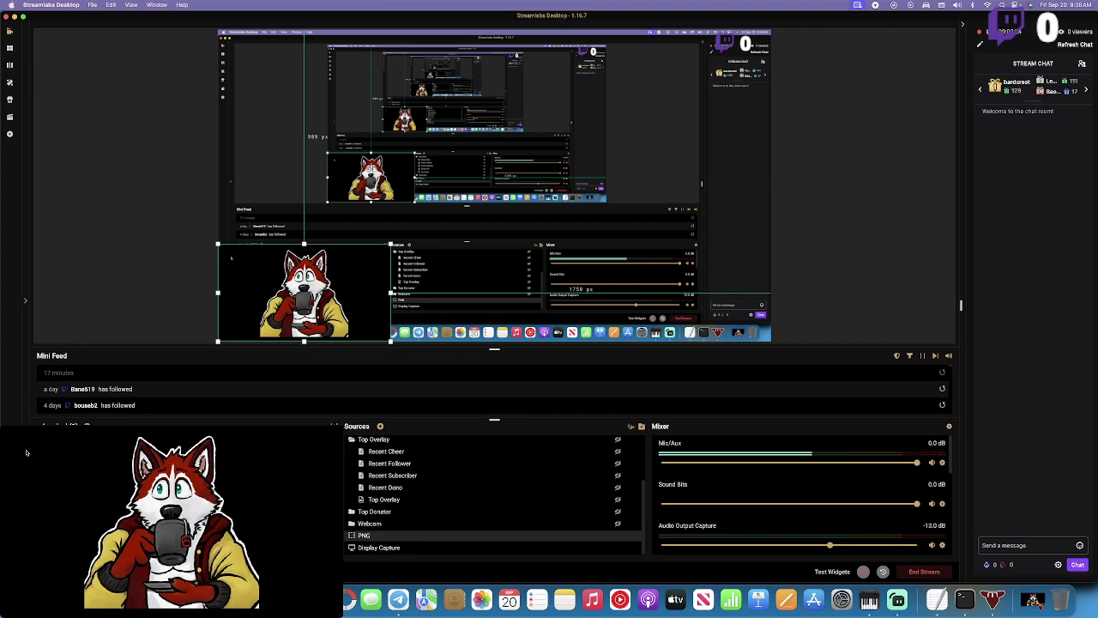
# Restore the minimized veadotube mini avatar window and bring Streamlabs Desktop back to the front.
pyautogui.click(1032, 599)
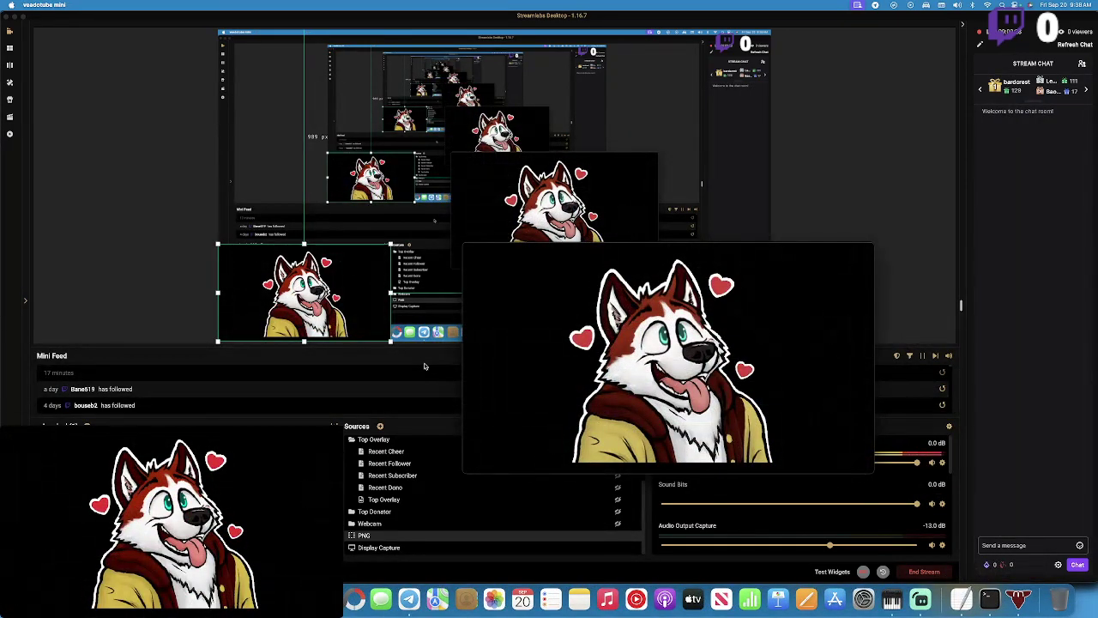
pyautogui.click(419, 358)
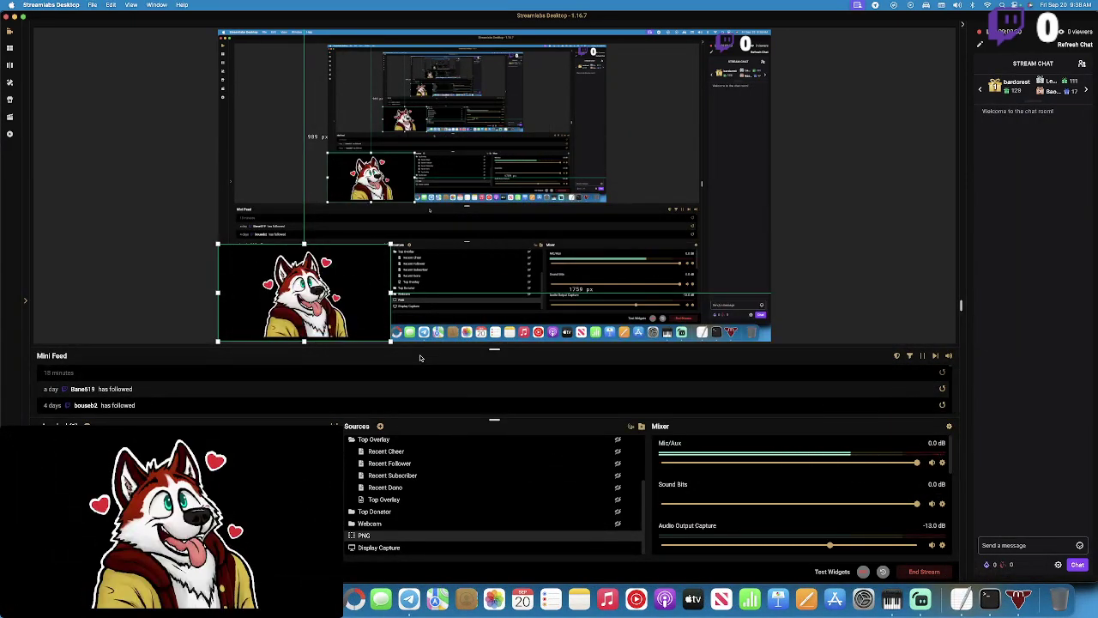
# Switch to Logic Pro, mute the Verse and karaoke tracks, and unmute the original Dance With Me track.
pyautogui.press('super+Tab')
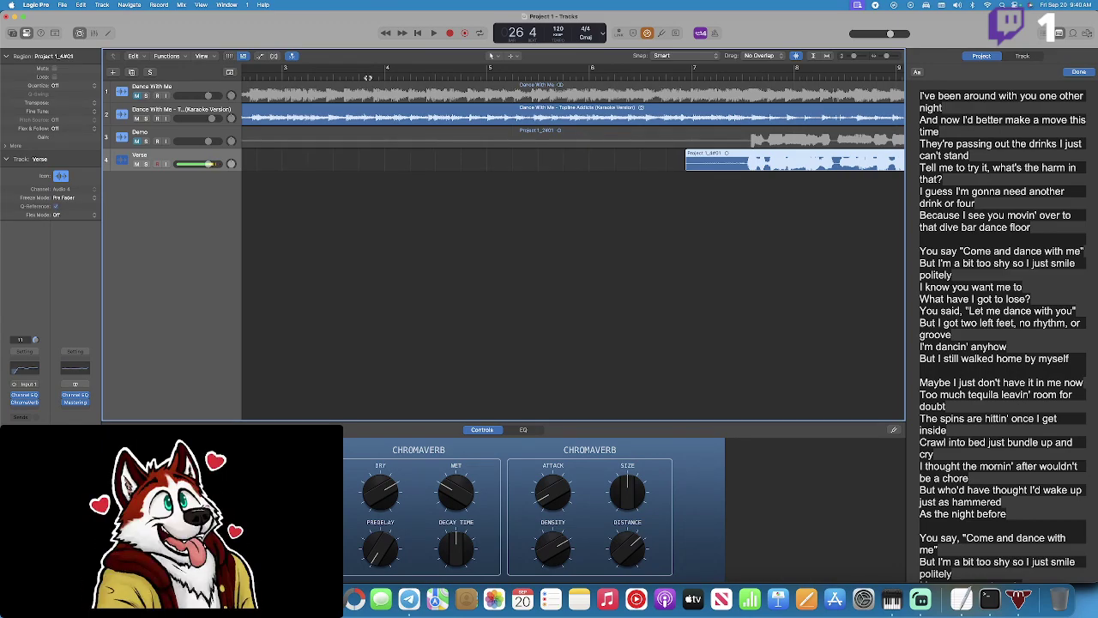
pyautogui.hscroll(-5, 399, 135)
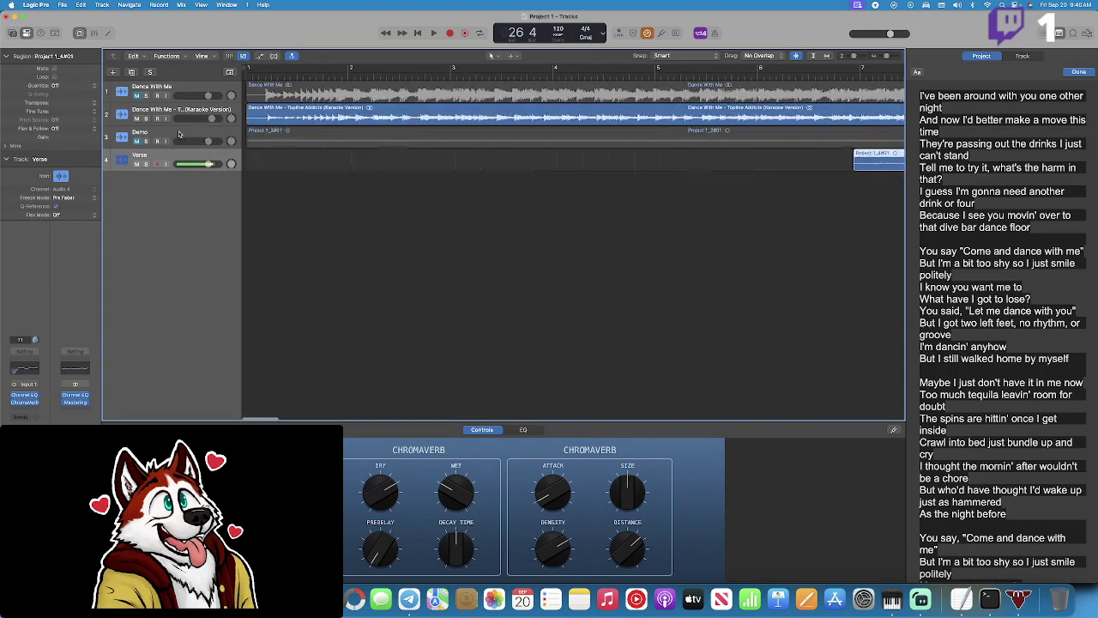
pyautogui.click(135, 165)
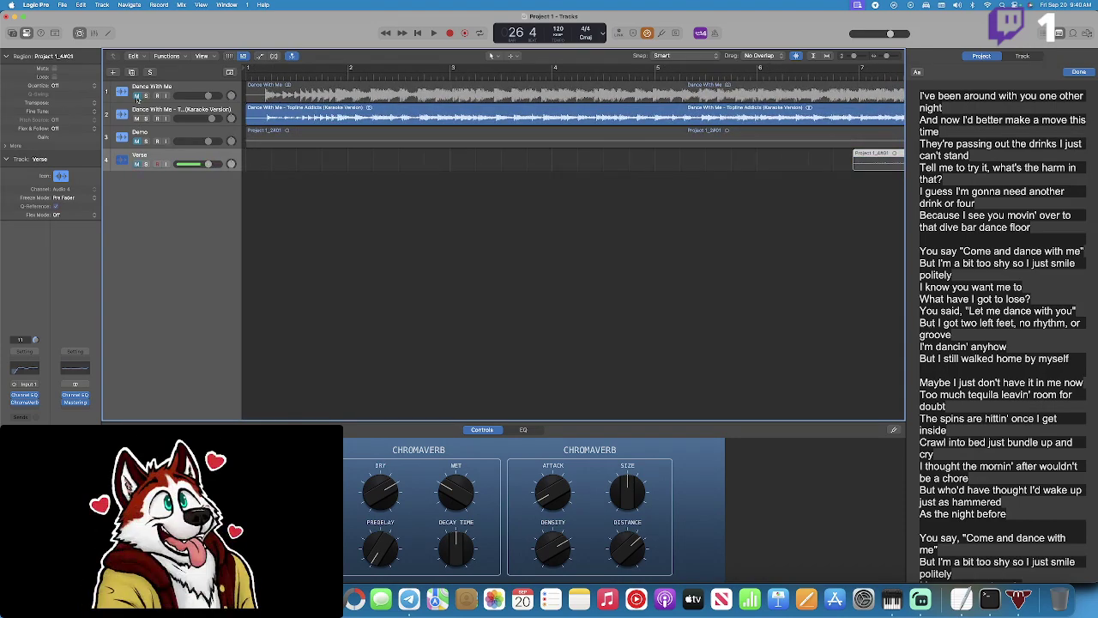
pyautogui.click(135, 95)
pyautogui.click(135, 118)
# Play the original Dance With Me track from bar 1, pausing near the end of bar 9 before resuming.
pyautogui.press('space')
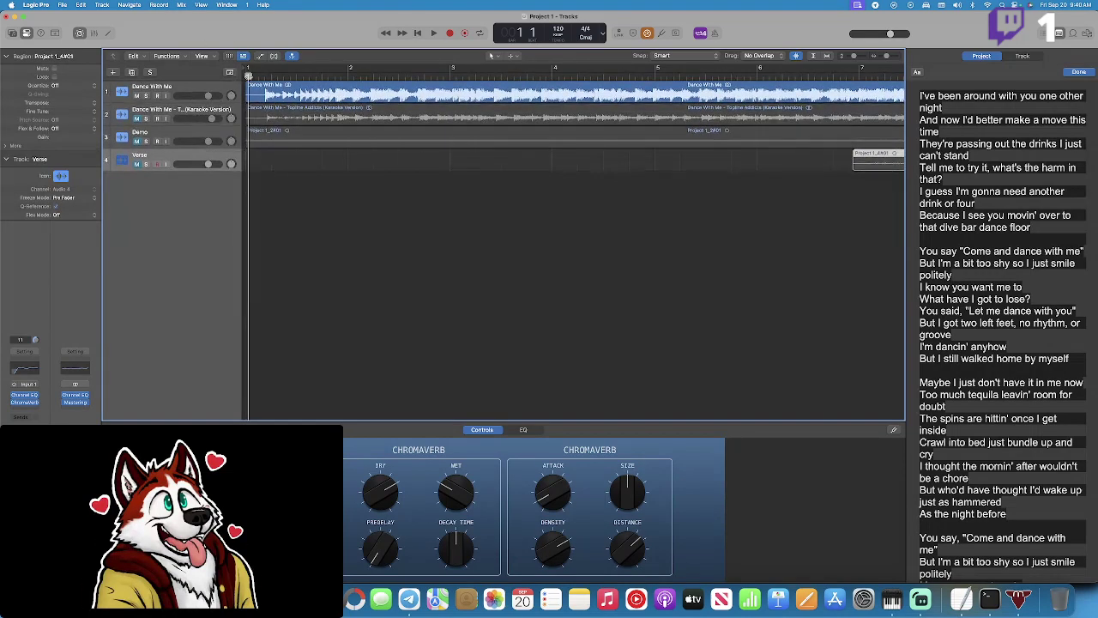
pyautogui.press('space')
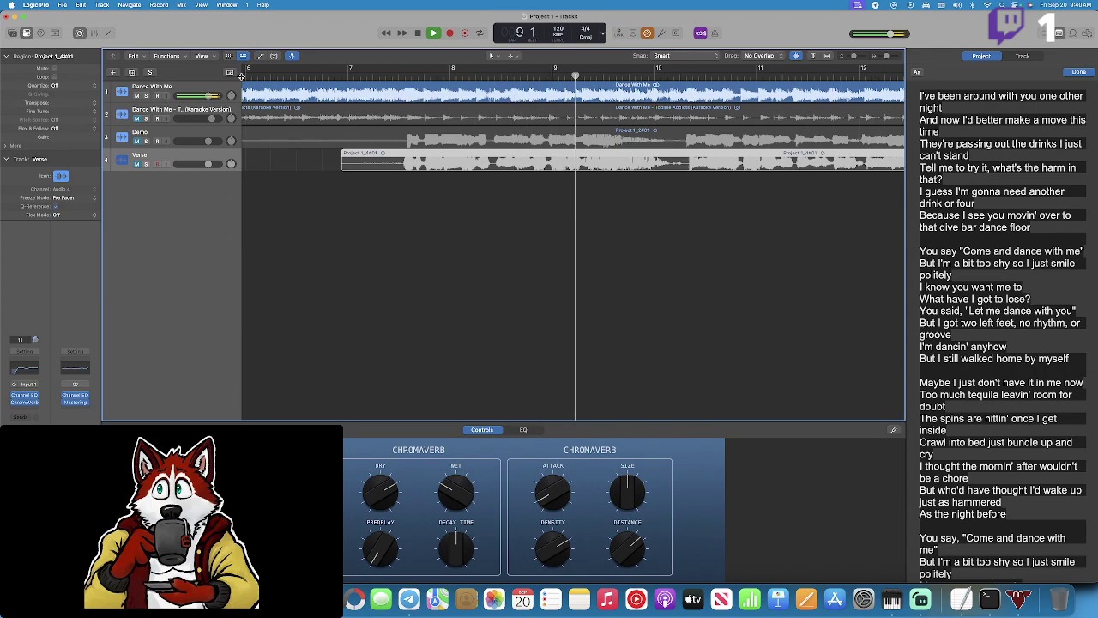
pyautogui.press('space')
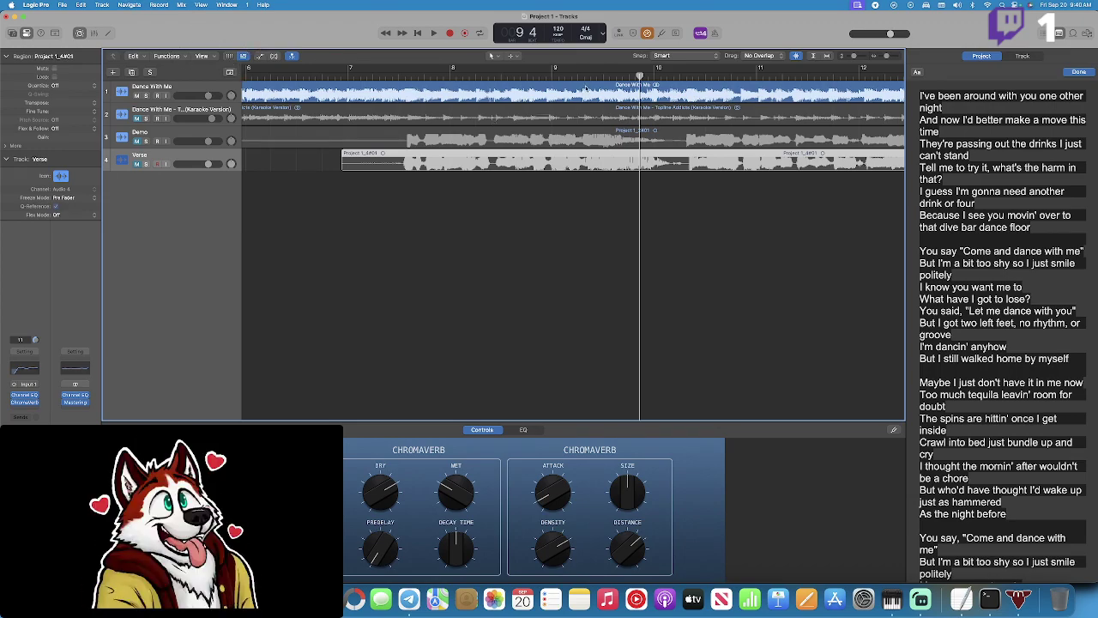
pyautogui.press('space')
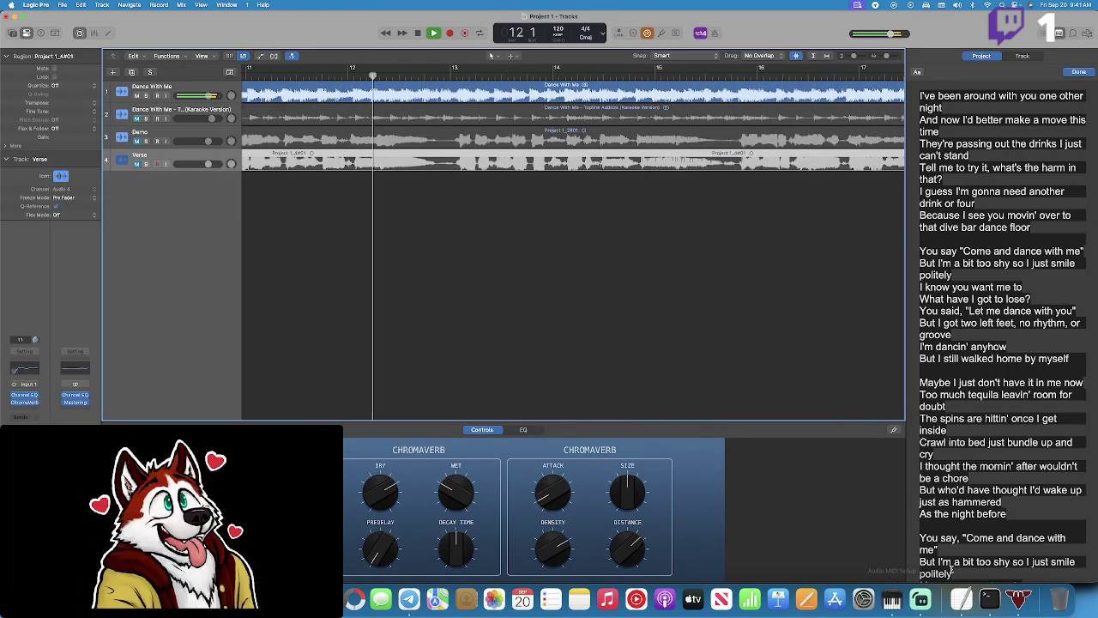
# Check the stream chat in Streamlabs Desktop, return to Logic Pro and stop the playback.
pyautogui.click(922, 601)
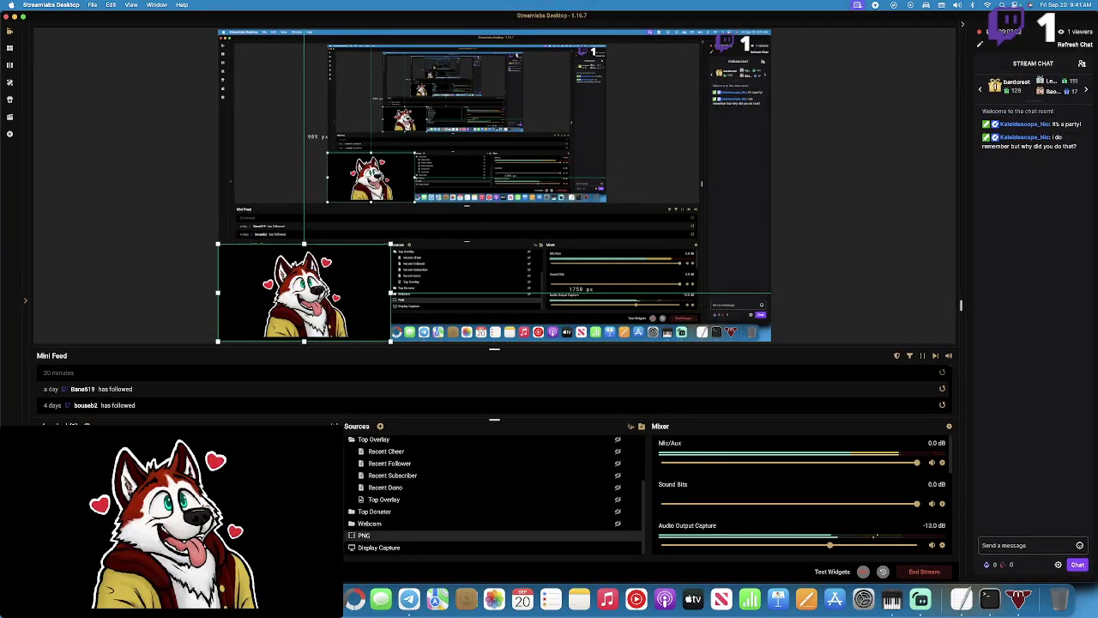
pyautogui.press('super+Tab')
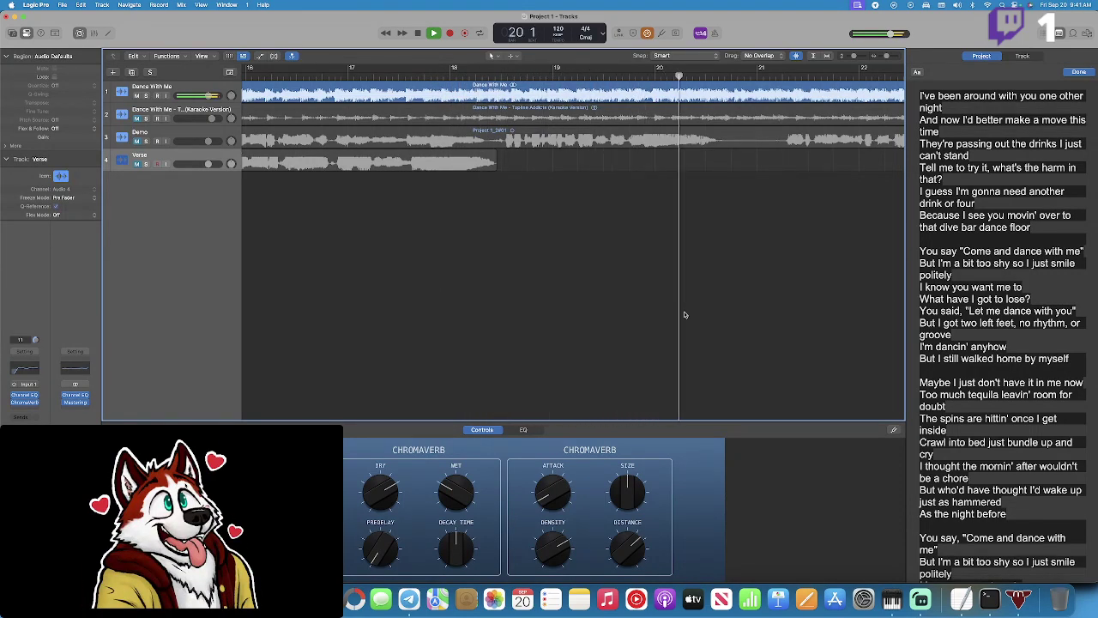
pyautogui.press('space')
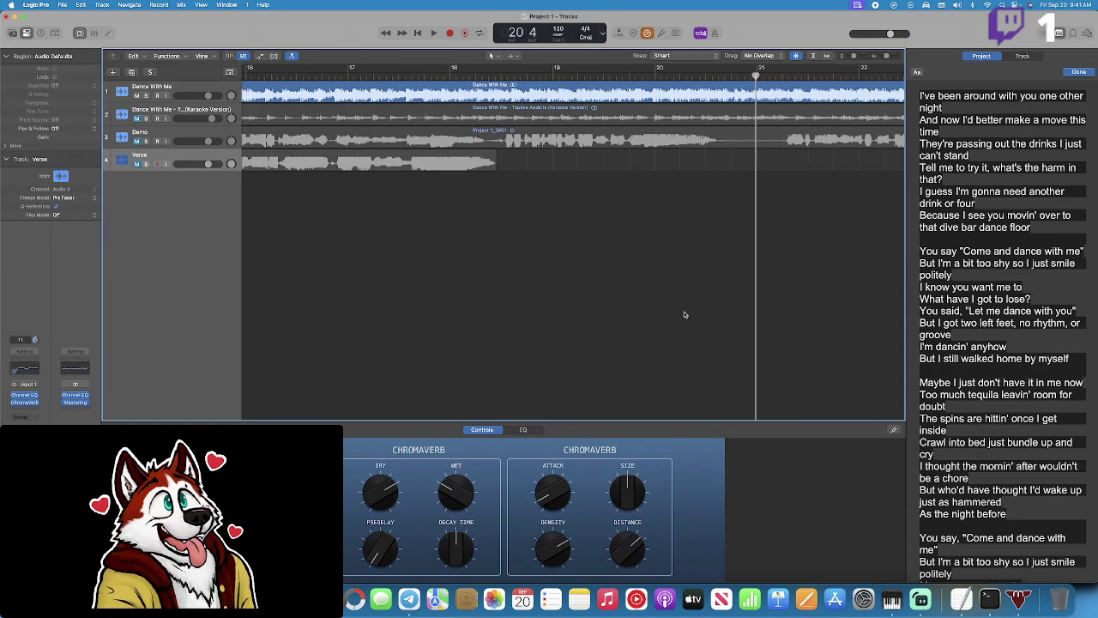
# Unmute the karaoke track in place of the original Dance With Me track and return the playhead to bar 1.
pyautogui.hscroll(-15, 685, 310)
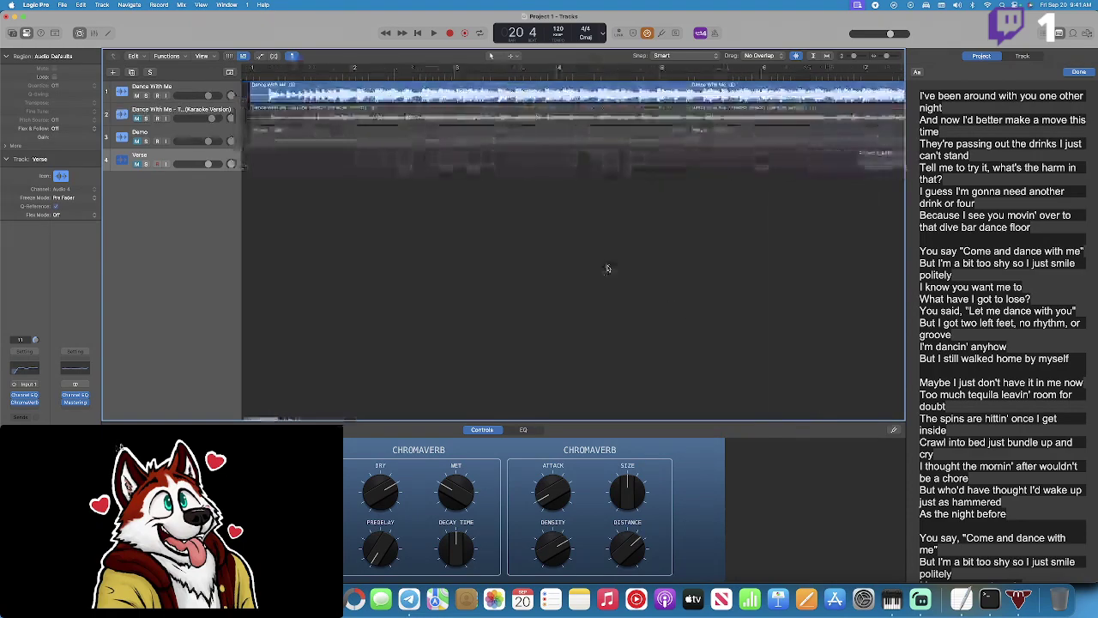
pyautogui.click(171, 258)
pyautogui.click(150, 89)
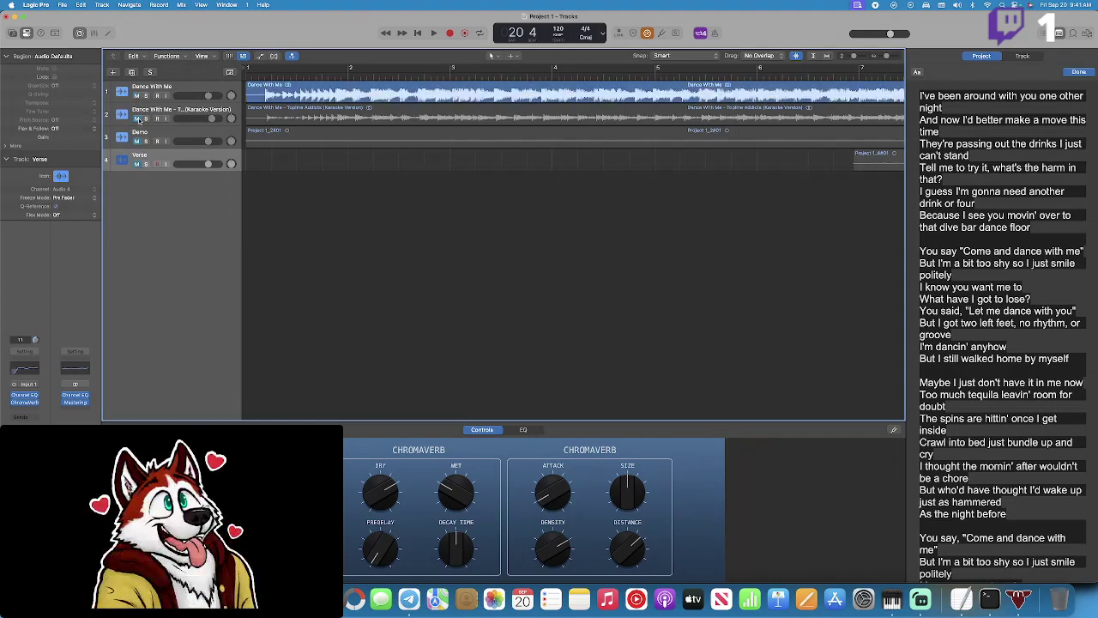
pyautogui.keyDown('shift'); pyautogui.click(142, 118); pyautogui.keyUp('shift')
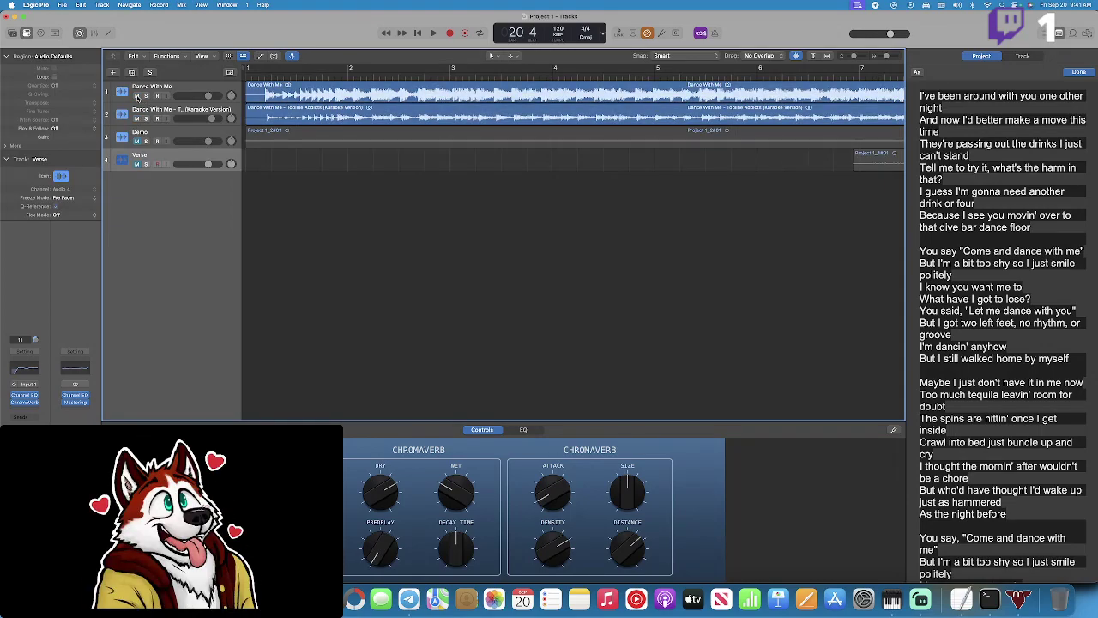
pyautogui.click(136, 95)
pyautogui.moveTo(277, 77); pyautogui.dragTo(239, 78)
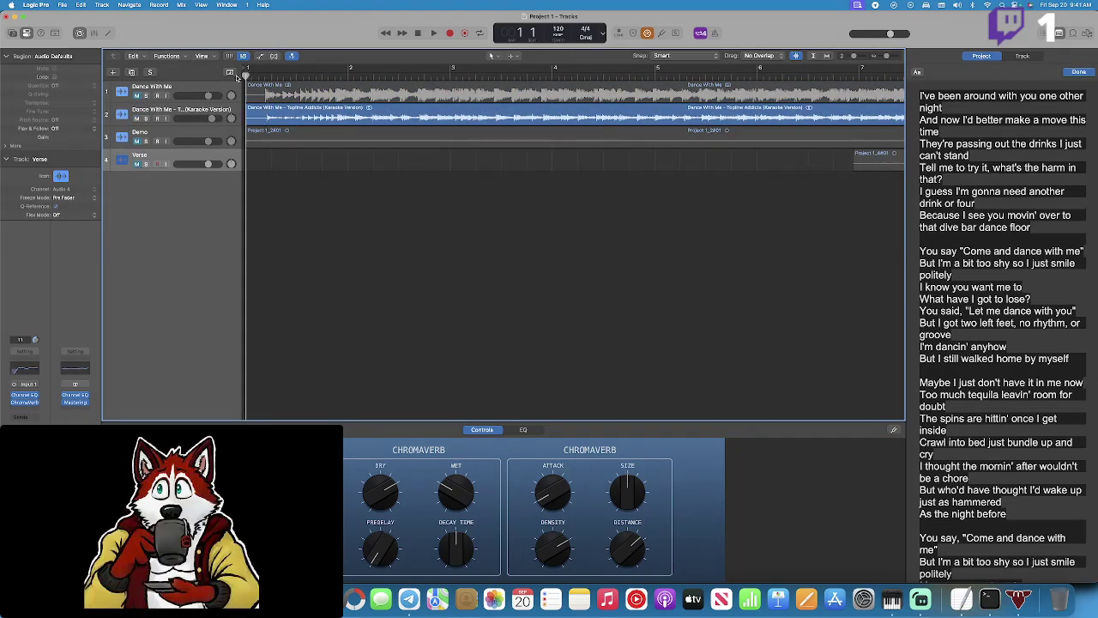
# Record a new vocal take on the unmuted Demo track from bar 1 to bar 35 and collapse its take folder.
pyautogui.press('Up')
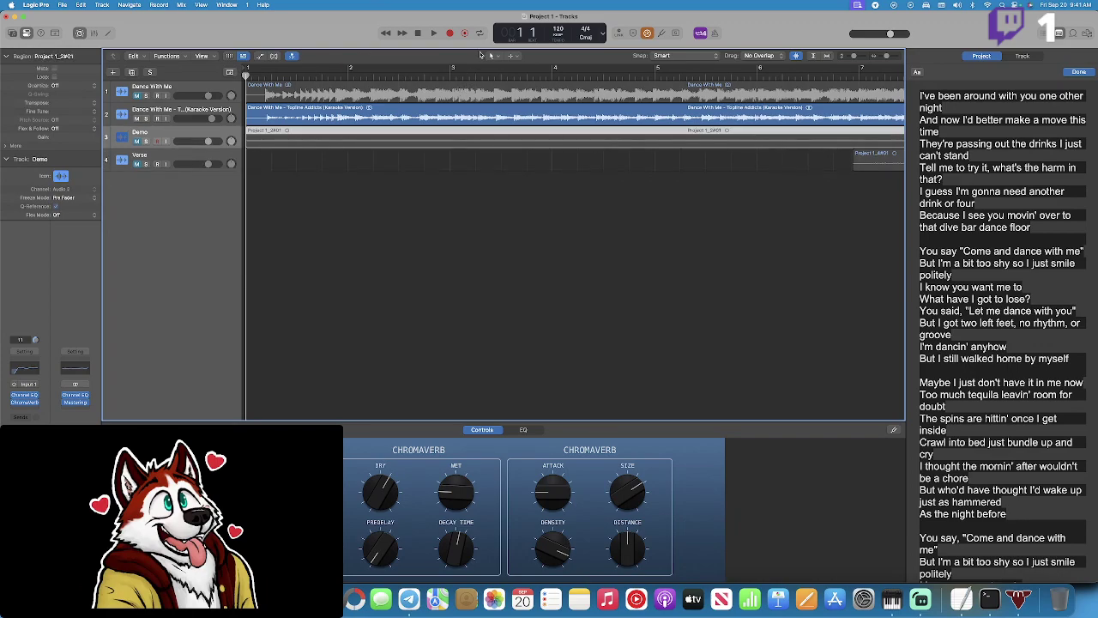
pyautogui.click(136, 144)
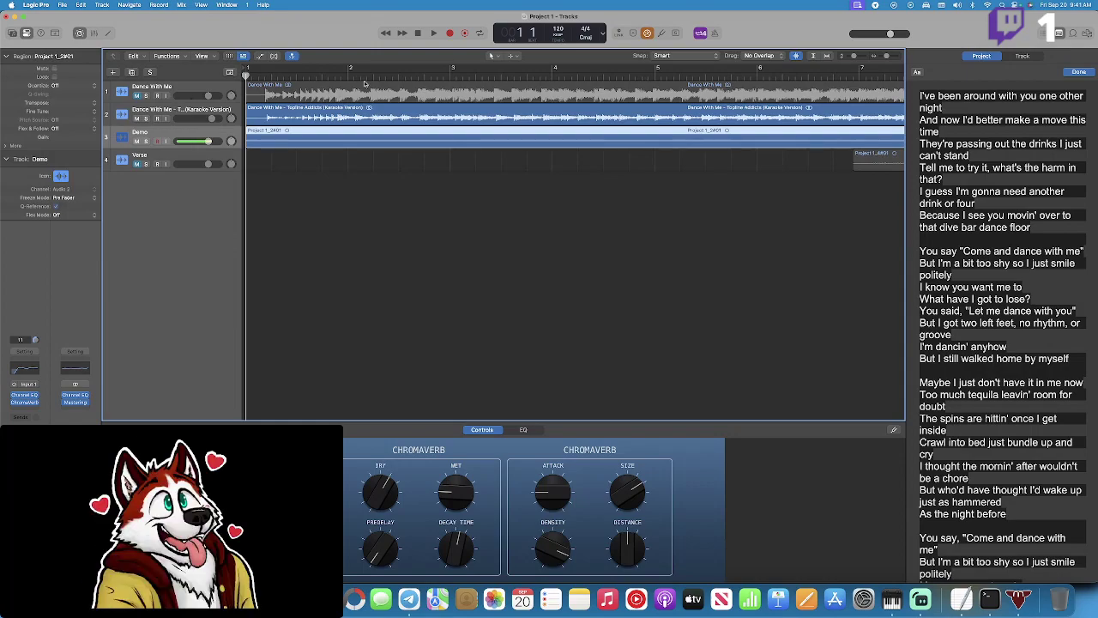
pyautogui.click(450, 33)
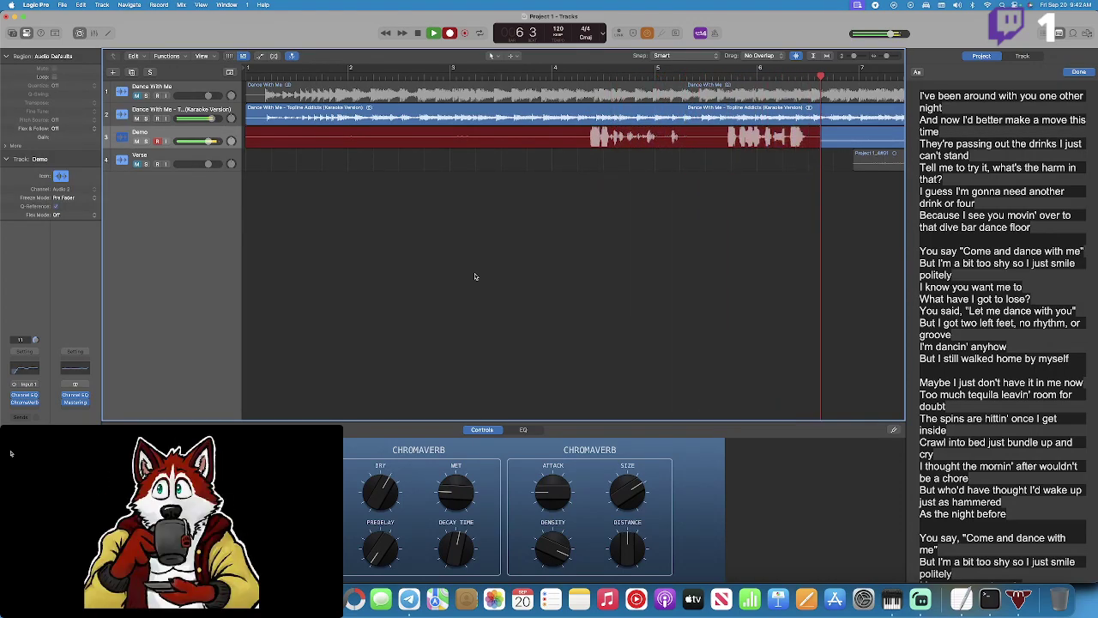
pyautogui.hscroll(10, 472, 272)
pyautogui.hscroll(-3, 473, 275)
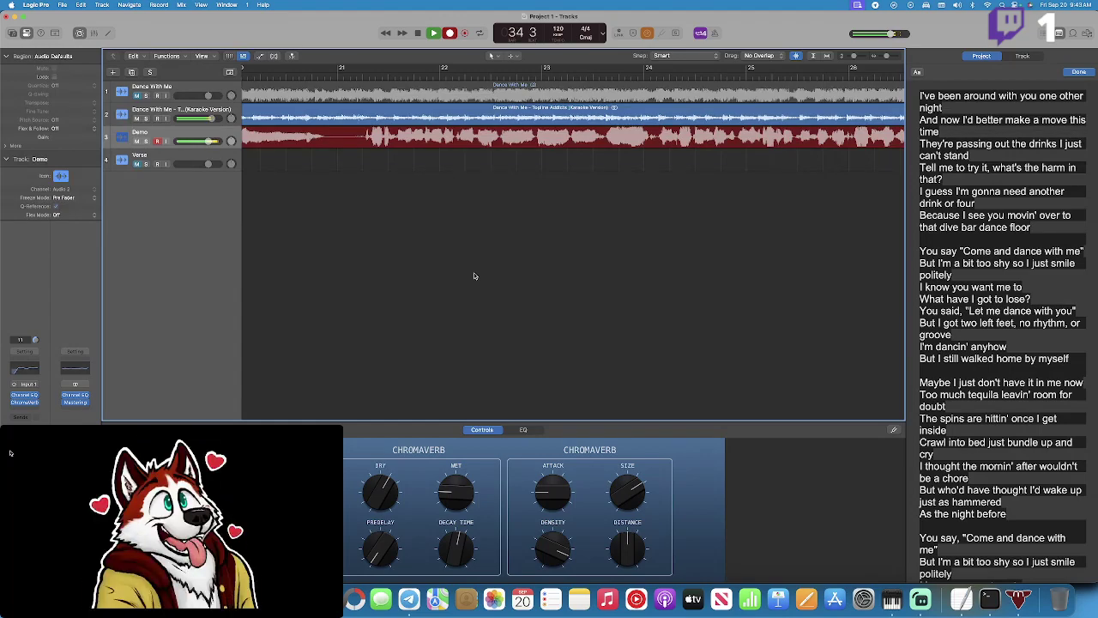
pyautogui.press('space')
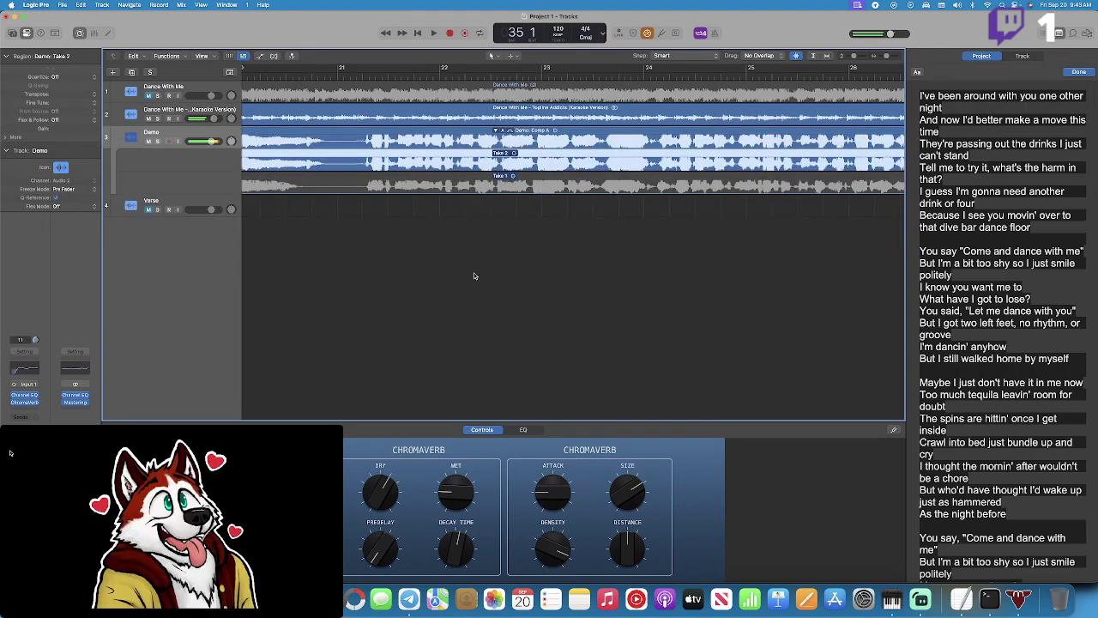
pyautogui.click(498, 130)
# Play back the new Demo take with the karaoke track from the middle of bar 7 to the end of bar 10.
pyautogui.hscroll(-10, 438, 176)
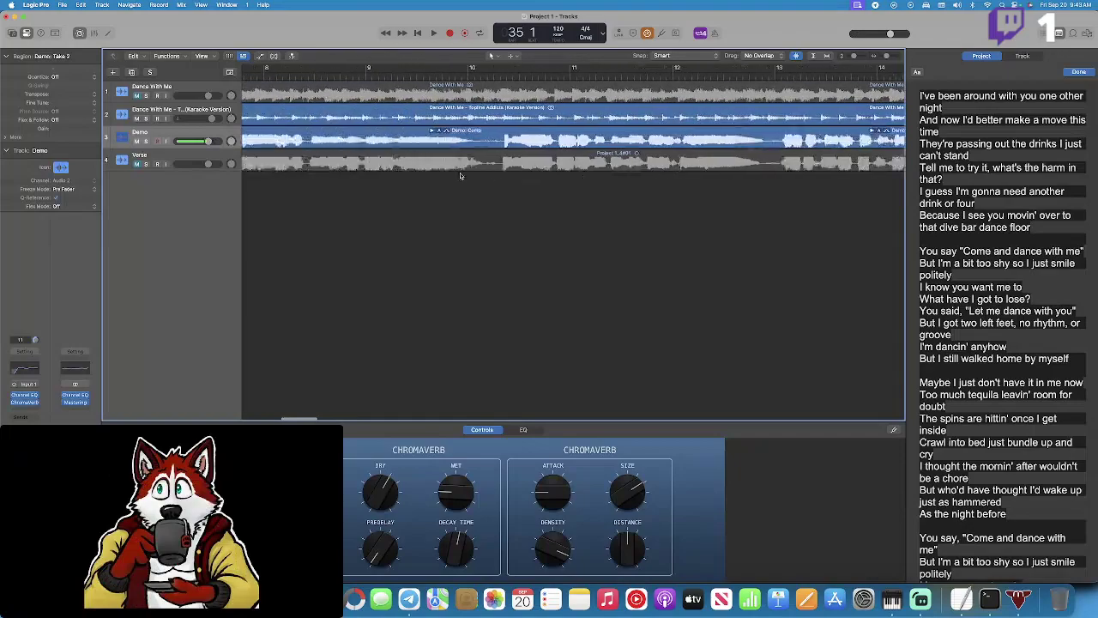
pyautogui.hscroll(-5, 459, 176)
pyautogui.click(446, 67)
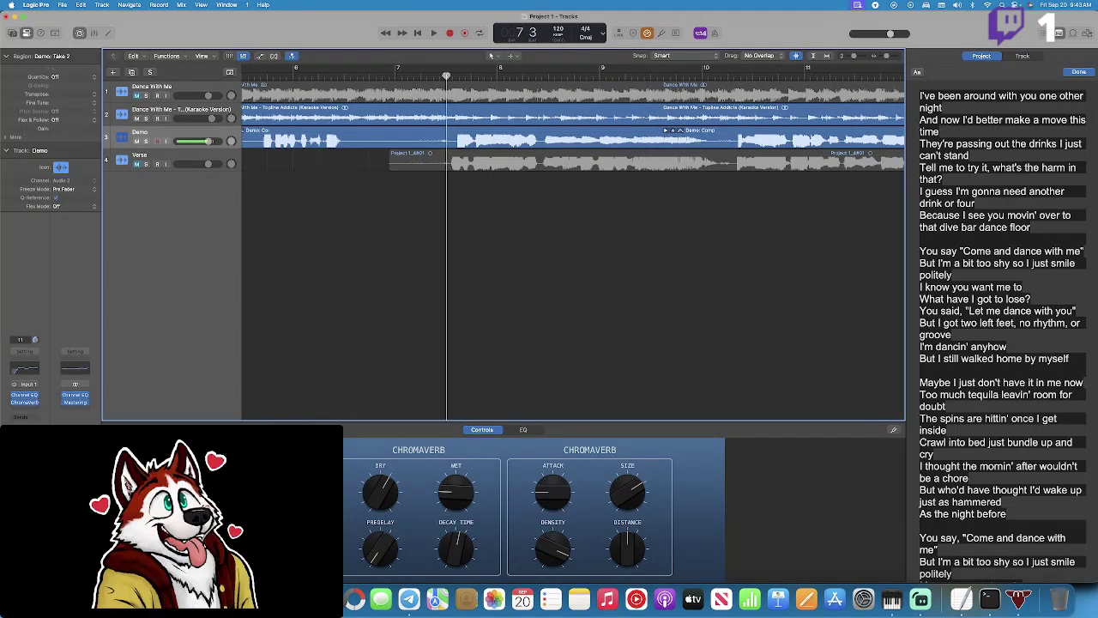
pyautogui.press('space')
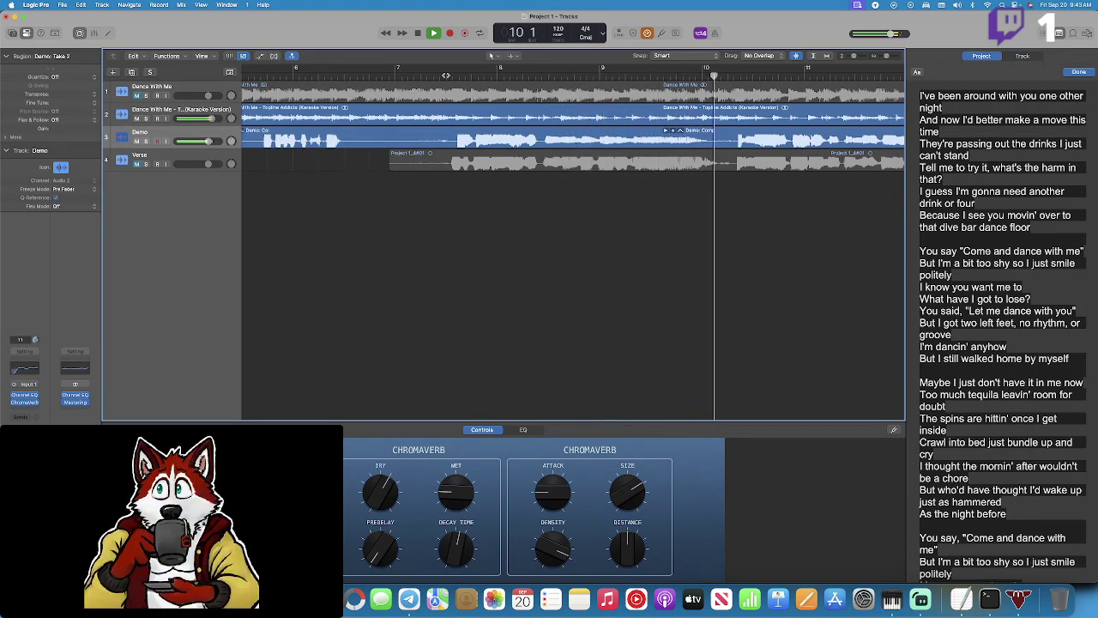
pyautogui.press('space')
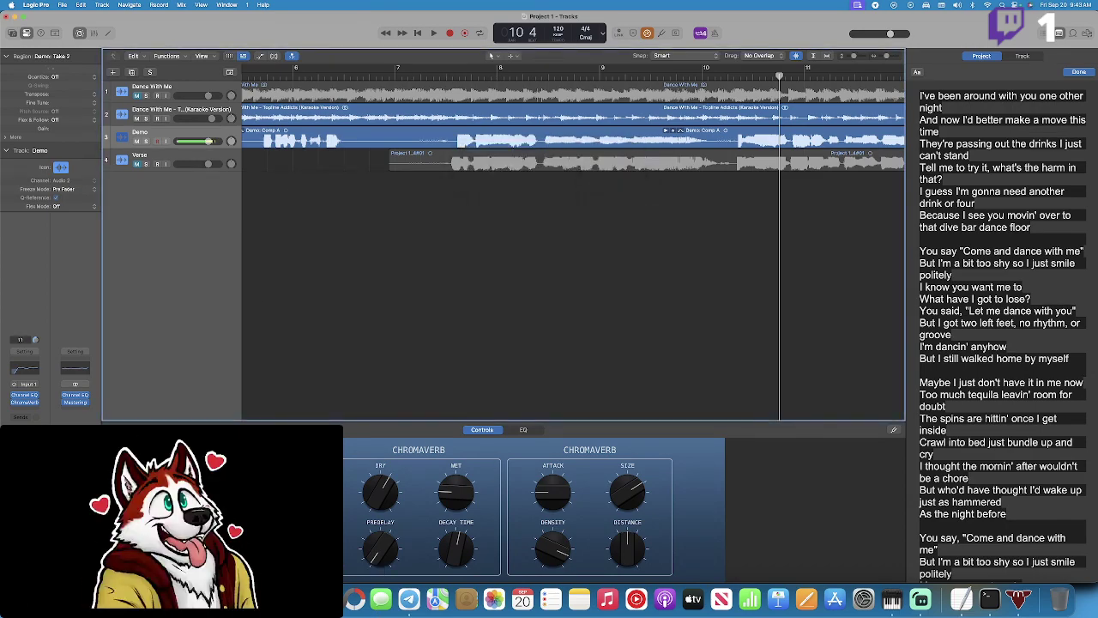
# Read the stream chat in Streamlabs Desktop and return to the Logic Pro project.
pyautogui.click(921, 599)
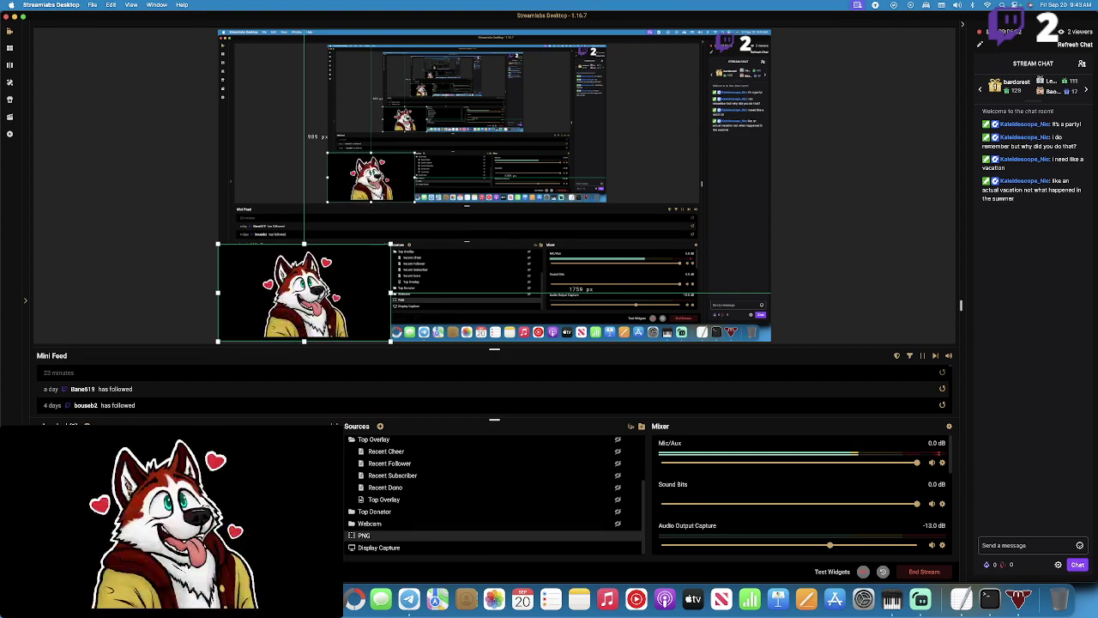
pyautogui.press('super+Tab')
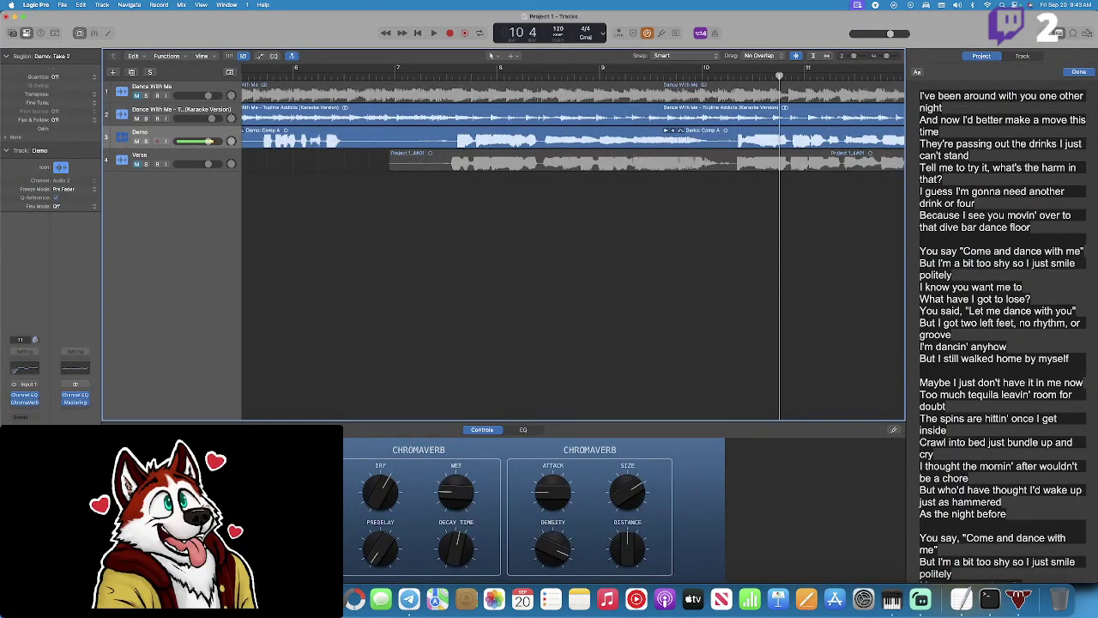
# Leave only the original Dance With Me track unmuted and listen to the song up to bar 45.
pyautogui.click(134, 101)
pyautogui.click(136, 113)
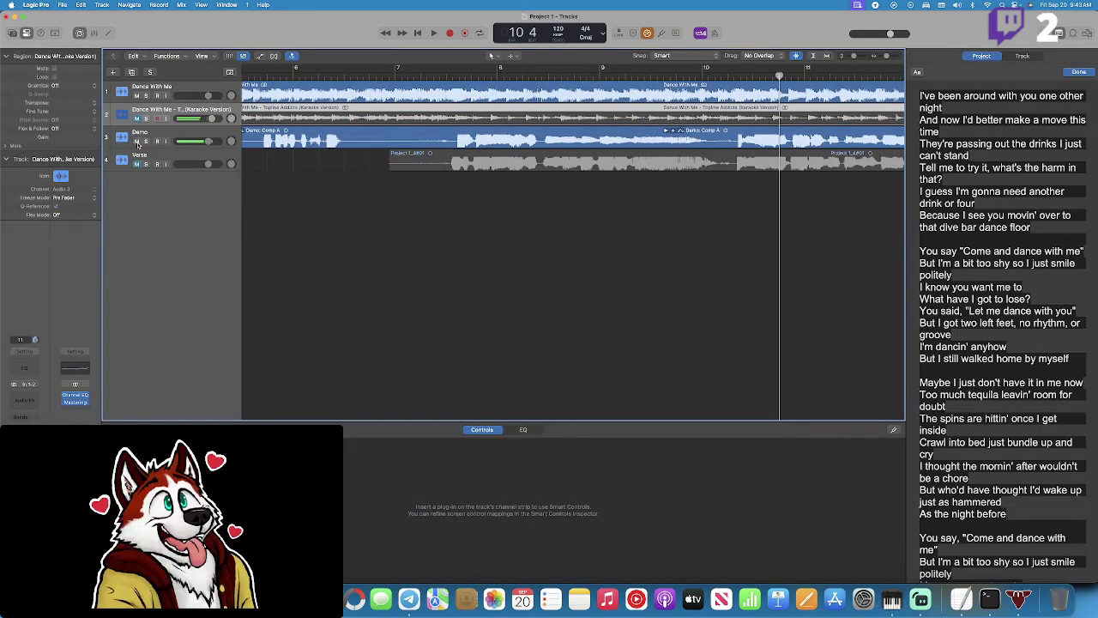
pyautogui.hscroll(10, 658, 131)
pyautogui.click(653, 74)
pyautogui.press('space')
pyautogui.hscroll(5, 702, 151)
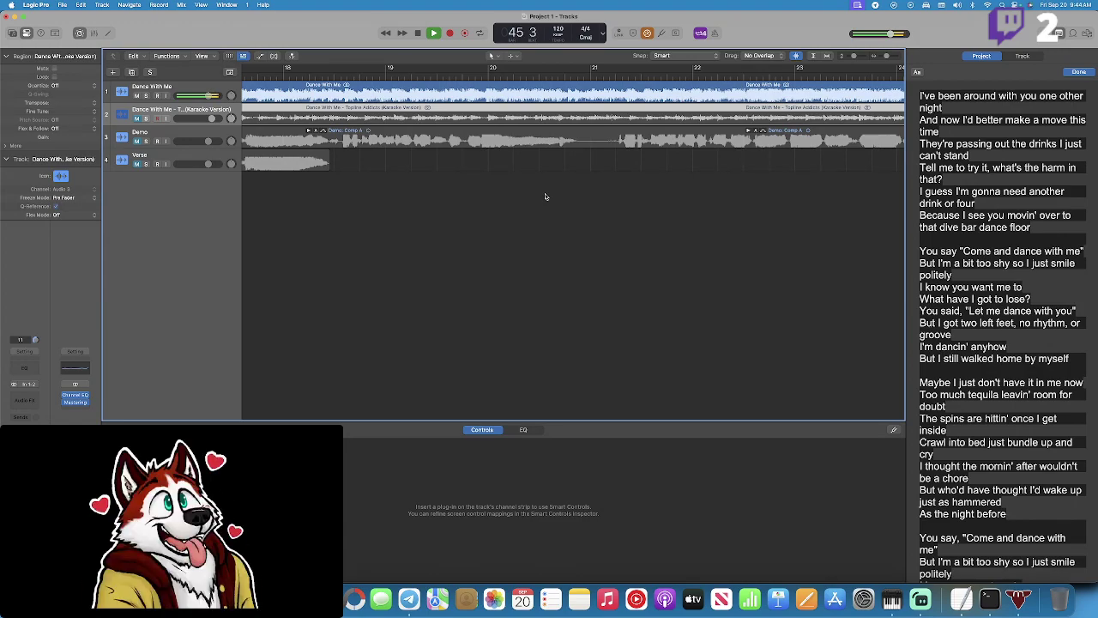
pyautogui.press('space')
# Select the Verse track, unmute it and the karaoke track, and leave the original Dance With Me and Demo tracks muted.
pyautogui.hscroll(-5, 538, 195)
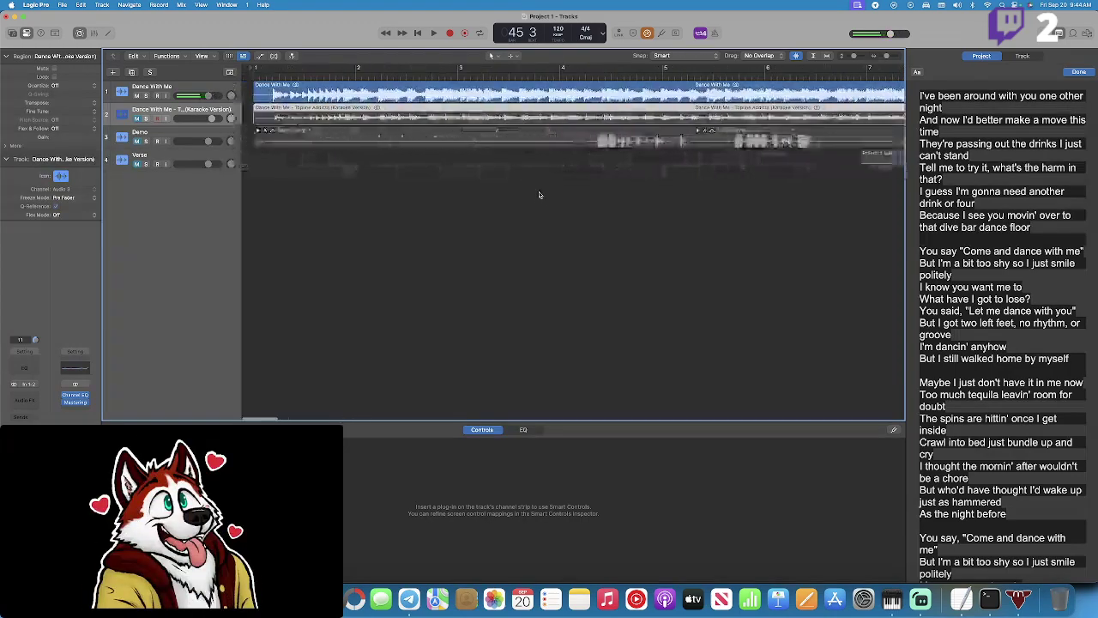
pyautogui.click(414, 162)
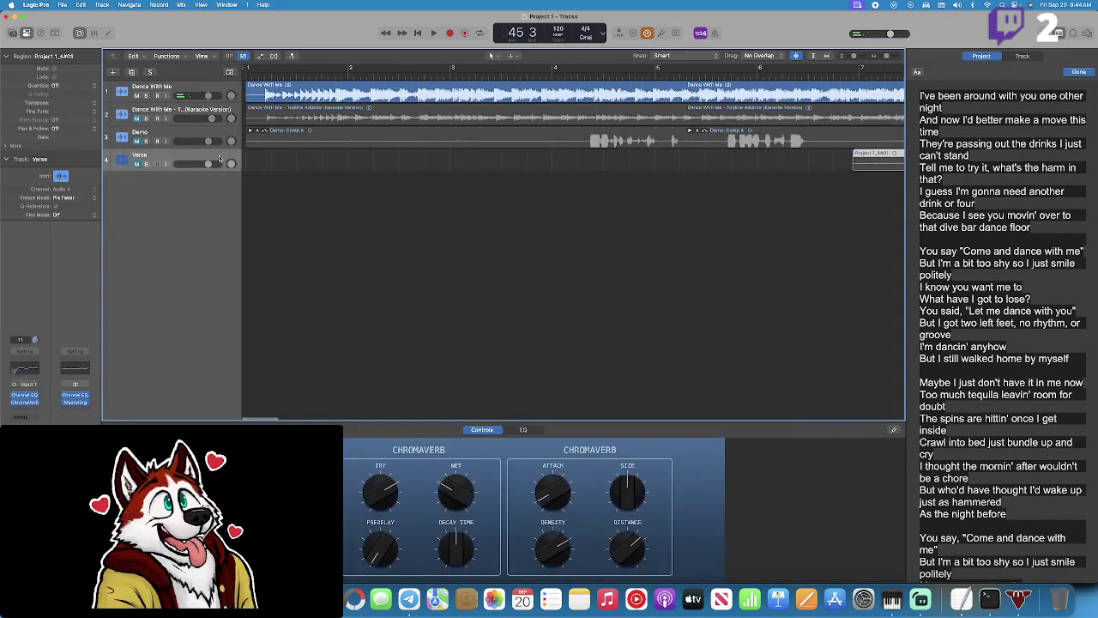
pyautogui.hscroll(4, 414, 161)
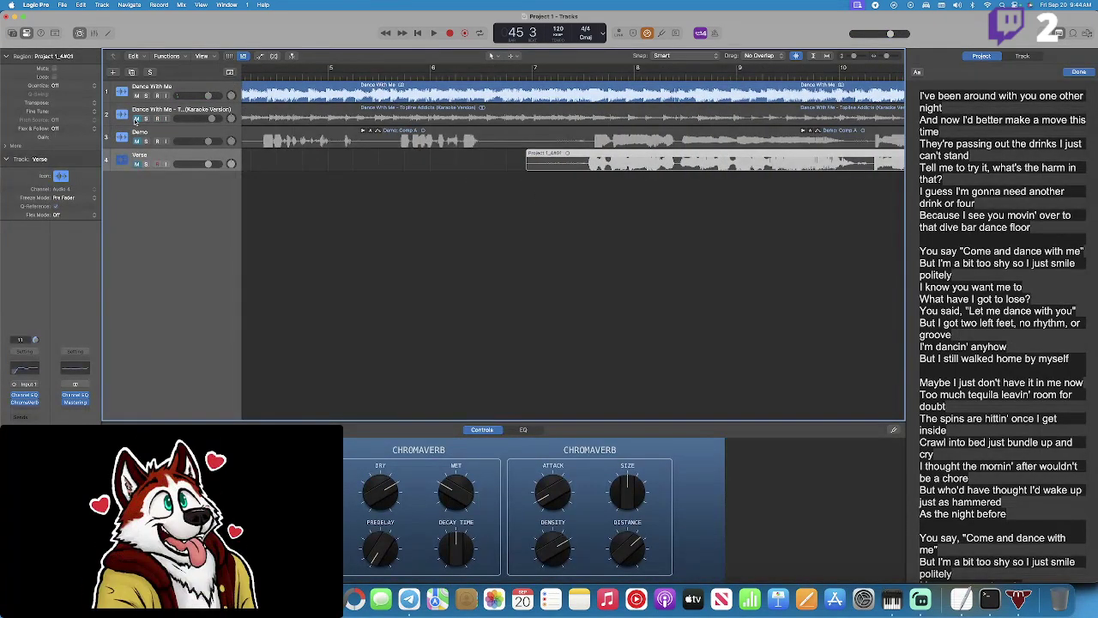
pyautogui.moveTo(134, 121); pyautogui.dragTo(139, 154)
pyautogui.click(137, 96)
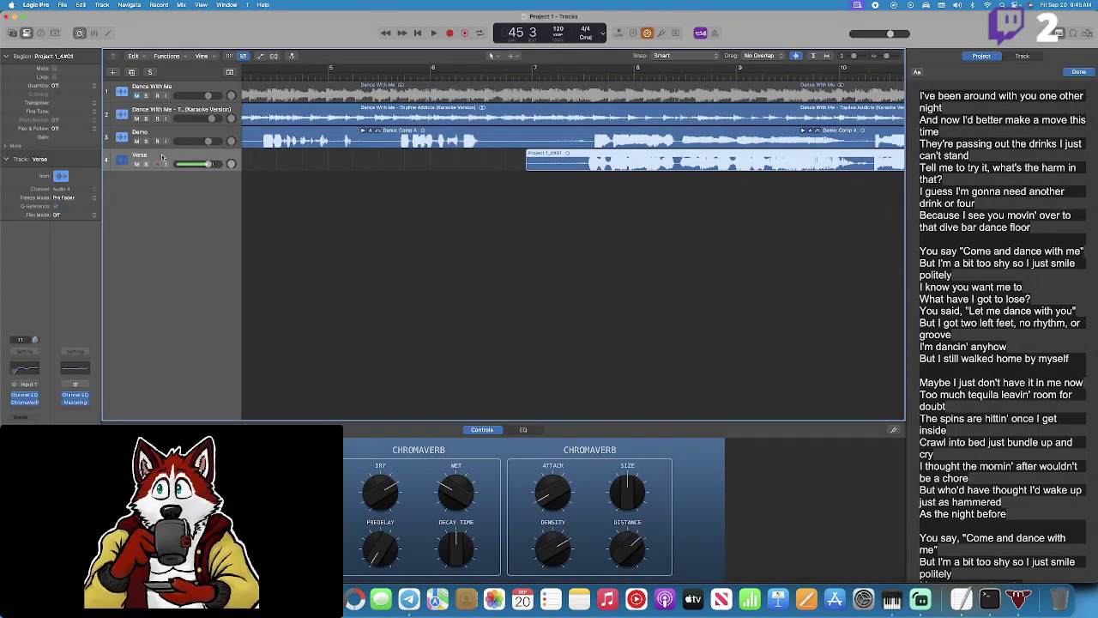
pyautogui.click(137, 140)
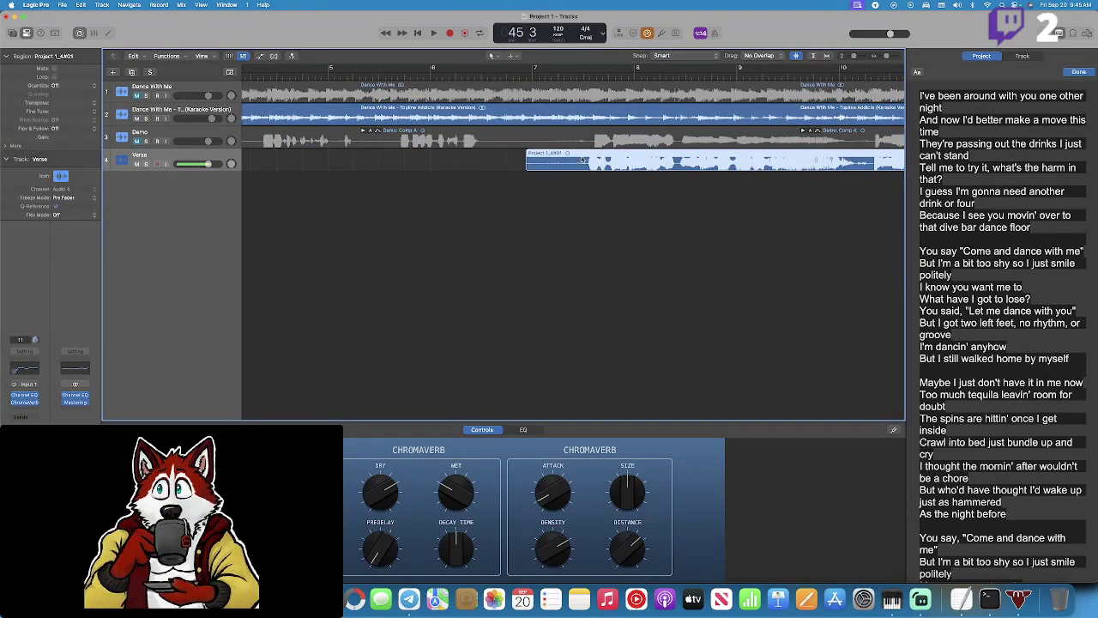
# Briefly play the Verse recording from about bar 7 and reposition the playhead at the start of the Verse region.
pyautogui.click(532, 76)
pyautogui.press('space')
pyautogui.press('space')
pyautogui.click(527, 76)
pyautogui.moveTo(529, 77); pyautogui.dragTo(526, 77)
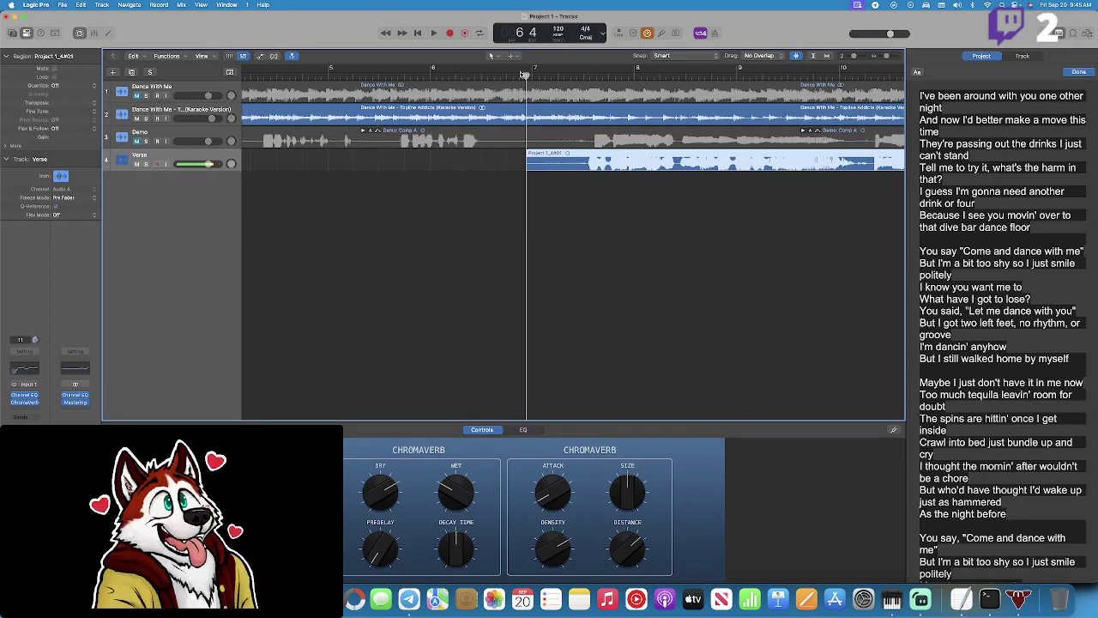
# Record a new vocal take on the Verse track from bar 7 to about bar 18.
pyautogui.hscroll(2, 515, 76)
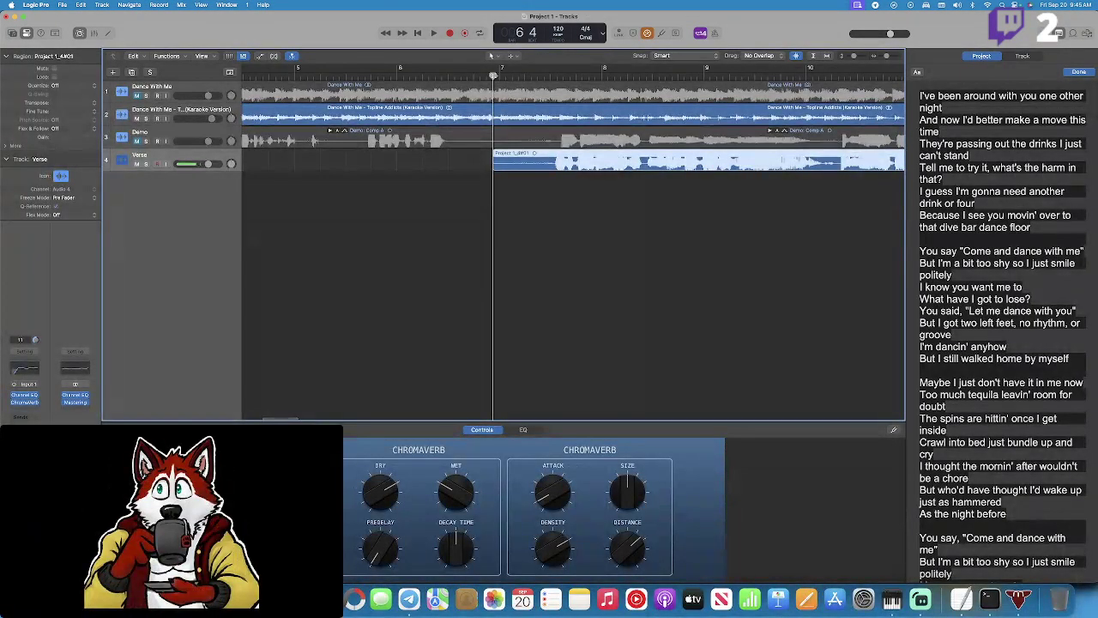
pyautogui.click(499, 76)
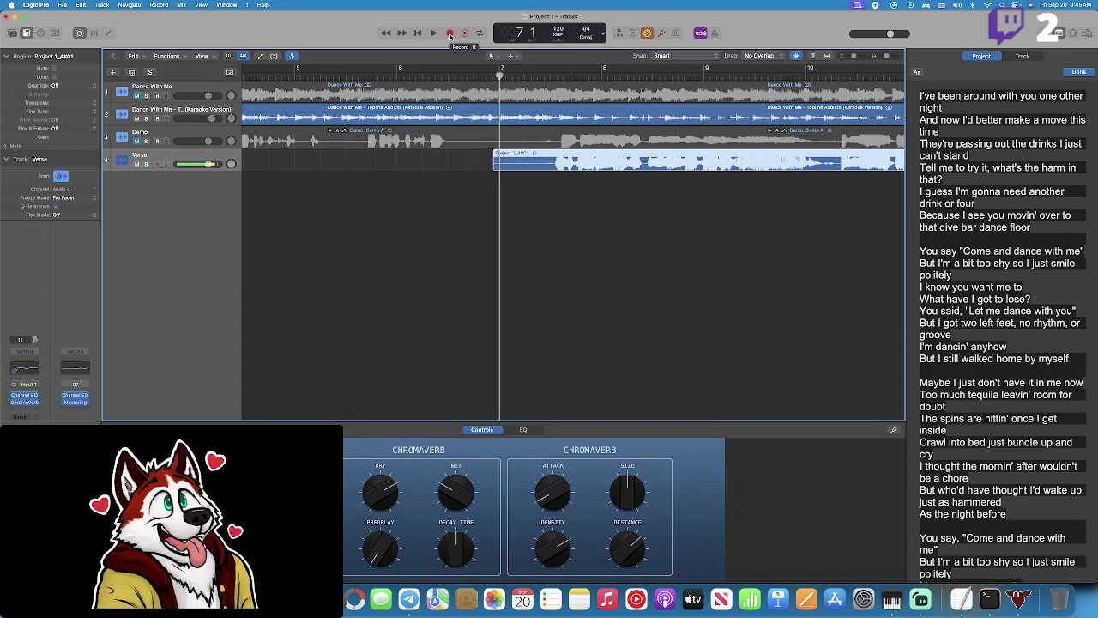
pyautogui.click(450, 34)
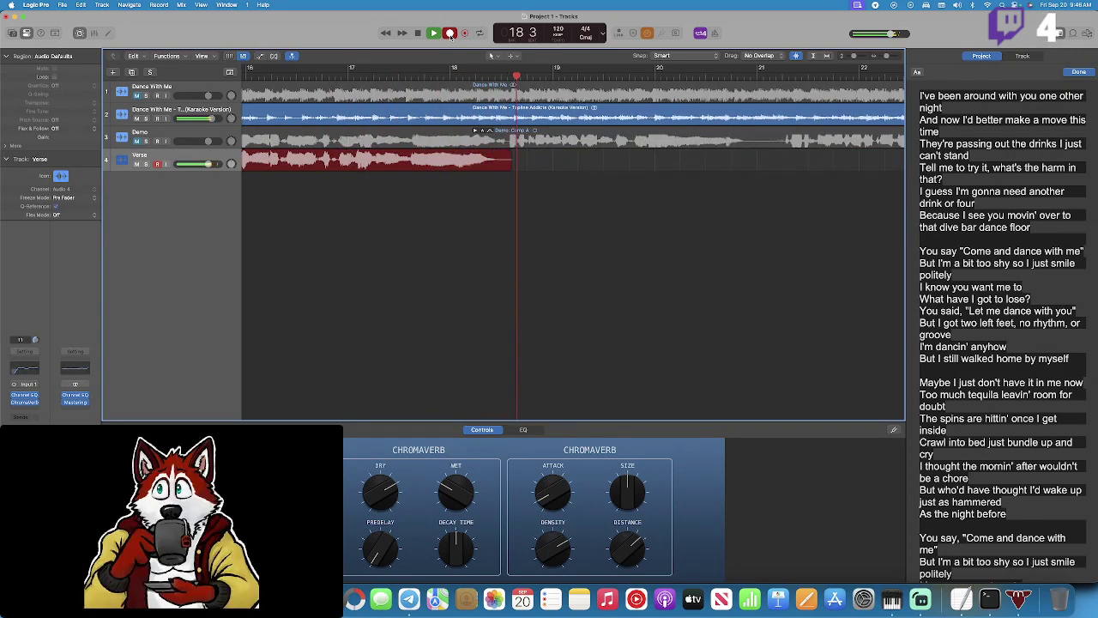
pyautogui.press('space')
# Collapse the Verse take folder and play the recording back from about bar 7.
pyautogui.hscroll(-10, 415, 148)
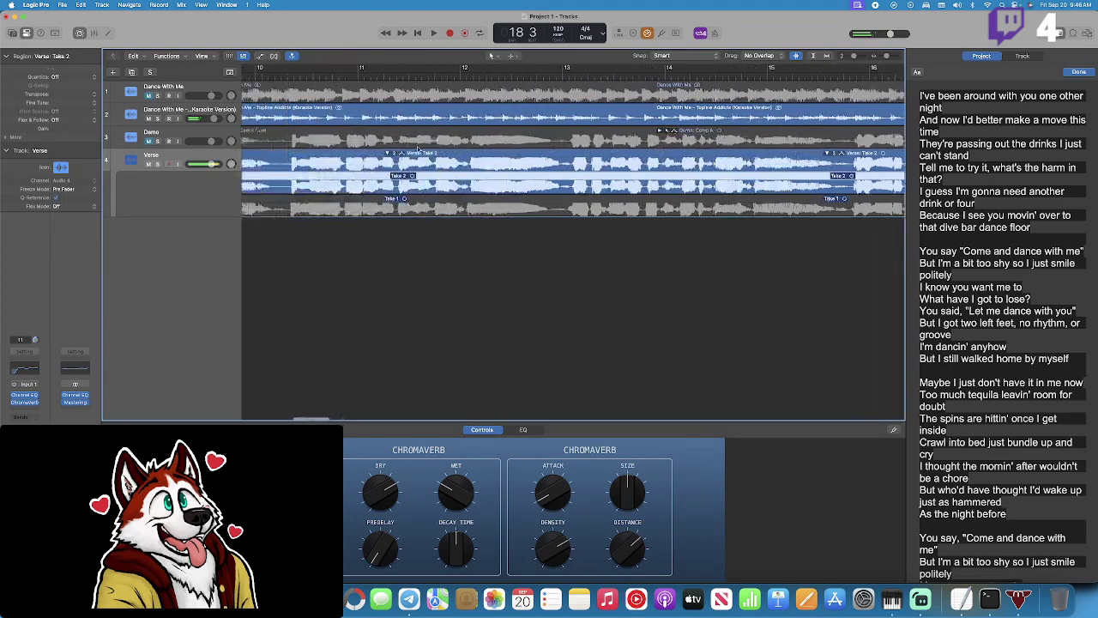
pyautogui.hscroll(-2, 417, 150)
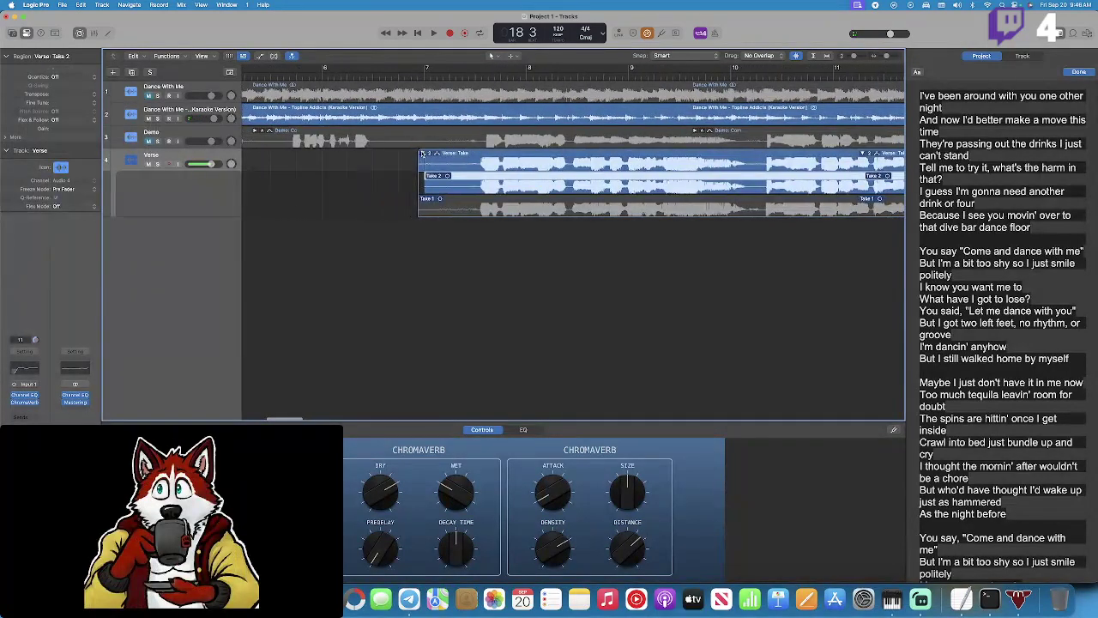
pyautogui.click(423, 153)
pyautogui.click(464, 77)
pyautogui.press('space')
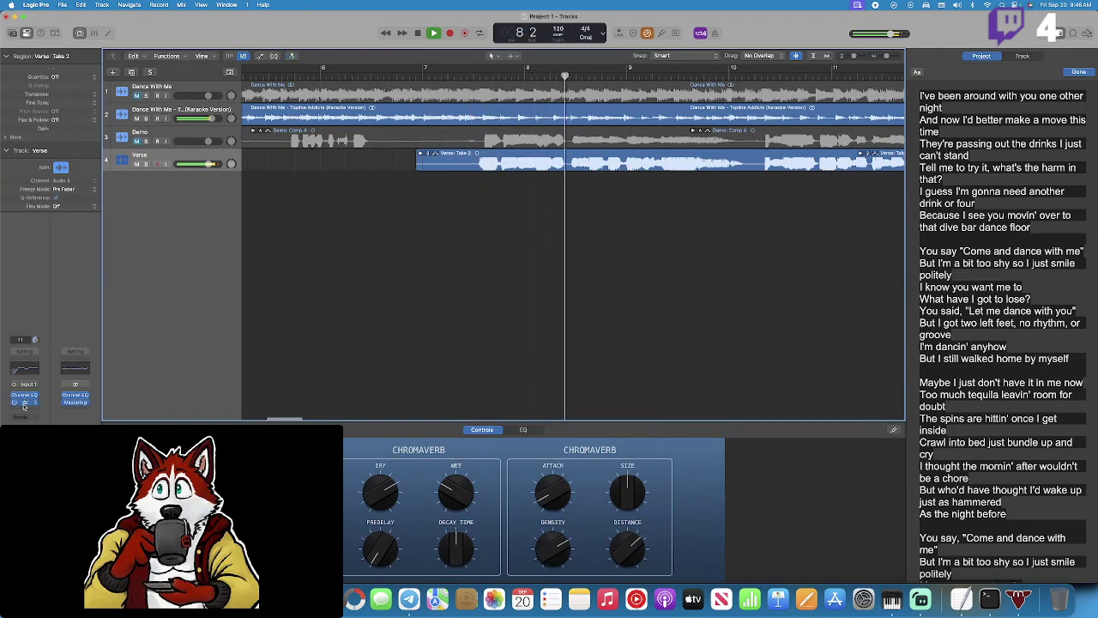
# Open the Verse track's ChromaVerb during playback, look through its reverb presets, and stop playback.
pyautogui.press('v')
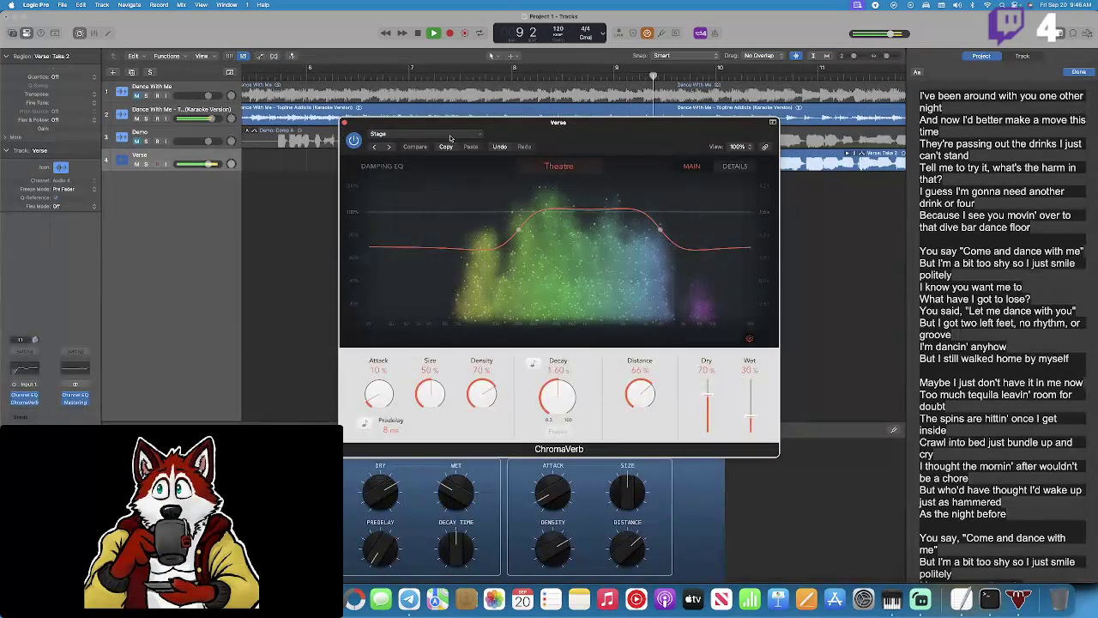
pyautogui.click(426, 134)
pyautogui.moveTo(508, 322)
pyautogui.click(549, 321)
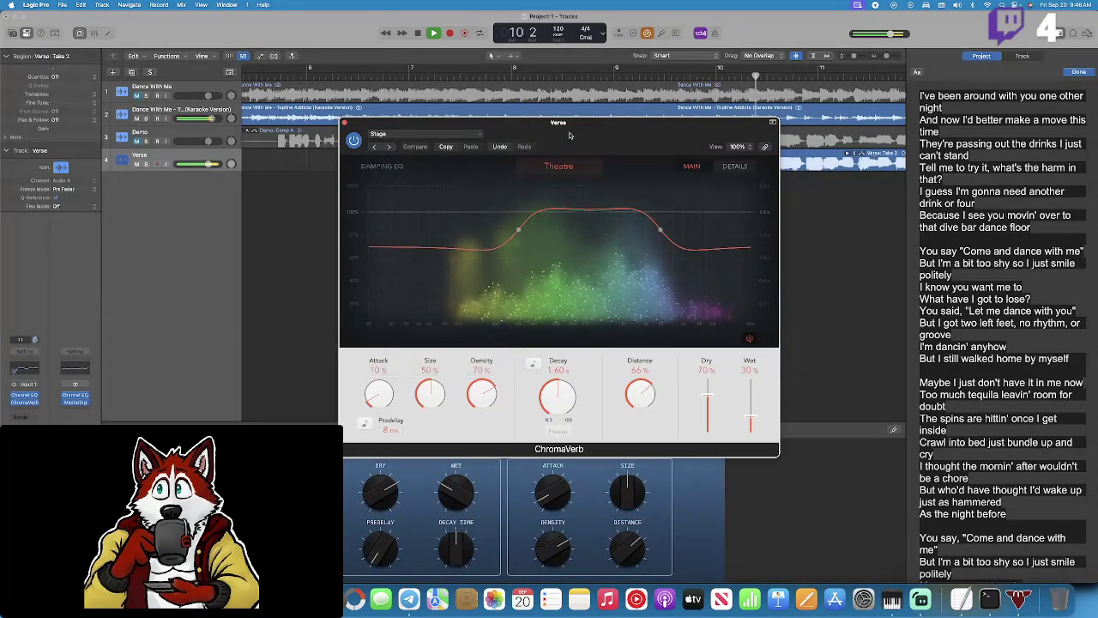
pyautogui.press('space')
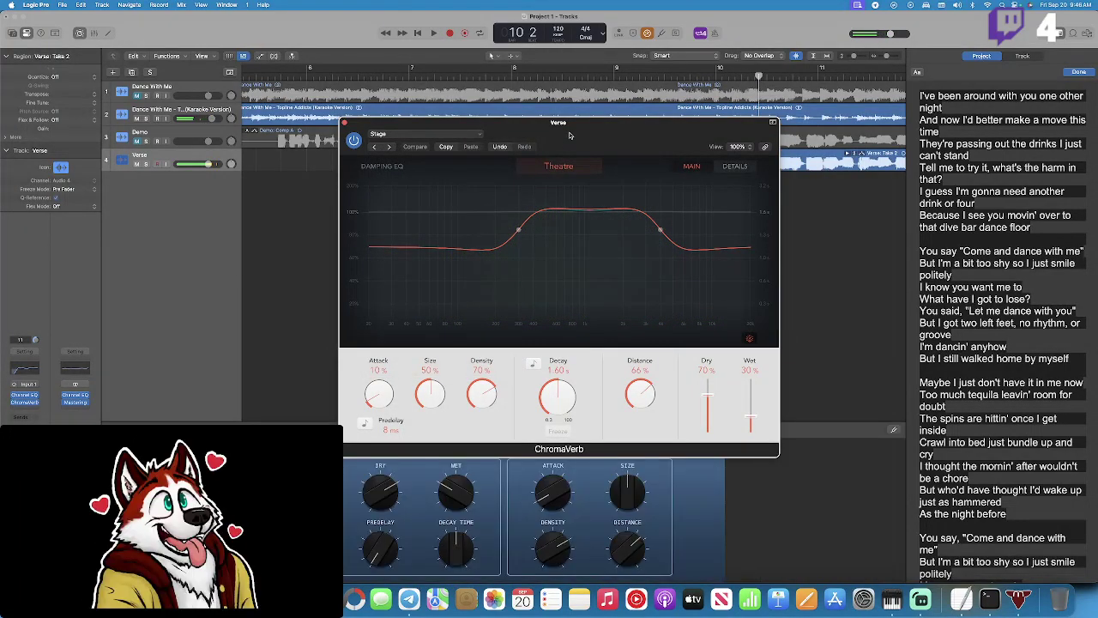
pyautogui.press('p')
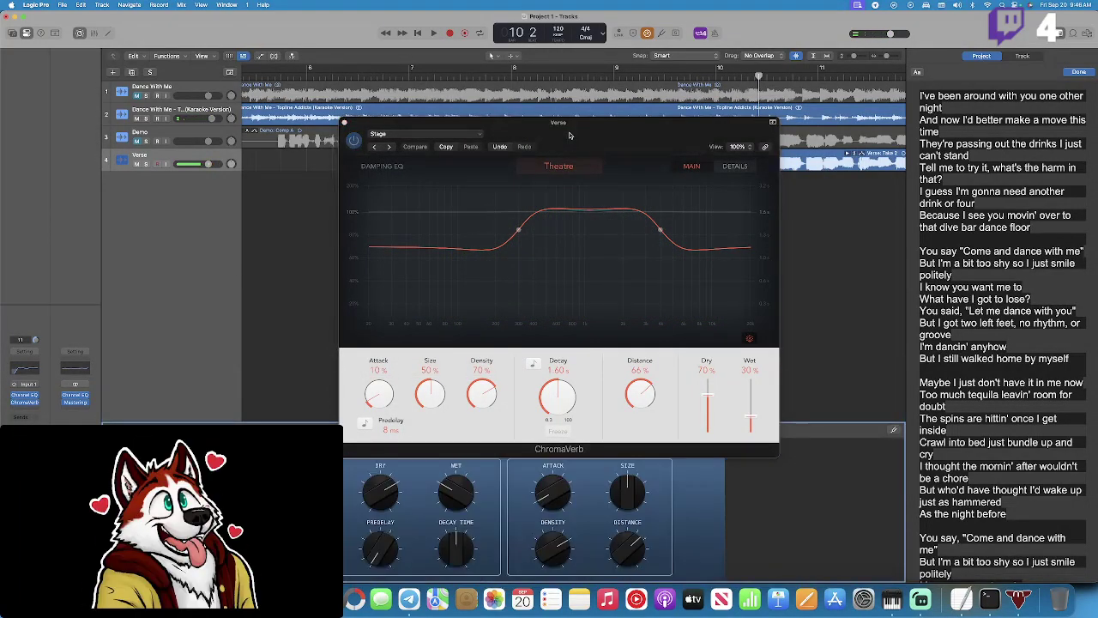
pyautogui.press('p')
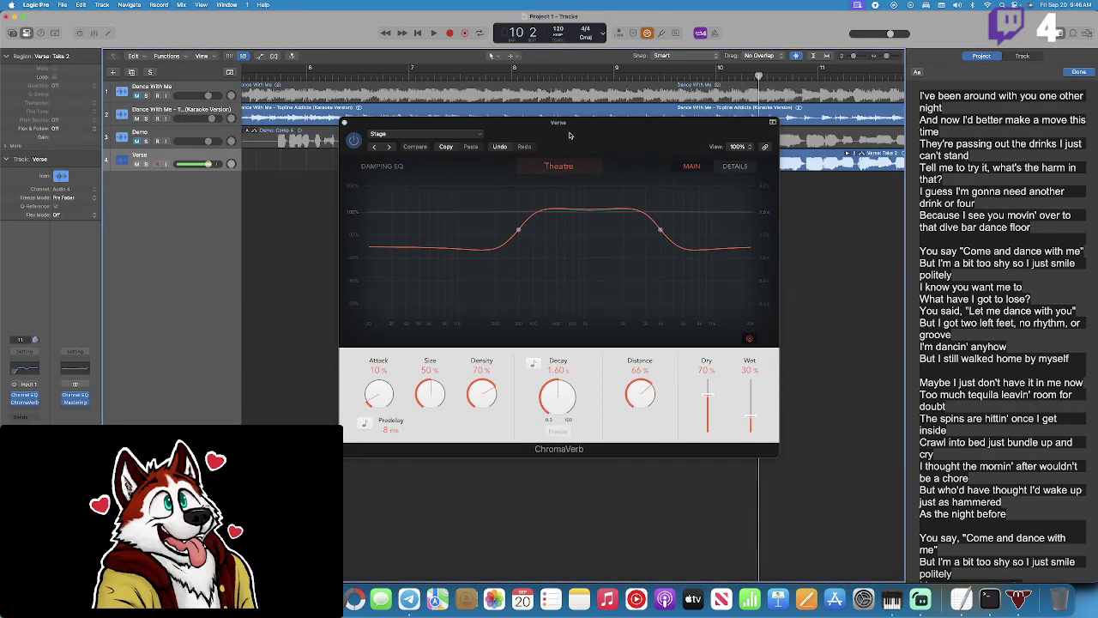
pyautogui.press('b')
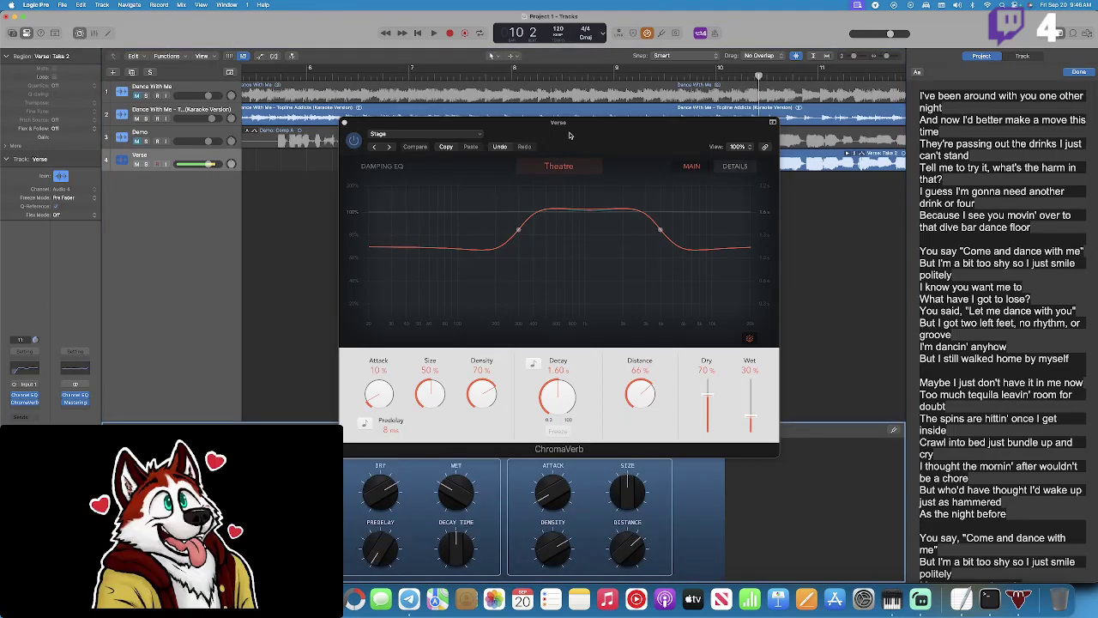
# Examine ChromaVerb's output EQ details and its Synth Reverbs presets, and close the plug-in window.
pyautogui.click(736, 166)
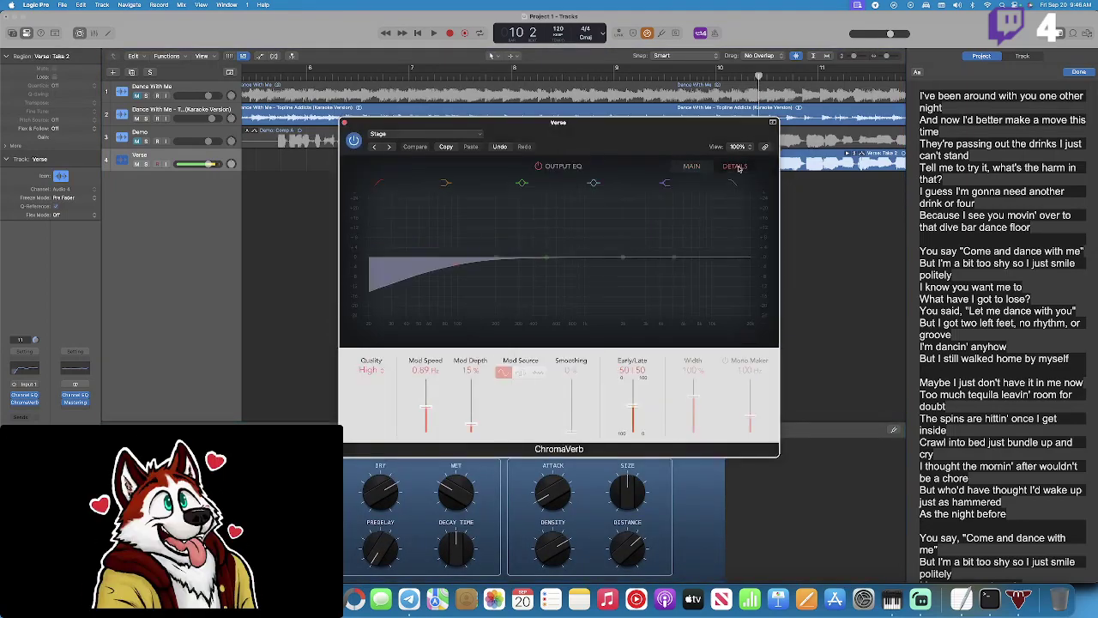
pyautogui.click(463, 136)
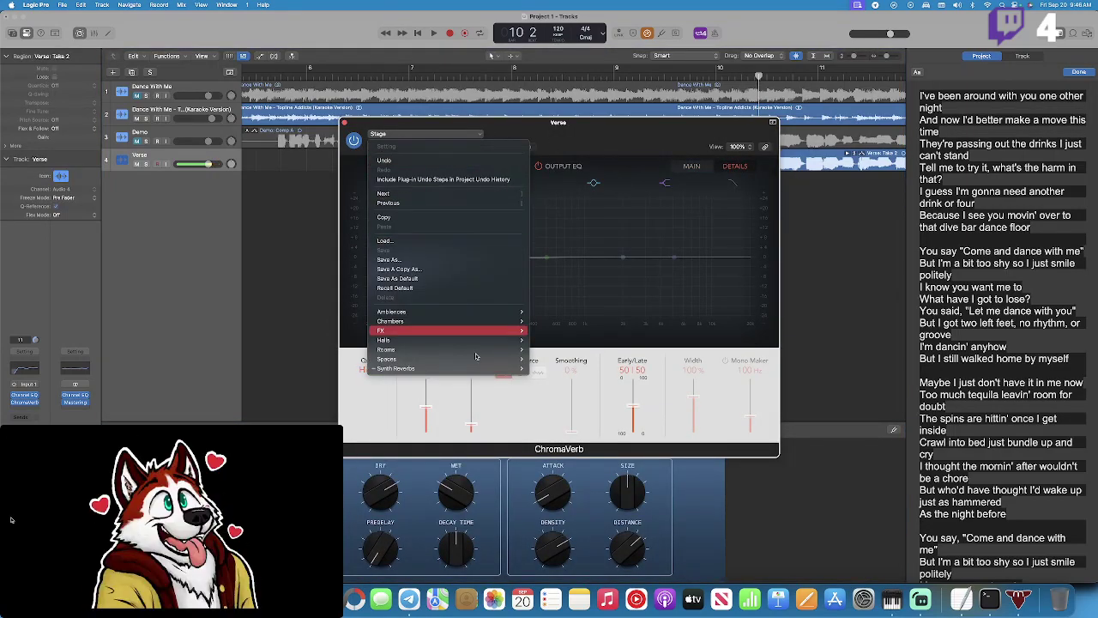
pyautogui.moveTo(495, 371)
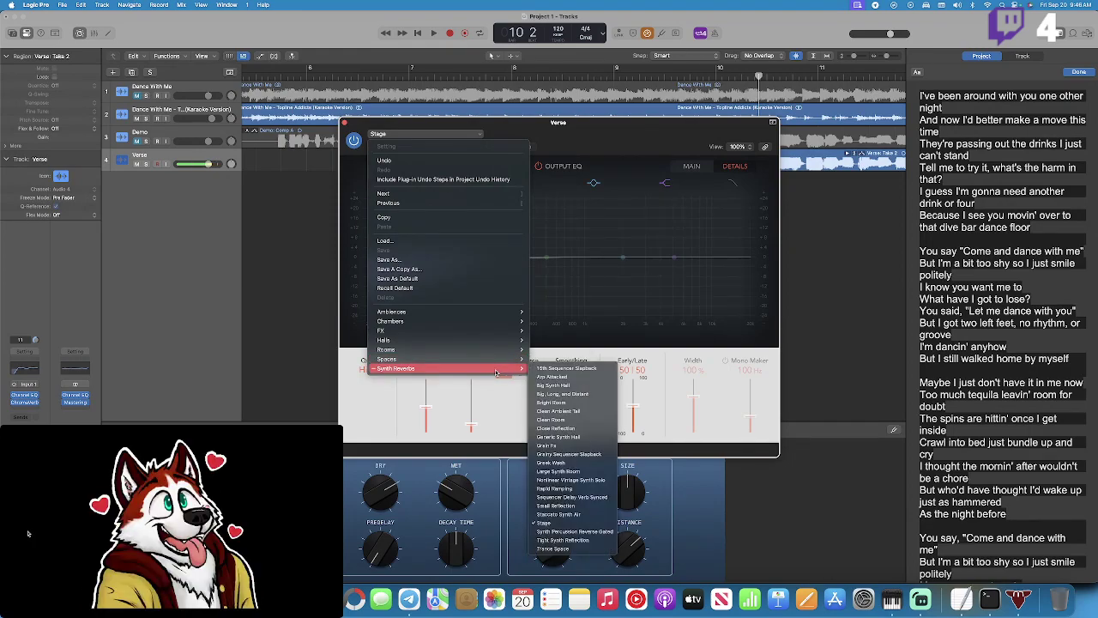
pyautogui.click(537, 355)
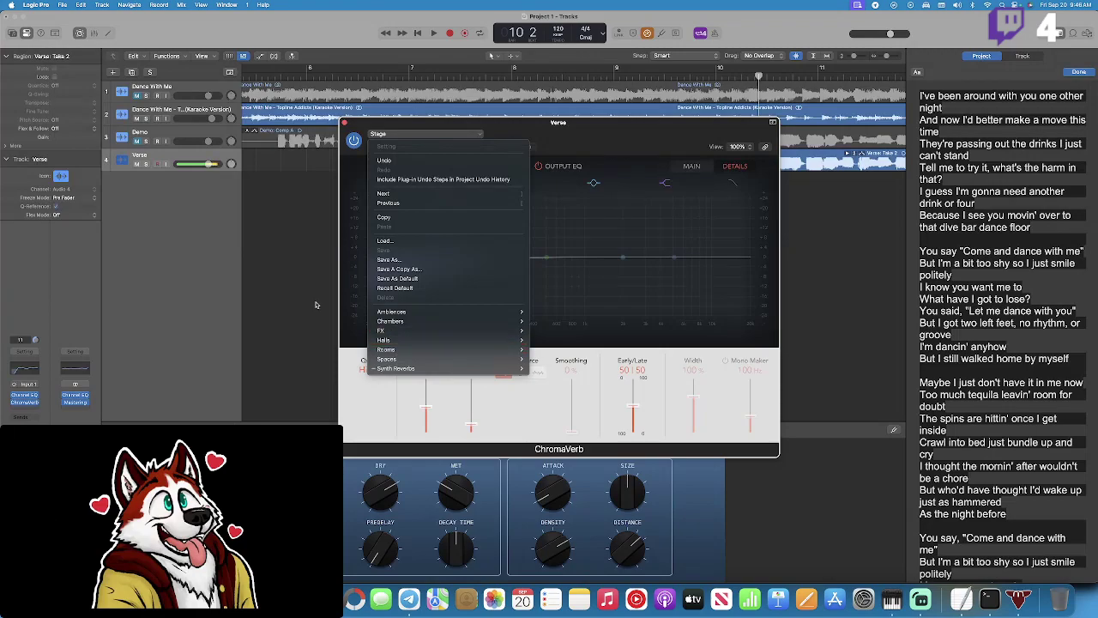
pyautogui.click(326, 227)
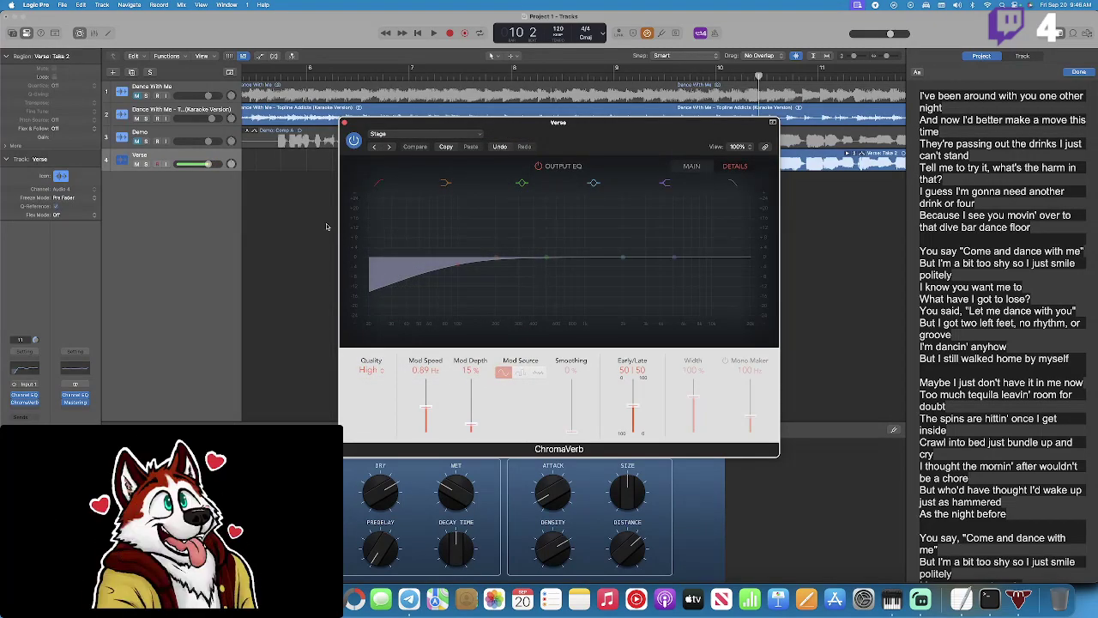
pyautogui.click(345, 122)
# Set a cycle range over the Verse recording from about bar 7 to bar 18.
pyautogui.hscroll(2, 356, 76)
pyautogui.moveTo(356, 75); pyautogui.dragTo(763, 75)
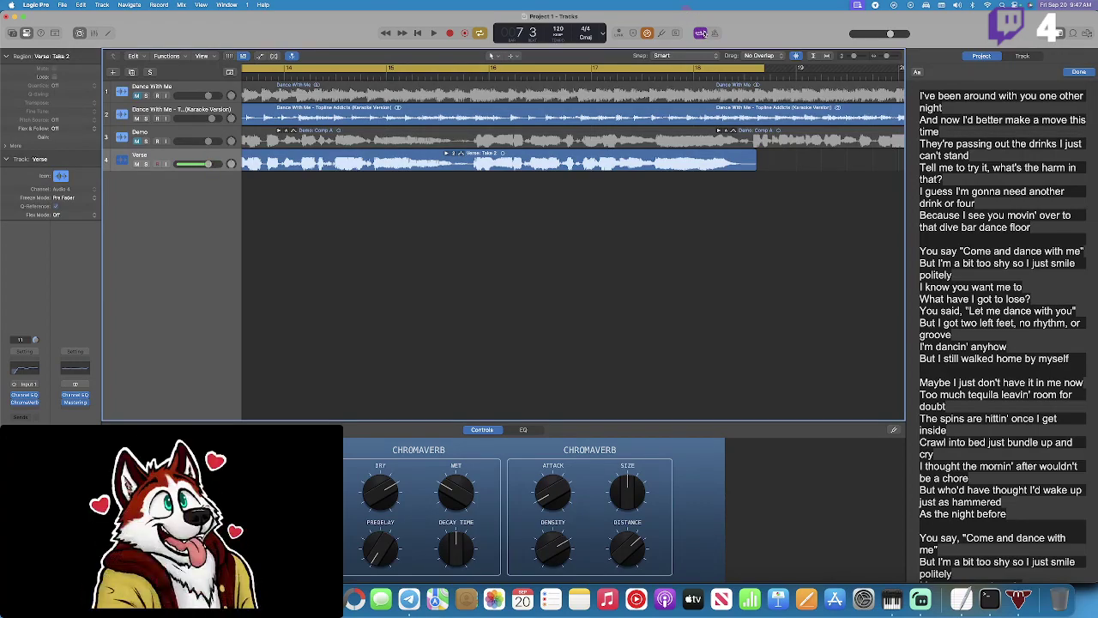
pyautogui.hscroll(-5, 590, 147)
pyautogui.hscroll(-2, 590, 148)
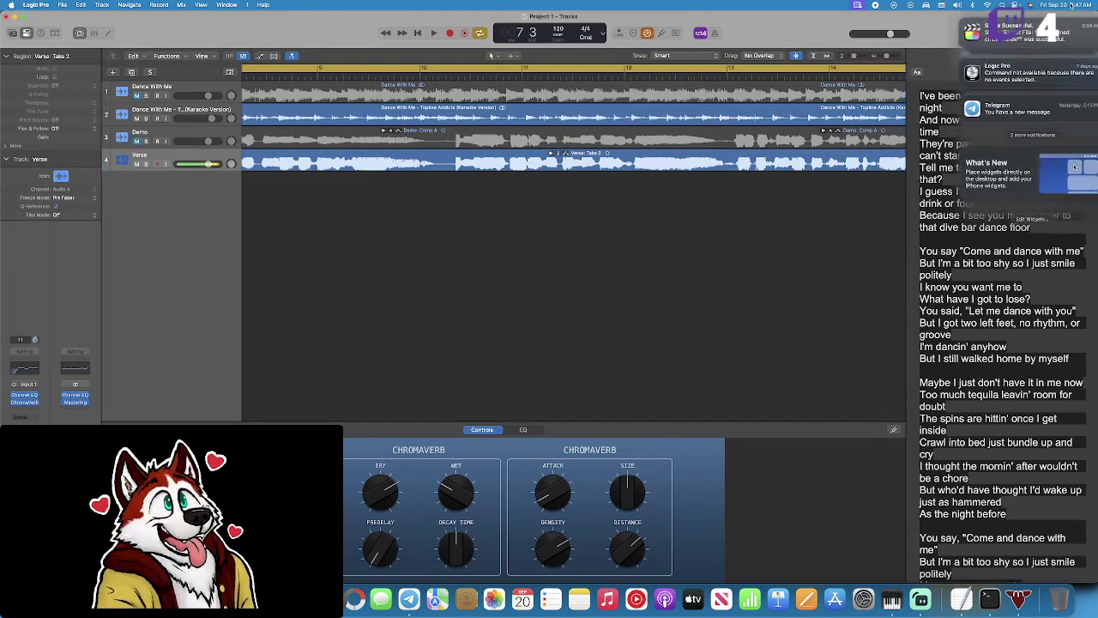
# Clear all pending macOS notifications and close the widget gallery.
pyautogui.click(1057, 7)
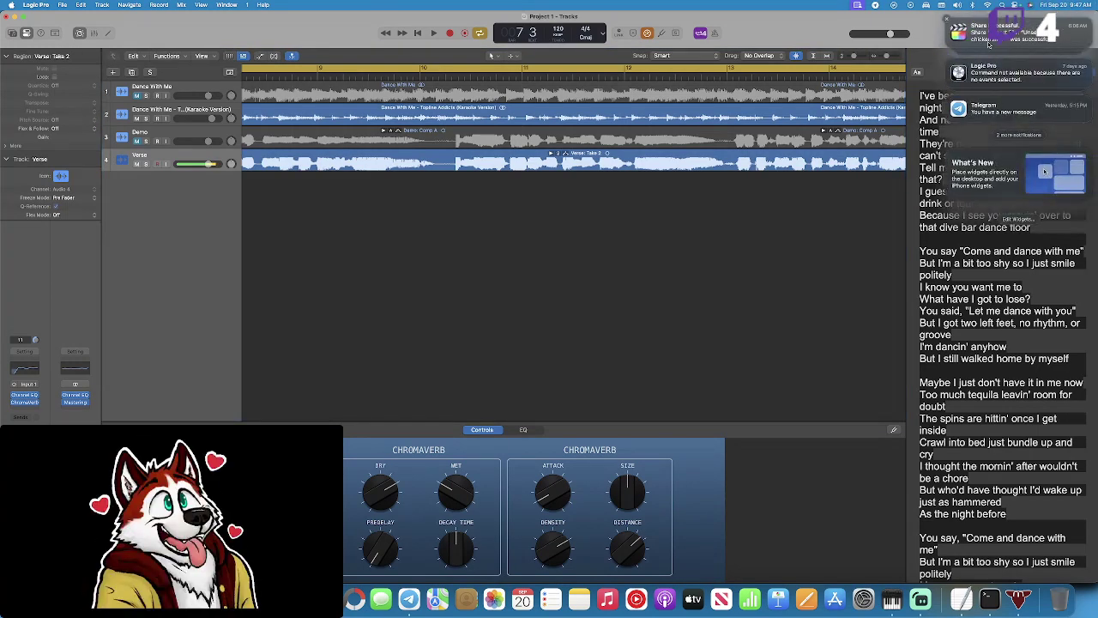
pyautogui.click(952, 19)
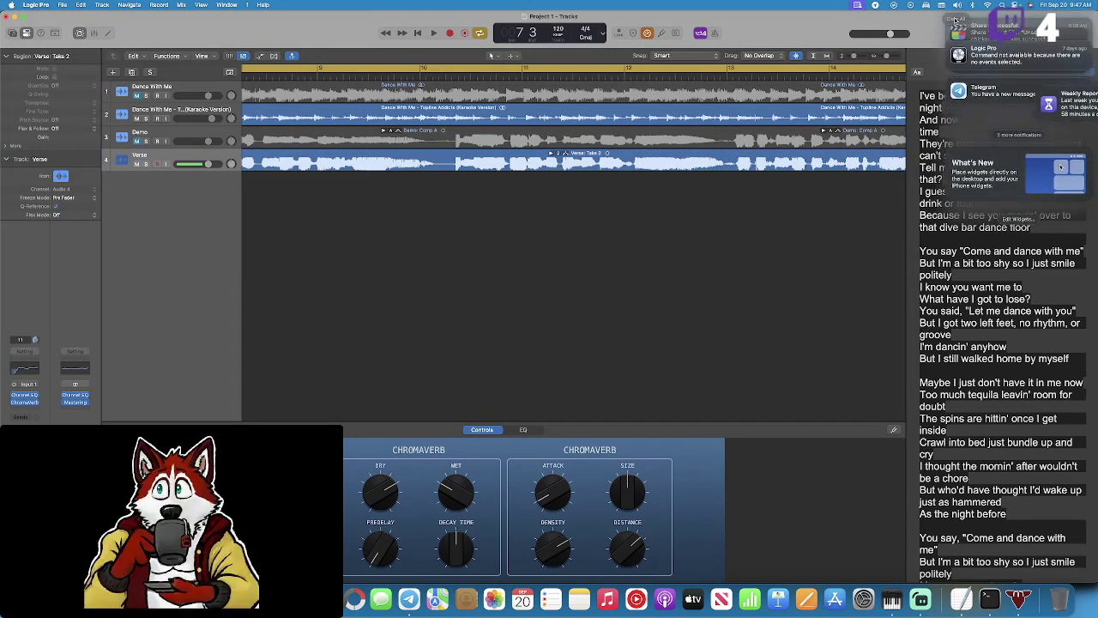
pyautogui.click(950, 19)
pyautogui.click(950, 19)
pyautogui.click(950, 20)
pyautogui.click(948, 20)
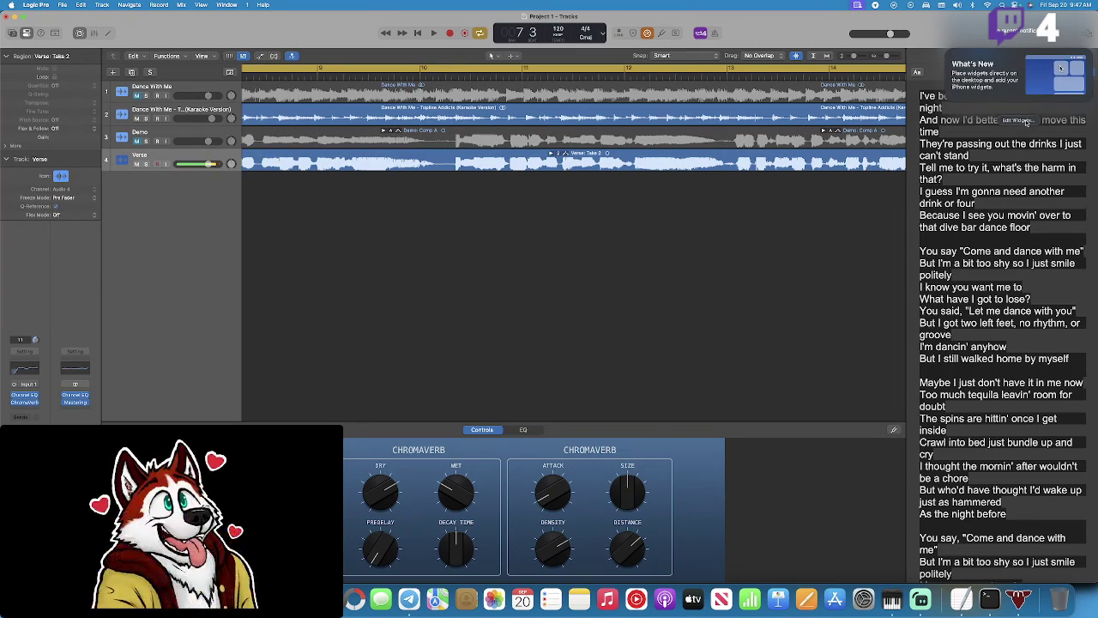
pyautogui.click(1057, 71)
pyautogui.press('Escape')
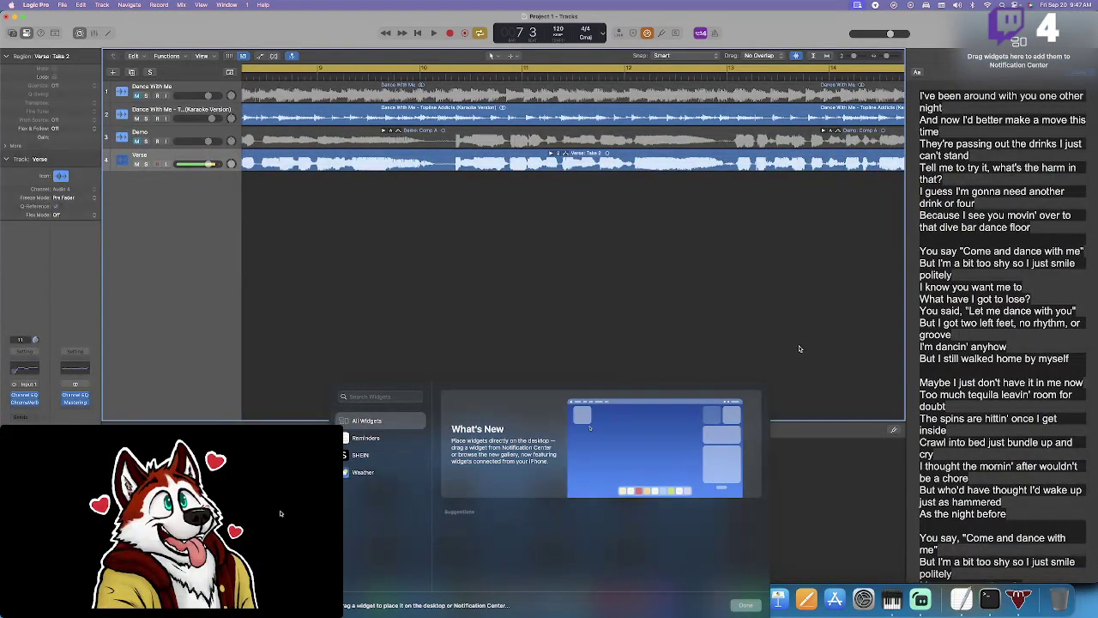
pyautogui.click(745, 605)
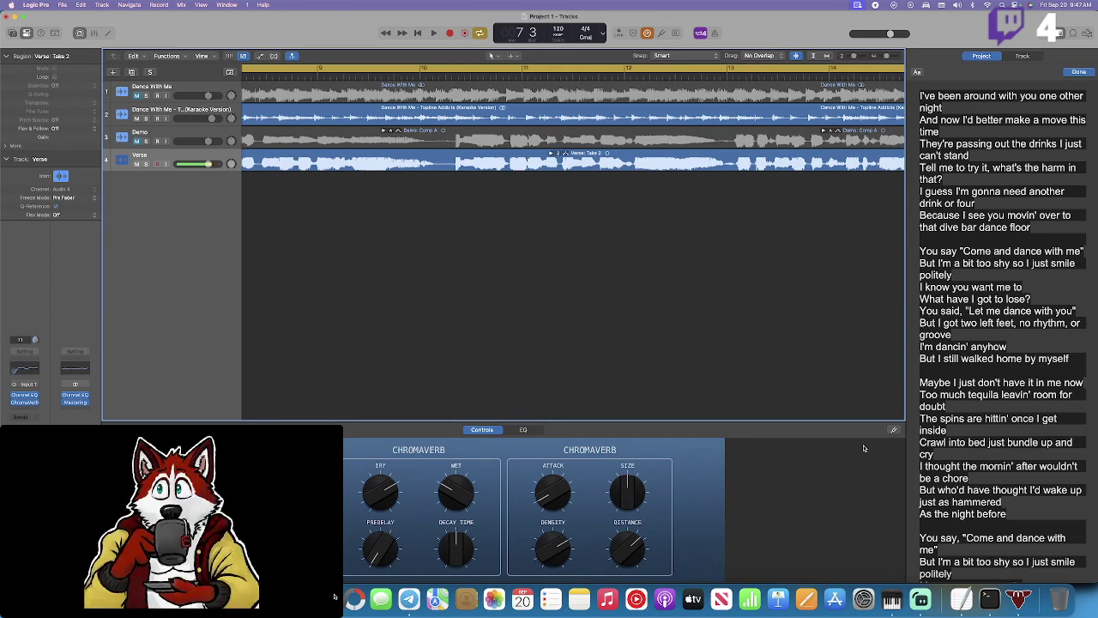
# Play the Verse take from the cycle start to about bar 11 while checking the ChromaVerb settings.
pyautogui.hscroll(-3, 542, 173)
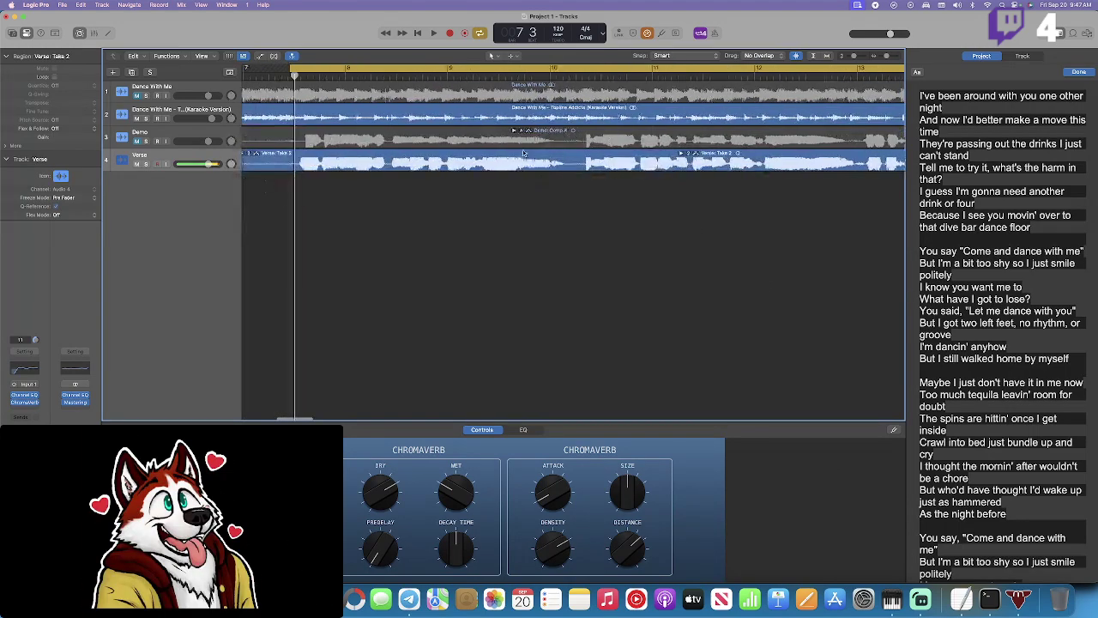
pyautogui.press('space')
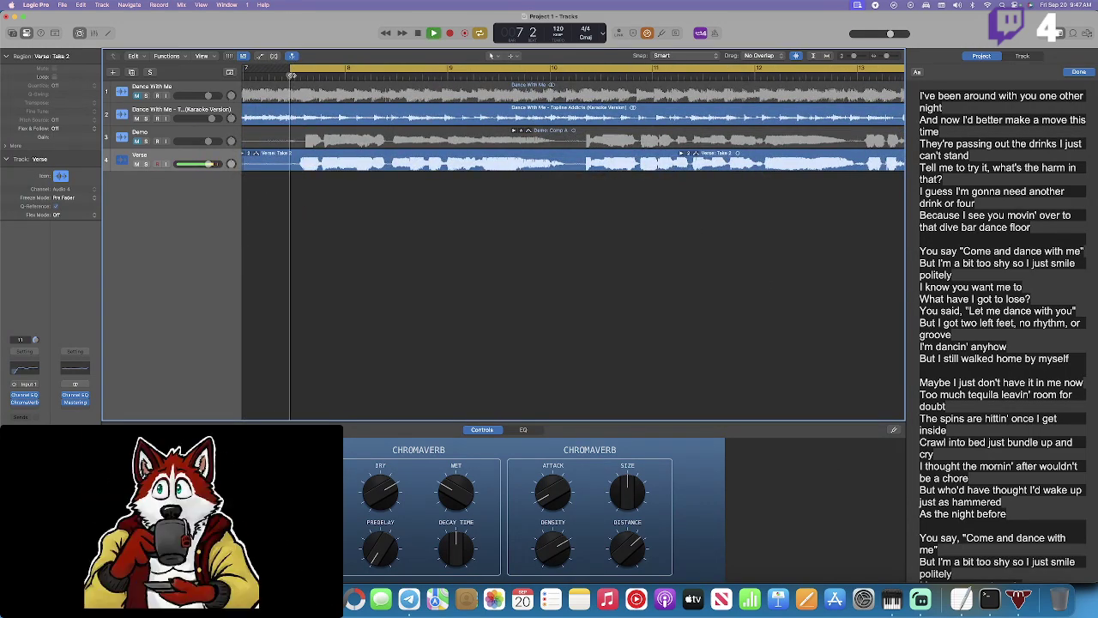
pyautogui.hscroll(-1, 384, 416)
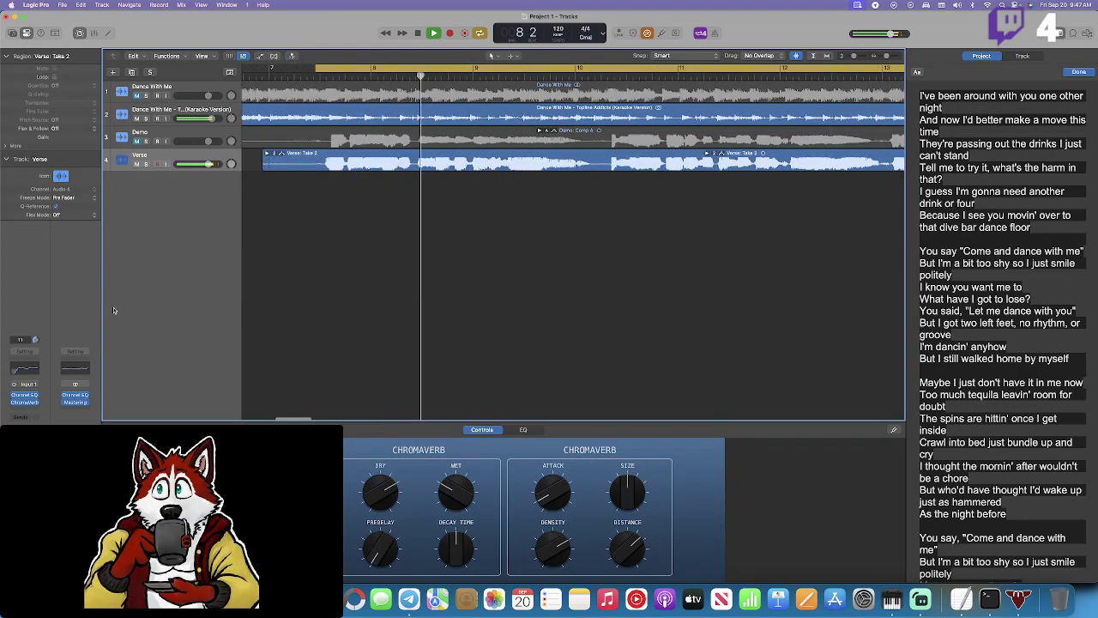
pyautogui.click(25, 401)
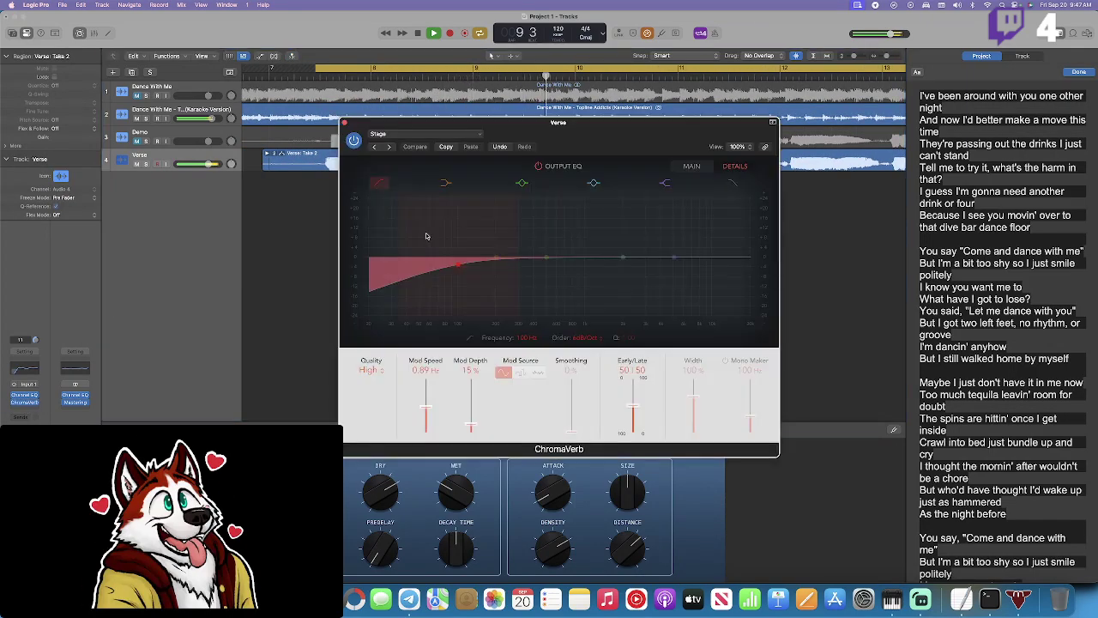
pyautogui.click(461, 136)
pyautogui.click(344, 122)
pyautogui.press('space')
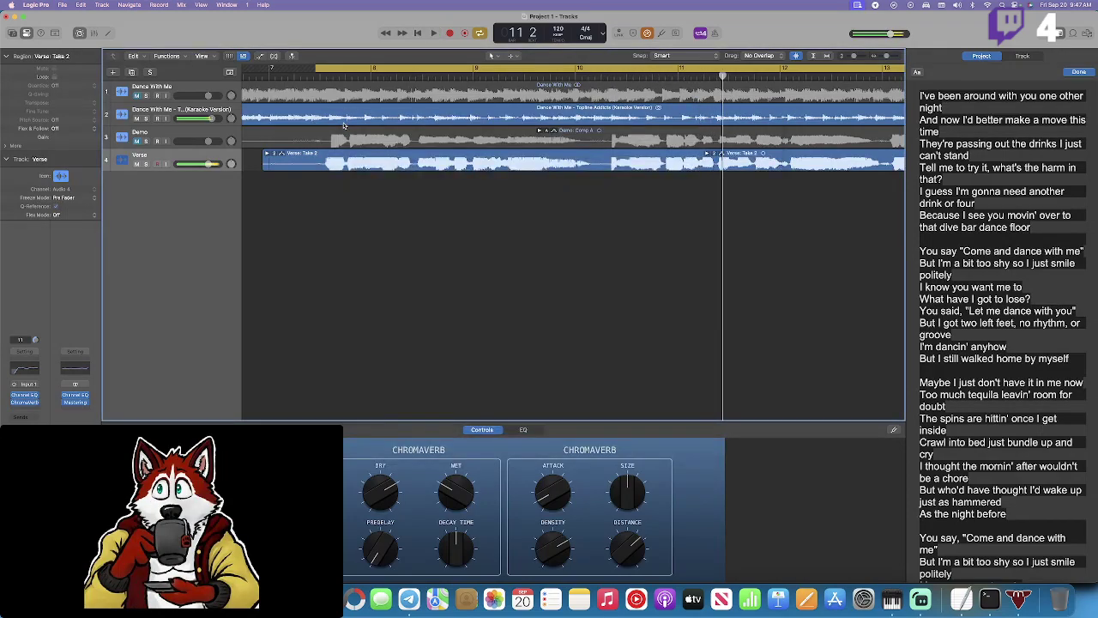
# Record another take on the Verse track from the cycle start in bar 7 to about bar 10.
pyautogui.click(321, 74)
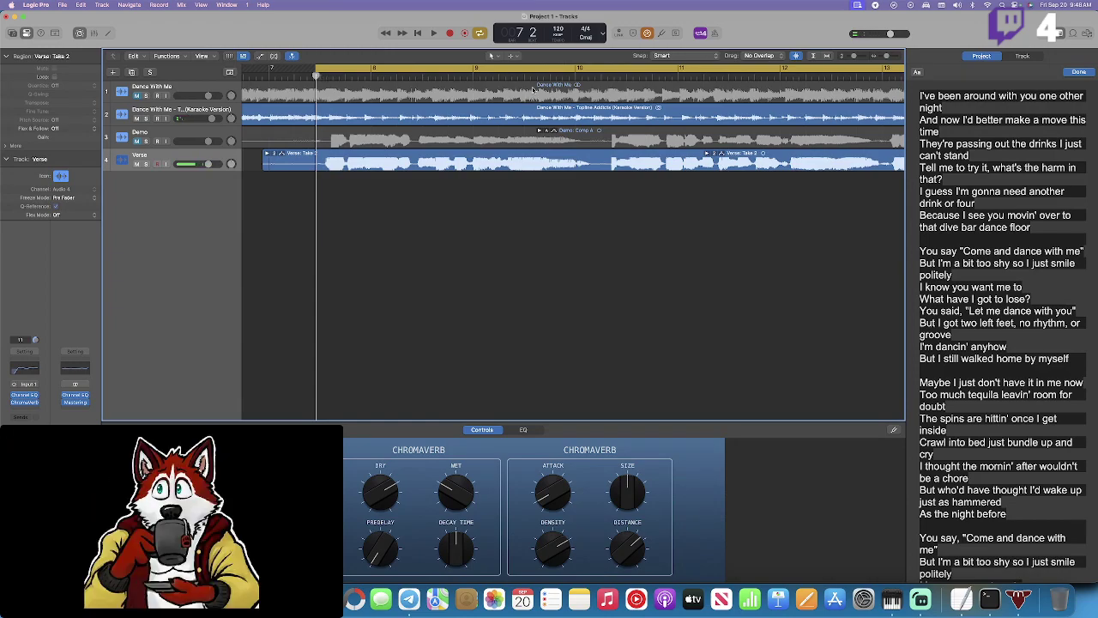
pyautogui.click(450, 33)
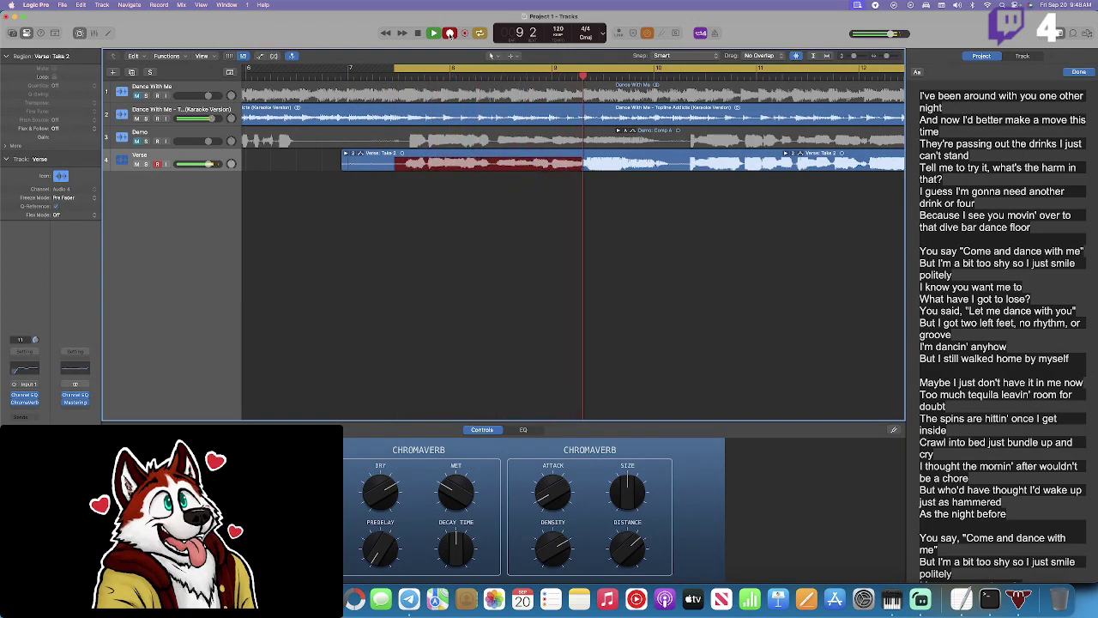
pyautogui.click(450, 34)
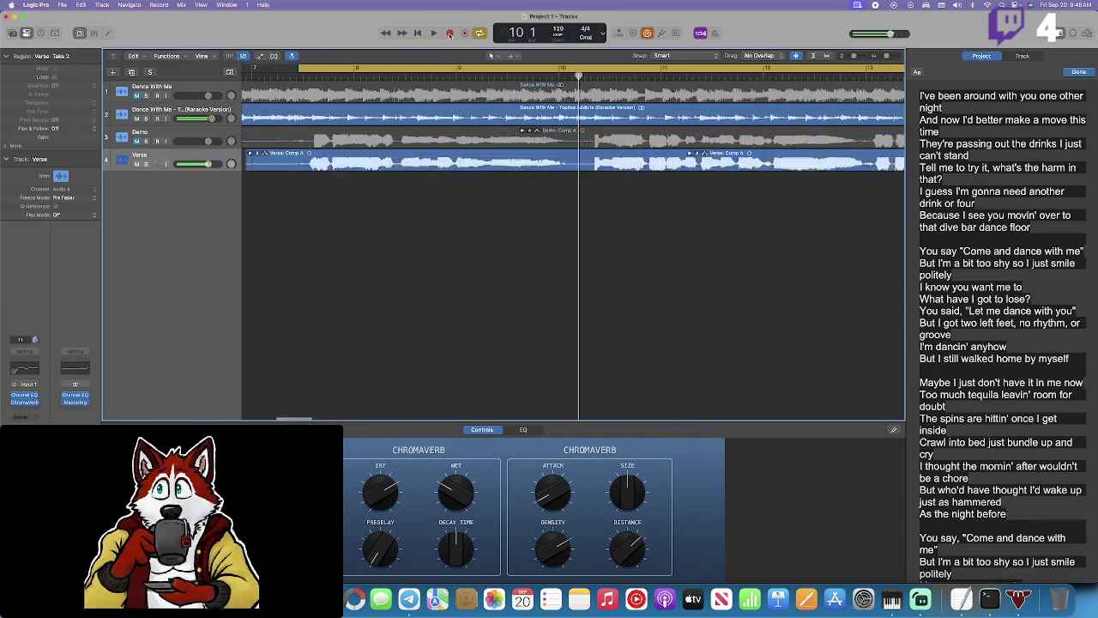
# Play back the Verse comp from about bar 9 to bar 10 and turn off the cycle range.
pyautogui.click(461, 79)
pyautogui.press('space')
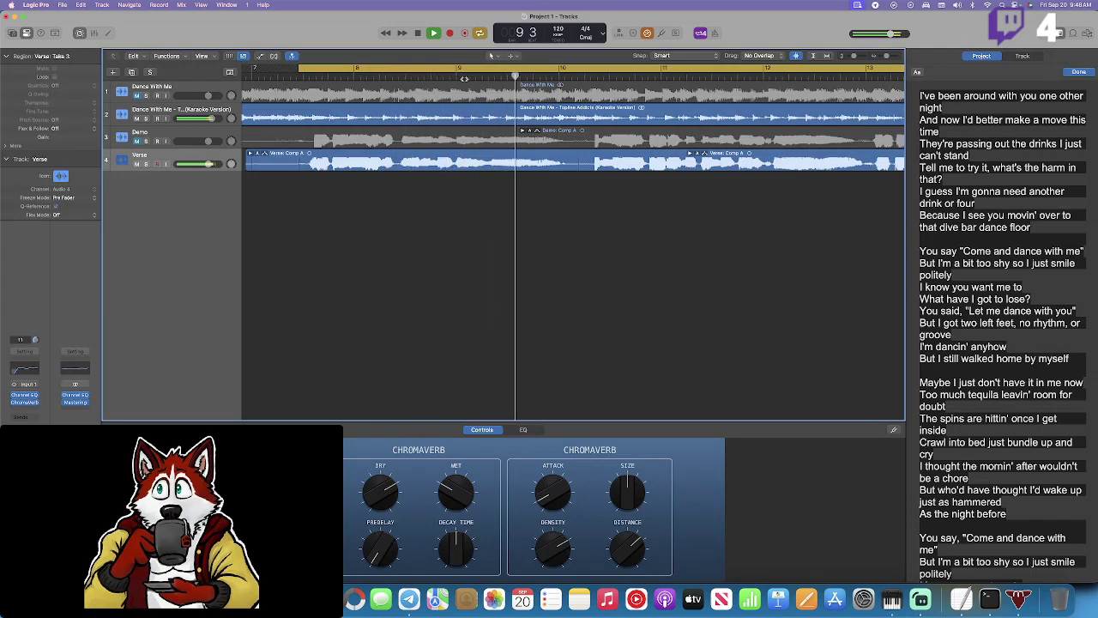
pyautogui.press('space')
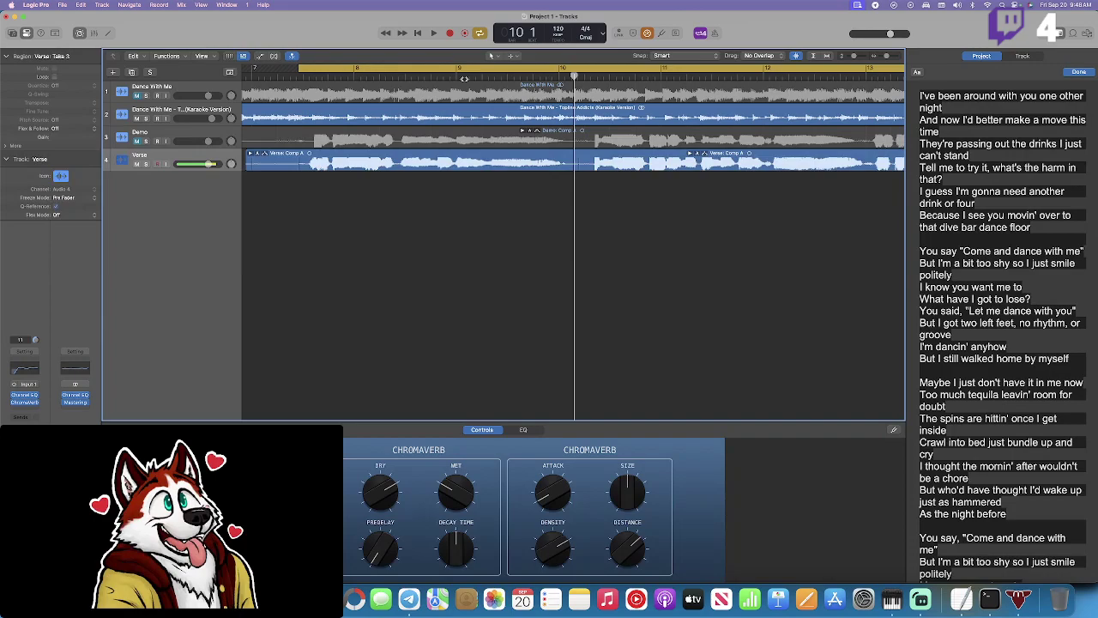
pyautogui.moveTo(307, 75); pyautogui.dragTo(299, 76)
pyautogui.click(345, 71)
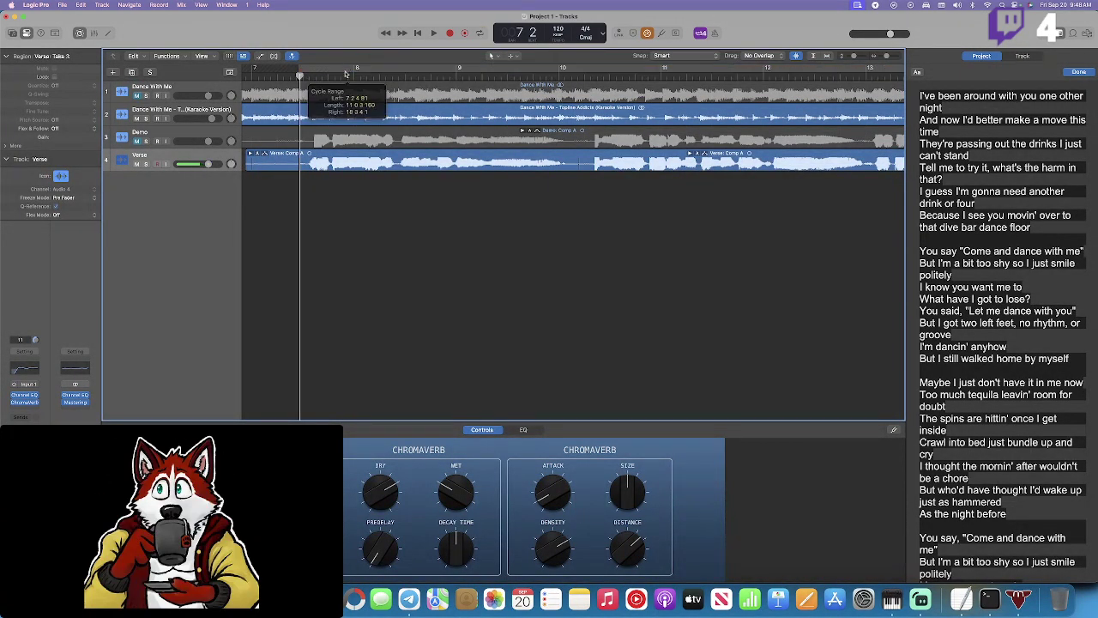
# Record another take on the Verse track from bar 7 beat 2 to about bar 10 and play the result back to bar 12.
pyautogui.click(448, 33)
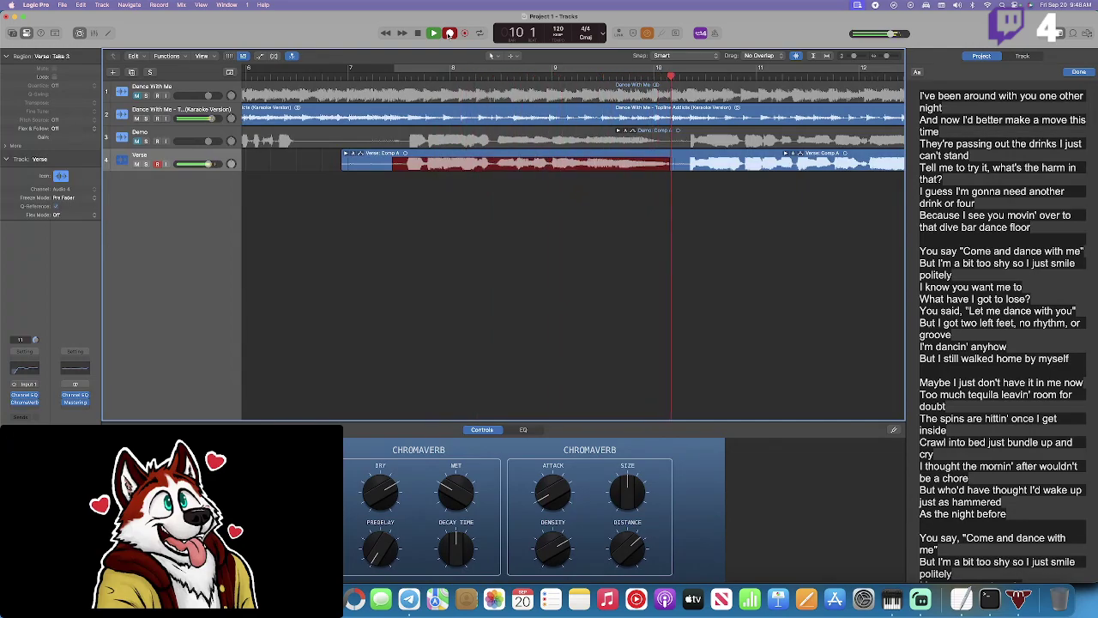
pyautogui.press('space')
pyautogui.click(291, 76)
pyautogui.press('space')
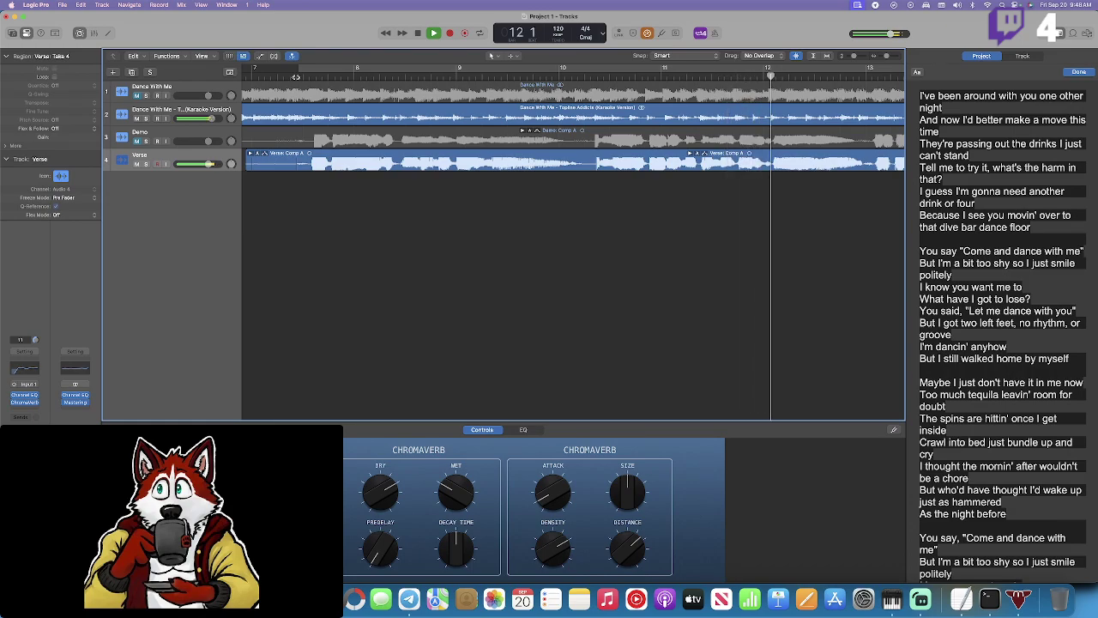
pyautogui.press('space')
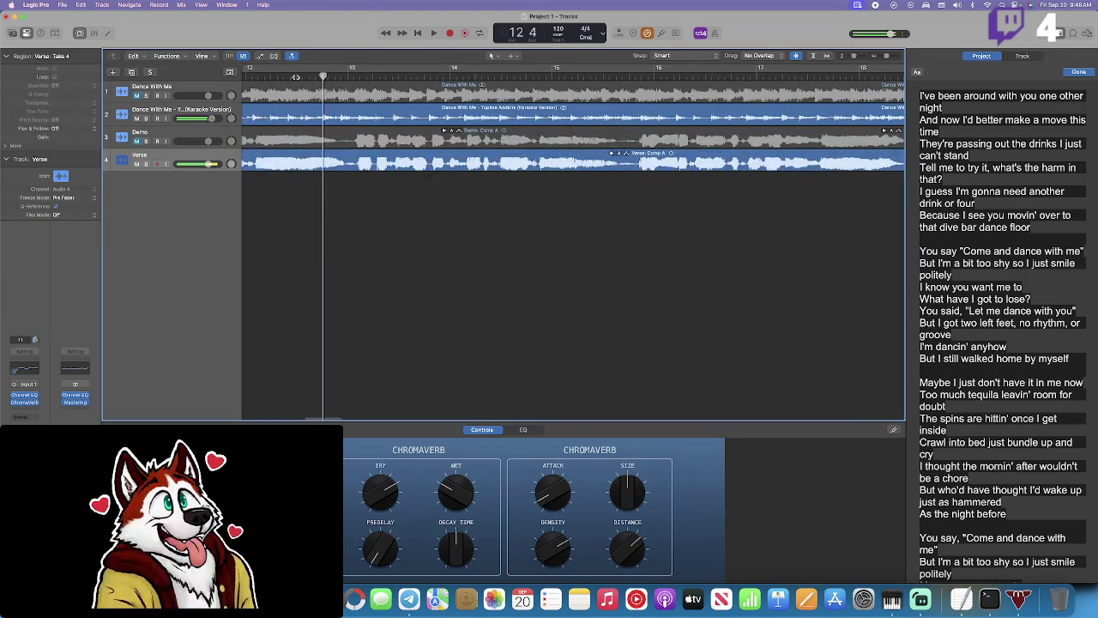
# Record a new Verse take from about bar 13 to bar 15 beat 3.
pyautogui.hscroll(-5, 386, 172)
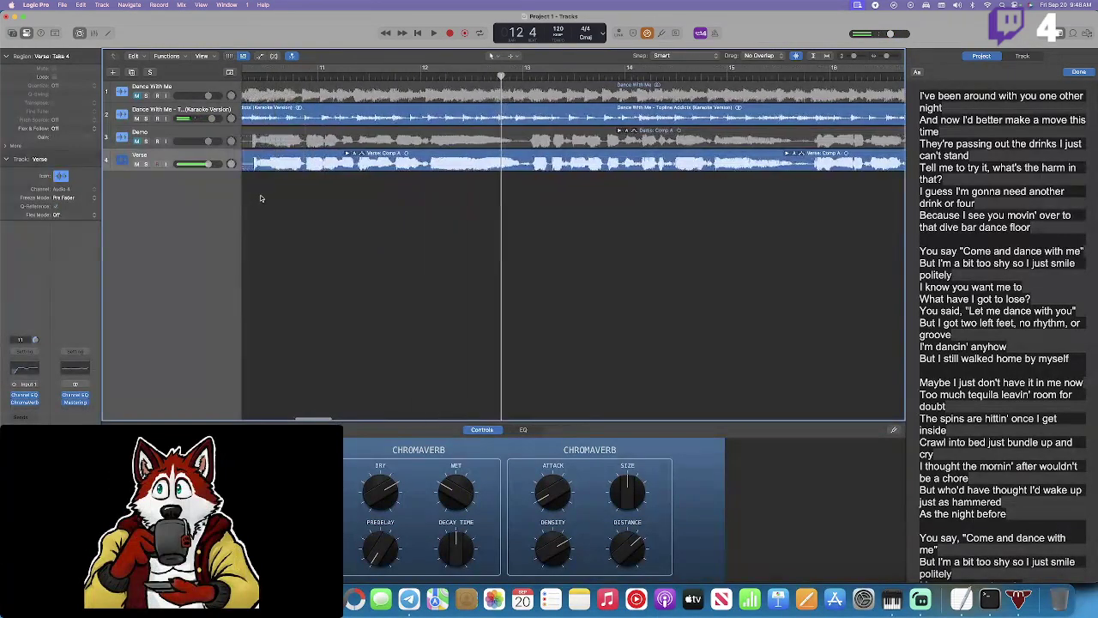
pyautogui.press('space')
pyautogui.click(528, 67)
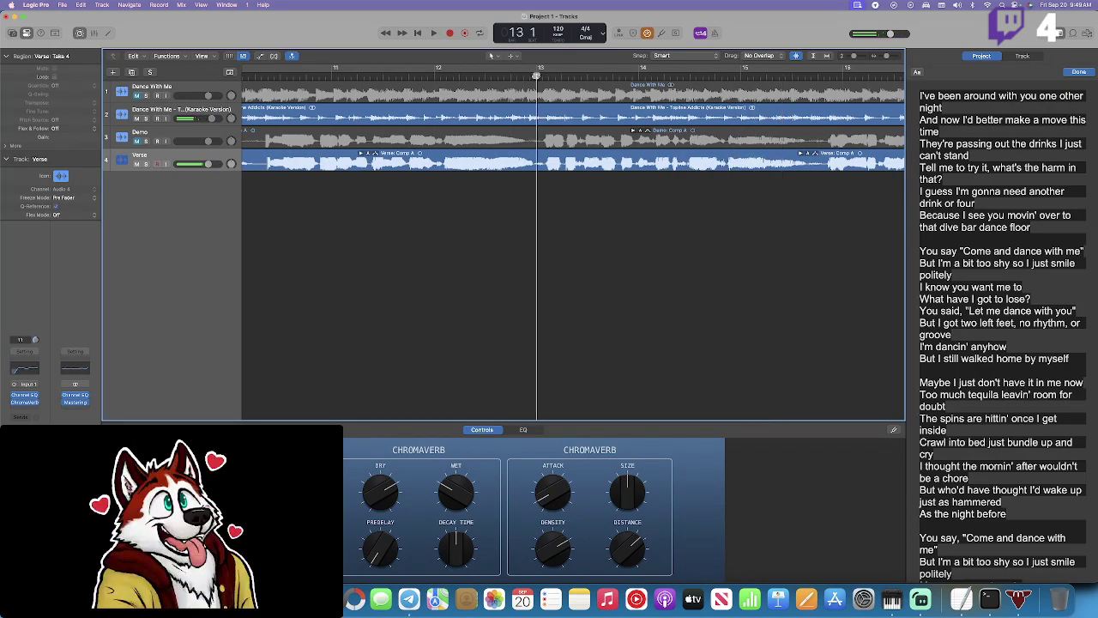
pyautogui.click(451, 33)
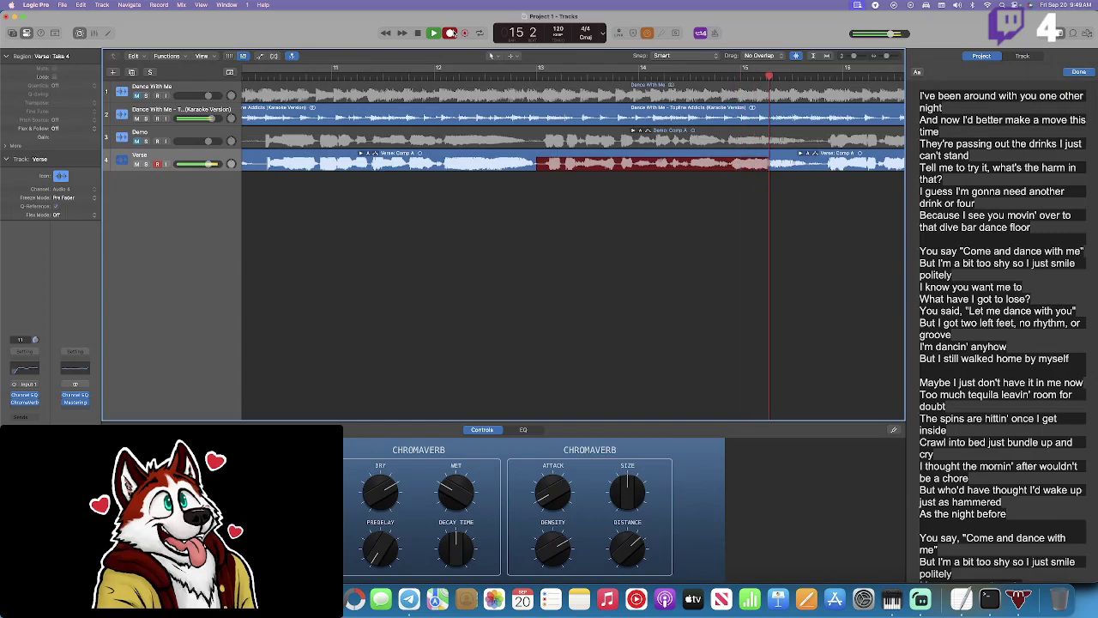
pyautogui.click(453, 32)
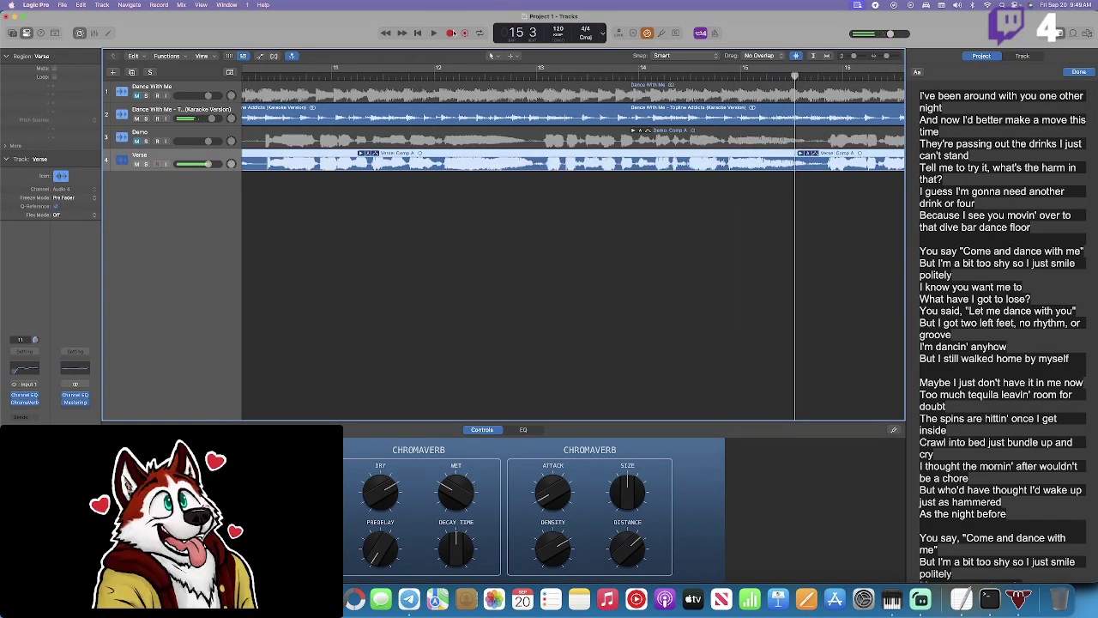
# Return the playhead to bar 13, unmute the original Dance With Me track and mute the Verse track.
pyautogui.click(537, 75)
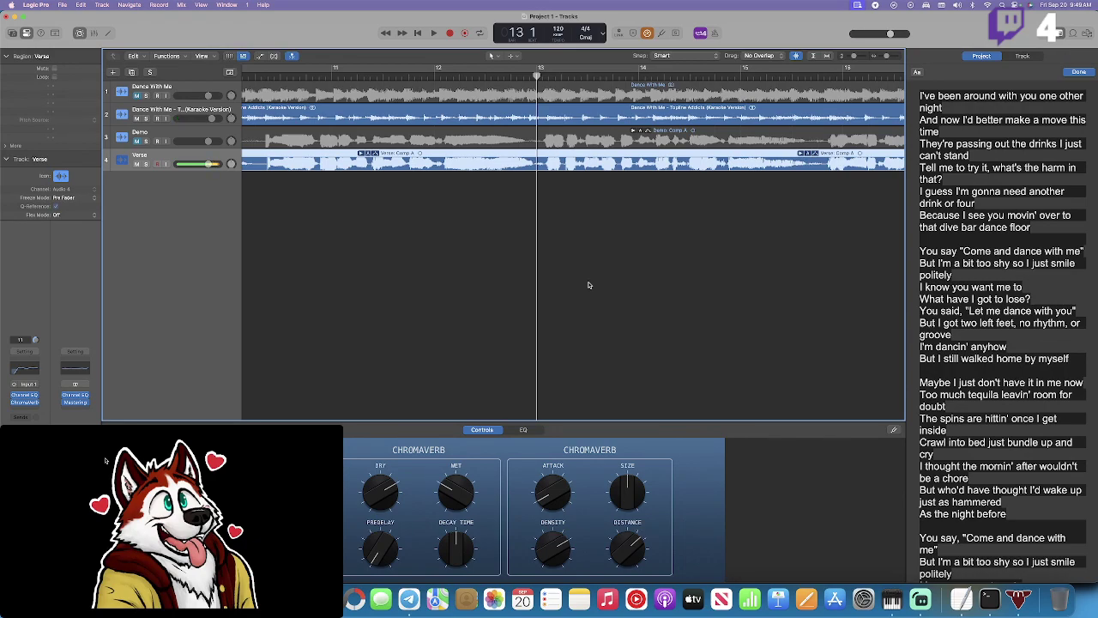
pyautogui.hscroll(-3, 589, 285)
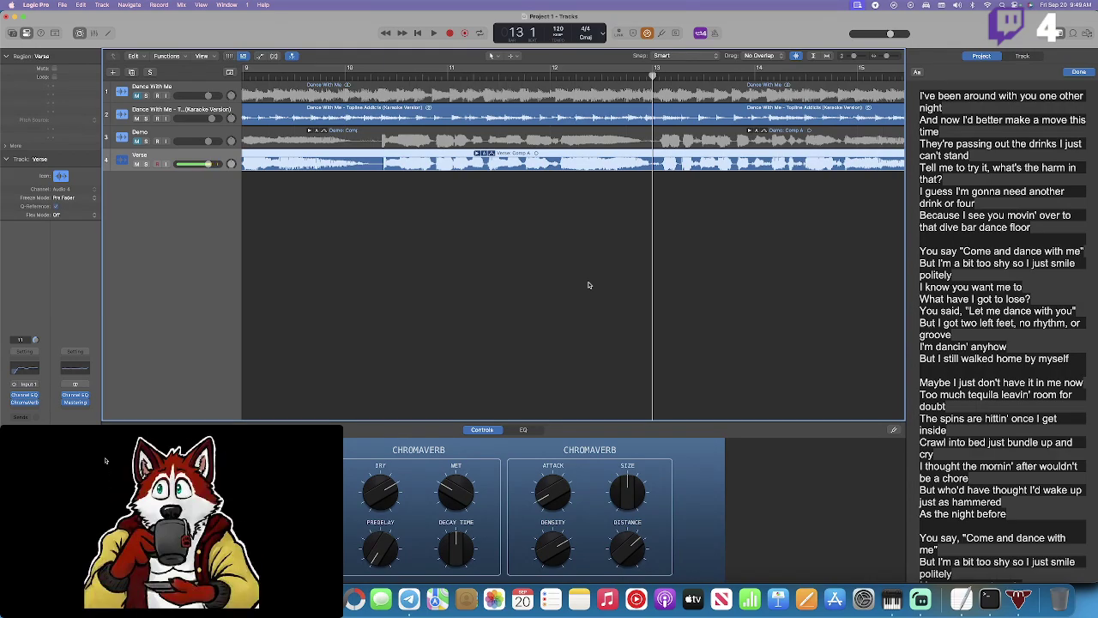
pyautogui.hscroll(5, 589, 285)
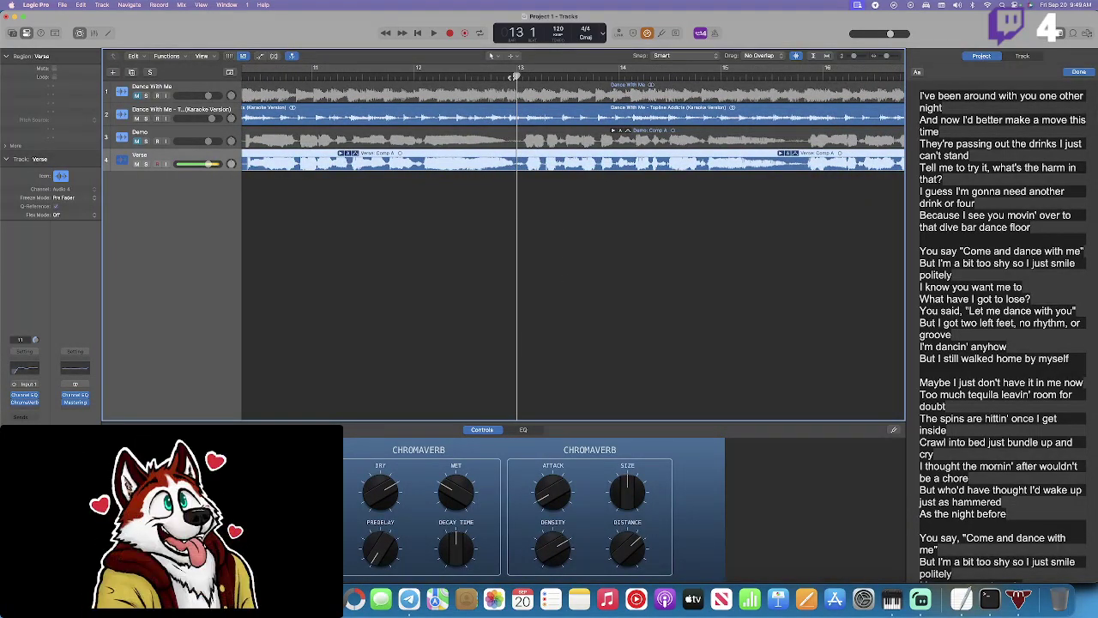
pyautogui.hscroll(-2, 326, 128)
pyautogui.click(138, 95)
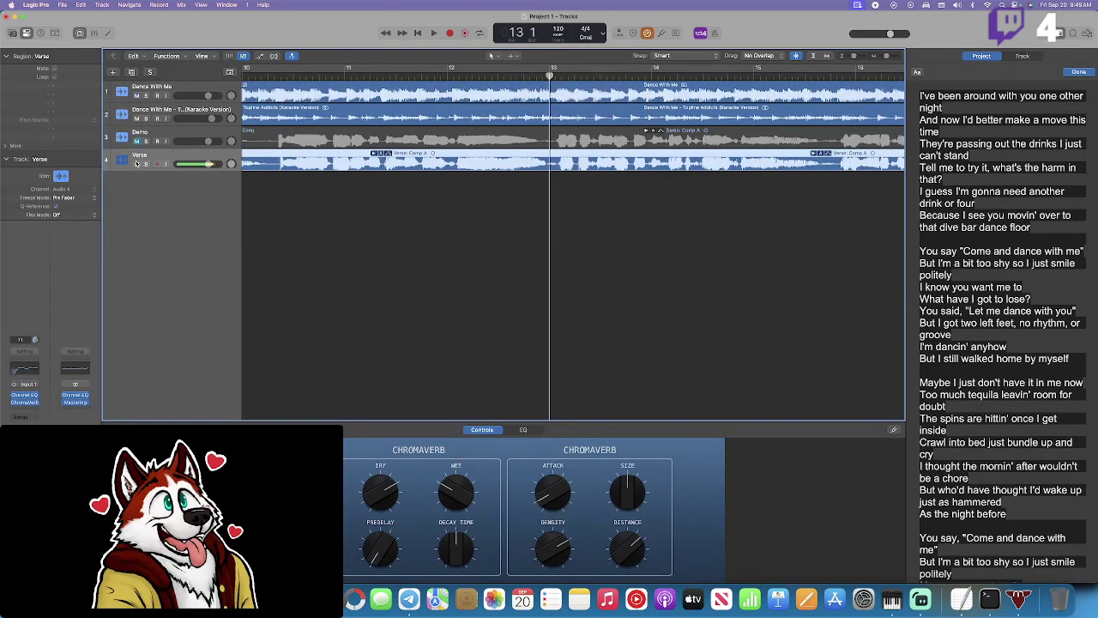
pyautogui.click(136, 163)
# Listen to the original vocal from about bar 7 to bar 12 and replay it from about bar 11.
pyautogui.press('space')
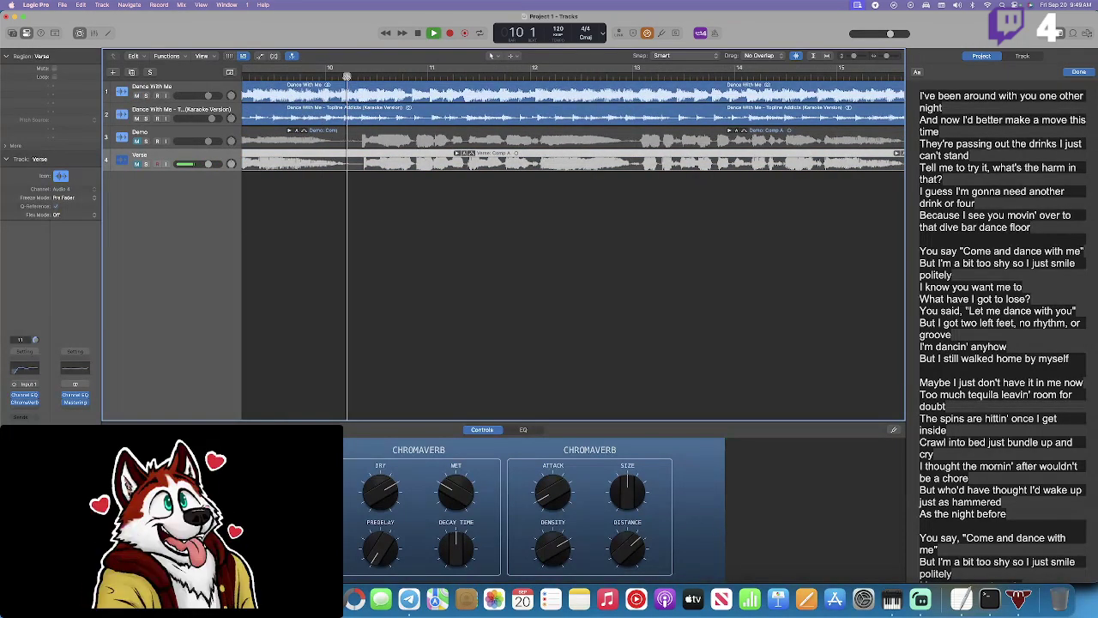
pyautogui.click(344, 76)
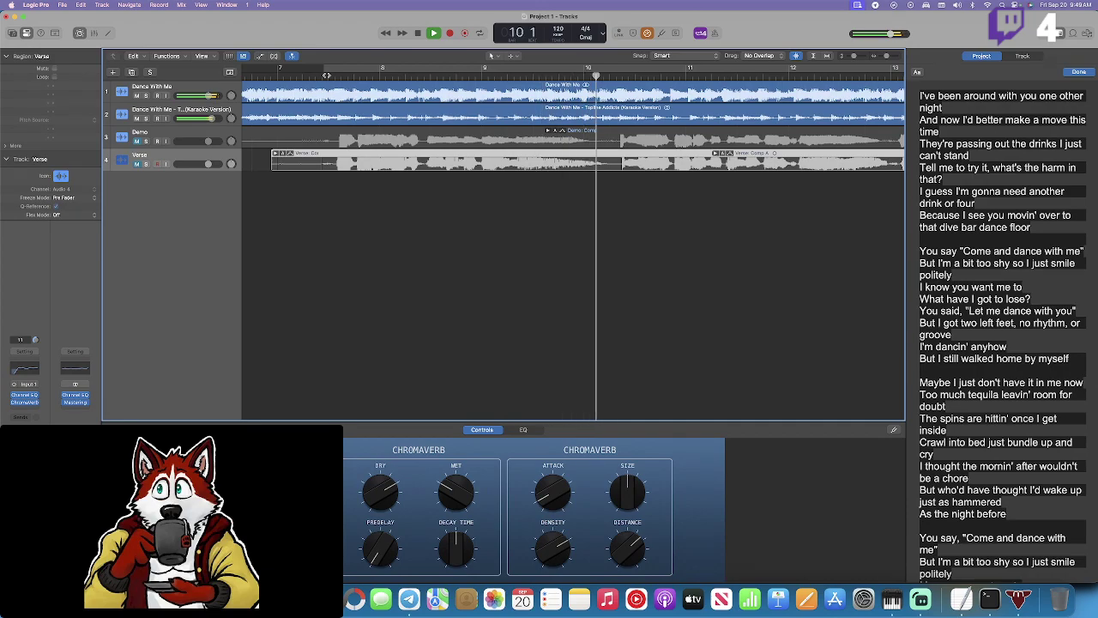
pyautogui.press('space')
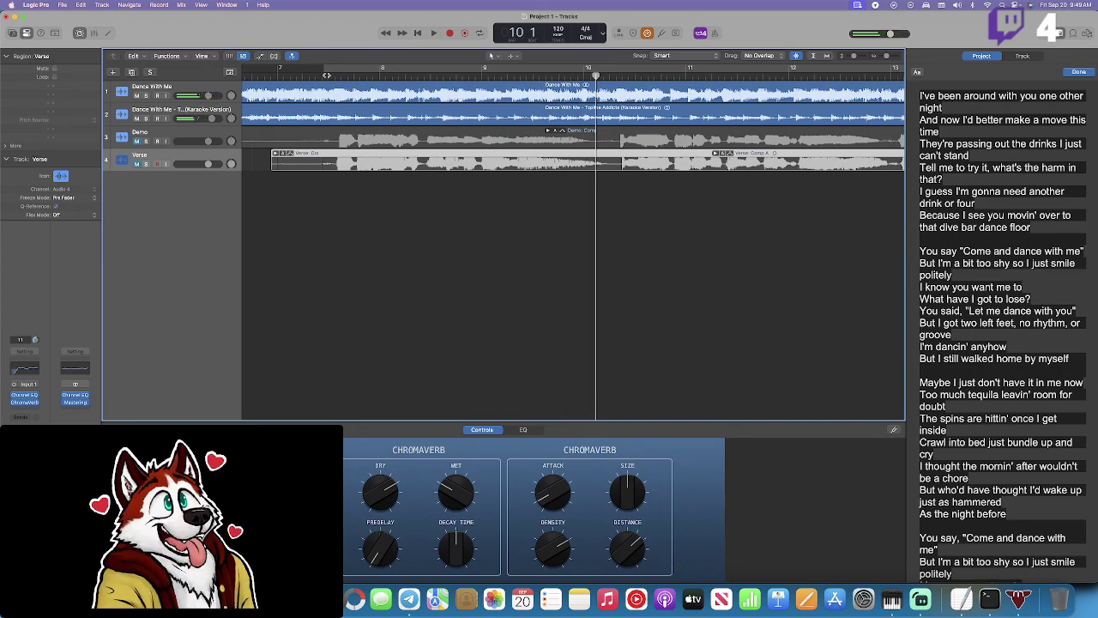
pyautogui.press('space')
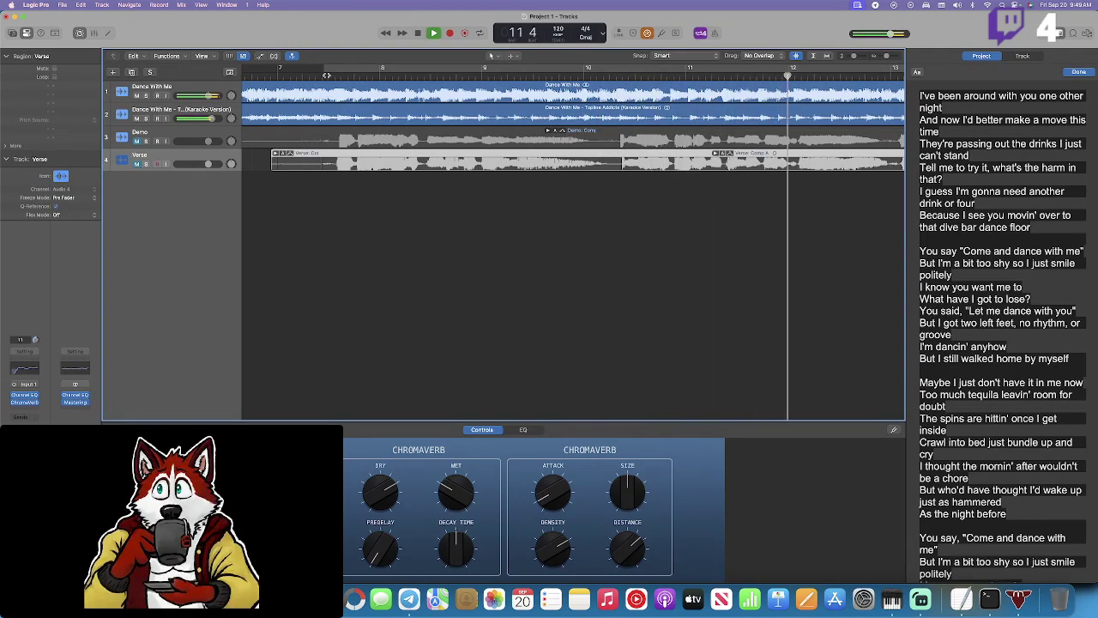
pyautogui.press('space')
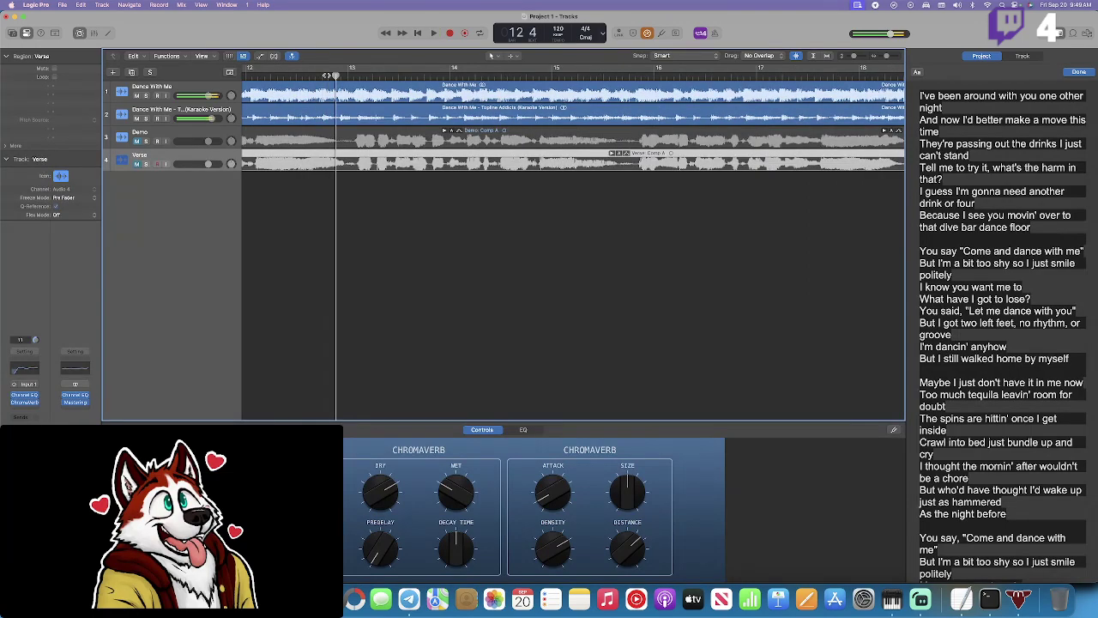
pyautogui.hscroll(-3, 326, 75)
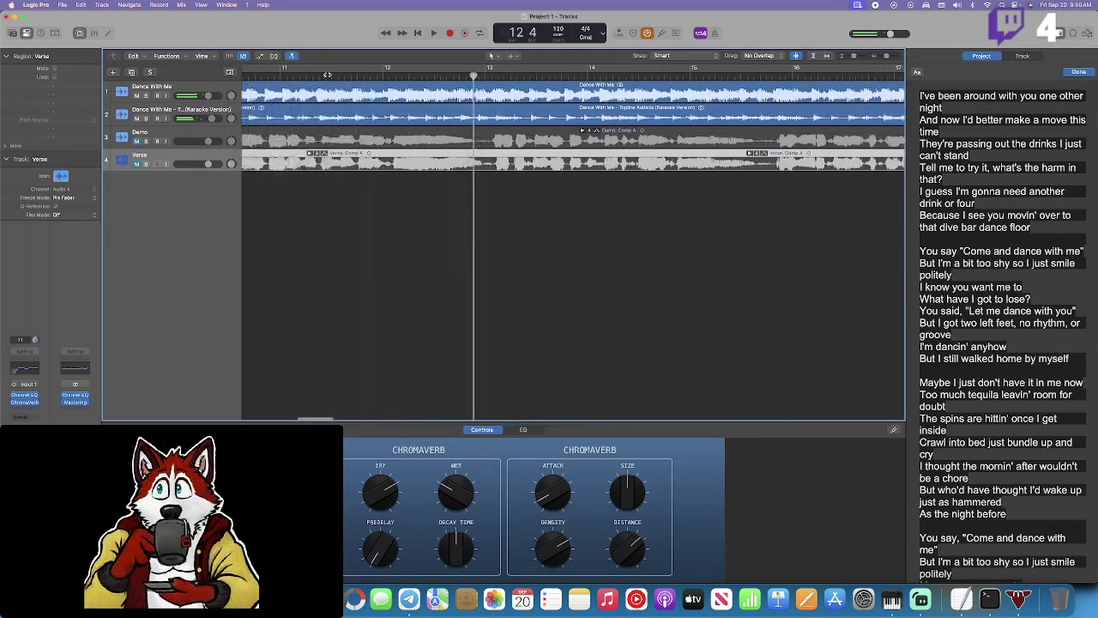
pyautogui.click(328, 75)
pyautogui.press('space')
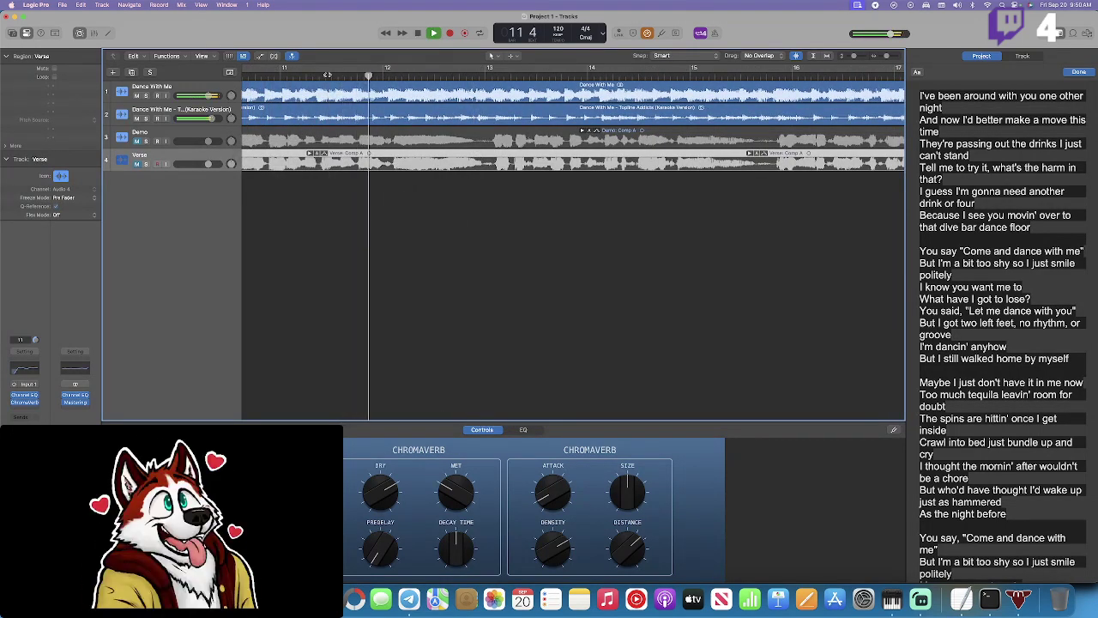
# Set a cycle range from about bar 10 beat 2 to bar 13 and listen to that phrase of the original repeatedly.
pyautogui.hscroll(-2, 289, 70)
pyautogui.moveTo(289, 70); pyautogui.dragTo(571, 84)
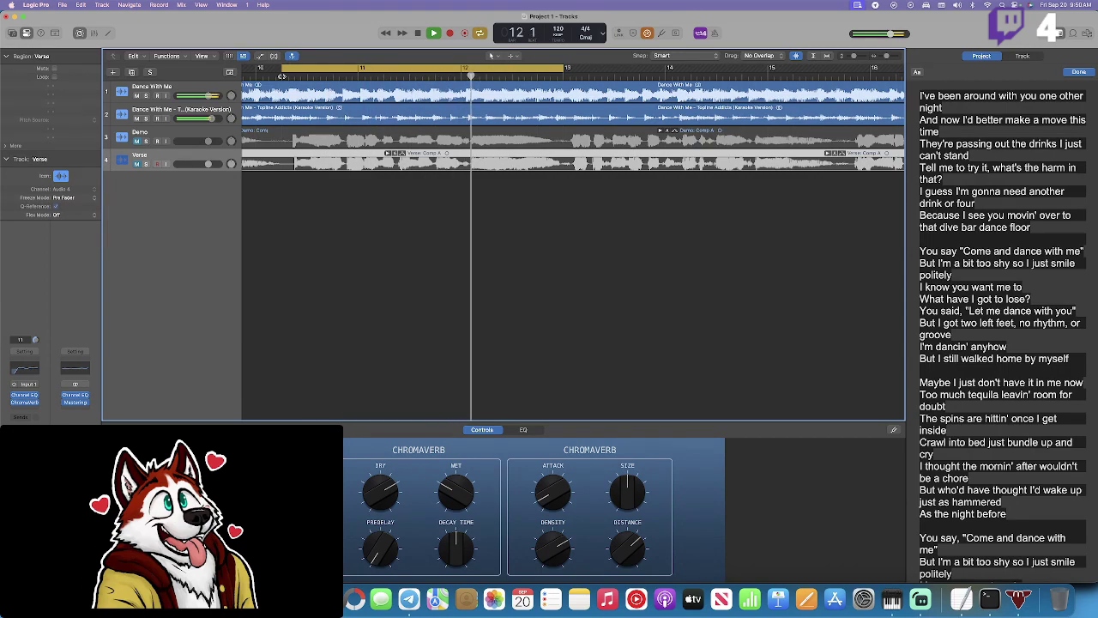
pyautogui.press('space')
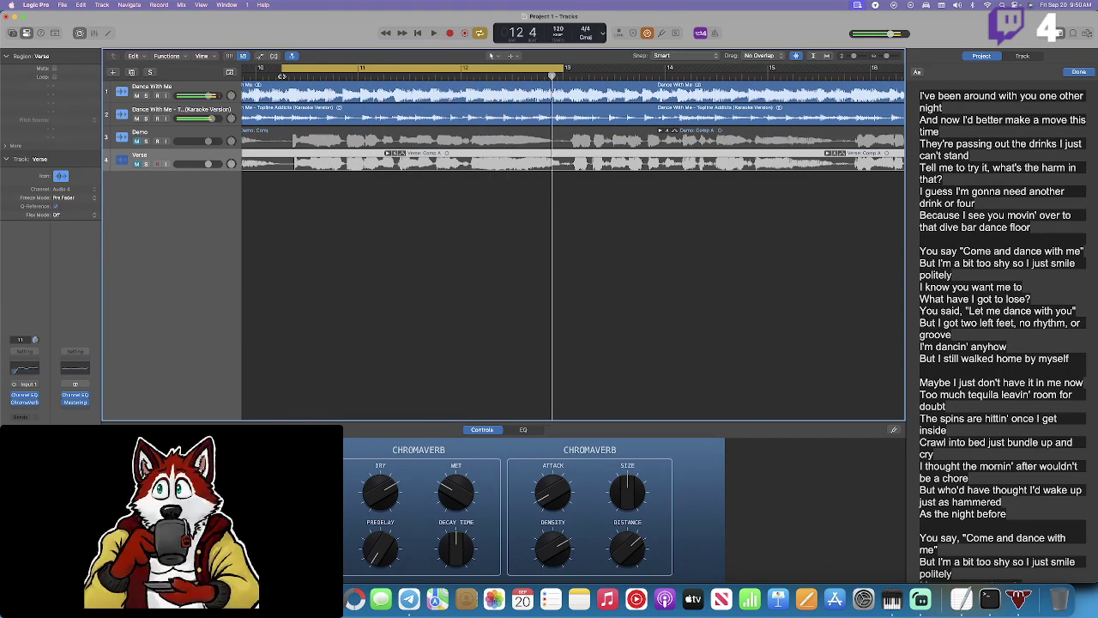
pyautogui.doubleClick(282, 75)
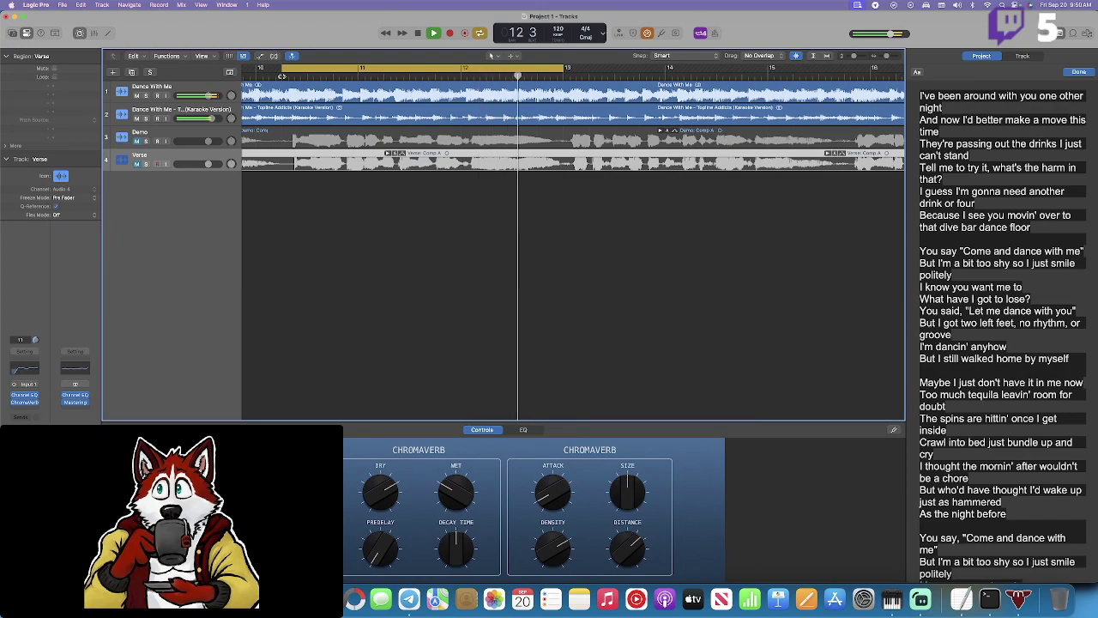
pyautogui.press('space')
pyautogui.press('space')
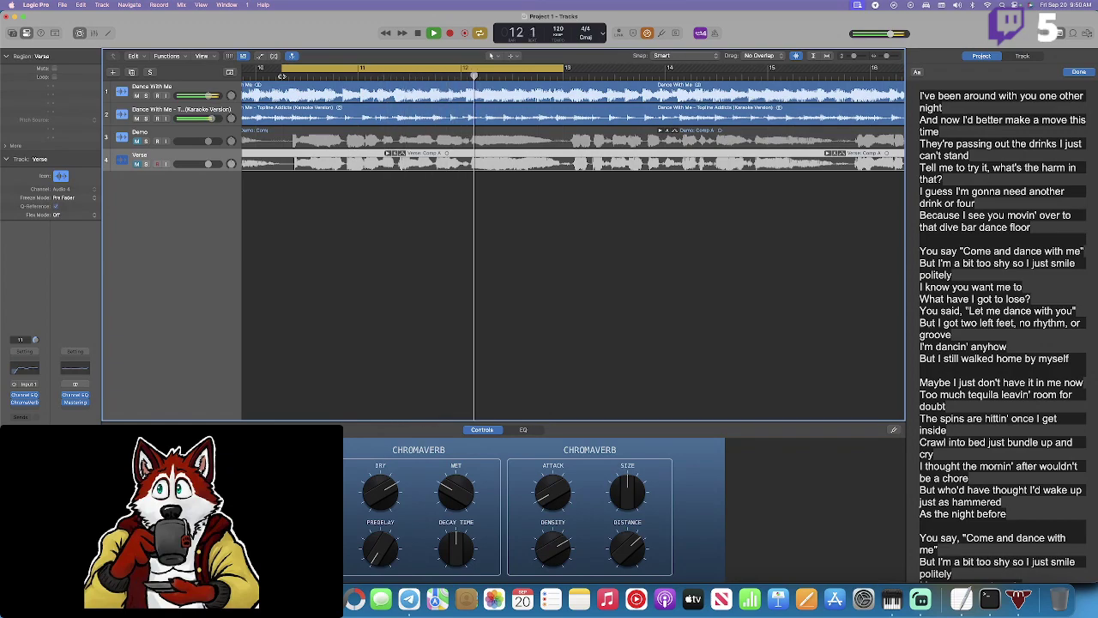
pyautogui.press('space')
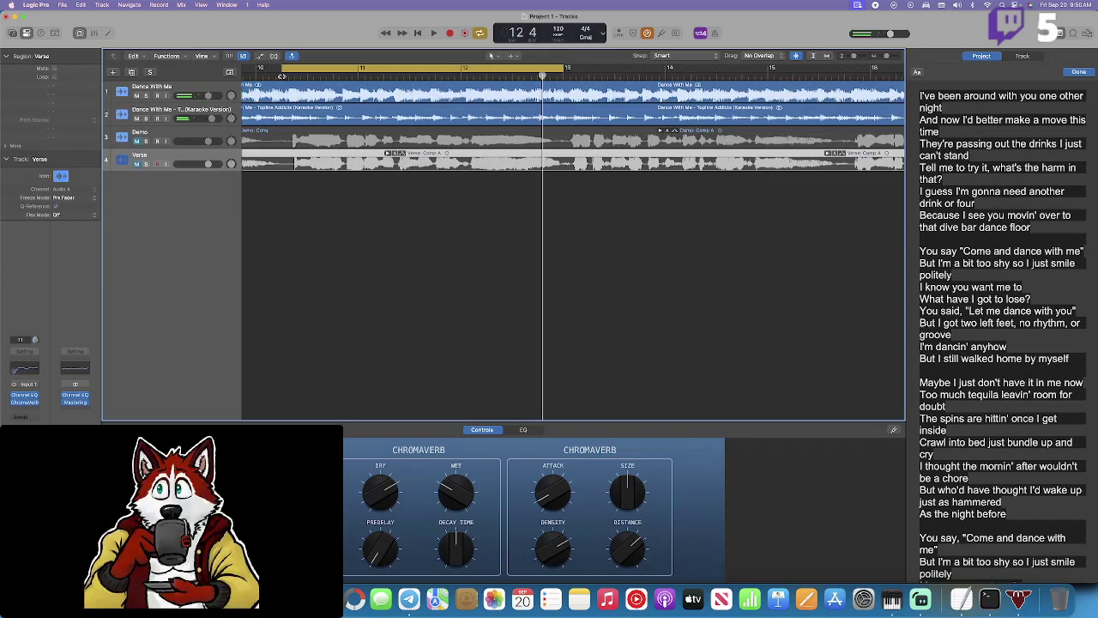
# Turn off the cycle range, place the playhead at bar 10 beat 2 and mute the Karaoke Version track.
pyautogui.hscroll(-5, 412, 170)
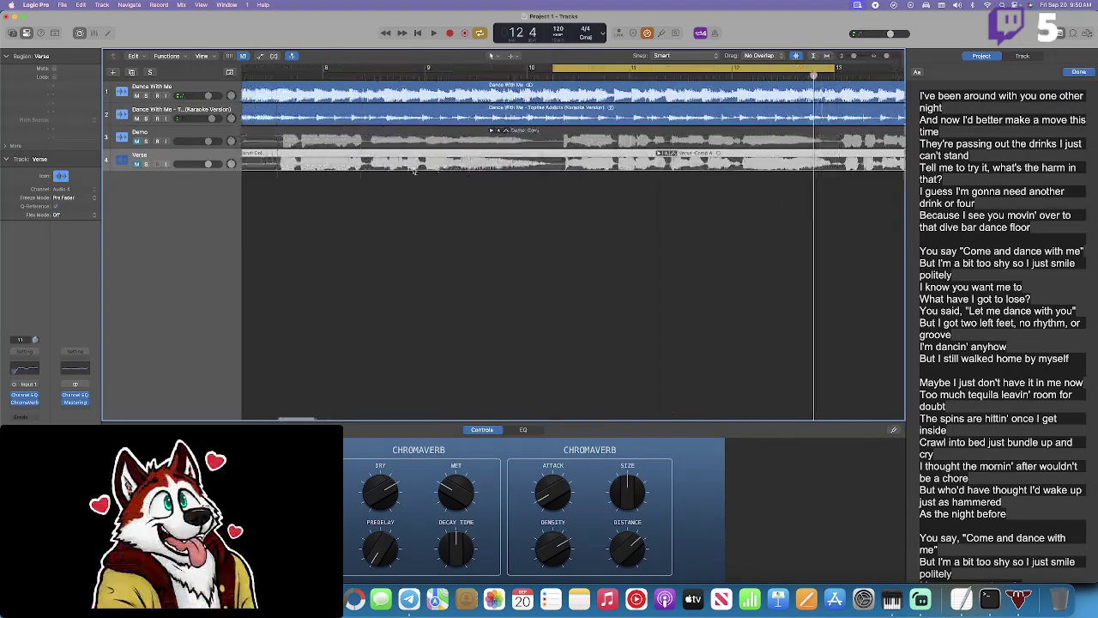
pyautogui.hscroll(3, 413, 171)
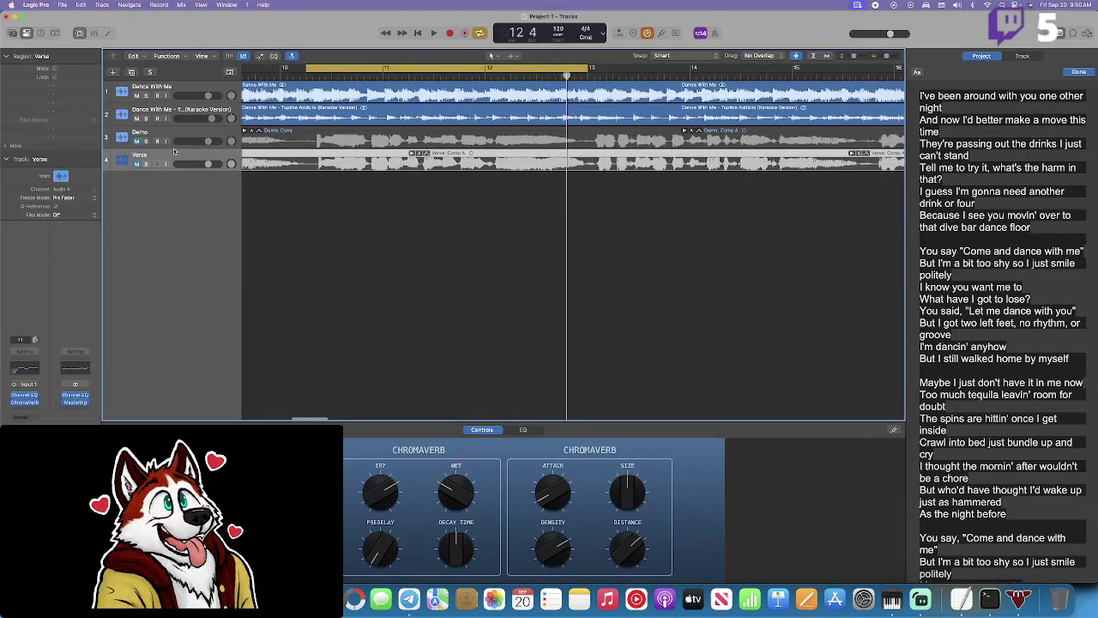
pyautogui.hscroll(-6, 327, 168)
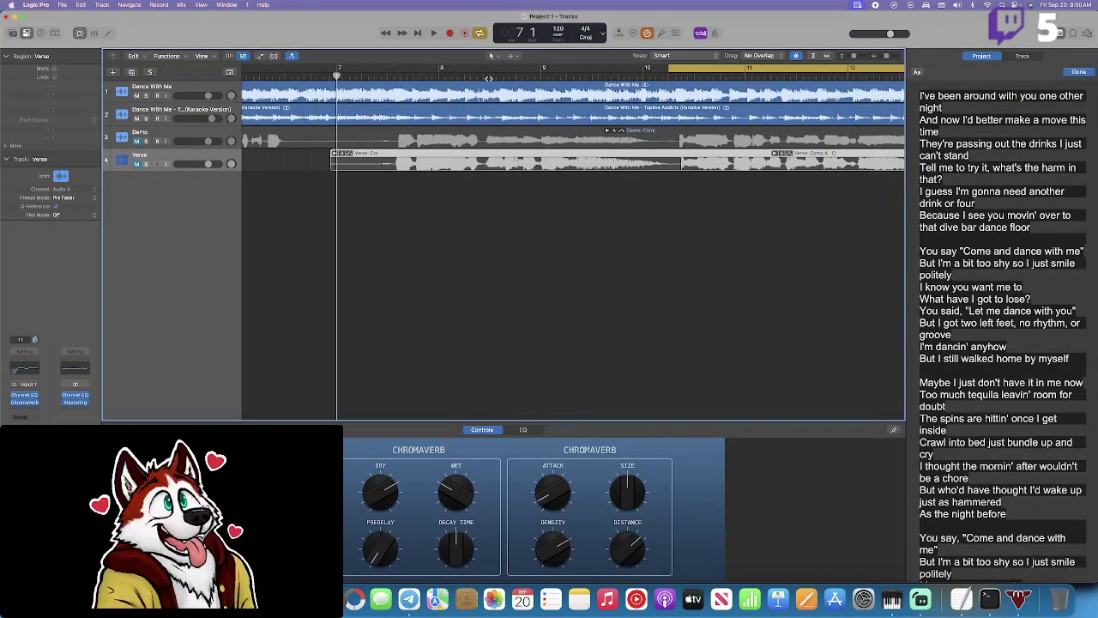
pyautogui.click(666, 78)
pyautogui.hscroll(3, 269, 157)
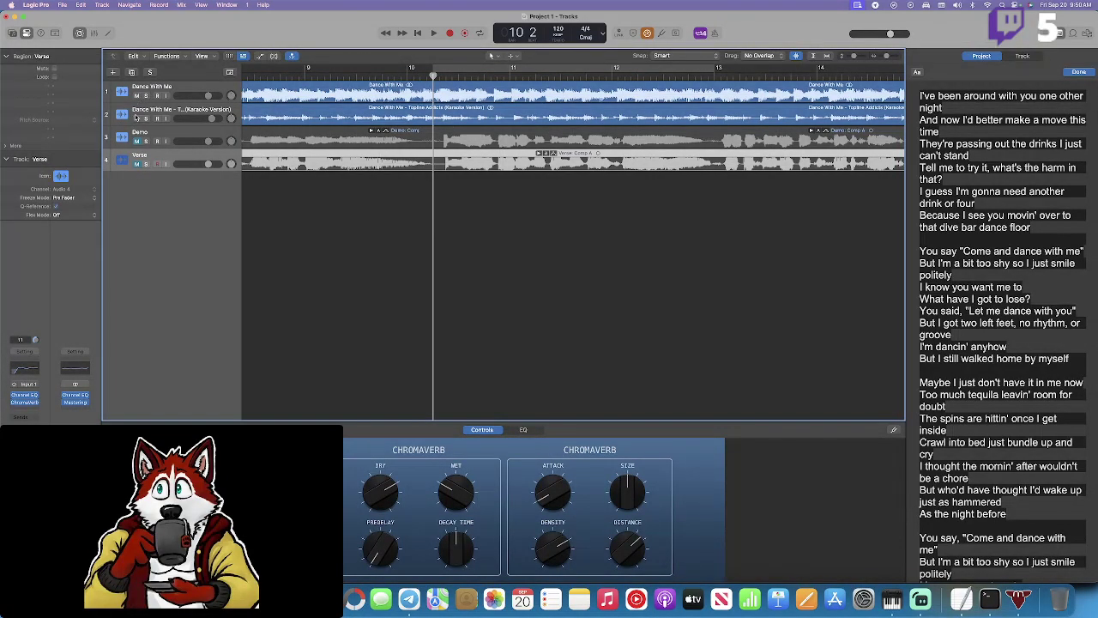
pyautogui.click(136, 118)
# Play the original Dance With Me track alone from bar 10 to bar 18, and replay an earlier part of its verse.
pyautogui.press('space')
pyautogui.hscroll(1, 409, 133)
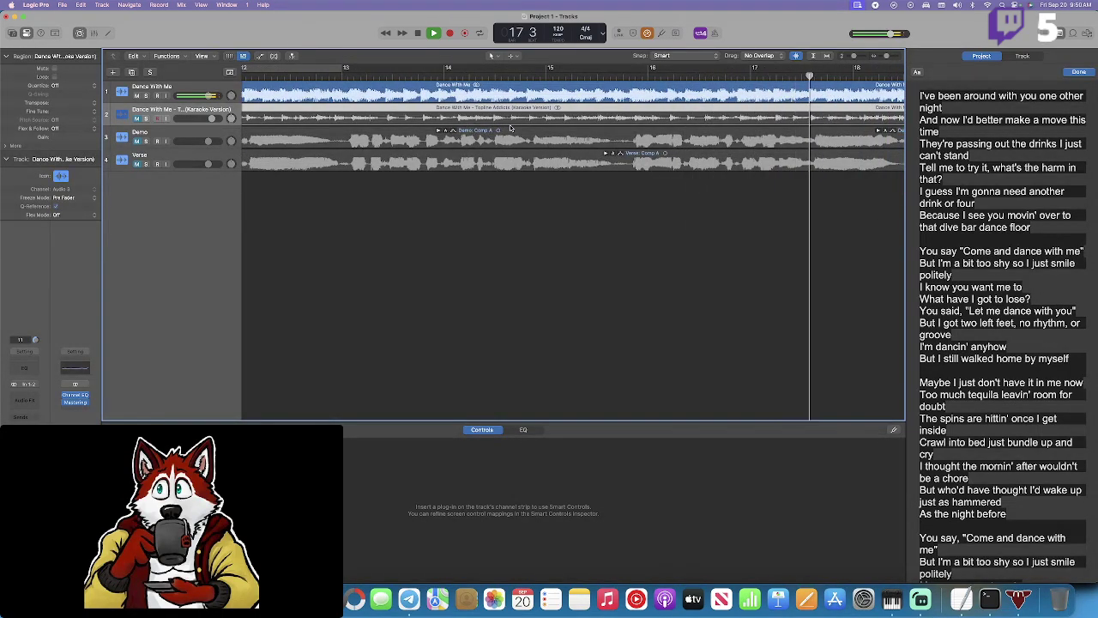
pyautogui.press('space')
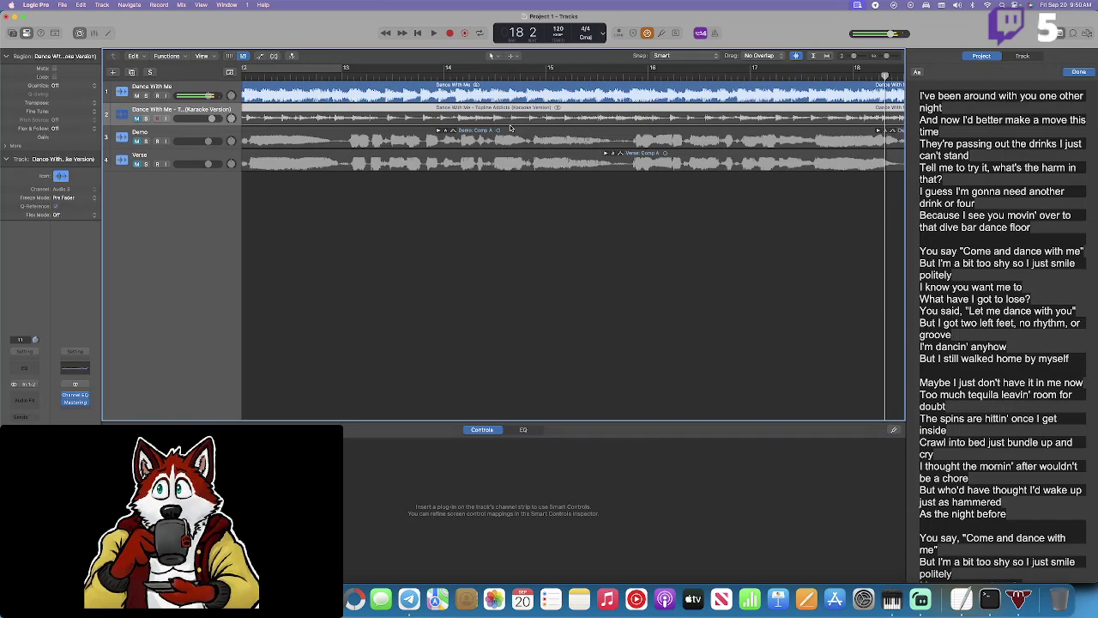
pyautogui.hscroll(-5, 356, 212)
pyautogui.hscroll(-2, 356, 212)
pyautogui.click(376, 76)
pyautogui.press('space')
pyautogui.click(350, 75)
pyautogui.click(280, 75)
pyautogui.hscroll(-7, 280, 86)
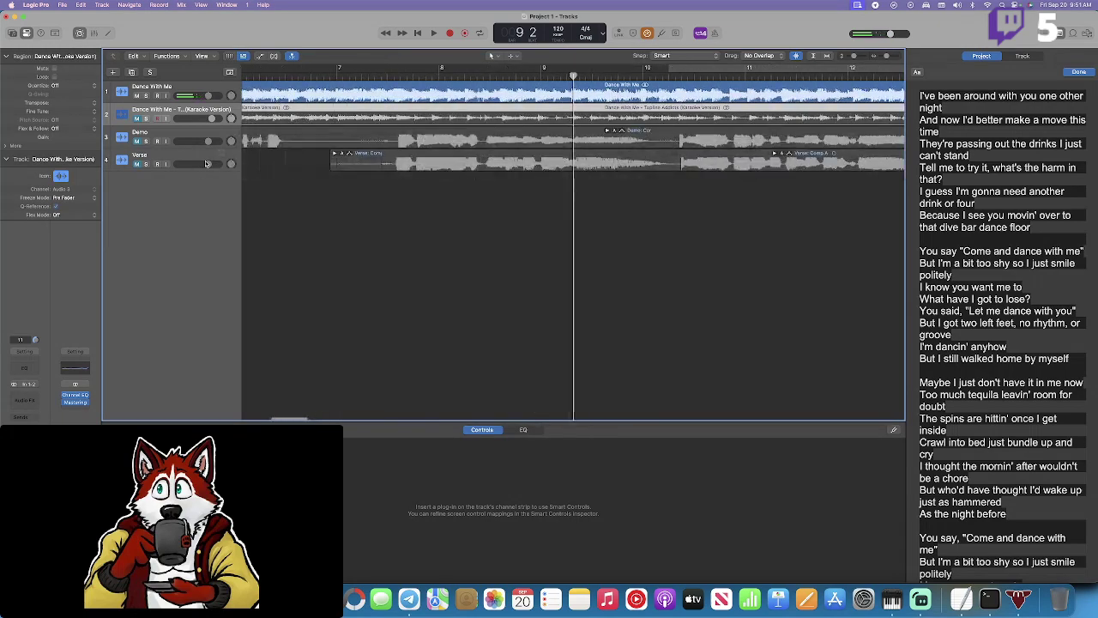
# Unmute the Verse track and record a take on it from about bar 7 beat 3 to bar 8 beat 4.
pyautogui.click(200, 161)
pyautogui.moveTo(361, 72); pyautogui.dragTo(387, 76)
pyautogui.click(367, 75)
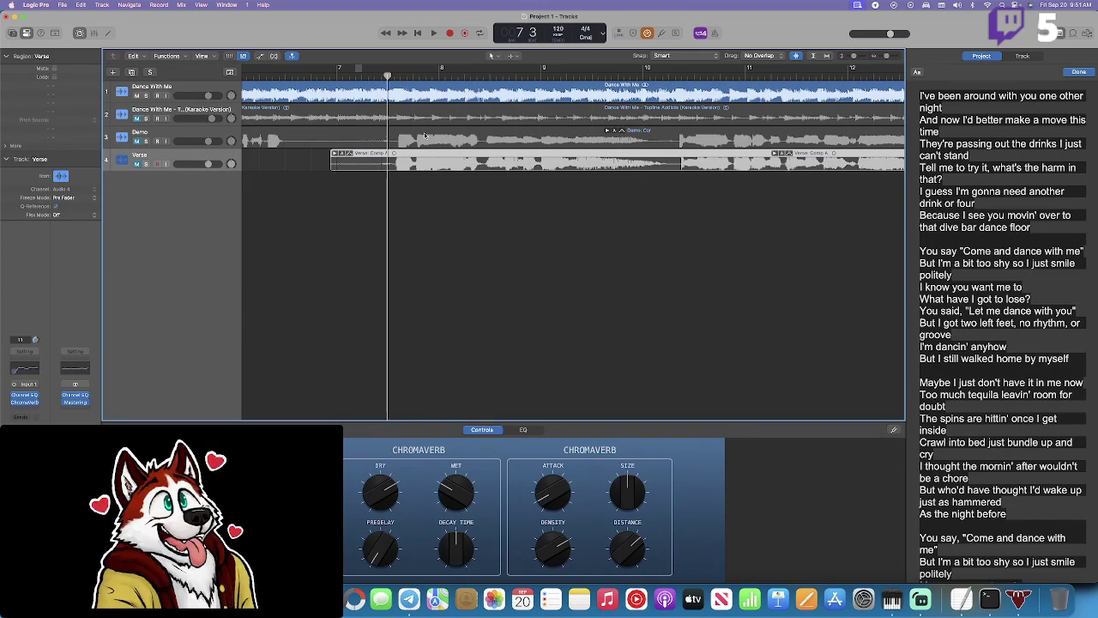
pyautogui.click(139, 166)
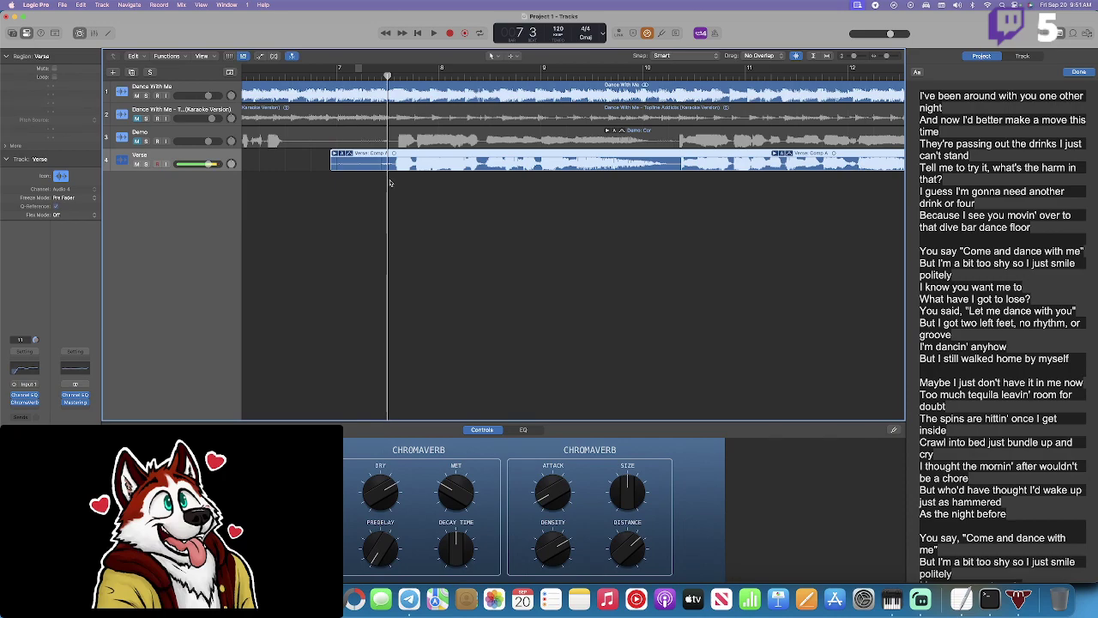
pyautogui.moveTo(386, 75); pyautogui.dragTo(382, 77)
pyautogui.click(450, 33)
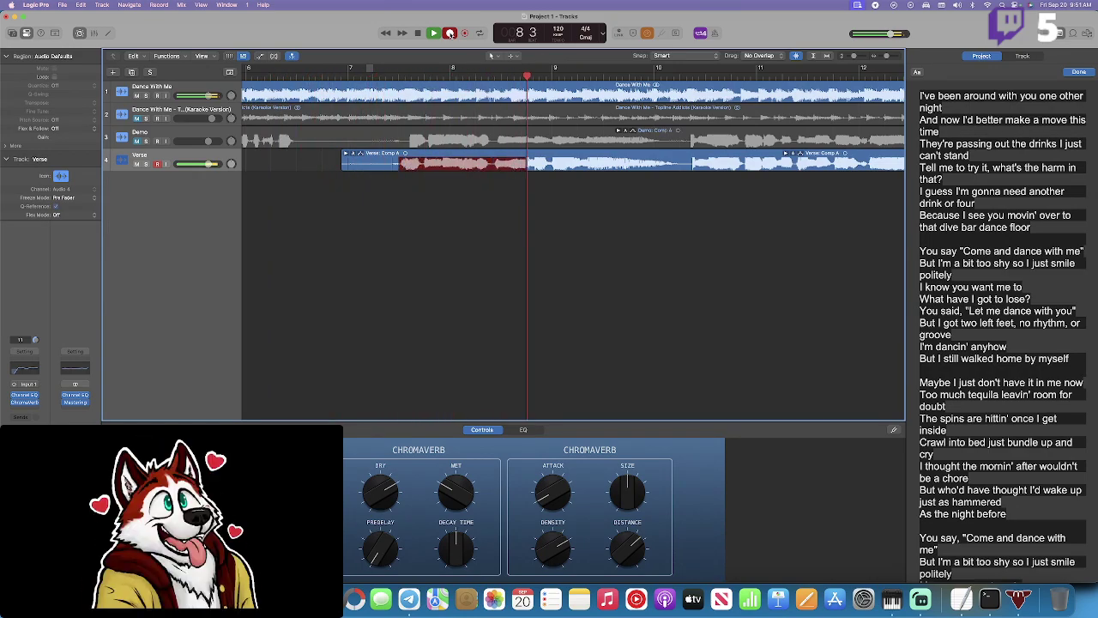
pyautogui.click(450, 32)
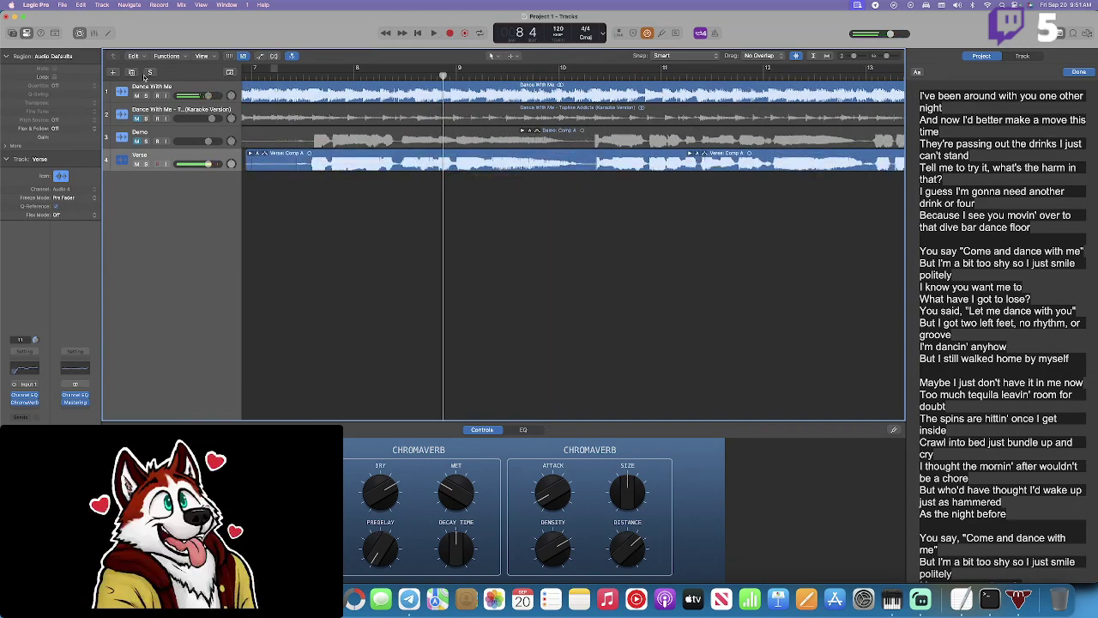
# Mute the original Dance With Me track, unmute the Karaoke Version track and move the playhead to bar 7 beat 4.
pyautogui.click(135, 95)
pyautogui.click(136, 117)
pyautogui.moveTo(348, 72); pyautogui.dragTo(338, 72)
pyautogui.click(318, 83)
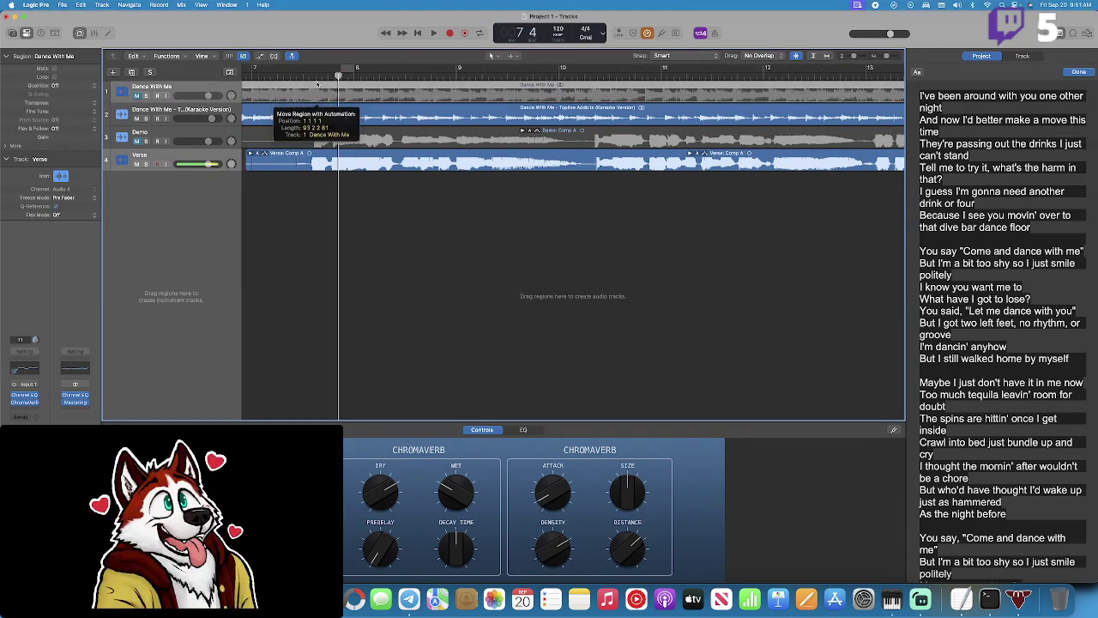
# Try a take on the Verse track from bar 7 beat 2 to bar 13 beat 1.
pyautogui.hscroll(-6, 315, 81)
pyautogui.hscroll(4, 316, 79)
pyautogui.click(509, 75)
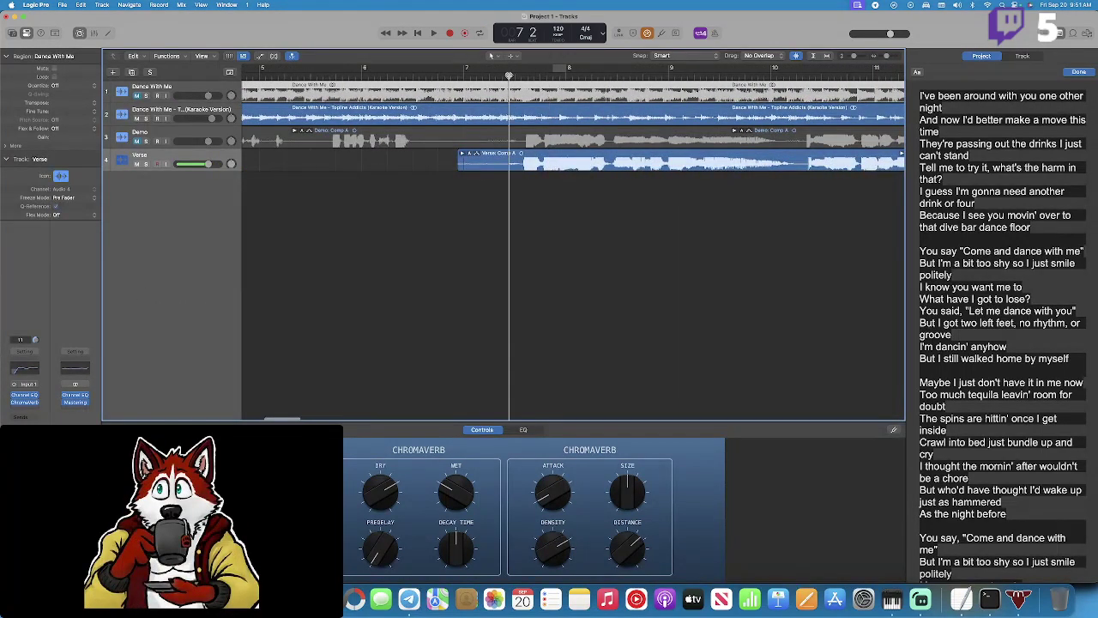
pyautogui.click(450, 33)
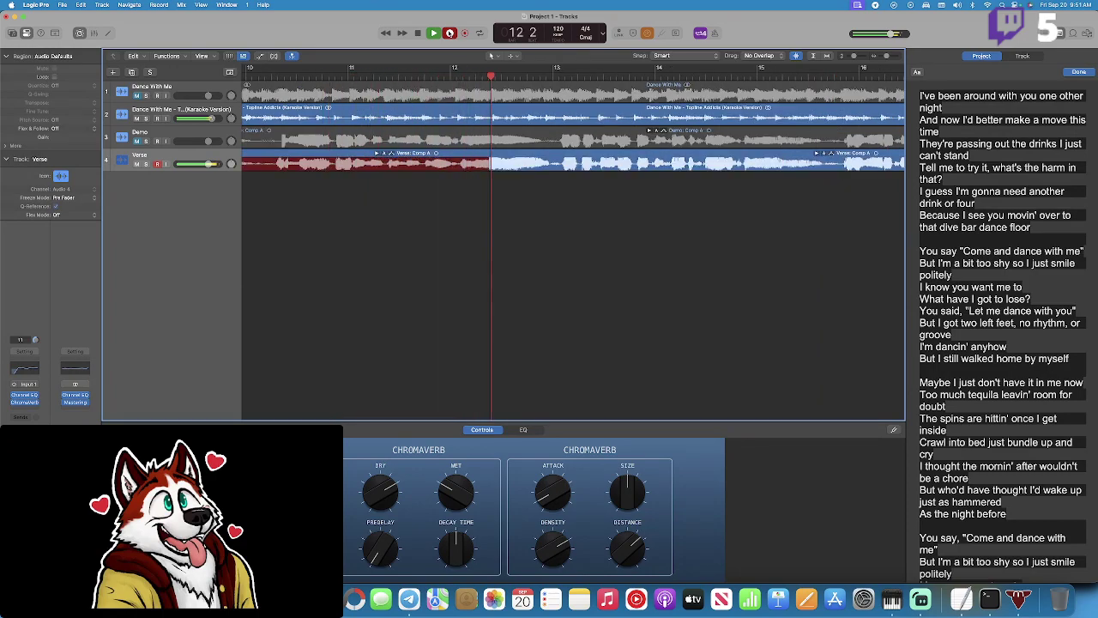
pyautogui.click(450, 33)
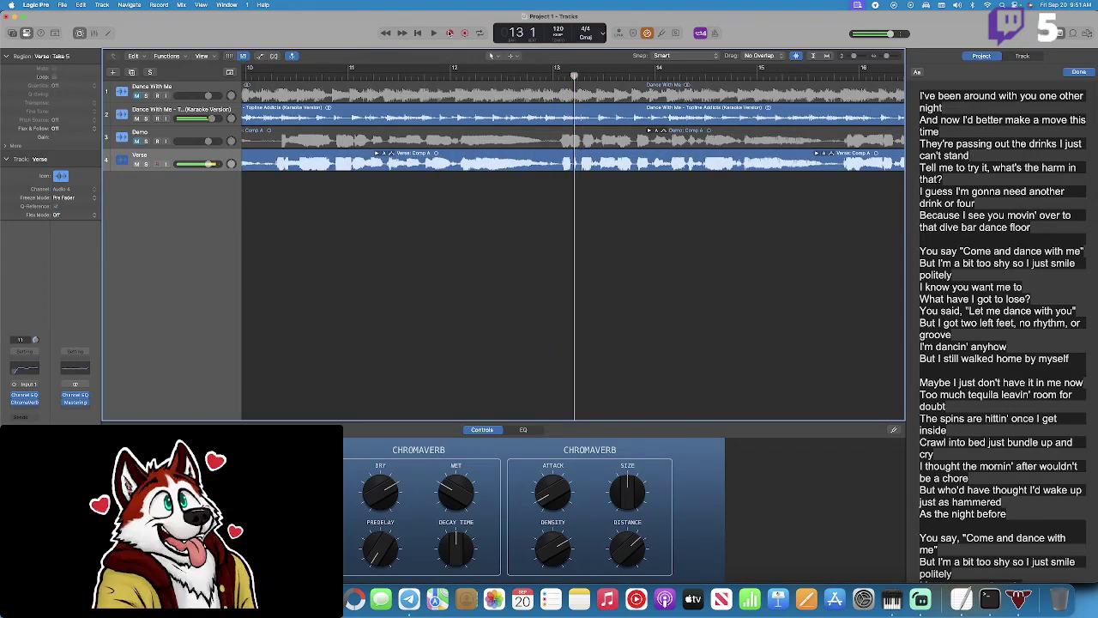
# Record a full take on the Verse track from bar 7 beat 2 to bar 18 beat 3.
pyautogui.hscroll(-5, 343, 107)
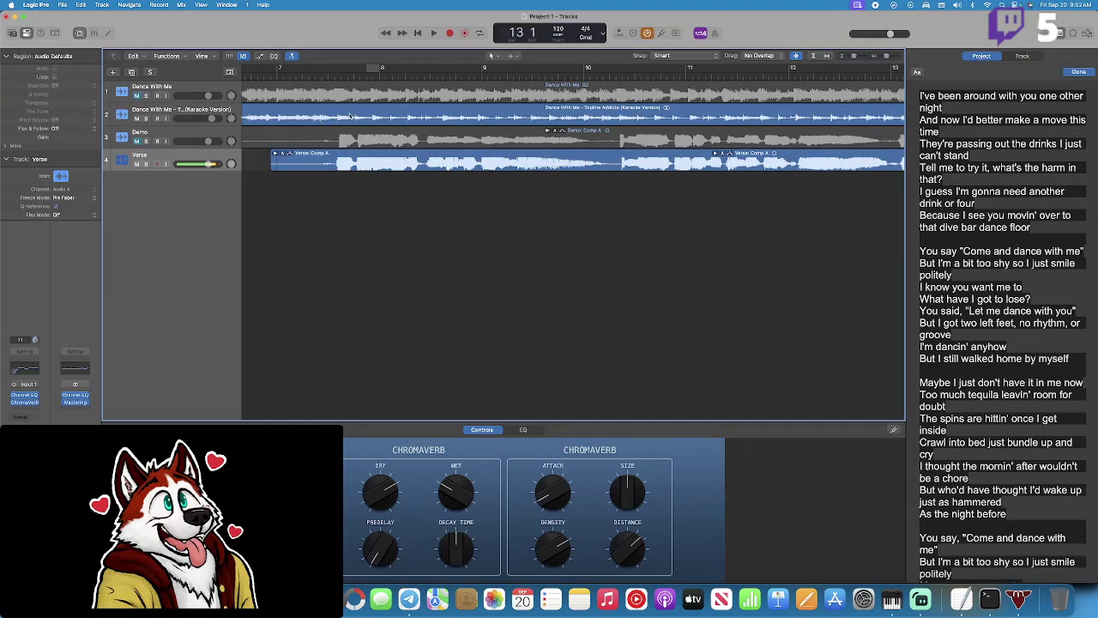
pyautogui.moveTo(335, 75); pyautogui.dragTo(302, 76)
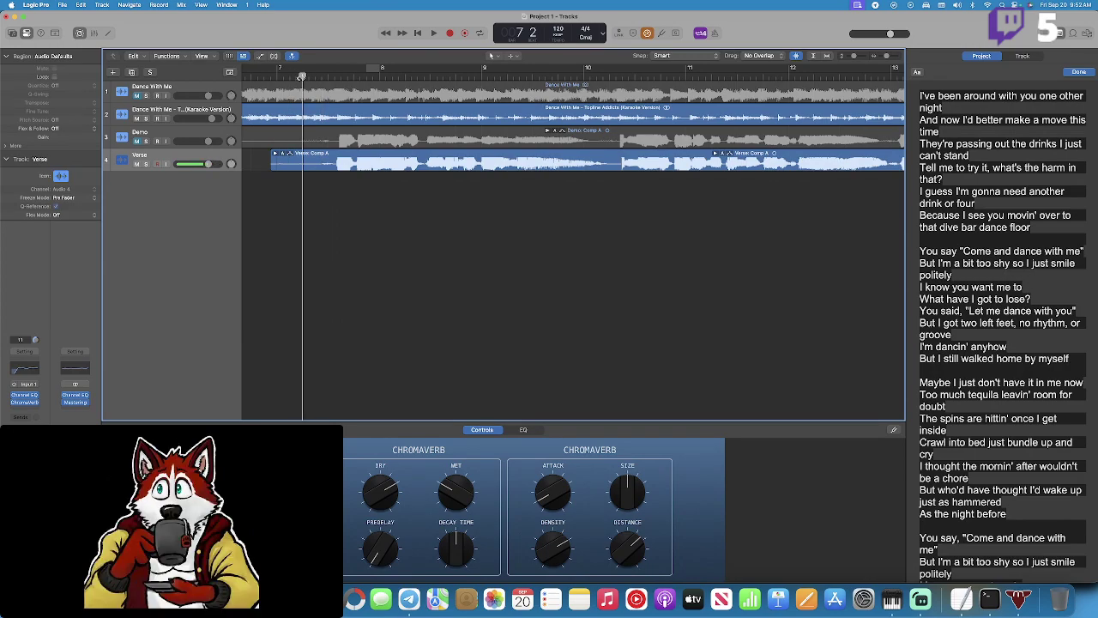
pyautogui.click(448, 34)
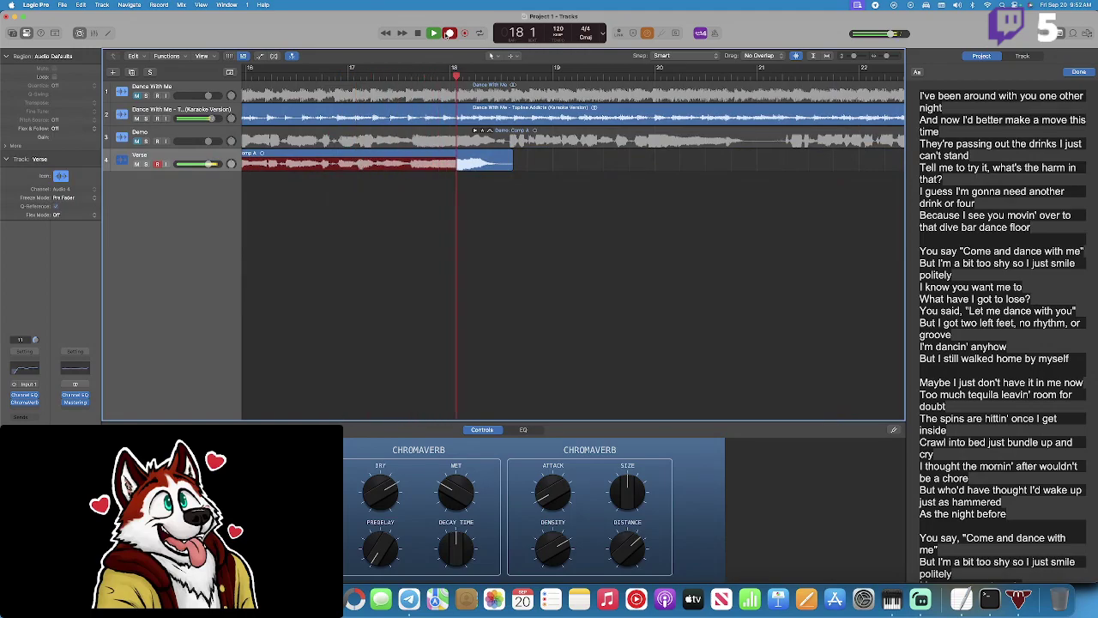
pyautogui.click(449, 33)
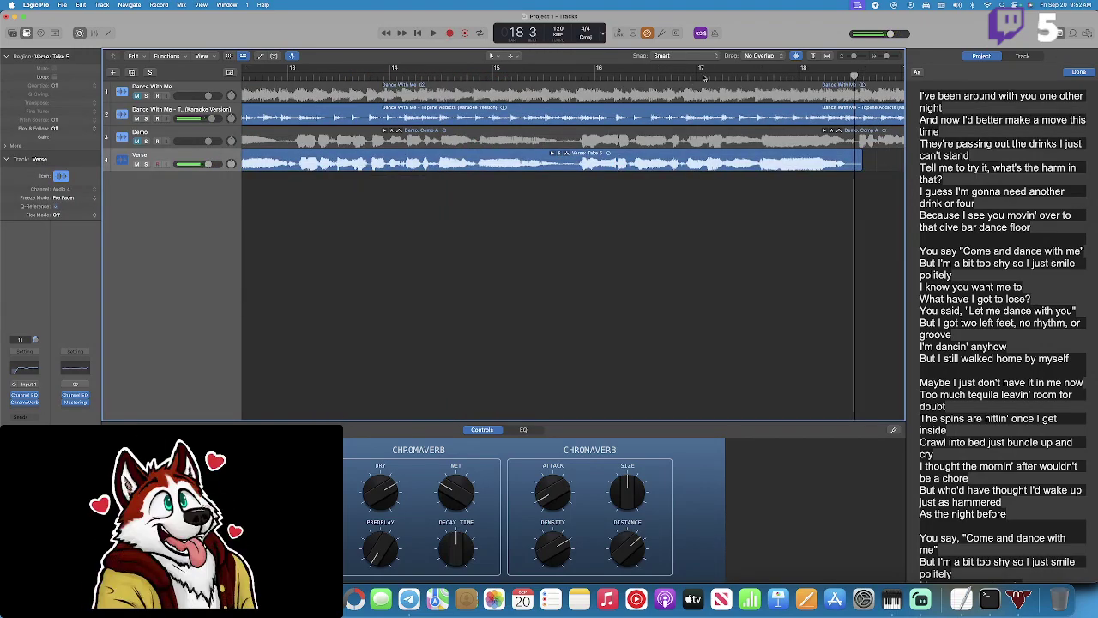
# Play back the end of the new Verse take from about bar 16 to bar 18 beat 3.
pyautogui.click(592, 72)
pyautogui.press('space')
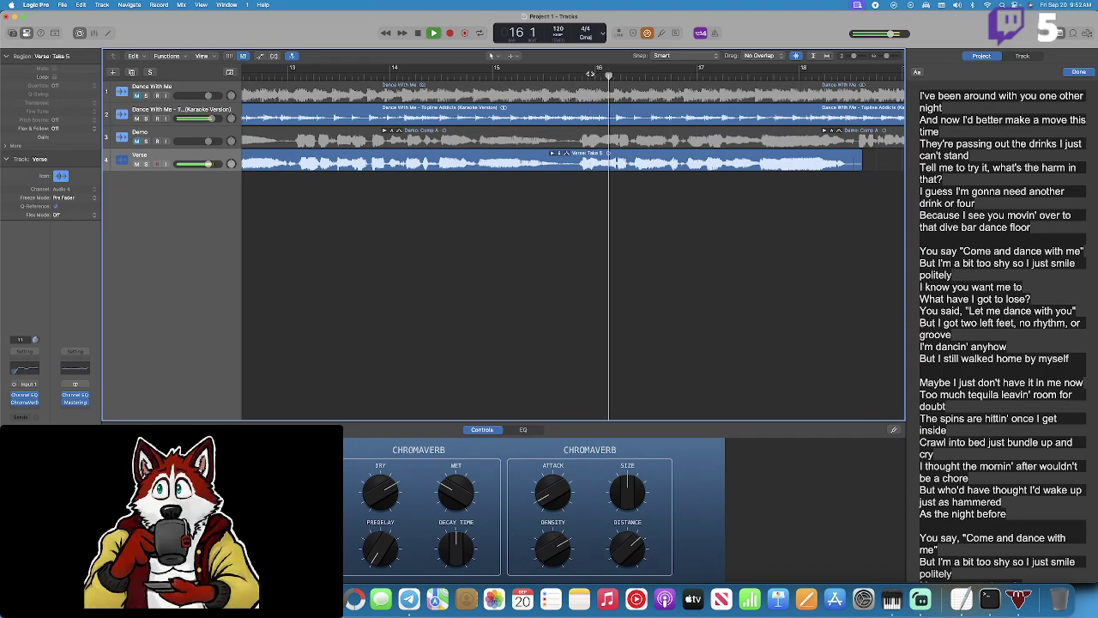
pyautogui.hscroll(-1, 420, 185)
pyautogui.hscroll(-5, 403, 184)
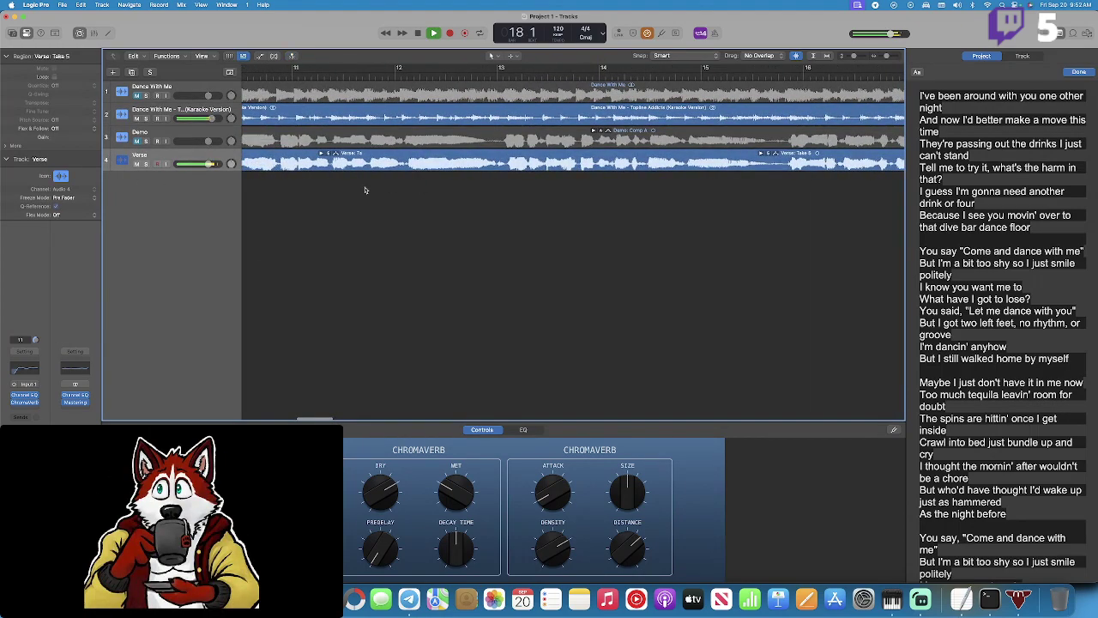
pyautogui.hscroll(-10, 403, 172)
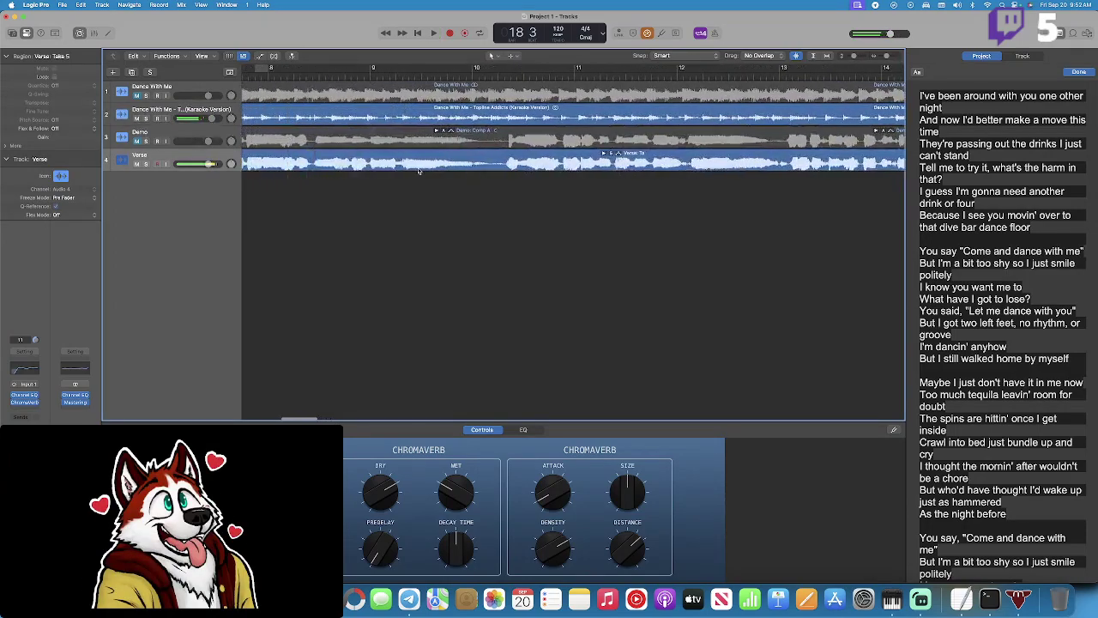
# Set a cycle range from about bar 7 beat 3 to just after bar 10 and loop its playback.
pyautogui.hscroll(2, 404, 120)
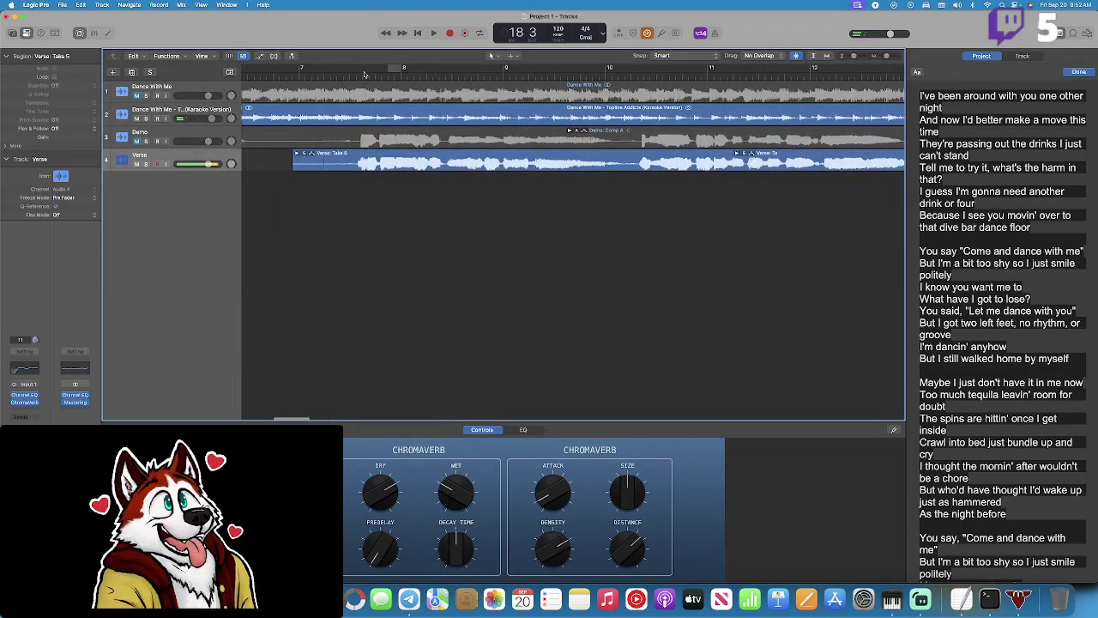
pyautogui.moveTo(348, 72); pyautogui.dragTo(627, 72)
pyautogui.press('space')
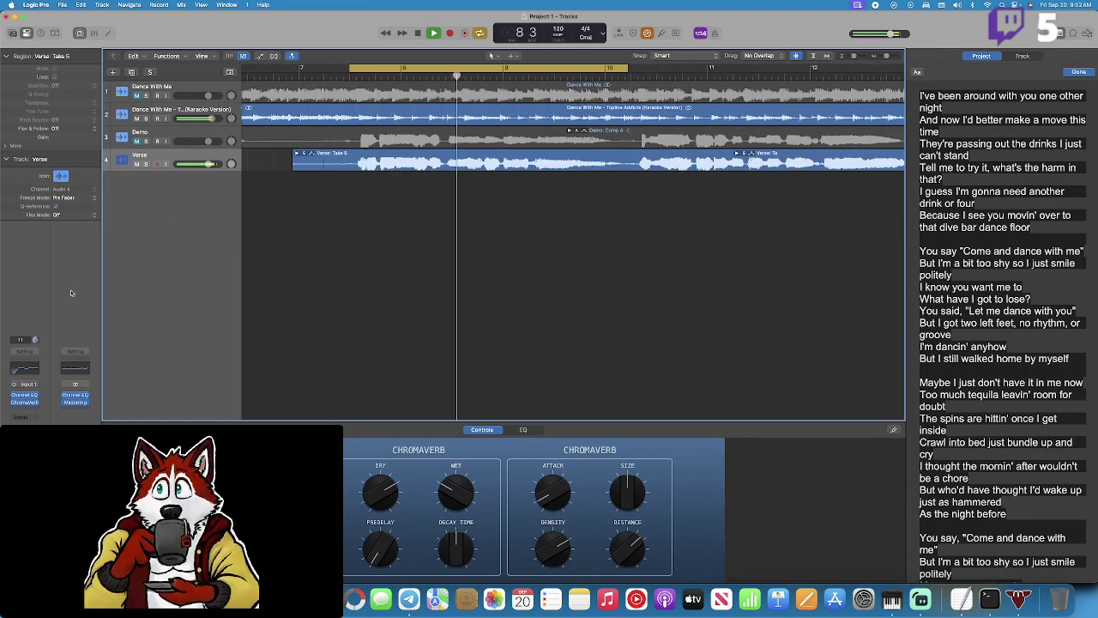
# Open the Verse track's Channel EQ and audition the voice presets Bright Vocal and Male Lead Vocal during playback.
pyautogui.click(24, 395)
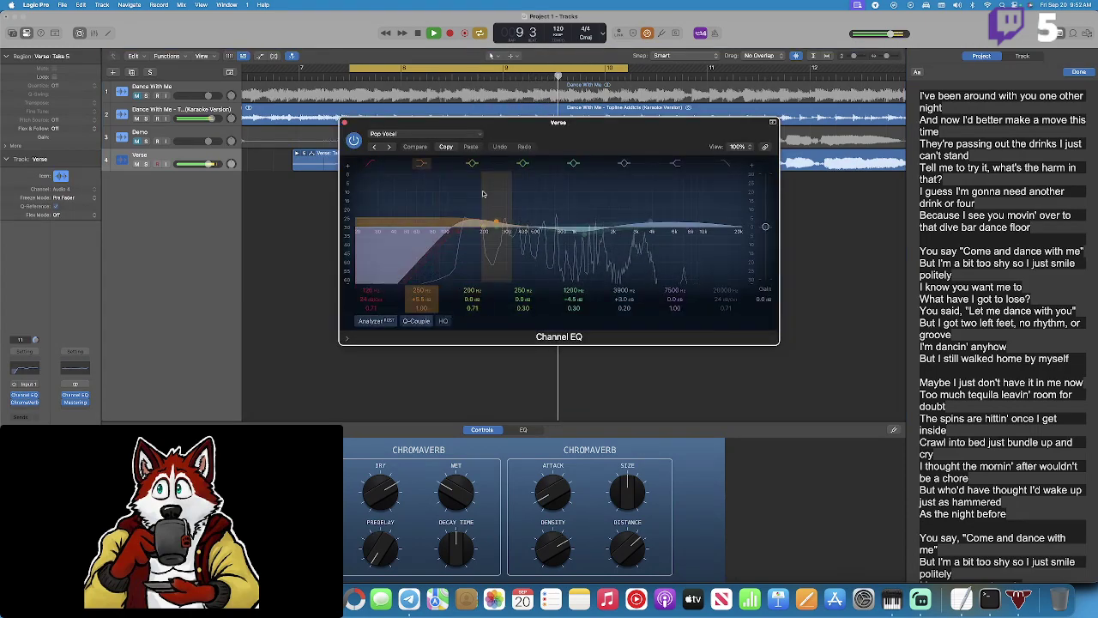
pyautogui.click(424, 134)
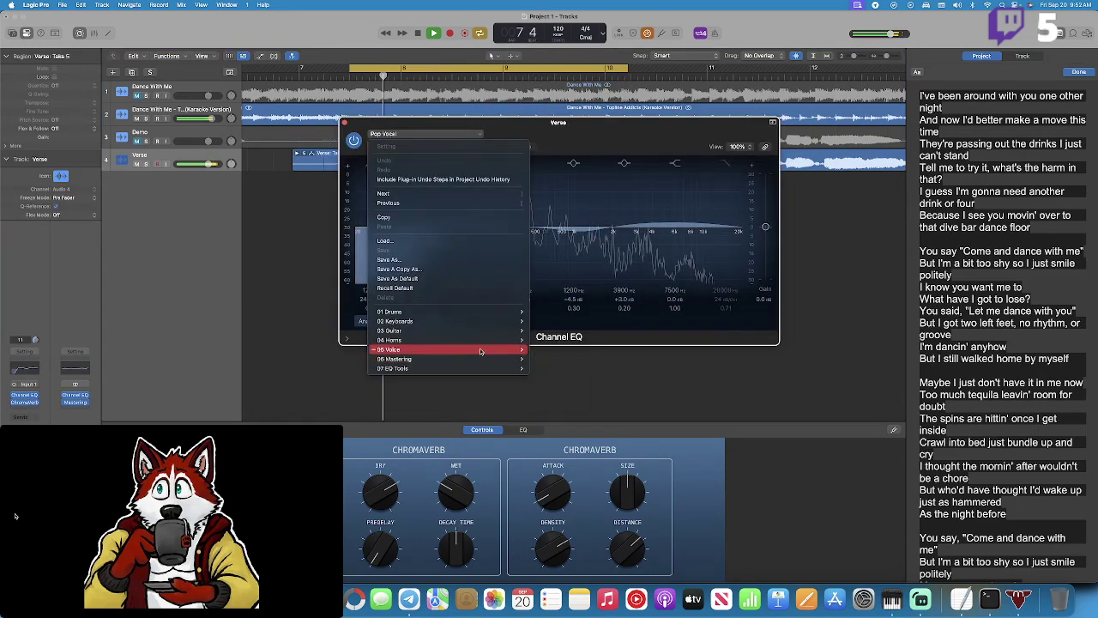
pyautogui.moveTo(480, 347)
pyautogui.click(574, 367)
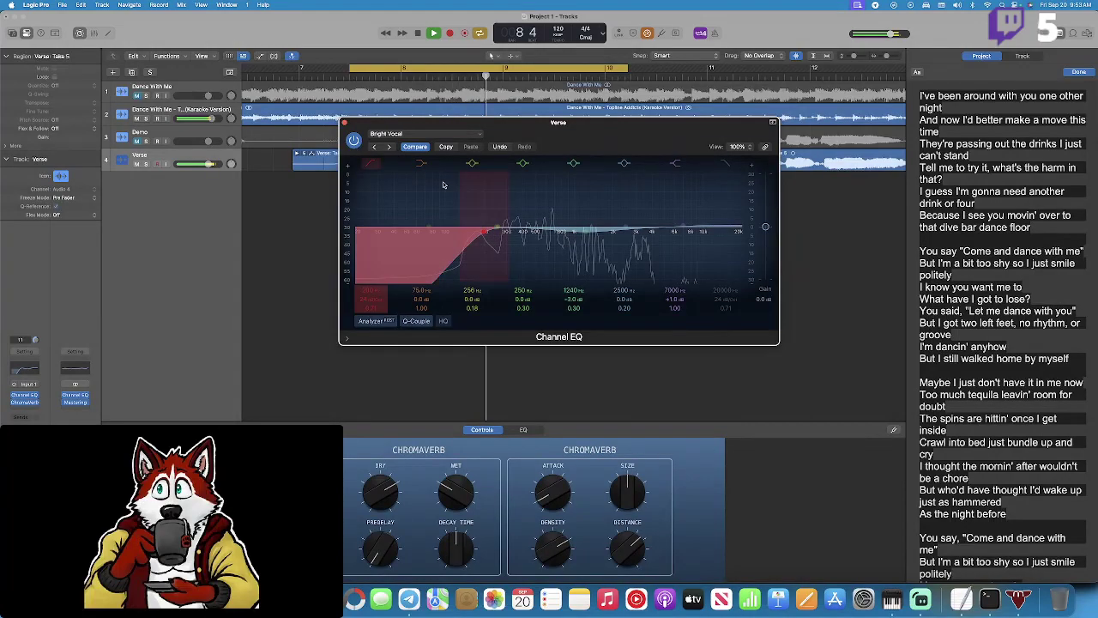
pyautogui.click(397, 135)
pyautogui.moveTo(481, 349)
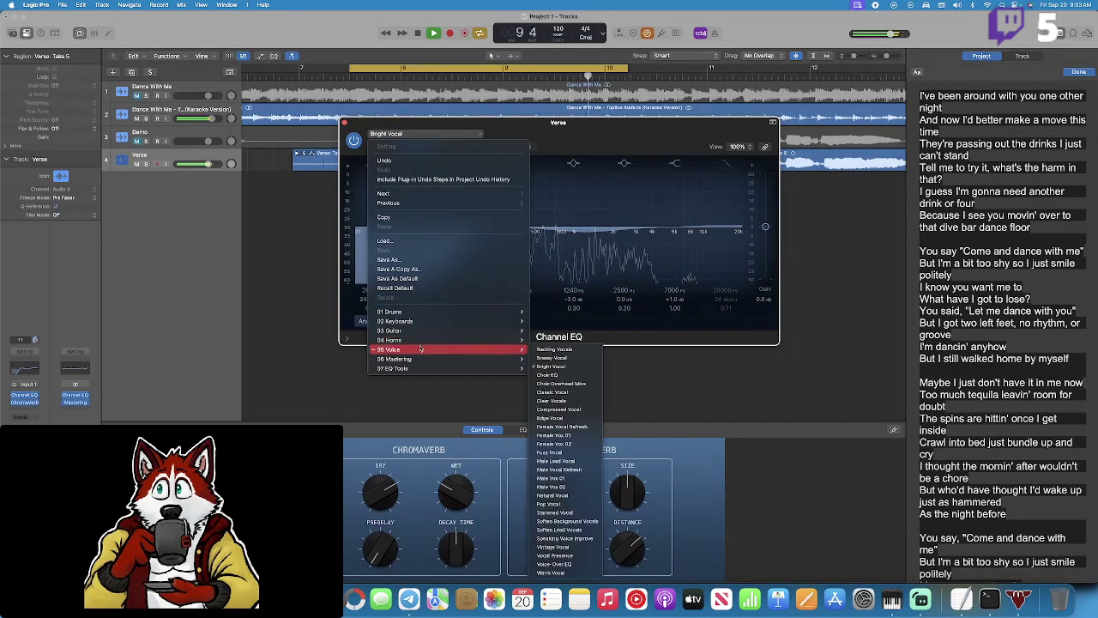
pyautogui.click(568, 462)
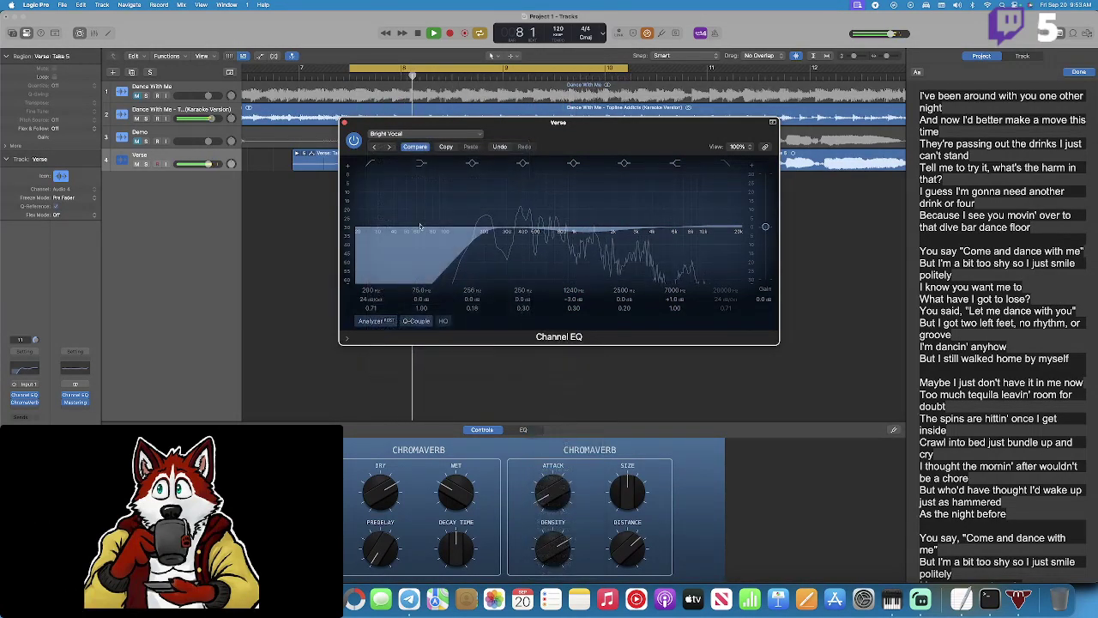
# Try the mastering presets Final Mix - Rock and Final Mix - Pop in the Verse track's Channel EQ.
pyautogui.click(434, 135)
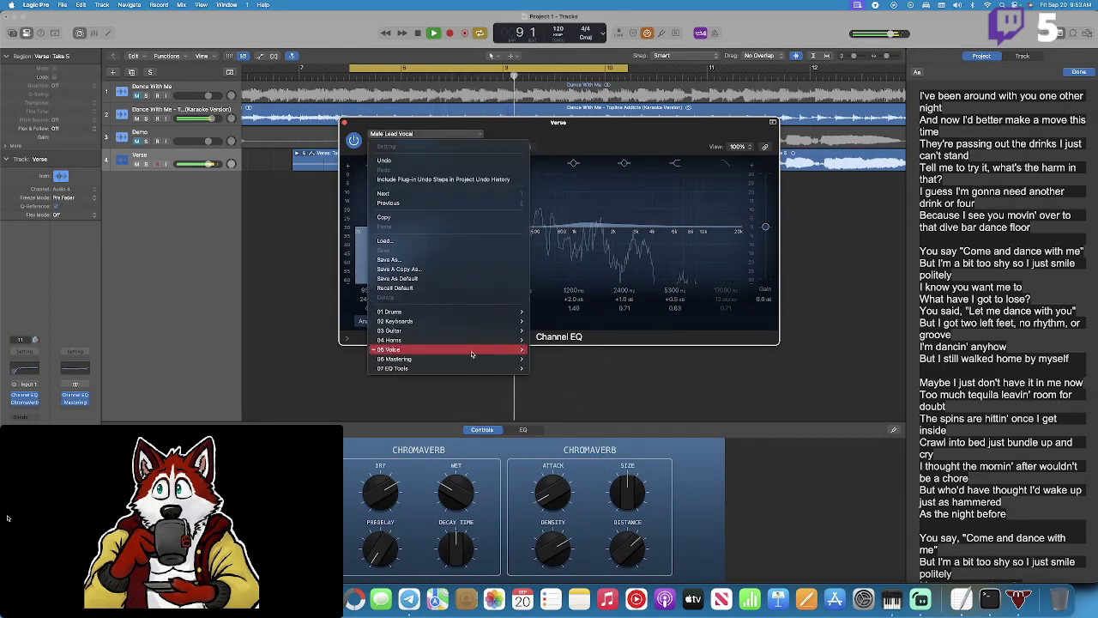
pyautogui.moveTo(465, 364)
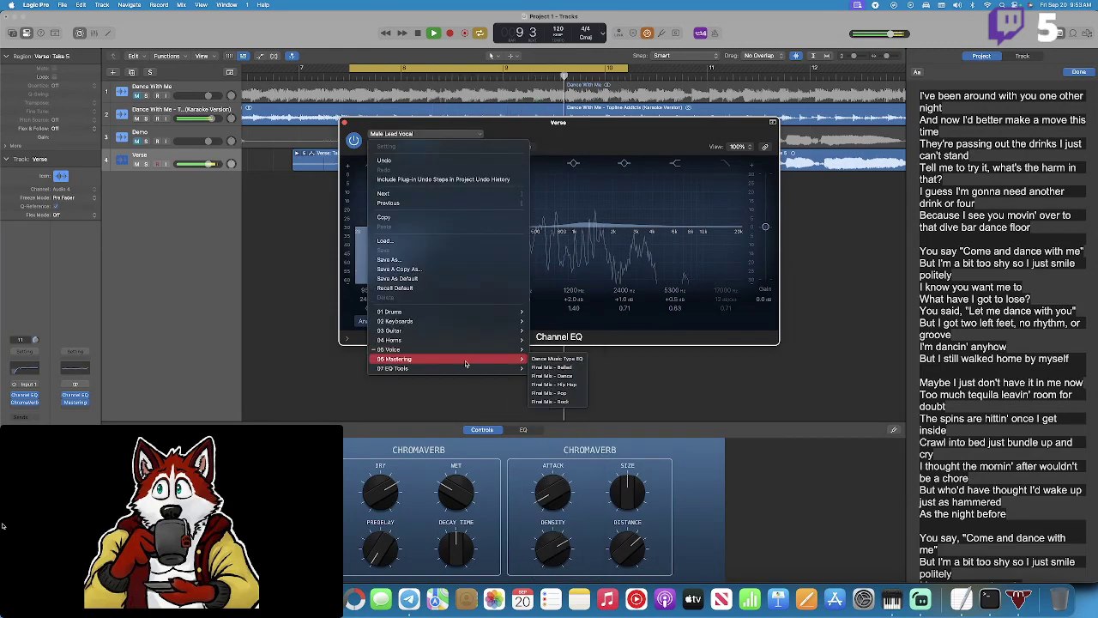
pyautogui.click(550, 402)
pyautogui.click(429, 134)
pyautogui.moveTo(465, 361)
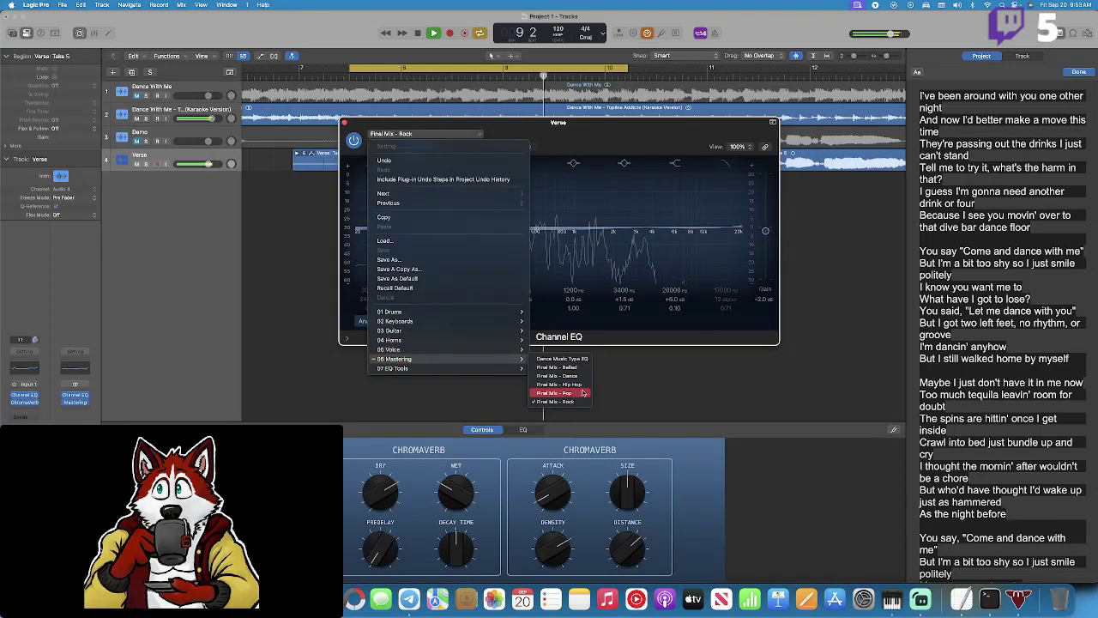
pyautogui.click(553, 387)
# Apply the Male Lead Vocal preset to the Verse track's Channel EQ and close the plug-in window.
pyautogui.click(429, 134)
pyautogui.moveTo(460, 359)
pyautogui.moveTo(519, 350)
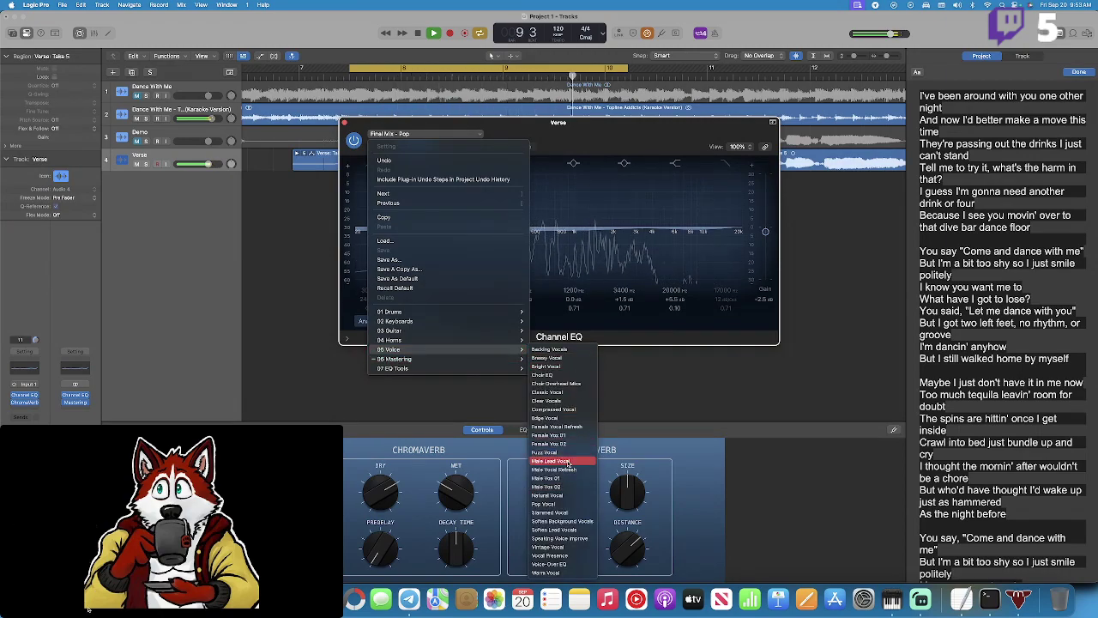
pyautogui.click(558, 461)
pyautogui.click(346, 124)
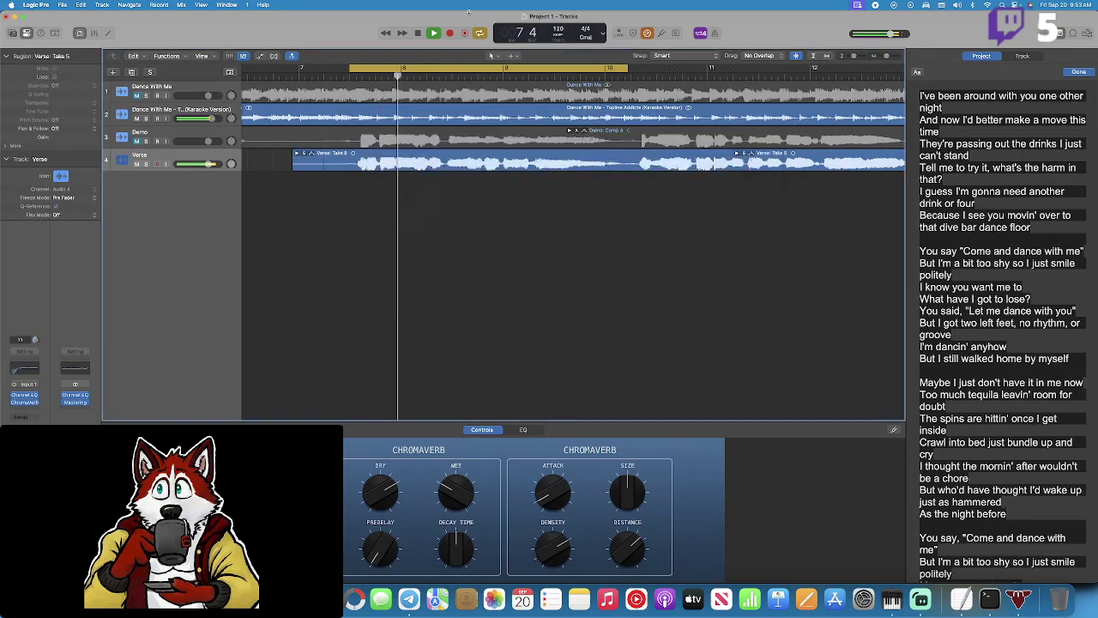
# Replay the cycled verse section, turn off the cycle range and continue listening to about bar 11 beat 2.
pyautogui.click(418, 32)
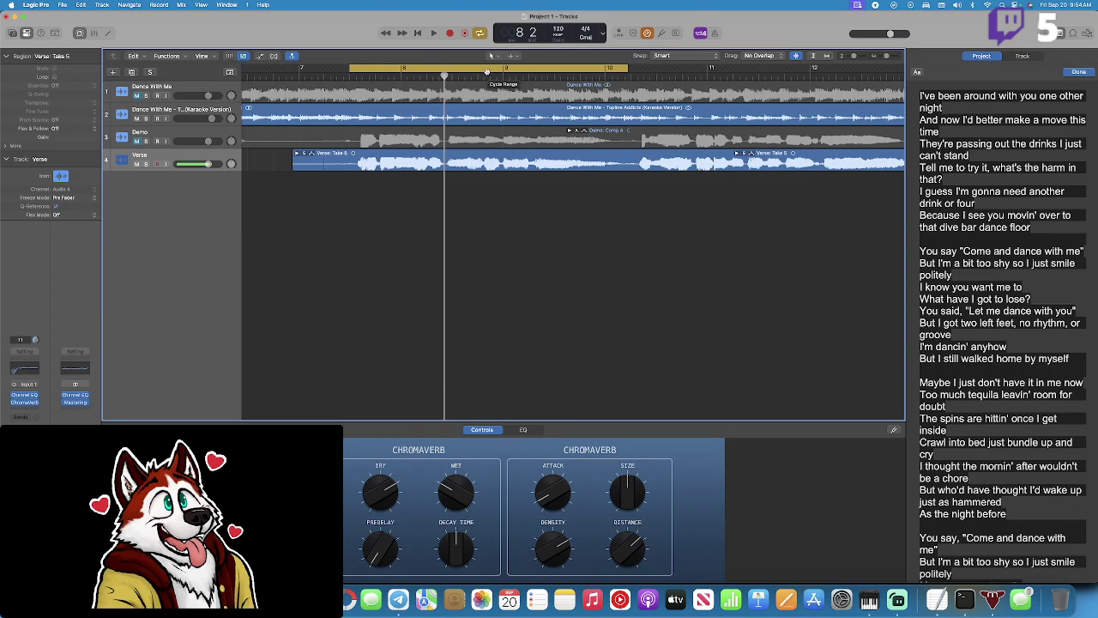
pyautogui.press('space')
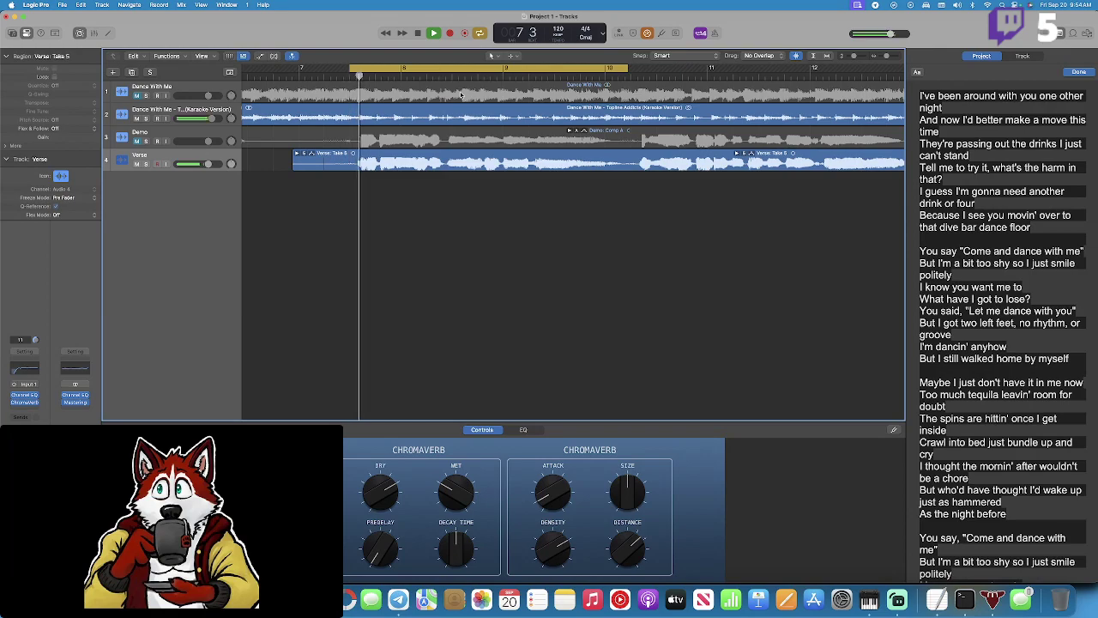
pyautogui.click(503, 71)
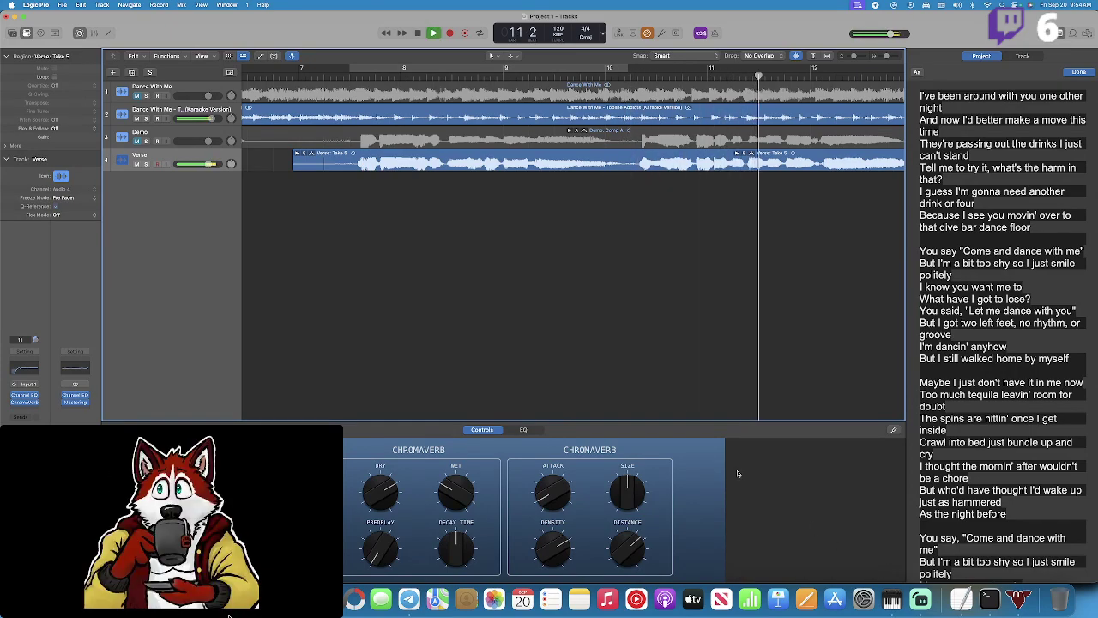
pyautogui.press('space')
# Record a new take of the second line on the Verse track from bar 10 beat 2 to bar 13 beat 1.
pyautogui.click(630, 78)
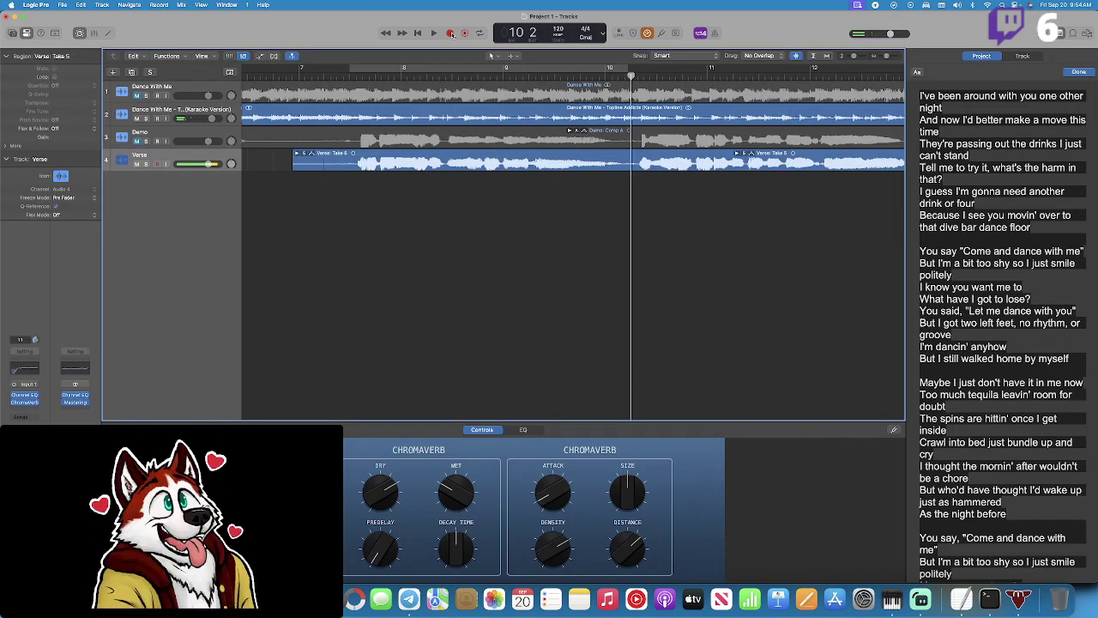
pyautogui.click(450, 34)
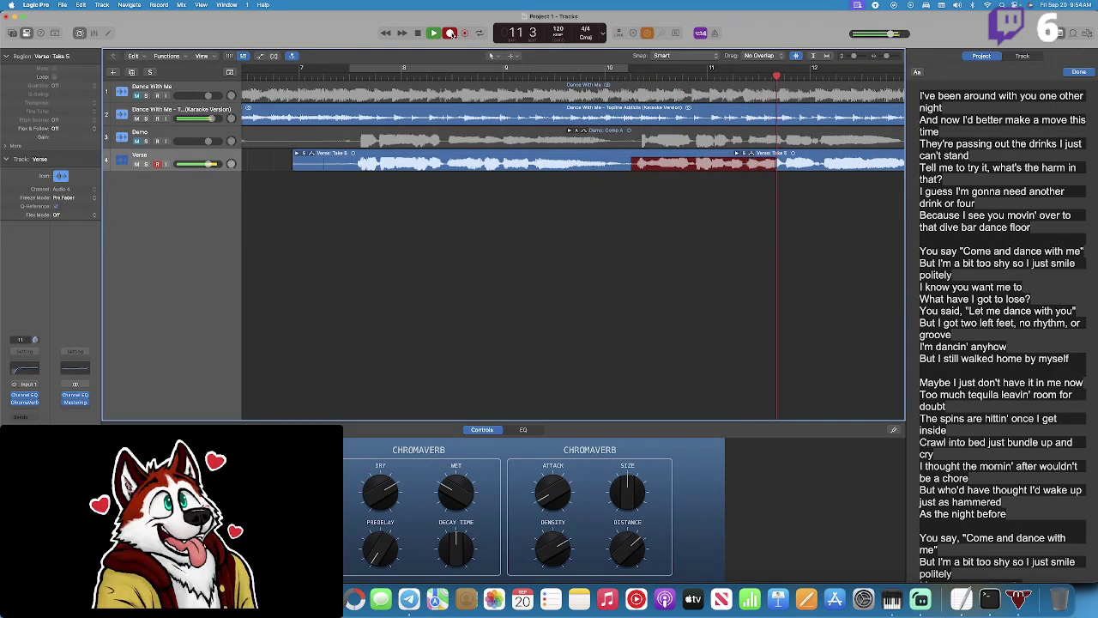
pyautogui.click(450, 33)
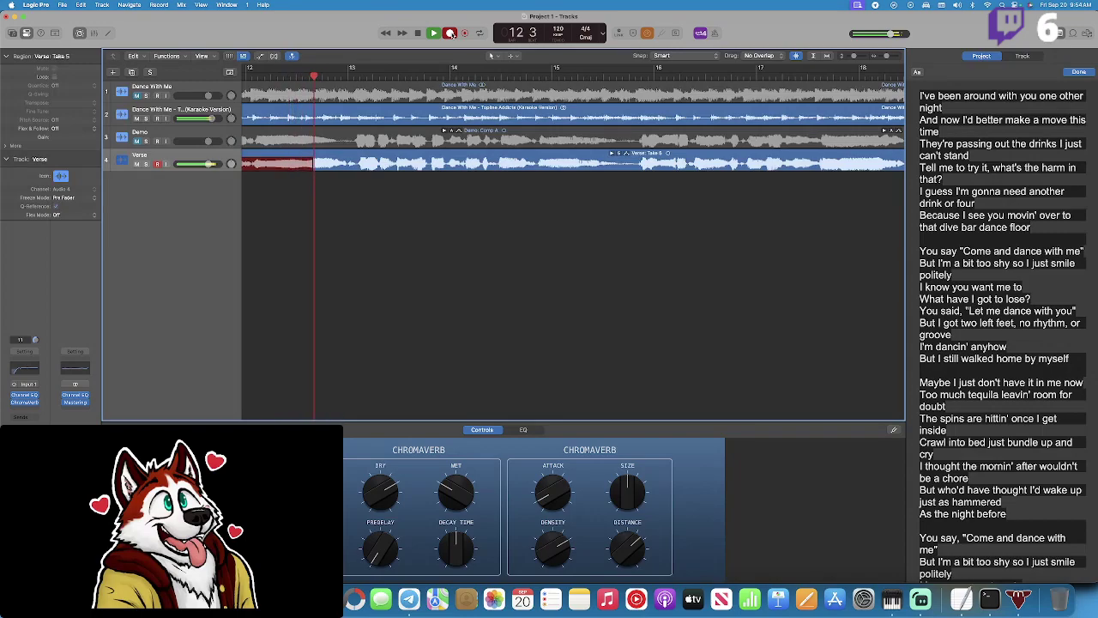
# Play back the new Verse take from bar 10 beat 1 to bar 11 beat 3.
pyautogui.hscroll(-5, 504, 103)
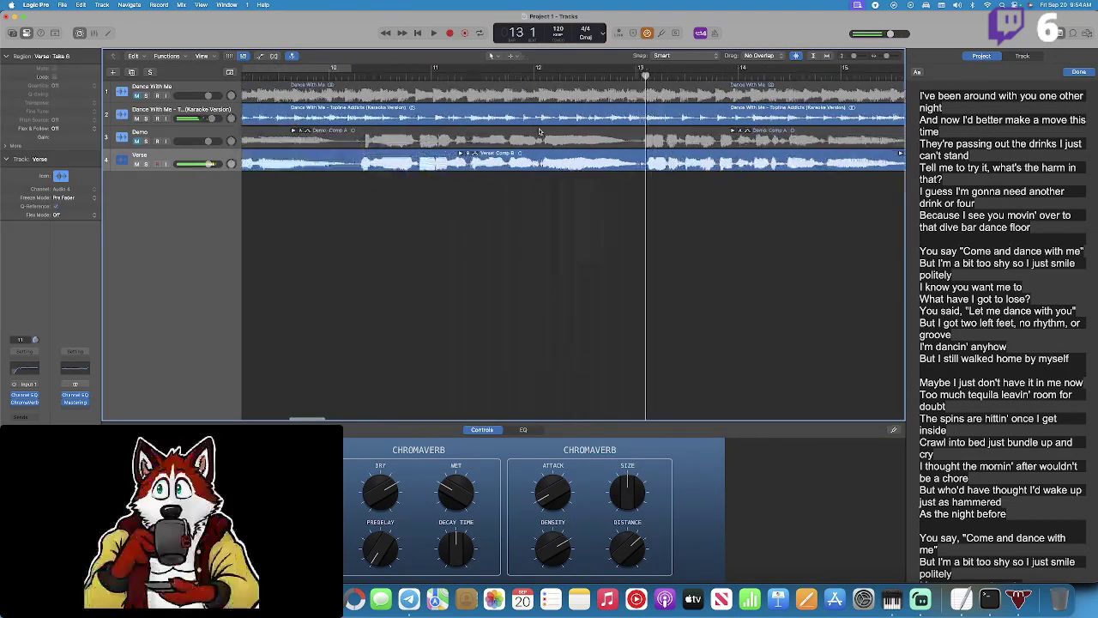
pyautogui.click(347, 76)
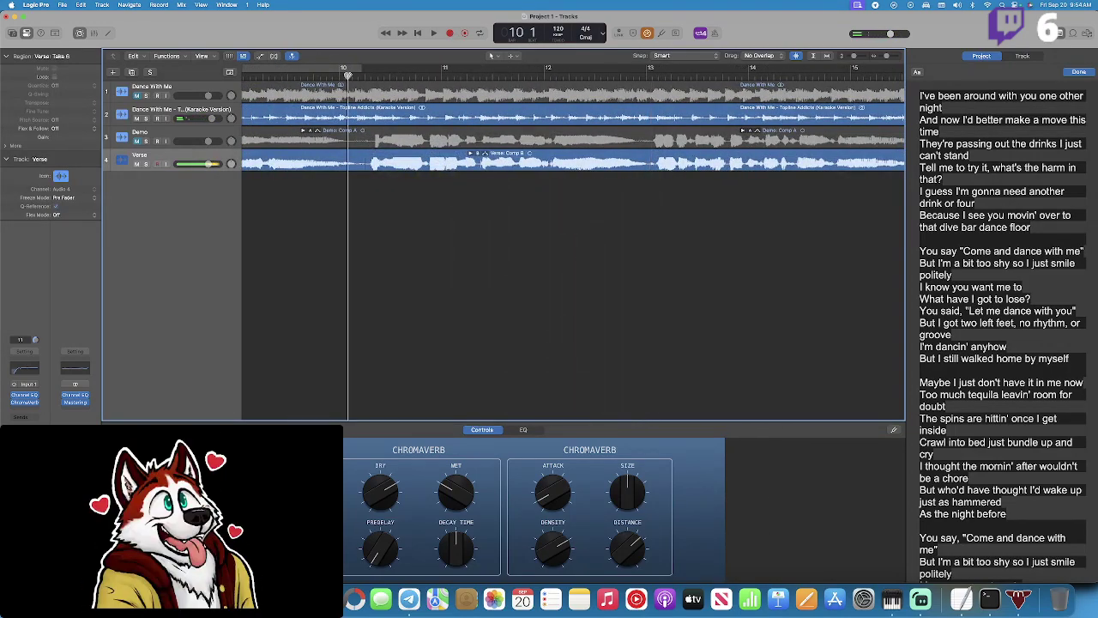
pyautogui.press('space')
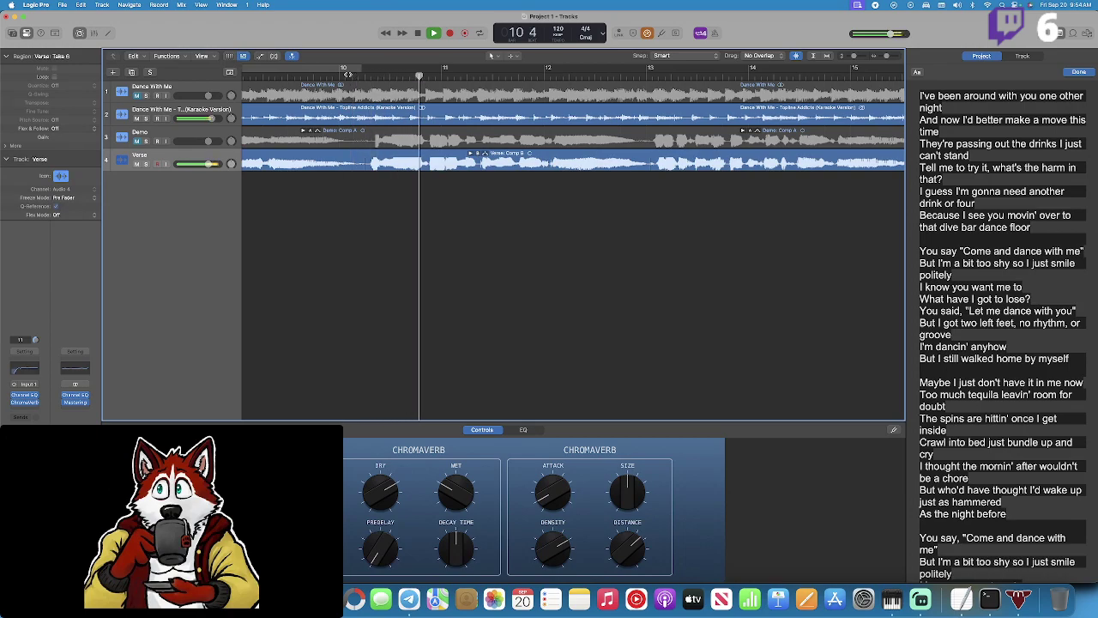
pyautogui.press('space')
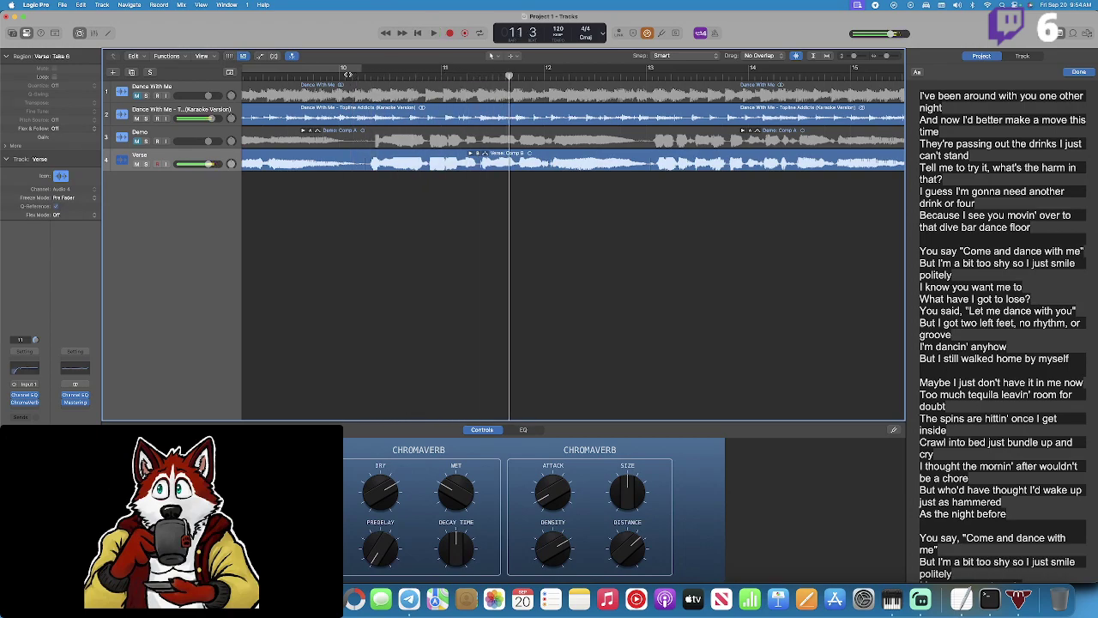
# Record another Verse take from just after bar 10 to bar 13 beat 1, and play it back from its start.
pyautogui.click(365, 76)
pyautogui.click(449, 34)
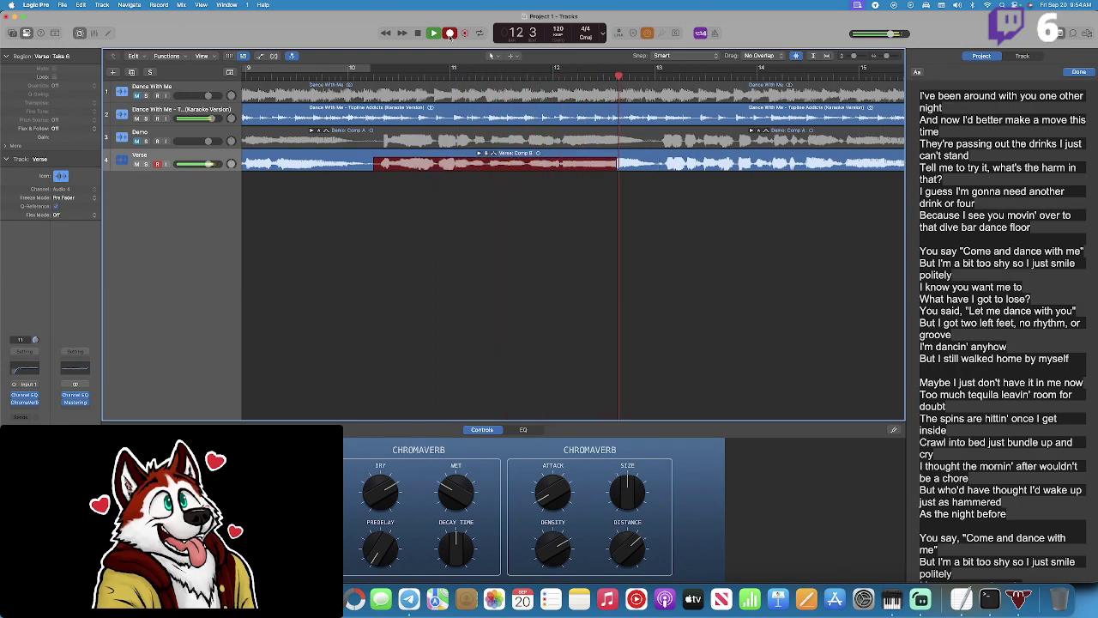
pyautogui.click(450, 33)
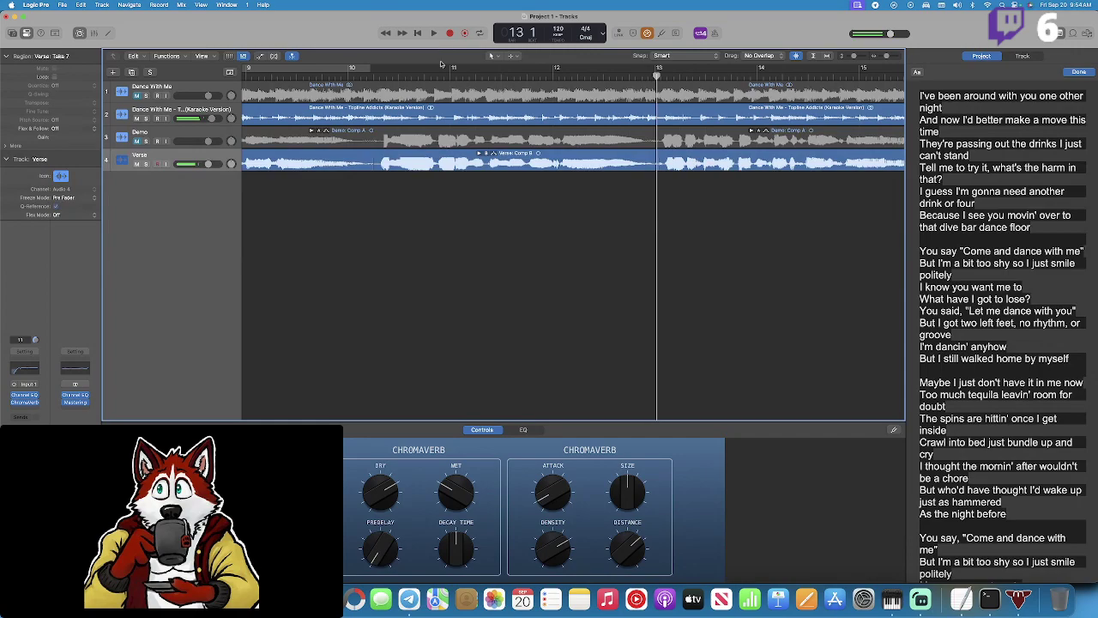
pyautogui.click(372, 76)
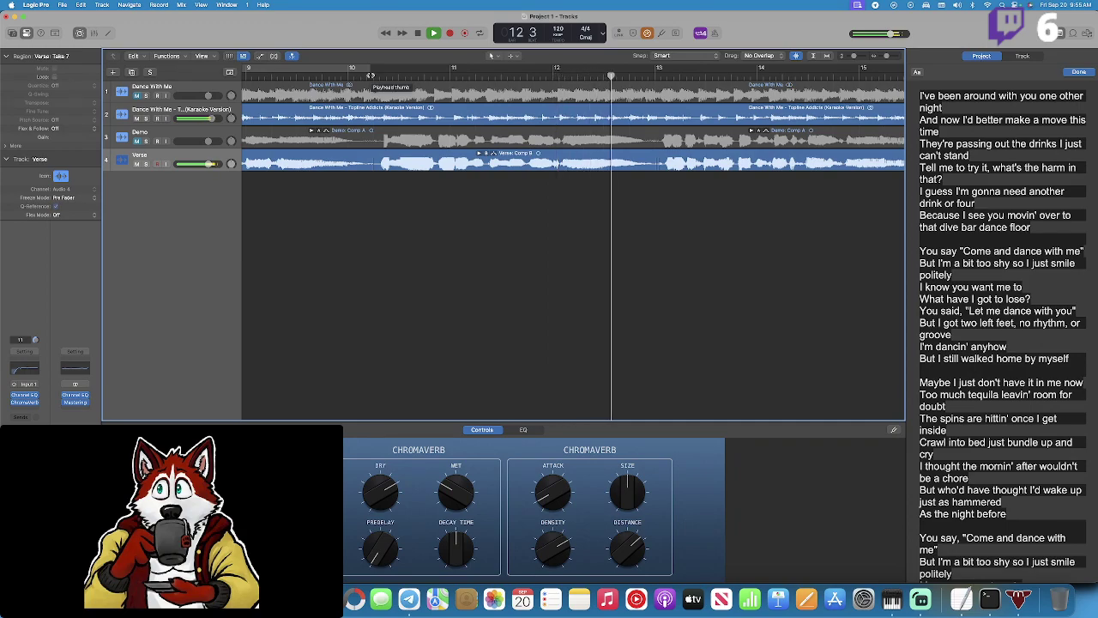
# Expand the Verse take folder and play back Take 7 from about bar 10 beat 3 to bar 11 beat 1.
pyautogui.press('space')
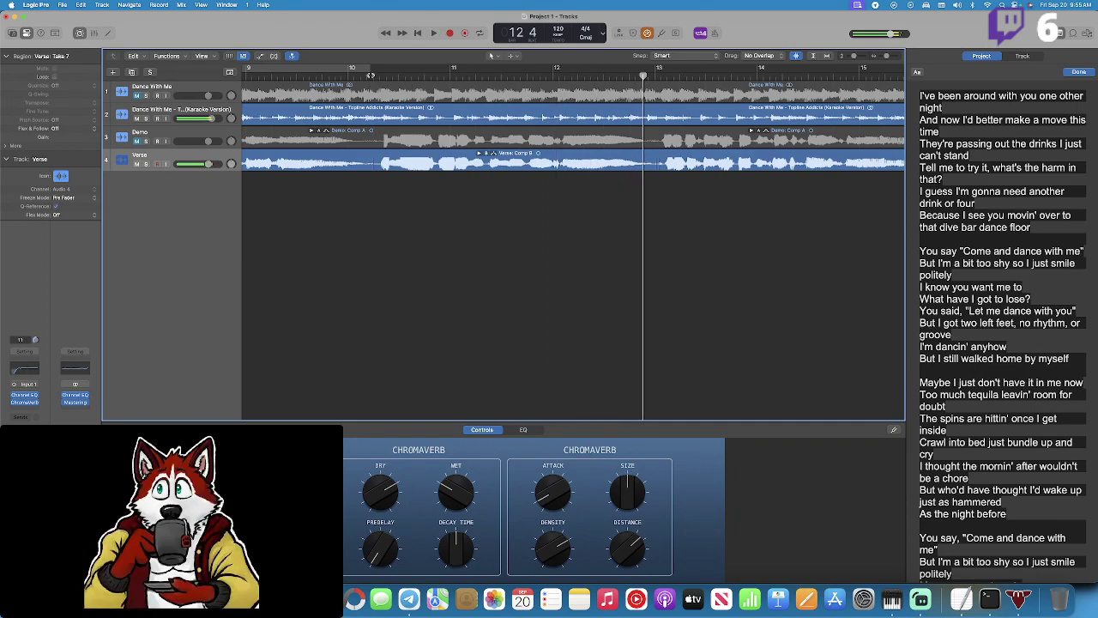
pyautogui.click(481, 155)
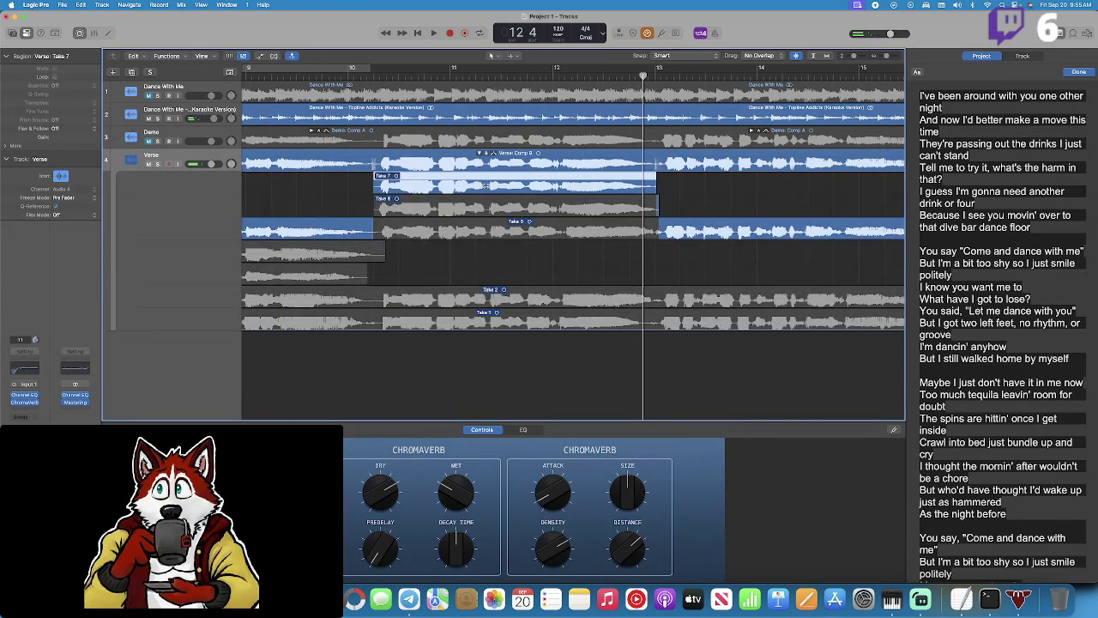
pyautogui.click(410, 79)
pyautogui.press('space')
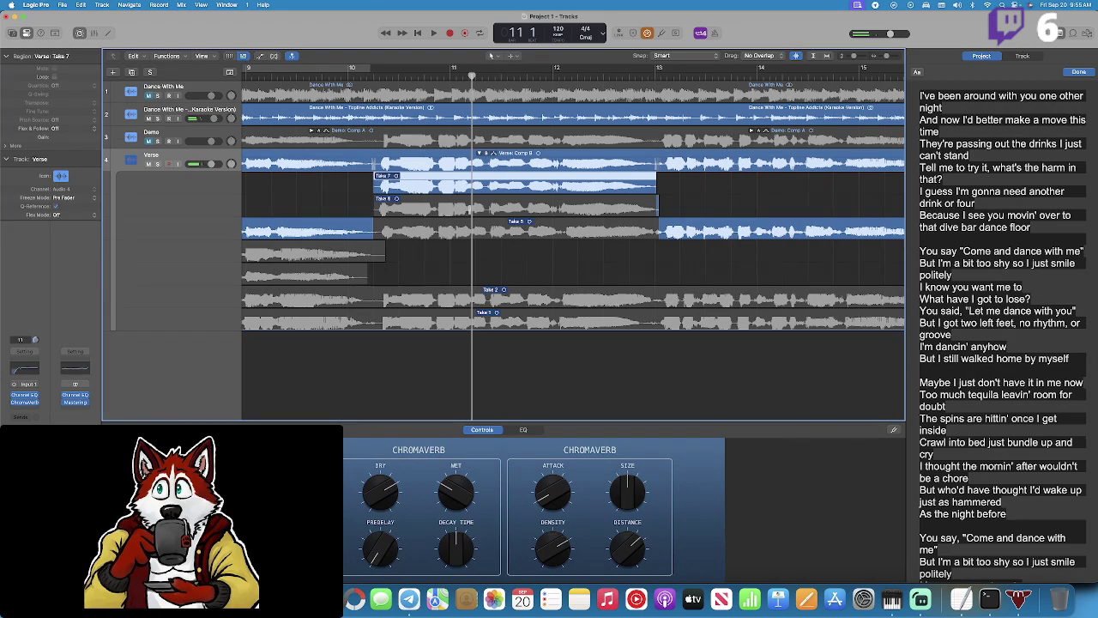
# Comp Take 6 into the Verse from about bar 11 beat 1 to bar 13 and play back the line from about bar 10 beat 2.
pyautogui.moveTo(469, 204); pyautogui.dragTo(658, 206)
pyautogui.click(387, 75)
pyautogui.press('space')
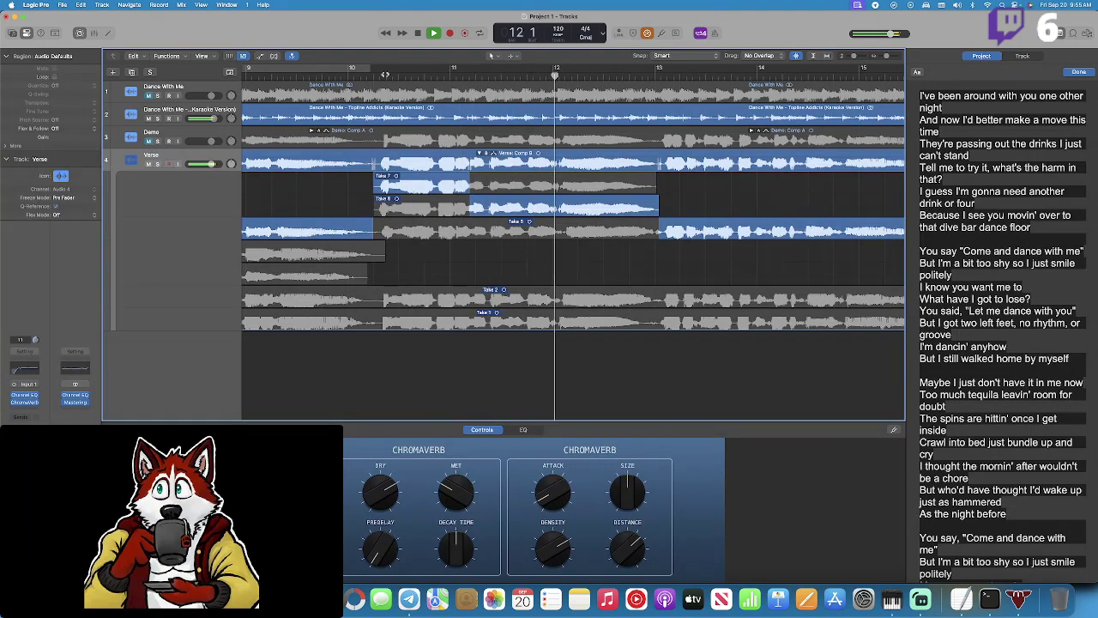
pyautogui.press('space')
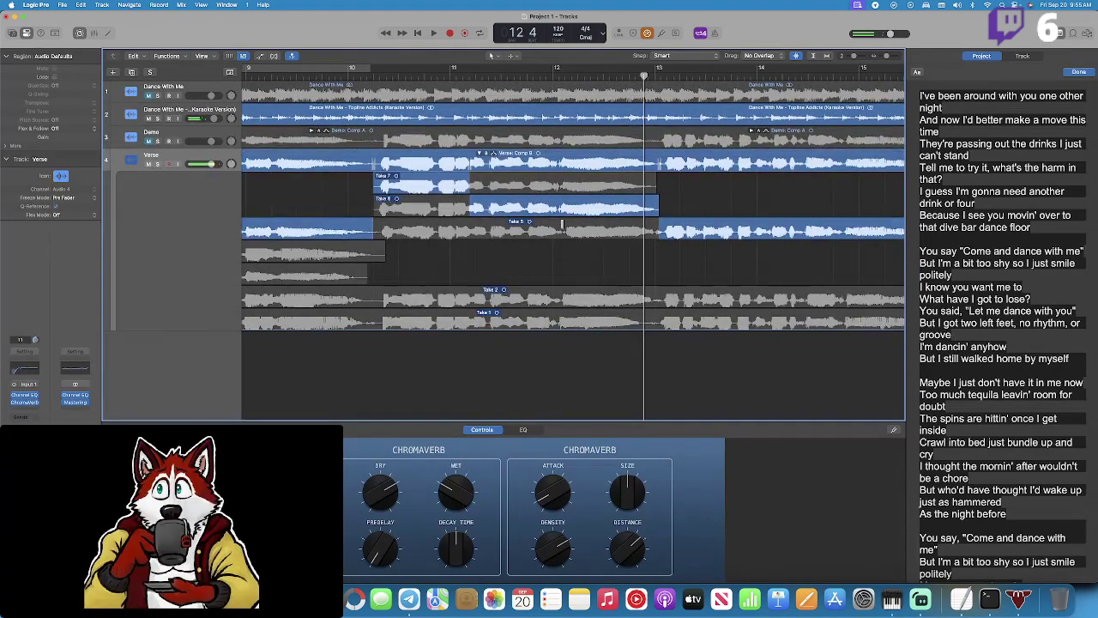
# Extend Take 7 in the Verse comp to bar 12 beat 1, just where Take 6 takes over, and play back the transition.
pyautogui.moveTo(559, 185); pyautogui.dragTo(470, 184)
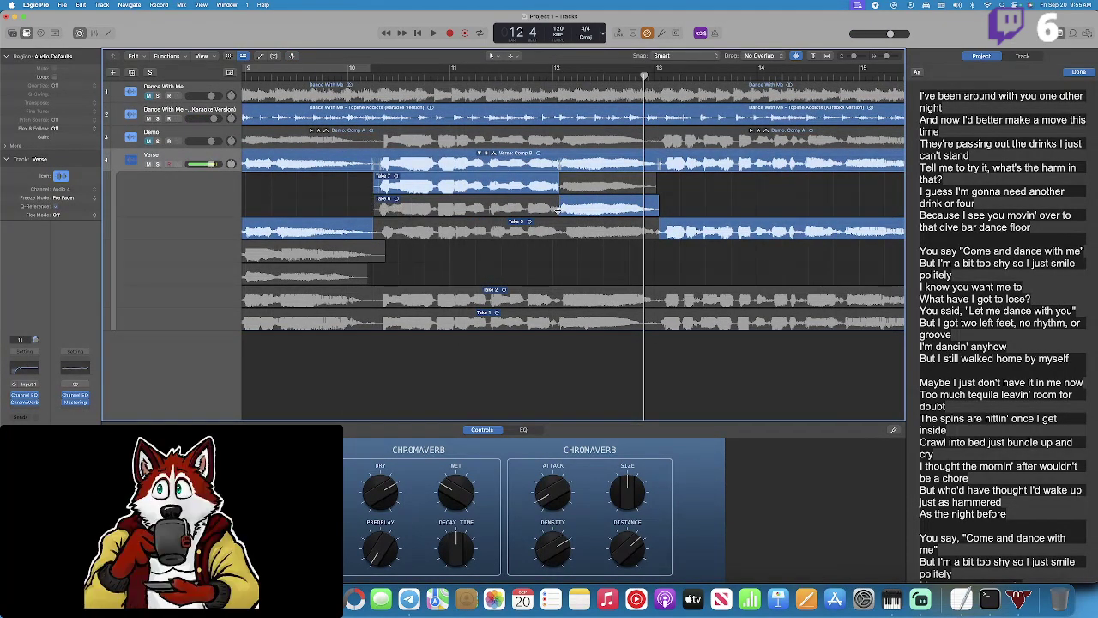
pyautogui.moveTo(562, 203); pyautogui.dragTo(558, 208)
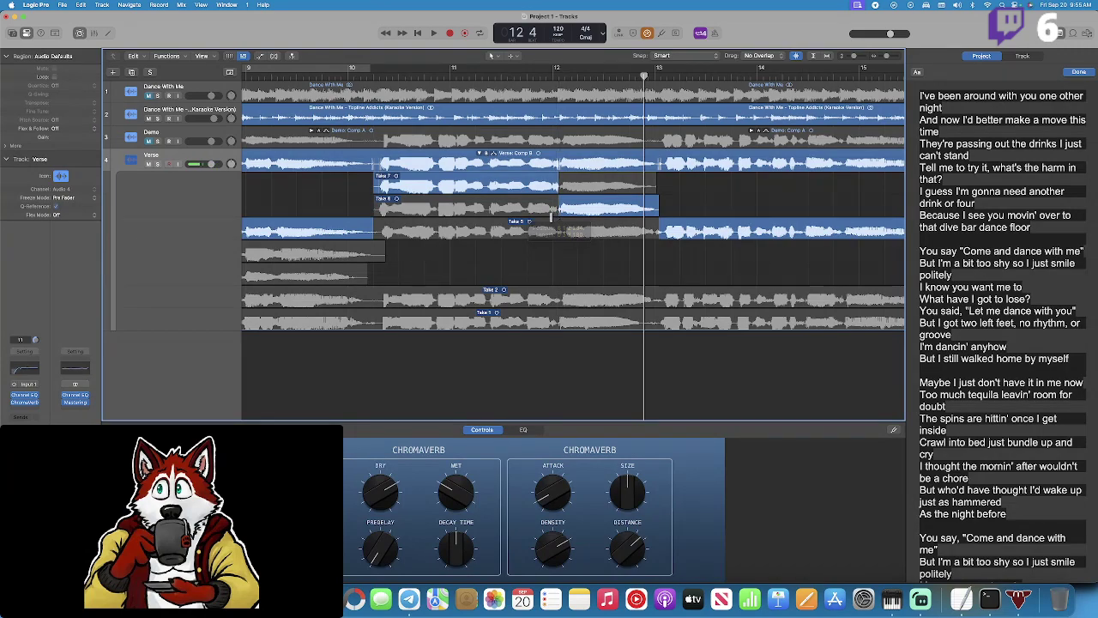
pyautogui.click(449, 75)
pyautogui.press('space')
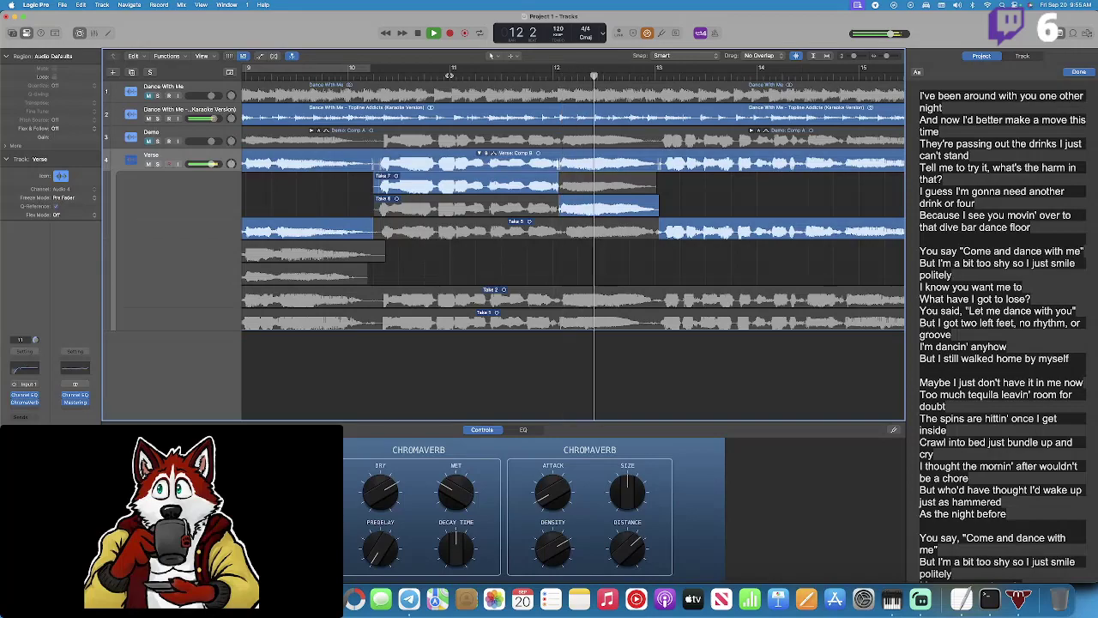
pyautogui.press('space')
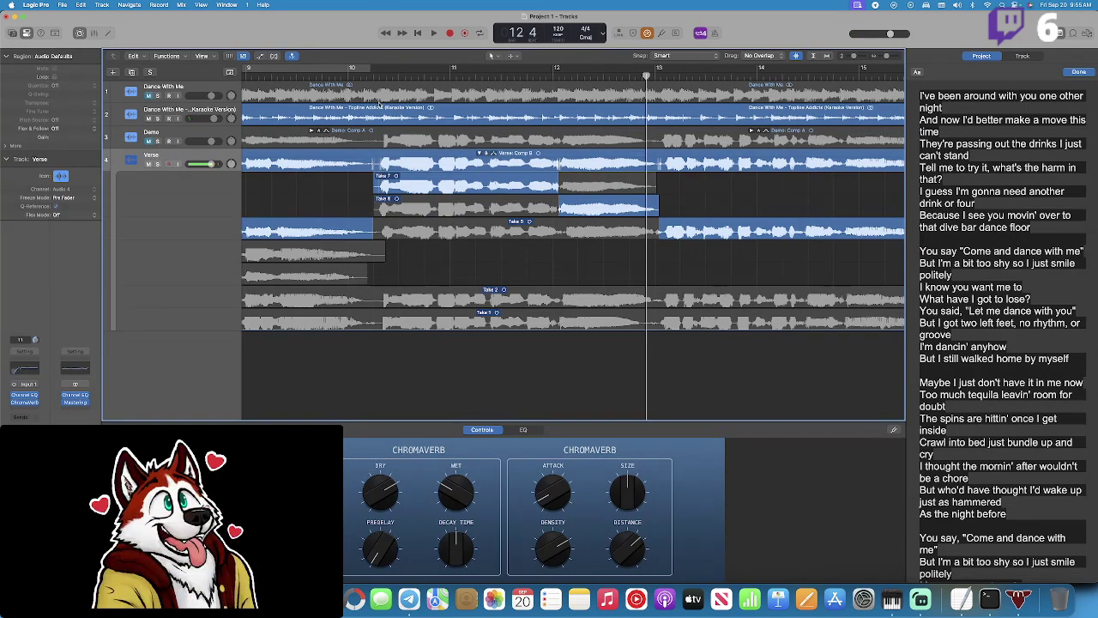
pyautogui.click(380, 73)
pyautogui.press('space')
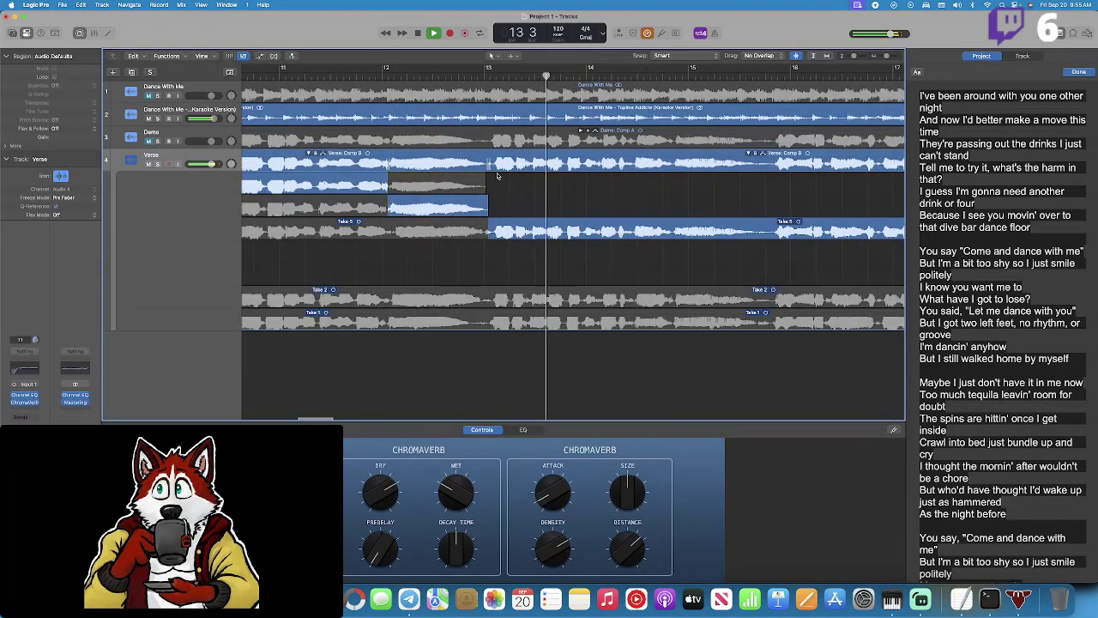
# Trim the start of the comped Take 5 section to just after bar 13 and play it back from bar 13 beat 1.
pyautogui.click(487, 66)
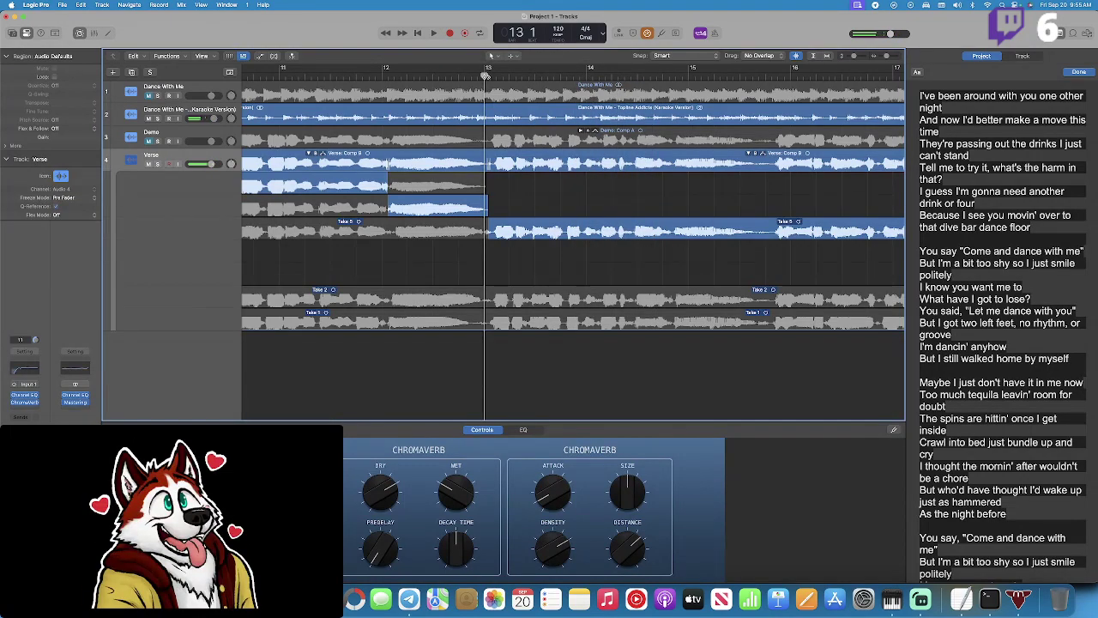
pyautogui.moveTo(492, 236); pyautogui.dragTo(493, 238)
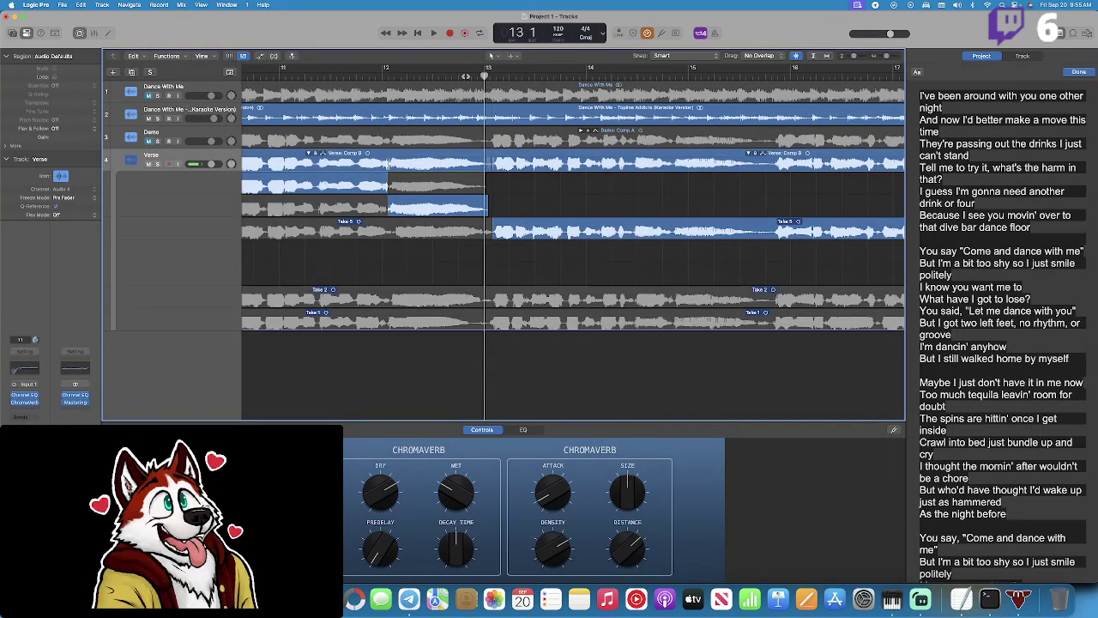
pyautogui.press('space')
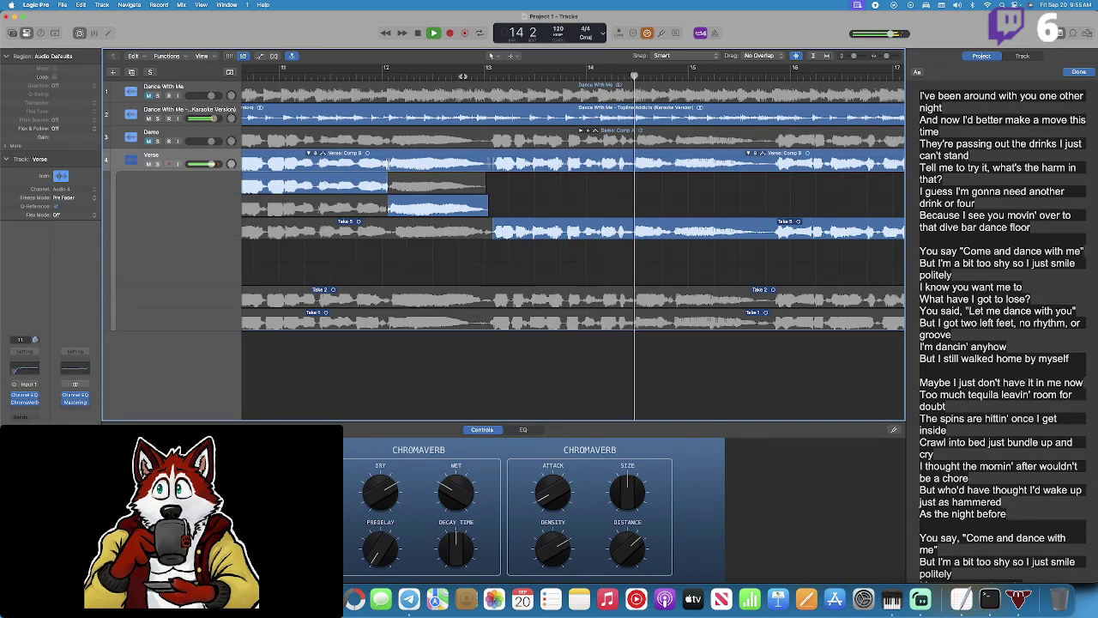
pyautogui.press('space')
pyautogui.click(484, 72)
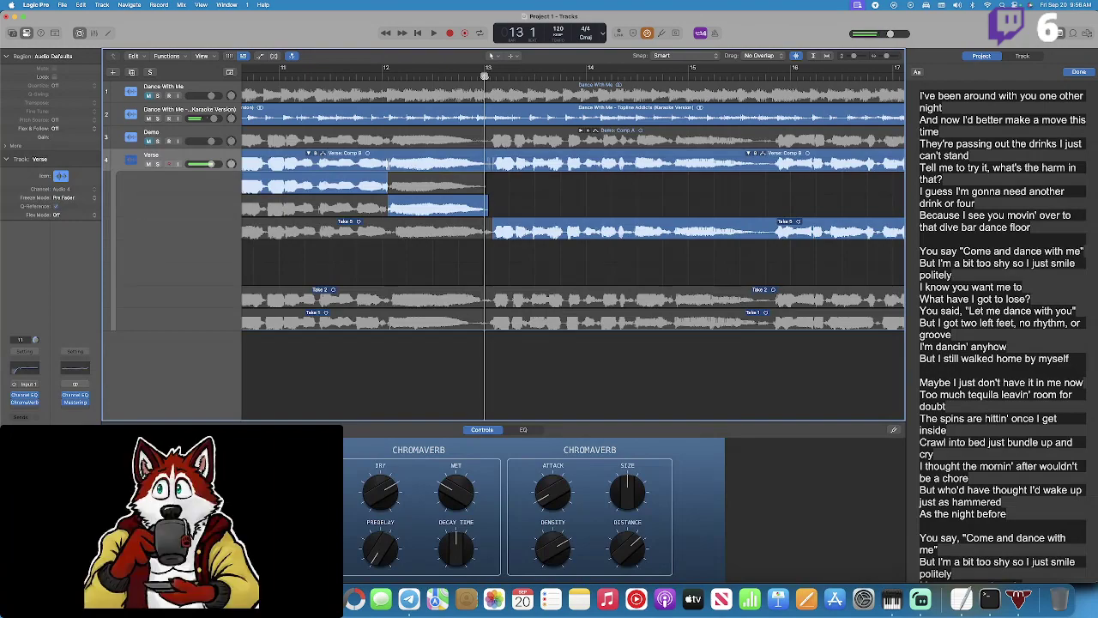
pyautogui.click(450, 33)
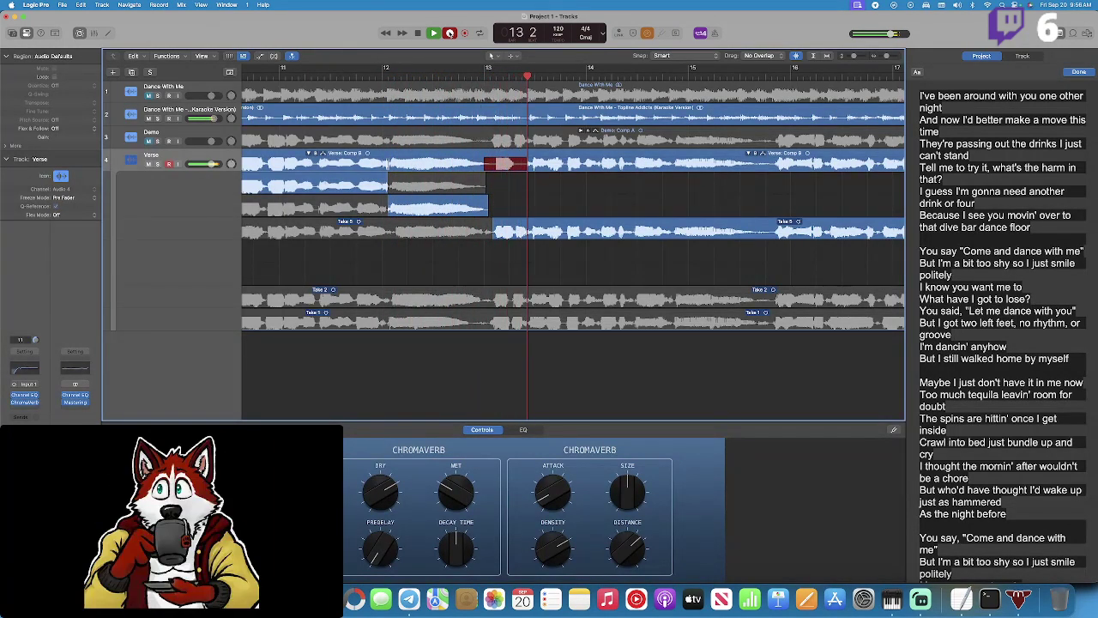
pyautogui.press('space')
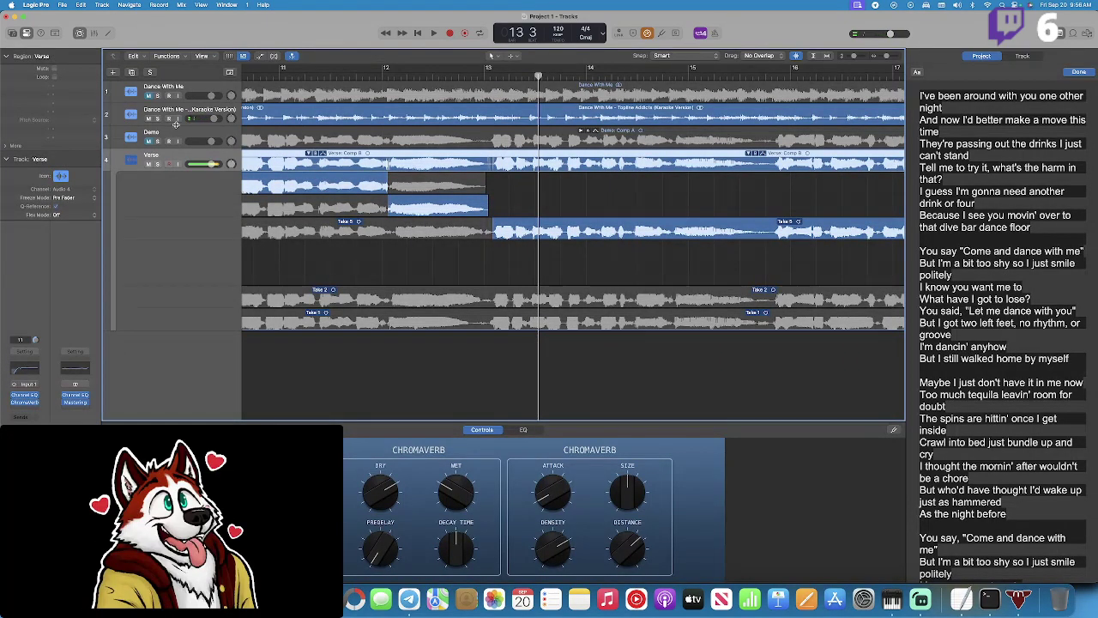
pyautogui.press(',')
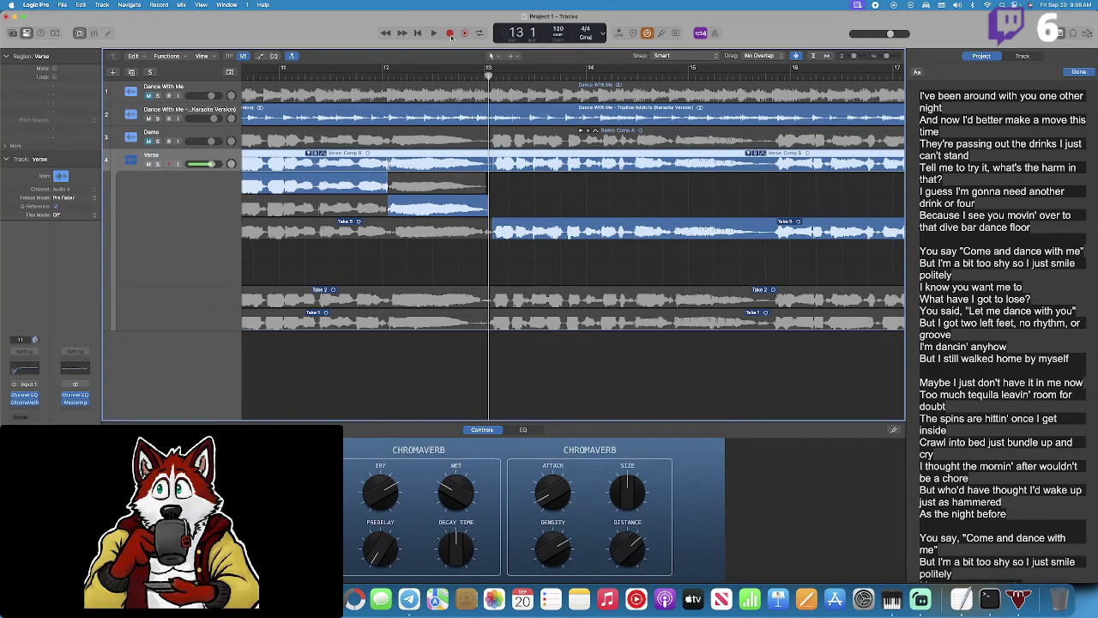
pyautogui.click(450, 33)
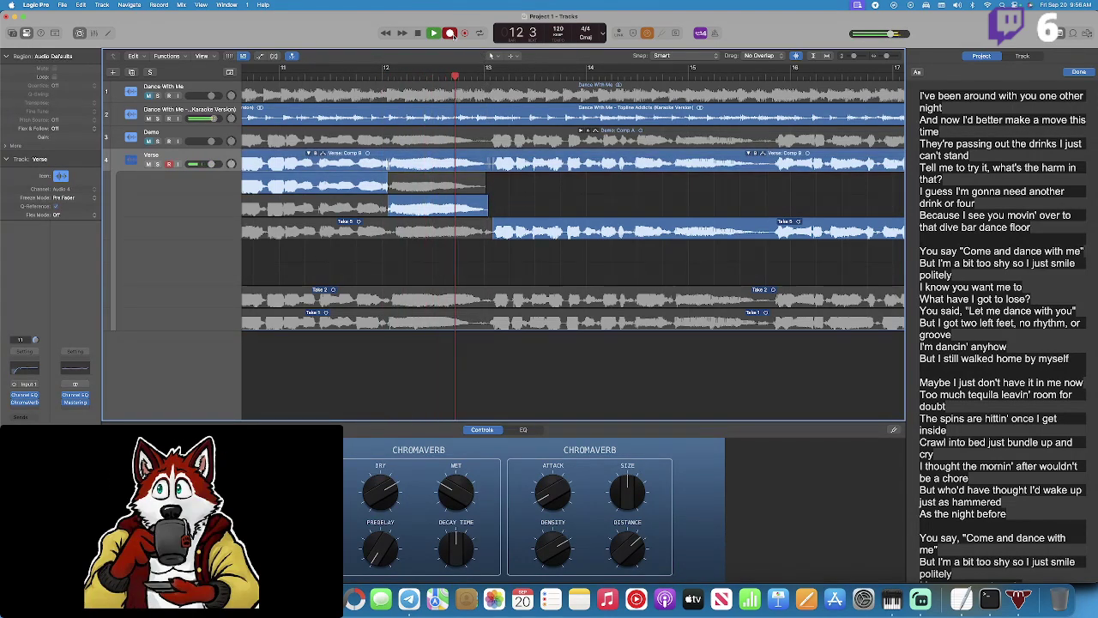
pyautogui.click(451, 33)
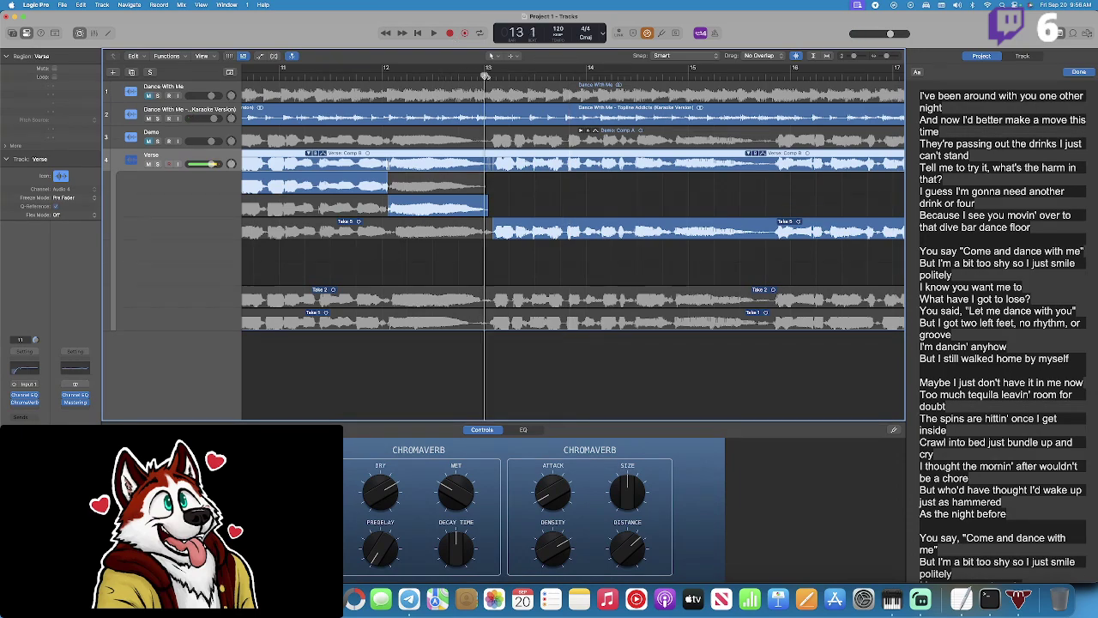
# Play the cue at bar 13, and record a new Verse take from bar 13 beat 1 to bar 15 beat 4.
pyautogui.press('space')
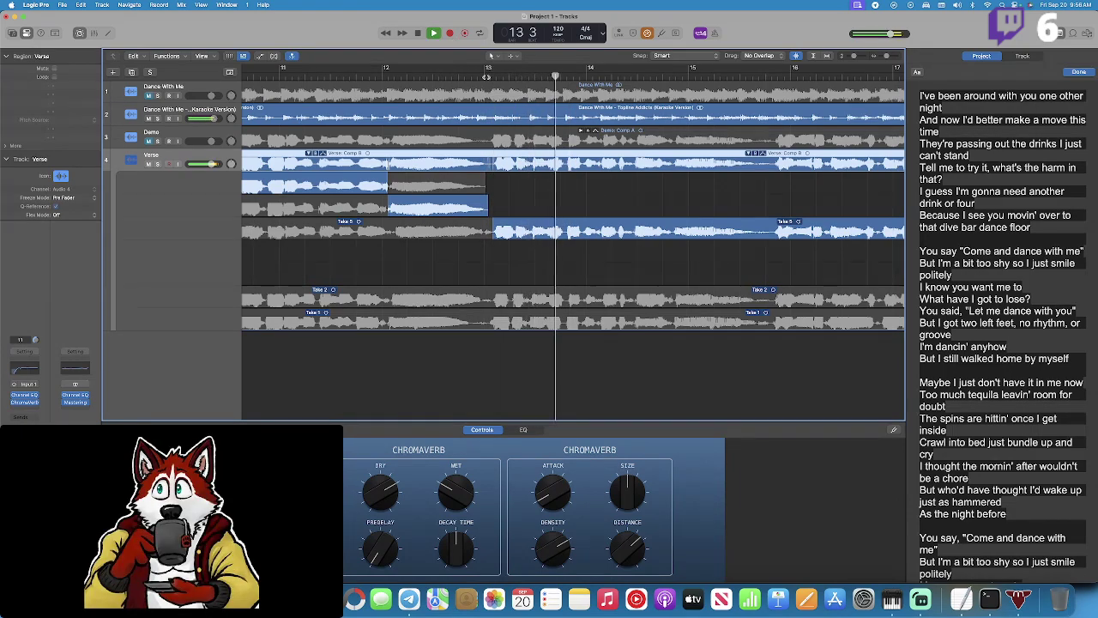
pyautogui.press('space')
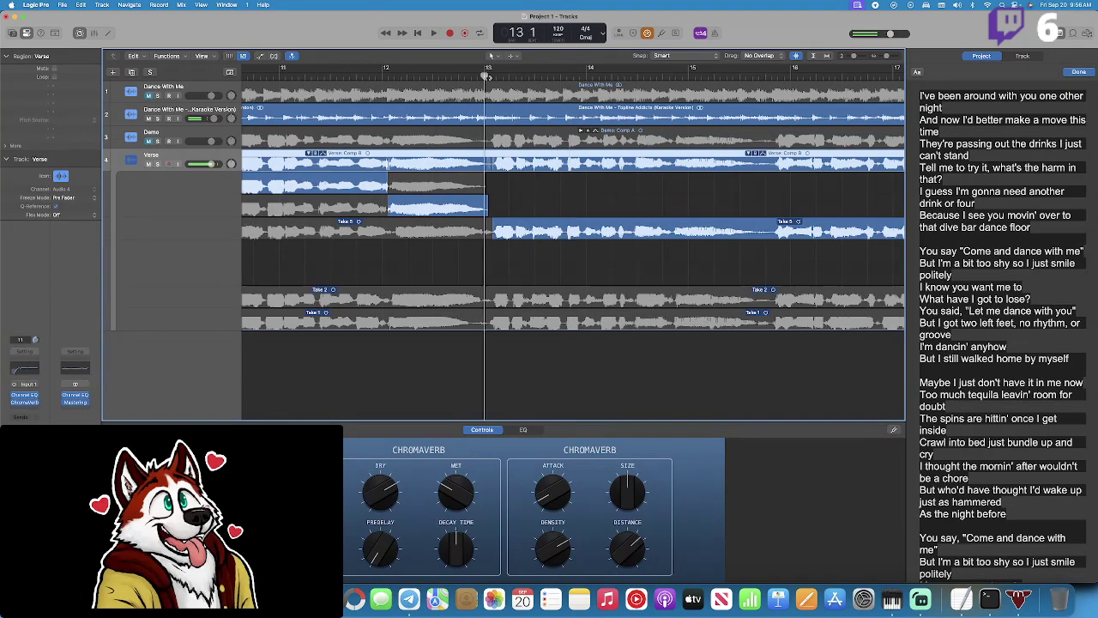
pyautogui.click(449, 32)
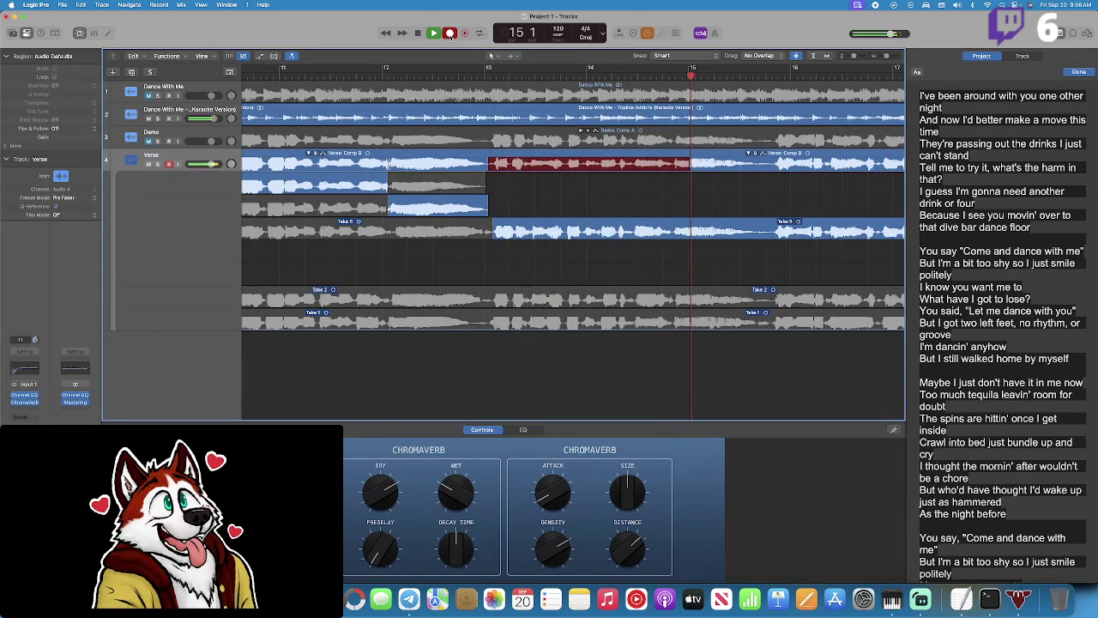
pyautogui.click(450, 34)
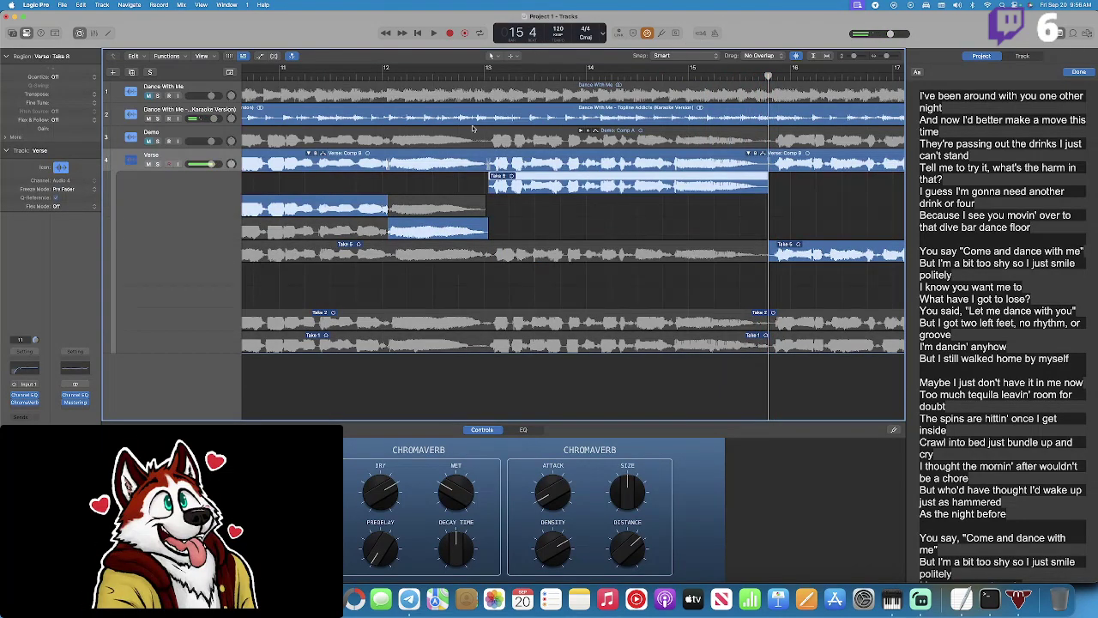
# Play back the new Verse take from bar 13 beat 1 to bar 15 beat 2 and delete it.
pyautogui.click(487, 74)
pyautogui.press('space')
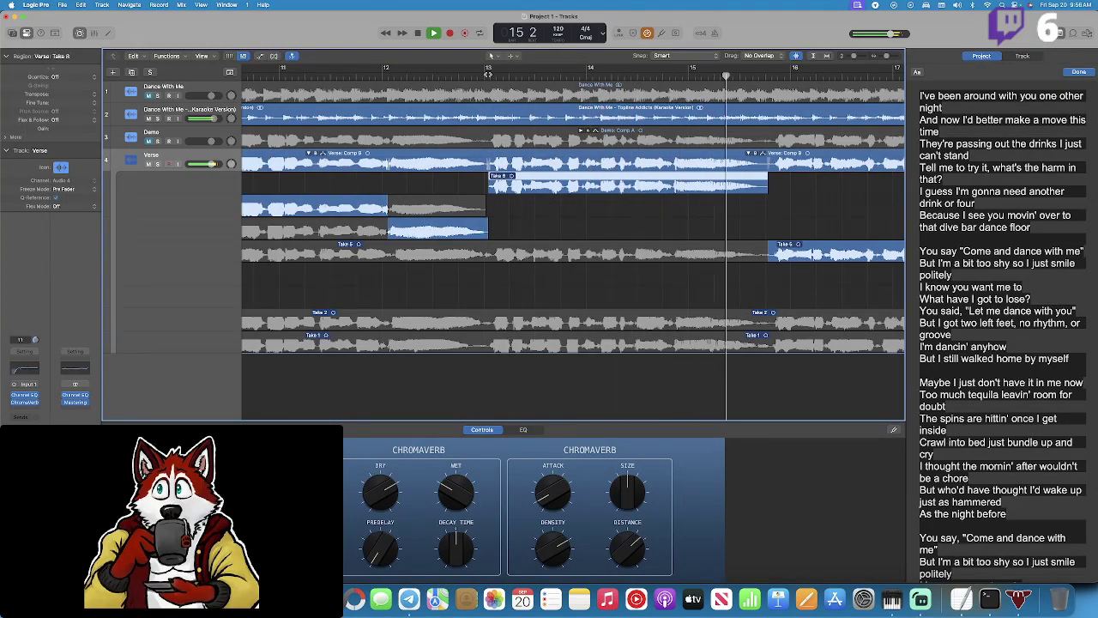
pyautogui.press('space')
pyautogui.press('Delete')
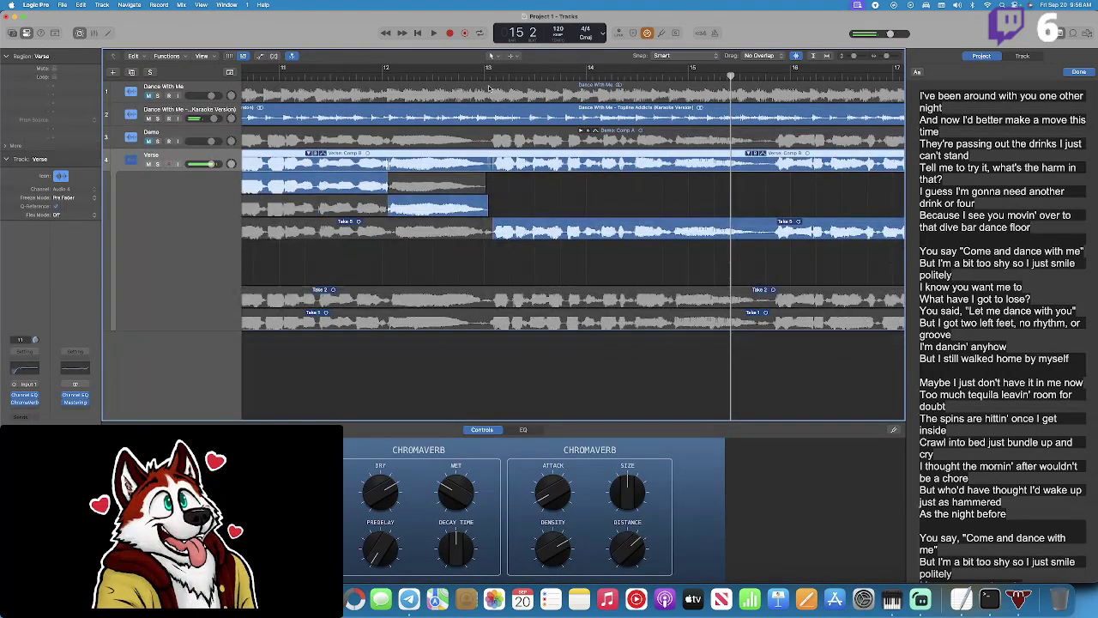
pyautogui.click(484, 70)
pyautogui.moveTo(487, 85); pyautogui.dragTo(489, 84)
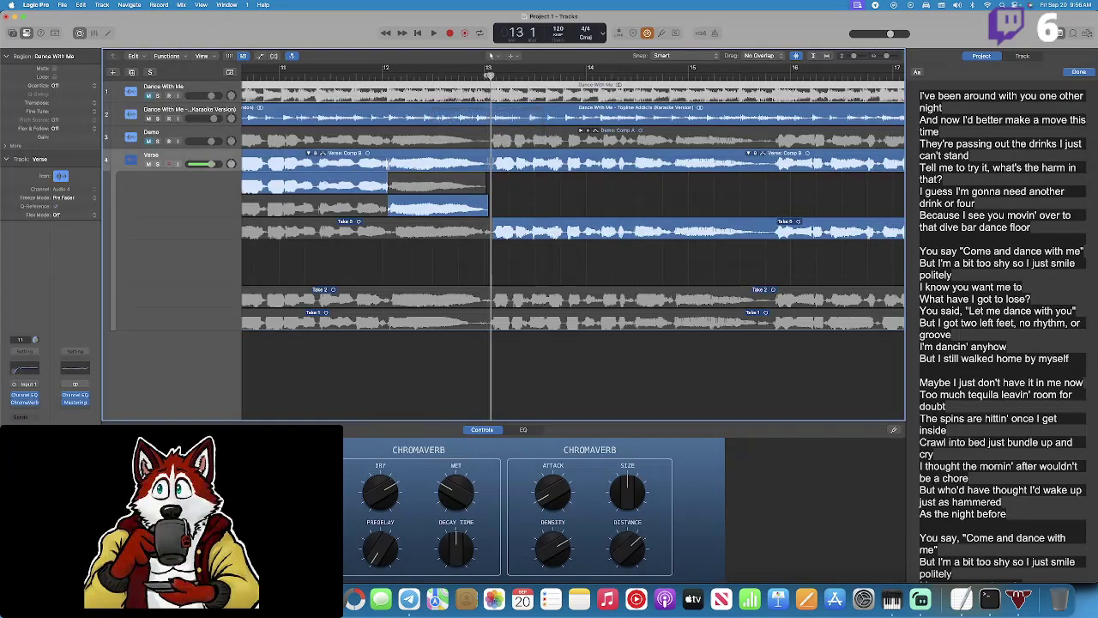
pyautogui.click(485, 75)
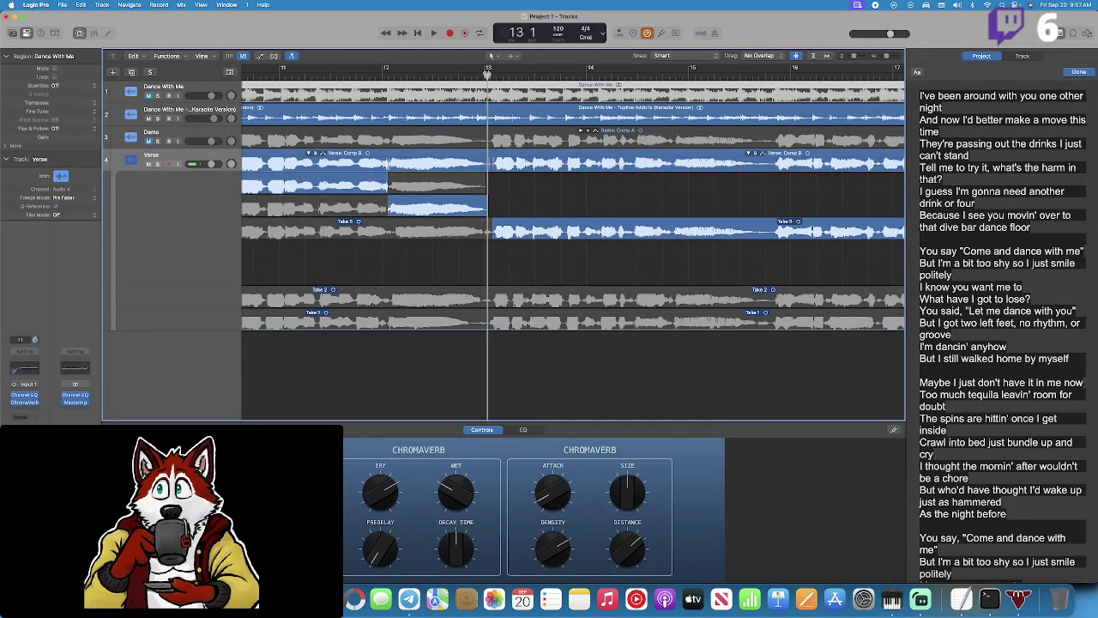
pyautogui.click(487, 75)
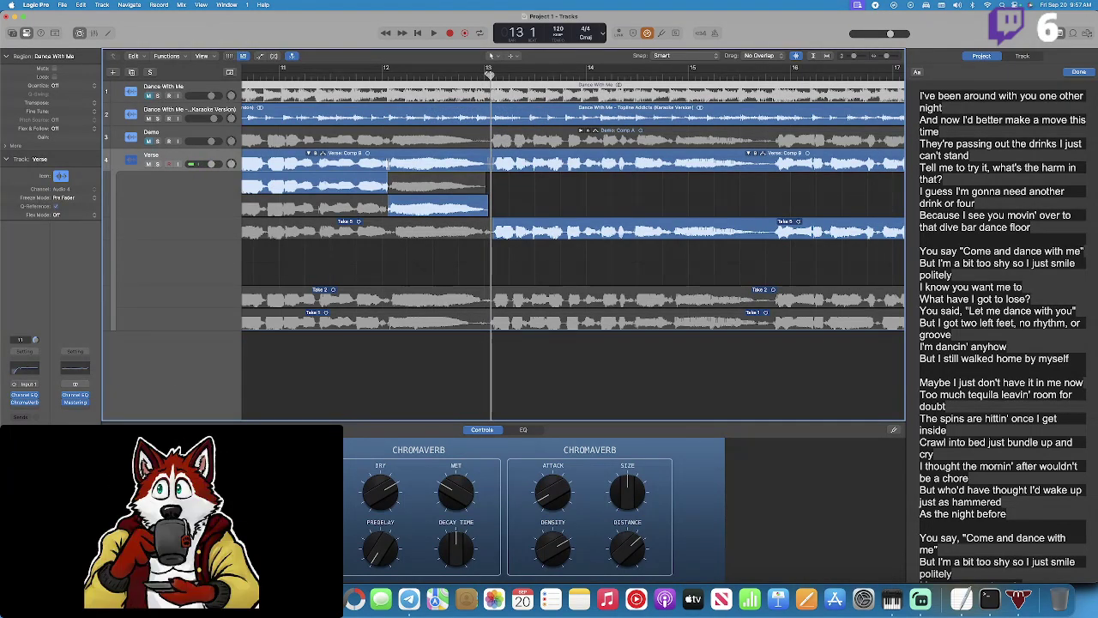
pyautogui.click(210, 156)
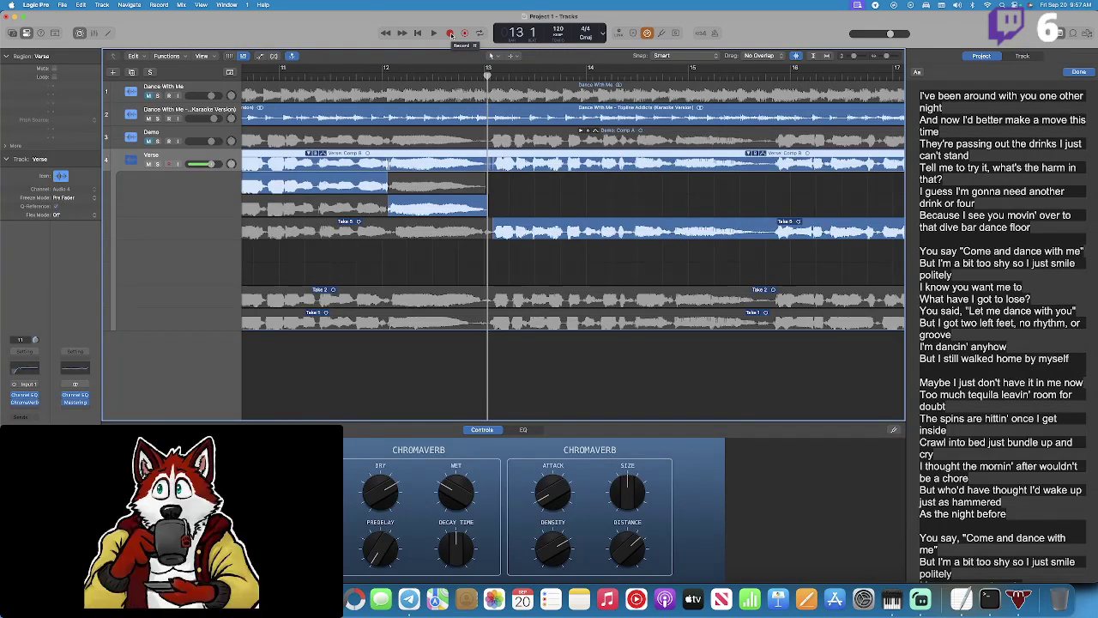
pyautogui.click(450, 33)
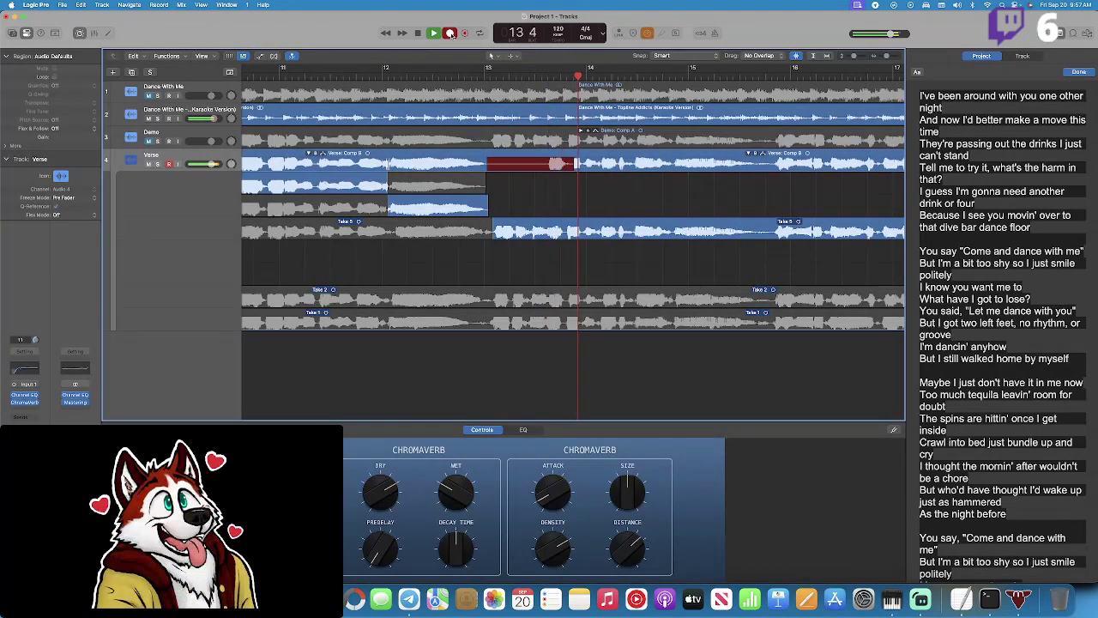
pyautogui.click(451, 34)
# Turn the count-in on and the metronome click off, and try recording a Verse take from bar 13 beat 1.
pyautogui.click(484, 76)
pyautogui.click(701, 33)
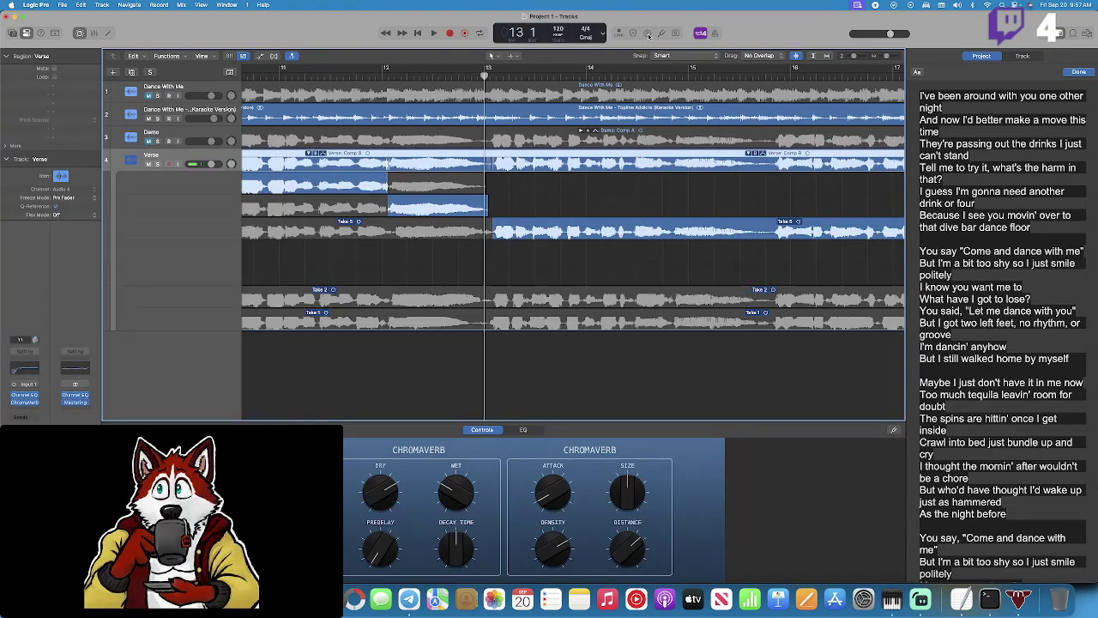
pyautogui.click(450, 32)
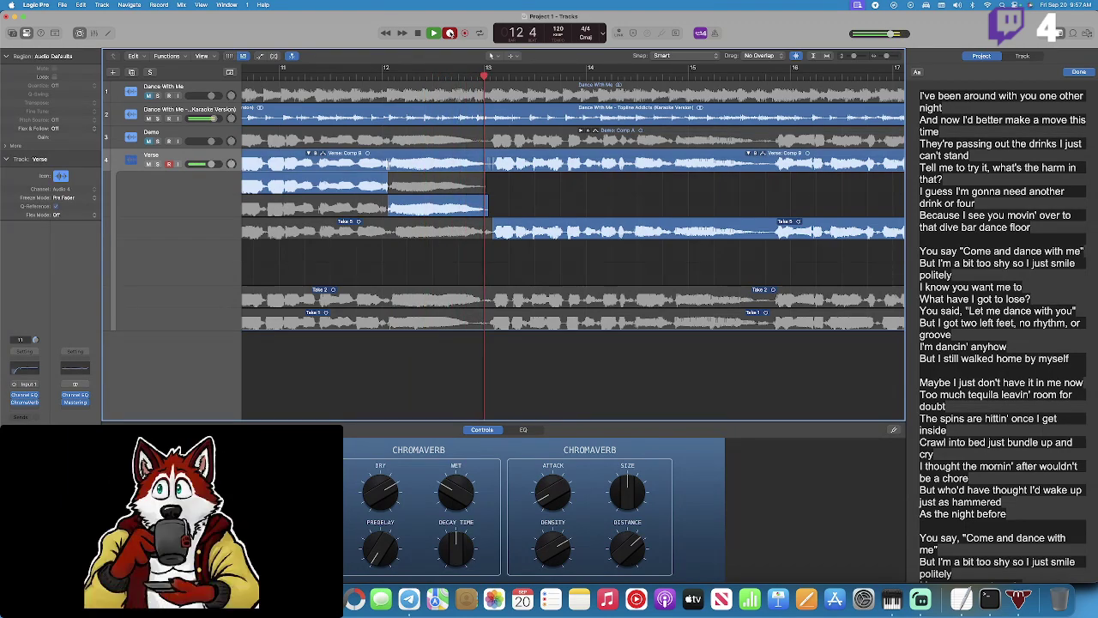
pyautogui.click(450, 33)
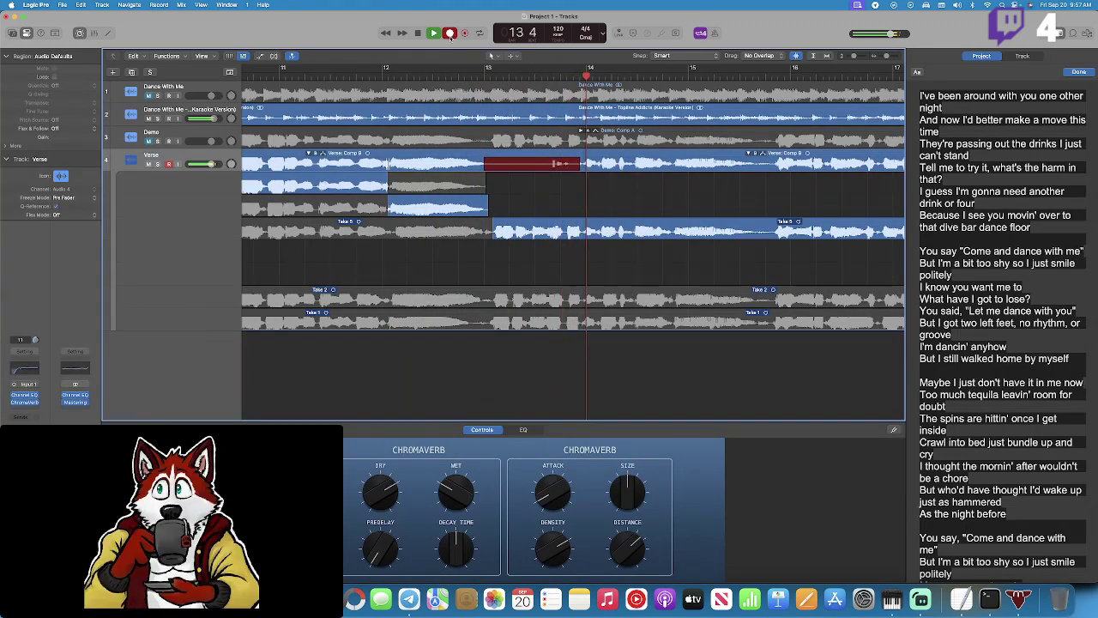
# Try recording the Verse line from bar 13 beat 1 in two attempts and discard both.
pyautogui.click(485, 75)
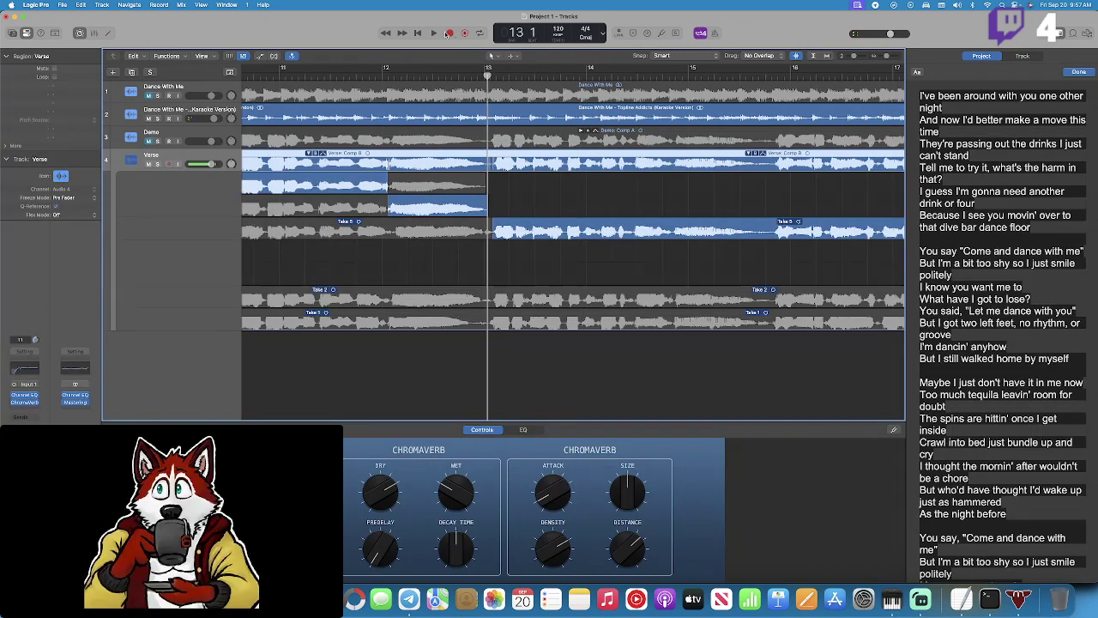
pyautogui.click(449, 32)
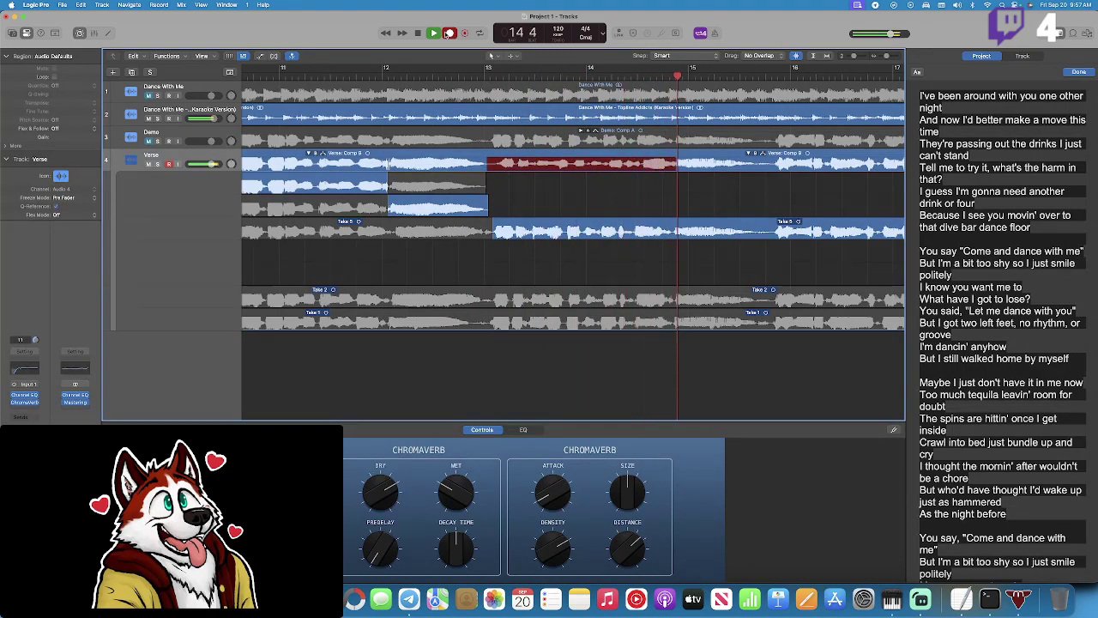
pyautogui.click(447, 33)
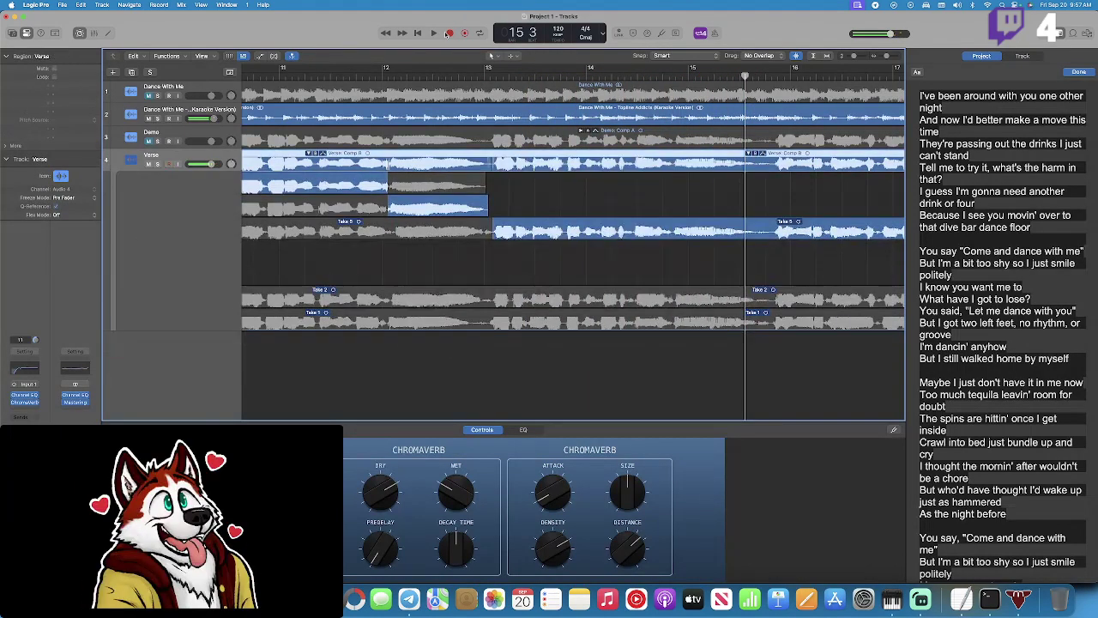
pyautogui.click(486, 75)
pyautogui.click(488, 76)
pyautogui.click(450, 33)
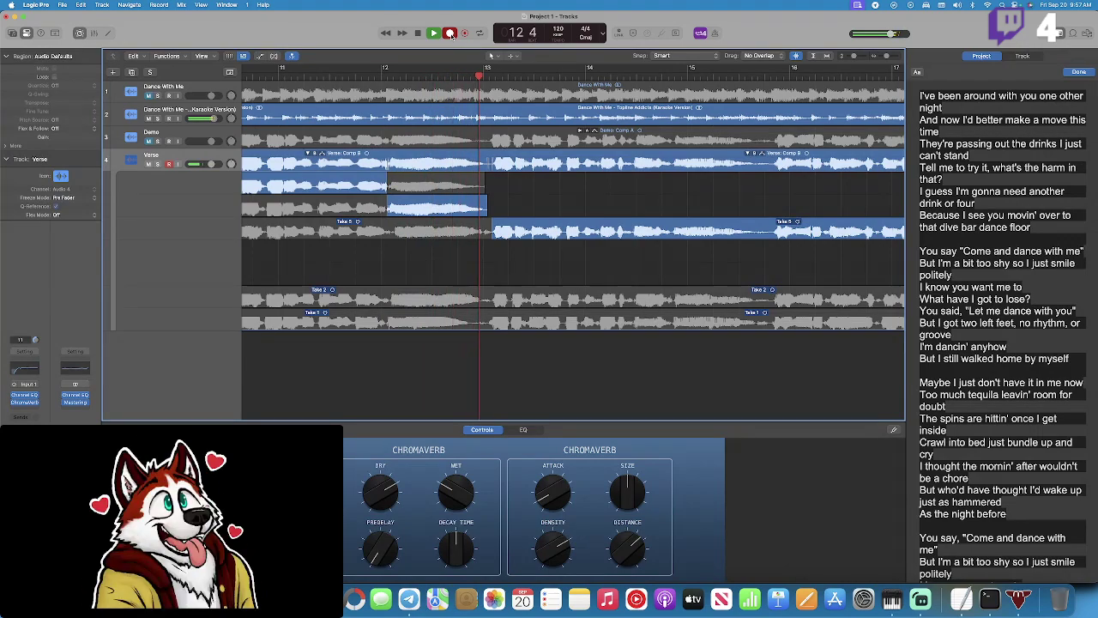
pyautogui.press('space')
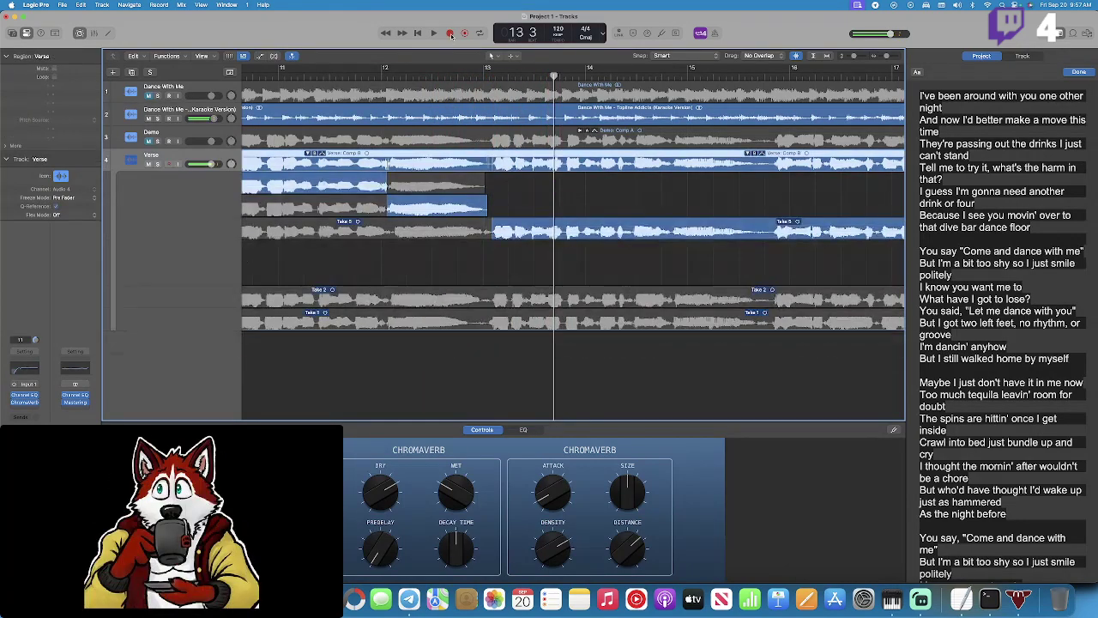
# Record a Verse take from bar 13 beat 1 to late in bar 15, audition it from bar 13 and delete it.
pyautogui.click(487, 76)
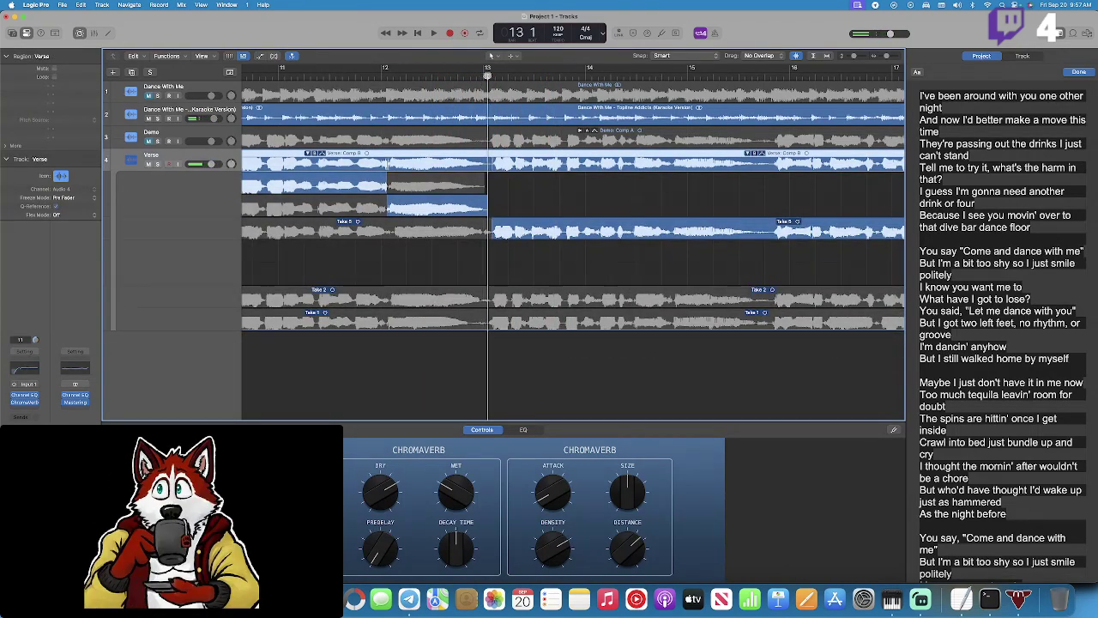
pyautogui.click(450, 33)
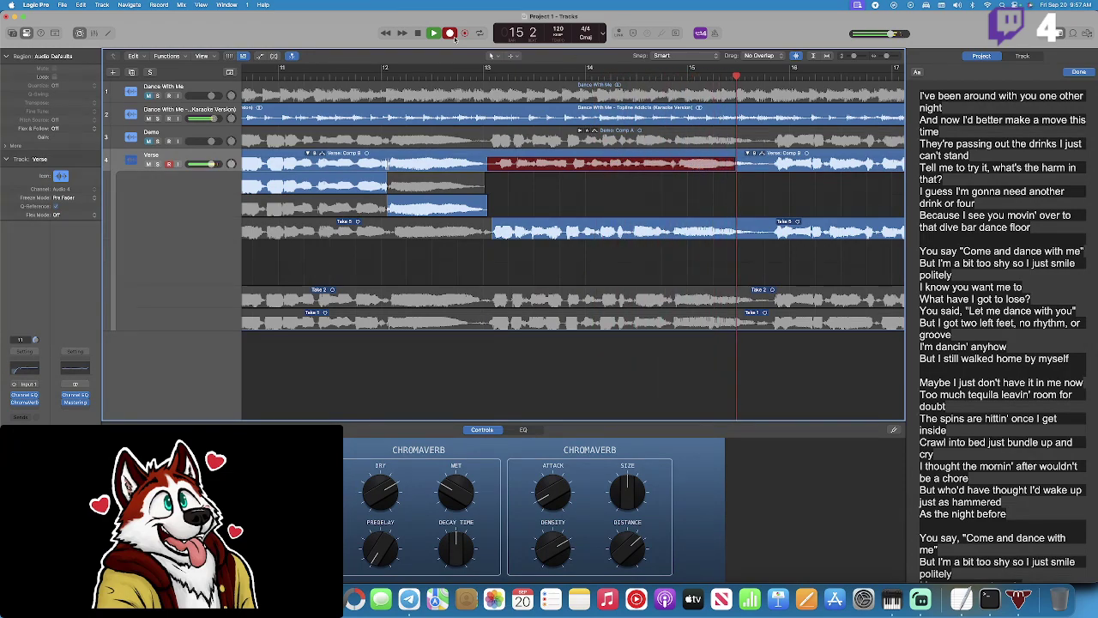
pyautogui.press('space')
pyautogui.click(483, 74)
pyautogui.press('space')
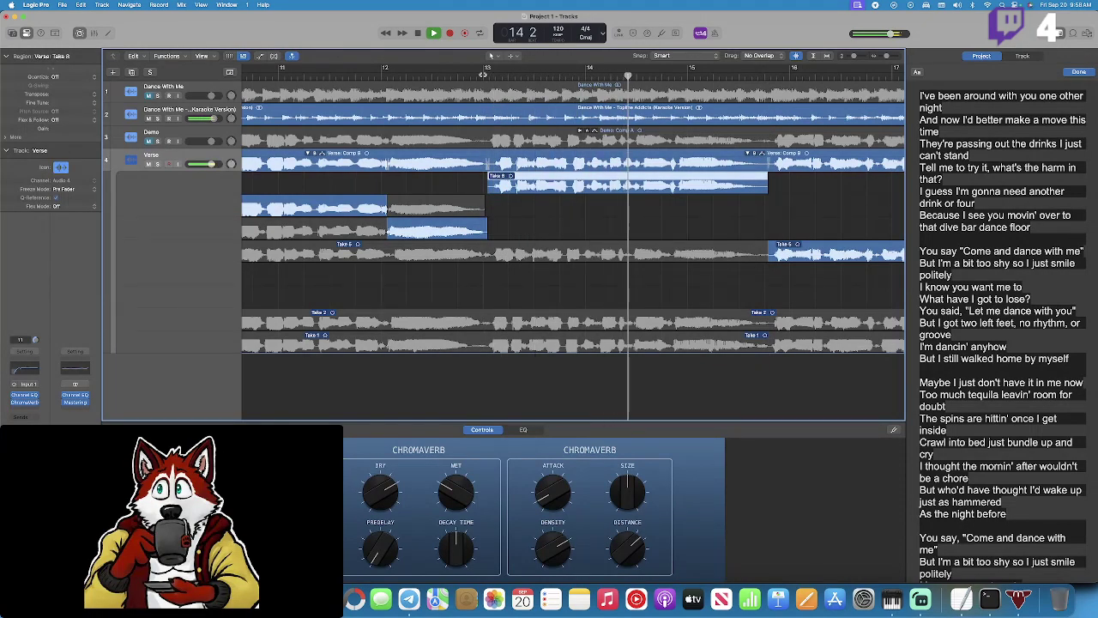
pyautogui.press('space')
pyautogui.press('Delete')
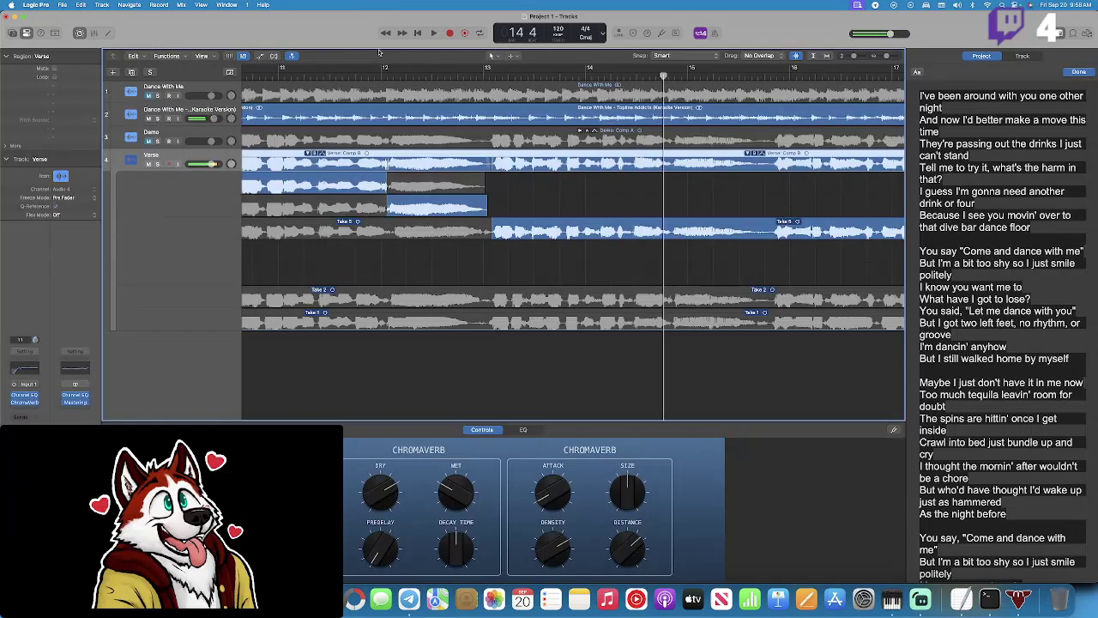
# Enable Low Latency Monitoring Mode in the general audio settings and close the settings.
pyautogui.click(35, 5)
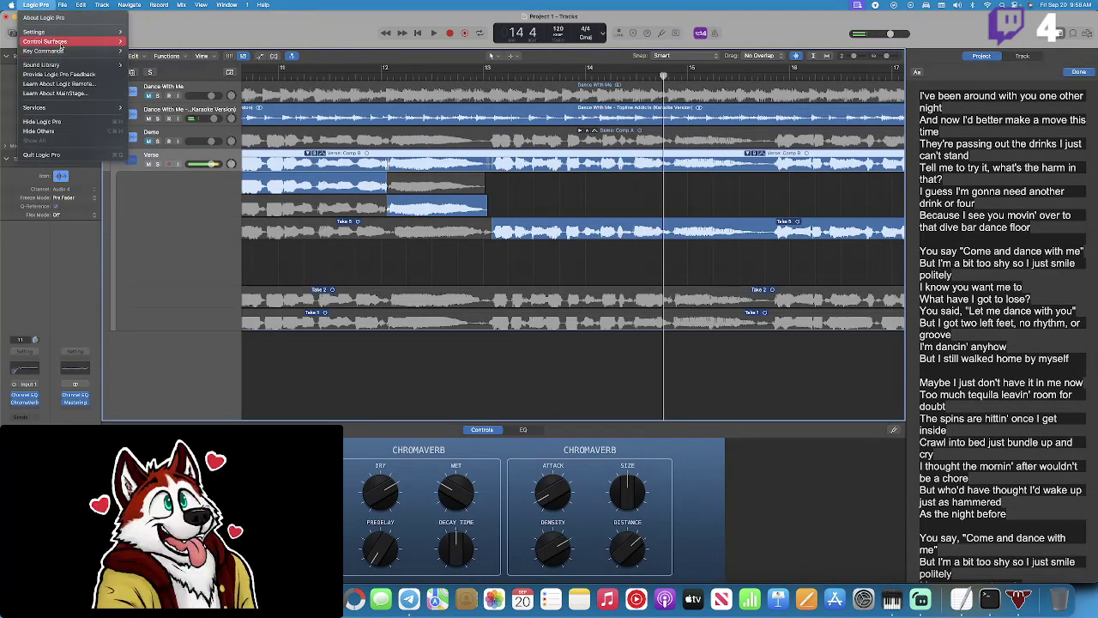
pyautogui.moveTo(69, 32)
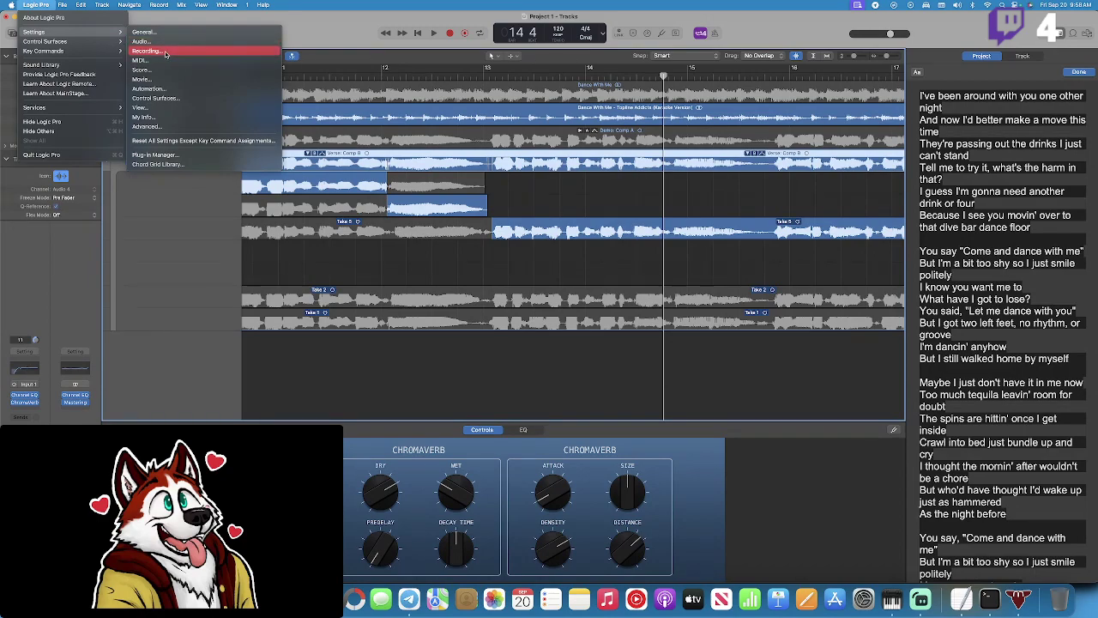
pyautogui.click(164, 43)
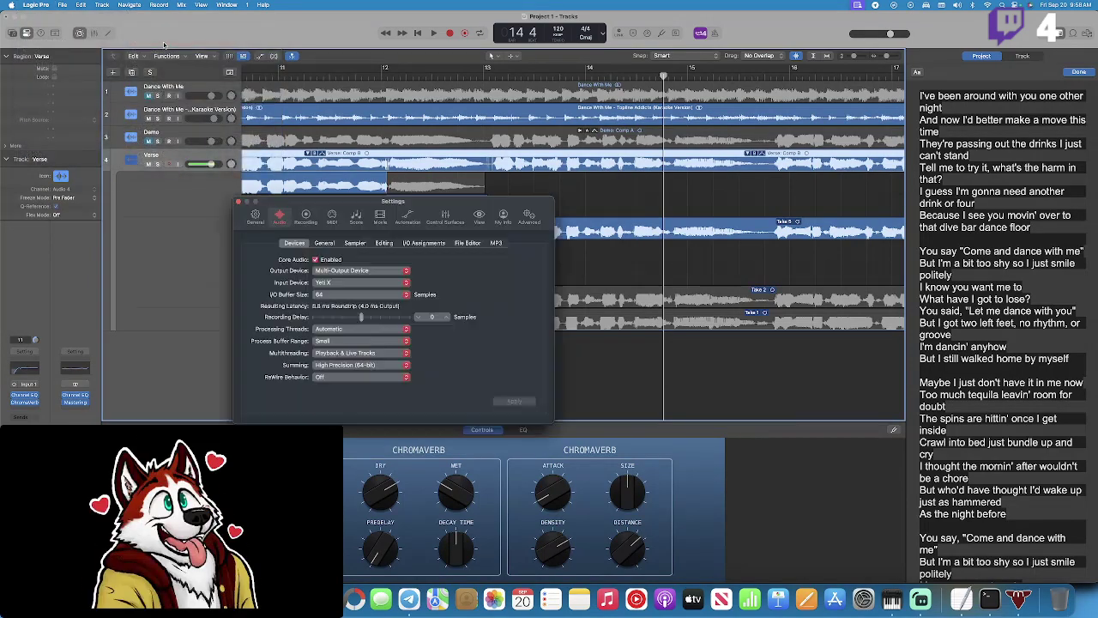
pyautogui.click(351, 244)
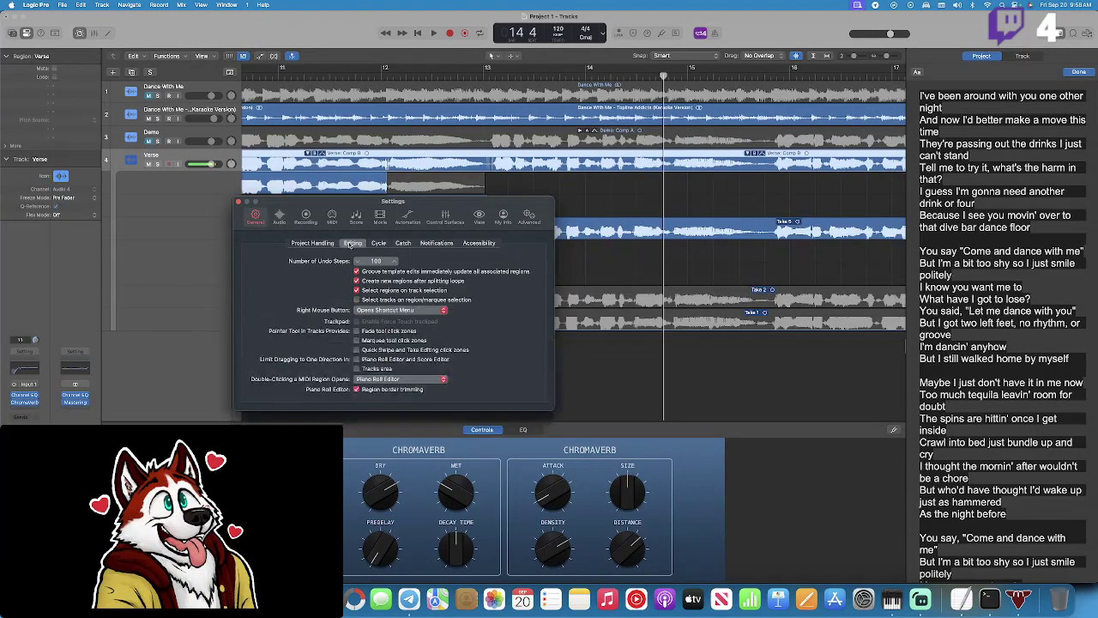
pyautogui.click(286, 217)
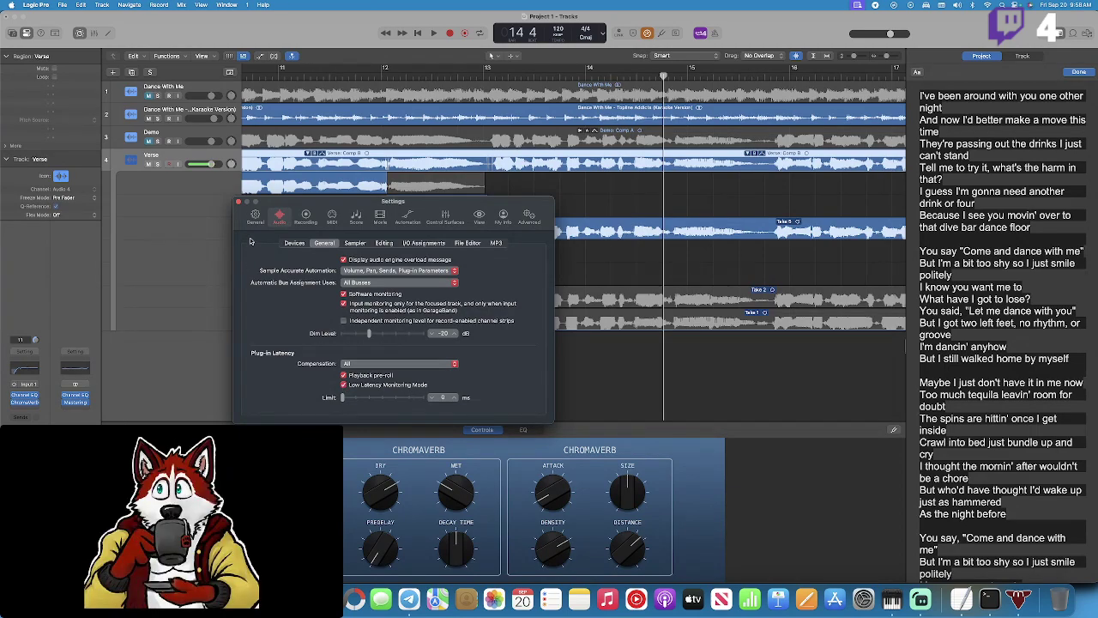
pyautogui.click(238, 202)
# Record a new Verse take from bar 13 beat 1 to bar 15 beat 3 and play it back from the start.
pyautogui.click(488, 75)
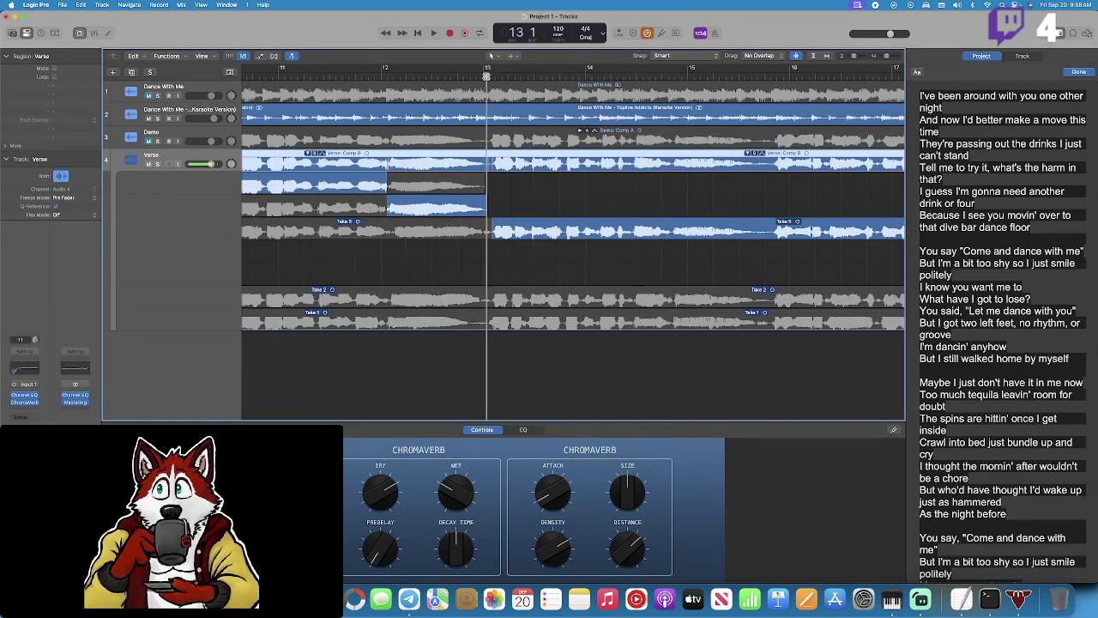
pyautogui.click(487, 75)
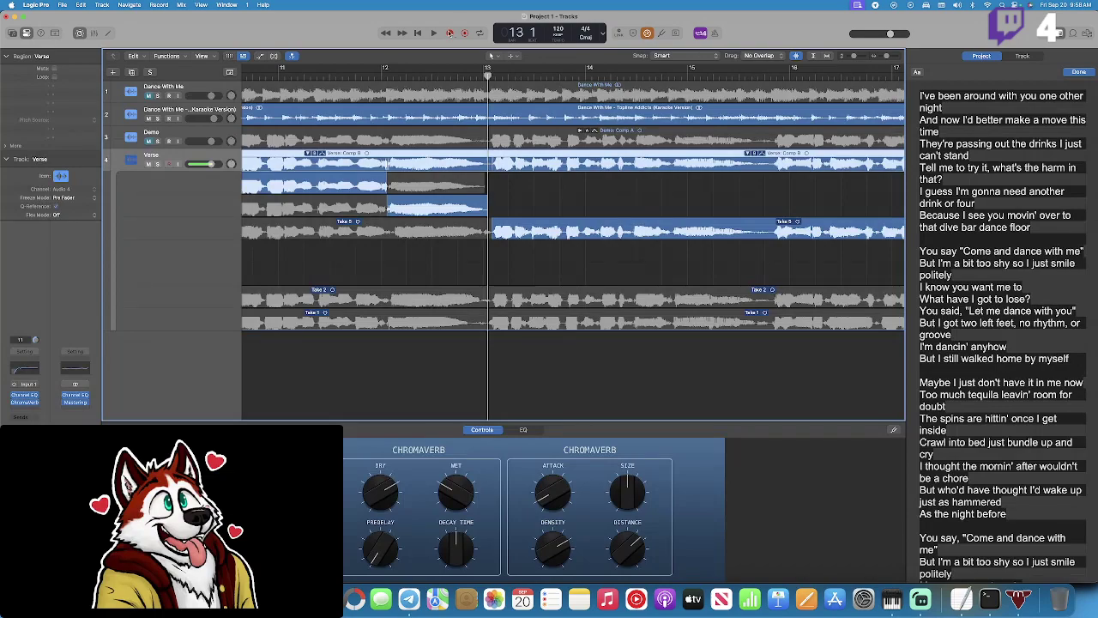
pyautogui.click(450, 32)
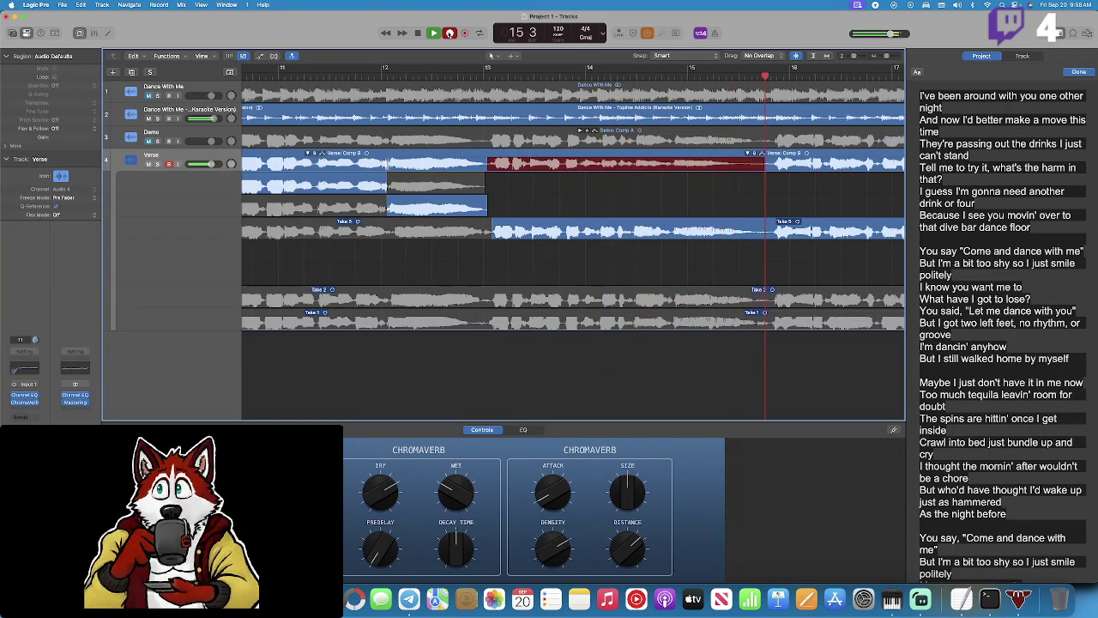
pyautogui.click(449, 32)
pyautogui.click(483, 76)
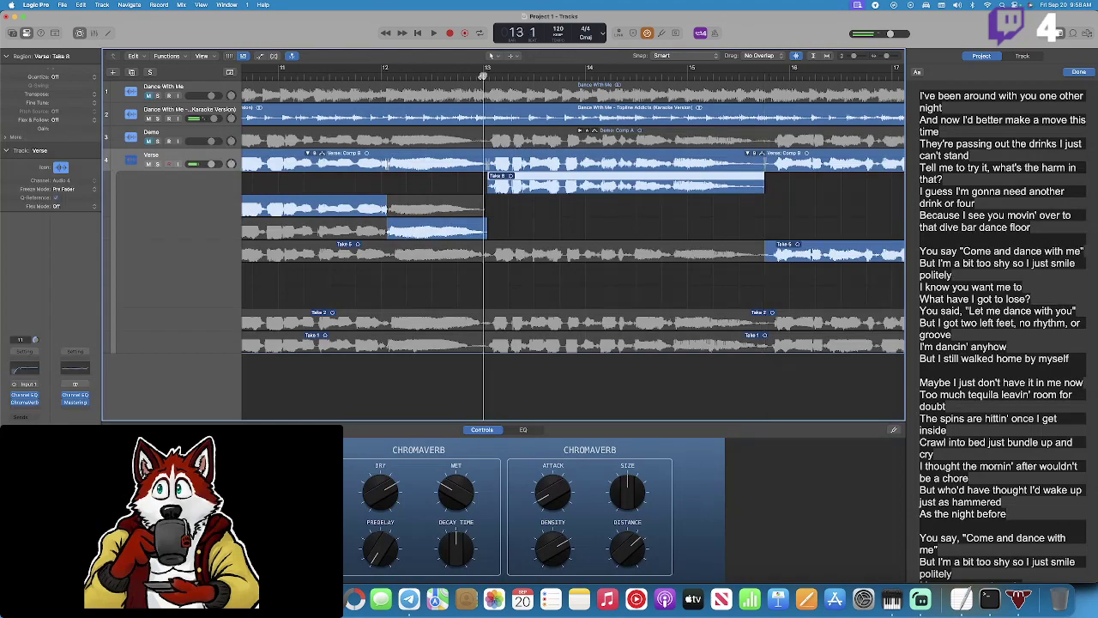
pyautogui.press('space')
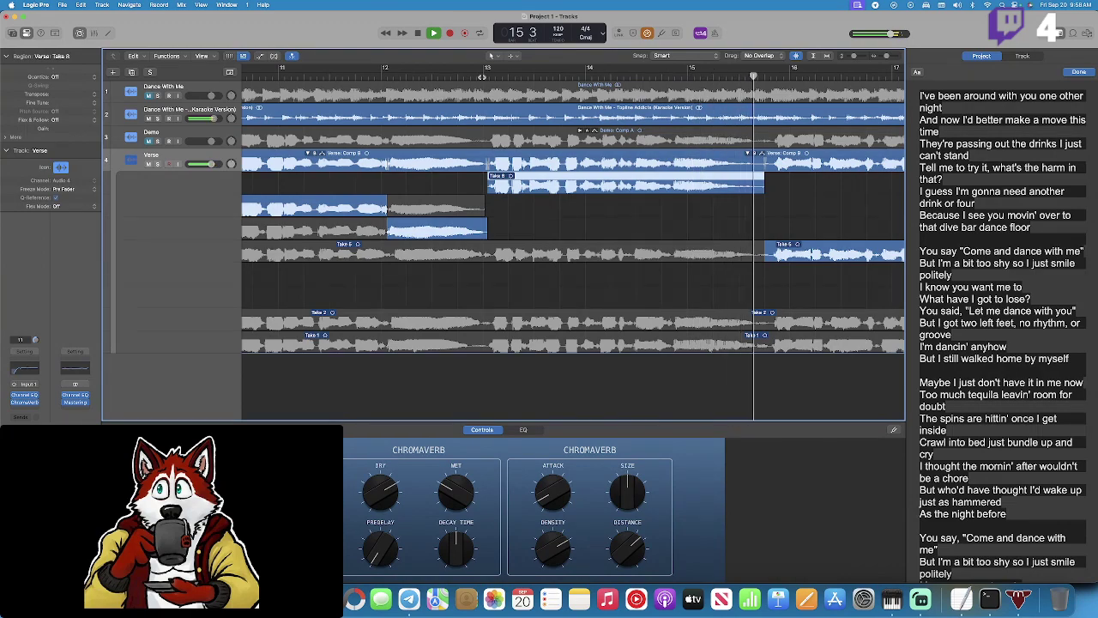
# Comp Take 2 into the end of the line, from about bar 14 beat 4 to bar 15 beat 4, and audition it.
pyautogui.moveTo(673, 322); pyautogui.dragTo(772, 329)
pyautogui.press('space')
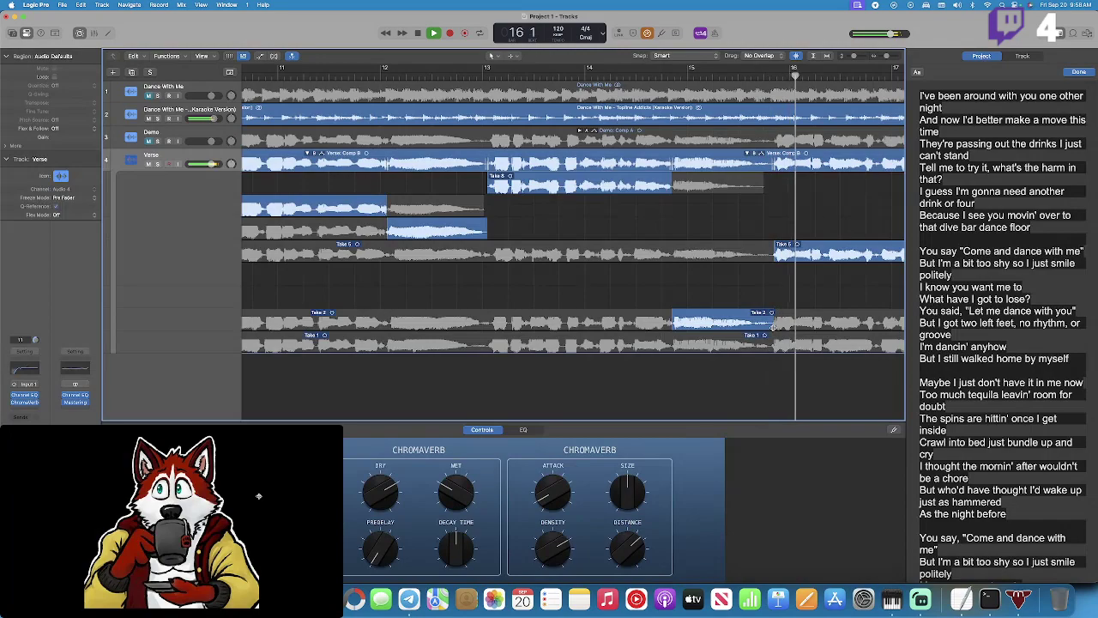
pyautogui.click(662, 75)
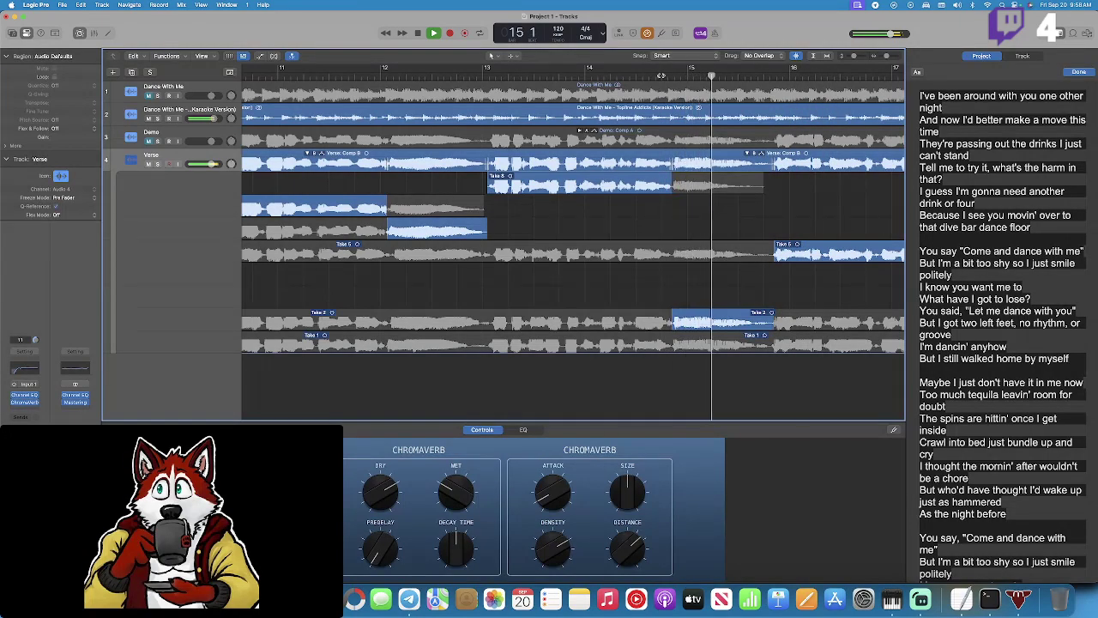
pyautogui.press('space')
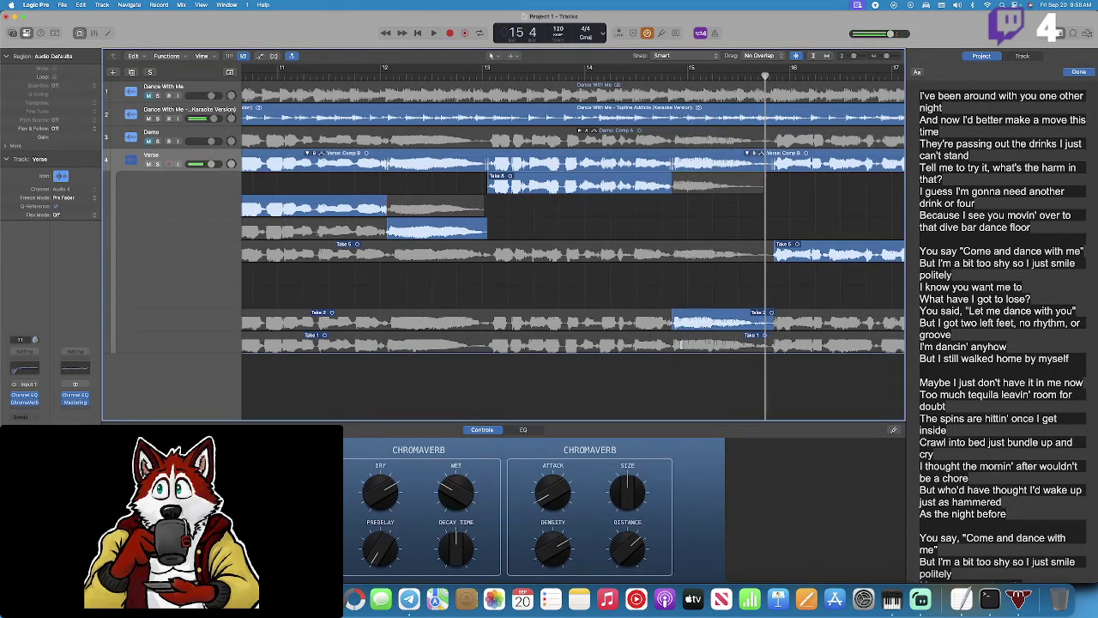
# Swap the end of the line to Take 1 from about bar 14 beat 4 to bar 15 beat 4, and play back the transition.
pyautogui.moveTo(672, 350); pyautogui.dragTo(772, 348)
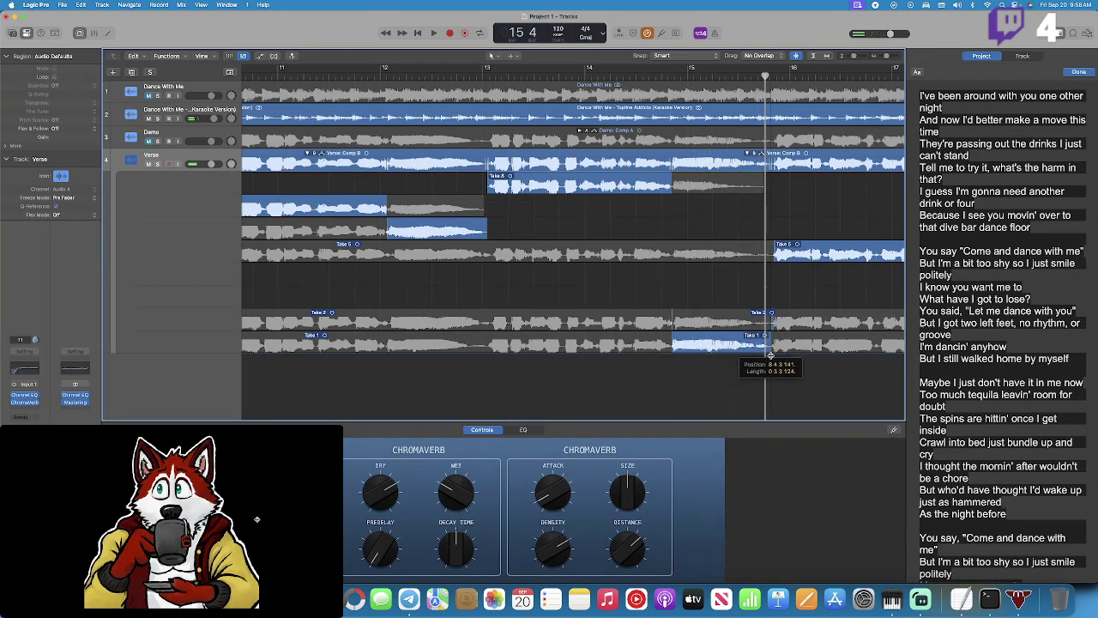
pyautogui.click(625, 82)
pyautogui.click(627, 77)
pyautogui.press('space')
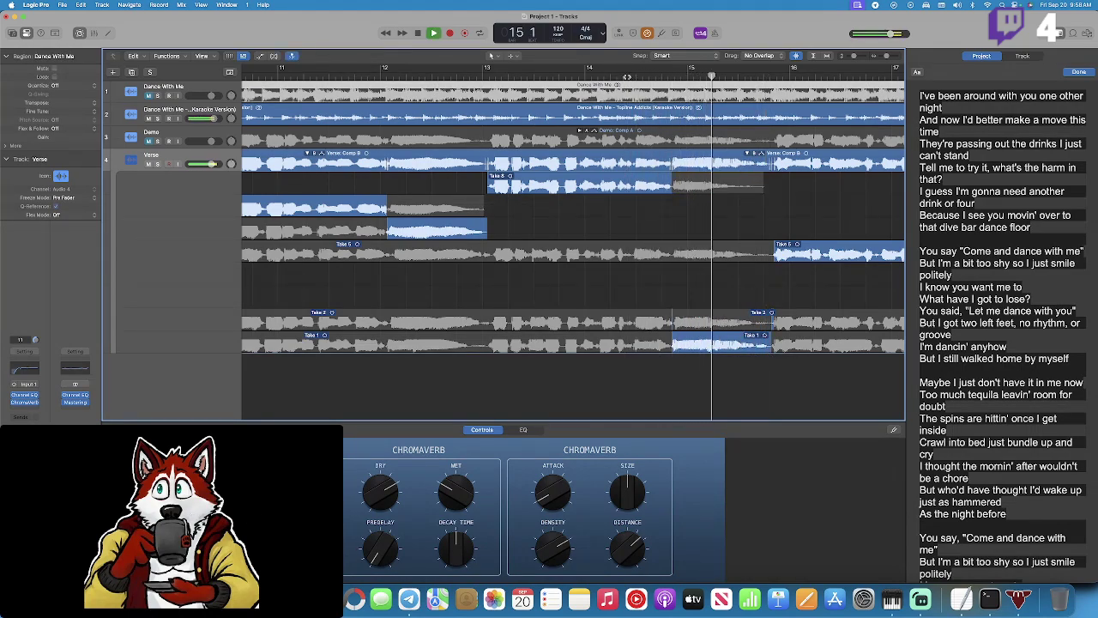
pyautogui.press('space')
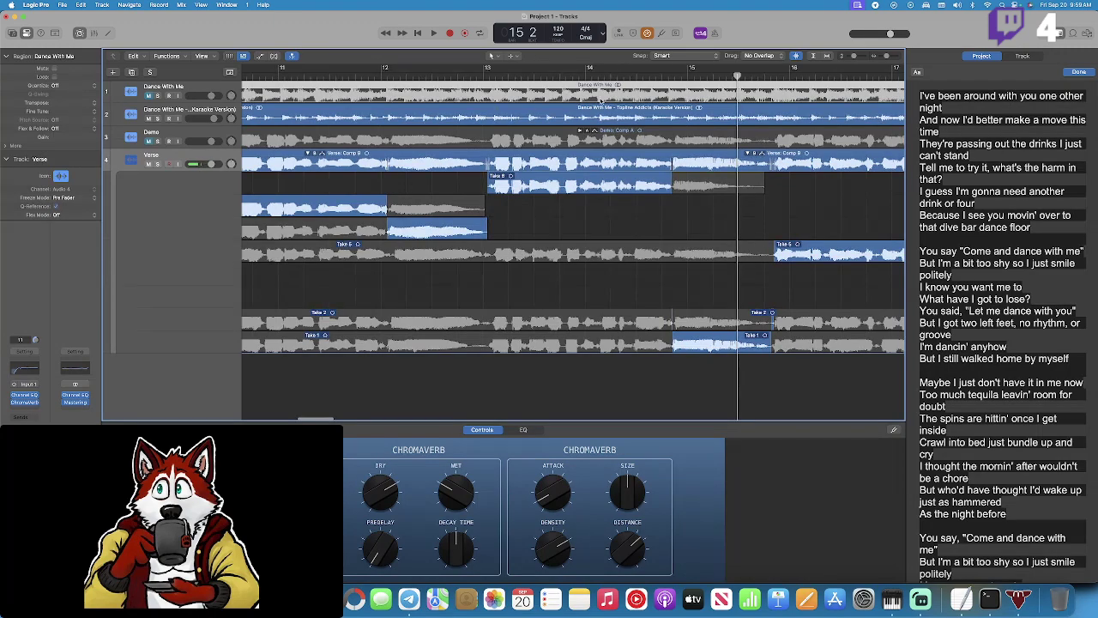
pyautogui.click(650, 76)
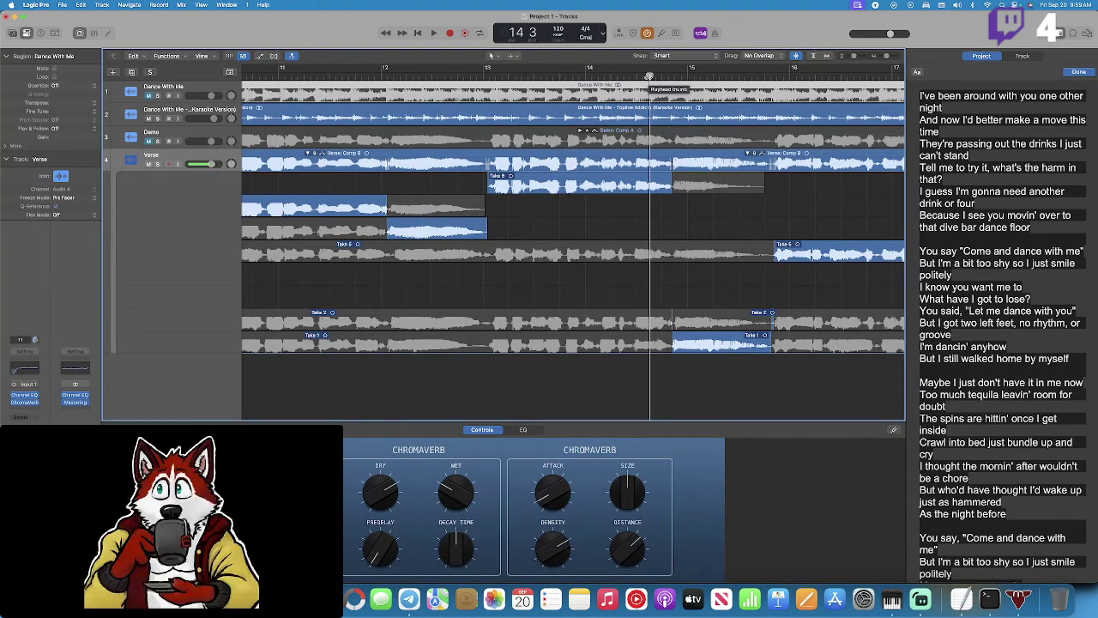
pyautogui.press('space')
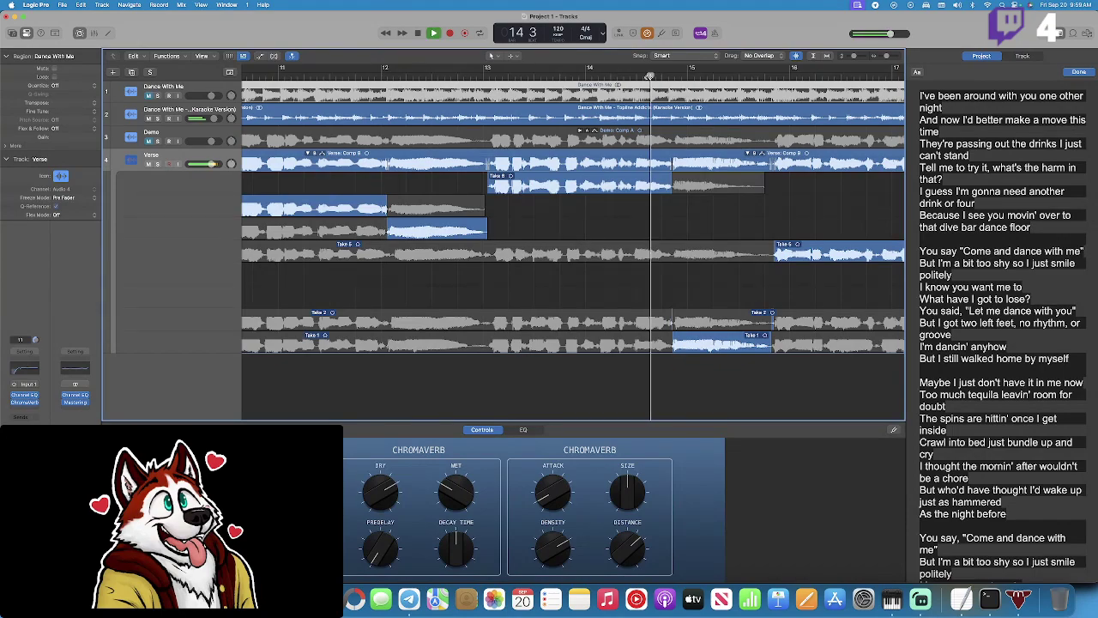
pyautogui.press('space')
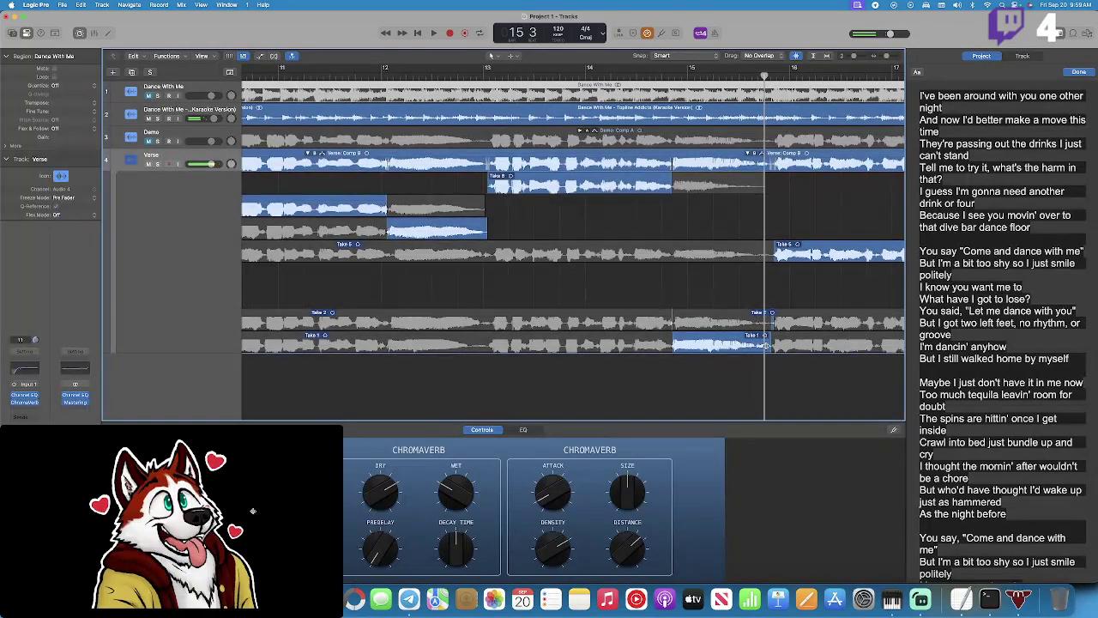
# Trim the end of the comped Take 1 section back to about bar 15 beat 3 and play back from bar 14 beat 3.
pyautogui.moveTo(771, 341); pyautogui.dragTo(755, 342)
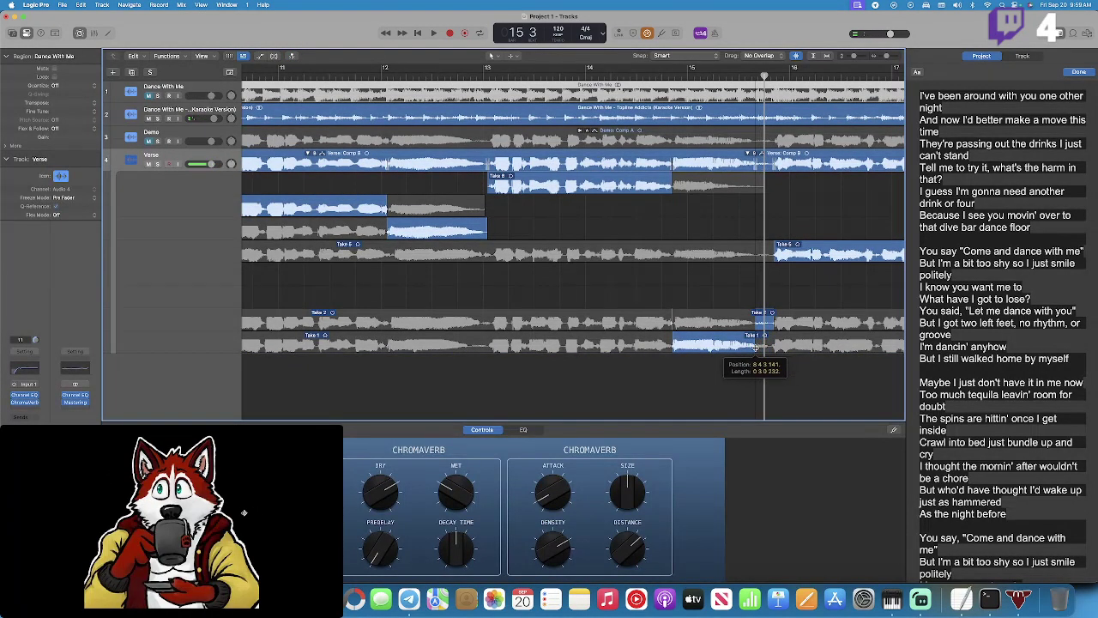
pyautogui.click(650, 75)
pyautogui.press('space')
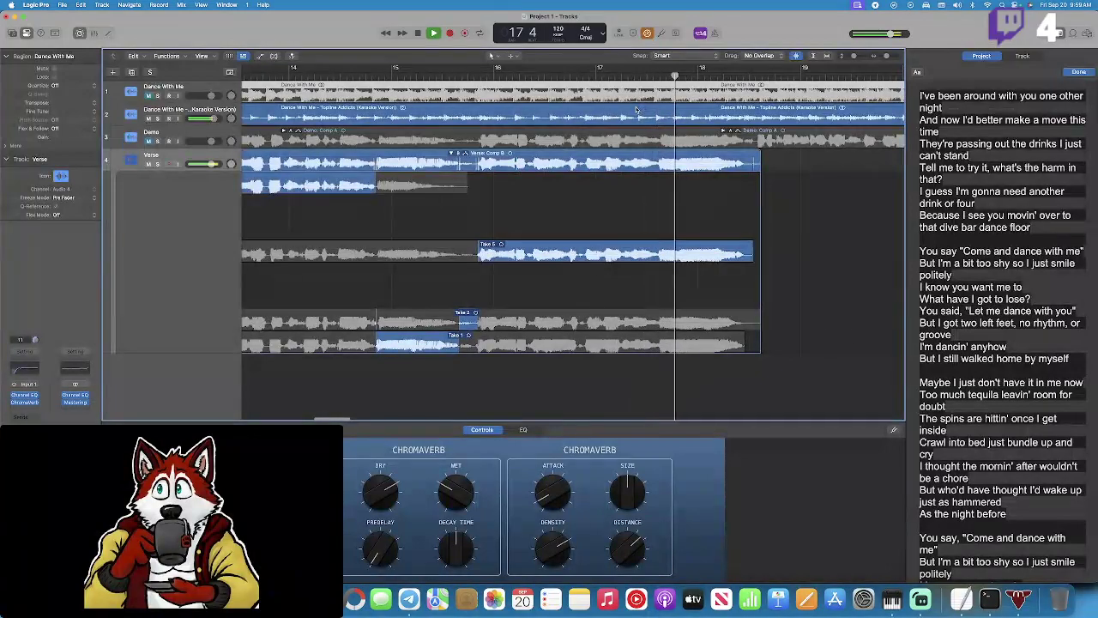
pyautogui.press('space')
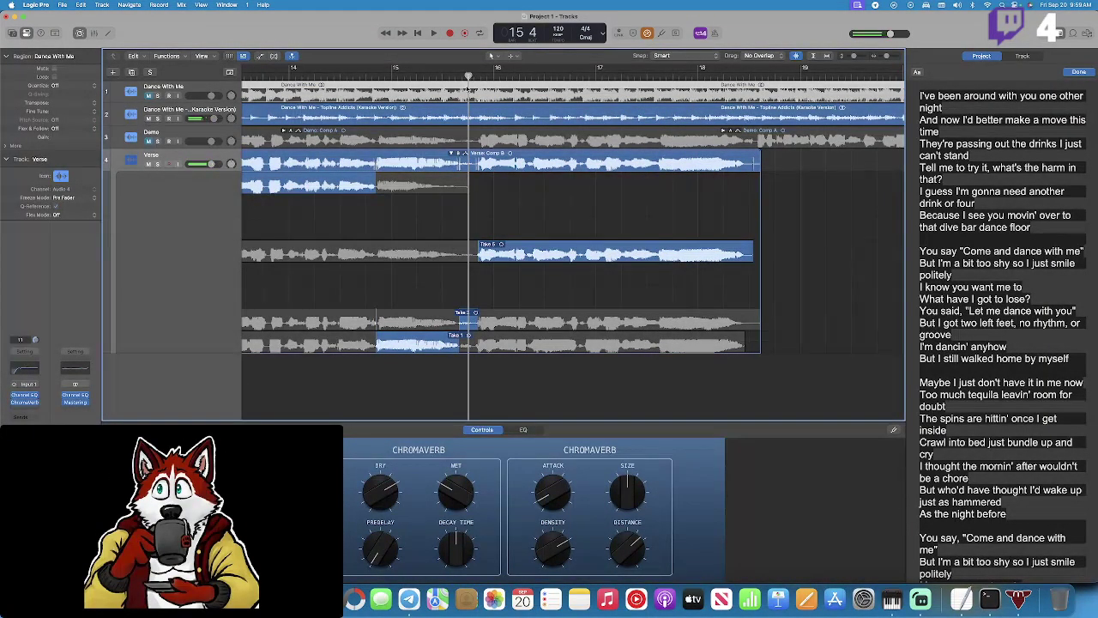
# Record a new Verse take from bar 15 beat 4 to bar 18 beat 3 and play it back.
pyautogui.moveTo(468, 77); pyautogui.dragTo(474, 77)
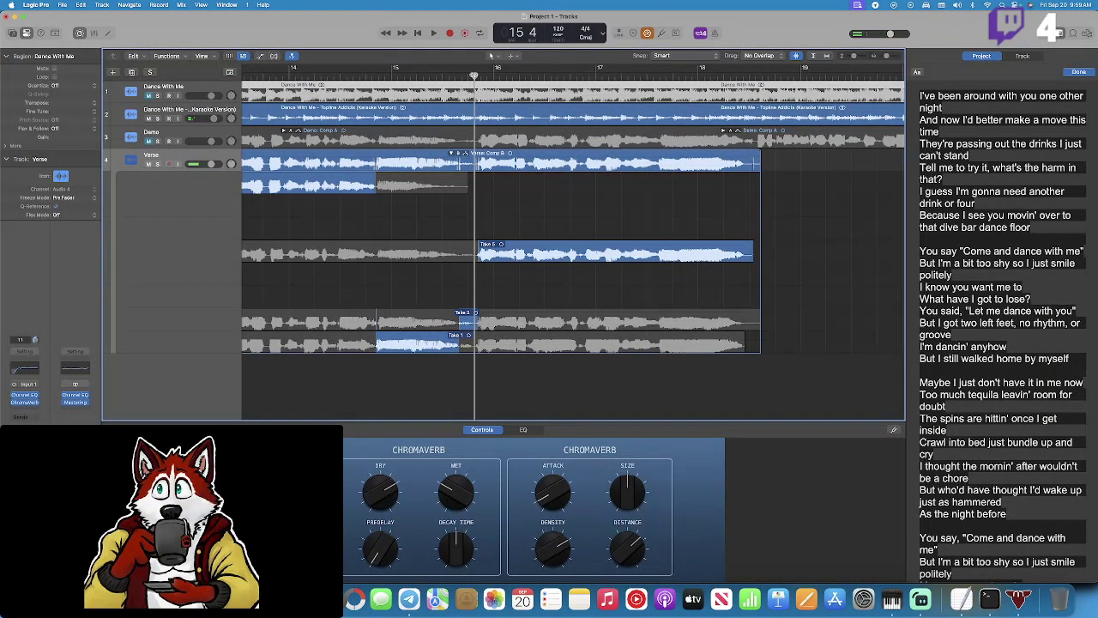
pyautogui.click(450, 34)
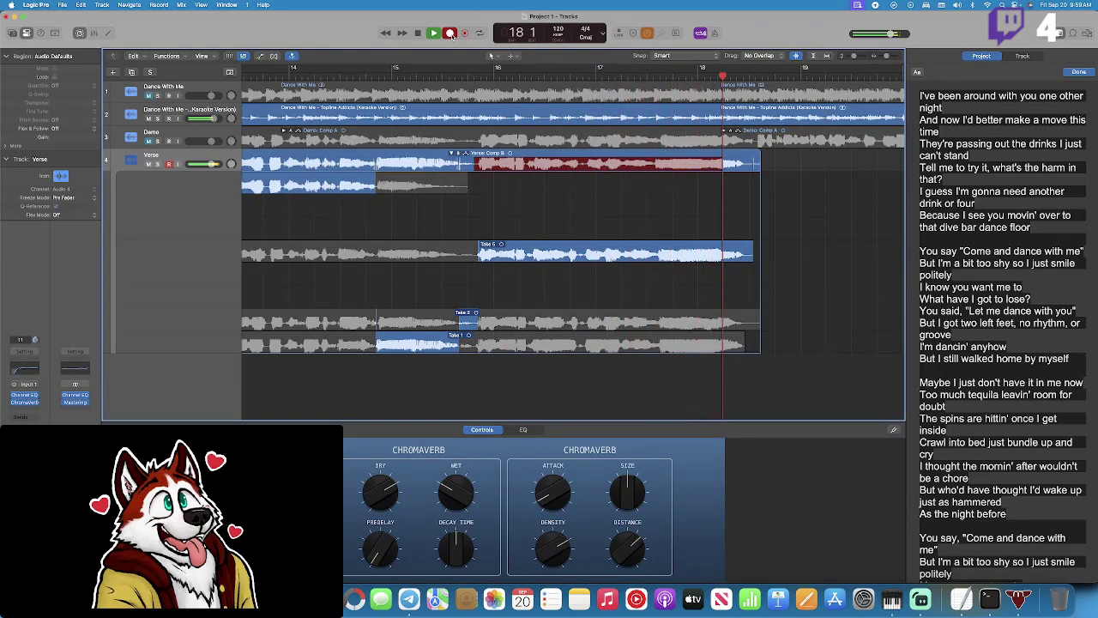
pyautogui.click(451, 35)
pyautogui.click(569, 77)
pyautogui.press('space')
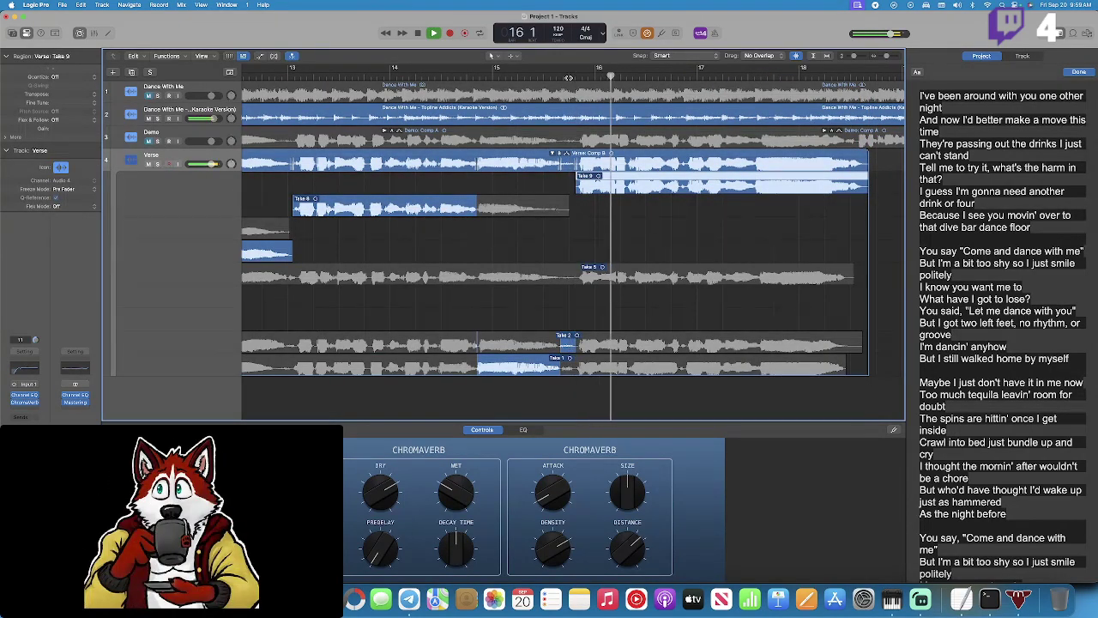
pyautogui.hscroll(2, 578, 130)
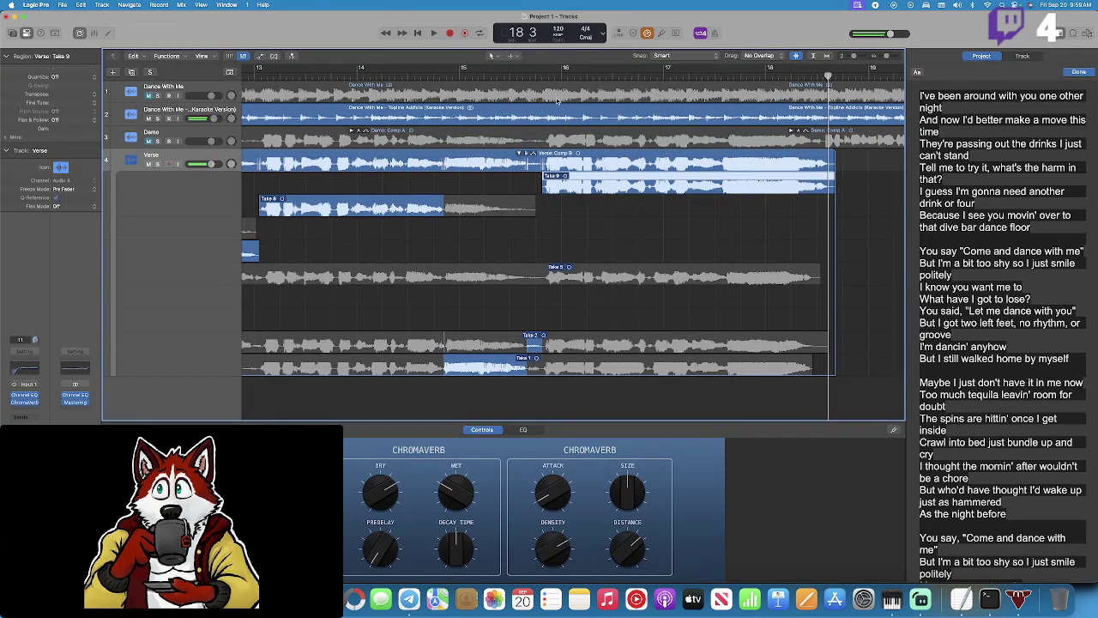
# Collapse the Verse take folder and create a new track with duplicate settings from the Verse track.
pyautogui.hscroll(-3, 693, 192)
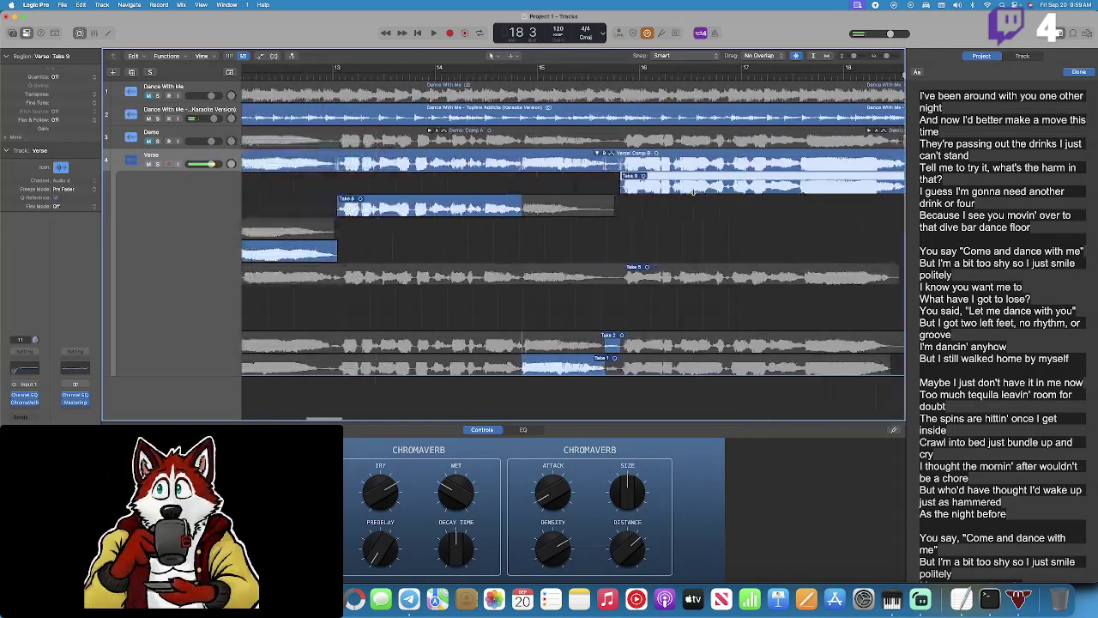
pyautogui.click(605, 154)
pyautogui.hscroll(3, 417, 170)
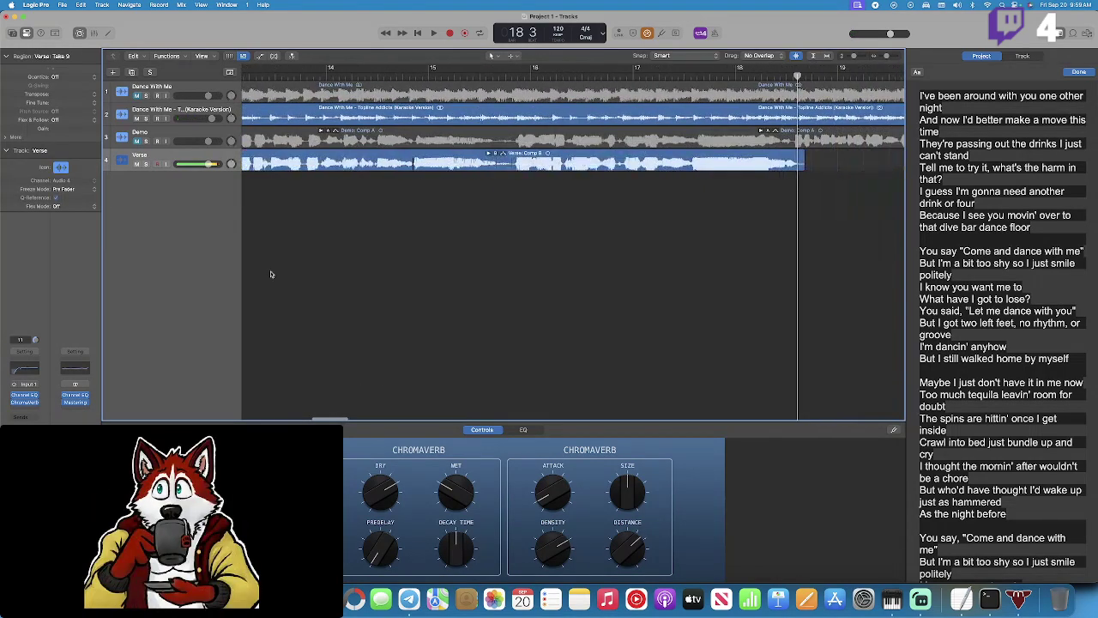
pyautogui.rightClick(203, 157)
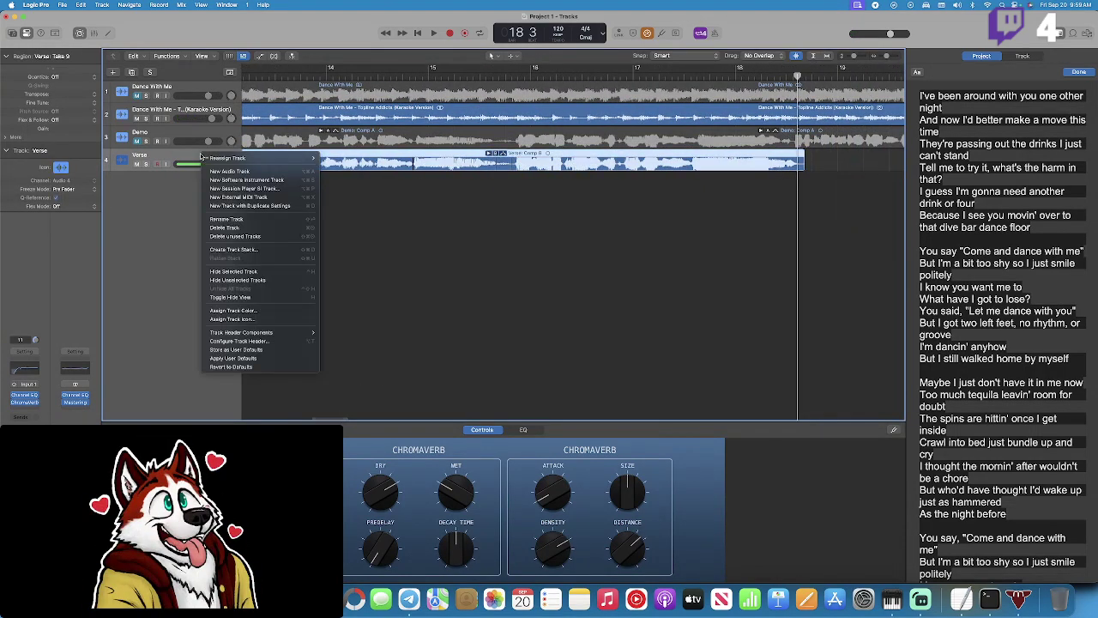
pyautogui.click(265, 206)
# Play back the end of the Verse comp from about bar 17 beat 3, and set the playhead to bar 18.
pyautogui.hscroll(5, 291, 213)
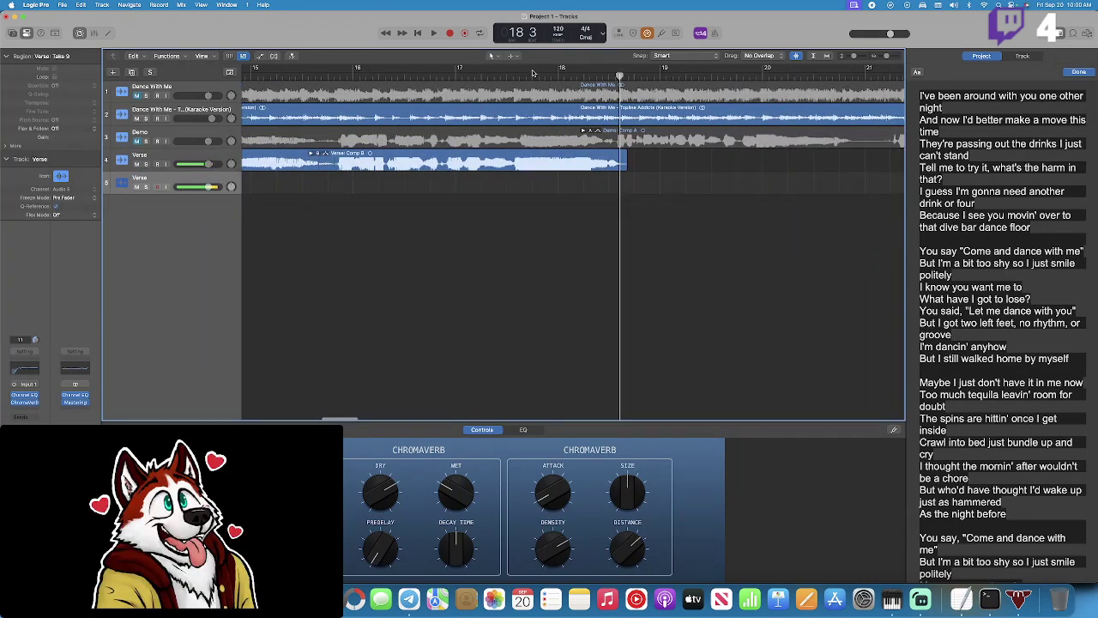
pyautogui.click(531, 76)
pyautogui.press('space')
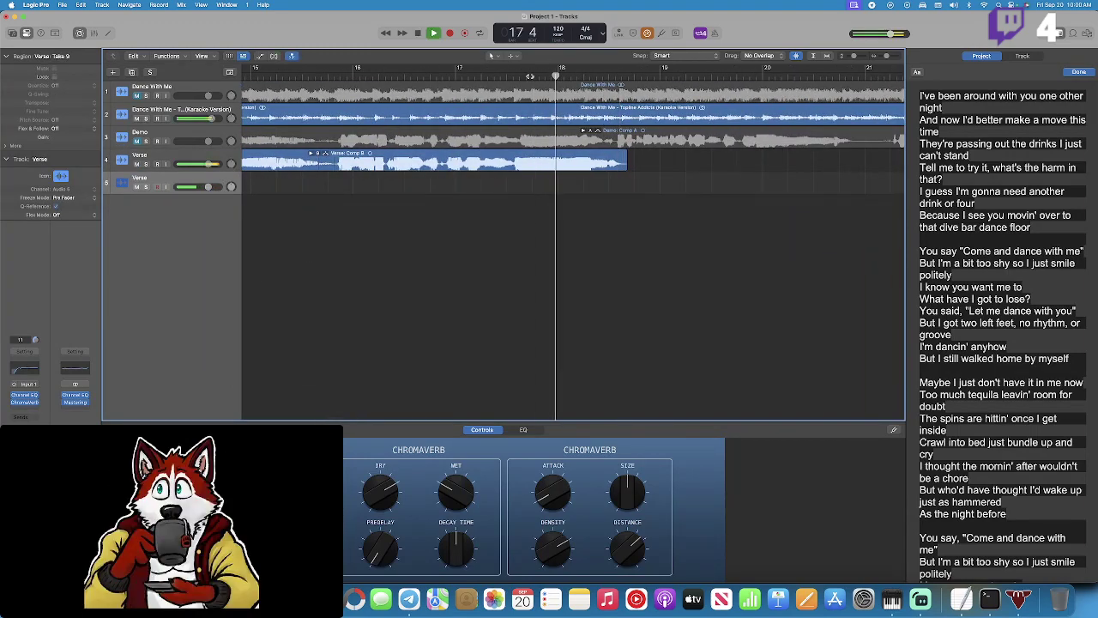
pyautogui.press('space')
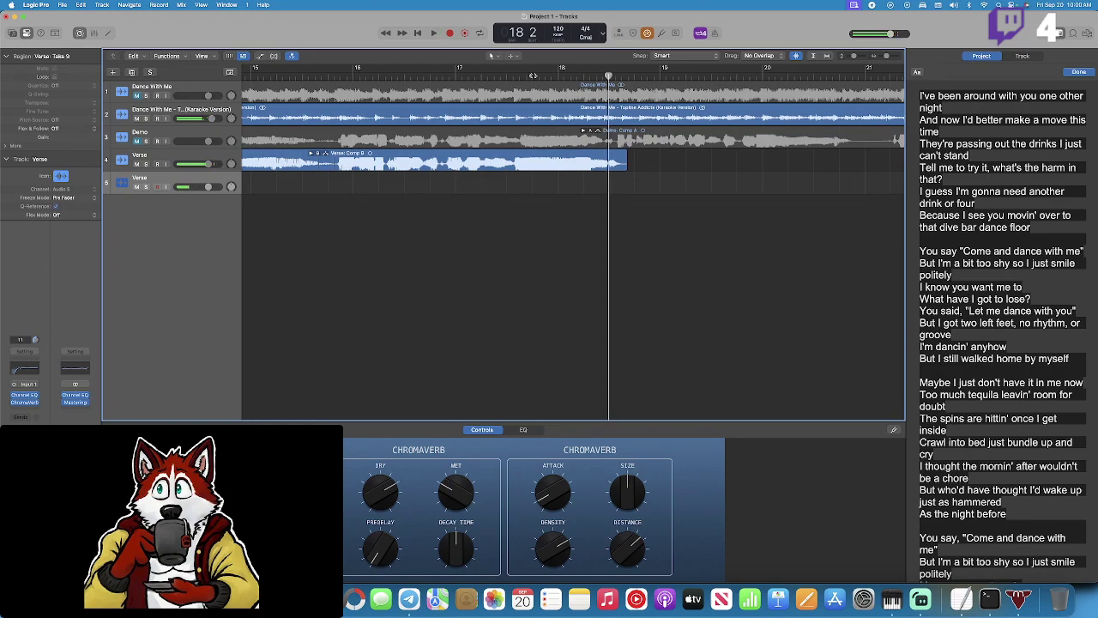
pyautogui.click(559, 75)
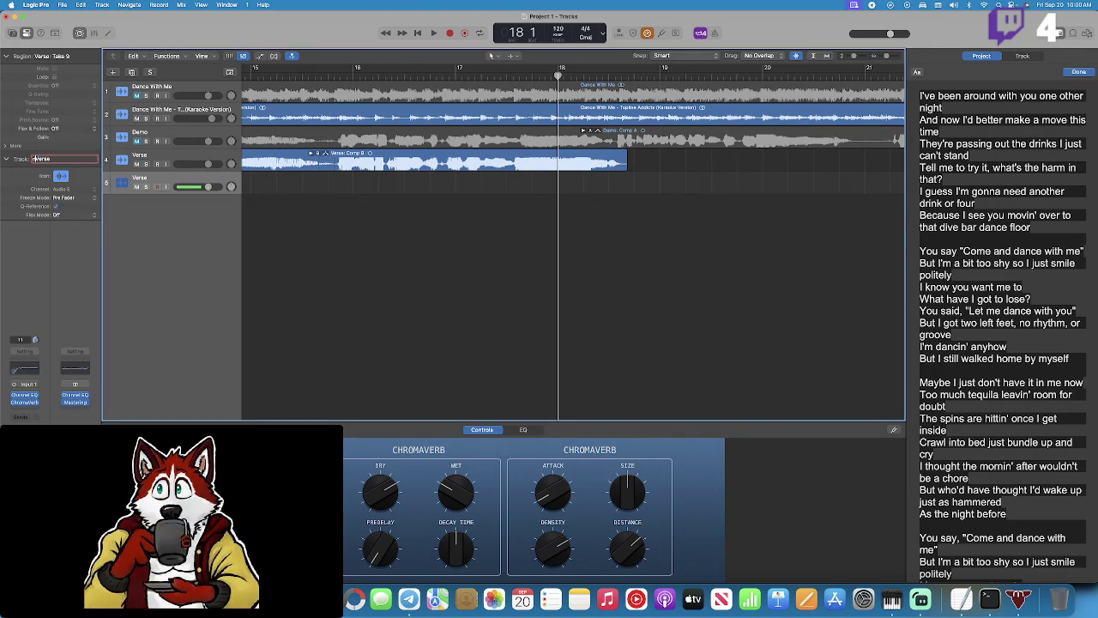
# Rename the new duplicate track Bridge.
pyautogui.write('dge')
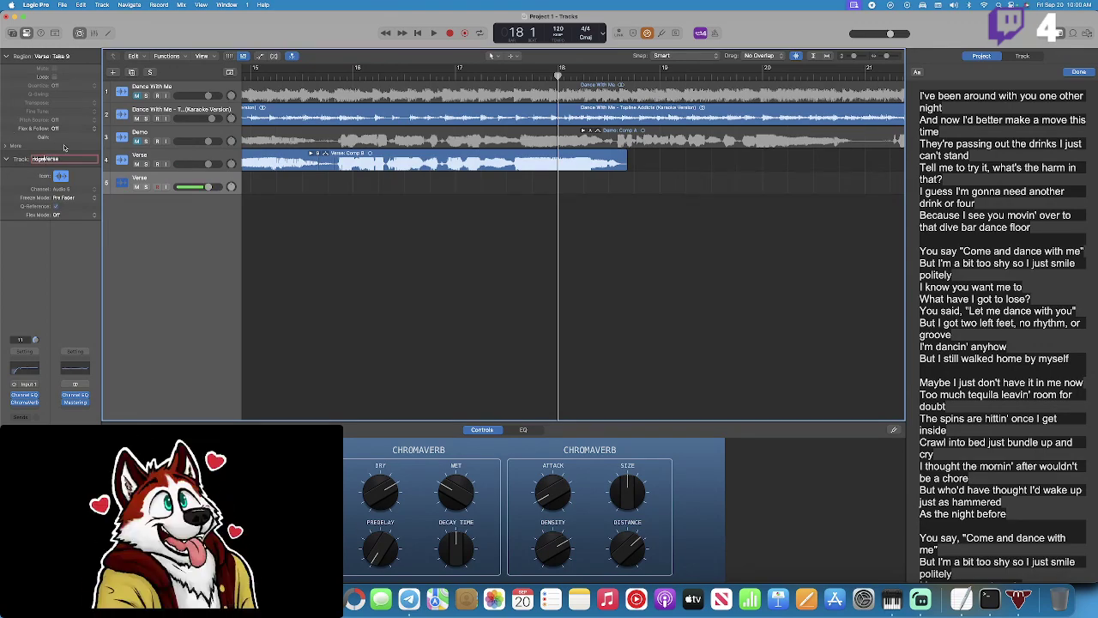
pyautogui.press('super+a')
pyautogui.write('Bridge')
pyautogui.press('Return')
# Record a first Bridge vocal from bar 18 to bar 24 beat 2.
pyautogui.press('space')
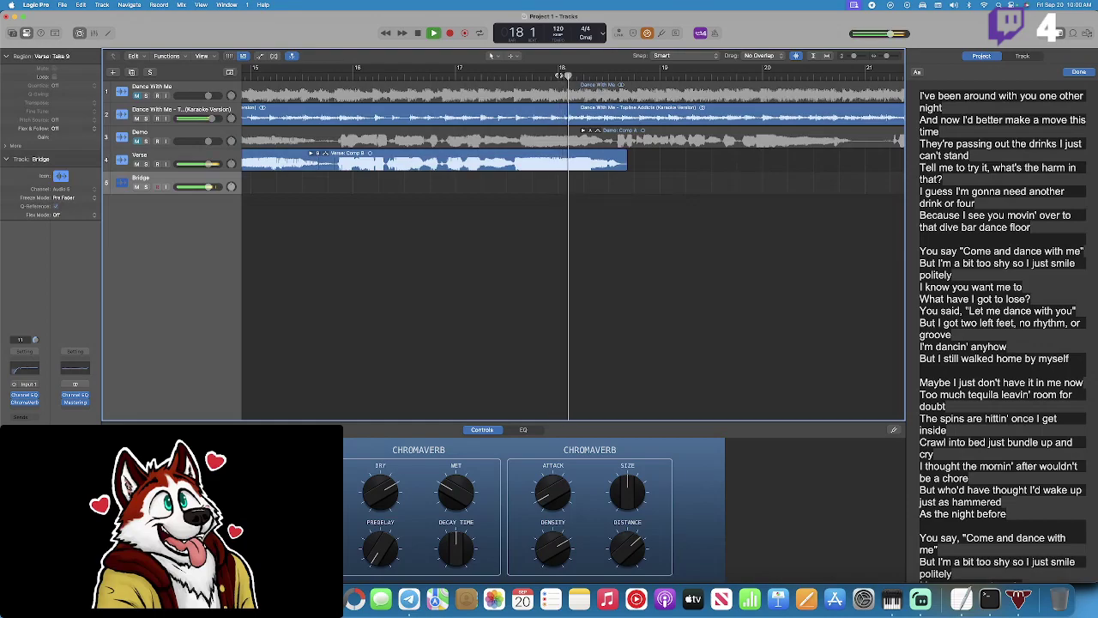
pyautogui.press('space')
pyautogui.click(558, 75)
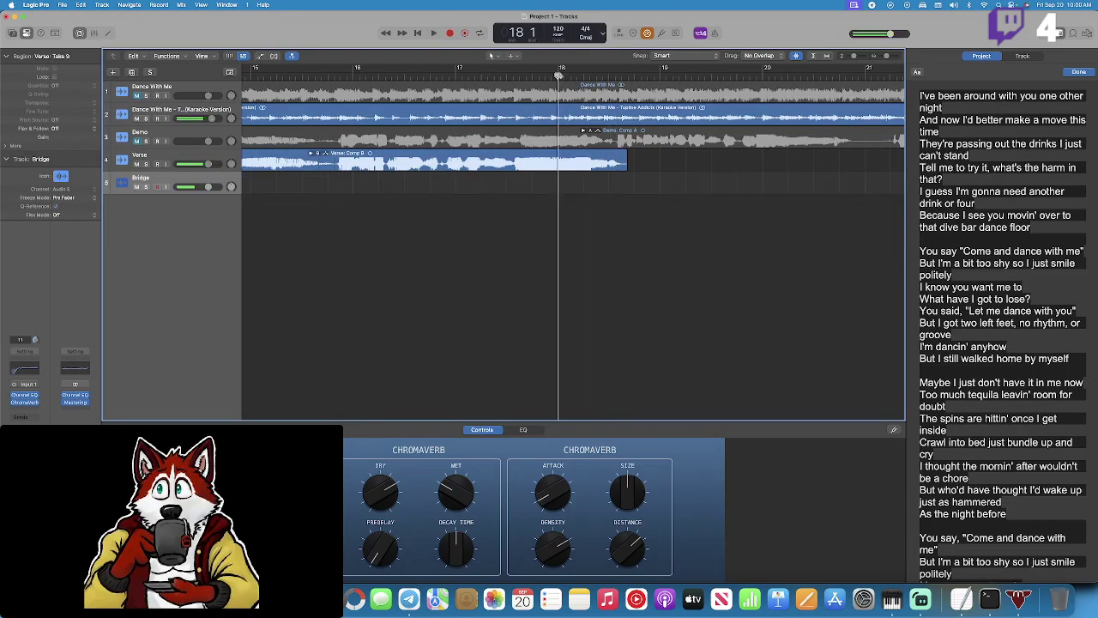
pyautogui.click(452, 33)
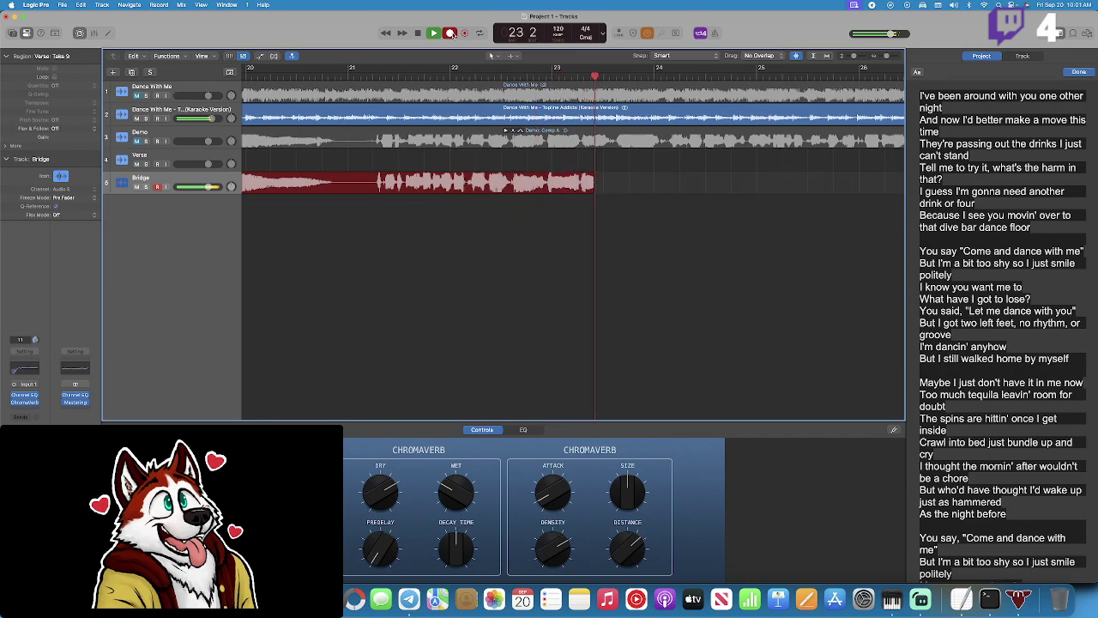
pyautogui.press('space')
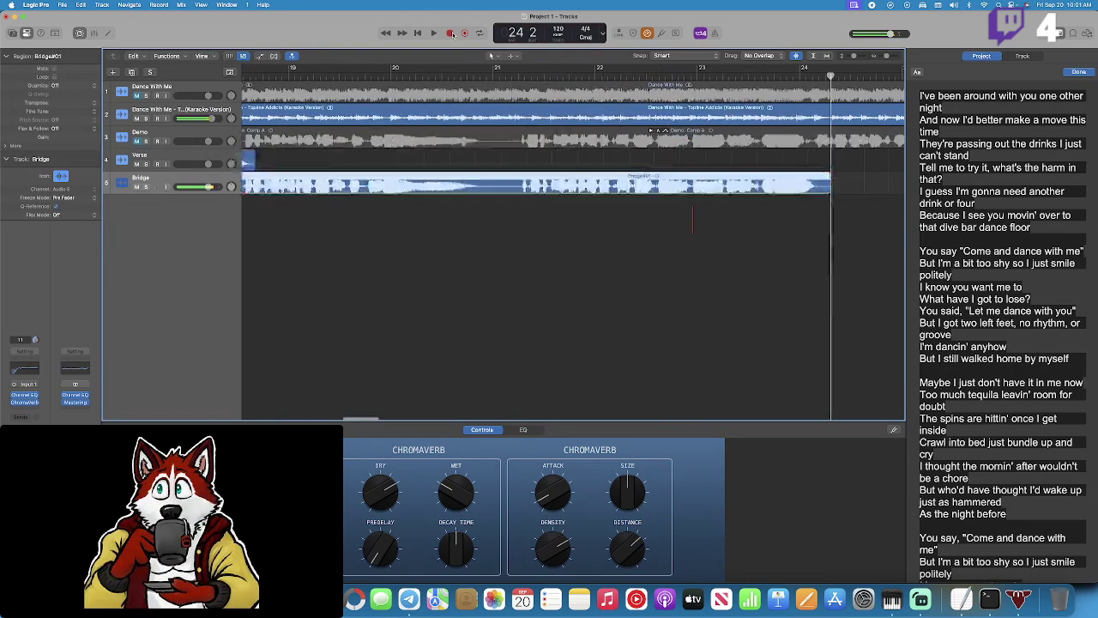
# Play back the Bridge recording from bar 18 beat 2 and undo it.
pyautogui.click(371, 75)
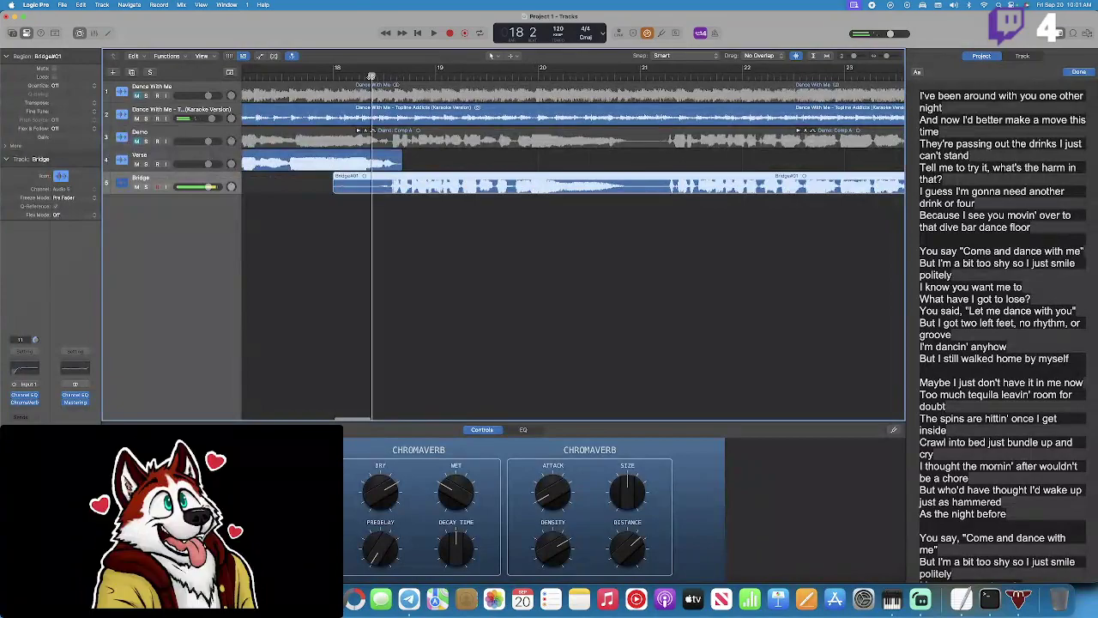
pyautogui.press('space')
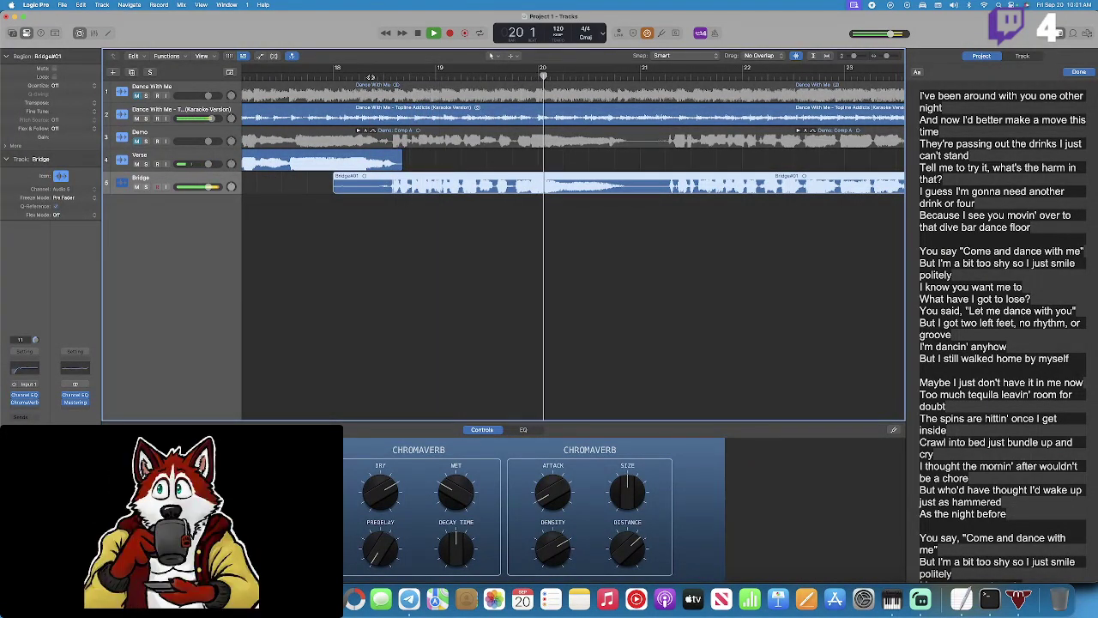
pyautogui.press('super+z')
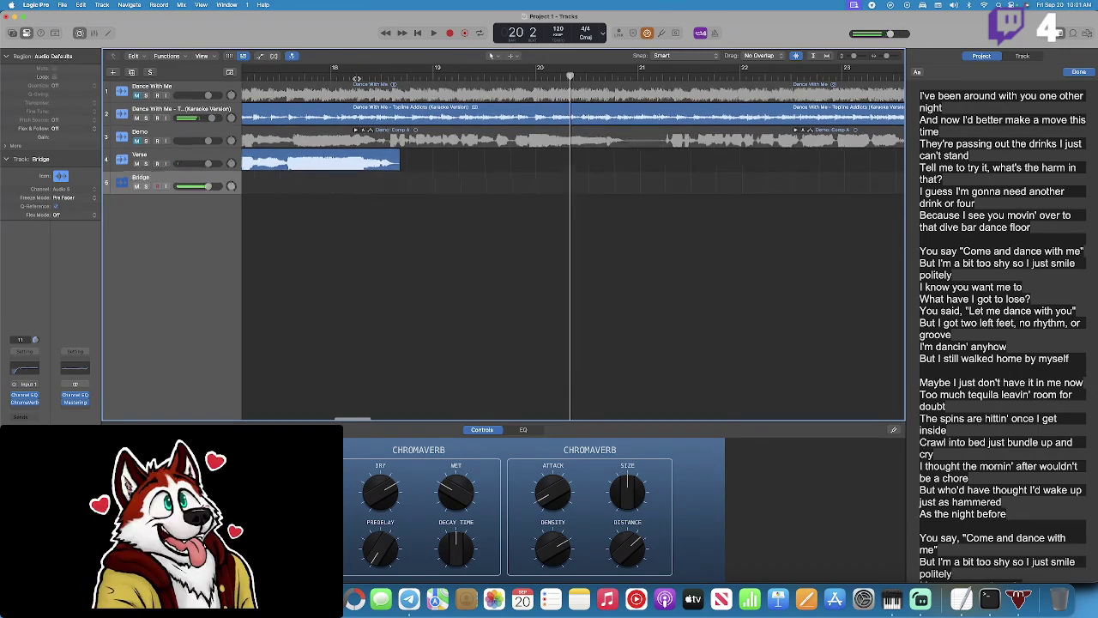
# Record a fresh Bridge vocal from bar 18 to bar 24 beat 2 and play back its first line.
pyautogui.click(324, 75)
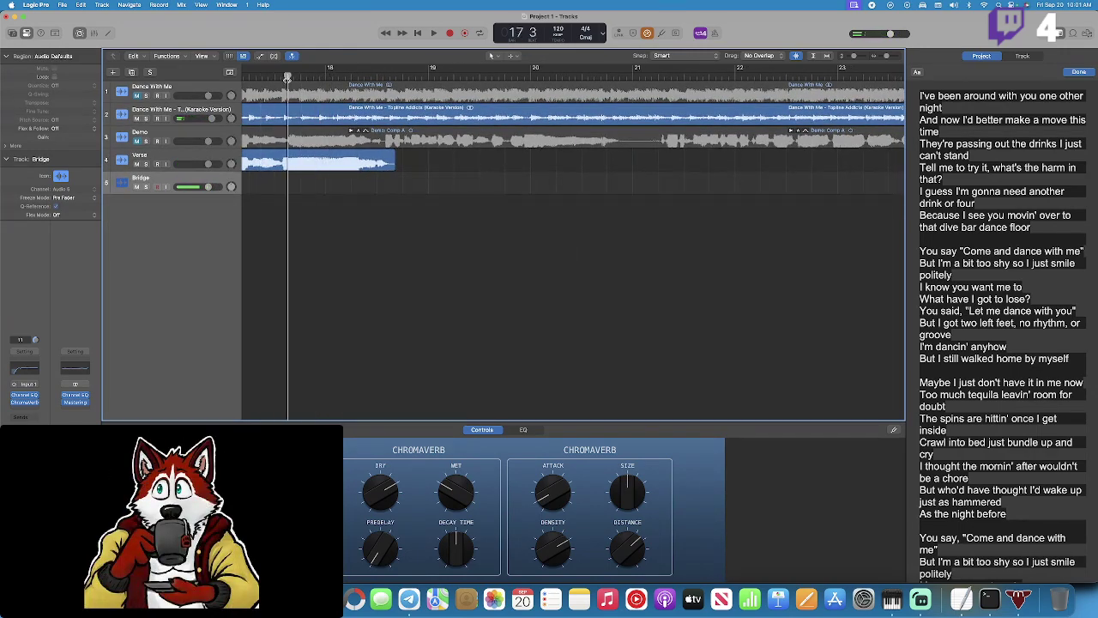
pyautogui.press('r')
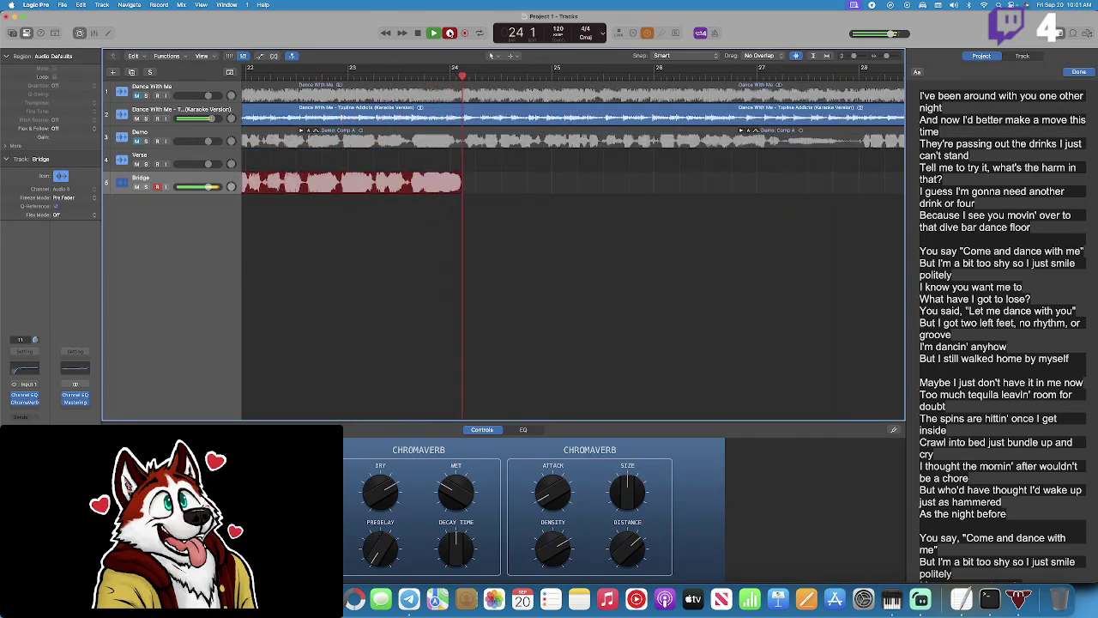
pyautogui.press('space')
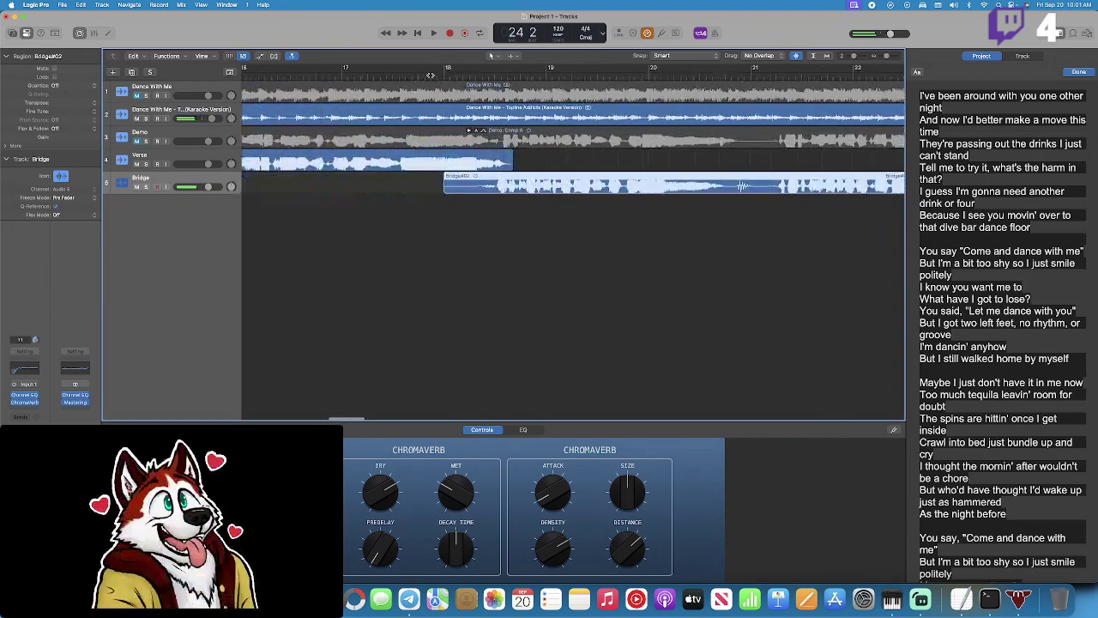
pyautogui.press('space')
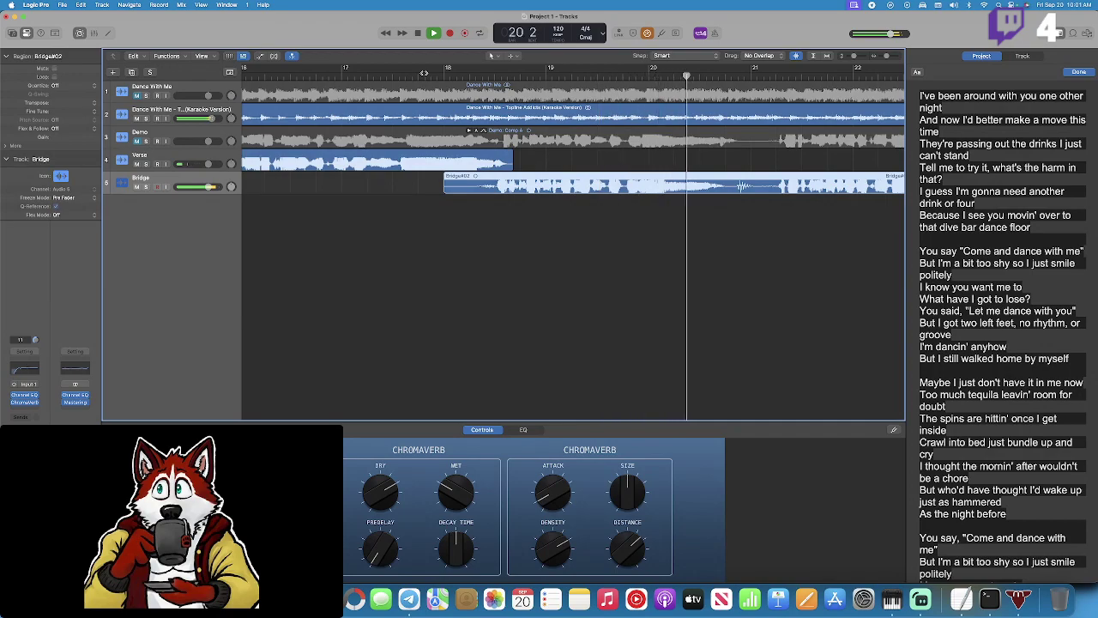
pyautogui.press('space')
# Try to record a replacement for the first Bridge line starting at bar 18.
pyautogui.moveTo(427, 77)
pyautogui.mouseDown()
pyautogui.moveTo(435, 77)
pyautogui.moveTo(422, 76)
pyautogui.mouseUp()
pyautogui.click(450, 34)
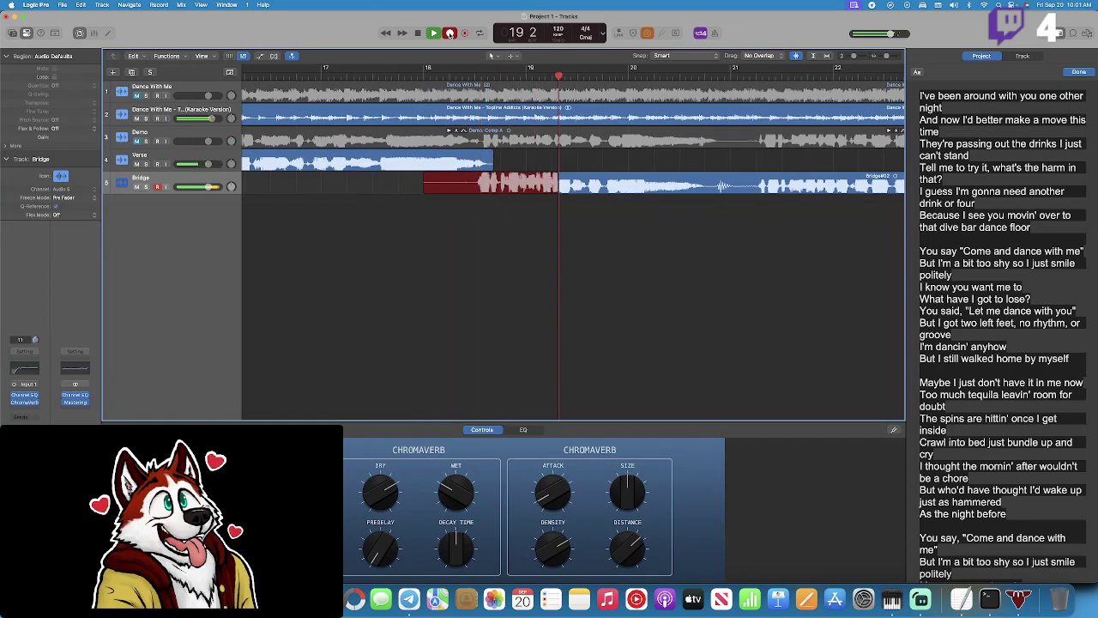
pyautogui.press('space')
# Record the first Bridge line again as a second take from bar 18 to bar 21.
pyautogui.click(370, 74)
pyautogui.click(450, 34)
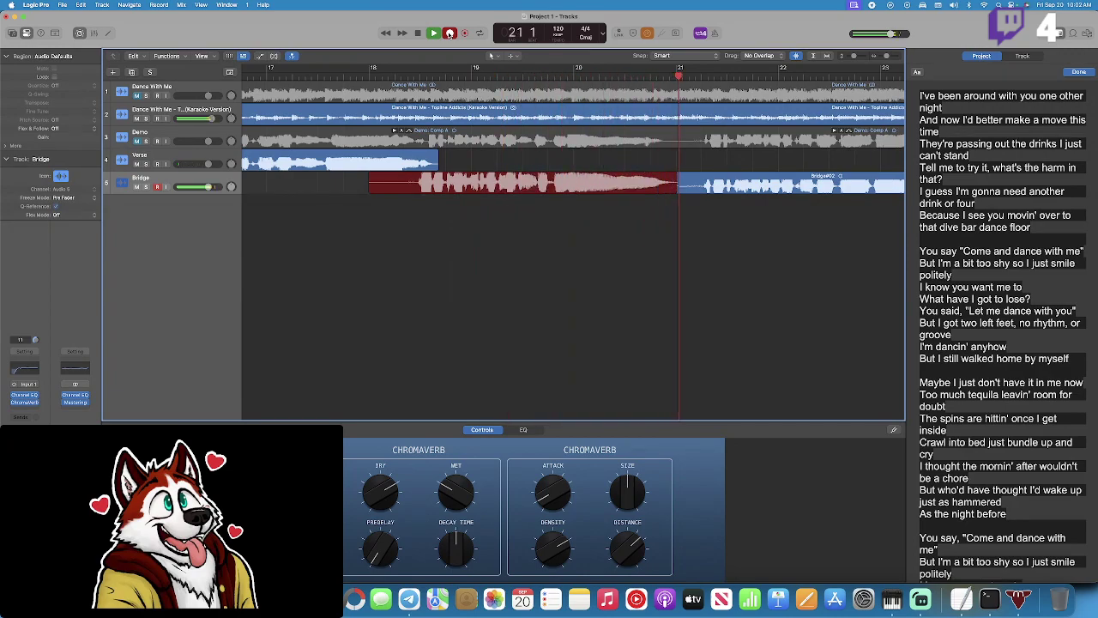
pyautogui.click(449, 33)
# Play back the second Bridge take from bar 18 and undo its recording.
pyautogui.press(',')
pyautogui.press(',')
pyautogui.press(',')
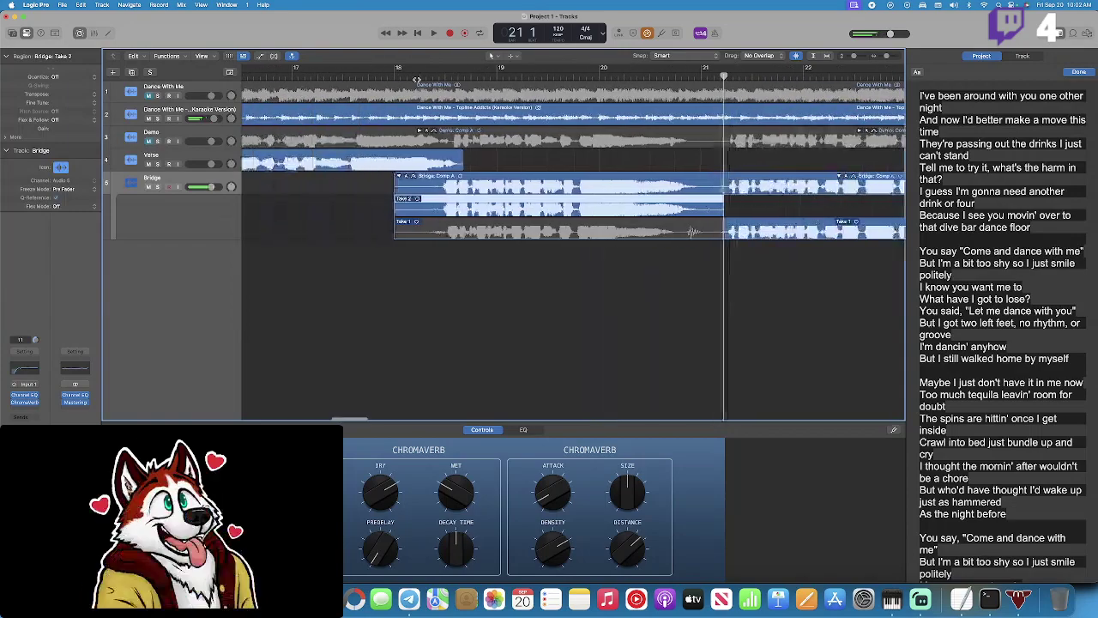
pyautogui.press('space')
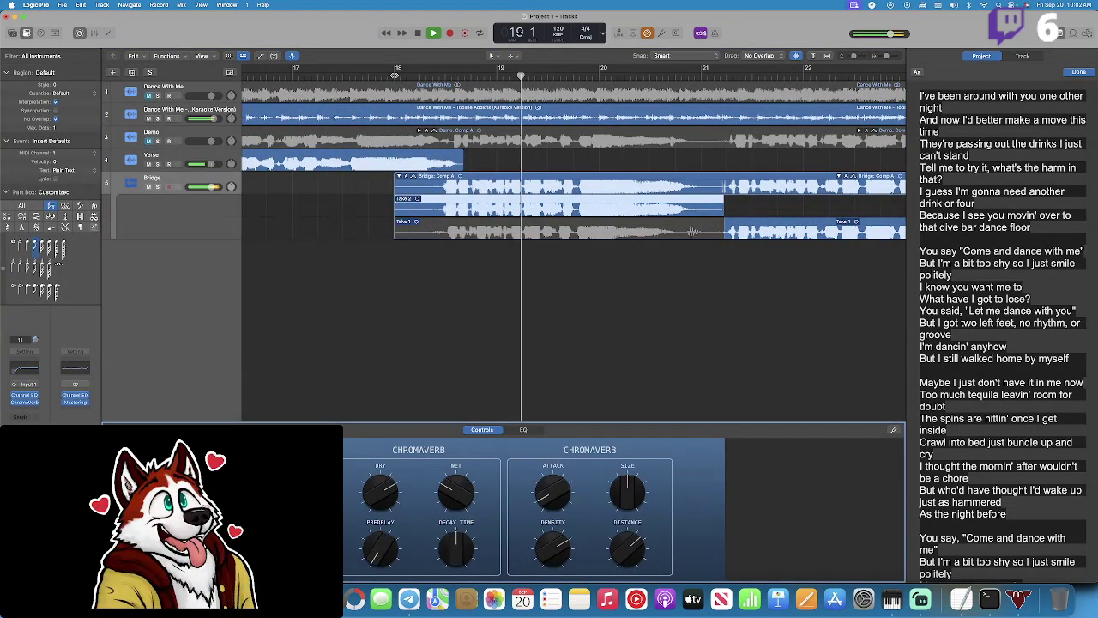
pyautogui.press('super+z')
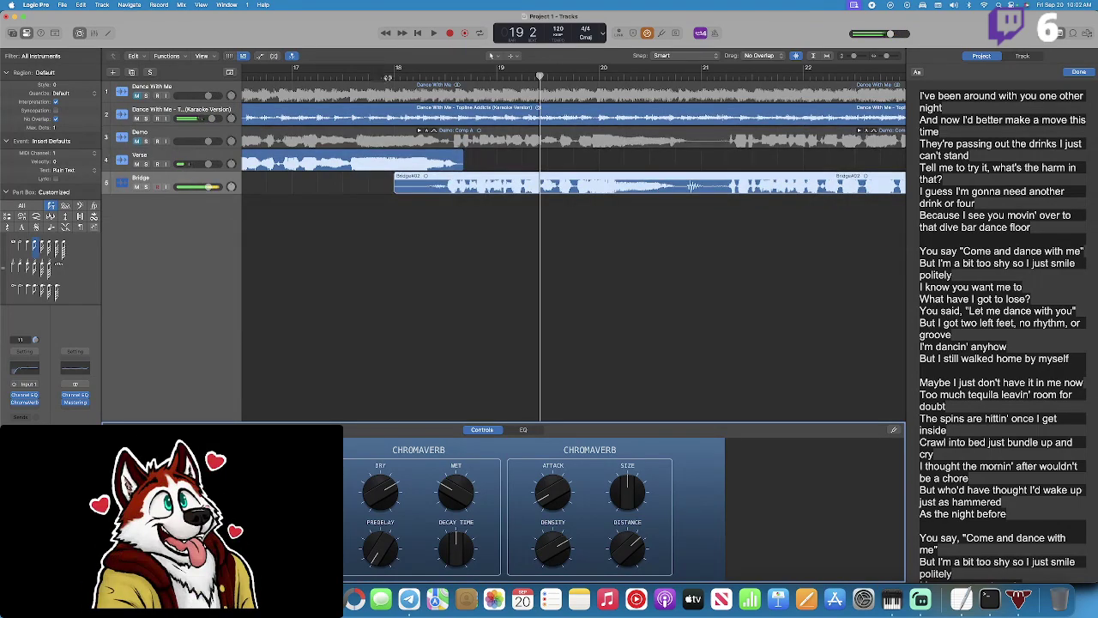
# Record Take 2 of the first Bridge line from bar 18 to bar 21 beat 1 and play it back.
pyautogui.press('space')
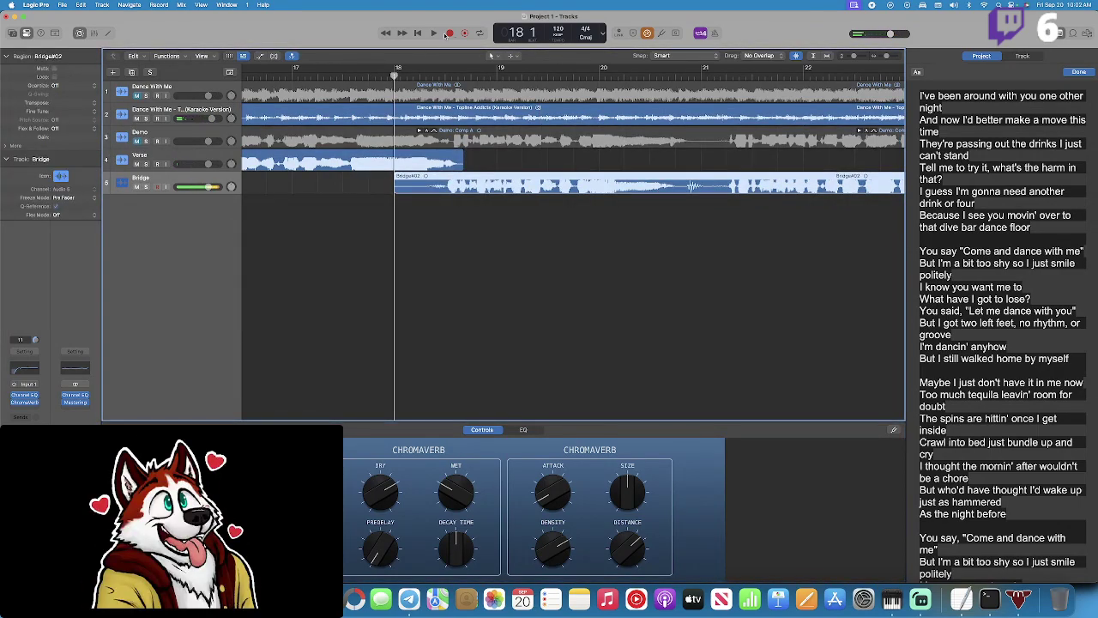
pyautogui.click(449, 34)
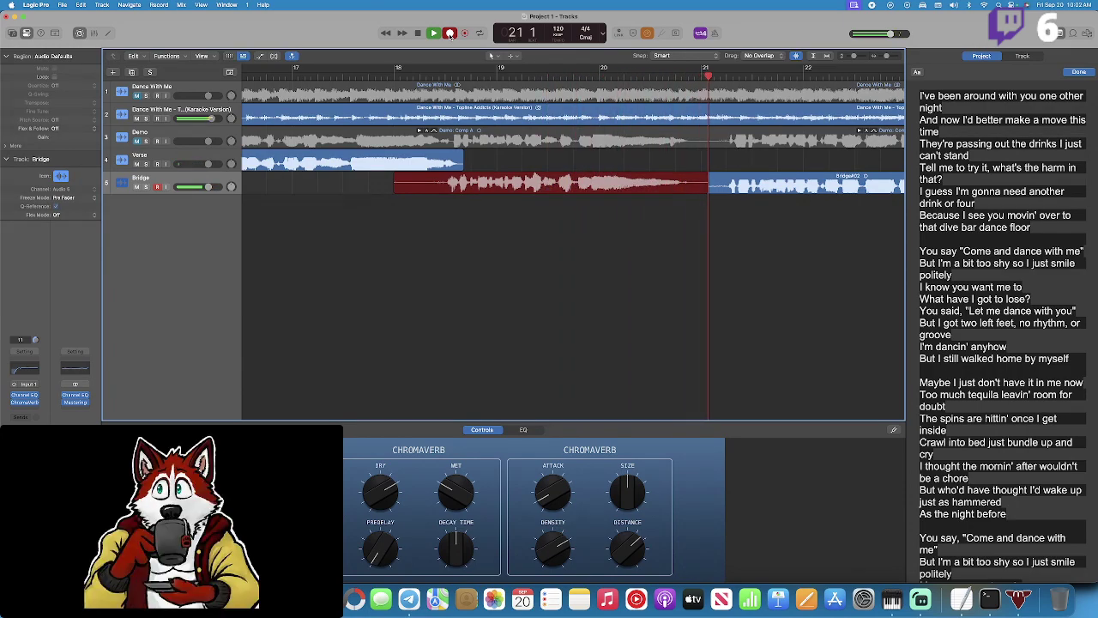
pyautogui.press('space')
pyautogui.hscroll(-3, 395, 86)
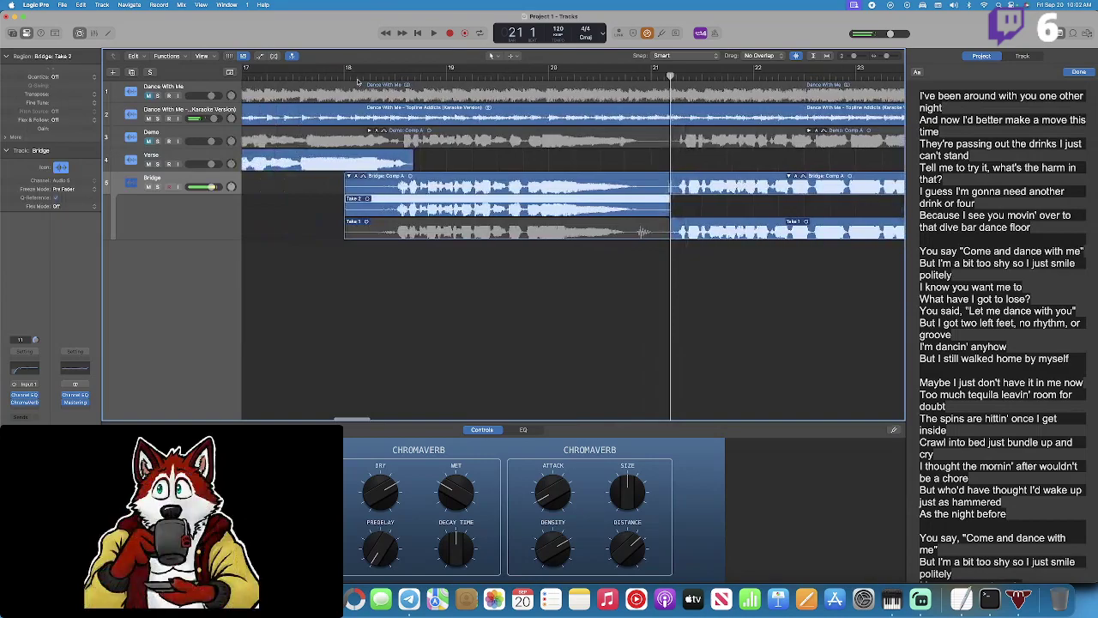
pyautogui.press('space')
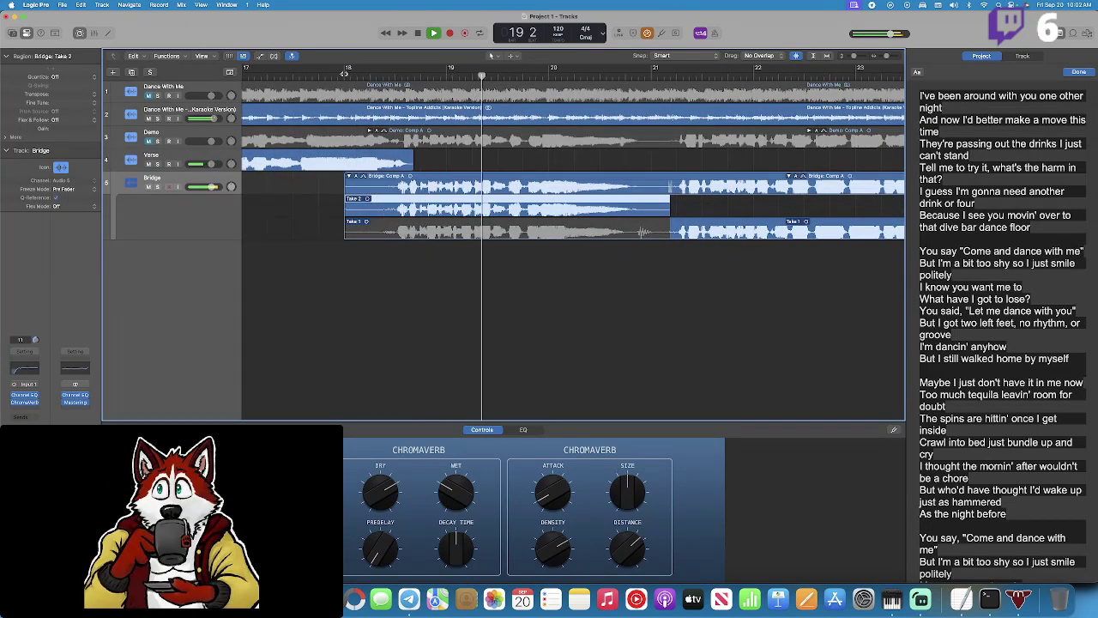
pyautogui.press('XF86AudioRaiseVolume')
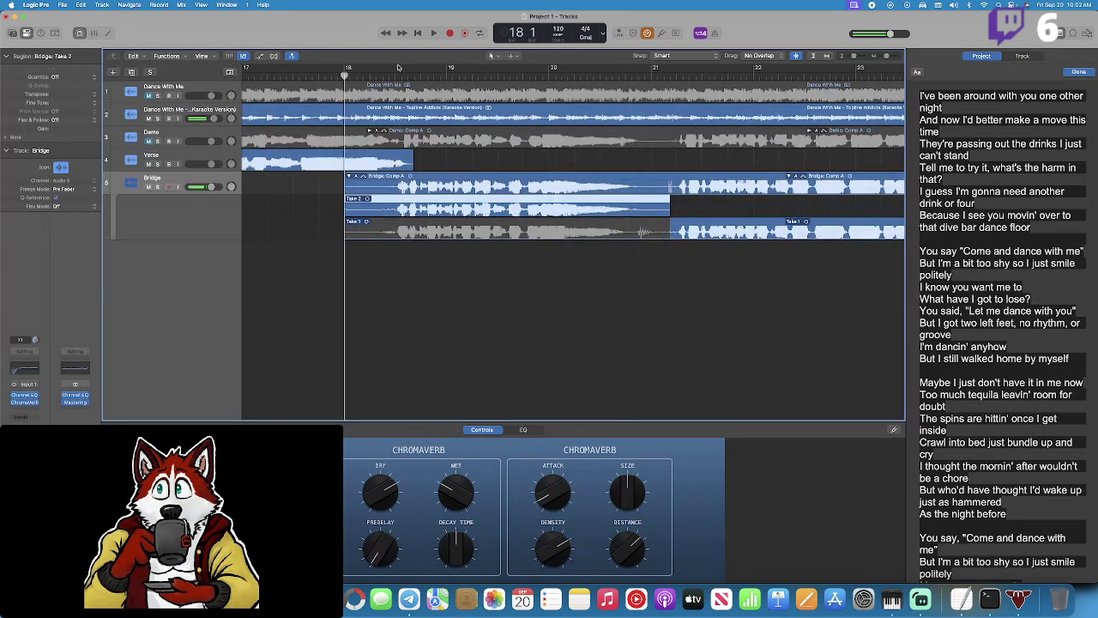
# Record a third take of the first Bridge line from bar 18 to bar 21, audition its start and undo it.
pyautogui.click(450, 35)
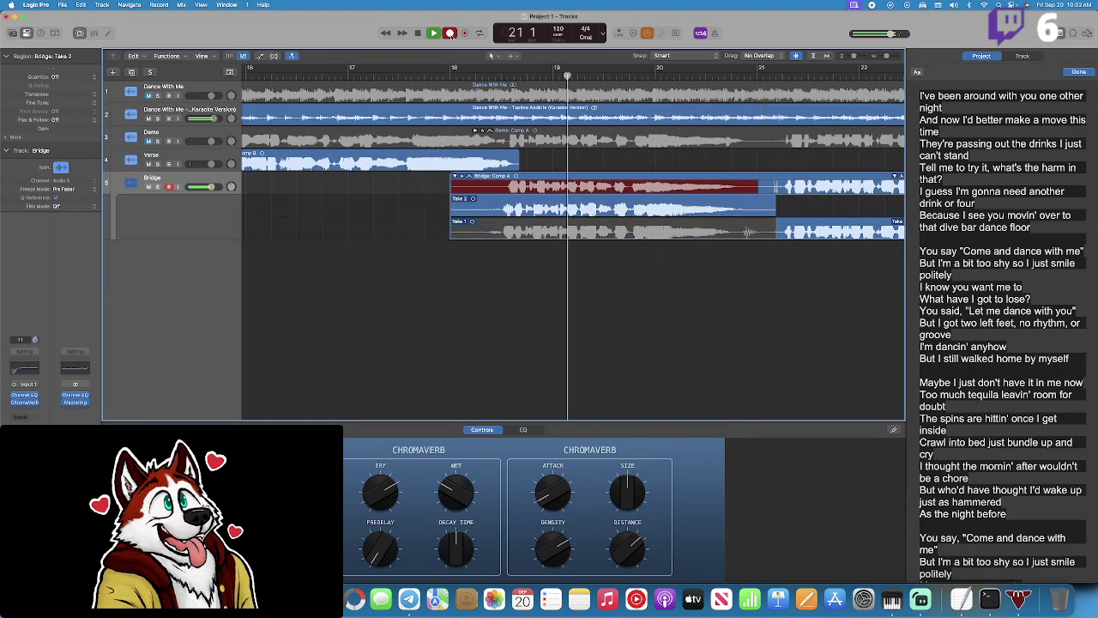
pyautogui.click(449, 34)
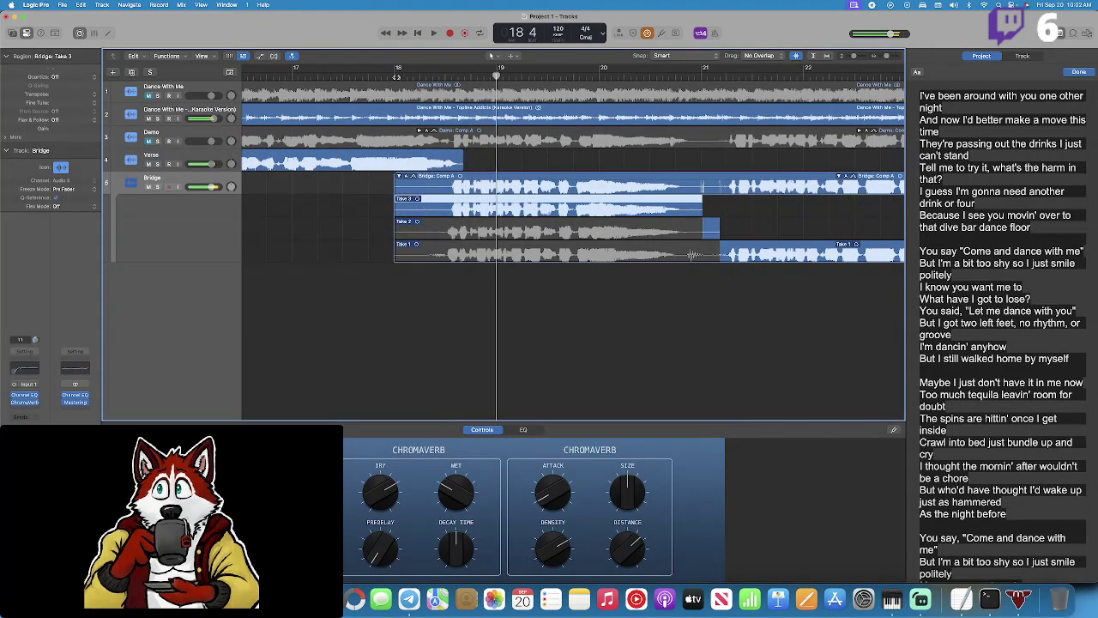
pyautogui.press('space')
pyautogui.press('super+z')
# Re-record Take 3 of the first Bridge line from bar 18 to bar 21 and play it back from bar 18.
pyautogui.click(361, 77)
pyautogui.click(450, 33)
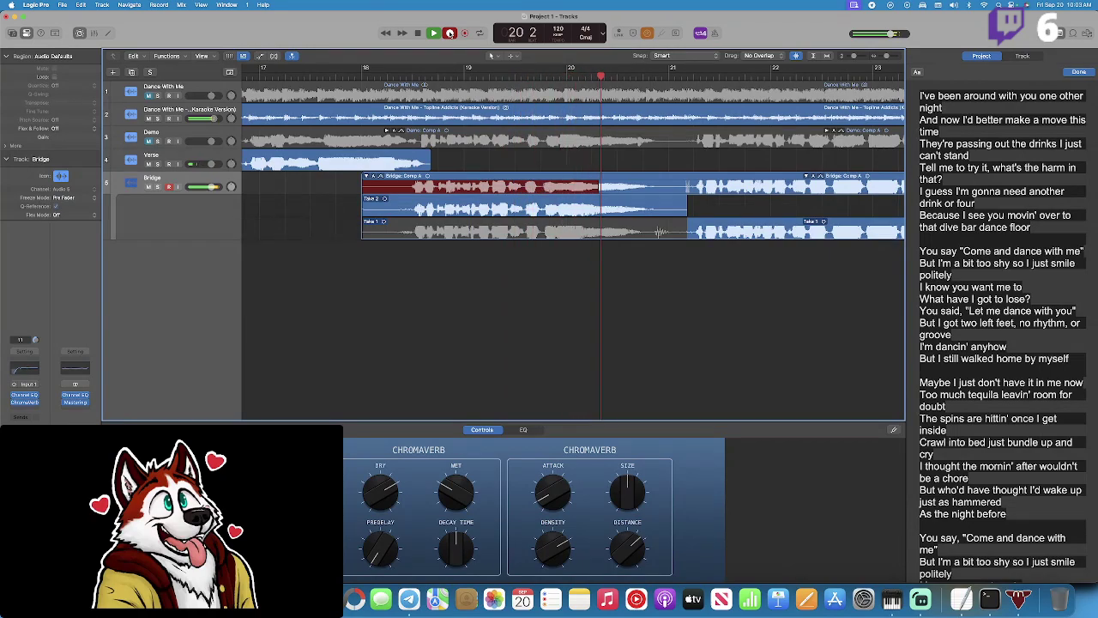
pyautogui.press('space')
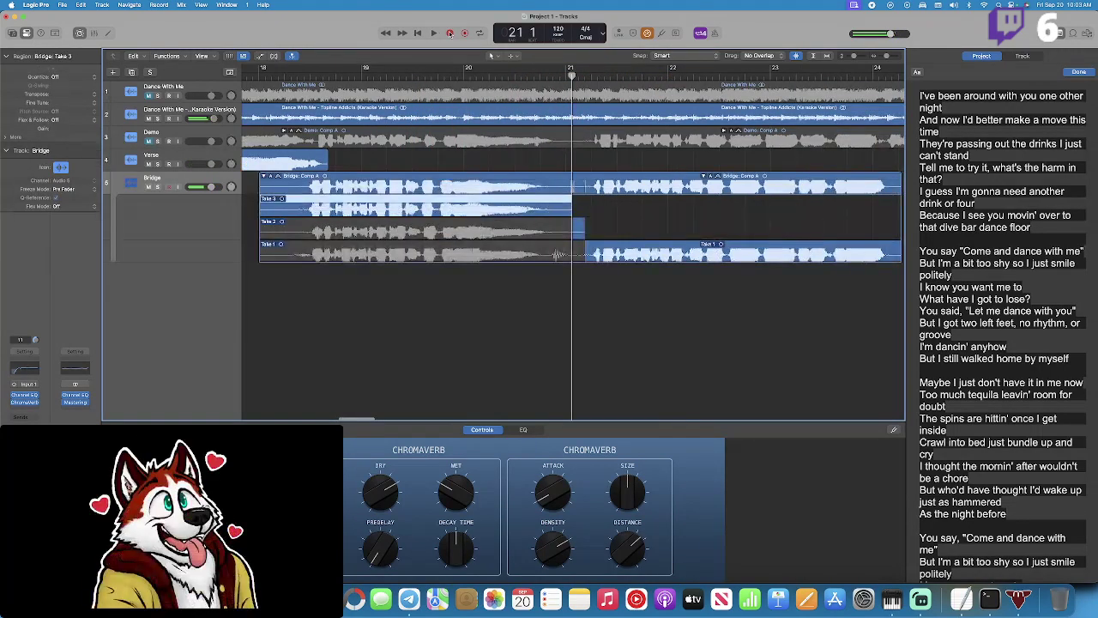
pyautogui.press('Return')
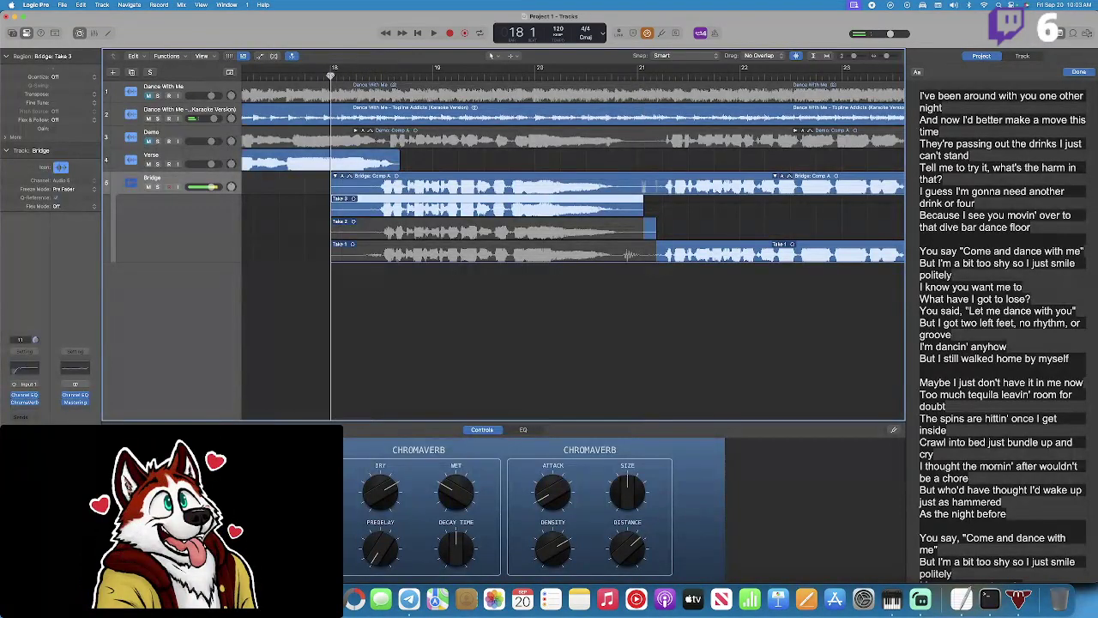
pyautogui.press('space')
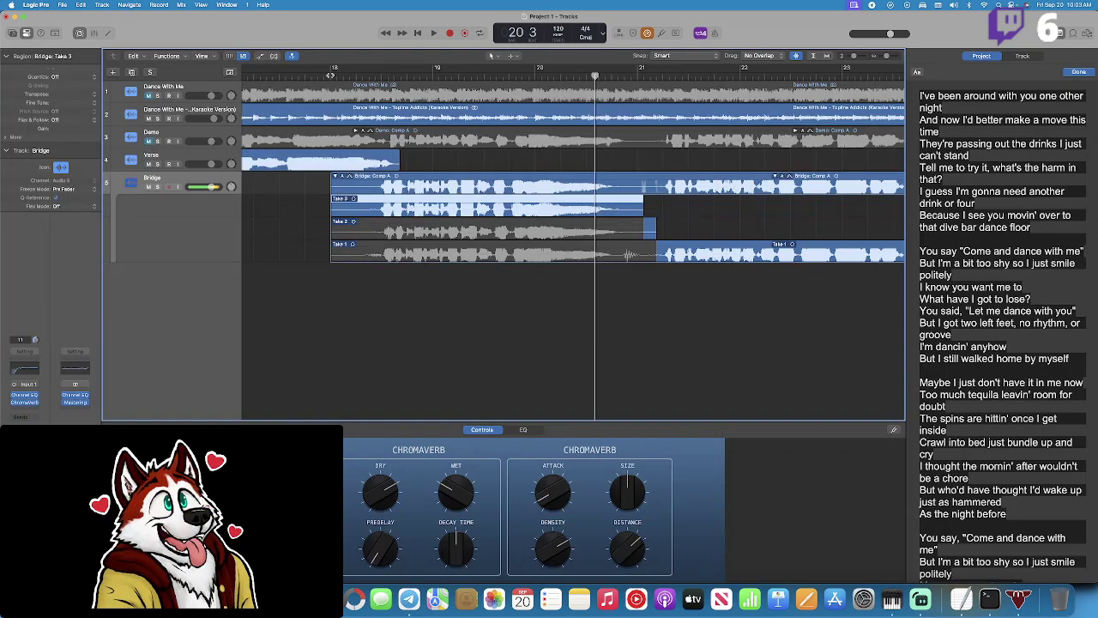
# Play back the Bridge comp from bar 20 beat 3 into the start of the second line.
pyautogui.press('space')
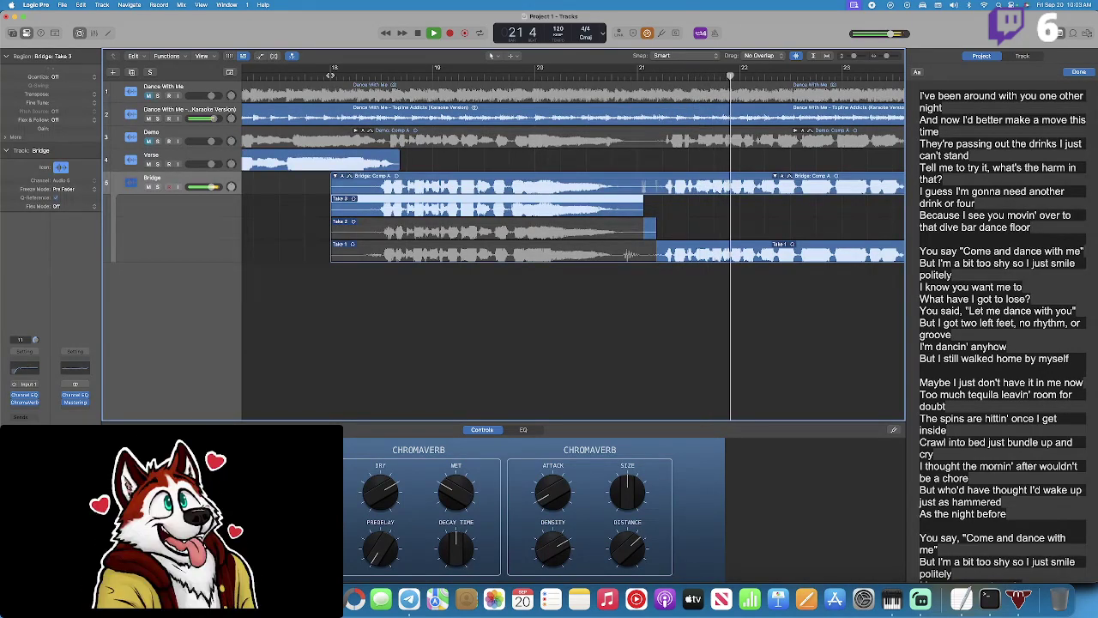
pyautogui.hscroll(3, 445, 97)
pyautogui.press('space')
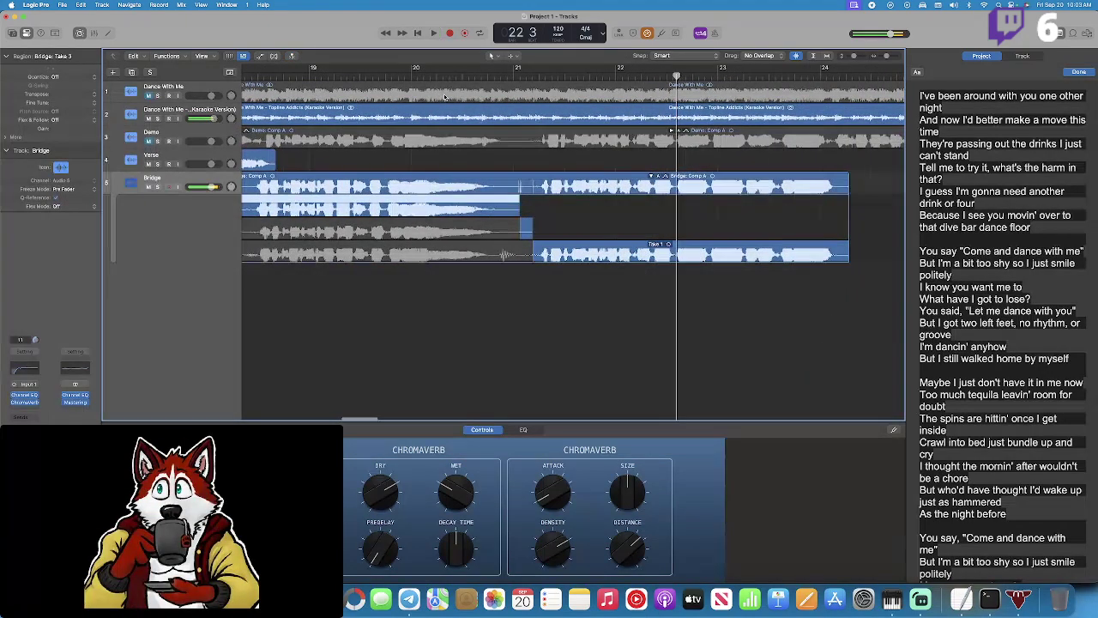
# Record Take 4 of the second Bridge line from bar 21 to bar 24 beat 3 and play it back.
pyautogui.click(515, 74)
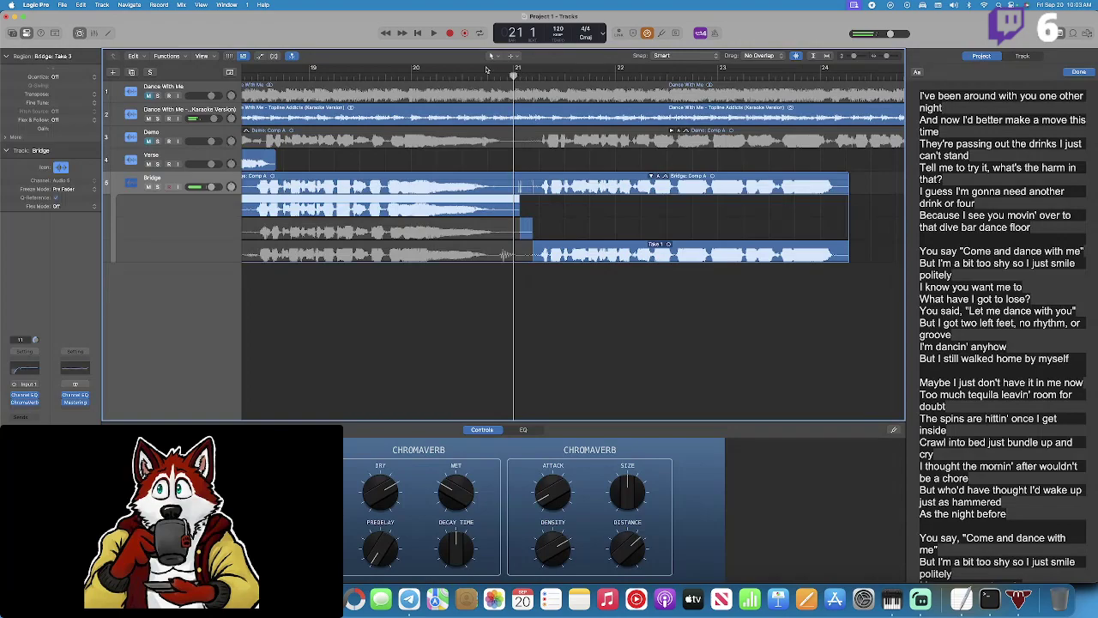
pyautogui.press('r')
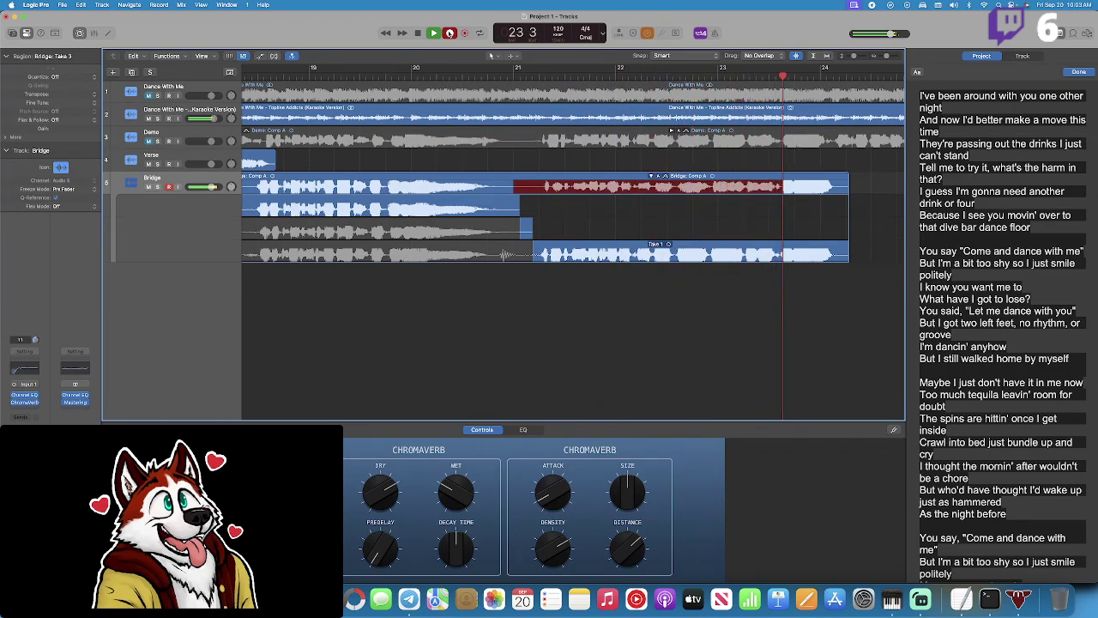
pyautogui.click(449, 32)
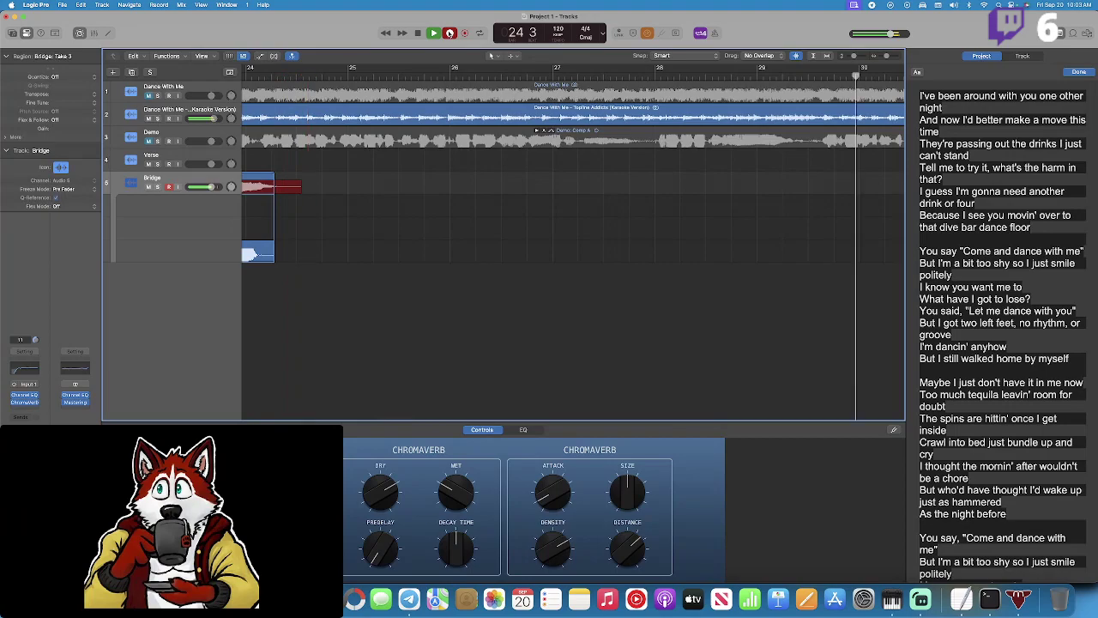
pyautogui.hscroll(-6, 735, 117)
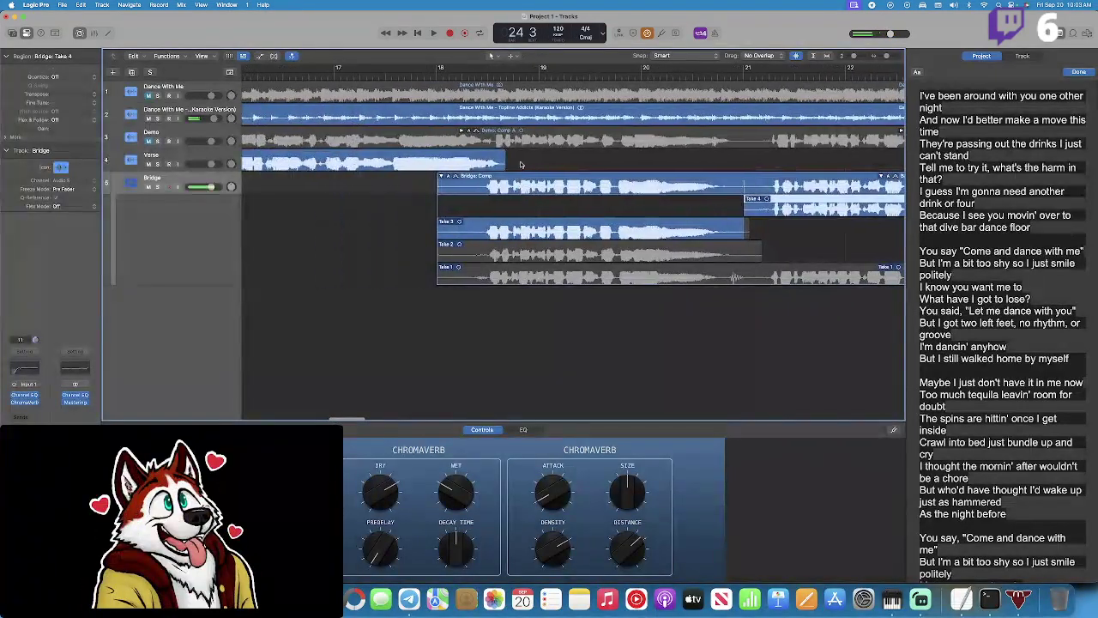
pyautogui.hscroll(2, 735, 117)
pyautogui.press('space')
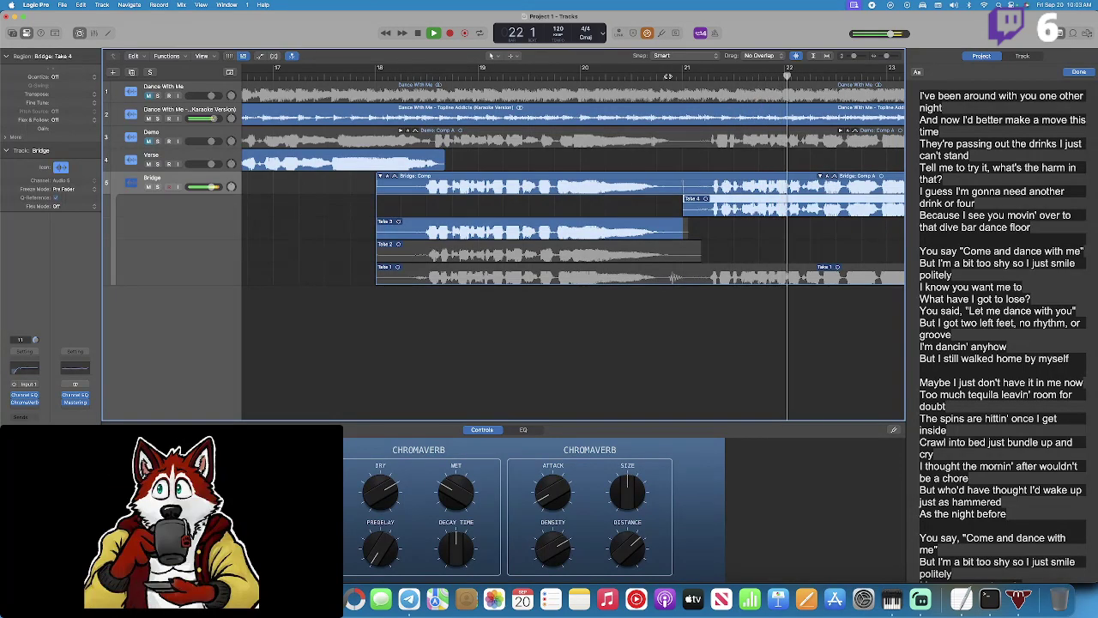
pyautogui.hscroll(4, 700, 132)
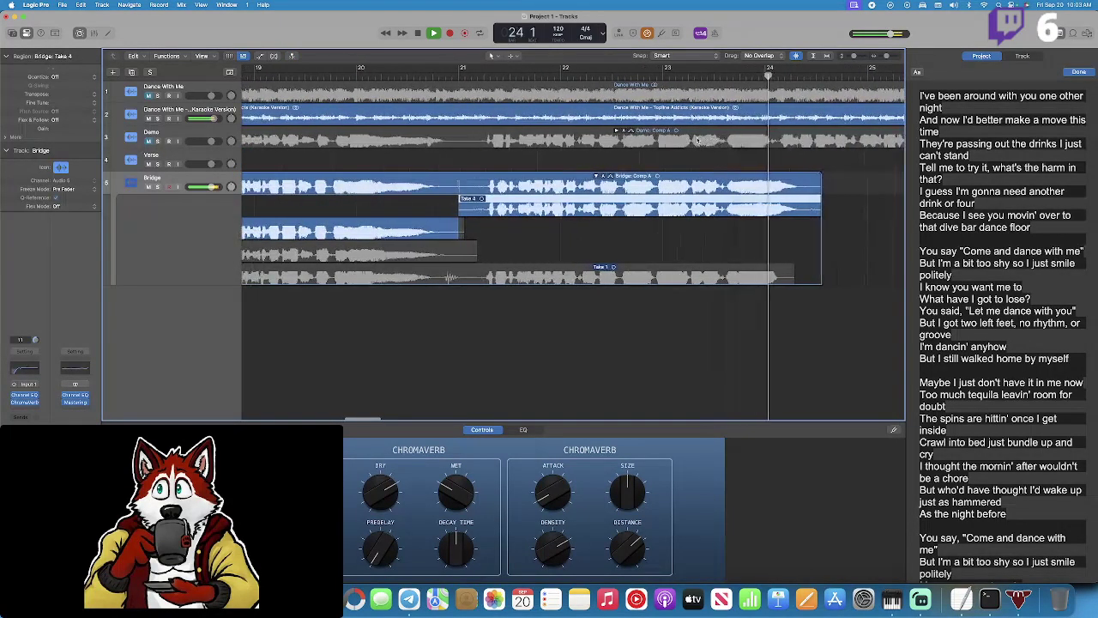
pyautogui.press('space')
# Record Take 5 of the second Bridge line from bar 21 to bar 24 and play it back from bar 21.
pyautogui.click(455, 75)
pyautogui.click(450, 32)
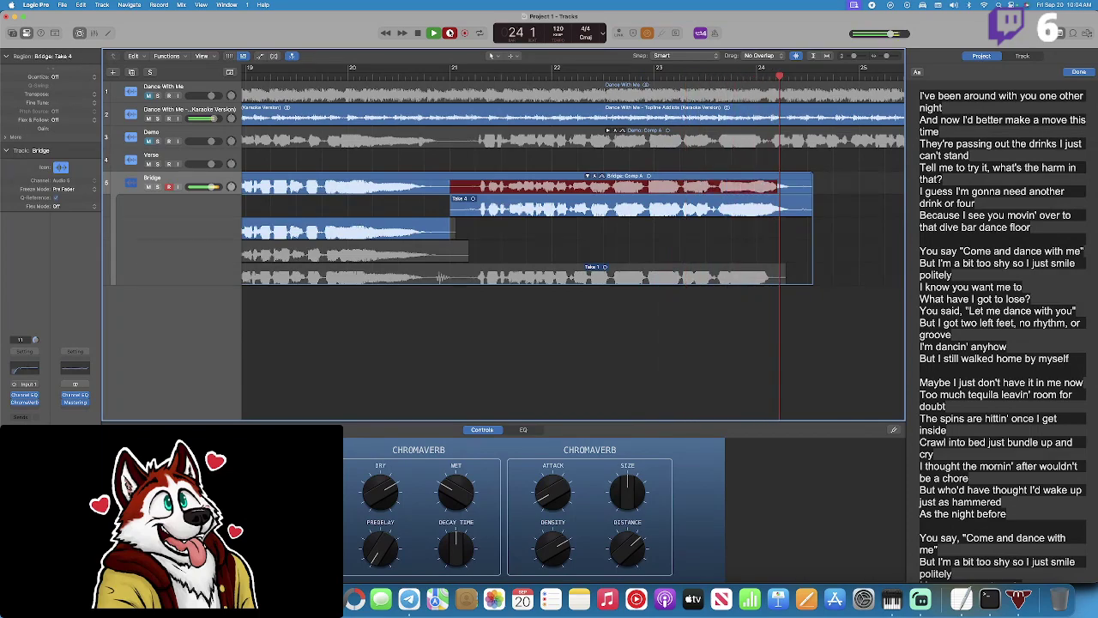
pyautogui.press('space')
pyautogui.click(494, 79)
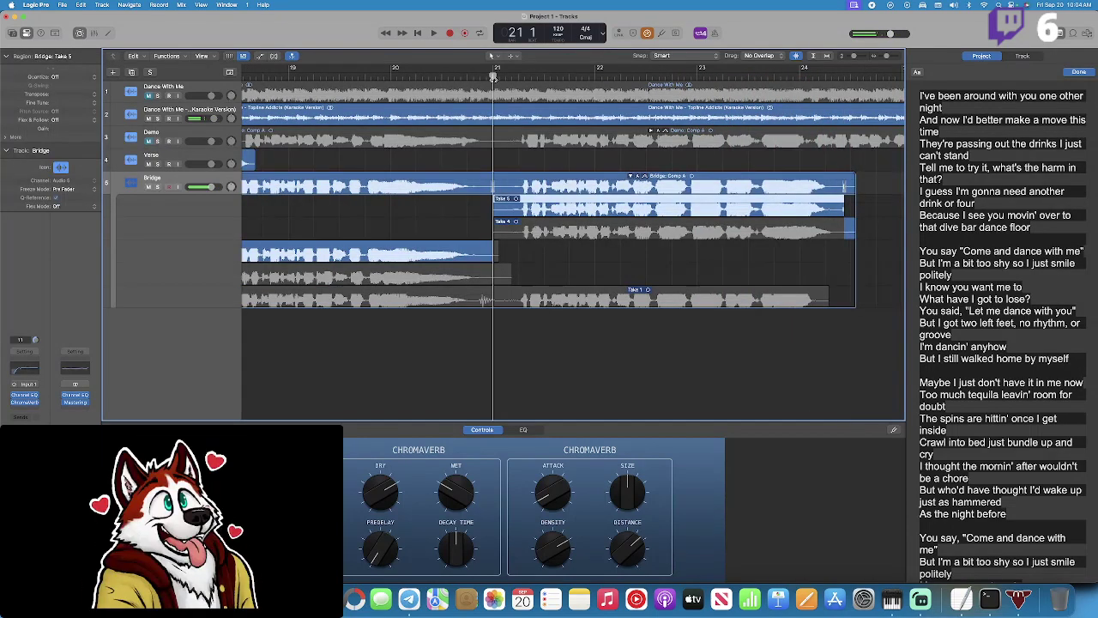
pyautogui.press('space')
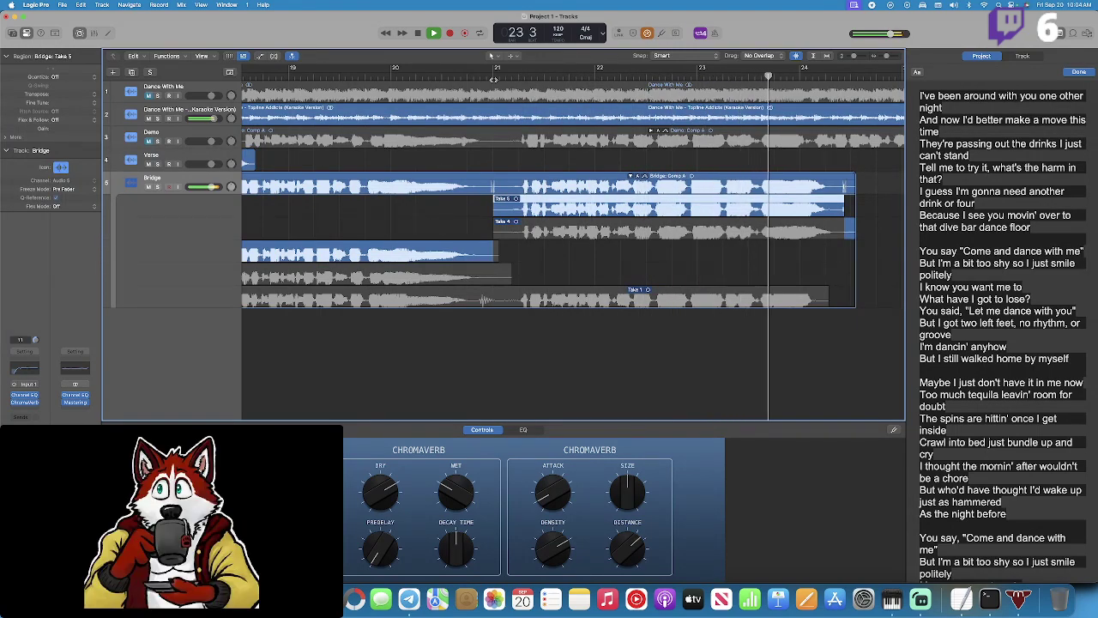
pyautogui.press('space')
# Record Take 6 of the second Bridge line from bar 21 to bar 24 beat 2 and play it back from bar 21.
pyautogui.click(494, 79)
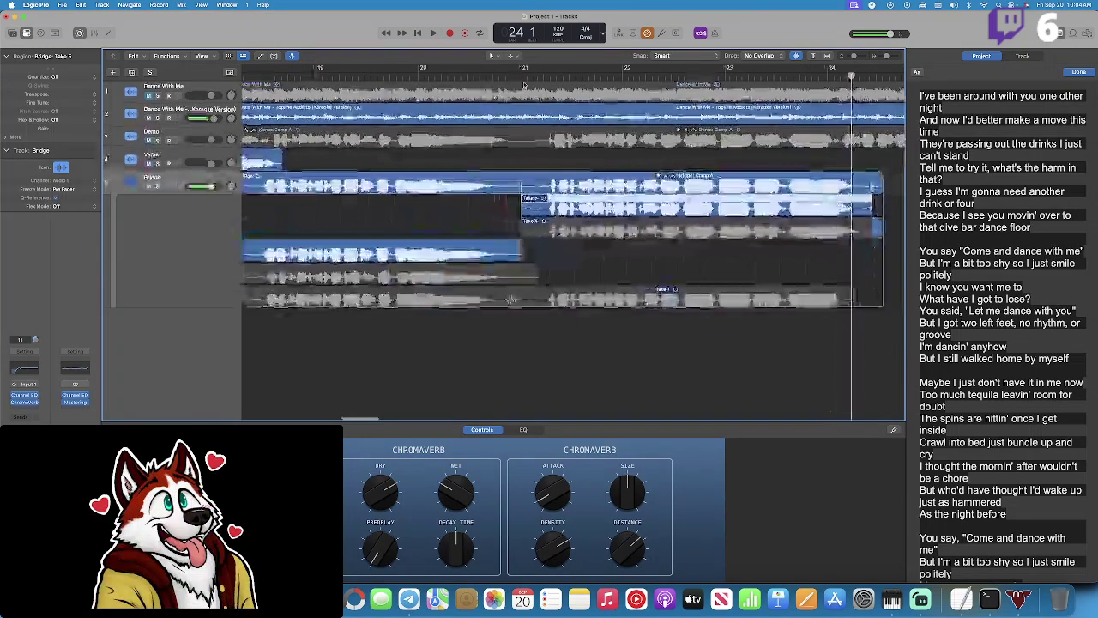
pyautogui.click(449, 34)
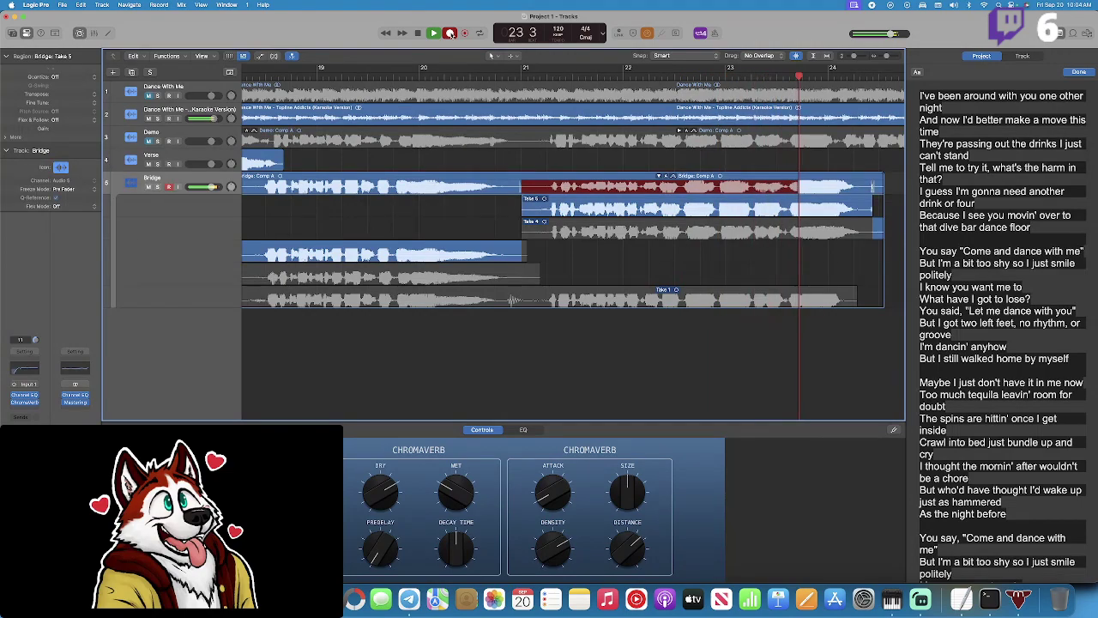
pyautogui.press('space')
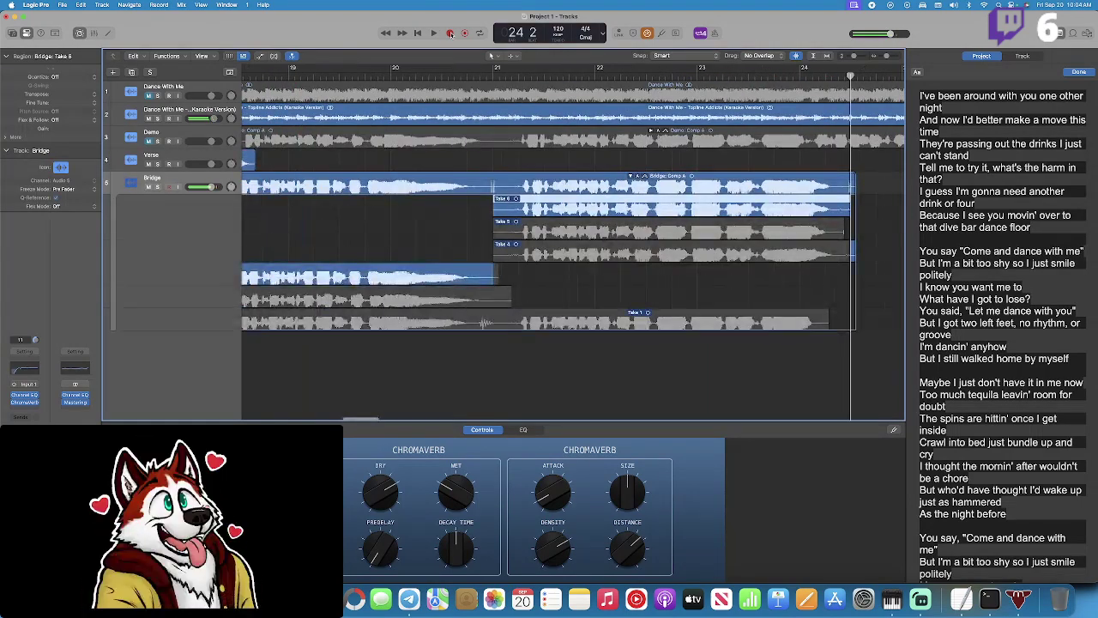
pyautogui.click(493, 77)
pyautogui.press('space')
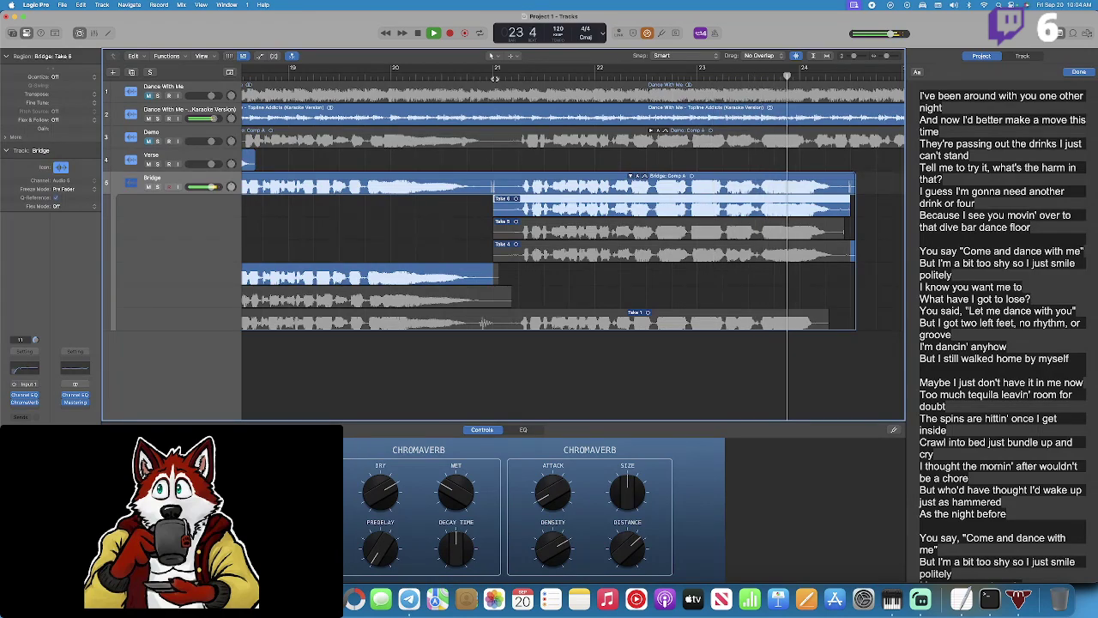
pyautogui.press('space')
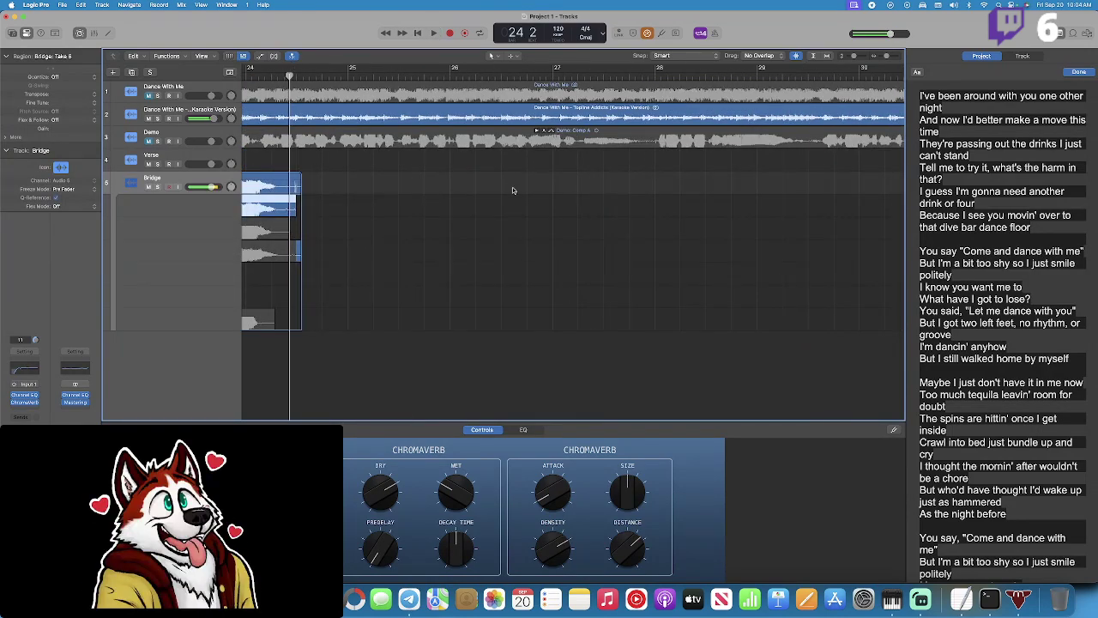
# Collapse the Bridge take folder so its individual takes are hidden.
pyautogui.hscroll(5, 498, 192)
pyautogui.click(417, 178)
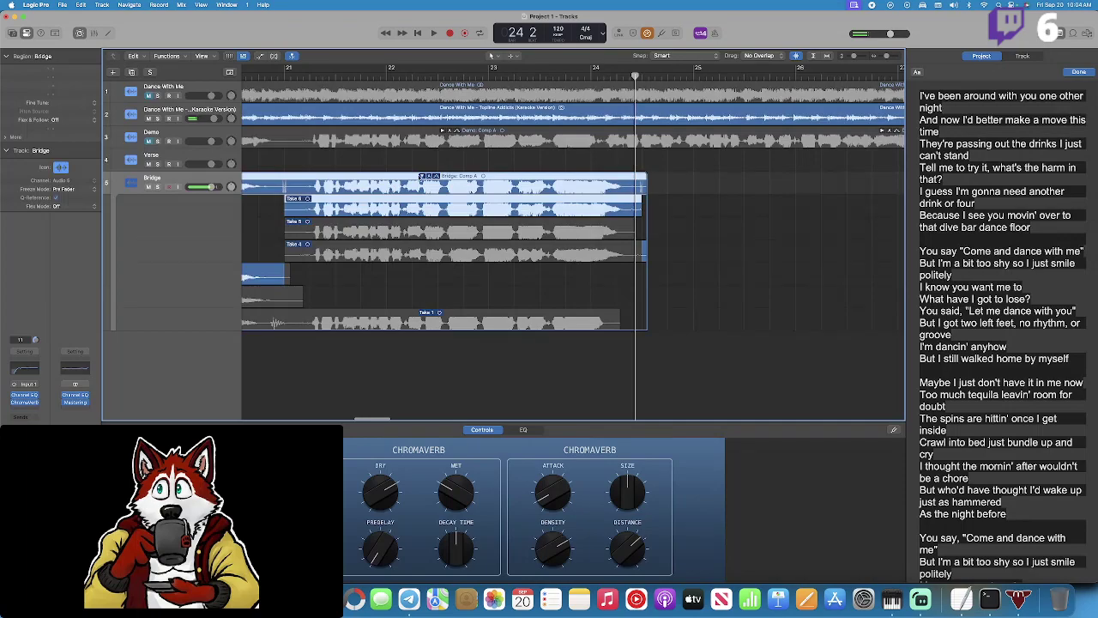
pyautogui.click(422, 176)
# Create a new track with the Bridge track's duplicate settings and name it Chorus.
pyautogui.rightClick(221, 180)
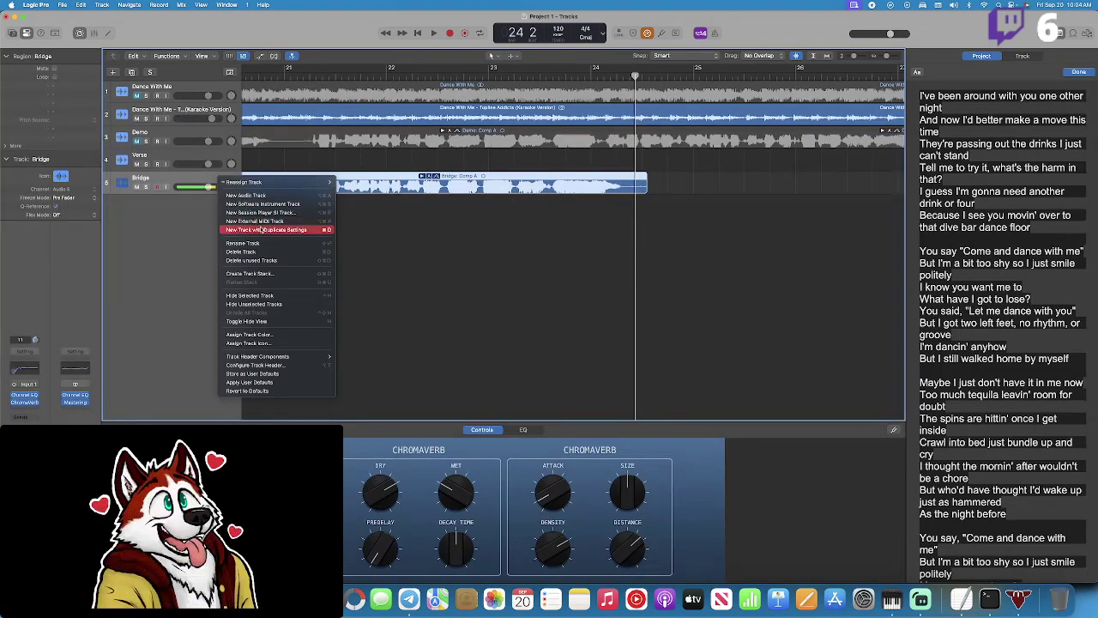
pyautogui.click(261, 229)
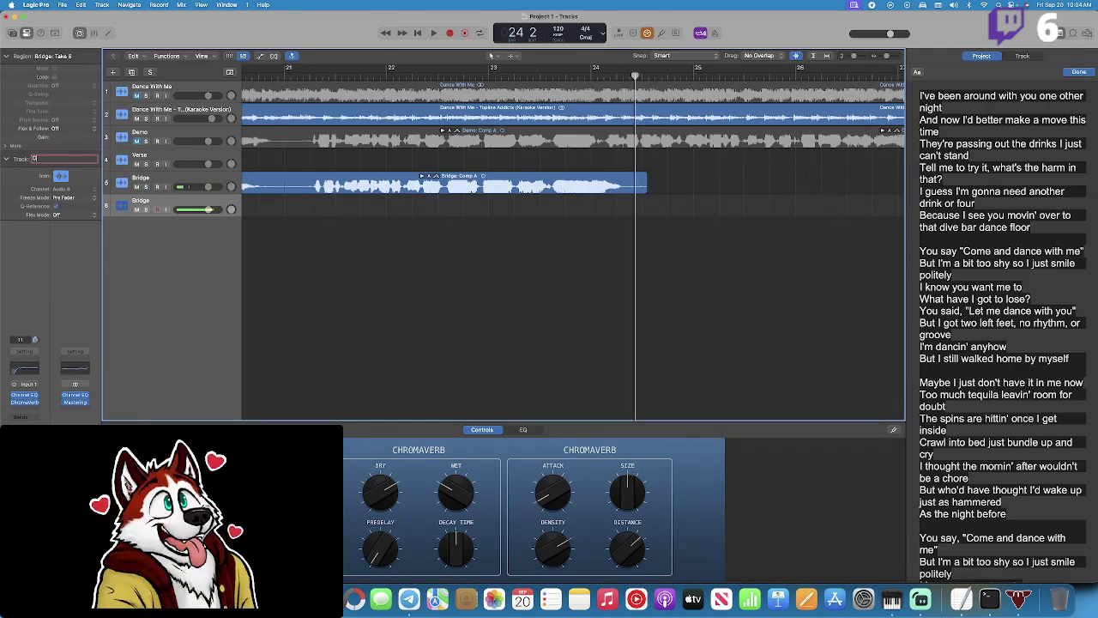
pyautogui.write('horus')
pyautogui.press('Return')
# Try recording the Chorus vocal twice from bar 24 and discard both recordings.
pyautogui.click(590, 75)
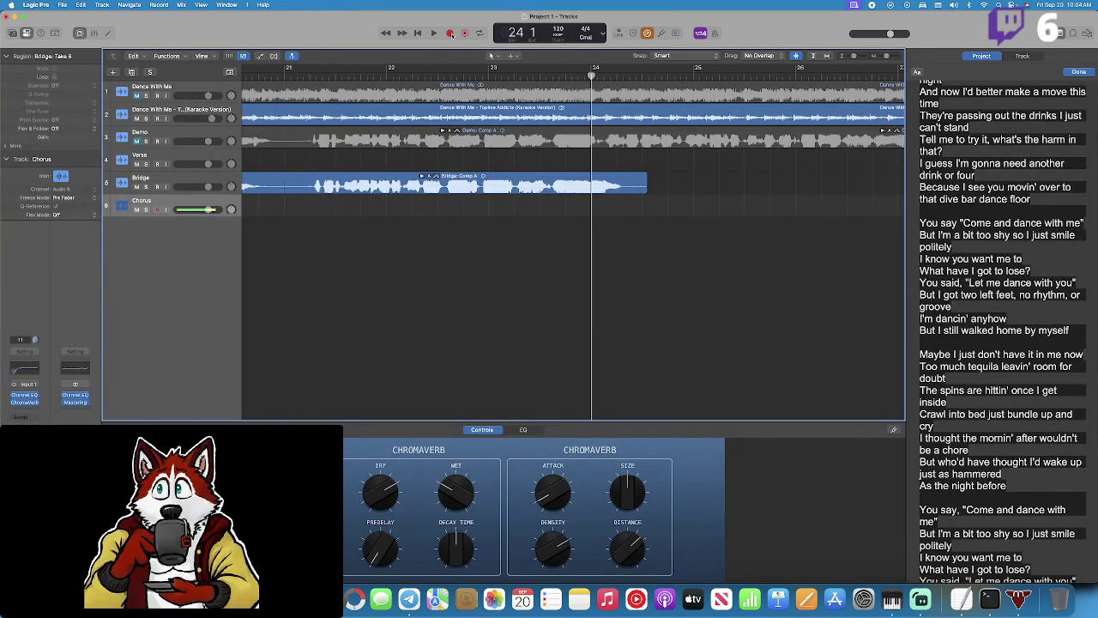
pyautogui.click(449, 34)
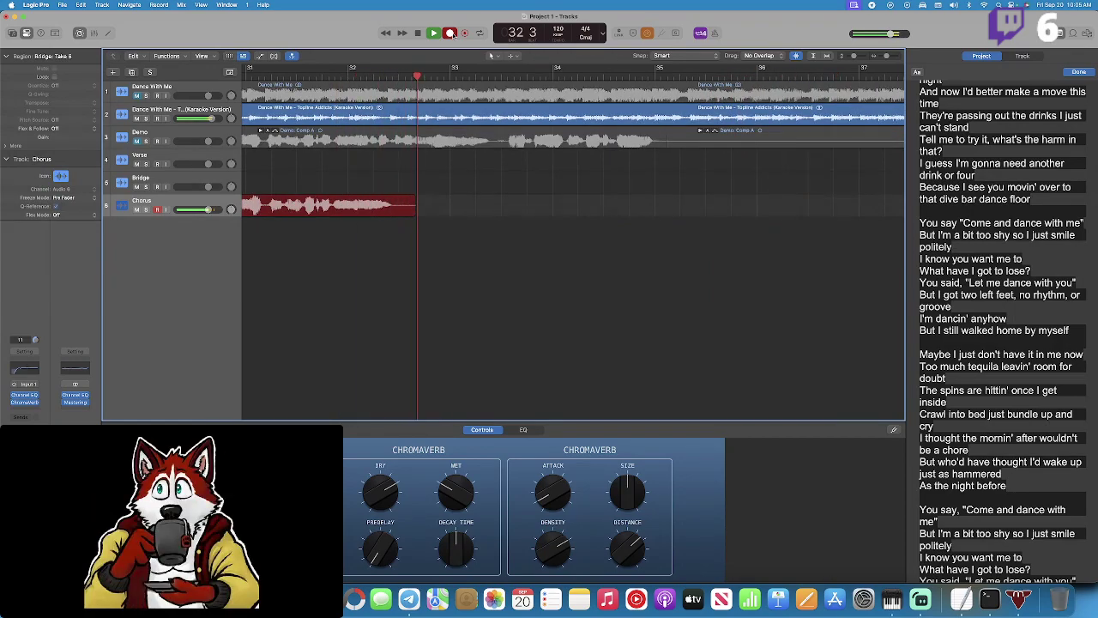
pyautogui.click(450, 33)
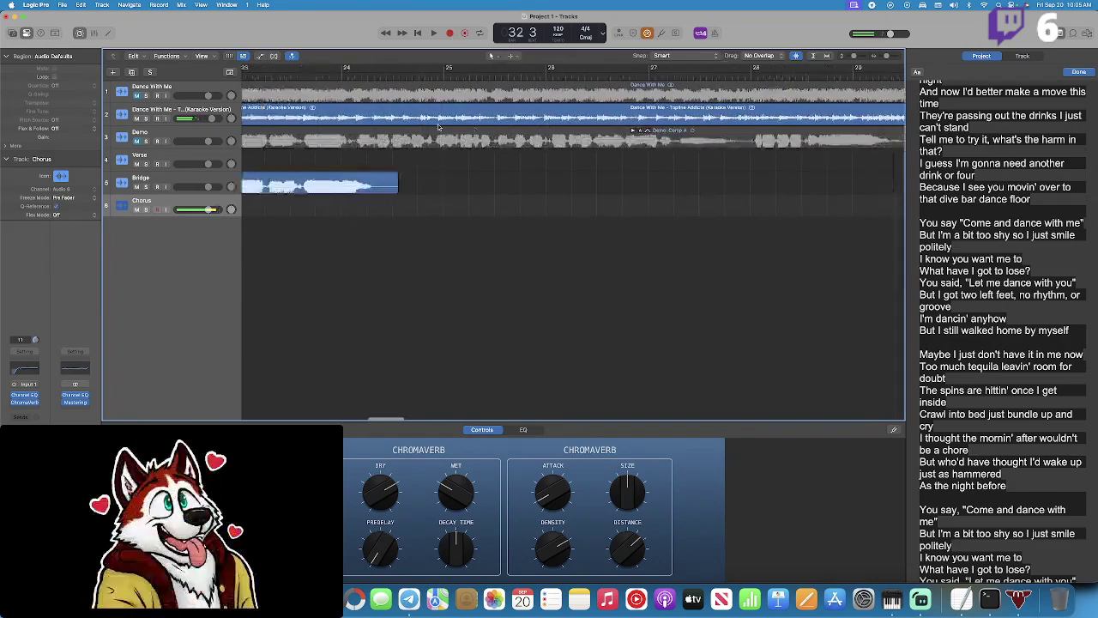
pyautogui.click(402, 73)
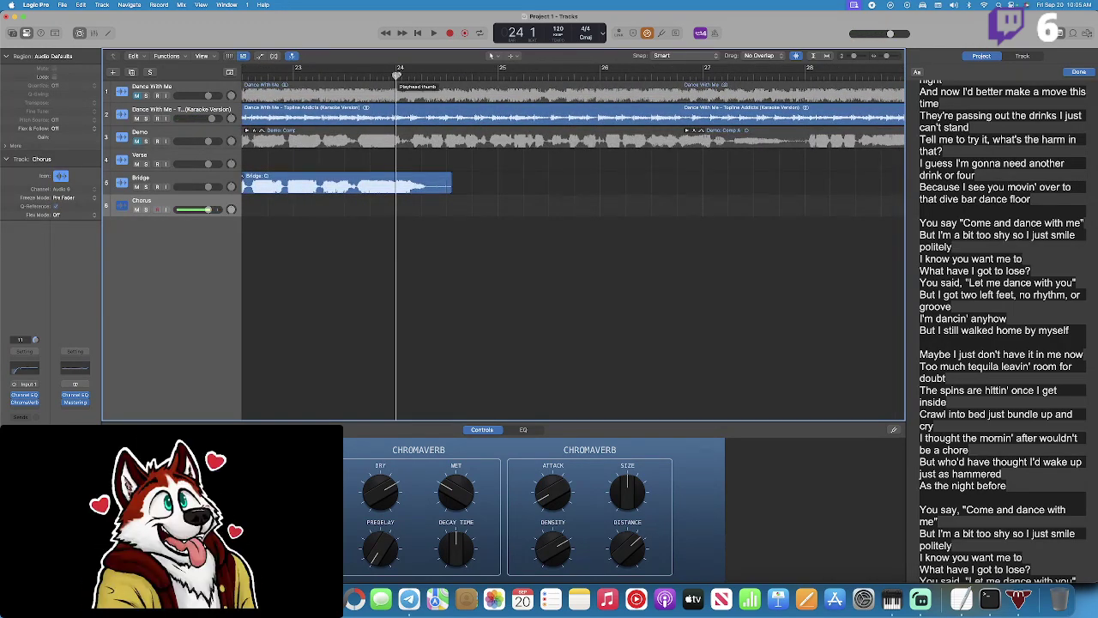
pyautogui.click(449, 33)
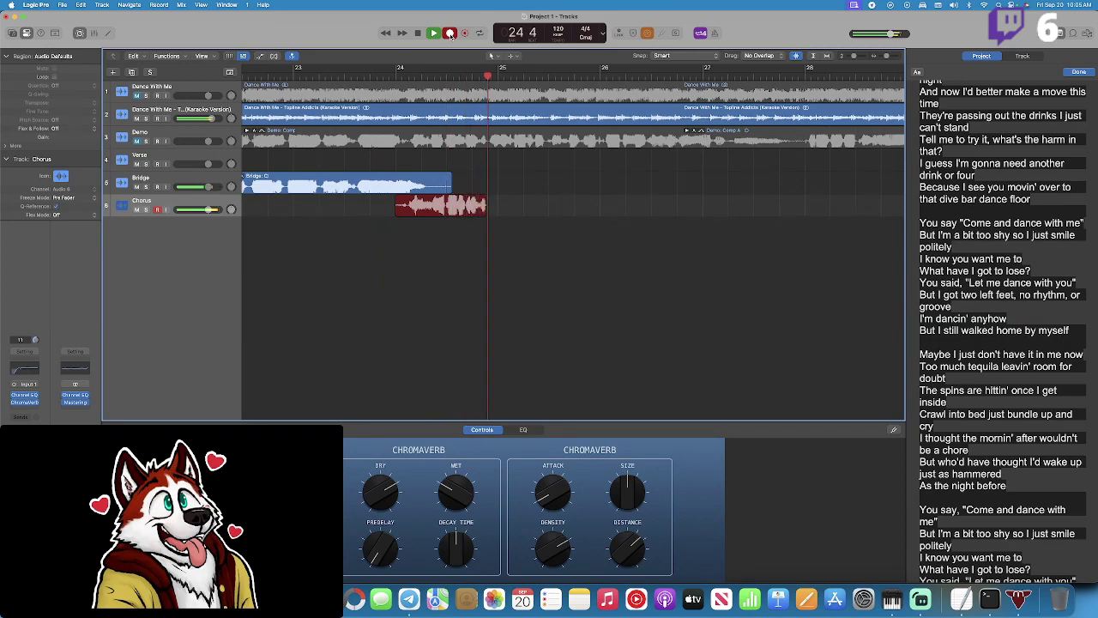
pyautogui.click(449, 35)
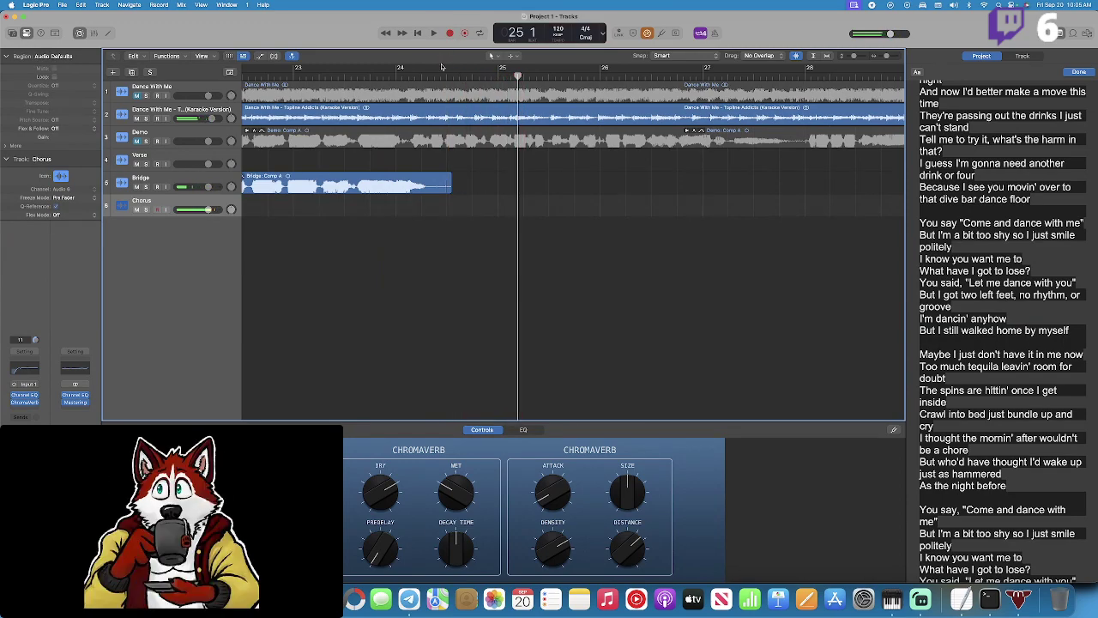
# Record the full Chorus vocal from bar 24 to bar 35 beat 2 and play it back from bar 28 beat 4.
pyautogui.click(448, 33)
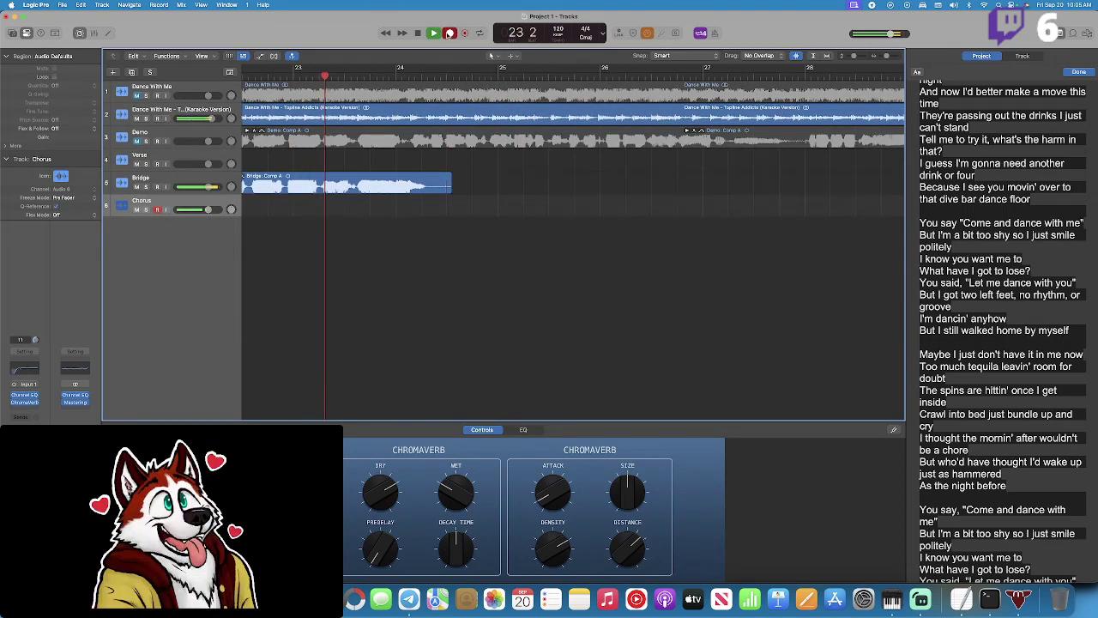
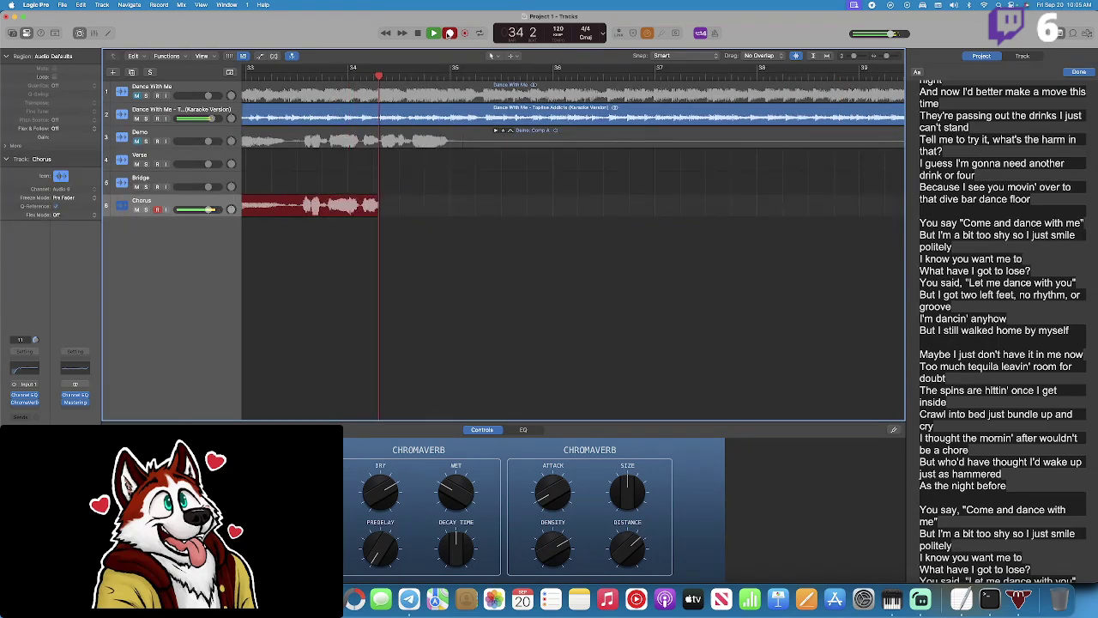
pyautogui.press('space')
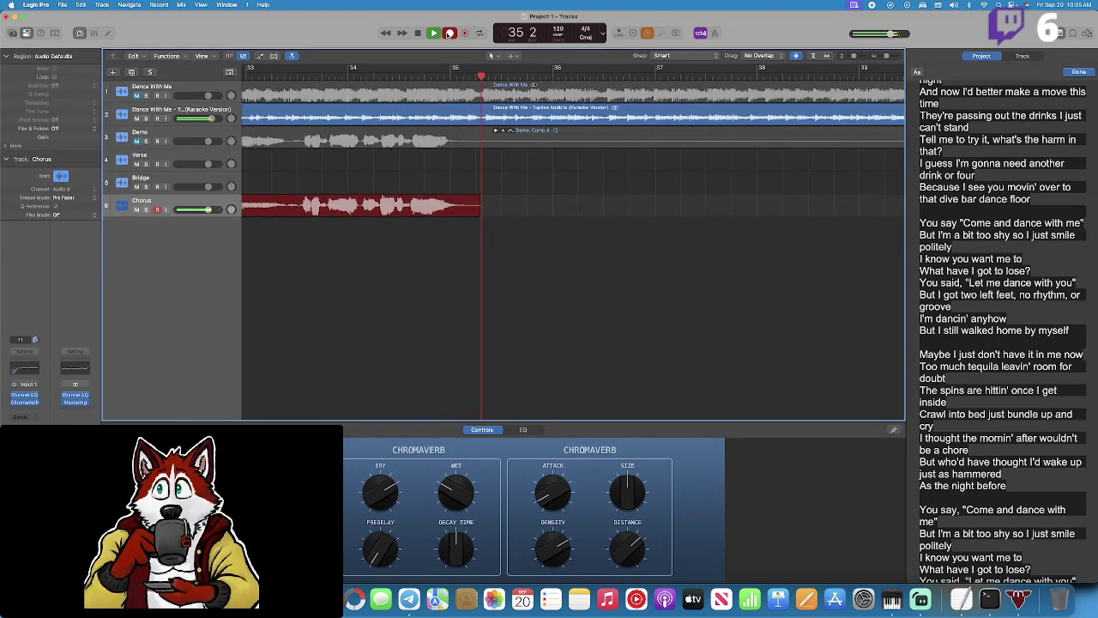
pyautogui.hscroll(-10, 438, 133)
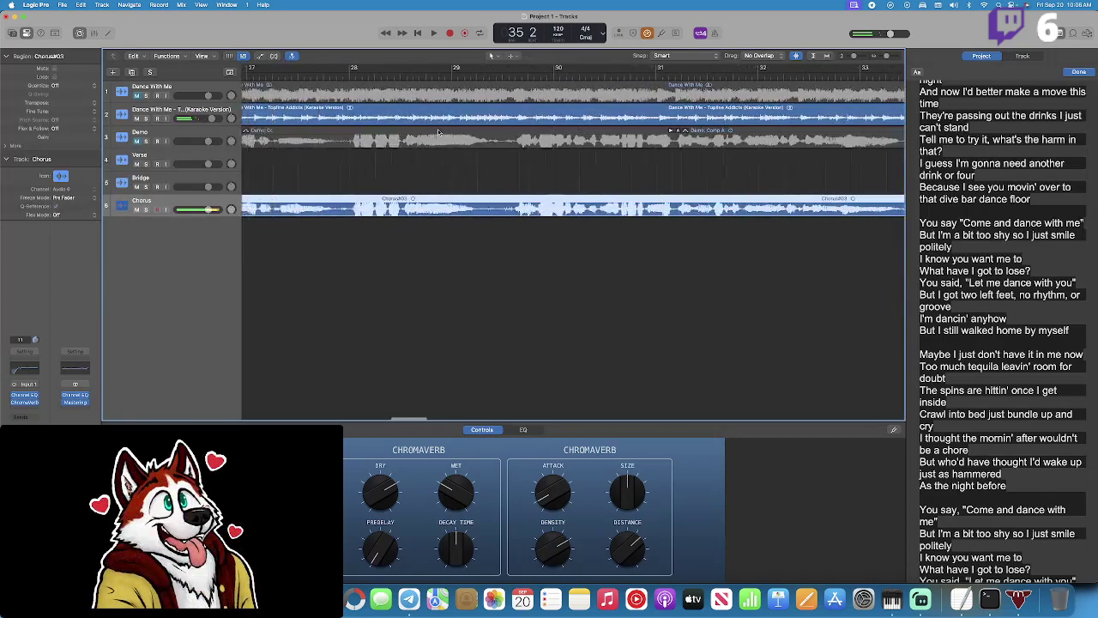
pyautogui.hscroll(-2, 438, 133)
pyautogui.click(331, 76)
pyautogui.press('space')
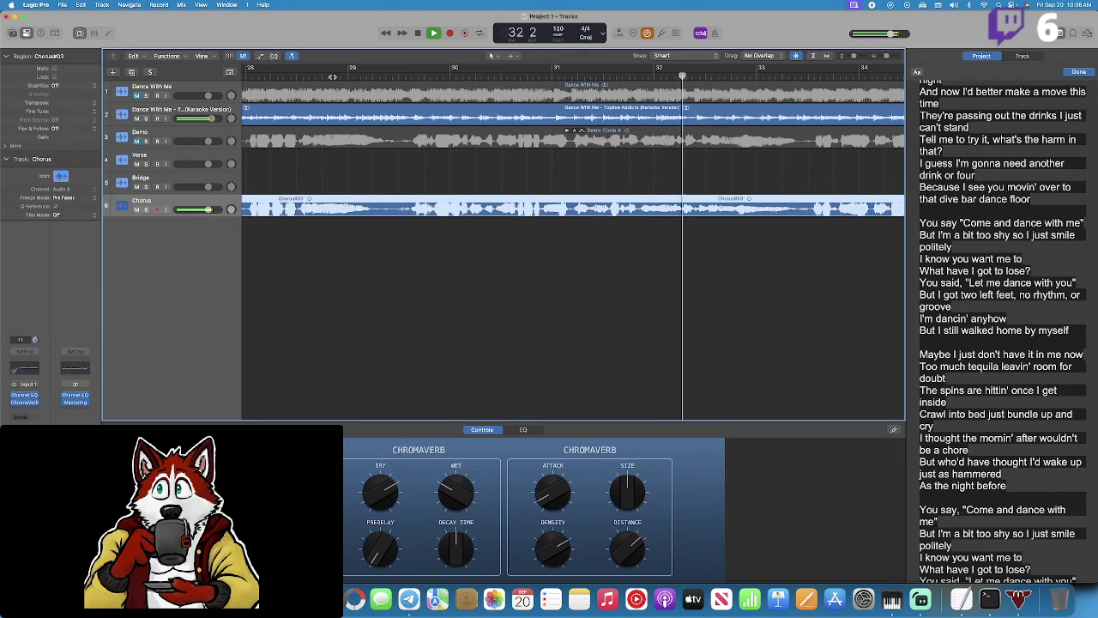
pyautogui.press('space')
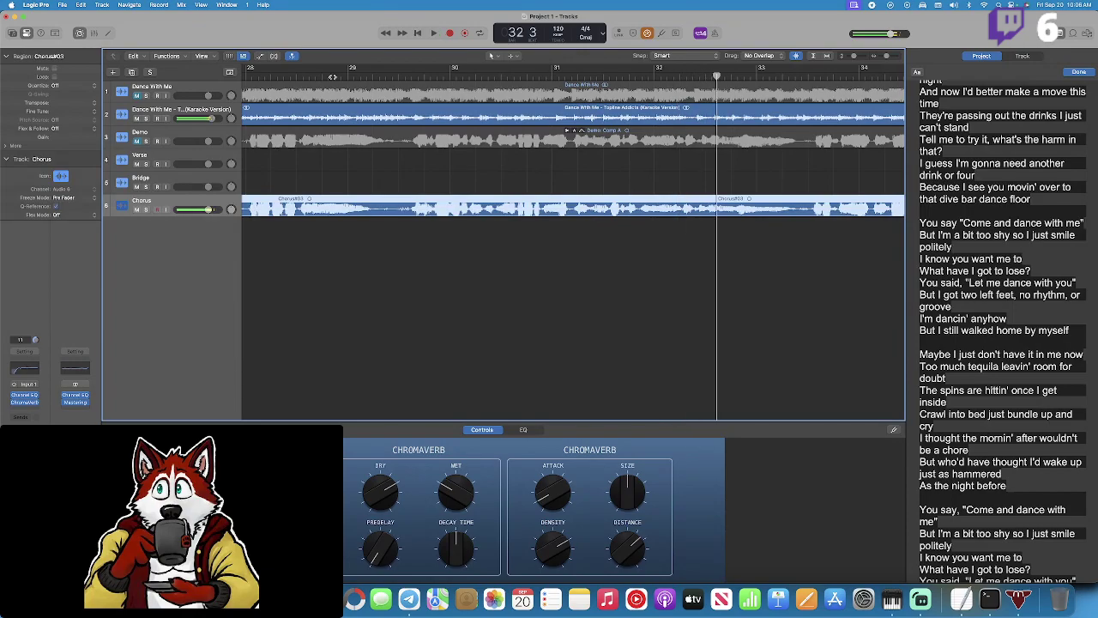
# Play back the Chorus vocal from around bar 31 and again from bar 29 beat 2.
pyautogui.click(550, 77)
pyautogui.press('space')
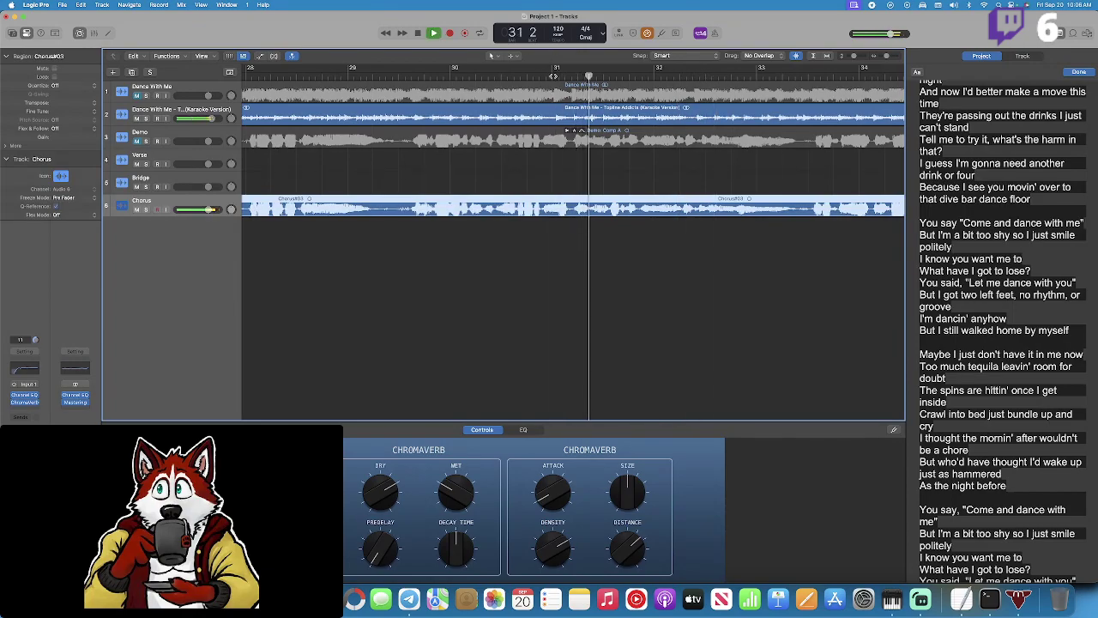
pyautogui.click(383, 77)
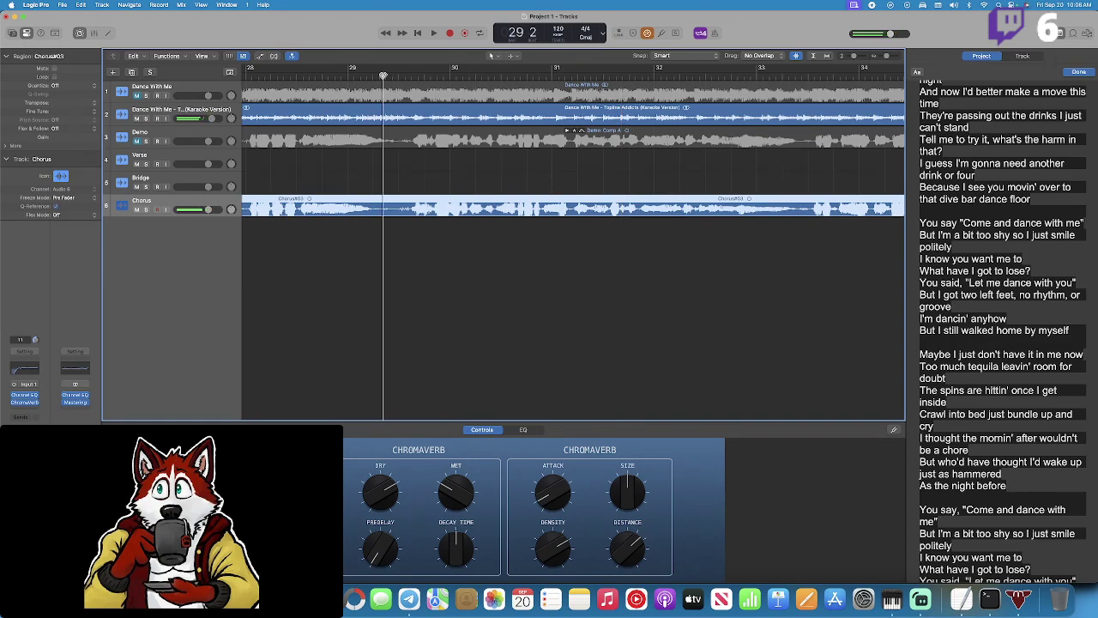
pyautogui.press('space')
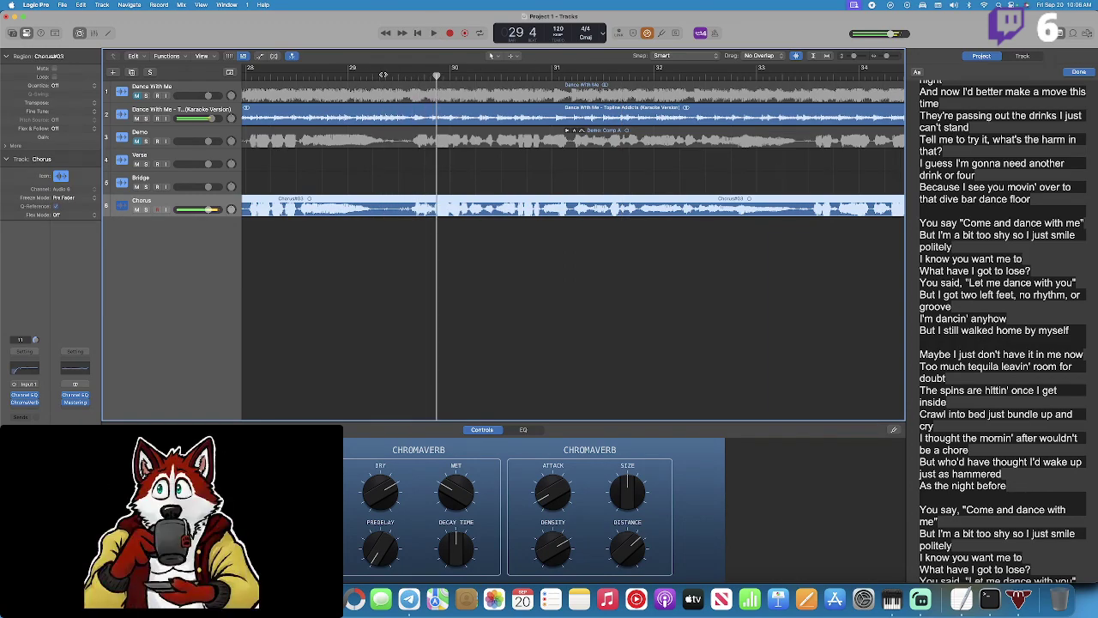
# Record a second Chorus take from bar 29 beat 2 to bar 35 and play it back from bar 29.
pyautogui.click(384, 76)
pyautogui.click(448, 33)
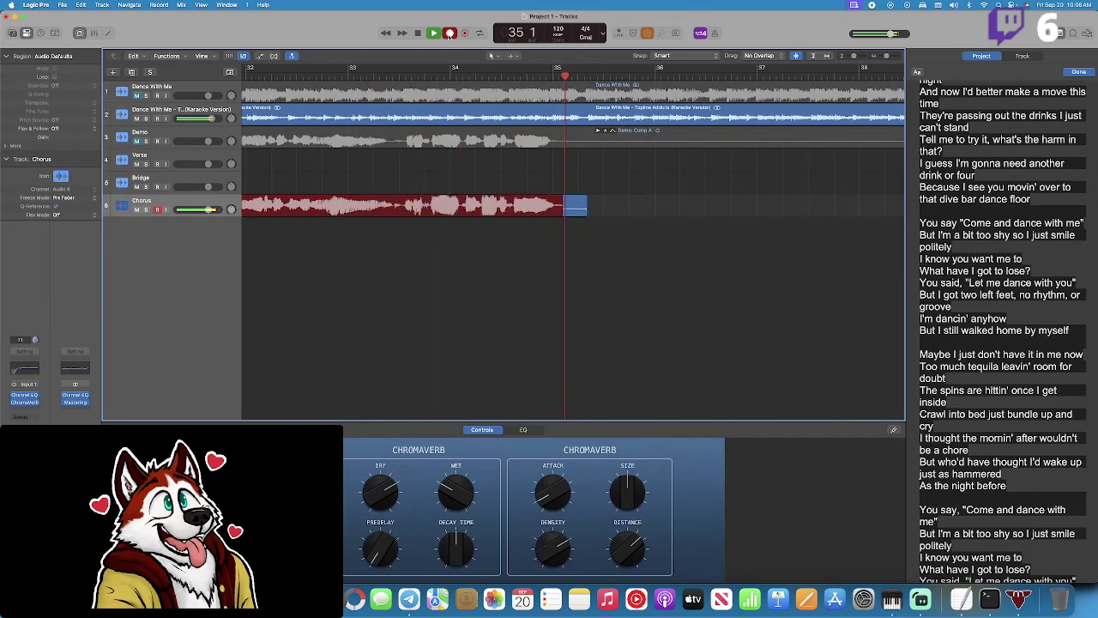
pyautogui.click(448, 34)
pyautogui.hscroll(-5, 371, 115)
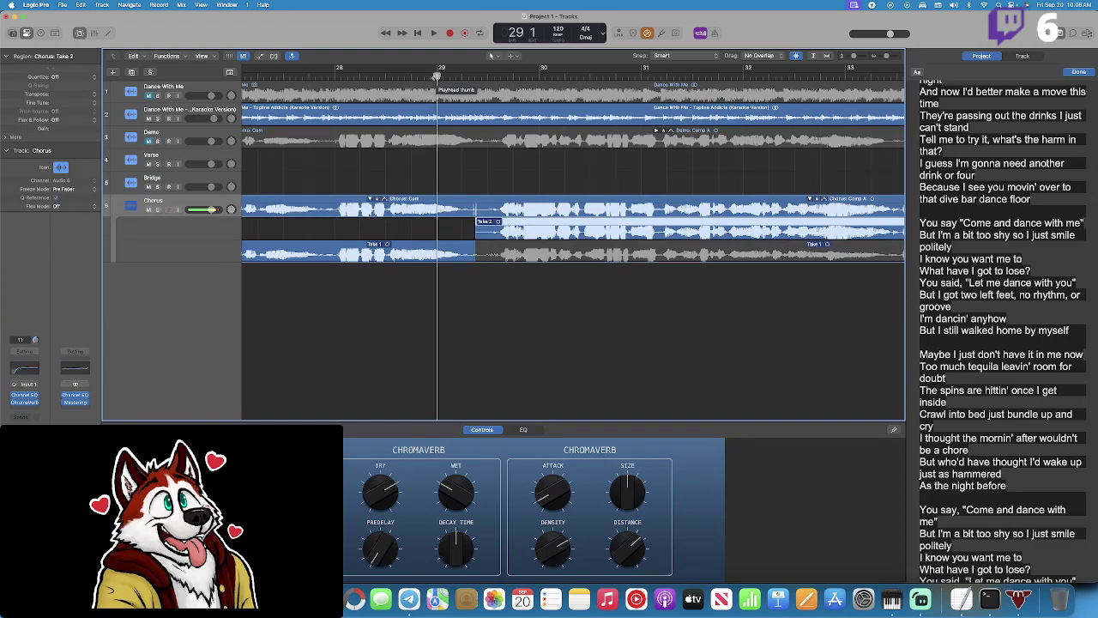
pyautogui.press('space')
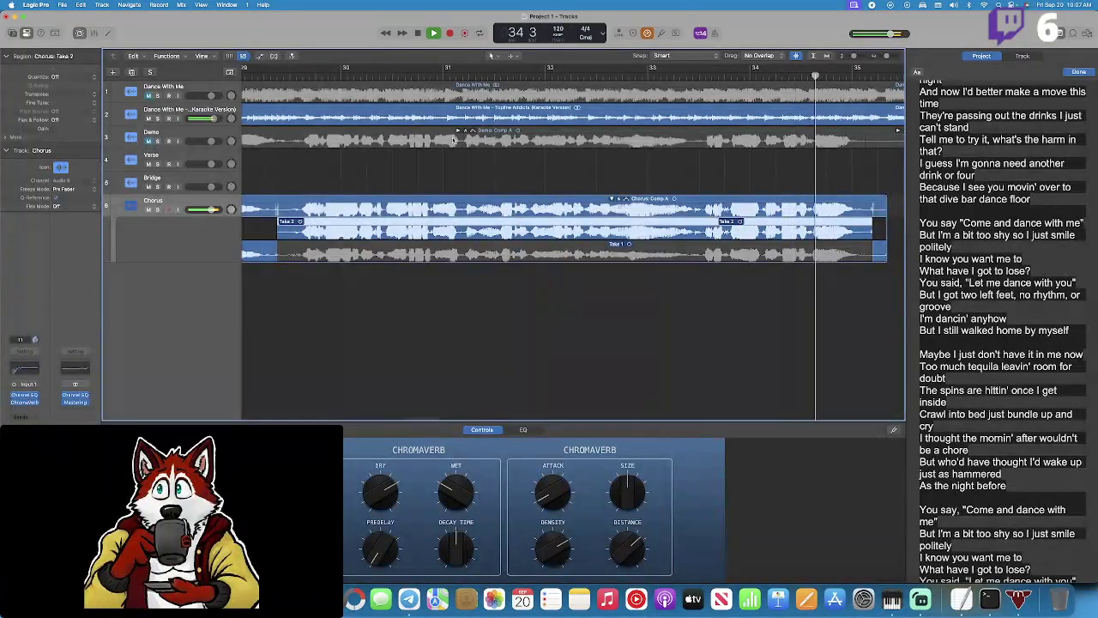
# Replay the second Chorus take from bar 31 beat 3 and from bar 30 beat 2.
pyautogui.click(506, 75)
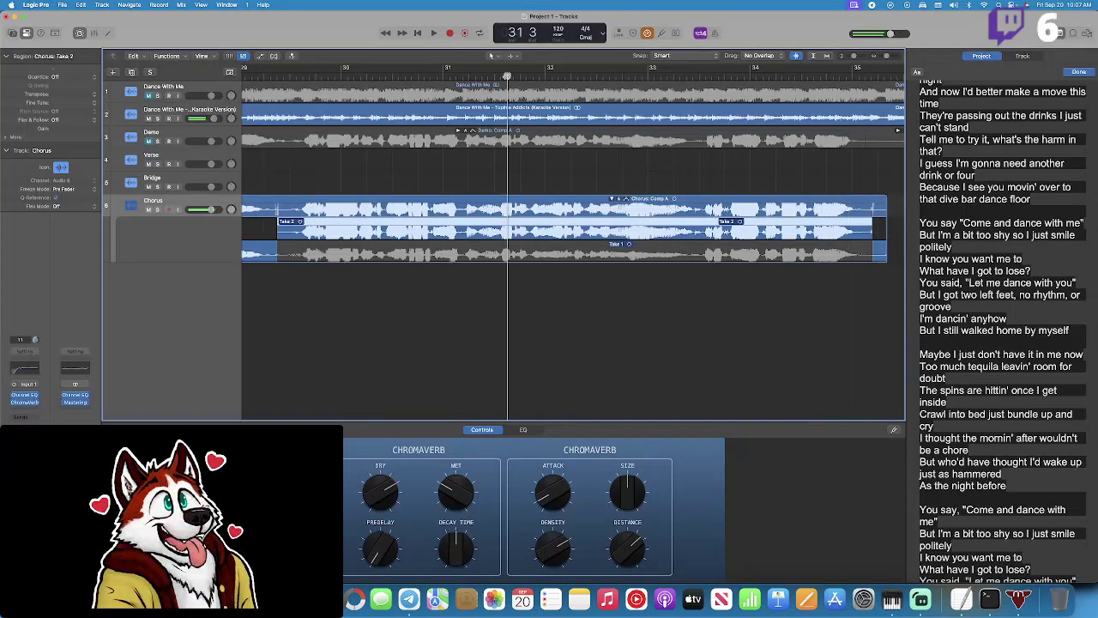
pyautogui.click(387, 77)
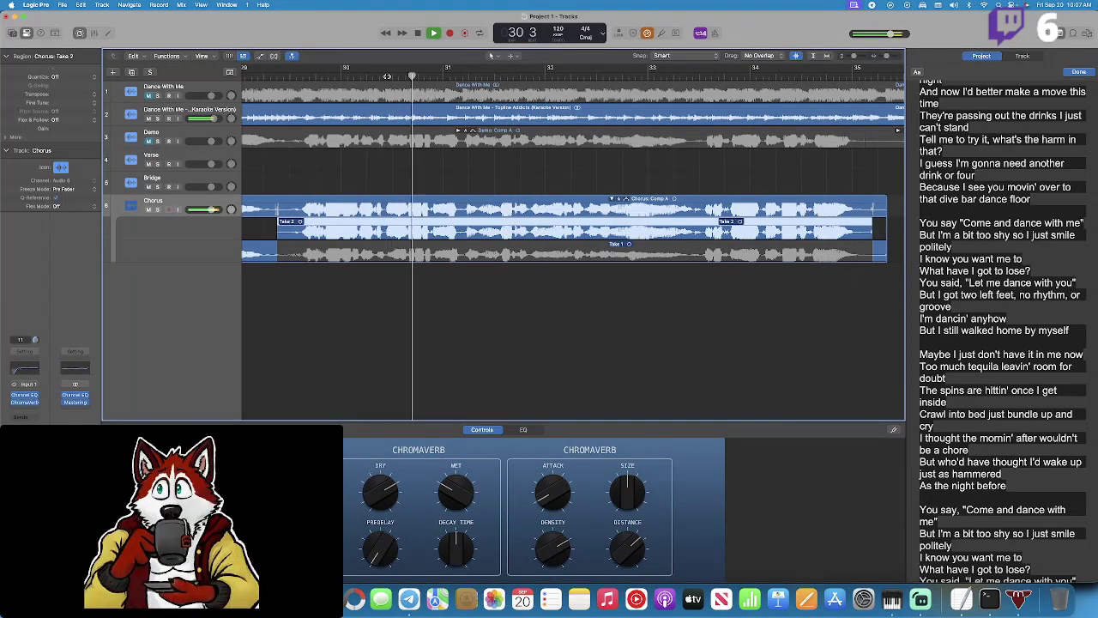
pyautogui.hscroll(-5, 332, 101)
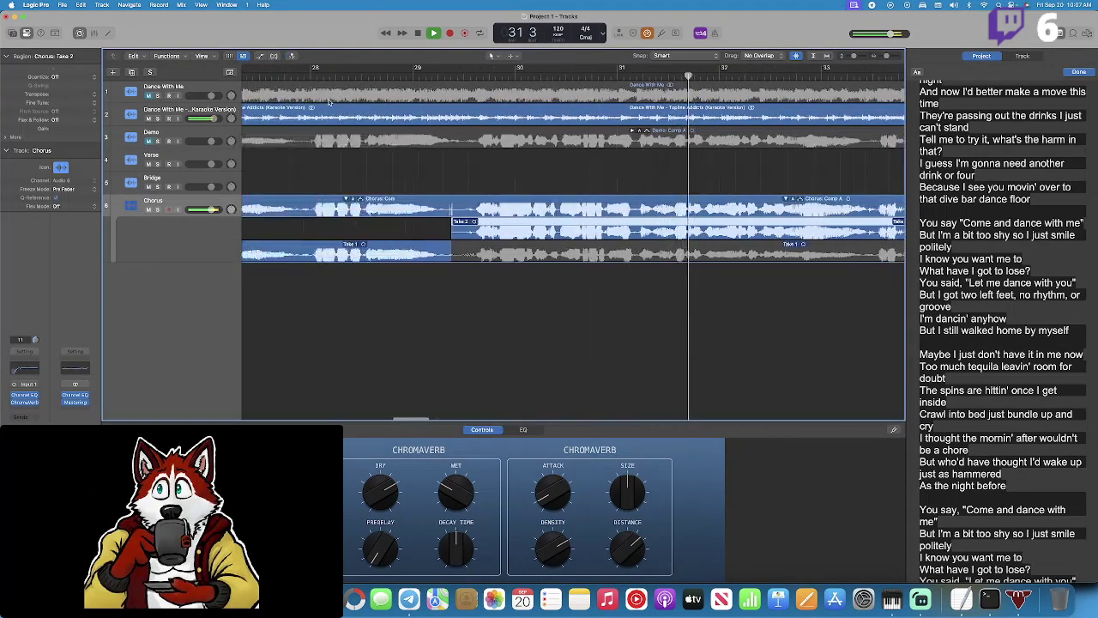
pyautogui.hscroll(2, 332, 101)
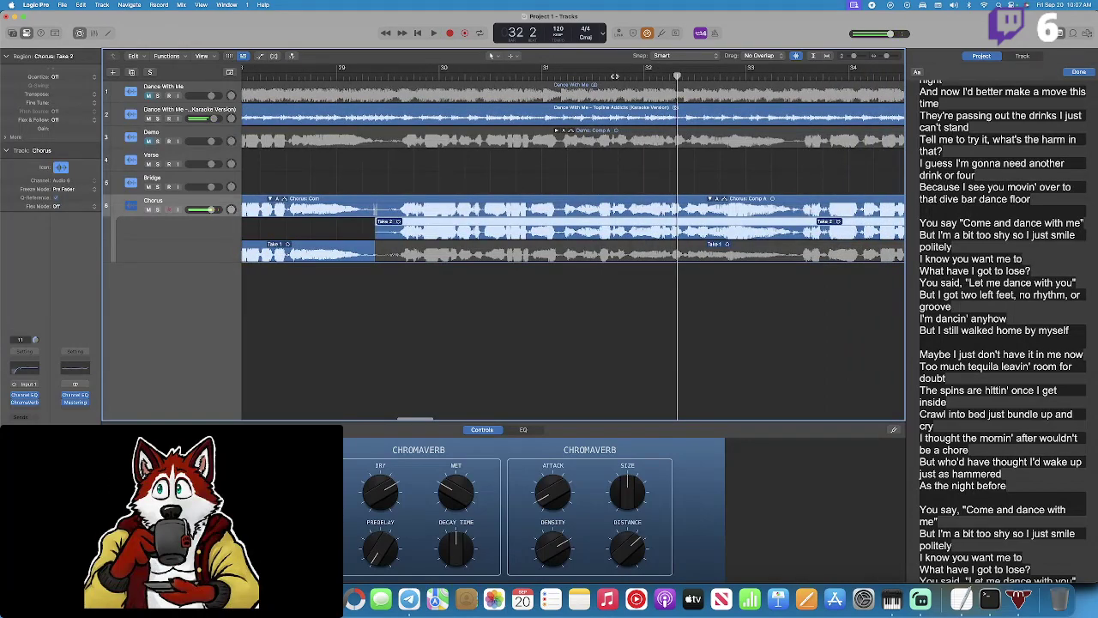
# Record a third Chorus take from bar 29 beat 2 to bar 35 and play it back to its end.
pyautogui.click(371, 76)
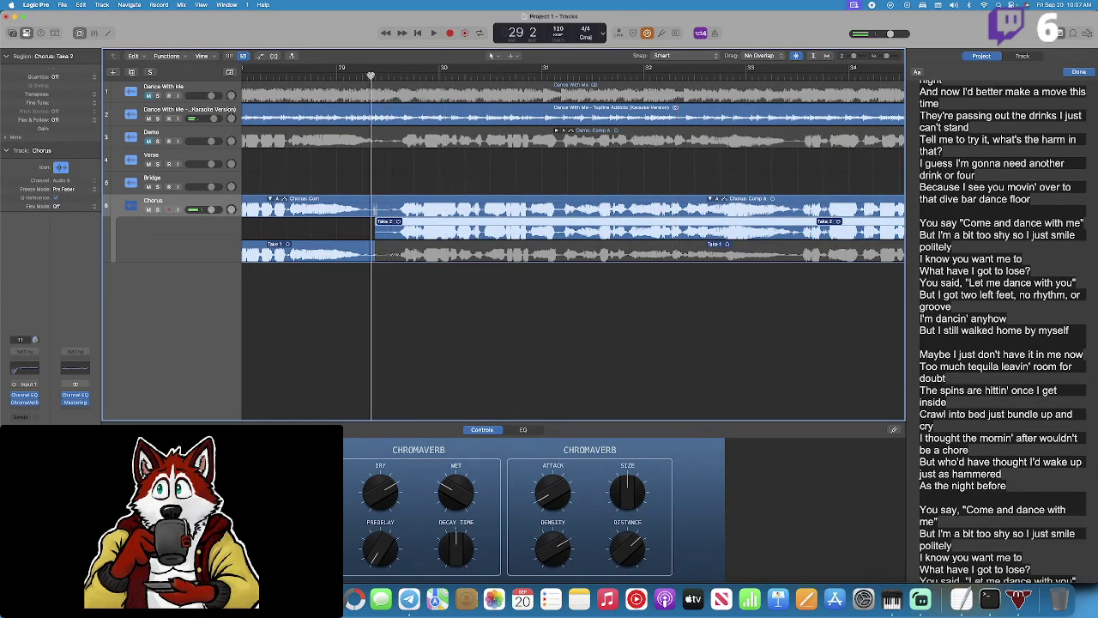
pyautogui.click(448, 33)
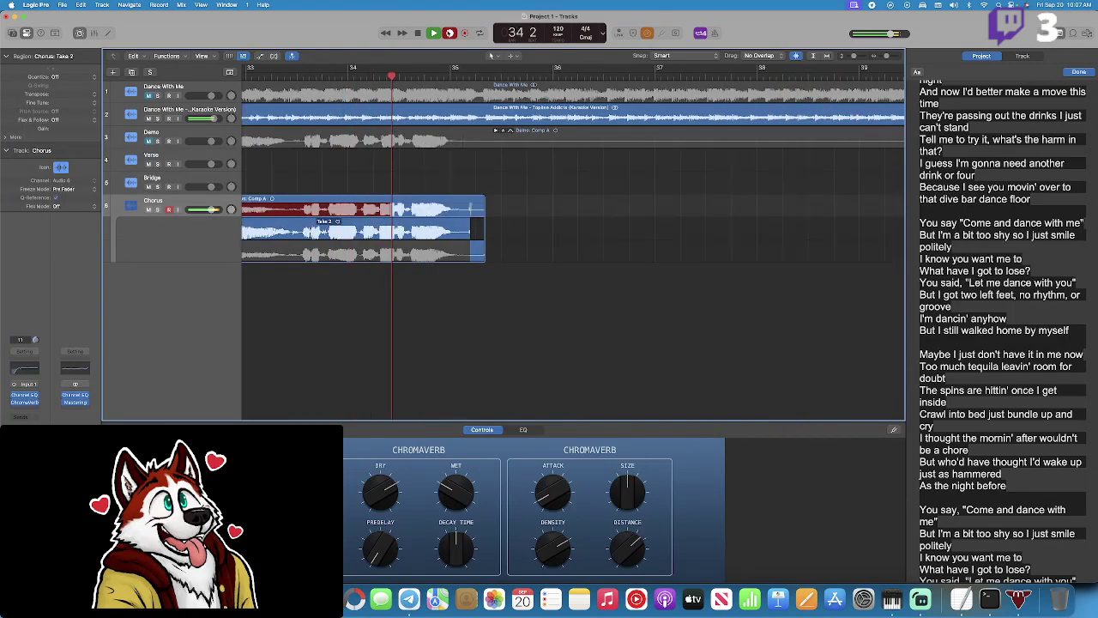
pyautogui.press('space')
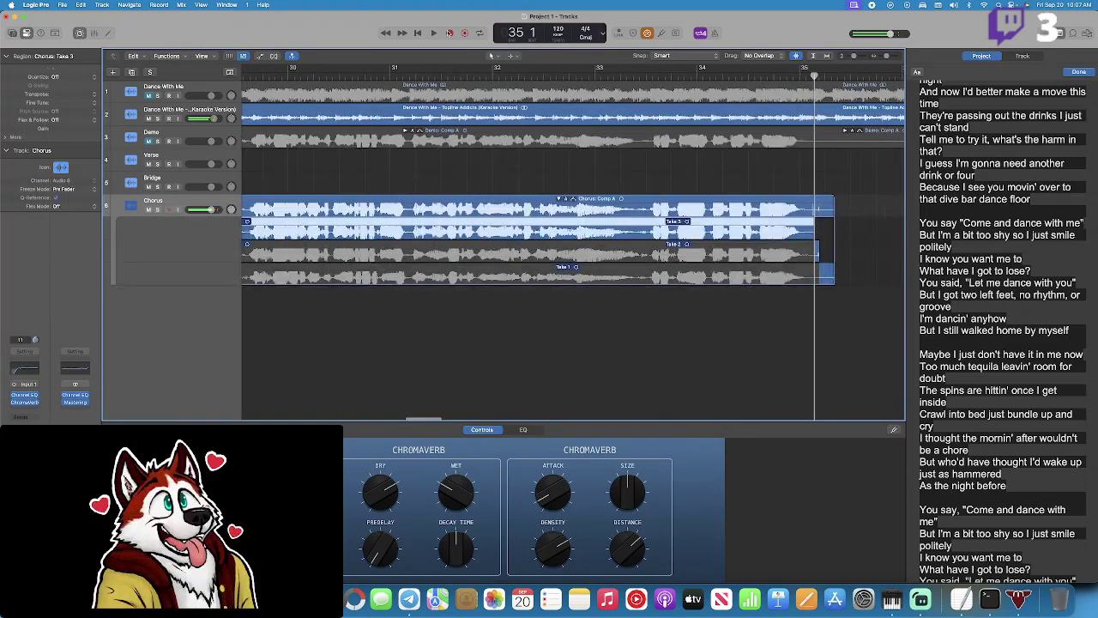
pyautogui.hscroll(-3, 410, 111)
pyautogui.press('space')
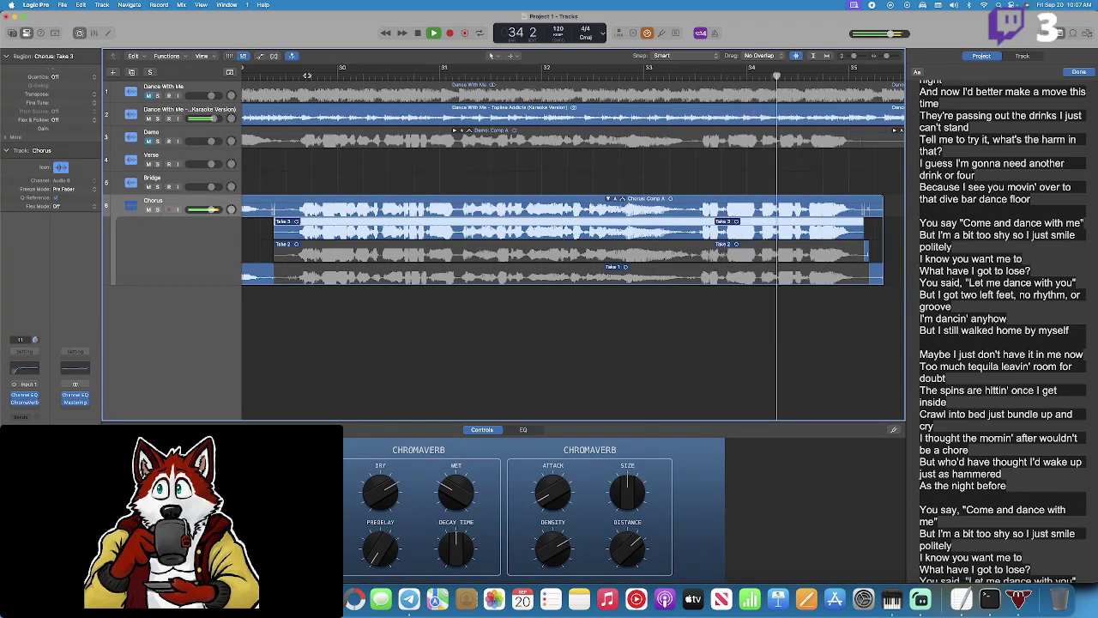
pyautogui.press('space')
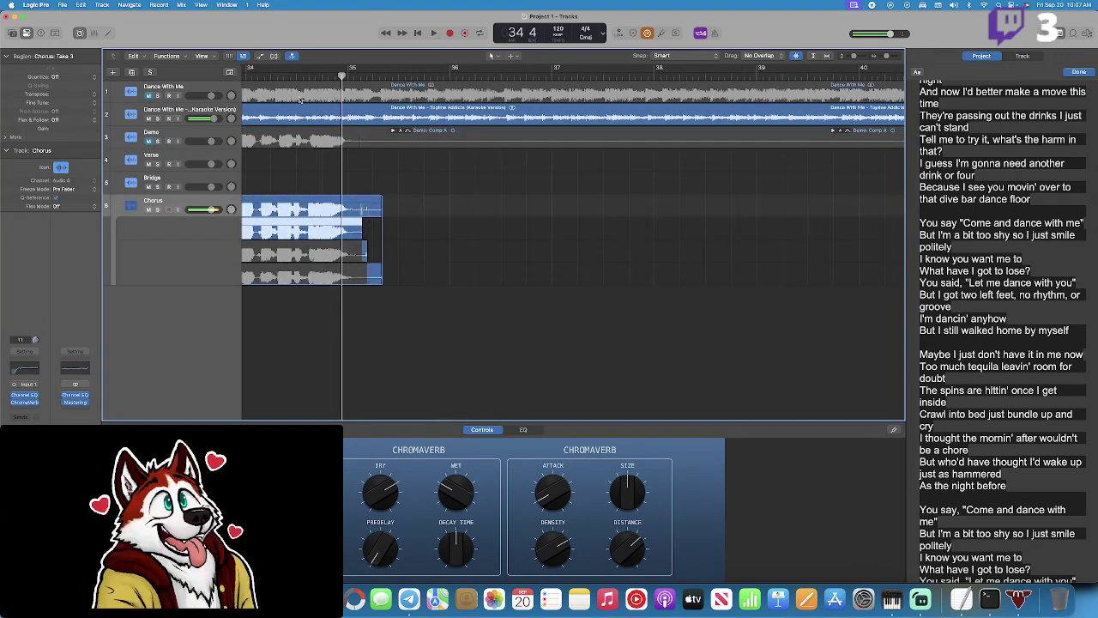
# Record a fourth Chorus take from bar 29 beat 2 to bar 35.
pyautogui.hscroll(-2, 309, 181)
pyautogui.hscroll(-2, 310, 181)
pyautogui.click(329, 74)
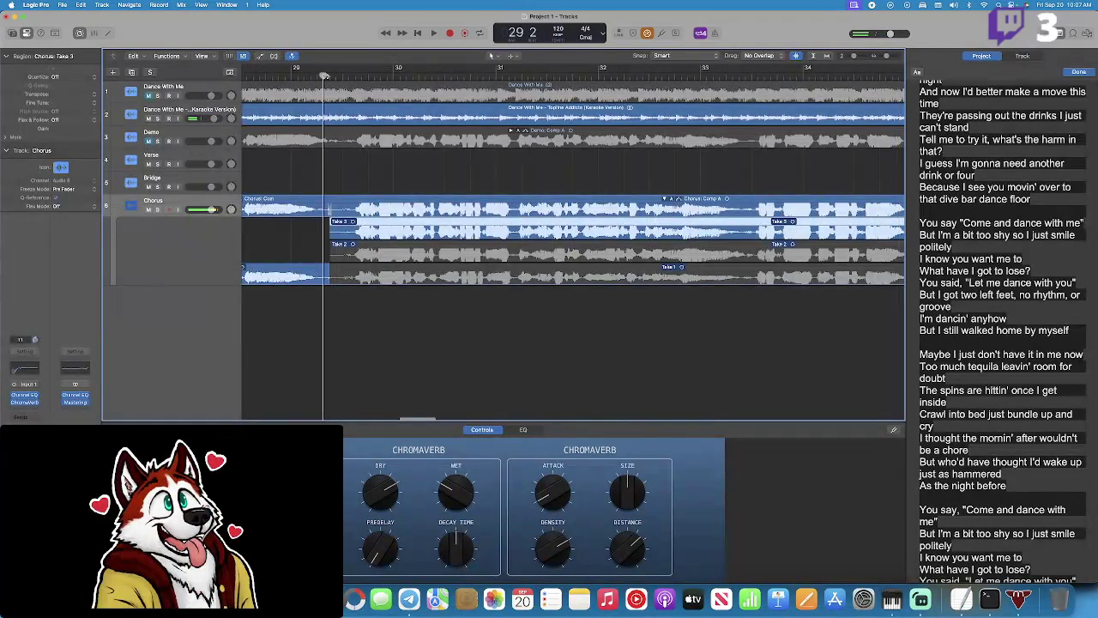
pyautogui.click(450, 32)
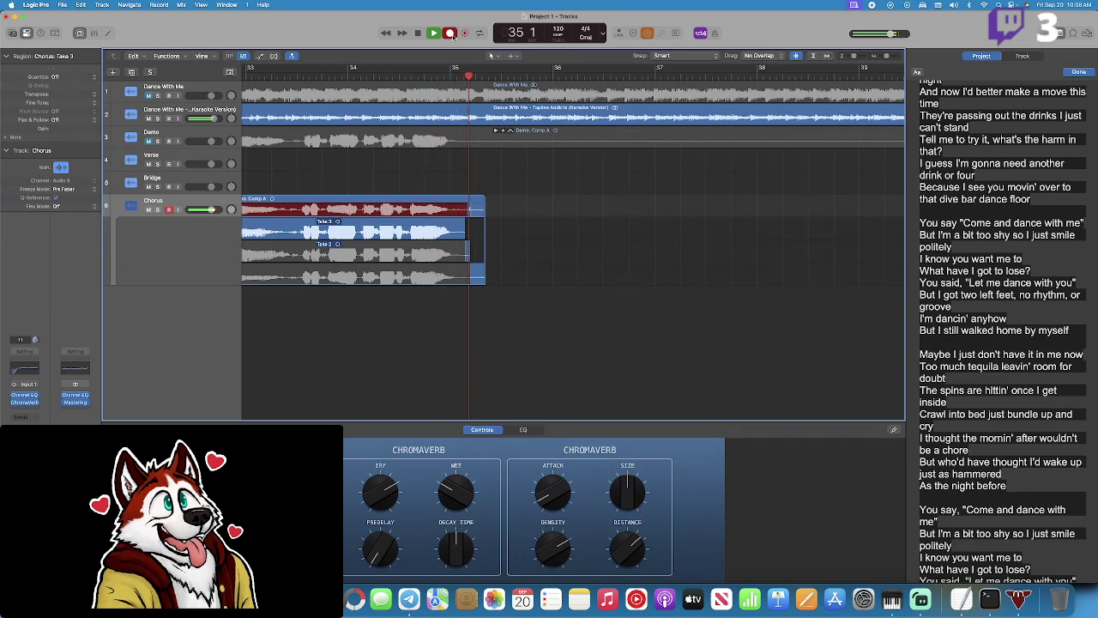
pyautogui.click(451, 33)
# Play back the fourth Chorus take from bar 29 beat 2 and collapse the Chorus take folder.
pyautogui.hscroll(-3, 358, 103)
pyautogui.click(365, 77)
pyautogui.press('space')
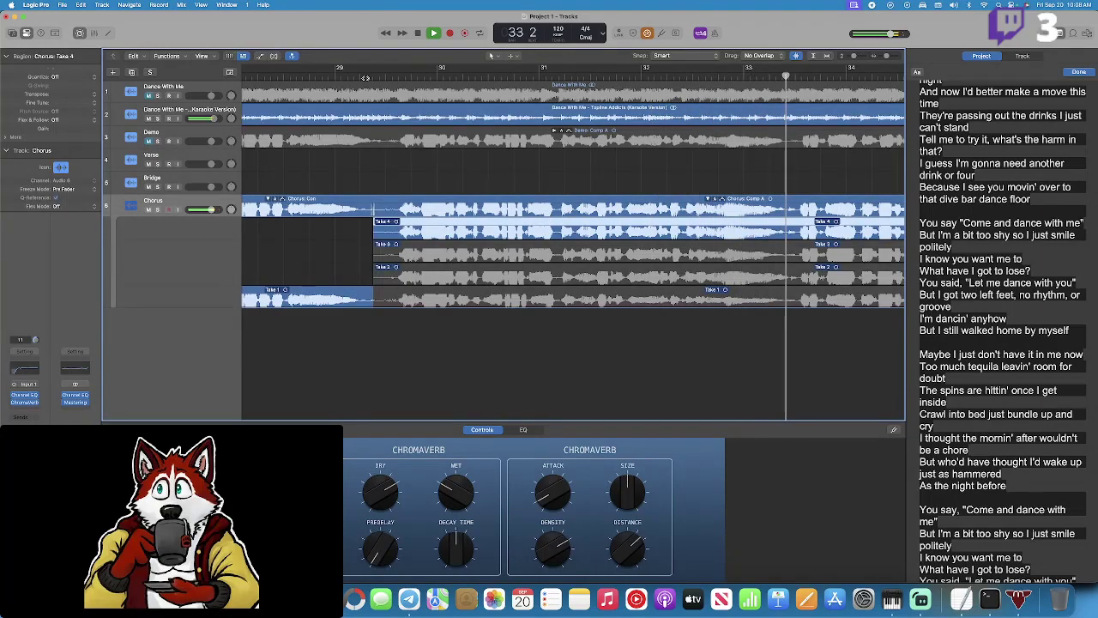
pyautogui.hscroll(3, 435, 203)
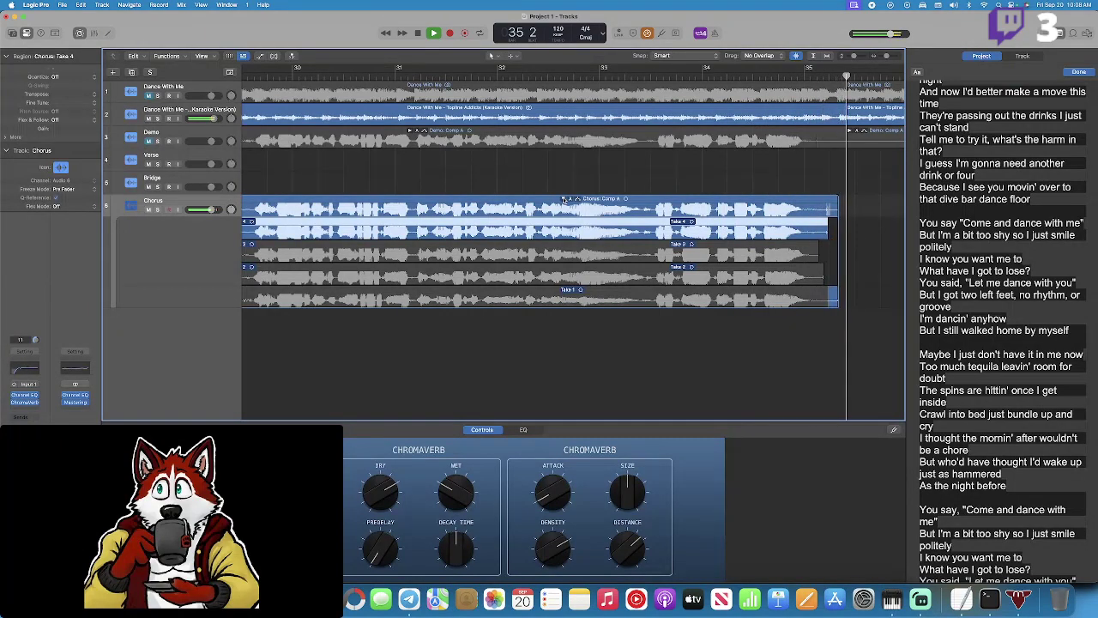
pyautogui.click(564, 199)
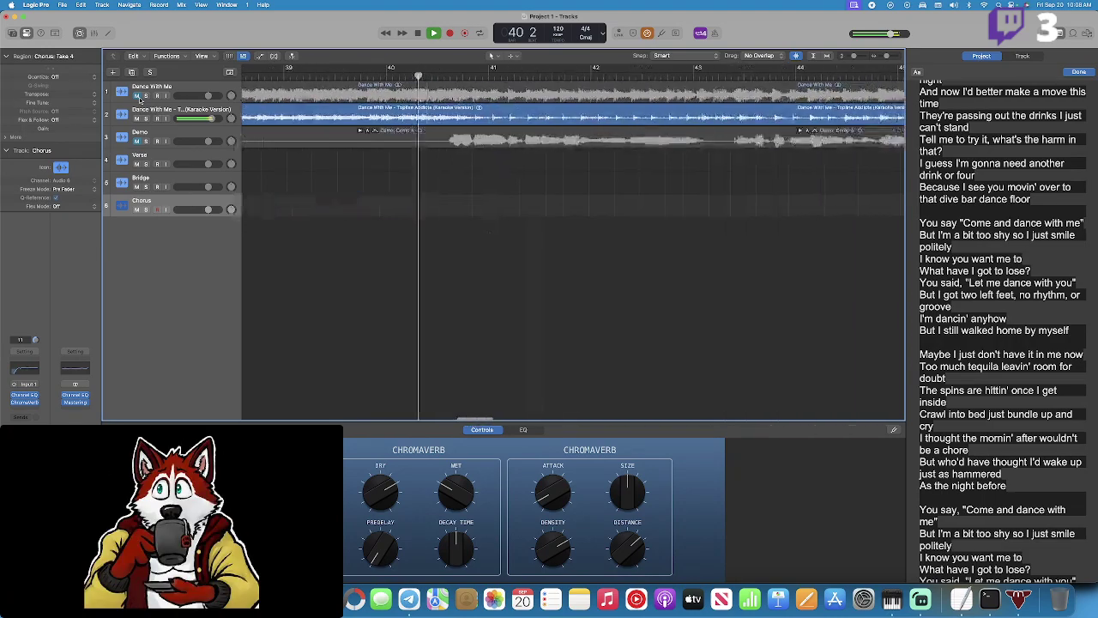
pyautogui.press('space')
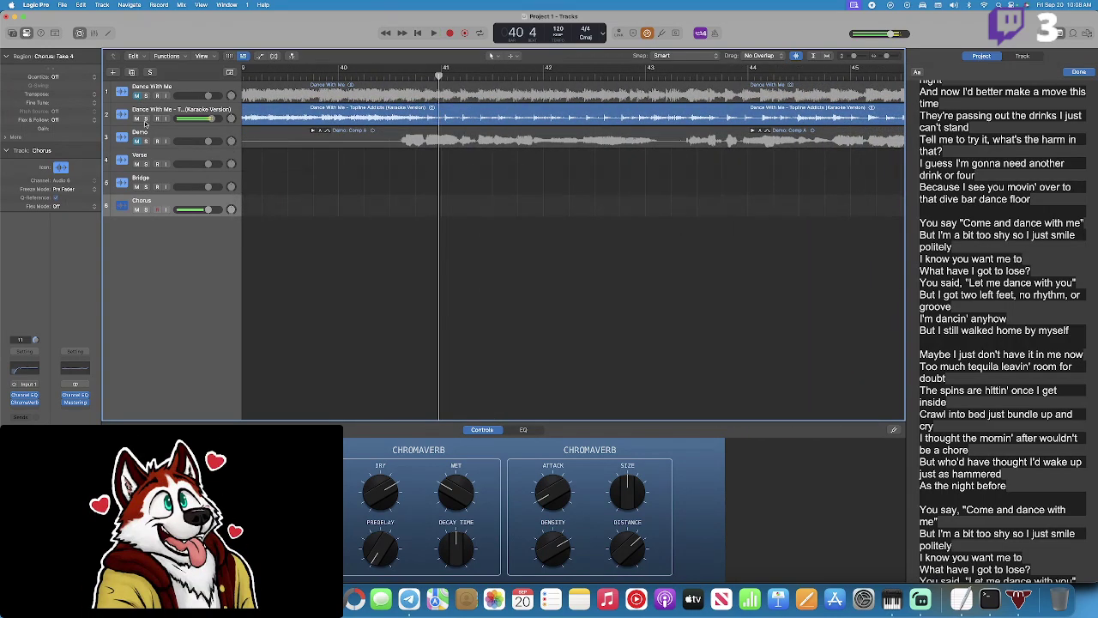
# Record the second verse vocal on the Verse track from bar 40 beat 2 to bar 51 beat 3.
pyautogui.click(188, 154)
pyautogui.click(339, 76)
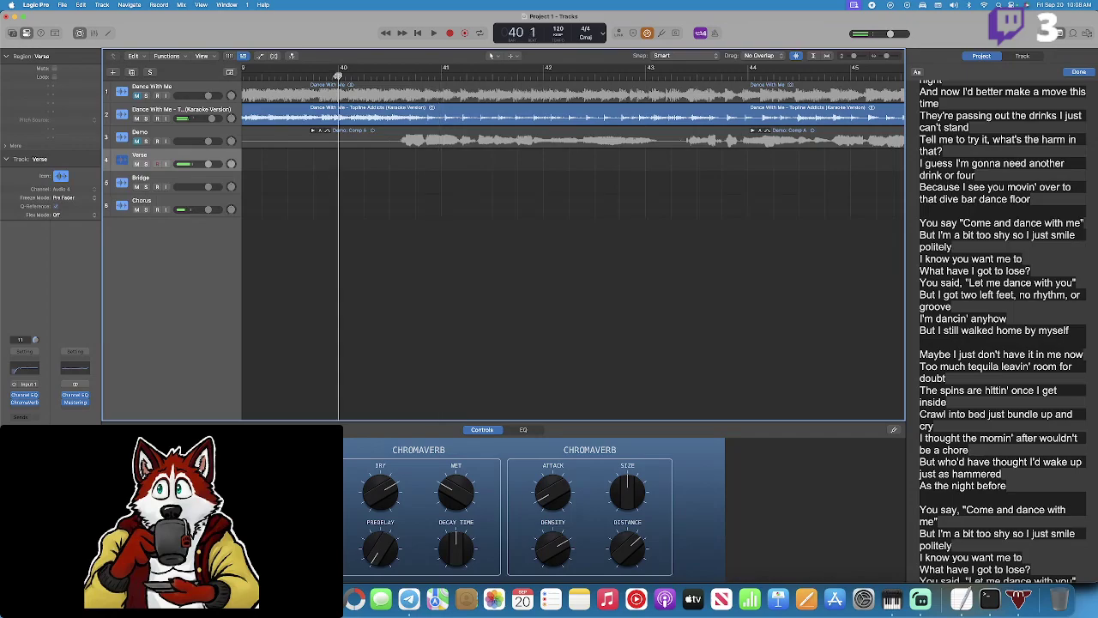
pyautogui.press('space')
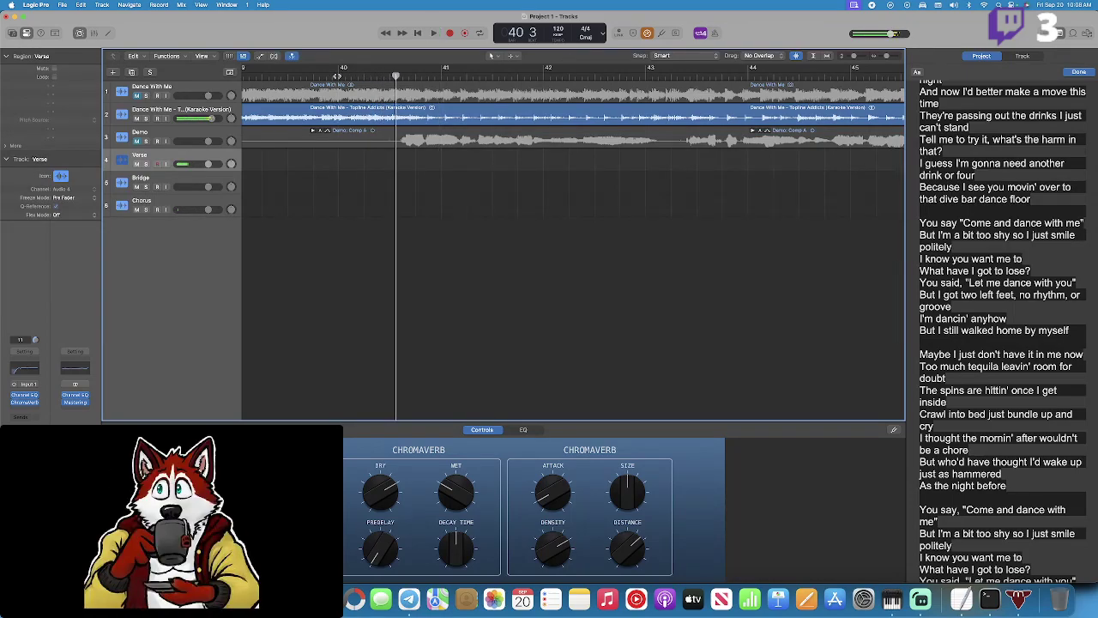
pyautogui.click(364, 77)
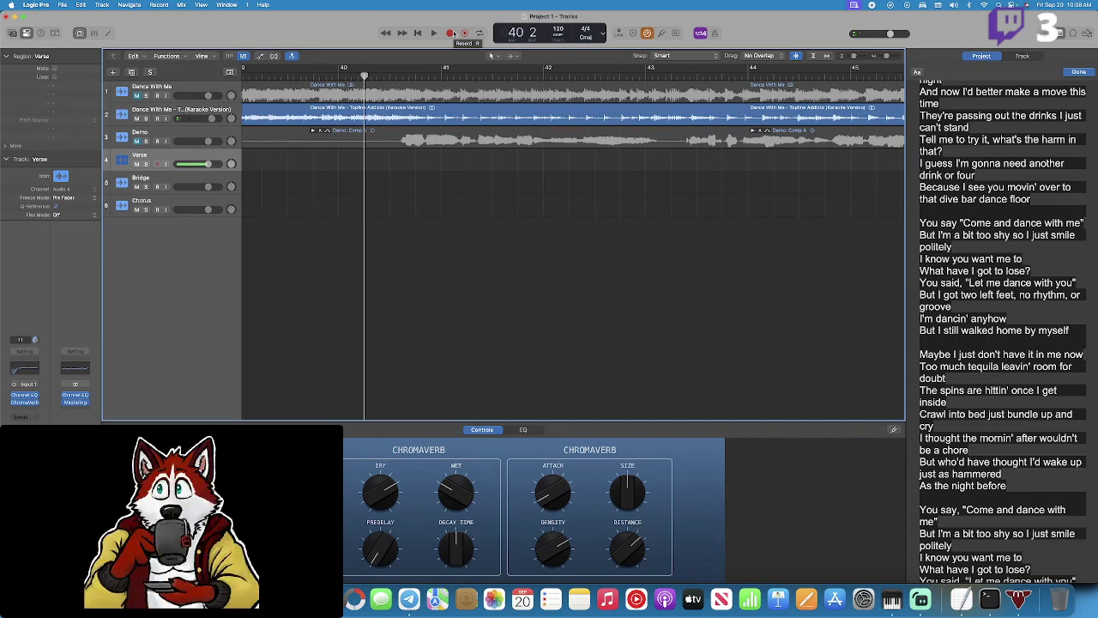
pyautogui.scroll(-3, 985, 322)
pyautogui.scroll(-3, 981, 322)
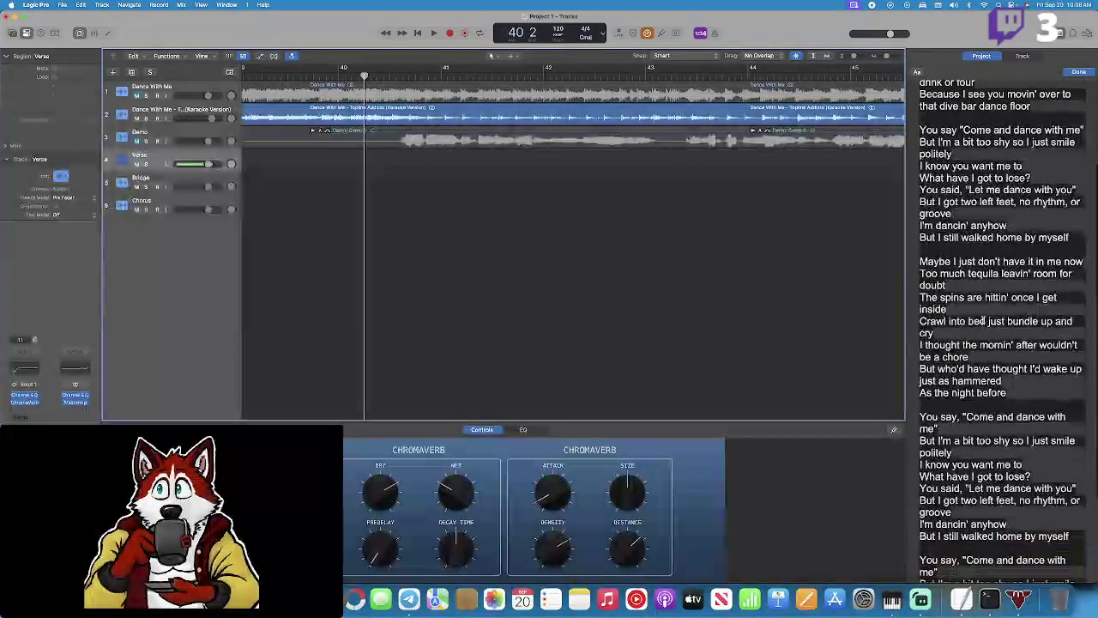
pyautogui.press('r')
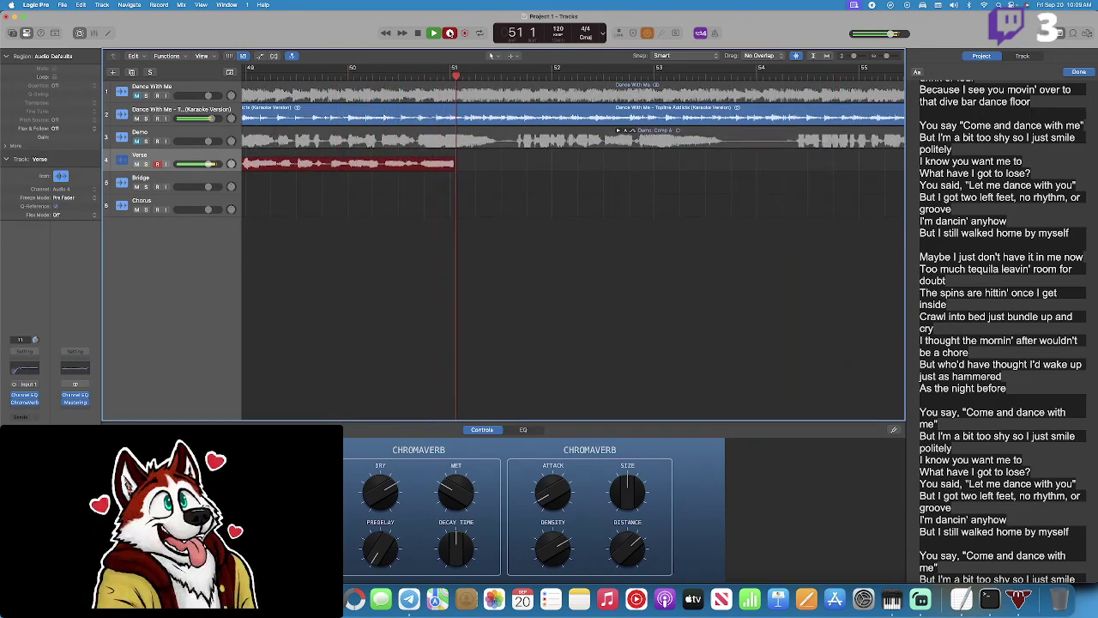
pyautogui.press('space')
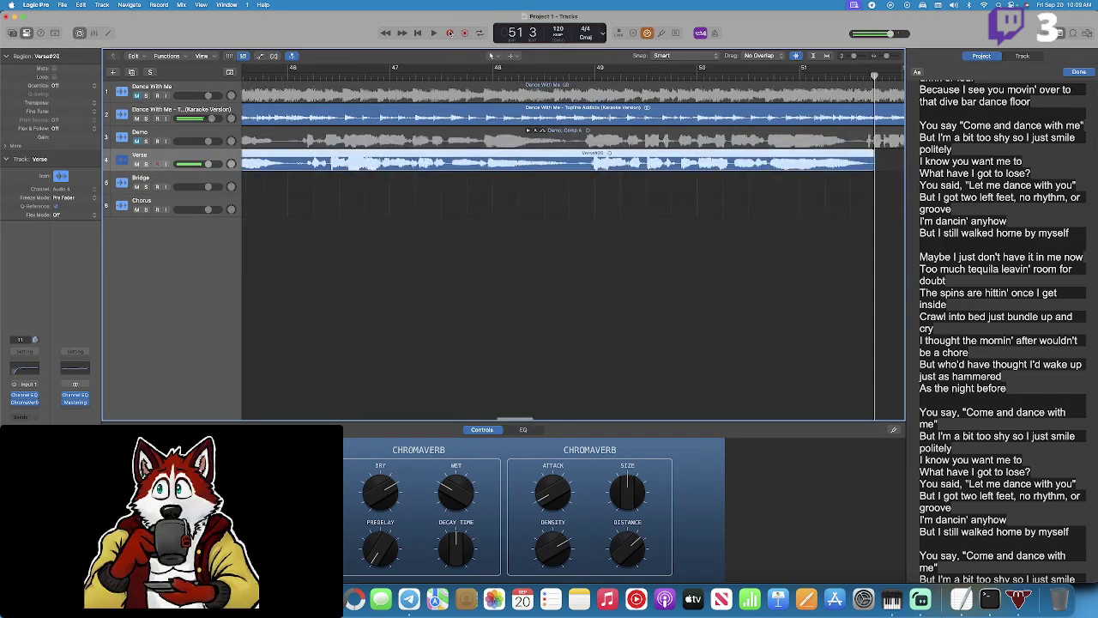
# Play back the new Verse recording, including the passage from bar 45 beat 3 to bar 48.
pyautogui.hscroll(-10, 530, 160)
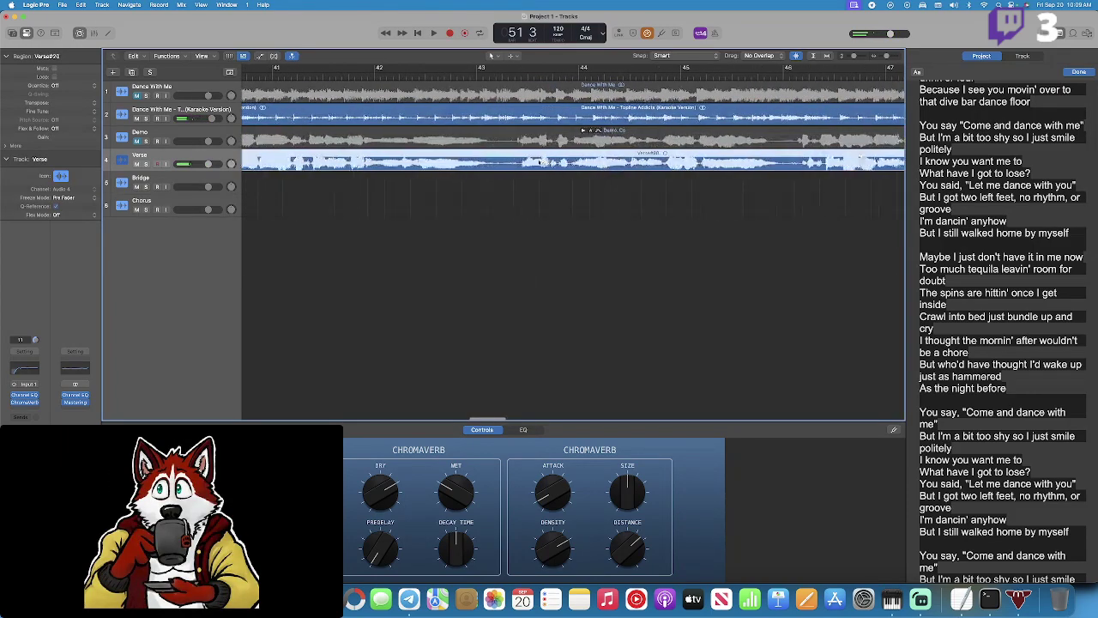
pyautogui.press('space')
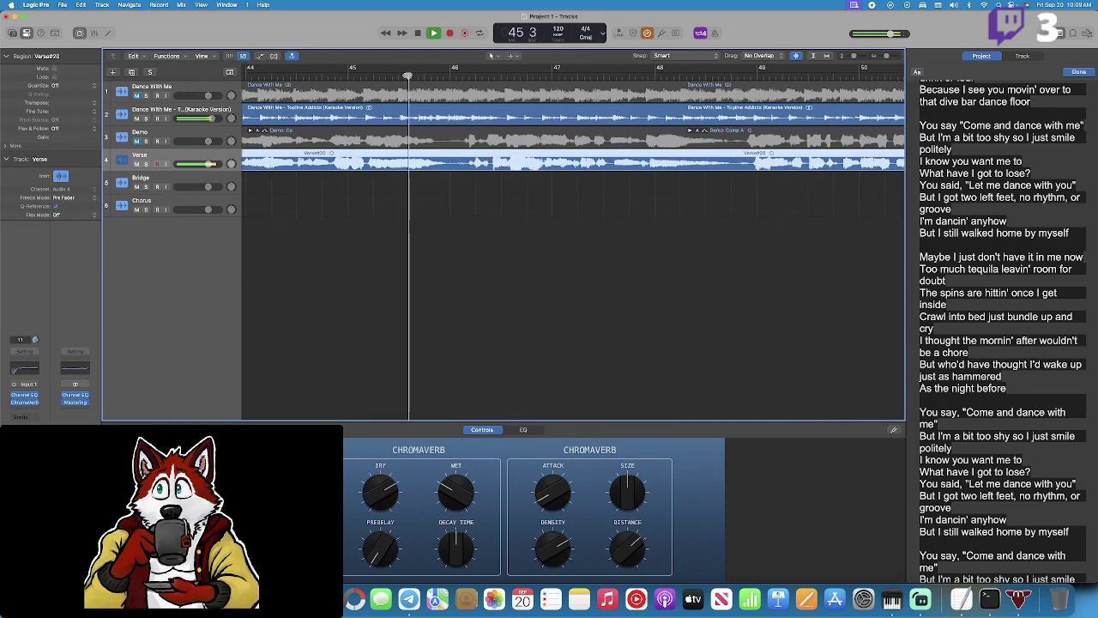
pyautogui.press('space')
pyautogui.press('space')
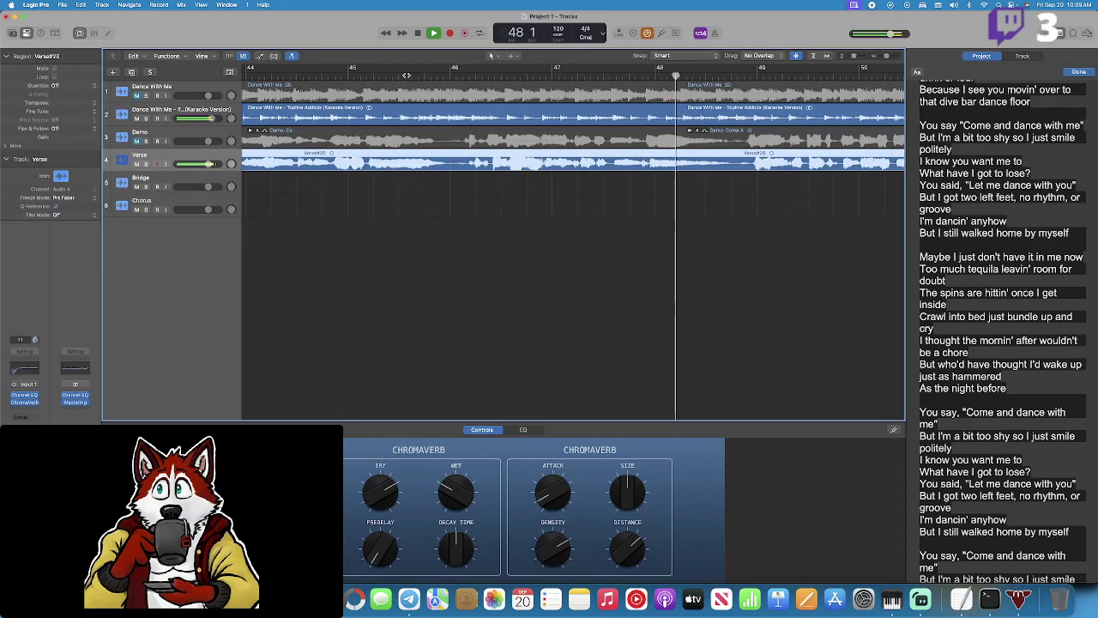
# Record a second Verse take from bar 46 to bar 48 beat 4 and play it back.
pyautogui.press('space')
pyautogui.press('space')
pyautogui.click(450, 33)
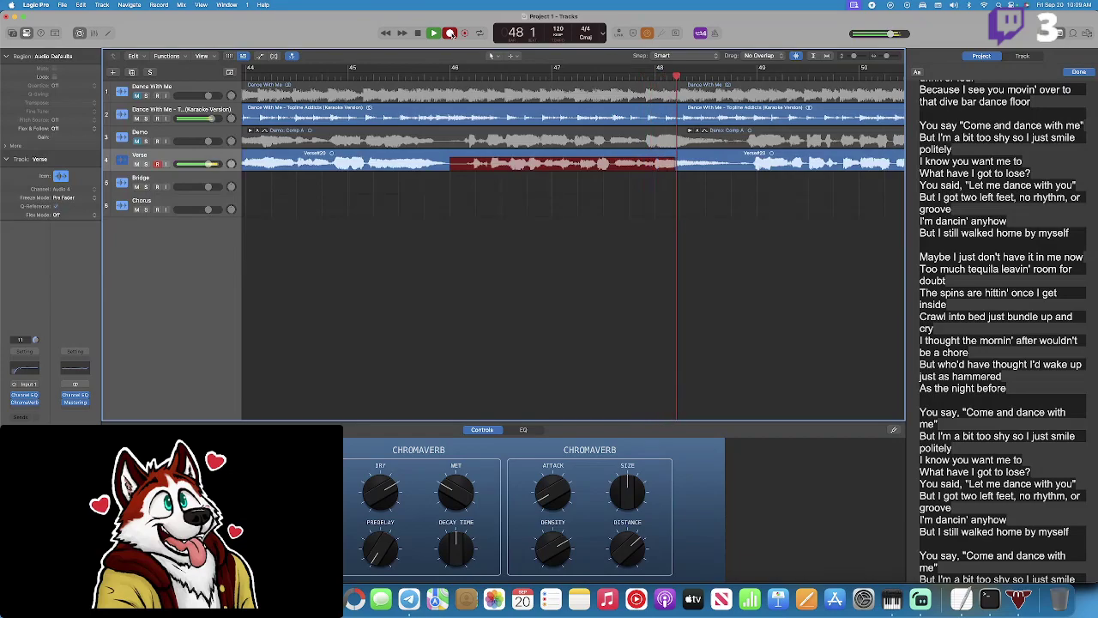
pyautogui.click(450, 34)
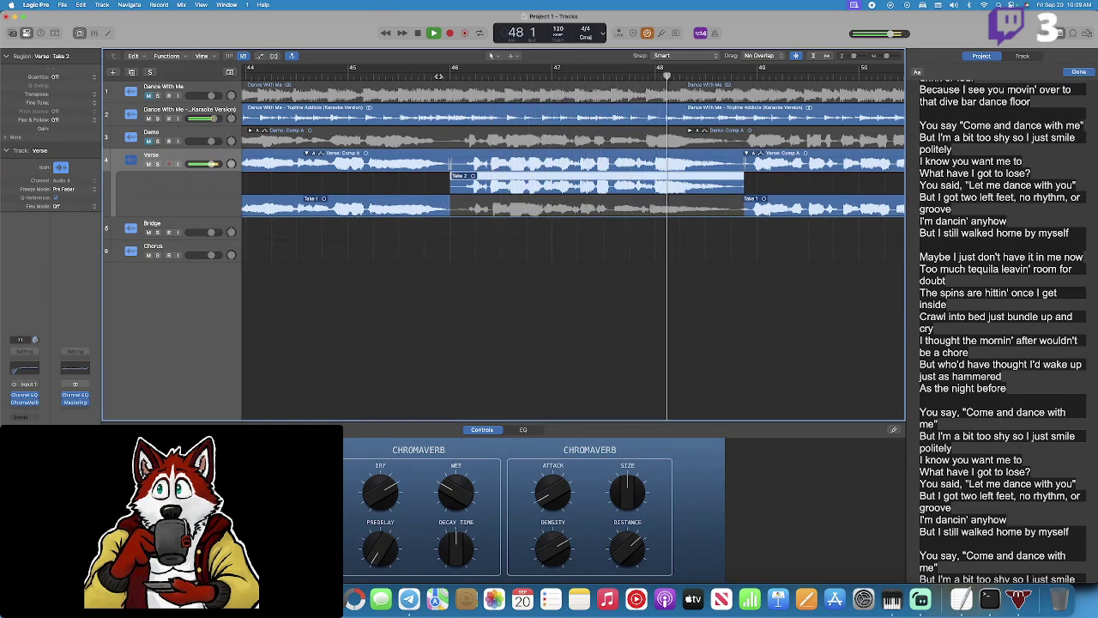
# Record a third Verse take over the same passage, from bar 46 to bar 48 beat 4.
pyautogui.click(438, 77)
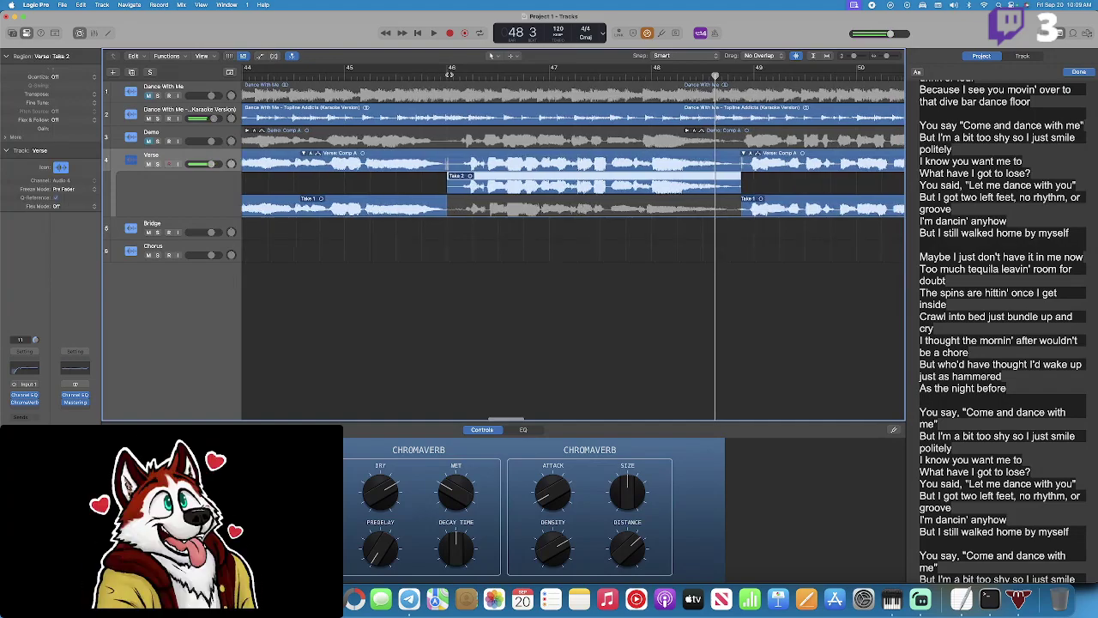
pyautogui.click(451, 34)
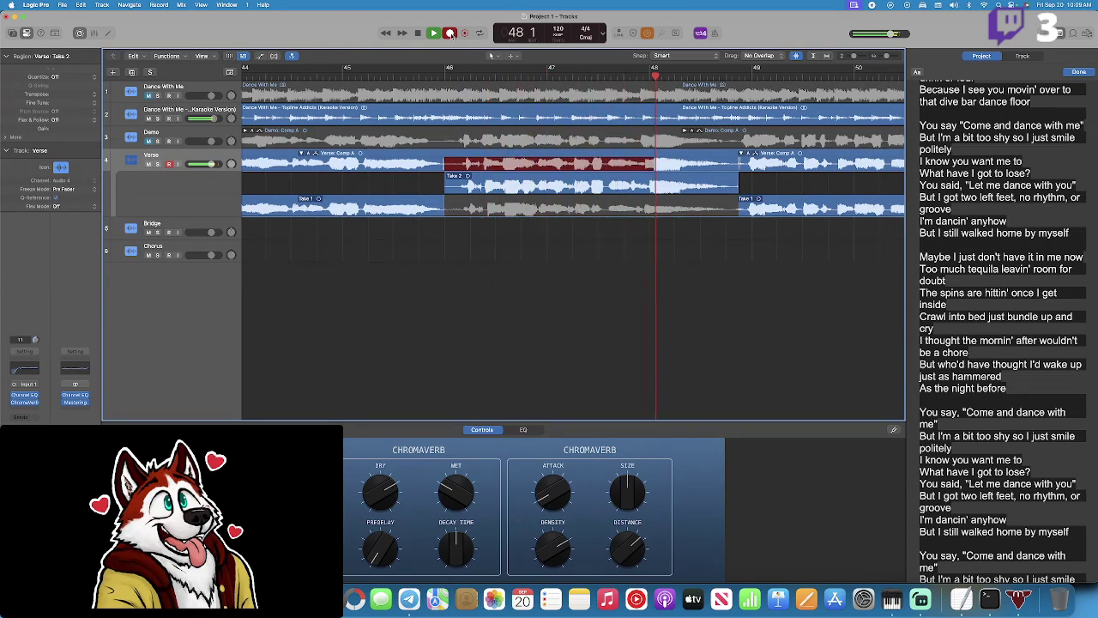
pyautogui.click(450, 34)
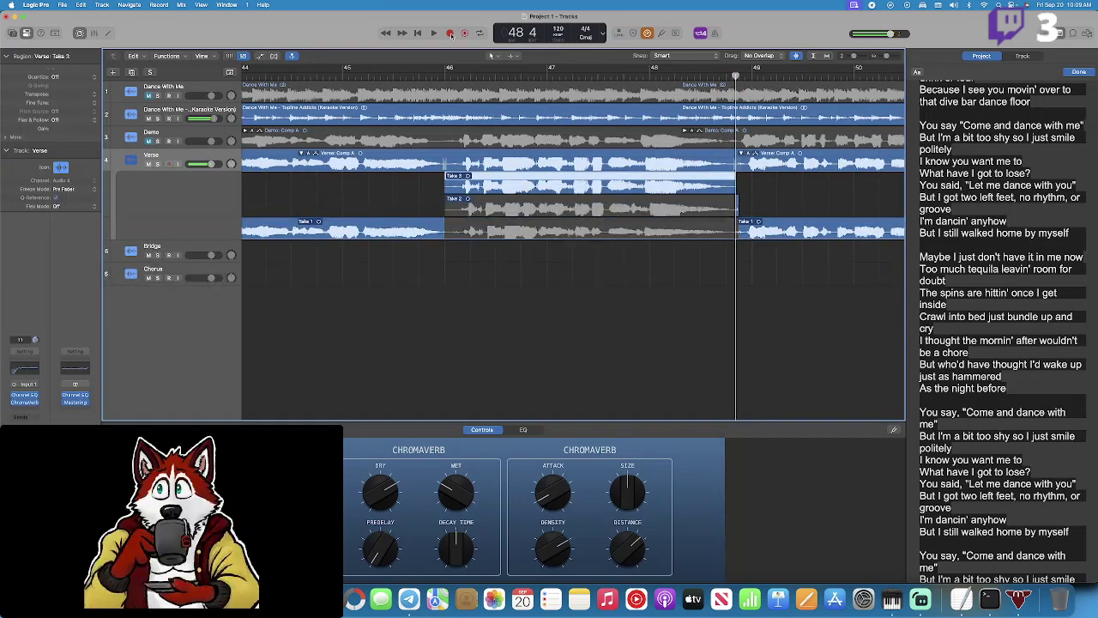
# Play back the third Verse take from bar 46 and its join with the following passage around bars 48 and 49.
pyautogui.click(441, 73)
pyautogui.press('space')
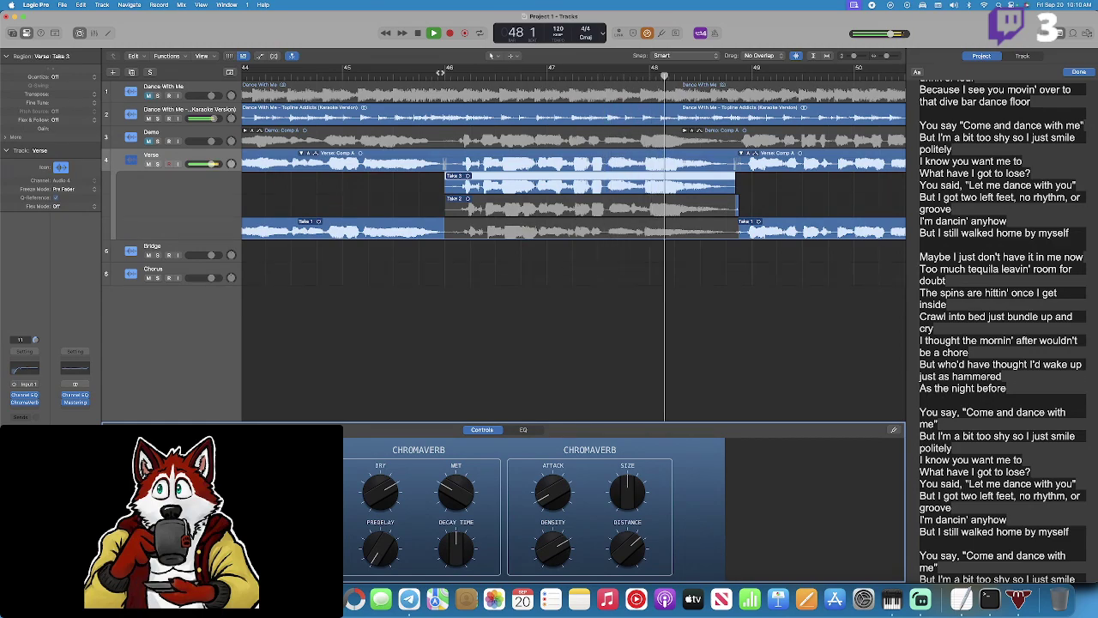
pyautogui.press('space')
pyautogui.press('space')
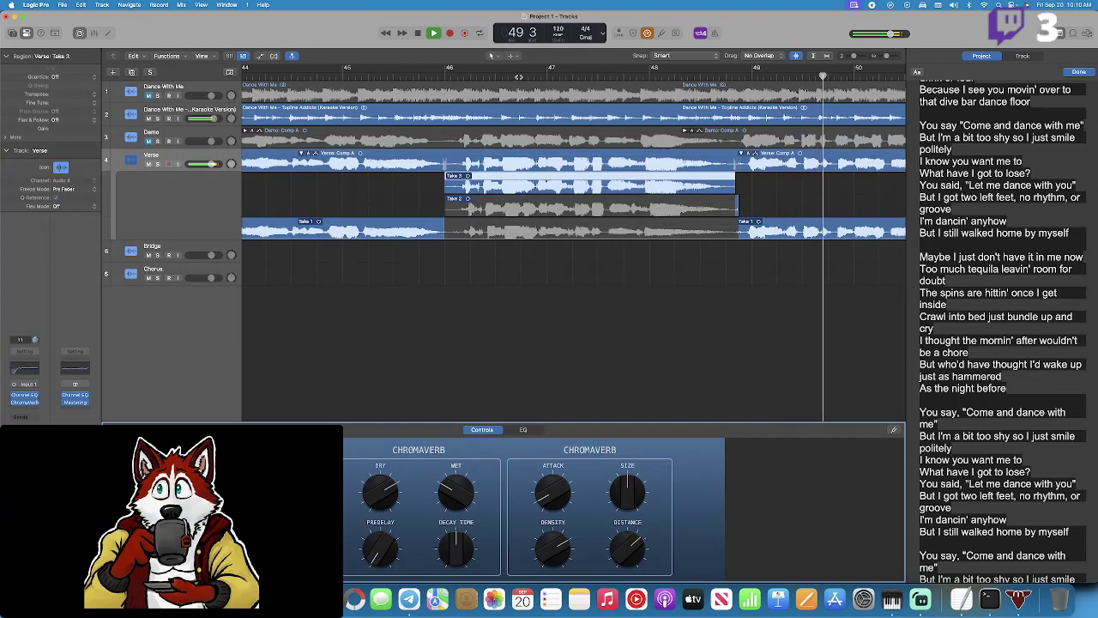
pyautogui.hscroll(5, 531, 86)
pyautogui.hscroll(-3, 531, 86)
pyautogui.click(432, 73)
pyautogui.press('space')
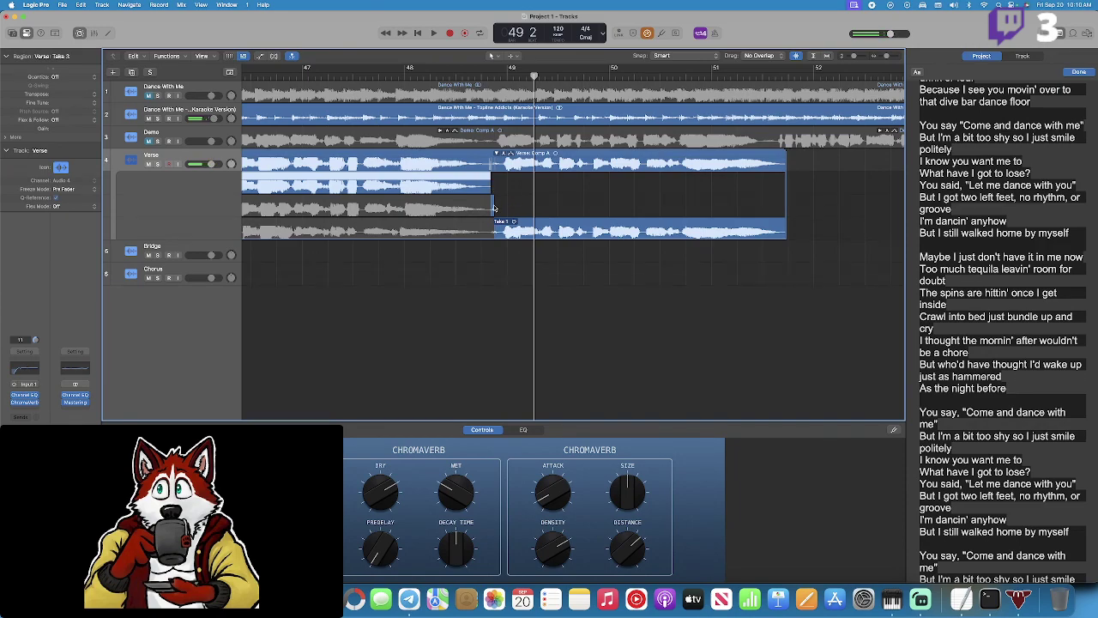
# Move the comp boundary between Take 3 and Take 1 slightly earlier before bar 49, and play back the join through bar 51.
pyautogui.moveTo(494, 230); pyautogui.dragTo(490, 230)
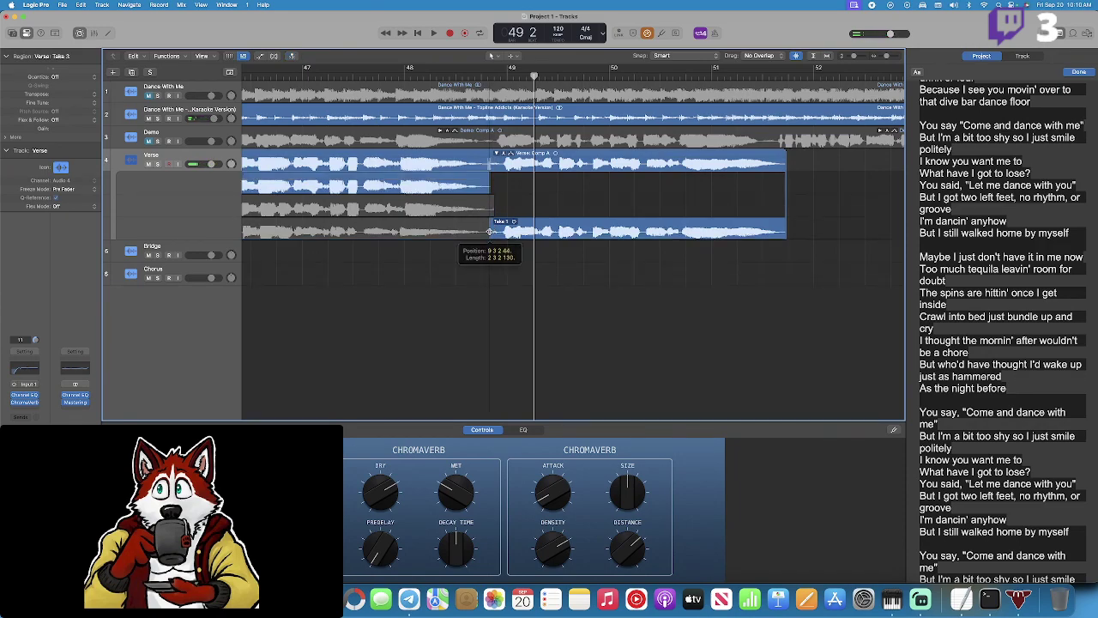
pyautogui.click(452, 75)
pyautogui.press('b')
pyautogui.press('space')
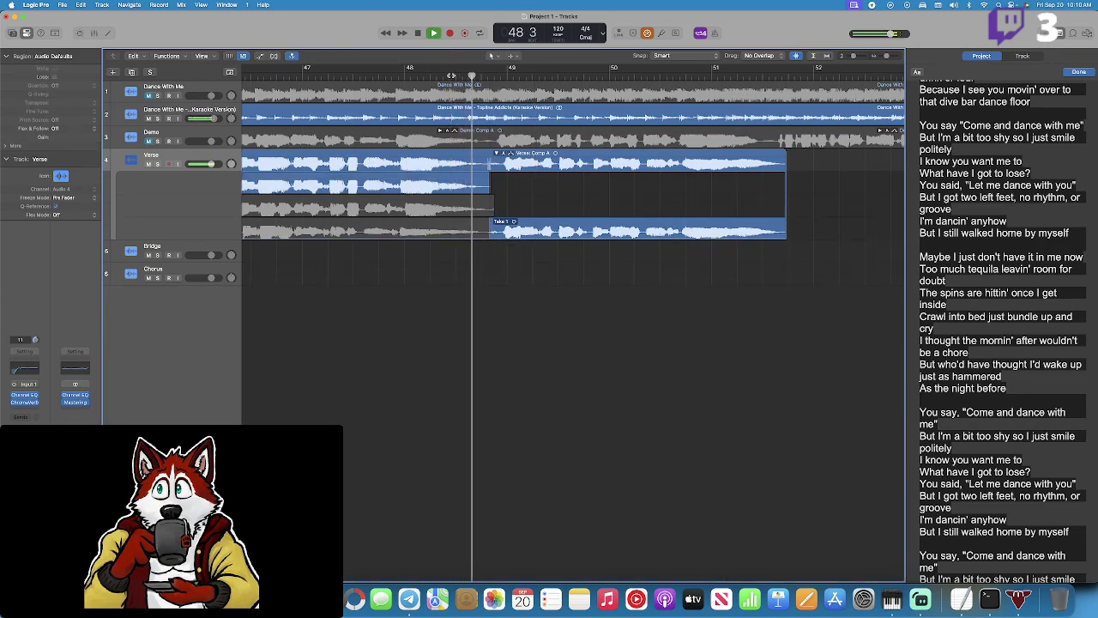
pyautogui.press('b')
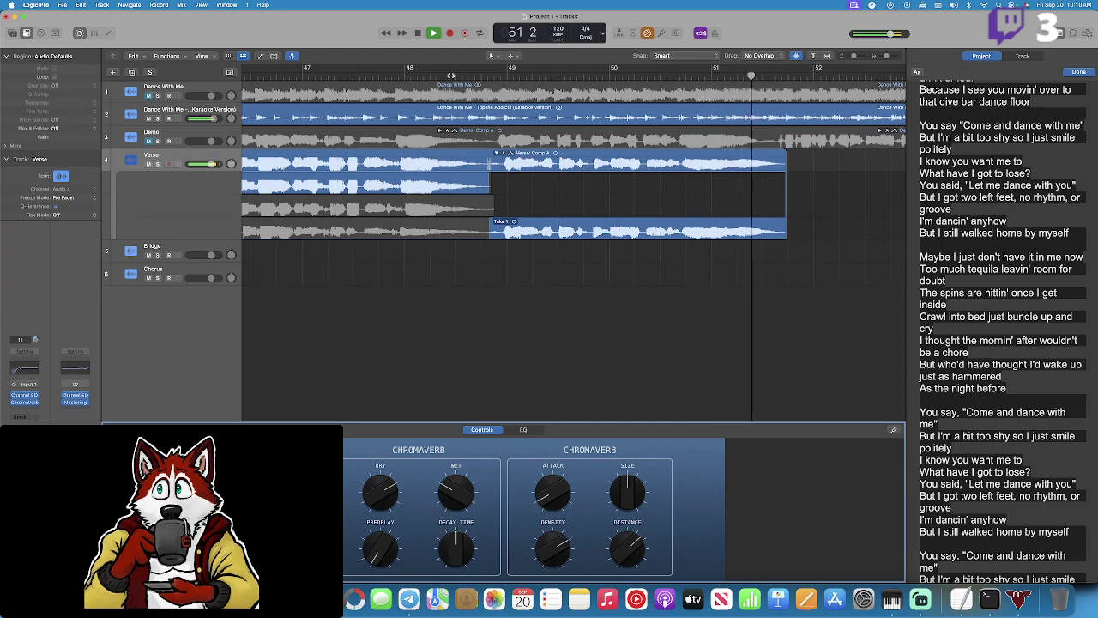
pyautogui.press('space')
# Play back the Verse comp again from bar 46 to bar 50, covering the Take 3 passage and the Take 1 ending.
pyautogui.hscroll(-10, 411, 74)
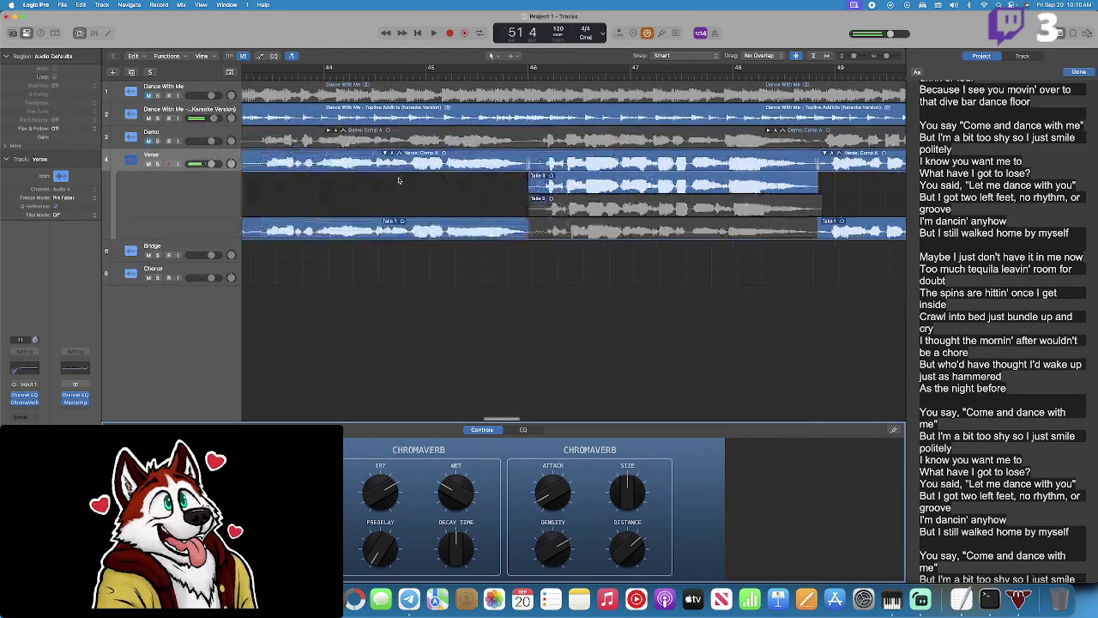
pyautogui.click(604, 74)
pyautogui.press('space')
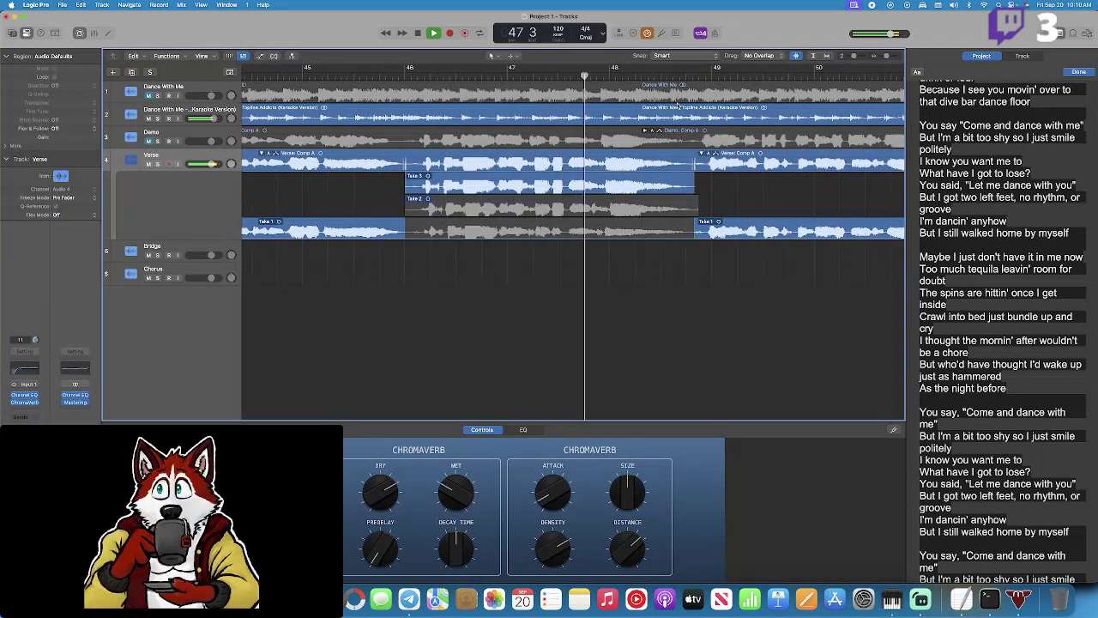
pyautogui.press('space')
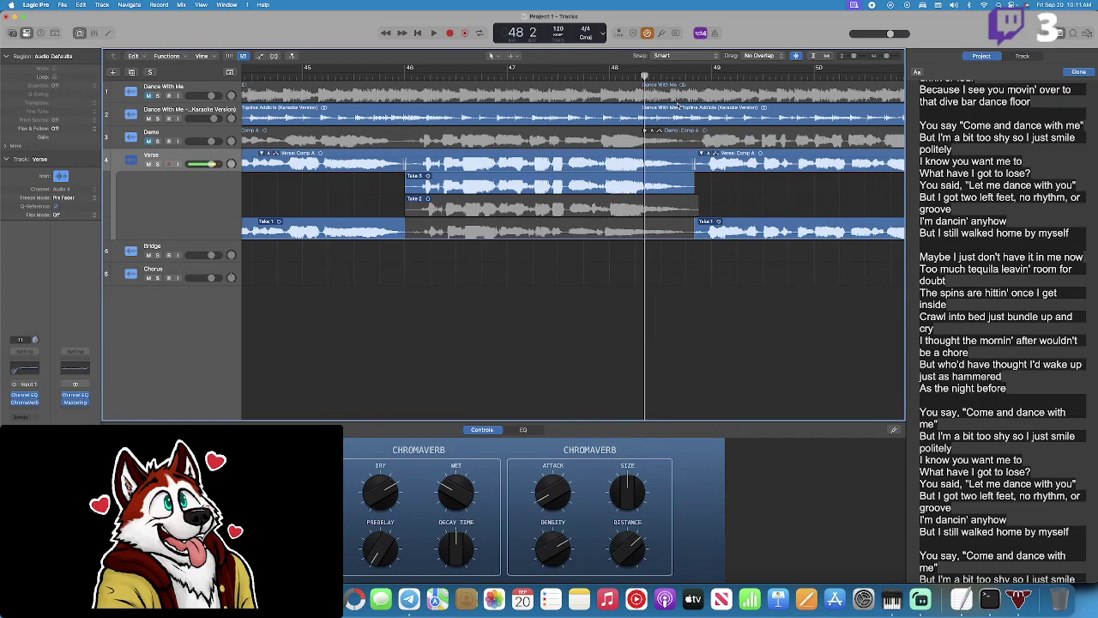
pyautogui.press('space')
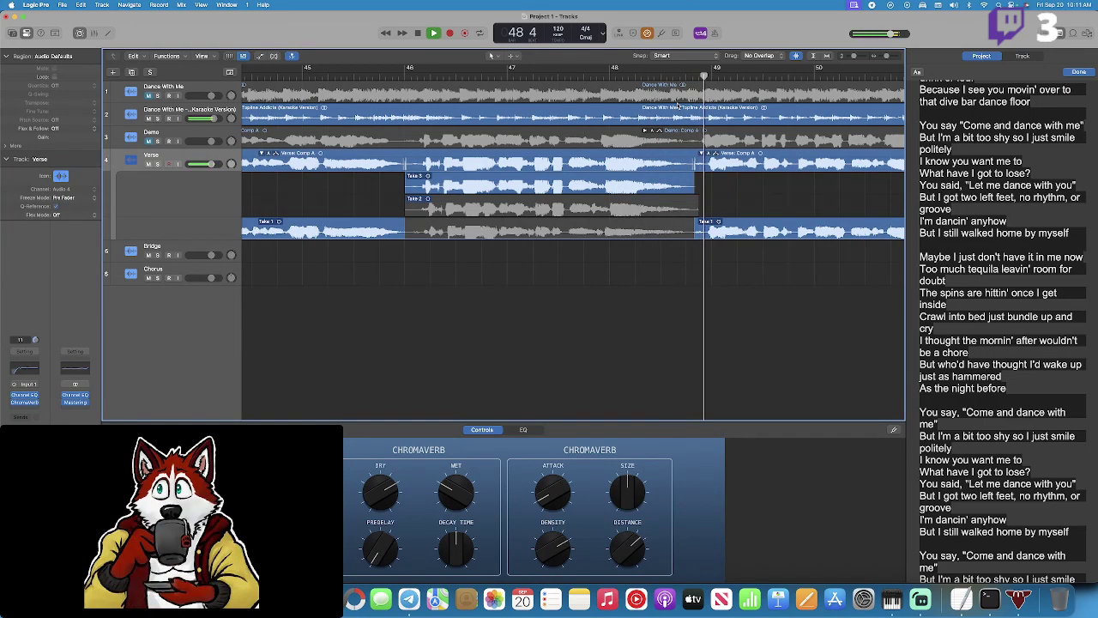
pyautogui.press('space')
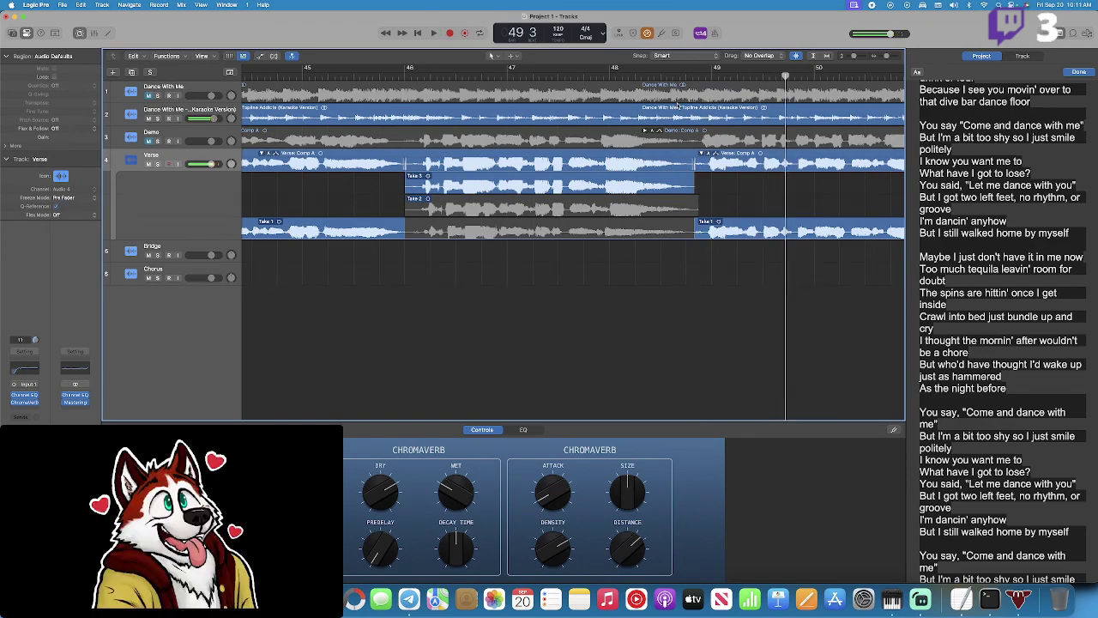
pyautogui.hscroll(5, 730, 137)
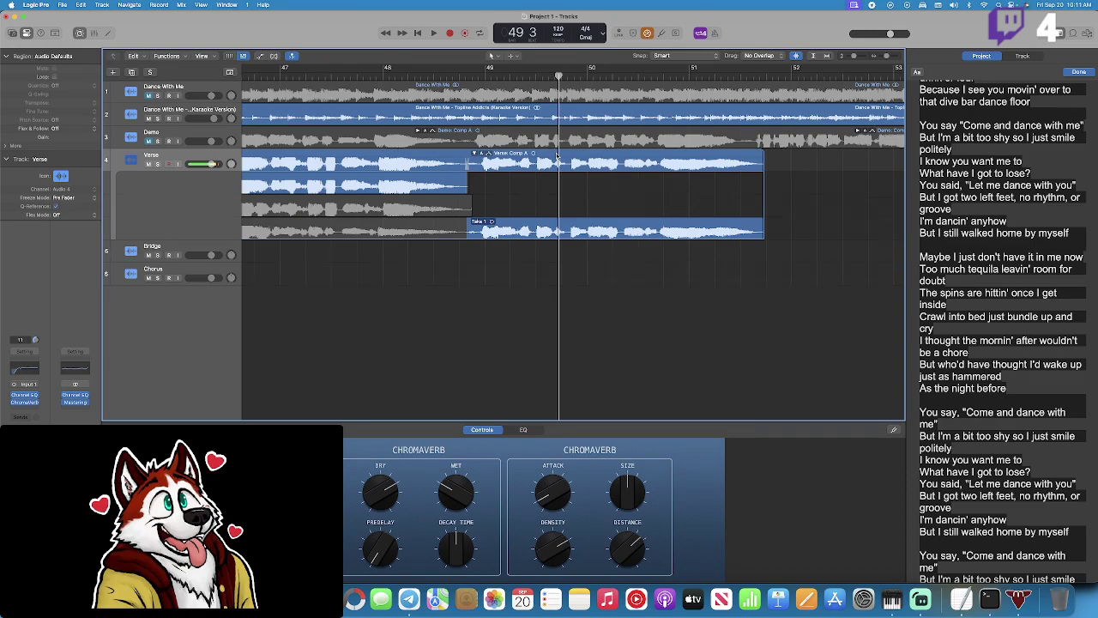
pyautogui.click(467, 86)
pyautogui.press('space')
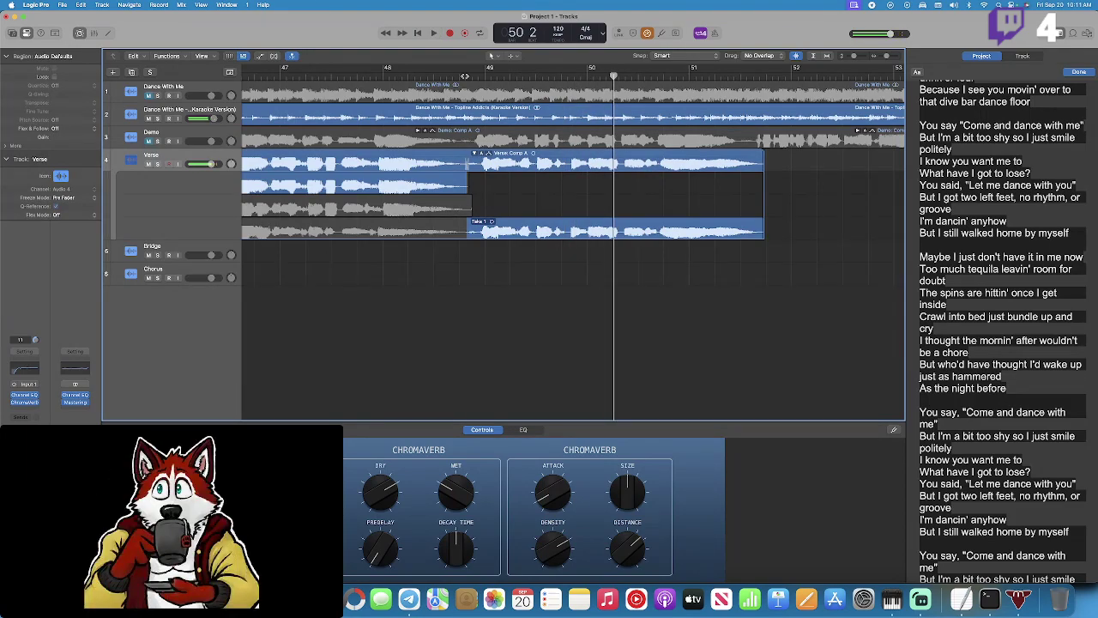
pyautogui.click(449, 34)
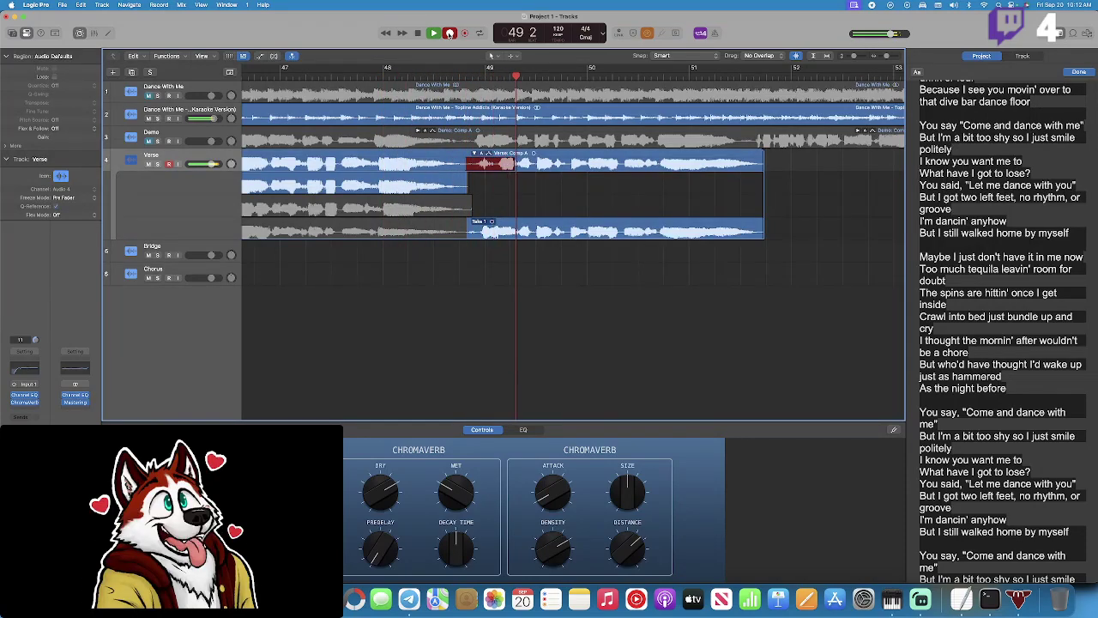
pyautogui.press('space')
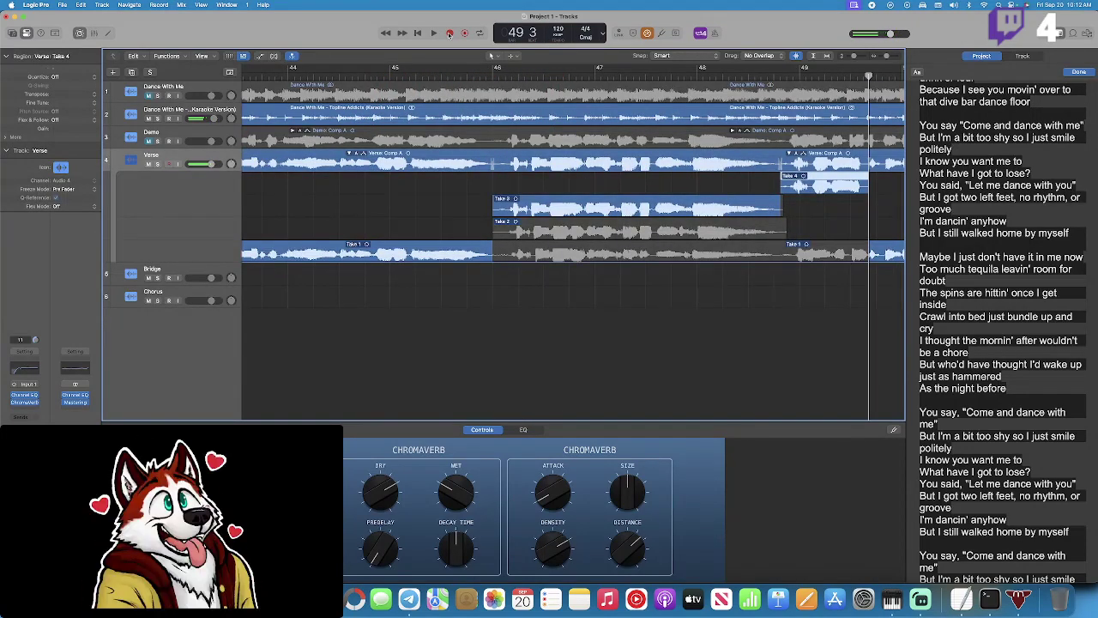
pyautogui.press('super+z')
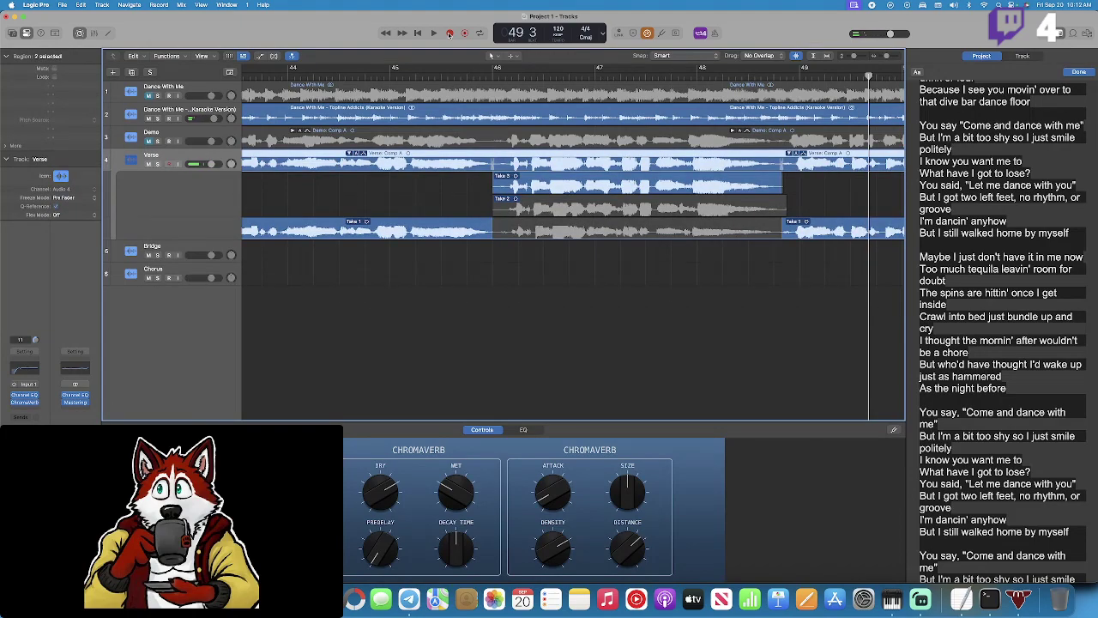
pyautogui.hscroll(2, 601, 215)
pyautogui.click(675, 77)
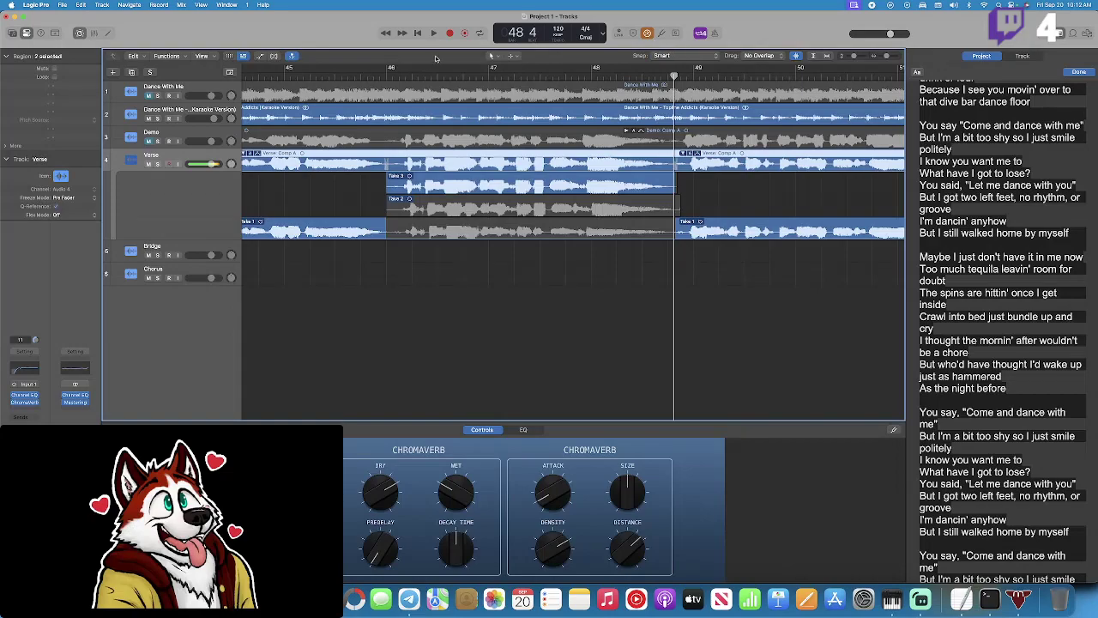
pyautogui.click(450, 34)
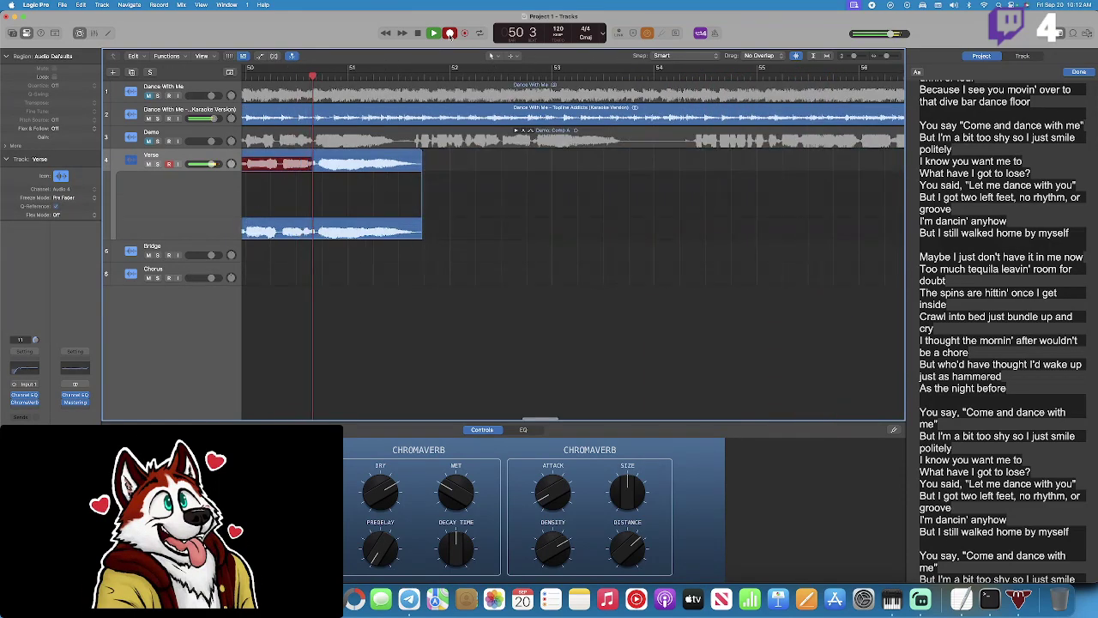
pyautogui.click(449, 33)
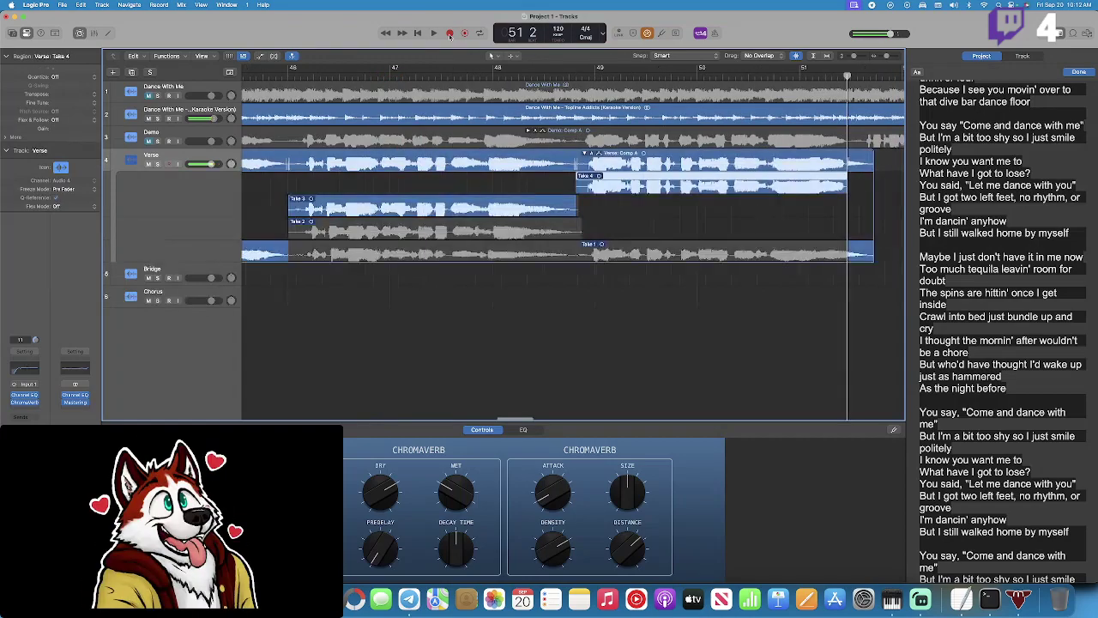
# Record a new Verse take of the closing lines from bar 48 beat 4 to bar 51 beat 4 and play it back.
pyautogui.moveTo(580, 75); pyautogui.dragTo(578, 77)
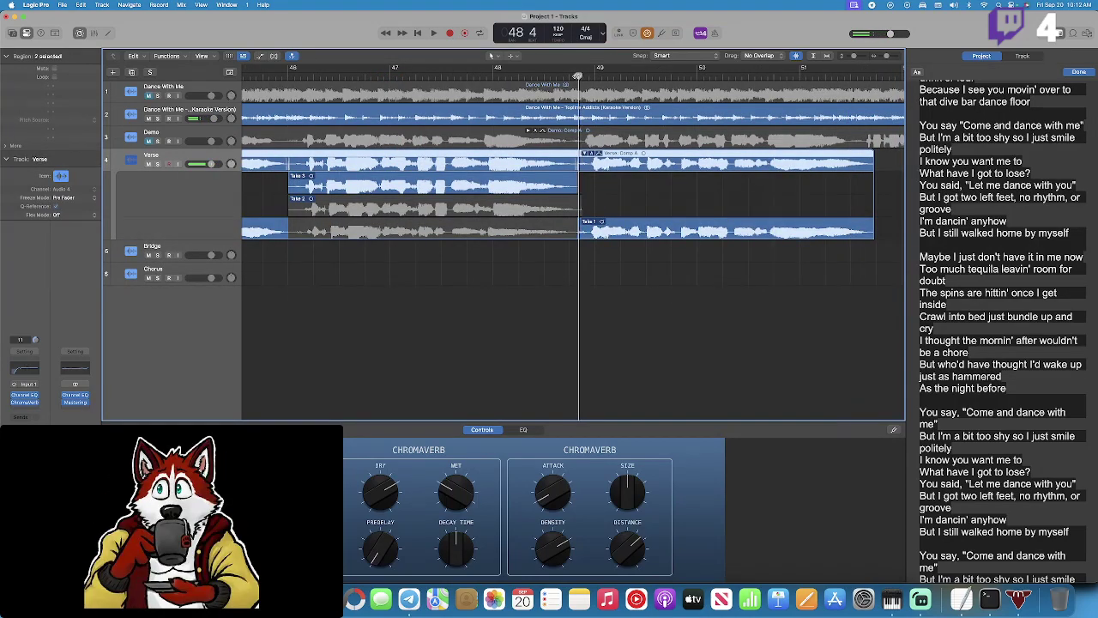
pyautogui.click(449, 34)
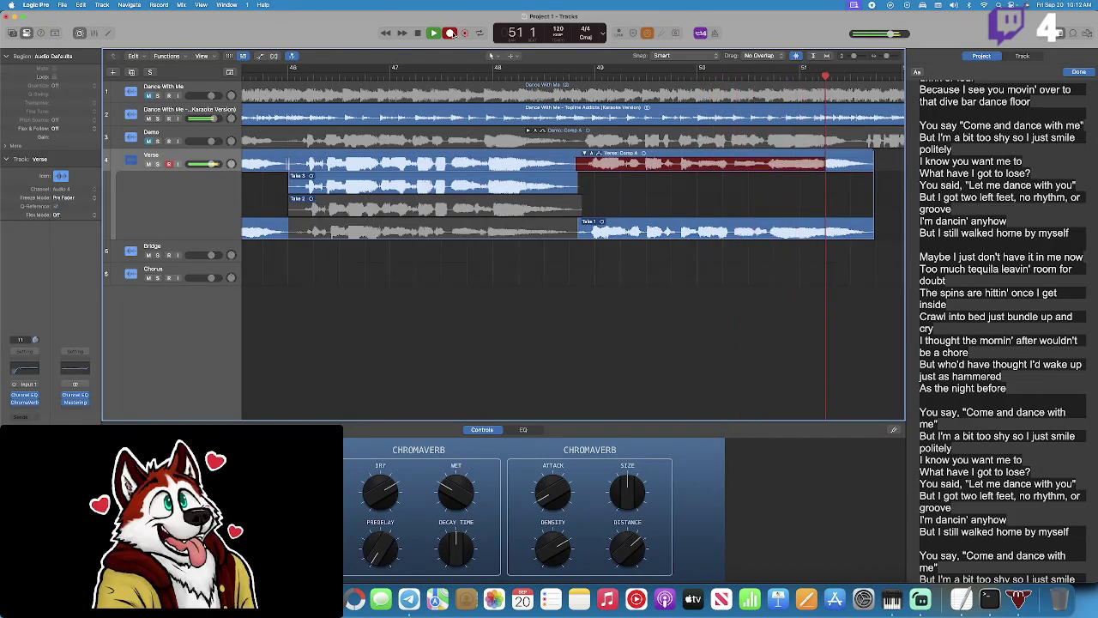
pyautogui.click(449, 33)
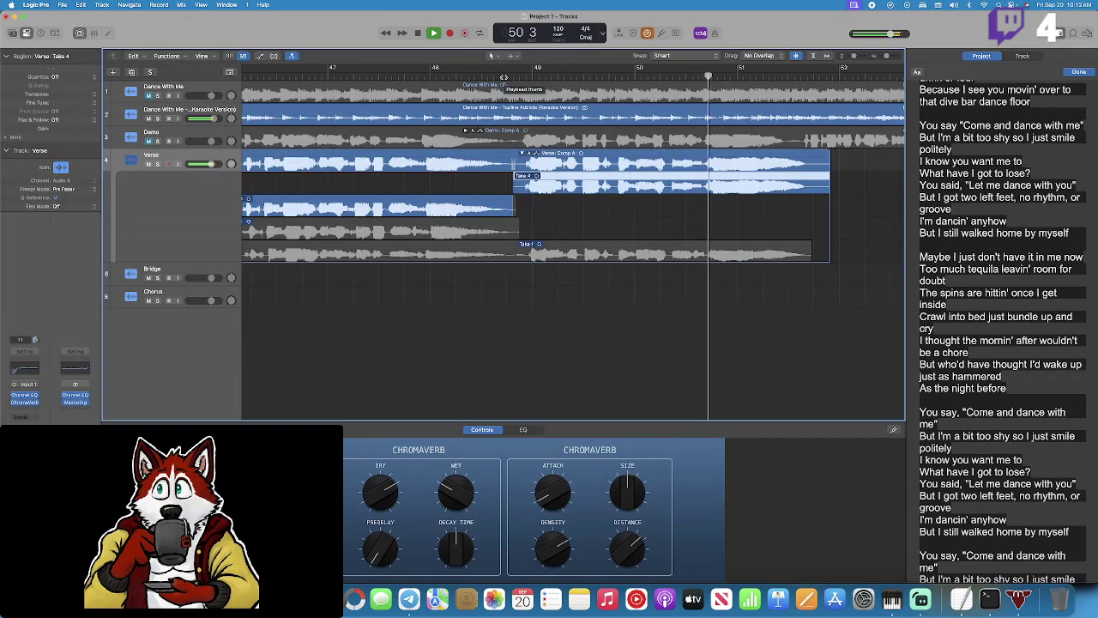
pyautogui.press('space')
# Play back the opening of the second verse from bar 40 beat 3.
pyautogui.hscroll(-6, 386, 230)
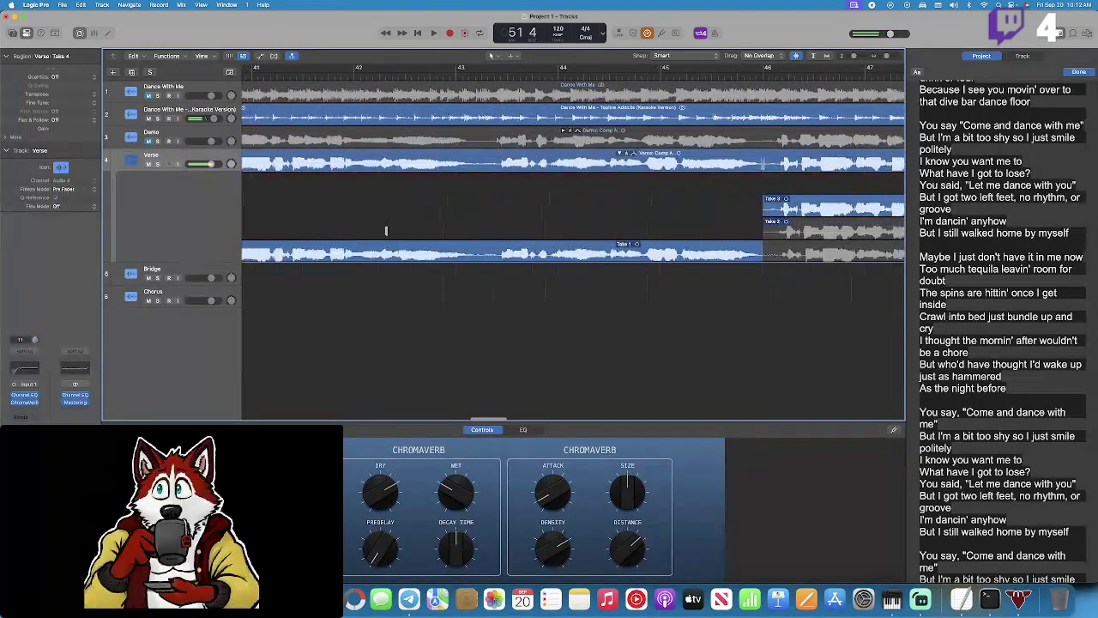
pyautogui.hscroll(-2, 386, 230)
pyautogui.click(306, 74)
pyautogui.press('space')
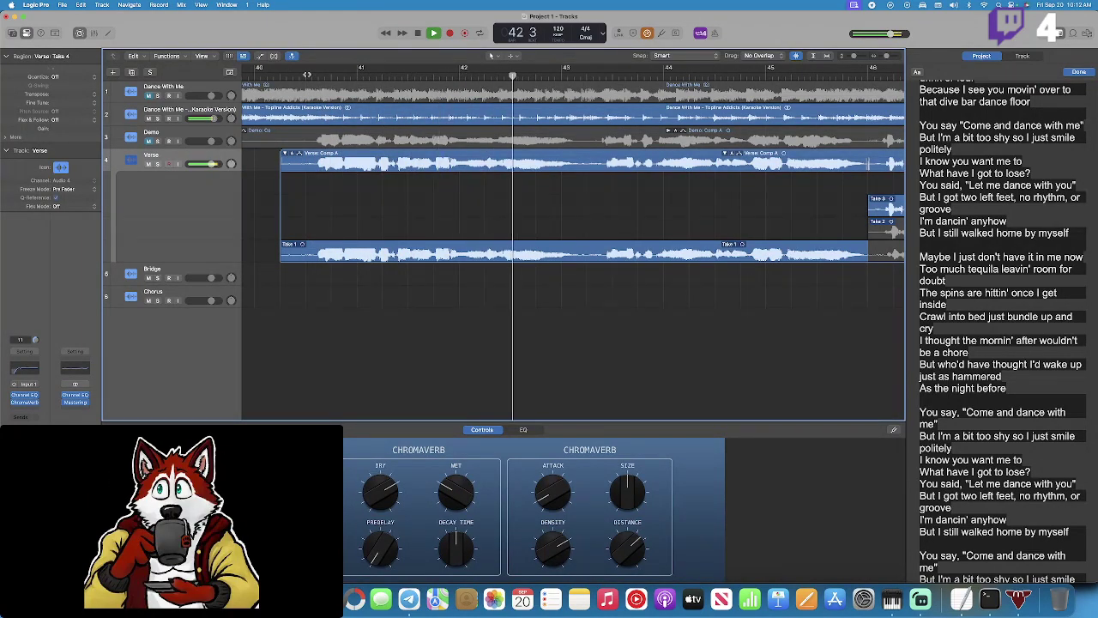
# Record a new Verse take from bar 40 beat 3 to bar 43 beat 2 and play it back from bar 40.
pyautogui.press('space')
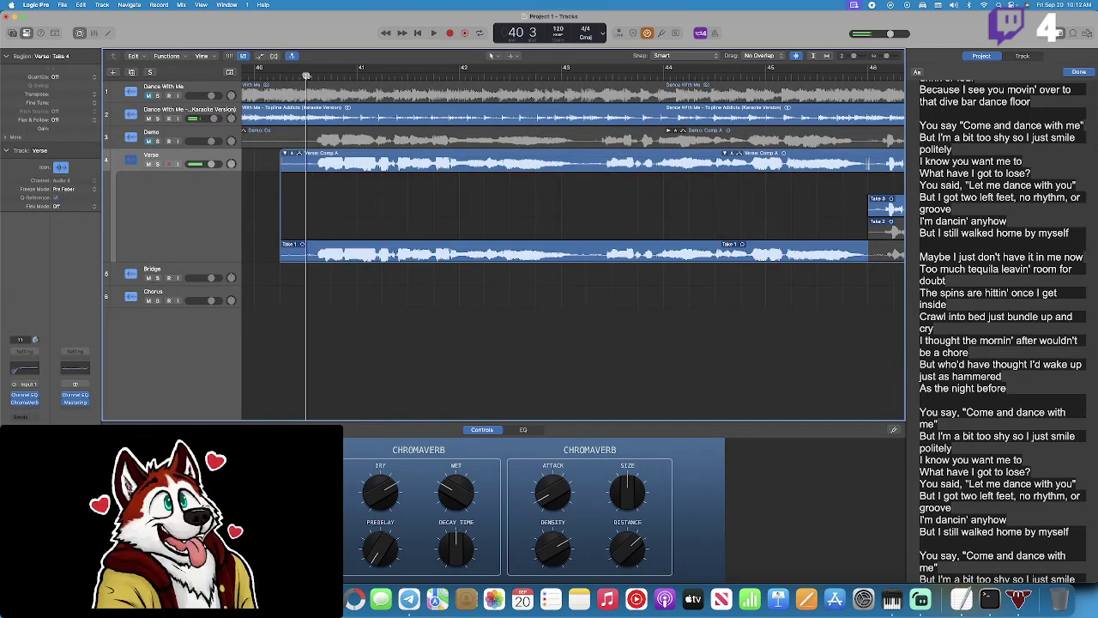
pyautogui.click(450, 32)
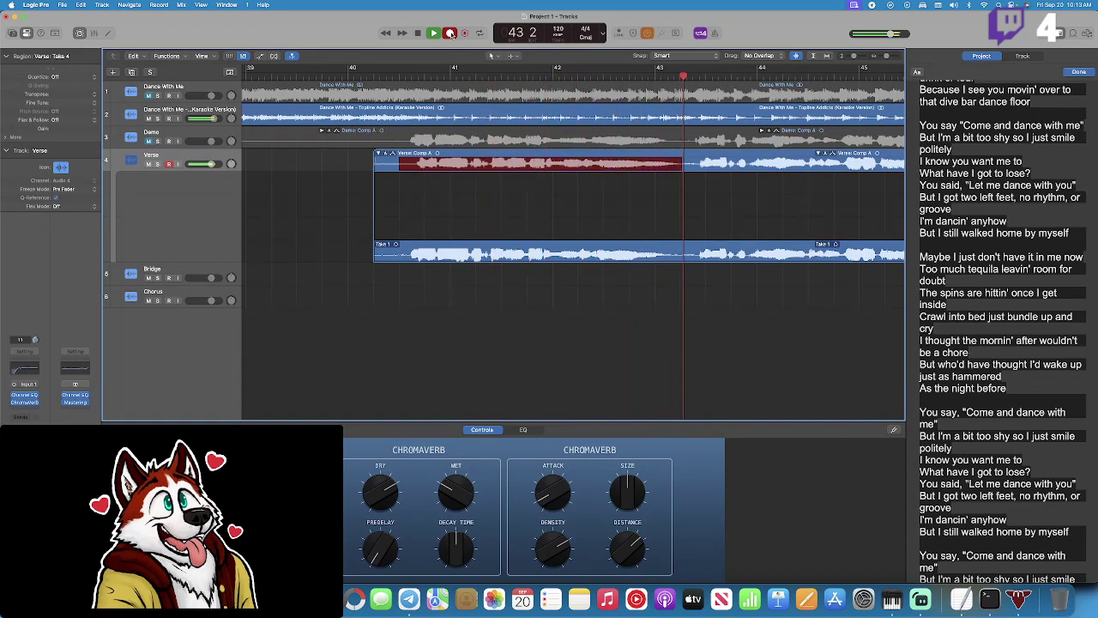
pyautogui.press('space')
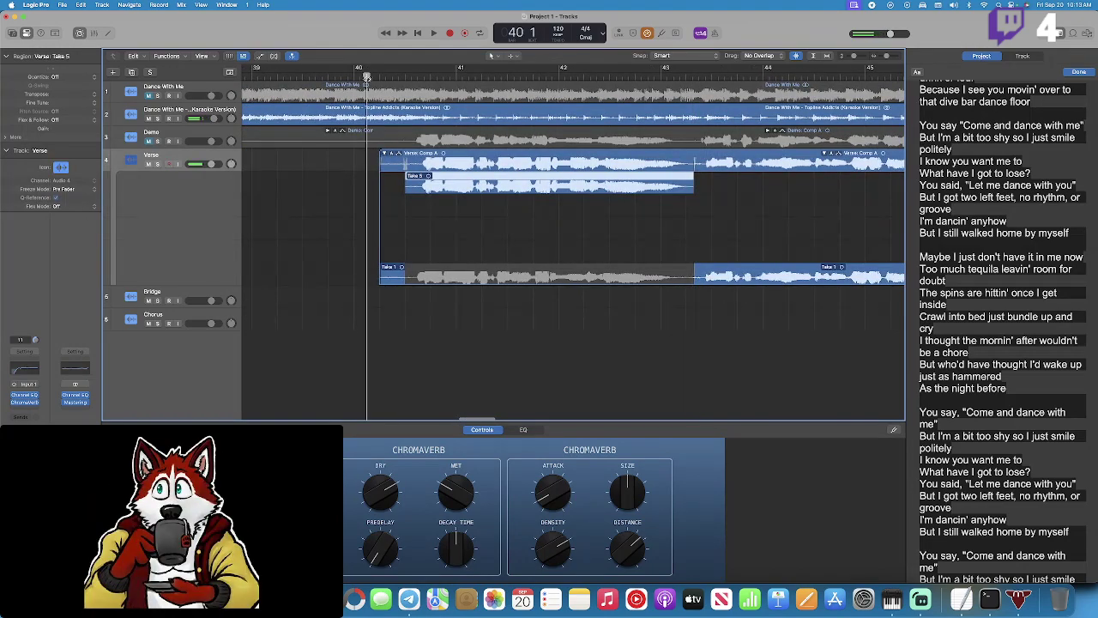
pyautogui.press('space')
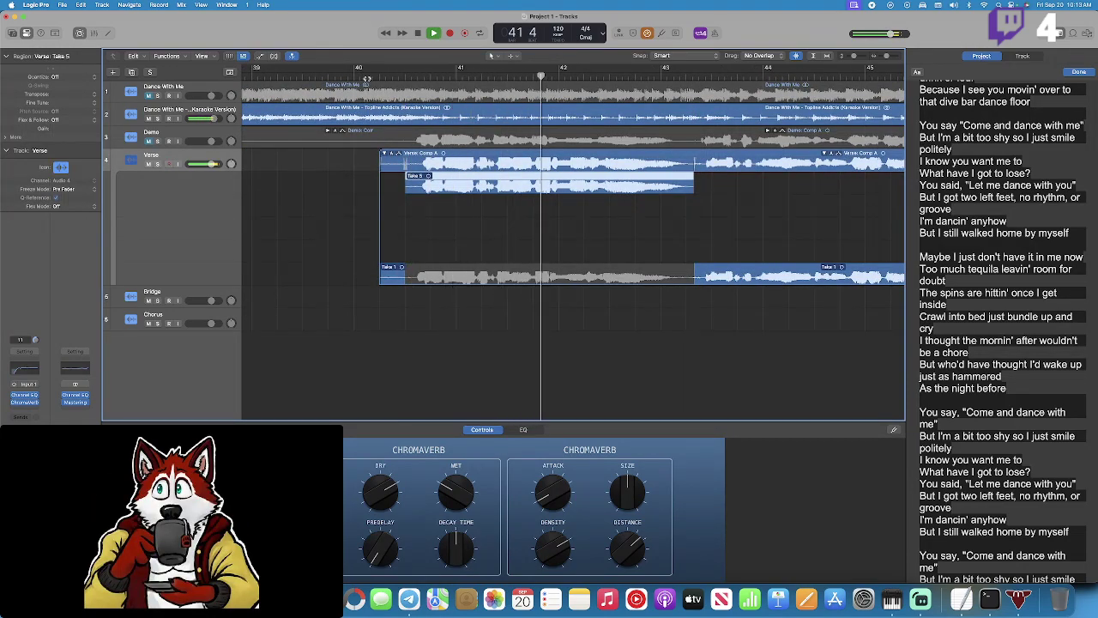
pyautogui.hscroll(2, 403, 103)
pyautogui.press('space')
# Record another take of the verse opening from bar 40 beat 2 to bar 43 beat 2 and play it back.
pyautogui.click(304, 74)
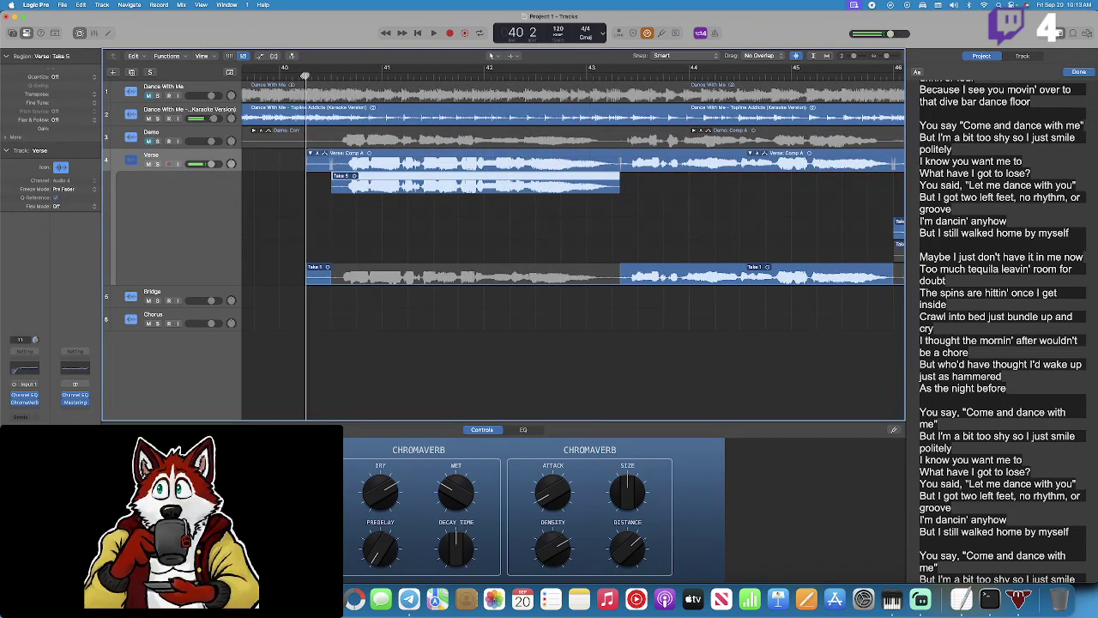
pyautogui.click(449, 32)
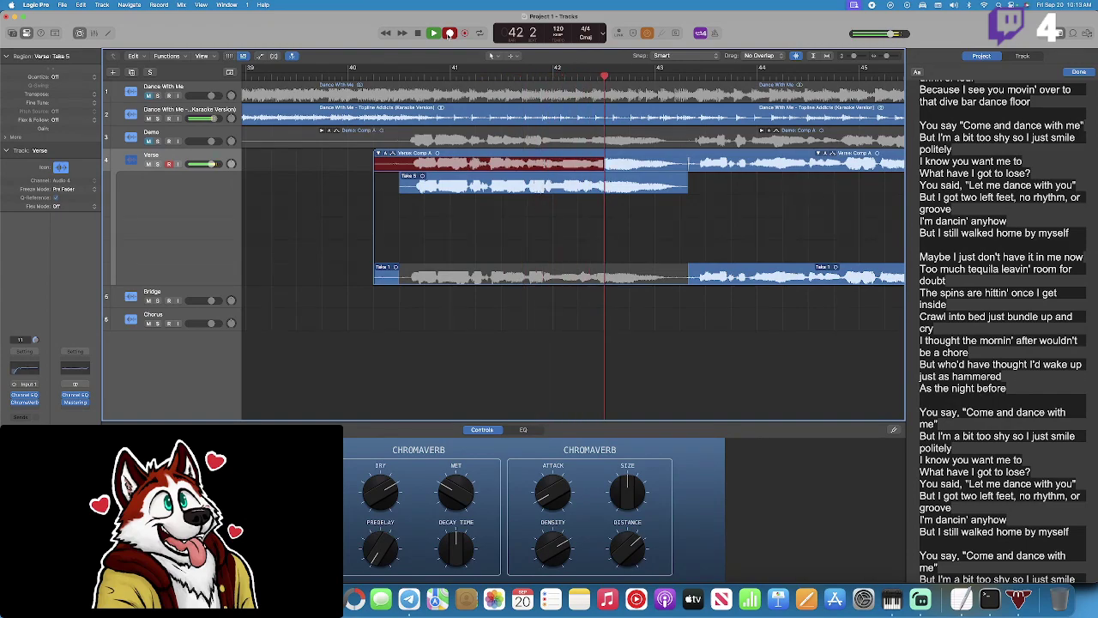
pyautogui.click(450, 34)
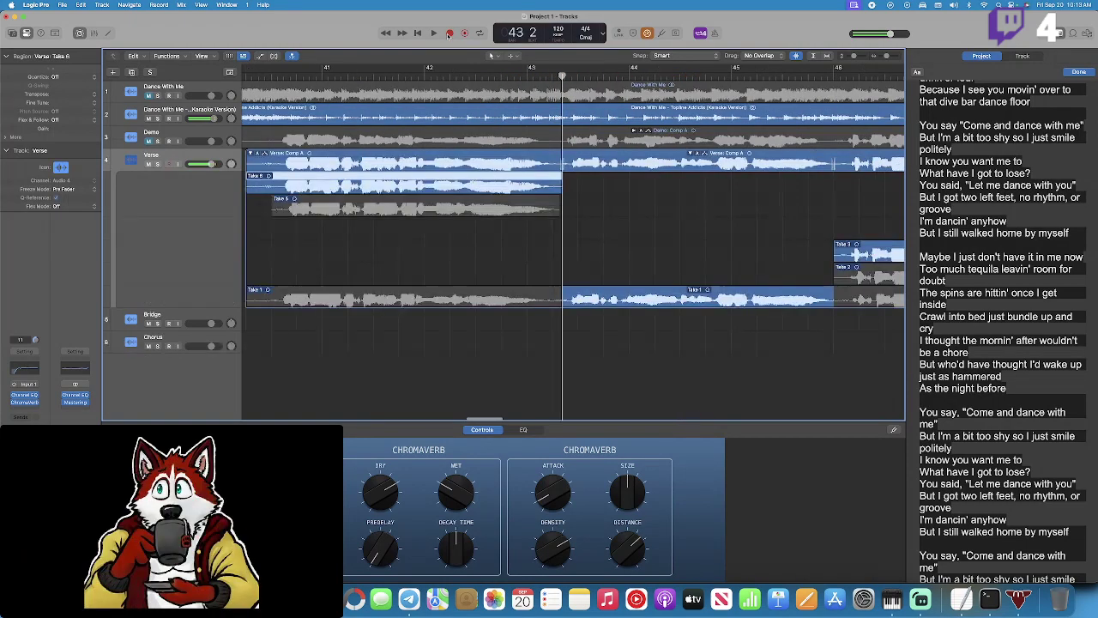
pyautogui.click(433, 33)
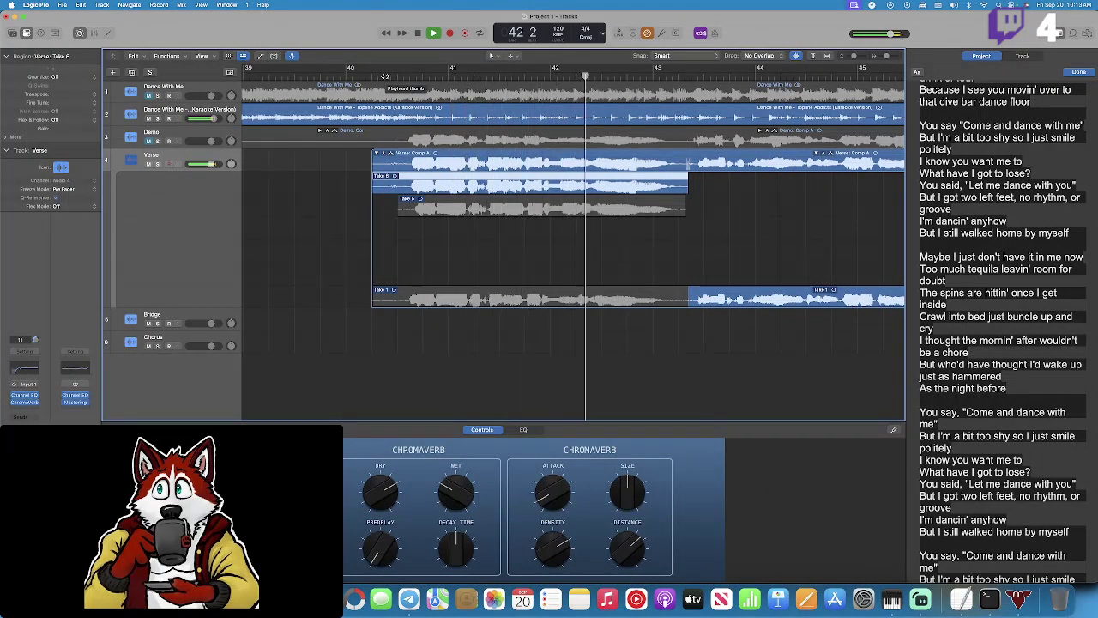
pyautogui.press('space')
pyautogui.press('space')
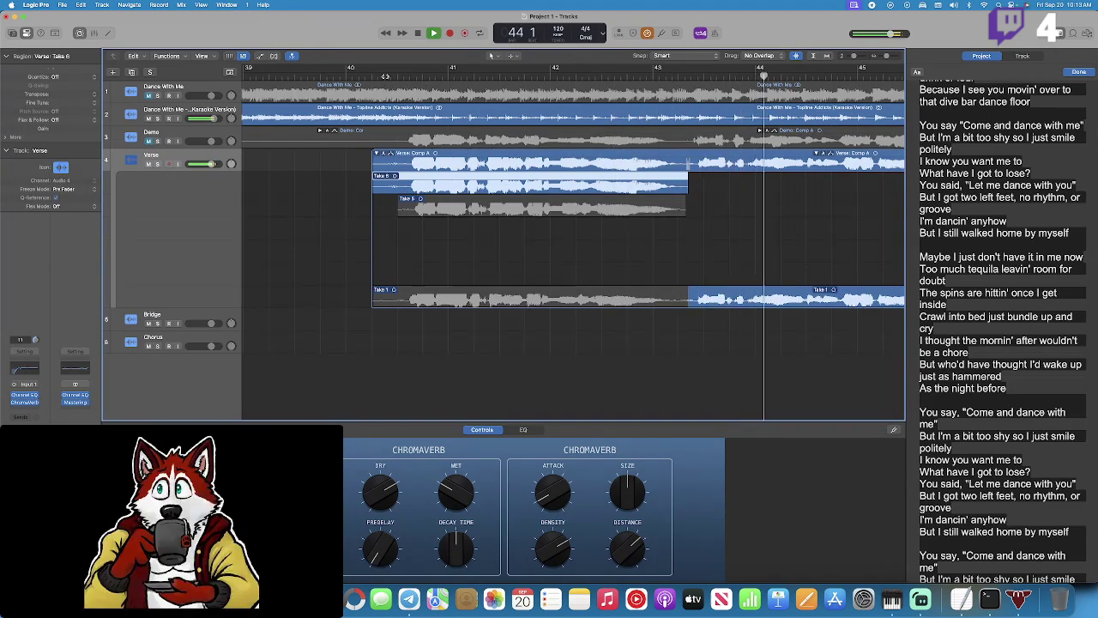
pyautogui.press('space')
pyautogui.click(589, 75)
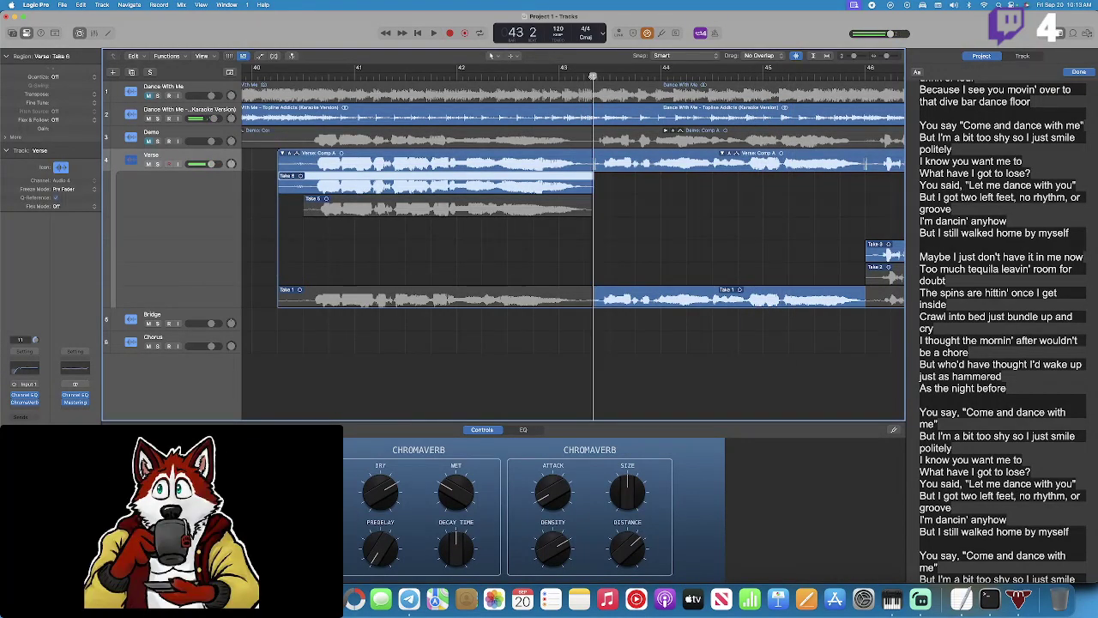
pyautogui.click(450, 32)
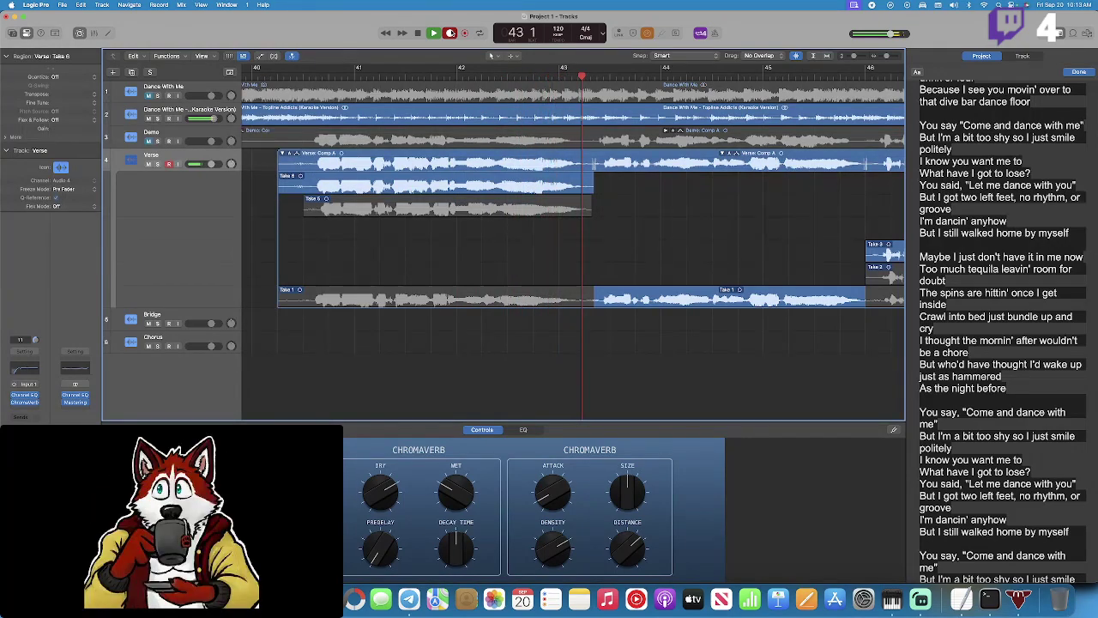
pyautogui.click(450, 32)
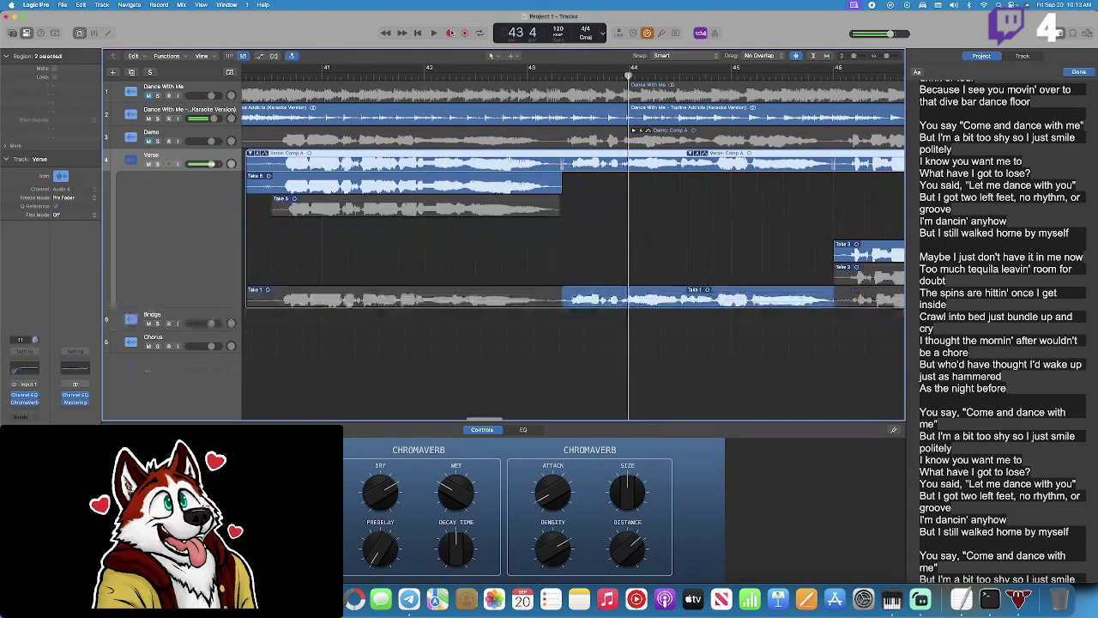
# Record a new Verse take from bar 43 beat 2 to bar 46 beat 2.
pyautogui.click(560, 77)
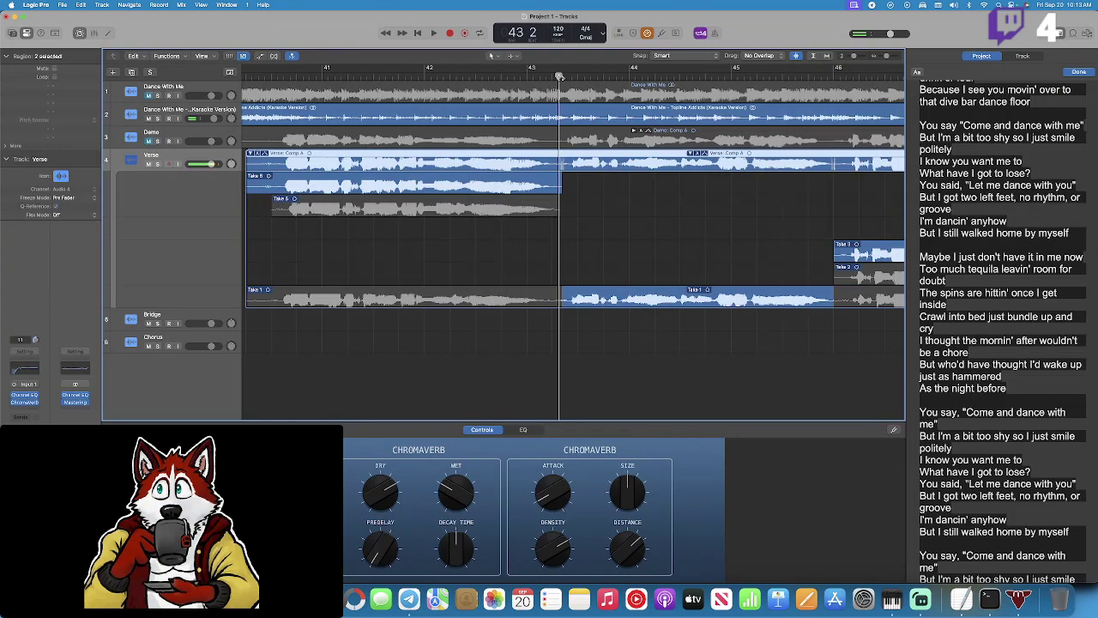
pyautogui.click(449, 33)
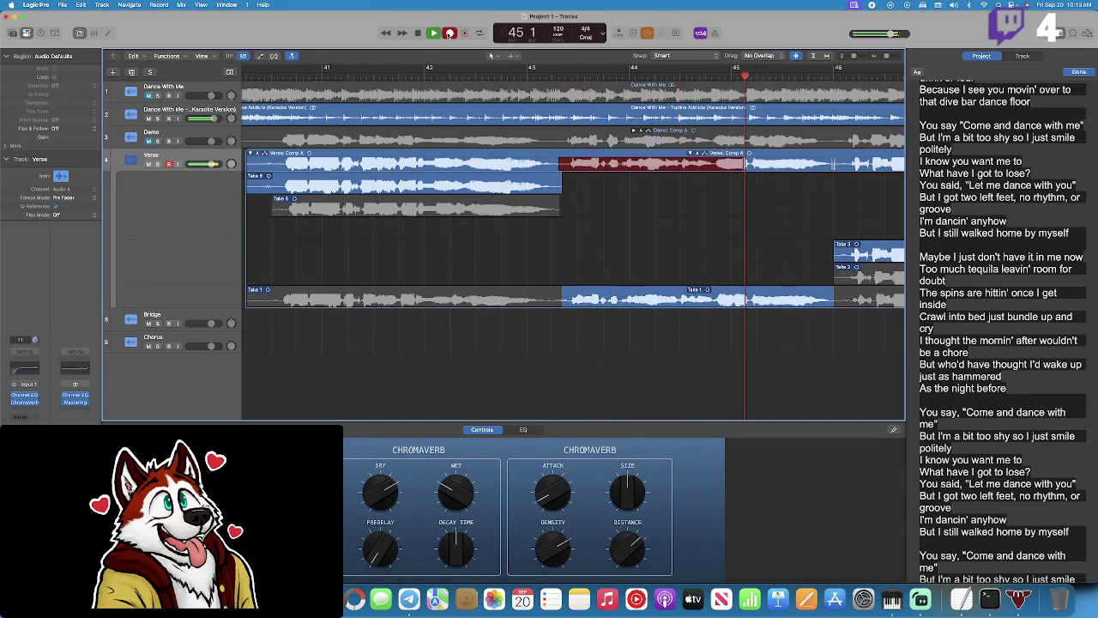
pyautogui.click(448, 33)
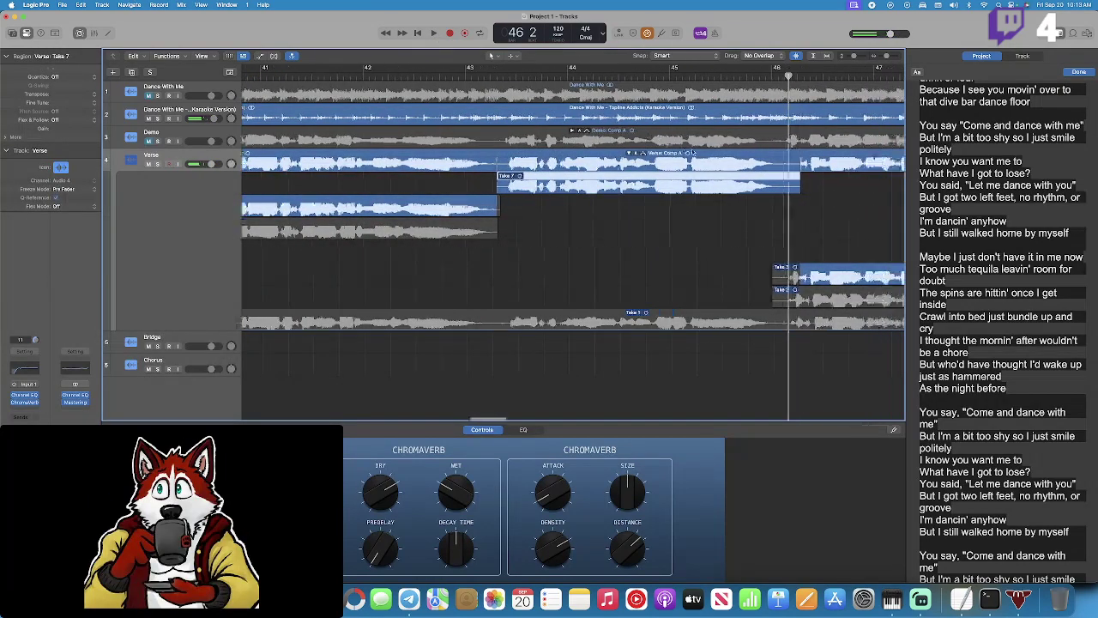
# Extend Take 3's comp section slightly earlier near bar 46 beat 2 and play back the Verse comp through bar 50.
pyautogui.moveTo(746, 277); pyautogui.dragTo(729, 278)
pyautogui.click(438, 75)
pyautogui.press('space')
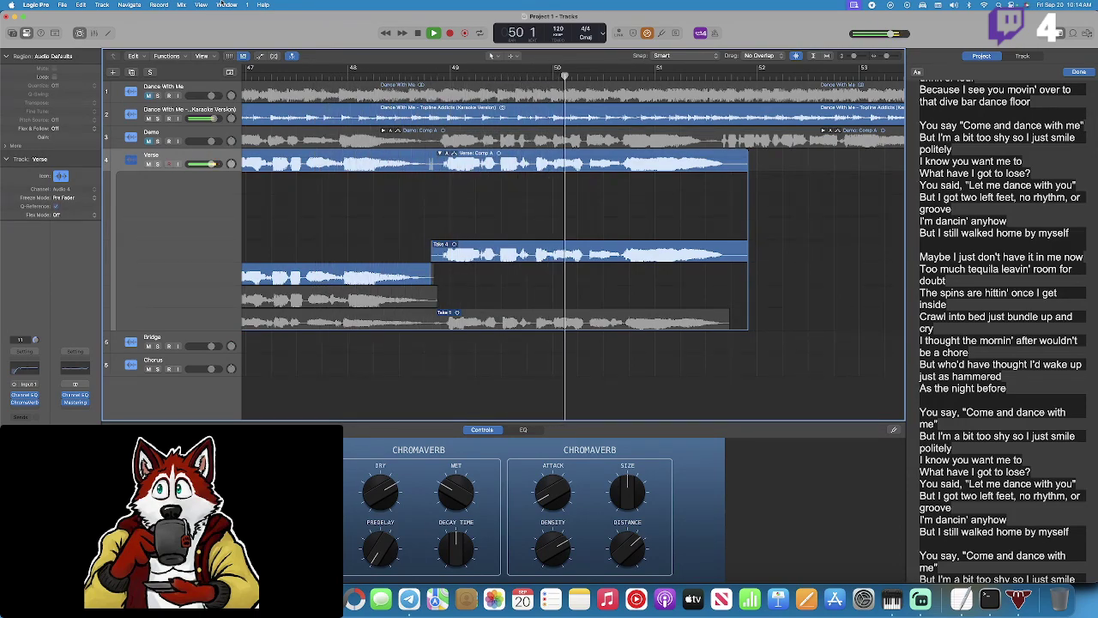
# Collapse the Verse take folder and select the Bridge track, with playback stopped at bar 51, beat 3 and the Bridge lyrics in view.
pyautogui.click(440, 153)
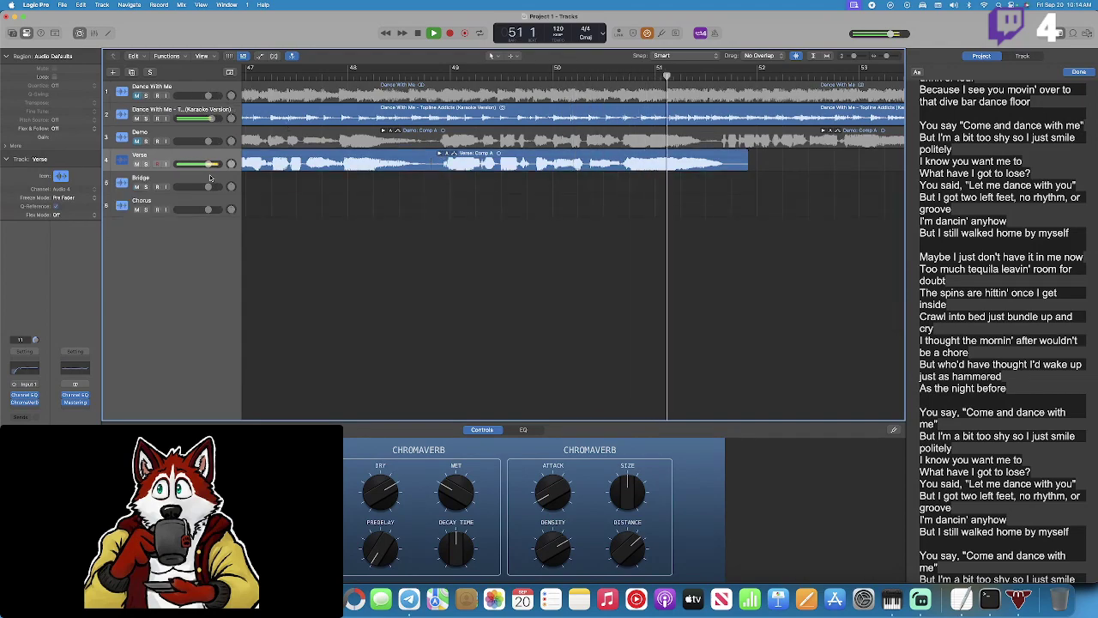
pyautogui.press('Down')
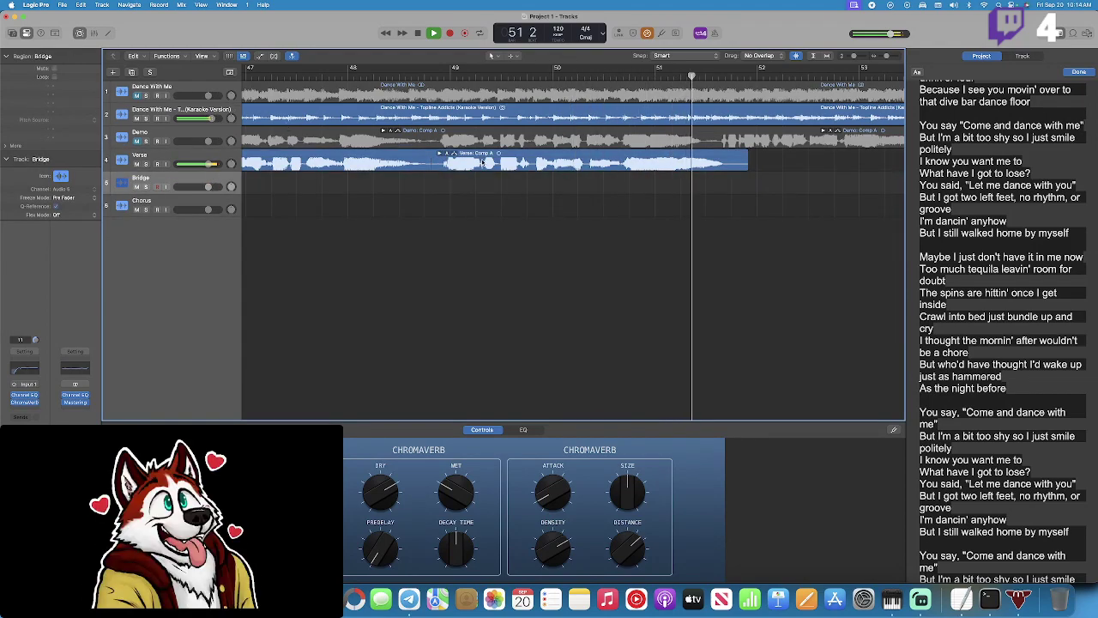
pyautogui.press('space')
pyautogui.click(713, 77)
pyautogui.moveTo(712, 76)
pyautogui.mouseDown()
pyautogui.moveTo(696, 77)
pyautogui.moveTo(706, 76)
pyautogui.mouseUp()
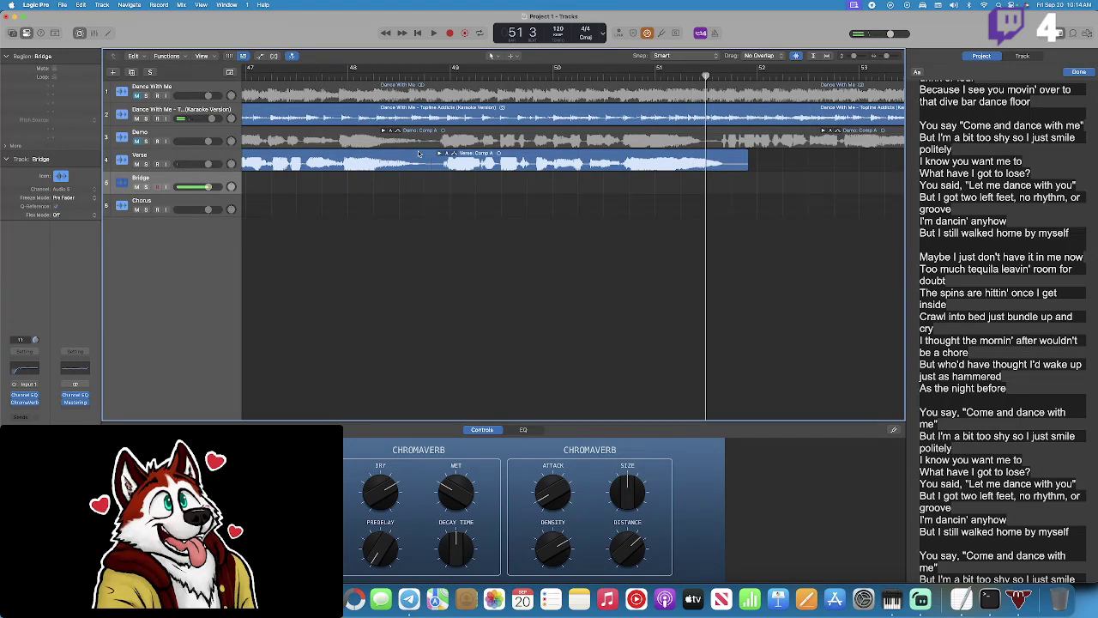
pyautogui.scroll(-4, 1092, 270)
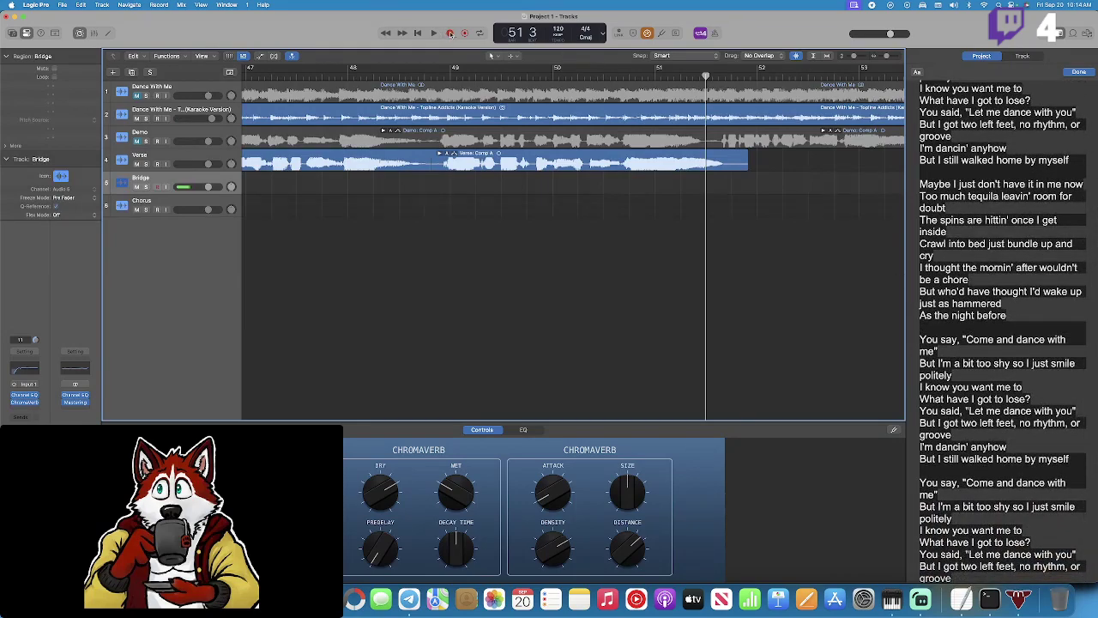
pyautogui.click(450, 33)
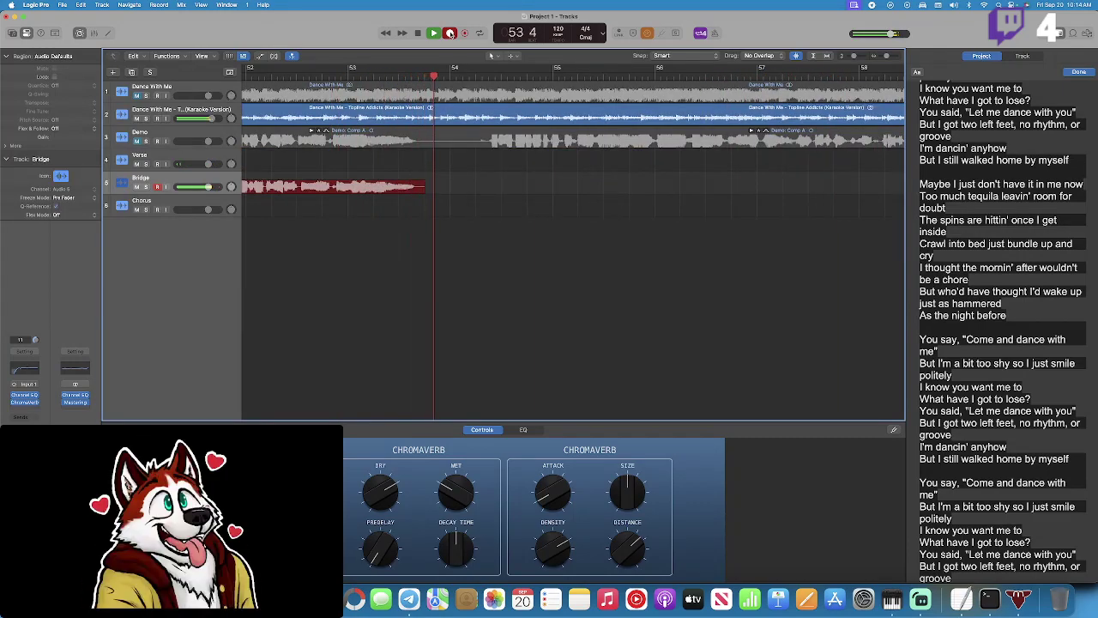
pyautogui.press('space')
pyautogui.click(354, 75)
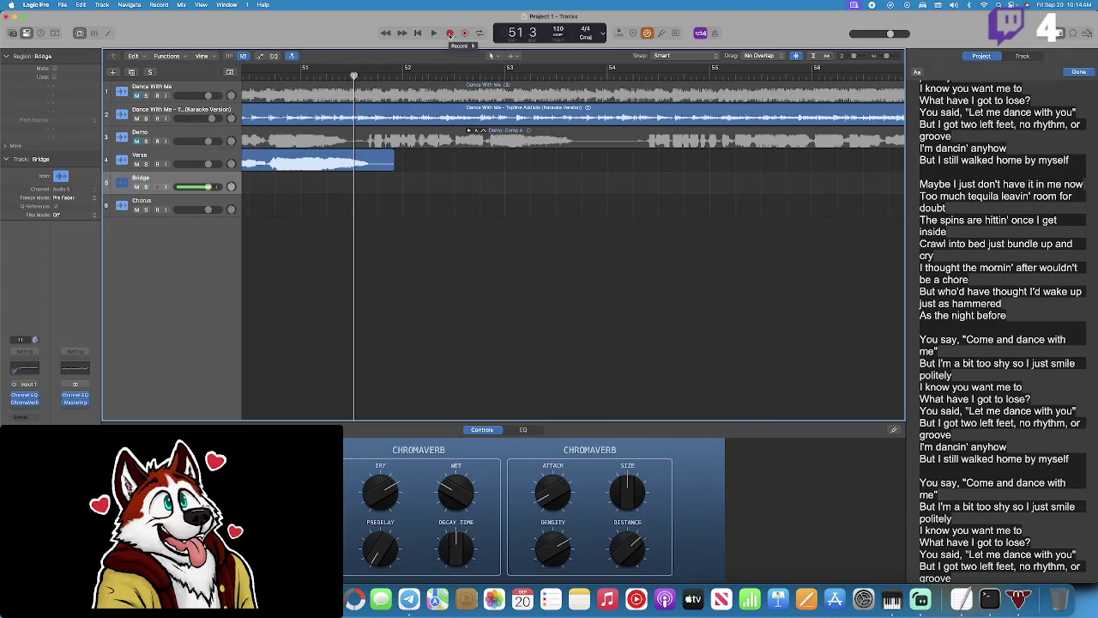
pyautogui.click(450, 34)
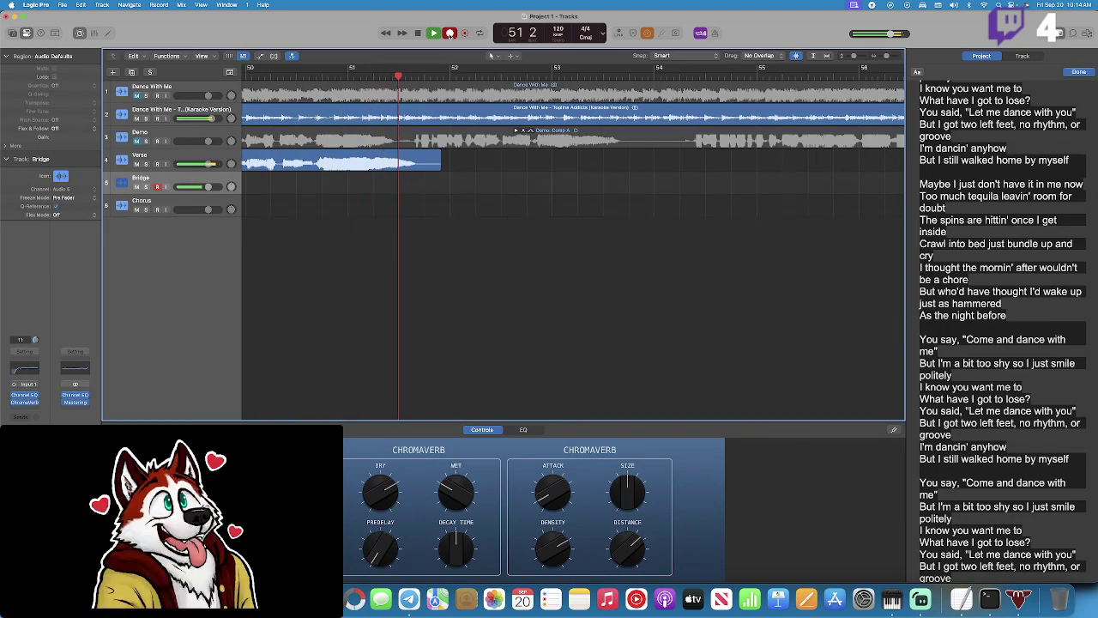
pyautogui.click(450, 34)
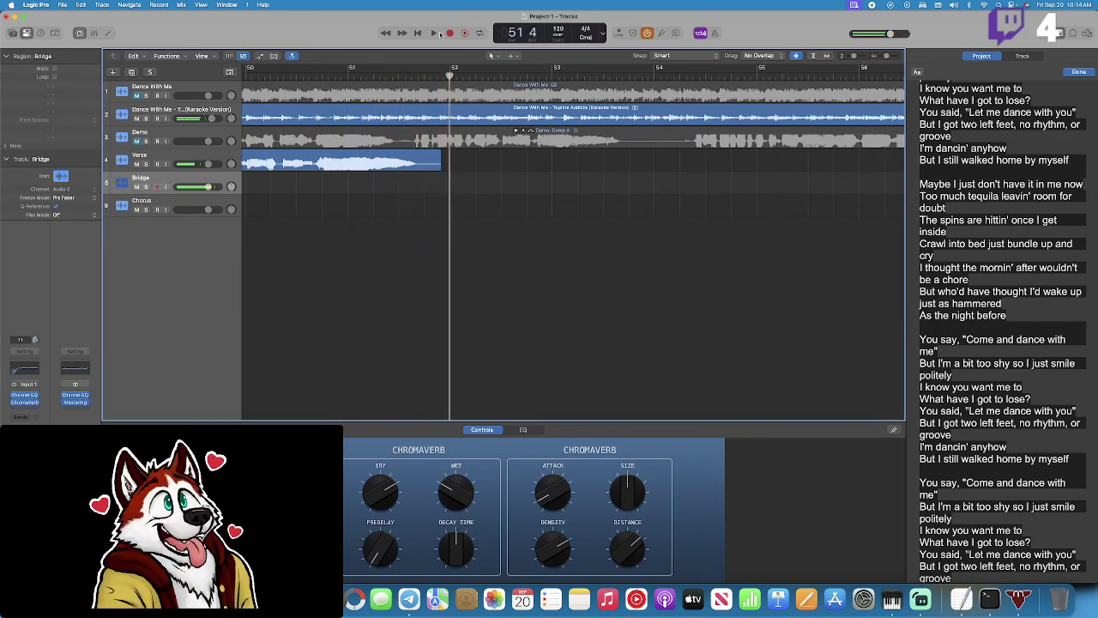
pyautogui.click(399, 75)
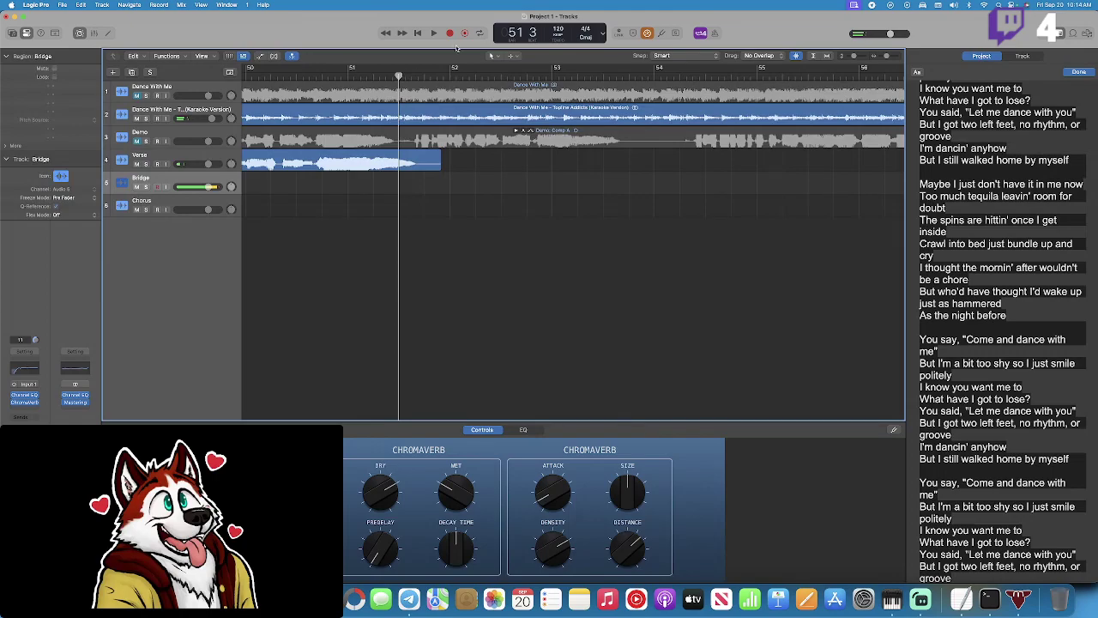
pyautogui.click(450, 34)
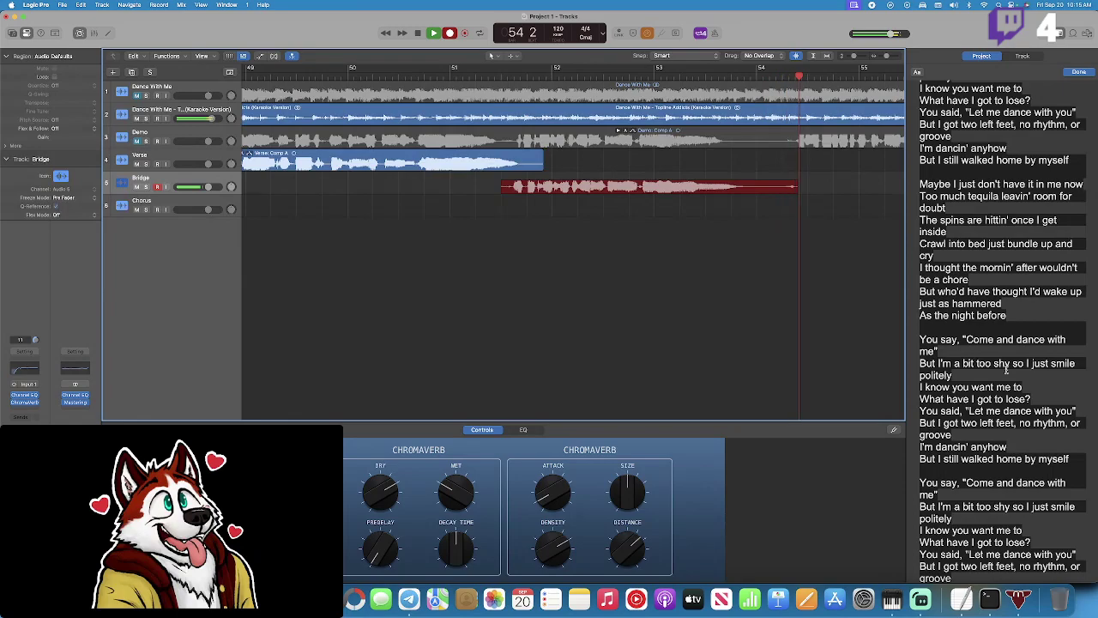
pyautogui.press('space')
pyautogui.press('Delete')
# Record a Bridge vocal take from the tail of the last Verse region to bar 57, beat 3.
pyautogui.hscroll(-5, 850, 424)
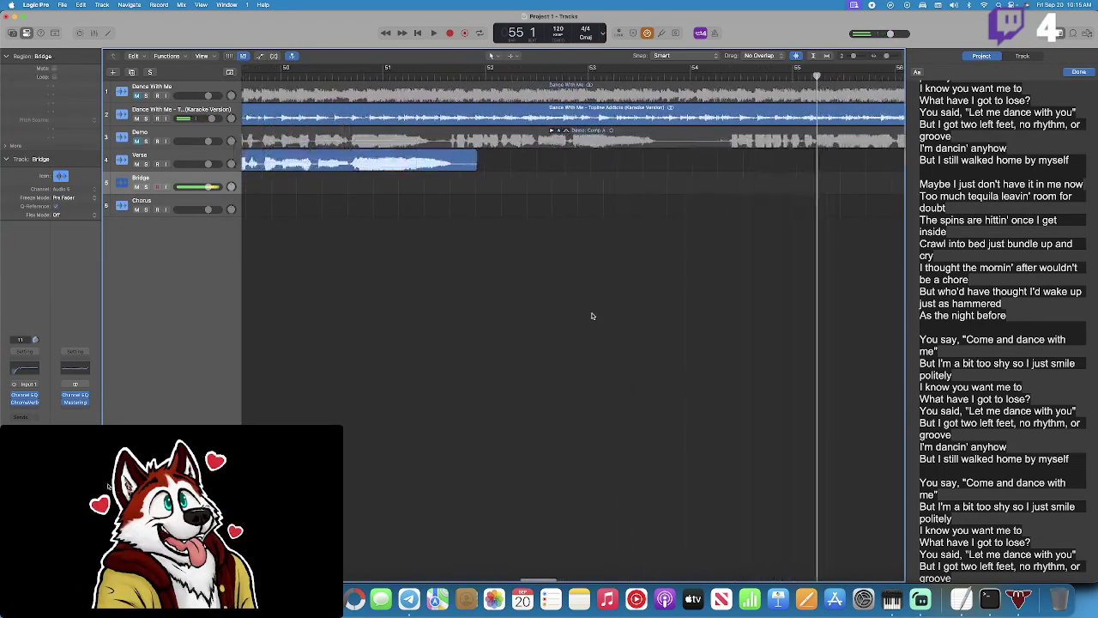
pyautogui.click(465, 69)
pyautogui.click(449, 33)
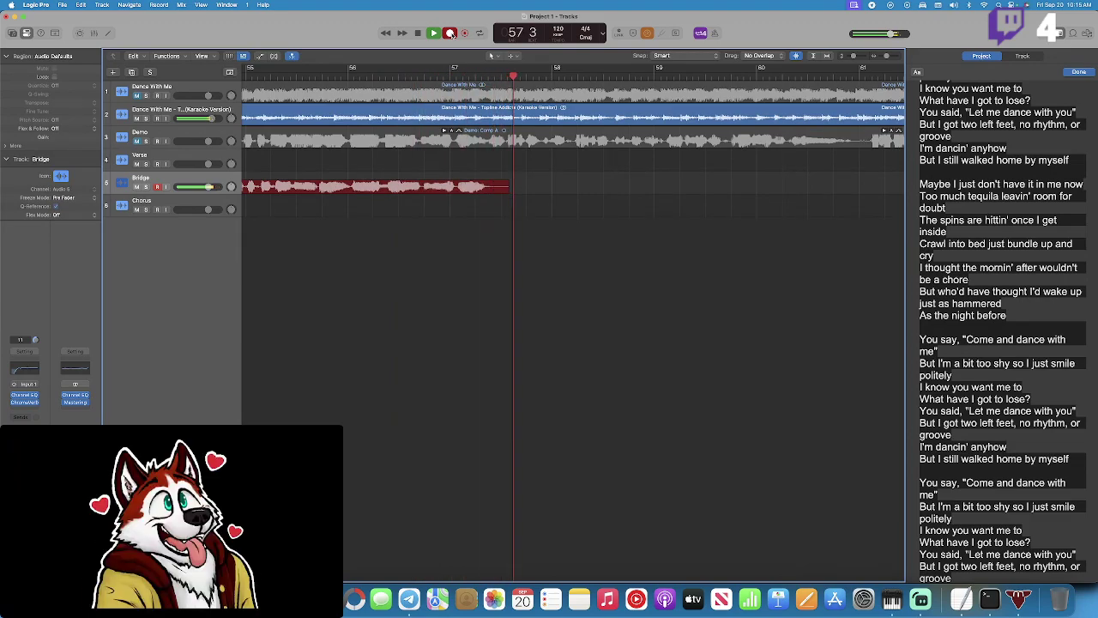
pyautogui.press('space')
# Listen back to the opening of the recorded Bridge take.
pyautogui.press('space')
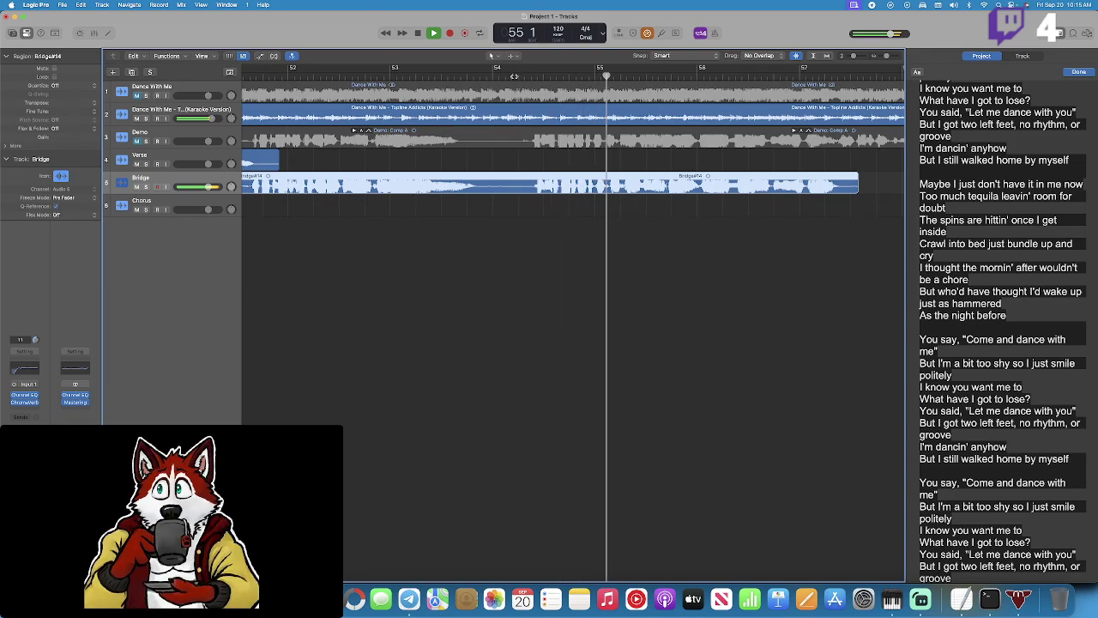
pyautogui.hscroll(-5, 480, 94)
pyautogui.press('space')
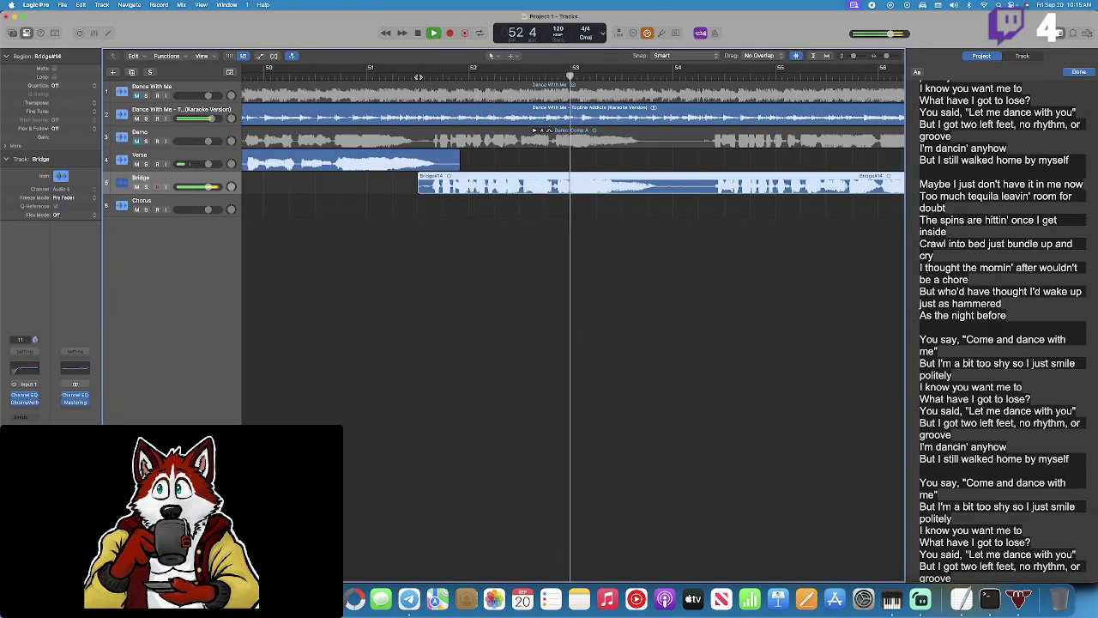
pyautogui.press('space')
# Record a second full Bridge take over the first to bar 57, beat 3, and play it back from bar 54.
pyautogui.click(448, 34)
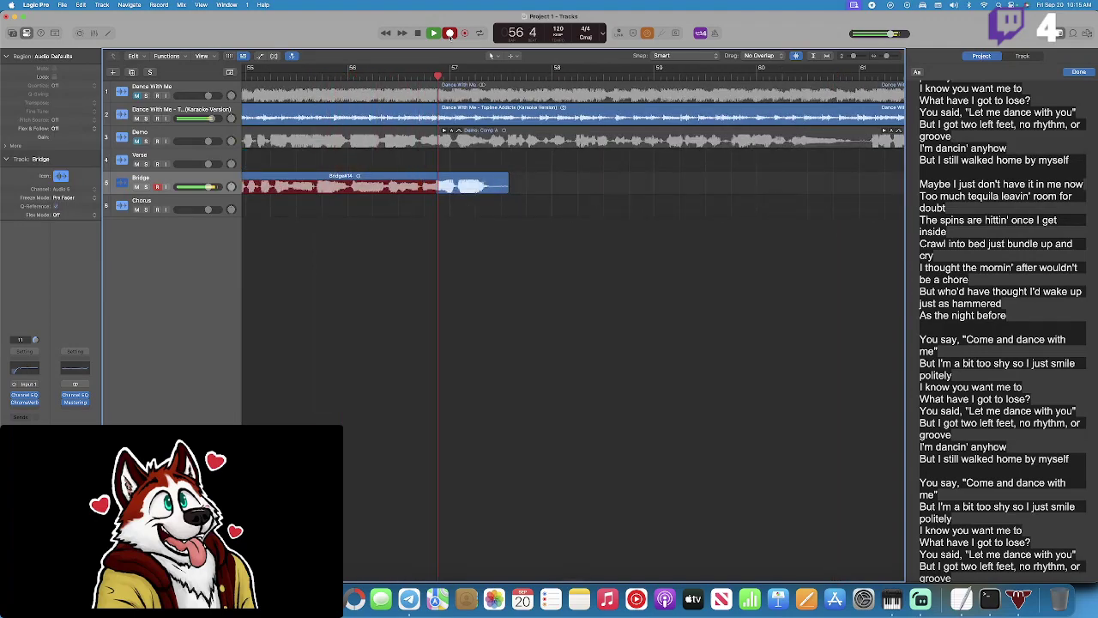
pyautogui.press('space')
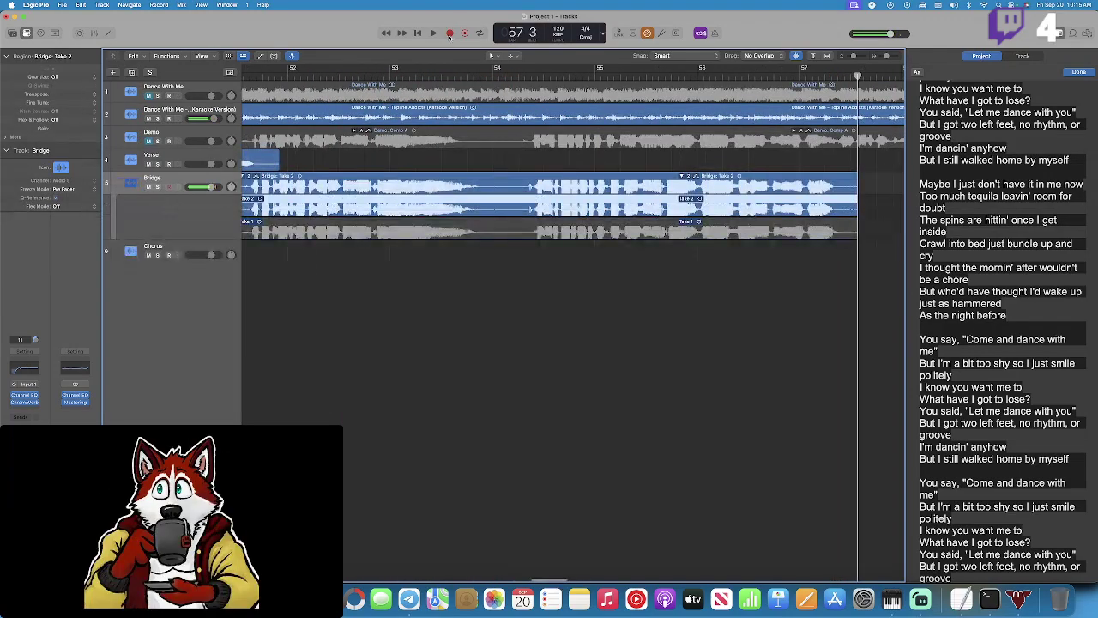
pyautogui.click(495, 75)
pyautogui.press('space')
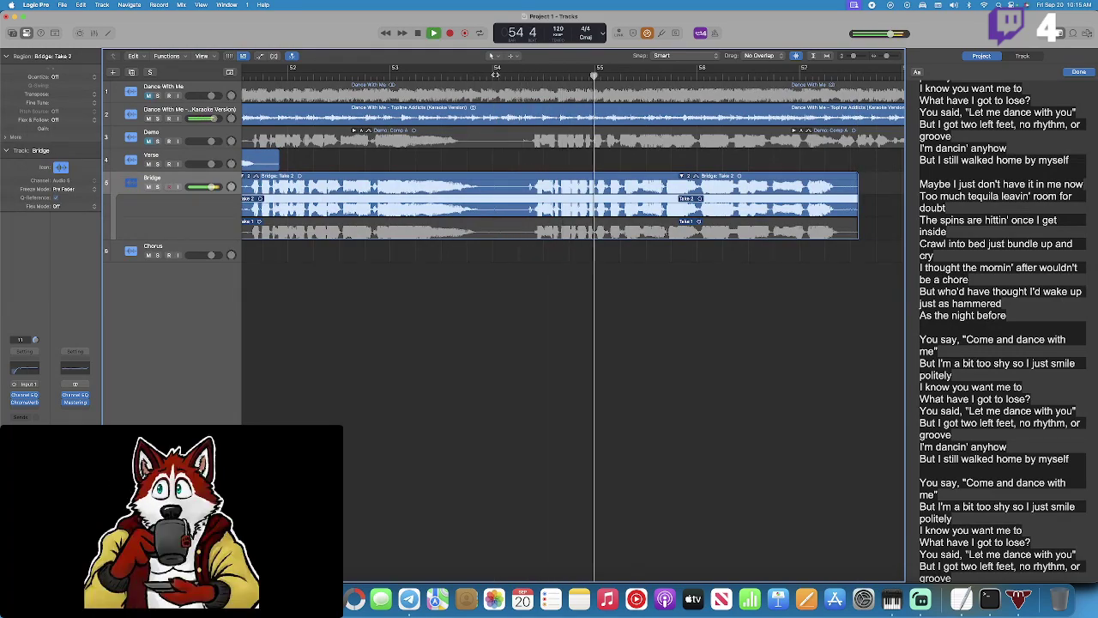
# Record a third Bridge take from bar 54, beat 2 to bar 57, beat 2, and listen back to it.
pyautogui.click(518, 77)
pyautogui.press('space')
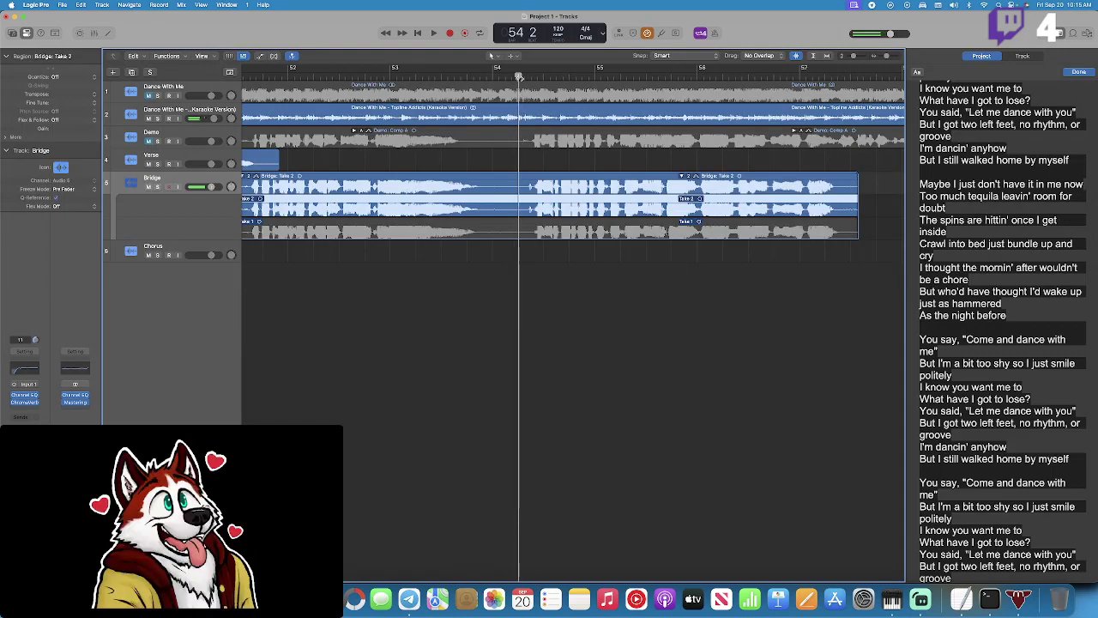
pyautogui.click(449, 32)
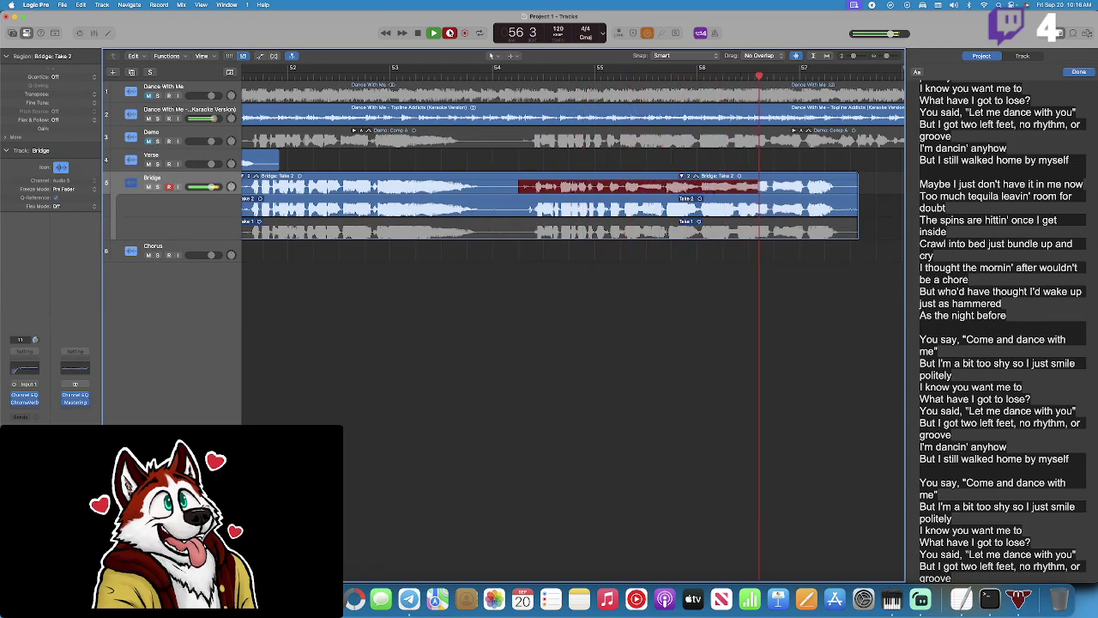
pyautogui.press('space')
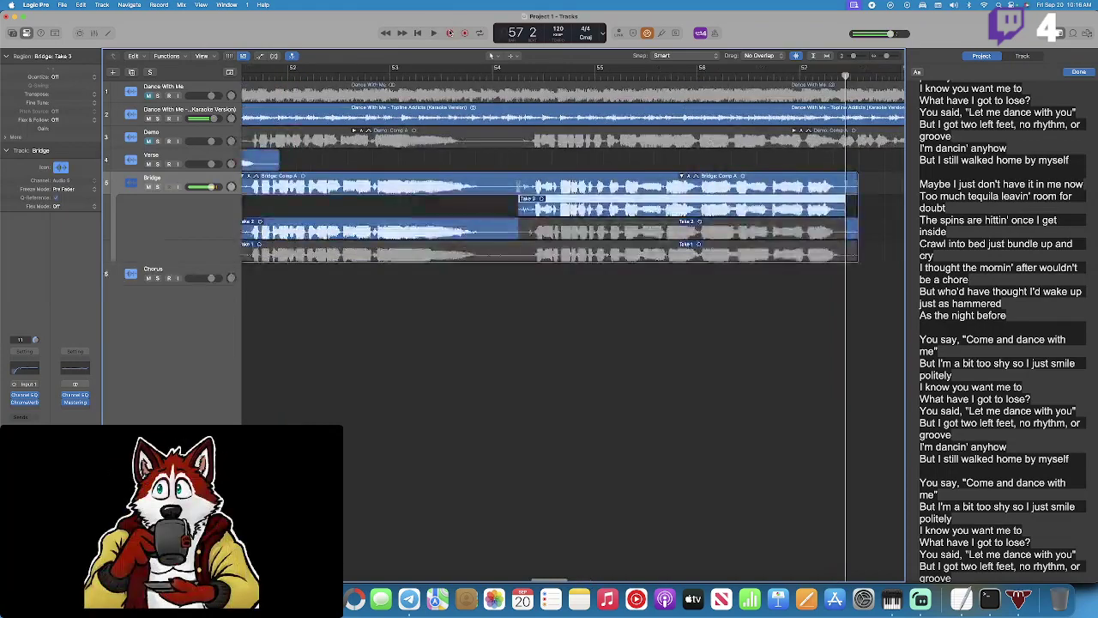
pyautogui.click(518, 76)
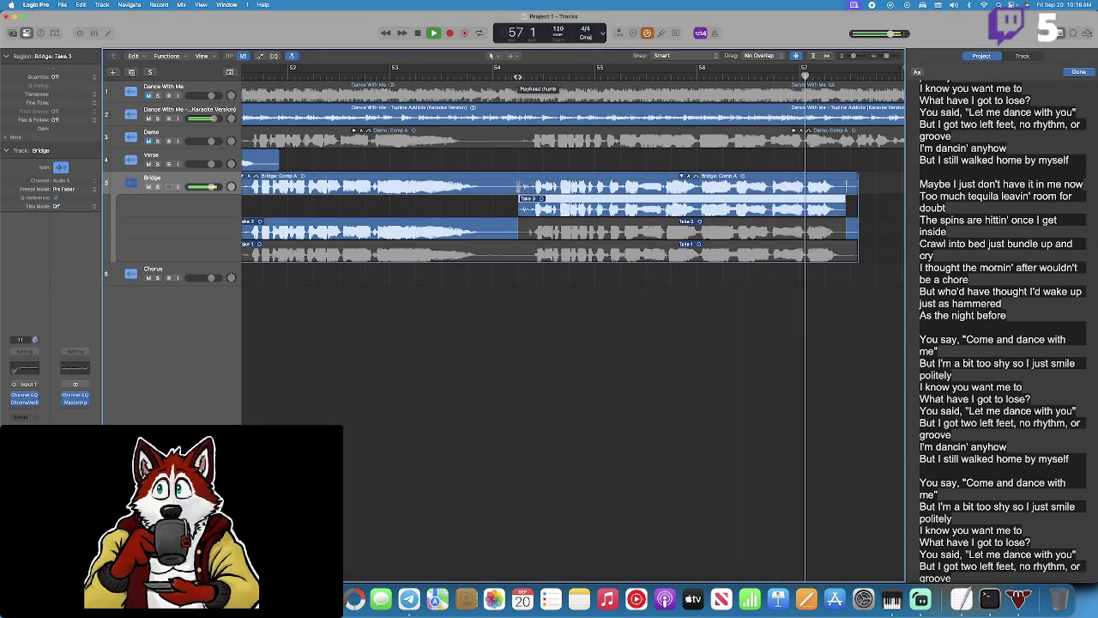
pyautogui.press('space')
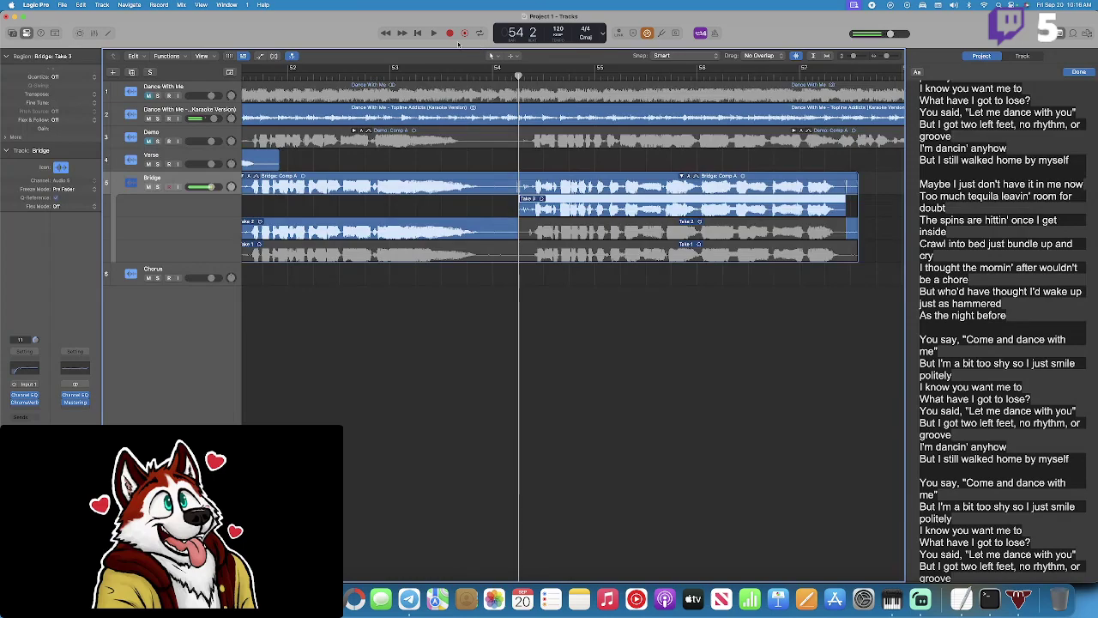
# Record a fourth take of the Bridge's second half from bar 54, beat 2, and play it back.
pyautogui.click(449, 33)
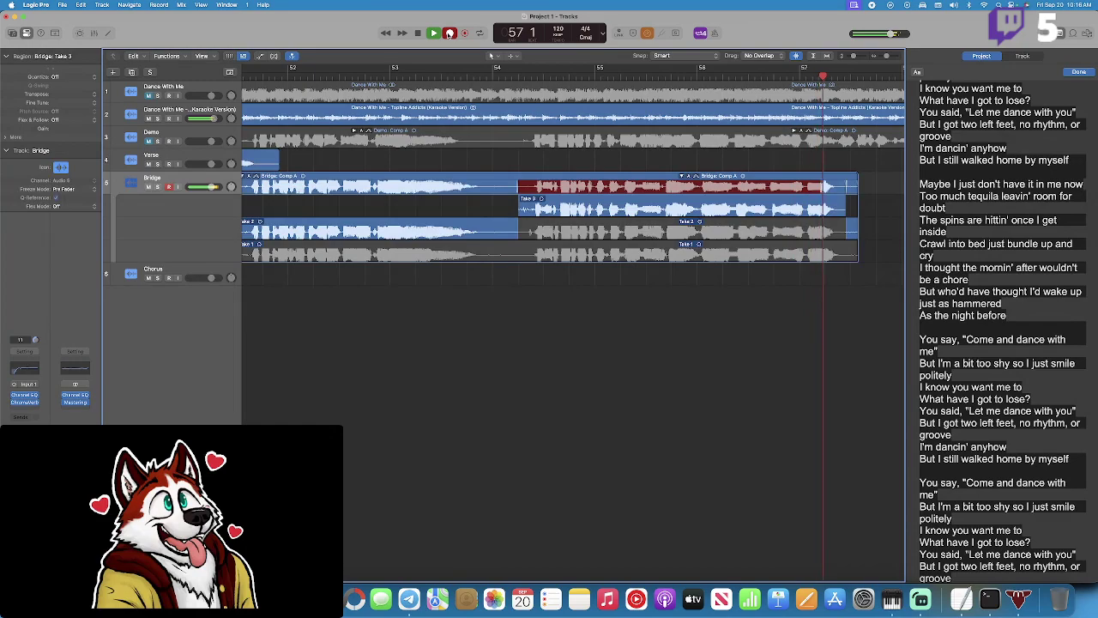
pyautogui.click(450, 34)
pyautogui.click(518, 75)
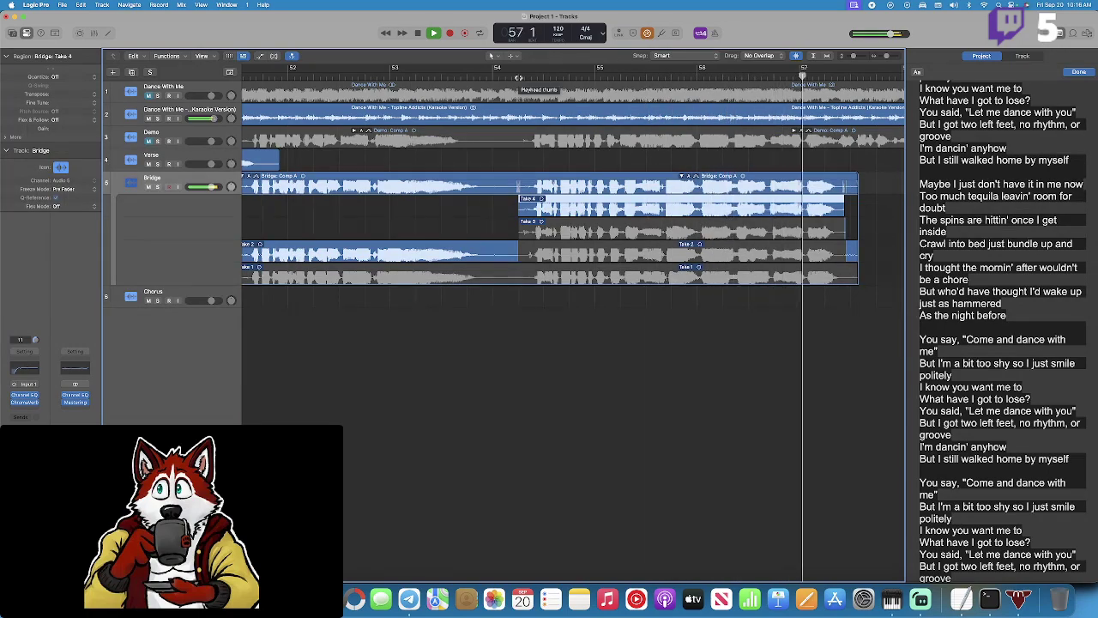
pyautogui.press('space')
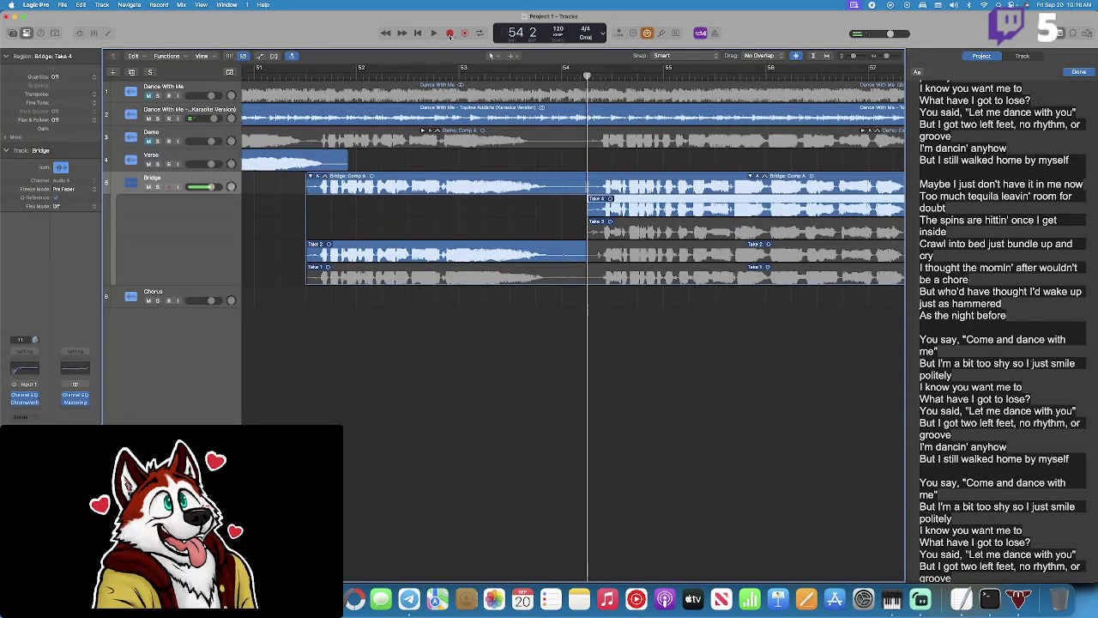
# Record a fifth take of the Bridge's second half from bar 54, beat 2, and collapse the Bridge take folder.
pyautogui.click(450, 33)
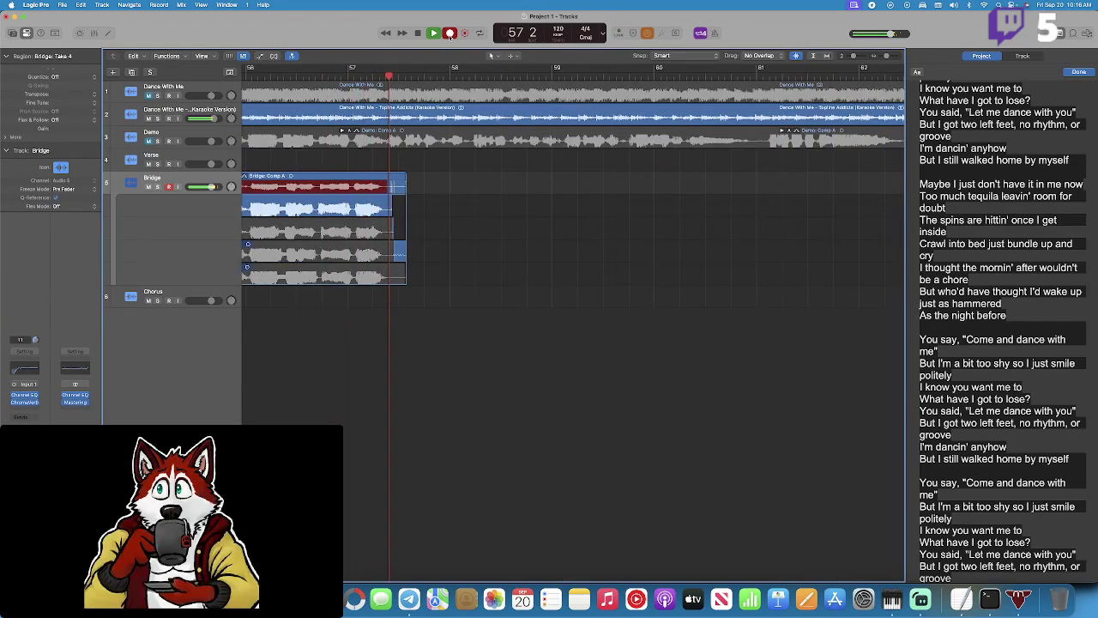
pyautogui.click(450, 33)
pyautogui.click(514, 76)
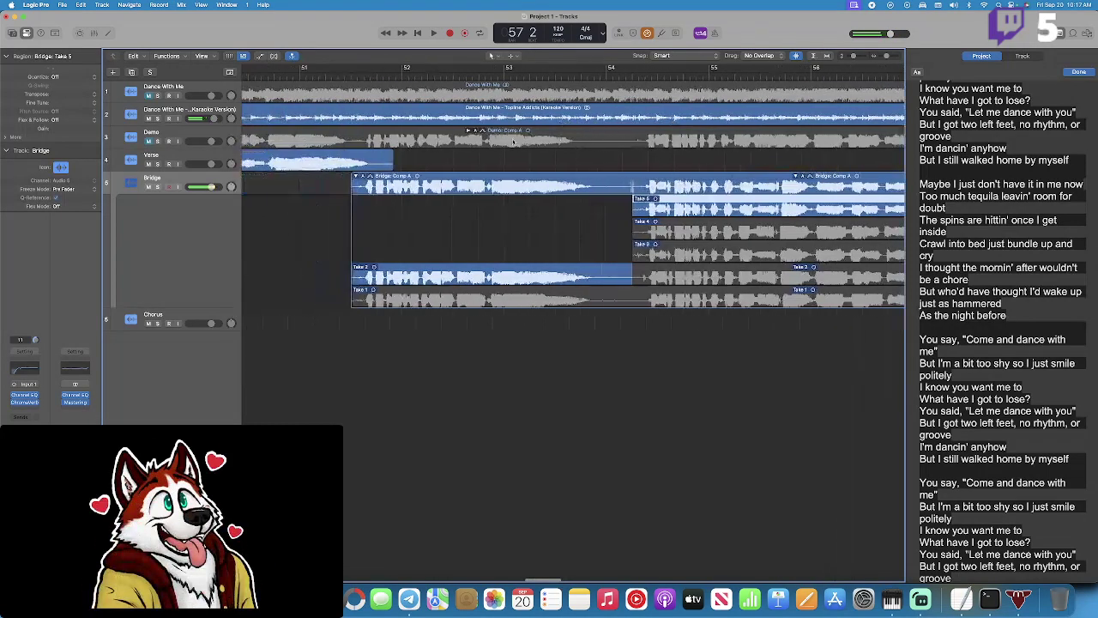
pyautogui.click(357, 176)
# Play back the comped Bridge vocal from bar 51, beat 3 to its end.
pyautogui.click(360, 76)
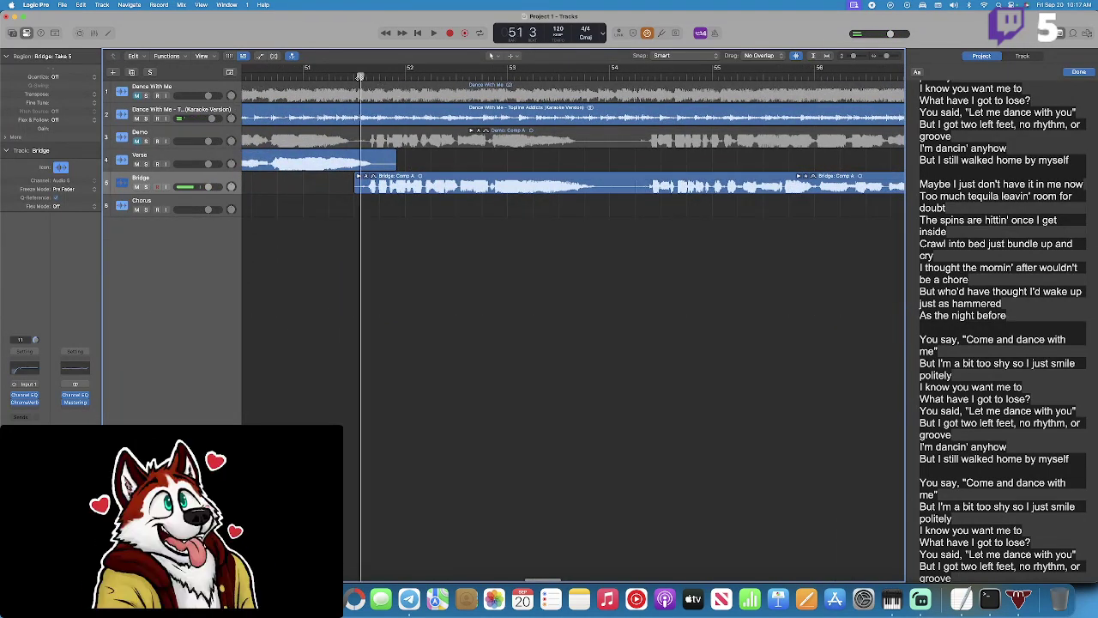
pyautogui.press('space')
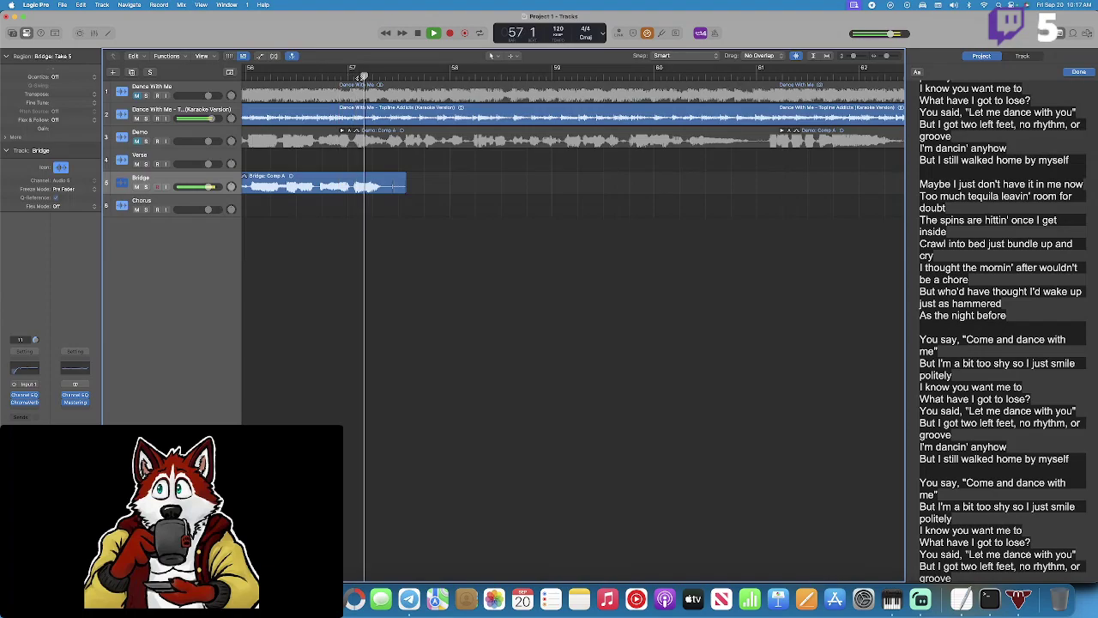
pyautogui.press('space')
# Record a Chorus vocal on the Chorus track from bar 57, beat 1 to bar 68, beat 2.
pyautogui.click(347, 76)
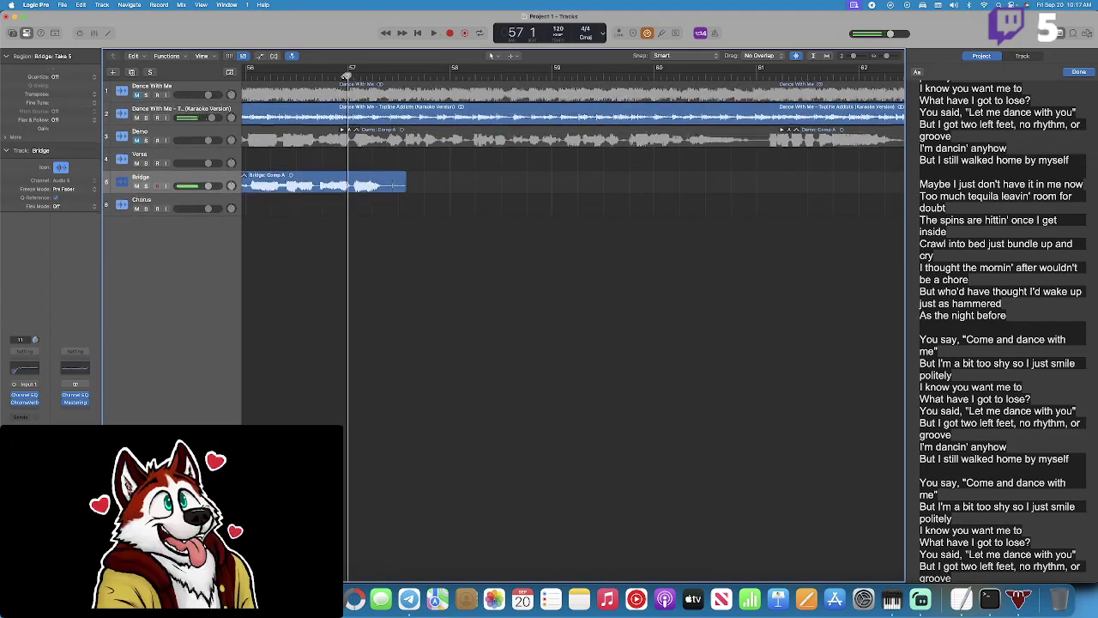
pyautogui.press('Down')
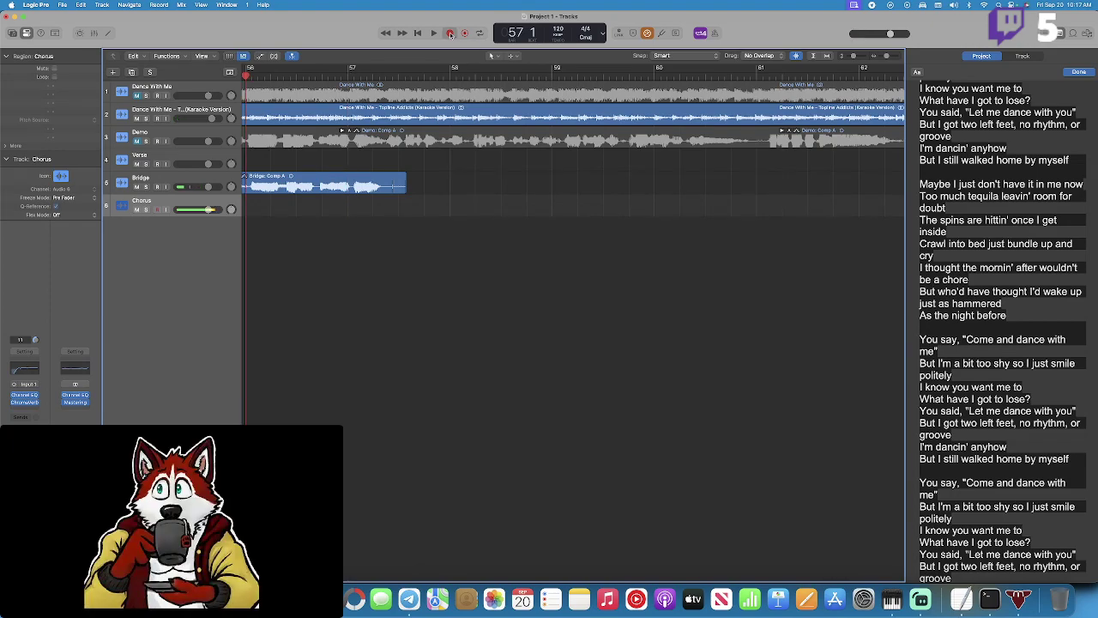
pyautogui.click(450, 33)
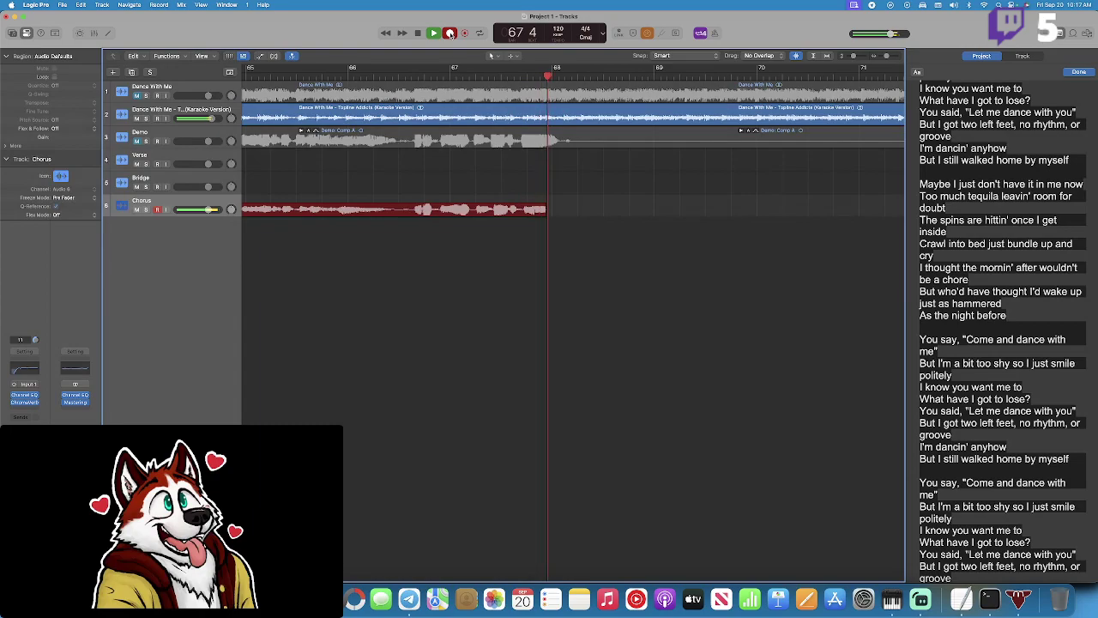
pyautogui.click(449, 33)
# Listen back to the start of the Chorus recording from bar 57, beat 1.
pyautogui.hscroll(-10, 452, 139)
pyautogui.hscroll(-2, 453, 139)
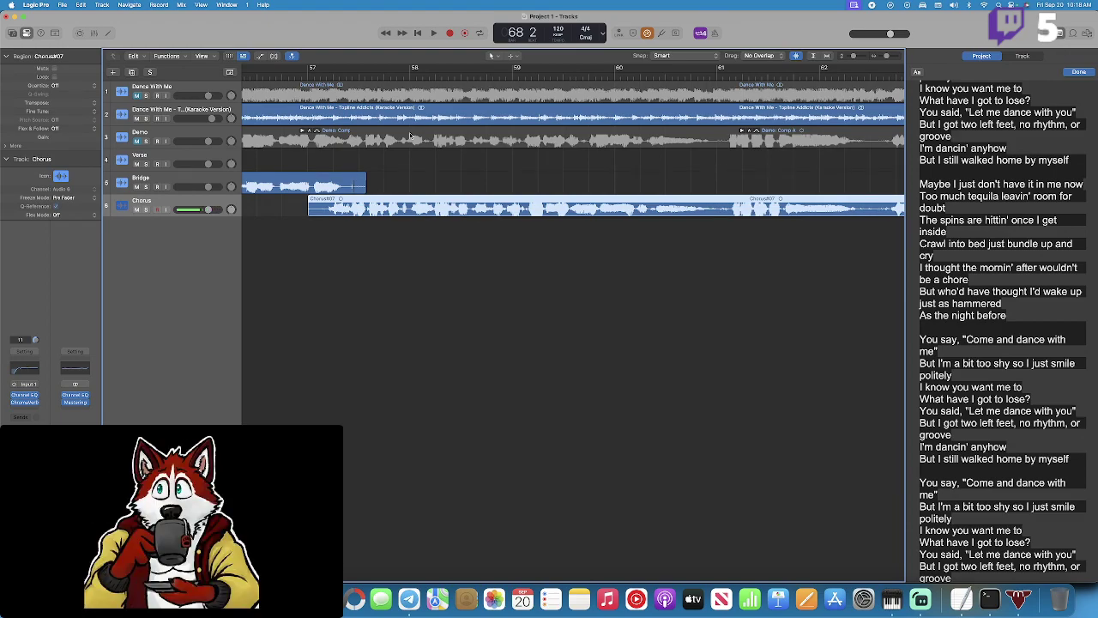
pyautogui.click(310, 76)
pyautogui.press('space')
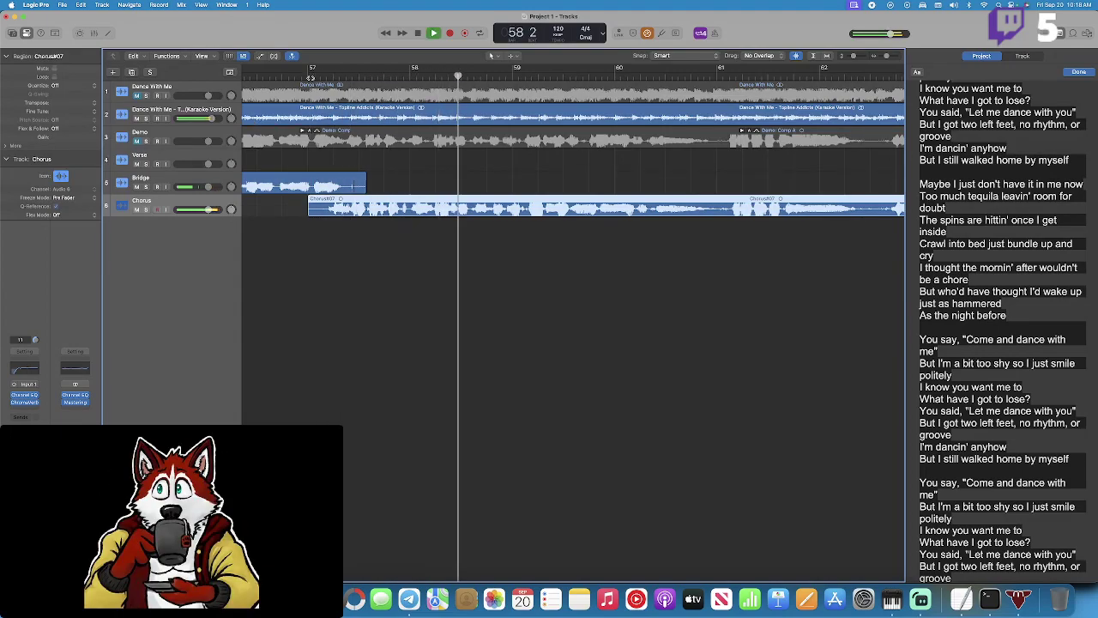
pyautogui.press('space')
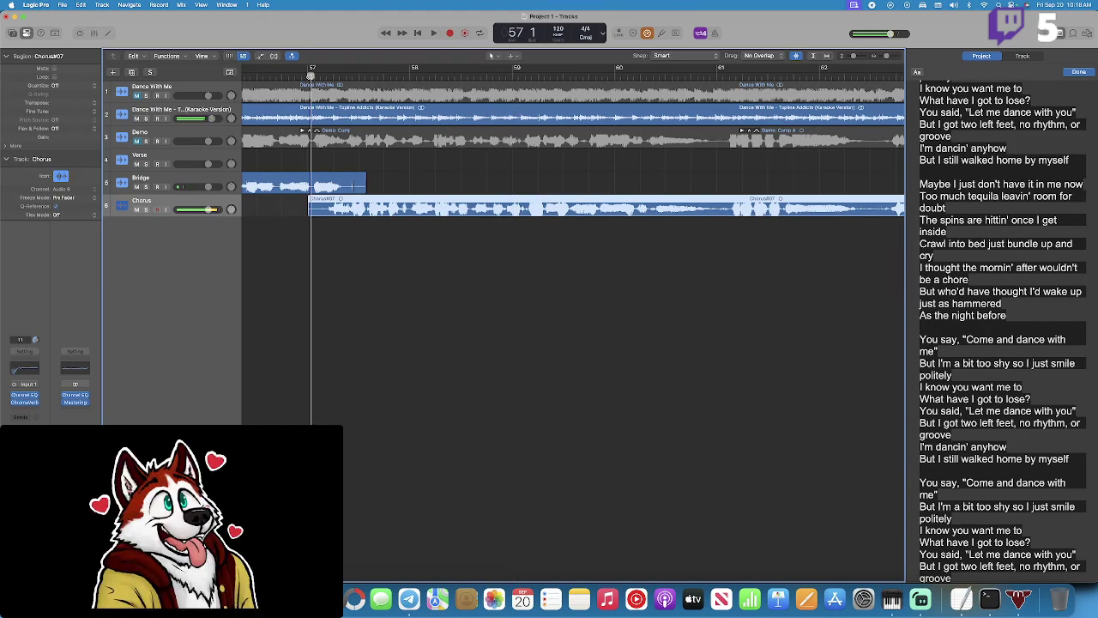
# Record a second take of the Chorus opening from bar 57, beat 1 to bar 61, beat 1, and play it back.
pyautogui.click(450, 32)
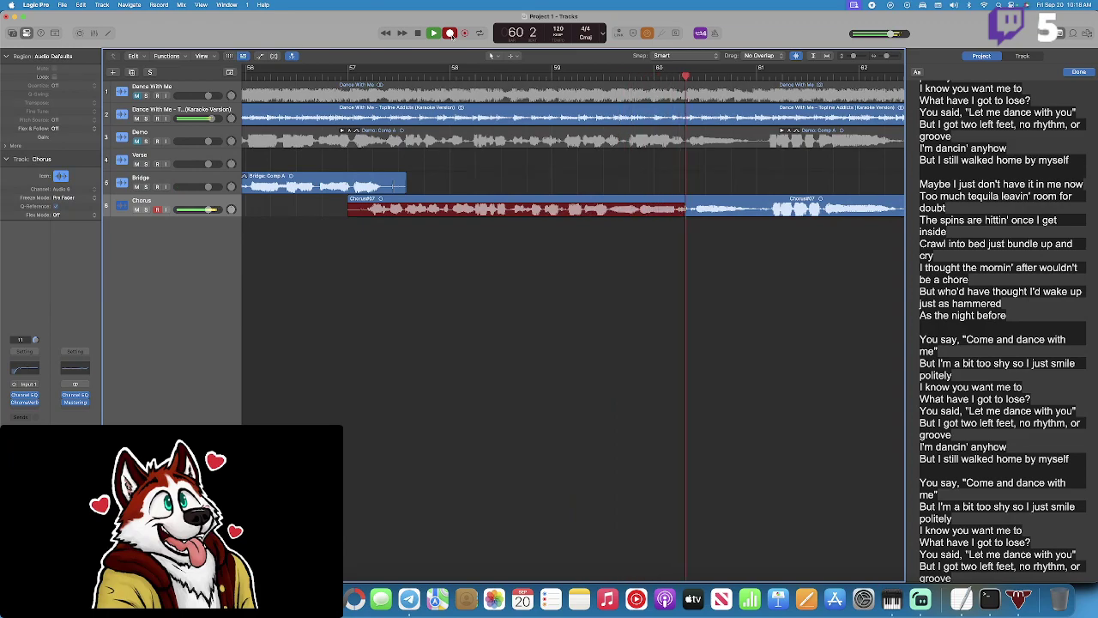
pyautogui.press('space')
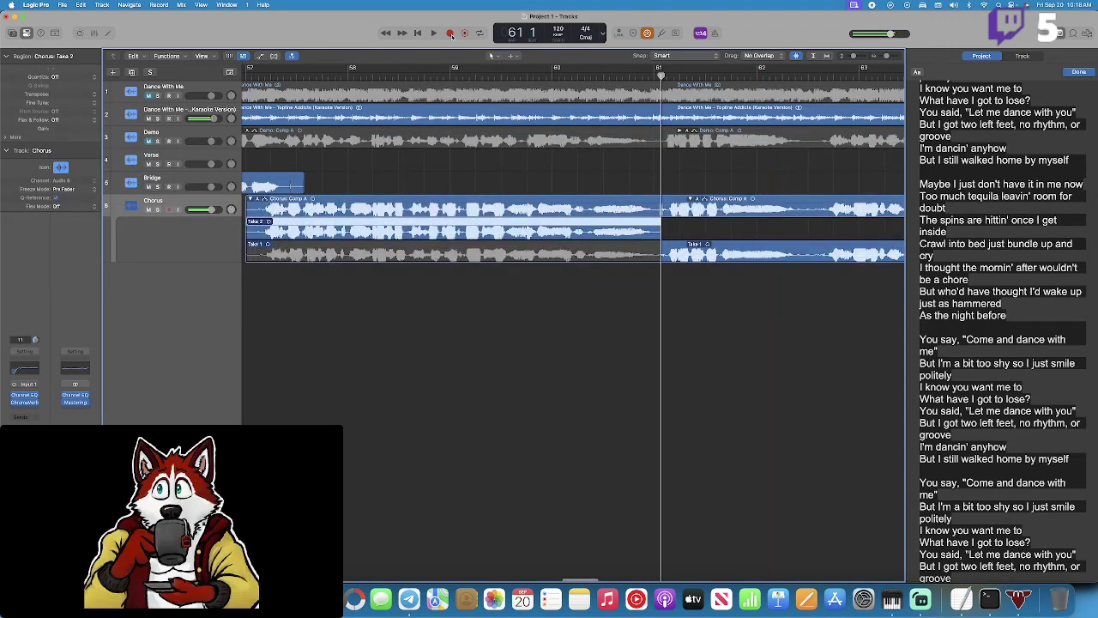
pyautogui.hscroll(-5, 426, 74)
pyautogui.click(455, 75)
pyautogui.press('space')
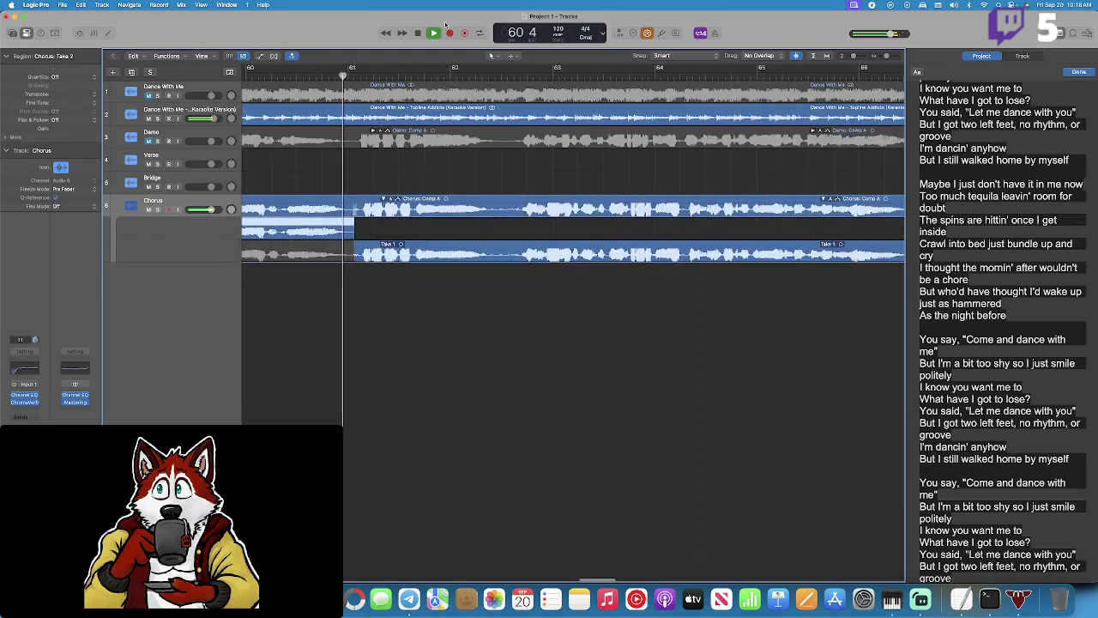
# Record a third take of the Chorus opening from bar 57, beat 1 to bar 61, beat 1.
pyautogui.hscroll(-10, 431, 99)
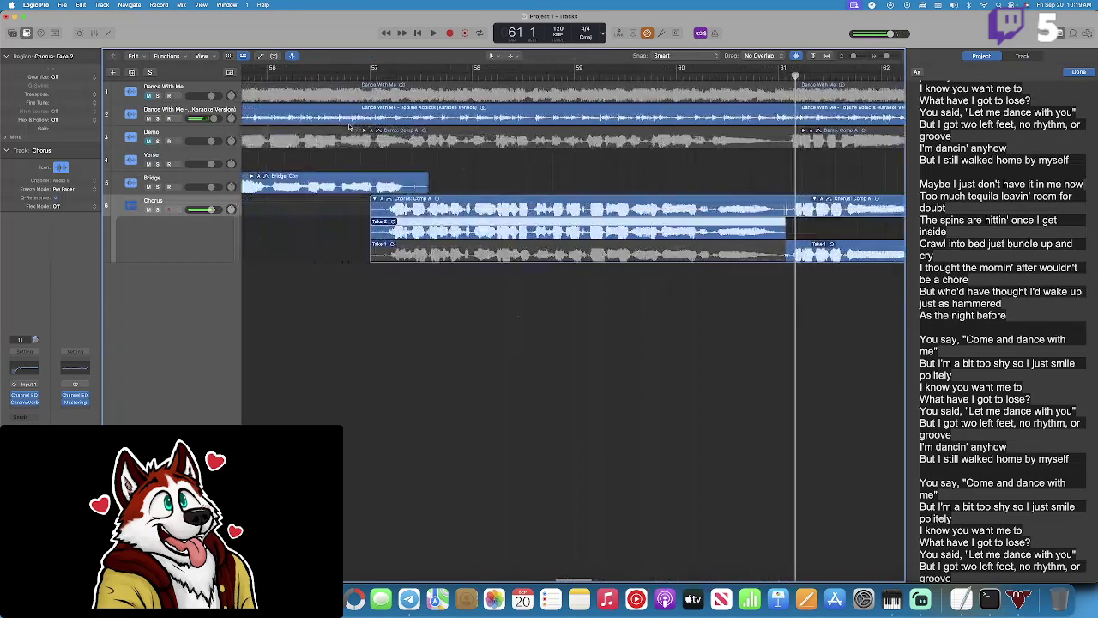
pyautogui.click(455, 77)
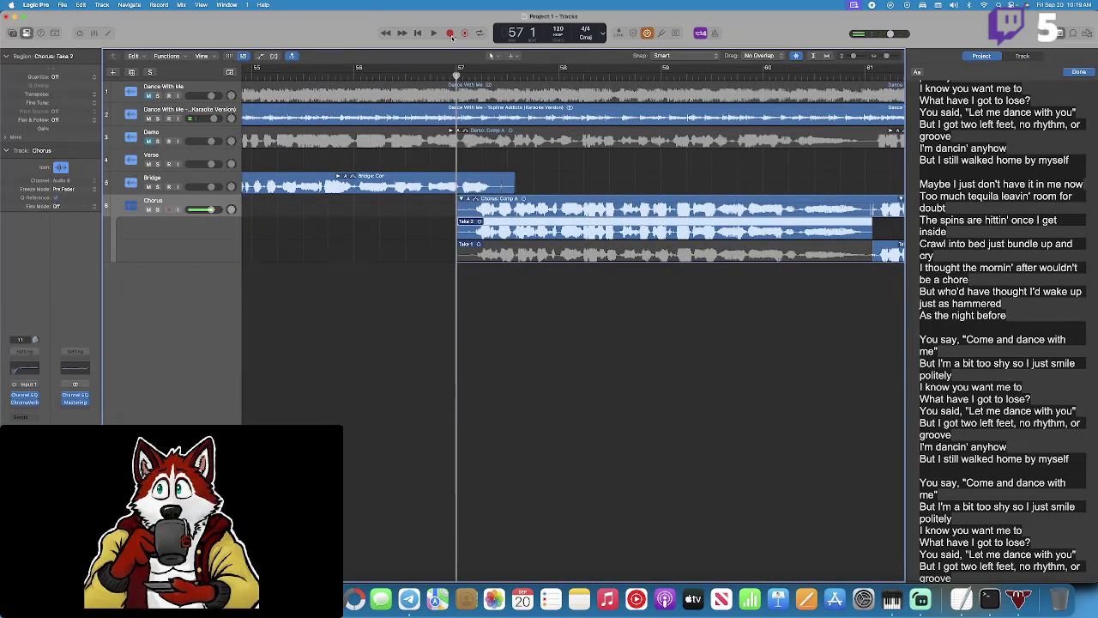
pyautogui.click(450, 34)
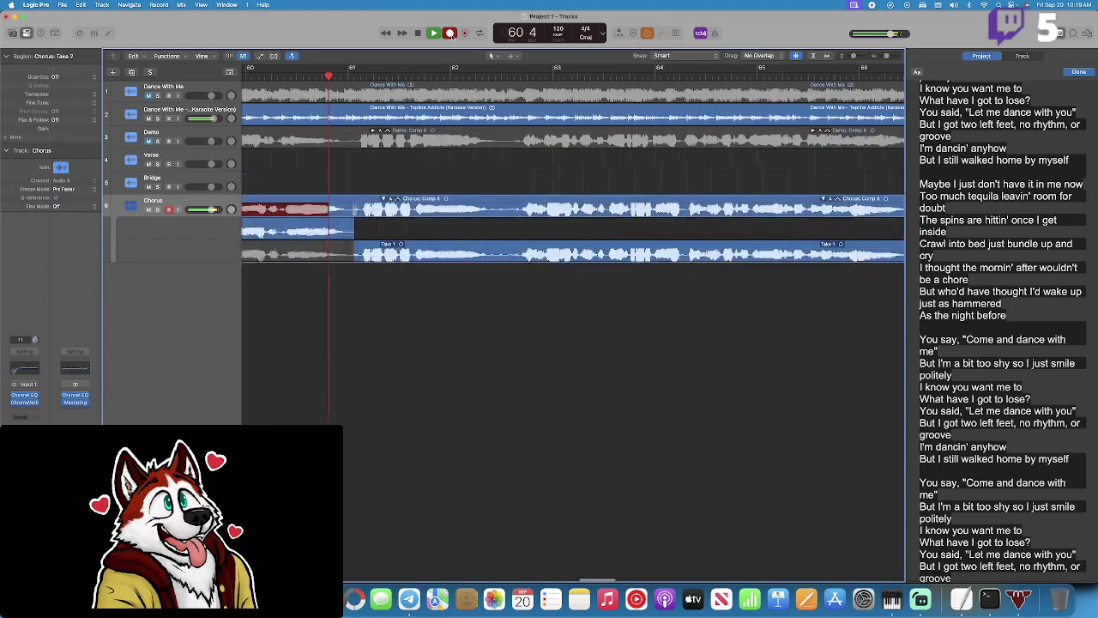
pyautogui.click(450, 33)
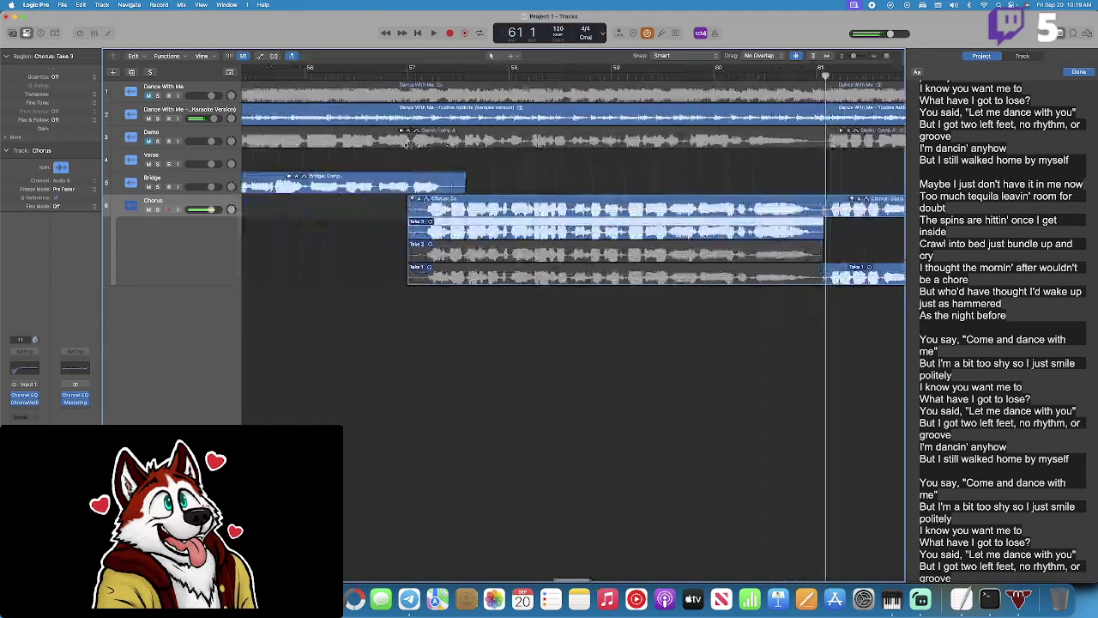
# Listen back to the third Chorus take from bar 57, beat 1.
pyautogui.click(411, 78)
pyautogui.press('space')
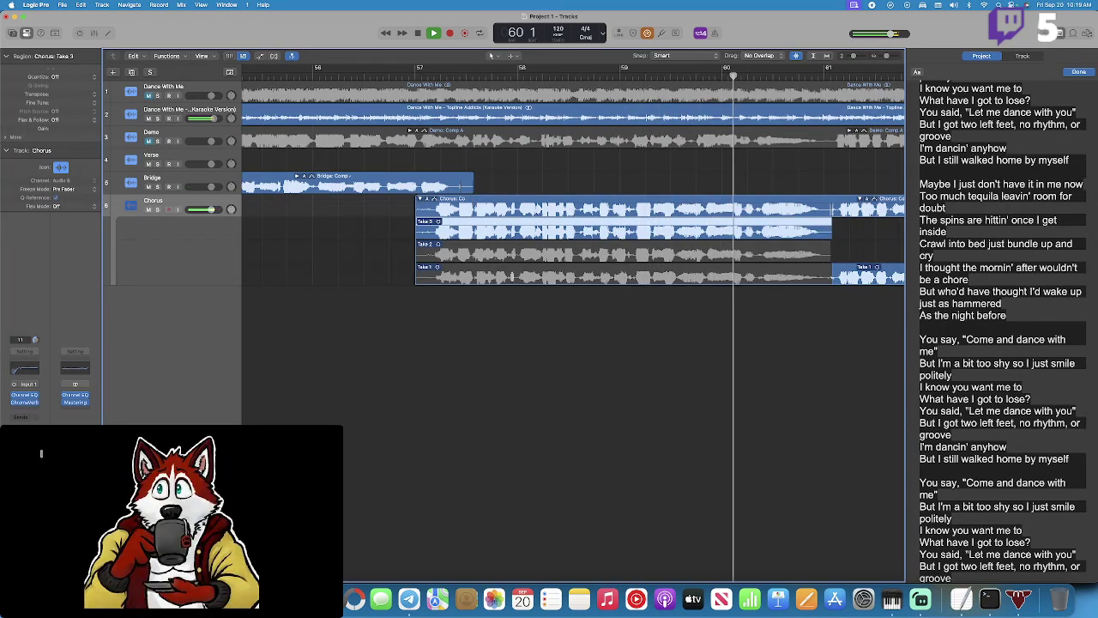
pyautogui.press('space')
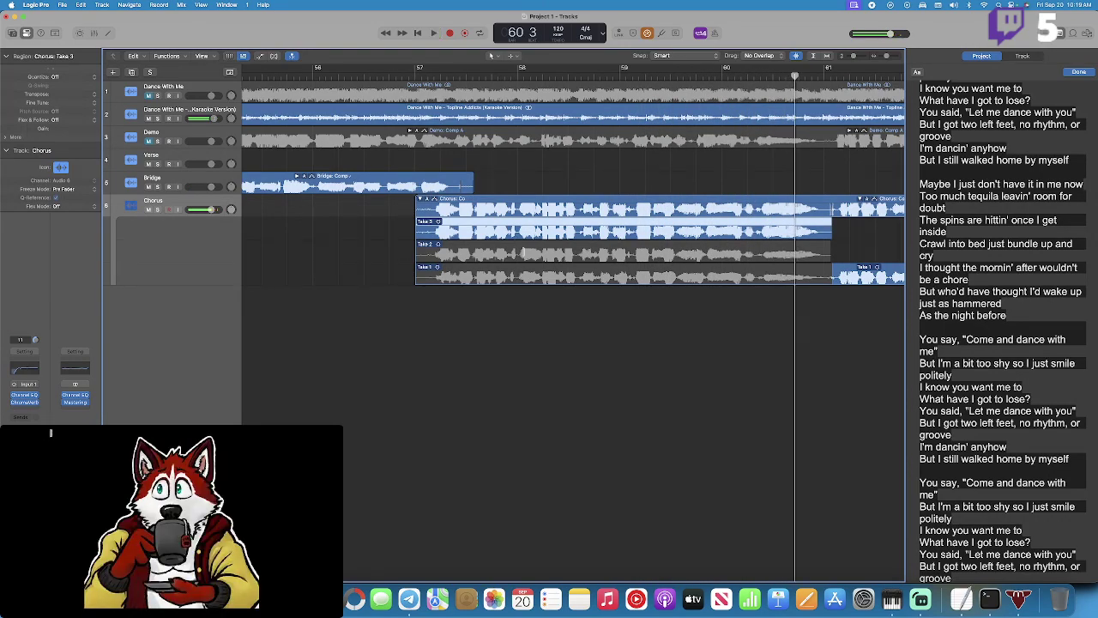
# Comp Take 2 into the Chorus from bar 57 to about bar 58, beat 2, checking the switch to Take 3 by playback.
pyautogui.moveTo(518, 250); pyautogui.dragTo(360, 247)
pyautogui.press('space')
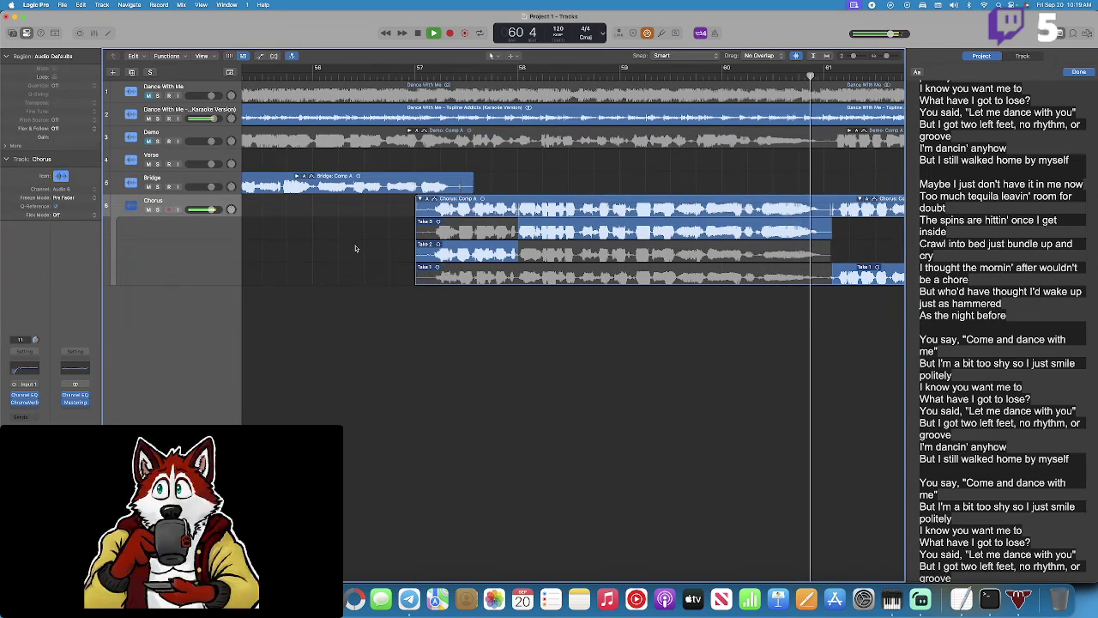
pyautogui.hscroll(-10, 355, 249)
pyautogui.press('space')
pyautogui.hscroll(7, 390, 89)
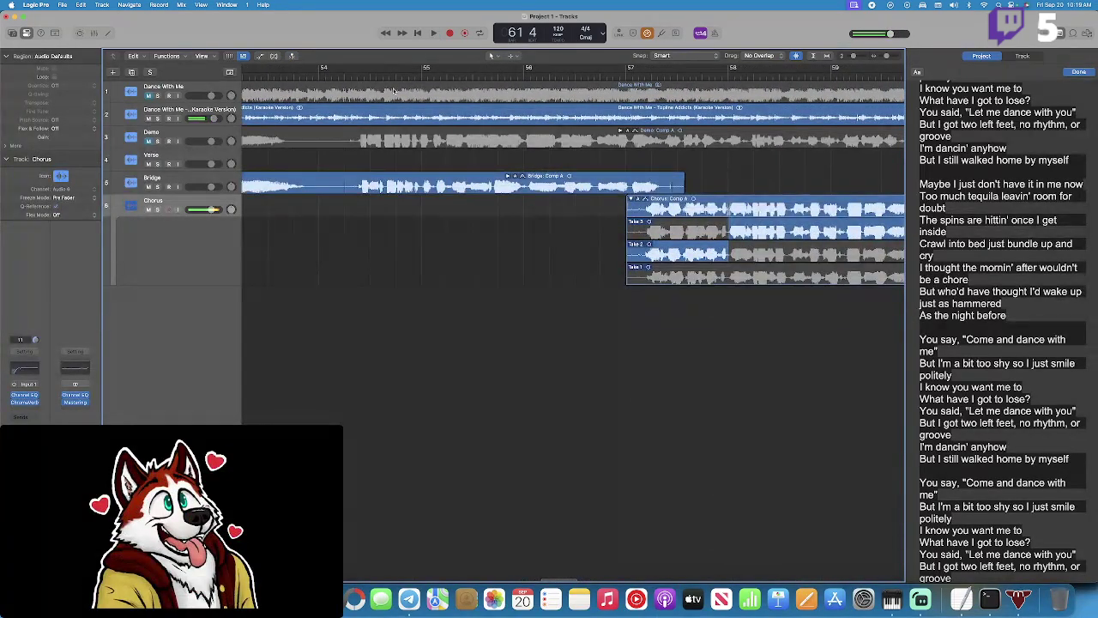
pyautogui.hscroll(3, 394, 90)
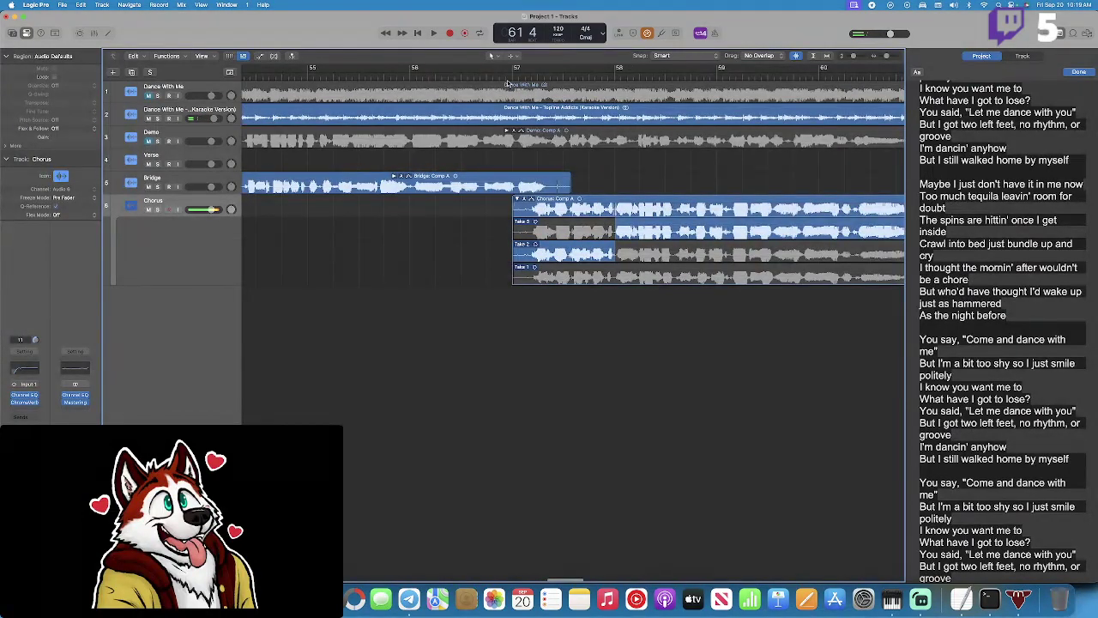
pyautogui.press('space')
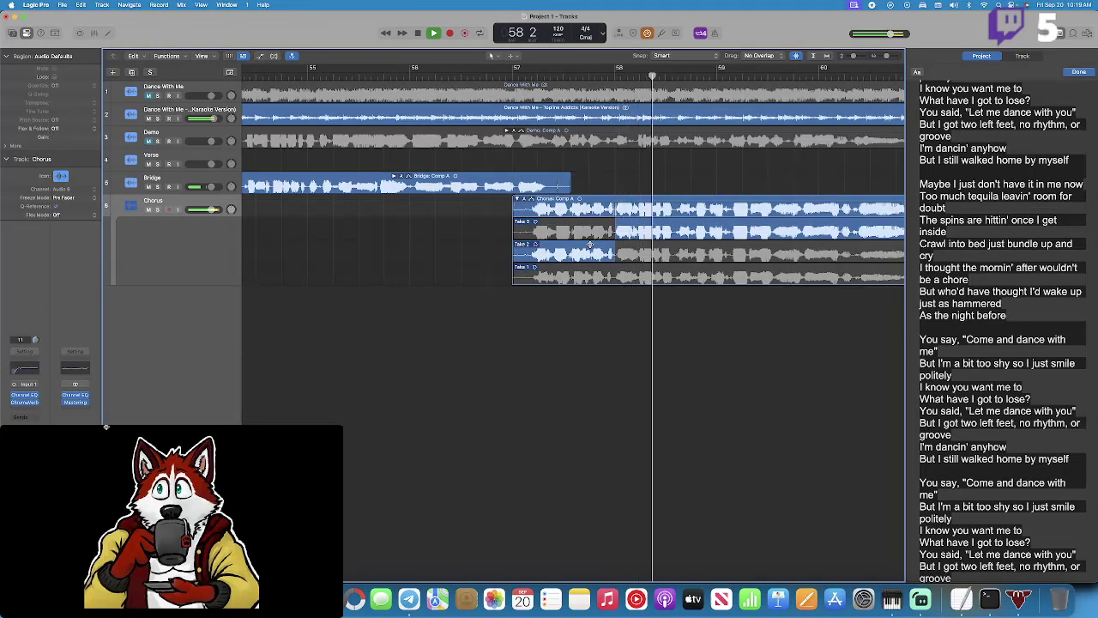
pyautogui.press('space')
pyautogui.press('space')
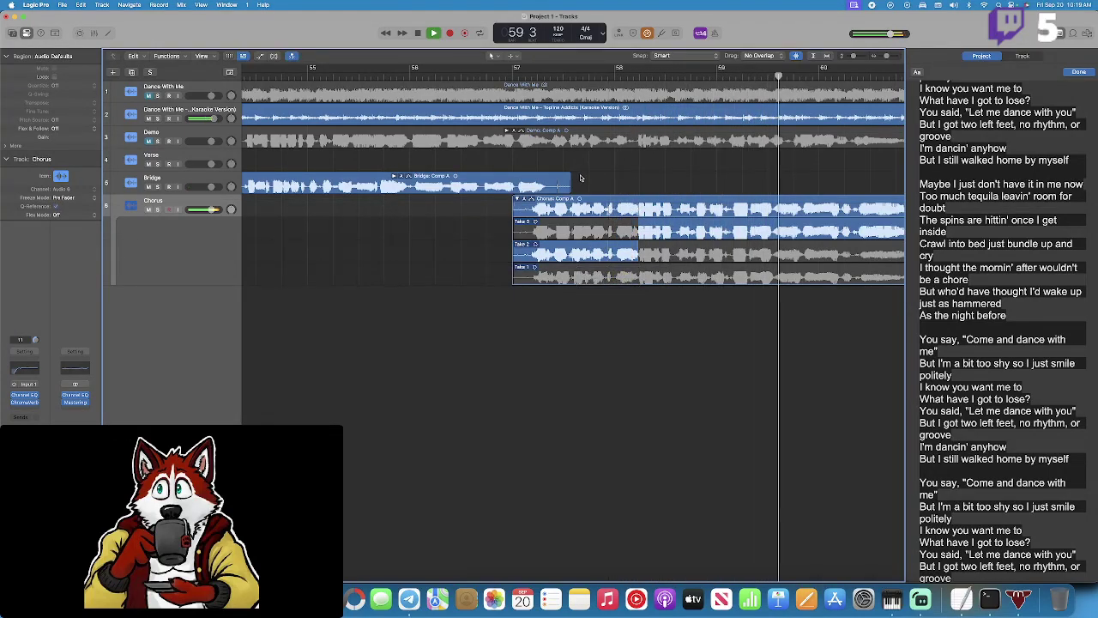
# Play back the comped Chorus vocal from bar 57 through to bar 63, beat 4.
pyautogui.click(583, 76)
pyautogui.press('space')
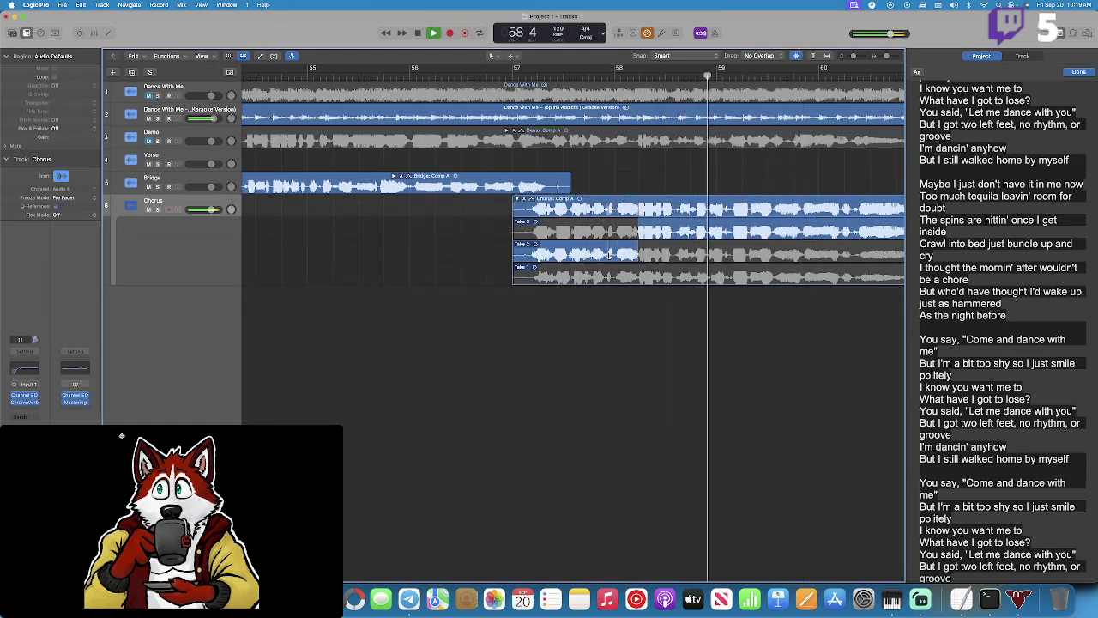
pyautogui.press('space')
pyautogui.click(533, 77)
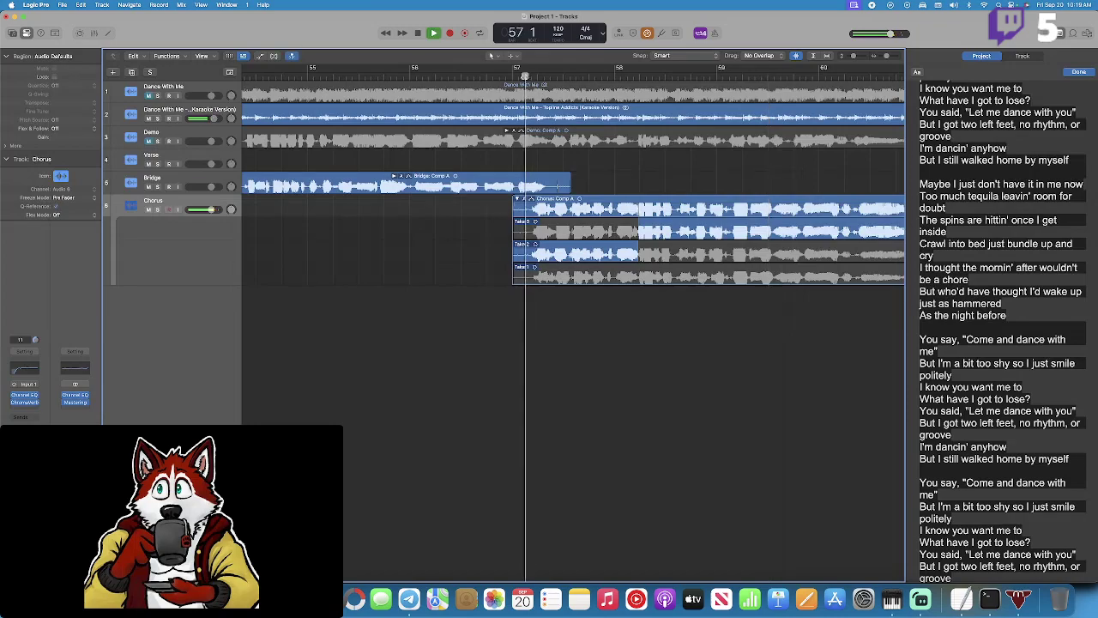
pyautogui.press('space')
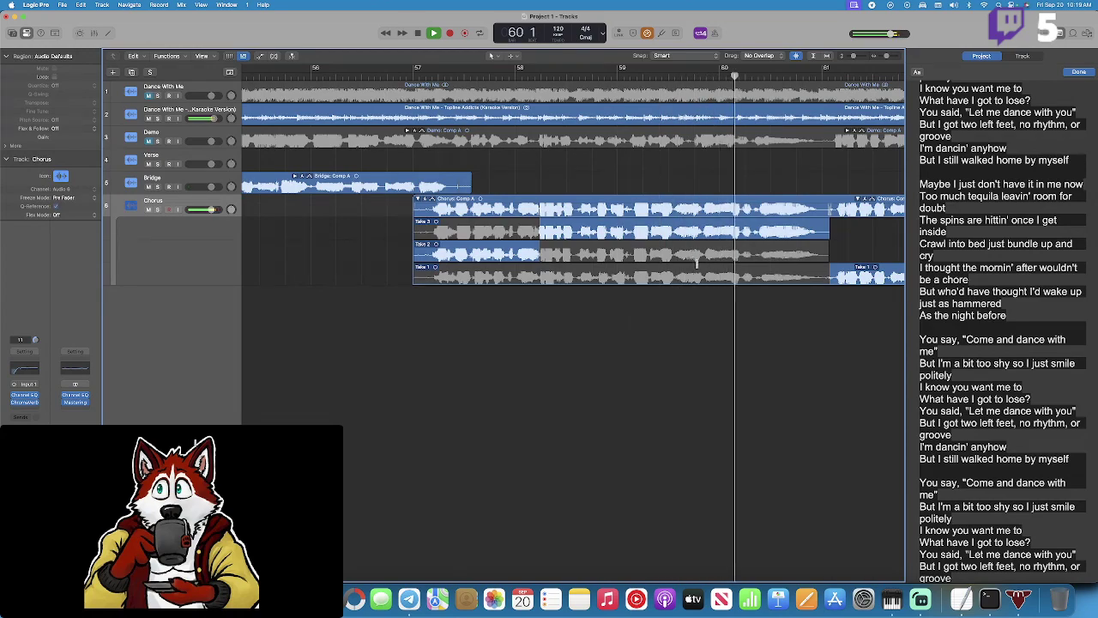
pyautogui.press('space')
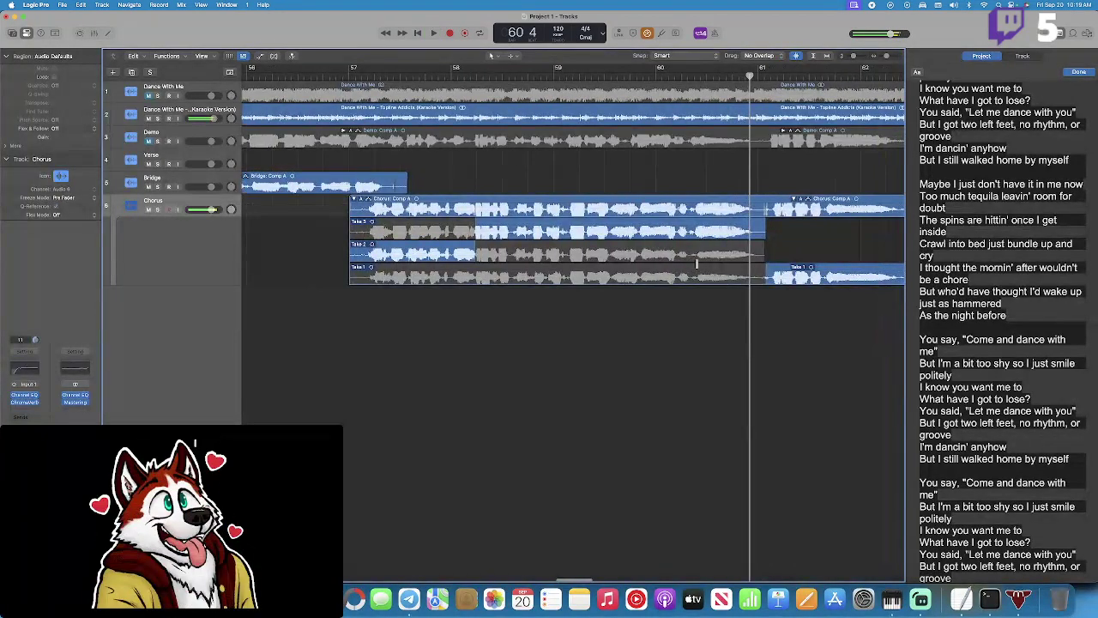
pyautogui.press('space')
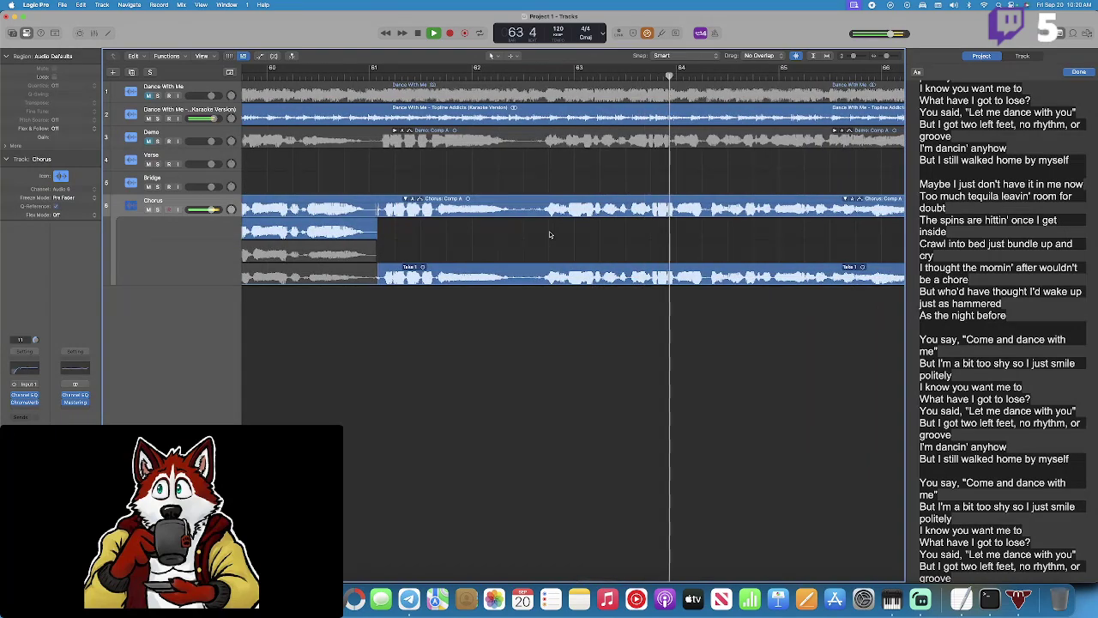
pyautogui.press('space')
# Record a fourth Chorus take from bar 62, beat 3 to bar 68, beat 2.
pyautogui.click(541, 75)
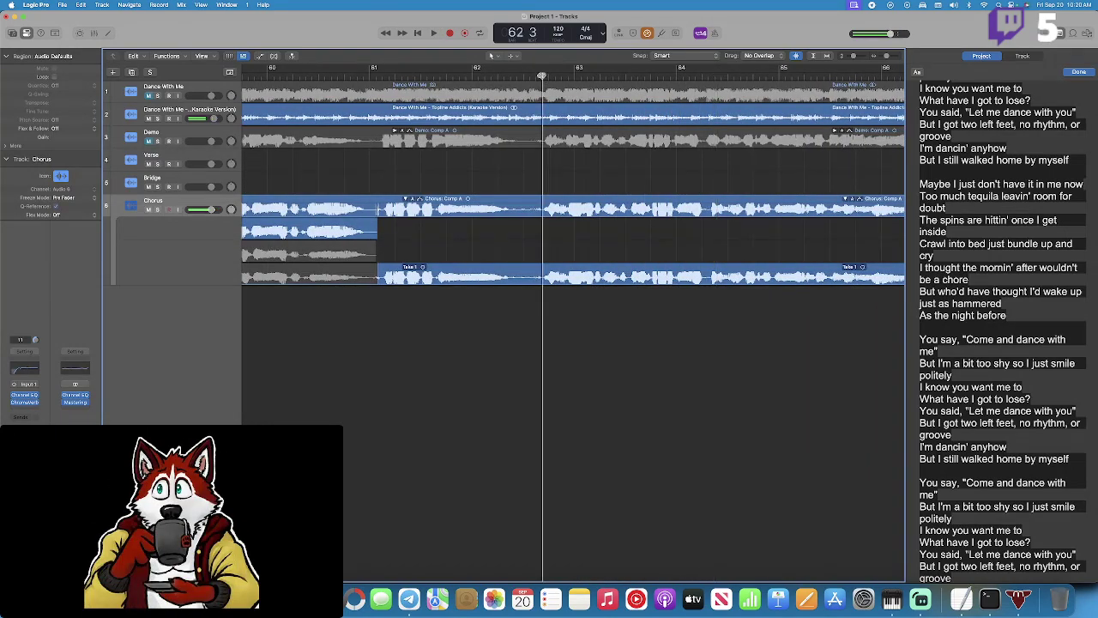
pyautogui.click(451, 33)
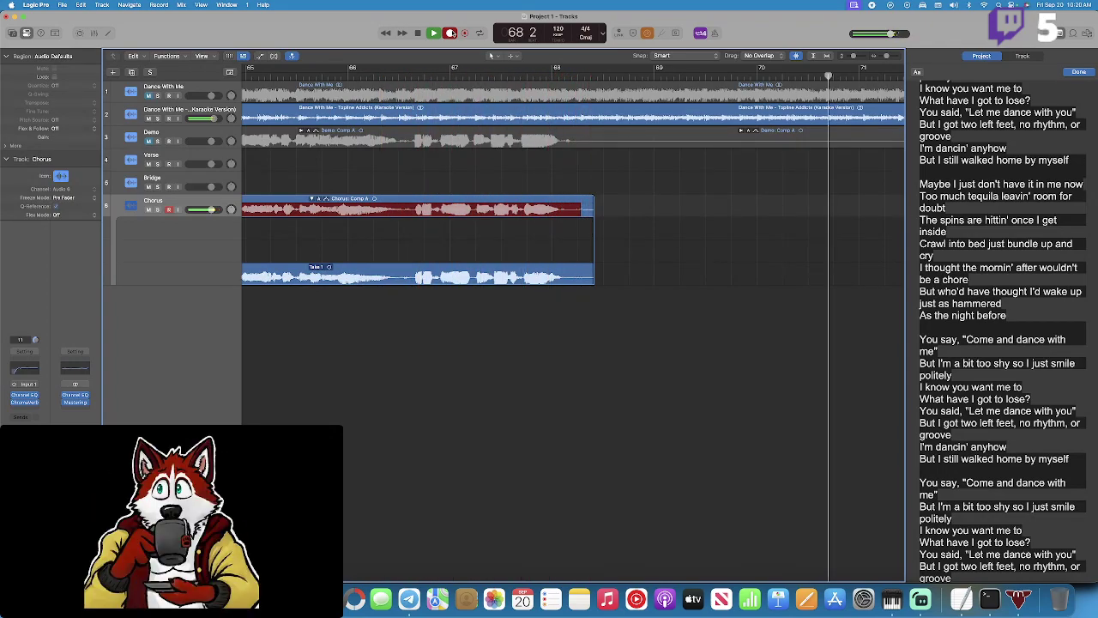
pyautogui.click(451, 33)
# Listen back to the start of the fourth Chorus take, beginning just ahead of it in bar 62.
pyautogui.hscroll(-5, 447, 90)
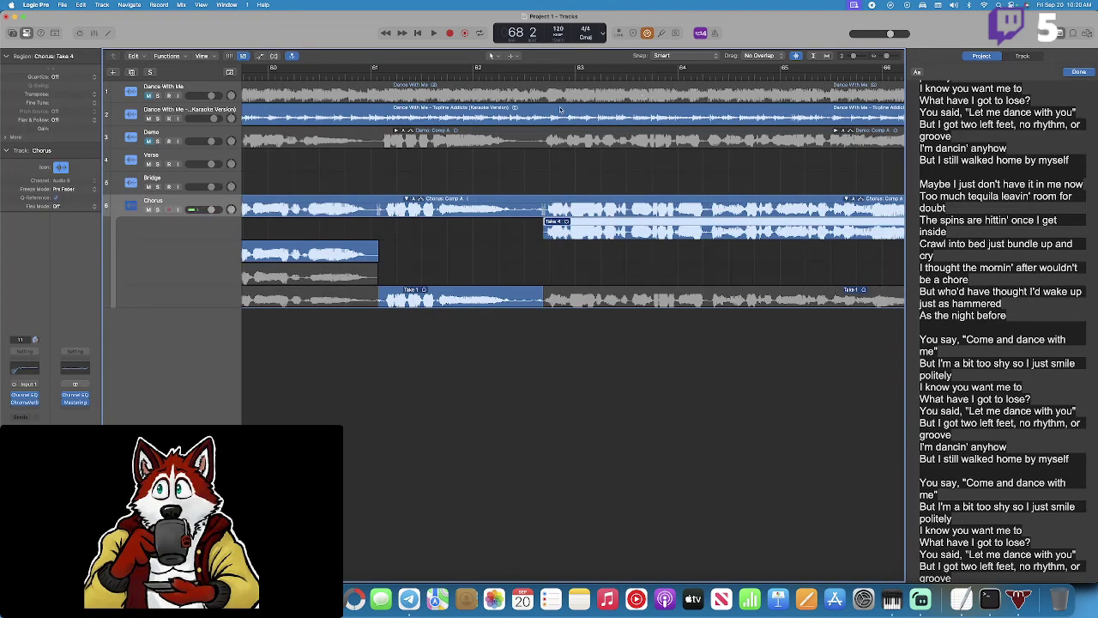
pyautogui.click(518, 77)
pyautogui.press('space')
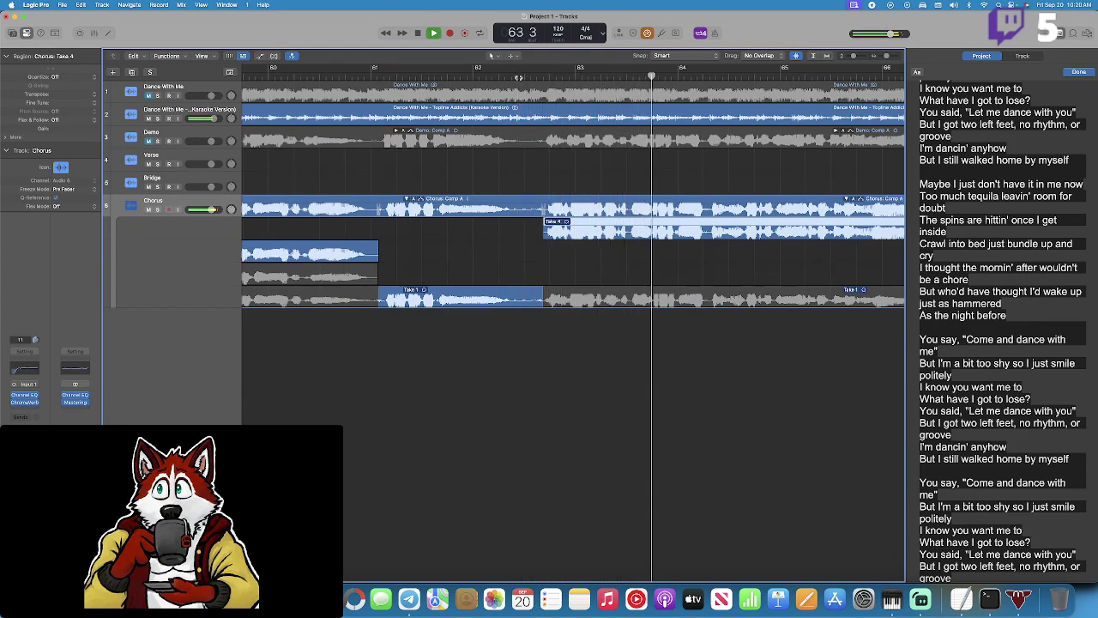
pyautogui.press('space')
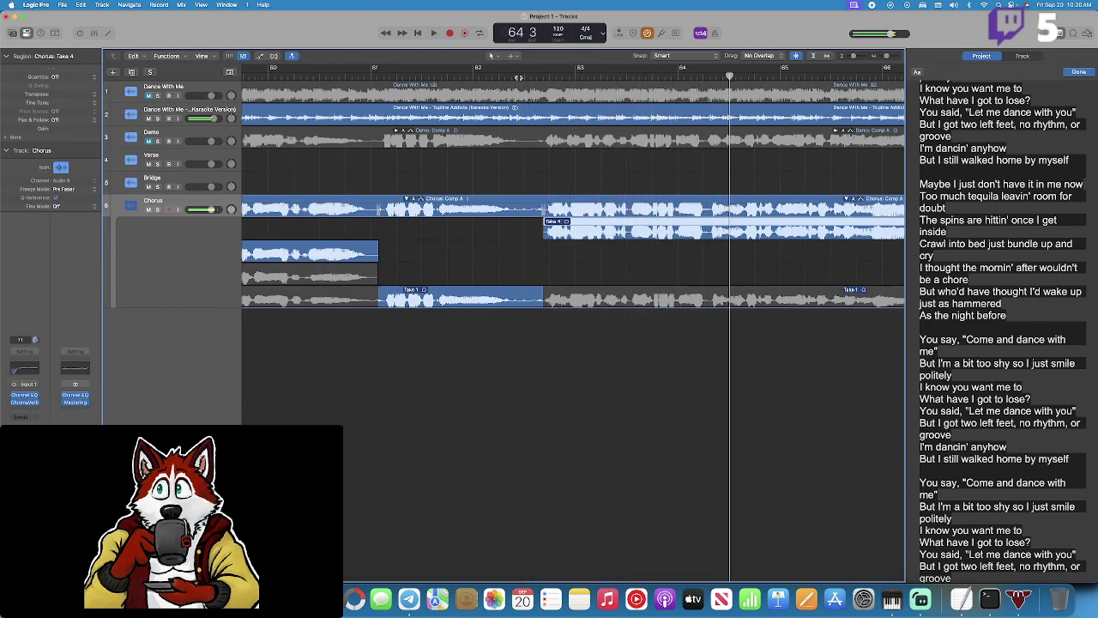
# Comp Take 1 back into the Chorus from bar 62, beat 3 to about bar 63, beat 3, keeping Take 4 after it.
pyautogui.click(630, 300)
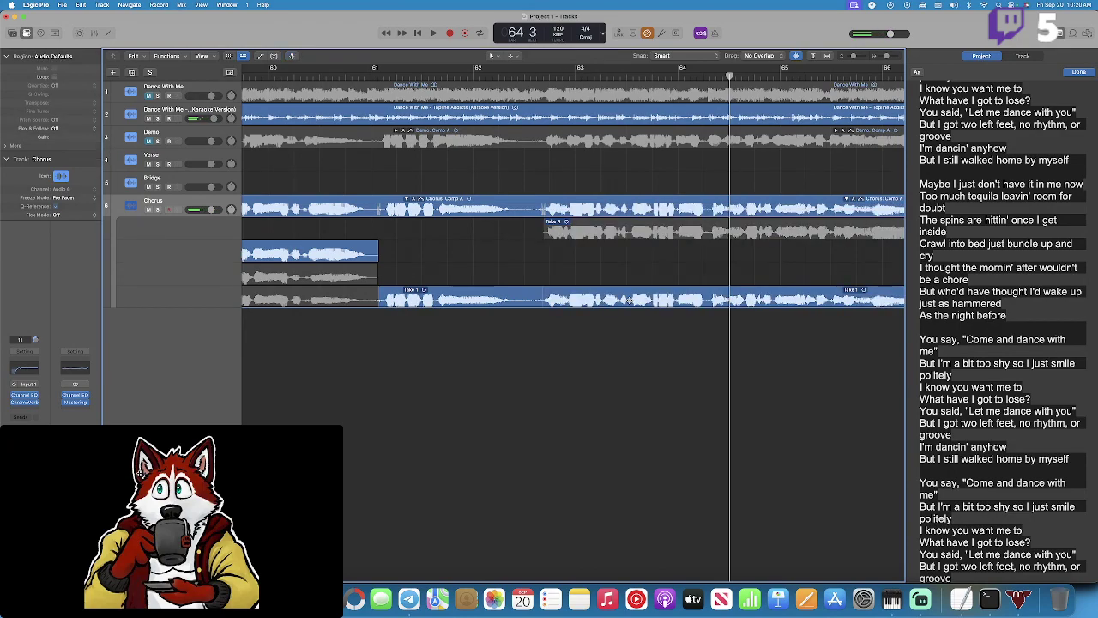
pyautogui.click(627, 230)
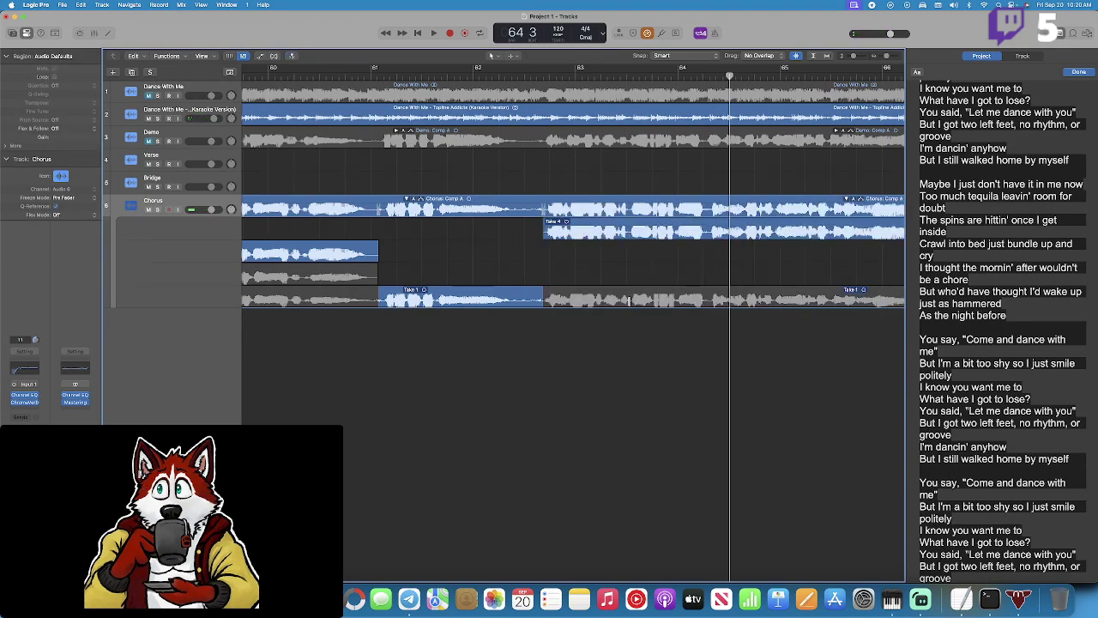
pyautogui.moveTo(630, 299); pyautogui.dragTo(544, 299)
# Play back the second half of the comped Chorus from bar 62, replaying the lines in bars 64 to 66.
pyautogui.click(551, 75)
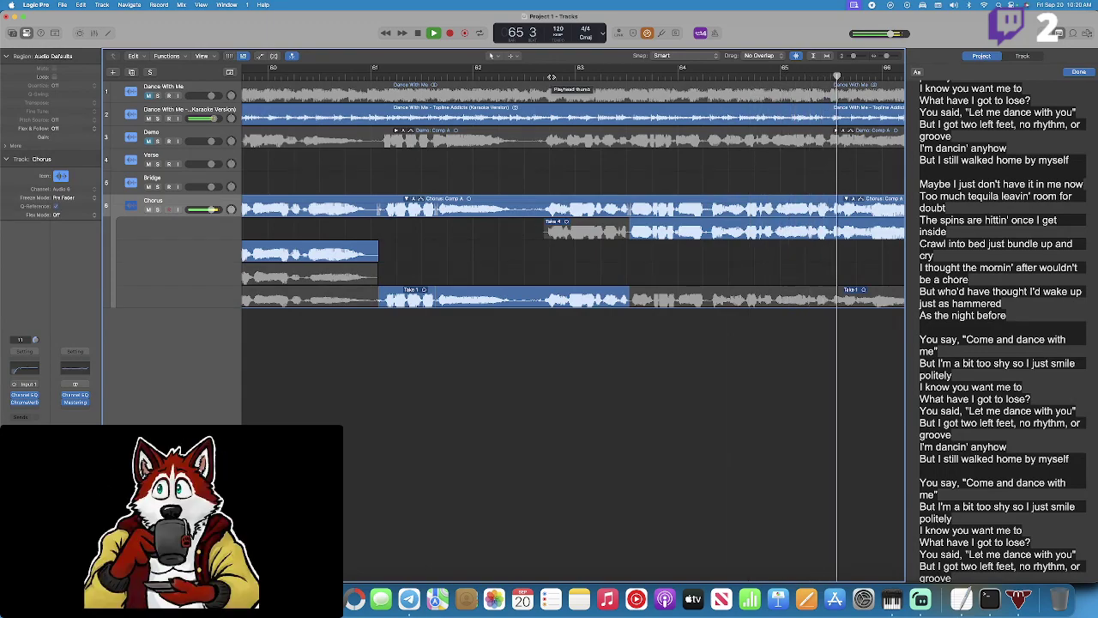
pyautogui.scroll(3, 493, 256)
pyautogui.press('space')
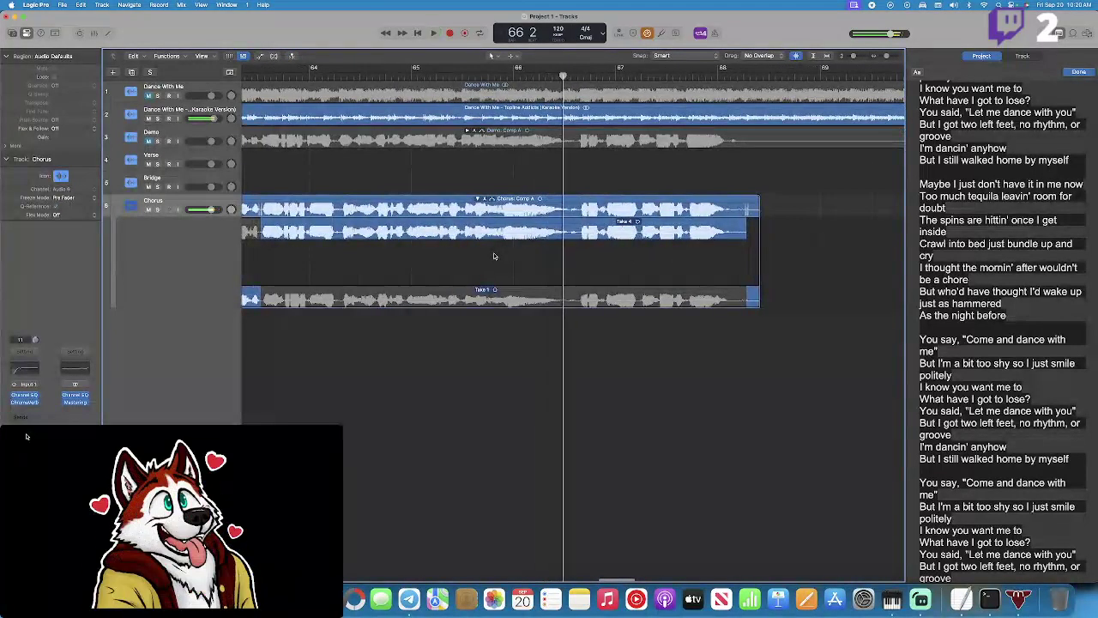
pyautogui.press('space')
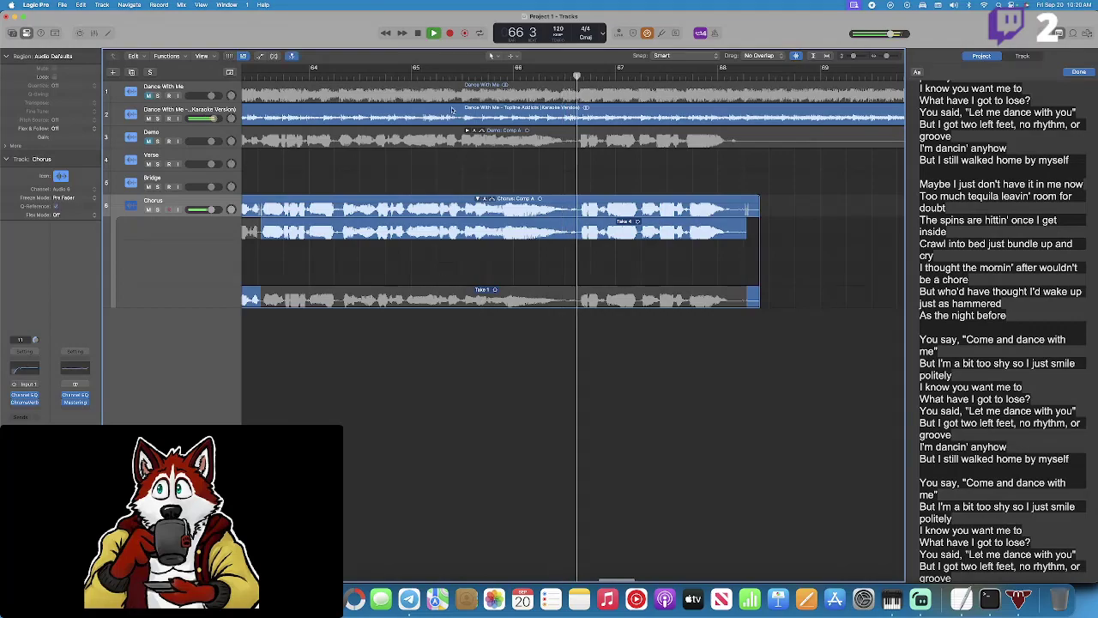
pyautogui.click(437, 69)
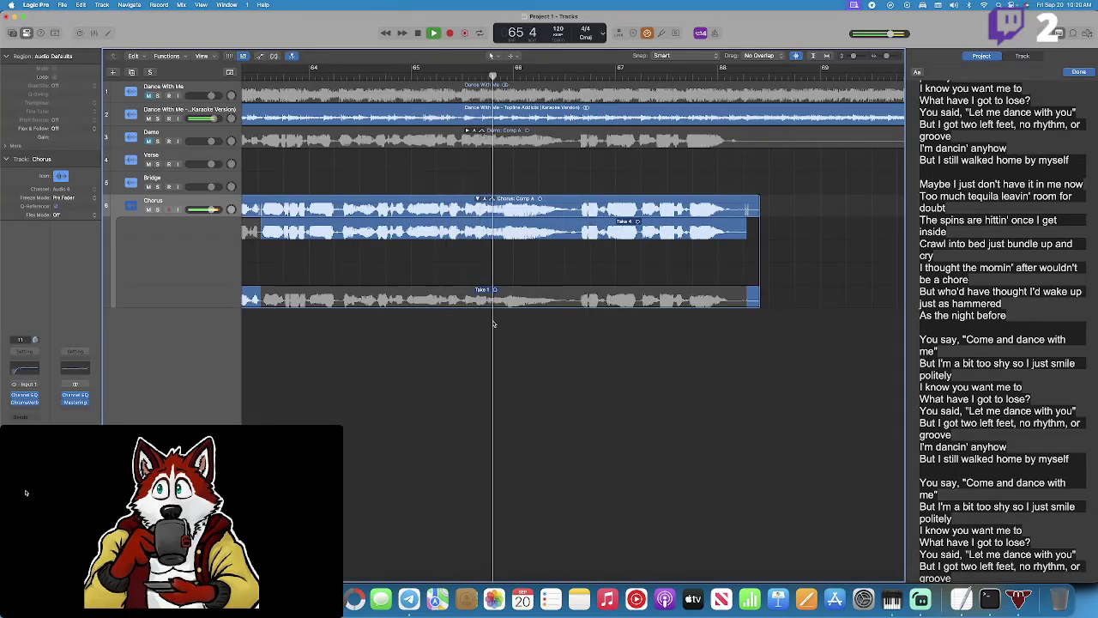
pyautogui.click(354, 69)
pyautogui.hscroll(-3, 392, 225)
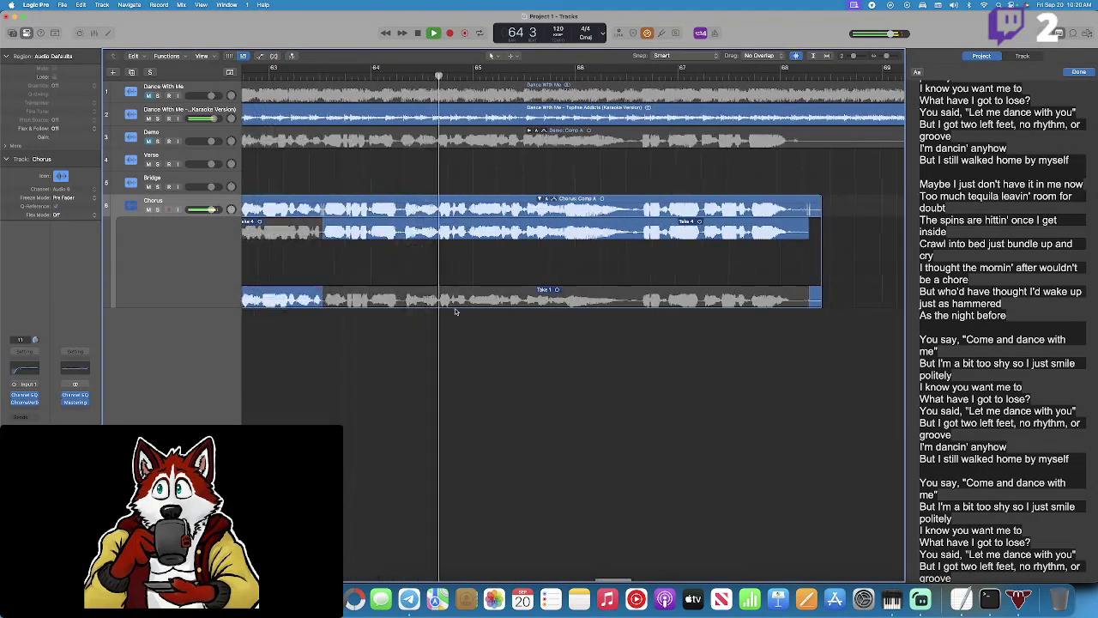
# Use Take 1 in the Chorus comp from just before bar 65 to about beat 2, return to Take 4, and play back the splice.
pyautogui.moveTo(467, 307); pyautogui.dragTo(624, 309)
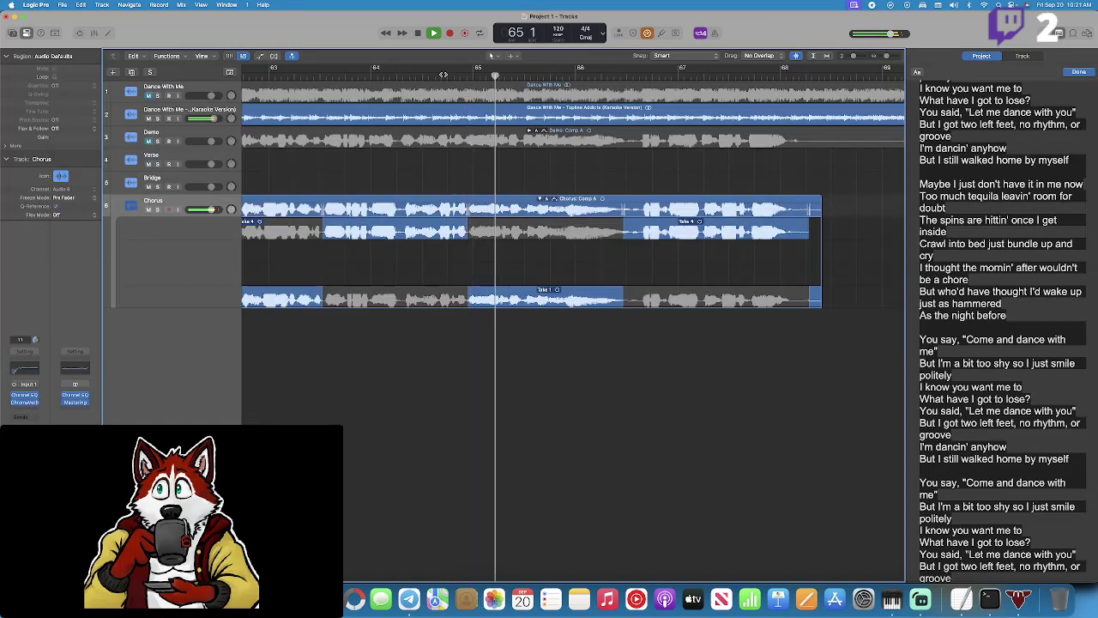
pyautogui.press('space')
pyautogui.moveTo(506, 232); pyautogui.dragTo(628, 234)
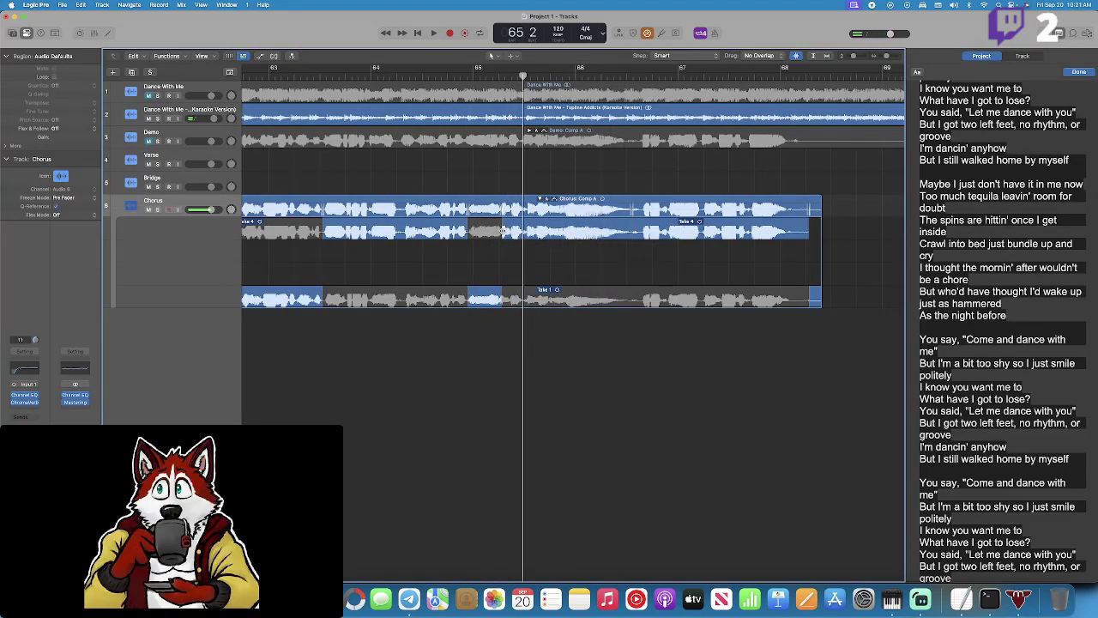
pyautogui.click(403, 75)
pyautogui.press('space')
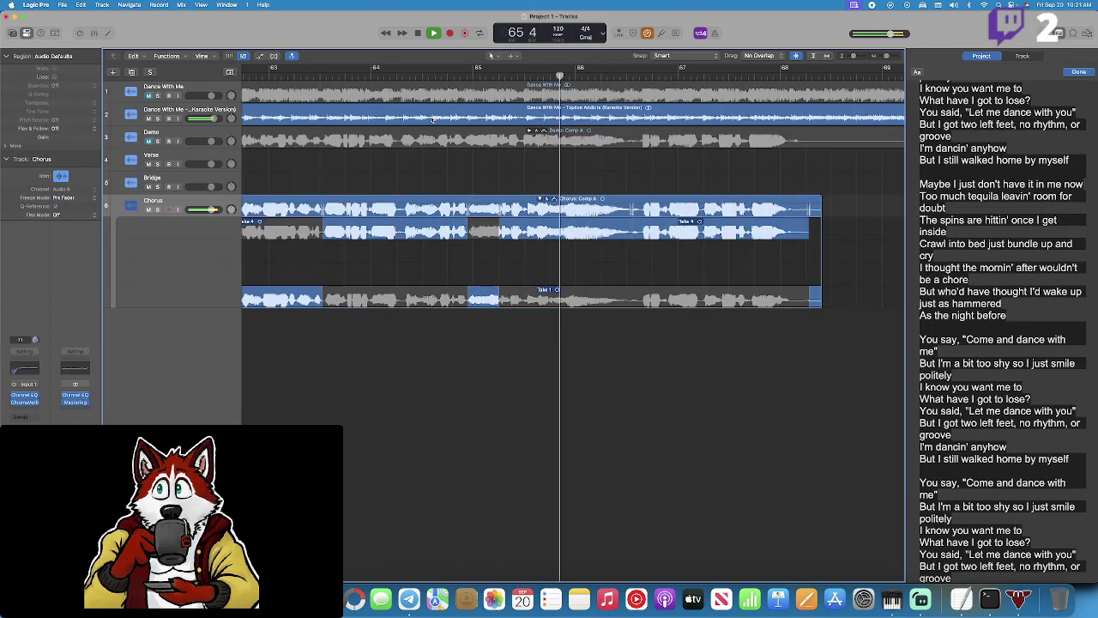
pyautogui.press('space')
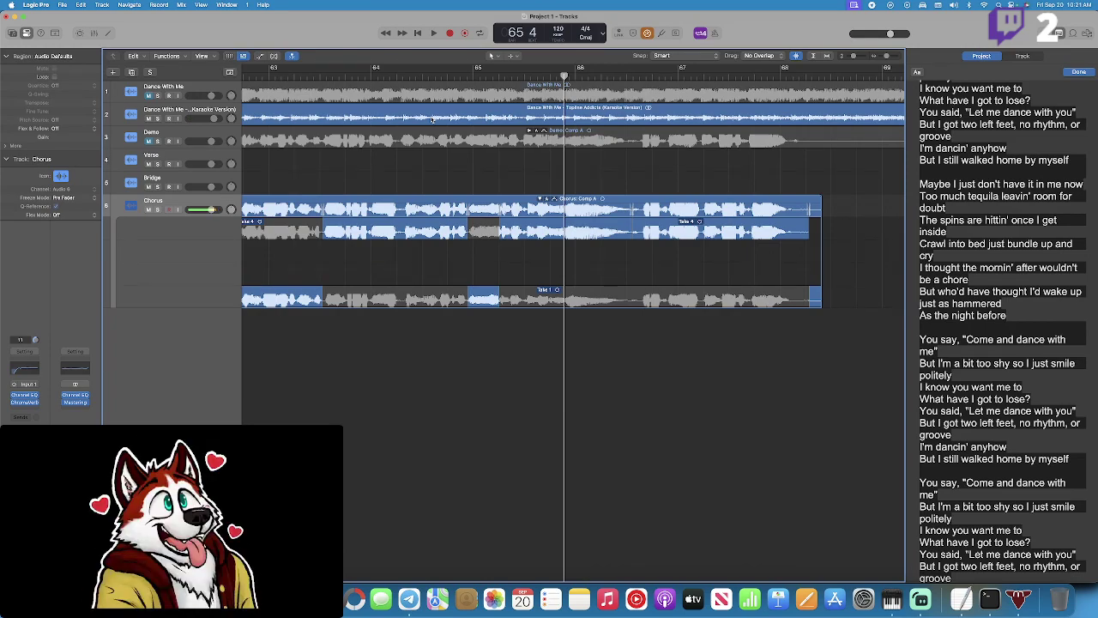
# Play back the Chorus comp from about bar 63, beat 4 through the line in bar 66.
pyautogui.click(352, 76)
pyautogui.press('space')
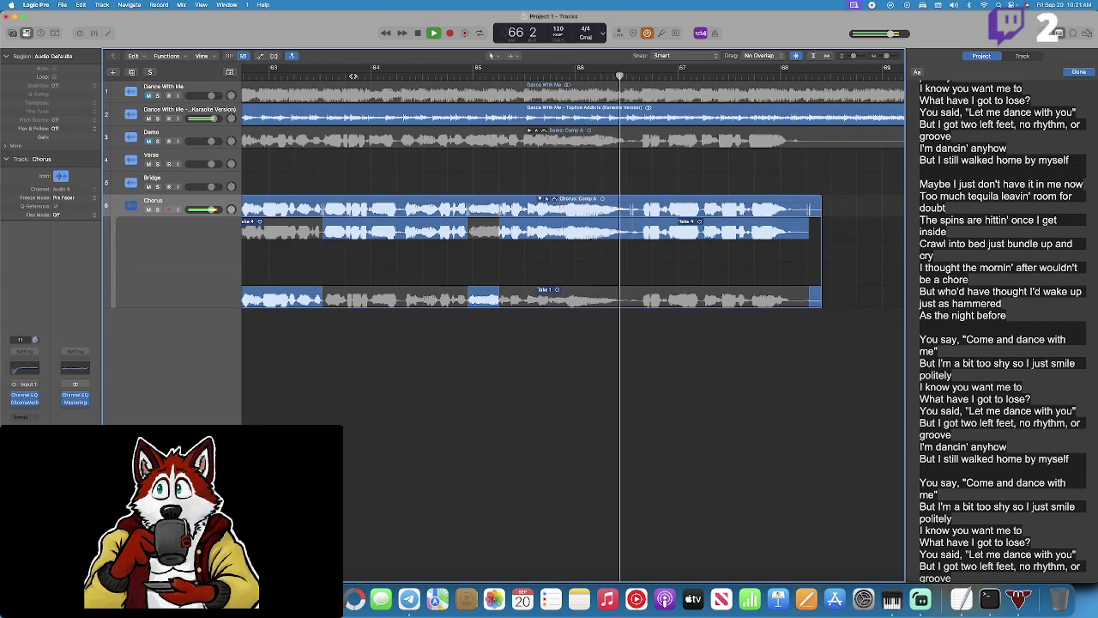
pyautogui.press('space')
pyautogui.press('space')
# Try Take 1 in the Chorus comp from just before bar 66 to about beat 2, play it back, and return to Take 4.
pyautogui.moveTo(566, 300); pyautogui.dragTo(620, 308)
pyautogui.click(533, 76)
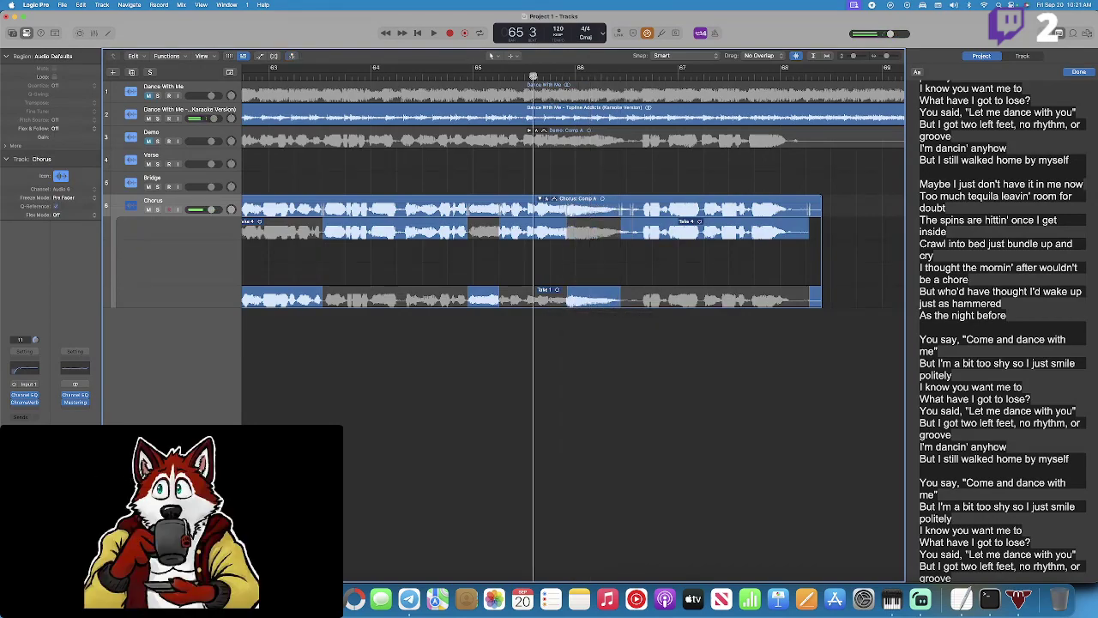
pyautogui.press('space')
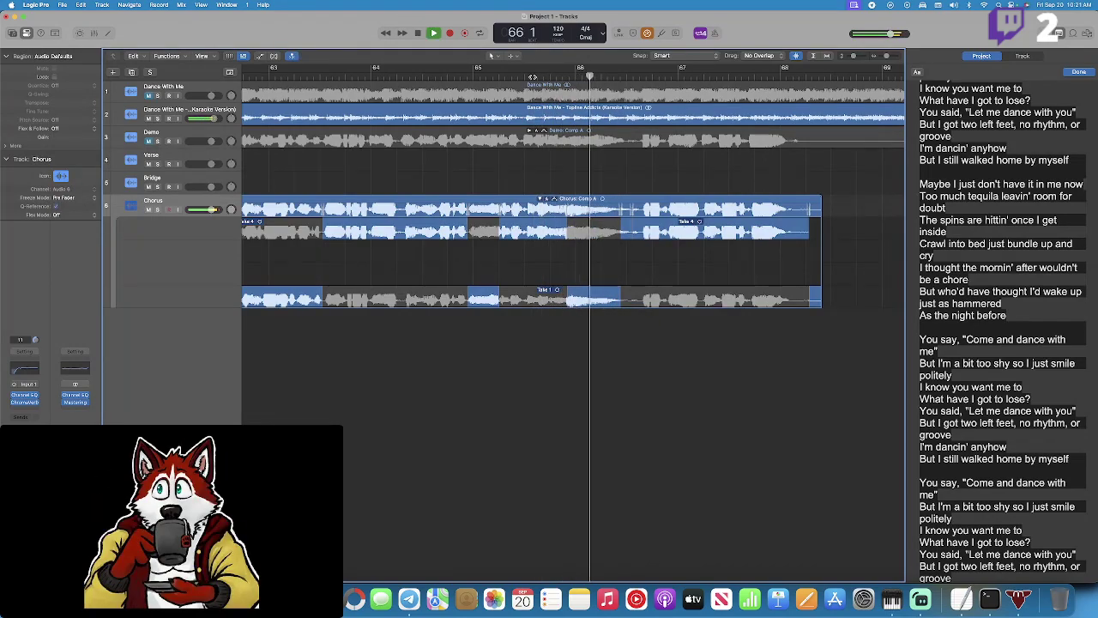
pyautogui.press('space')
pyautogui.moveTo(616, 232); pyautogui.dragTo(640, 237)
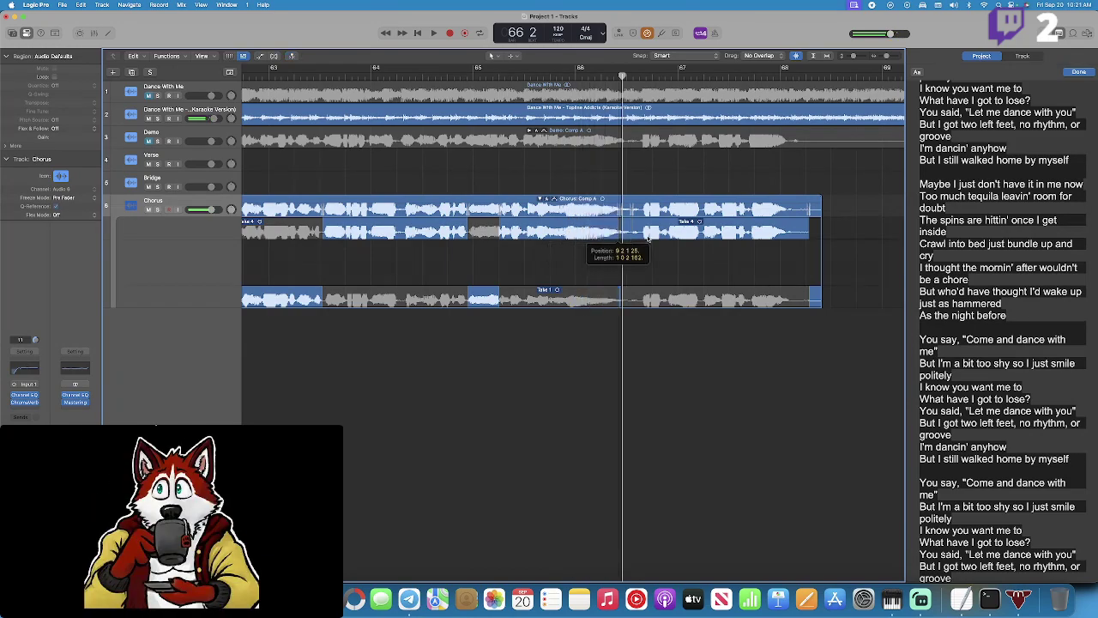
# Use Take 1 in the Chorus comp from about bar 66, beat 4 to the end of the section, and play back the splice.
pyautogui.press('space')
pyautogui.moveTo(668, 301); pyautogui.dragTo(817, 300)
pyautogui.click(627, 78)
pyautogui.press('space')
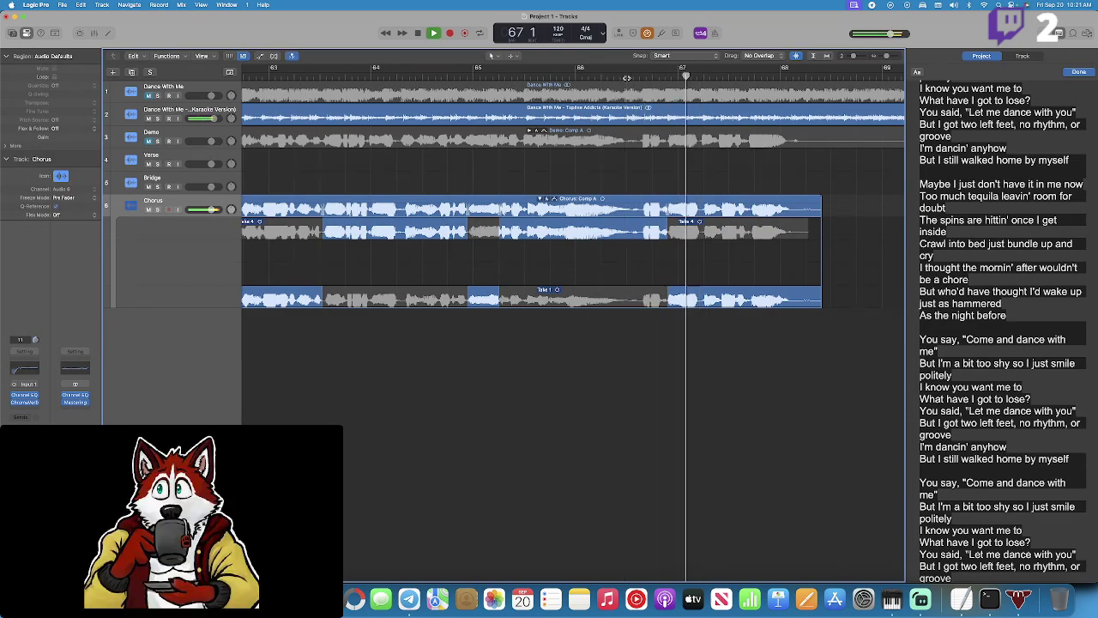
pyautogui.press('space')
# Move the switch to Take 1 slightly earlier within bar 66, beat 4, and play back the Chorus ending to bar 68.
pyautogui.click(666, 302)
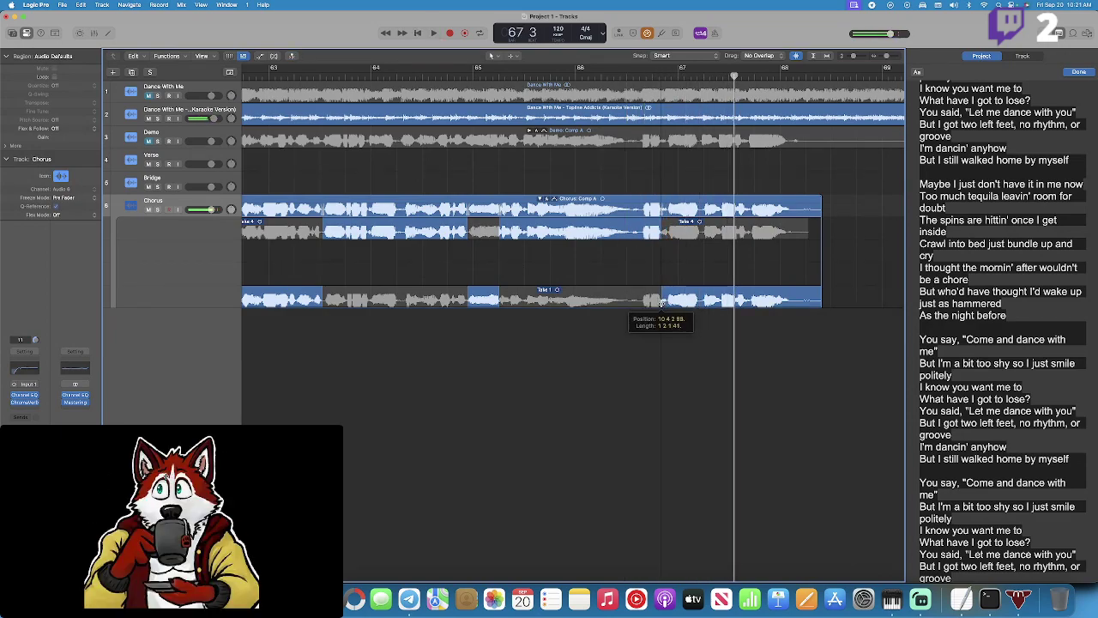
pyautogui.click(629, 77)
pyautogui.press('space')
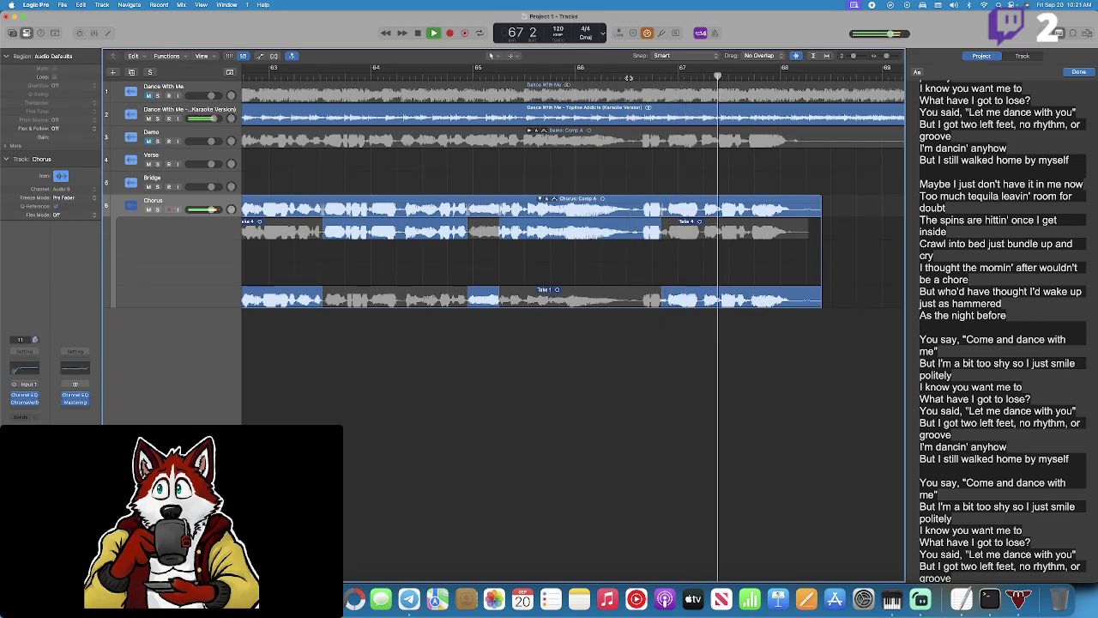
pyautogui.press('space')
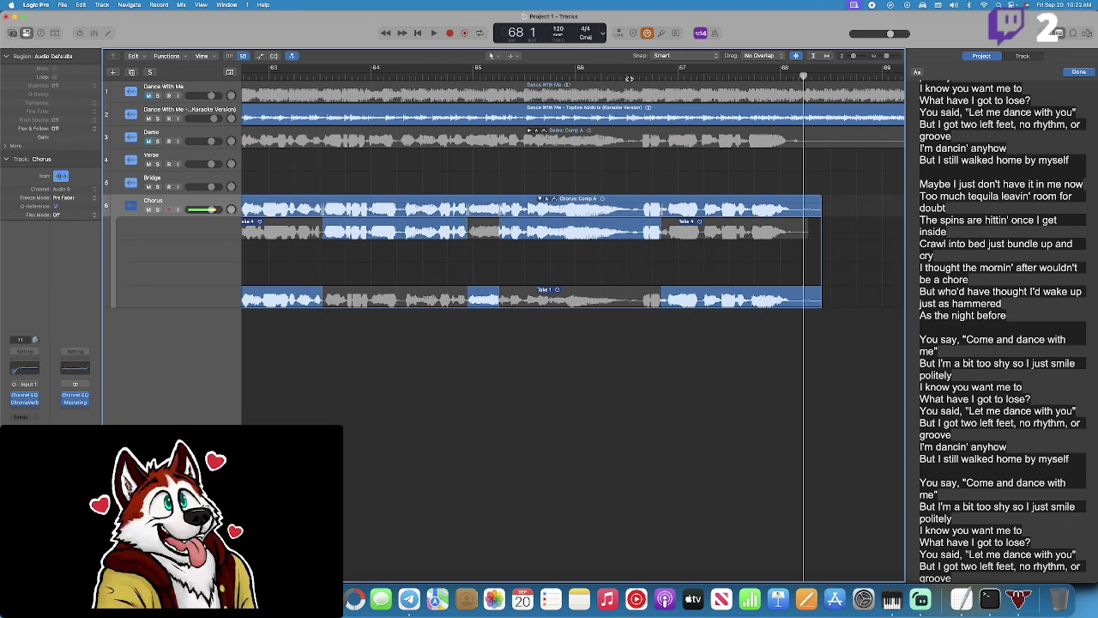
# Locate the final Chorus entry near bar 79 and record a first vocal take from bar 79 to about bar 90, beat 4.
pyautogui.hscroll(10, 646, 164)
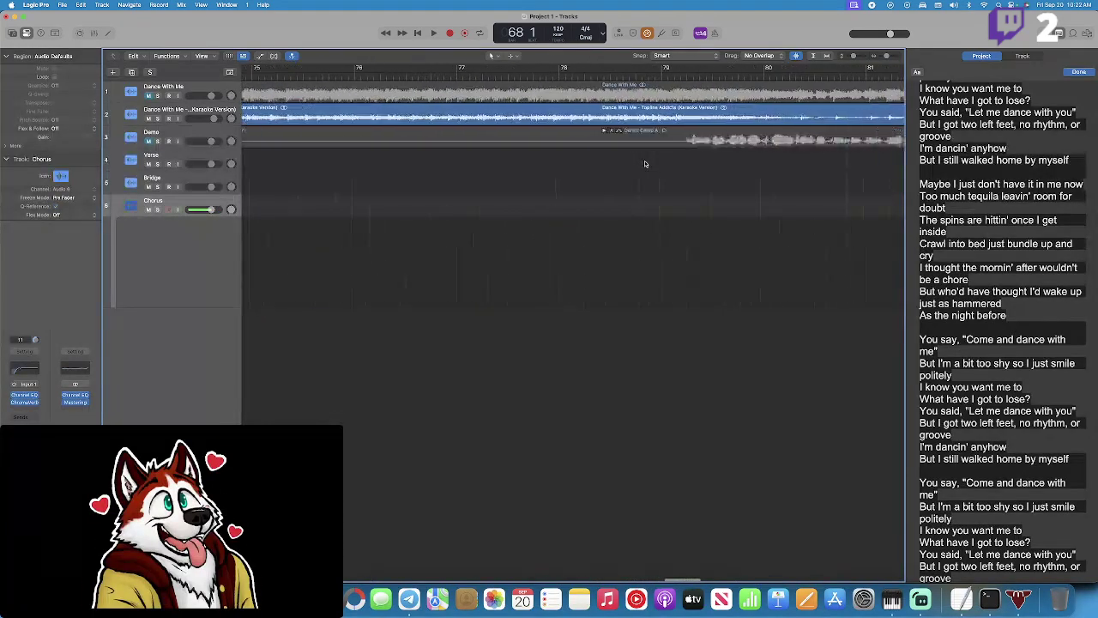
pyautogui.hscroll(-2, 665, 165)
pyautogui.press('space')
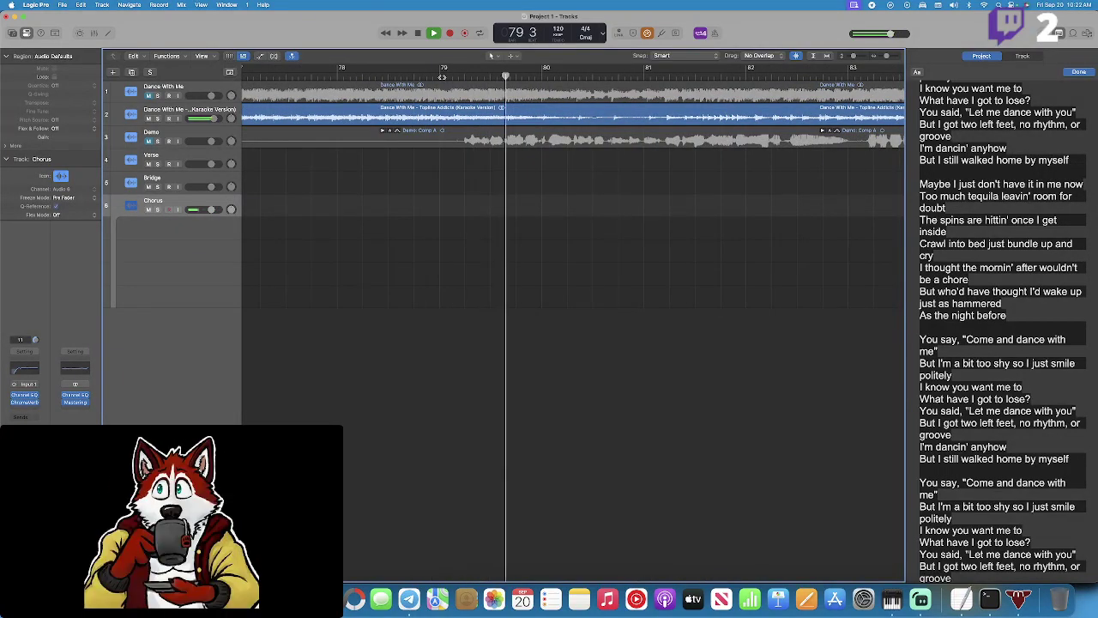
pyautogui.press('space')
pyautogui.click(449, 33)
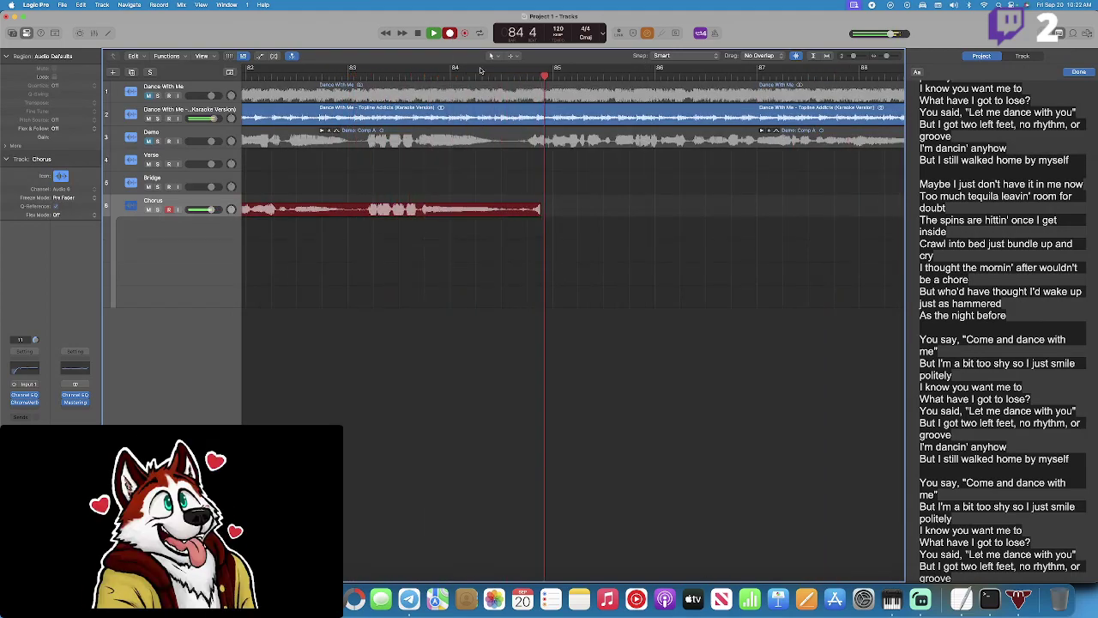
pyautogui.scroll(-3, 942, 324)
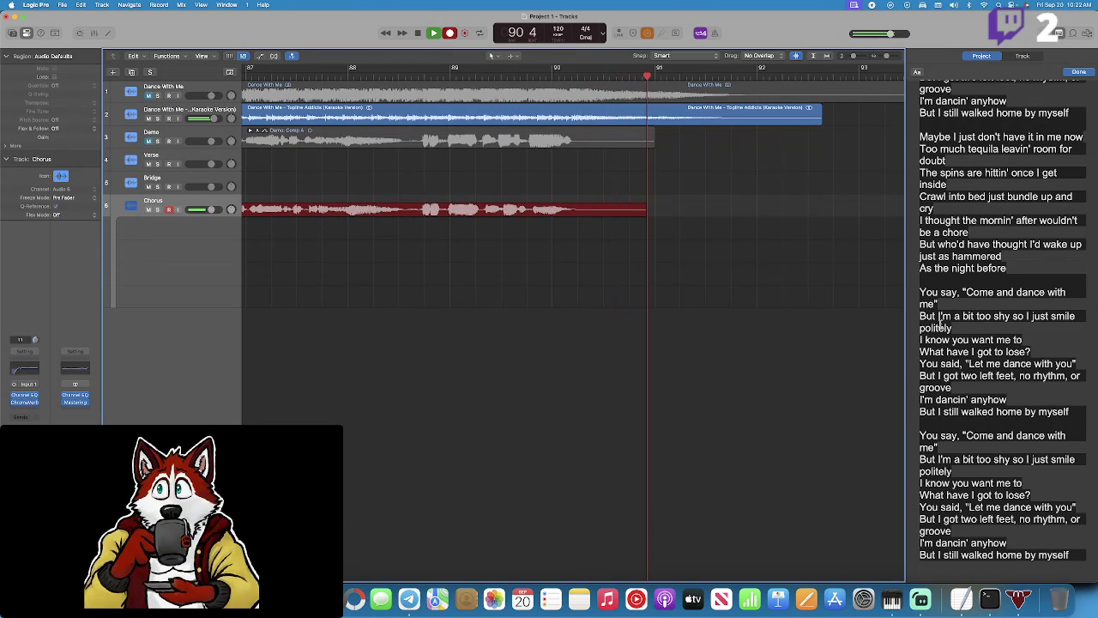
pyautogui.press('space')
# Listen back to the final Chorus's opening lines, and record a second take from bar 79 to about bar 84, beat 3.
pyautogui.hscroll(-10, 858, 474)
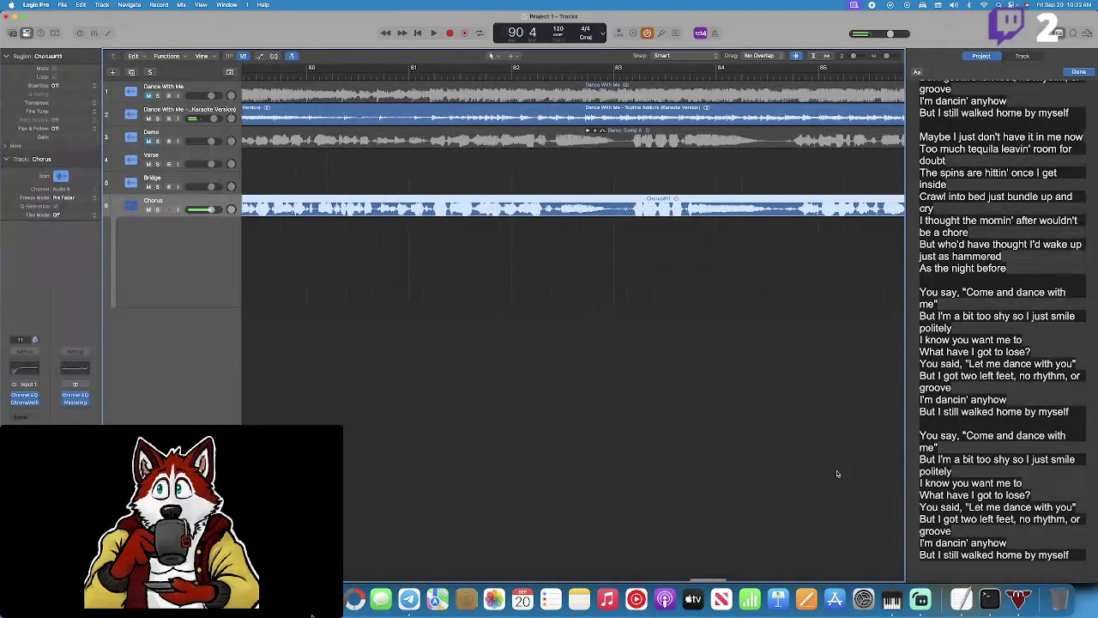
pyautogui.hscroll(-3, 838, 474)
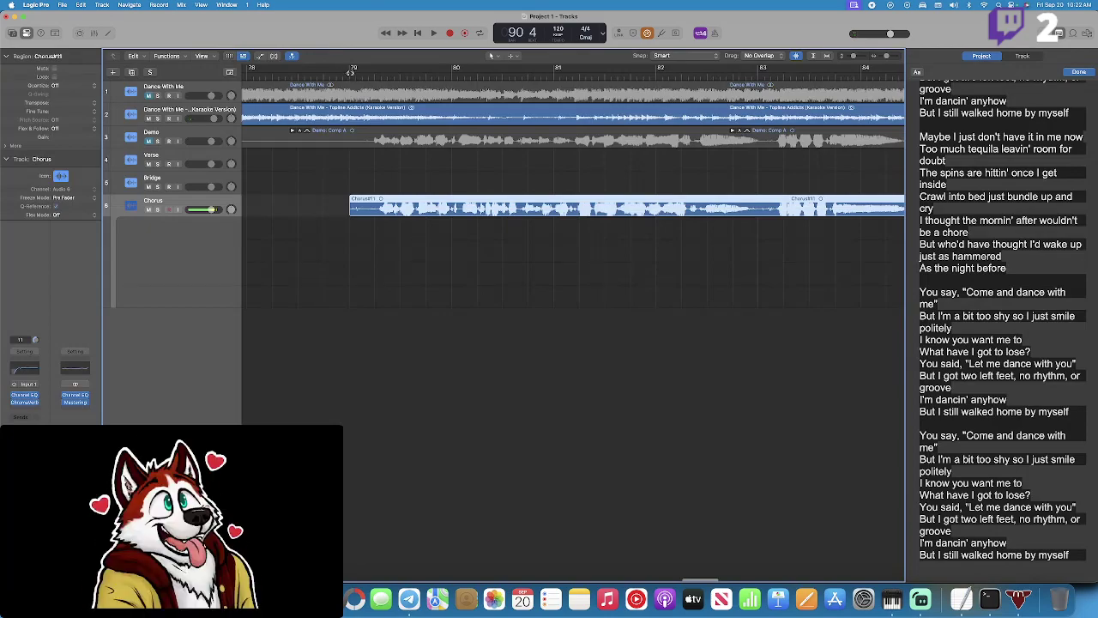
pyautogui.press('space')
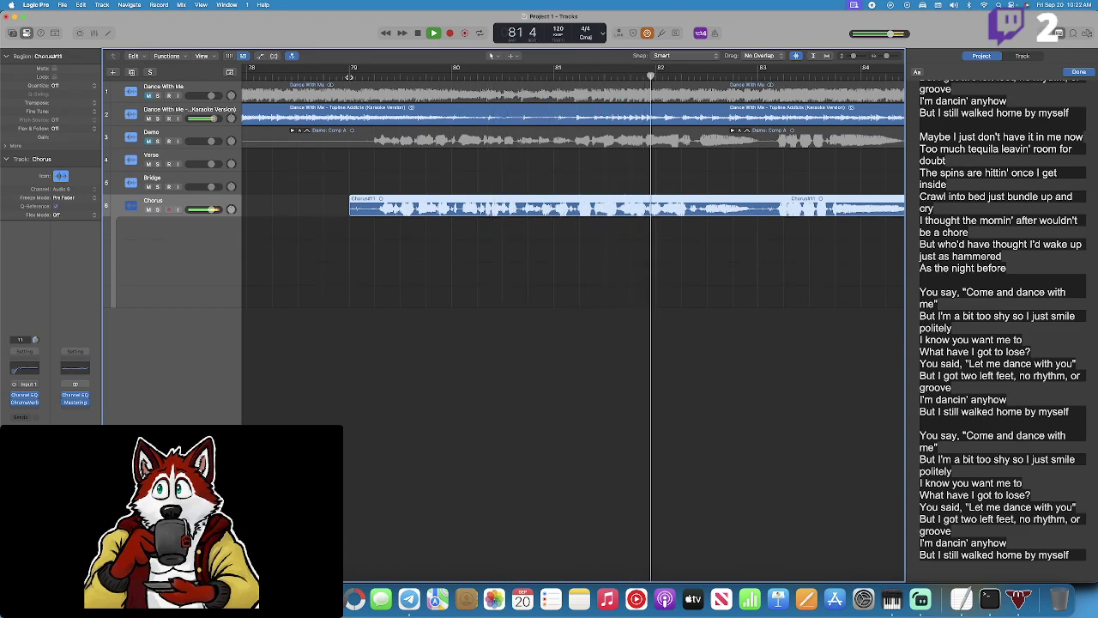
pyautogui.click(349, 77)
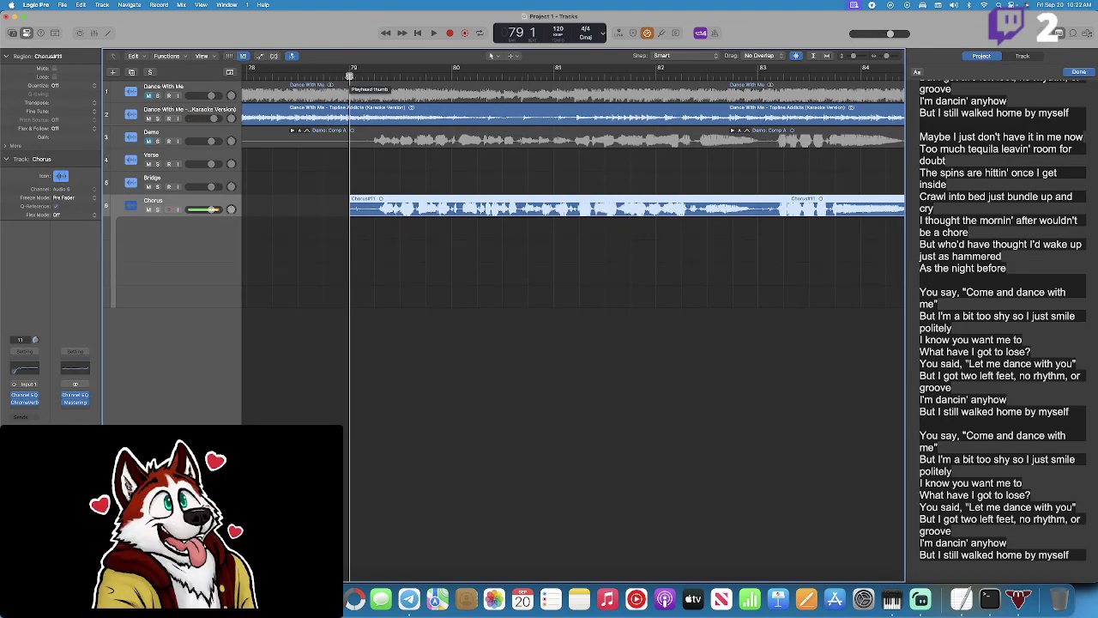
pyautogui.click(450, 32)
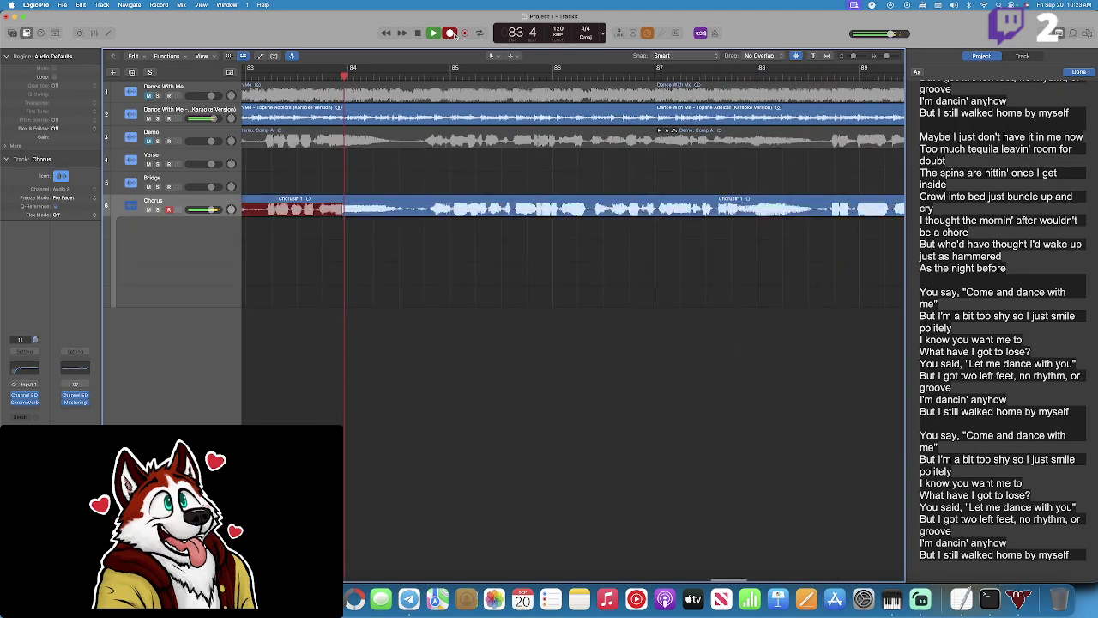
pyautogui.click(452, 34)
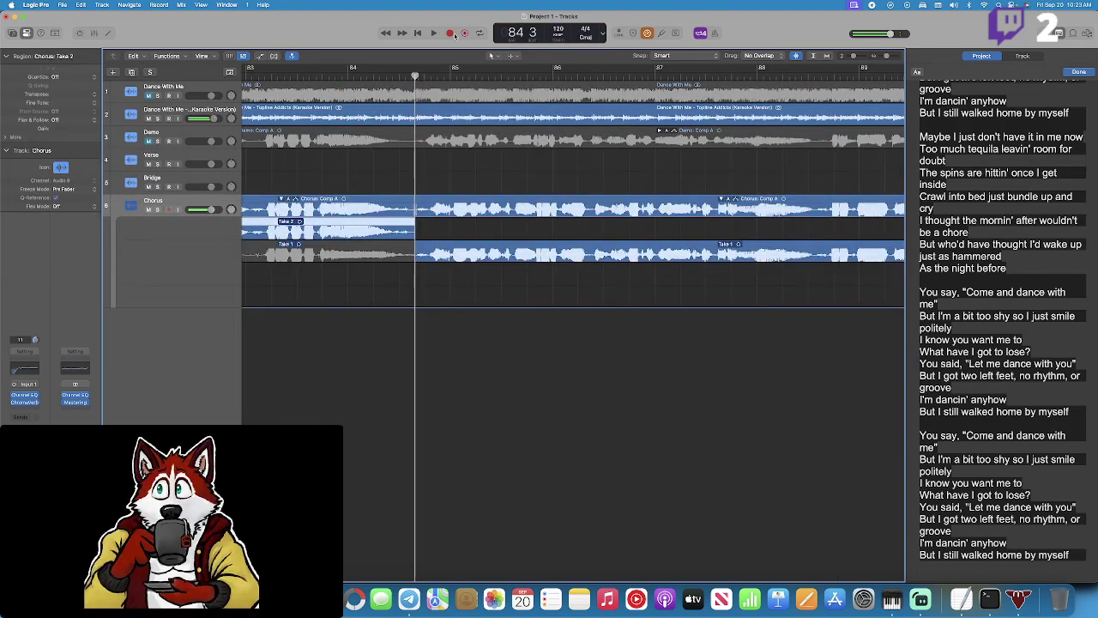
# Listen back to the second take's opening lines, and record a third take from bar 79 to just past bar 83.
pyautogui.hscroll(-5, 440, 100)
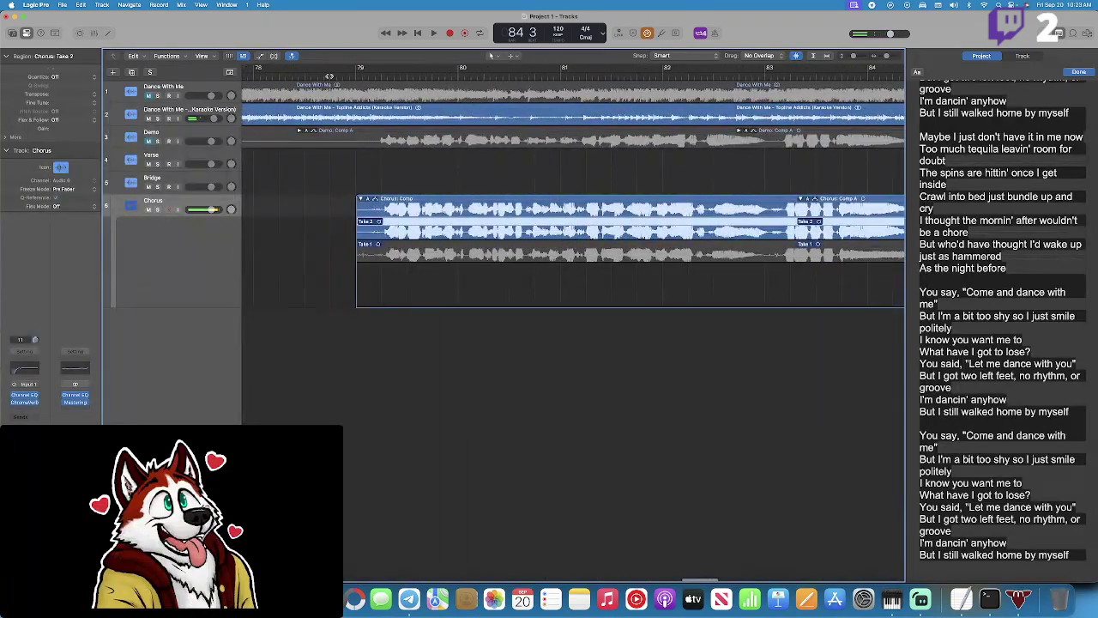
pyautogui.click(348, 75)
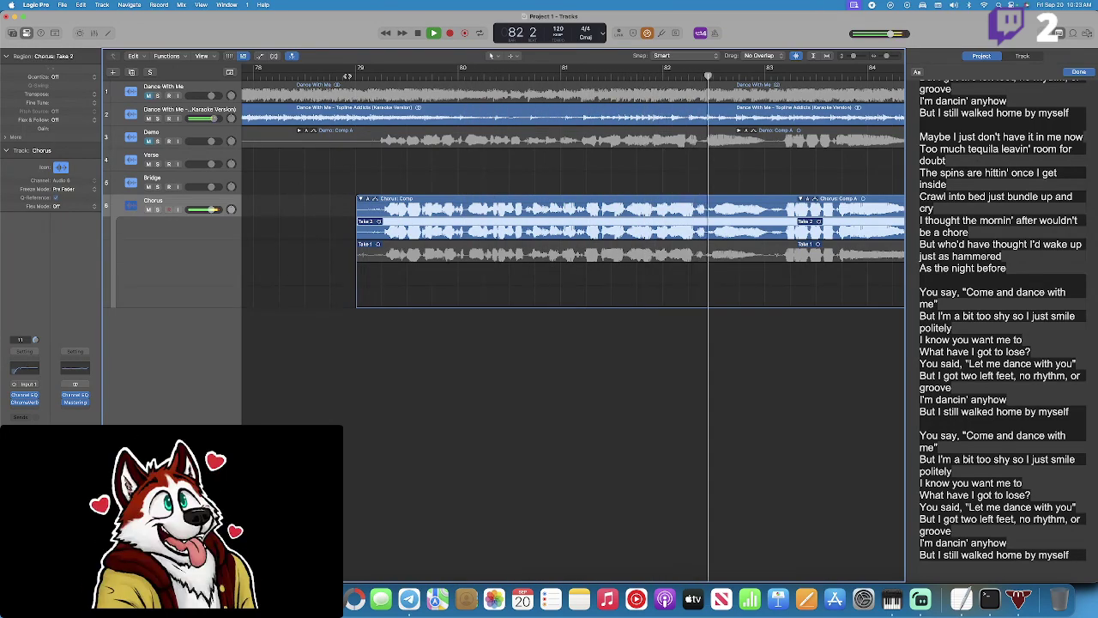
pyautogui.press('space')
pyautogui.click(354, 76)
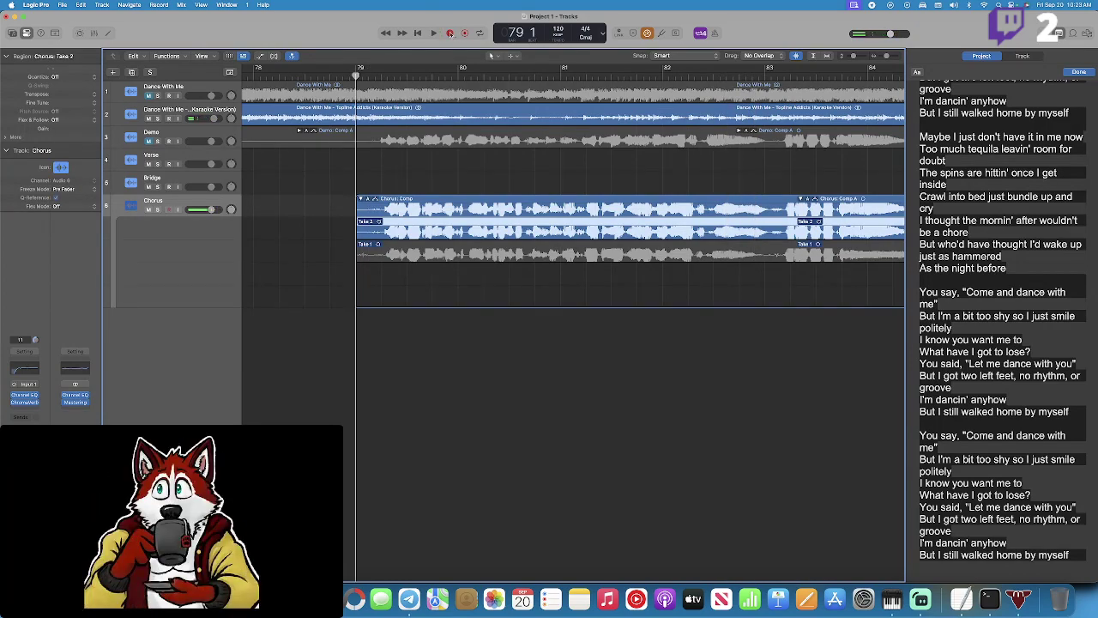
pyautogui.click(450, 33)
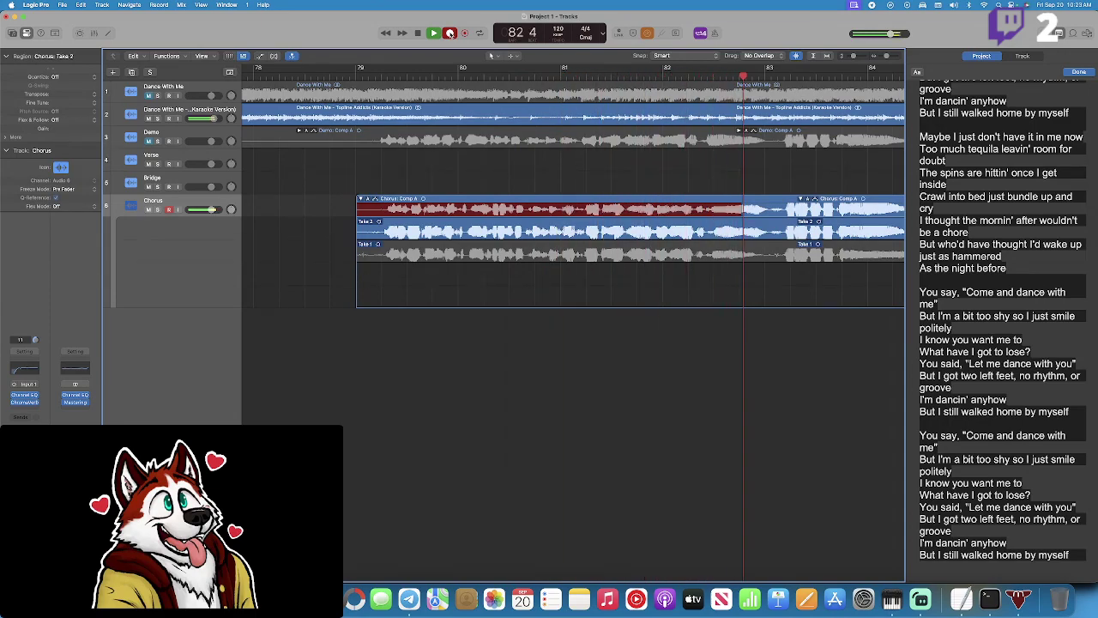
pyautogui.click(449, 33)
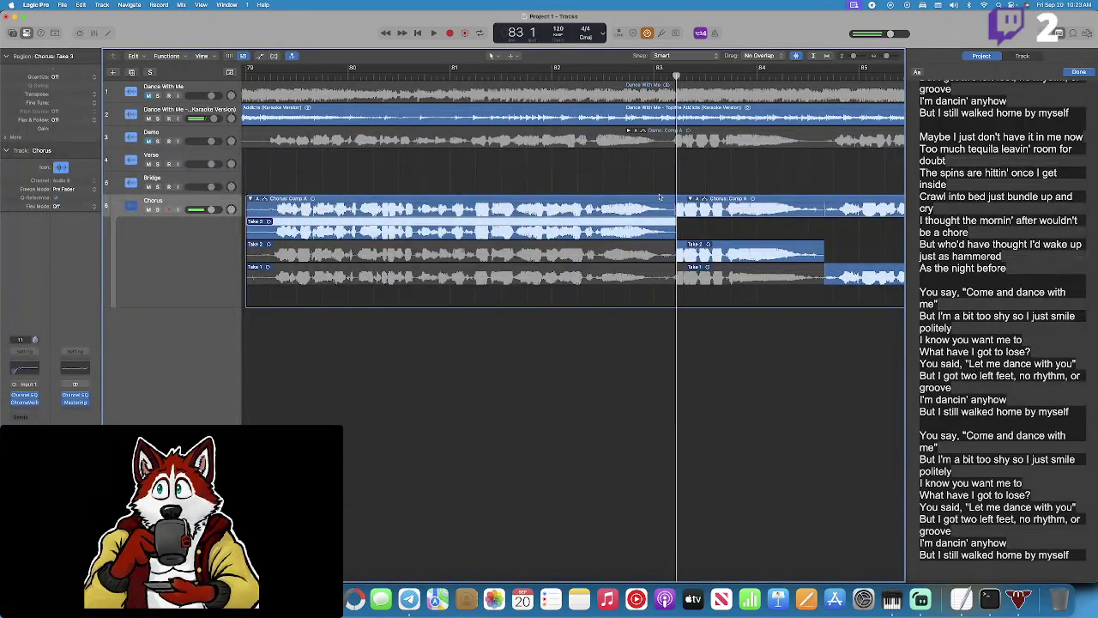
# Start Take 2 slightly earlier after Take 3, just past bar 83, and play back the final Chorus comp from bar 79.
pyautogui.moveTo(679, 250); pyautogui.dragTo(673, 254)
pyautogui.click(302, 78)
pyautogui.press('space')
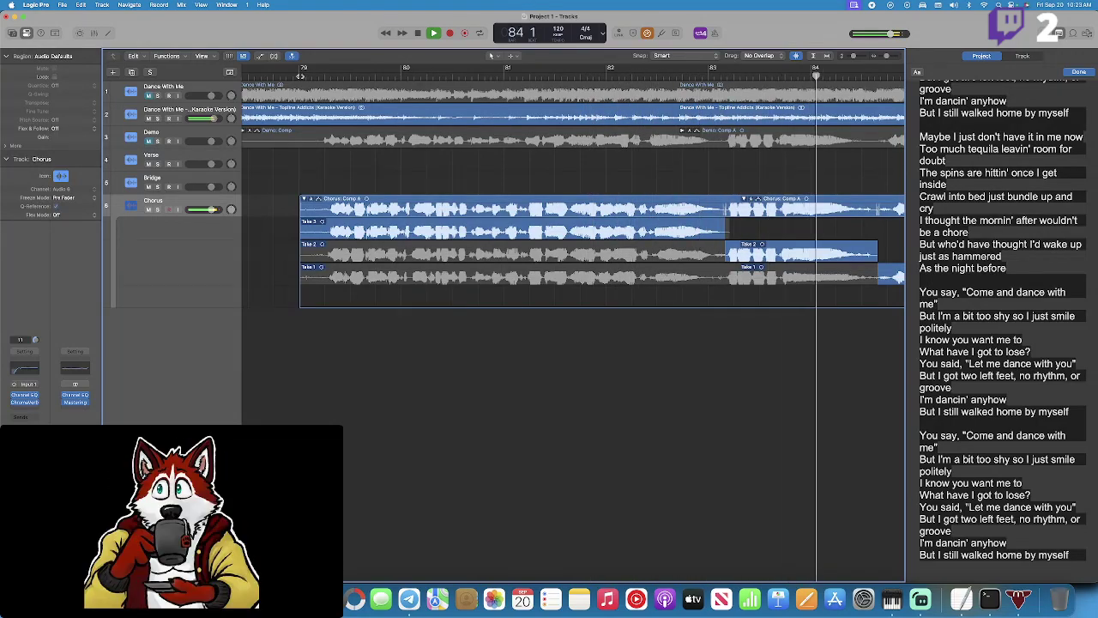
pyautogui.hscroll(-2, 343, 172)
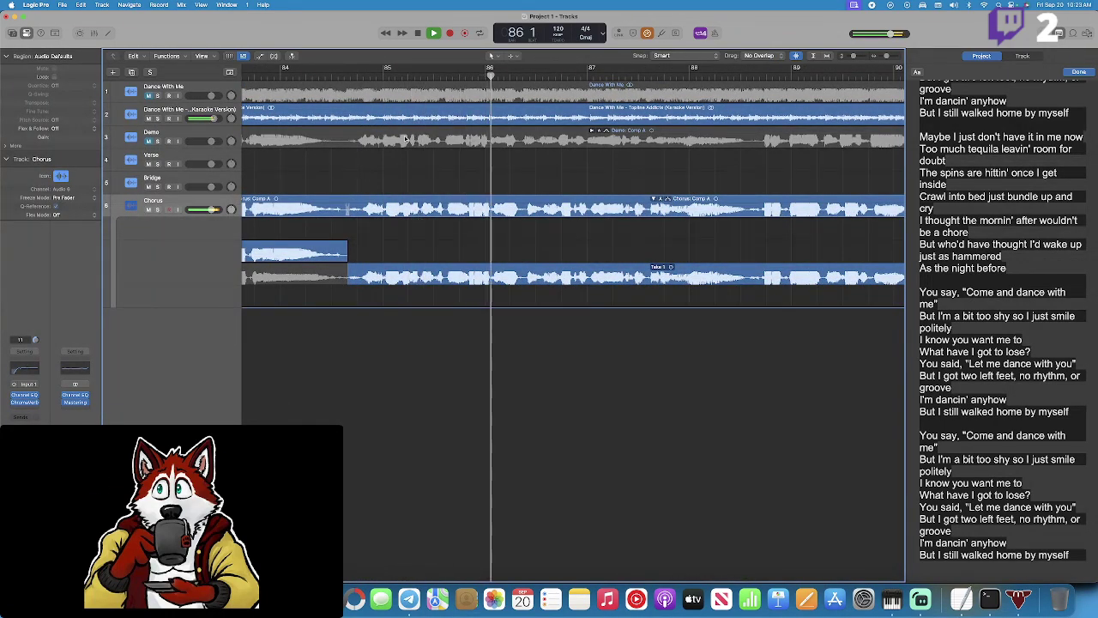
# Stop playback and record a fourth take of the final Chorus from bar 84, beat 3 to about bar 90, beat 3.
pyautogui.press('space')
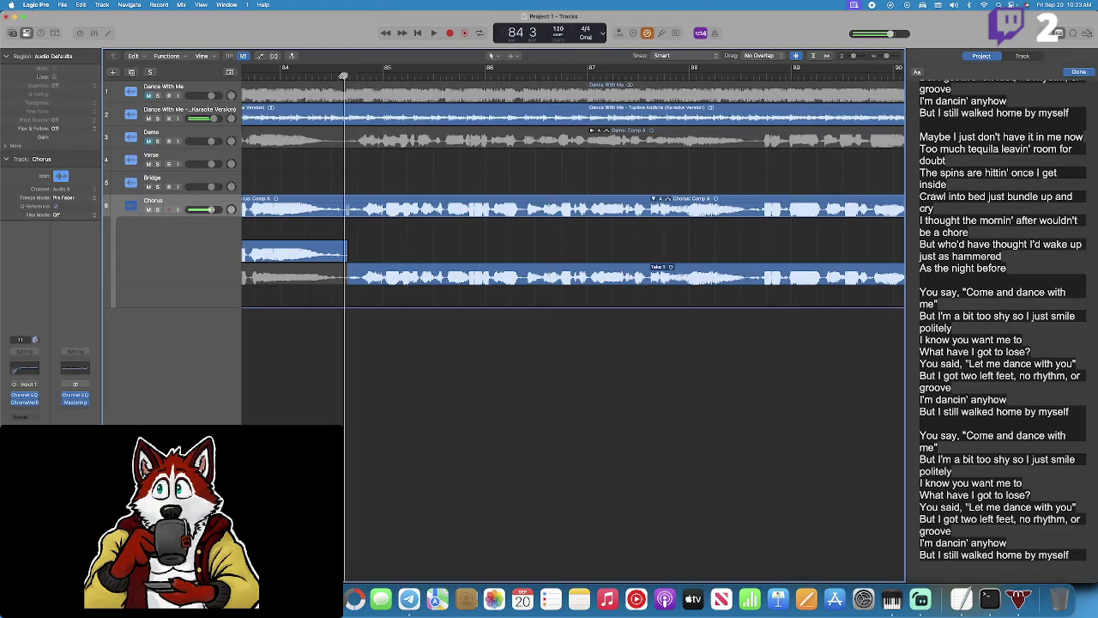
pyautogui.press('r')
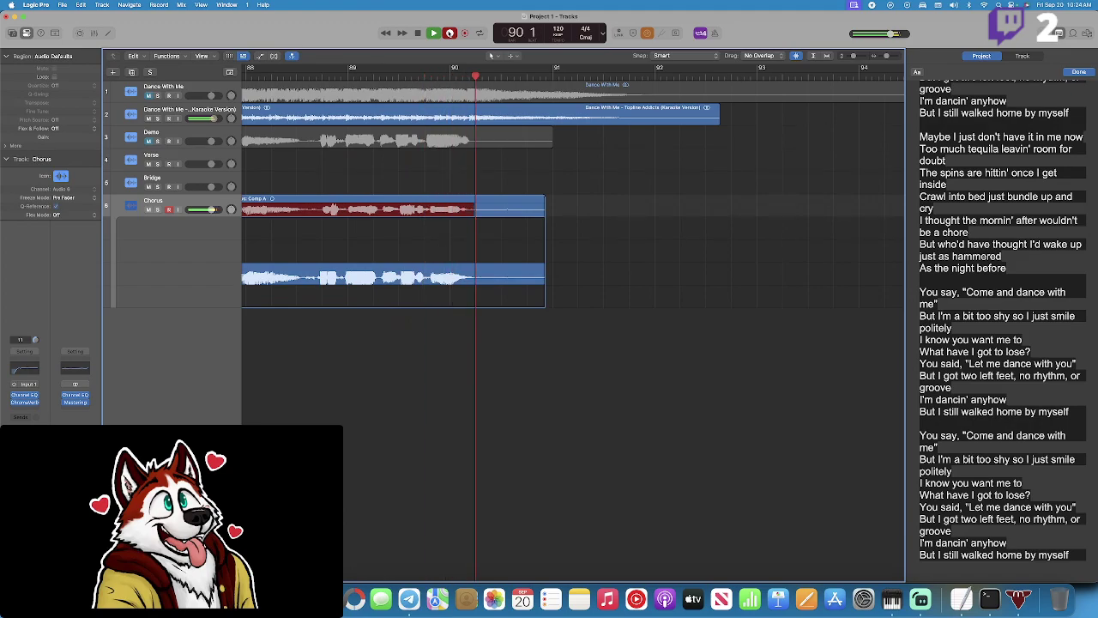
pyautogui.press('space')
# Listen back to the fourth take from its start in bar 84, replaying the lines around bars 85 and 86.
pyautogui.hscroll(-5, 446, 75)
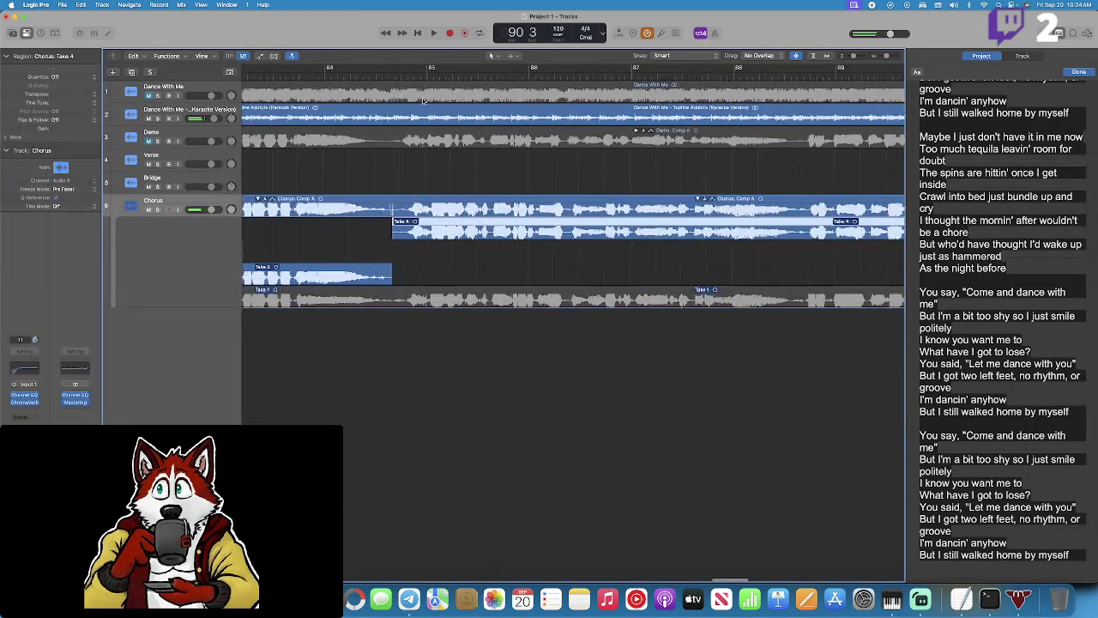
pyautogui.press('space')
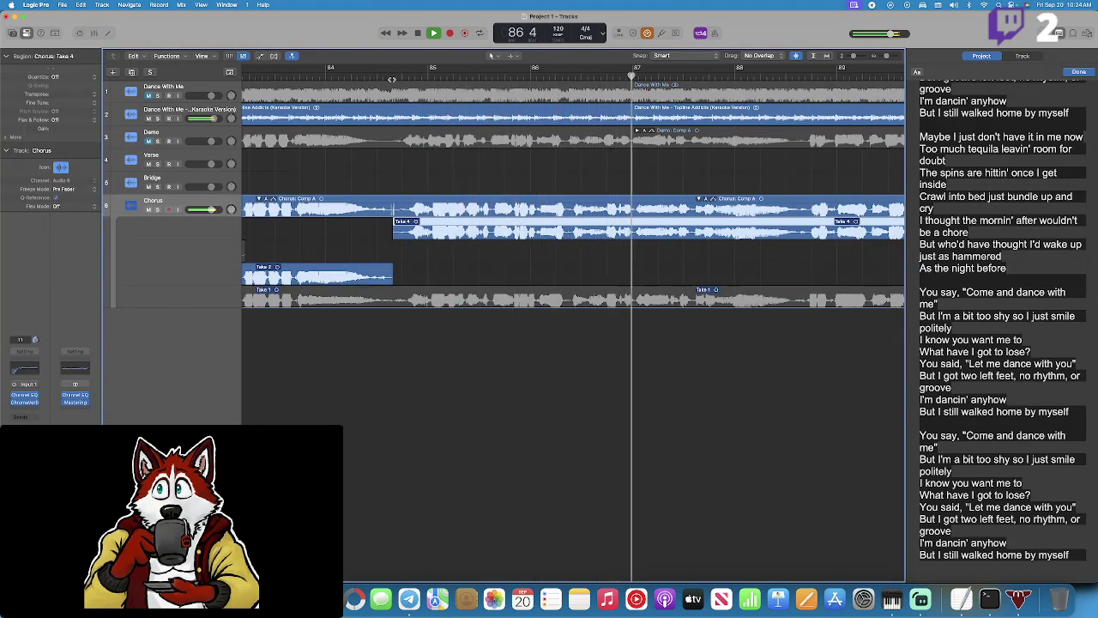
pyautogui.press('space')
pyautogui.click(552, 77)
pyautogui.press('space')
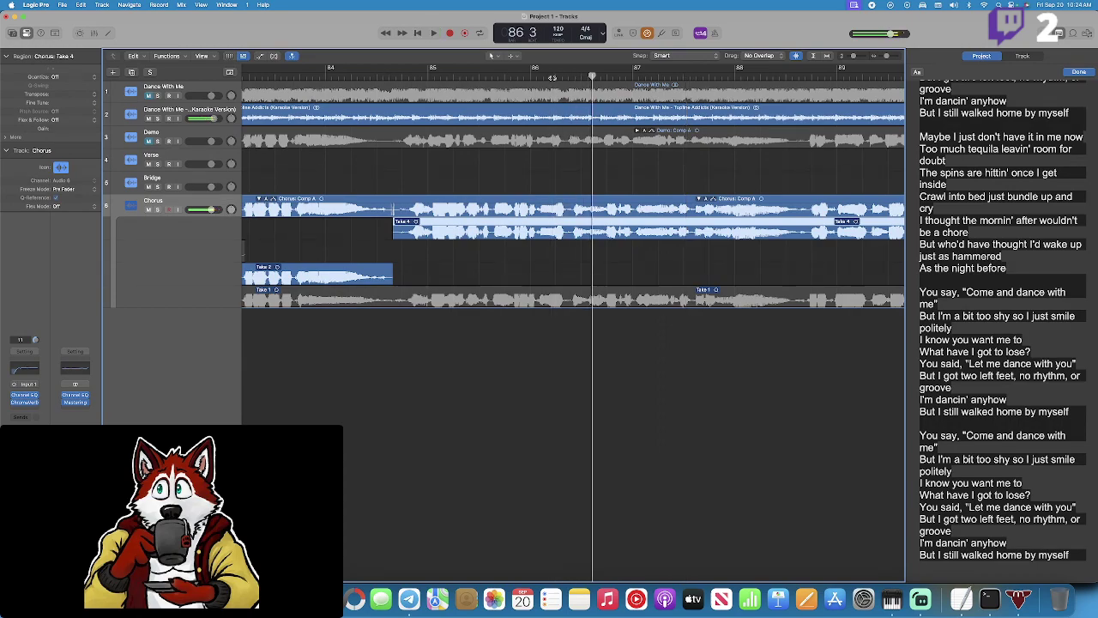
pyautogui.click(514, 76)
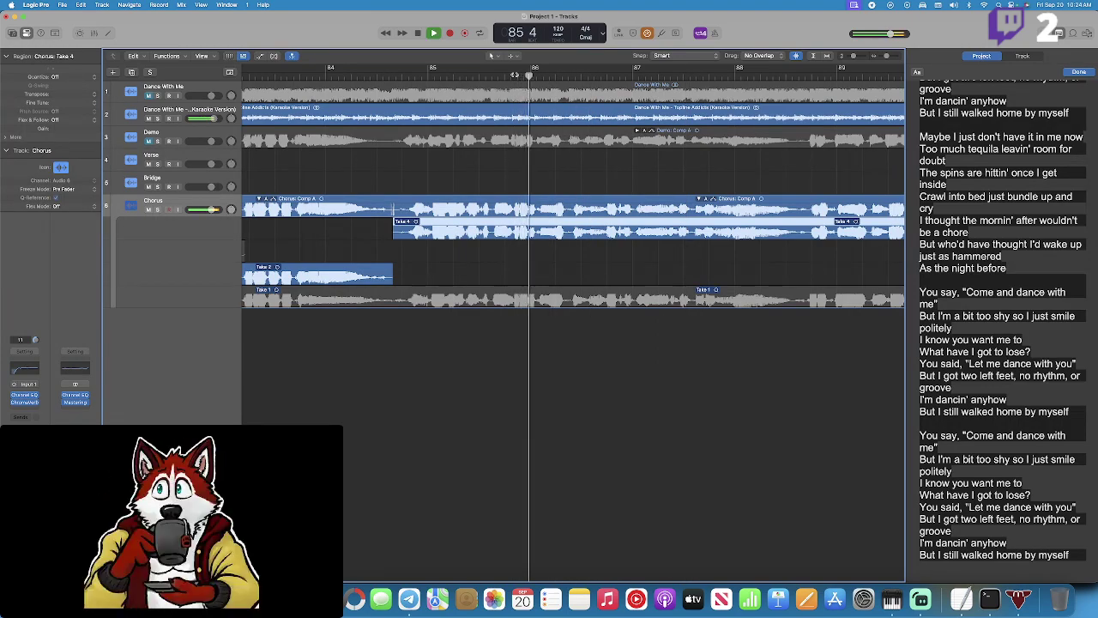
pyautogui.press('space')
# Record a fifth take from bar 85, beat 4 to about bar 88, beat 3, and start playing it back from bar 85, beat 2.
pyautogui.click(512, 78)
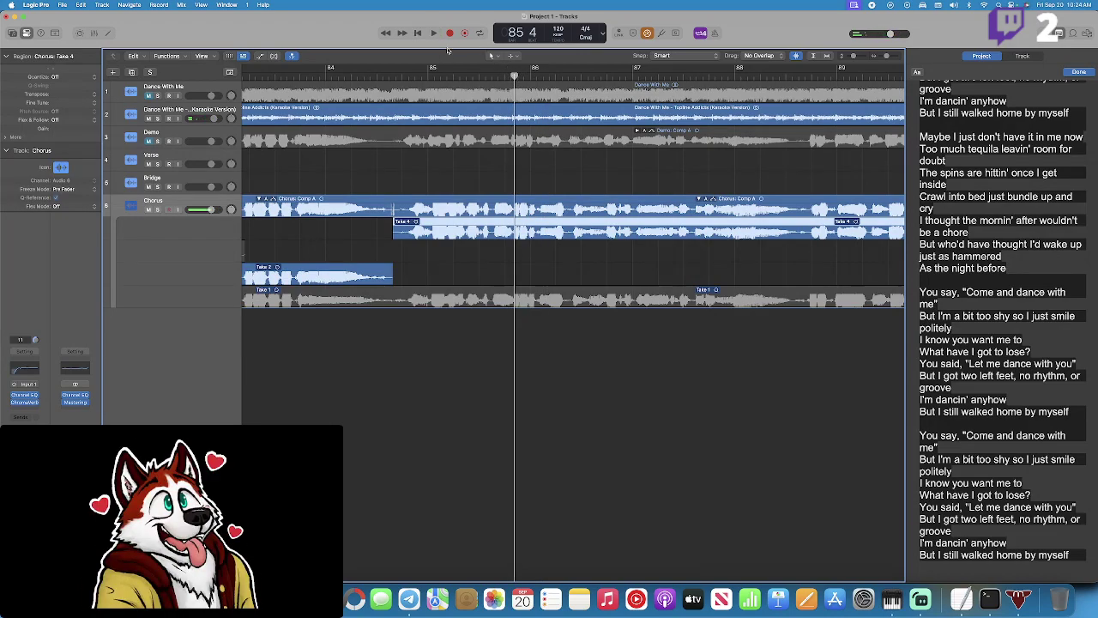
pyautogui.click(450, 33)
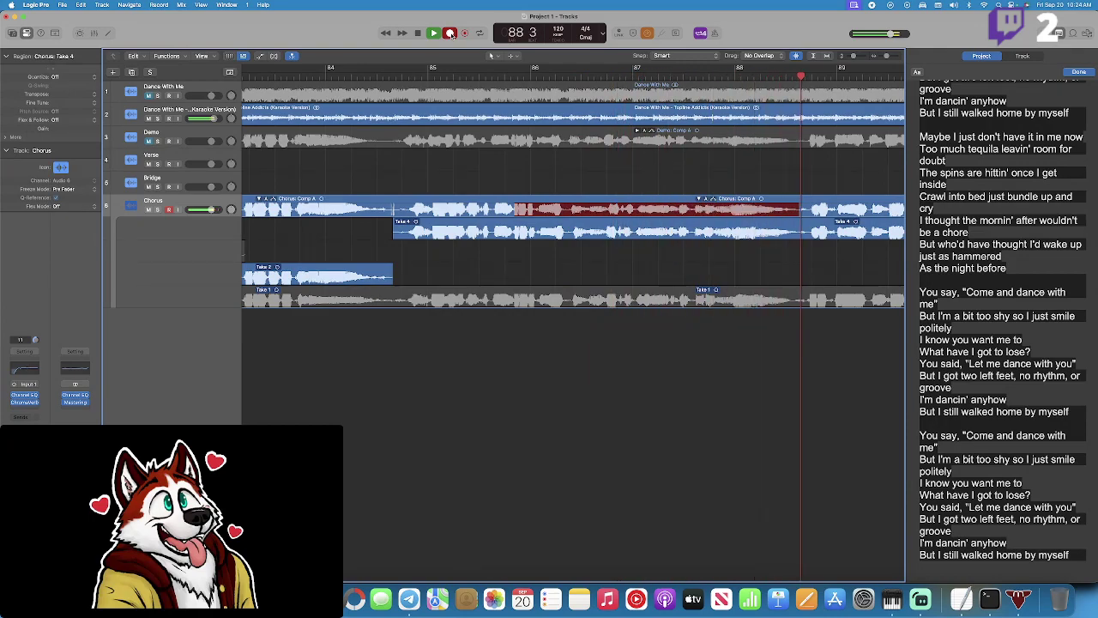
pyautogui.click(450, 32)
pyautogui.click(476, 76)
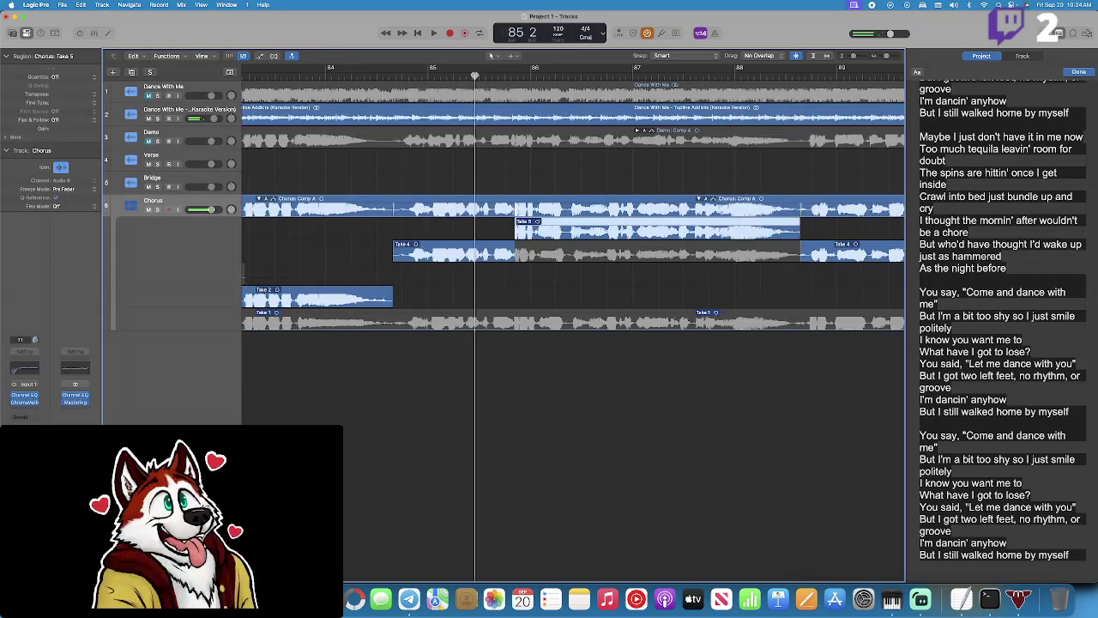
pyautogui.press('space')
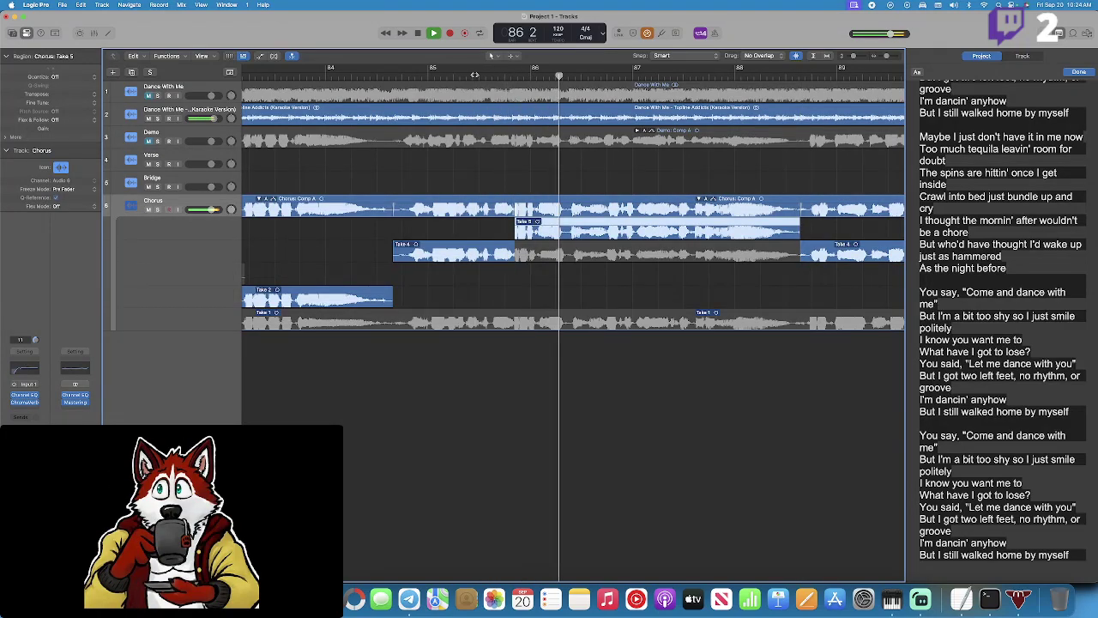
# Stop playback and record a sixth Chorus take from bar 85, beat 4 to about bar 87, beat 2.
pyautogui.hscroll(-1, 515, 77)
pyautogui.press('space')
pyautogui.moveTo(518, 76); pyautogui.dragTo(533, 77)
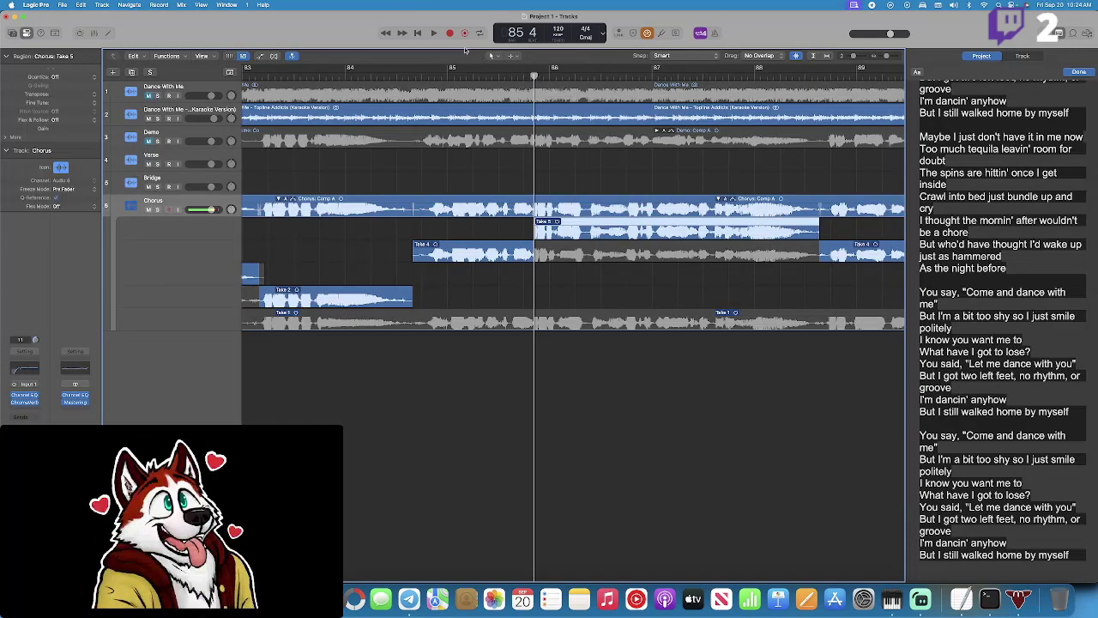
pyautogui.click(450, 33)
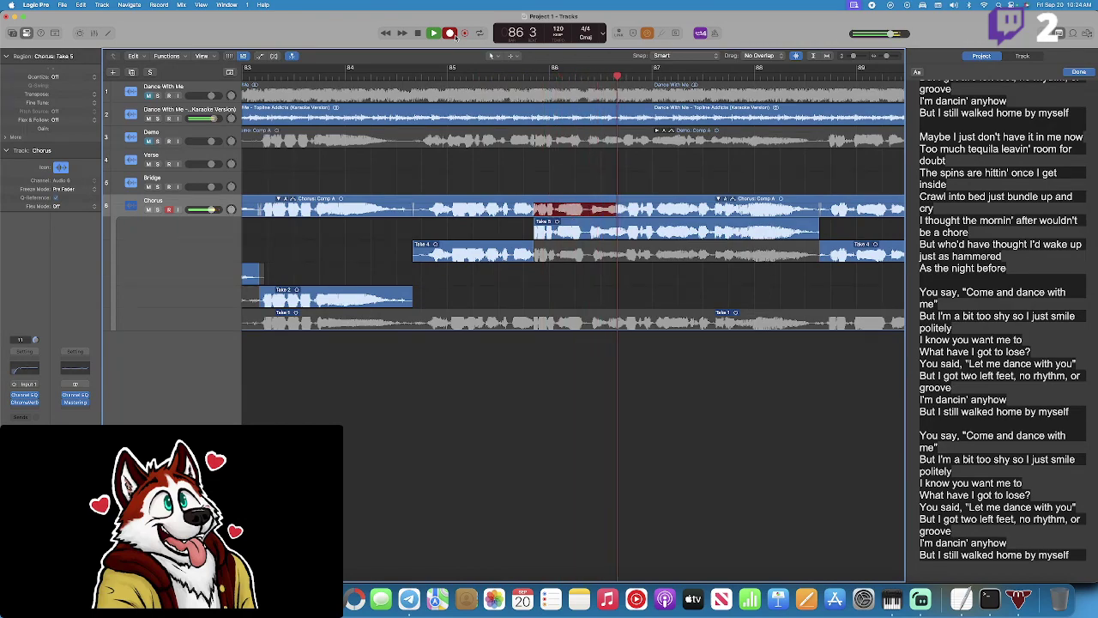
pyautogui.press('space')
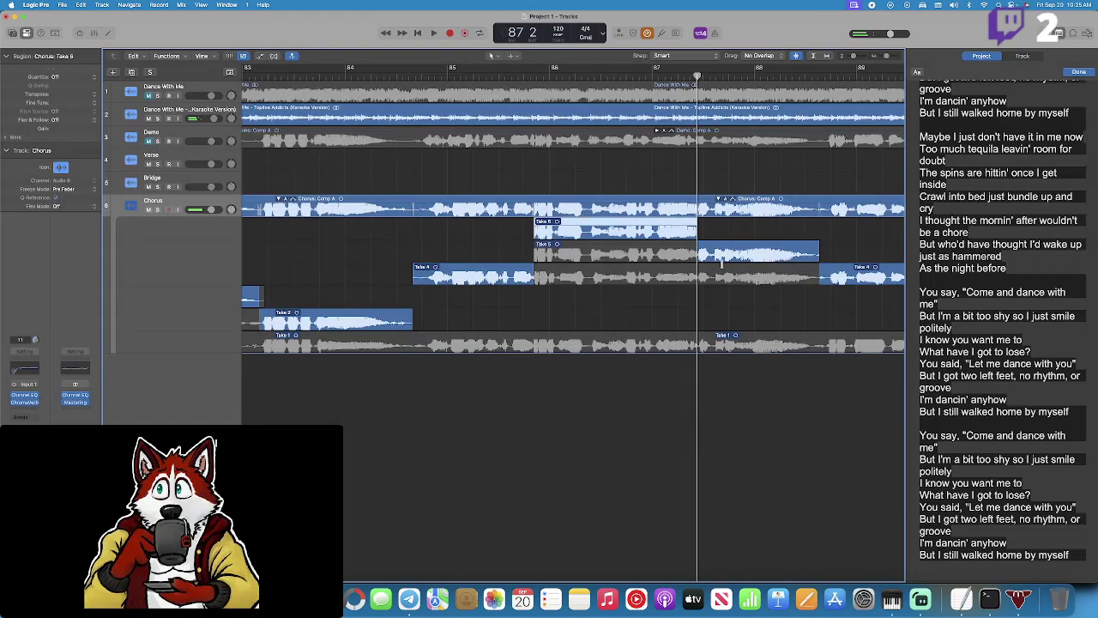
# Start Take 5 slightly earlier after Take 6, play back from bar 86, beat 3, and show the Smart Controls.
pyautogui.moveTo(702, 255); pyautogui.dragTo(697, 255)
pyautogui.click(611, 77)
pyautogui.press('b')
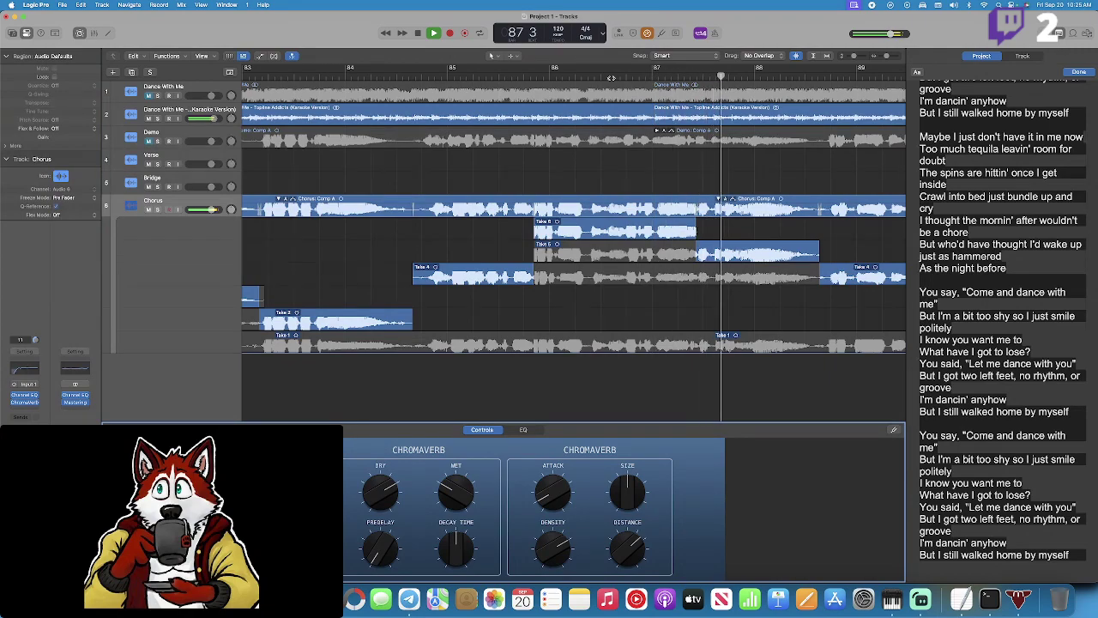
pyautogui.press('space')
# Record a seventh Chorus take from bar 85, beat 4 to about bar 88, beat 3.
pyautogui.click(533, 77)
pyautogui.click(450, 33)
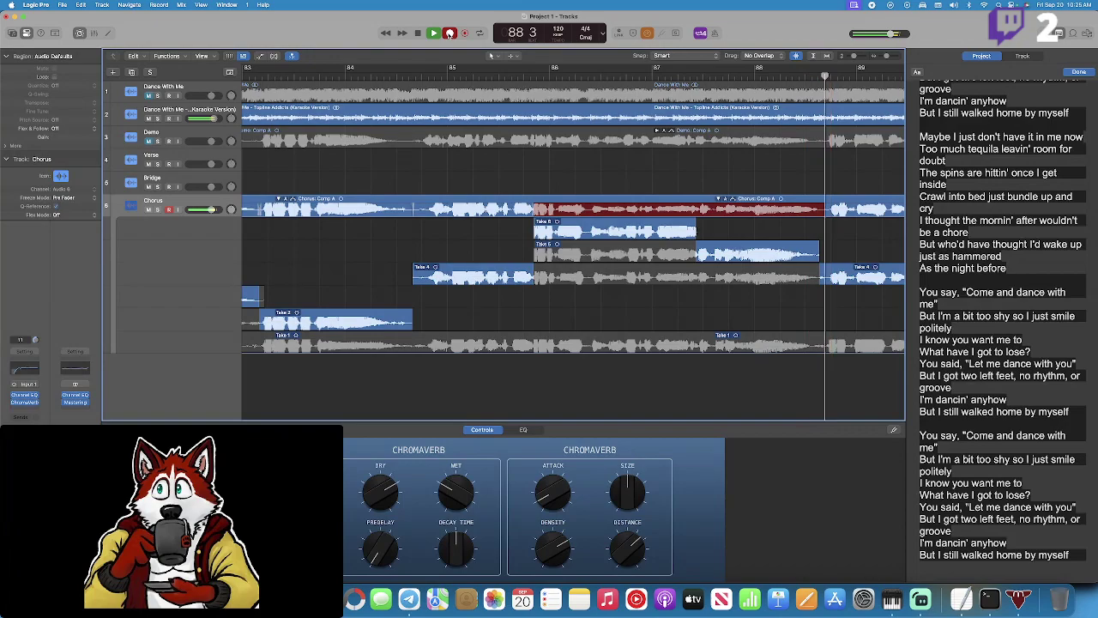
pyautogui.click(450, 33)
# Listen back to the seventh take from bar 85, beat 3, and again with a longer lead-in from bar 84, beat 4.
pyautogui.click(515, 76)
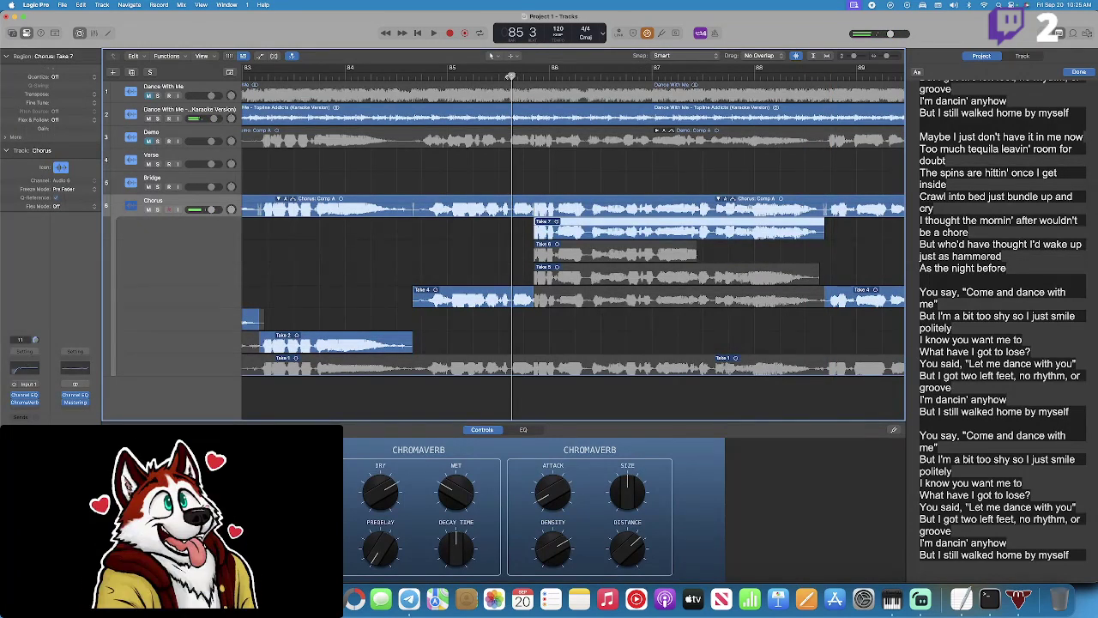
pyautogui.press('space')
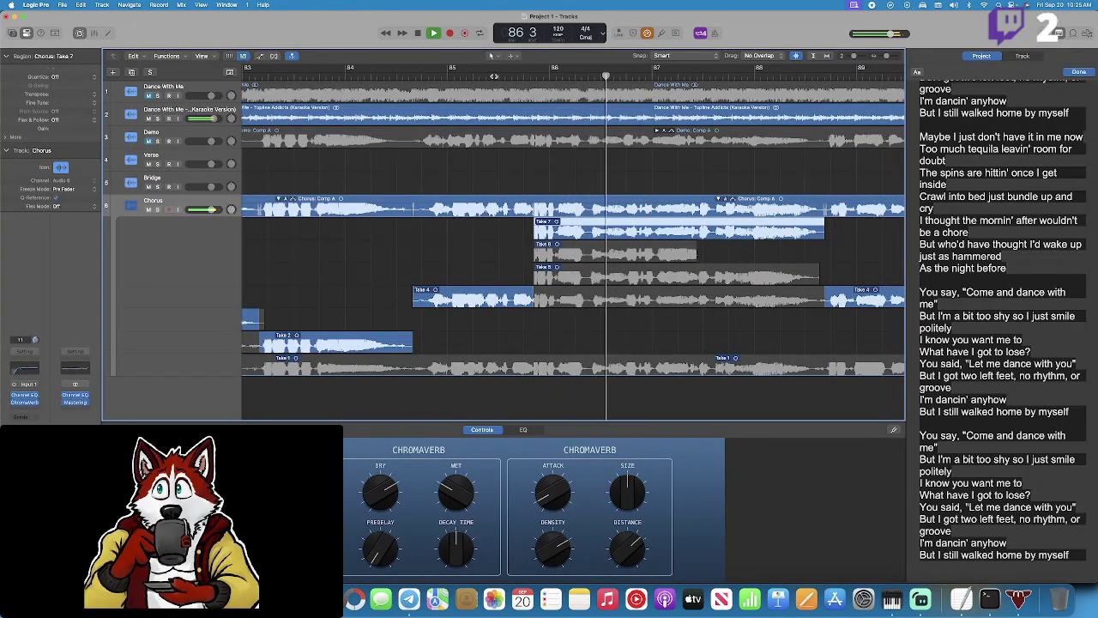
pyautogui.click(433, 77)
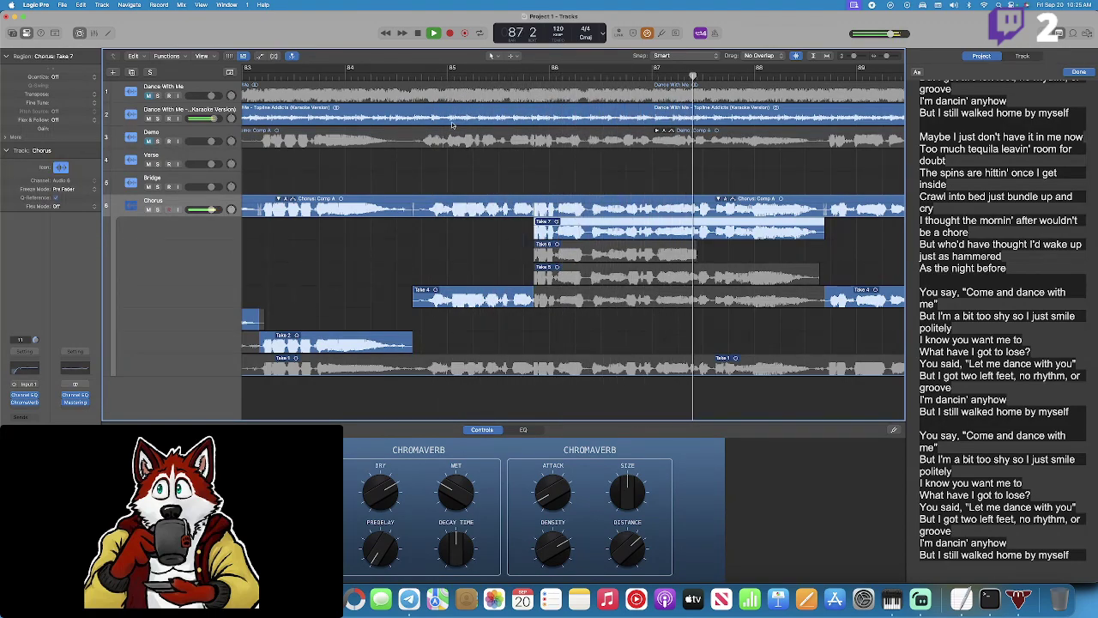
pyautogui.press('space')
# Record an eighth Chorus take from bar 84, beat 3 to about bar 88, beat 3.
pyautogui.click(413, 75)
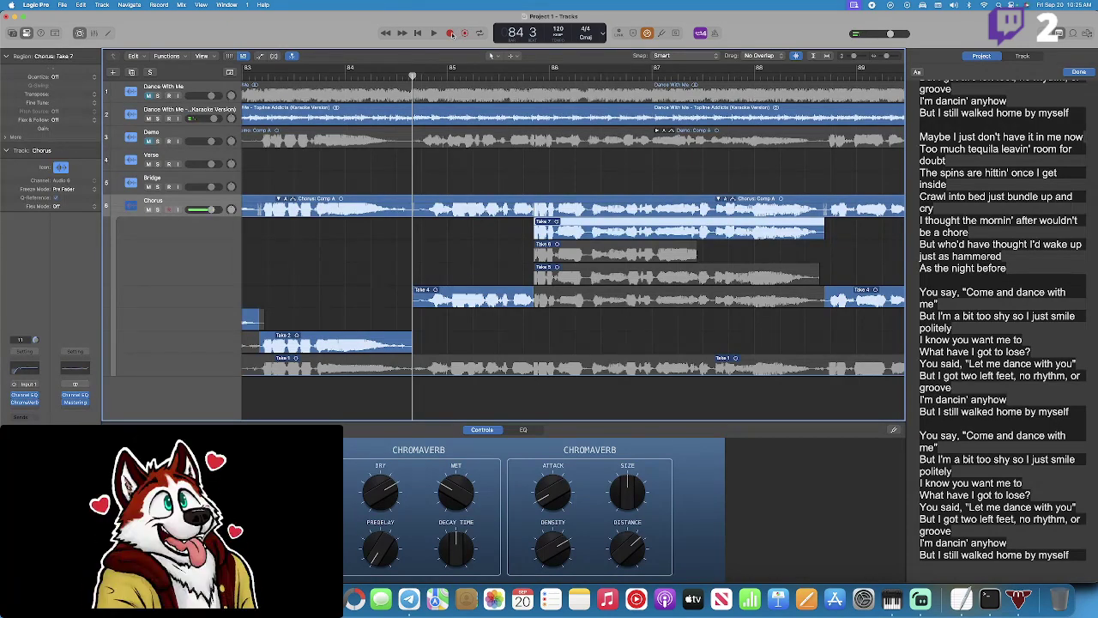
pyautogui.click(451, 33)
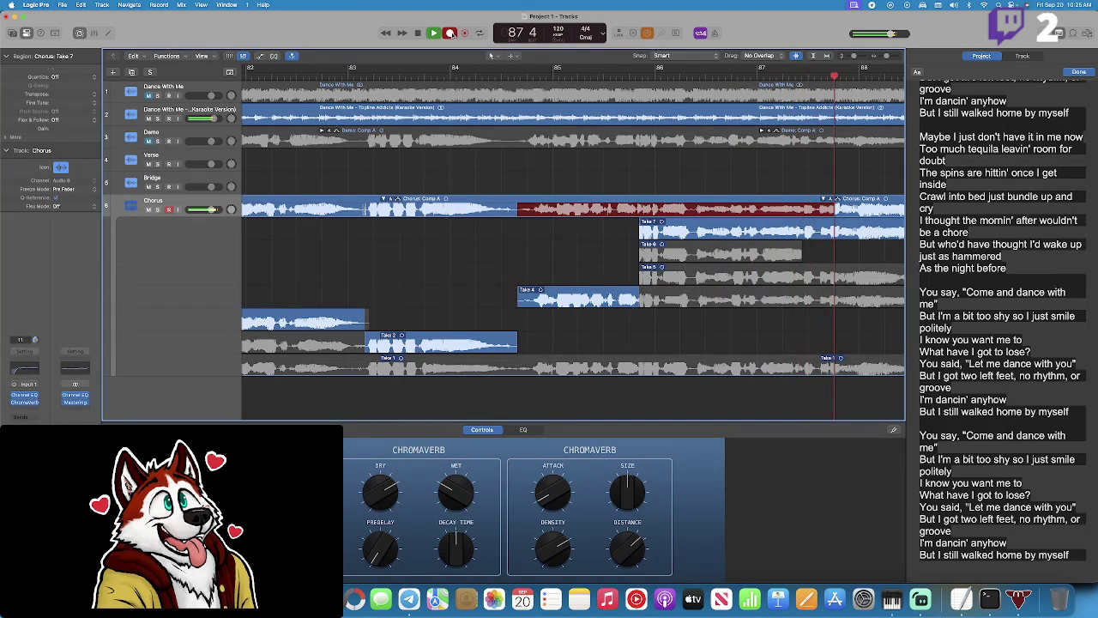
pyautogui.click(451, 34)
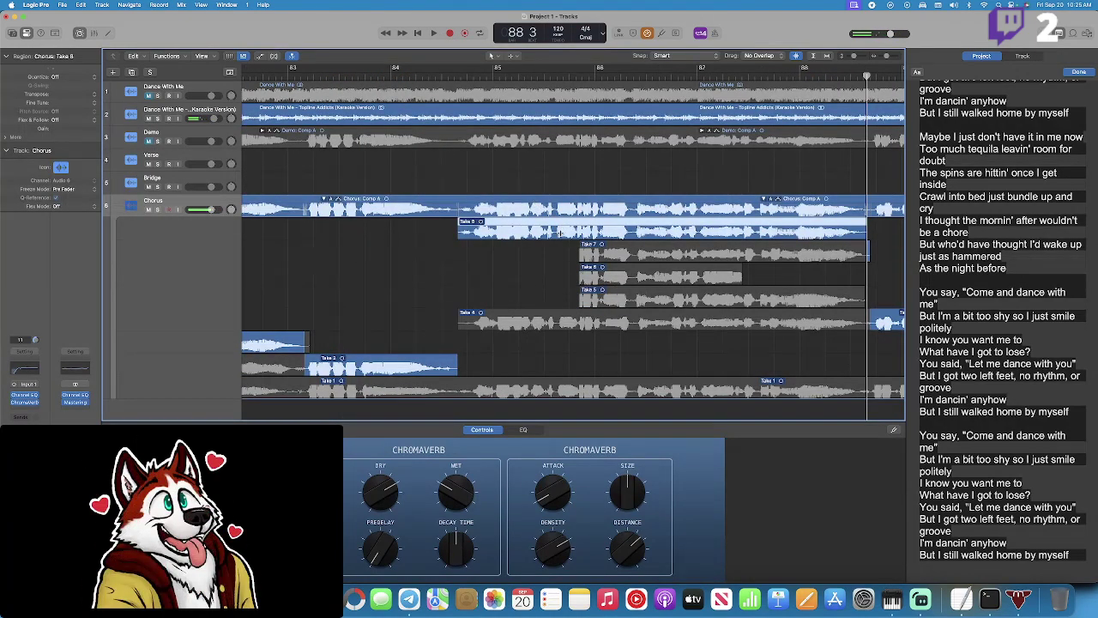
# Comp Take 7 back in from bar 85, beat 4 to its end, and play back from bar 84, beat 3.
pyautogui.moveTo(580, 256); pyautogui.dragTo(881, 260)
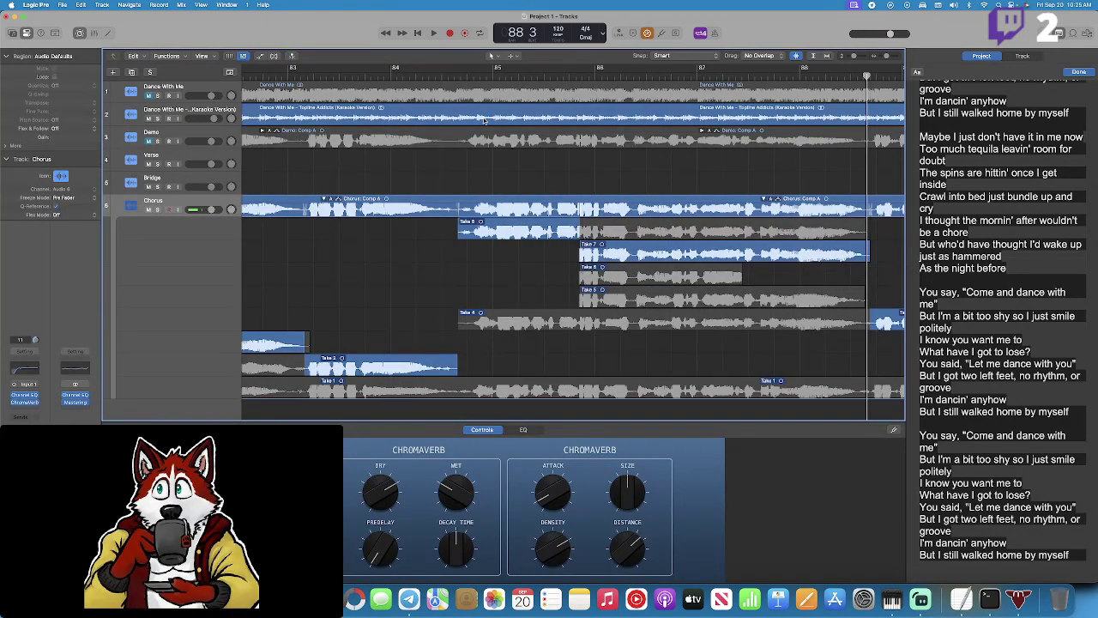
pyautogui.click(461, 75)
pyautogui.press('space')
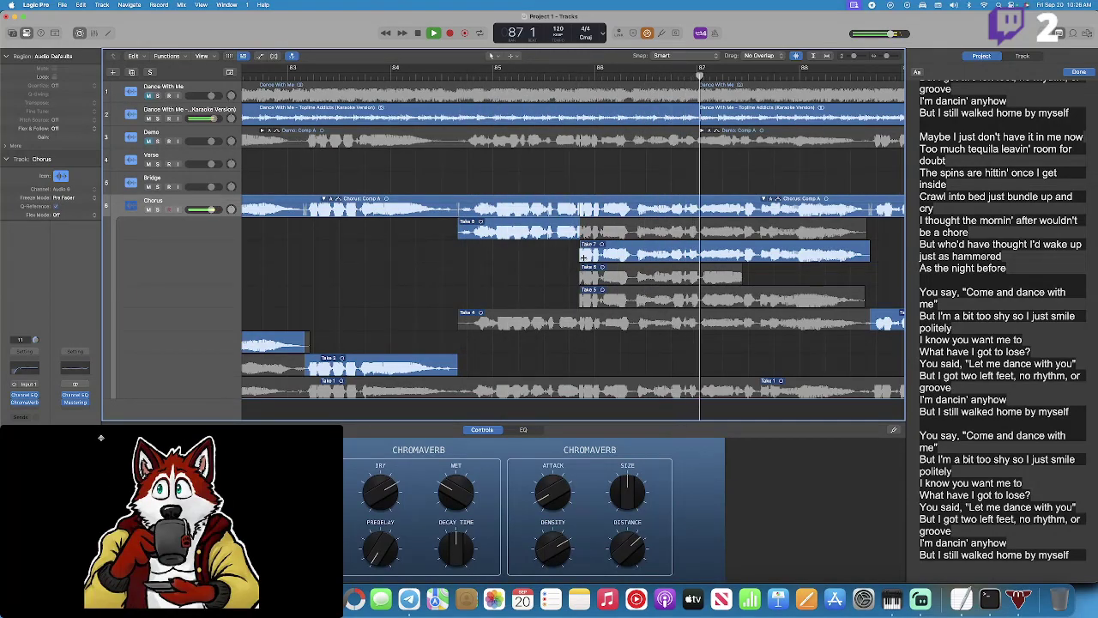
# Extend Take 8 in the comp to about bar 86, beat 1, ahead of Take 7, and audition the transition from bar 85.
pyautogui.click(497, 76)
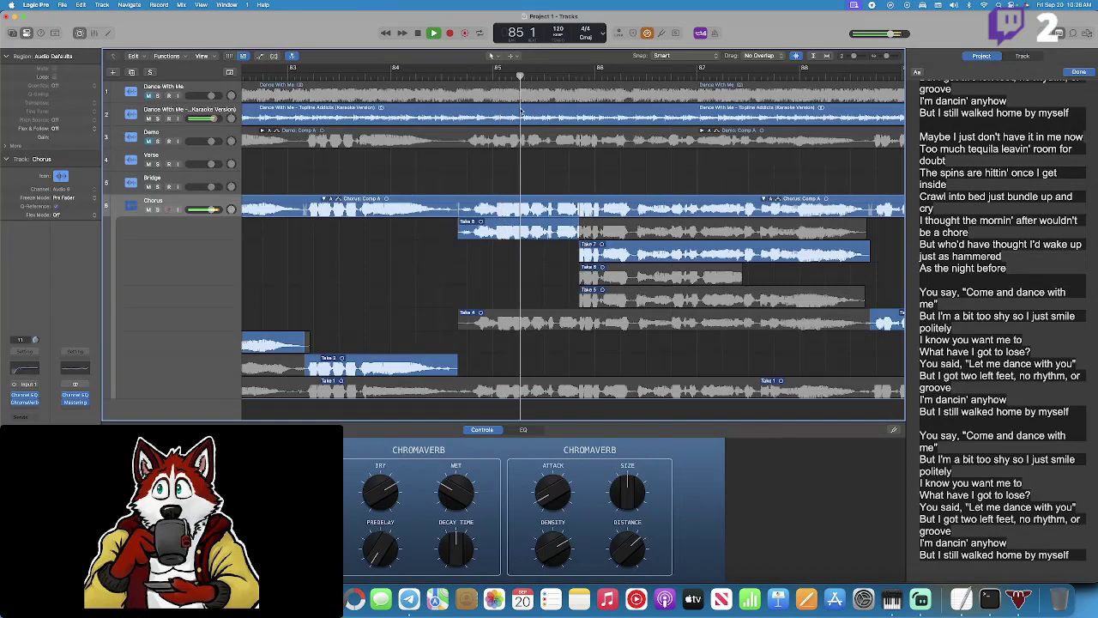
pyautogui.press('space')
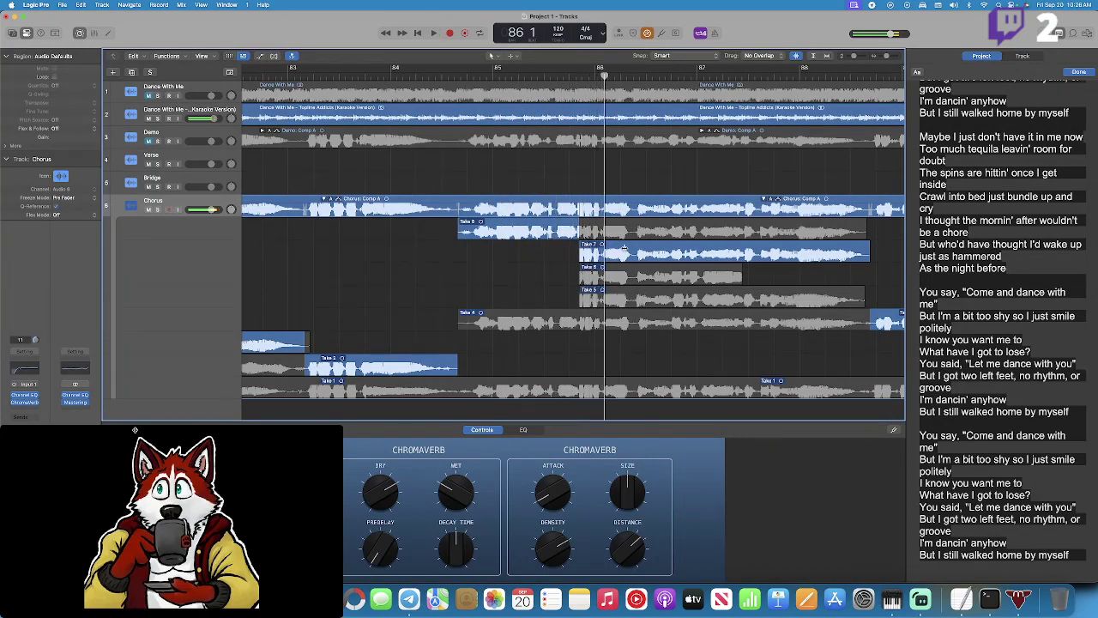
pyautogui.moveTo(603, 231); pyautogui.dragTo(541, 230)
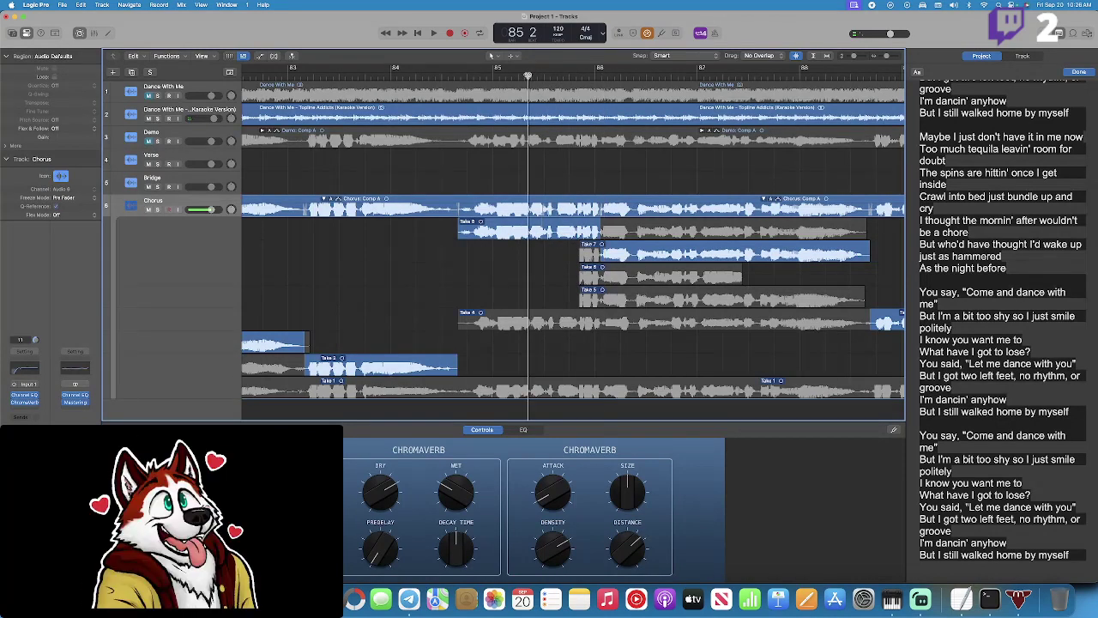
pyautogui.press('space')
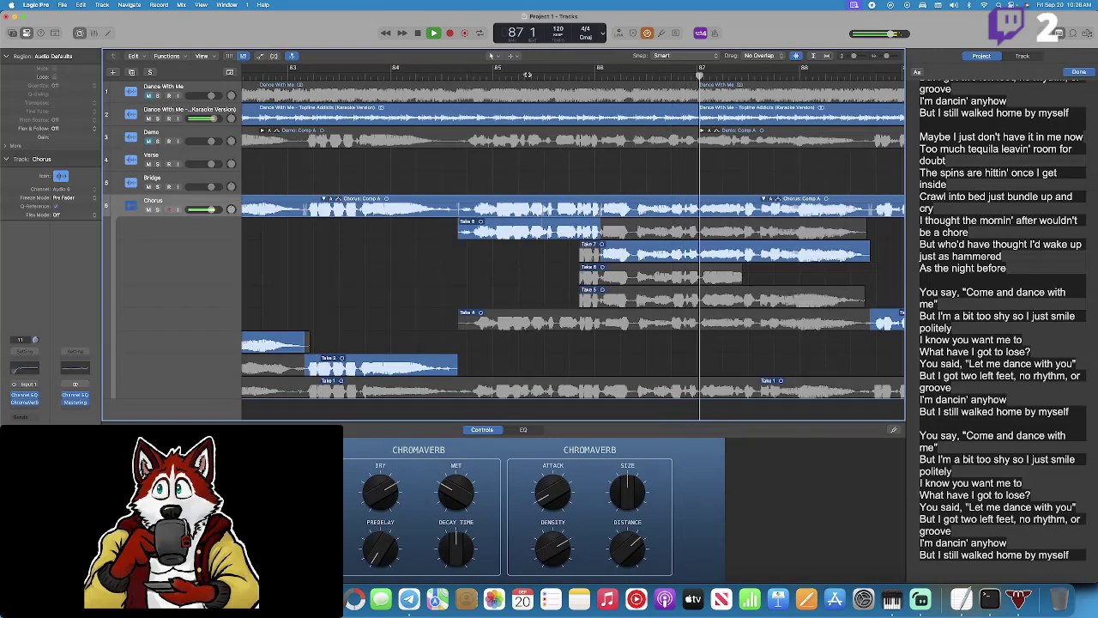
# Record a ninth Chorus take from bar 85, beat 3 to about bar 87, beat 3.
pyautogui.click(550, 75)
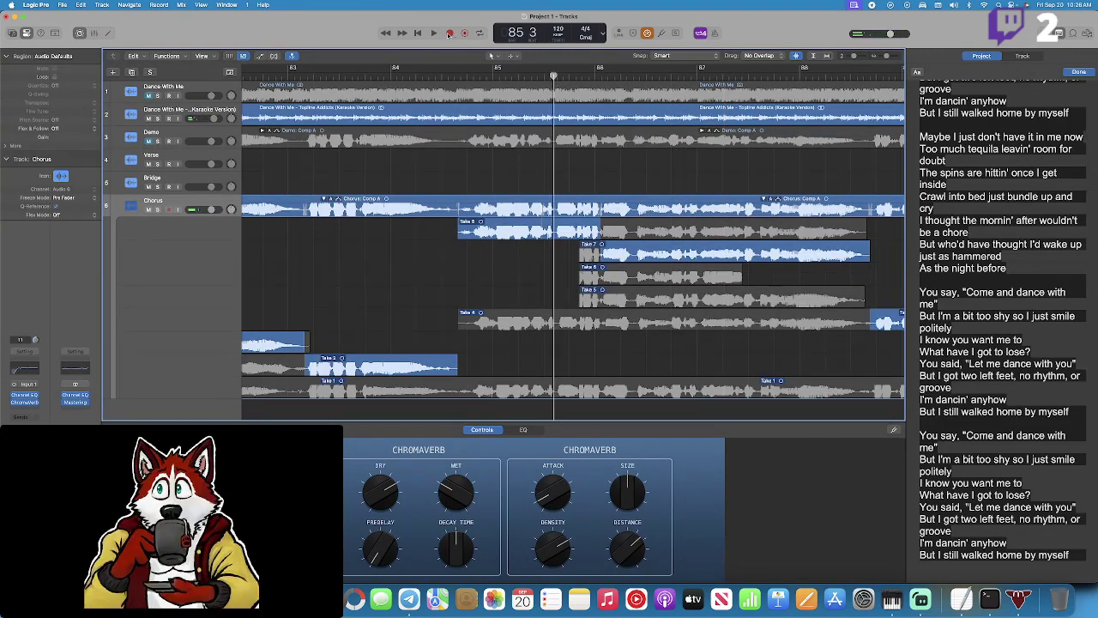
pyautogui.click(448, 35)
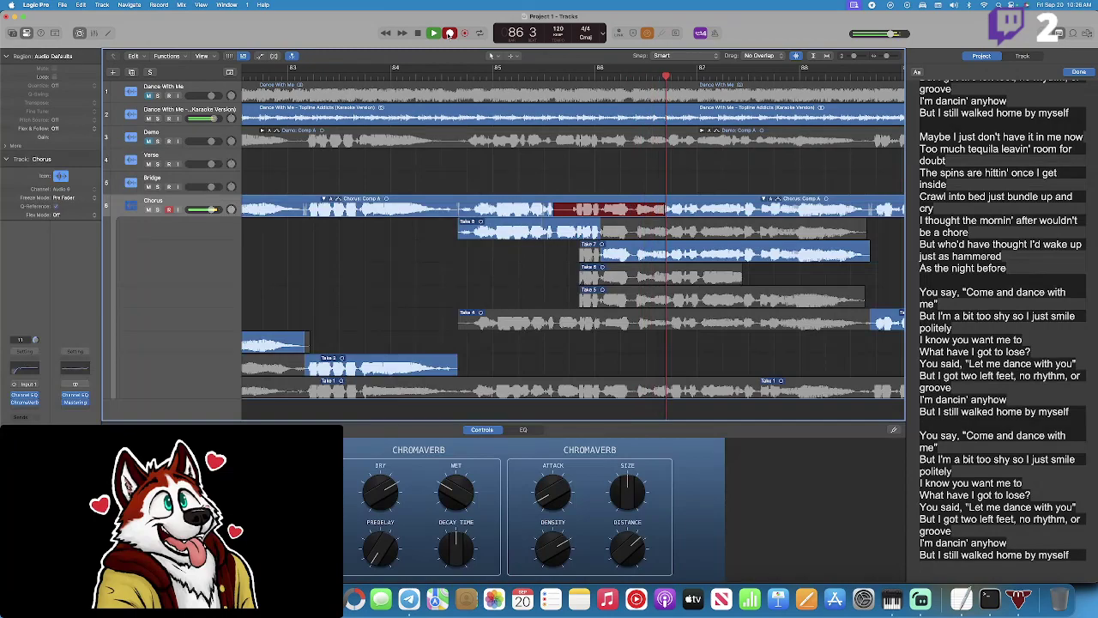
pyautogui.click(449, 33)
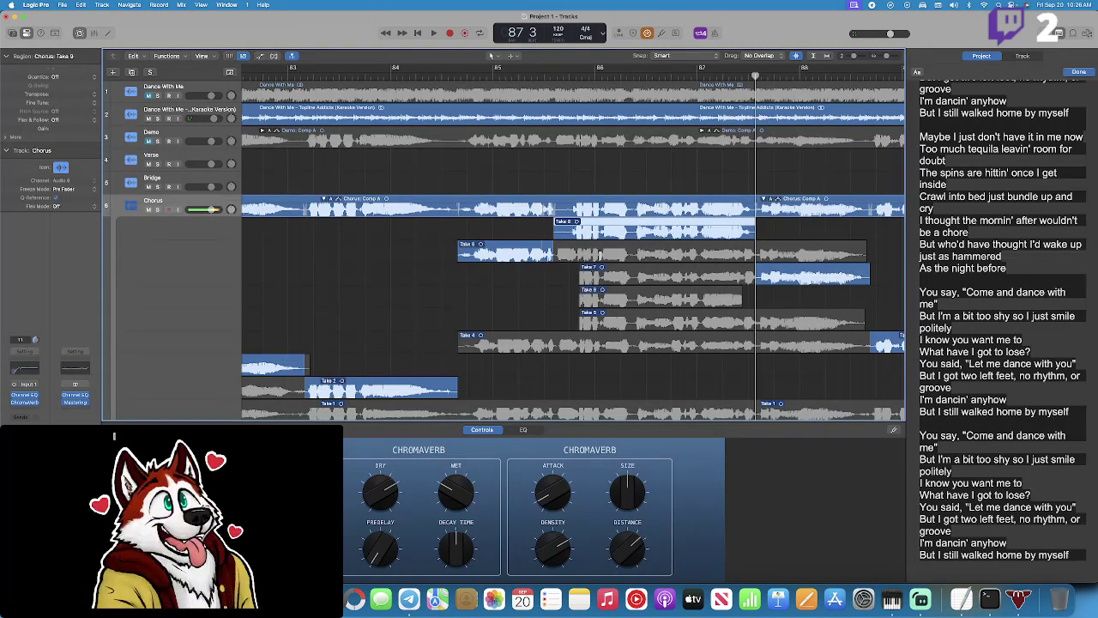
# Comp Take 8 up to bar 86 and Take 7 after it instead of Take 9, and play back from bar 85 to bar 90.
pyautogui.moveTo(554, 250); pyautogui.dragTo(817, 280)
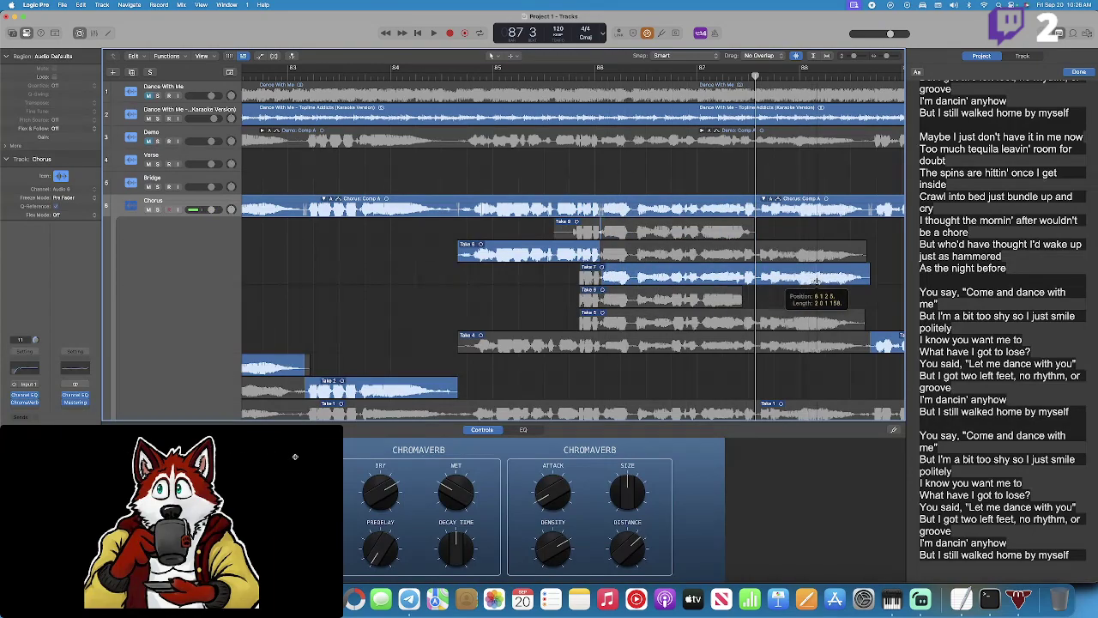
pyautogui.click(509, 76)
pyautogui.press('space')
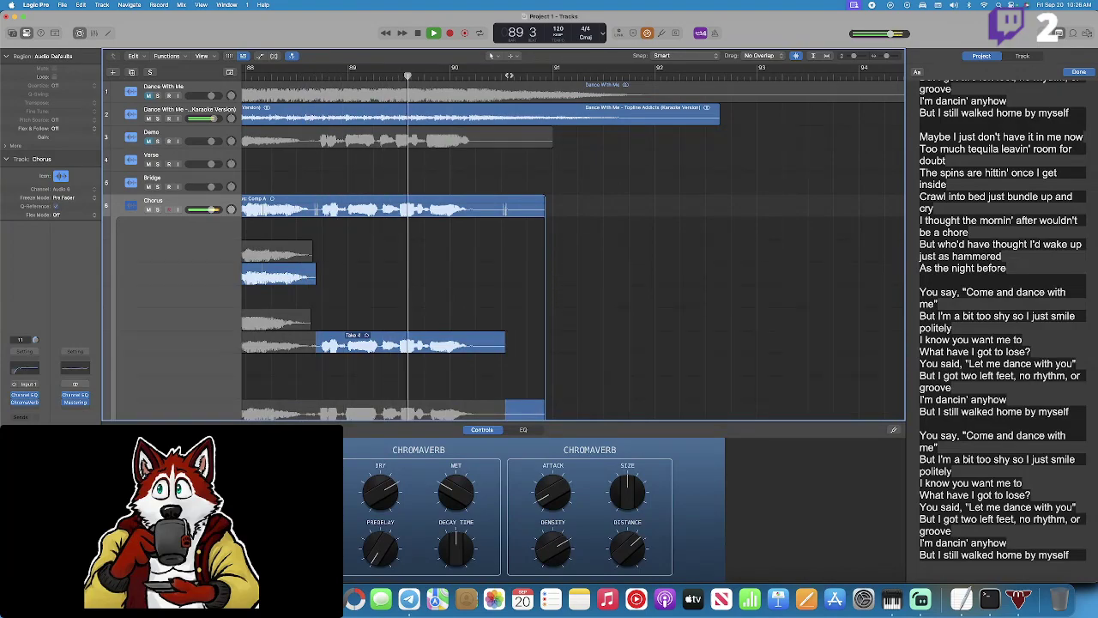
pyautogui.press('space')
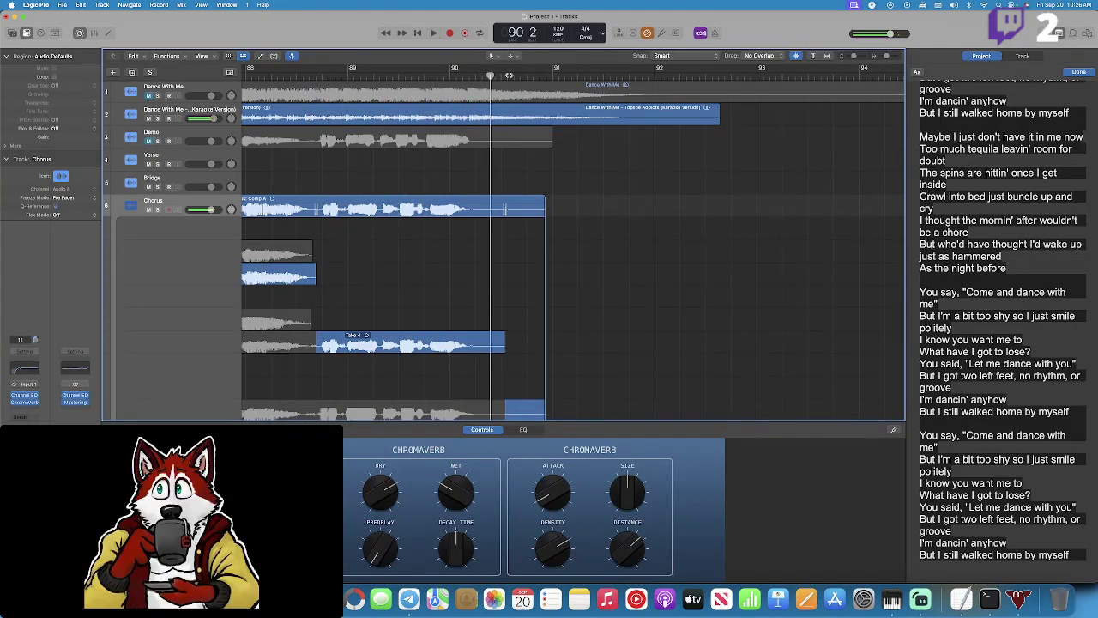
# Record a take of the final line from bar 88, beat 3, start playing it back, and undo the recording.
pyautogui.click(417, 33)
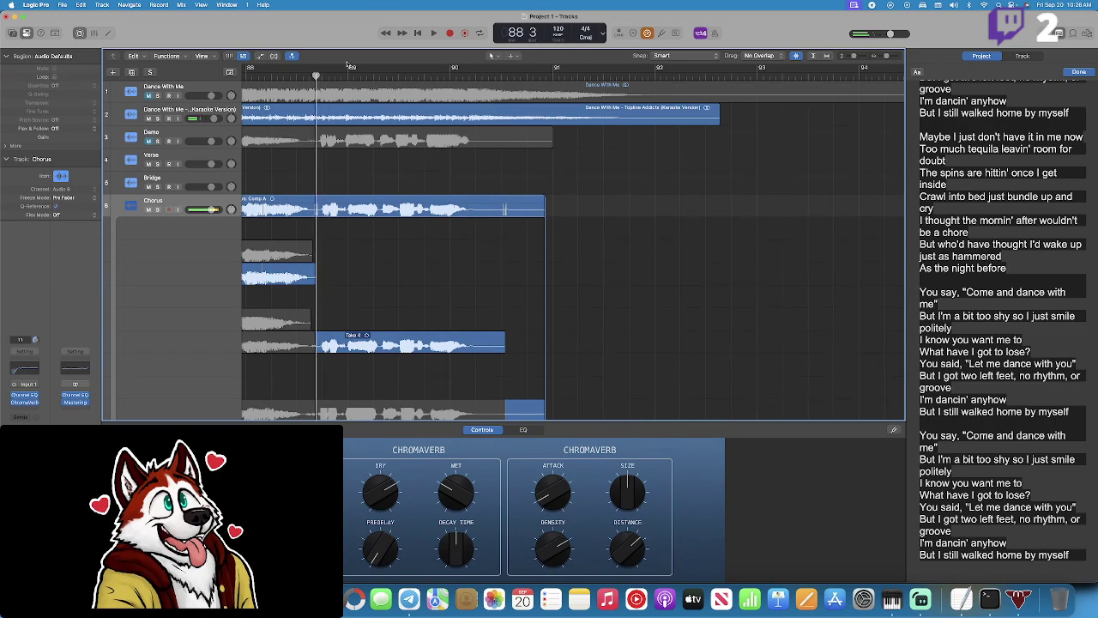
pyautogui.click(451, 33)
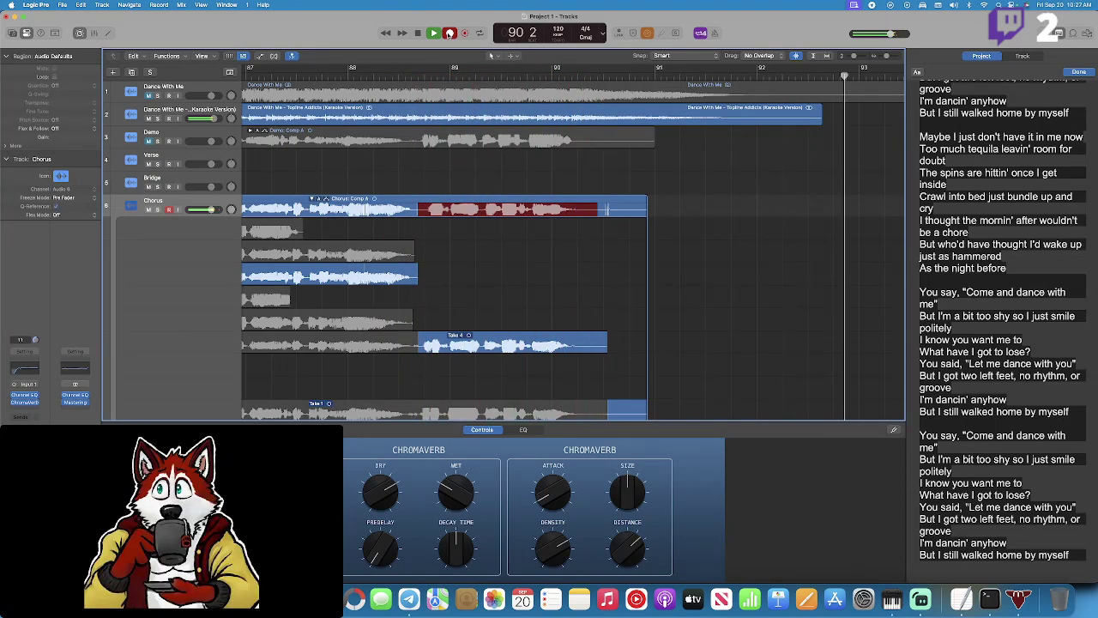
pyautogui.press('space')
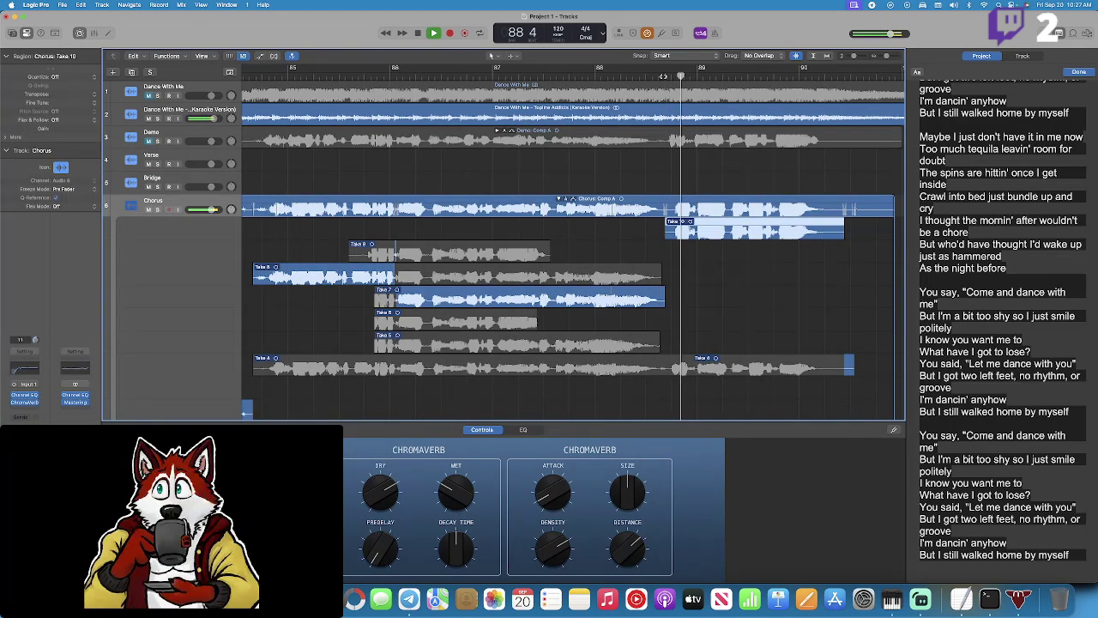
pyautogui.press('super+z')
# Record the tenth take again from bar 88, beat 3 to about bar 90, beat 2, and listen back to it.
pyautogui.hscroll(-3, 662, 76)
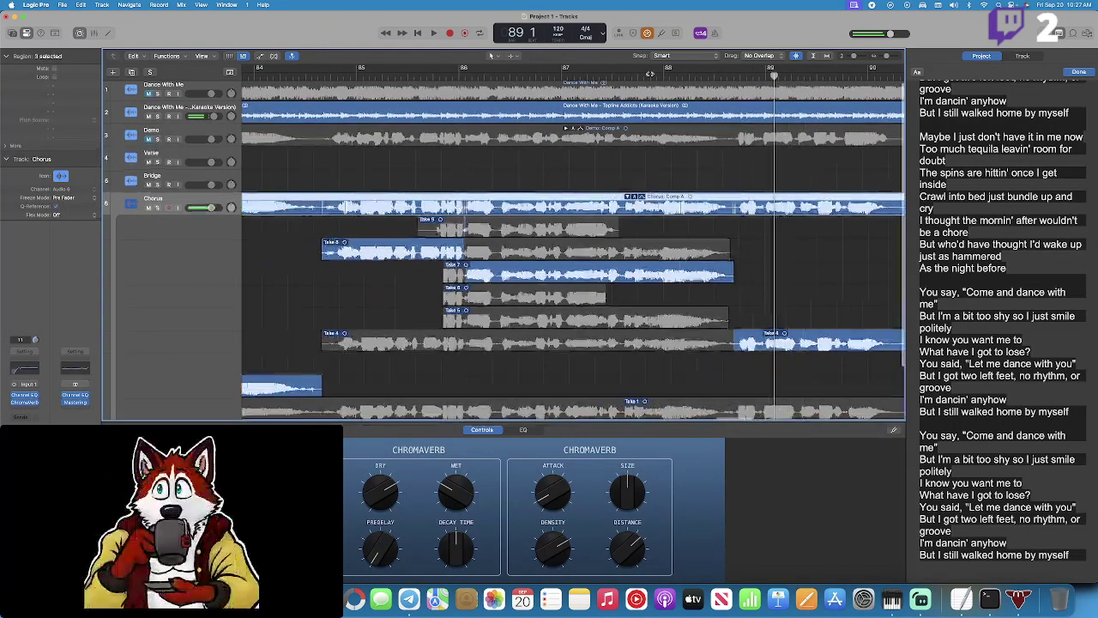
pyautogui.click(703, 76)
pyautogui.moveTo(704, 76); pyautogui.dragTo(732, 77)
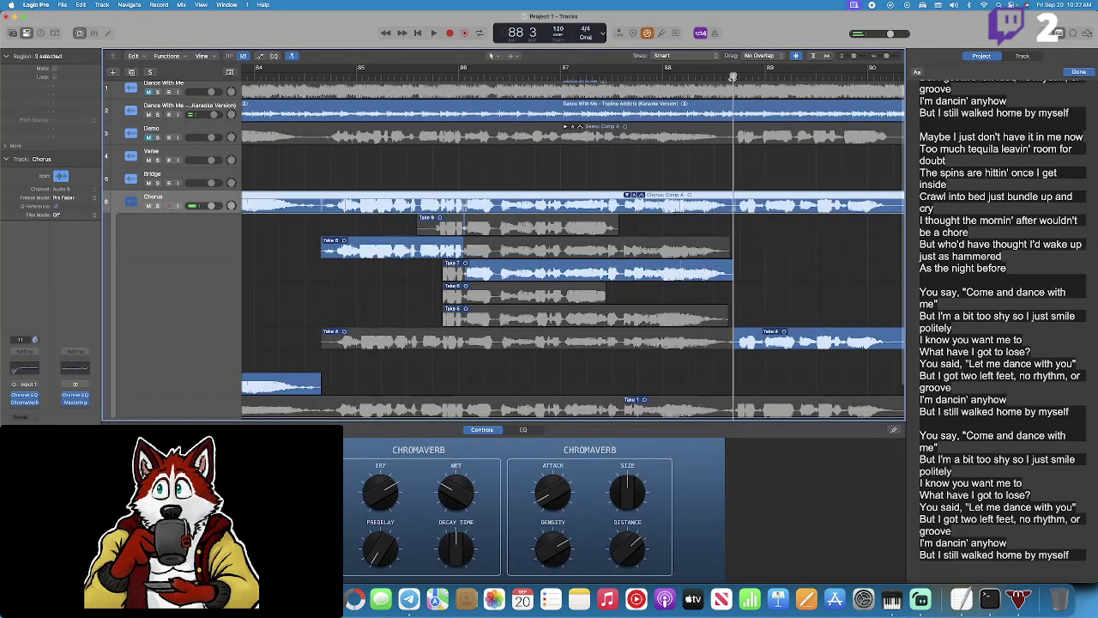
pyautogui.click(450, 33)
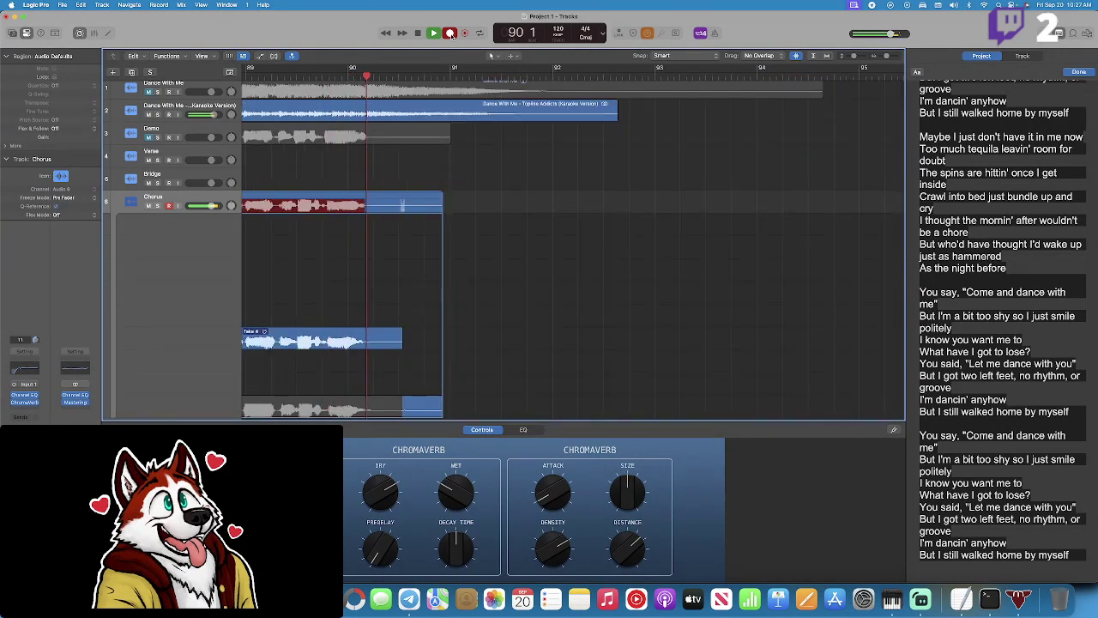
pyautogui.click(449, 33)
pyautogui.click(657, 75)
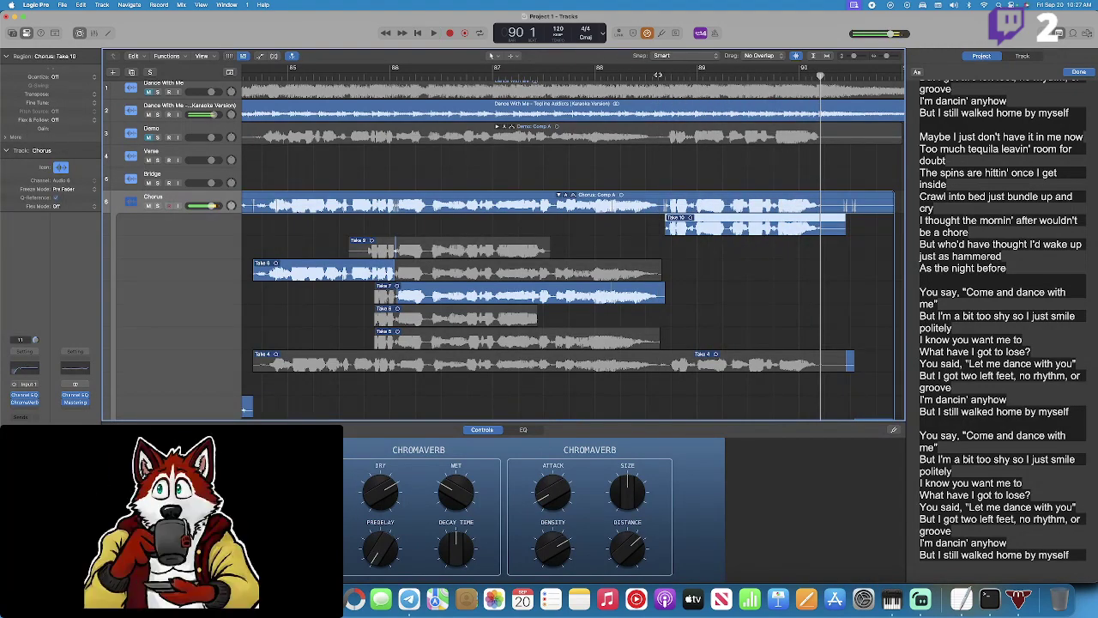
pyautogui.press('space')
# Record an eleventh take of the final line from bar 88, beat 3 to about bar 90, beat 2.
pyautogui.scroll(-1, 658, 75)
pyautogui.click(450, 33)
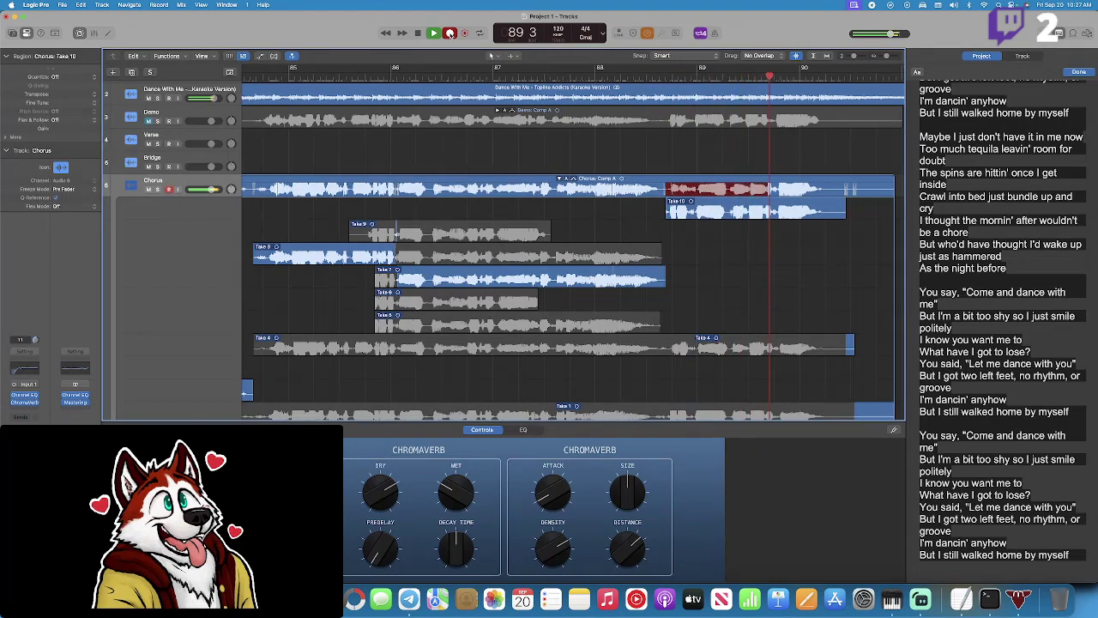
pyautogui.click(450, 33)
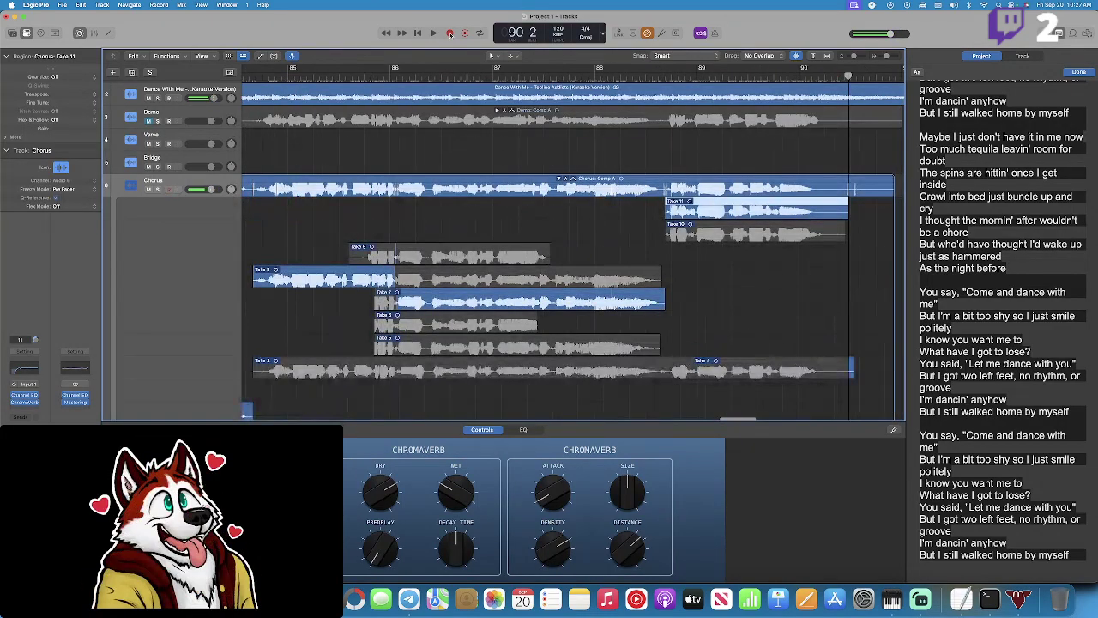
# Listen back to the eleventh take from bar 88, beat 2, and return the playhead to its start at bar 88, beat 3.
pyautogui.click(642, 76)
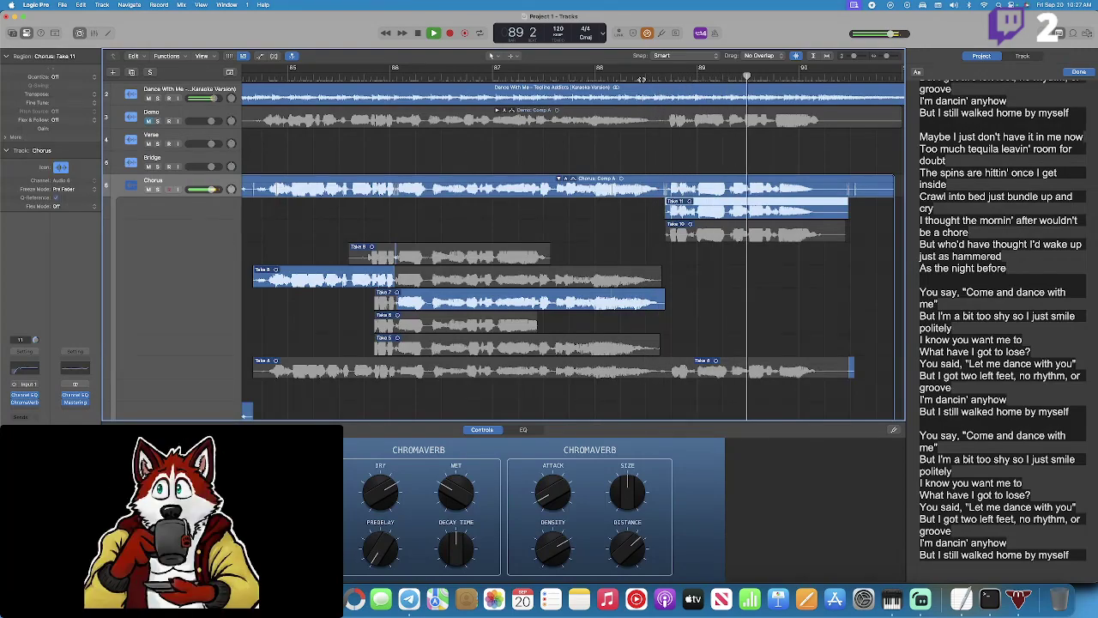
pyautogui.press('space')
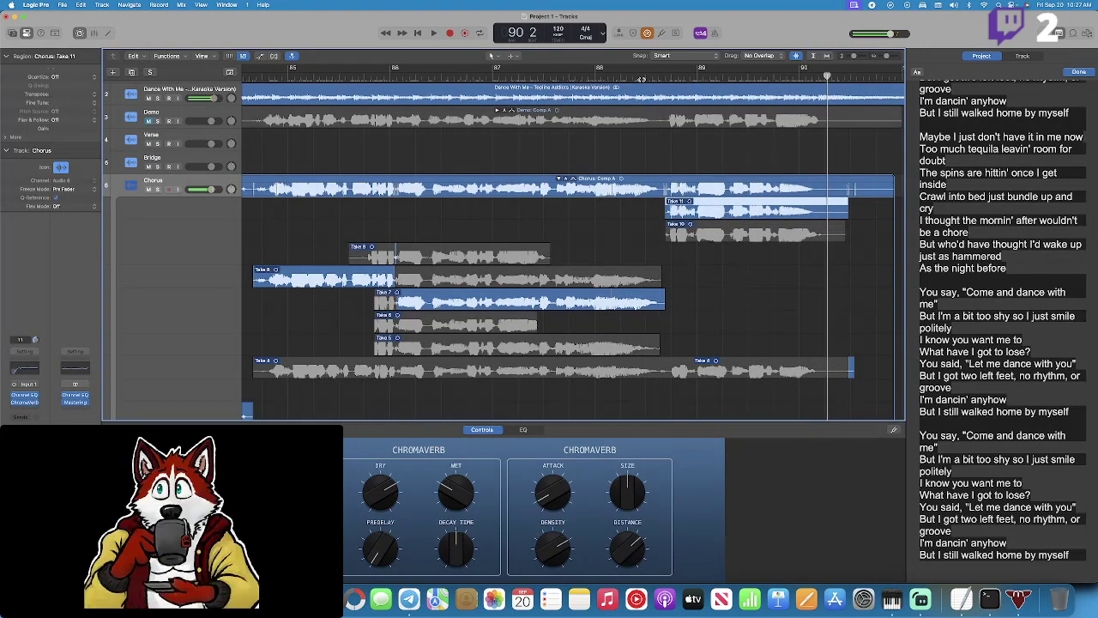
pyautogui.moveTo(671, 77); pyautogui.dragTo(664, 78)
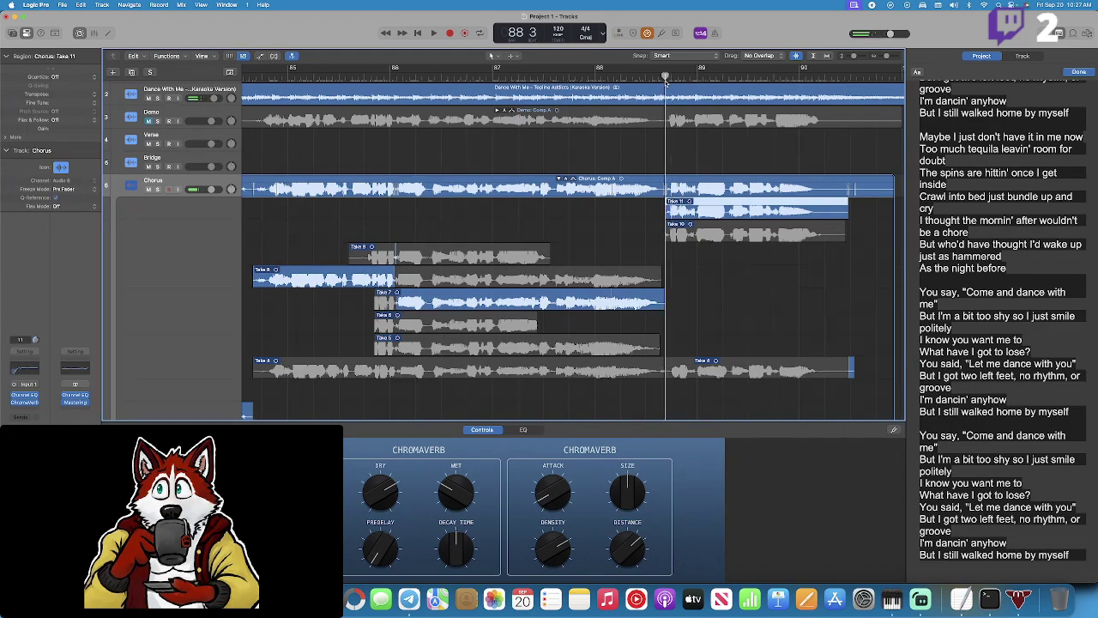
# Record a twelfth take of the final line from bar 88, beat 3 to about bar 90, beat 3.
pyautogui.scroll(-1, 665, 129)
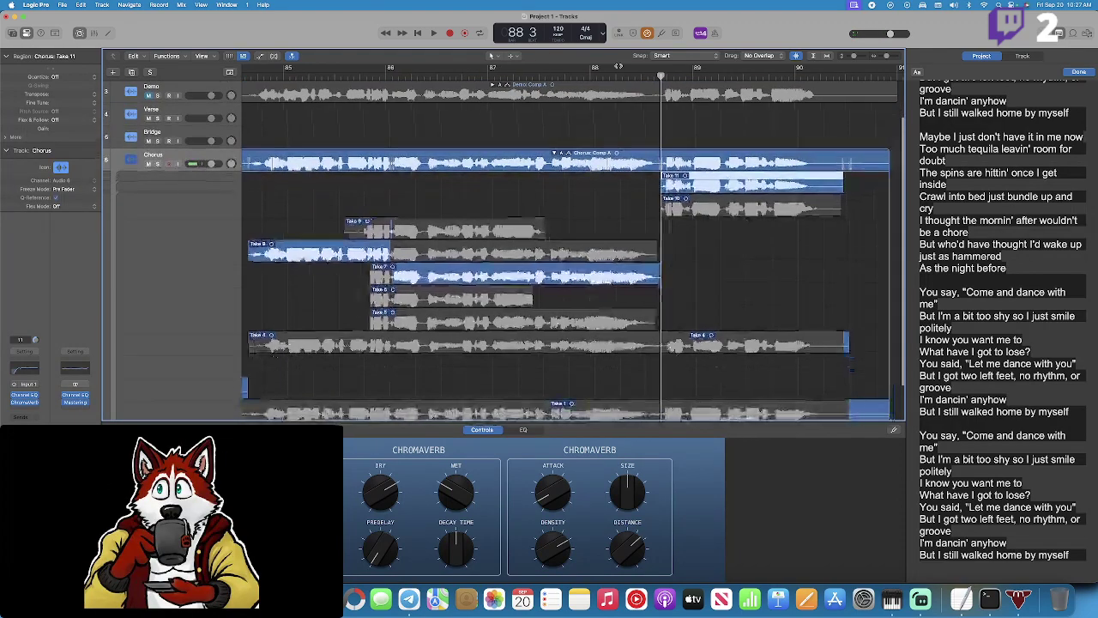
pyautogui.click(450, 33)
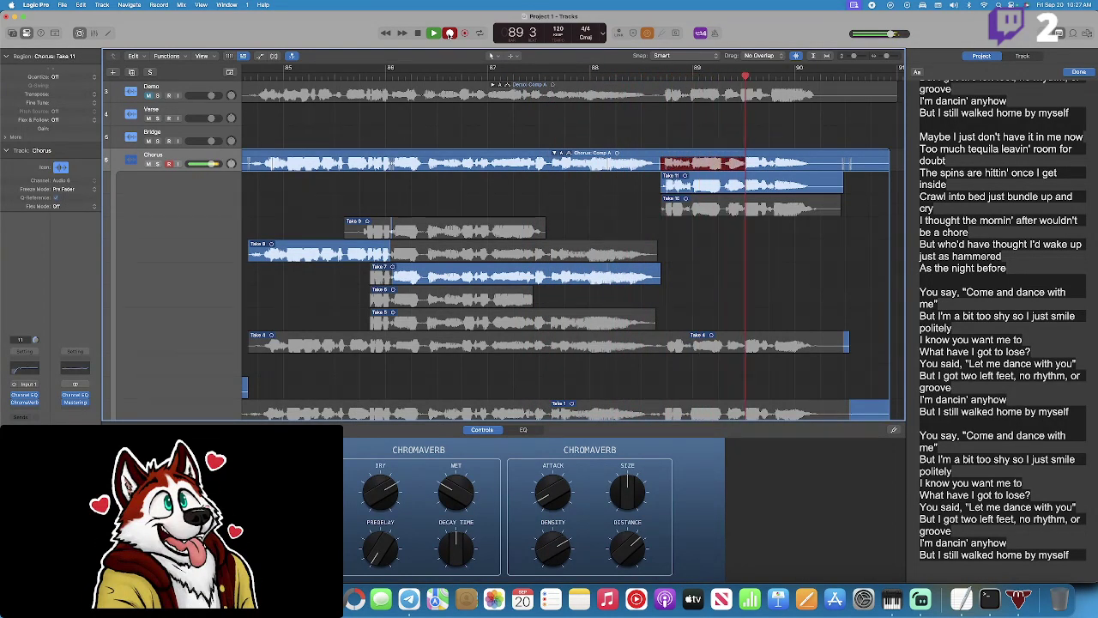
pyautogui.press('space')
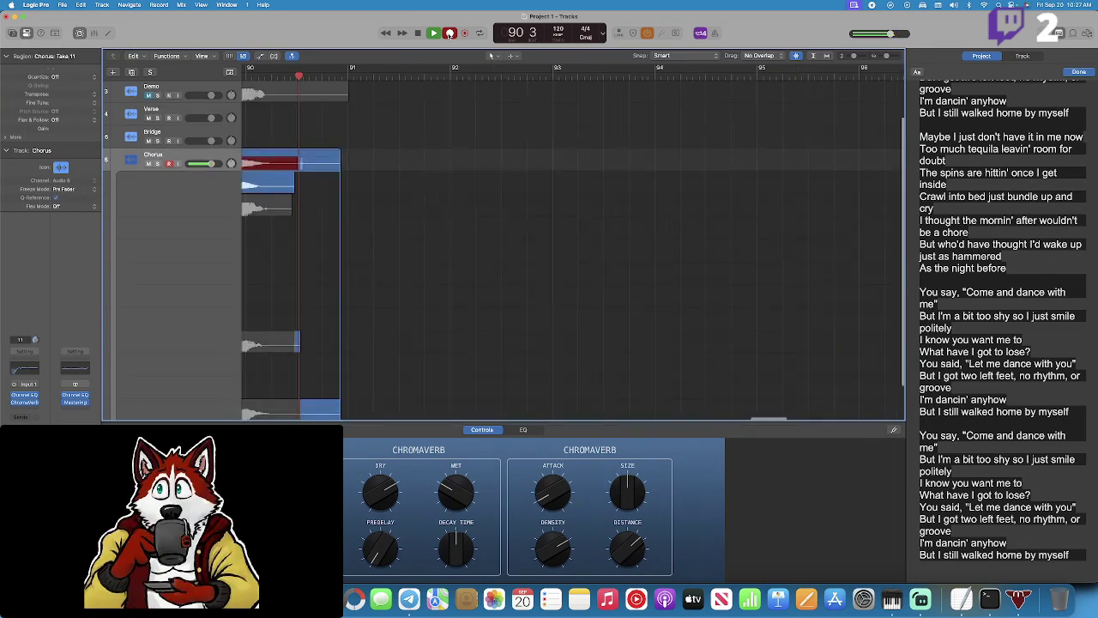
# Listen back to the twelfth take from bar 88, beat 2 through the end of the song.
pyautogui.click(636, 76)
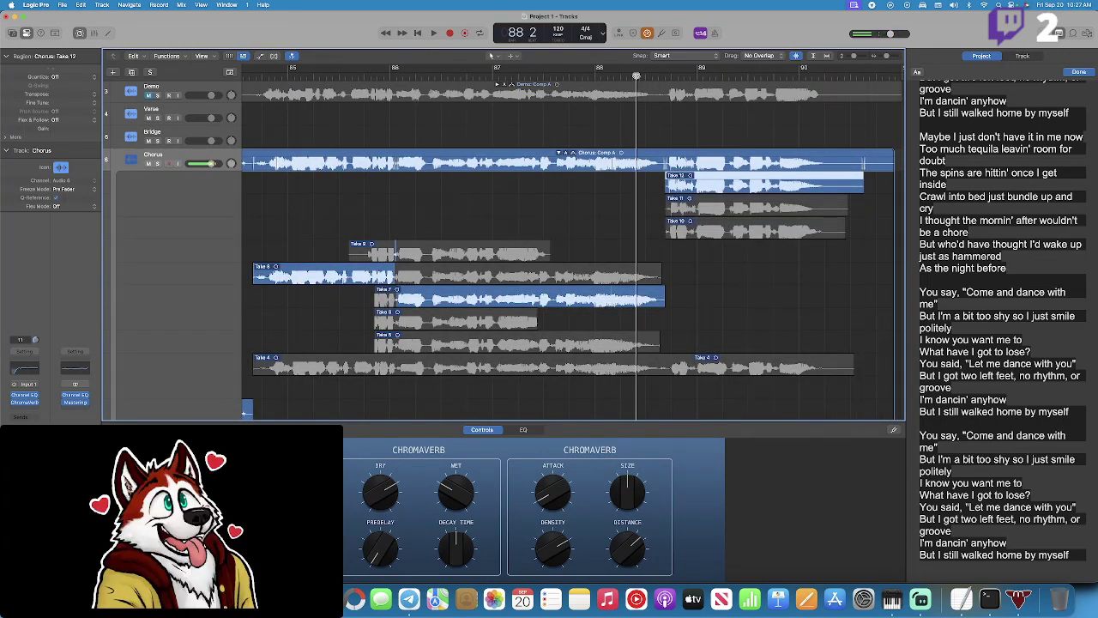
pyautogui.press('space')
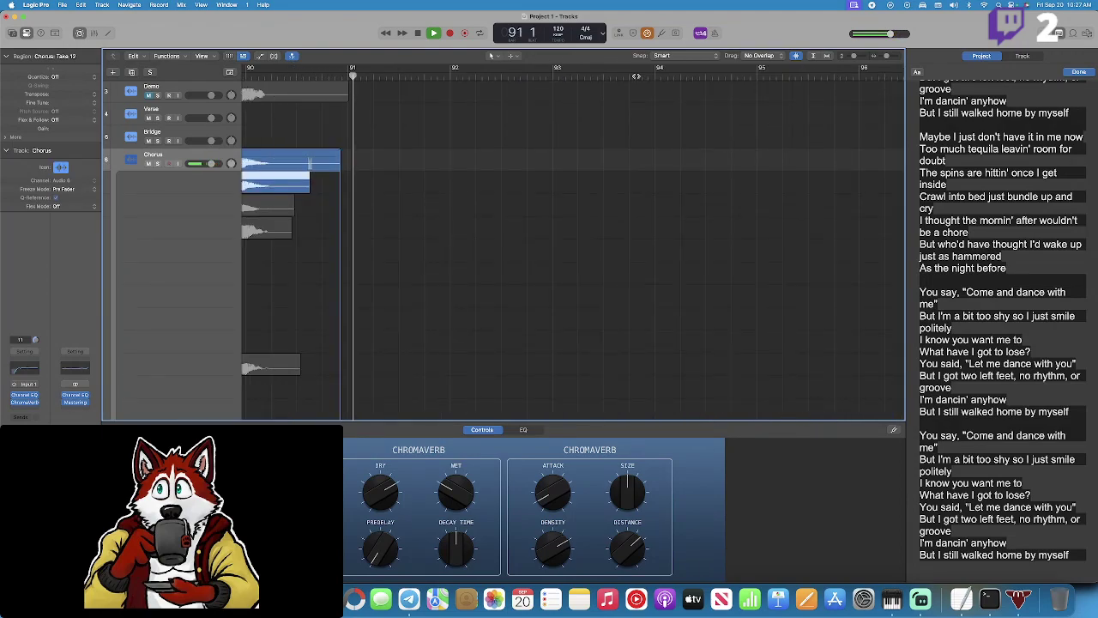
pyautogui.hscroll(-5, 589, 139)
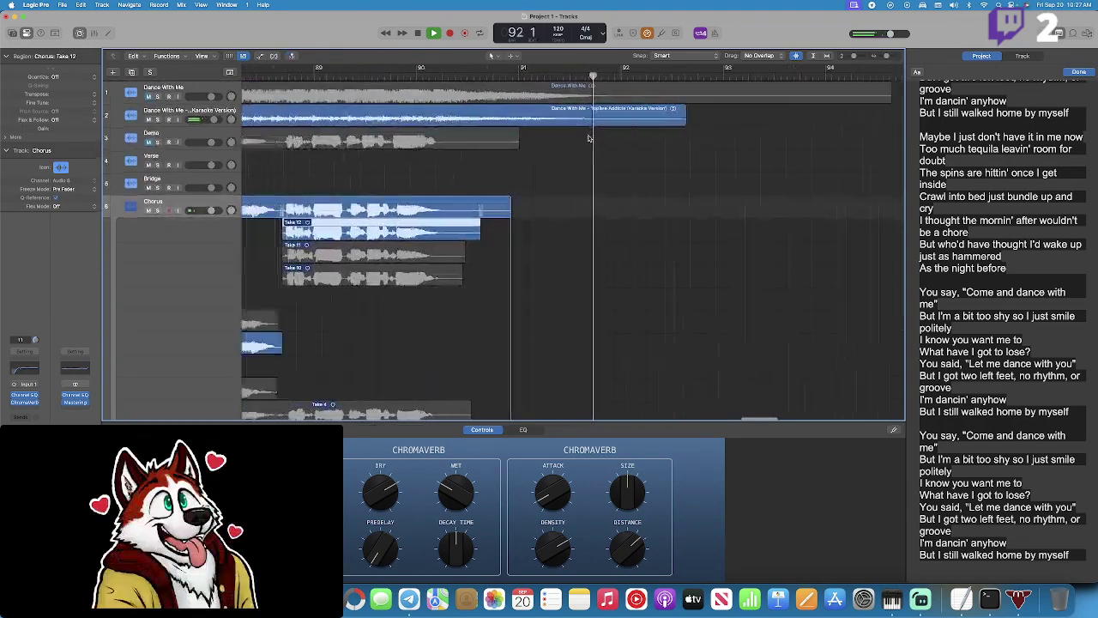
pyautogui.press('space')
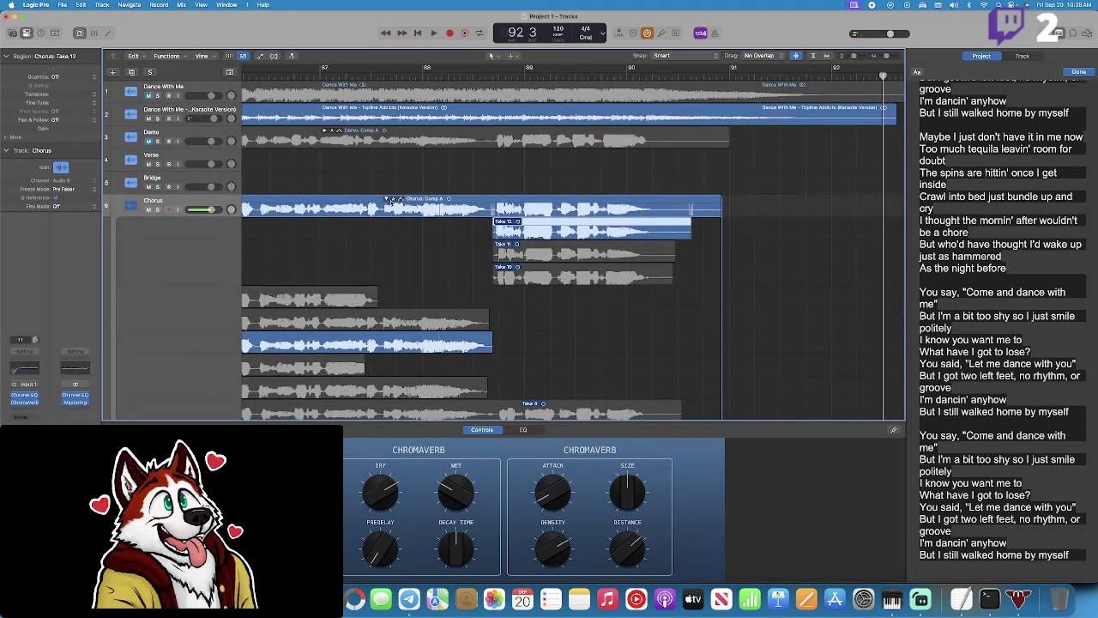
# Collapse the take folder of the final choruses, which starts at bar 57 on the Chorus track.
pyautogui.hscroll(-20, 441, 155)
pyautogui.hscroll(-5, 441, 155)
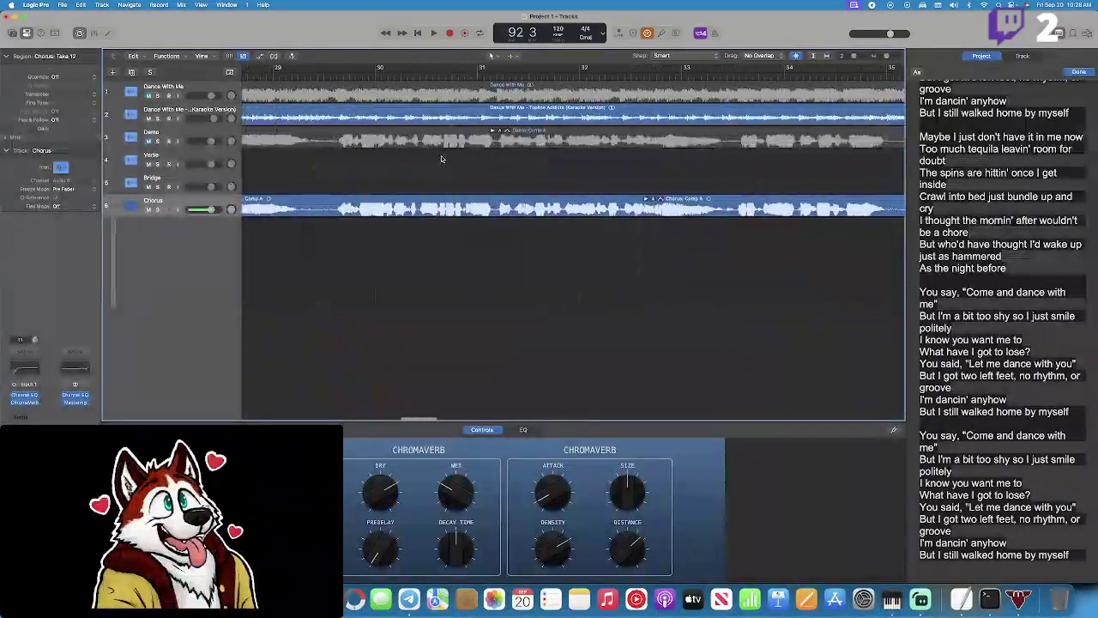
pyautogui.hscroll(8, 441, 158)
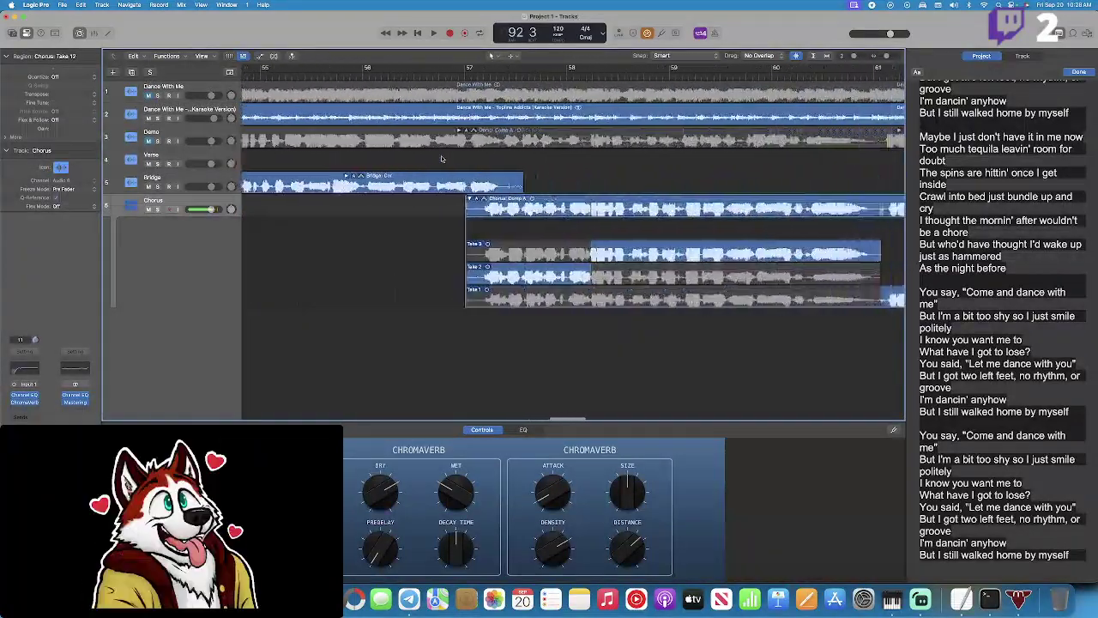
pyautogui.click(422, 199)
pyautogui.click(422, 199)
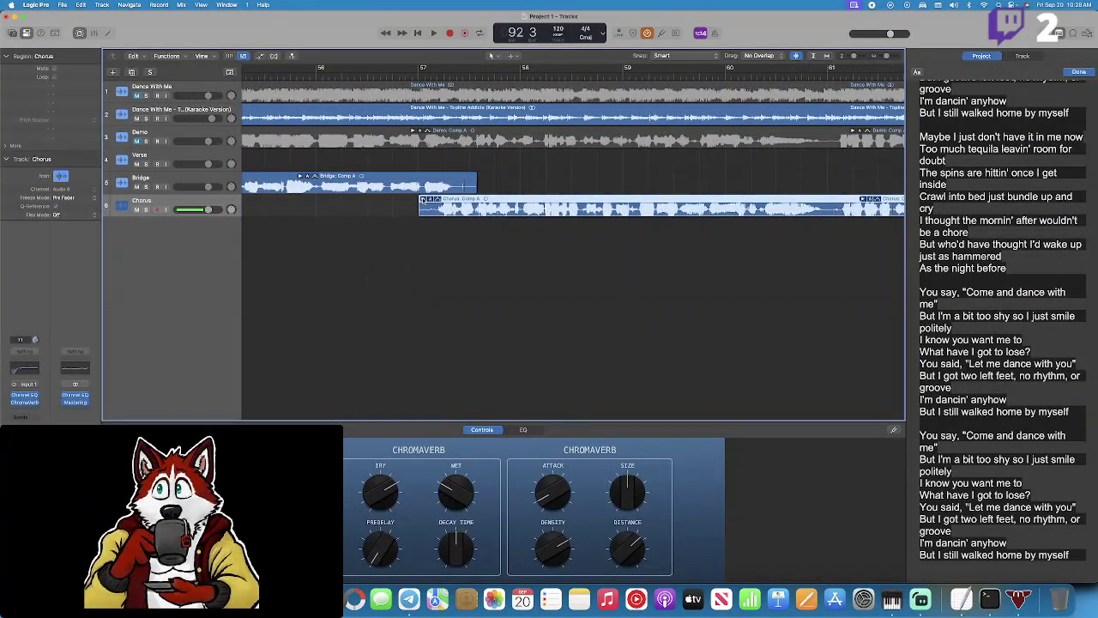
# Play the song briefly from bar 4, beat 2 and stop just after bar 5.
pyautogui.hscroll(-20, 680, 127)
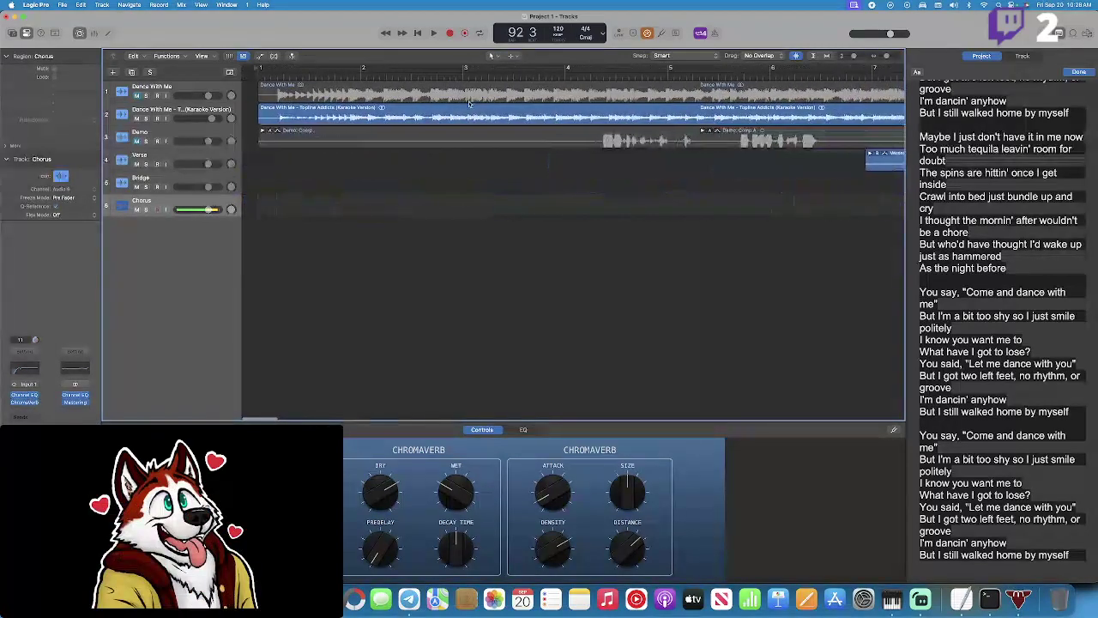
pyautogui.click(584, 77)
pyautogui.press('space')
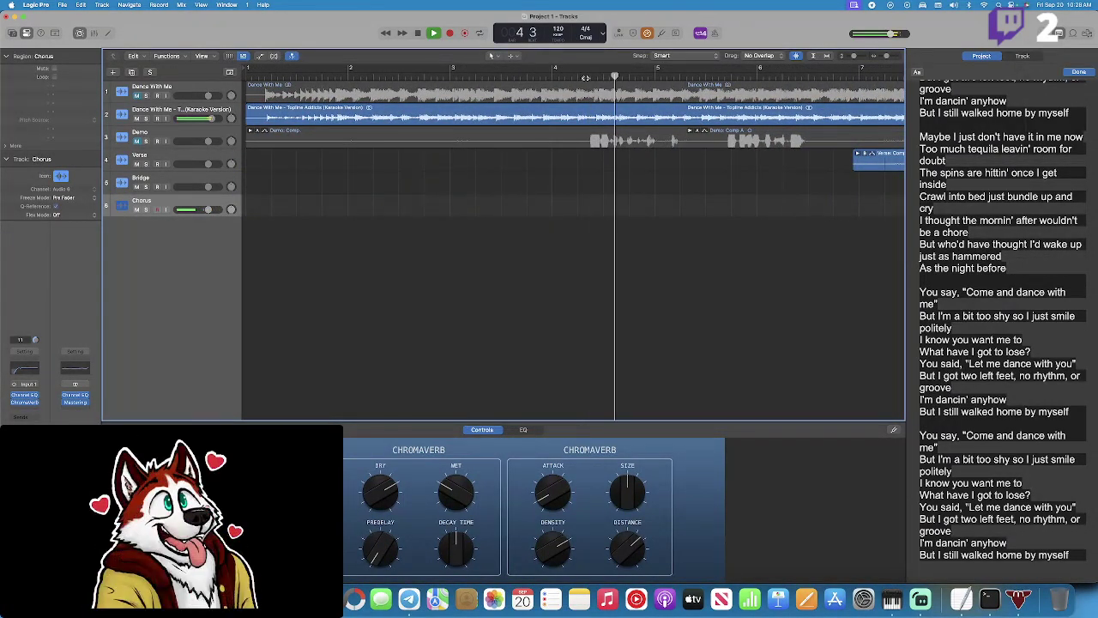
pyautogui.press('space')
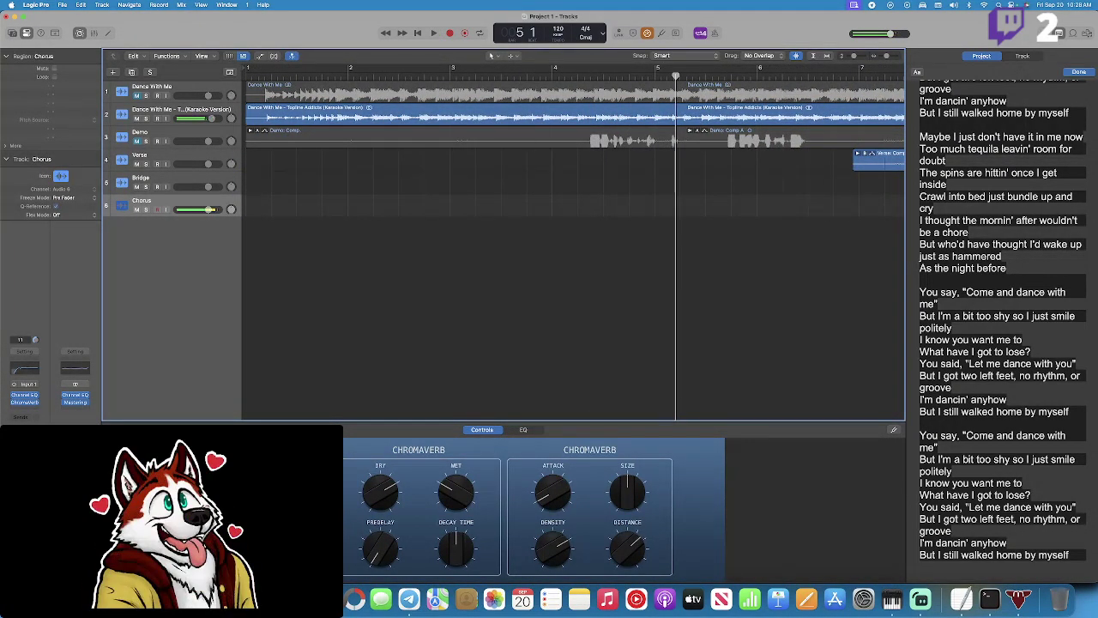
# Switch to the vocal remover page in Chrome and load "Dance With Me.mp3" to separate its vocals from the music.
pyautogui.press('super+Tab')
pyautogui.click(496, 19)
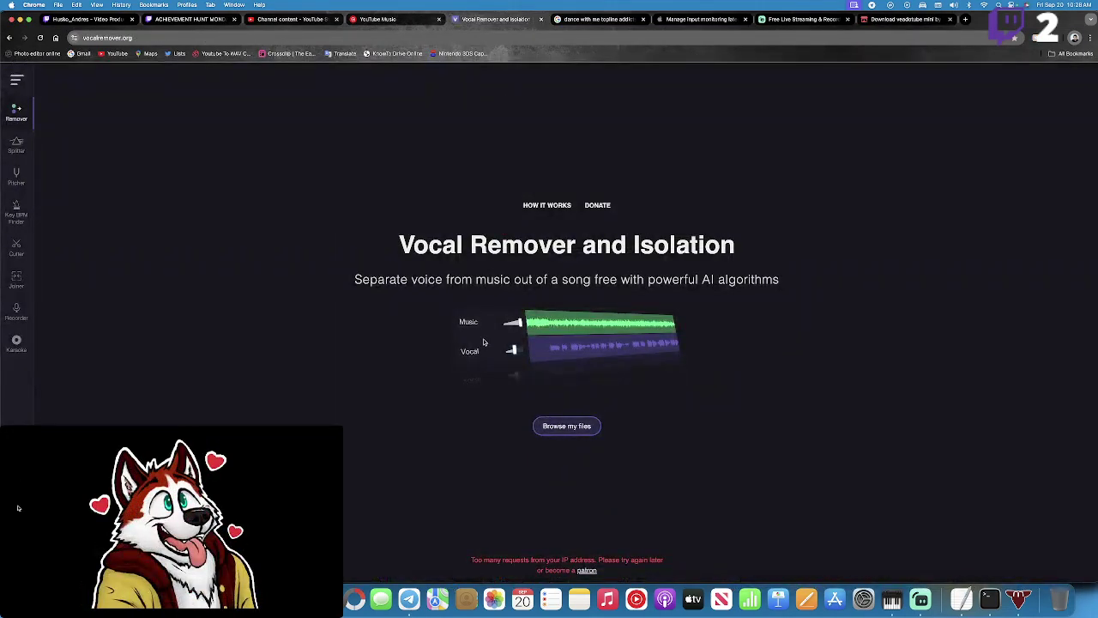
pyautogui.click(578, 433)
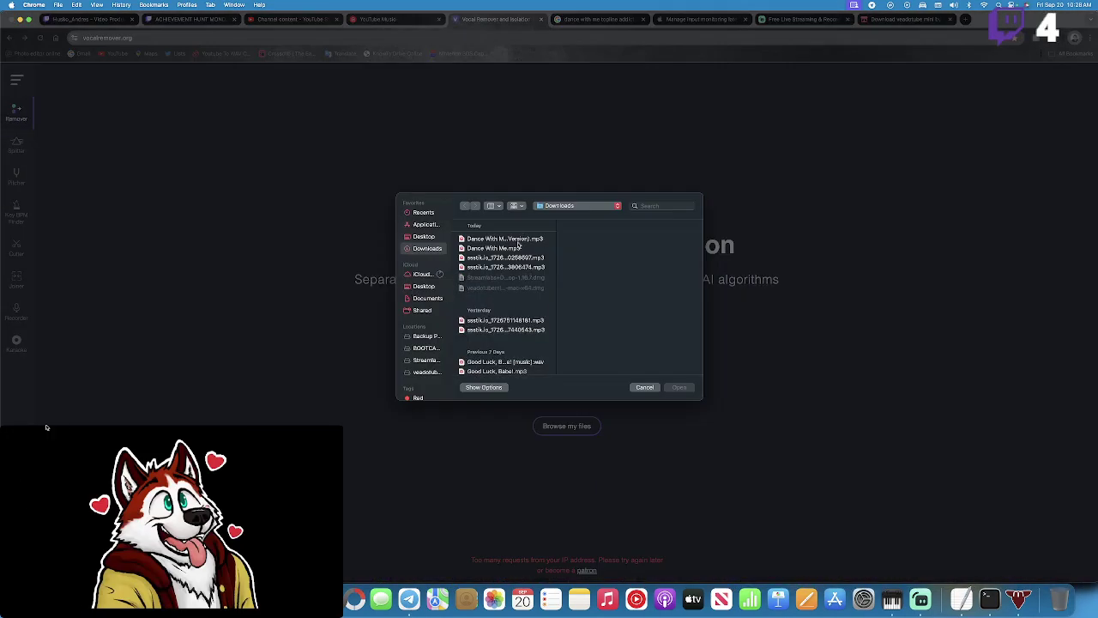
pyautogui.doubleClick(512, 251)
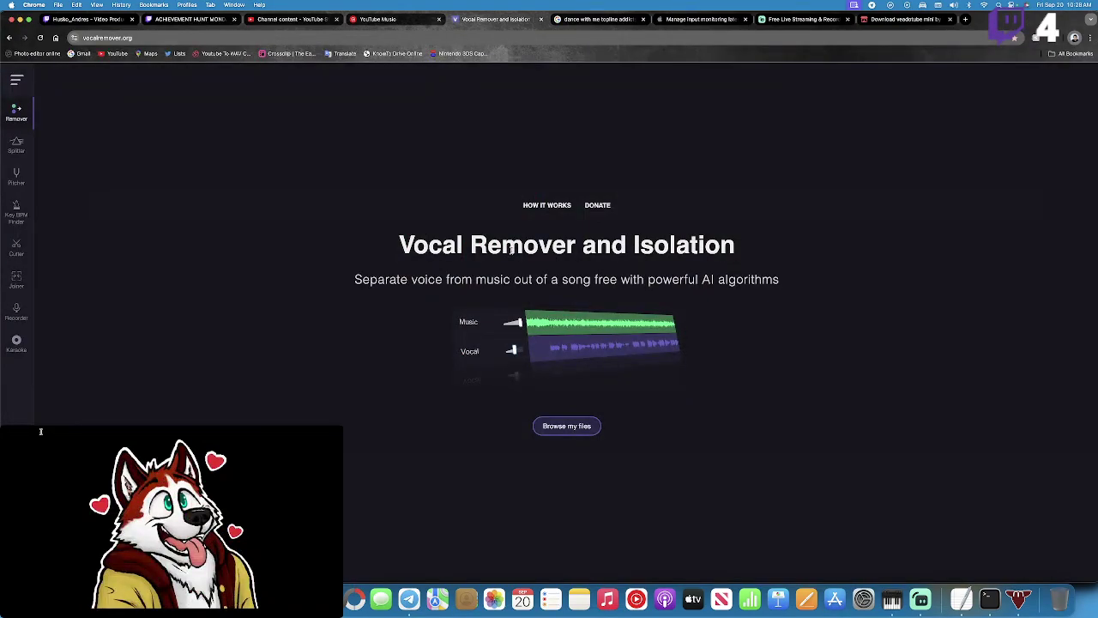
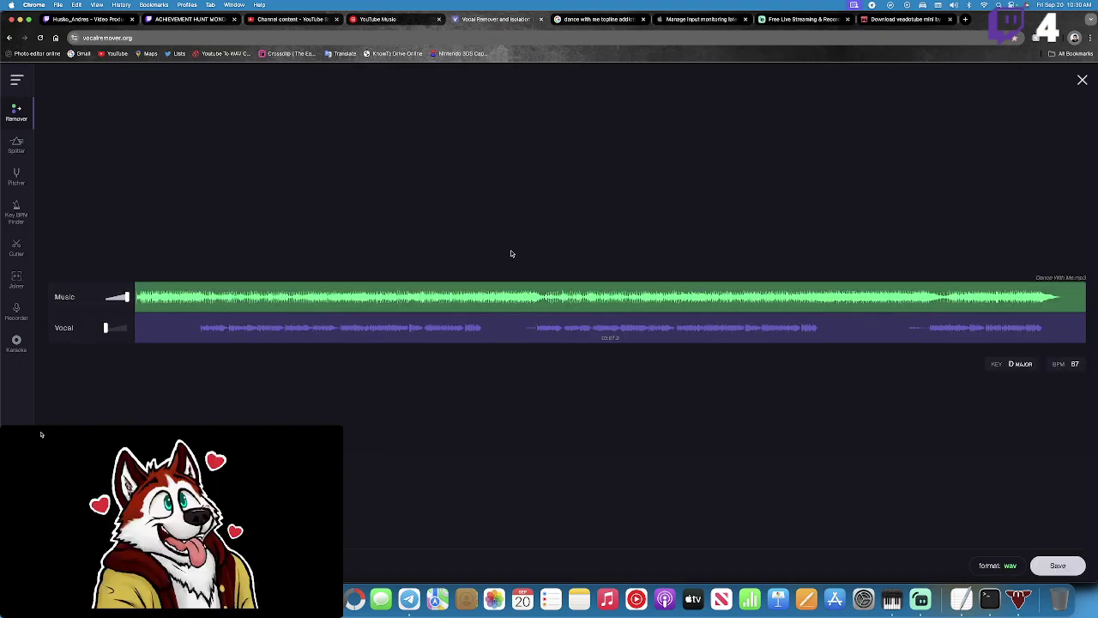
# Listen to the separated music alone, the vocals alone, and both at full volume to compare them.
pyautogui.click(226, 301)
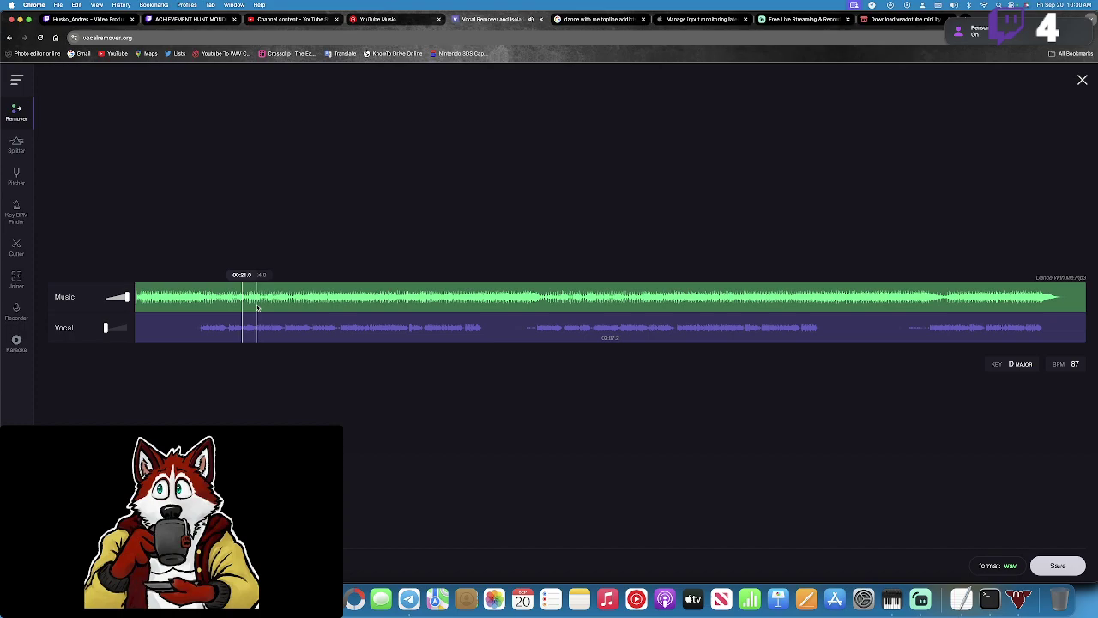
pyautogui.moveTo(127, 297); pyautogui.dragTo(127, 328)
pyautogui.click(198, 338)
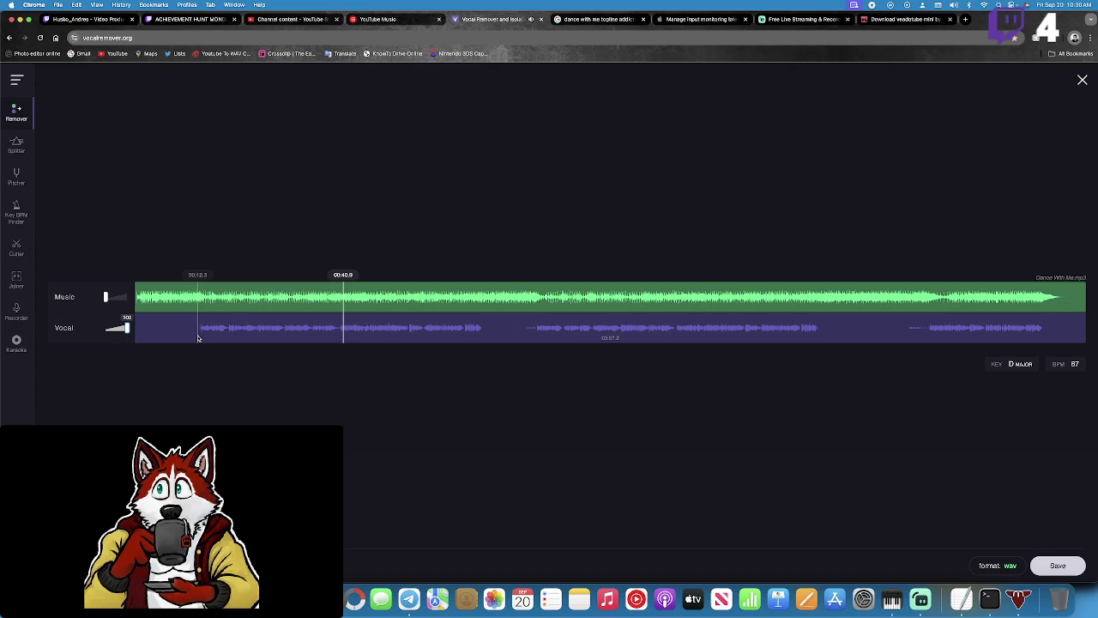
pyautogui.moveTo(105, 297); pyautogui.dragTo(128, 297)
pyautogui.click(299, 295)
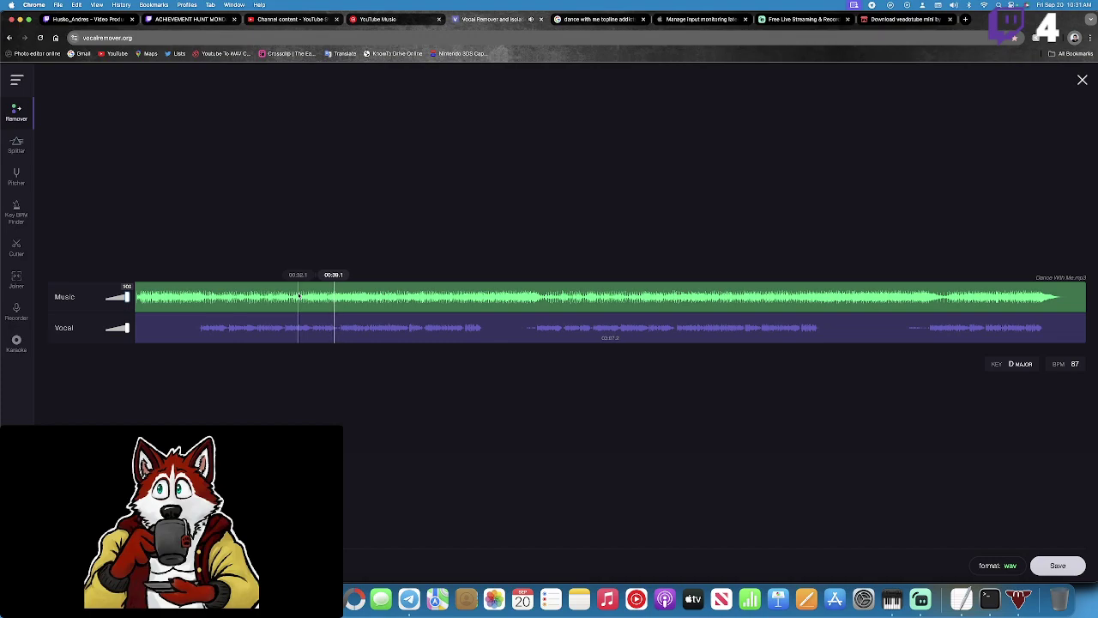
# Replay the first chorus vocals with the music volume varied between muted and 80 to study the original singing.
pyautogui.moveTo(126, 297); pyautogui.dragTo(106, 296)
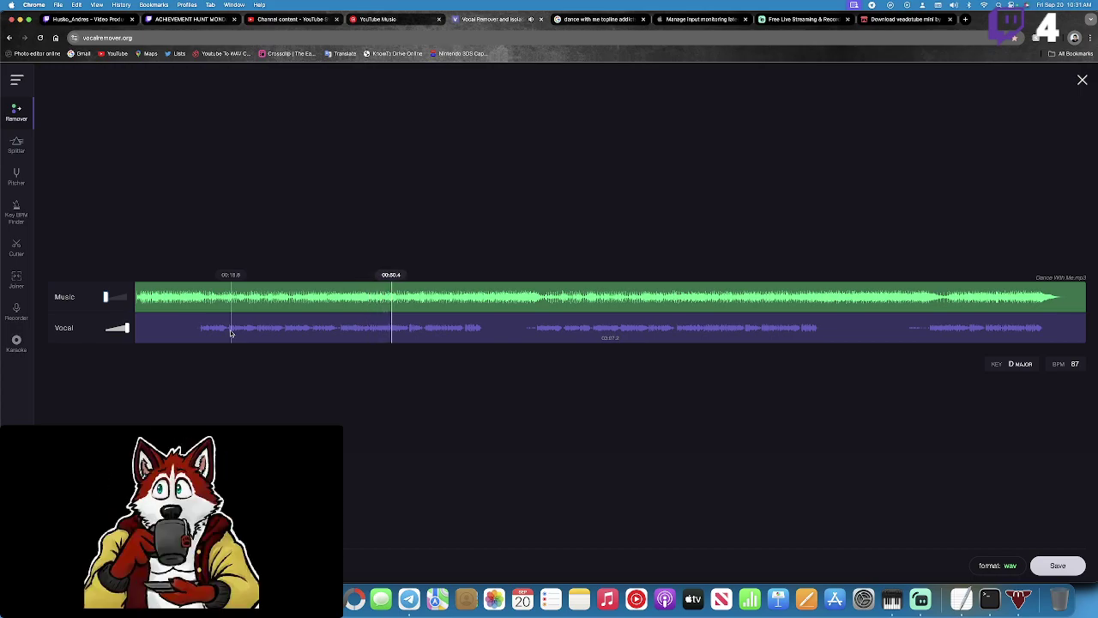
pyautogui.press('space')
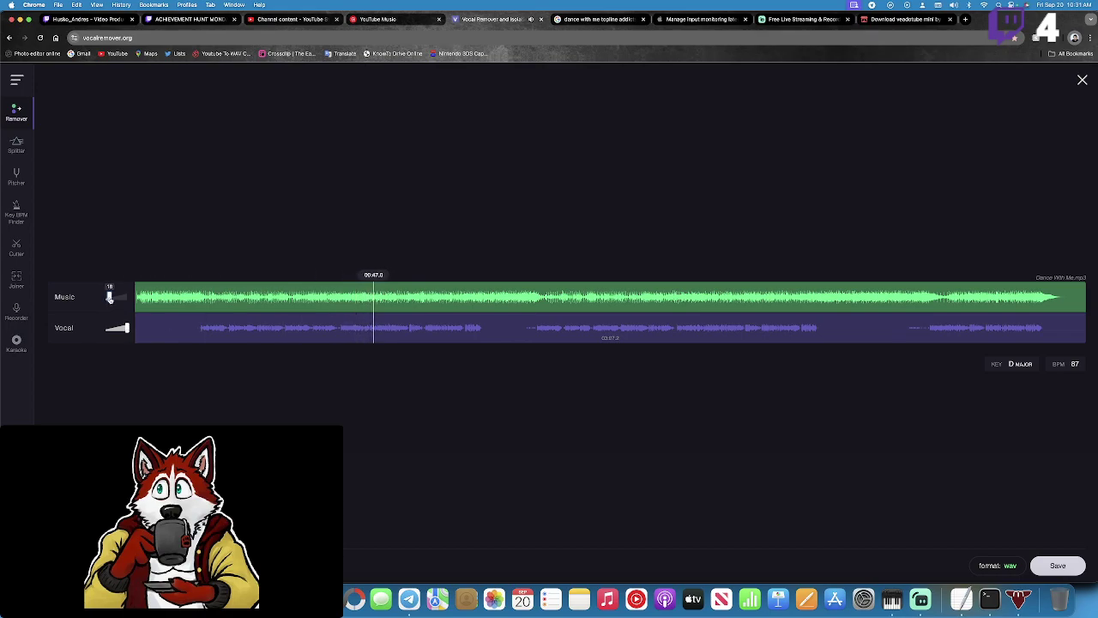
pyautogui.moveTo(109, 298); pyautogui.dragTo(108, 298)
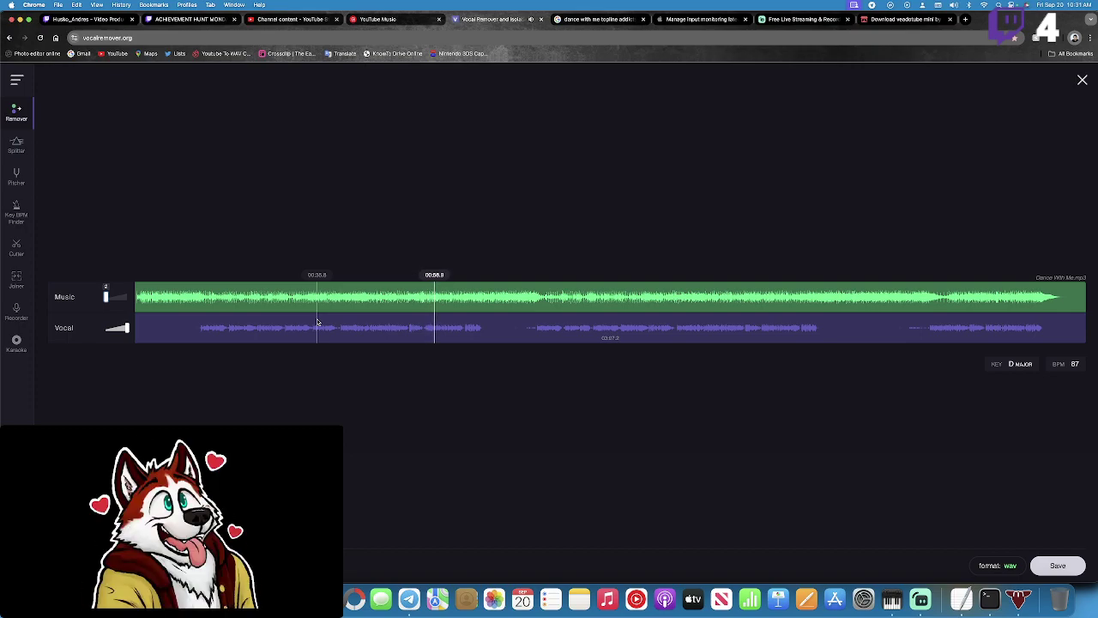
pyautogui.click(423, 295)
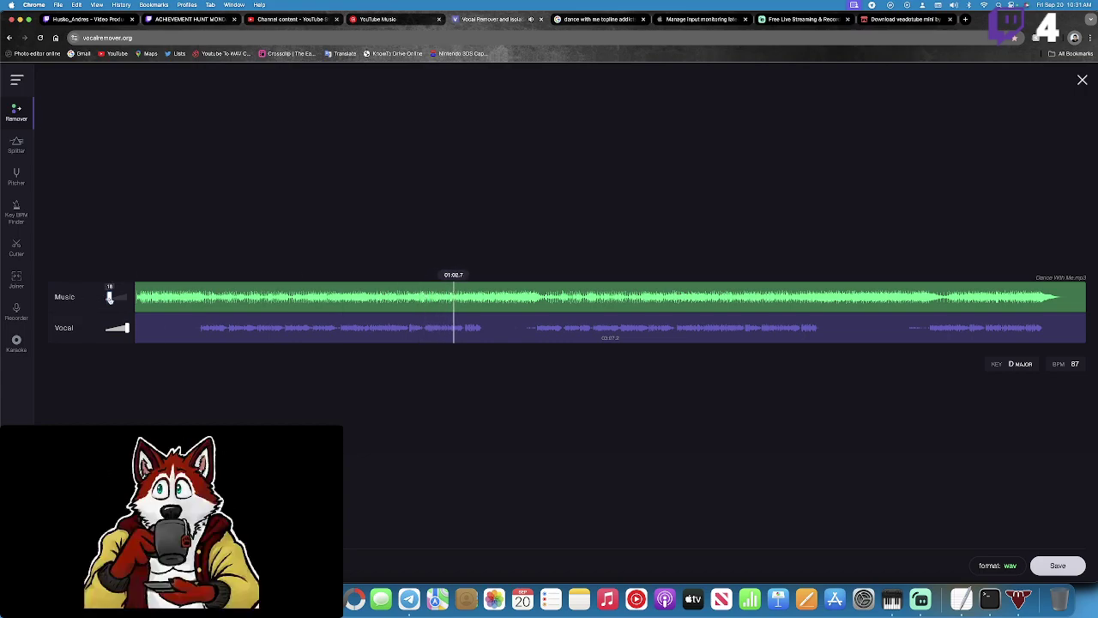
pyautogui.click(413, 298)
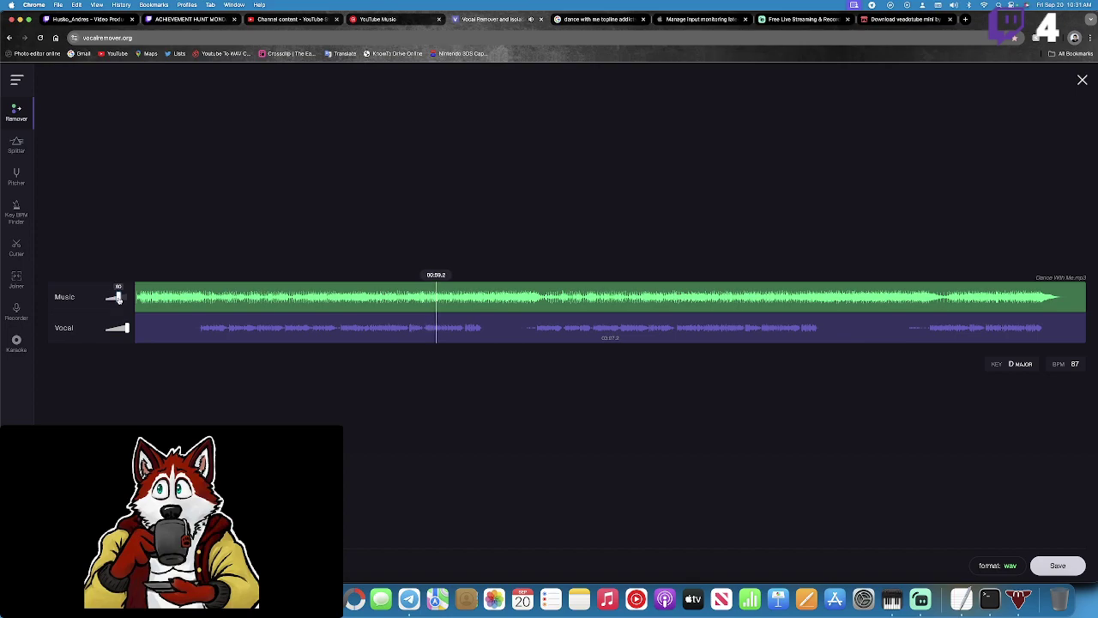
pyautogui.click(415, 307)
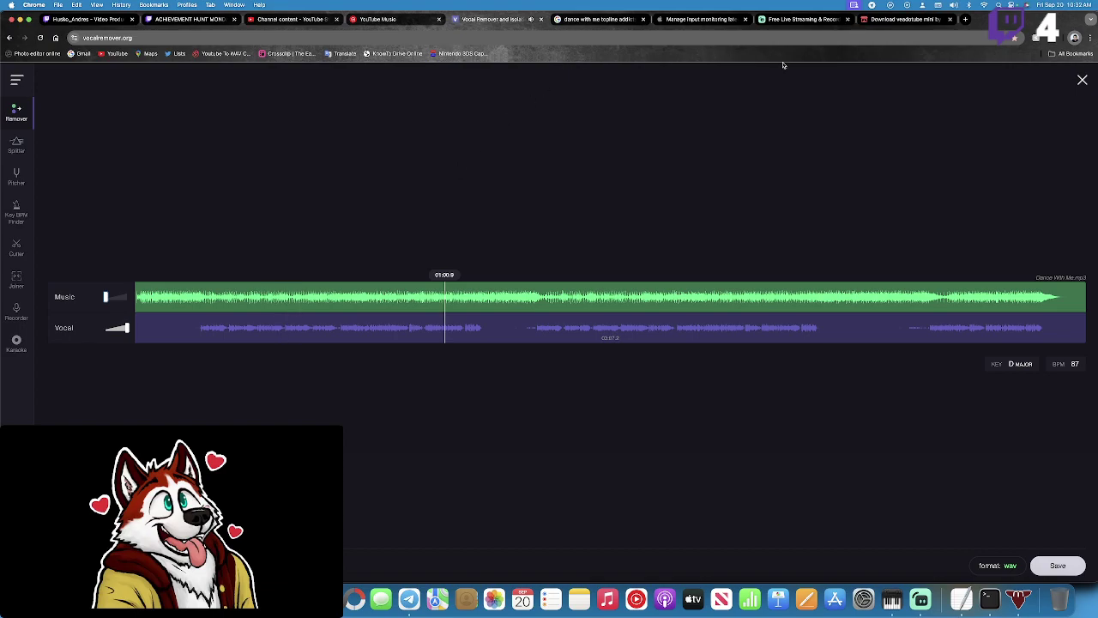
# Check the original "Dance With Me" in YouTube Music, look through the other open pages, and return to the vocal remover.
pyautogui.click(293, 20)
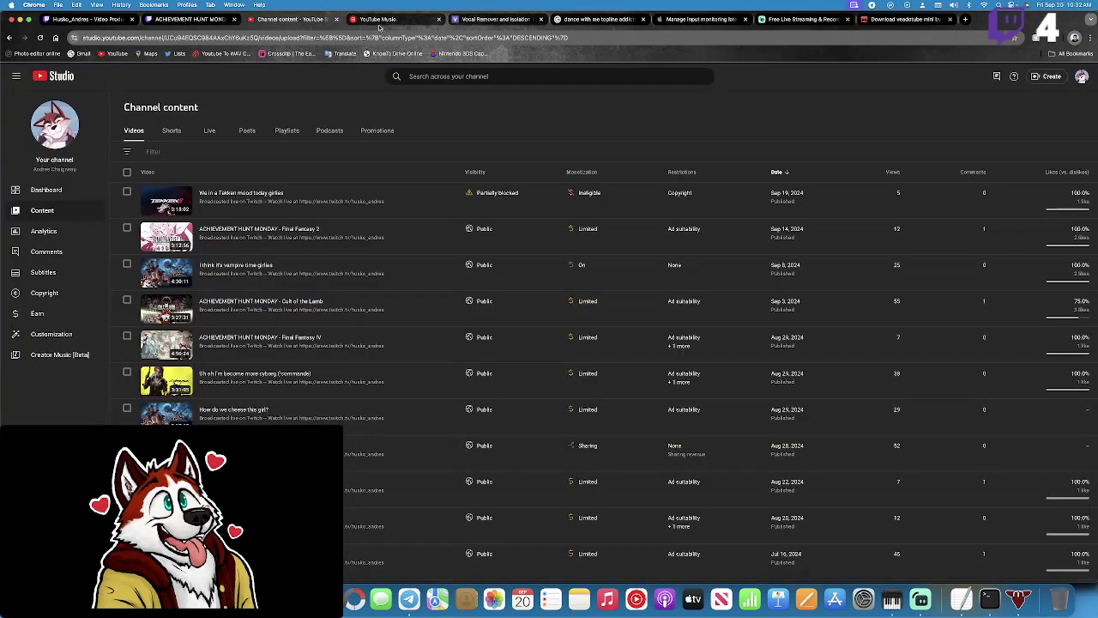
pyautogui.click(378, 21)
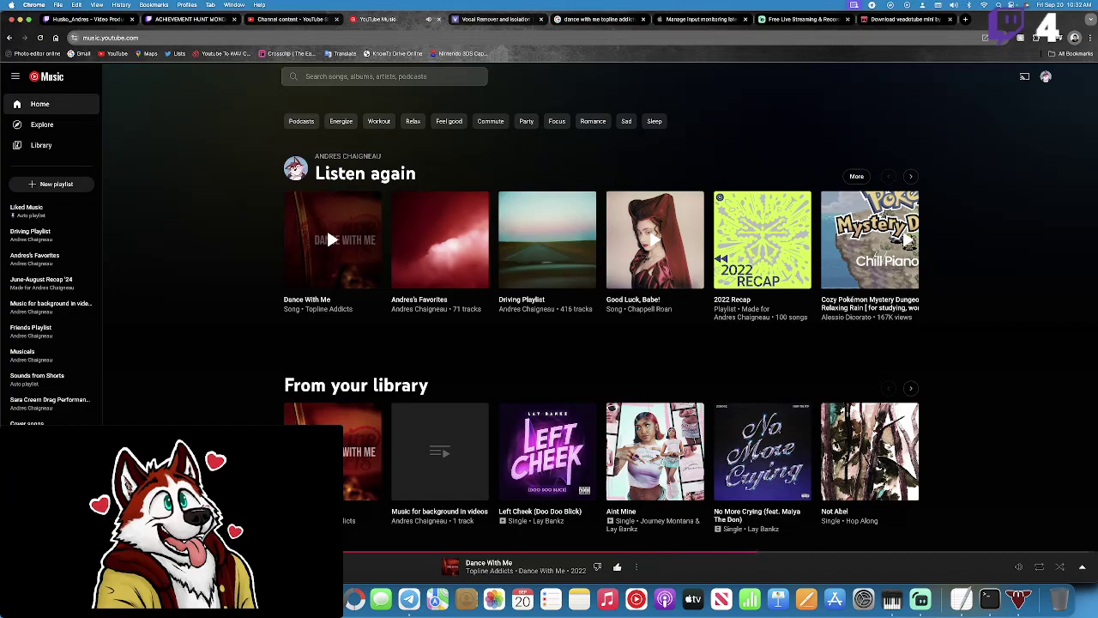
pyautogui.press('super+9')
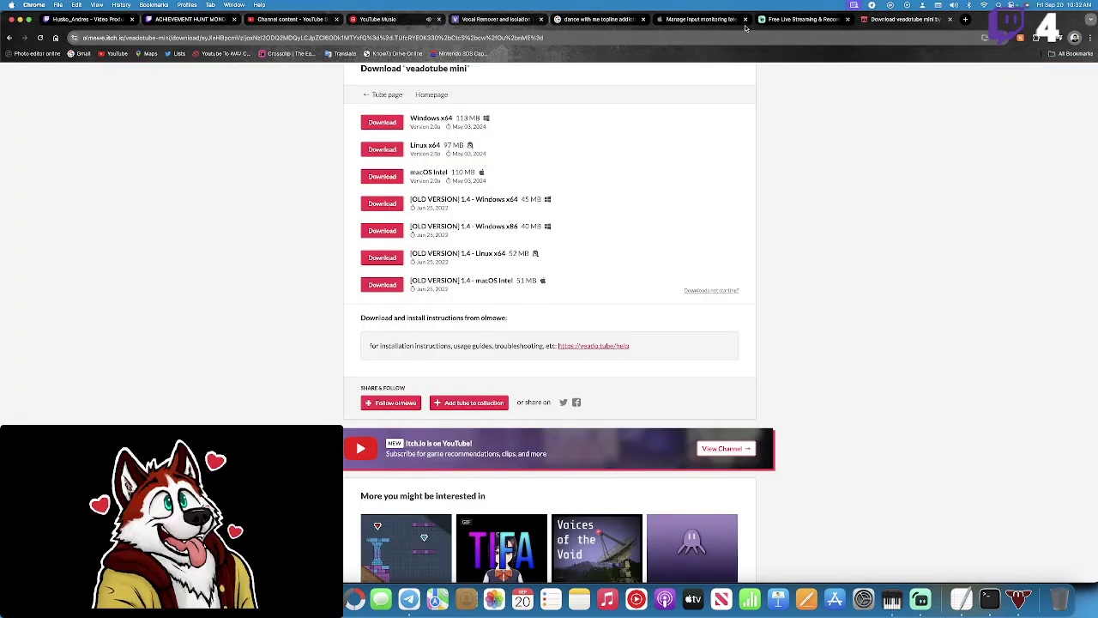
pyautogui.press('super+alt+Left')
pyautogui.press('super+alt+Left')
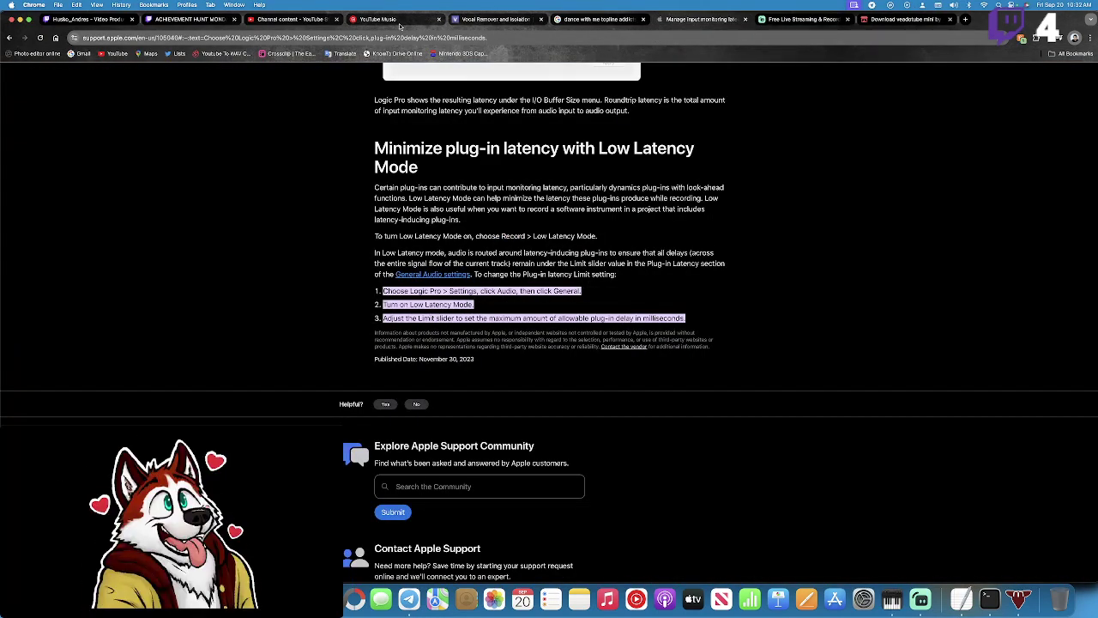
pyautogui.click(483, 21)
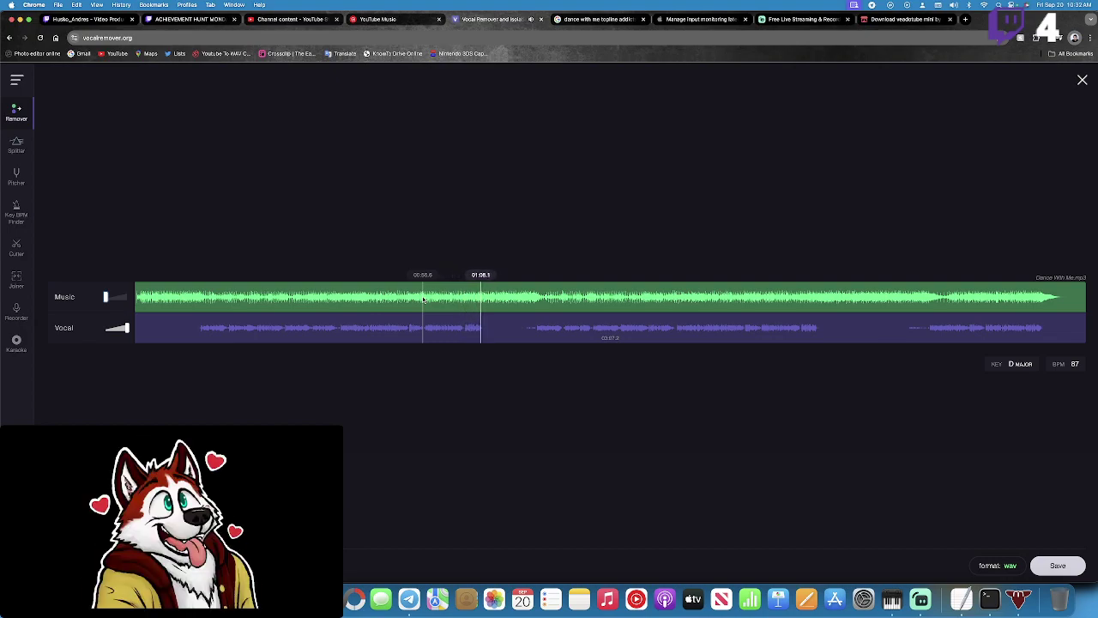
# Switch to Logic Pro and listen through the recorded verse vocals between bars 4 and 14.
pyautogui.press('super+Tab')
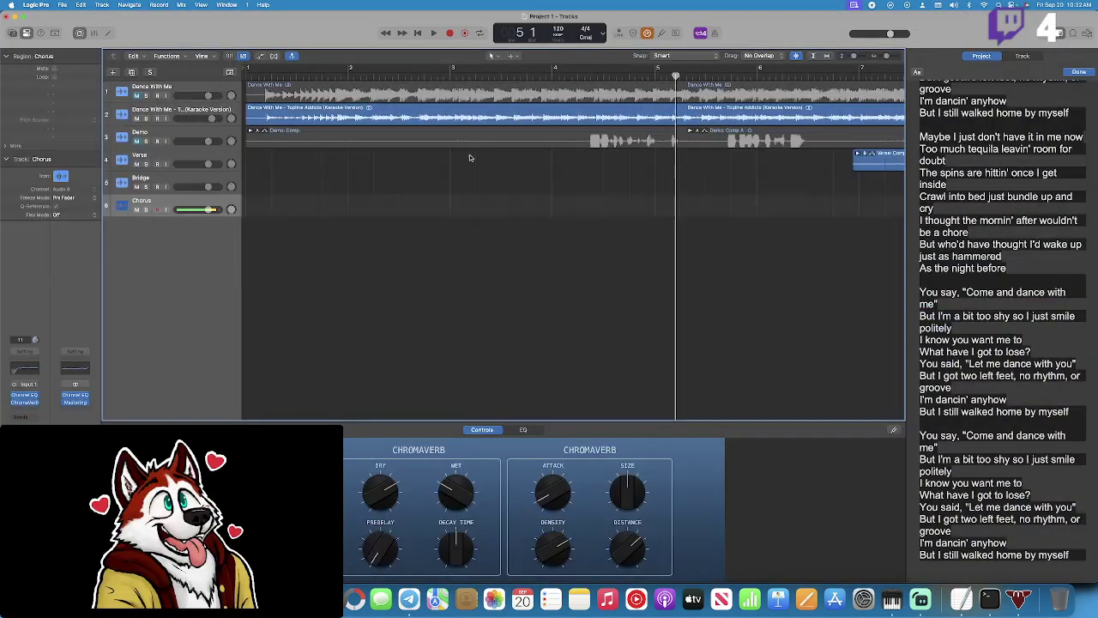
pyautogui.click(583, 76)
pyautogui.hscroll(3, 601, 76)
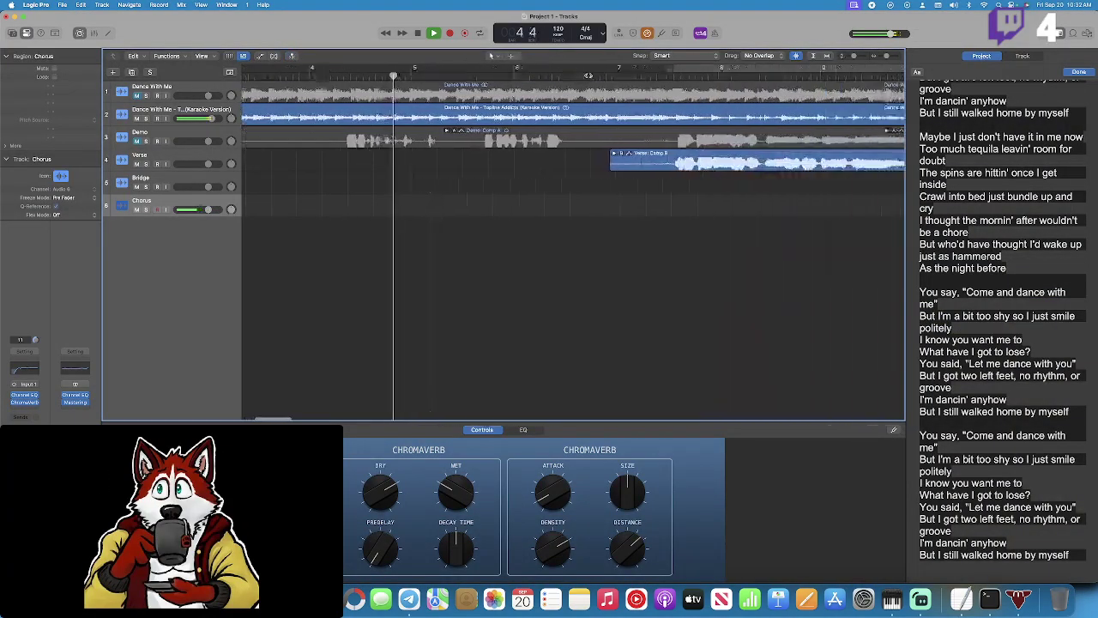
pyautogui.click(683, 75)
pyautogui.click(683, 75)
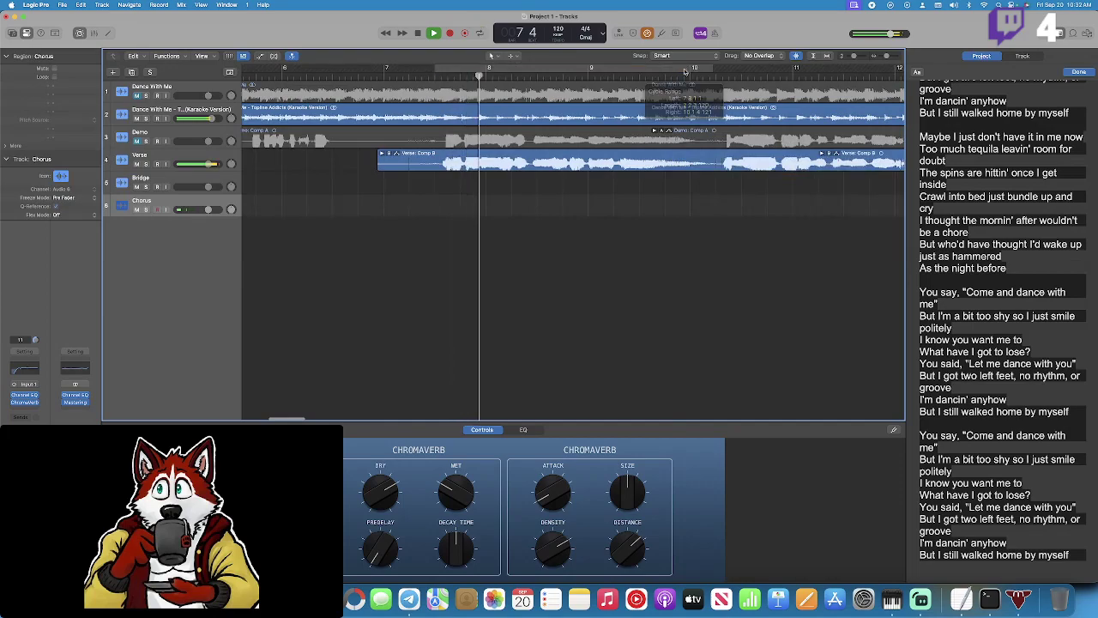
pyautogui.hscroll(5, 678, 101)
pyautogui.click(704, 76)
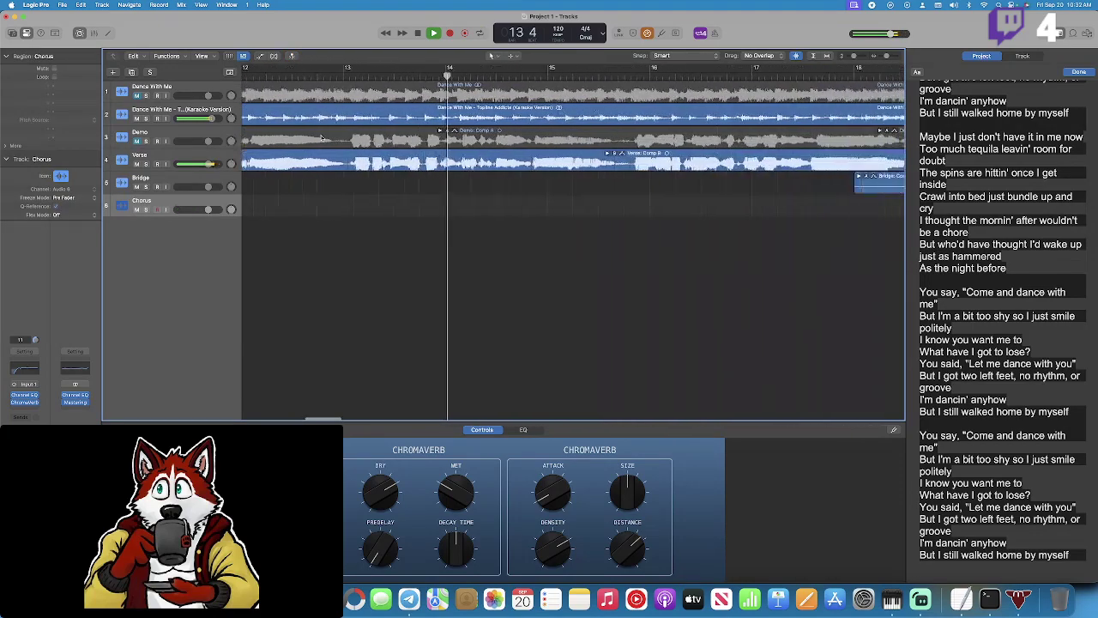
# Create a new track with the Chorus track's duplicate settings and play the existing bridge and chorus vocals through to bar 26.
pyautogui.rightClick(182, 204)
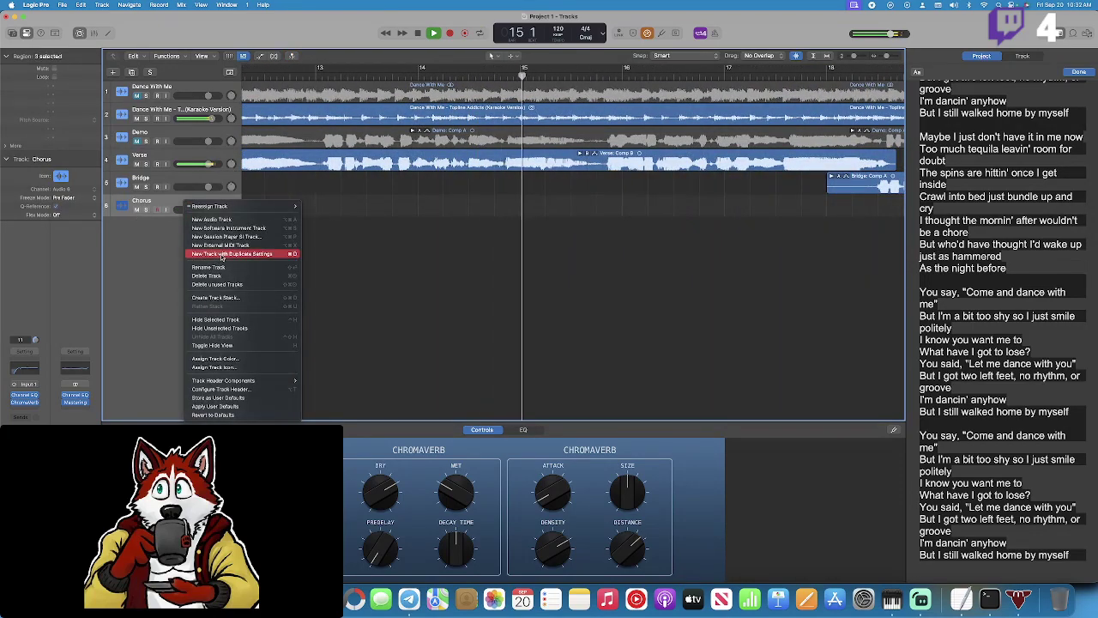
pyautogui.click(232, 258)
pyautogui.click(612, 76)
pyautogui.hscroll(10, 635, 77)
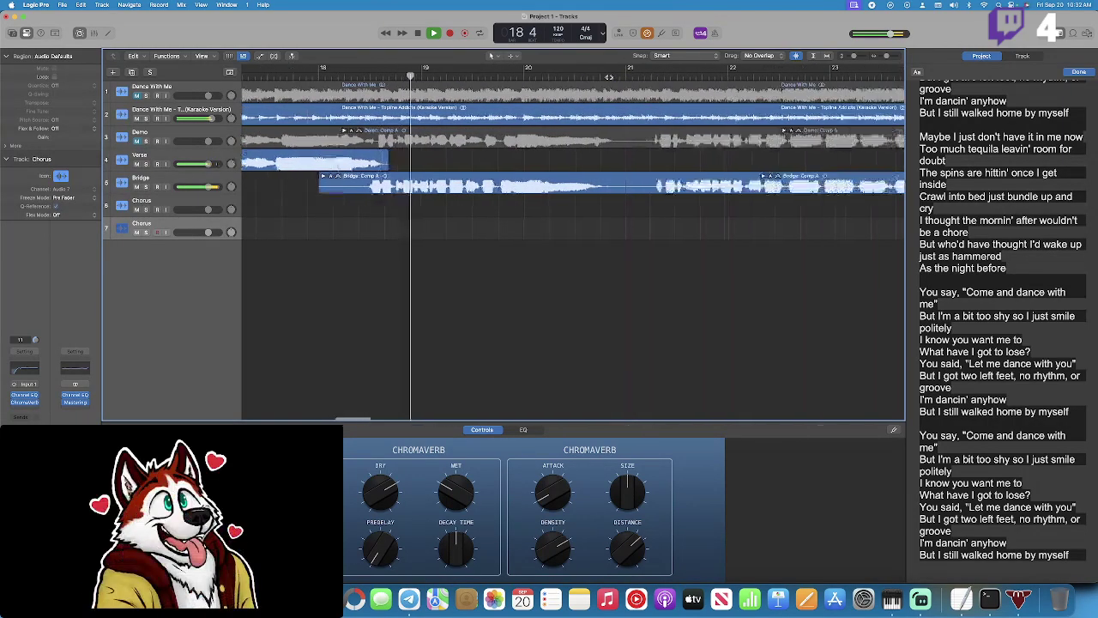
pyautogui.click(662, 76)
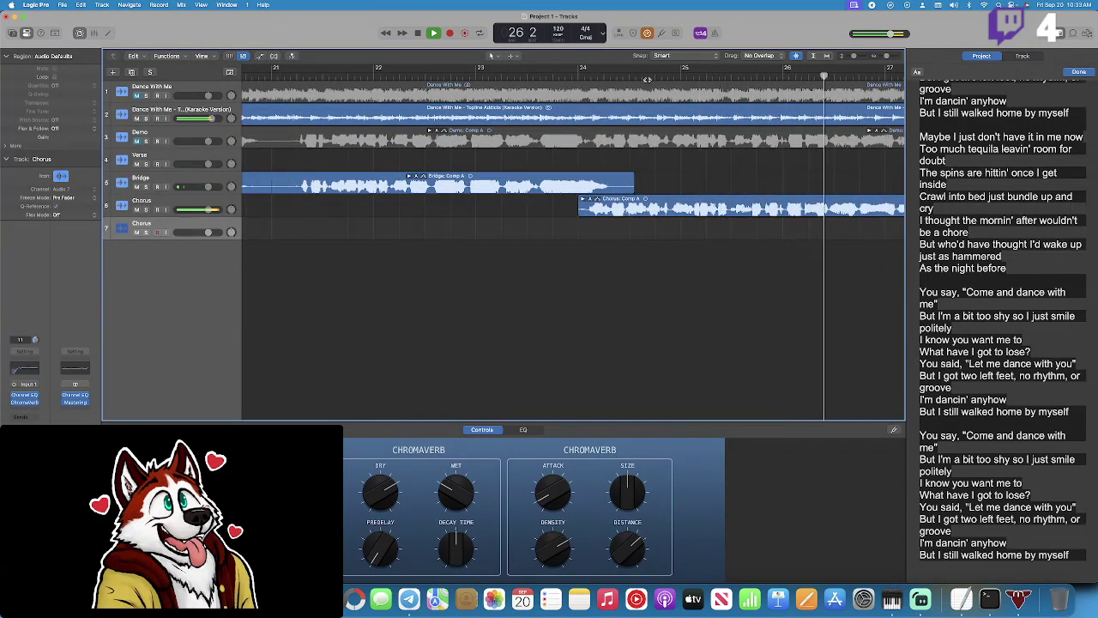
pyautogui.press('space')
pyautogui.hotkey('shift', 'space')
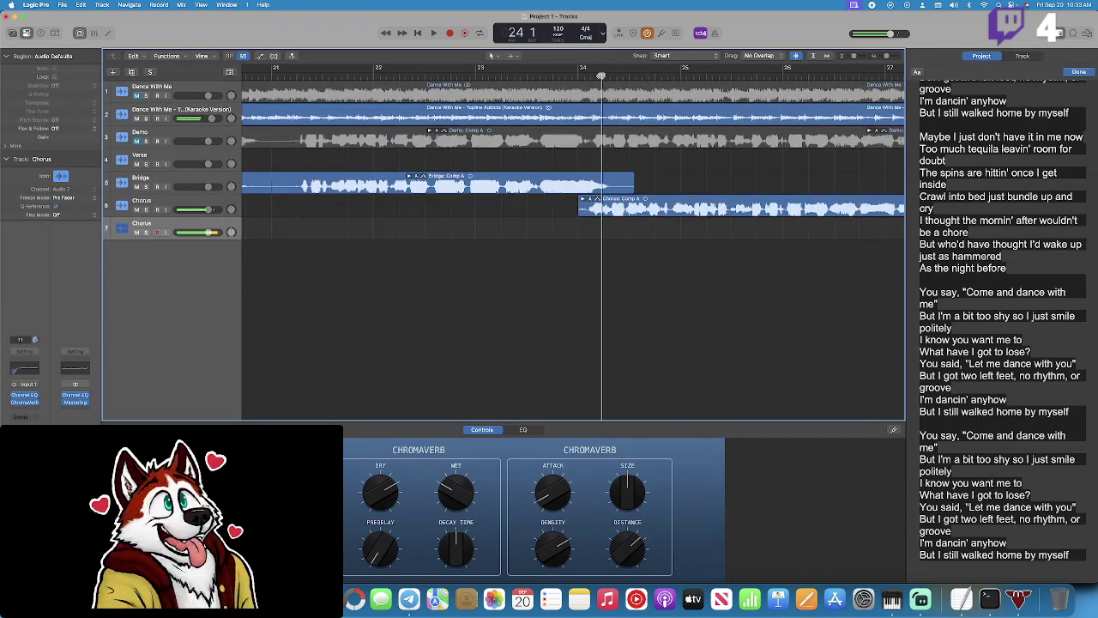
# Lower the second Chorus track's volume and record a first layered vocal take on it from bar 24 to the end of bar 26.
pyautogui.moveTo(193, 229); pyautogui.dragTo(230, 234)
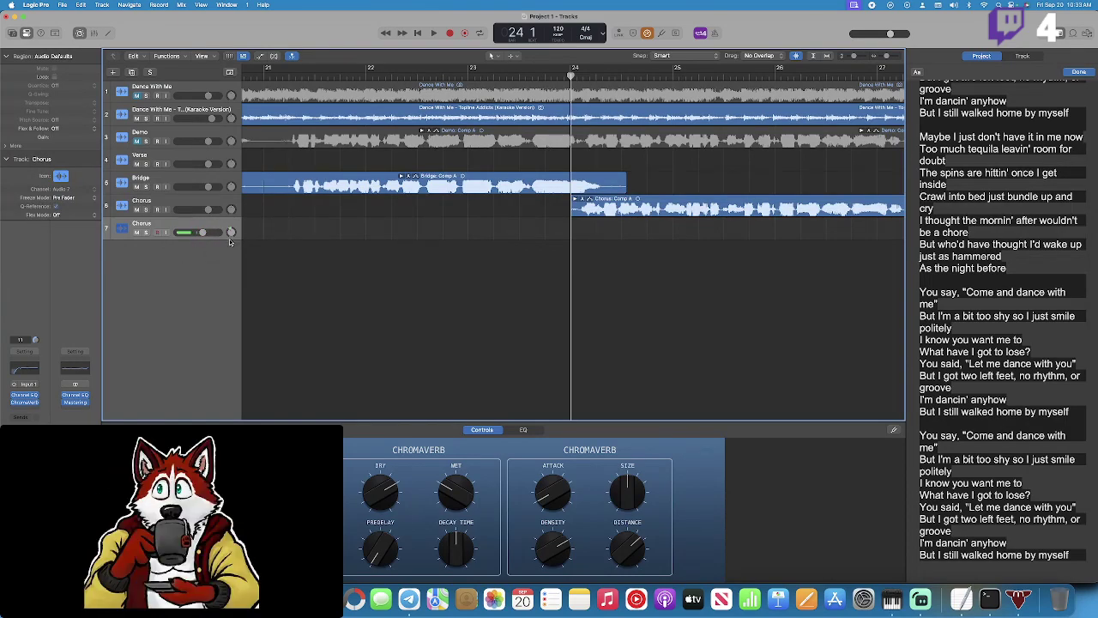
pyautogui.click(448, 35)
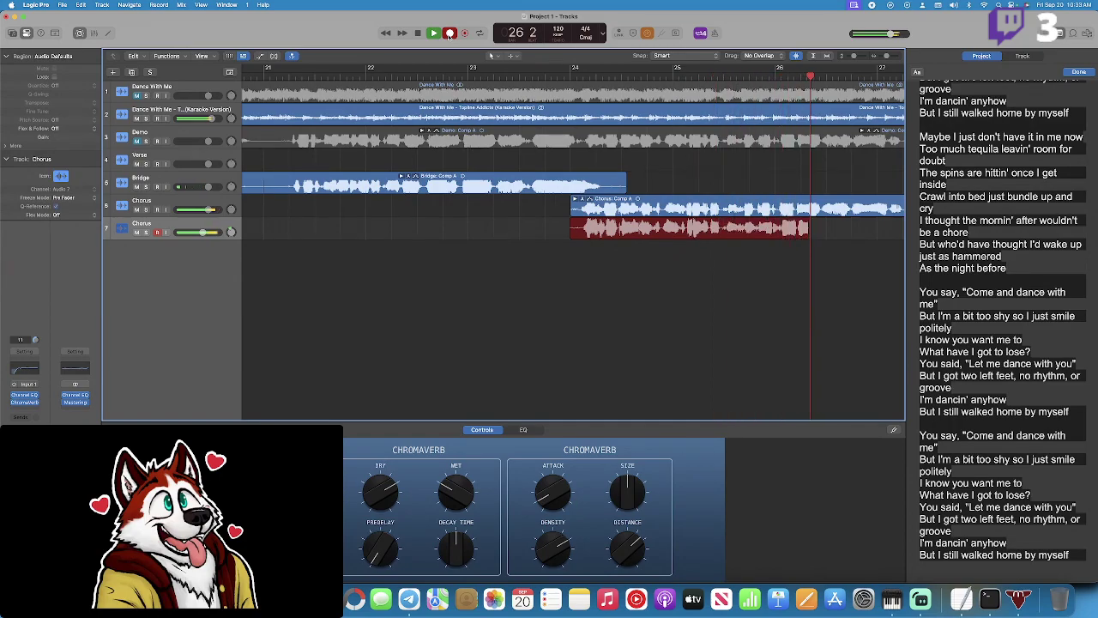
pyautogui.press('space')
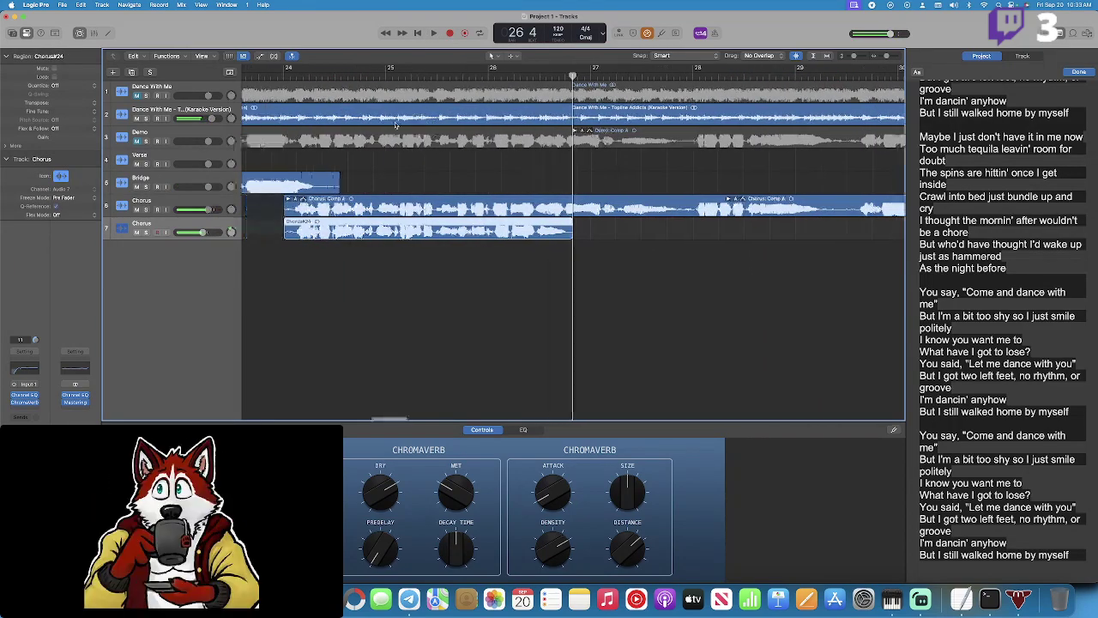
# Play back the new chorus layer from bar 24 and lower the second Chorus track's volume further.
pyautogui.press('space')
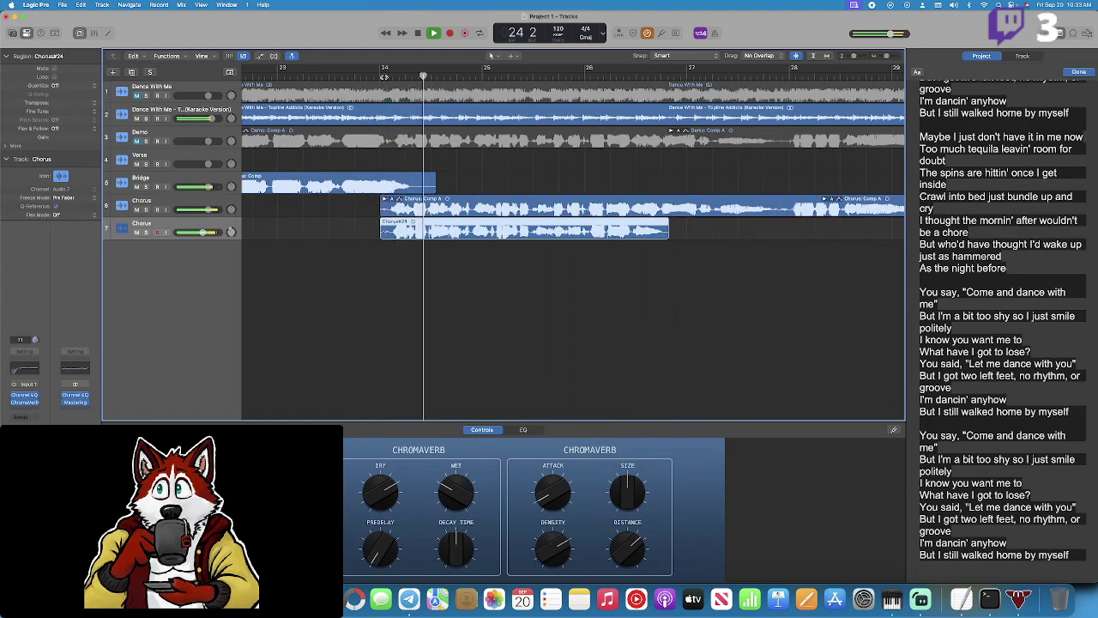
pyautogui.moveTo(196, 232); pyautogui.dragTo(196, 233)
pyautogui.press('space')
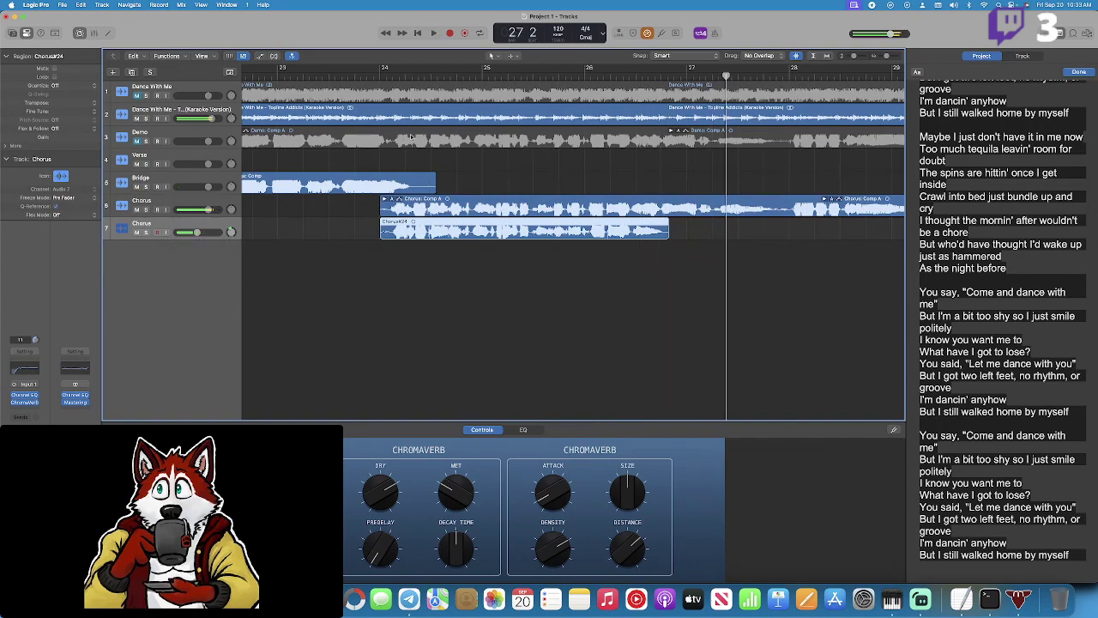
pyautogui.press('Return')
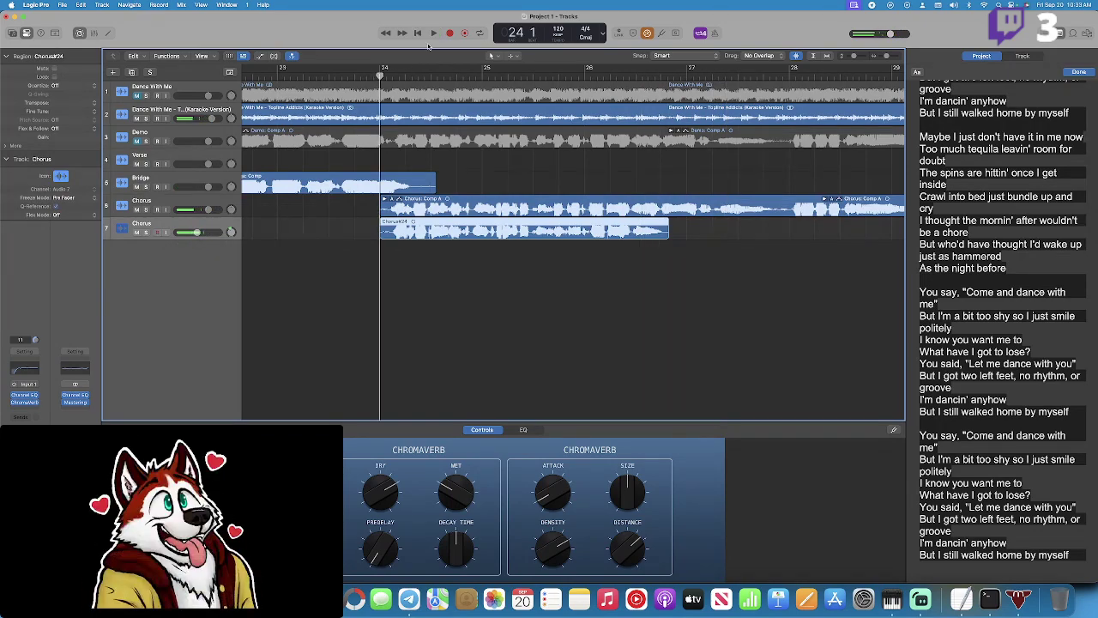
pyautogui.click(450, 34)
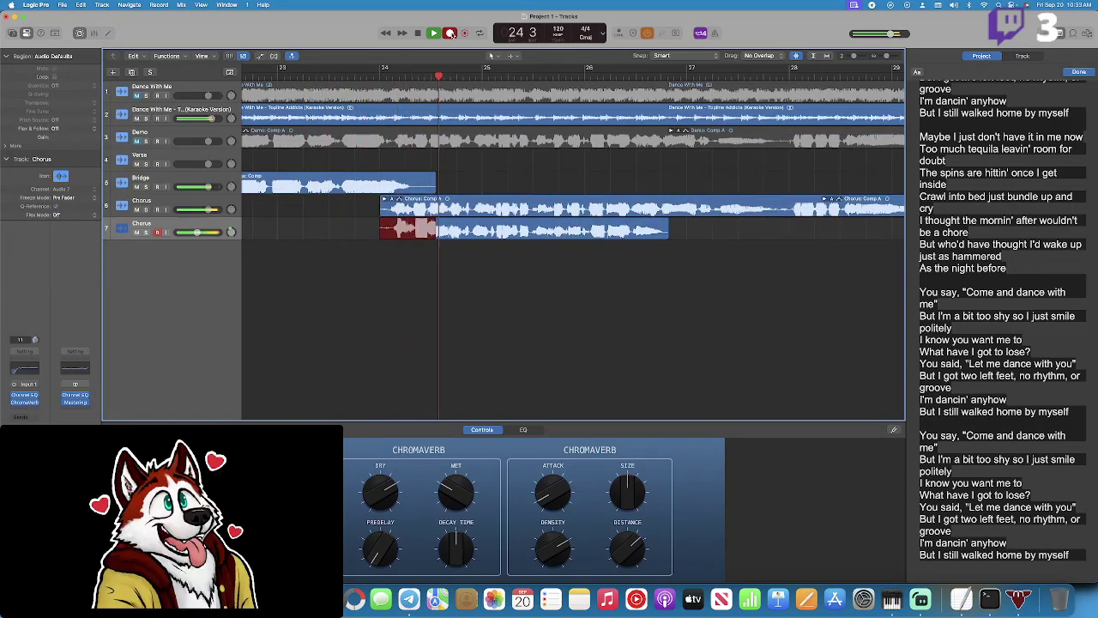
pyautogui.click(450, 34)
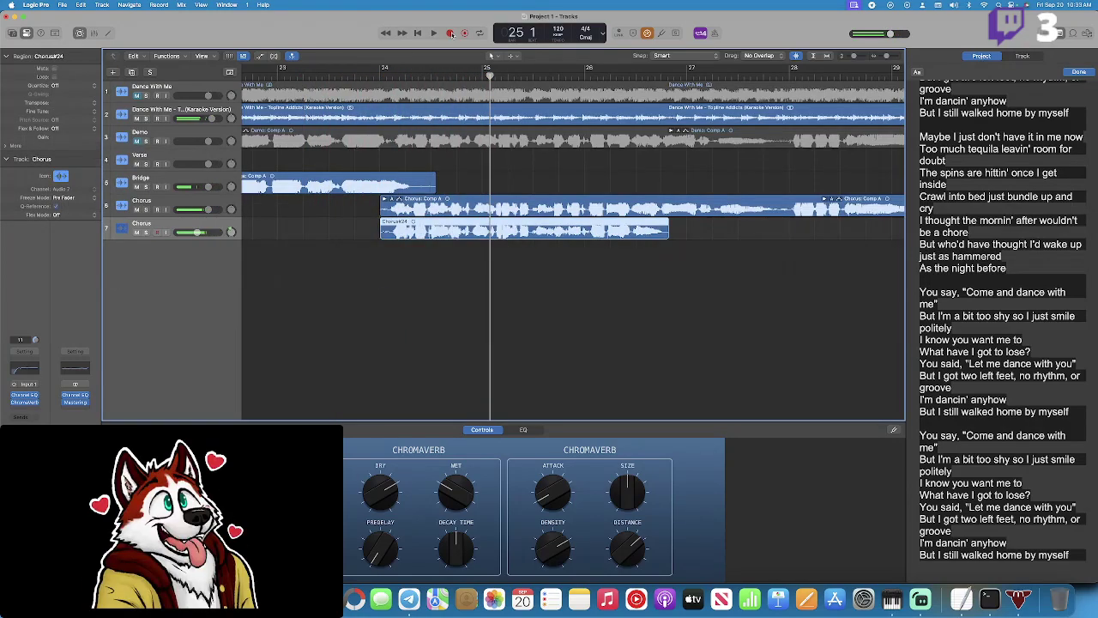
# Record a second take on the second Chorus track from bar 24 and listen back to it.
pyautogui.click(381, 76)
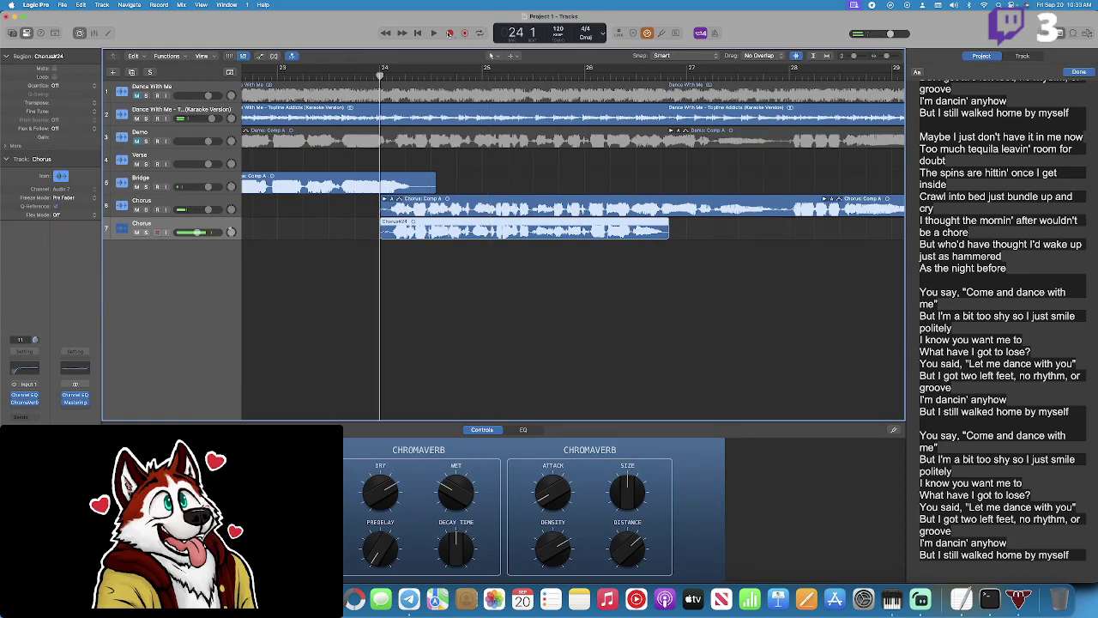
pyautogui.click(449, 33)
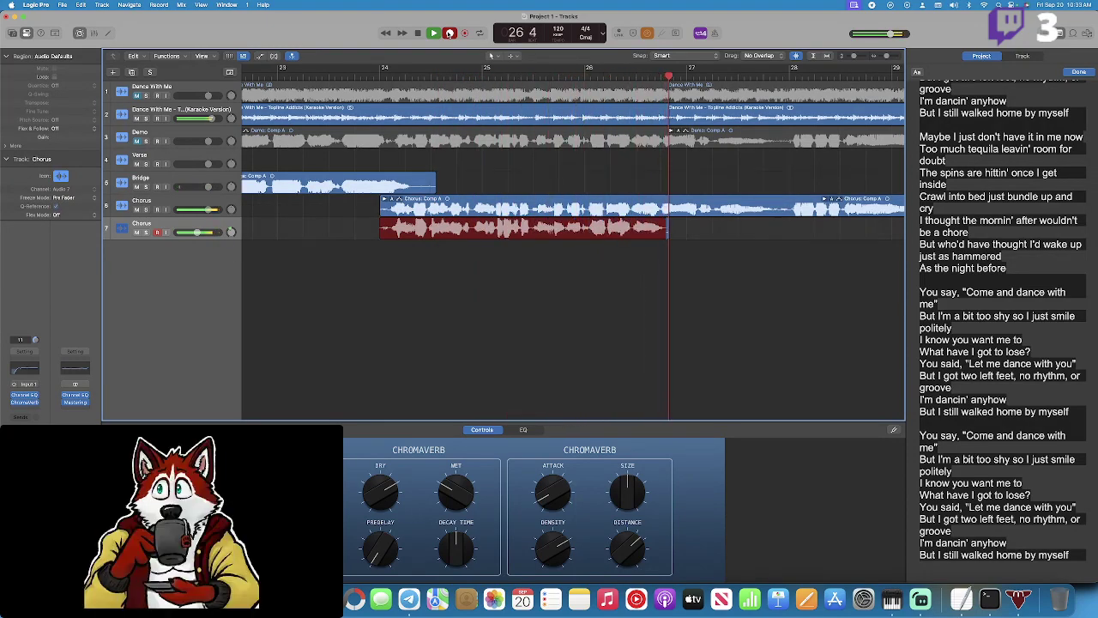
pyautogui.press('space')
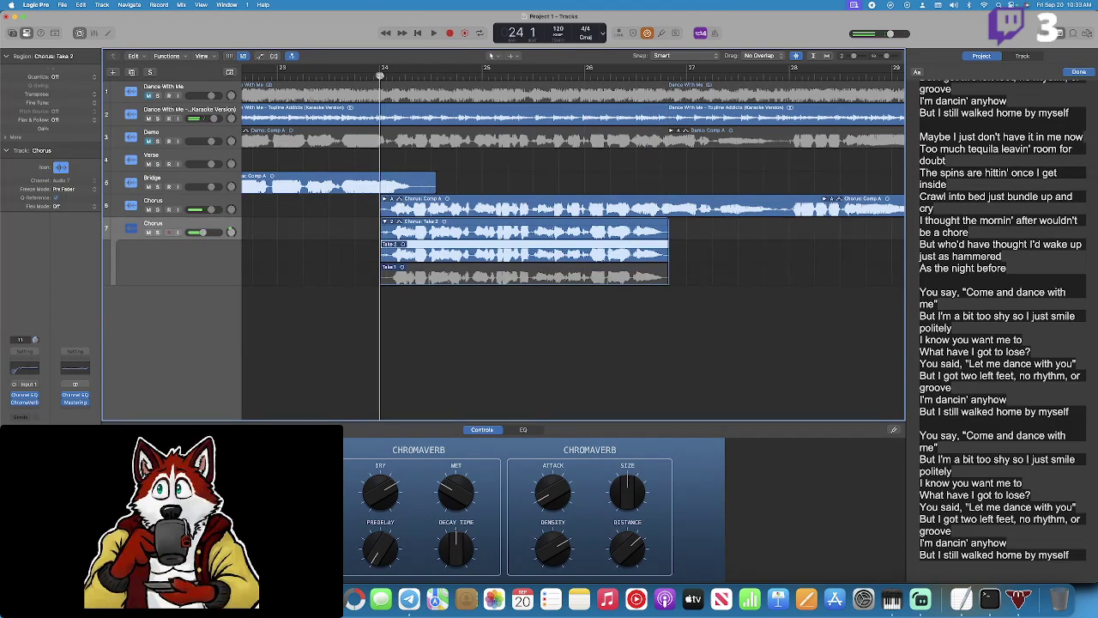
pyautogui.press('space')
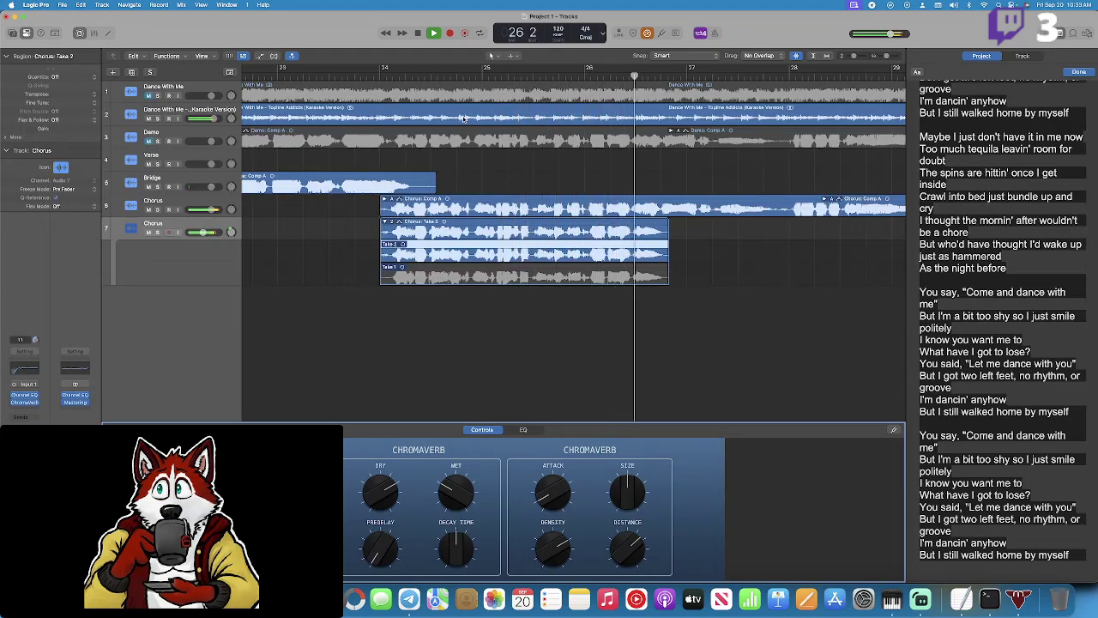
pyautogui.click(379, 75)
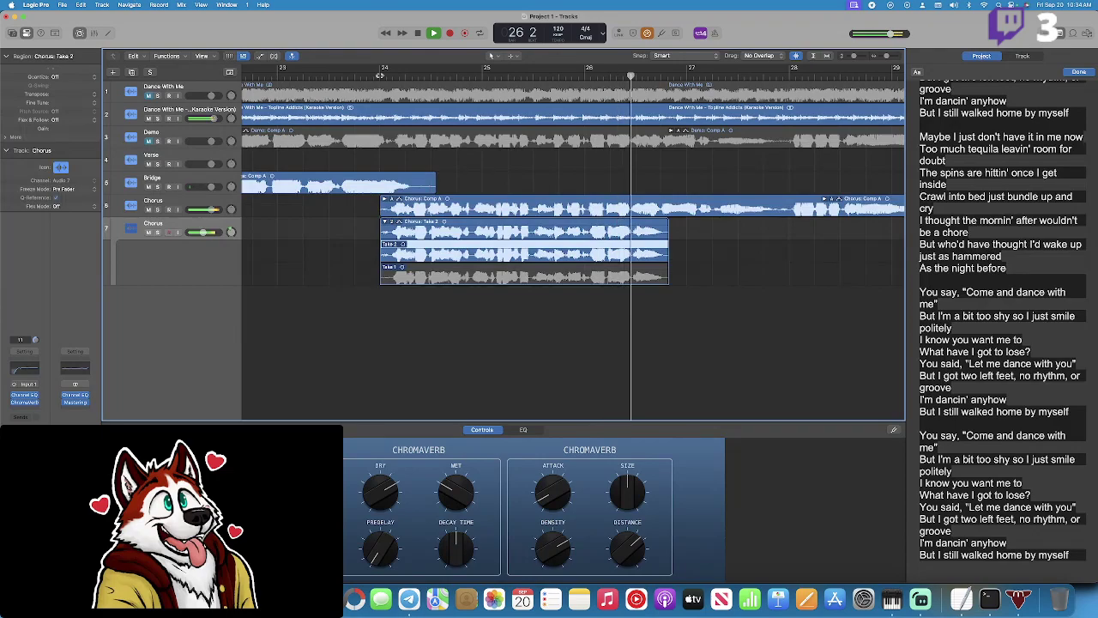
pyautogui.press('space')
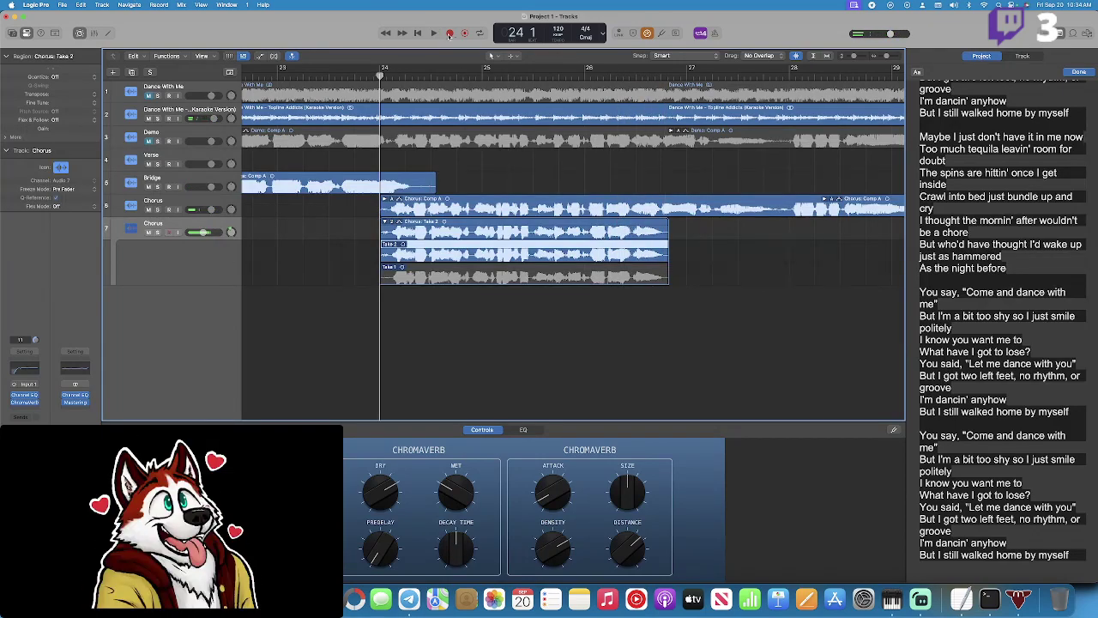
# Record a third take on the second Chorus track from bar 24 and play it back for review.
pyautogui.click(450, 33)
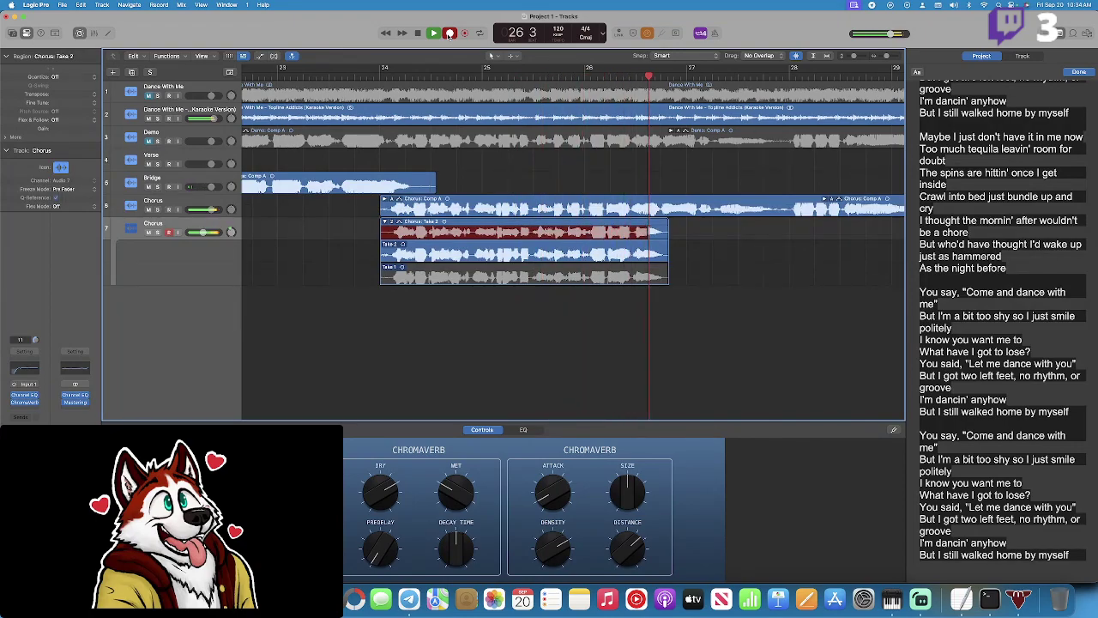
pyautogui.click(449, 34)
pyautogui.click(379, 75)
pyautogui.press('space')
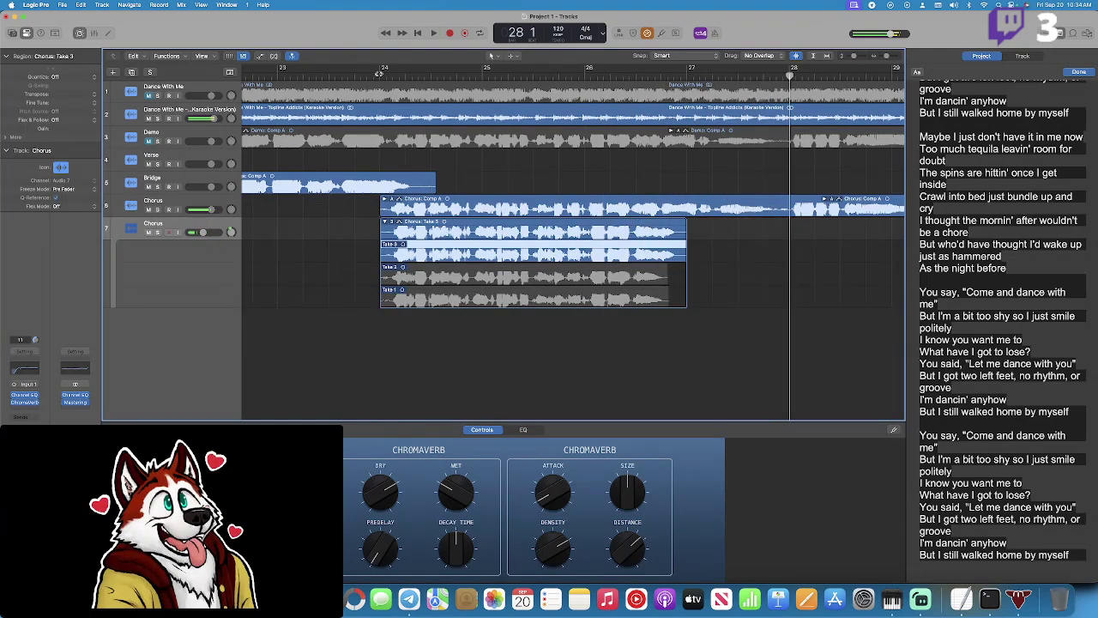
pyautogui.click(378, 73)
pyautogui.press('space')
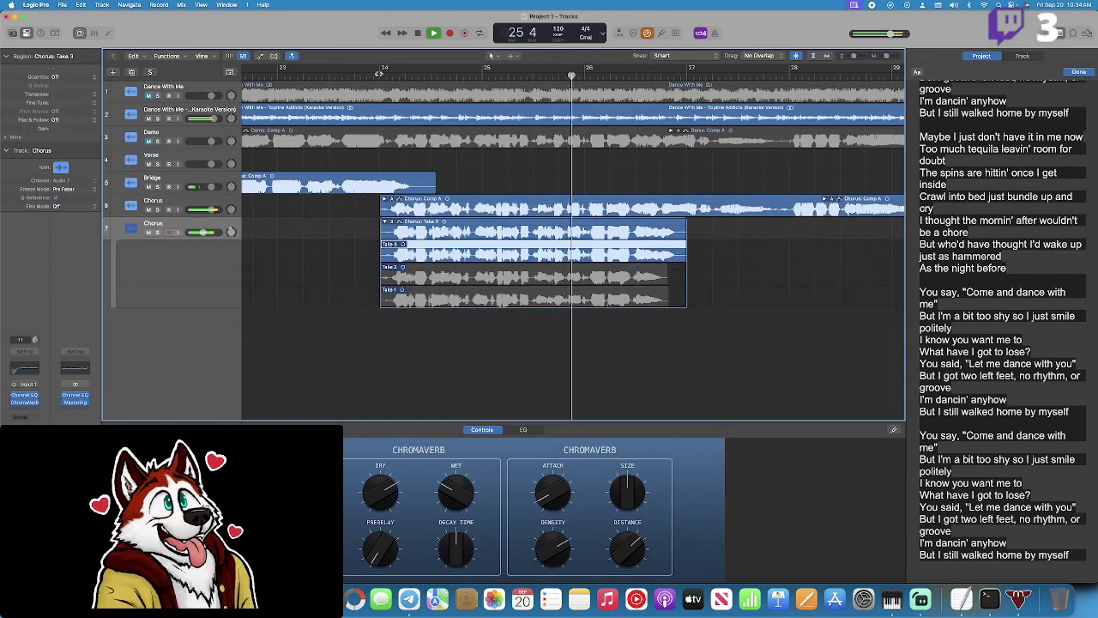
pyautogui.press('space')
pyautogui.click(378, 74)
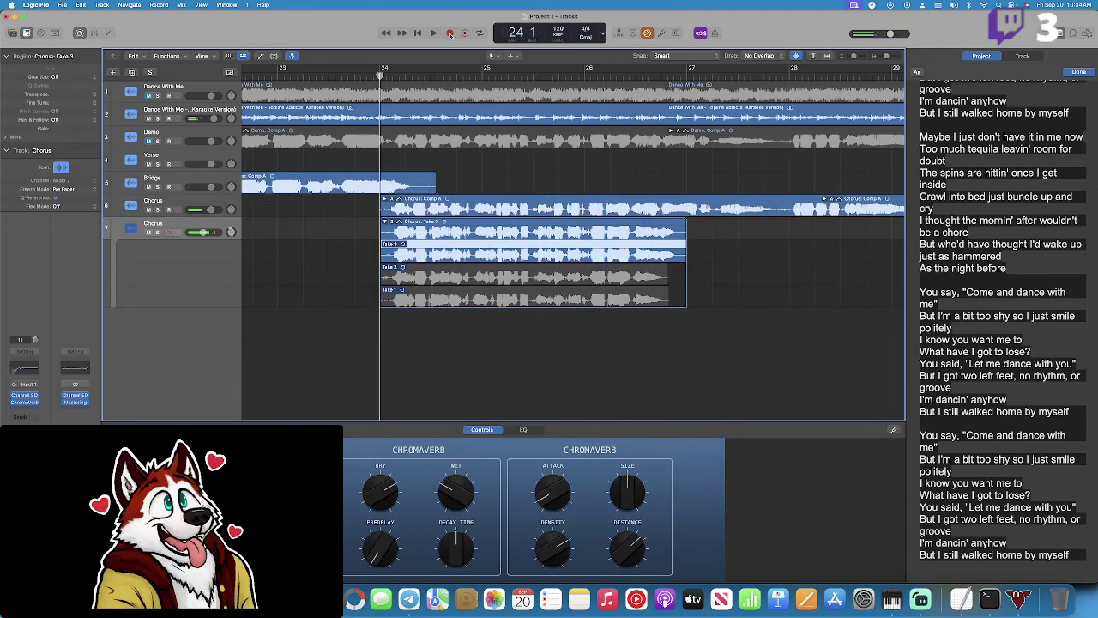
# Record a fourth take on the second Chorus track from bar 24 and audition it.
pyautogui.click(450, 34)
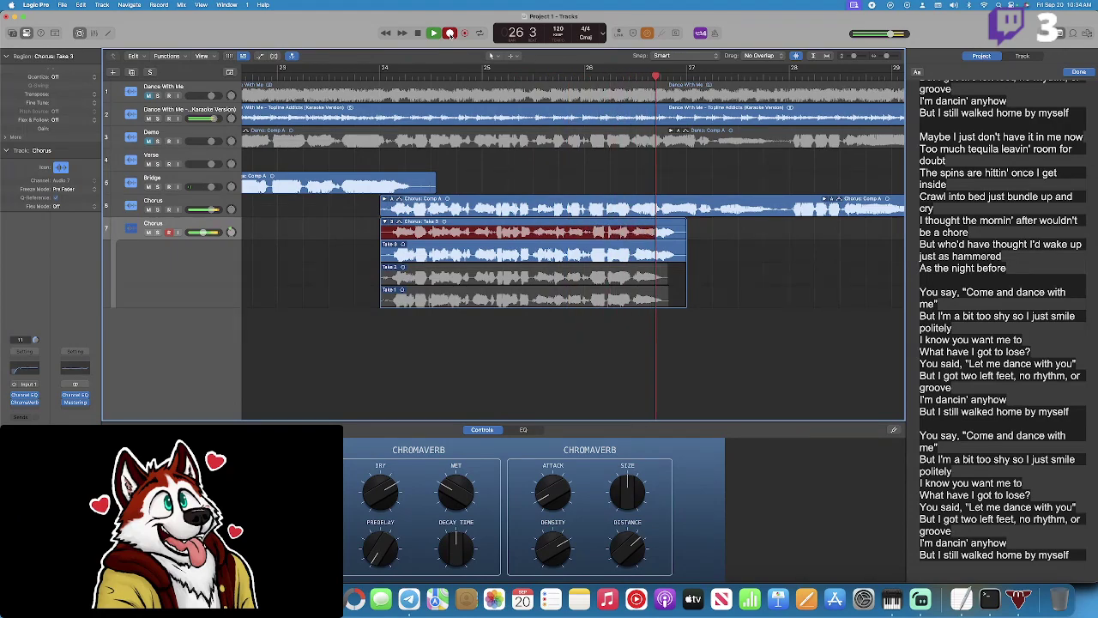
pyautogui.click(449, 34)
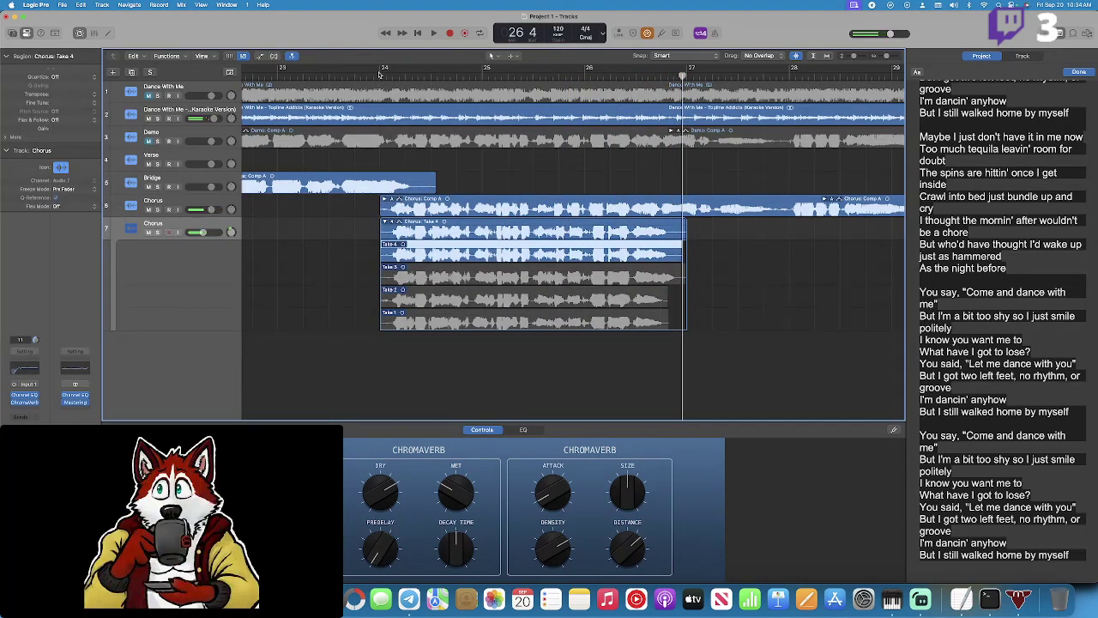
pyautogui.press('space')
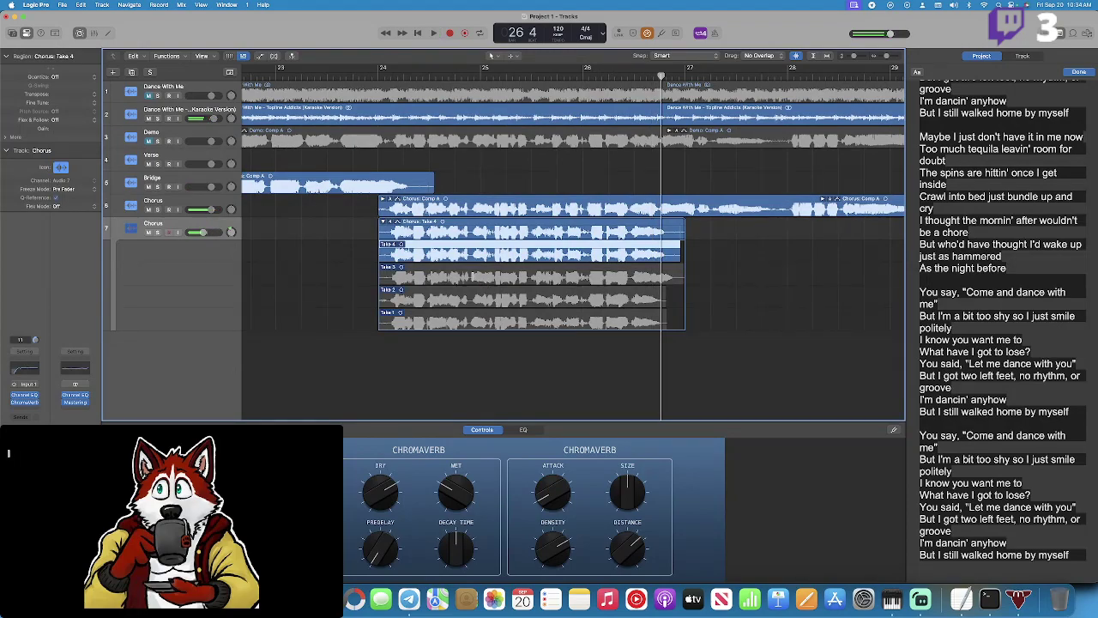
# Comp the second Chorus track with Take 4 until just past bar 25 and Take 3 for the rest, and collapse the take folder.
pyautogui.moveTo(473, 276); pyautogui.dragTo(743, 277)
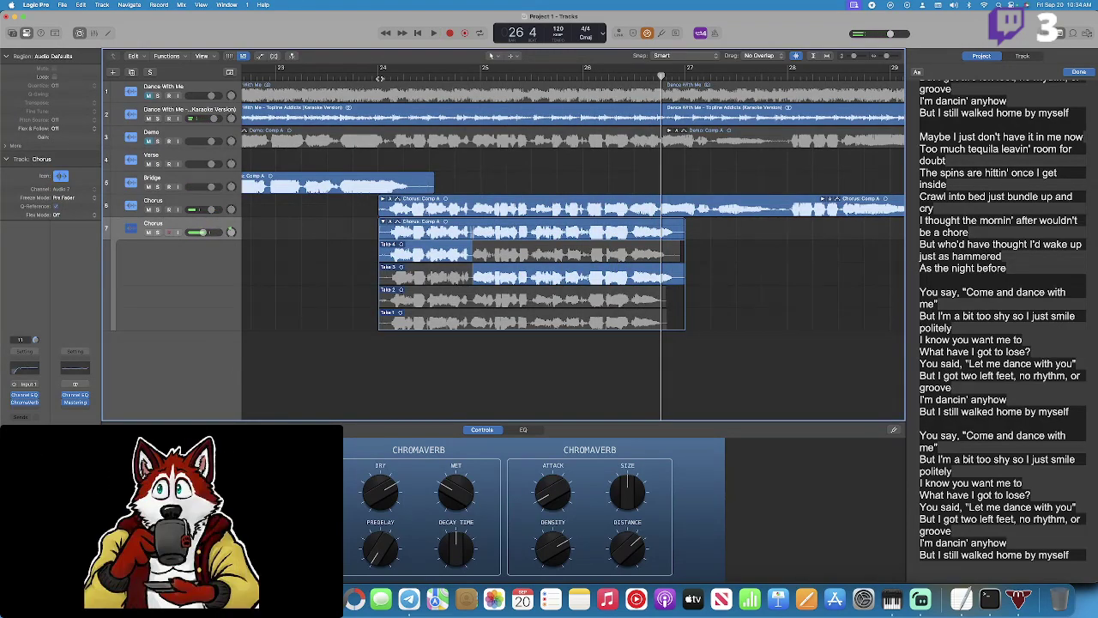
pyautogui.press('space')
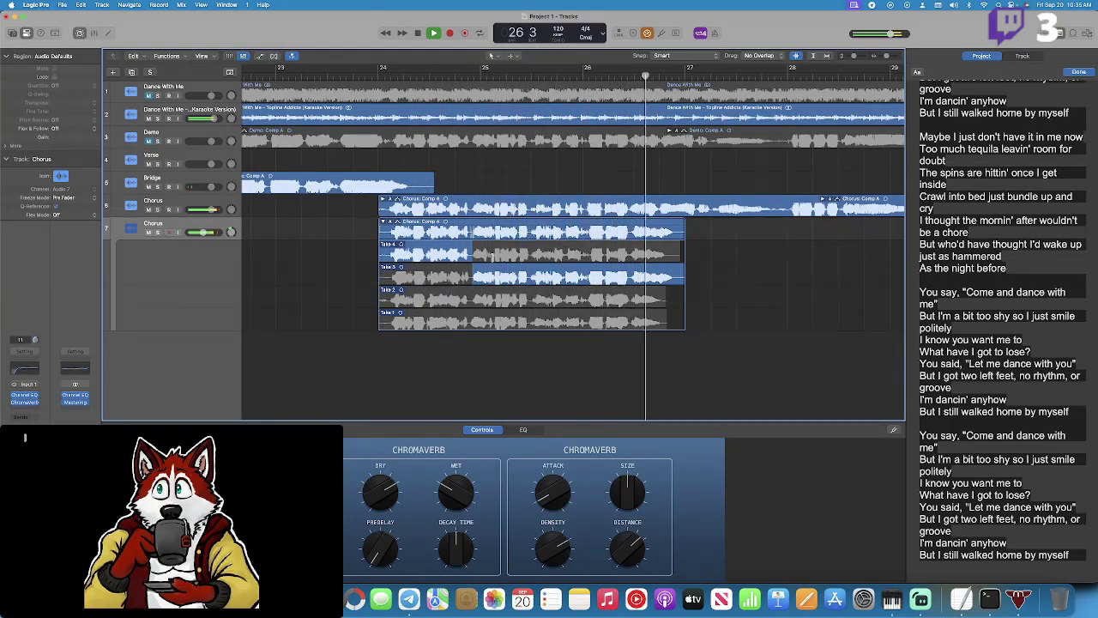
pyautogui.moveTo(472, 273); pyautogui.dragTo(494, 273)
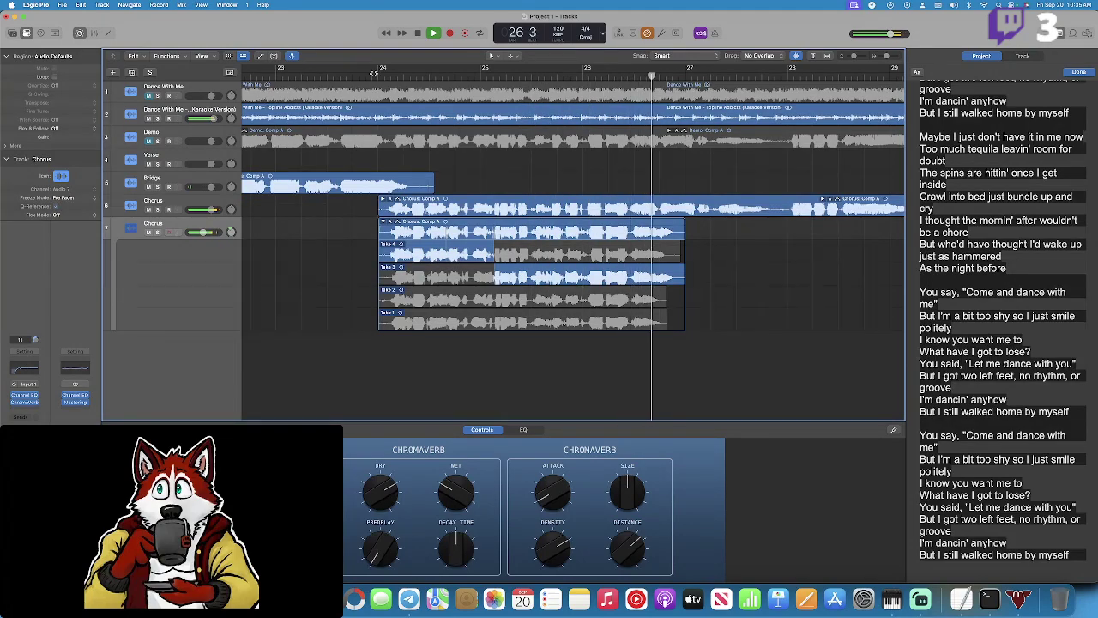
pyautogui.click(383, 221)
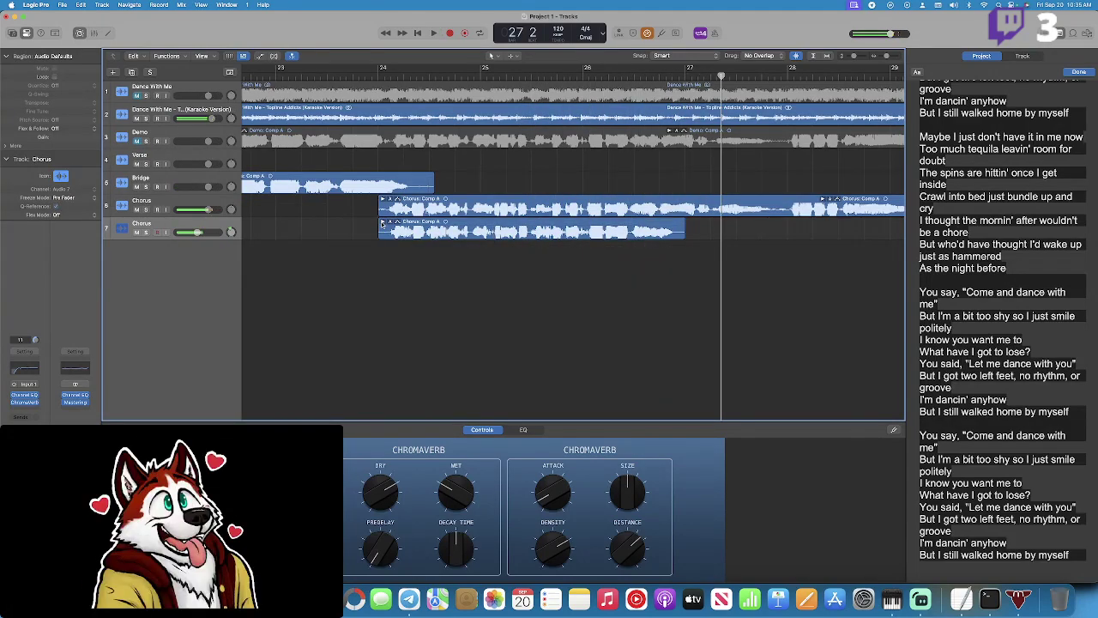
# Add another Chorus track with the second Chorus track's settings, record the vocal on it from bar 24 to 27, and play it back.
pyautogui.rightClick(173, 227)
pyautogui.click(203, 277)
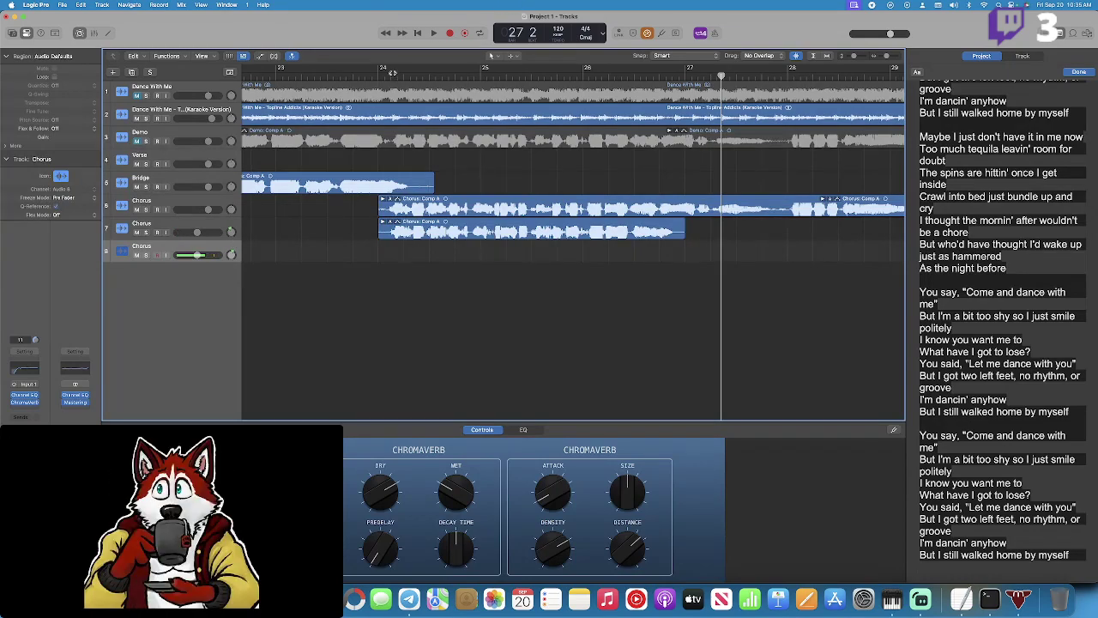
pyautogui.click(450, 34)
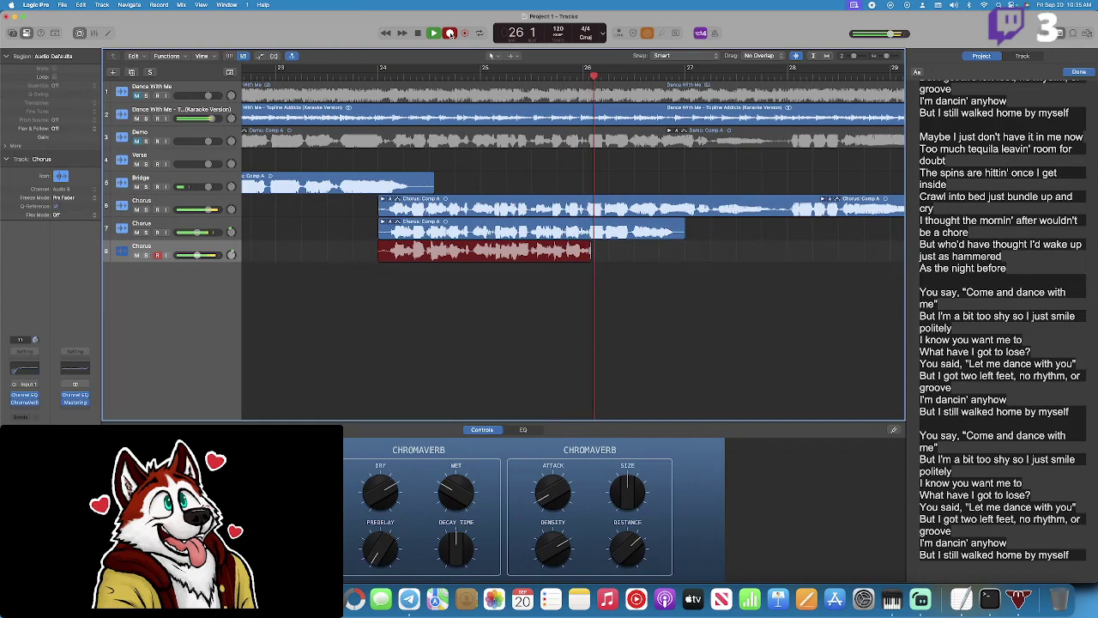
pyautogui.click(450, 33)
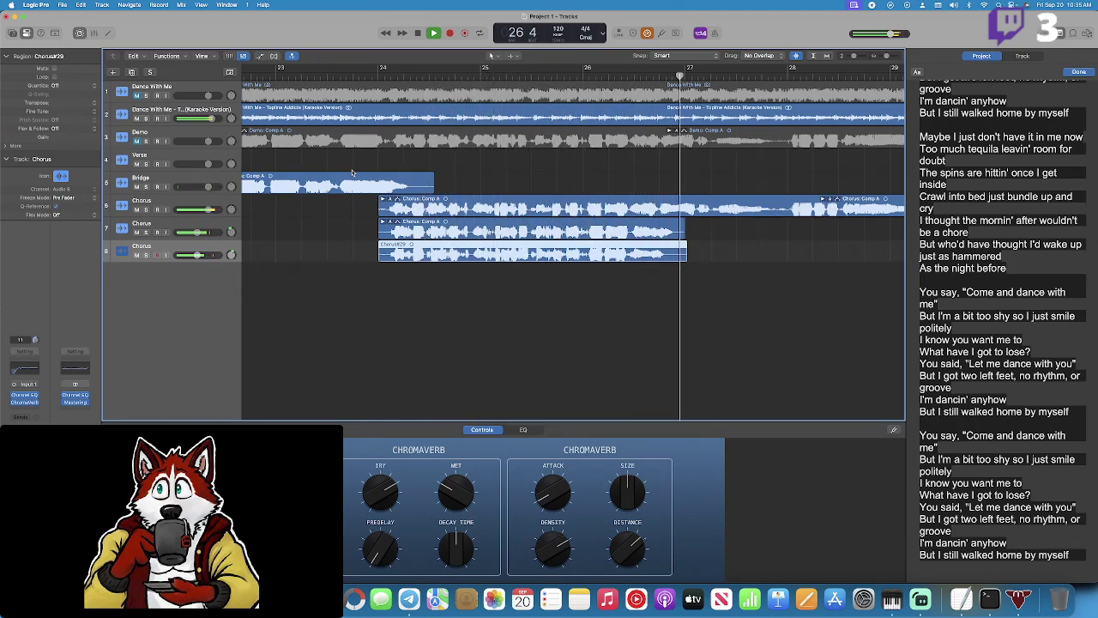
pyautogui.press('space')
# Duplicate the first Chorus track's settings onto a new track and record the chorus vocal on it from bar 24 to about bar 27.
pyautogui.click(378, 75)
pyautogui.click(224, 220)
pyautogui.rightClick(216, 199)
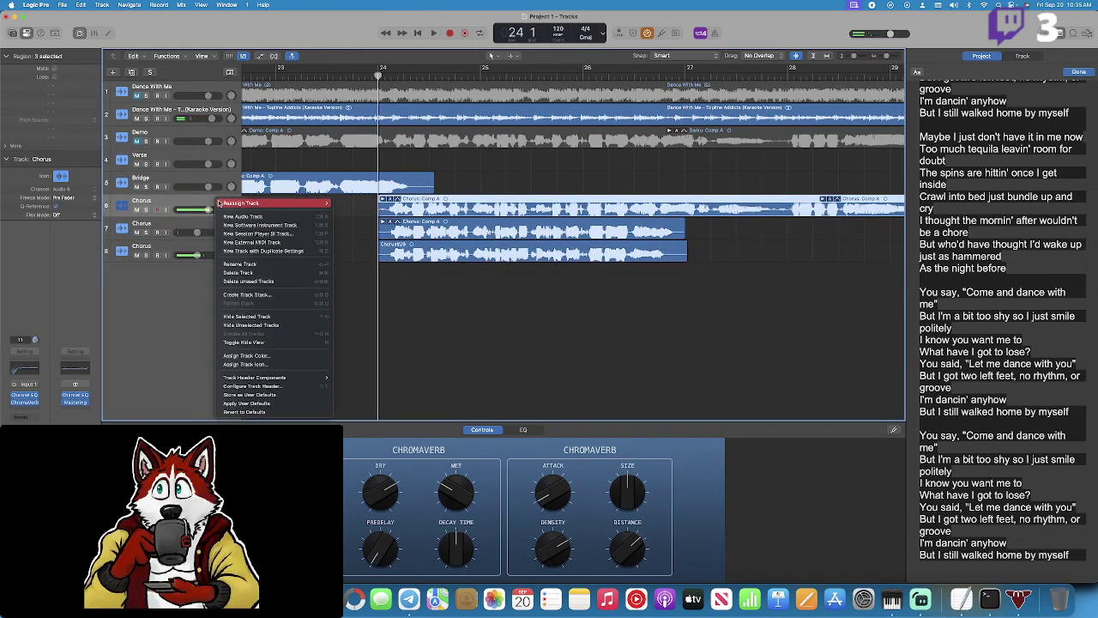
pyautogui.click(257, 248)
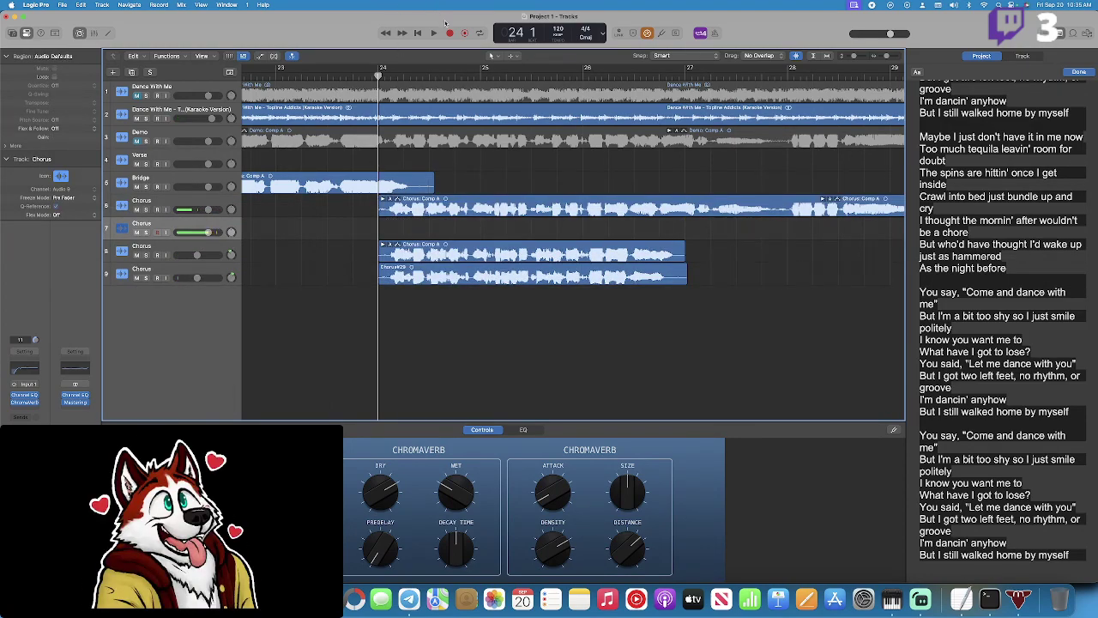
pyautogui.click(450, 33)
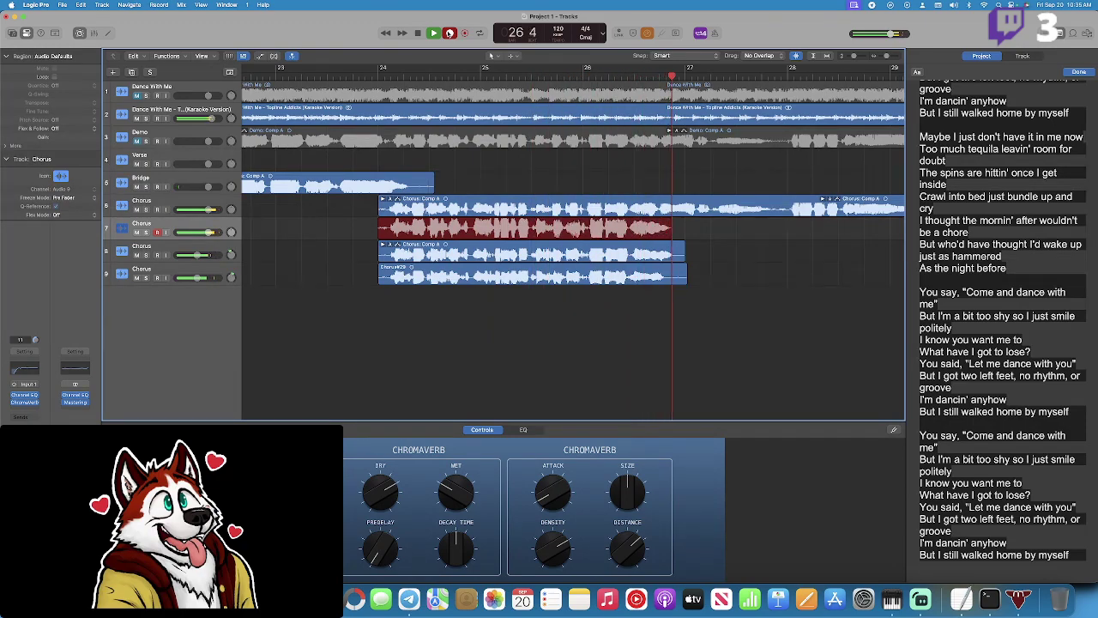
pyautogui.click(450, 33)
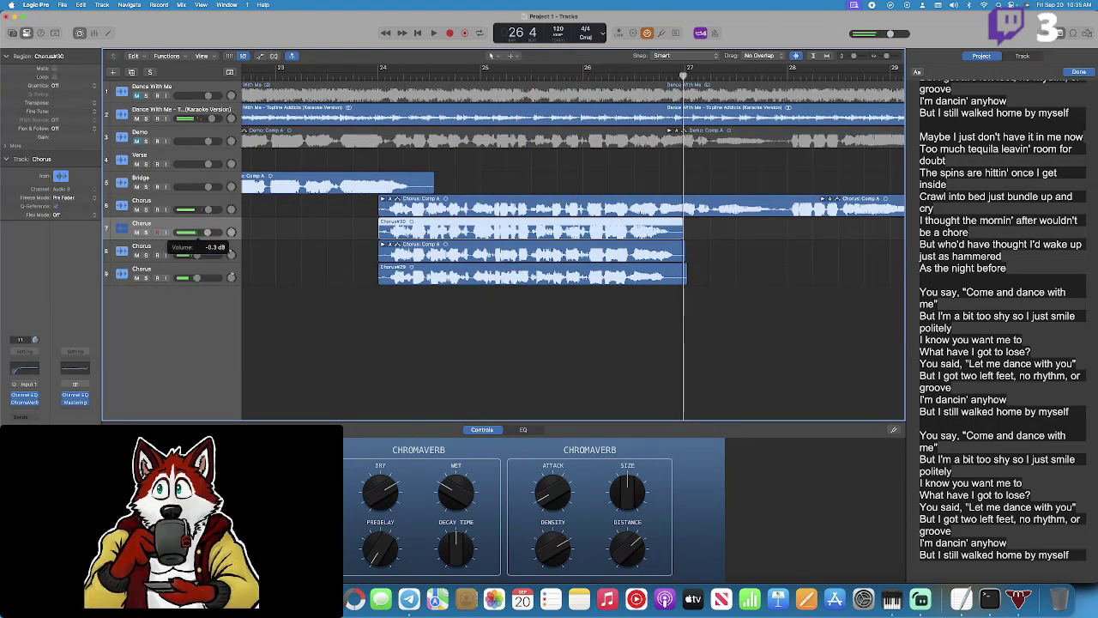
# Lower the new Chorus track's volume to -2.8 dB and play back the layered chorus from bar 24.
pyautogui.moveTo(207, 232); pyautogui.dragTo(203, 232)
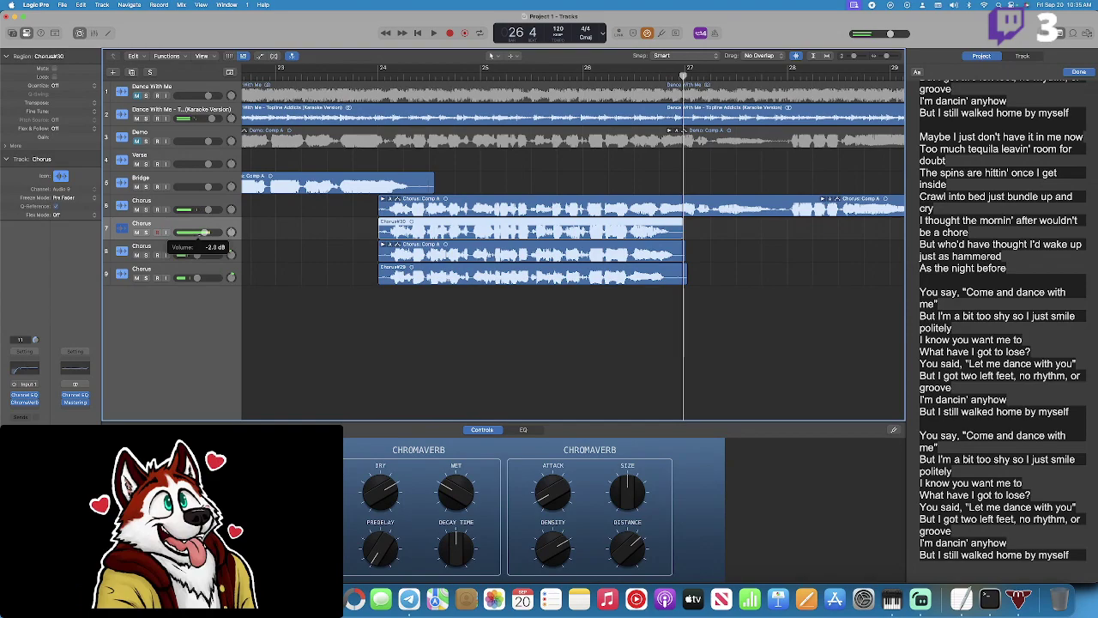
pyautogui.click(383, 74)
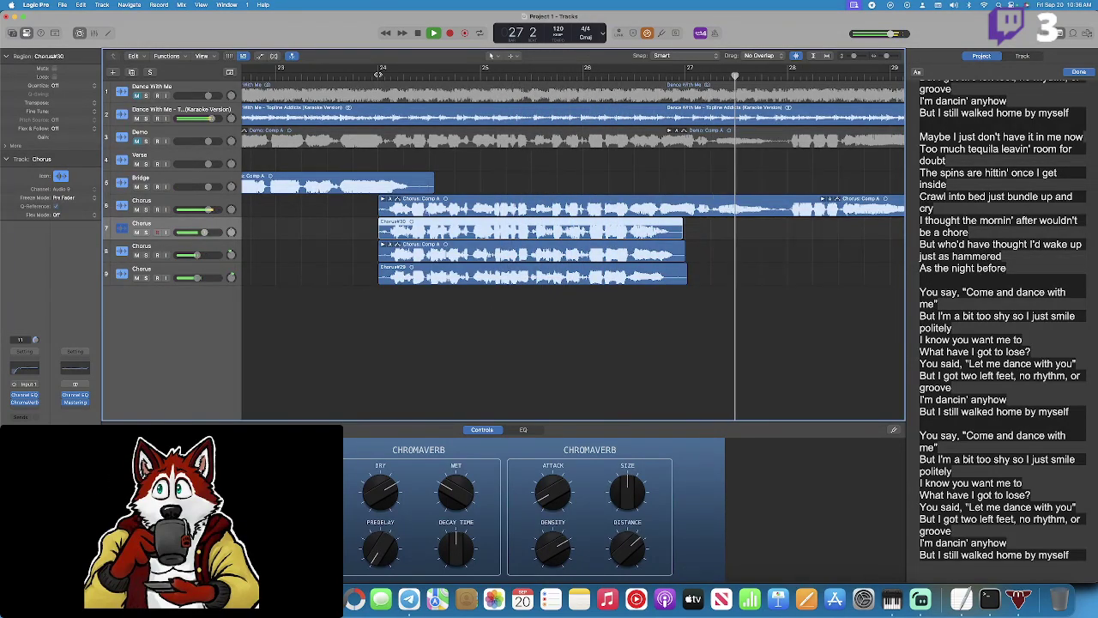
pyautogui.hscroll(2, 434, 158)
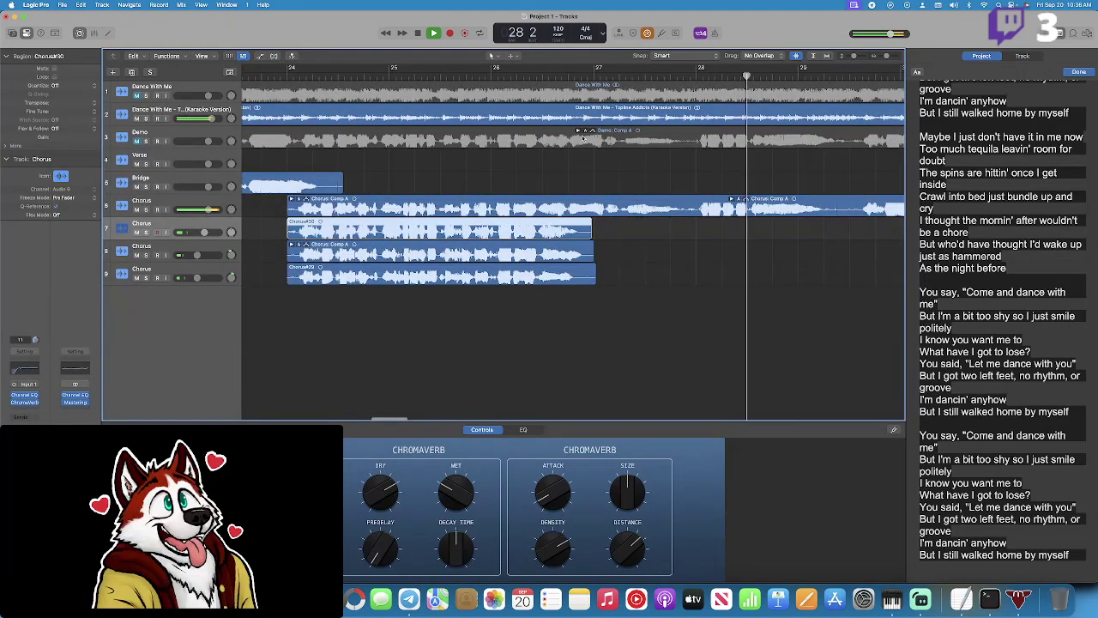
pyautogui.press('space')
# Record the next chorus phrase on track 7 from bar 28 and play it back, hiding the Smart Controls.
pyautogui.click(699, 76)
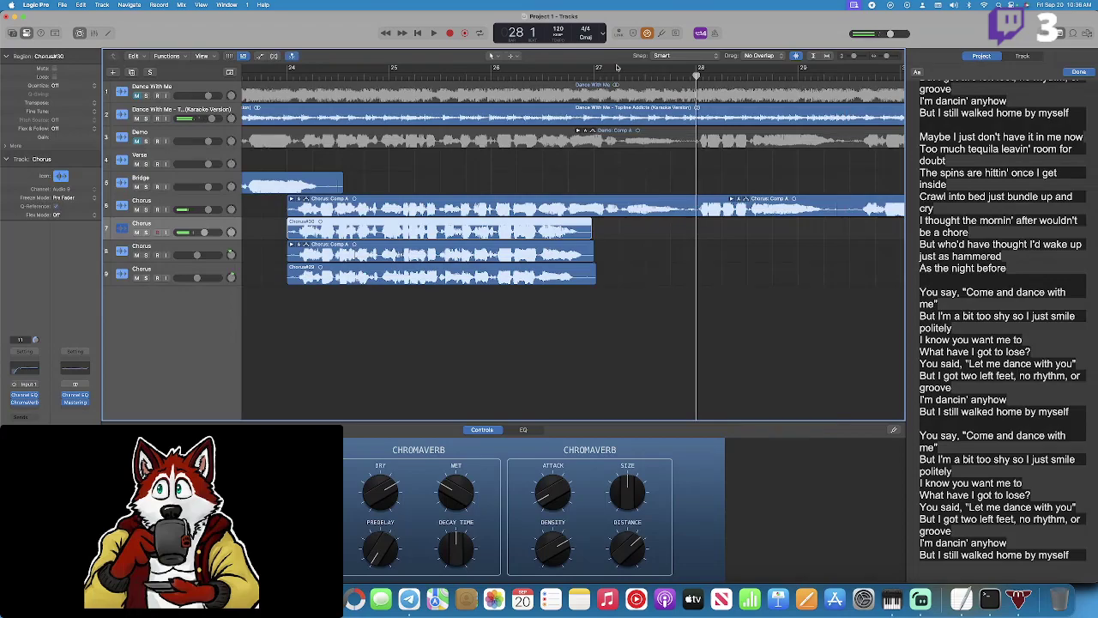
pyautogui.click(449, 33)
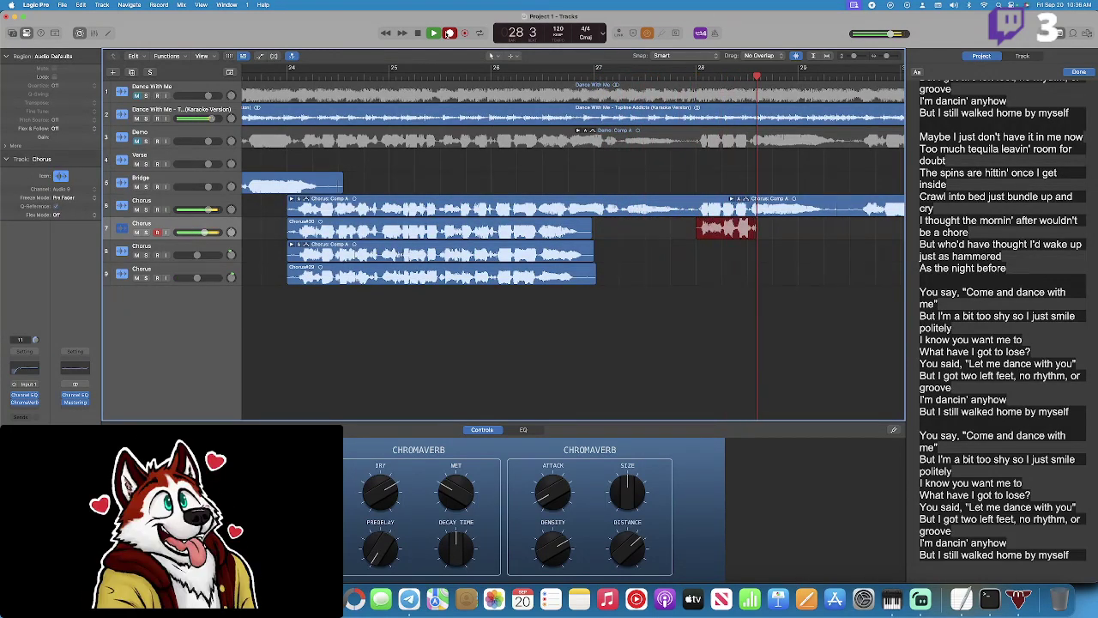
pyautogui.press('space')
pyautogui.click(339, 76)
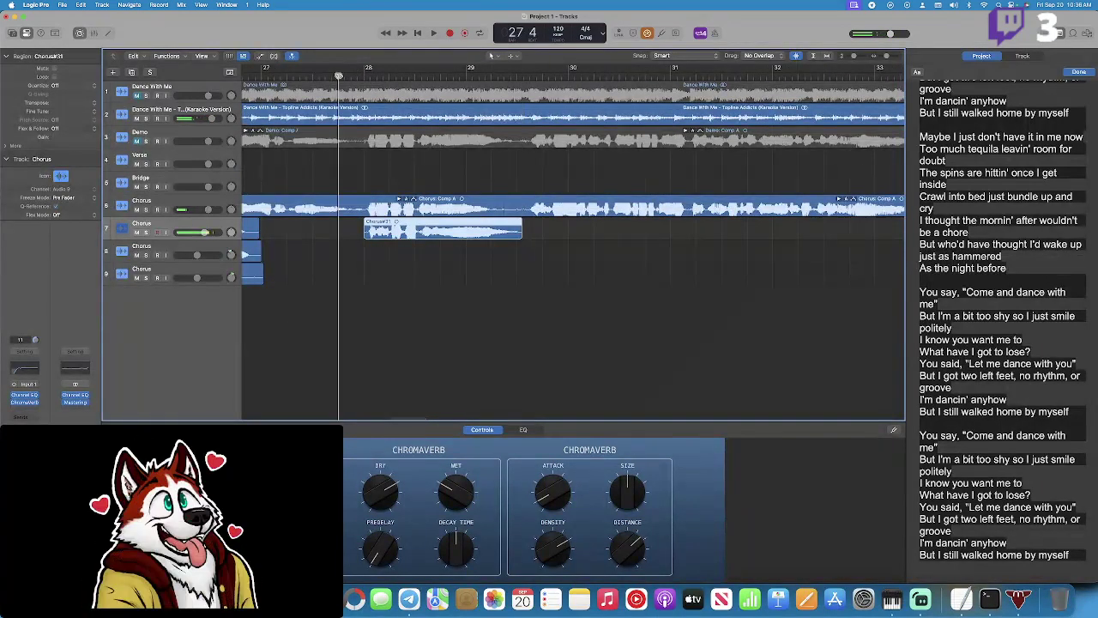
pyautogui.press('space')
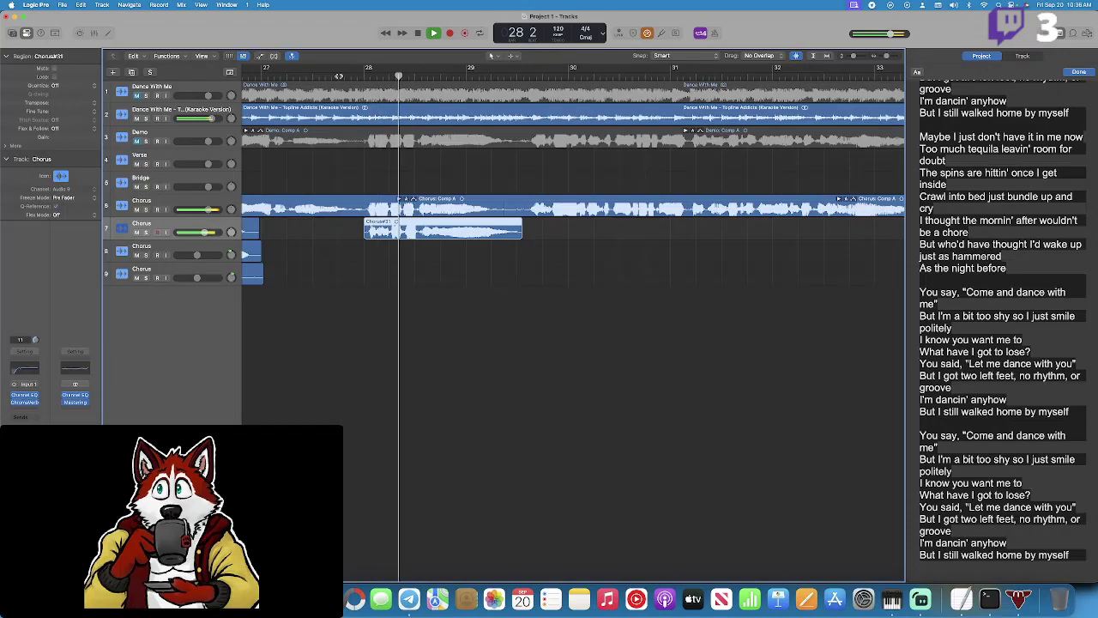
pyautogui.press('b')
pyautogui.press('b')
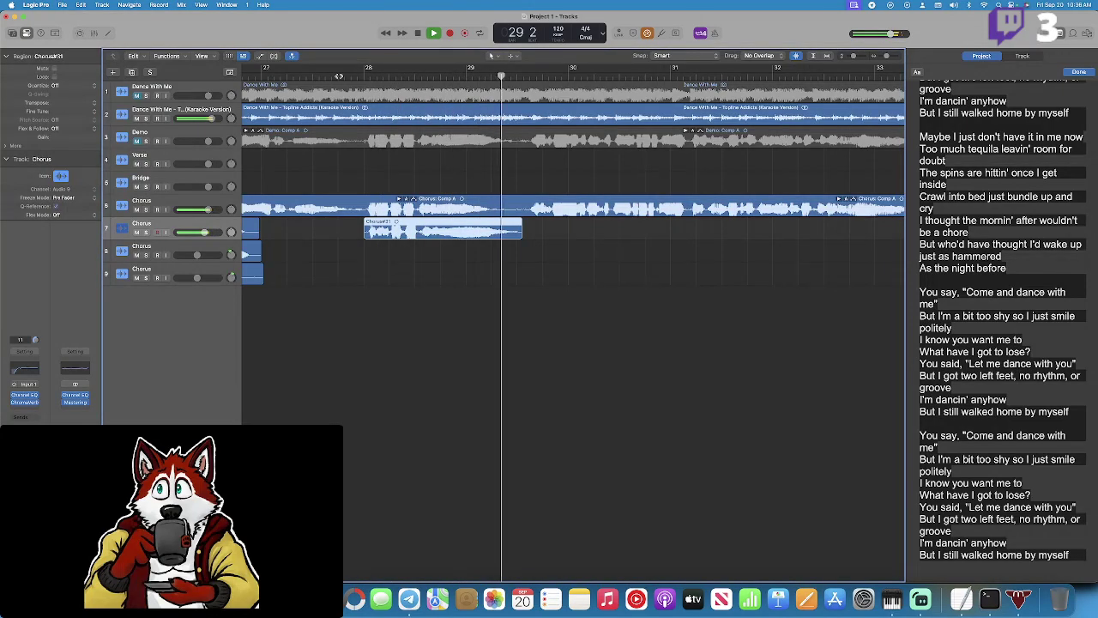
pyautogui.press('space')
# Record a second take of the phrase on track 7 from bar 28 and listen back to it.
pyautogui.click(365, 76)
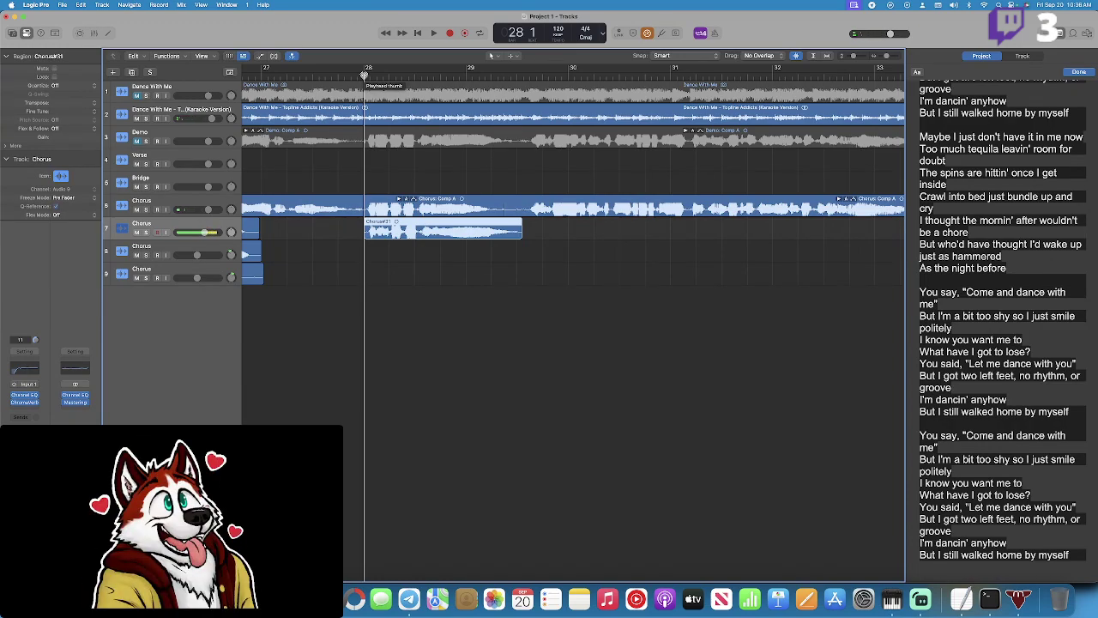
pyautogui.click(450, 33)
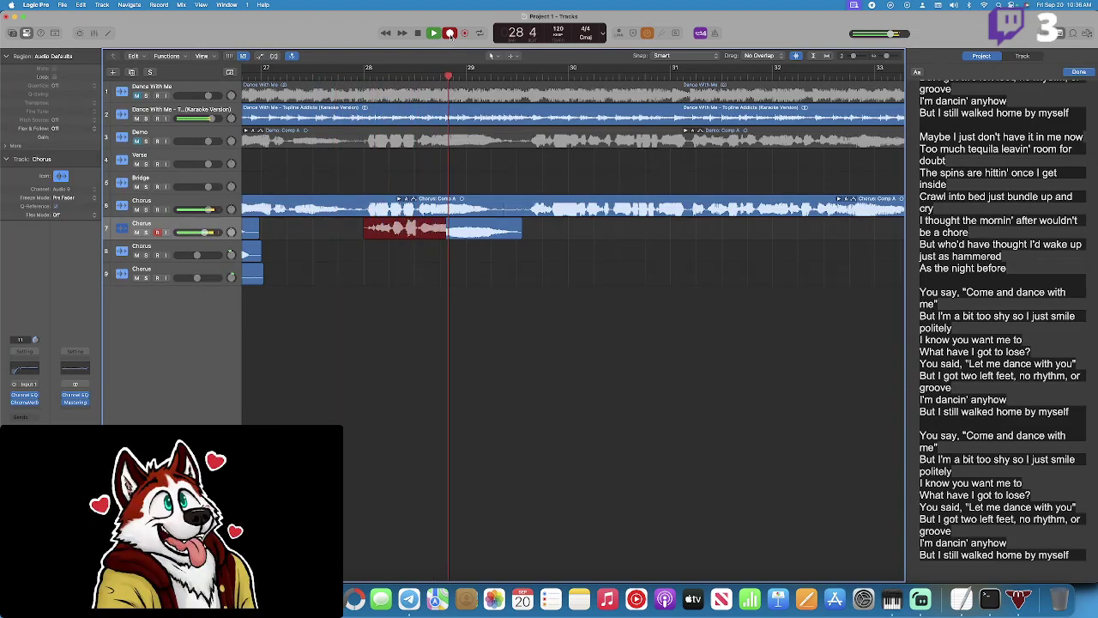
pyautogui.click(450, 33)
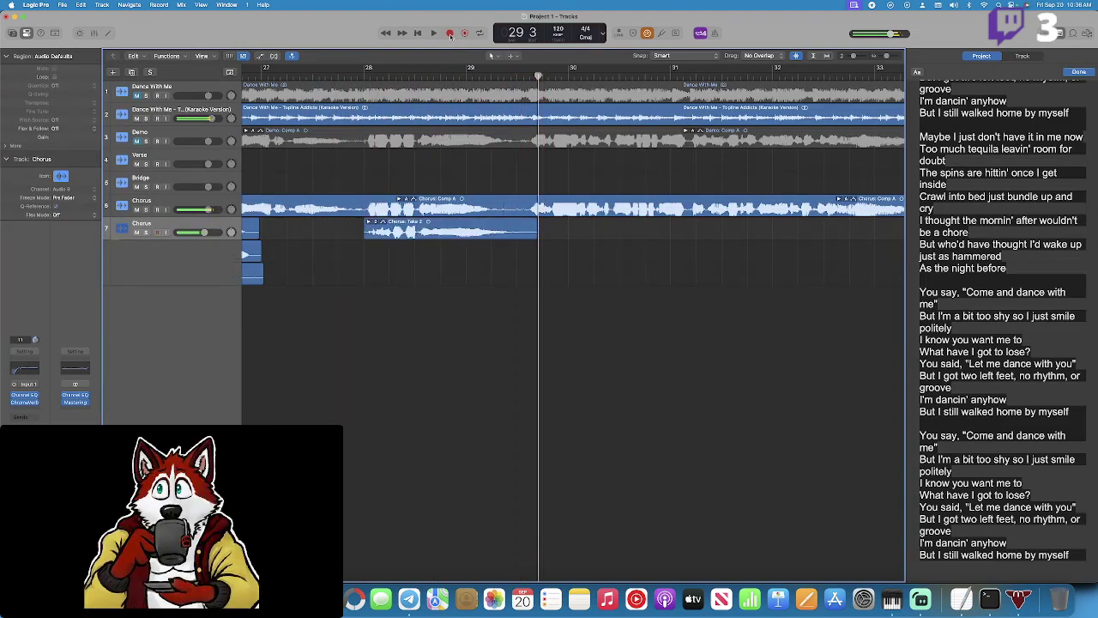
pyautogui.click(358, 73)
pyautogui.press('space')
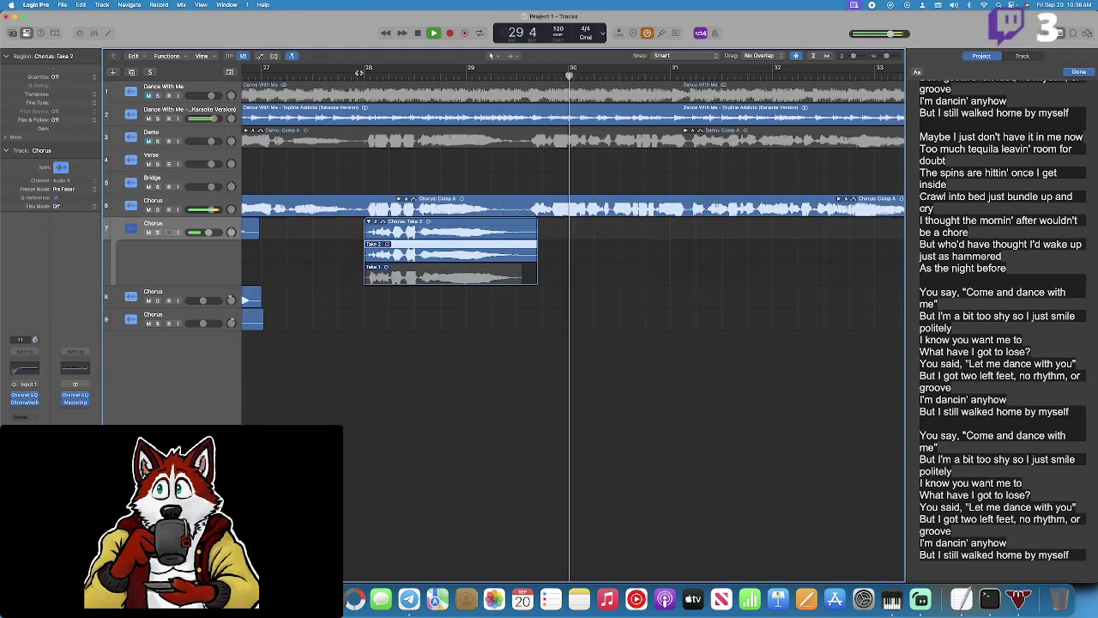
pyautogui.press('space')
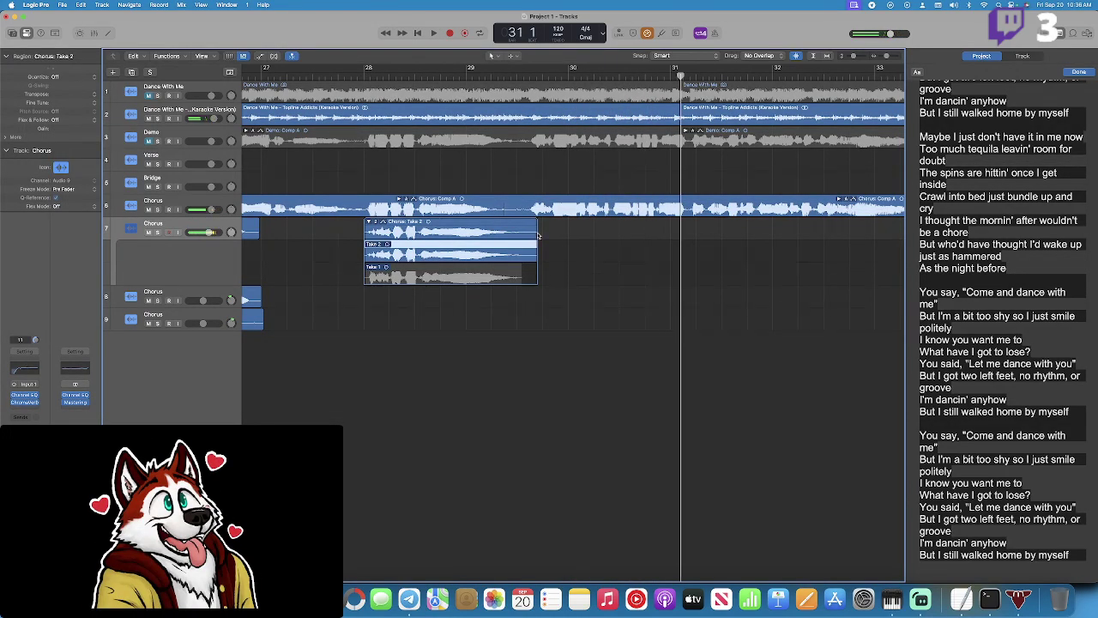
# Trim the end of track 7's take folder to about bar 29 beat 3 and review the layered chorus into bar 30.
pyautogui.moveTo(535, 233); pyautogui.dragTo(525, 234)
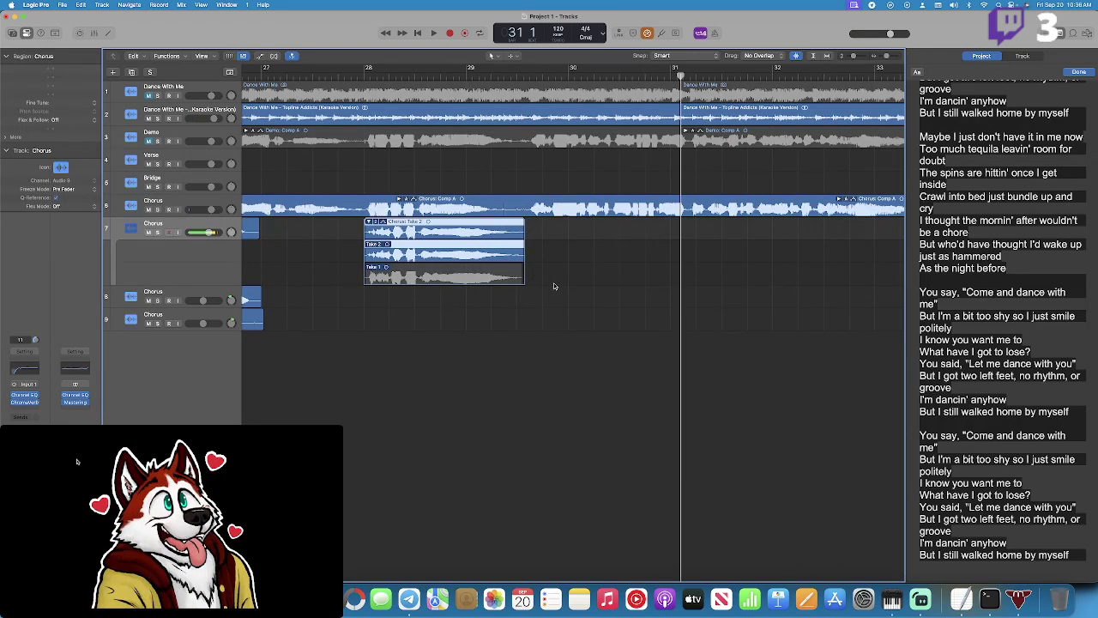
pyautogui.hscroll(-5, 554, 286)
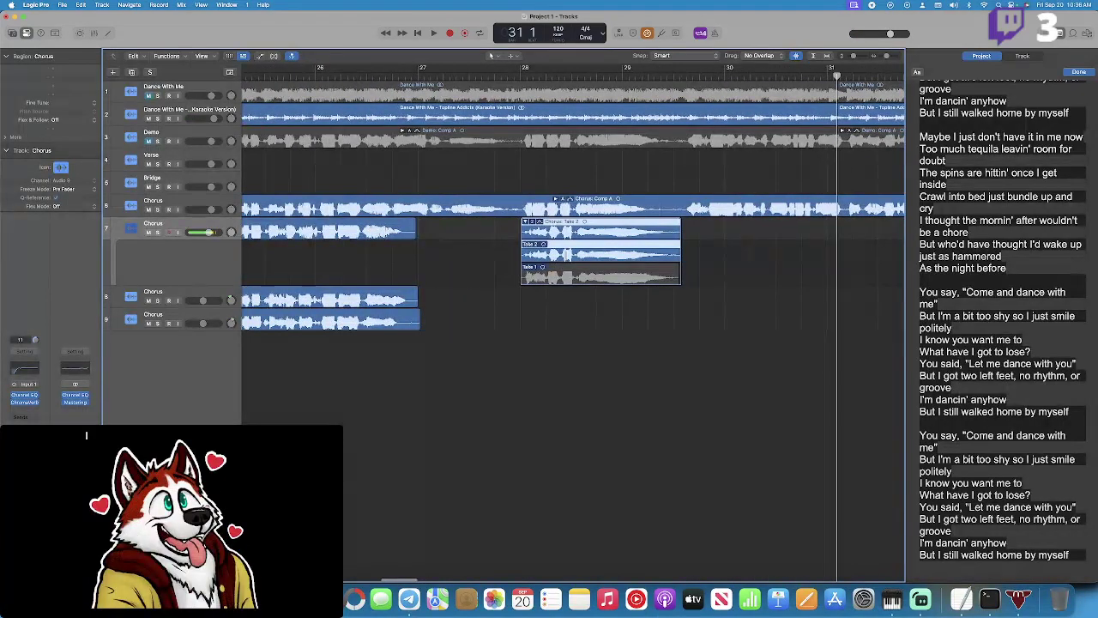
pyautogui.hscroll(-3, 328, 83)
pyautogui.press('space')
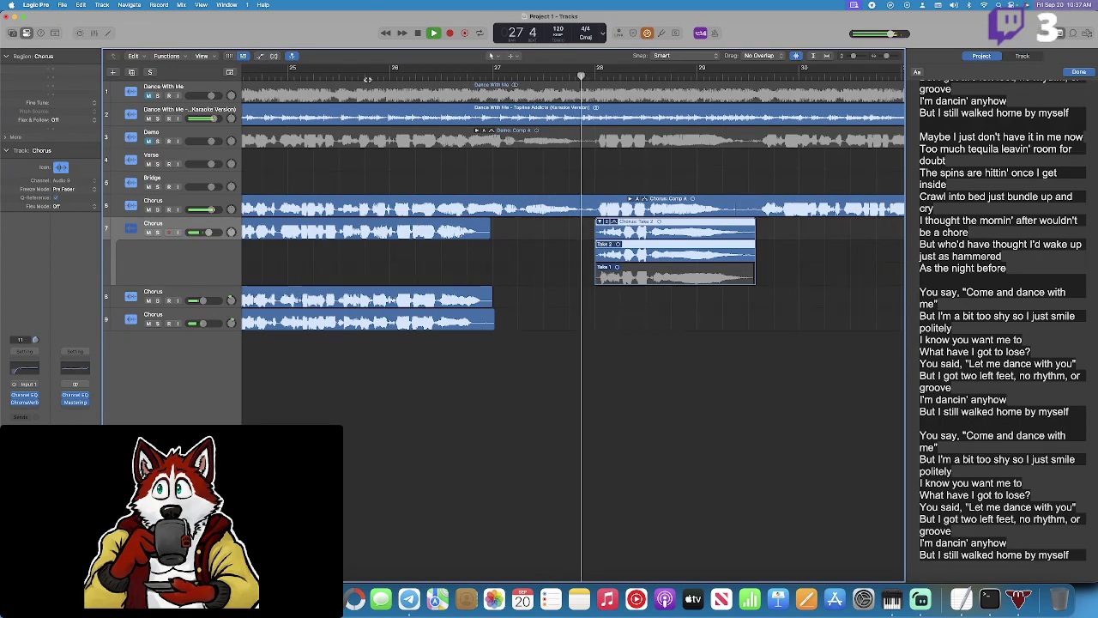
pyautogui.hscroll(3, 418, 122)
pyautogui.hscroll(2, 498, 136)
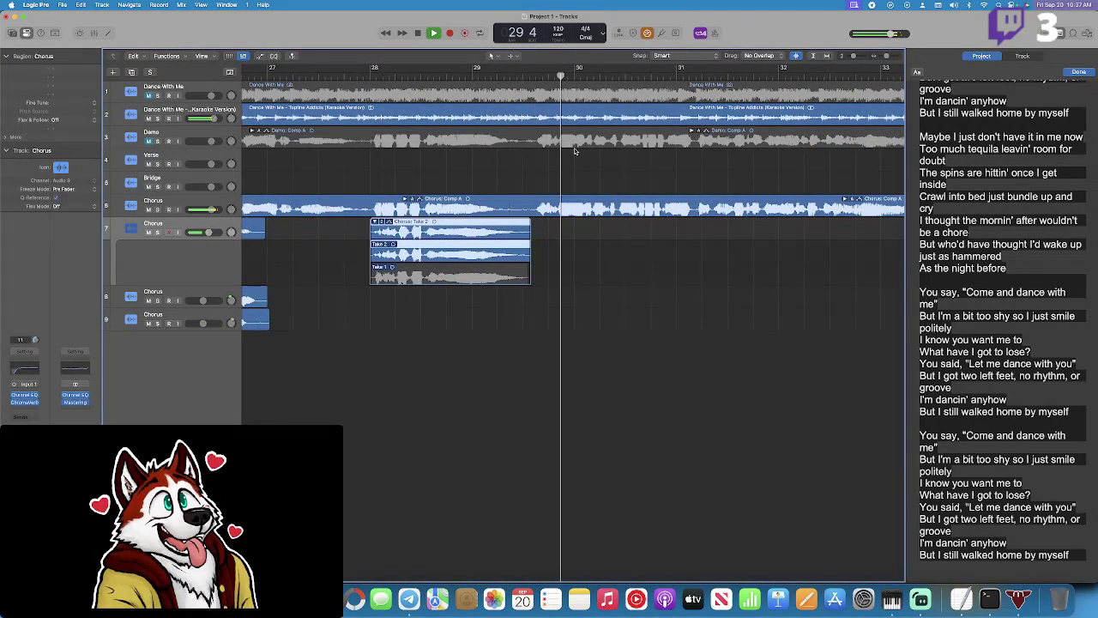
pyautogui.press('space')
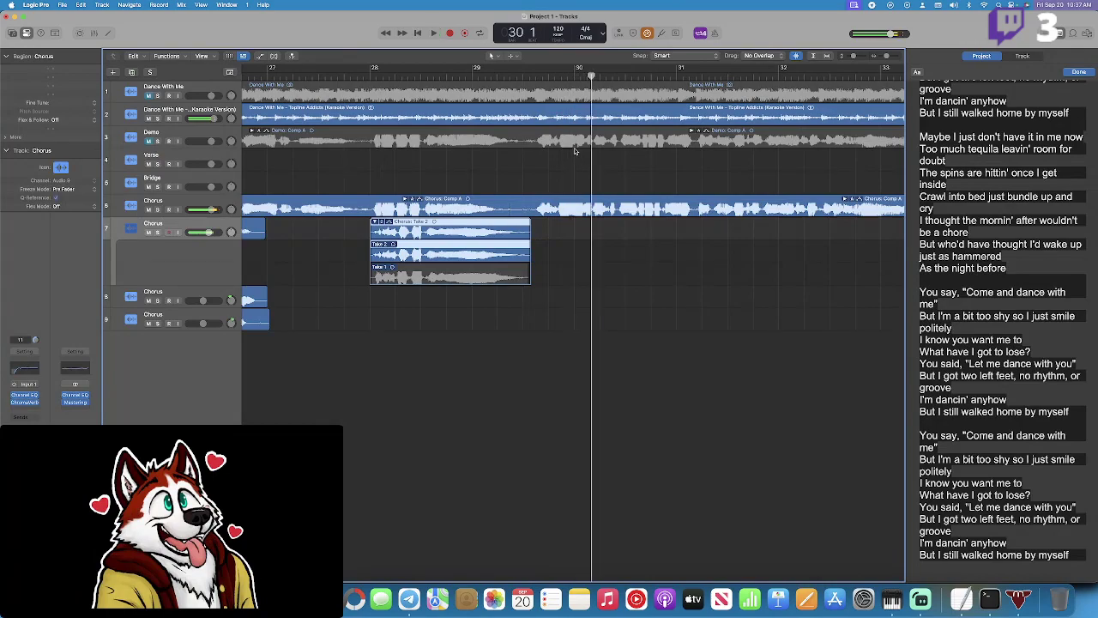
# Try to record the following chorus phrase on track 7 from bar 29 beat 3.
pyautogui.click(534, 86)
pyautogui.moveTo(534, 76)
pyautogui.mouseDown()
pyautogui.moveTo(513, 76)
pyautogui.moveTo(529, 75)
pyautogui.mouseUp()
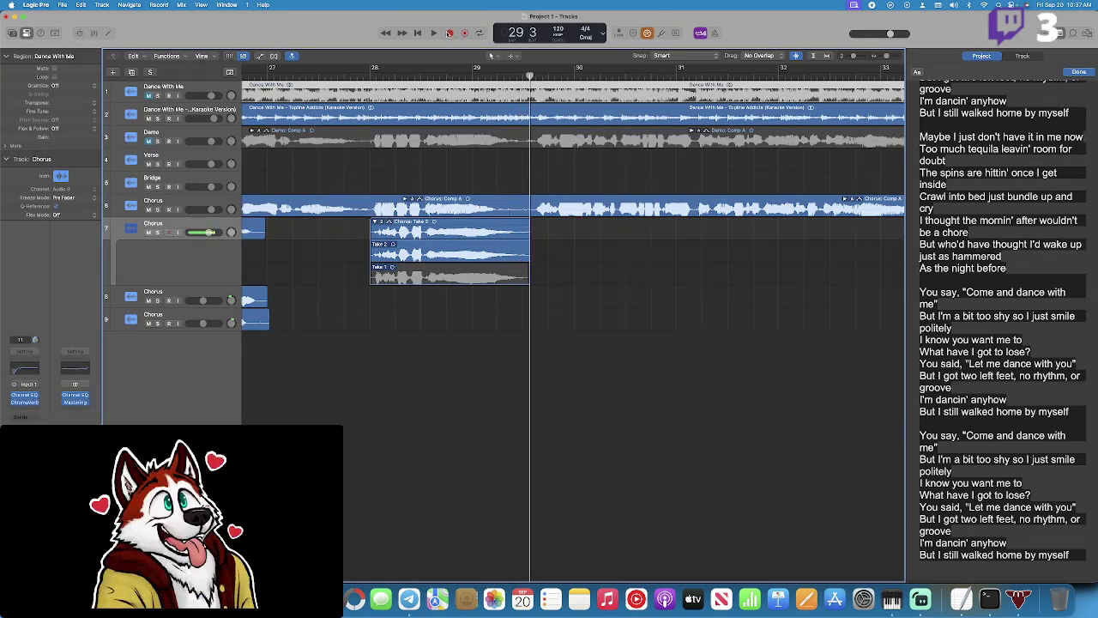
pyautogui.click(450, 33)
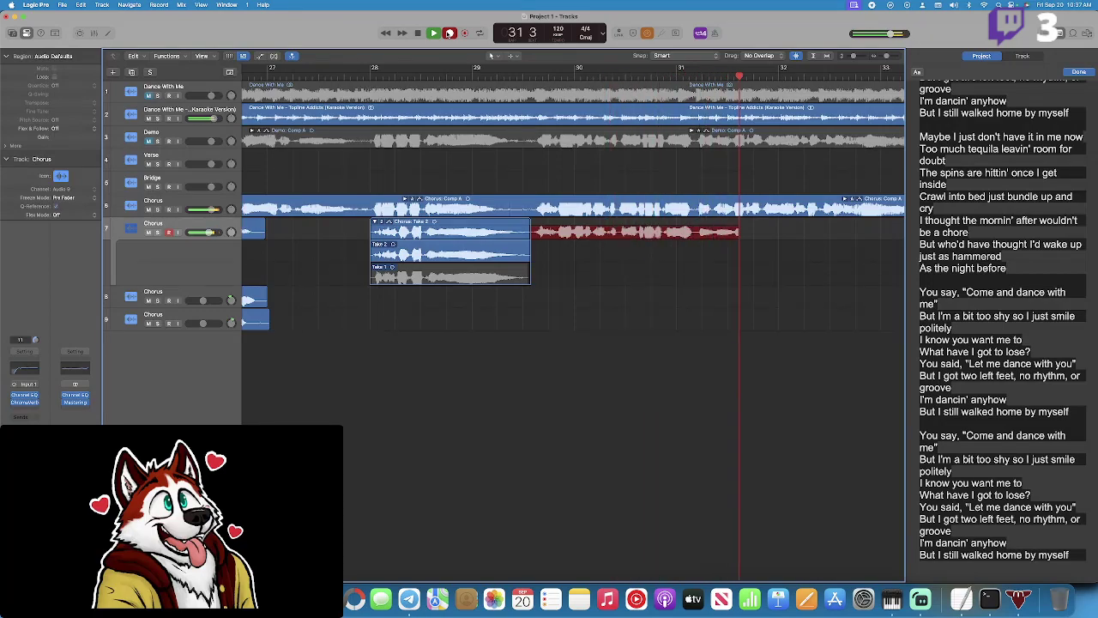
pyautogui.click(449, 33)
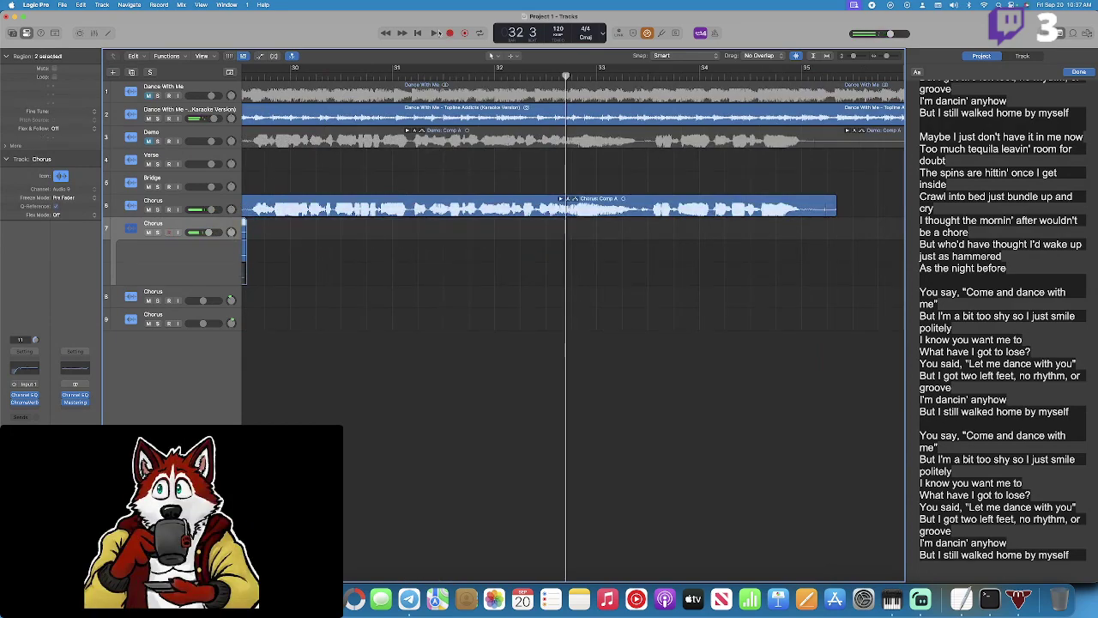
# Record the chorus phrase on track 7 from bar 29 beat 3 to bar 32 beat 4, return the playhead to its start and select track 8.
pyautogui.moveTo(388, 77); pyautogui.dragTo(375, 77)
pyautogui.click(451, 34)
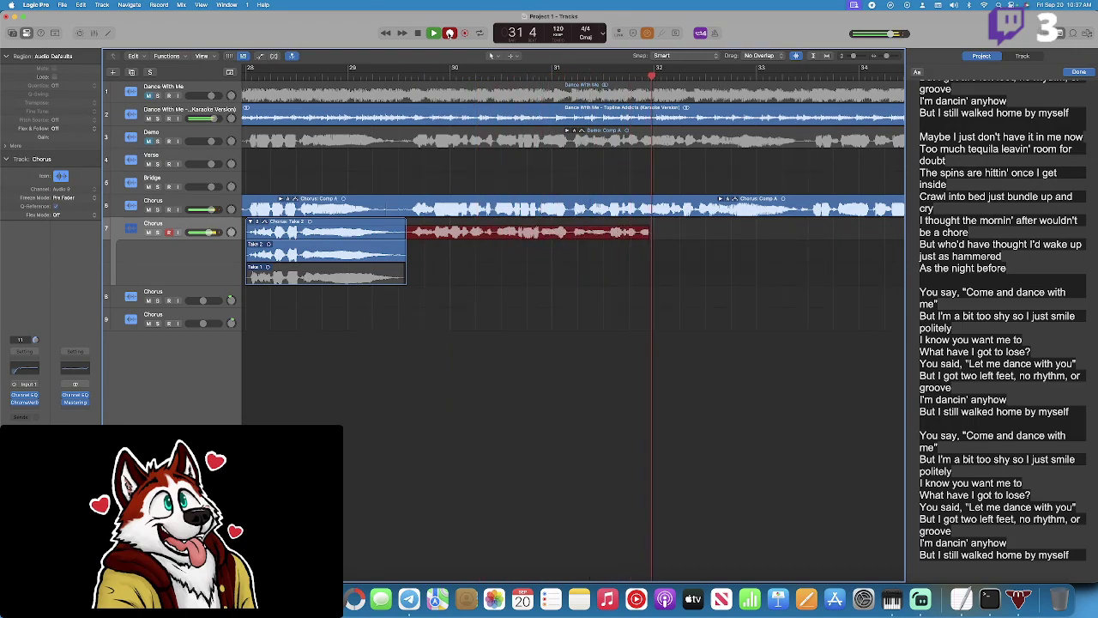
pyautogui.click(418, 33)
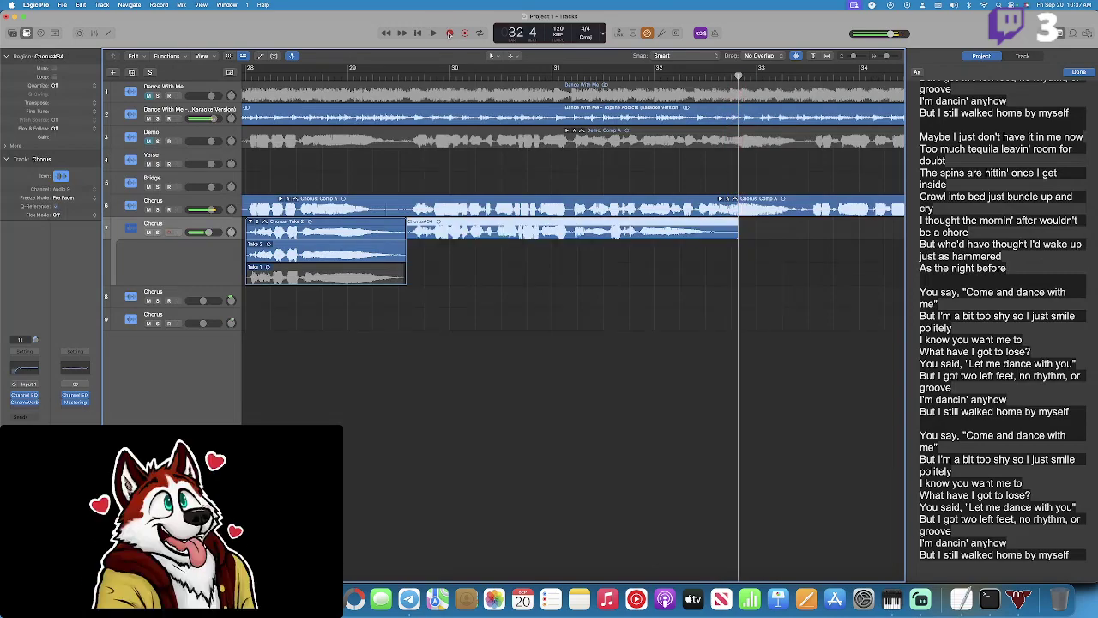
pyautogui.click(407, 76)
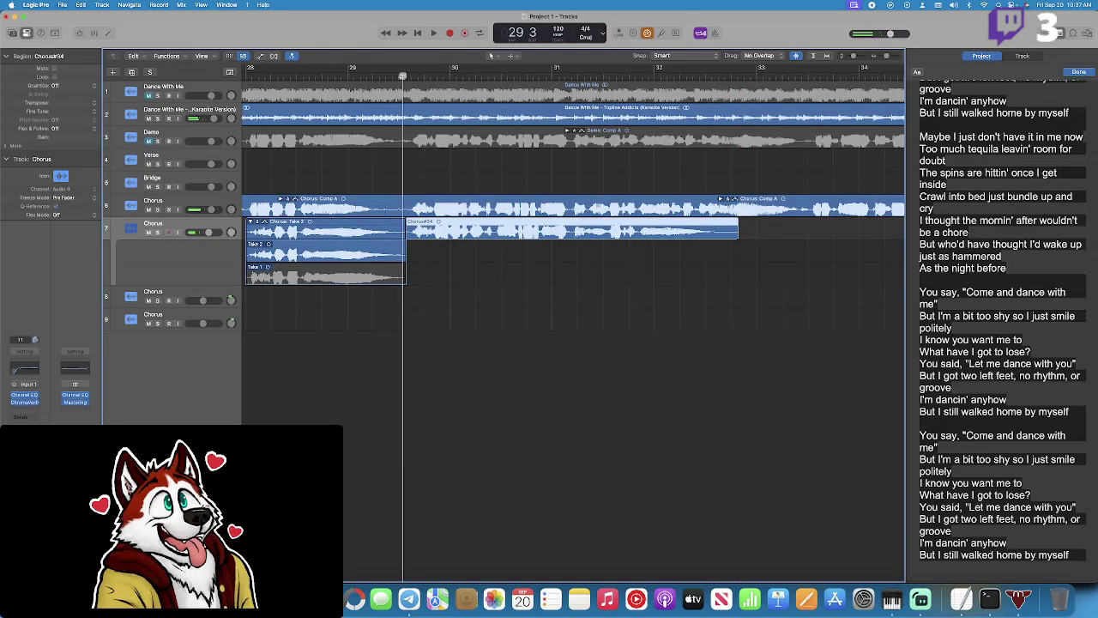
pyautogui.click(216, 289)
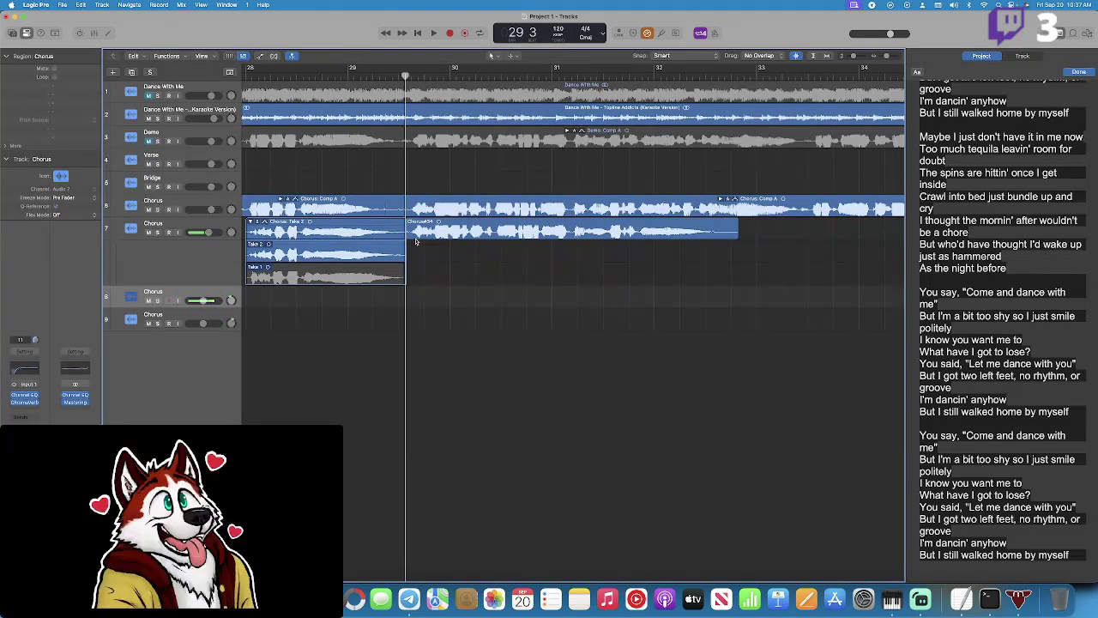
pyautogui.hscroll(-2, 416, 241)
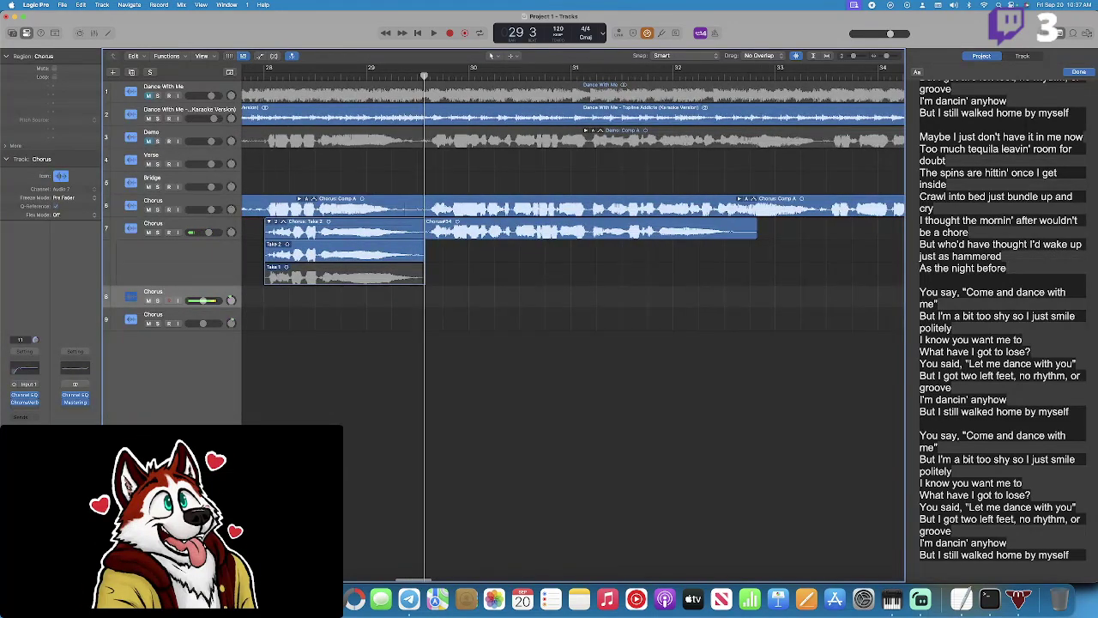
# Switch to Chrome to check "Dance With Me" in YouTube Music, and return to the Logic Pro project.
pyautogui.press('super+Tab')
pyautogui.click(308, 19)
pyautogui.click(364, 19)
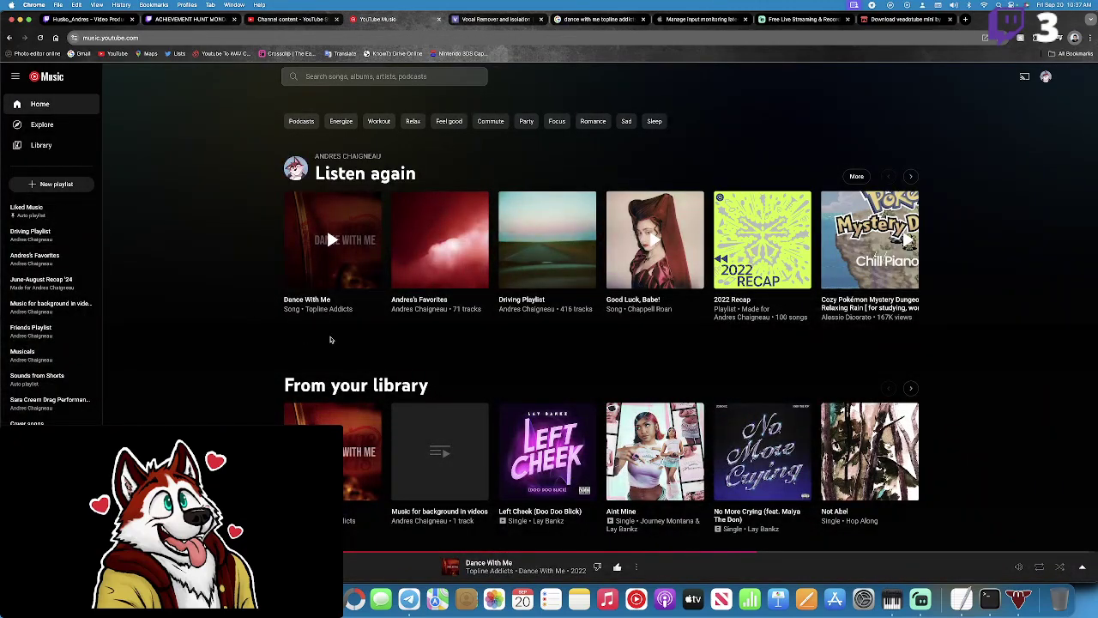
pyautogui.press('super+Tab')
pyautogui.press('super+Tab')
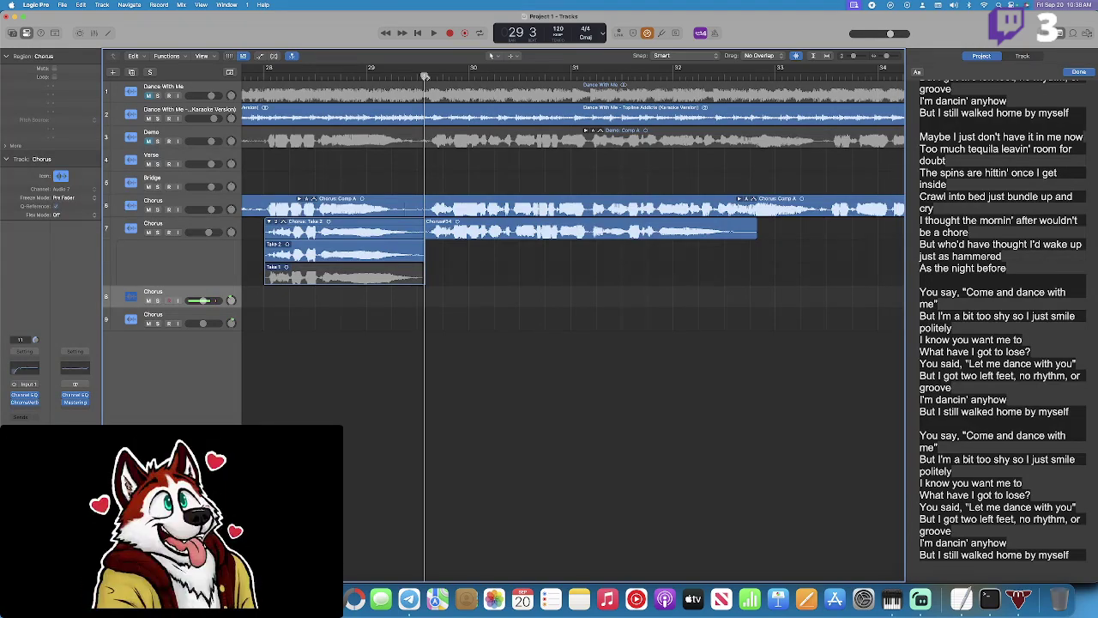
# Collapse track 7's take folder, then select track 8 and preview the chorus from bar 29 beat 3.
pyautogui.press('space')
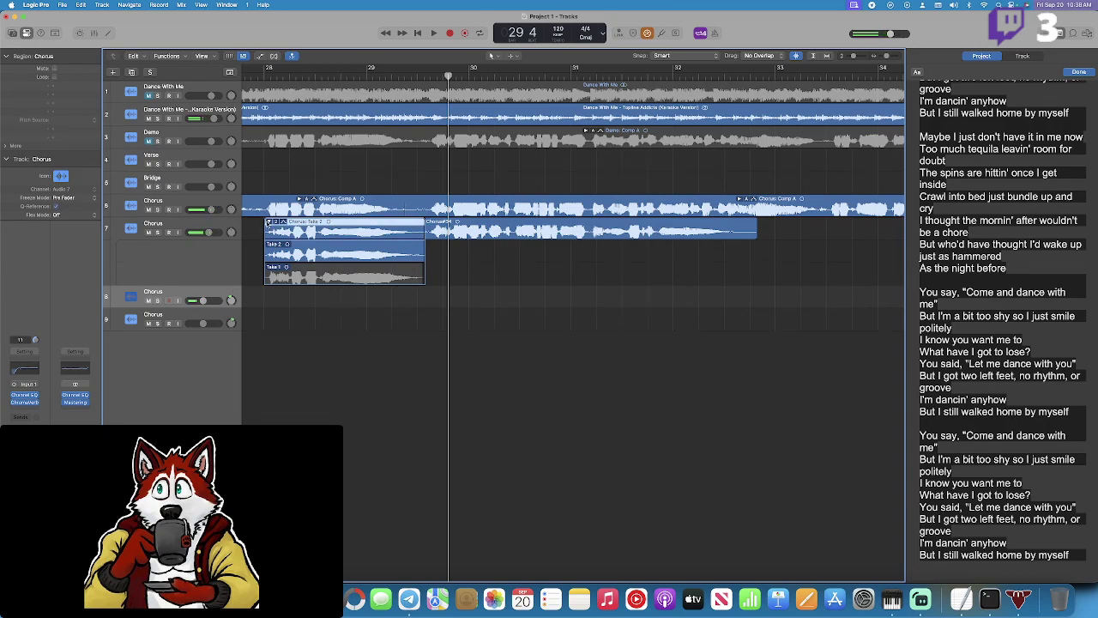
pyautogui.click(267, 222)
pyautogui.click(418, 77)
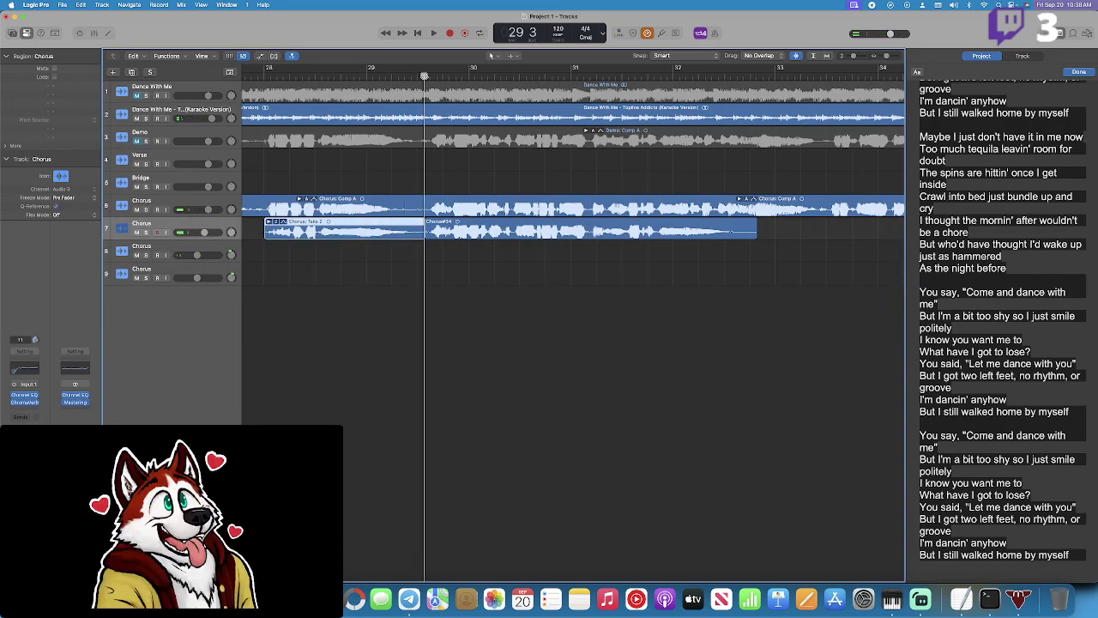
pyautogui.click(224, 250)
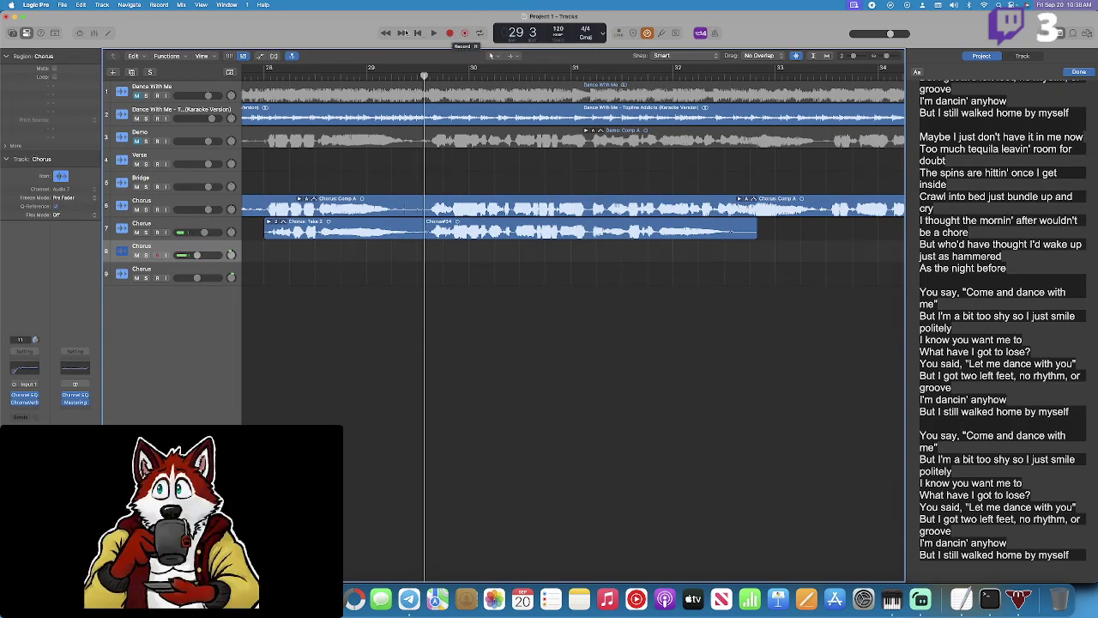
pyautogui.click(433, 33)
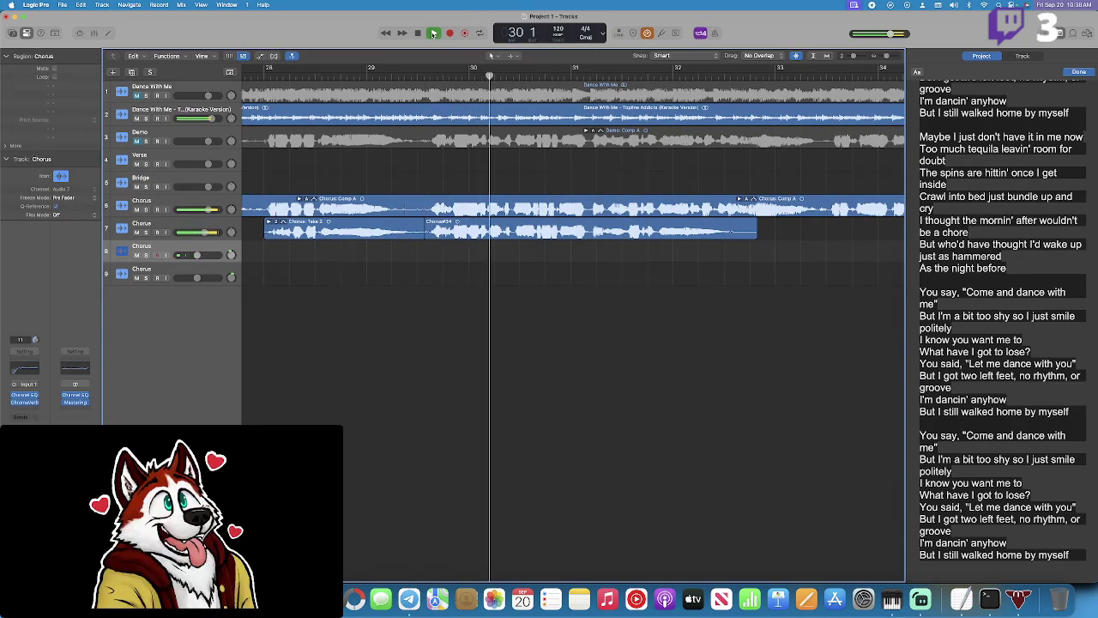
pyautogui.press('space')
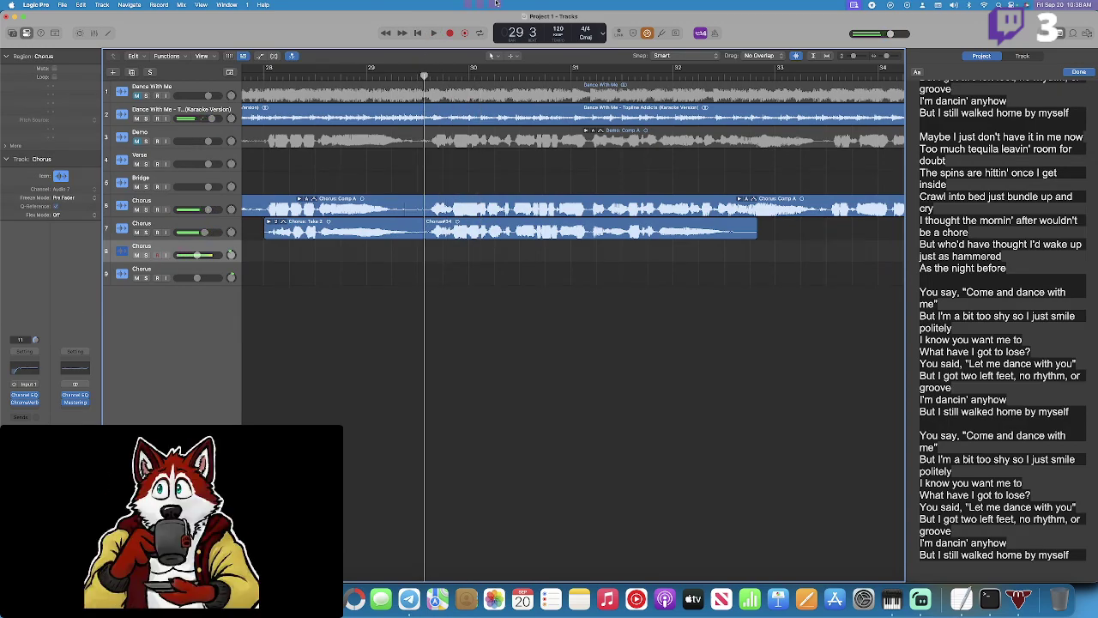
# Record the chorus phrase on track 8 from bar 29 beat 3 to bar 32 beat 3 and play it back.
pyautogui.click(453, 35)
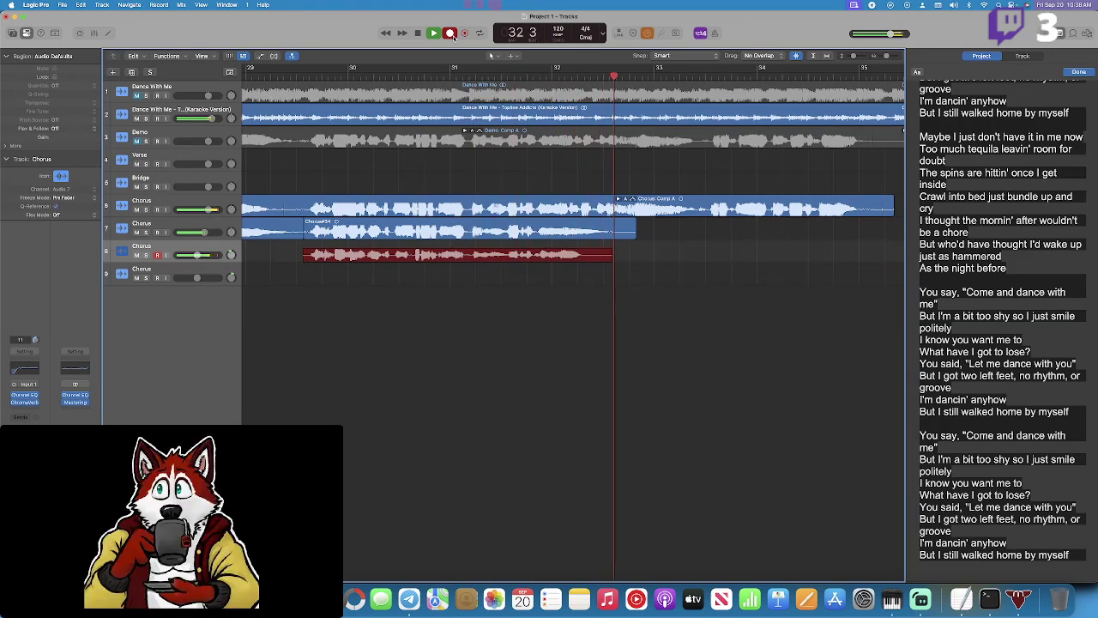
pyautogui.click(454, 36)
pyautogui.click(427, 77)
pyautogui.press('space')
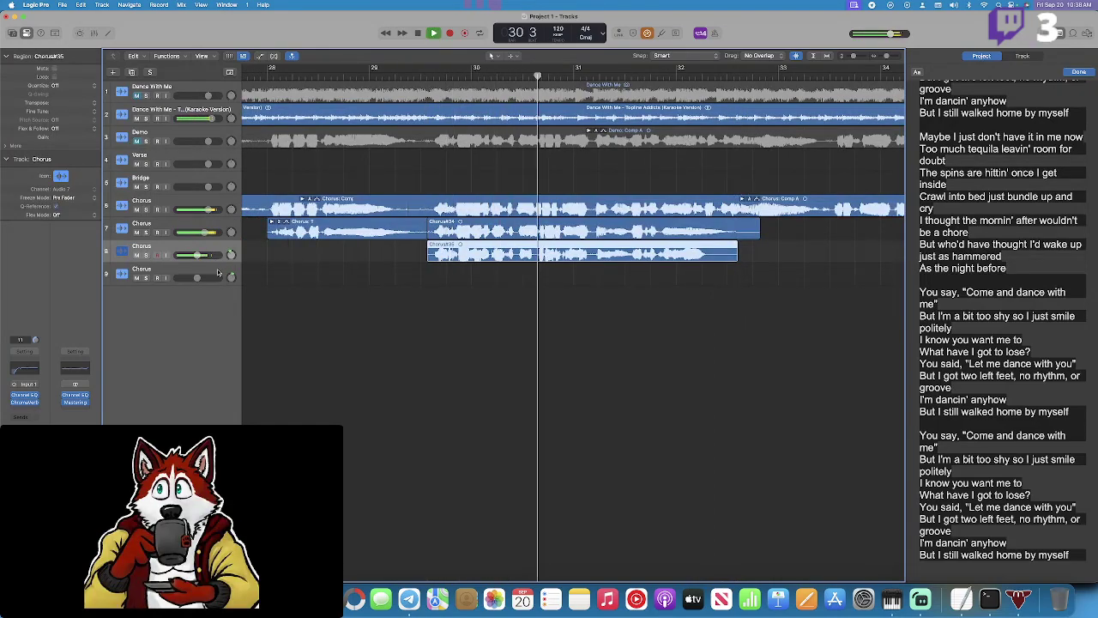
# Record the same chorus phrase on track 9 from bar 29 beat 3 to bar 32 beat 3 and play it back.
pyautogui.press('Down')
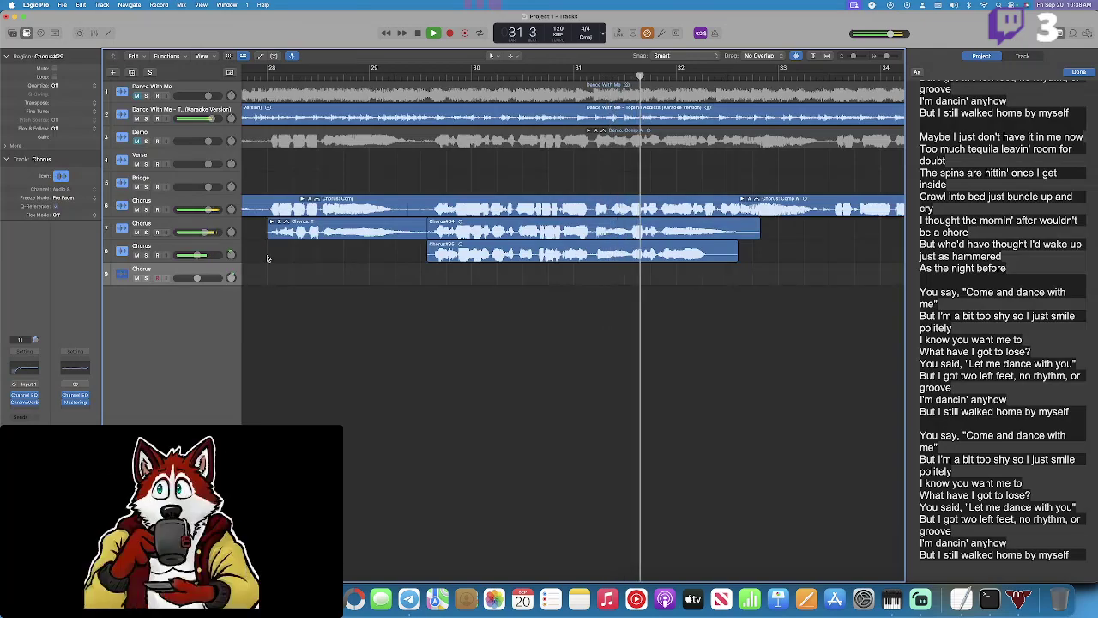
pyautogui.press('space')
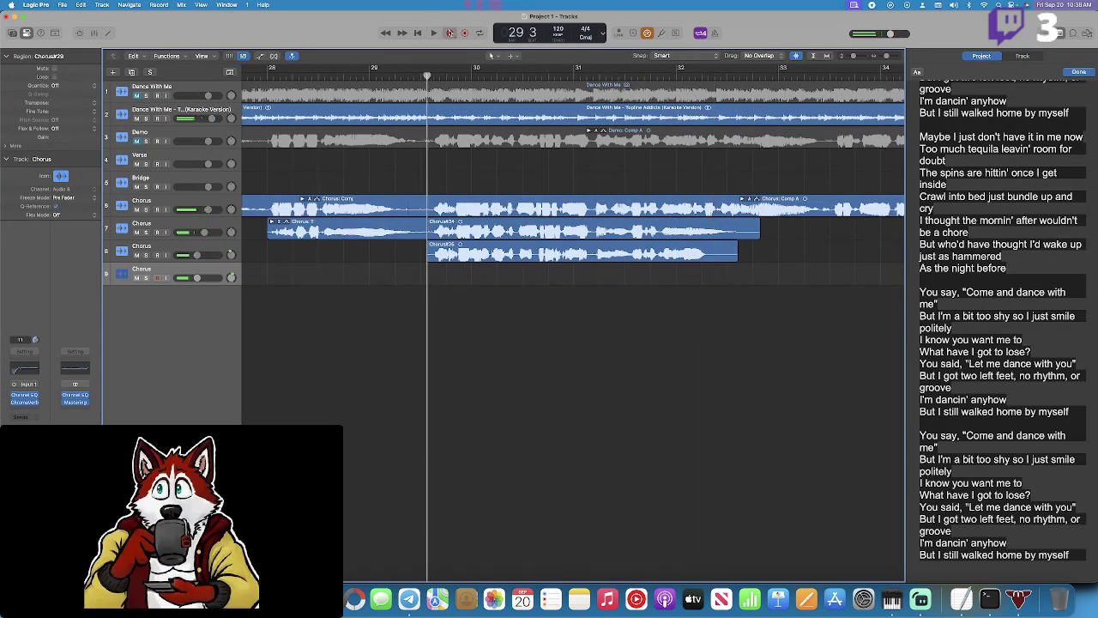
pyautogui.click(448, 33)
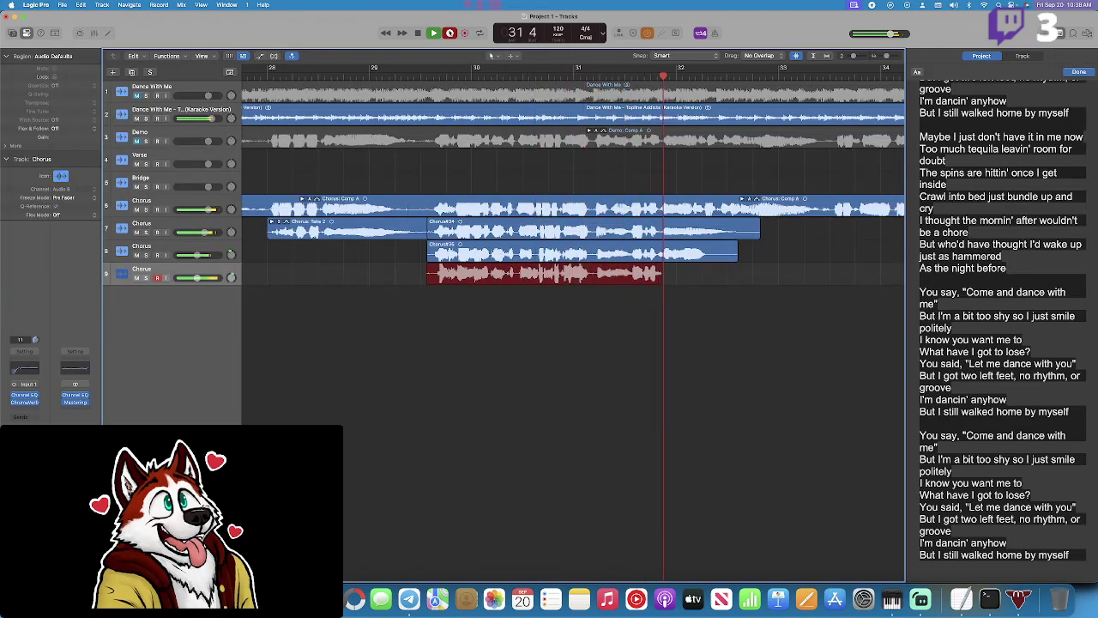
pyautogui.press('space')
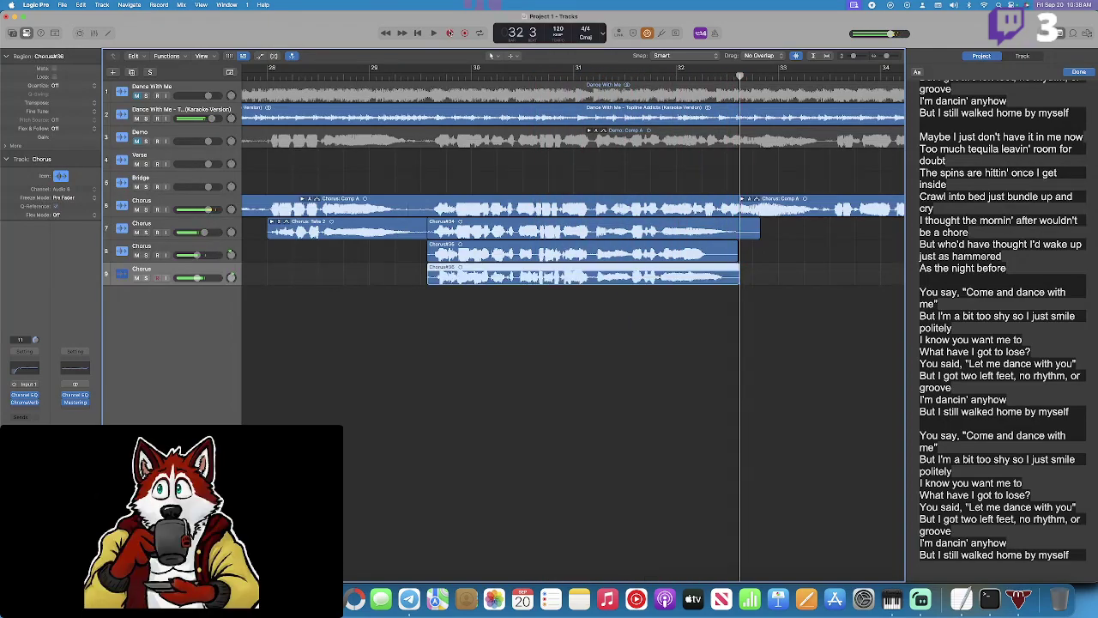
pyautogui.click(421, 78)
pyautogui.press('space')
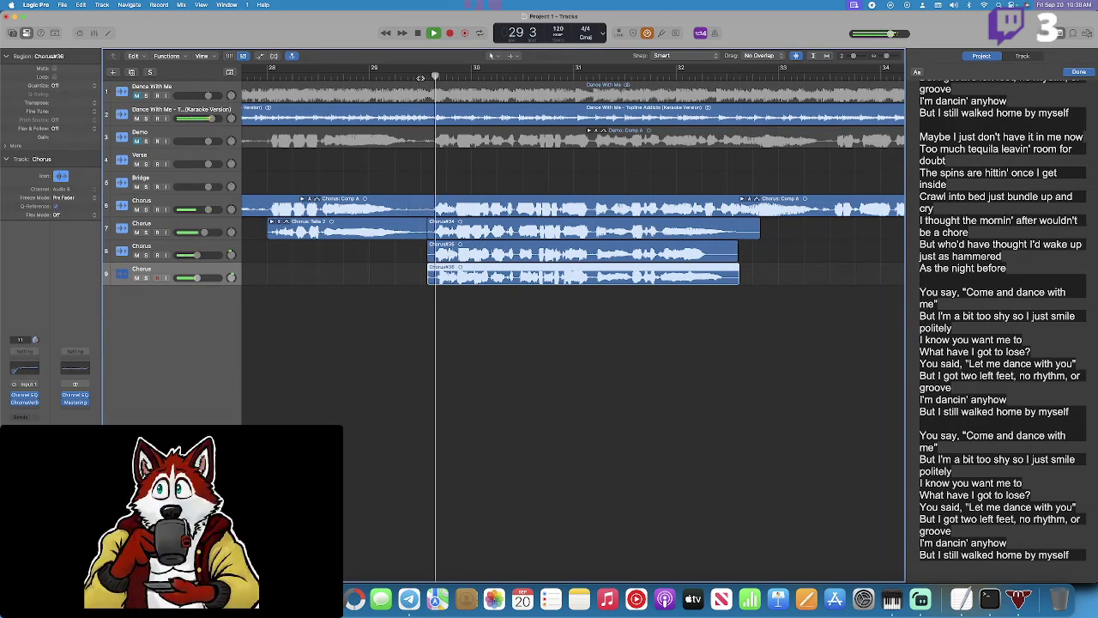
# Record a second take of the chorus phrase on track 8 from bar 29 beat 3 to bar 32 beat 3.
pyautogui.press('Up')
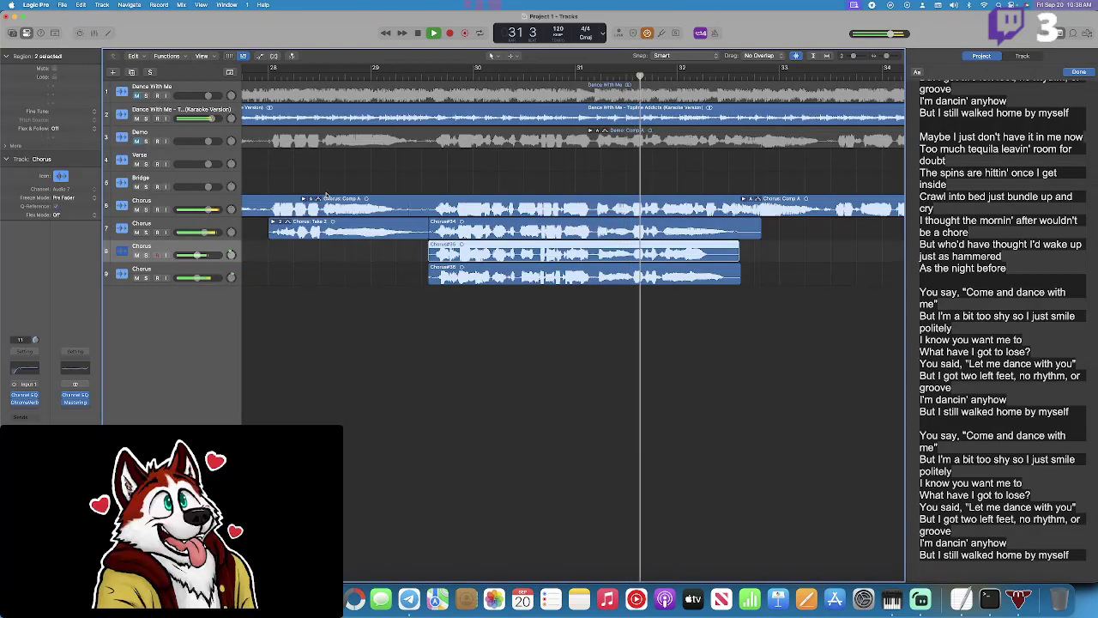
pyautogui.press('space')
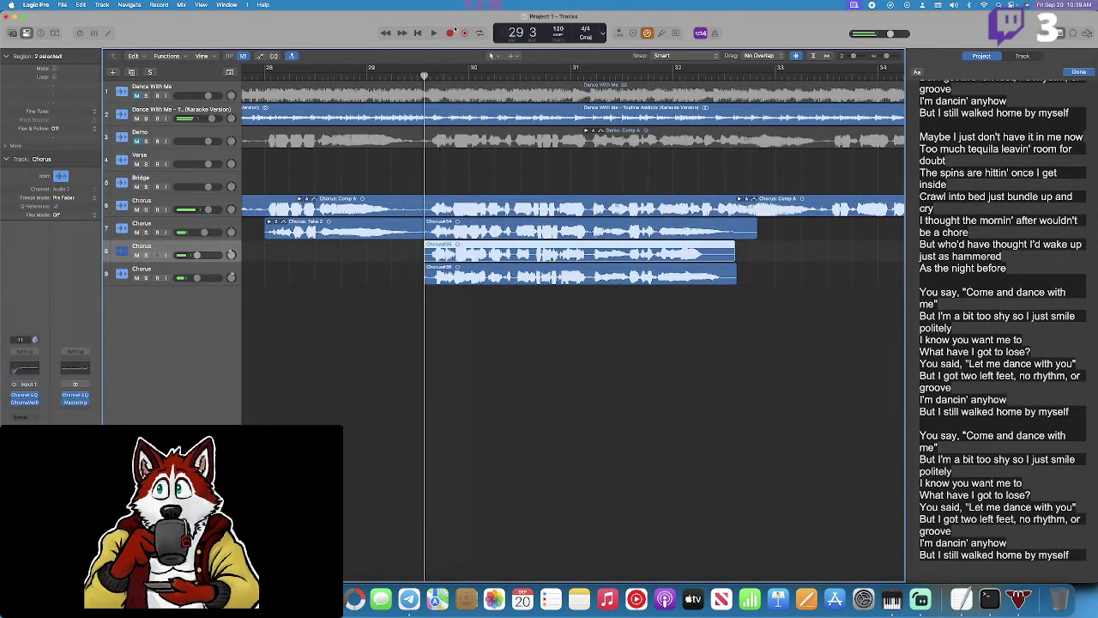
pyautogui.click(450, 33)
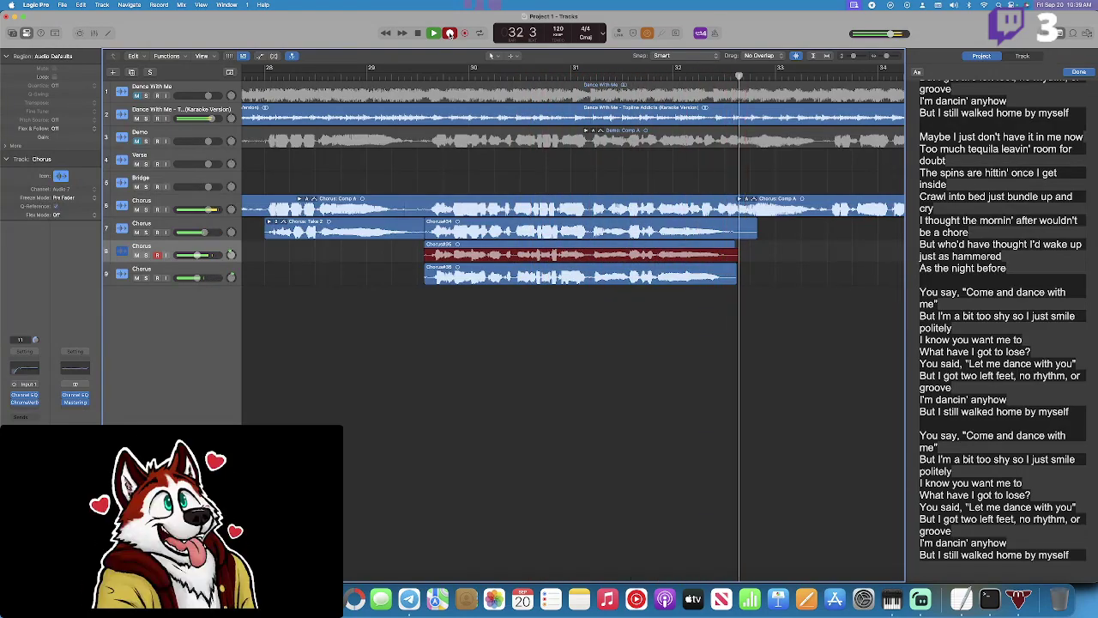
pyautogui.click(421, 32)
pyautogui.click(418, 33)
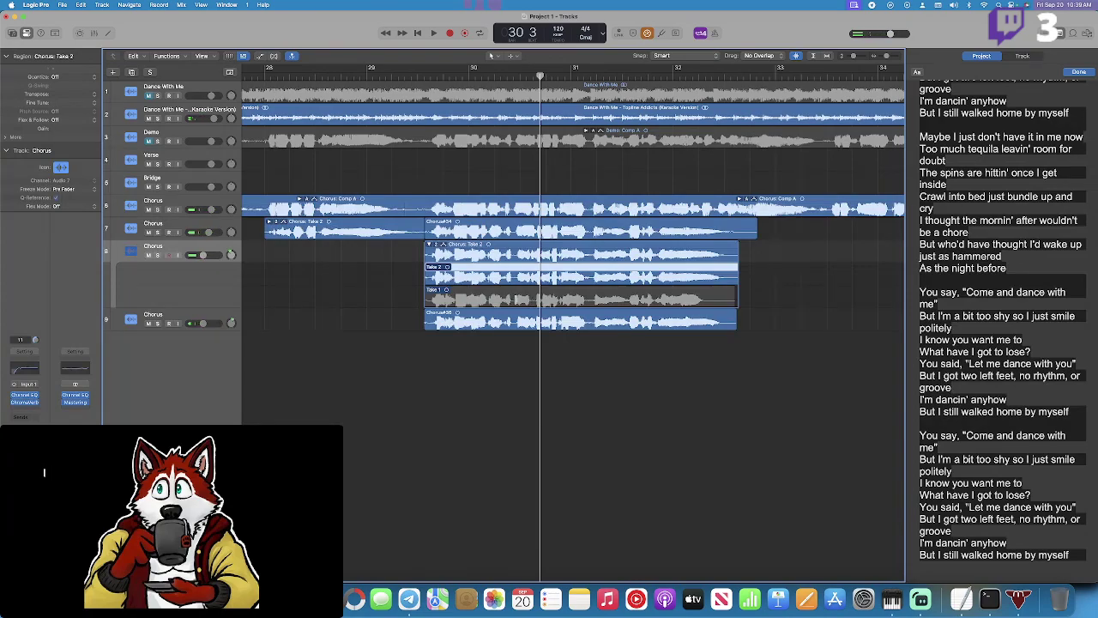
# Comp track 8 to use Take 1 up to about bar 30 beat 3 and Take 2 for the rest, and review it.
pyautogui.press('space')
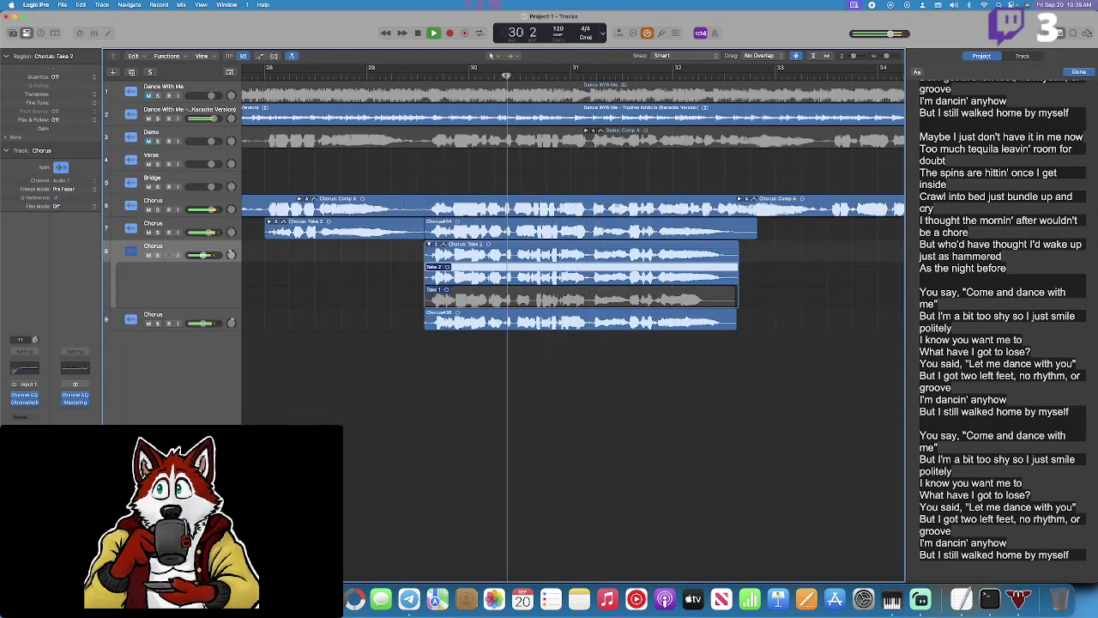
pyautogui.press('space')
pyautogui.moveTo(532, 299); pyautogui.dragTo(350, 297)
pyautogui.press('space')
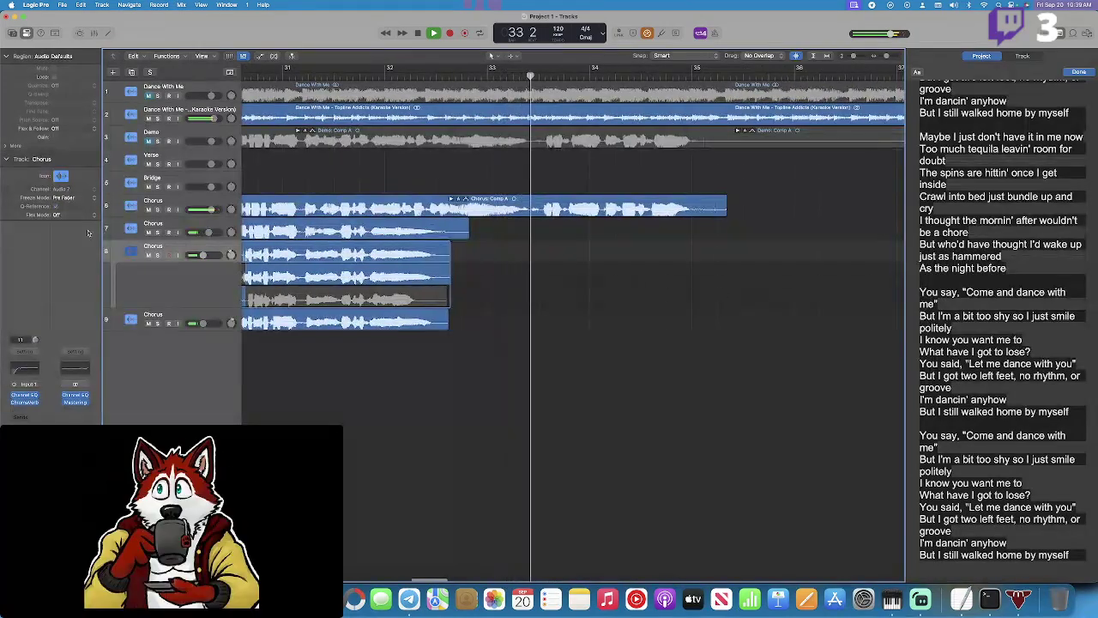
# Record the closing chorus phrase on track 7 from bar 33 beat 3 to about bar 35 beat 1 and play it back.
pyautogui.click(172, 228)
pyautogui.press('space')
pyautogui.click(537, 76)
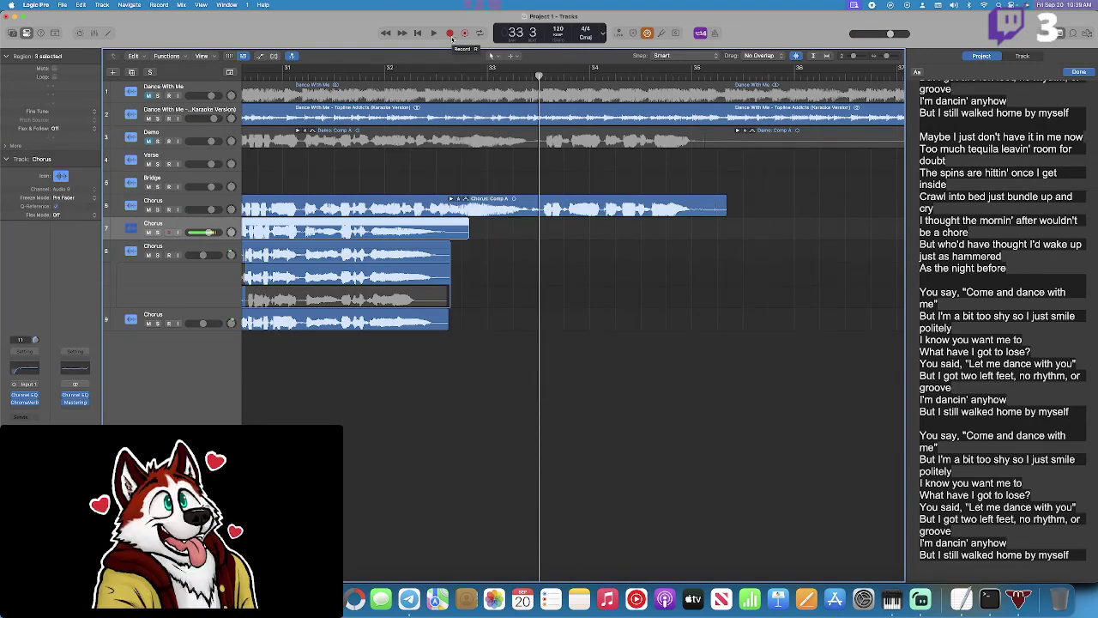
pyautogui.click(451, 35)
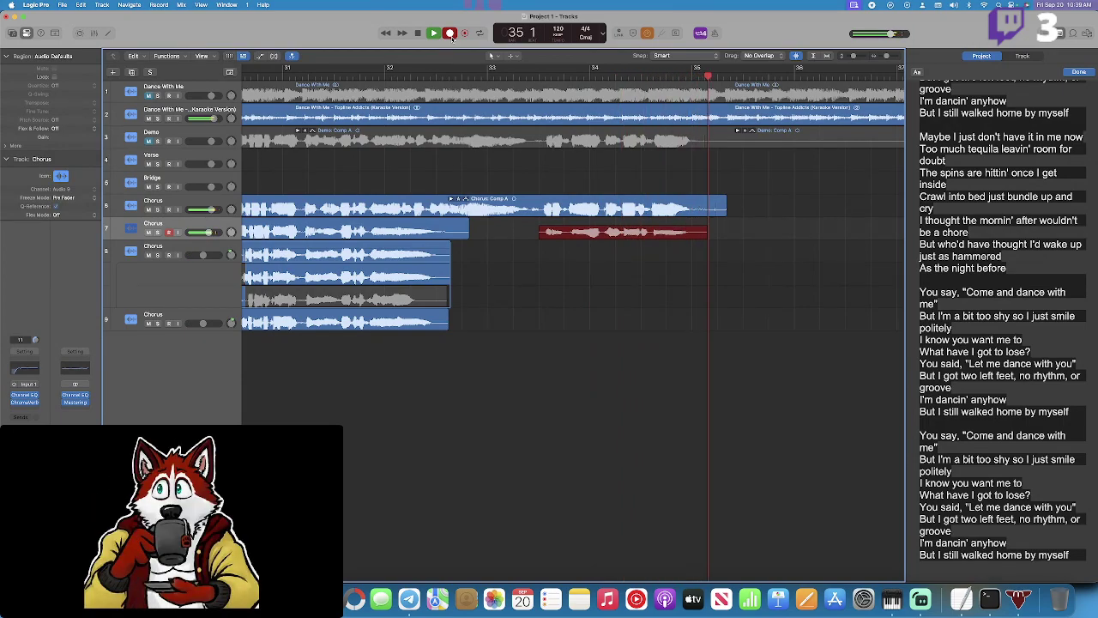
pyautogui.press('space')
pyautogui.click(519, 74)
pyautogui.press('space')
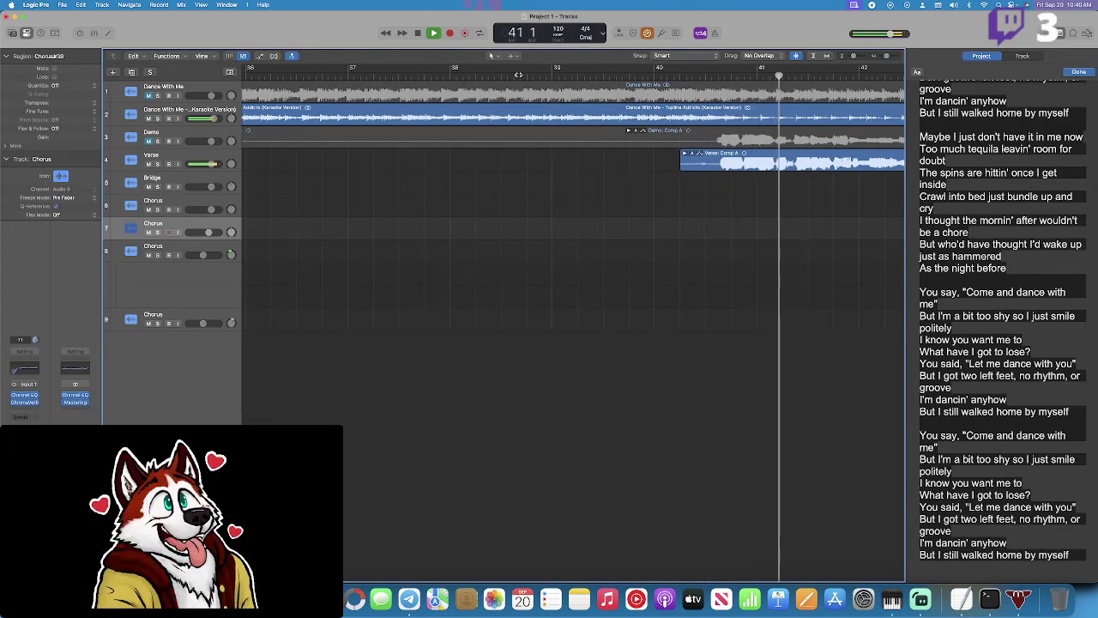
# Add a new track with duplicate settings from the Verse track for layering the second verse.
pyautogui.hscroll(3, 549, 137)
pyautogui.hscroll(1, 563, 159)
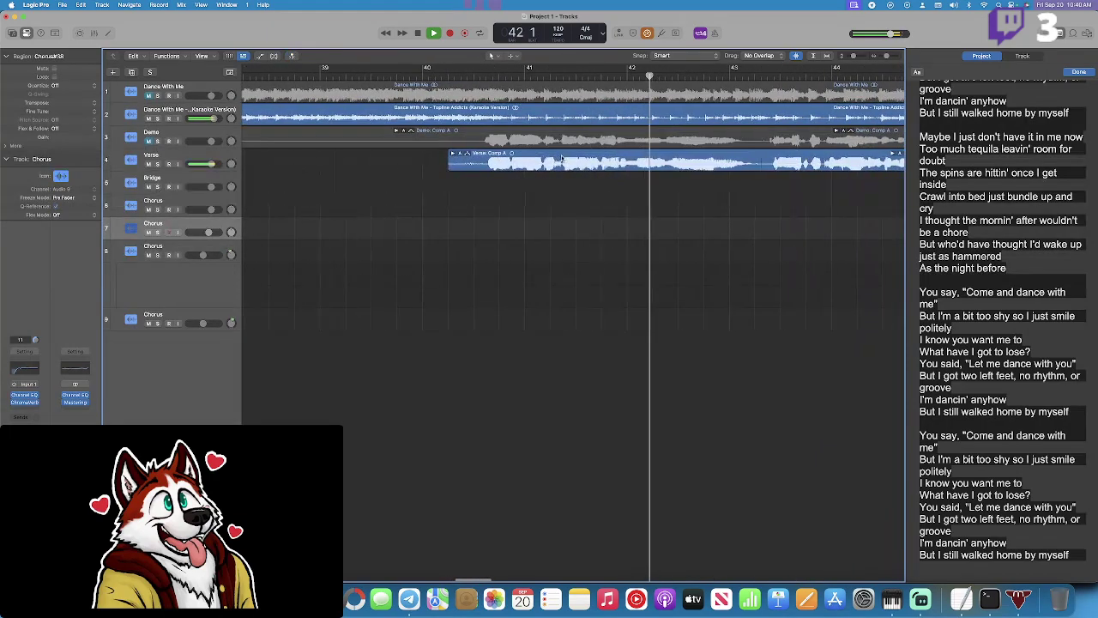
pyautogui.press('space')
pyautogui.rightClick(185, 161)
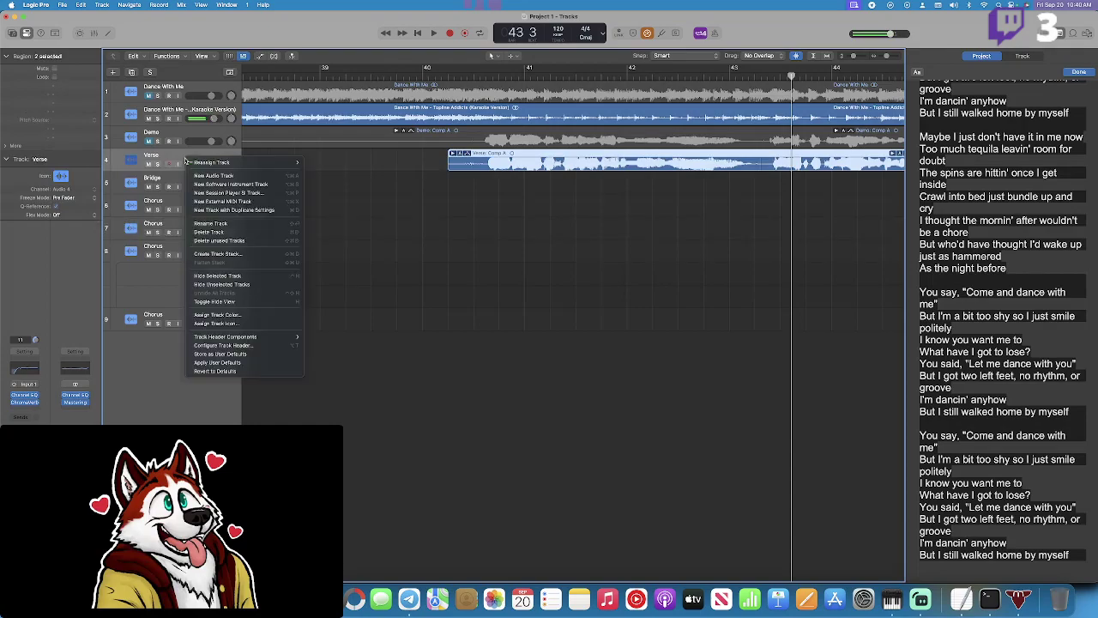
pyautogui.click(250, 214)
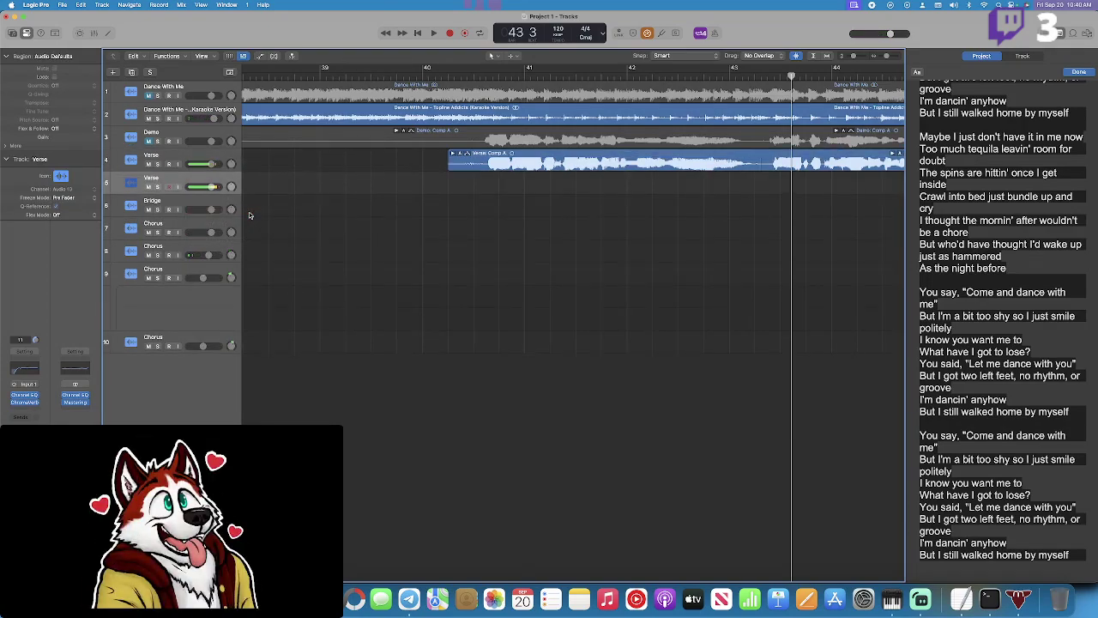
# Record the second verse's first phrase on the new Verse track 5 from about bar 40 beat 2 to bar 43 beat 2.
pyautogui.click(448, 75)
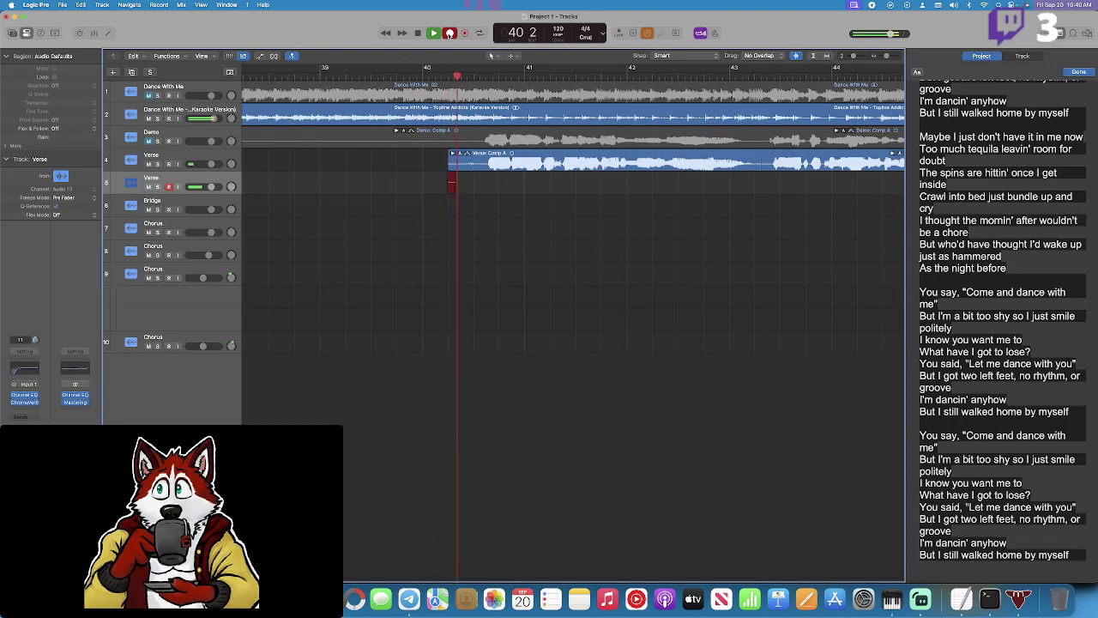
pyautogui.scroll(3, 961, 215)
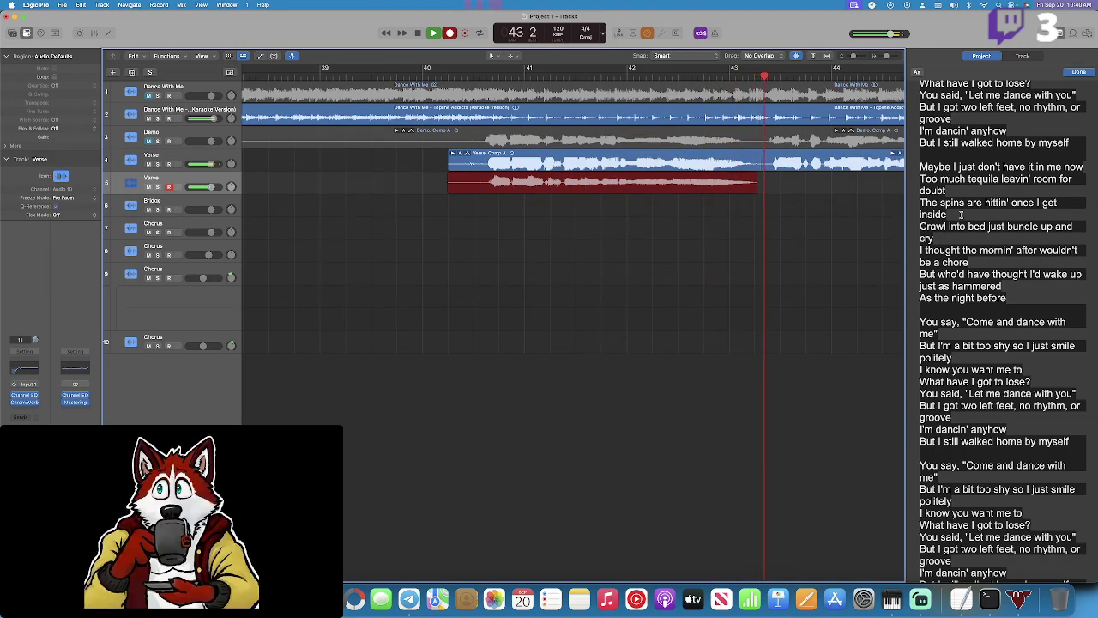
pyautogui.press('space')
# Play back the layered verse and balance track 5's volume slightly below the lead verse track.
pyautogui.moveTo(210, 187); pyautogui.dragTo(207, 186)
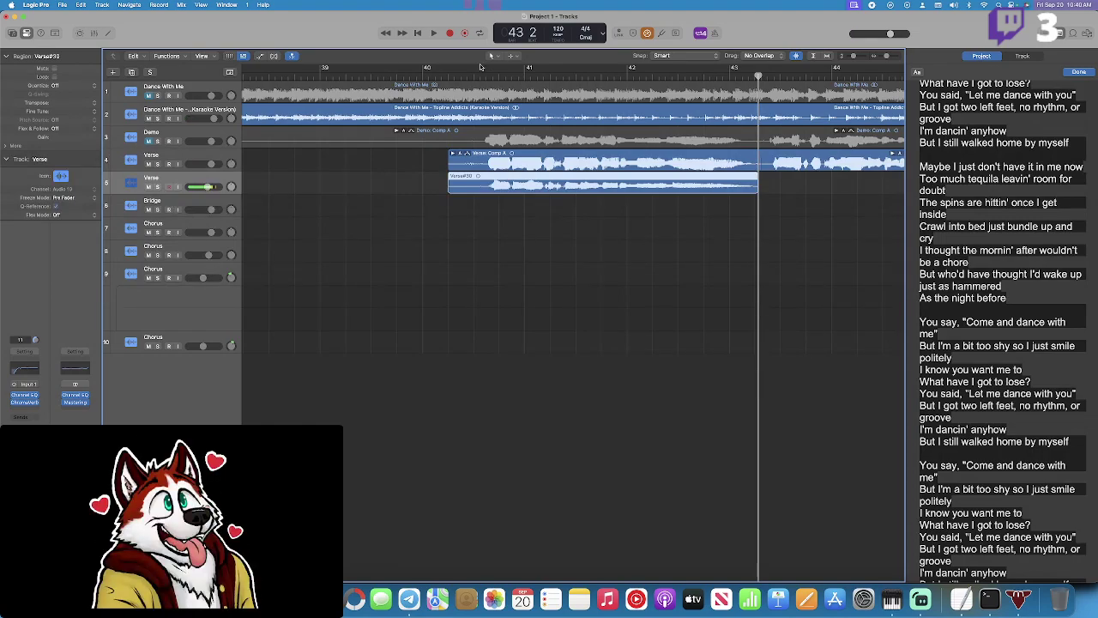
pyautogui.click(447, 75)
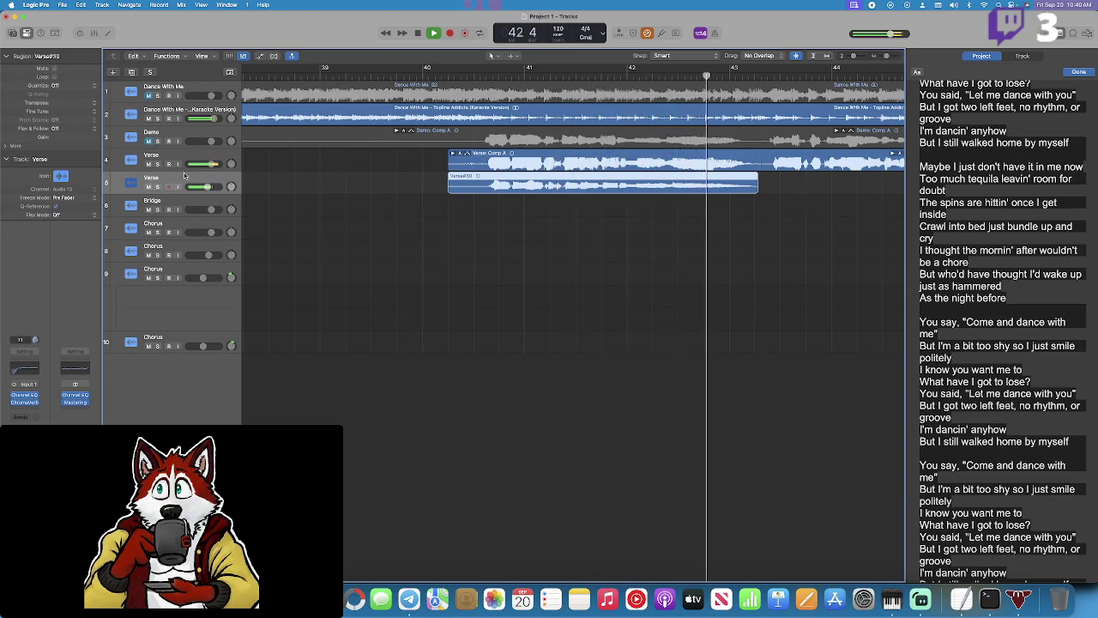
pyautogui.moveTo(206, 186); pyautogui.dragTo(209, 186)
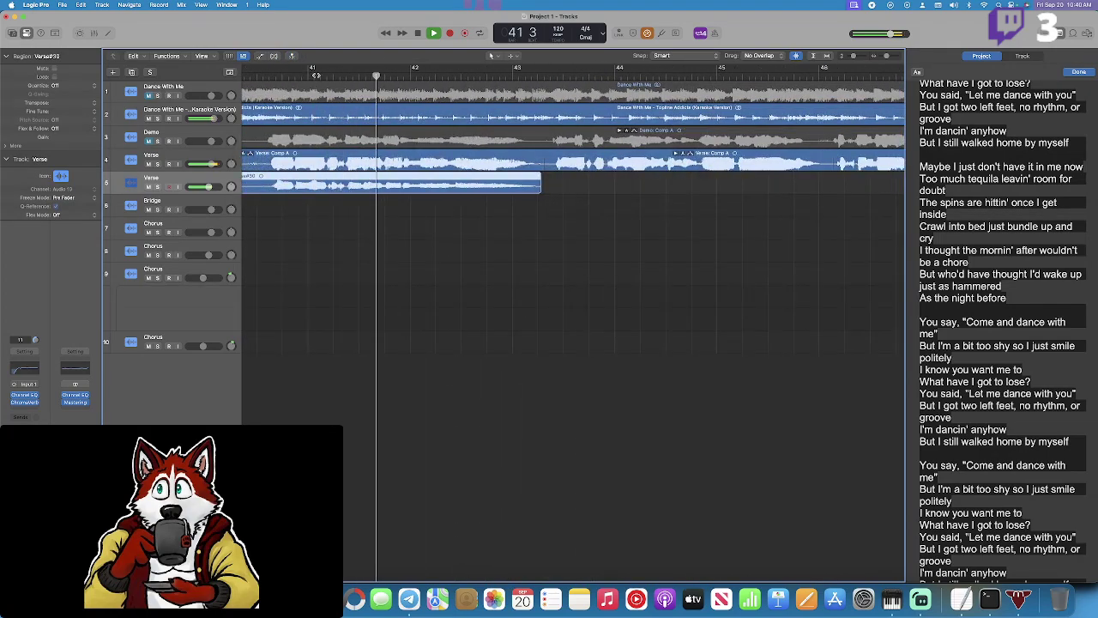
pyautogui.press('space')
# Record a second take of the whole verse on track 5 from bar 40 beat 2 to bar 51 beat 3 and play it back.
pyautogui.click(321, 76)
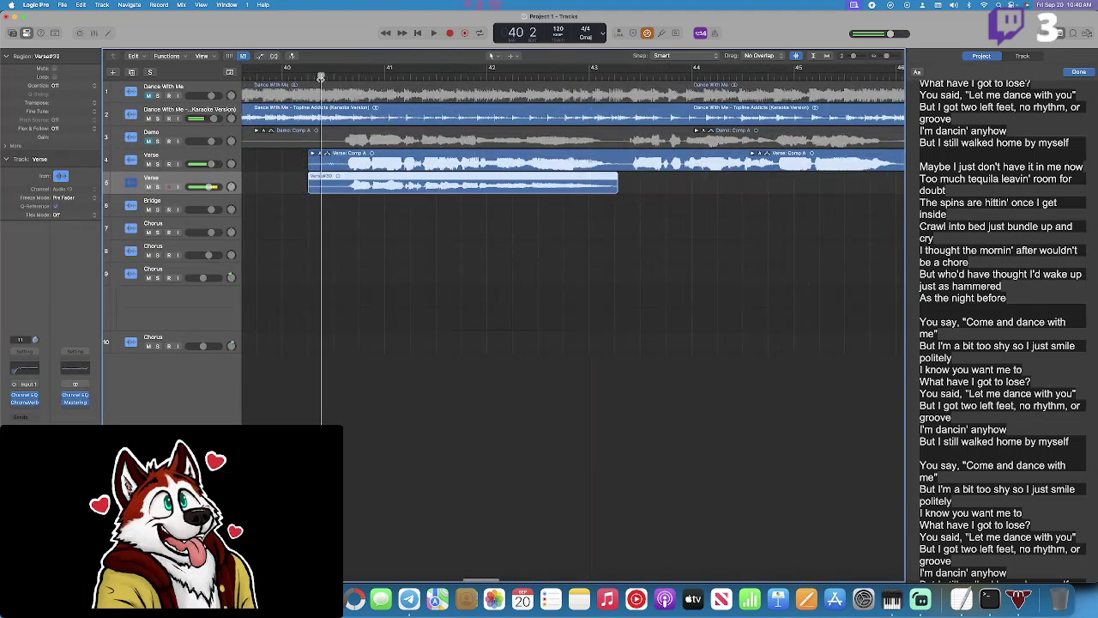
pyautogui.click(449, 33)
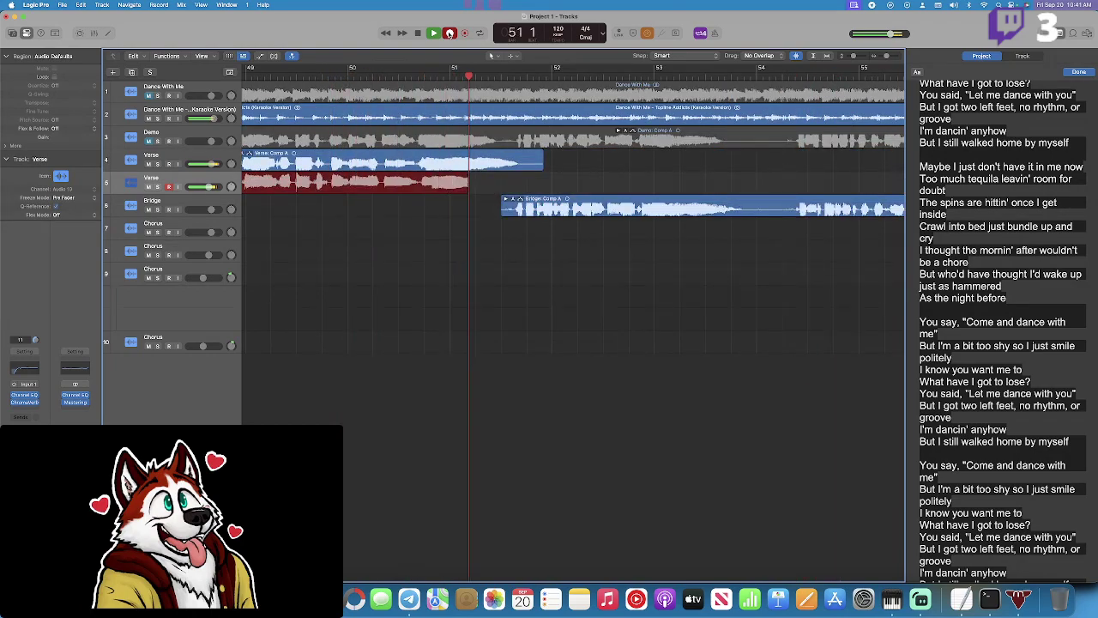
pyautogui.hscroll(-10, 515, 270)
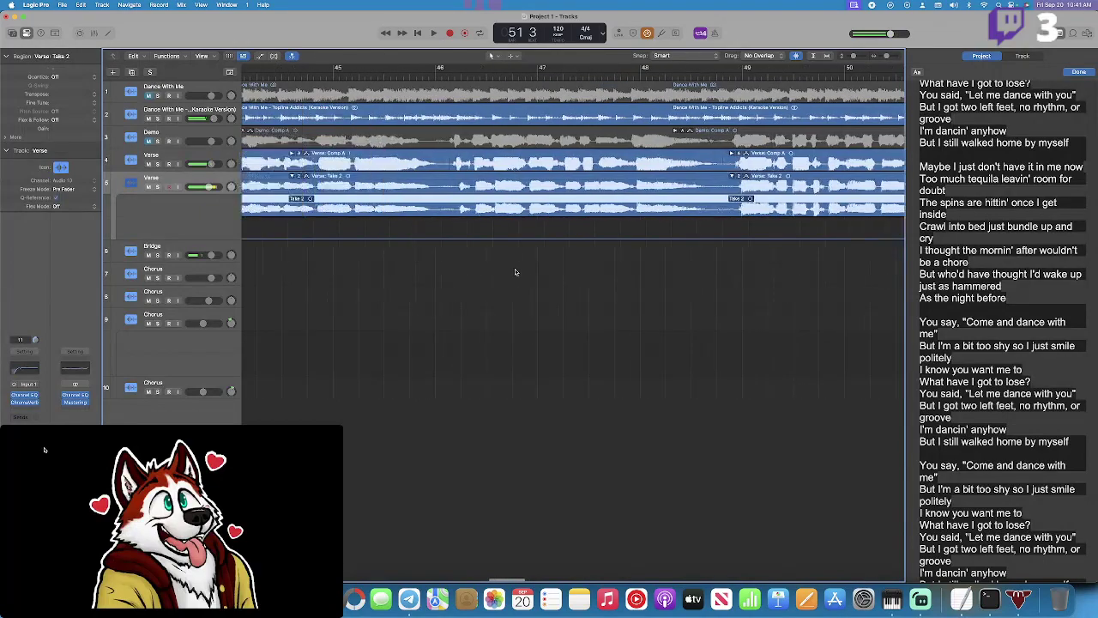
pyautogui.click(493, 72)
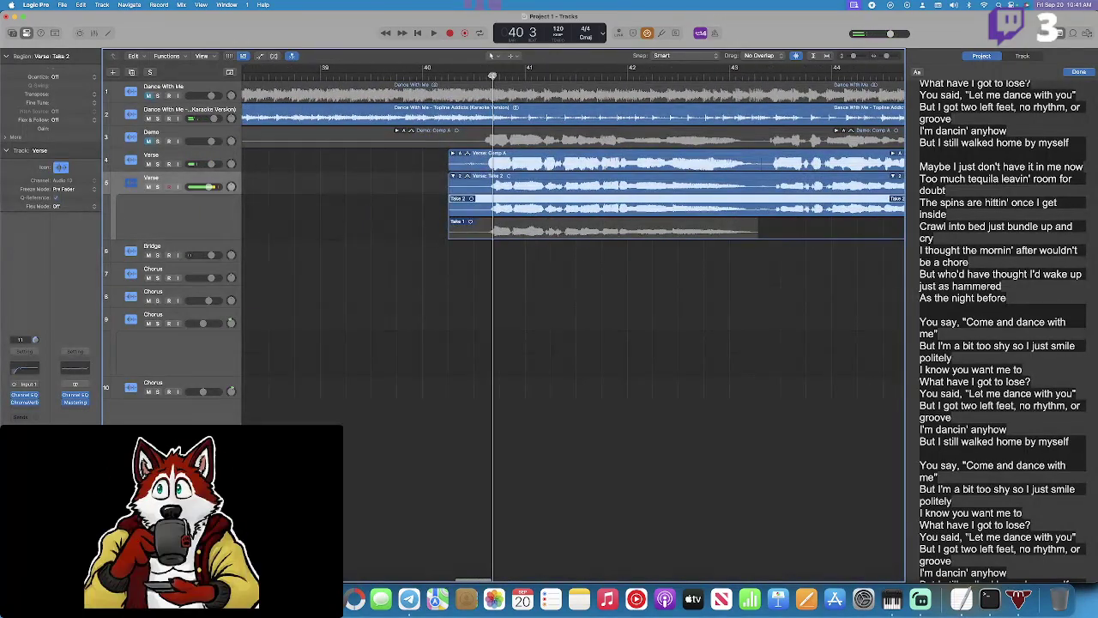
pyautogui.press('space')
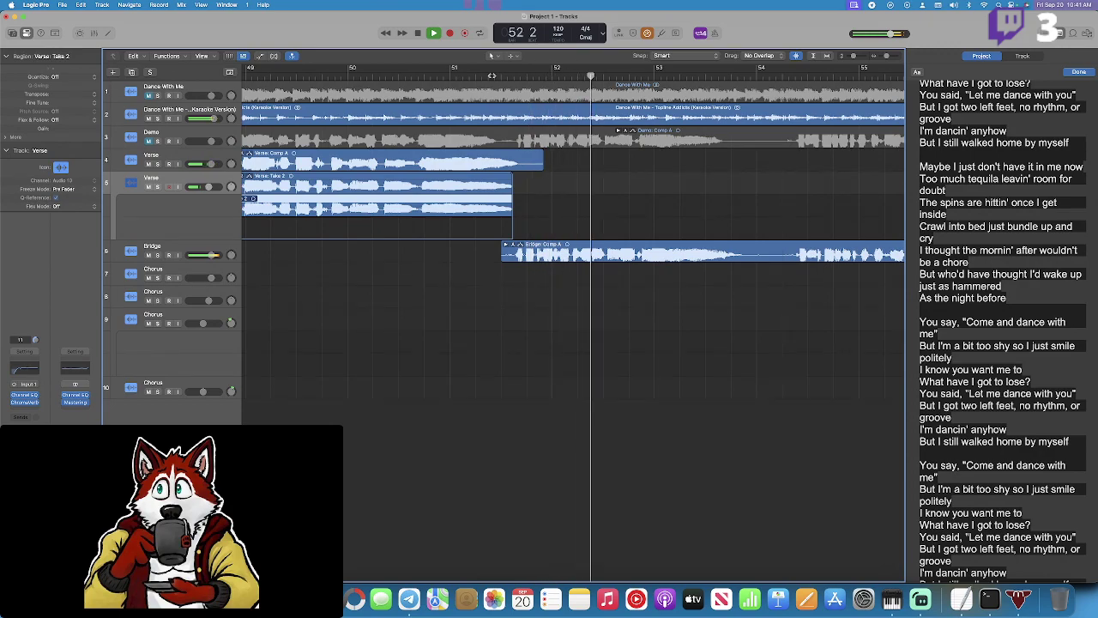
pyautogui.press('space')
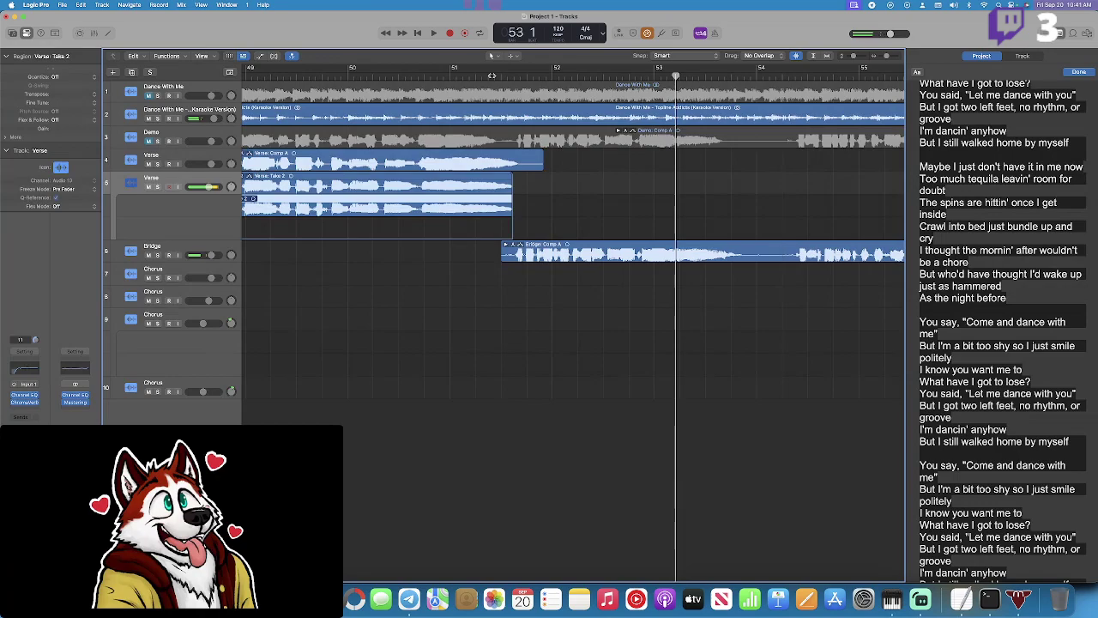
# Play back the transition from the end of the second verse into the bridge from about bar 51 beat 3.
pyautogui.press('space')
pyautogui.hscroll(-1, 502, 75)
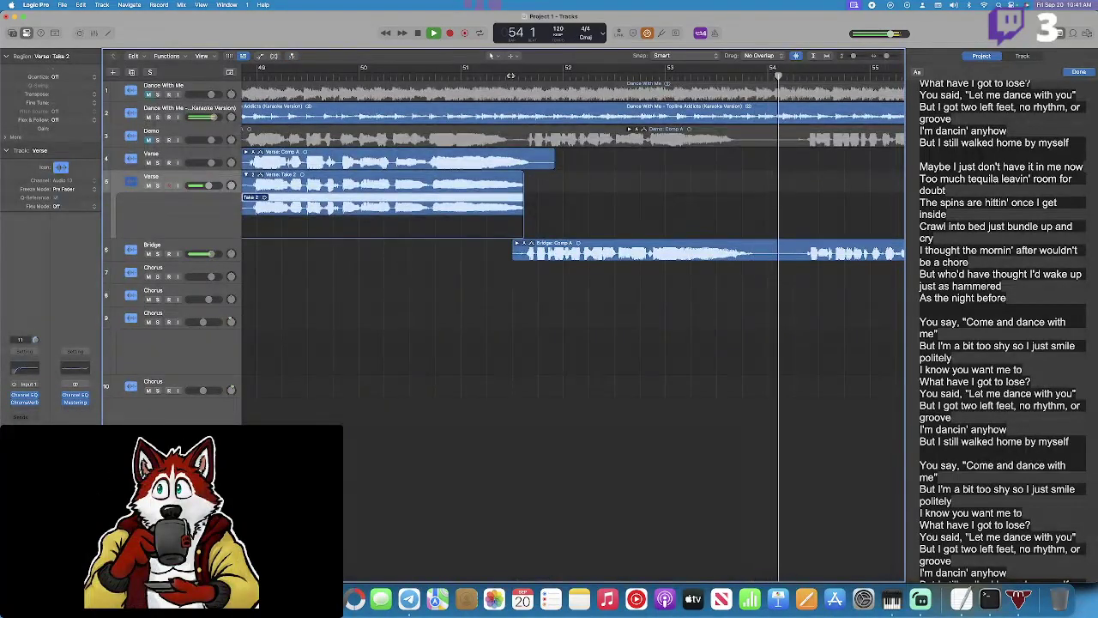
pyautogui.click(510, 75)
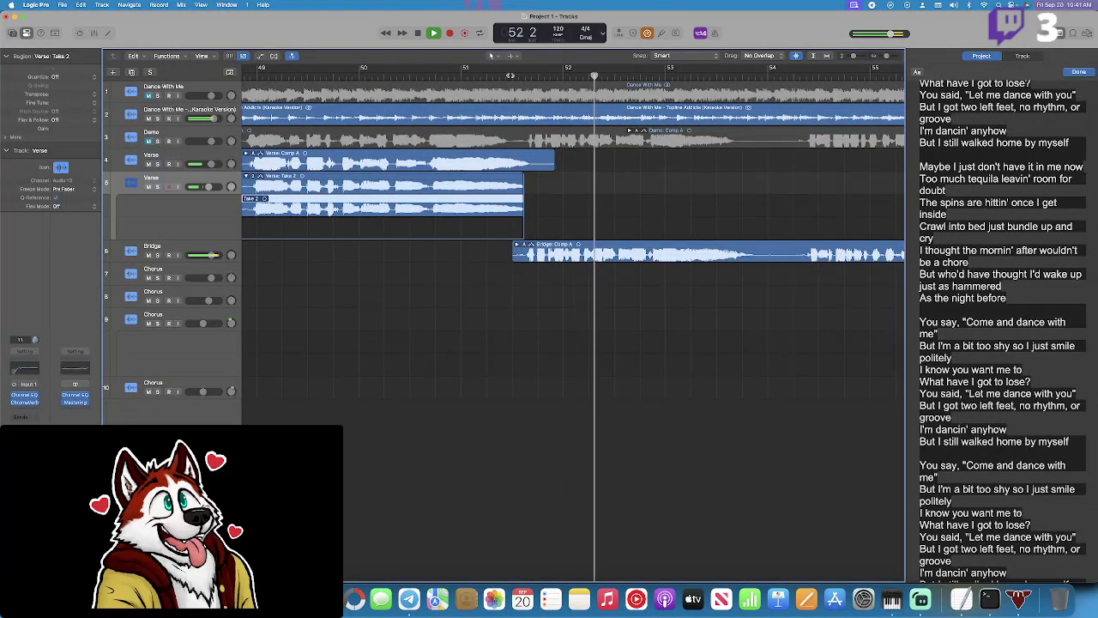
pyautogui.click(195, 273)
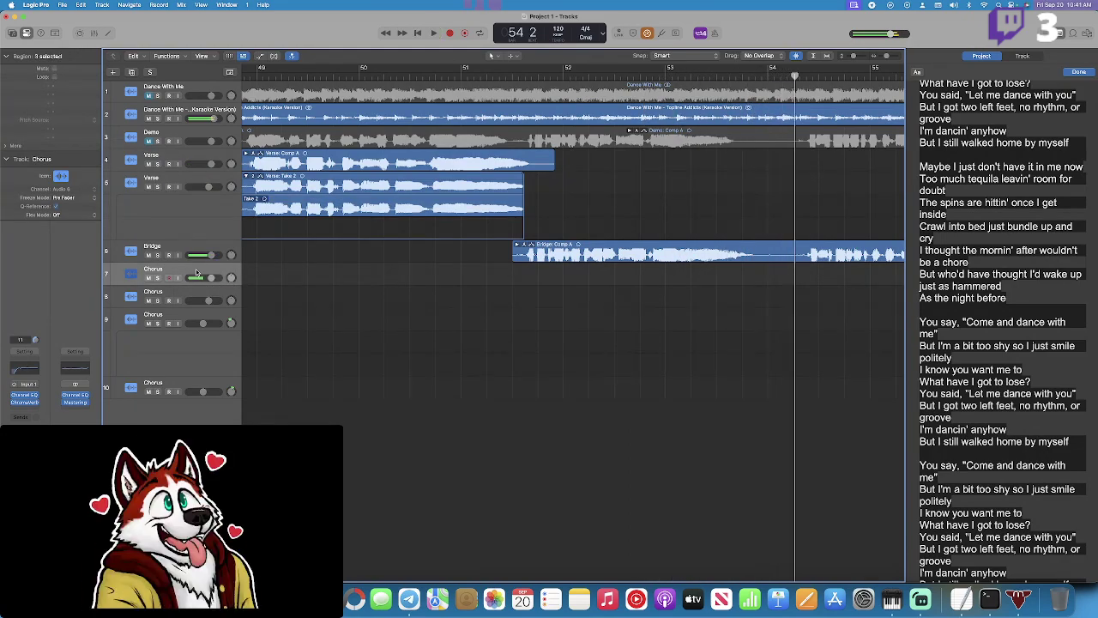
pyautogui.click(515, 74)
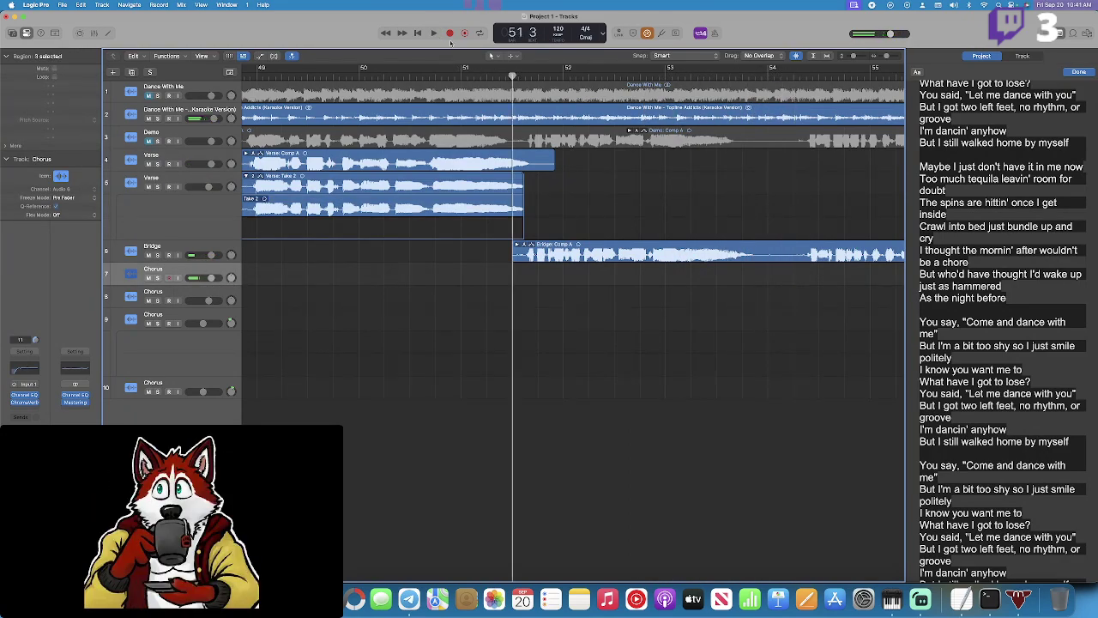
pyautogui.click(450, 33)
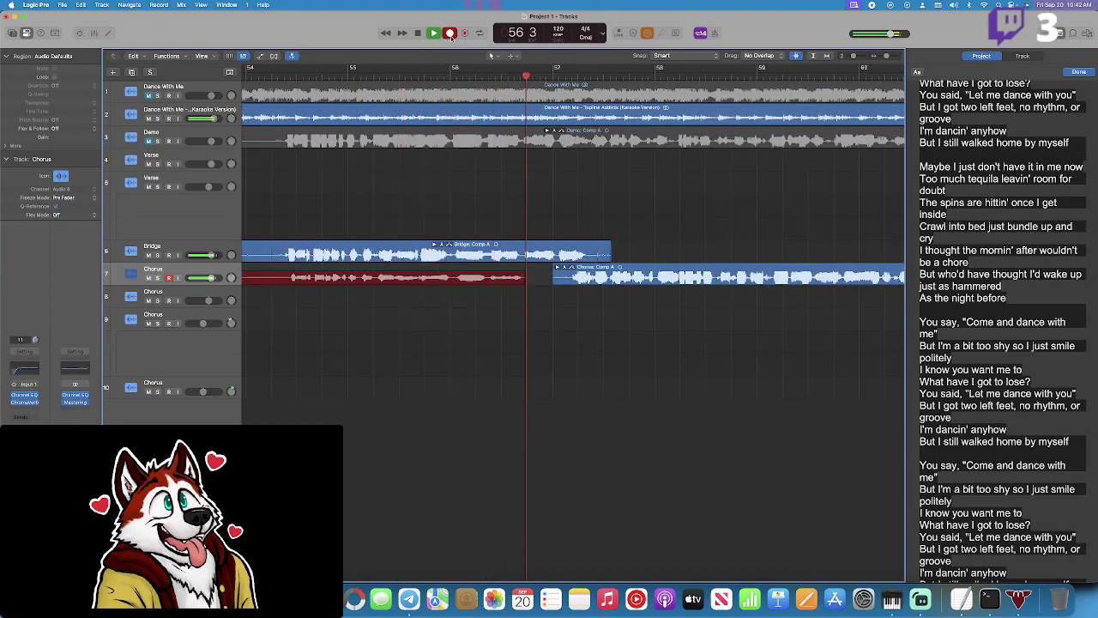
pyautogui.press('space')
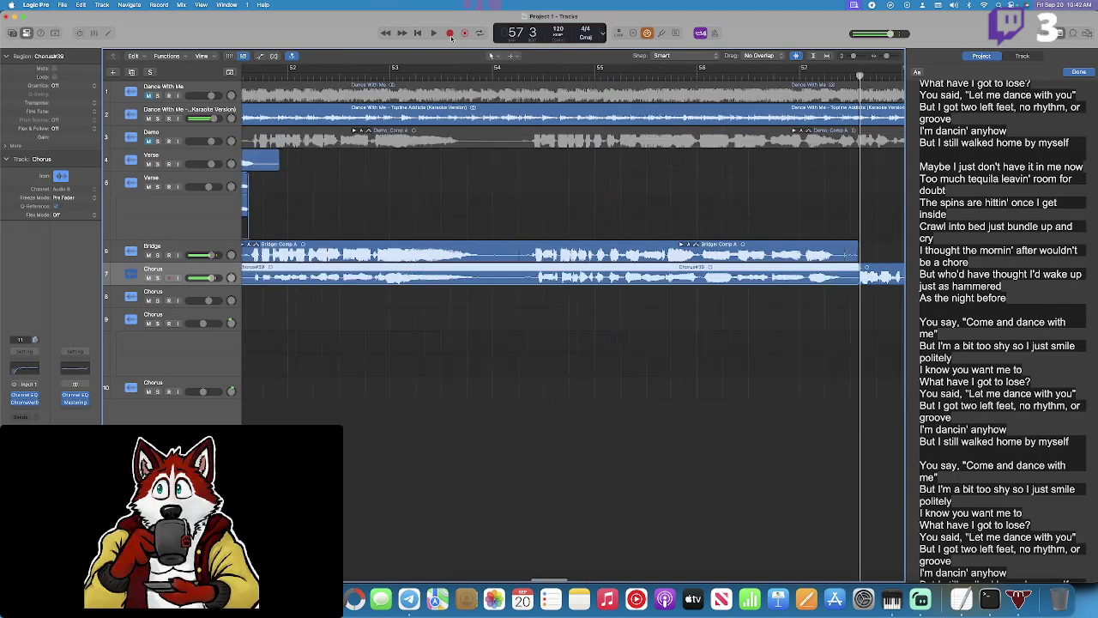
pyautogui.press('super+z')
# Add a new track with duplicate settings from the Bridge track for layering the bridge vocal.
pyautogui.hscroll(-3, 343, 189)
pyautogui.rightClick(167, 240)
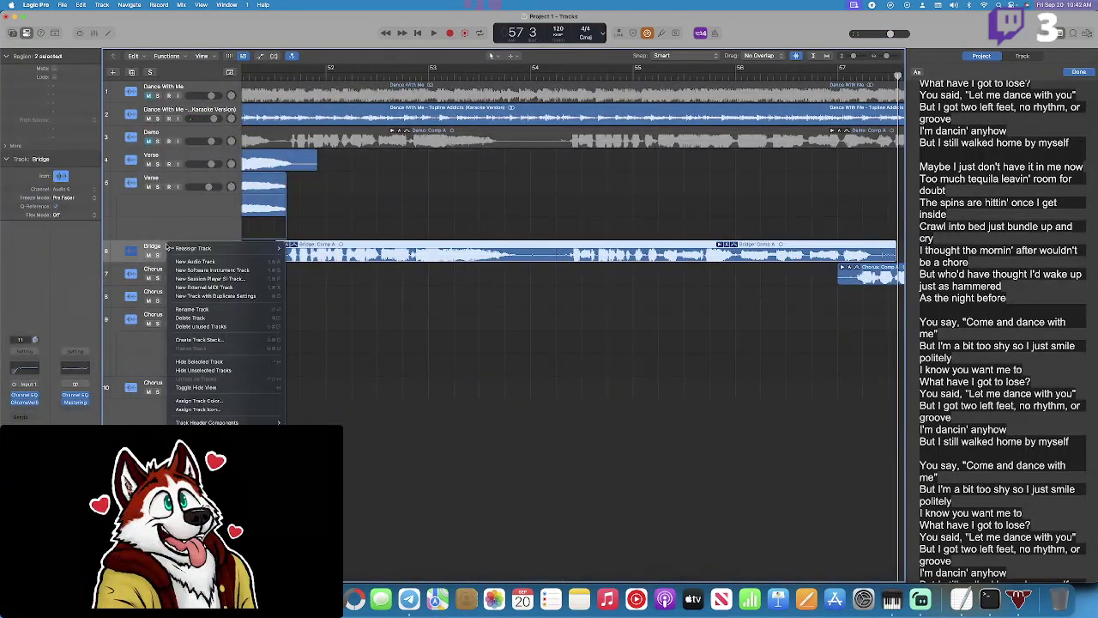
pyautogui.click(471, 268)
pyautogui.press('super+d')
pyautogui.hscroll(-2, 306, 126)
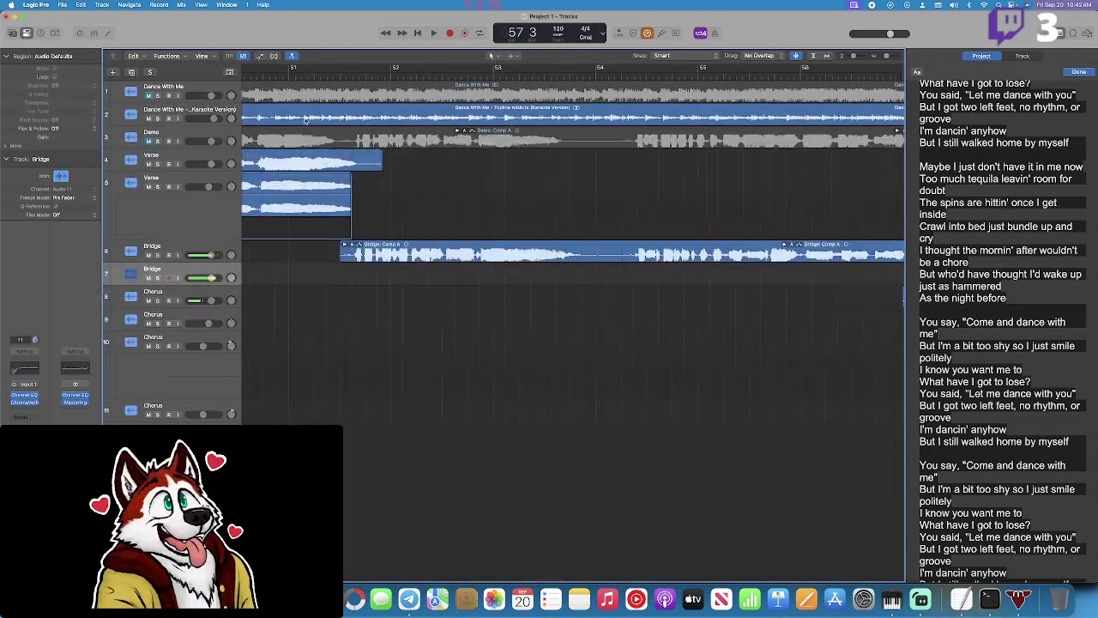
# Record the whole bridge on the new Bridge track 7 from bar 51 beat 3 to bar 57 beat 3.
pyautogui.click(344, 73)
pyautogui.click(449, 32)
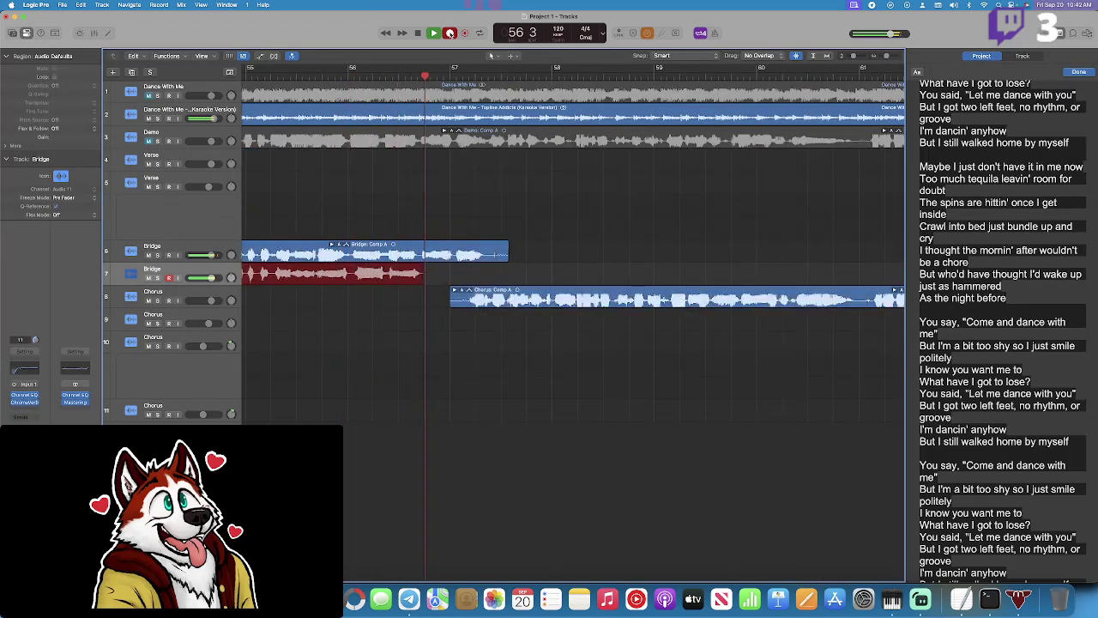
pyautogui.press('space')
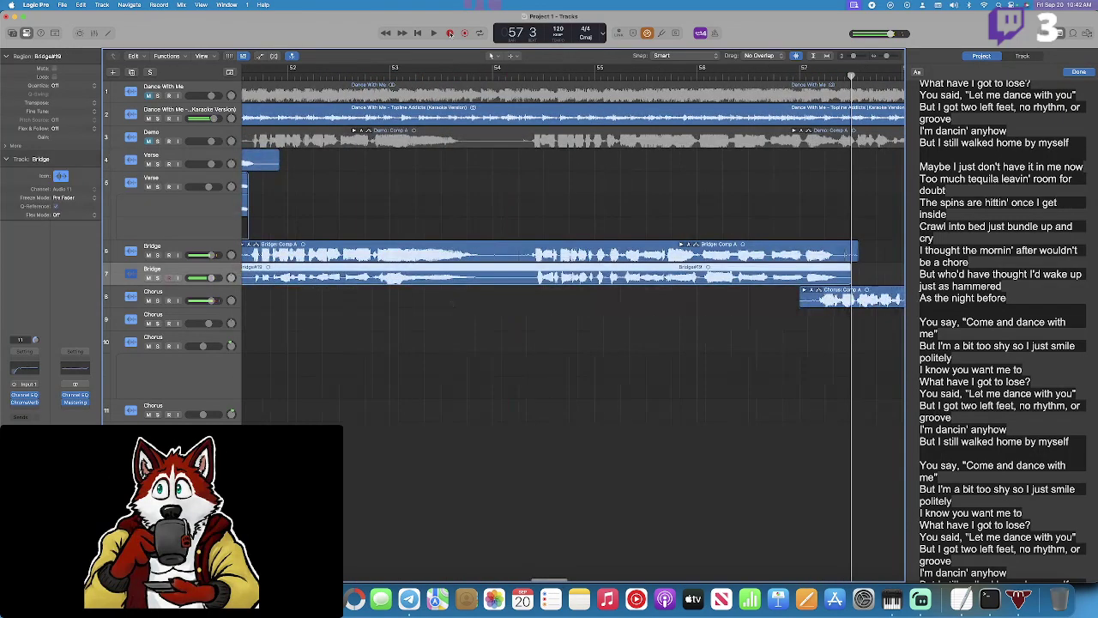
# Play back the layered bridge twice from its start at about bar 51 beat 3 into the chorus to check the new take.
pyautogui.hscroll(-5, 383, 115)
pyautogui.press('space')
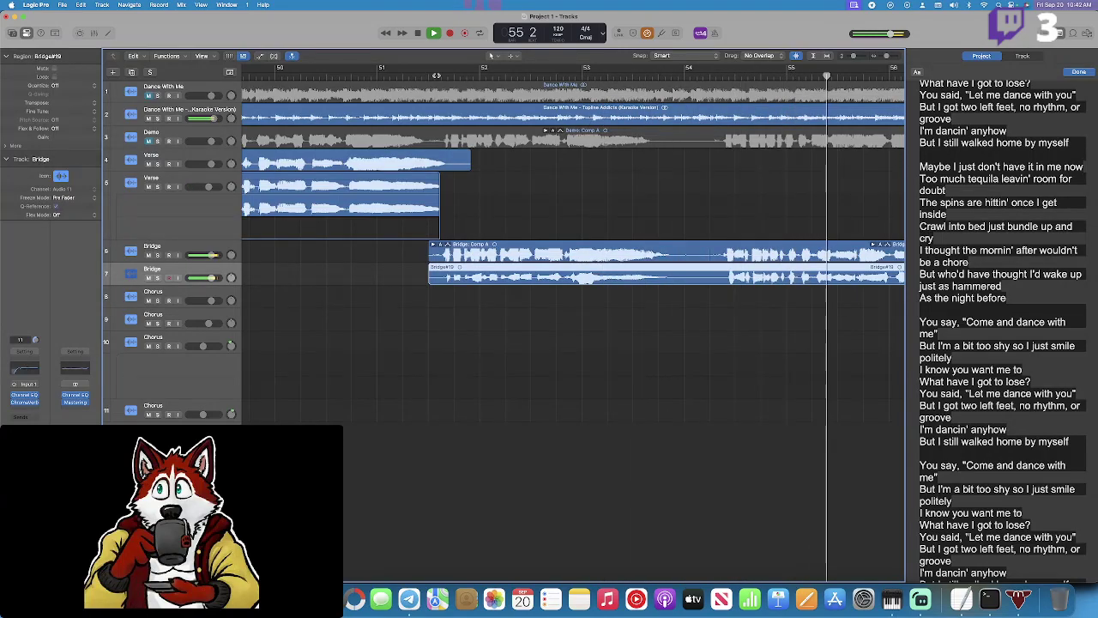
pyautogui.press('XF86AudioRaiseVolume')
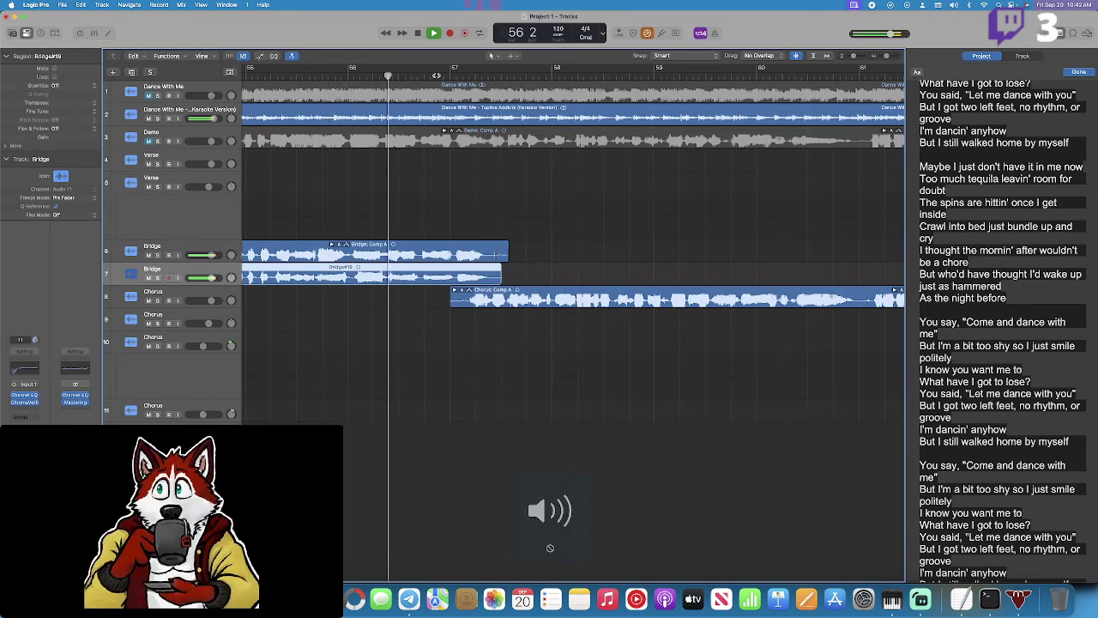
pyautogui.press('space')
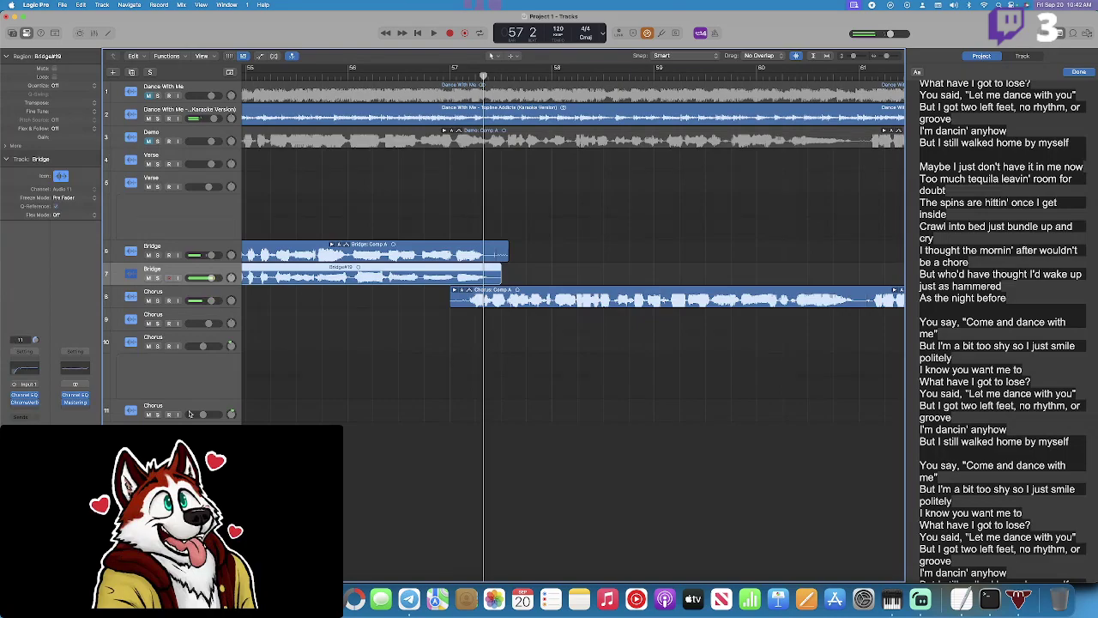
pyautogui.hscroll(-6, 377, 314)
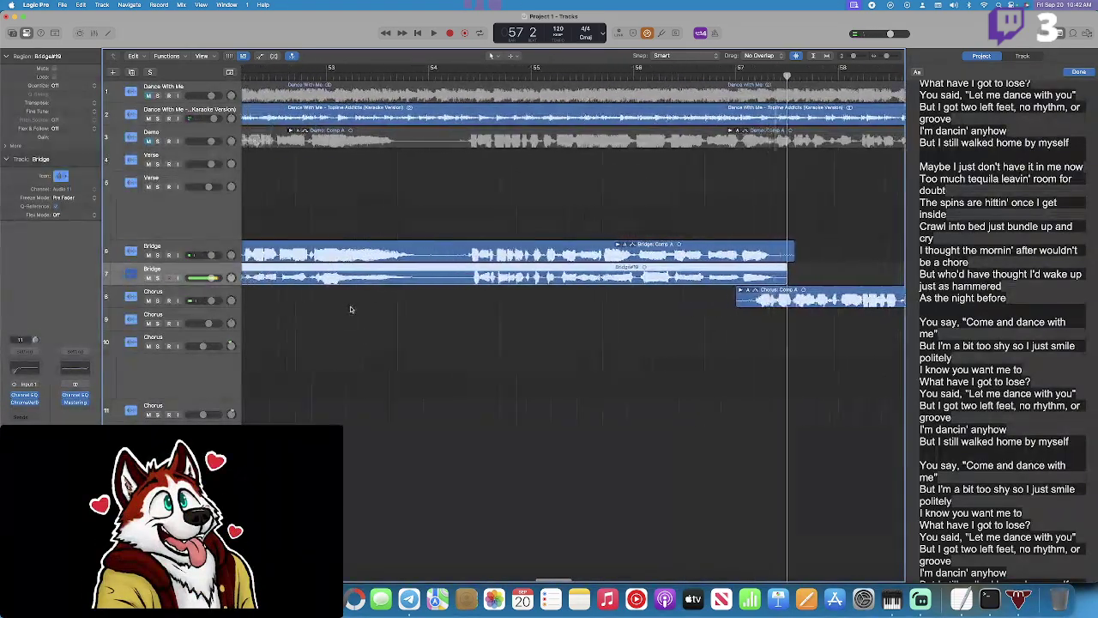
pyautogui.hscroll(-3, 350, 309)
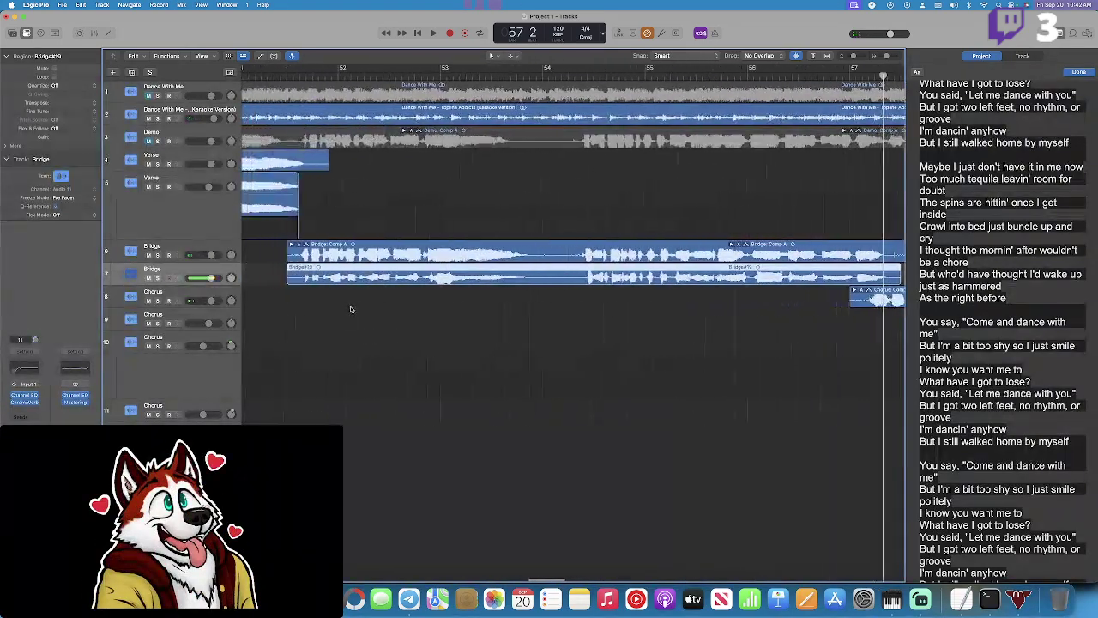
pyautogui.click(300, 75)
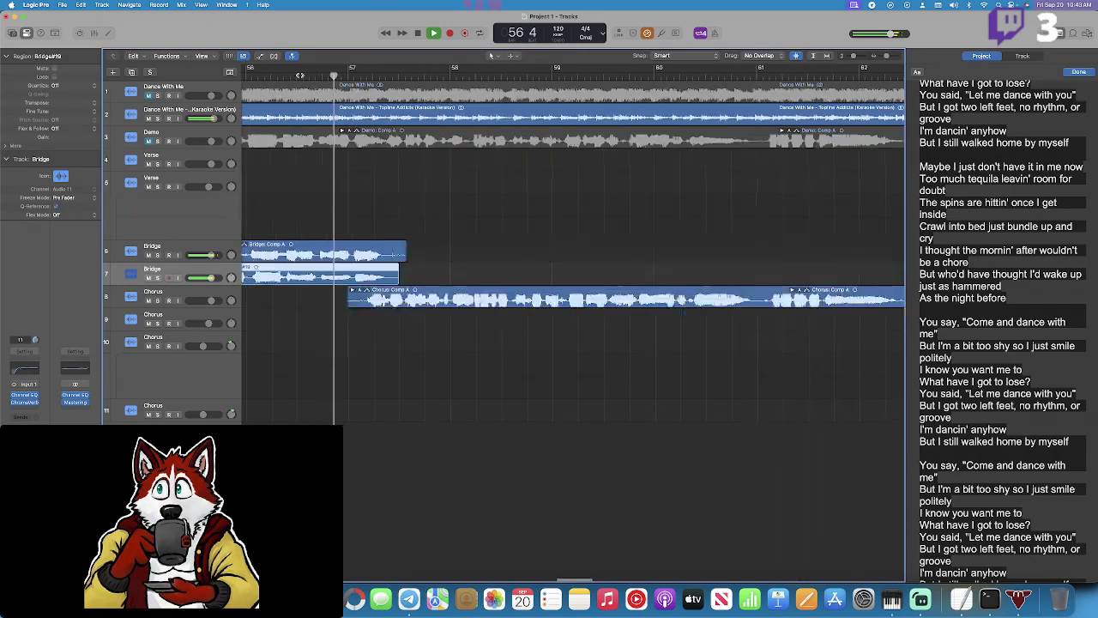
pyautogui.hscroll(-10, 448, 94)
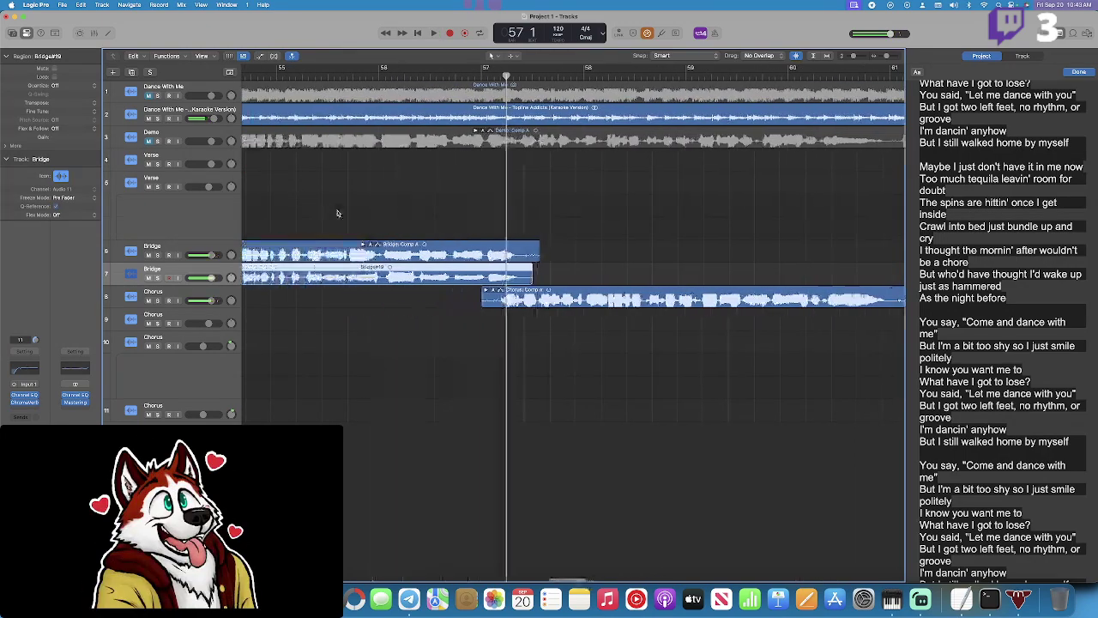
# Record a second take of the bridge's second half on track 7 from bar 54 beat 2 to bar 57 beat 2 and play it back.
pyautogui.moveTo(409, 76); pyautogui.dragTo(405, 76)
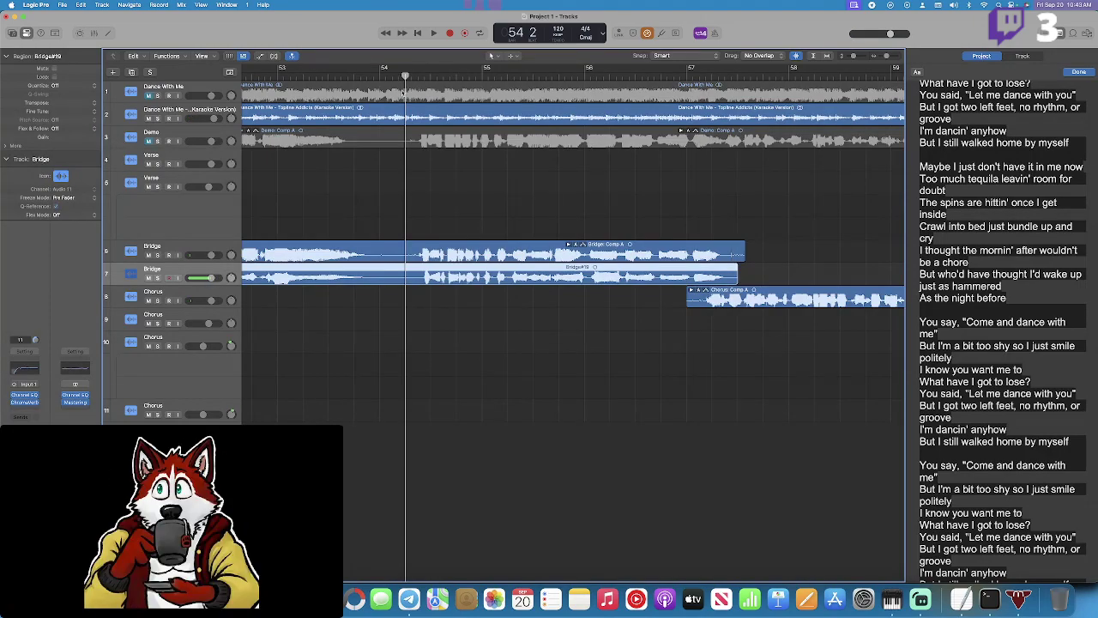
pyautogui.click(449, 33)
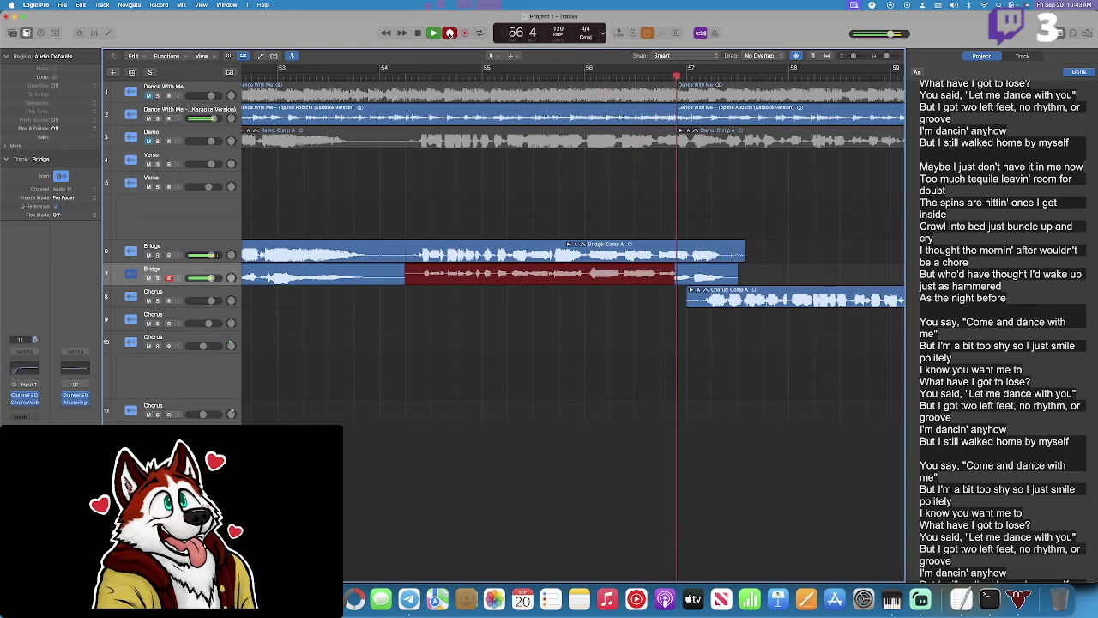
pyautogui.press('space')
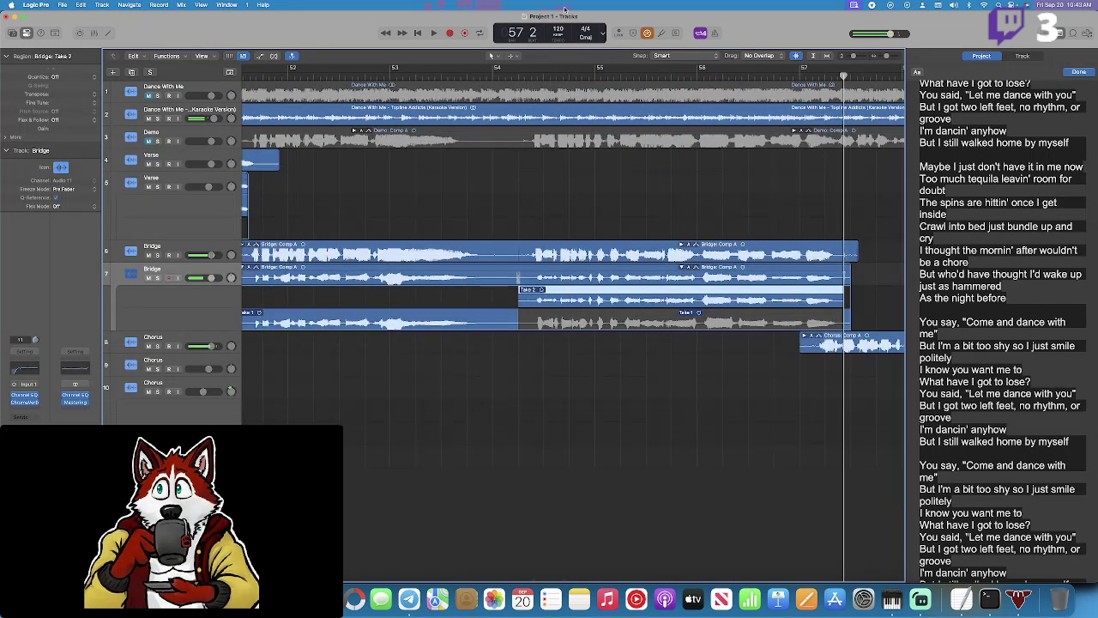
pyautogui.press('space')
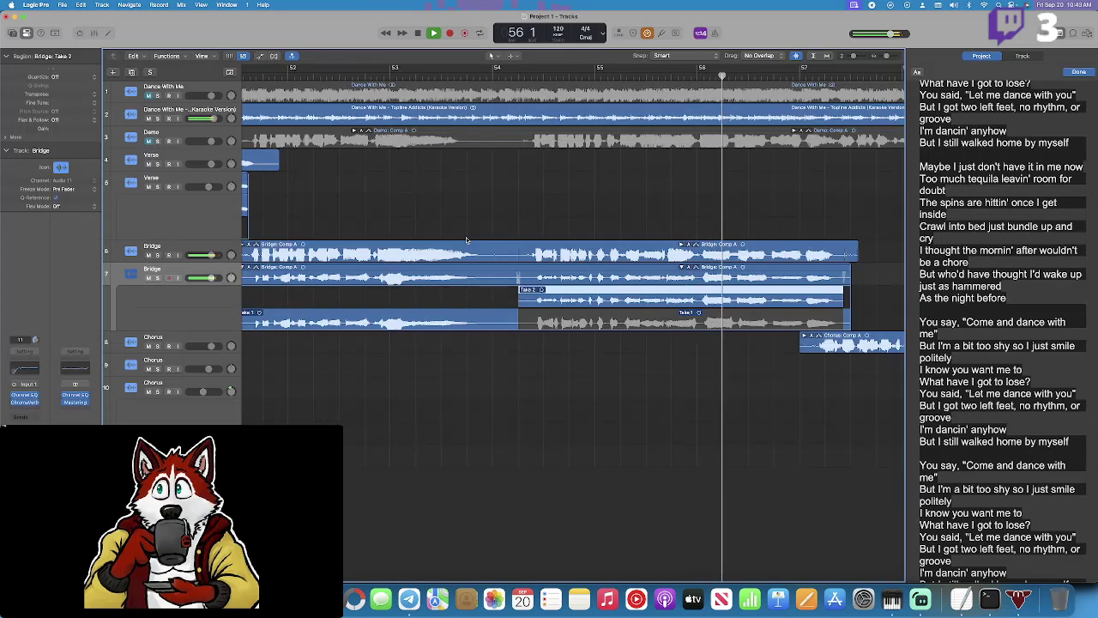
pyautogui.press('space')
# Record a third take of the bridge's second half on track 7 from bar 54 beat 2 and play it back into the chorus.
pyautogui.hscroll(1, 513, 76)
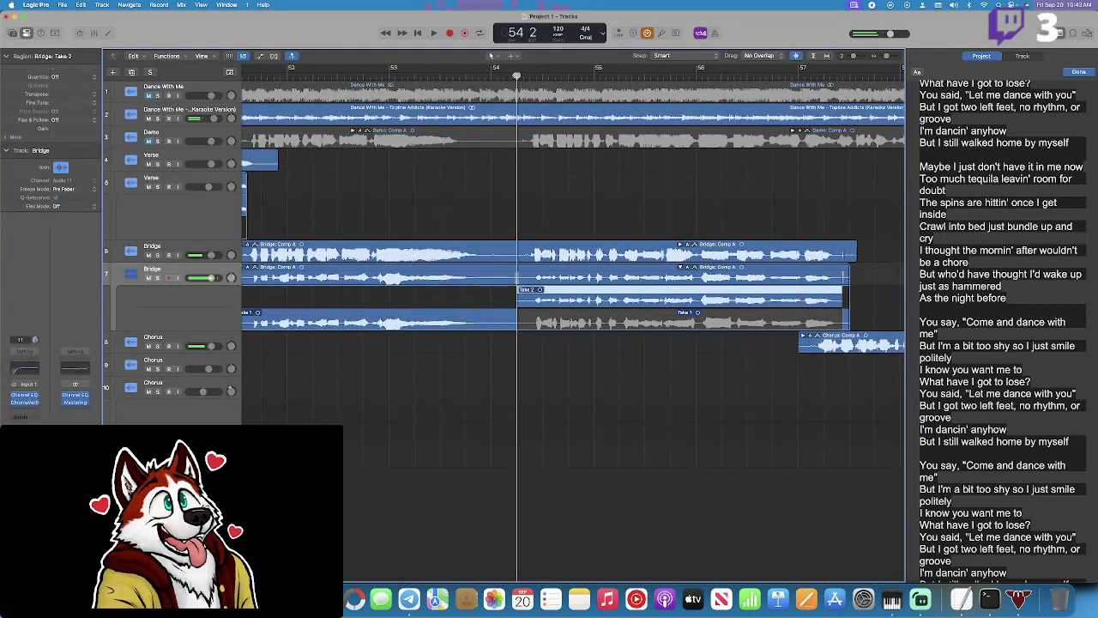
pyautogui.click(449, 34)
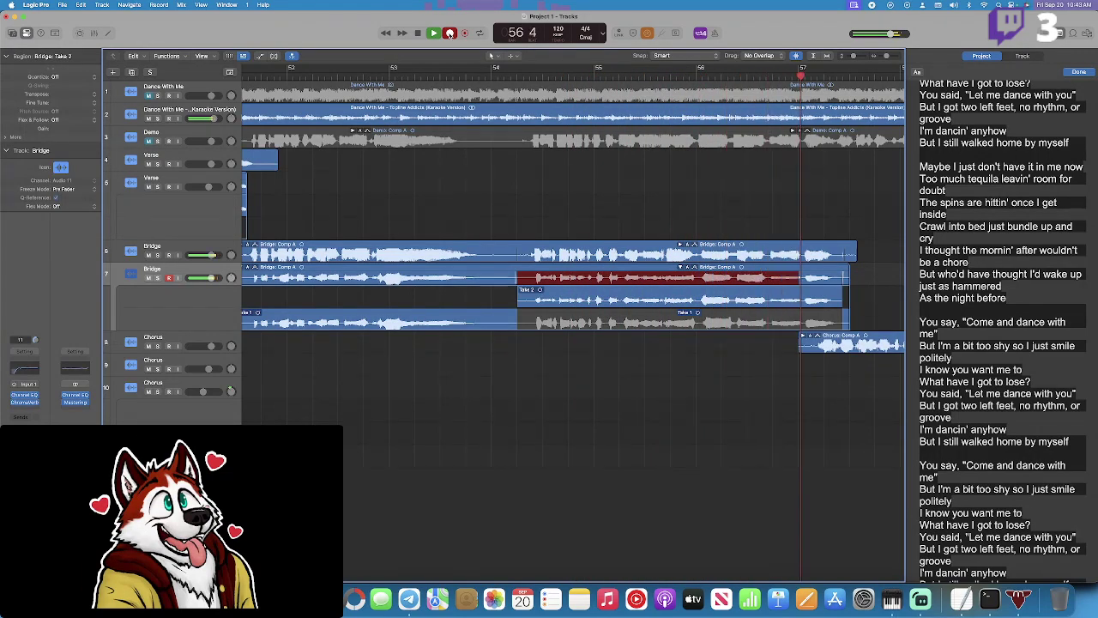
pyautogui.click(449, 33)
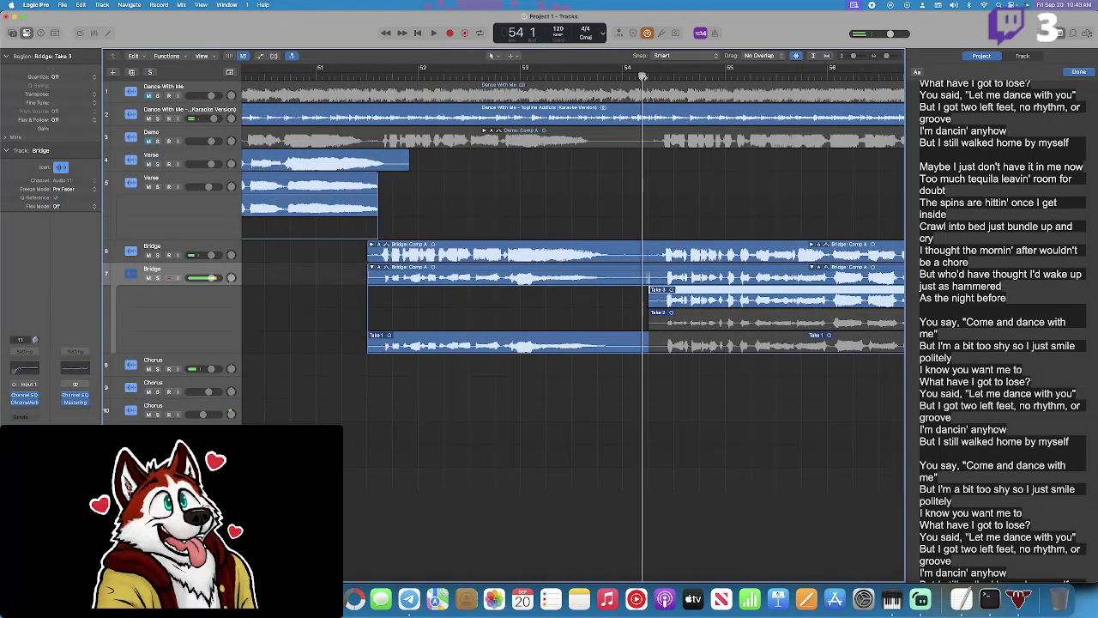
pyautogui.press('space')
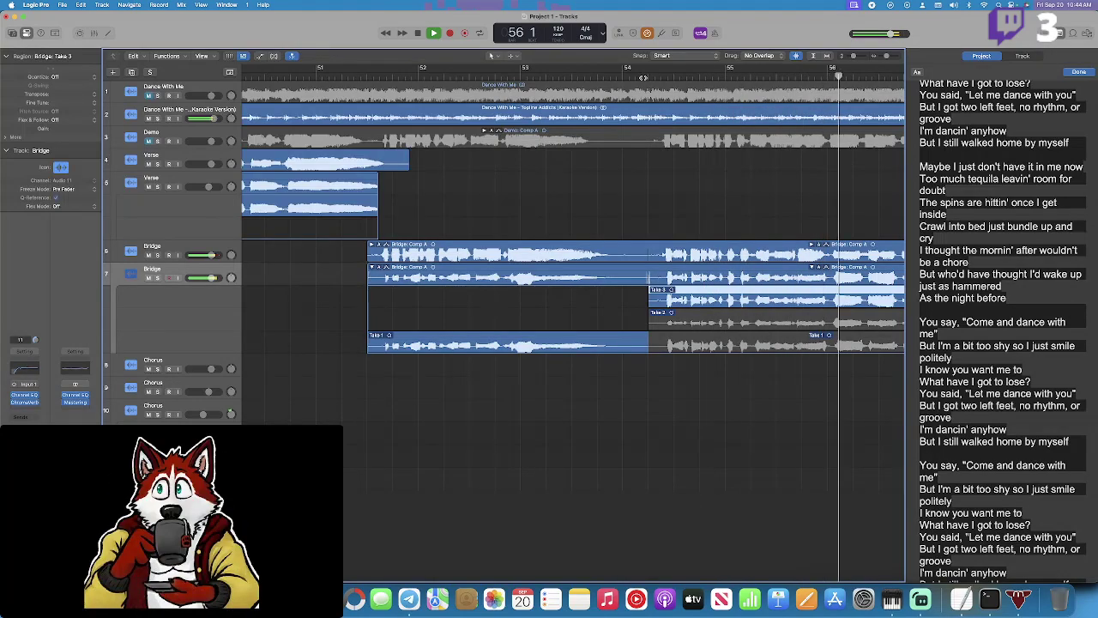
pyautogui.hscroll(-5, 643, 78)
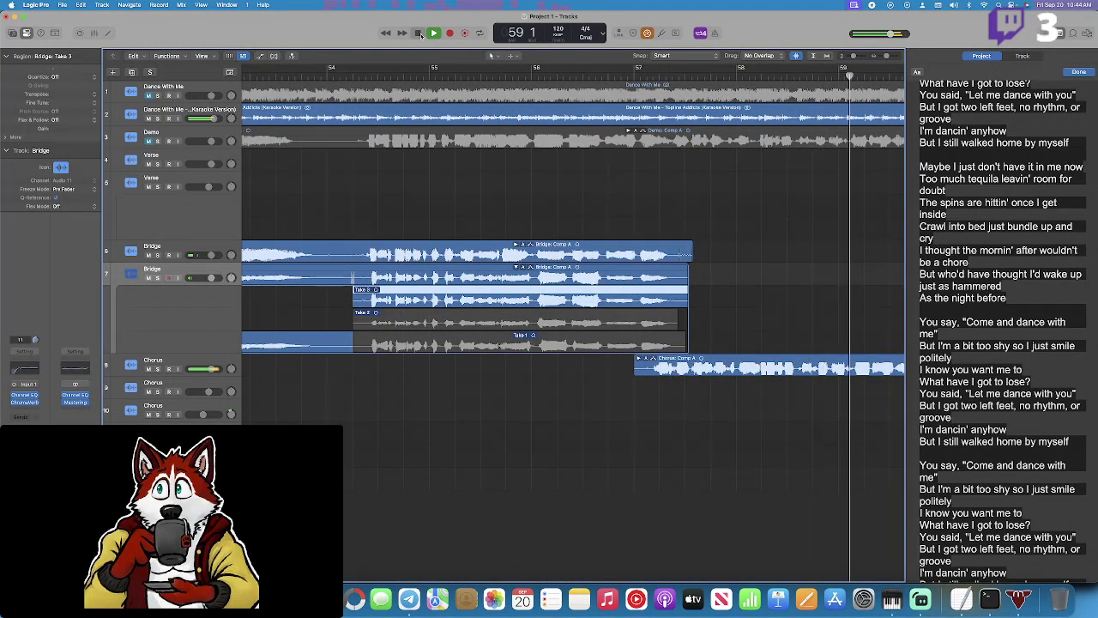
pyautogui.press('space')
# Add another track with duplicate settings from the lead Bridge track for a third bridge layer.
pyautogui.hscroll(-3, 581, 222)
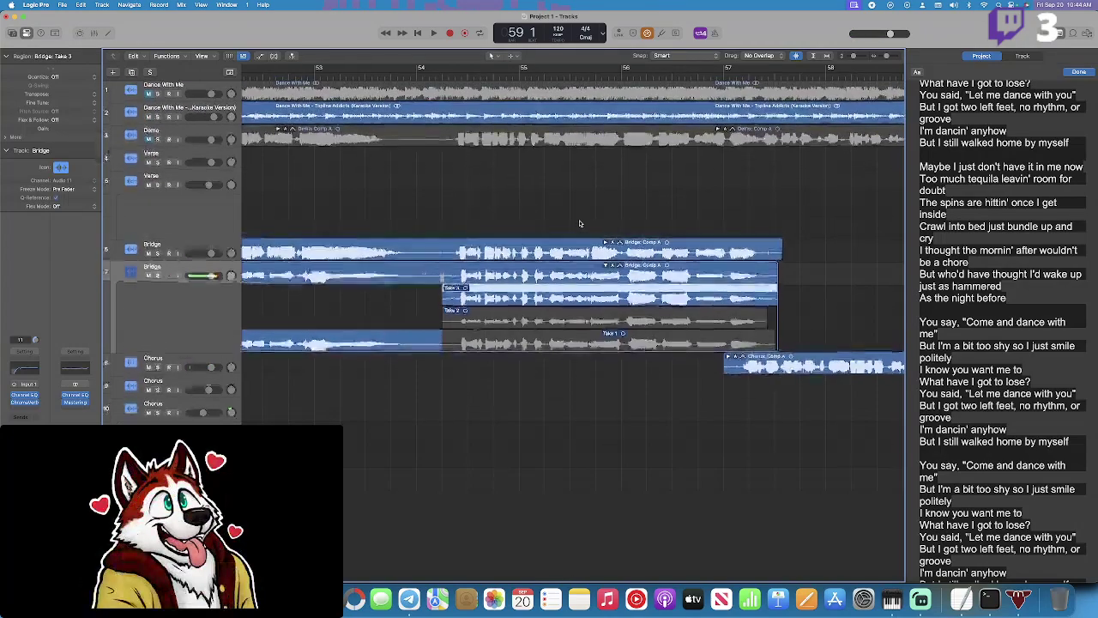
pyautogui.hscroll(-5, 581, 222)
pyautogui.rightClick(186, 247)
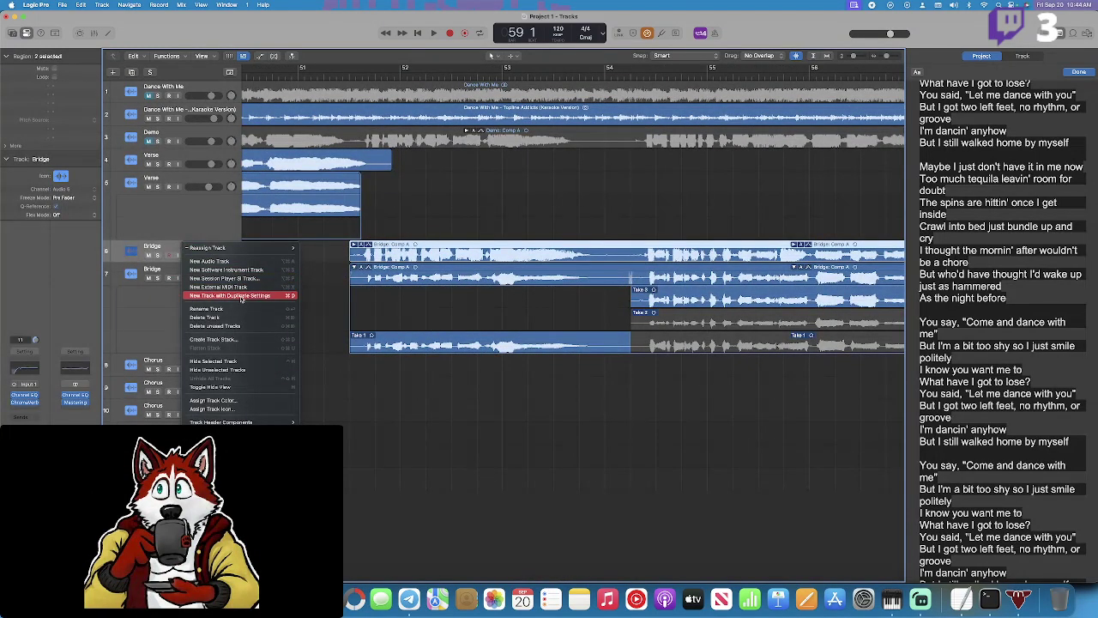
pyautogui.click(241, 295)
# Record the whole bridge on the newly added Bridge track from bar 51 beat 3 to bar 57 beat 2.
pyautogui.click(350, 76)
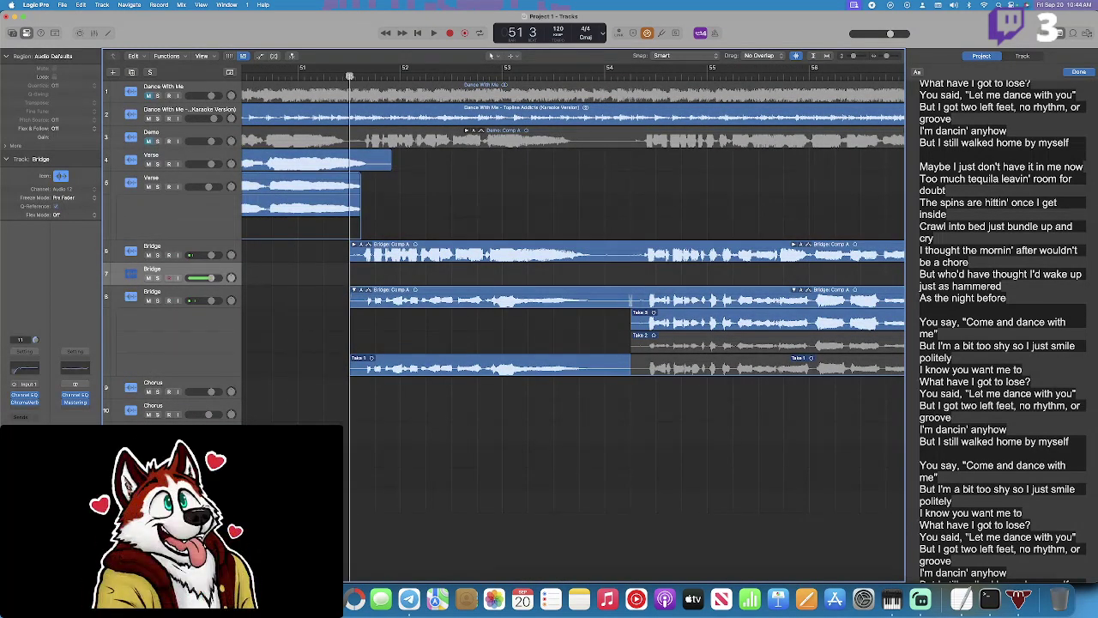
pyautogui.click(450, 33)
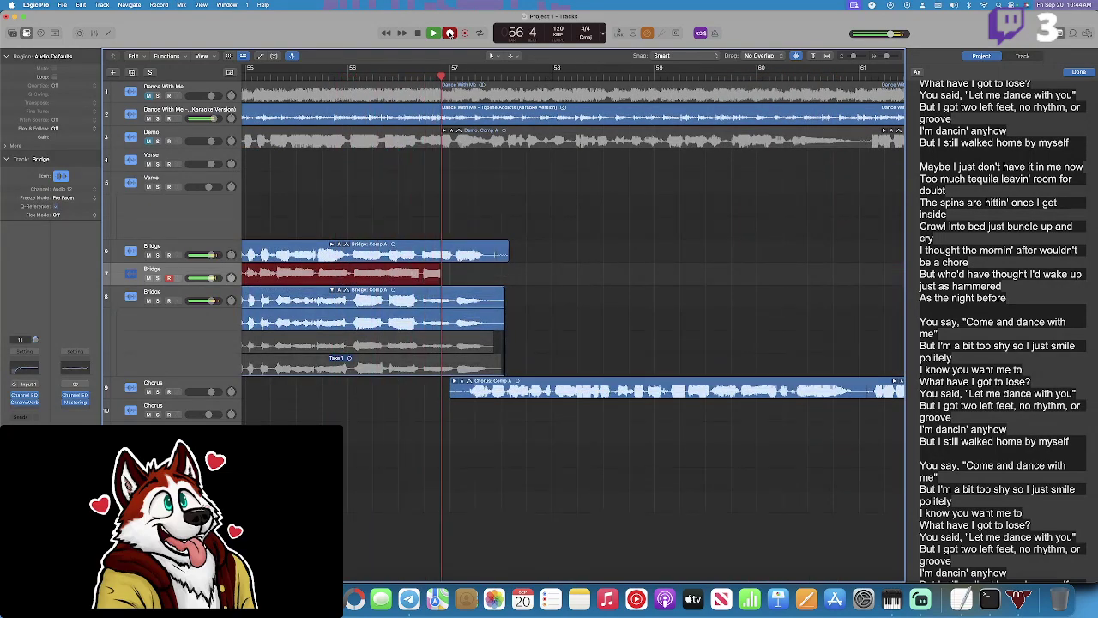
pyautogui.click(449, 33)
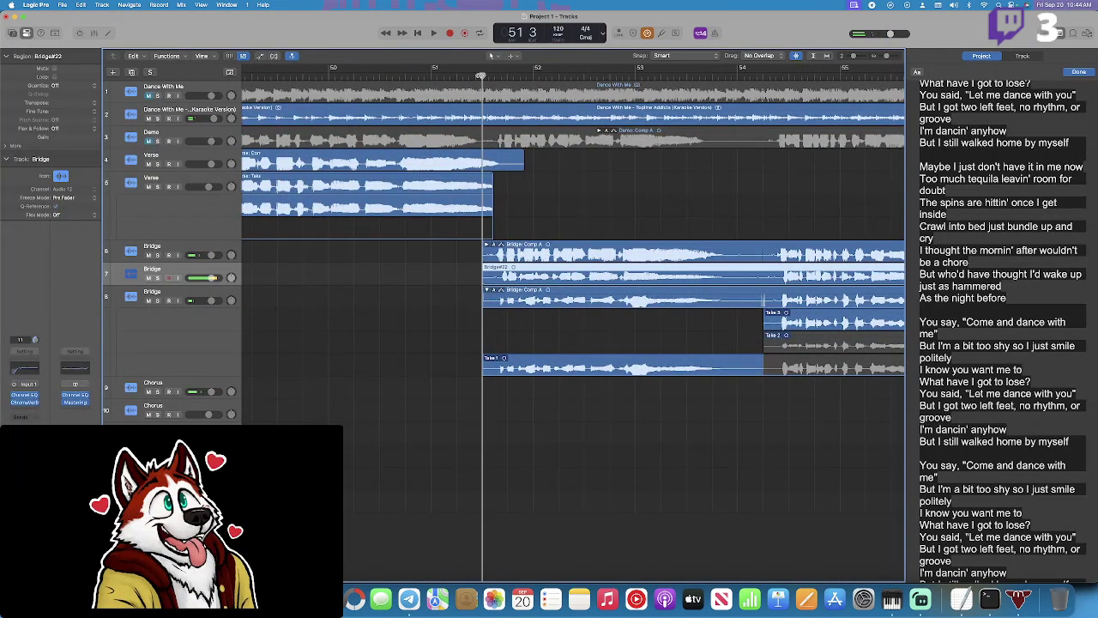
# Play back the three bridge layers from bar 51 beat 3 and collapse the take folder on Bridge track 8.
pyautogui.press('space')
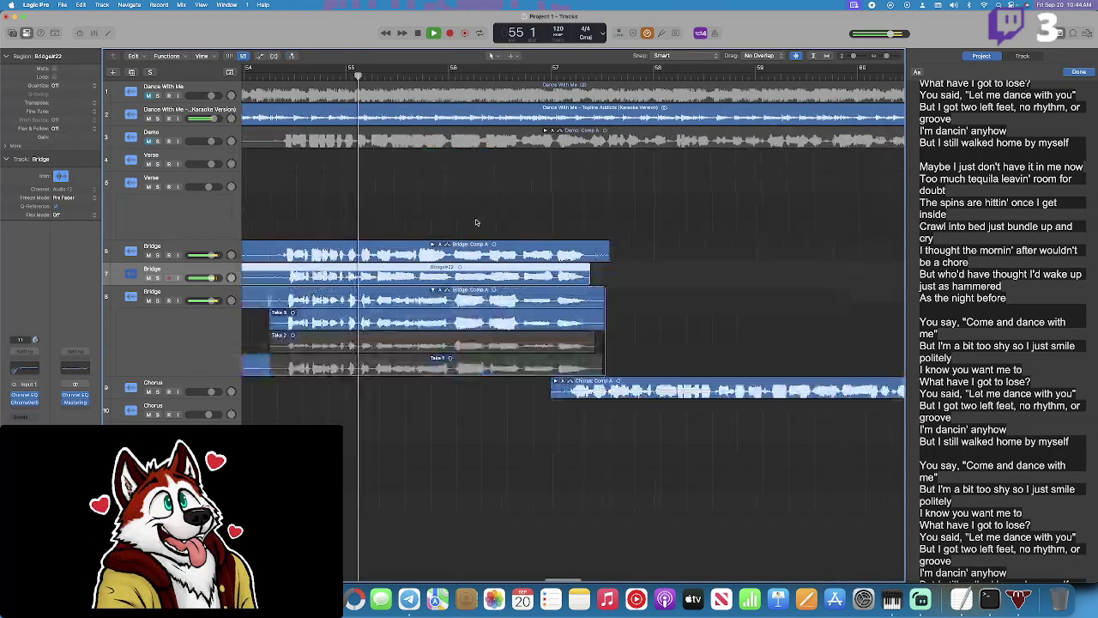
pyautogui.hscroll(-5, 434, 282)
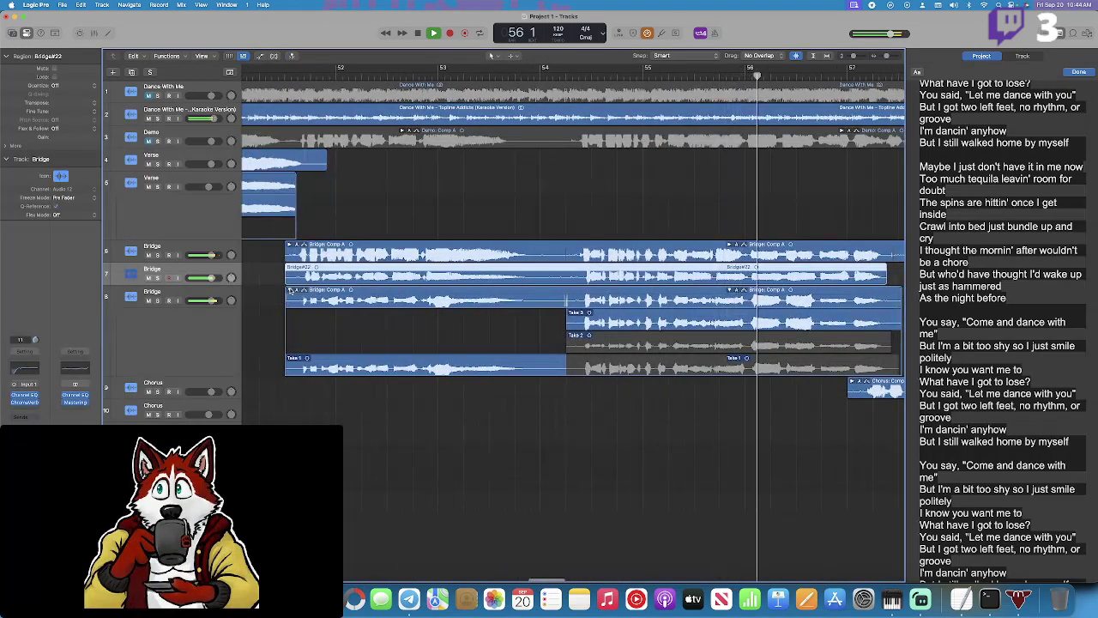
pyautogui.click(290, 290)
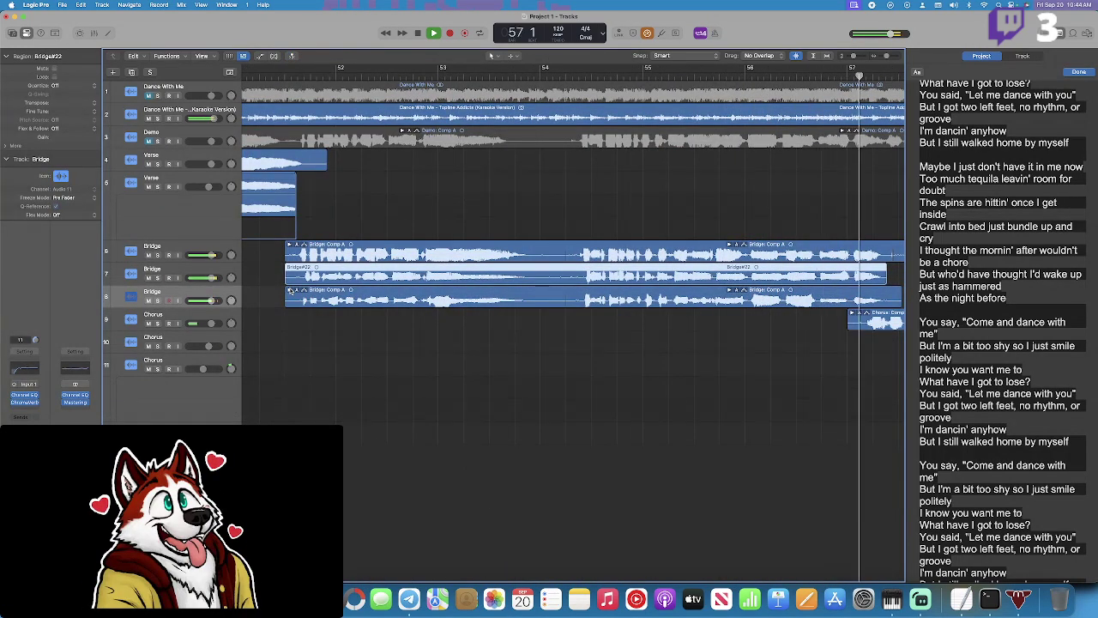
pyautogui.hscroll(5, 330, 290)
pyautogui.press('space')
pyautogui.click(237, 315)
pyautogui.hscroll(3, 538, 74)
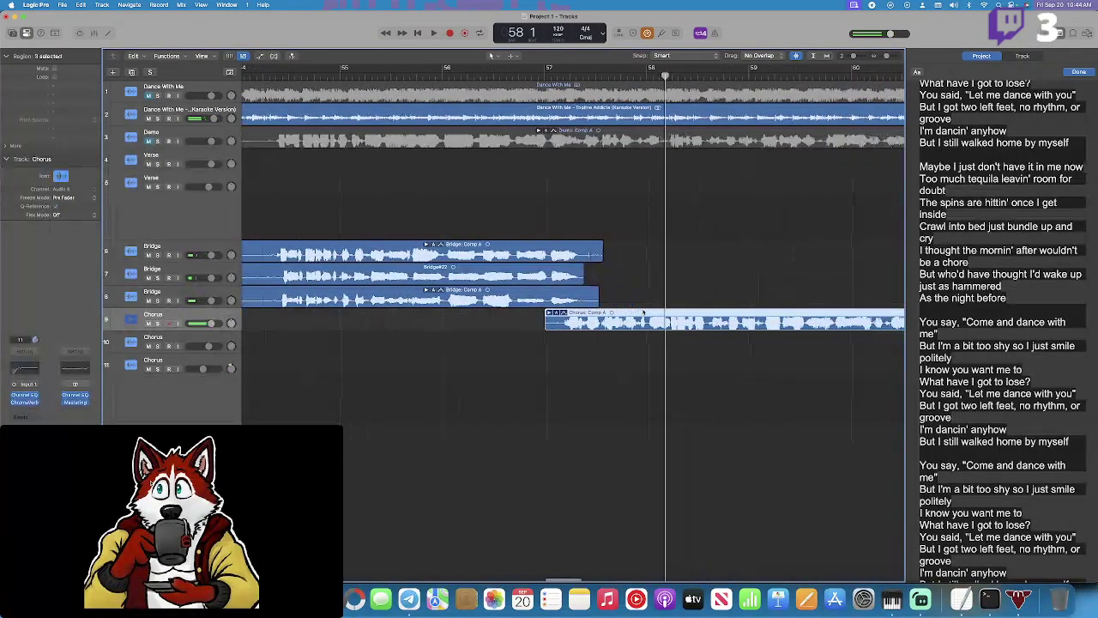
pyautogui.click(449, 33)
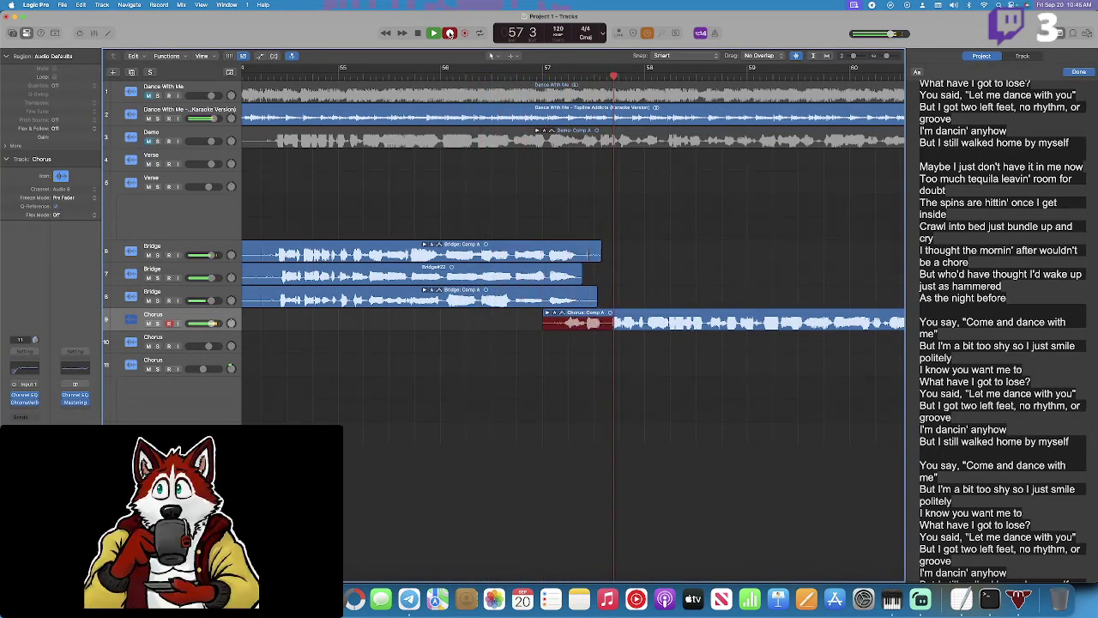
pyautogui.click(449, 33)
# Record the chorus on Chorus track 10 from bar 57 to bar 61 beat 3.
pyautogui.hscroll(-3, 202, 330)
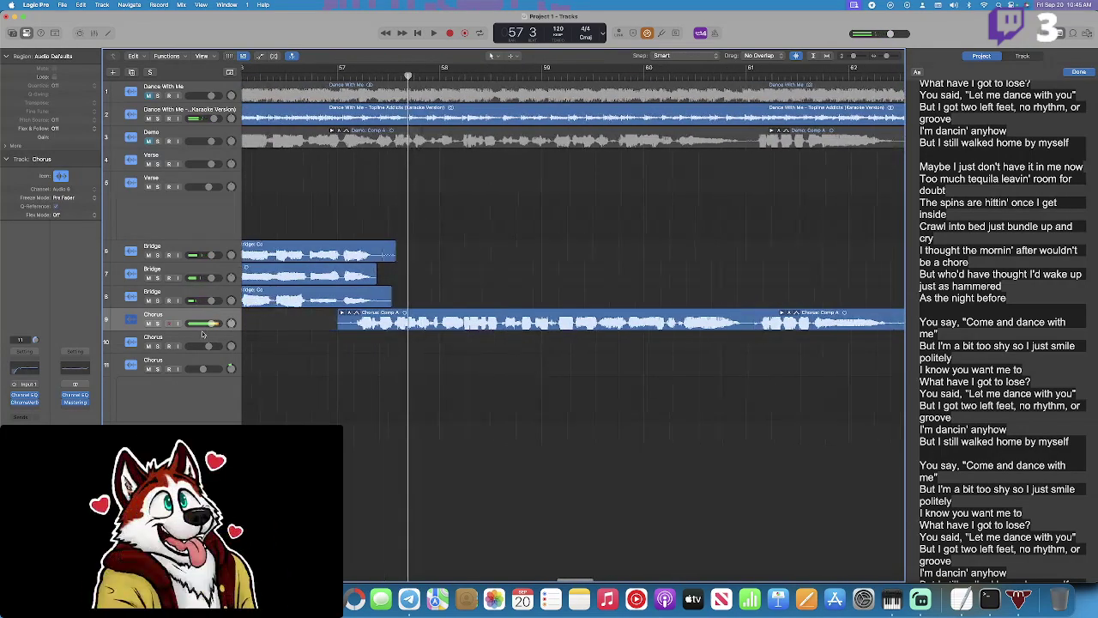
pyautogui.click(202, 339)
pyautogui.click(349, 75)
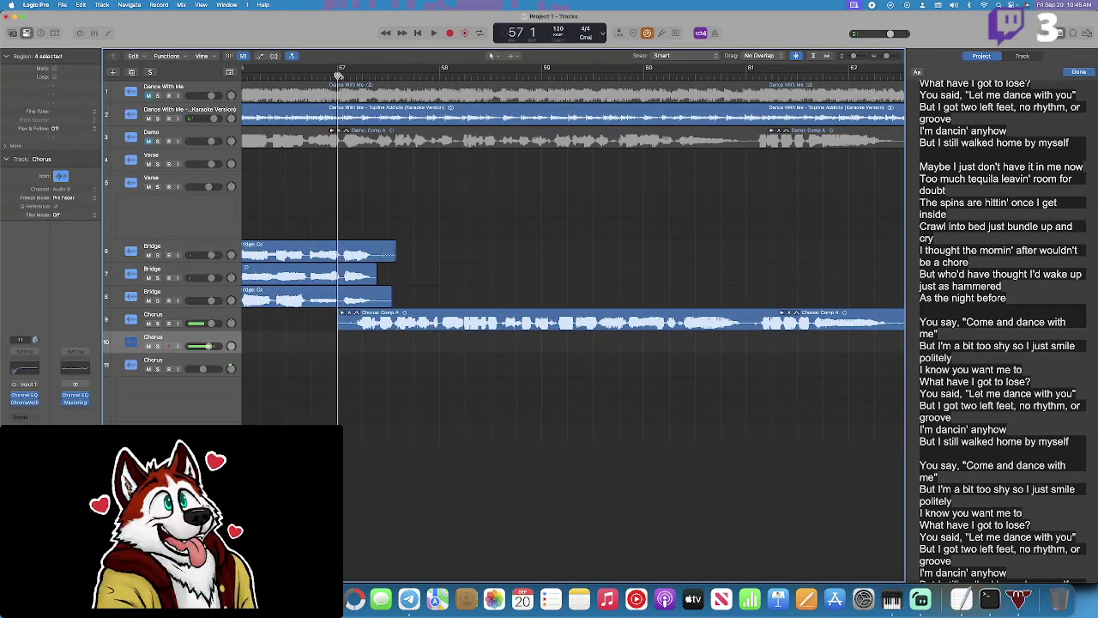
pyautogui.click(448, 32)
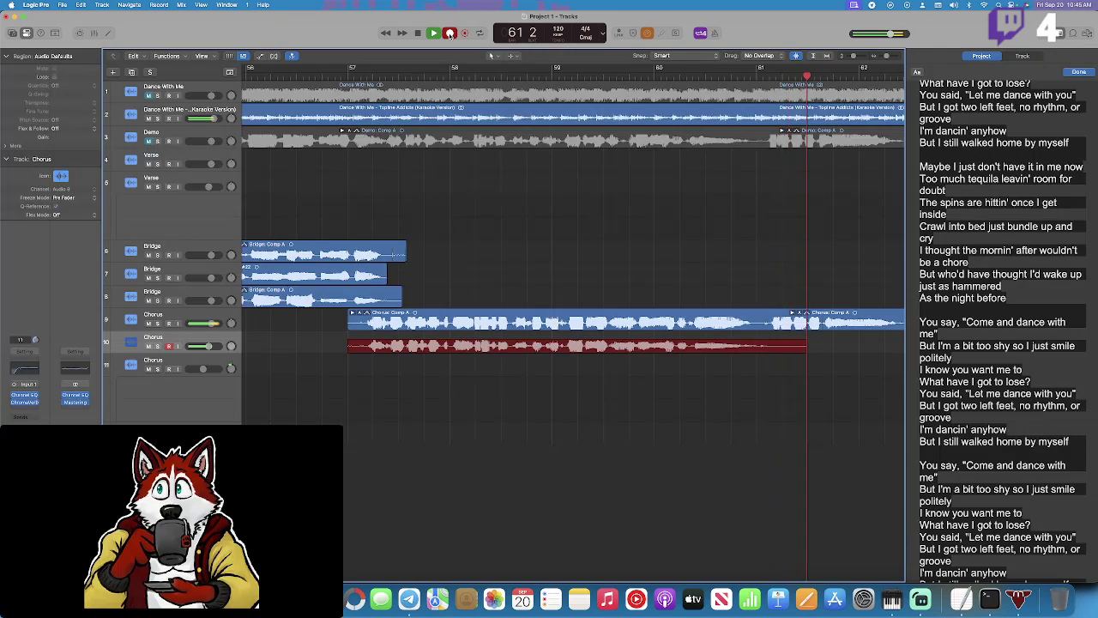
pyautogui.click(450, 34)
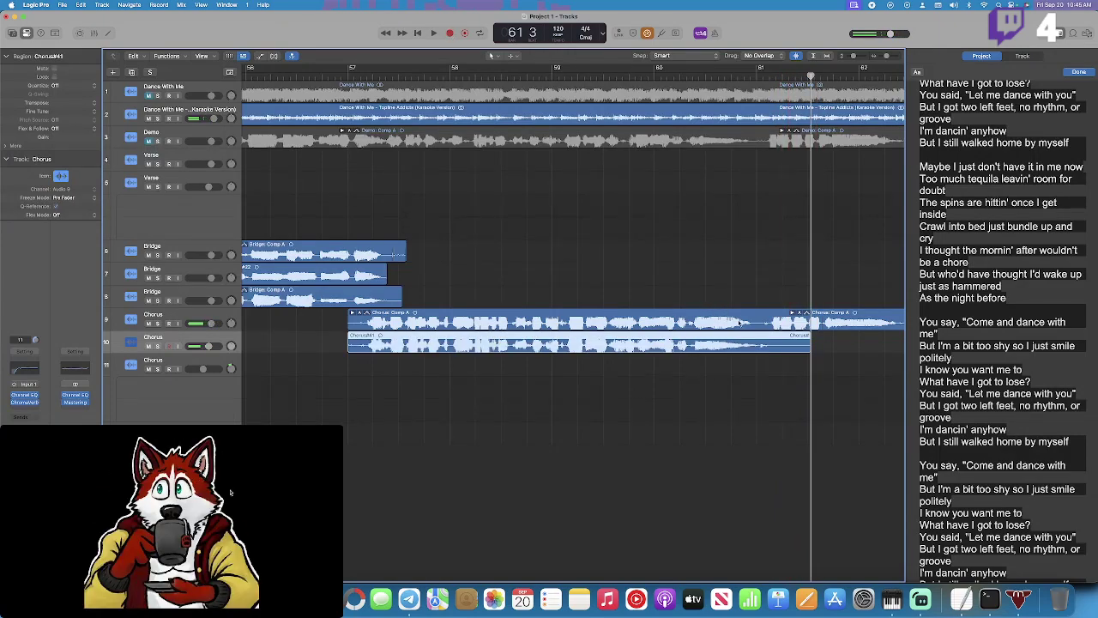
# Extend the end of the new region on Chorus track 10 slightly and play back both chorus layers from bar 57.
pyautogui.moveTo(808, 347)
pyautogui.mouseDown()
pyautogui.moveTo(769, 351)
pyautogui.moveTo(811, 350)
pyautogui.mouseUp()
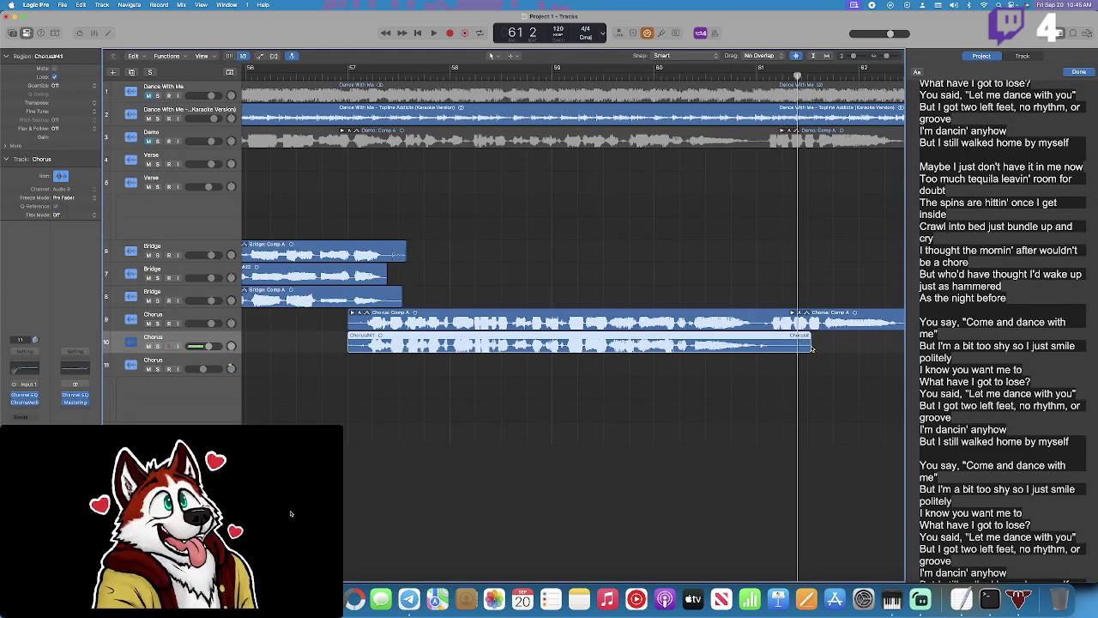
pyautogui.moveTo(807, 343)
pyautogui.mouseDown()
pyautogui.moveTo(669, 346)
pyautogui.moveTo(816, 343)
pyautogui.mouseUp()
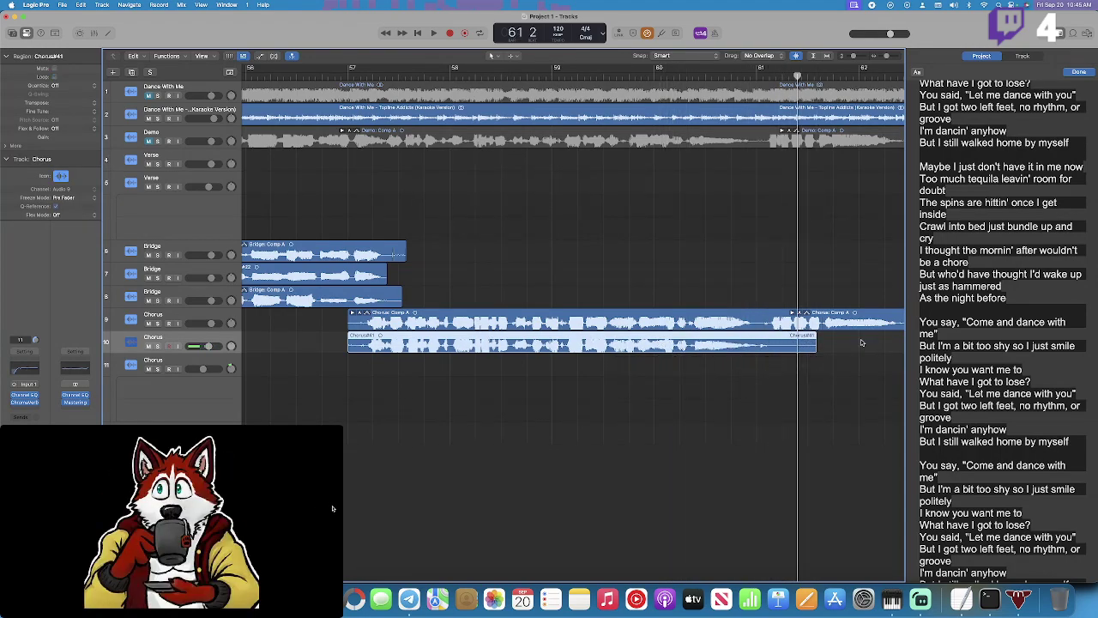
pyautogui.click(373, 80)
pyautogui.press('space')
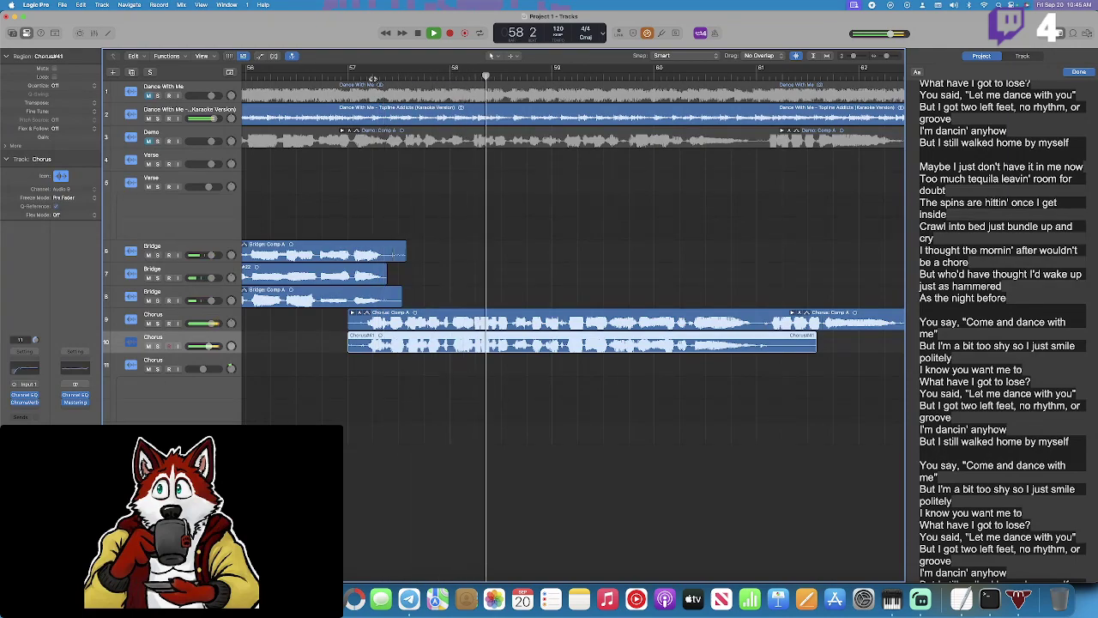
# Record the chorus on Chorus track 11 from bar 57 to bar 60.
pyautogui.click(193, 364)
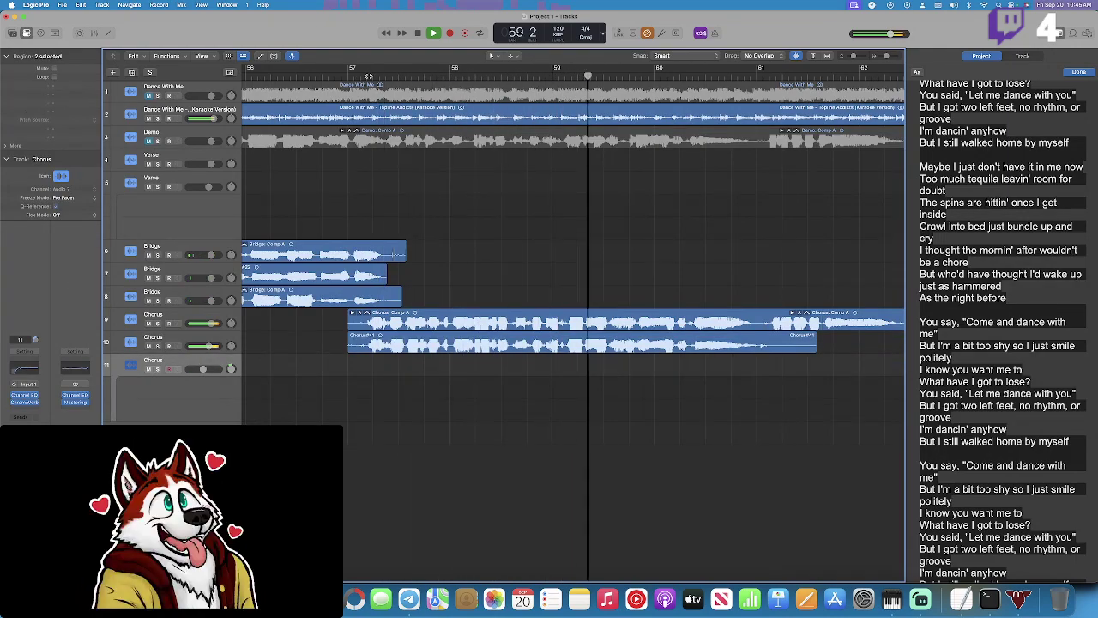
pyautogui.press('space')
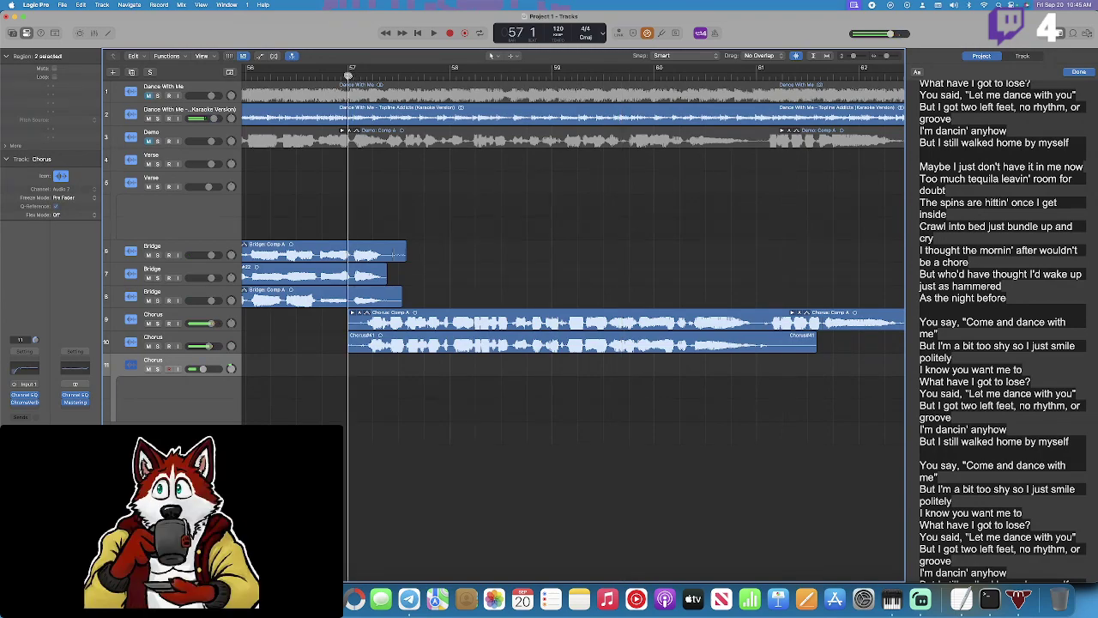
pyautogui.click(449, 33)
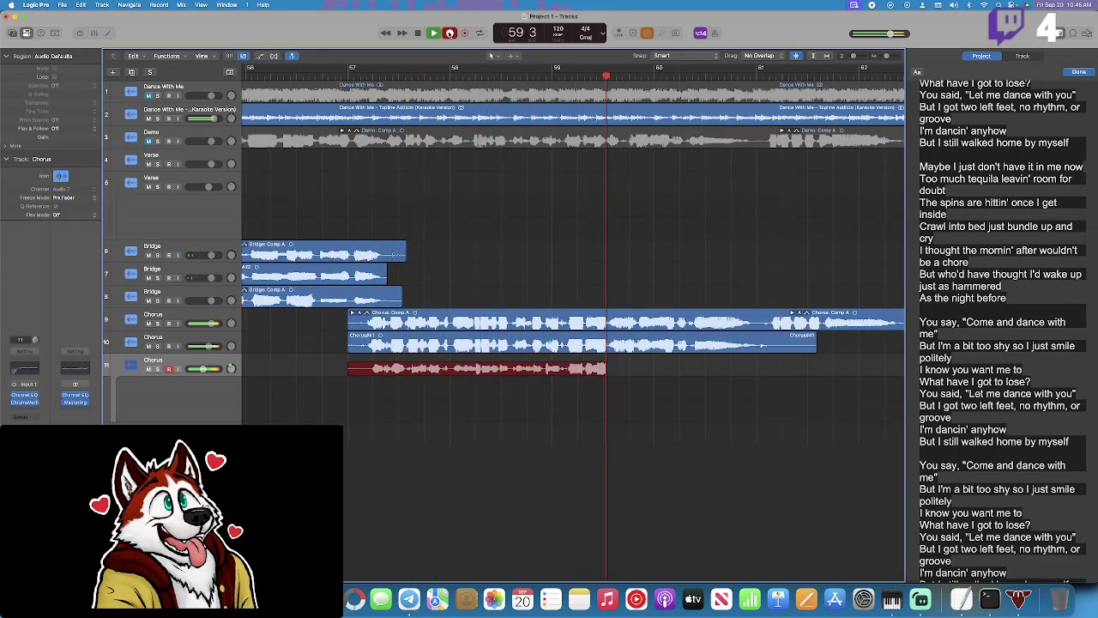
pyautogui.press('space')
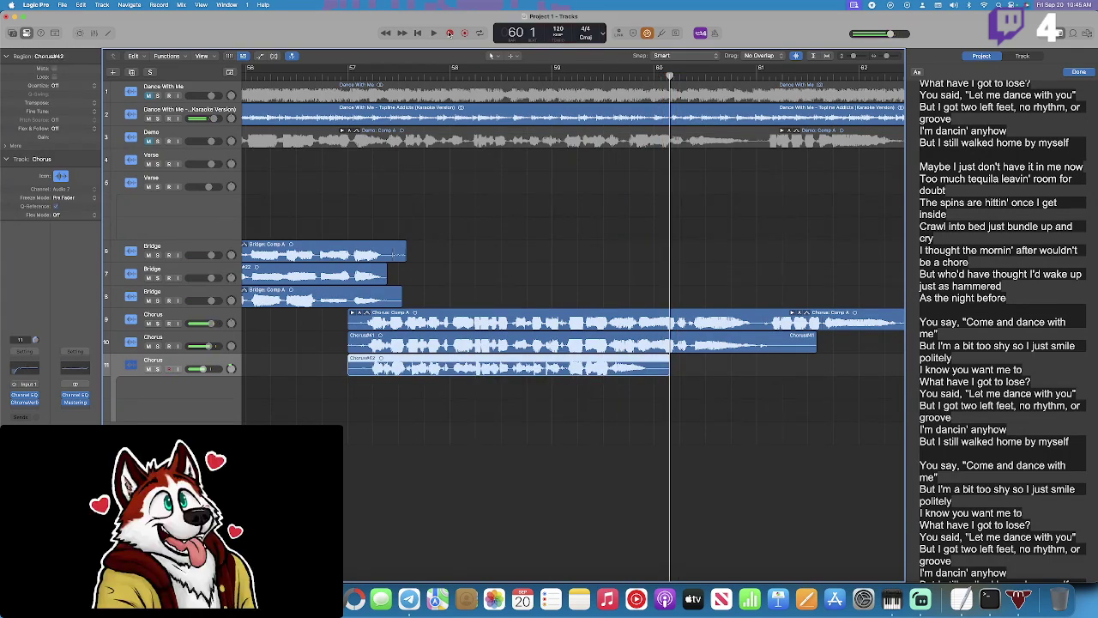
# Delete the recorded region on Chorus track 10 together with its audio file.
pyautogui.rightClick(554, 337)
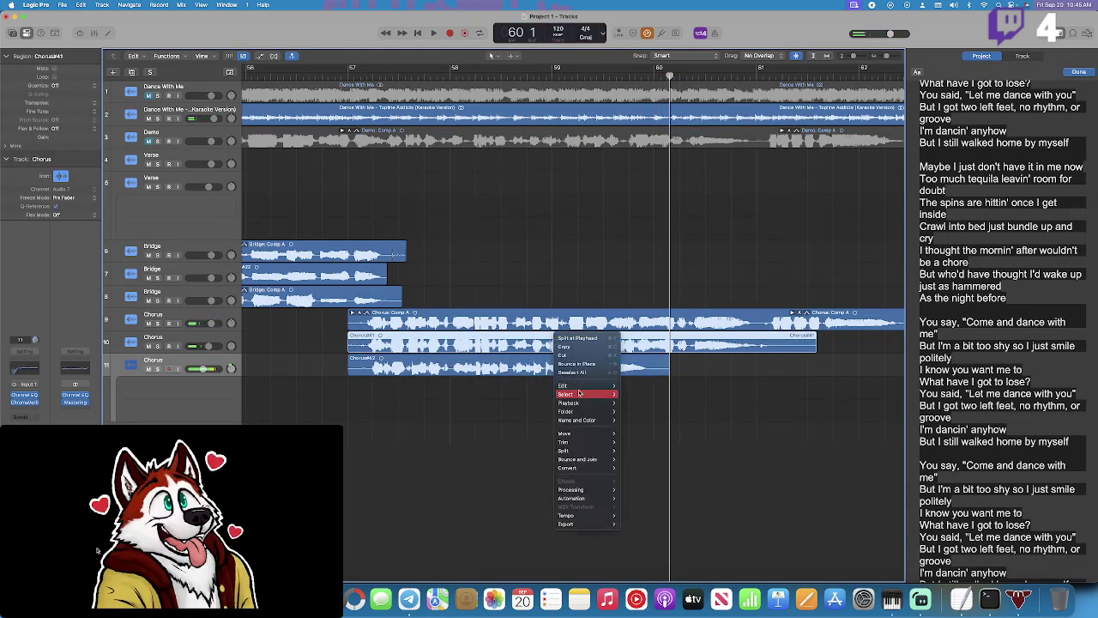
pyautogui.click(67, 502)
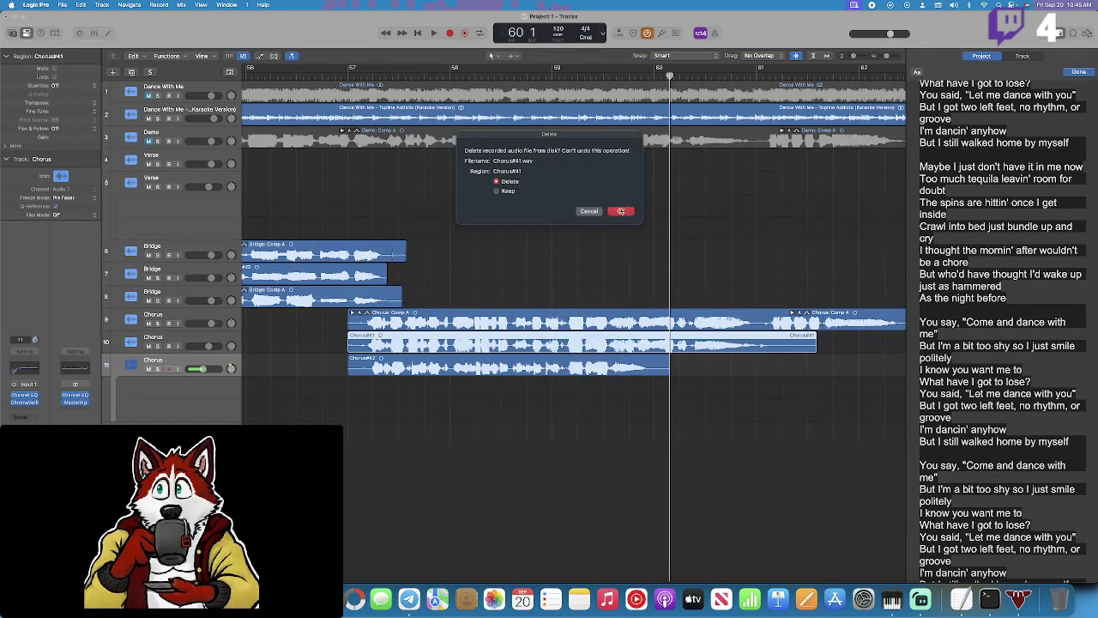
pyautogui.click(618, 220)
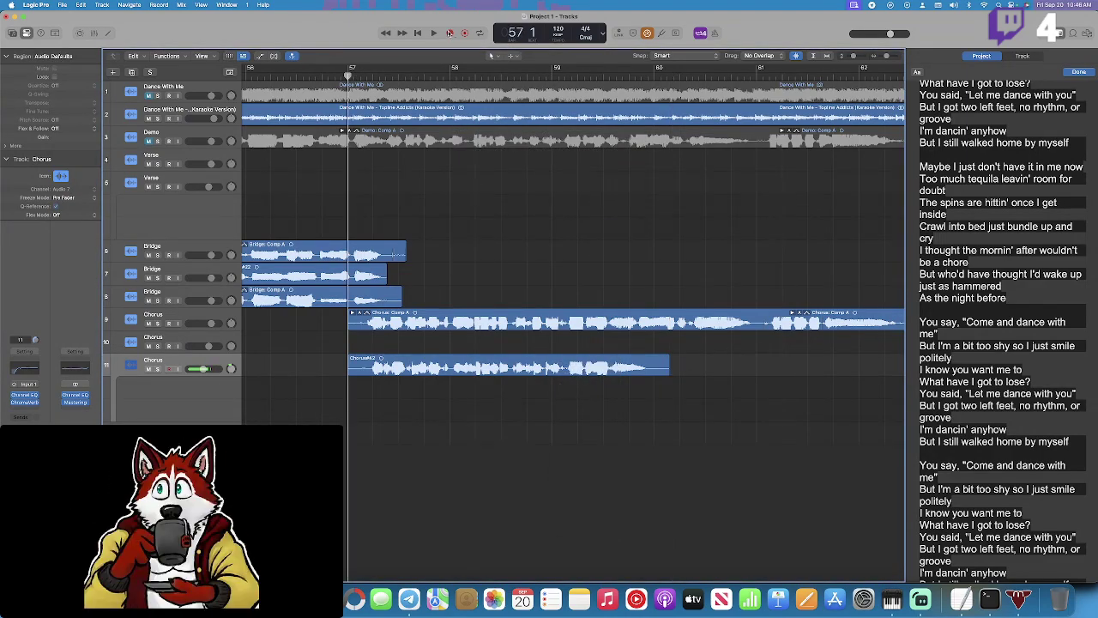
# Record a new chorus layer on Chorus track 10 from bar 57 to bar 60.
pyautogui.click(449, 34)
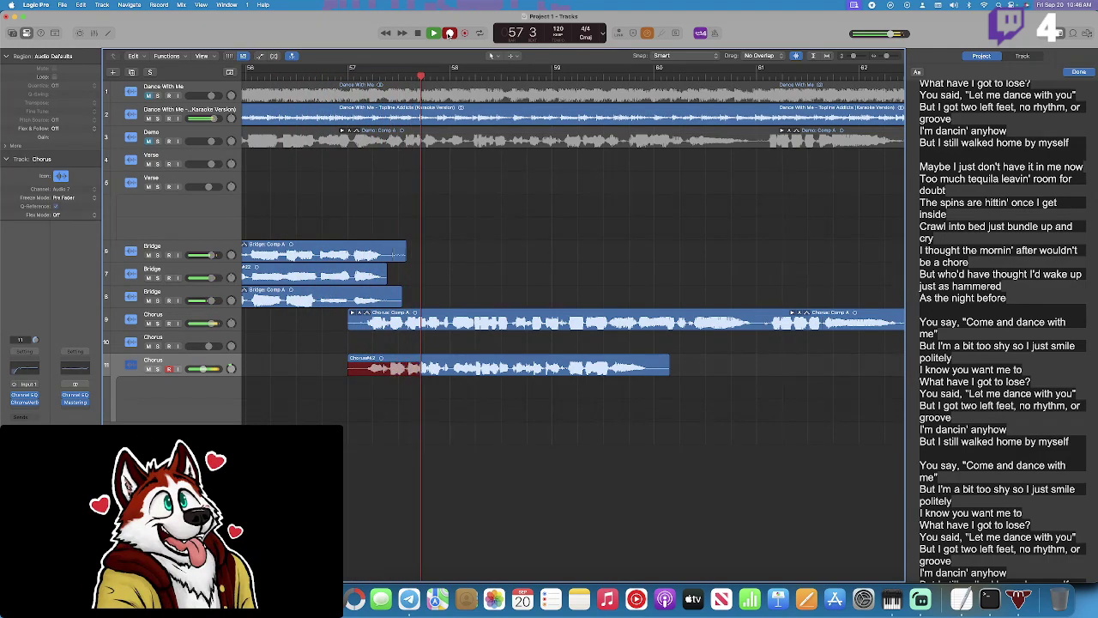
pyautogui.click(449, 33)
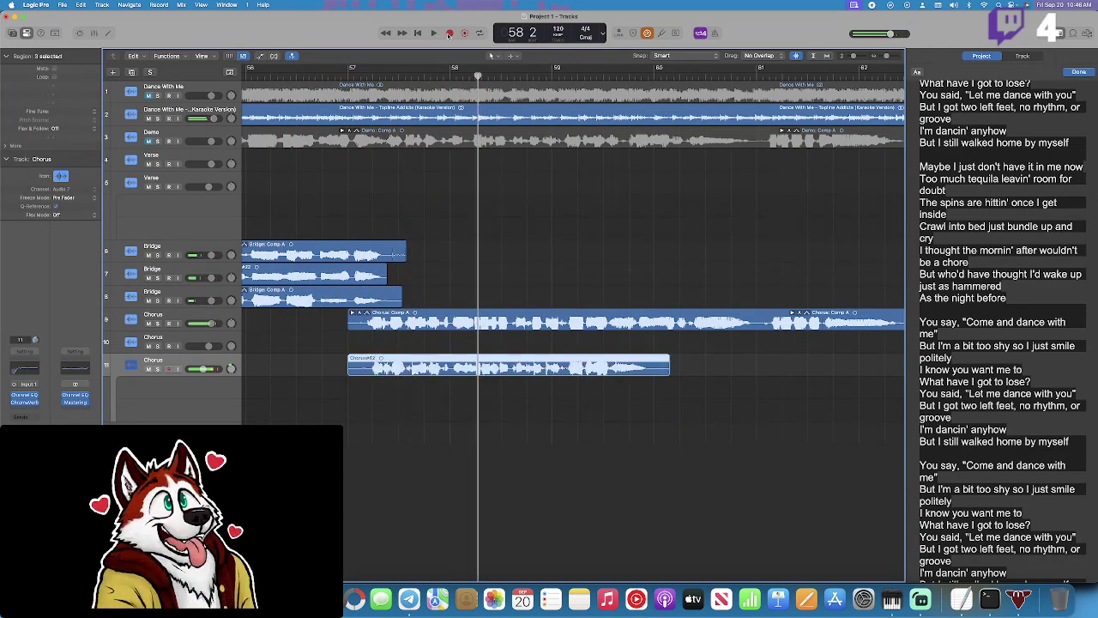
pyautogui.press('Up')
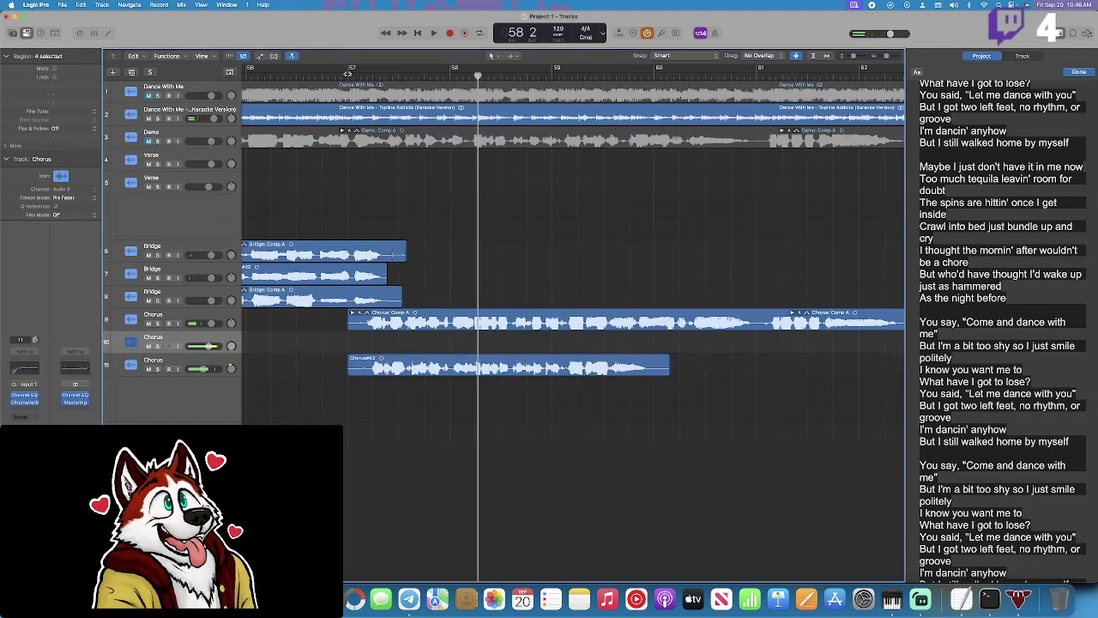
pyautogui.click(449, 33)
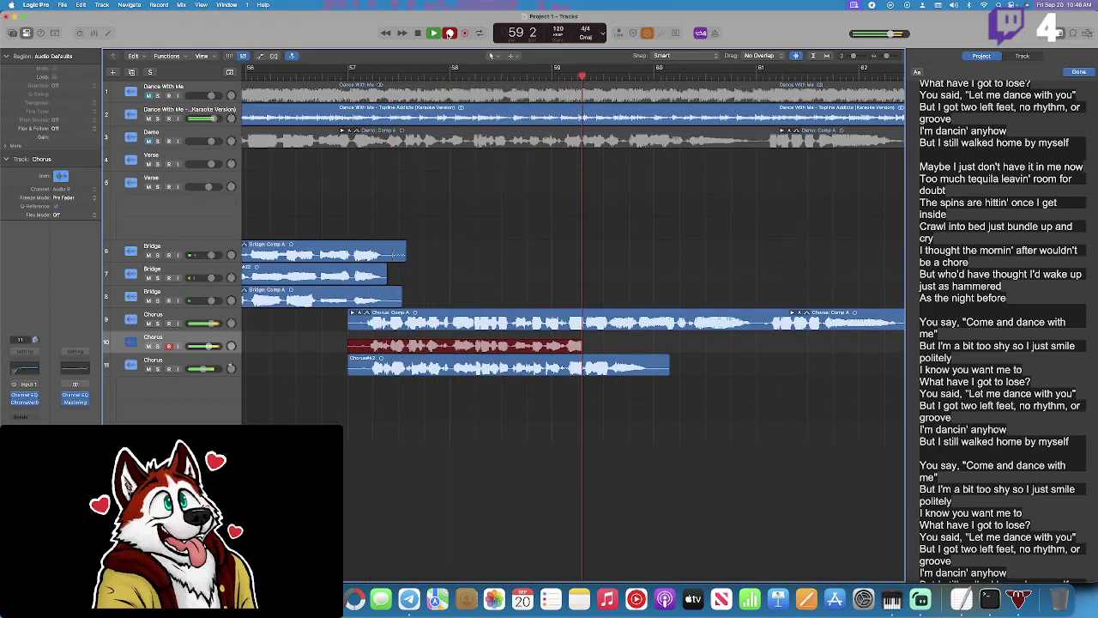
pyautogui.click(449, 33)
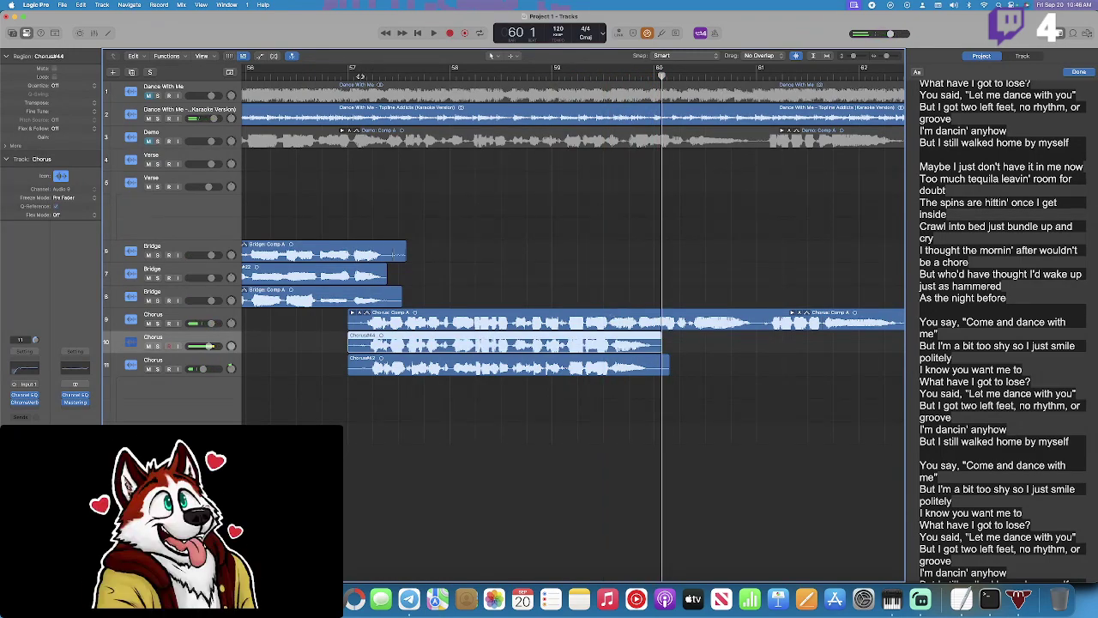
# Play back the three chorus layers, and record a fourth on the Chorus track below track 11 from bar 57 to bar 60.
pyautogui.press('space')
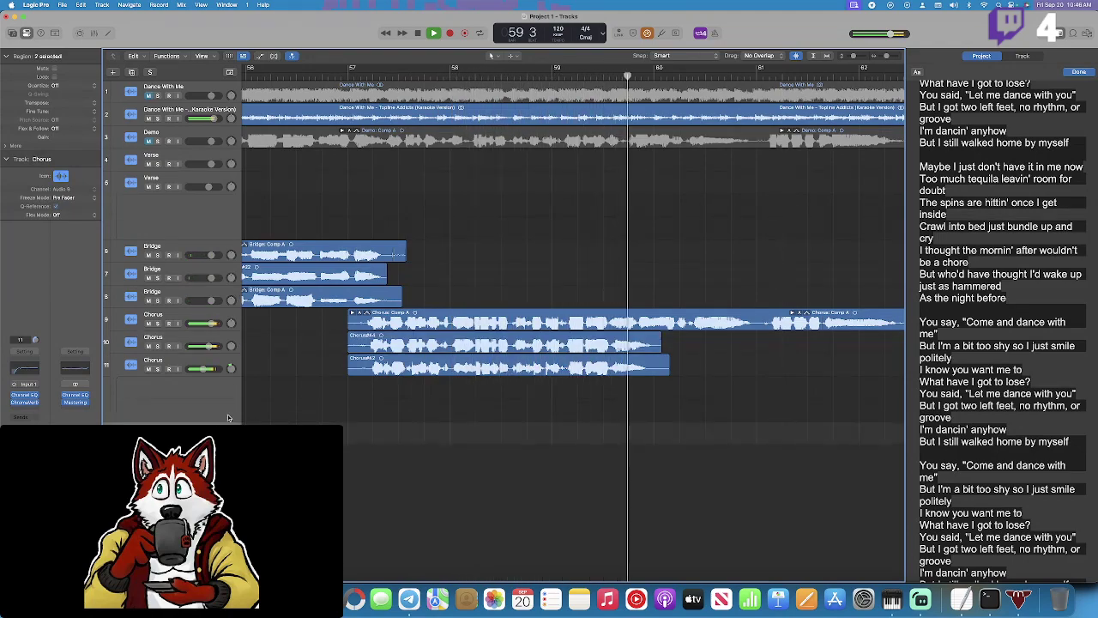
pyautogui.click(348, 75)
pyautogui.click(449, 33)
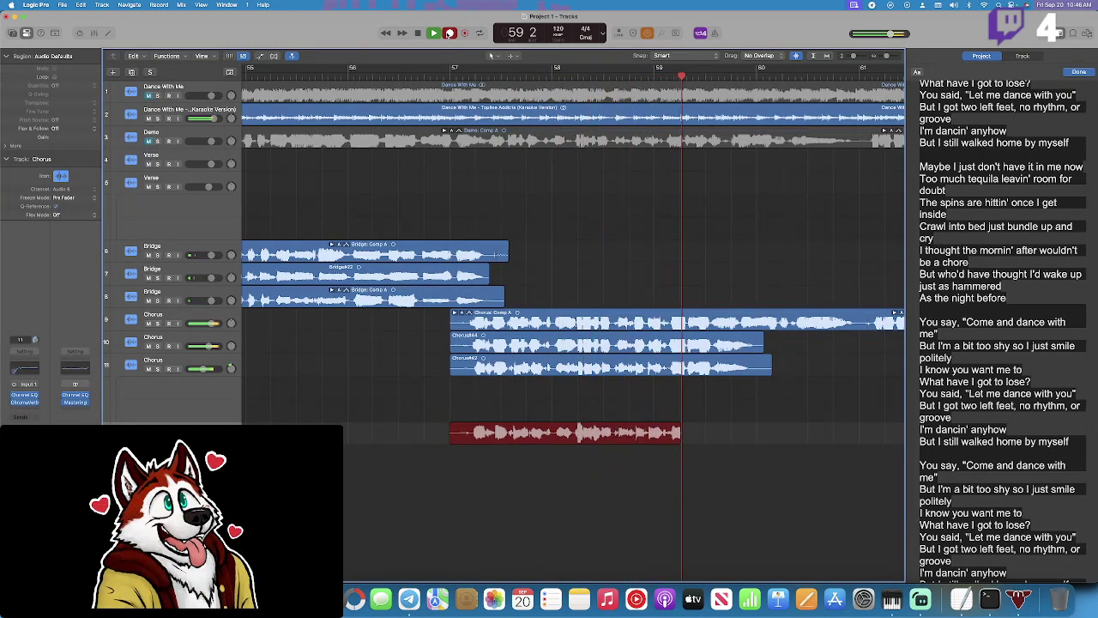
pyautogui.press('space')
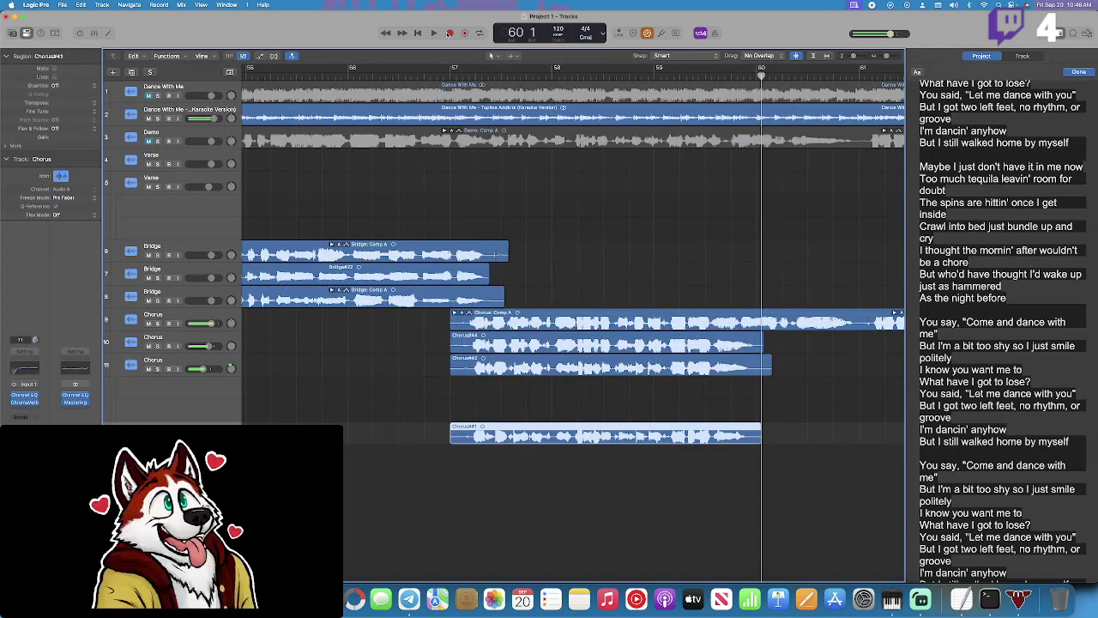
# Play back all chorus layers from bar 57, and solo track 11 and the Chorus track below it to compare them.
pyautogui.click(450, 75)
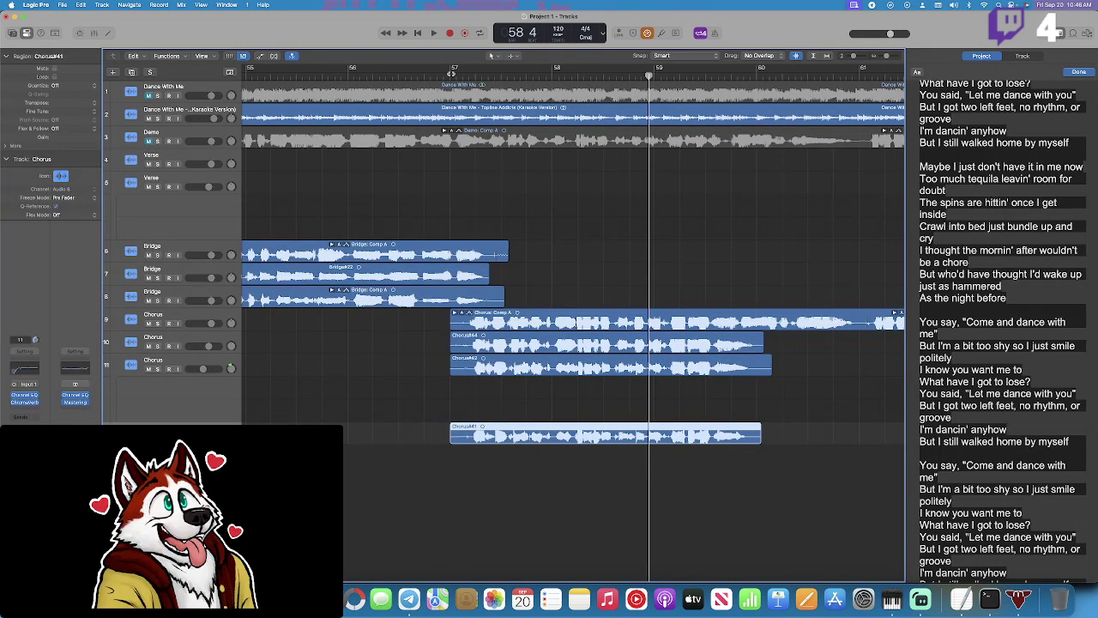
pyautogui.press('space')
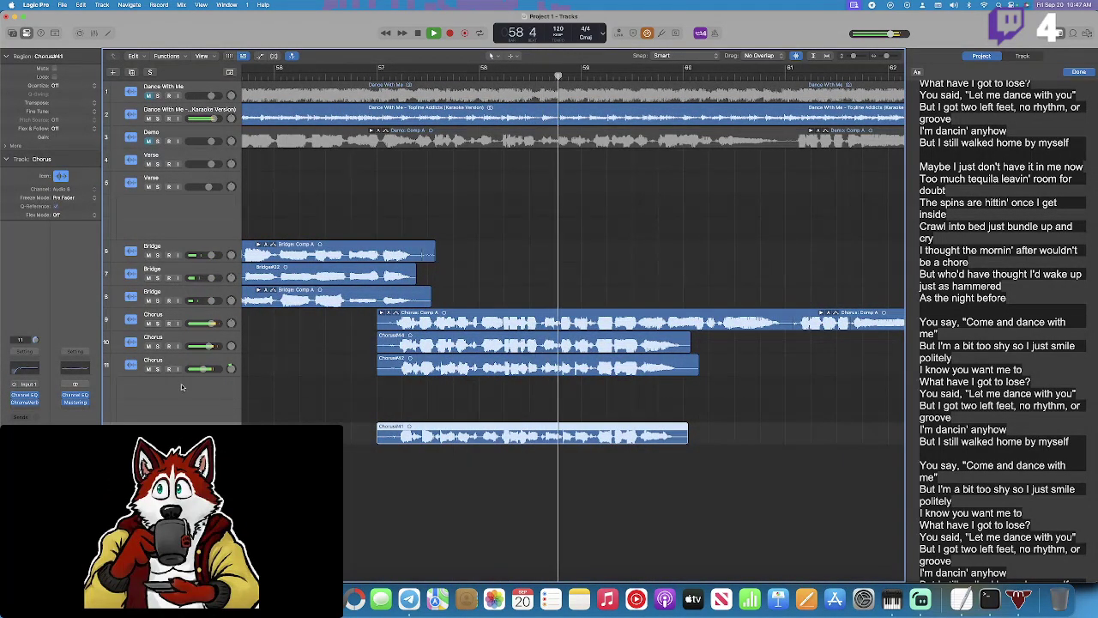
pyautogui.hotkey('ctrl', 's')
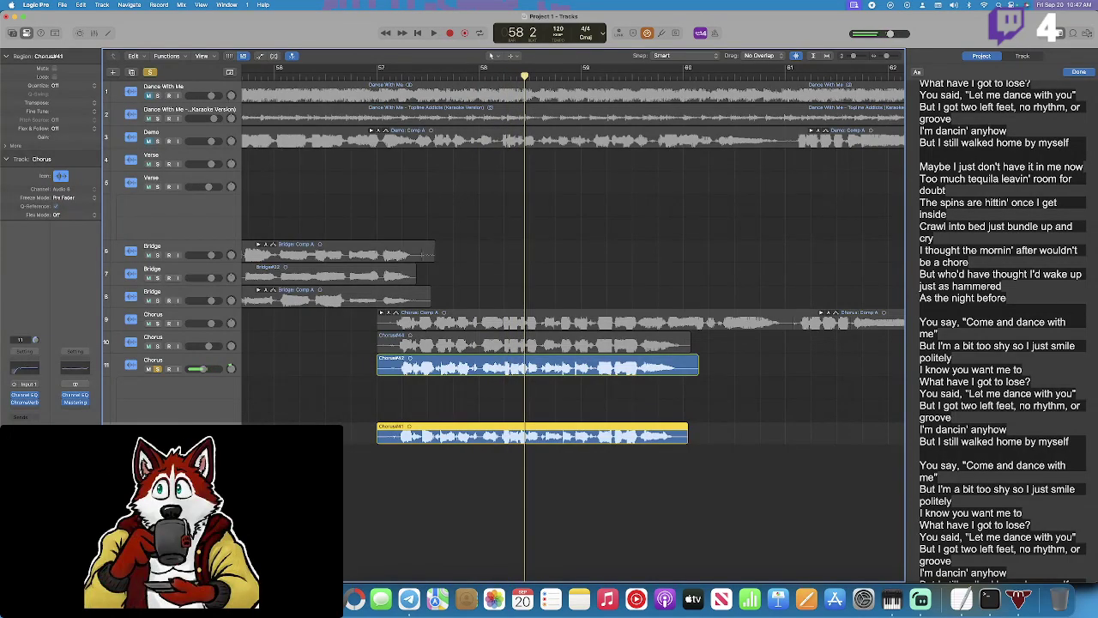
pyautogui.press('space')
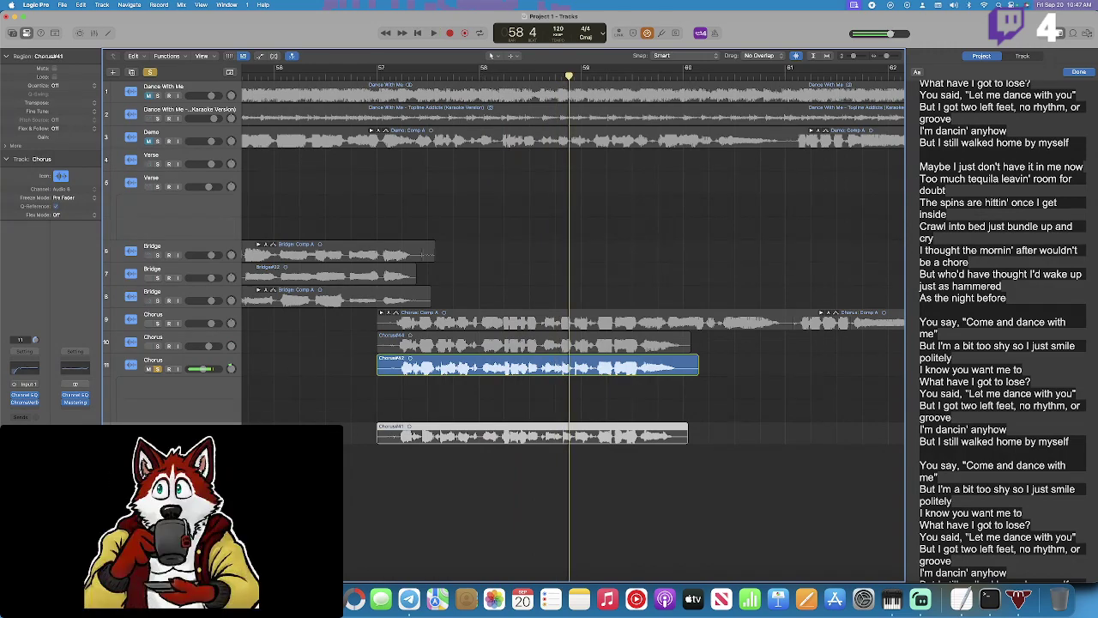
pyautogui.click(489, 70)
pyautogui.press('space')
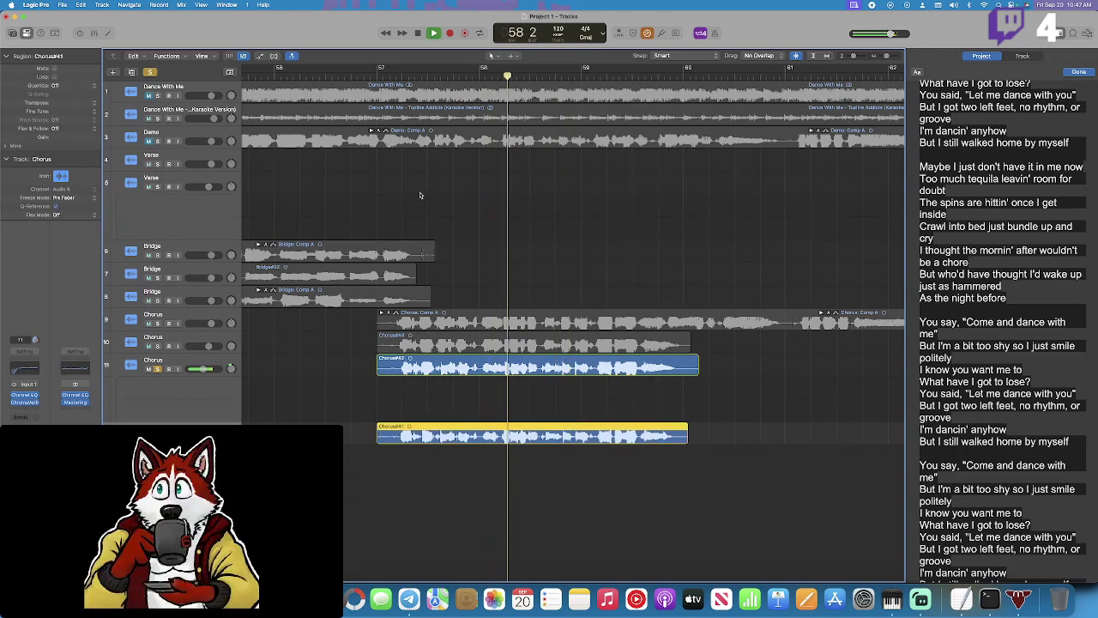
# Unsolo Chorus track 11, listen to the lowest chorus layer alone around bar 58, and return the playhead to bar 57.
pyautogui.click(159, 369)
pyautogui.click(475, 72)
pyautogui.press('space')
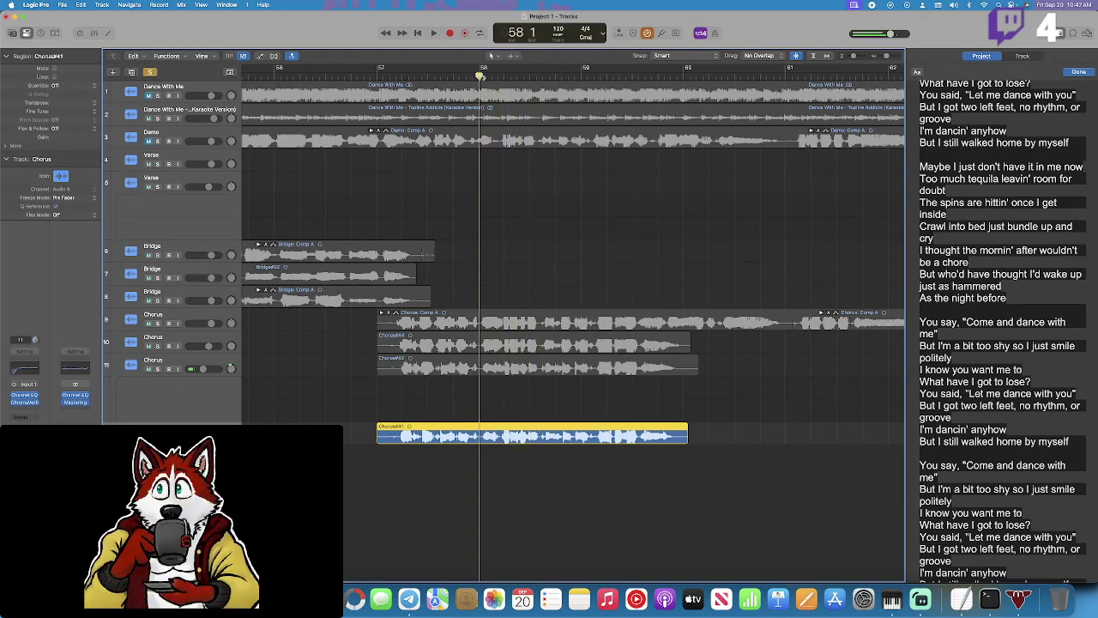
pyautogui.press(',')
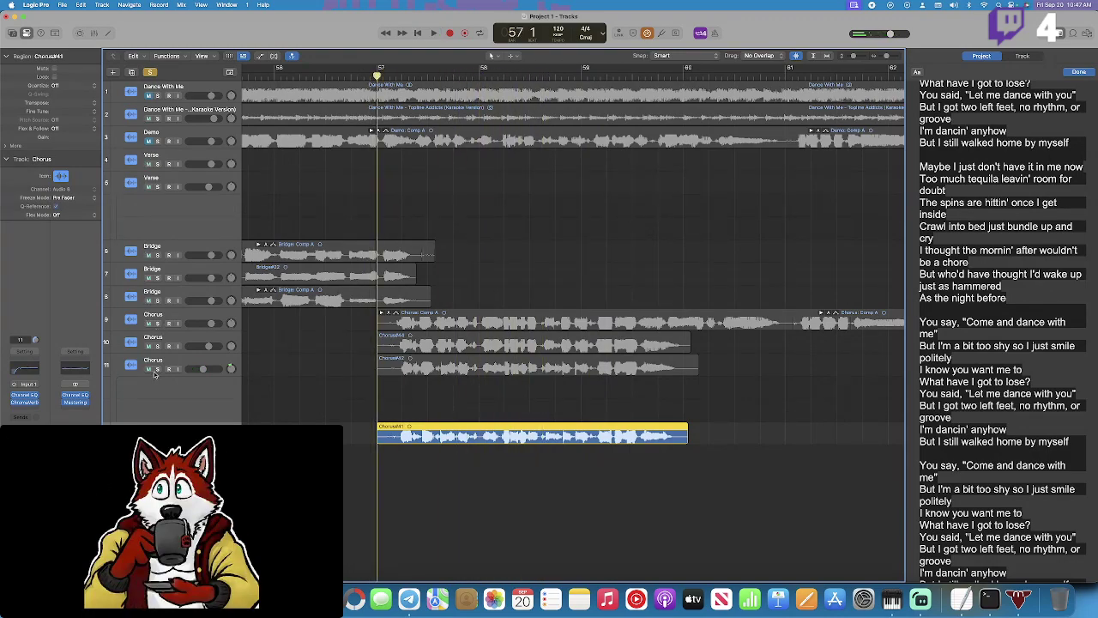
# Clear the remaining solo, record a second take on Chorus track 11 from bar 57 to bar 60, and play back the layers.
pyautogui.press('super+a')
pyautogui.press('Up')
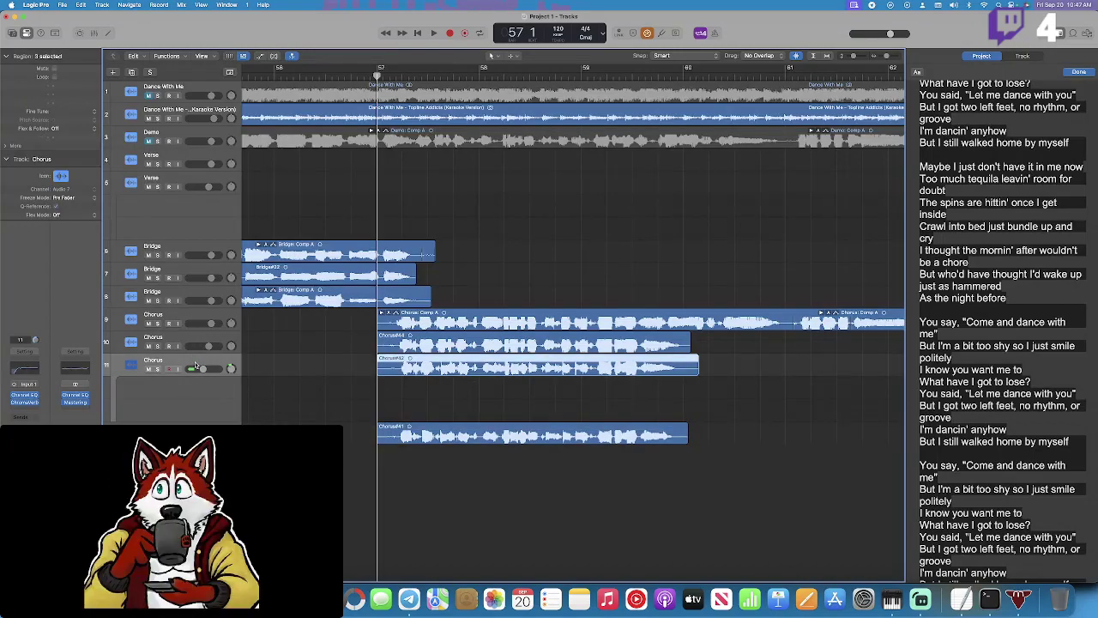
pyautogui.click(450, 33)
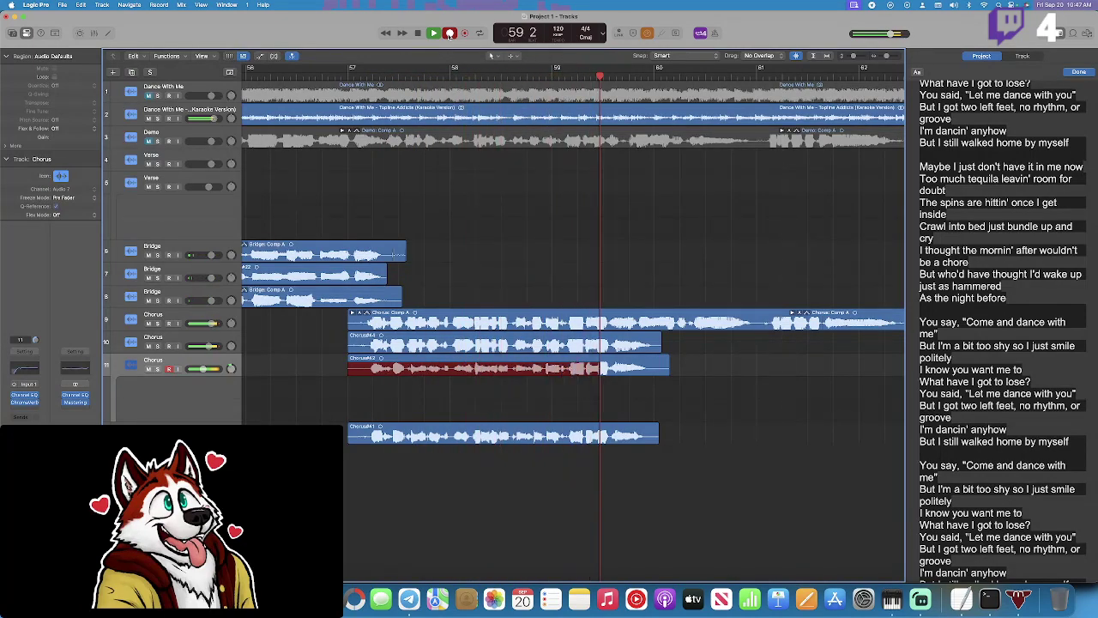
pyautogui.click(418, 33)
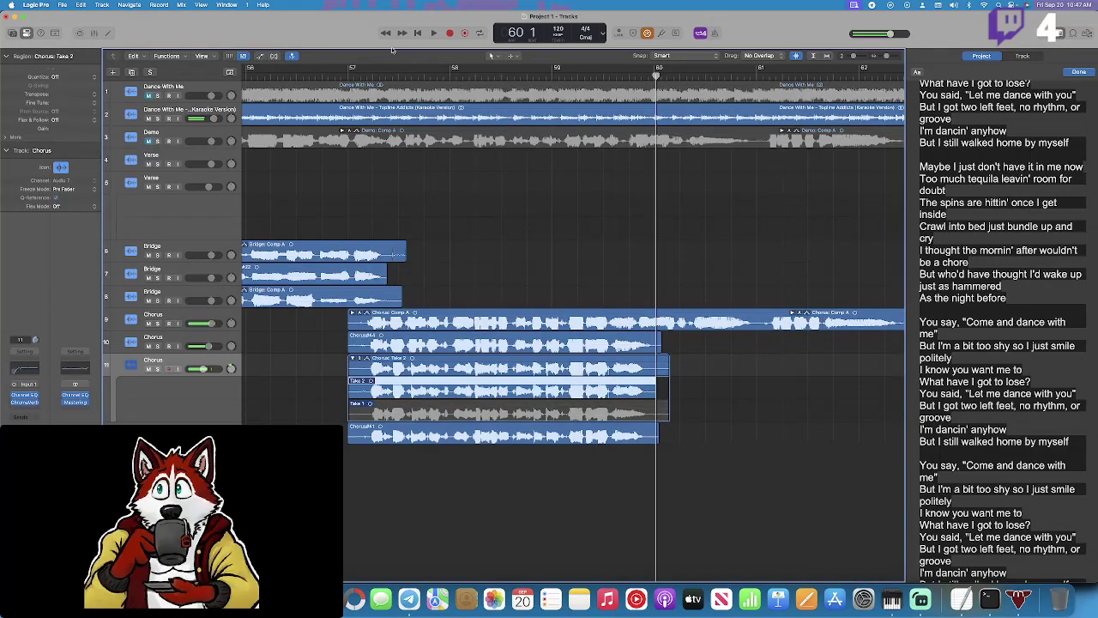
pyautogui.press('space')
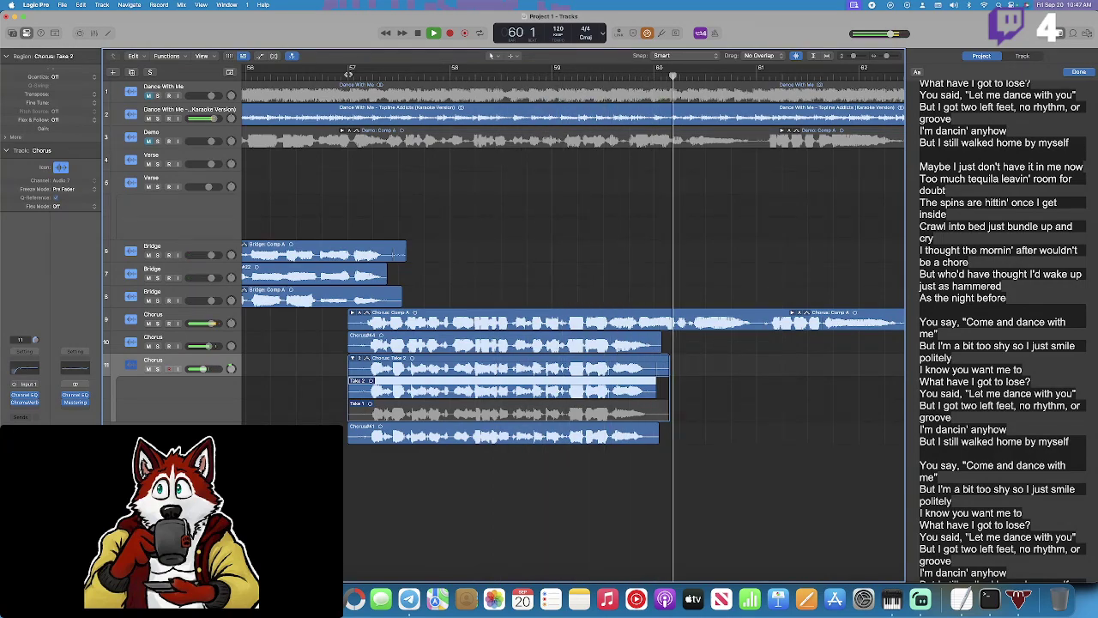
# Select Chorus track 10 and place the playhead at bar 61, where the next chorus part starts.
pyautogui.hscroll(3, 348, 74)
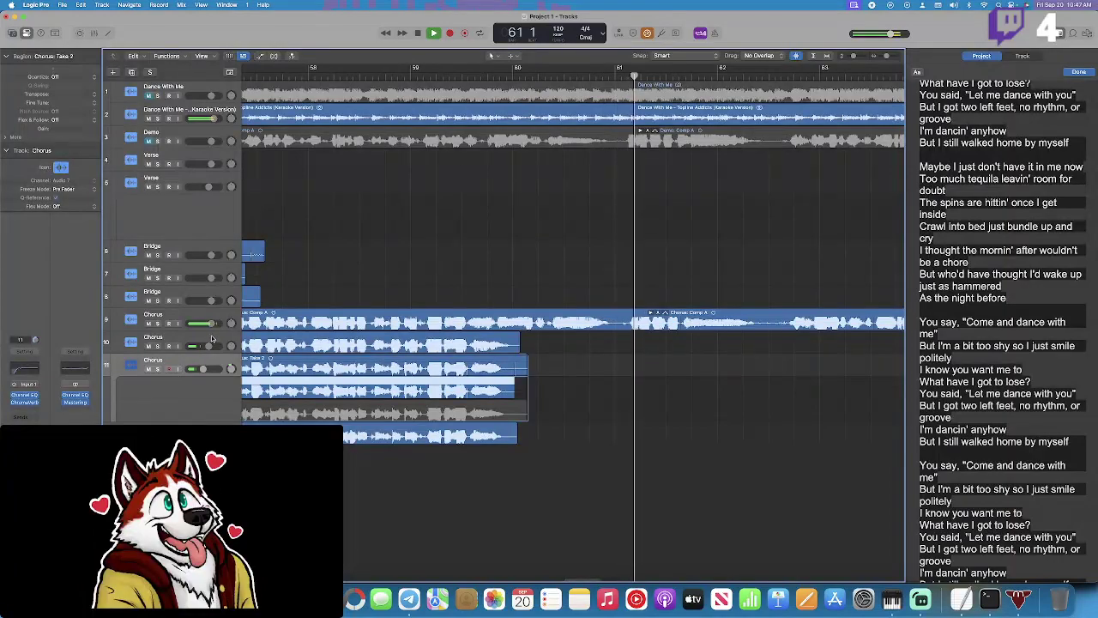
pyautogui.hscroll(5, 269, 320)
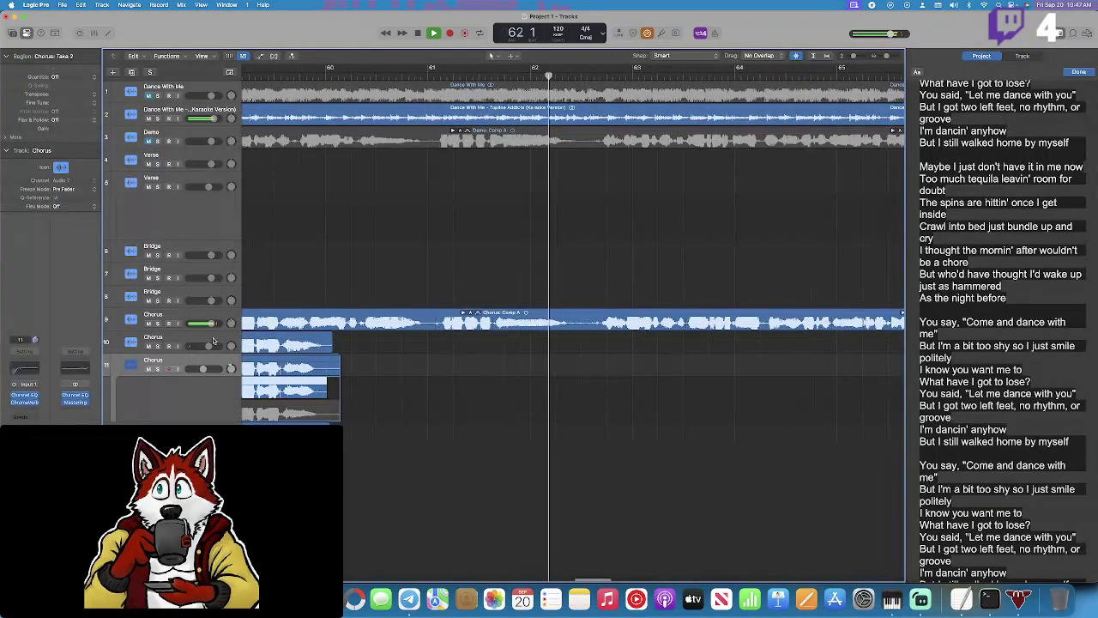
pyautogui.click(213, 341)
pyautogui.click(435, 76)
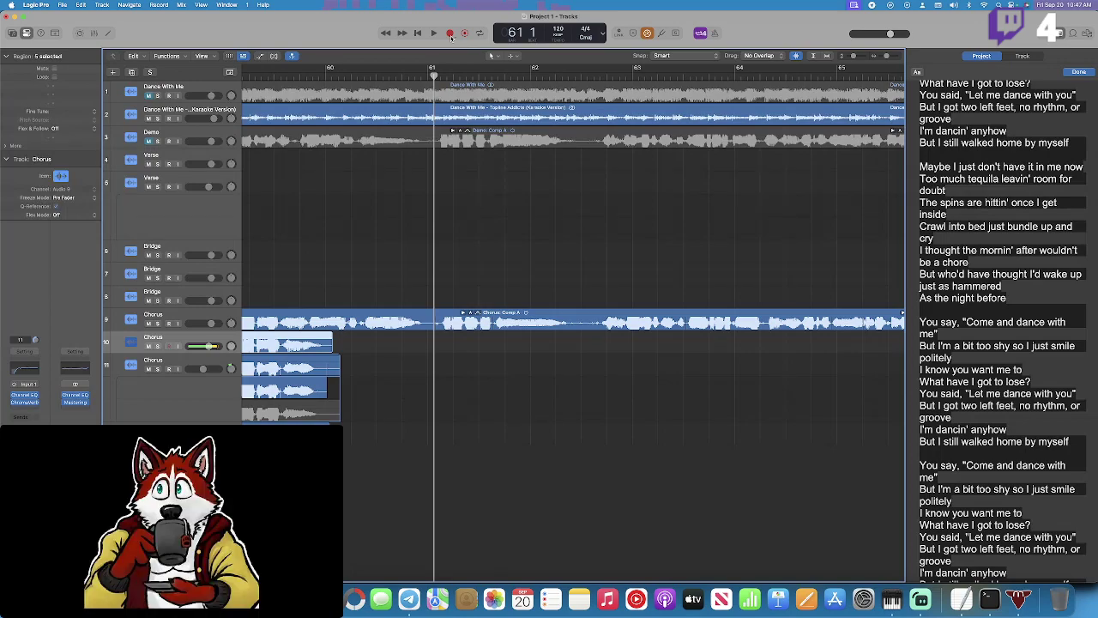
pyautogui.click(450, 34)
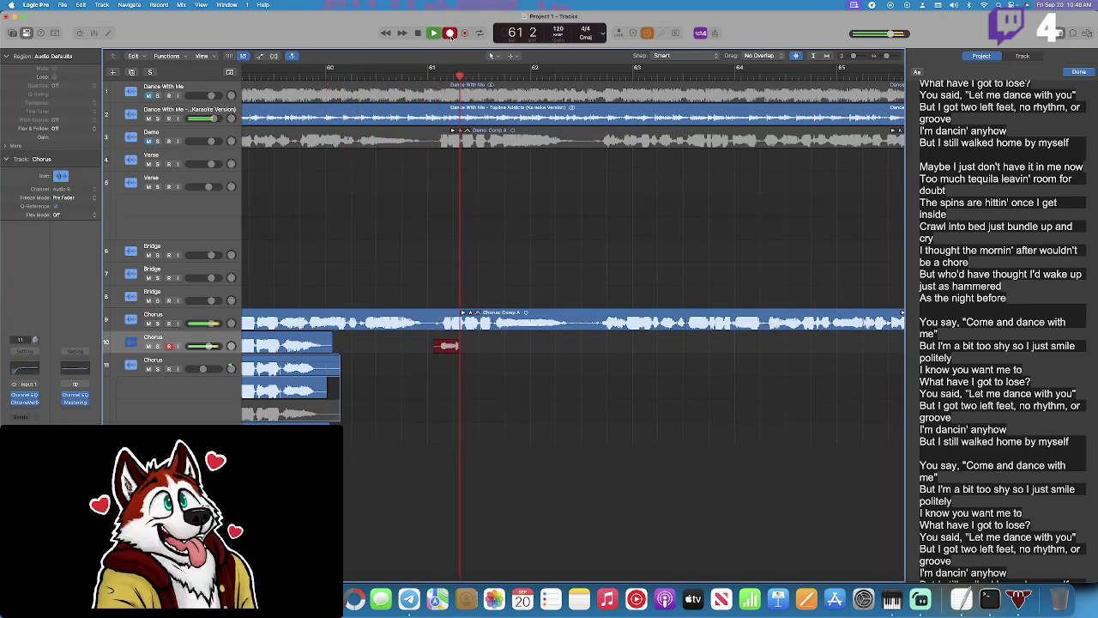
pyautogui.click(451, 34)
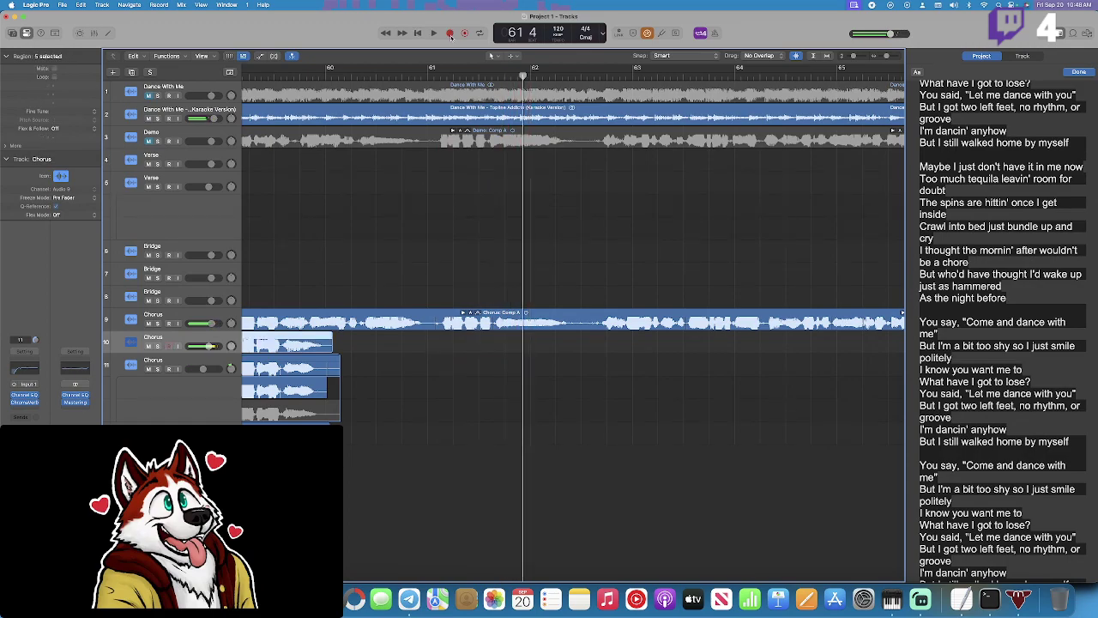
pyautogui.click(429, 74)
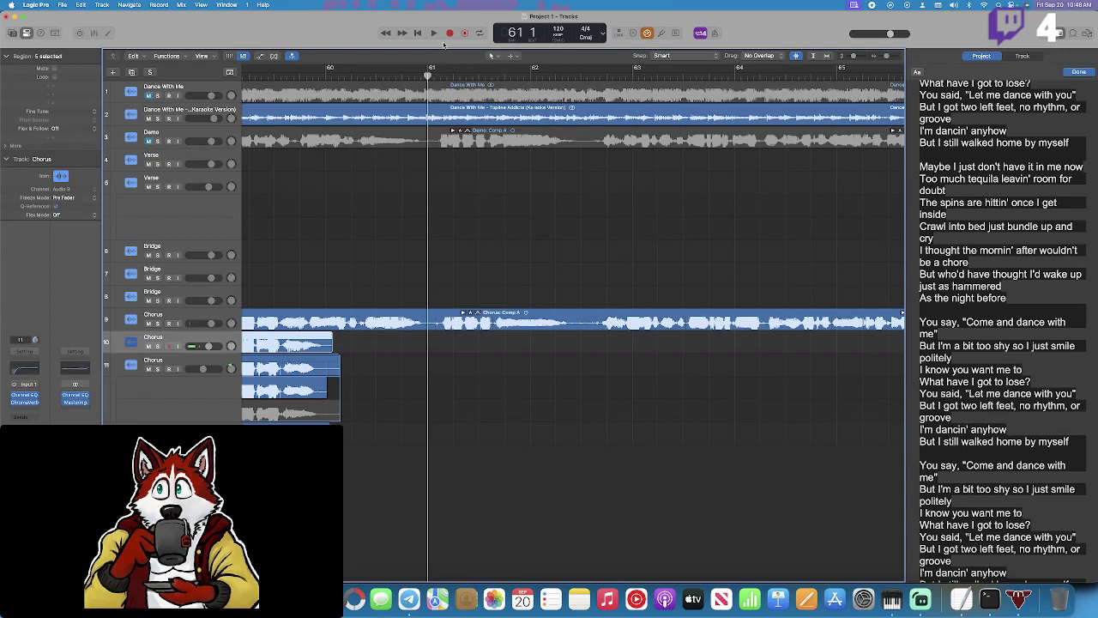
# Record a vocal take on Chorus track 10 from bar 61 to about bar 62 beat 3, and play it back.
pyautogui.click(451, 33)
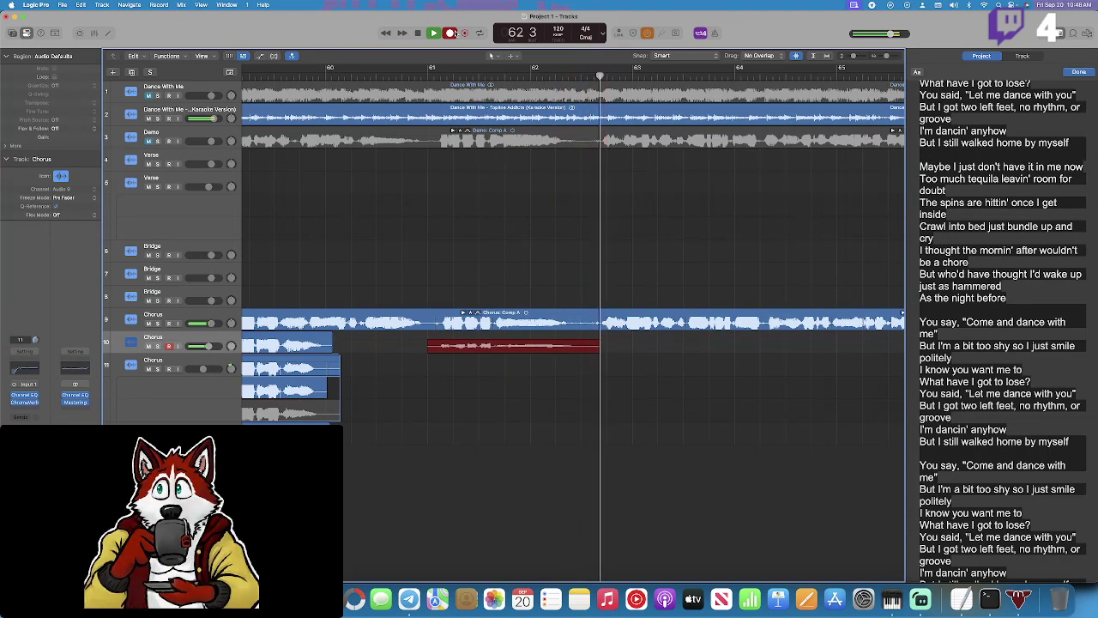
pyautogui.click(453, 33)
pyautogui.press('space')
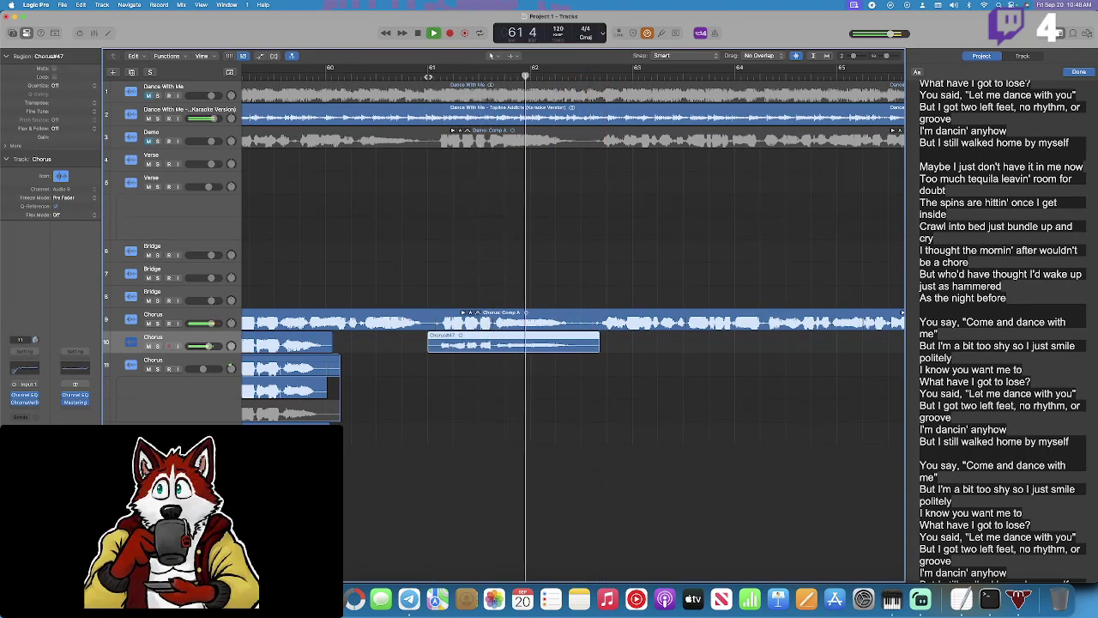
pyautogui.press('space')
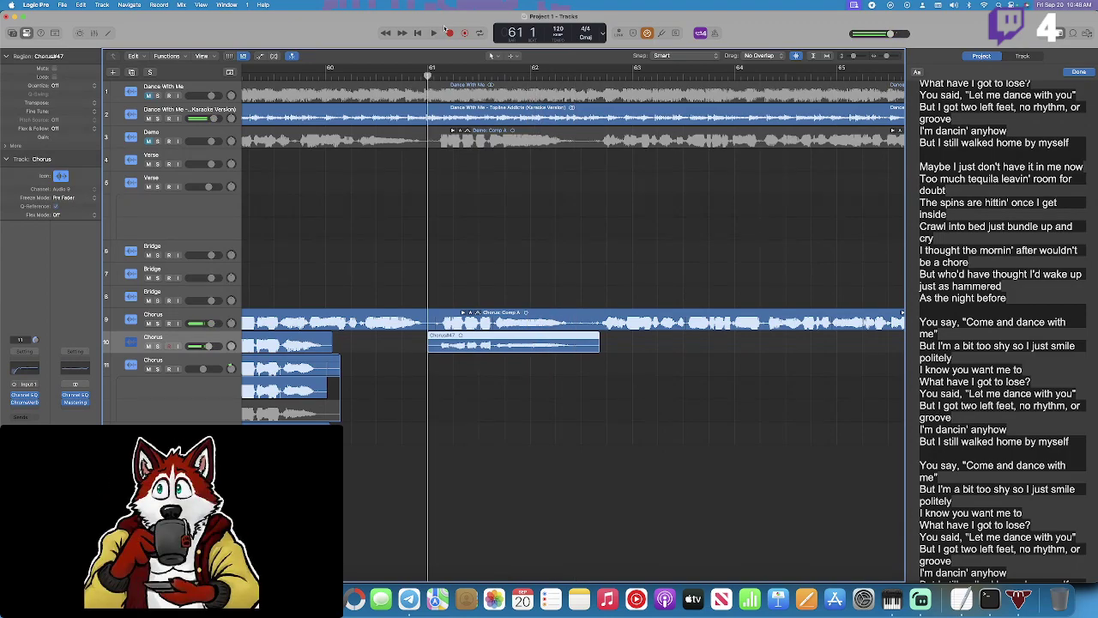
# Record a second take over the bar 61 phrase on track 10, trim the take folder's end slightly, and listen to it.
pyautogui.press('r')
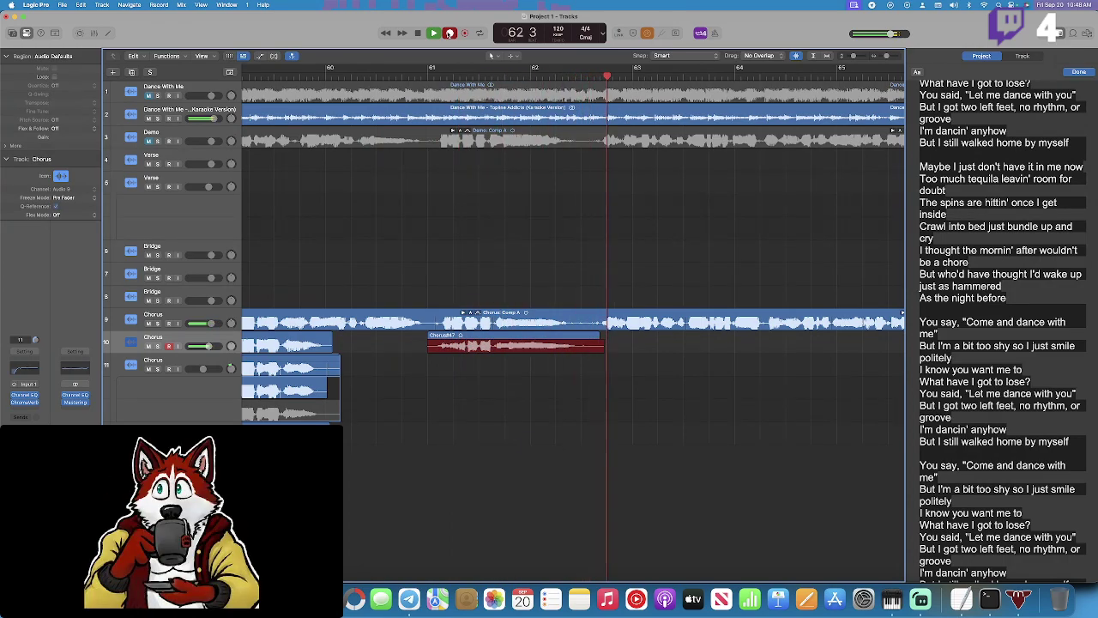
pyautogui.press('space')
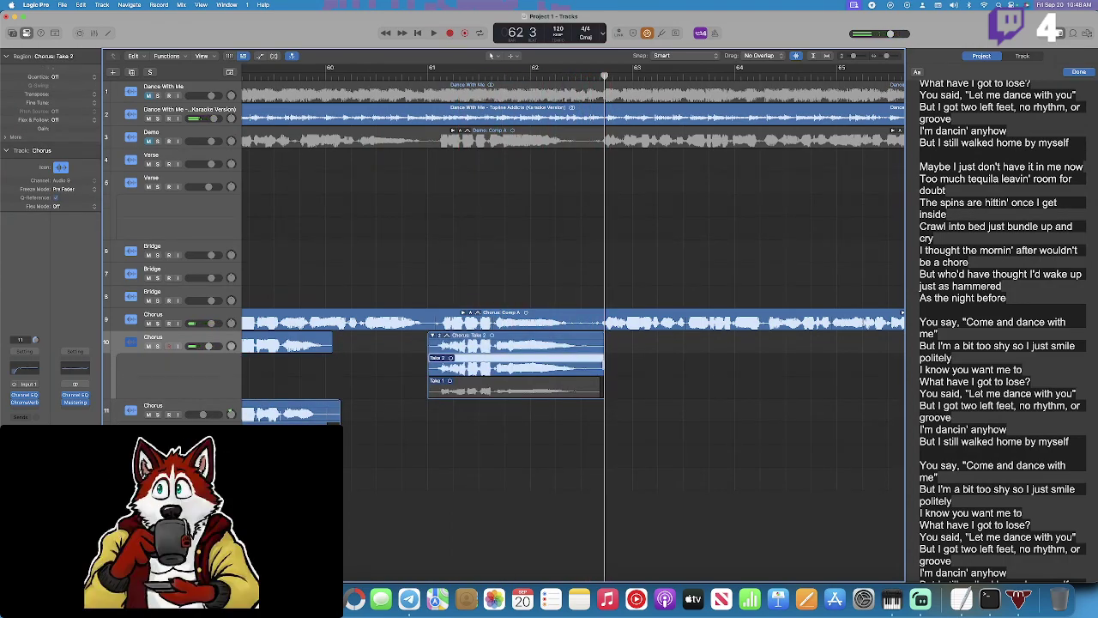
pyautogui.moveTo(601, 348); pyautogui.dragTo(591, 348)
pyautogui.click(410, 75)
pyautogui.press('space')
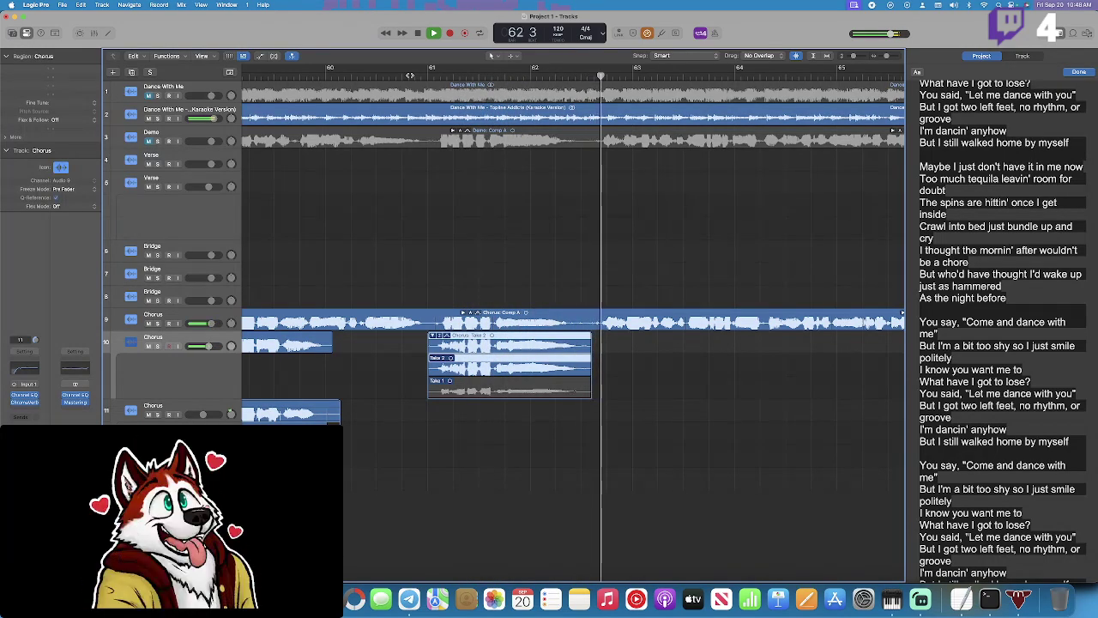
pyautogui.press('space')
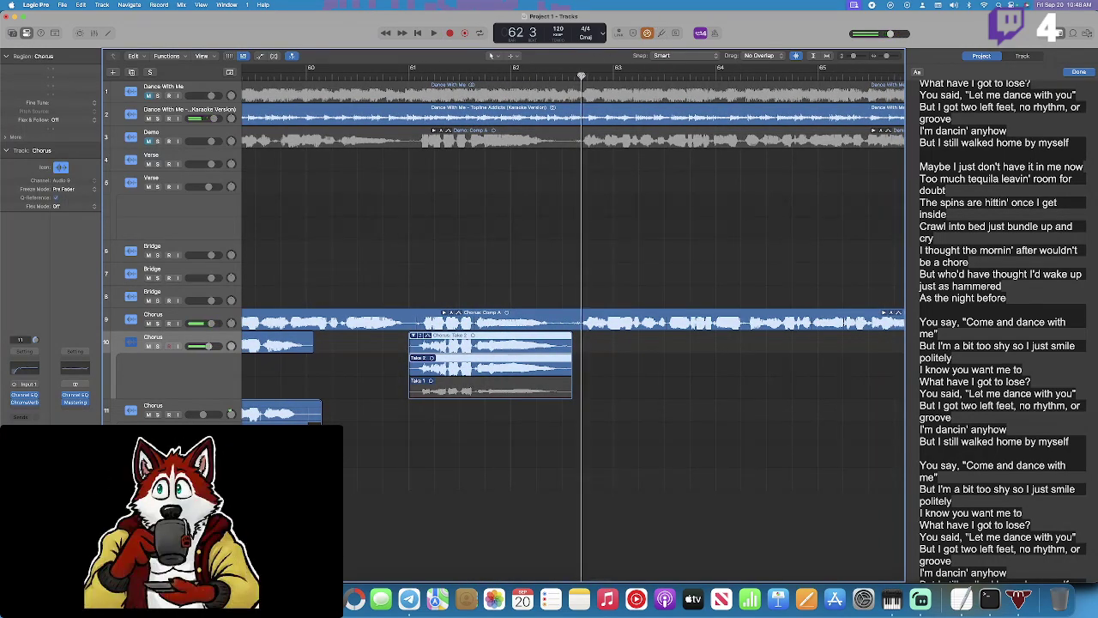
# Record the following vocal phrase on track 10 from bar 62 beat 3 to about bar 65 beat 4, and play it back.
pyautogui.click(449, 34)
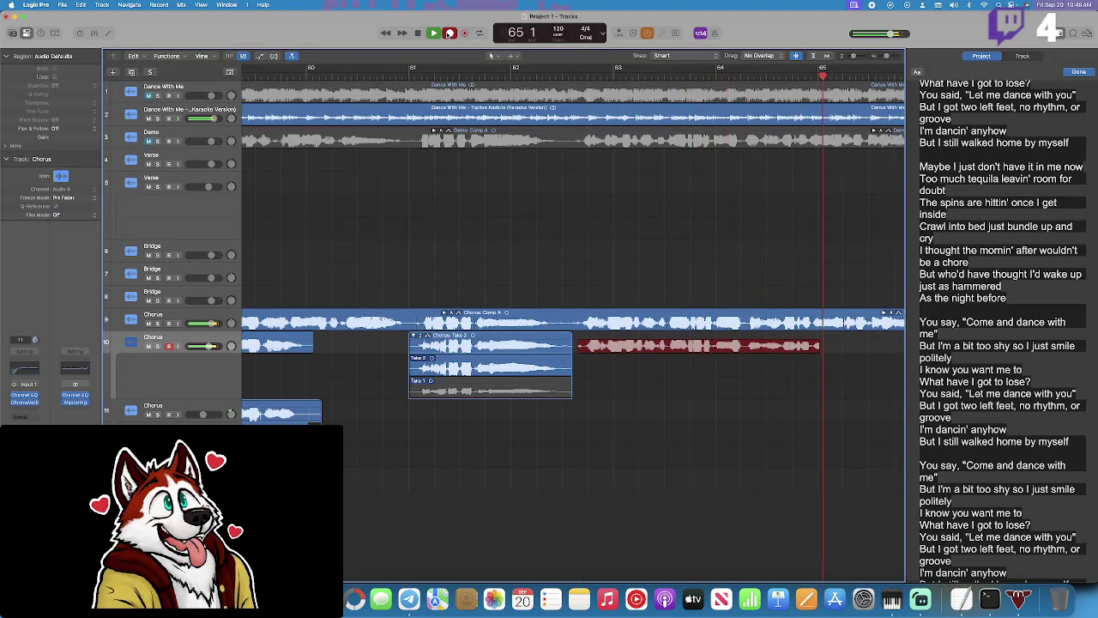
pyautogui.click(448, 32)
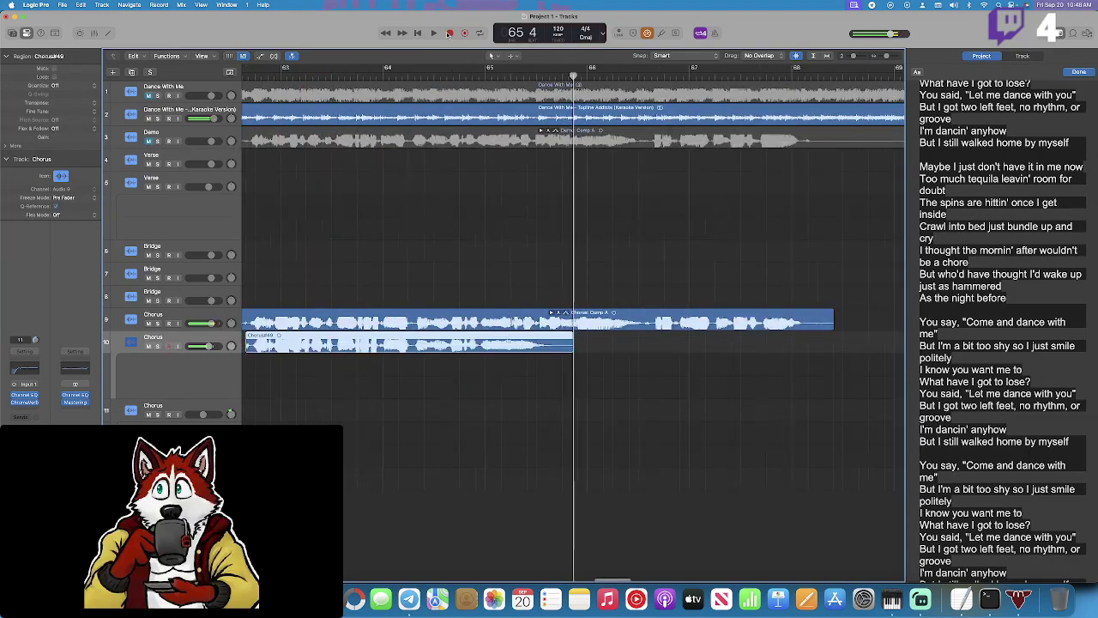
pyautogui.click(410, 75)
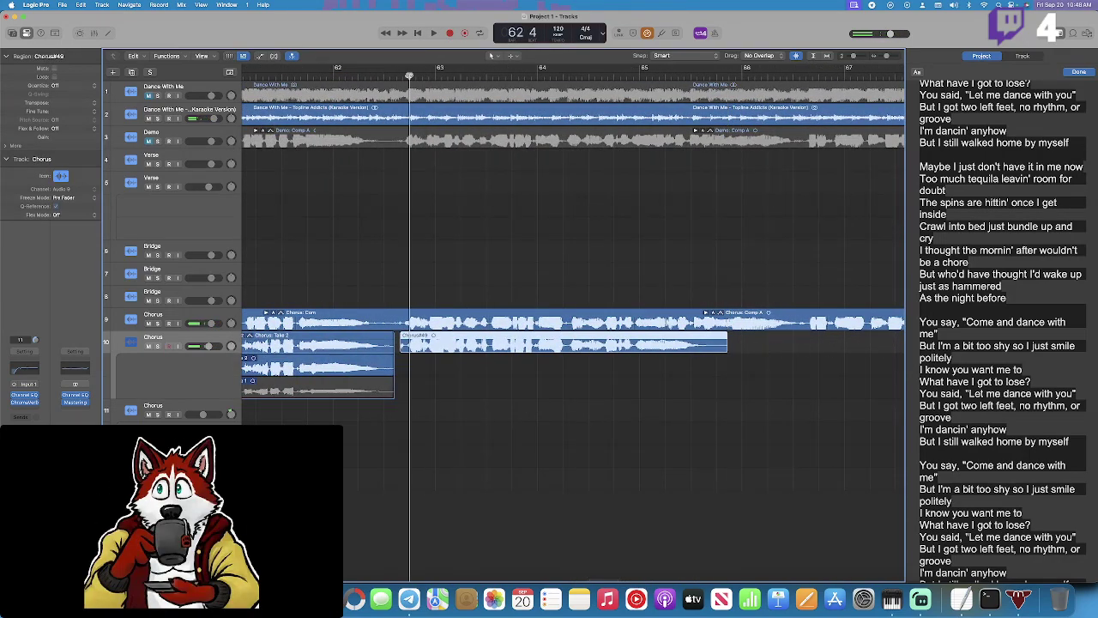
pyautogui.click(369, 76)
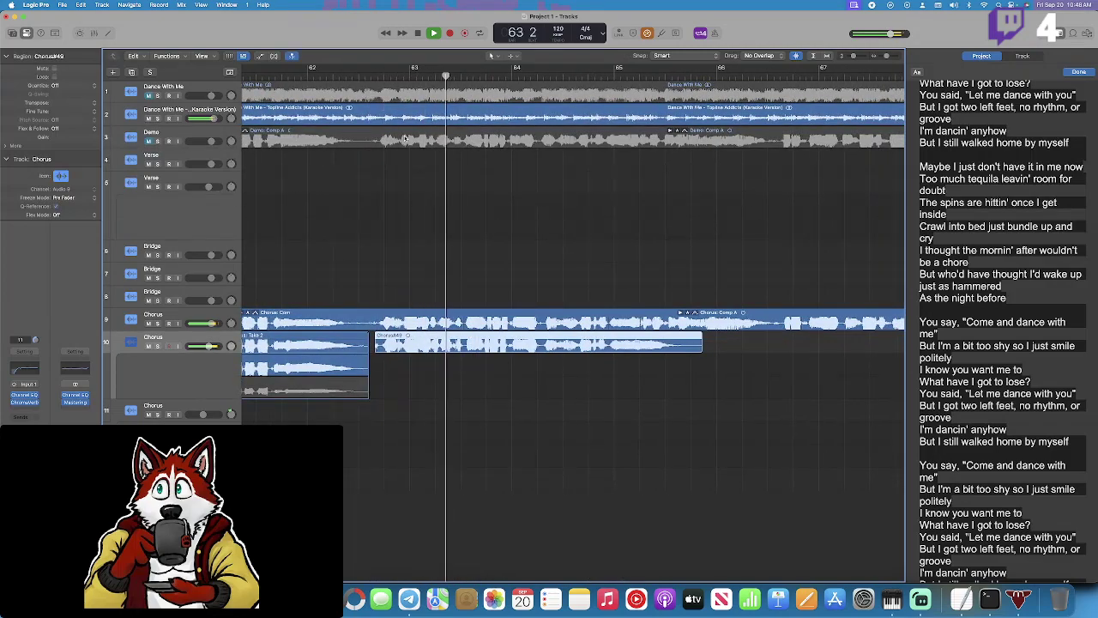
pyautogui.hscroll(-3, 404, 139)
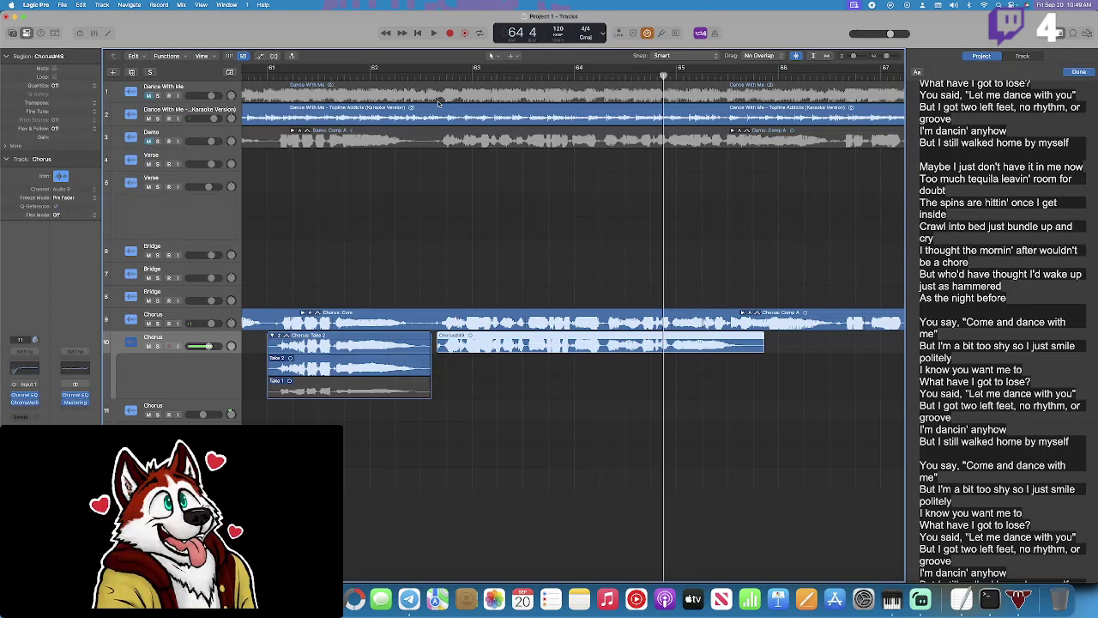
pyautogui.click(430, 78)
pyautogui.press('space')
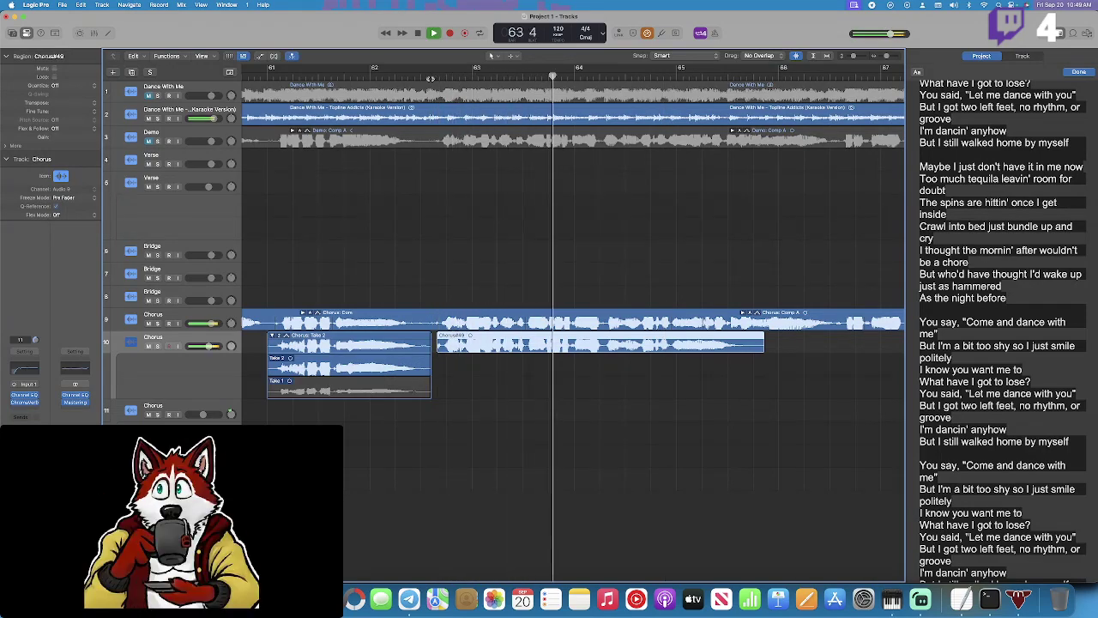
pyautogui.press('space')
# Record a second take of the phrase from bar 62 beat 3 on track 10, and collapse both take folders.
pyautogui.moveTo(427, 77); pyautogui.dragTo(430, 76)
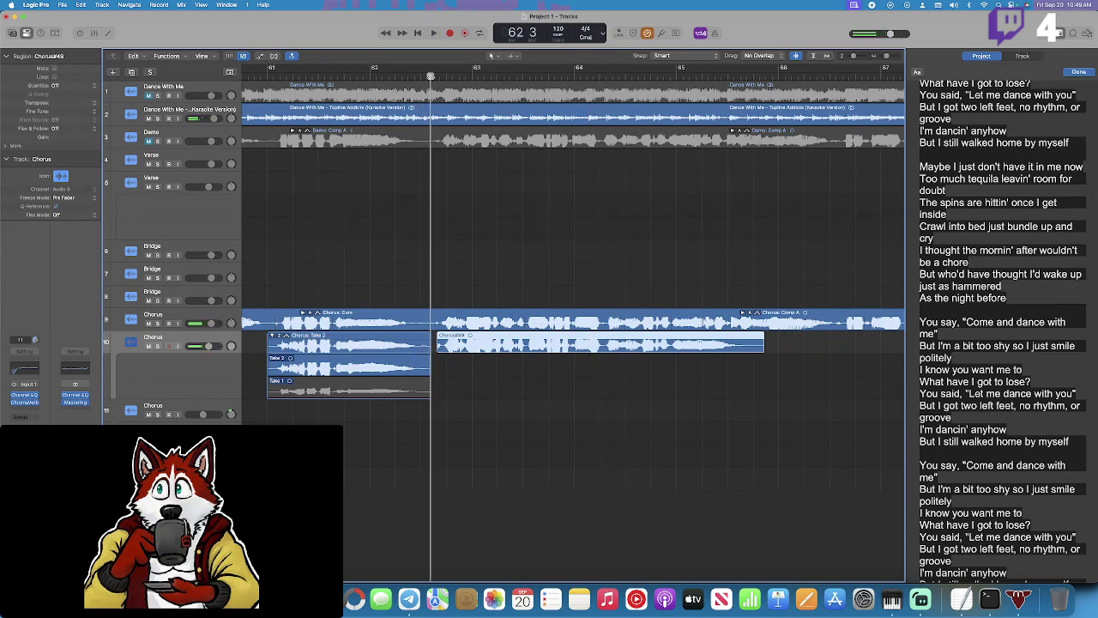
pyautogui.click(450, 34)
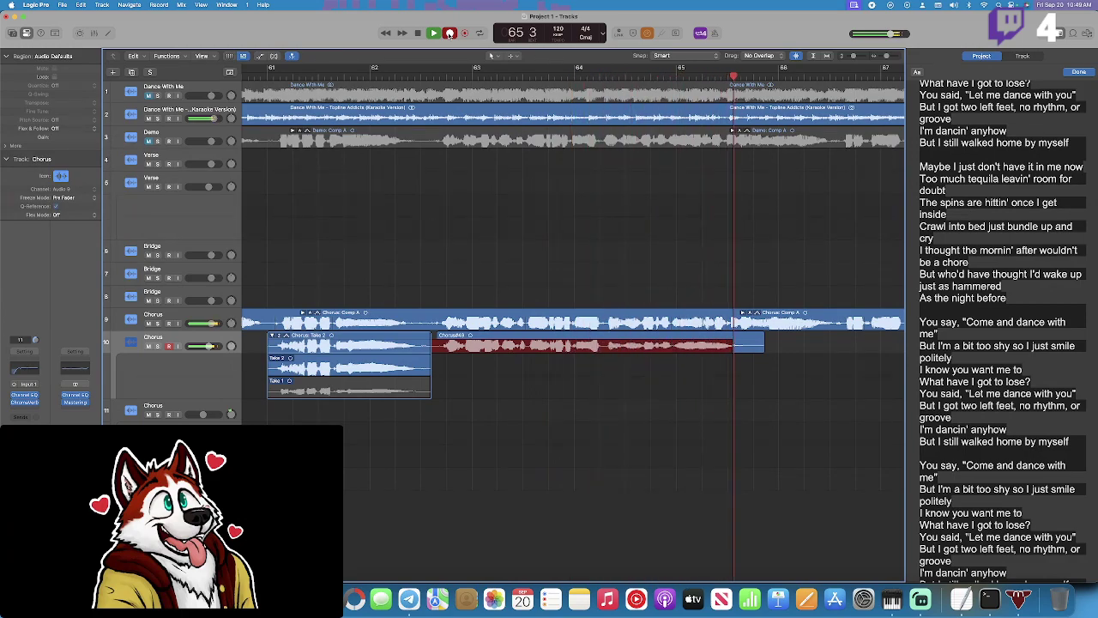
pyautogui.click(449, 34)
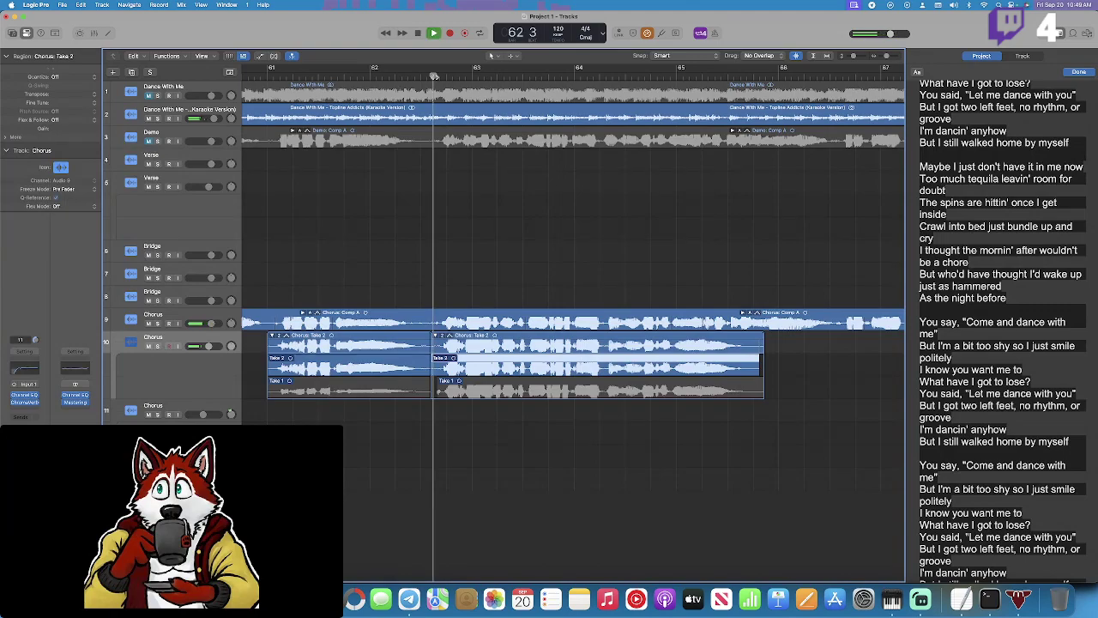
pyautogui.click(436, 336)
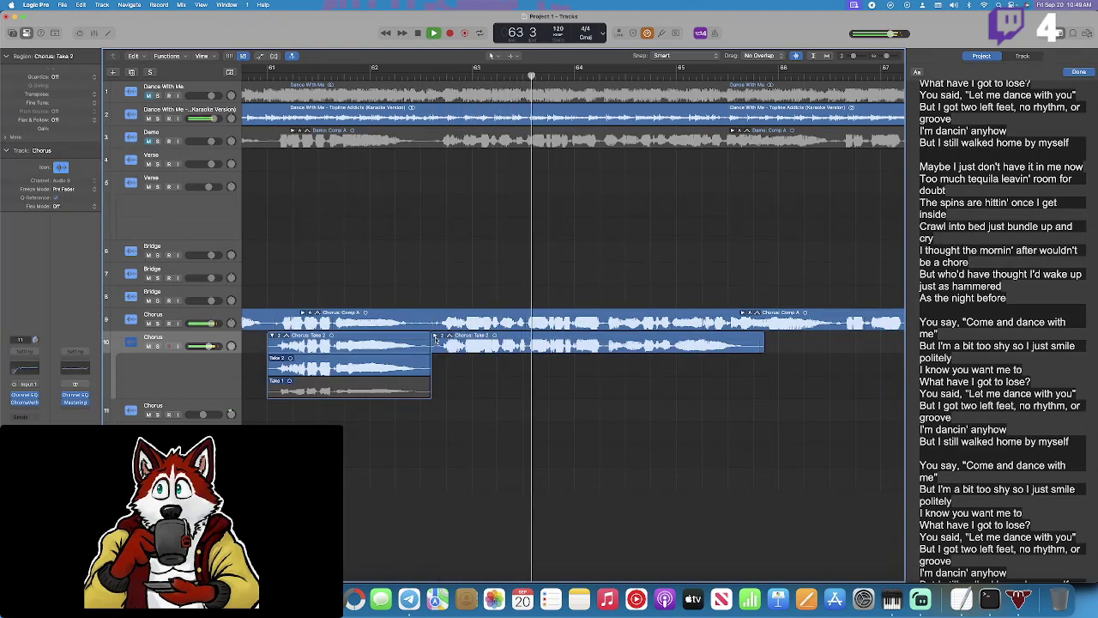
pyautogui.click(273, 337)
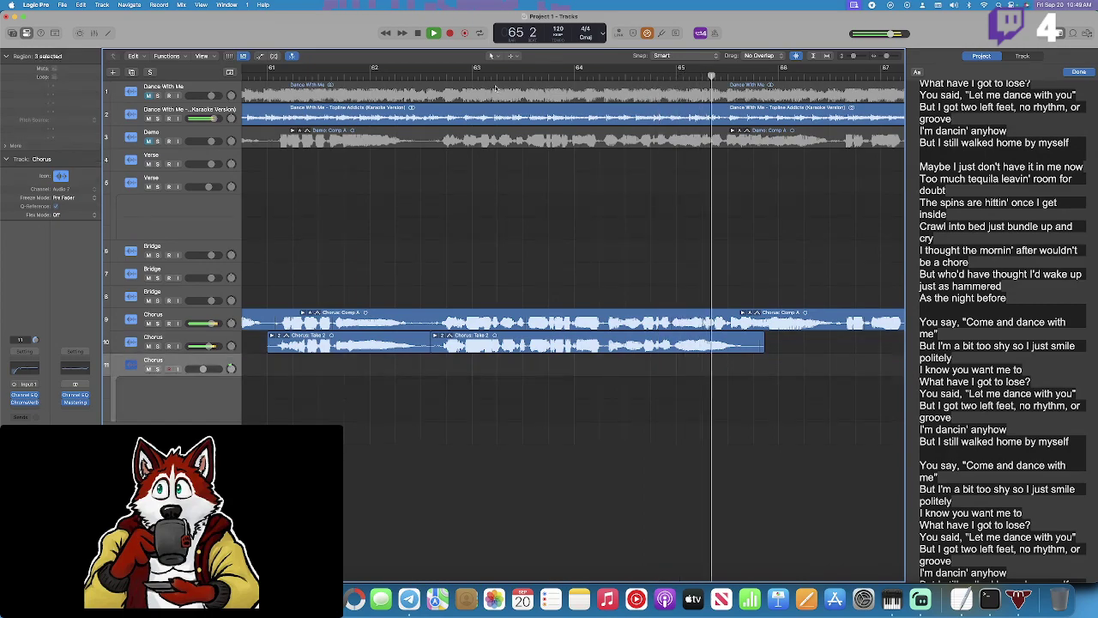
# Record the same phrase on Chorus track 11 from bar 62 beat 3 to just past bar 65, and play it back.
pyautogui.press('space')
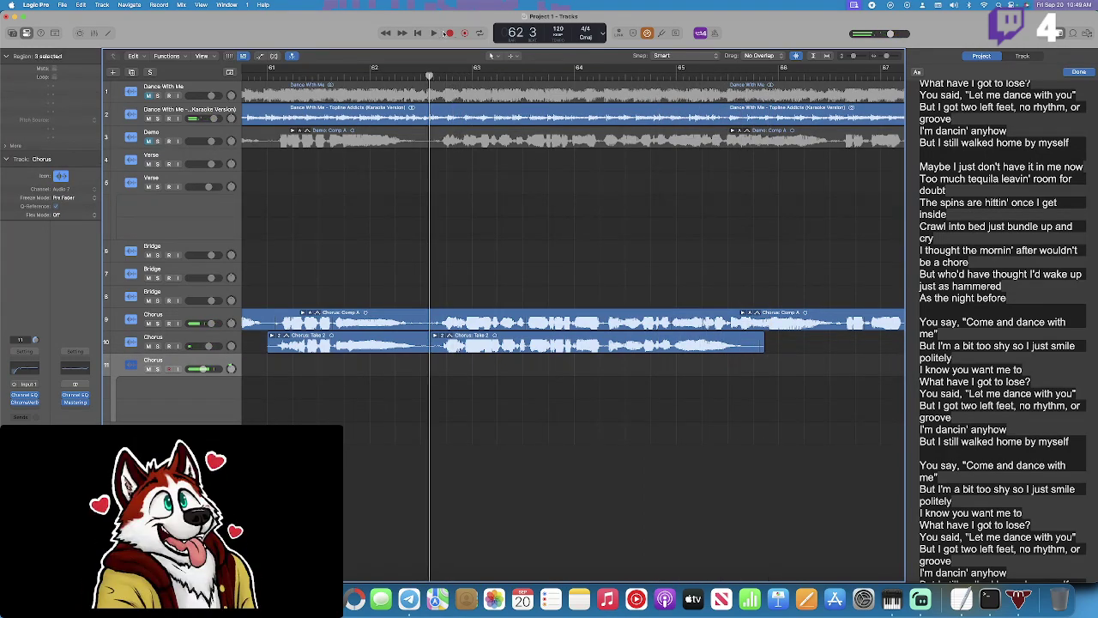
pyautogui.click(448, 33)
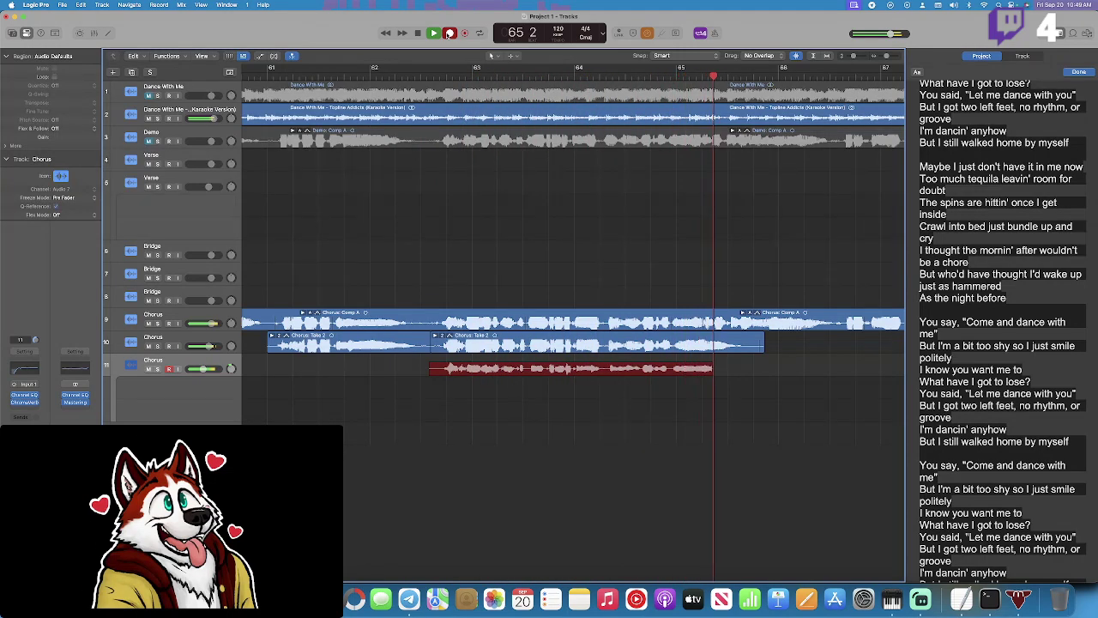
pyautogui.click(450, 33)
pyautogui.click(432, 76)
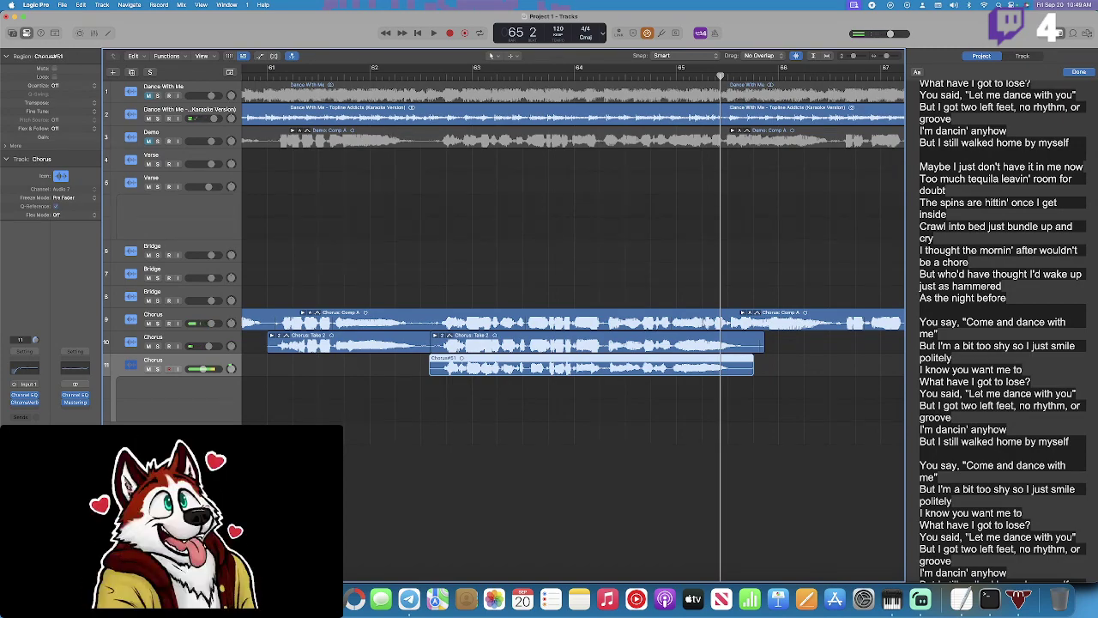
# Record the same phrase from bar 62 beat 3 on the track below Chorus track 11, and play it back.
pyautogui.hotkey('shift', 'c')
pyautogui.click(433, 75)
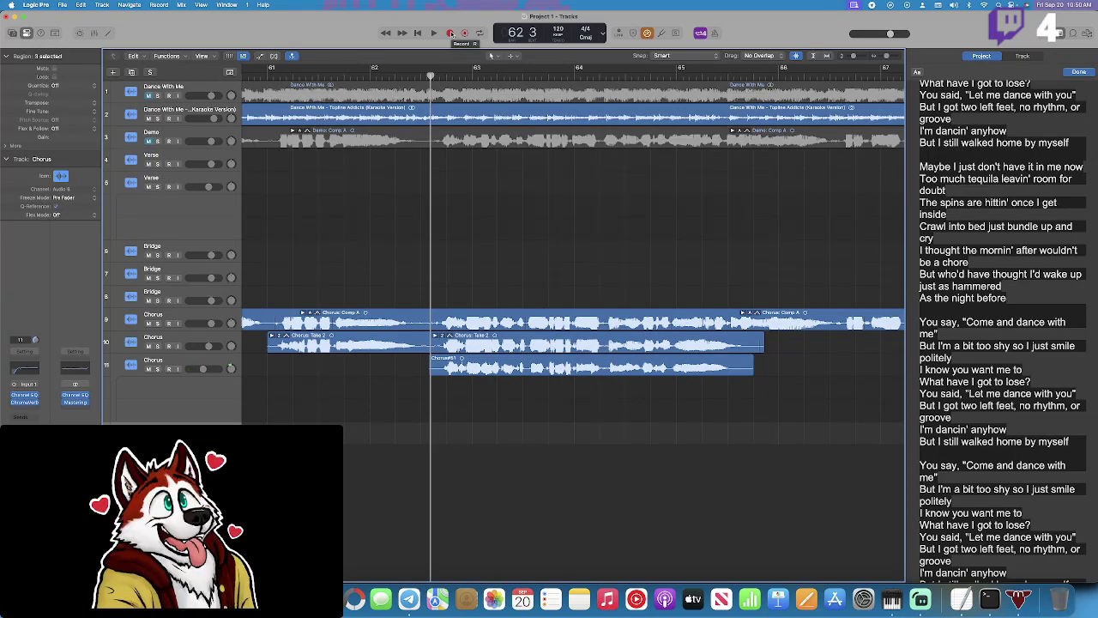
pyautogui.click(450, 33)
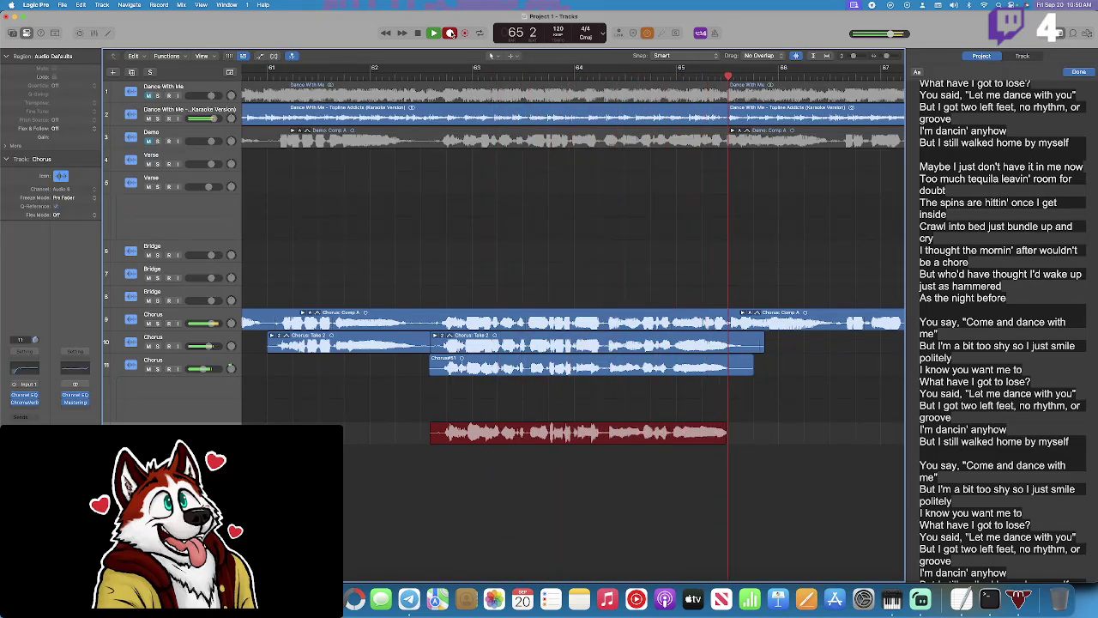
pyautogui.click(451, 33)
pyautogui.doubleClick(440, 75)
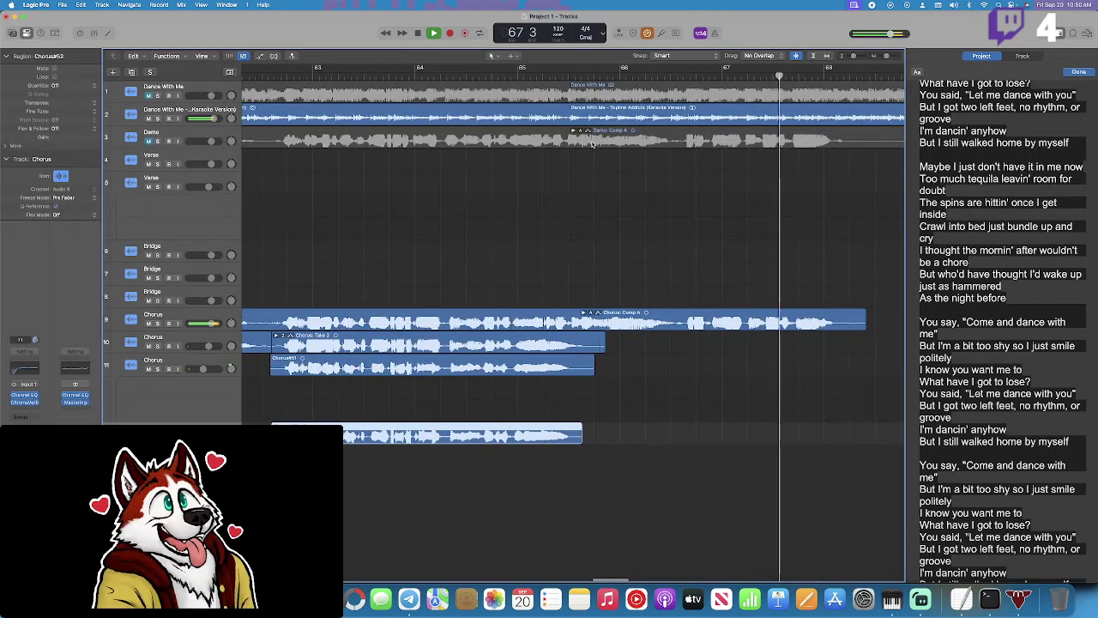
# Record the chorus's closing line on track 10 from bar 66 beat 3 to bar 68 beat 2, and play it back.
pyautogui.click(676, 74)
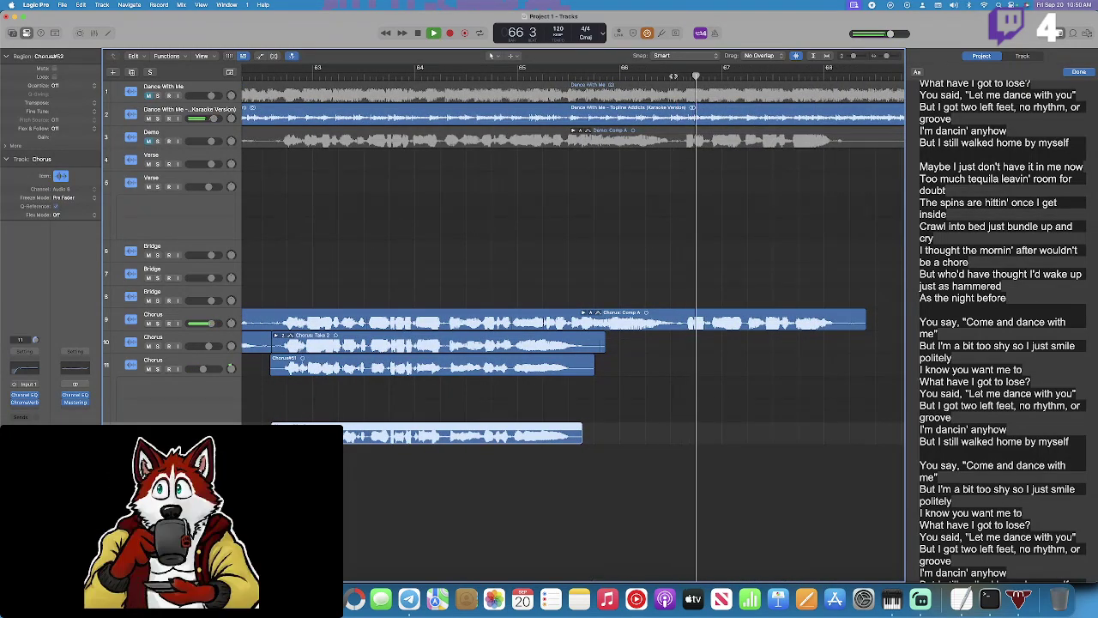
pyautogui.click(671, 77)
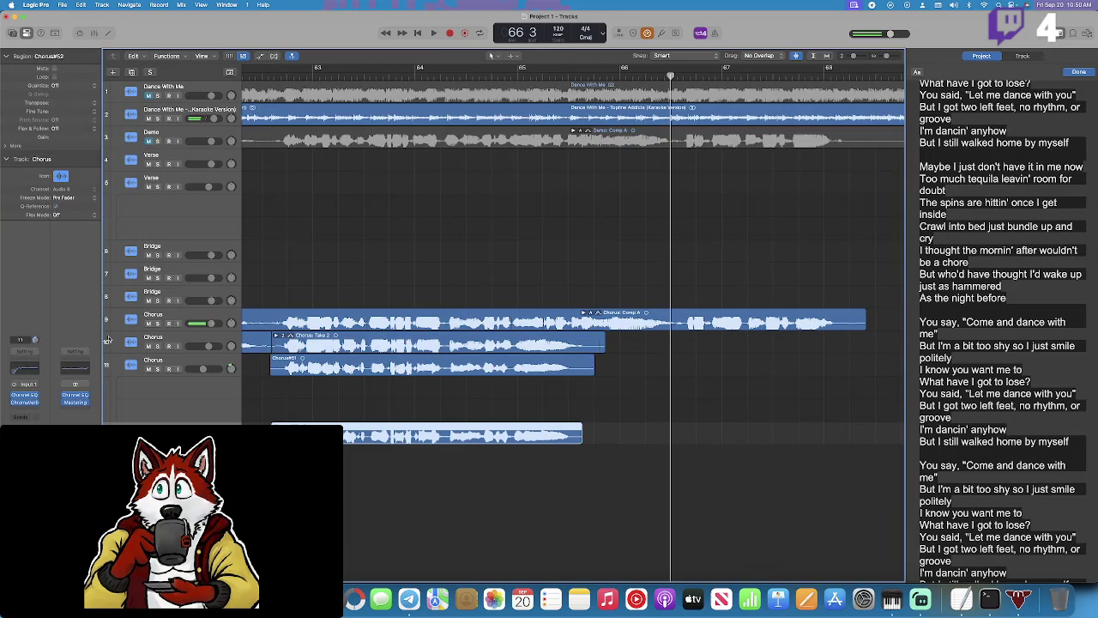
pyautogui.click(182, 336)
pyautogui.press('r')
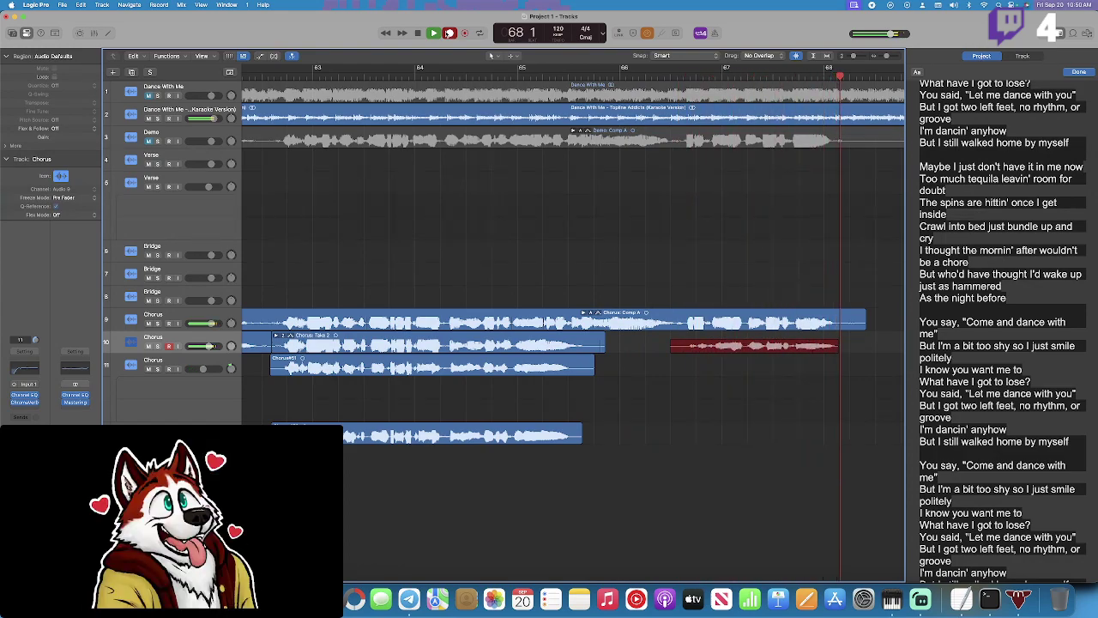
pyautogui.press('space')
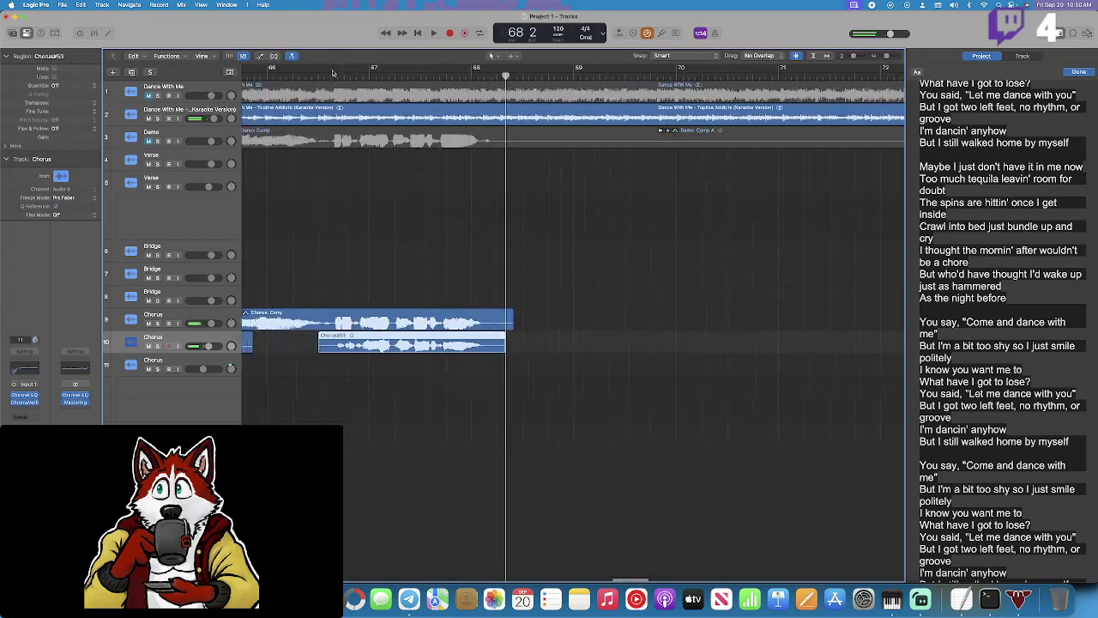
pyautogui.click(333, 74)
pyautogui.press('space')
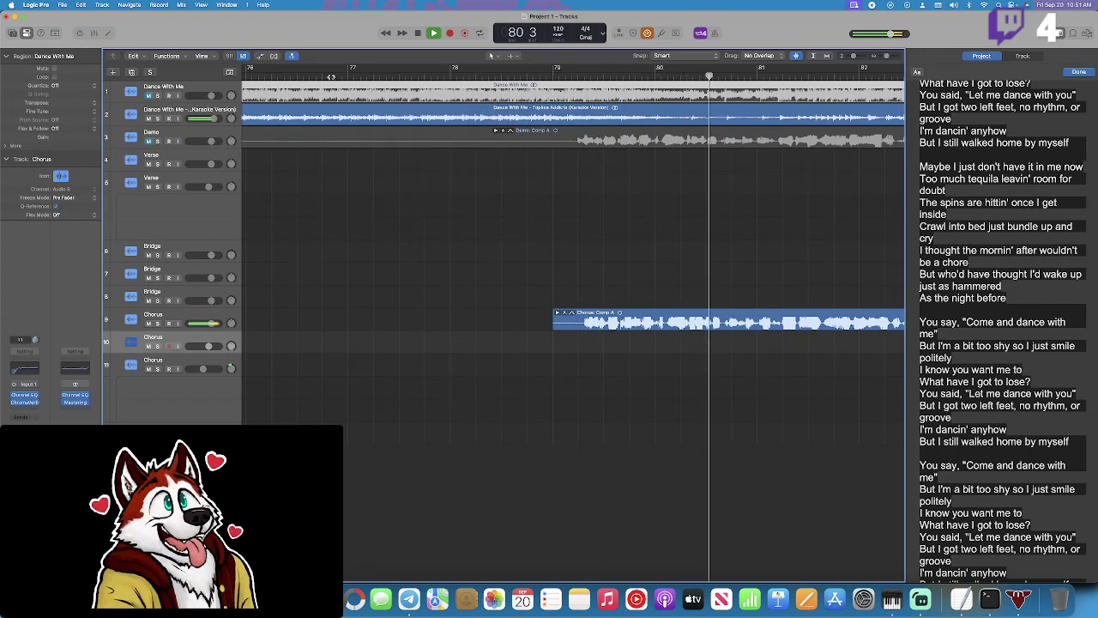
# Record the next chorus's opening line on track 10 from bar 79 to bar 82 beat 2, and play it back.
pyautogui.press('space')
pyautogui.click(555, 77)
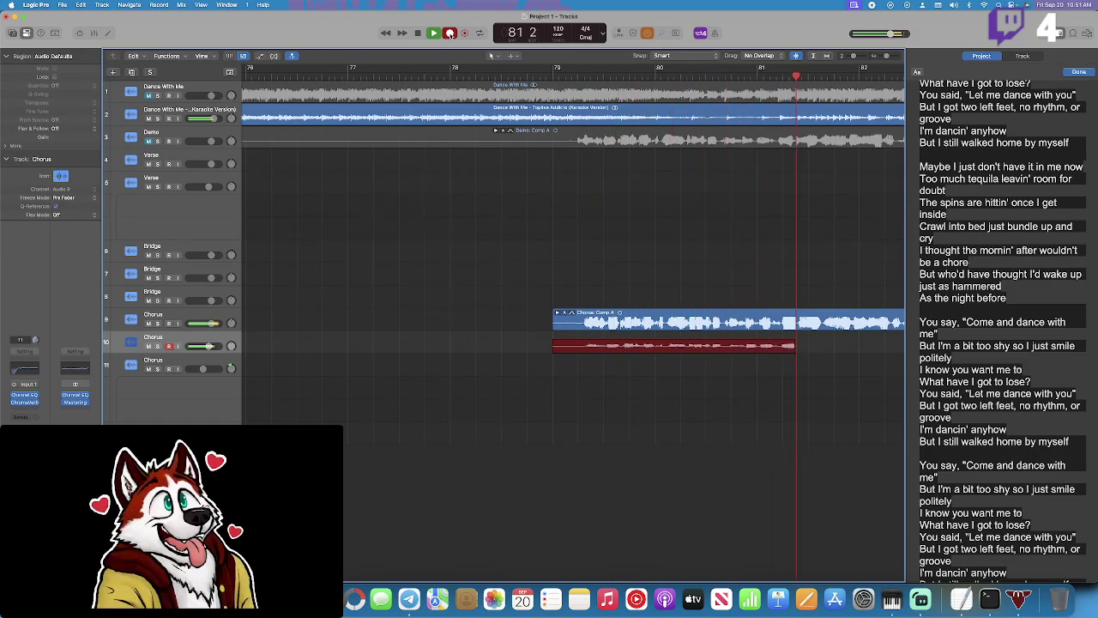
pyautogui.click(450, 34)
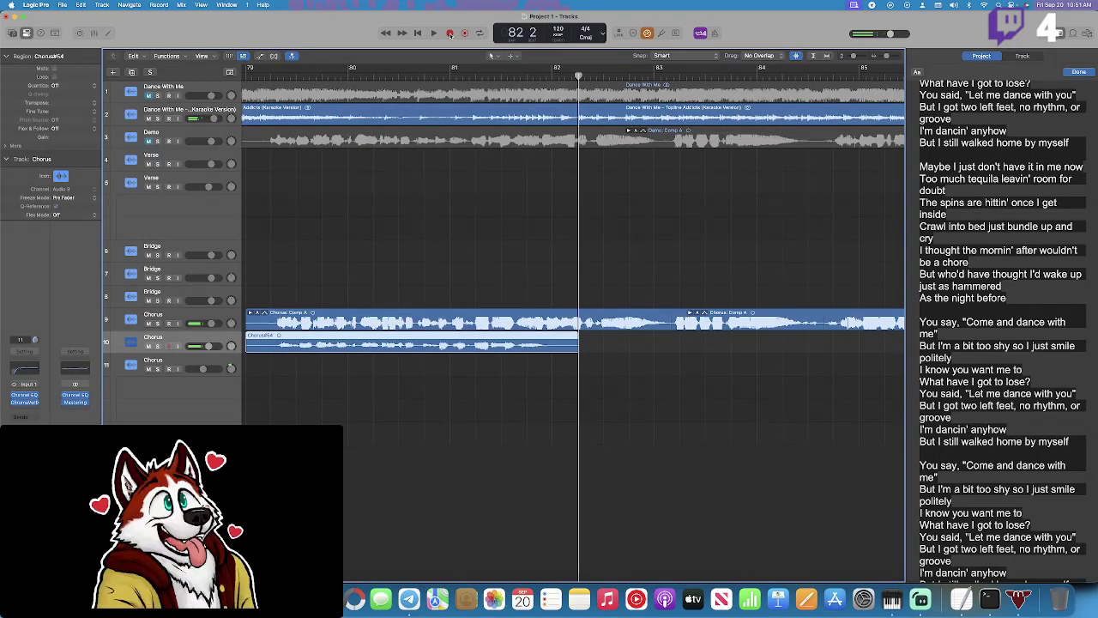
pyautogui.hscroll(-2, 481, 112)
pyautogui.hscroll(-1, 480, 112)
pyautogui.click(317, 74)
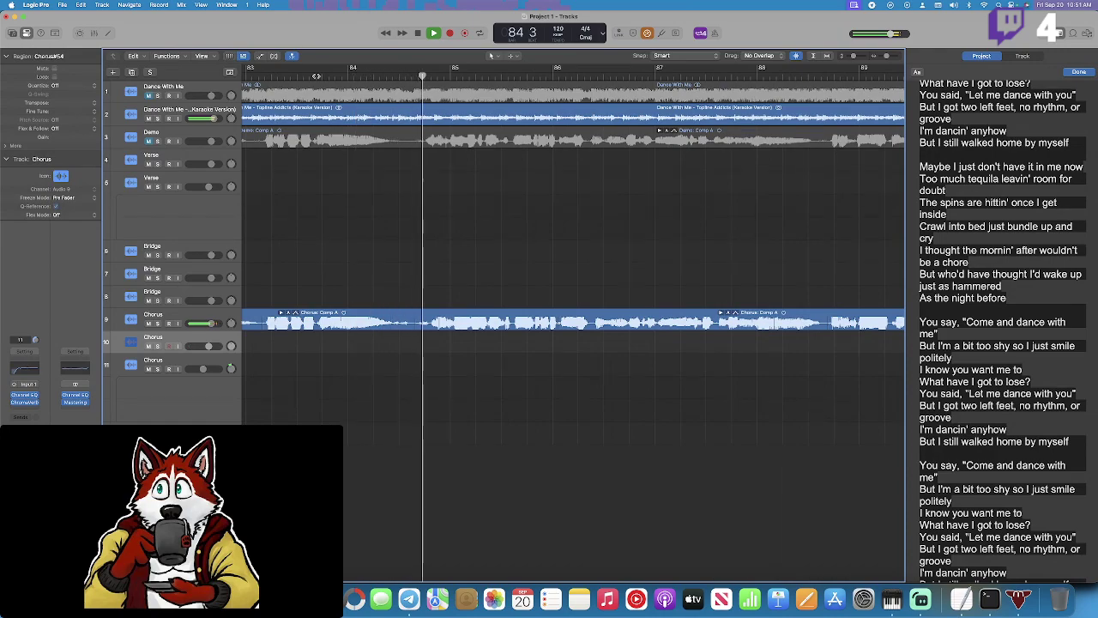
# Record the next chorus phrase on Chorus track 10 from bar 84 beat 3 to bar 87 beat 4.
pyautogui.press(',')
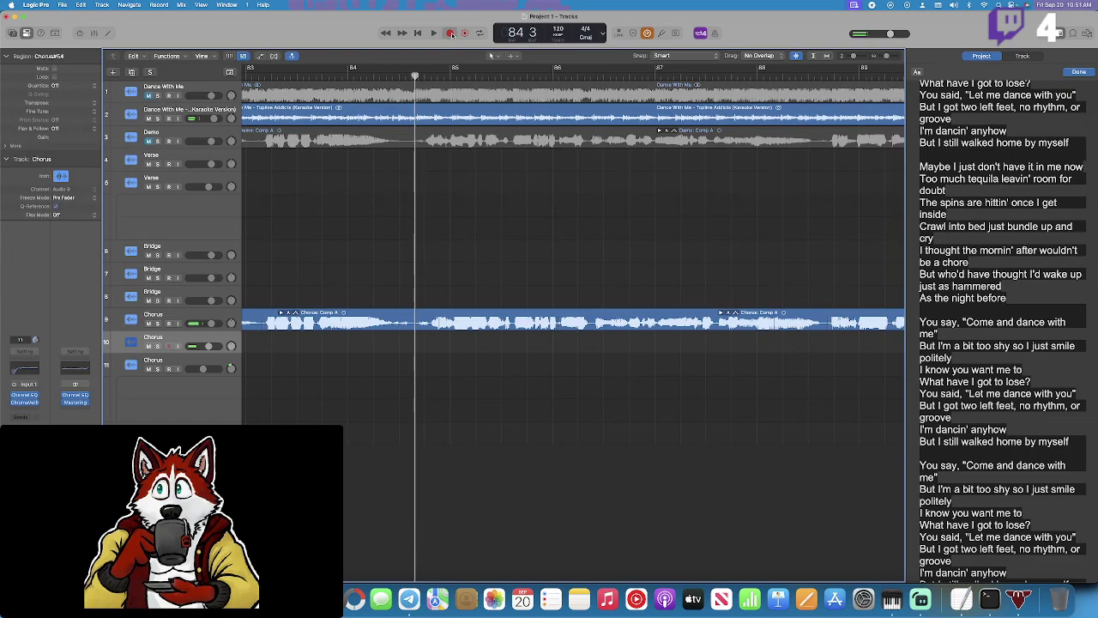
pyautogui.click(451, 34)
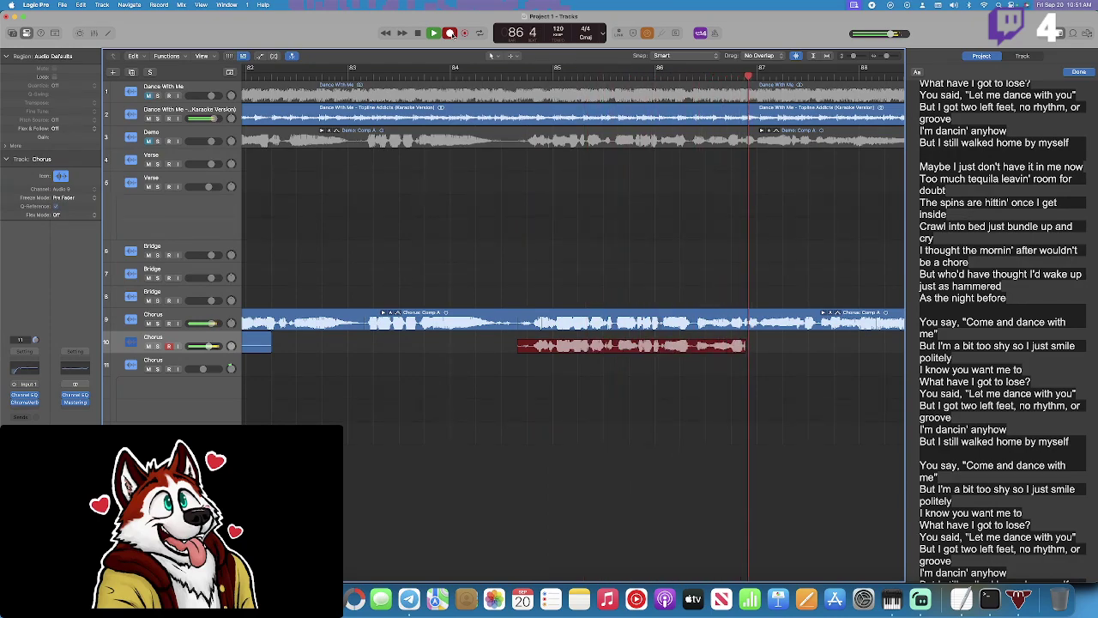
pyautogui.click(452, 35)
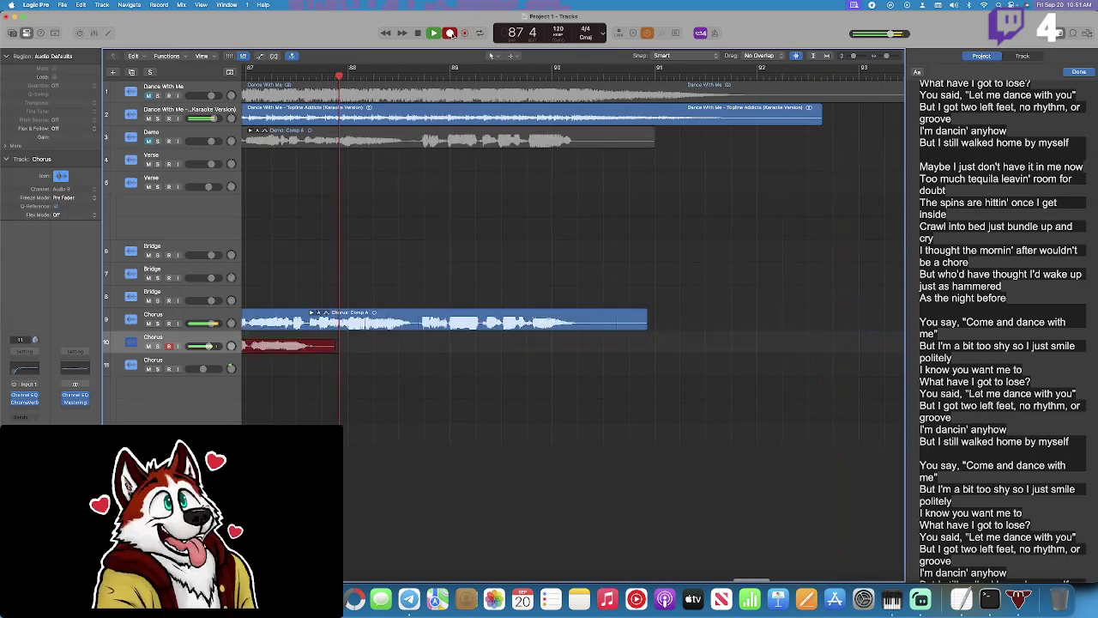
# Try another take of the phrase on Chorus track 10 from bar 84 beat 3 to bar 88 beat 3.
pyautogui.hscroll(-3, 448, 67)
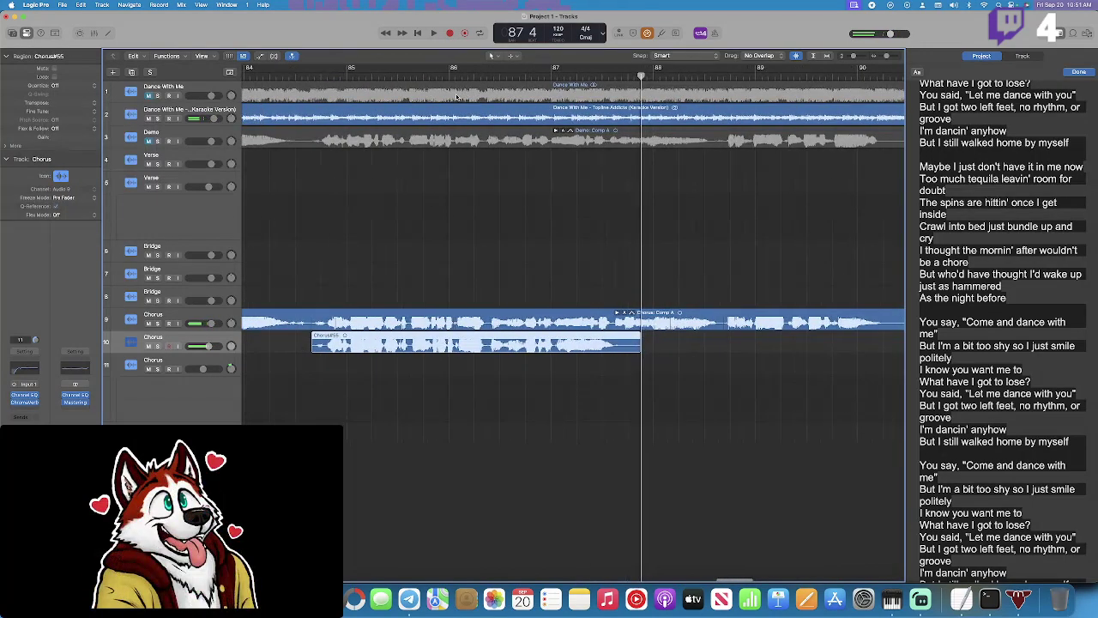
pyautogui.moveTo(324, 81); pyautogui.dragTo(314, 78)
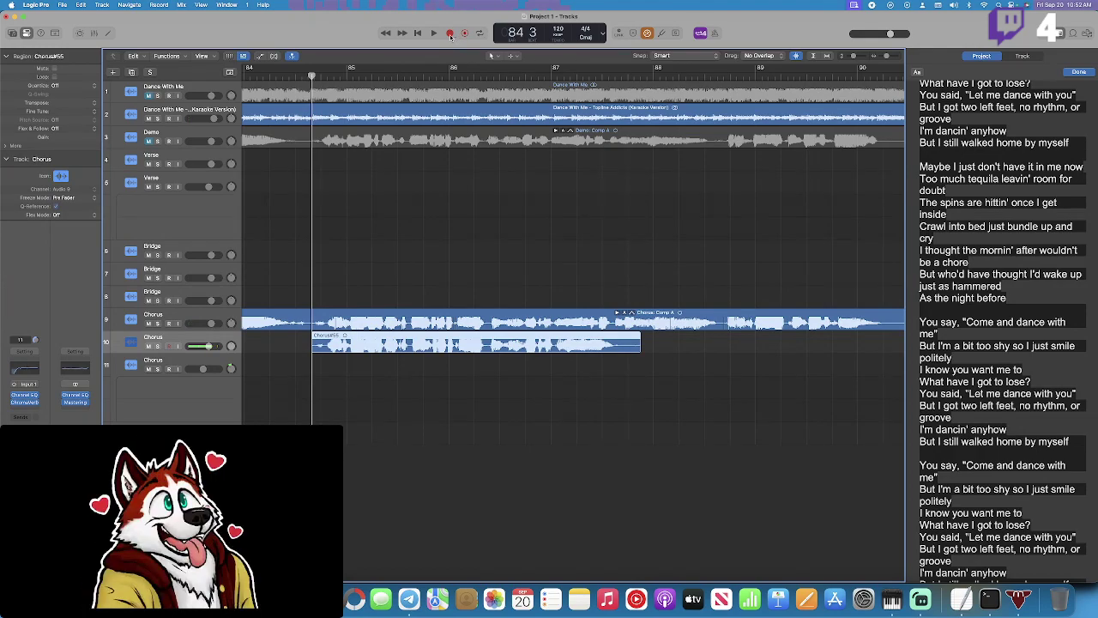
pyautogui.click(450, 37)
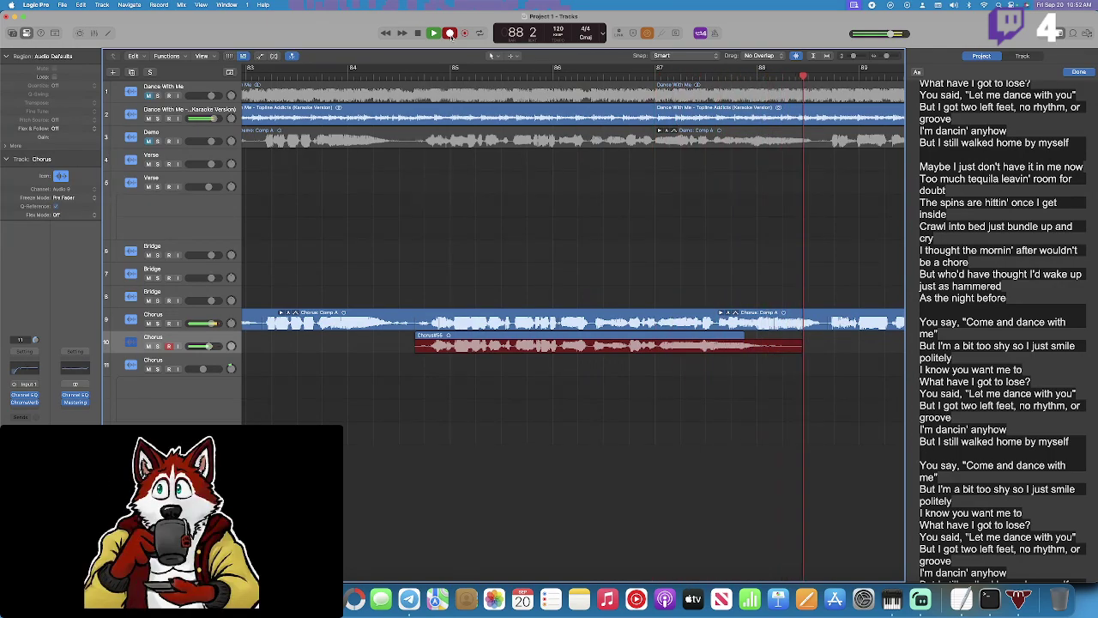
pyautogui.click(451, 35)
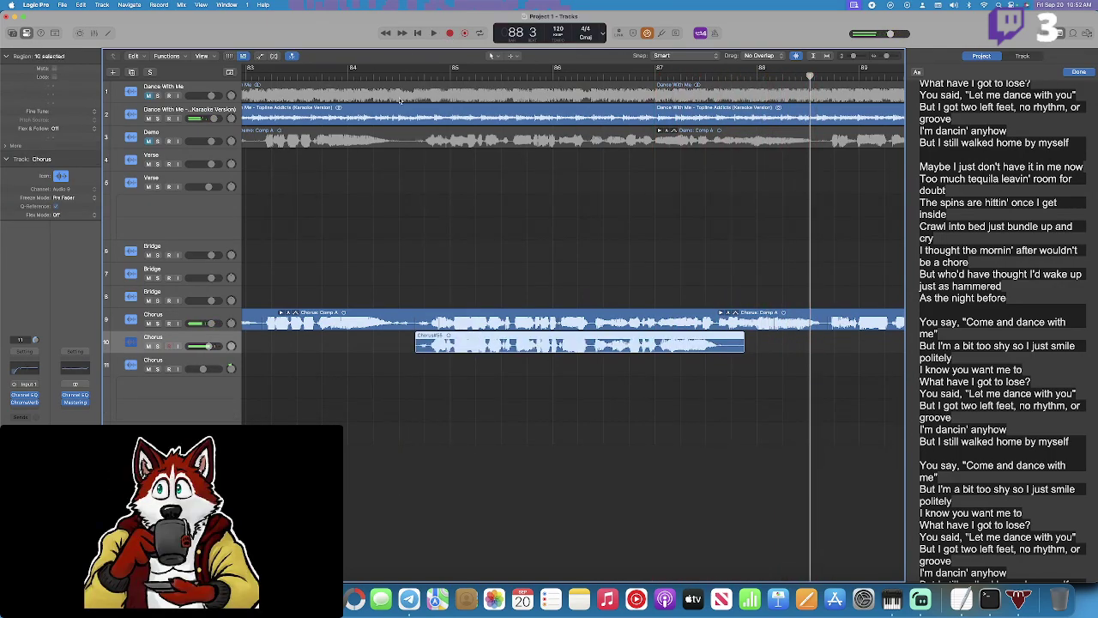
# Record a second take over the phrase on Chorus track 10 from bar 84 beat 3 to bar 87 beat 4, and play it back.
pyautogui.click(417, 77)
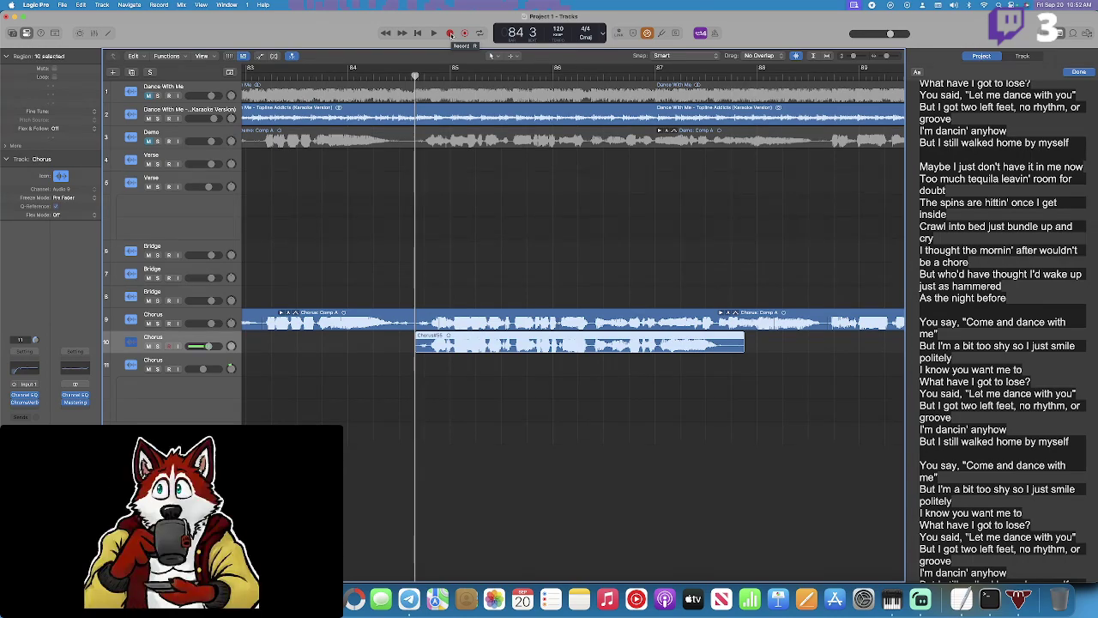
pyautogui.click(451, 34)
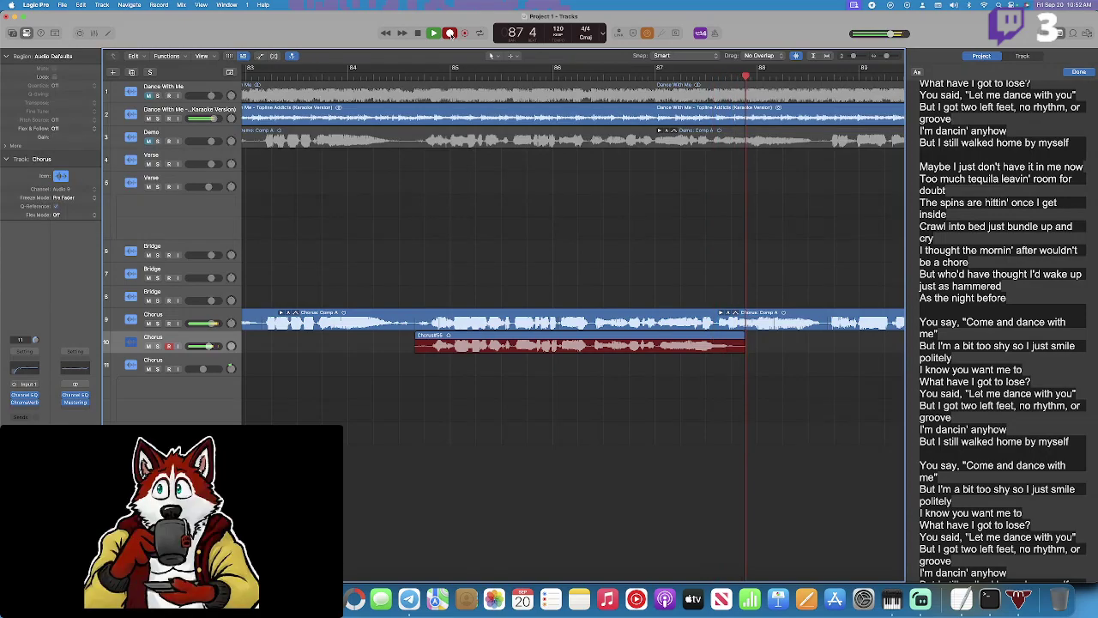
pyautogui.click(450, 33)
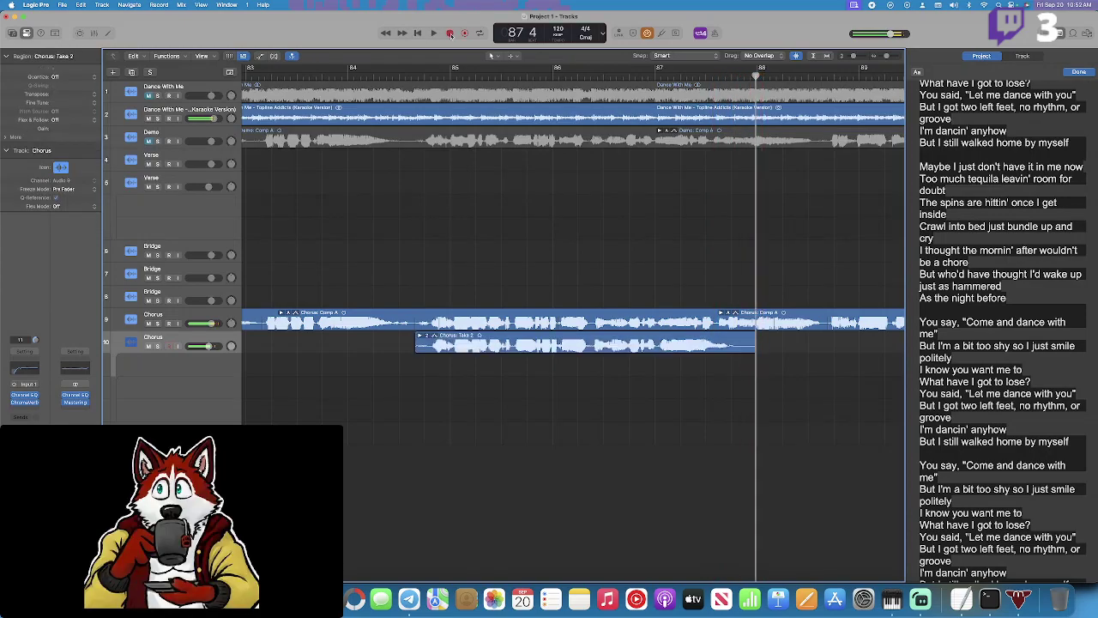
pyautogui.click(420, 336)
pyautogui.press('space')
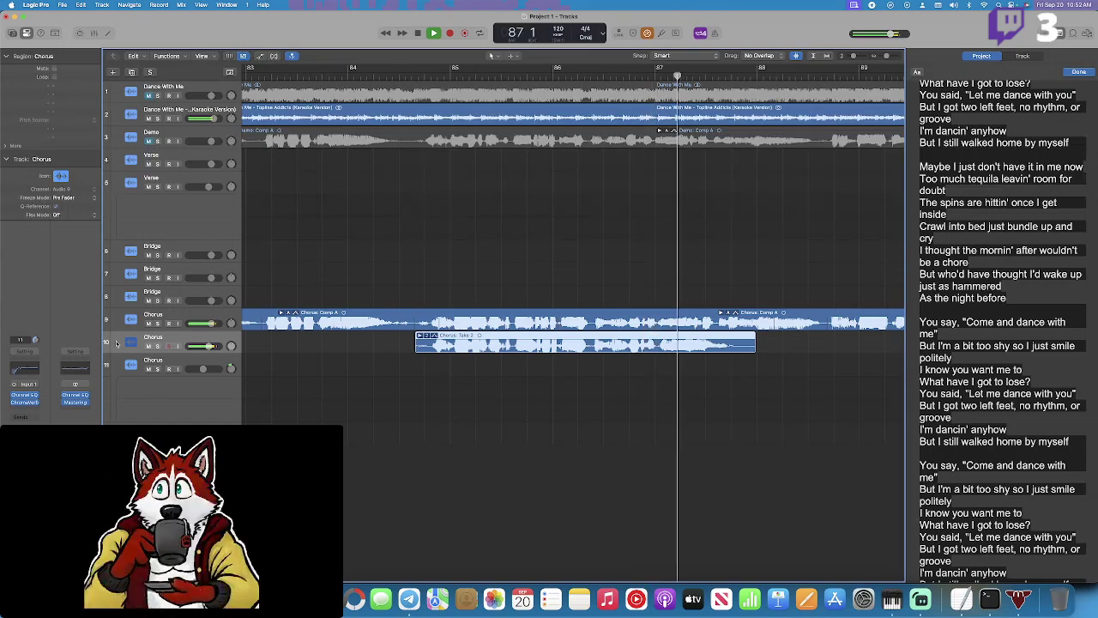
# Record the same phrase on Chorus track 11 from bar 84 beat 3 to bar 87 beat 4.
pyautogui.press('Down')
pyautogui.press('space')
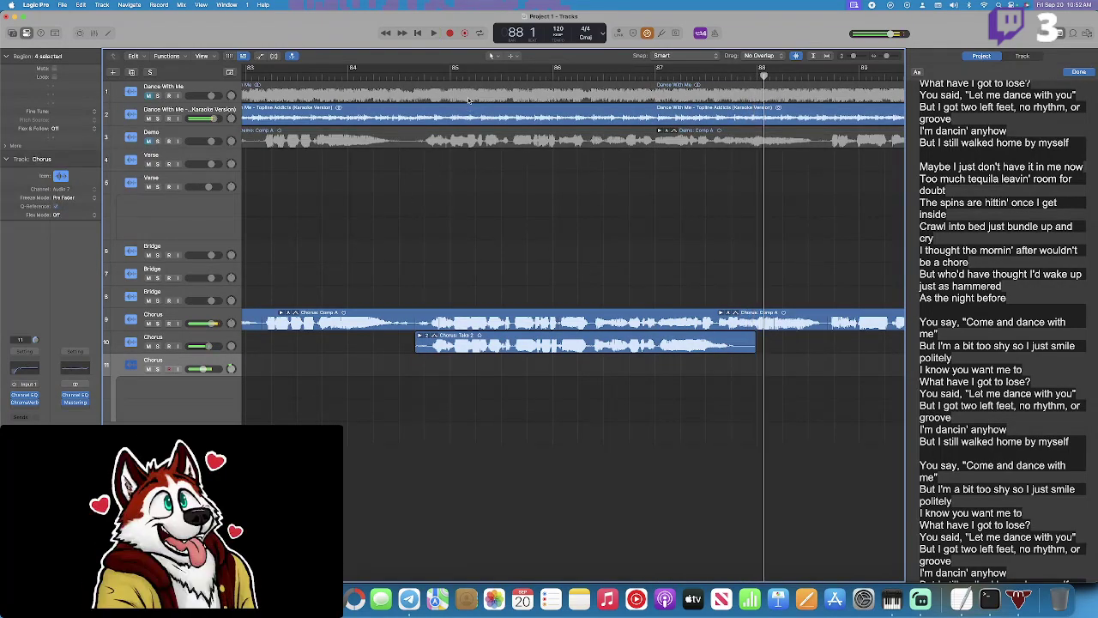
pyautogui.moveTo(410, 76); pyautogui.dragTo(416, 75)
pyautogui.click(450, 34)
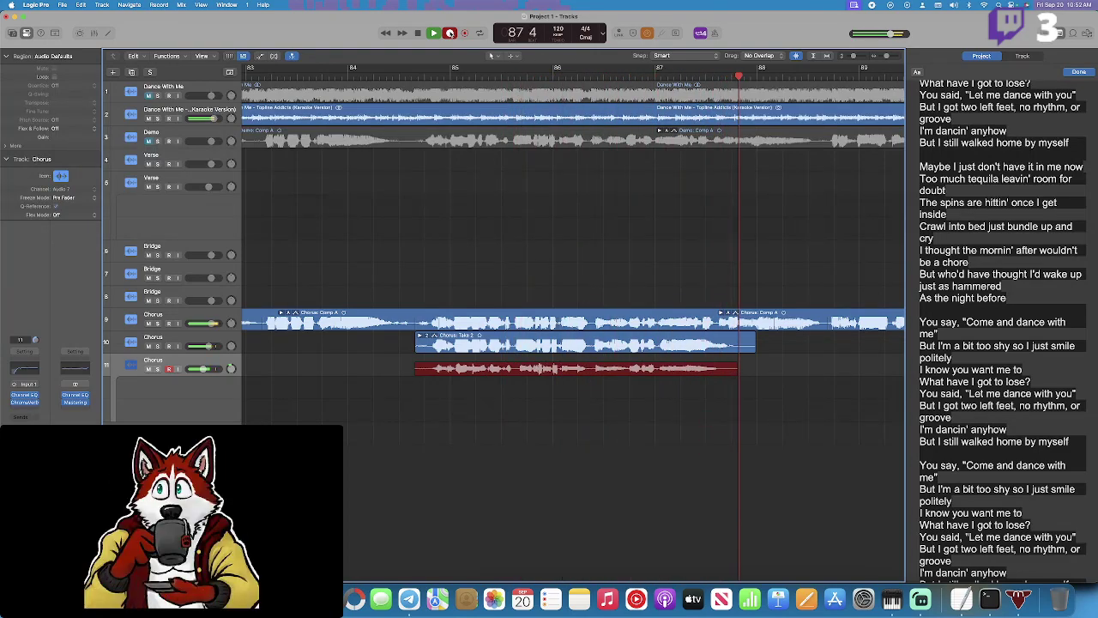
pyautogui.press('space')
# Record the same phrase on the track below Chorus track 11 from bar 84 beat 3 to bar 87 beat 4, and play the song on from there.
pyautogui.click(414, 78)
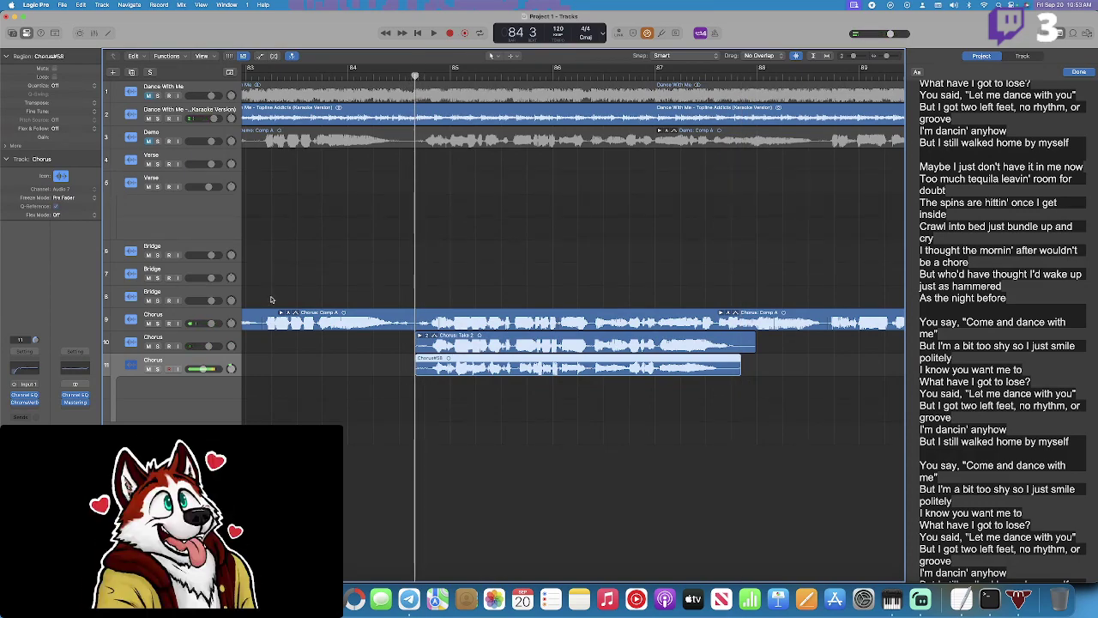
pyautogui.press('super+a')
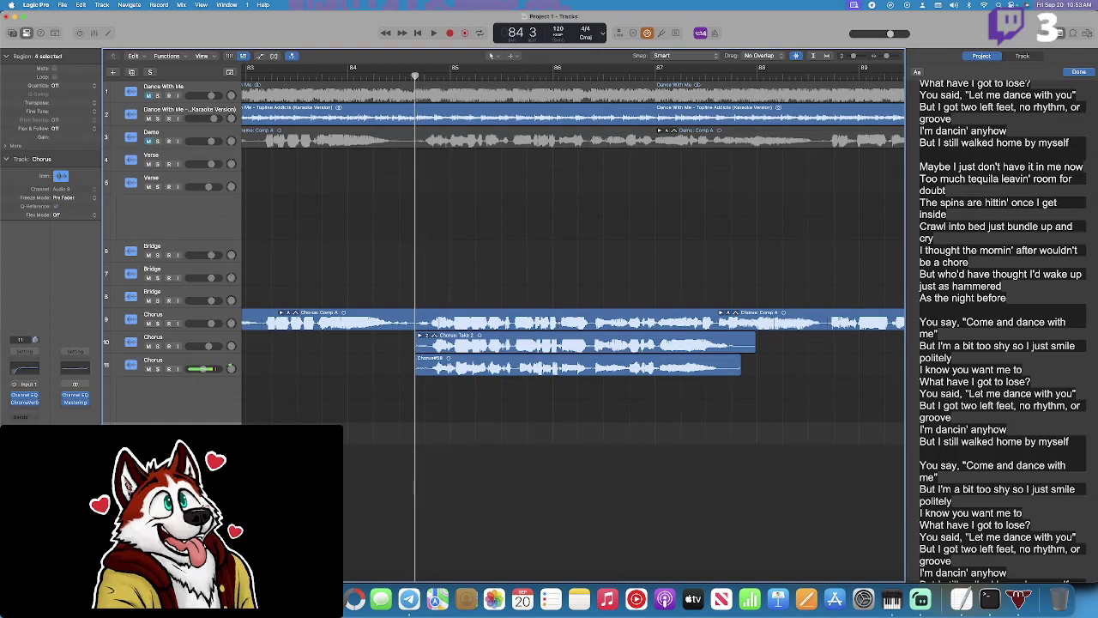
pyautogui.click(449, 34)
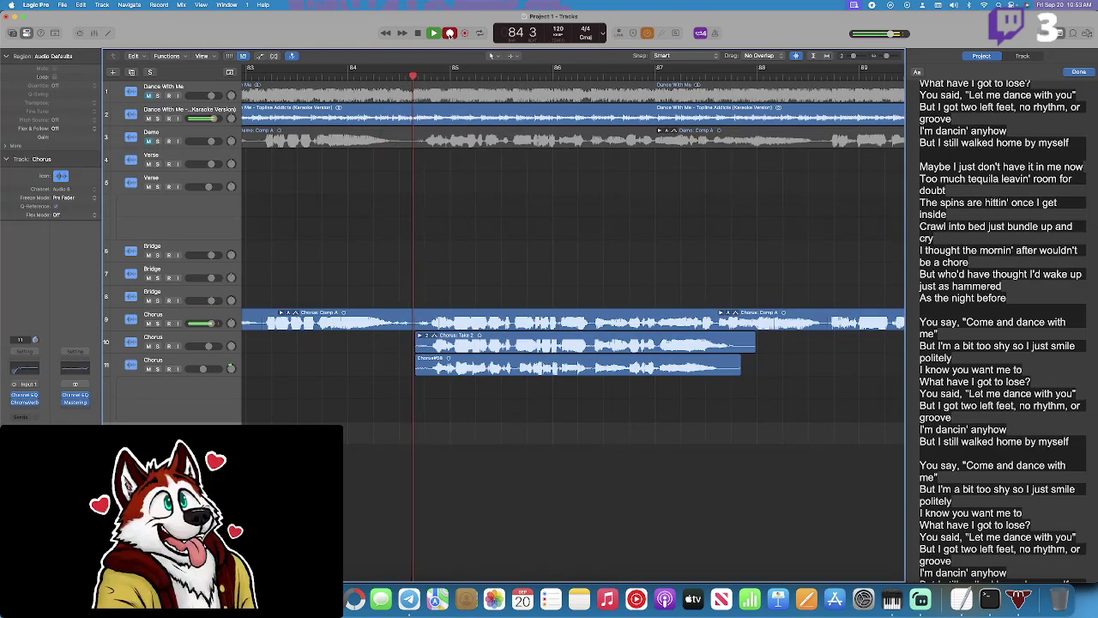
pyautogui.click(450, 34)
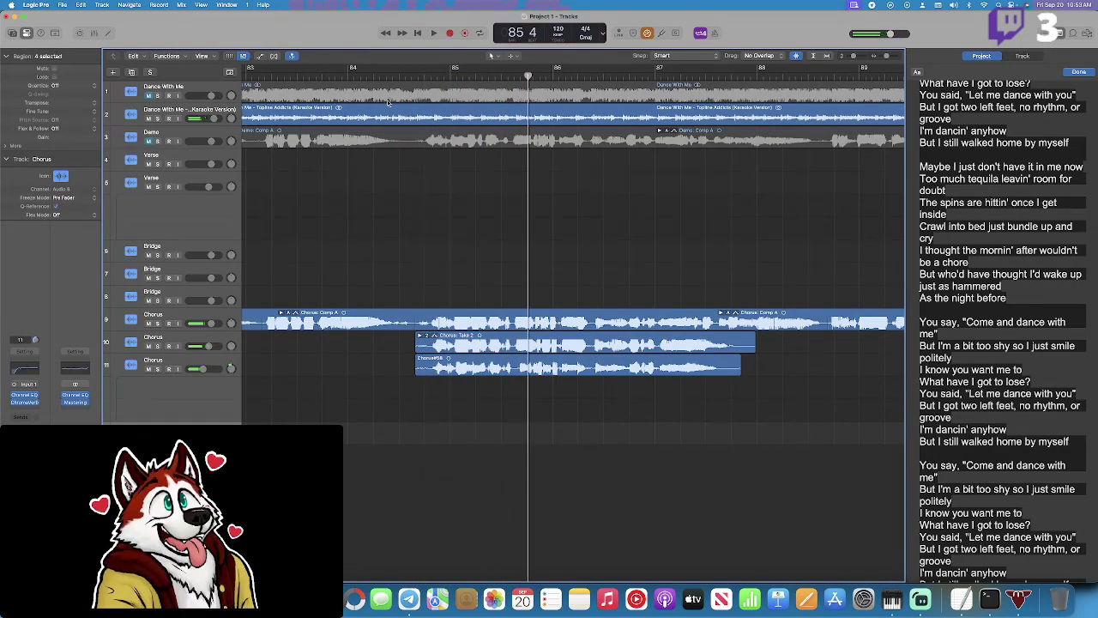
pyautogui.moveTo(424, 77); pyautogui.dragTo(413, 77)
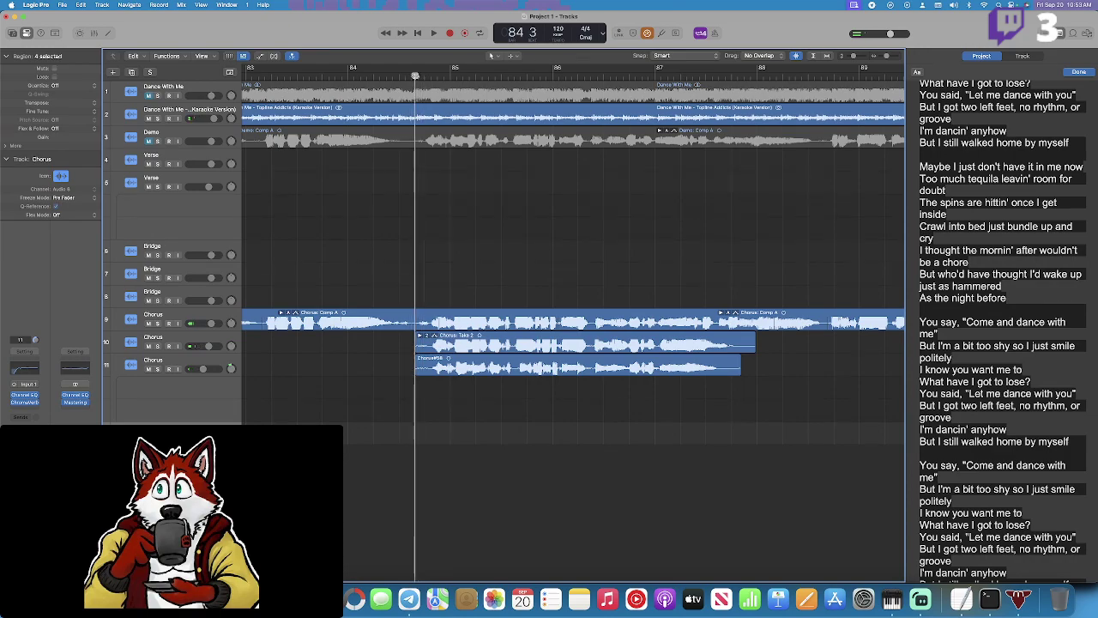
pyautogui.press('r')
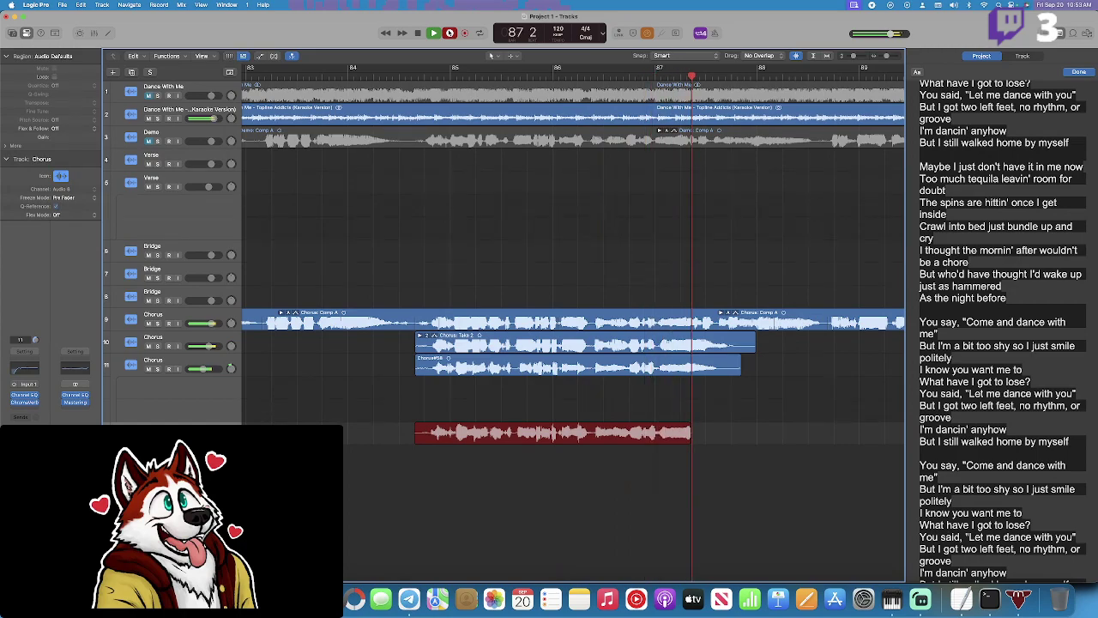
pyautogui.click(448, 33)
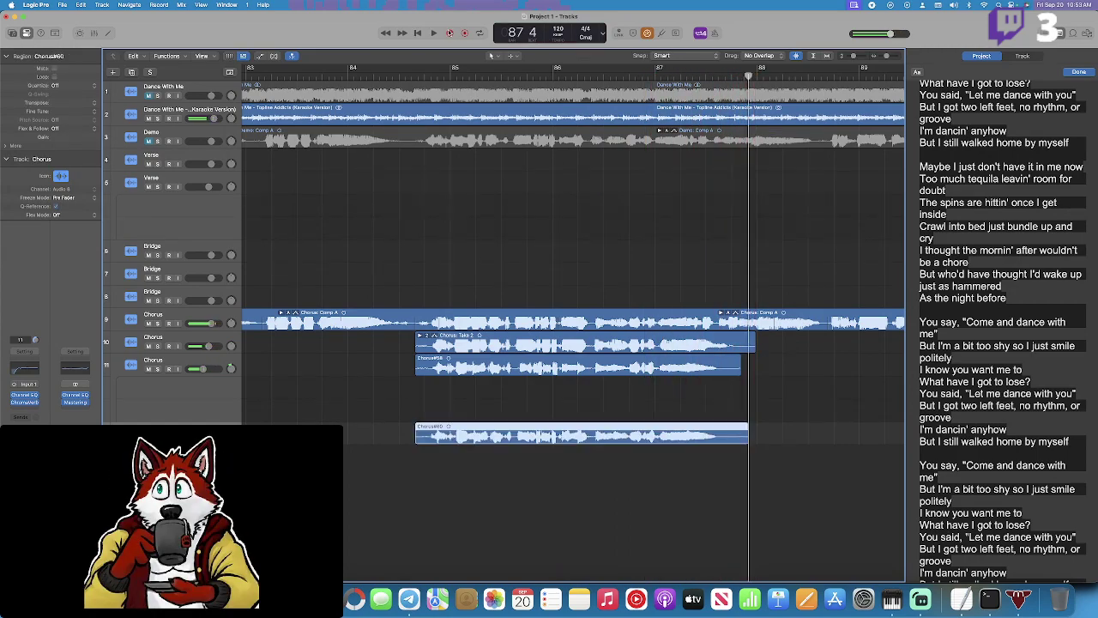
pyautogui.hscroll(3, 676, 95)
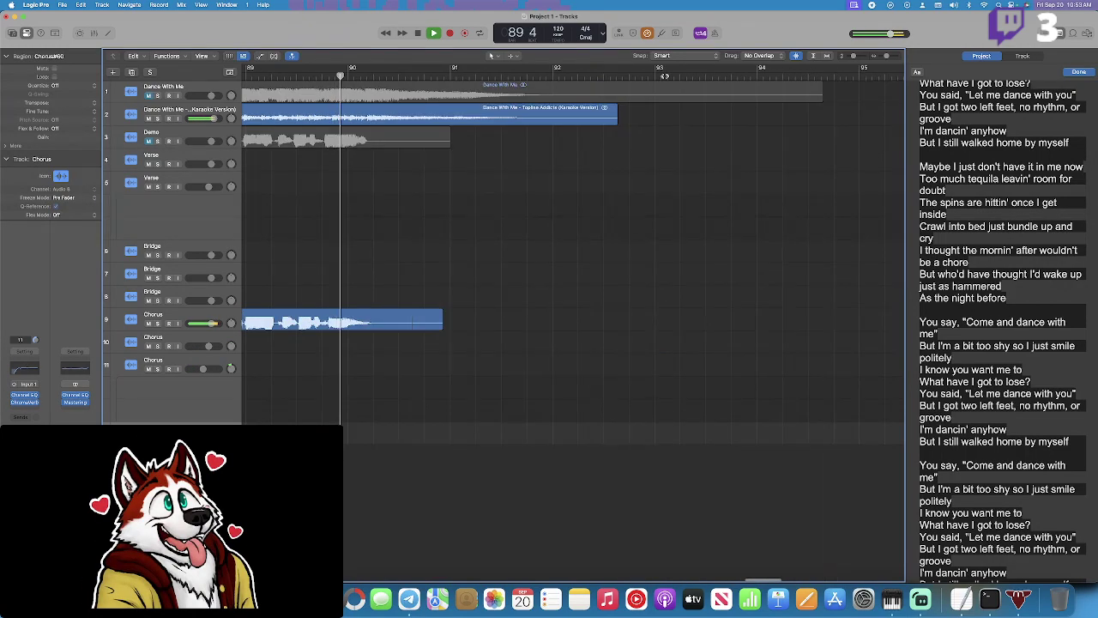
pyautogui.press('space')
# Record the chorus's final line on track 10 from bar 88 beat 3 to bar 90 beat 3, and play it back.
pyautogui.hscroll(-5, 600, 108)
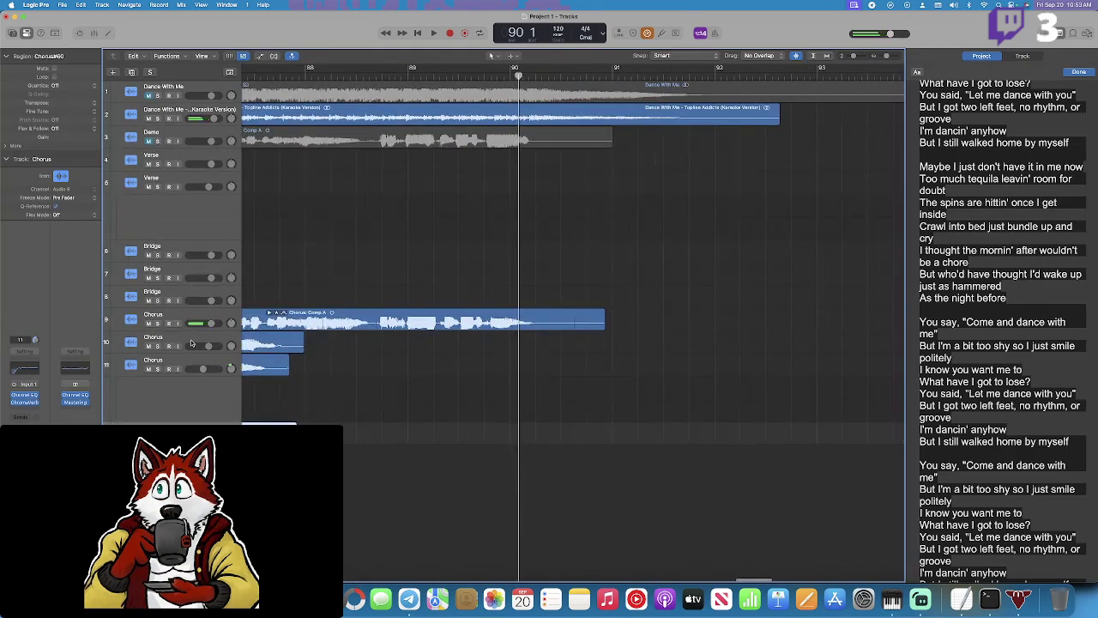
pyautogui.moveTo(386, 76); pyautogui.dragTo(376, 78)
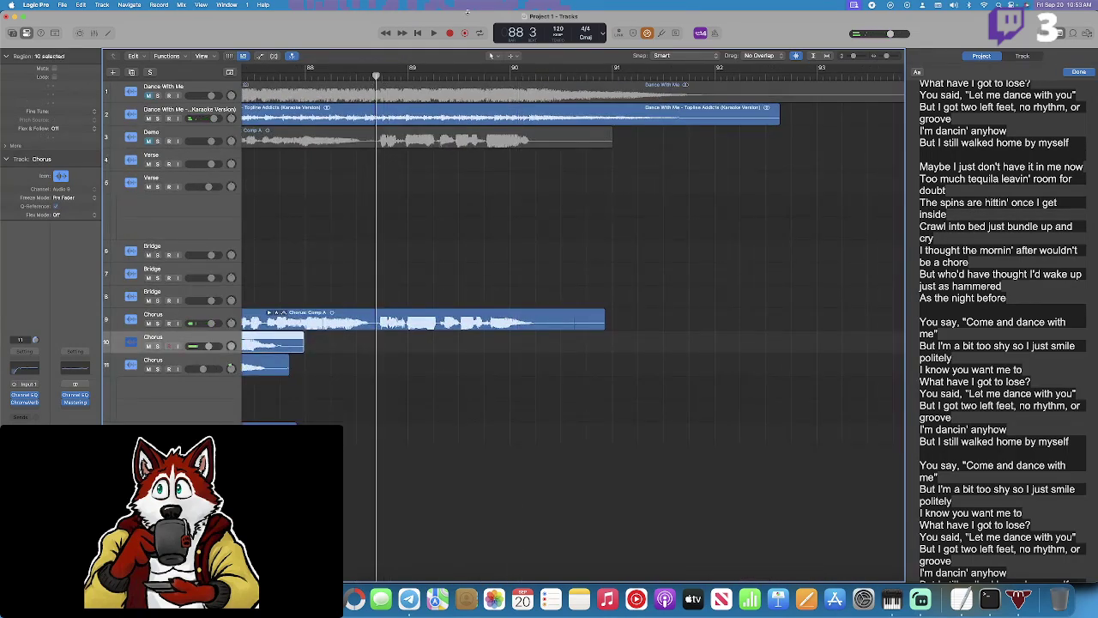
pyautogui.click(450, 33)
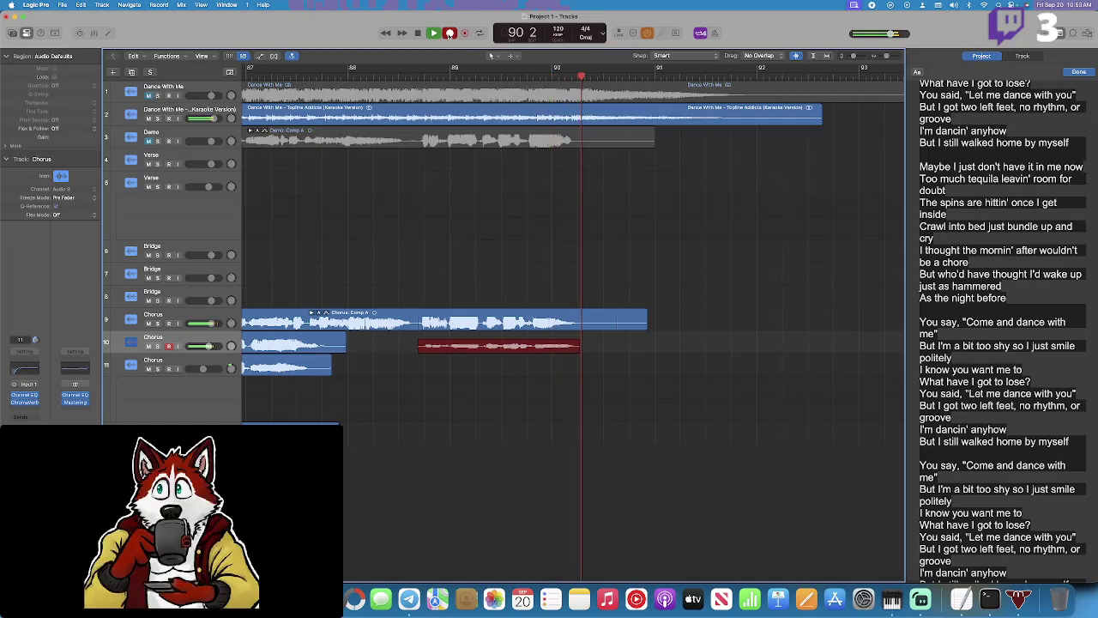
pyautogui.click(449, 33)
pyautogui.click(427, 77)
pyautogui.press('space')
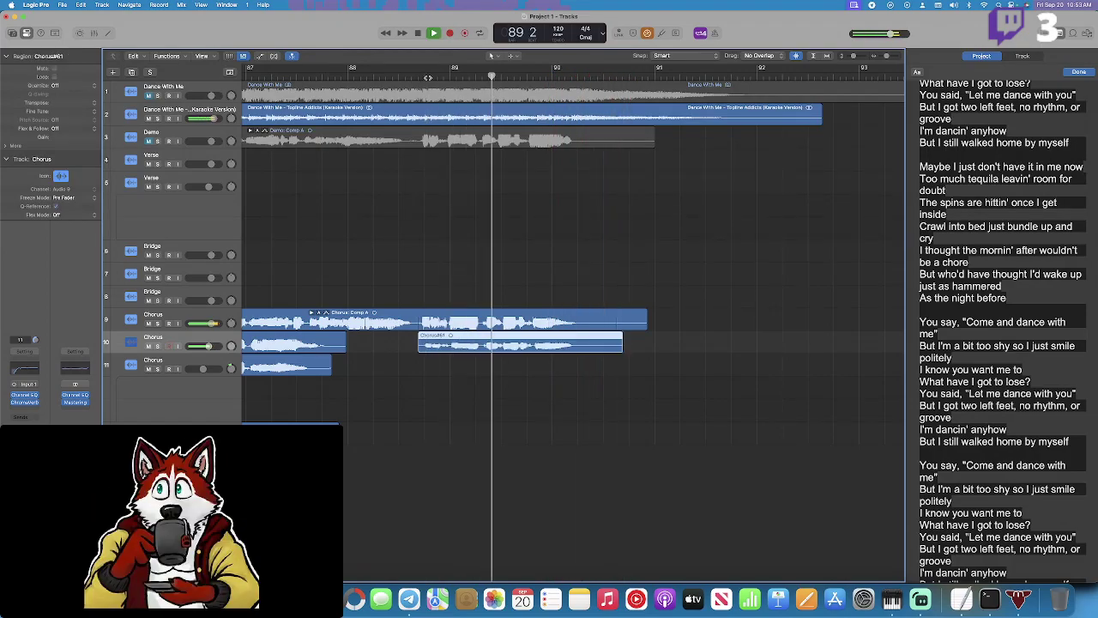
pyautogui.press('space')
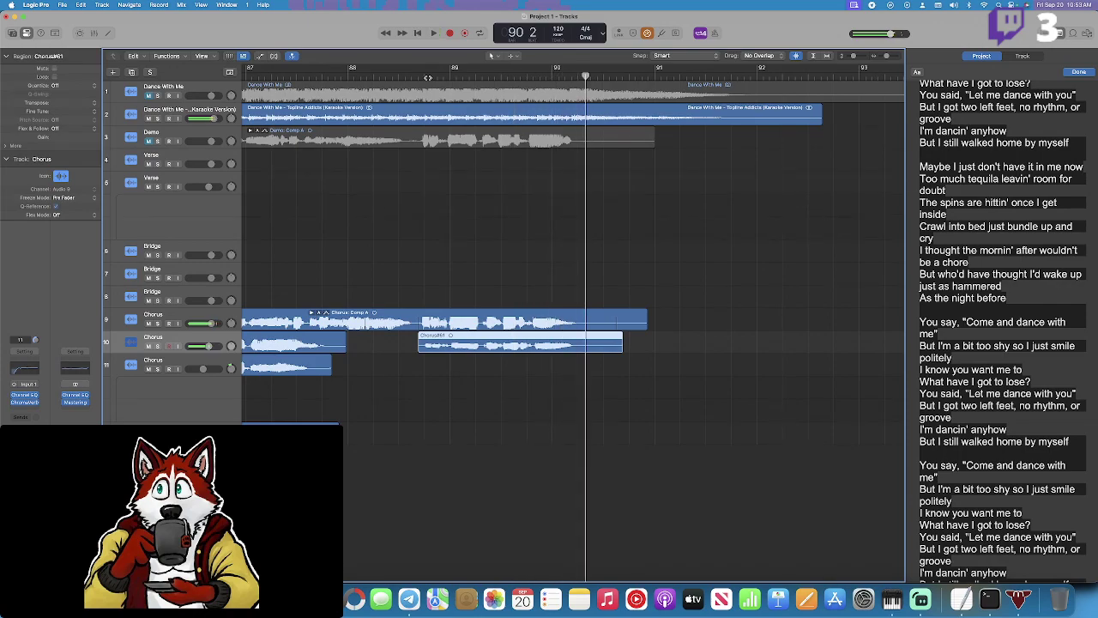
# Record another take of the final line on Chorus track 9 from bar 88 beat 3 to bar 90 beat 4, and play back the ending.
pyautogui.click(419, 76)
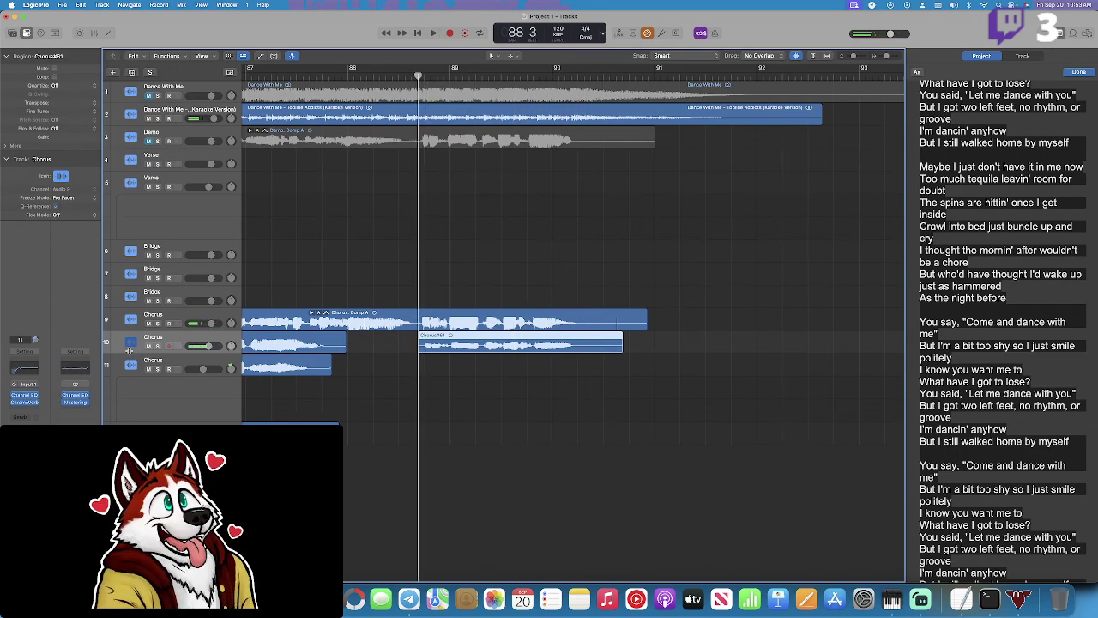
pyautogui.click(196, 317)
pyautogui.click(450, 33)
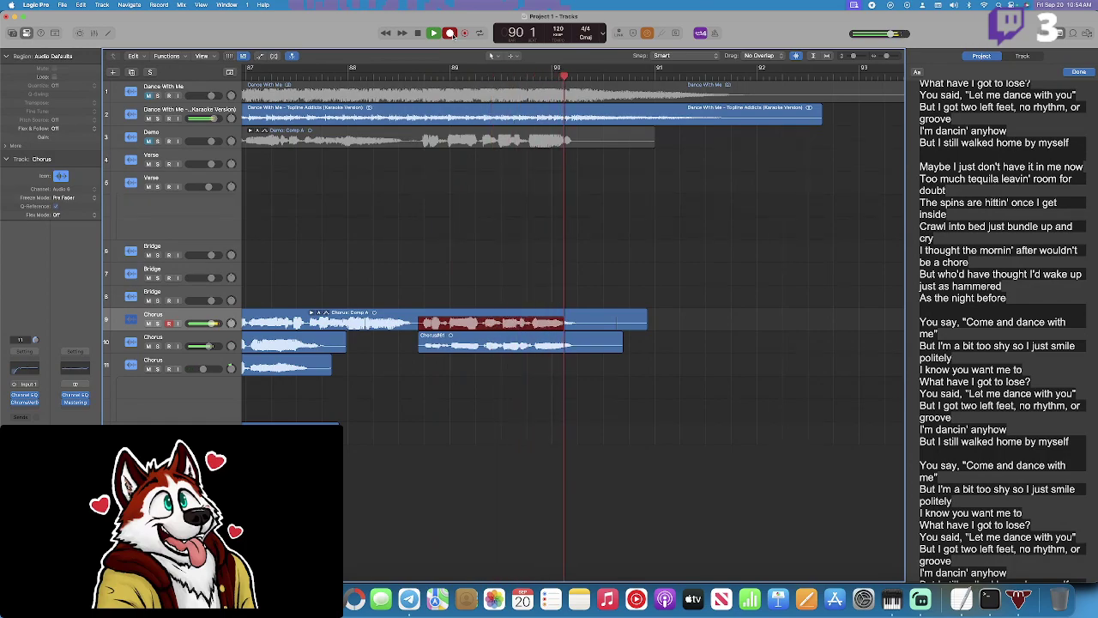
pyautogui.press('space')
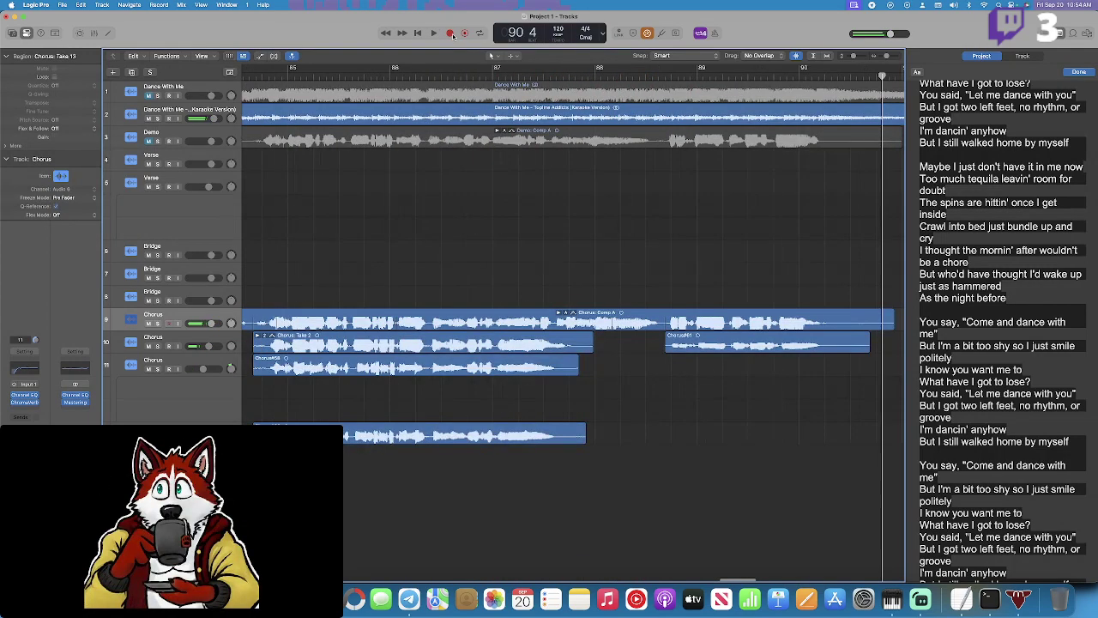
pyautogui.click(658, 74)
pyautogui.press('space')
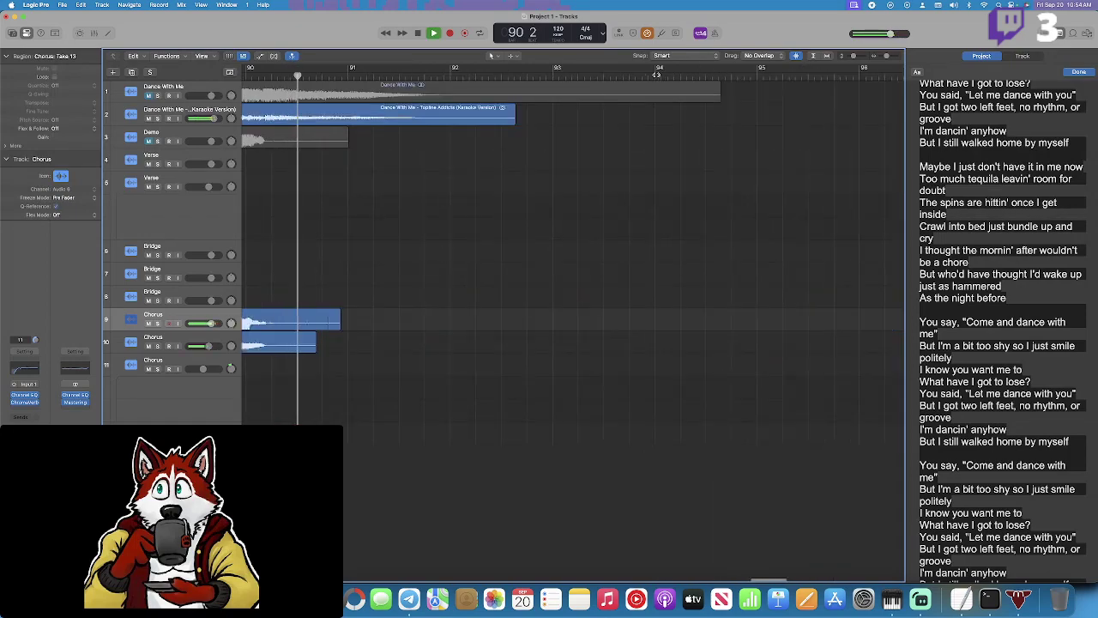
pyautogui.press('space')
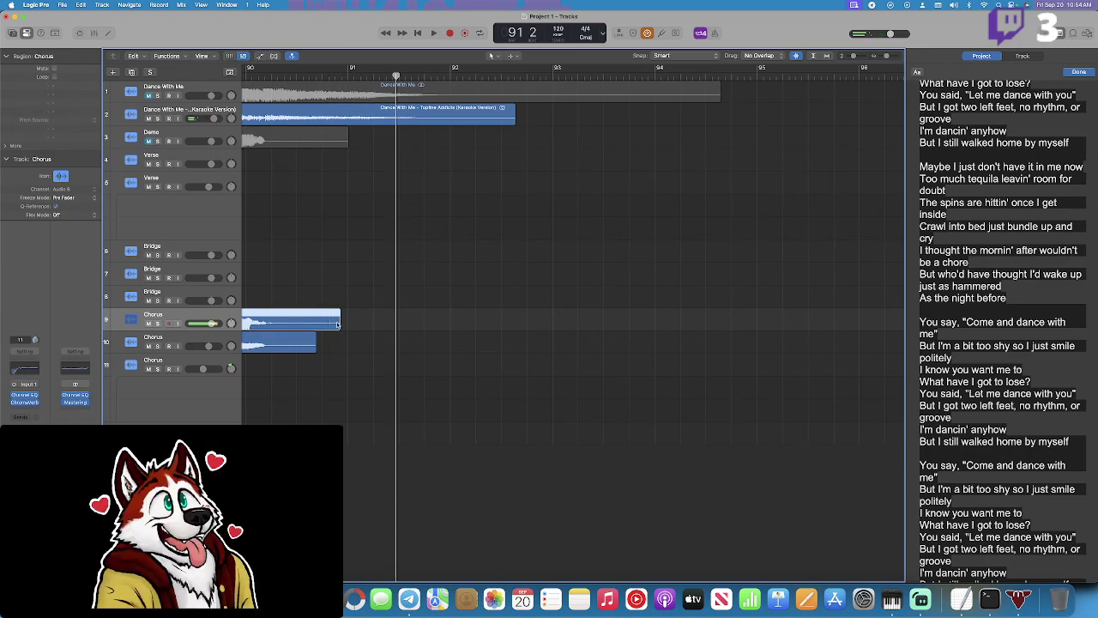
# Shorten the end of the last region on Chorus track 9 to about where the track 10 take ends, and play back the ending.
pyautogui.moveTo(337, 323); pyautogui.dragTo(322, 322)
pyautogui.click(265, 74)
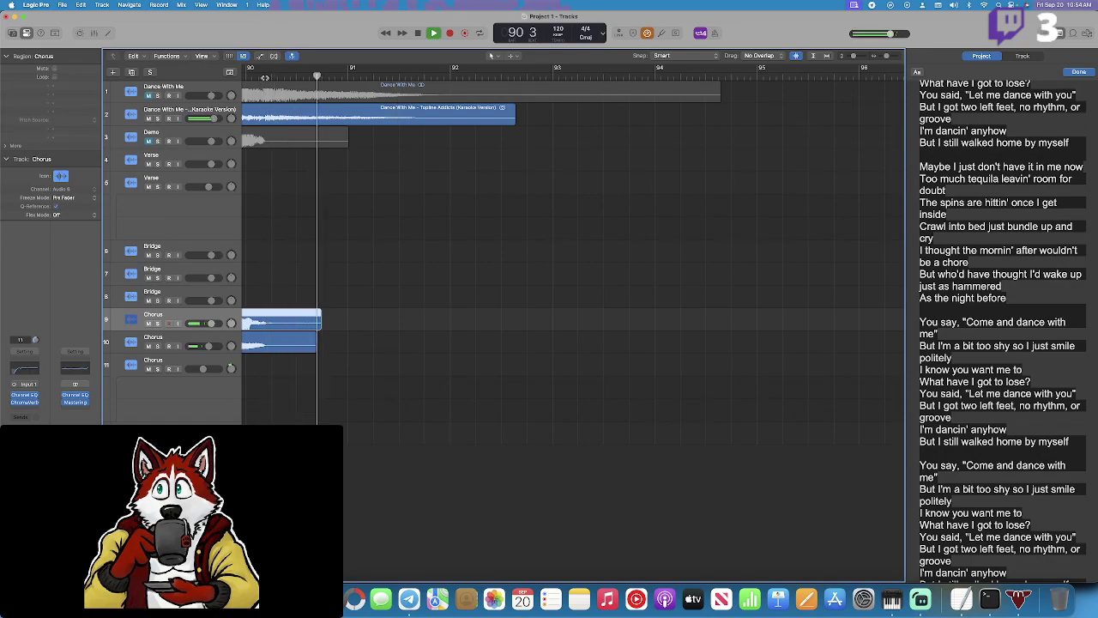
pyautogui.hscroll(-20, 317, 174)
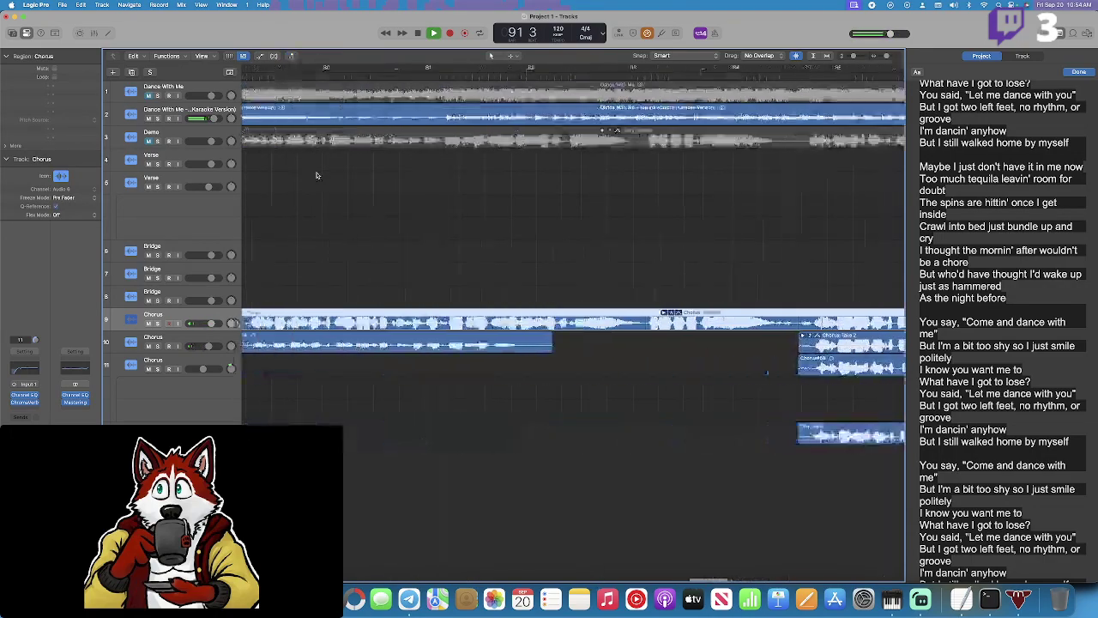
# Play the song from the beginning and review the vocal layers through the second verse to about bar 46.
pyautogui.press('space')
pyautogui.hscroll(-20, 343, 186)
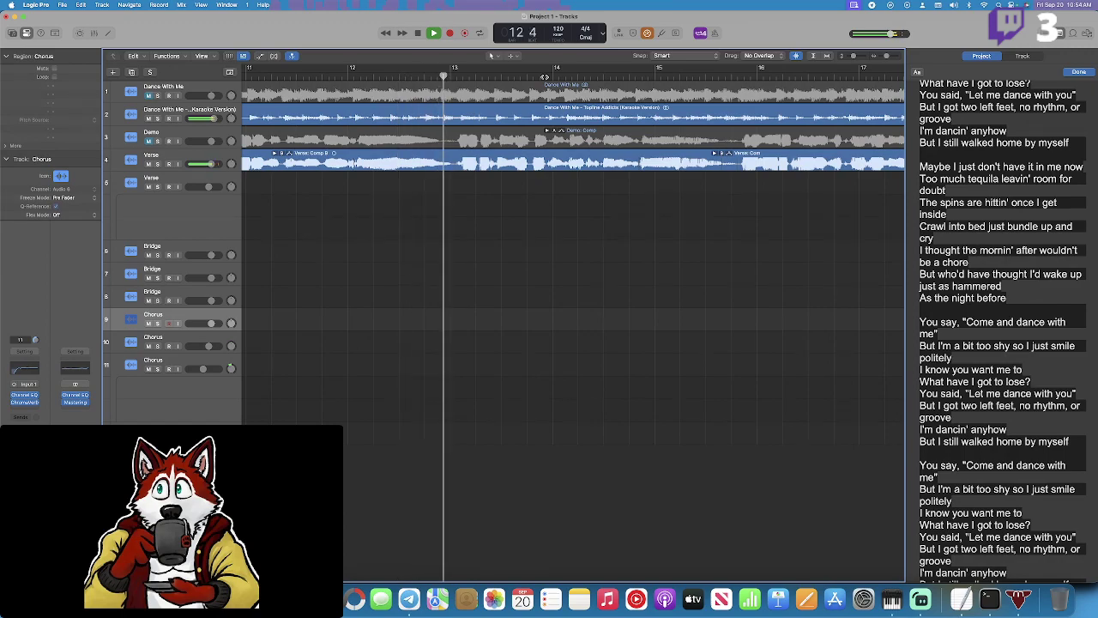
pyautogui.hscroll(-5, 430, 180)
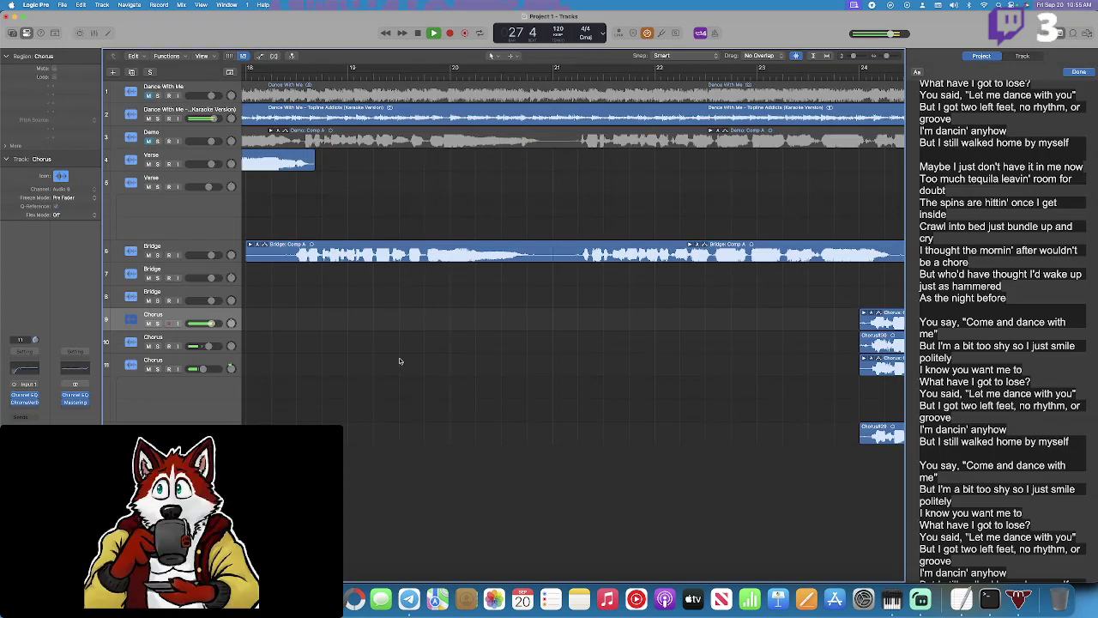
pyautogui.hscroll(10, 399, 361)
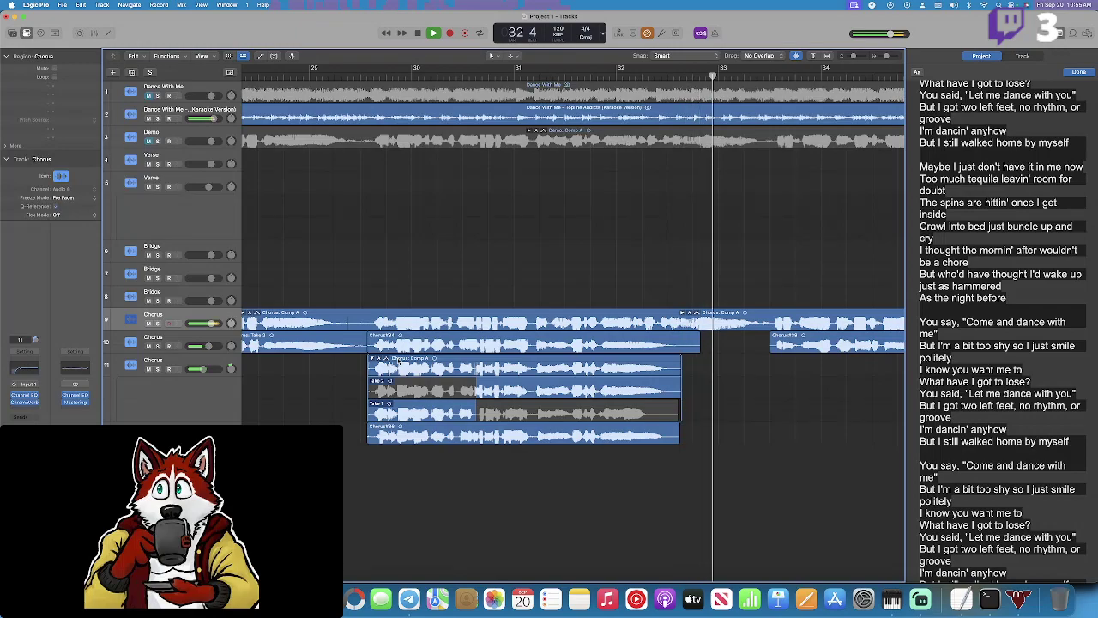
pyautogui.hscroll(3, 530, 368)
pyautogui.hscroll(5, 528, 367)
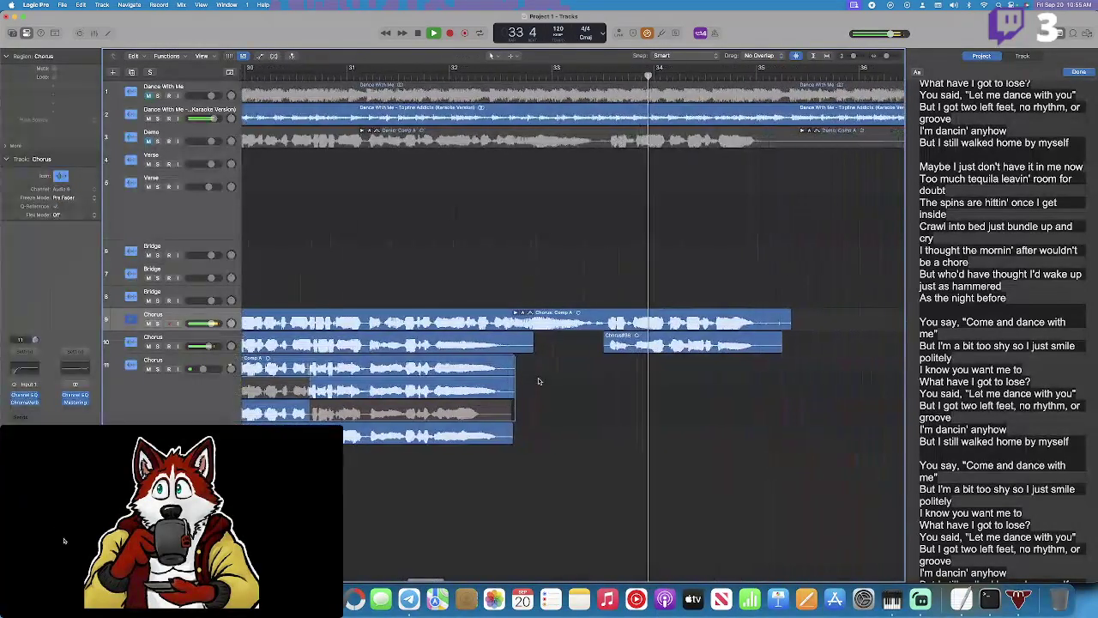
pyautogui.hscroll(6, 666, 366)
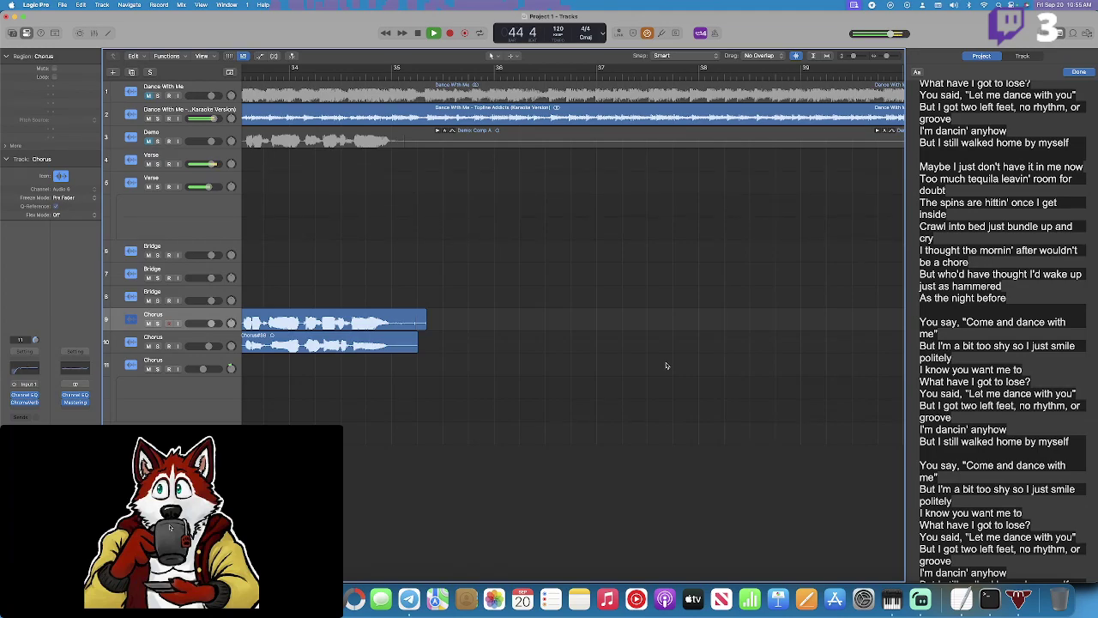
pyautogui.press('space')
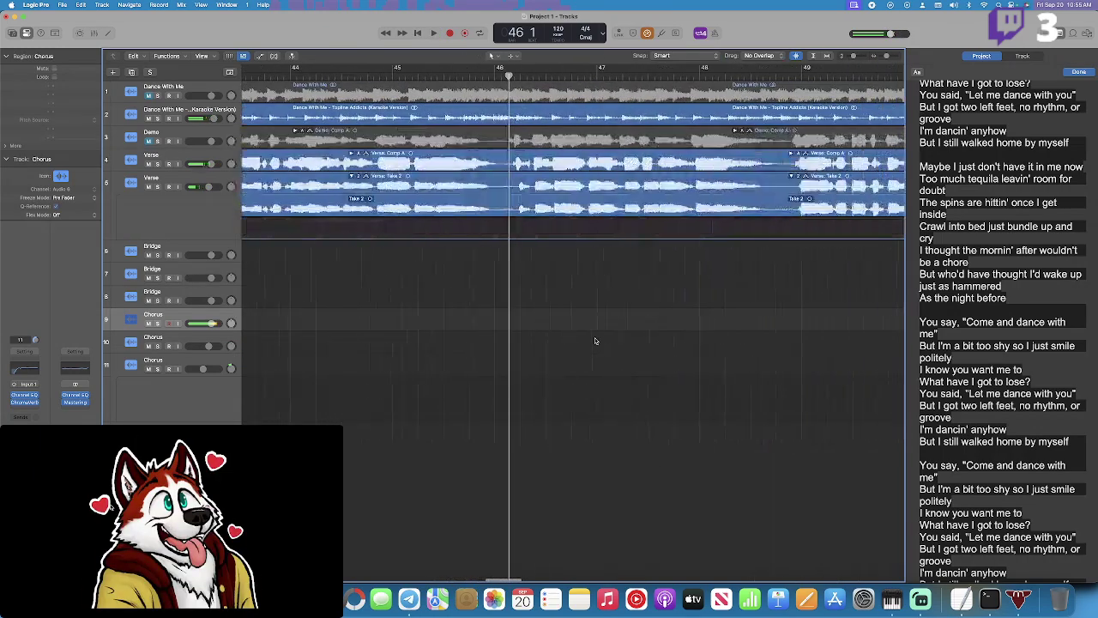
pyautogui.press('space')
pyautogui.press('space')
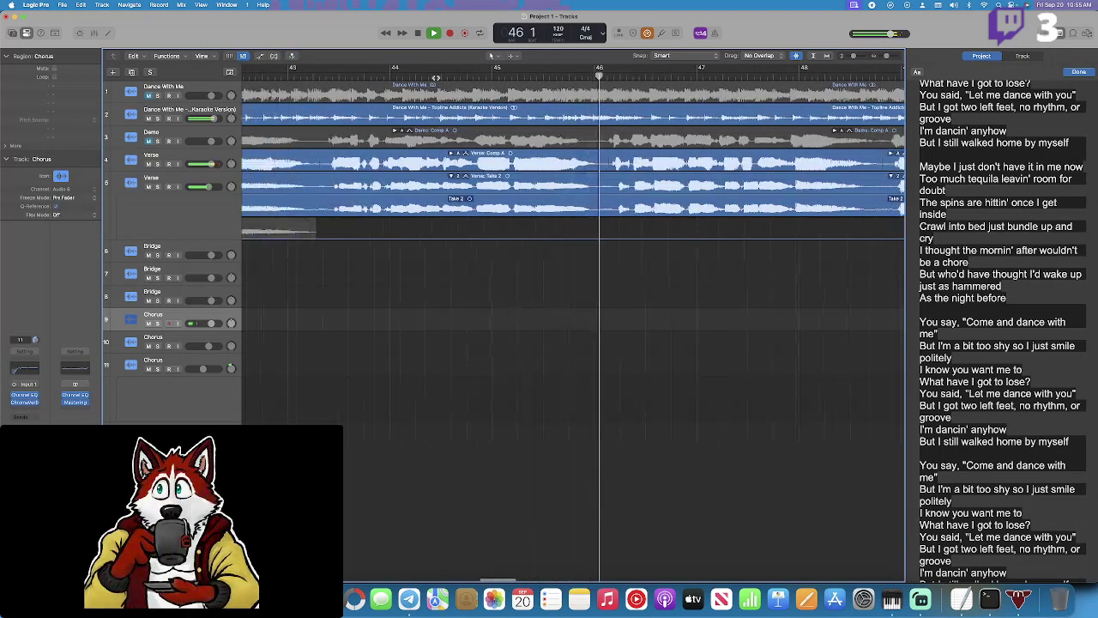
# Record a new take on Verse track 5 from bar 43 beat 2 to bar 46 beat 1.
pyautogui.click(365, 78)
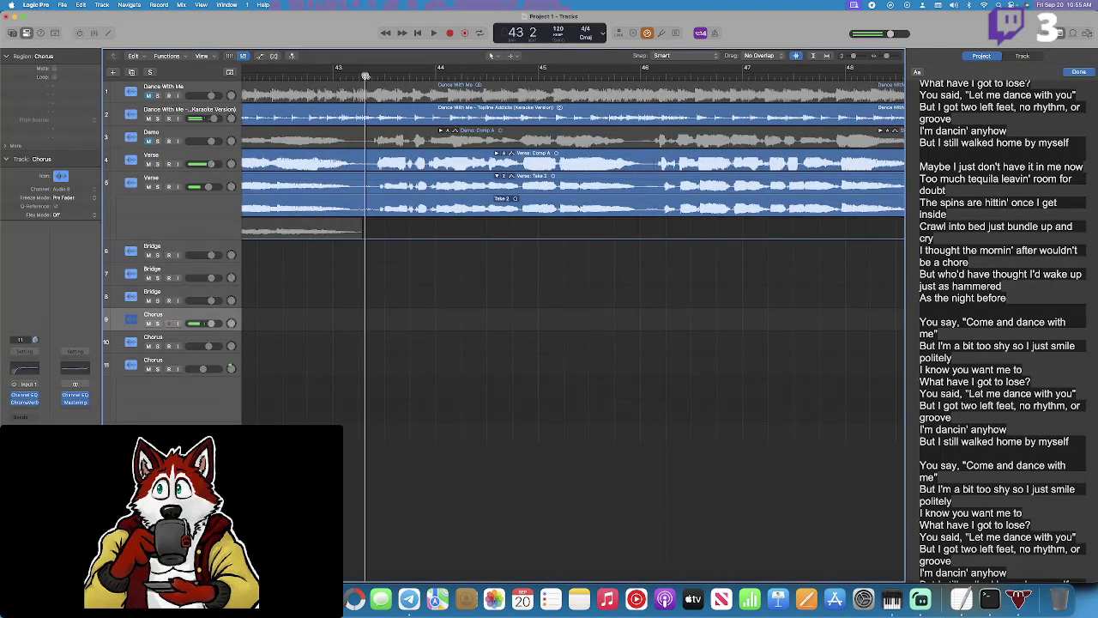
pyautogui.click(191, 154)
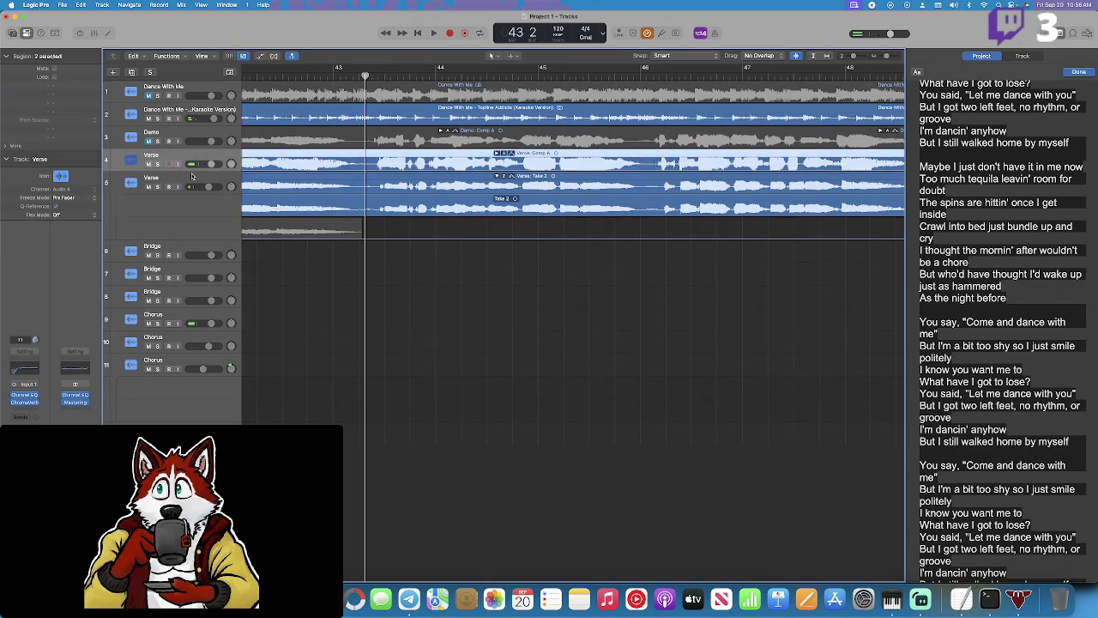
pyautogui.click(193, 179)
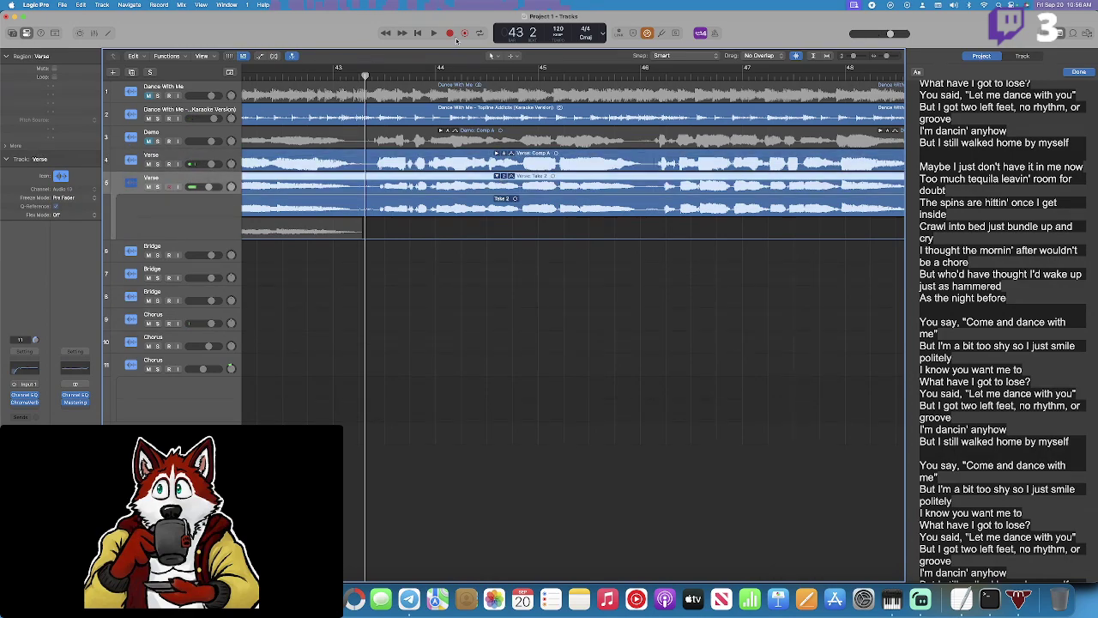
pyautogui.click(451, 34)
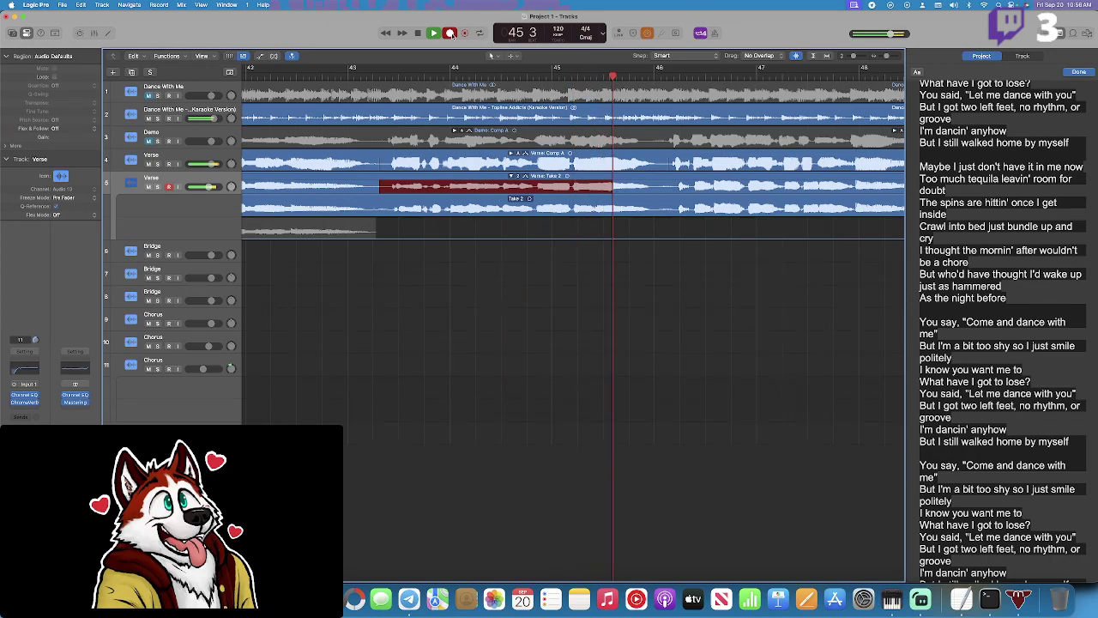
pyautogui.click(450, 34)
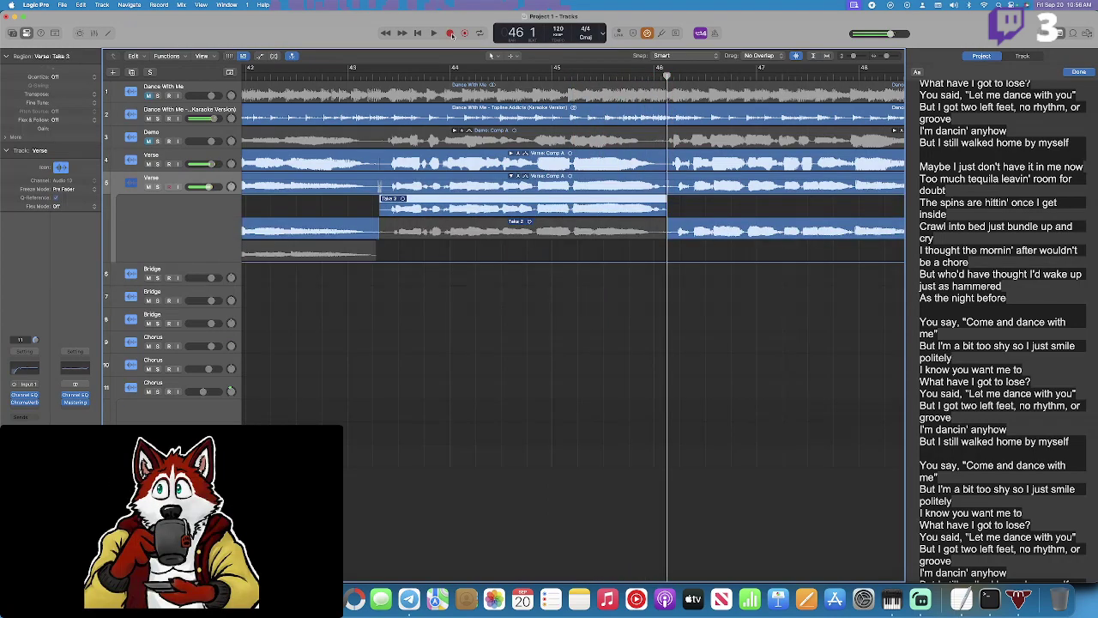
# Collapse the take folder on Verse track 5 and play the song on from about bar 40.
pyautogui.click(366, 76)
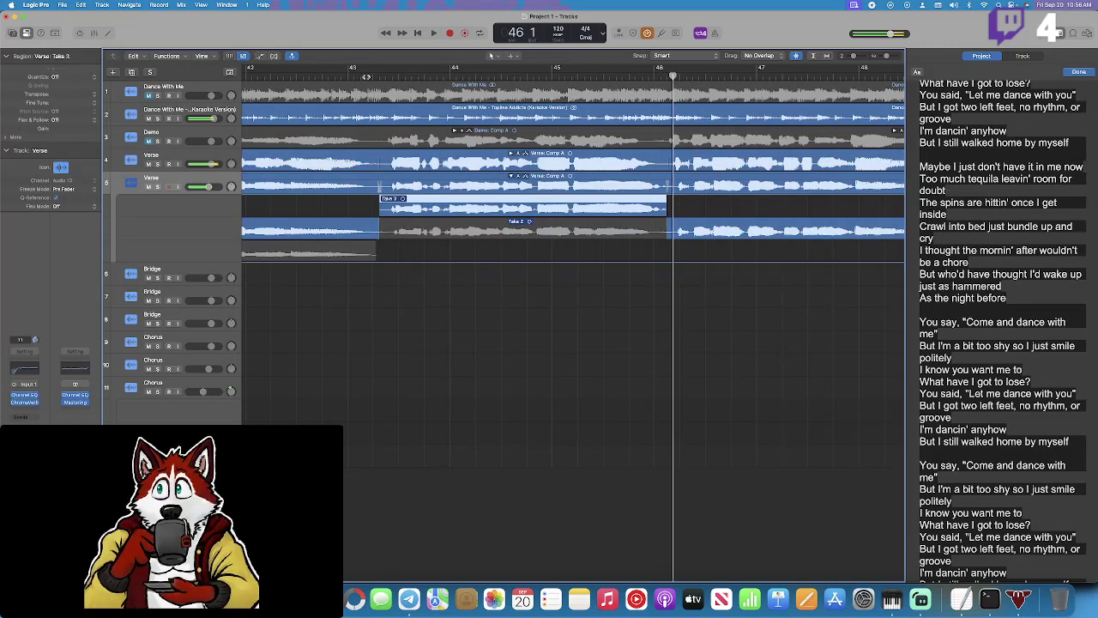
pyautogui.hscroll(-2, 296, 140)
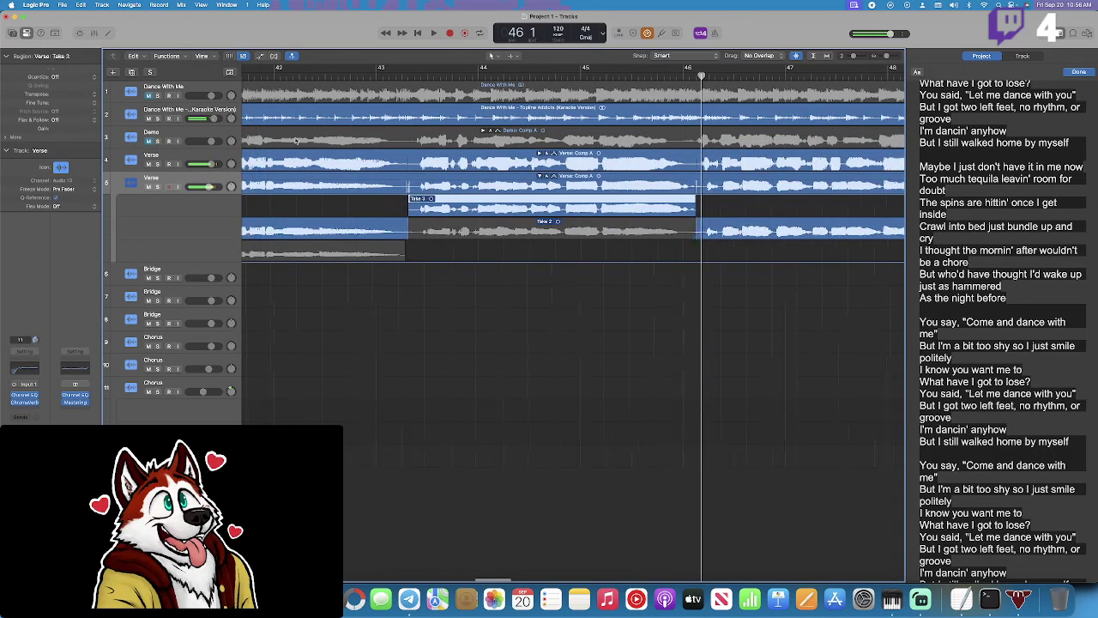
pyautogui.click(538, 176)
pyautogui.hscroll(-20, 515, 155)
pyautogui.press('space')
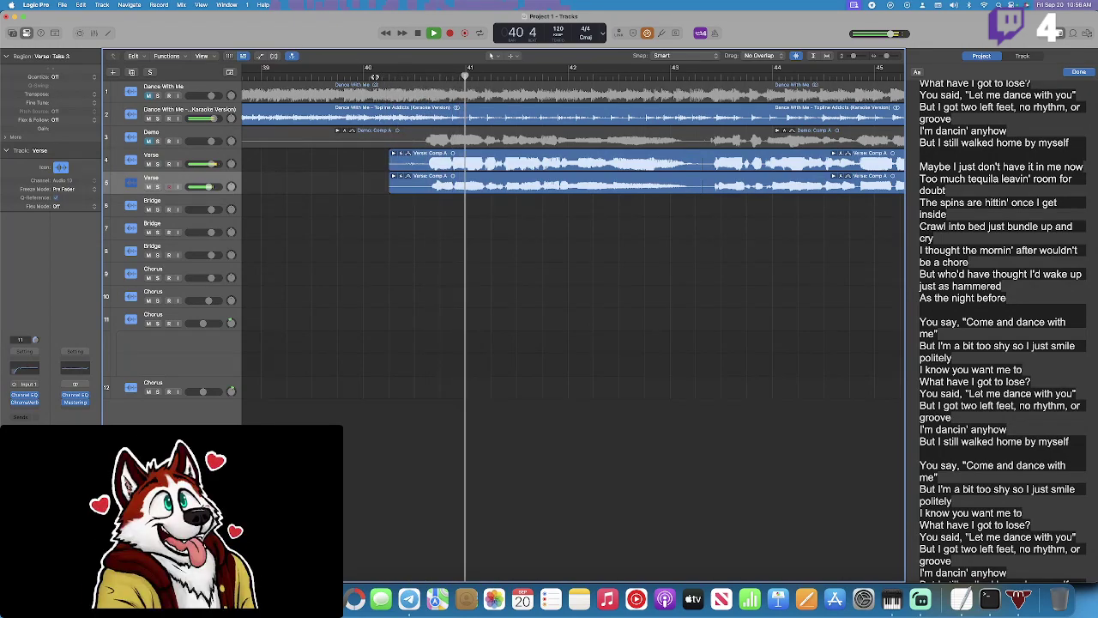
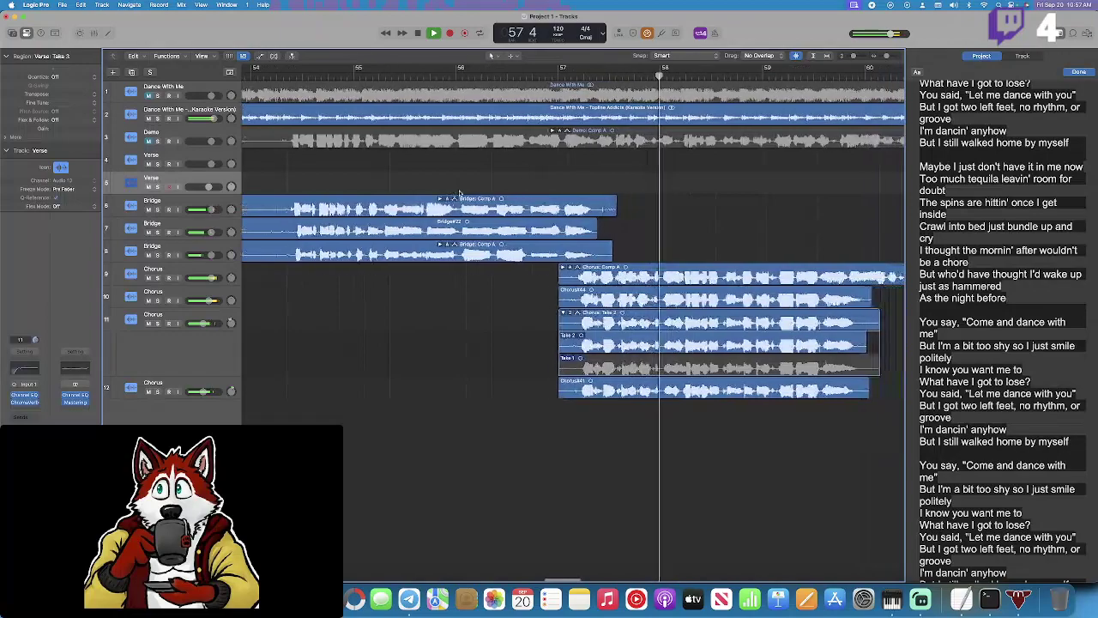
# Solo Chorus tracks 11 and 12 and play their takes from about bar 57.
pyautogui.click(543, 83)
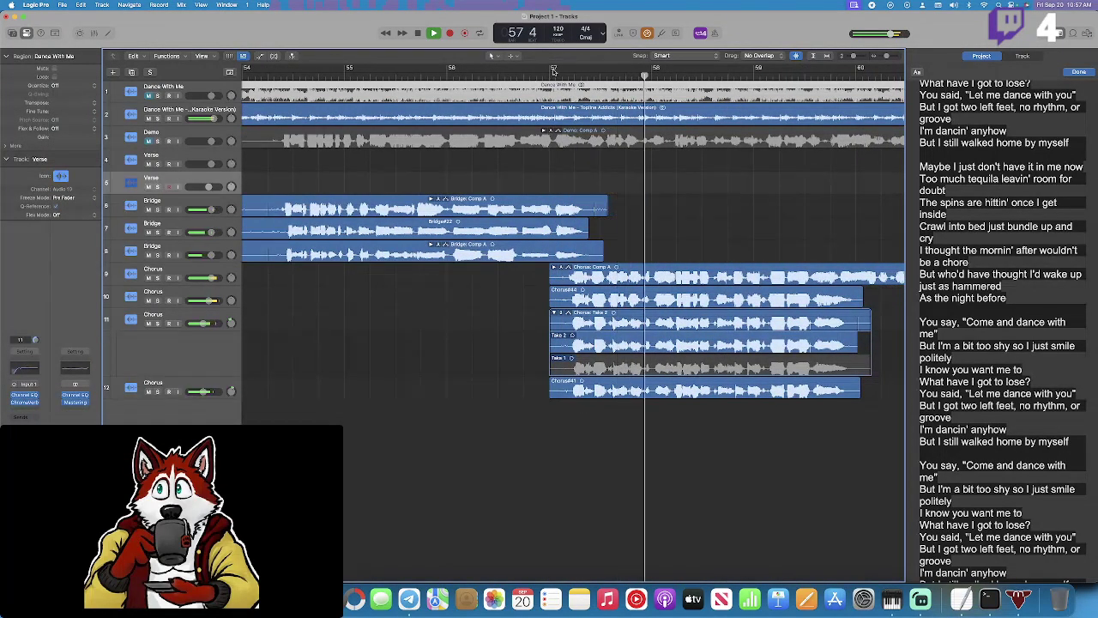
pyautogui.click(552, 68)
pyautogui.press('space')
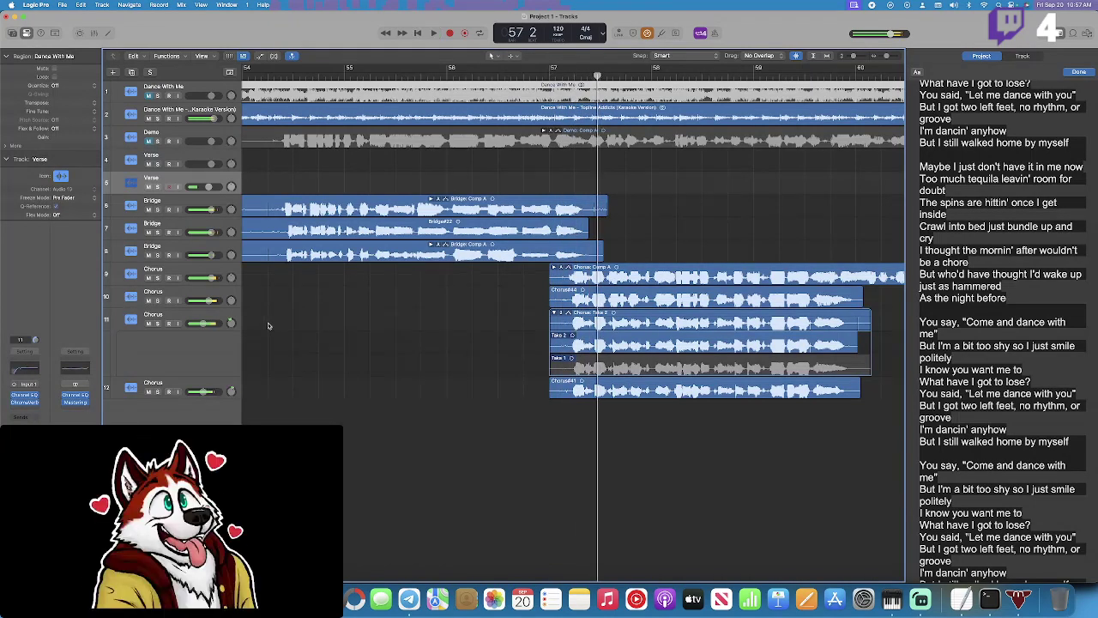
pyautogui.click(157, 323)
pyautogui.click(157, 391)
pyautogui.click(544, 73)
pyautogui.press('space')
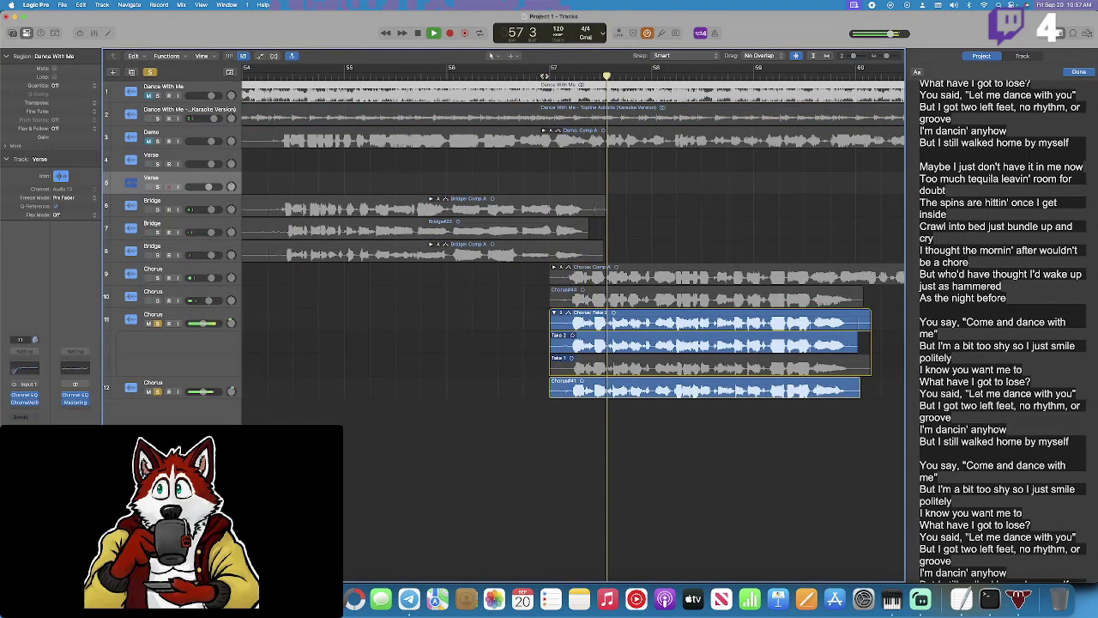
# Unsolo Chorus tracks 11 and 12 and replay the second chorus from about bar 57 with all vocal layers.
pyautogui.press('space')
pyautogui.click(157, 322)
pyautogui.click(157, 392)
pyautogui.click(548, 74)
pyautogui.press('space')
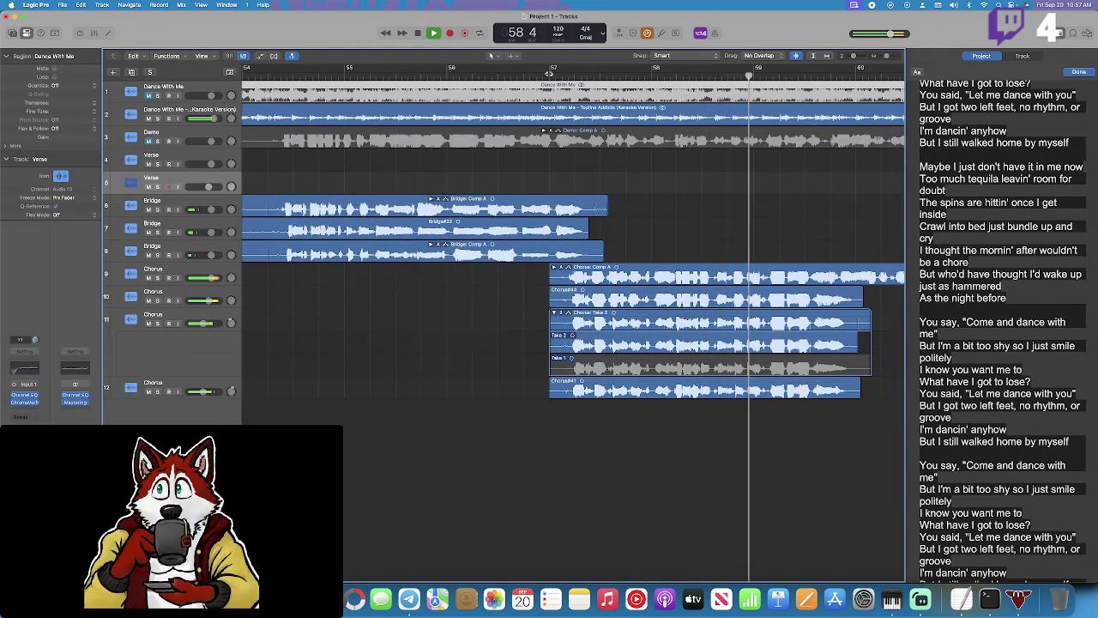
pyautogui.press('space')
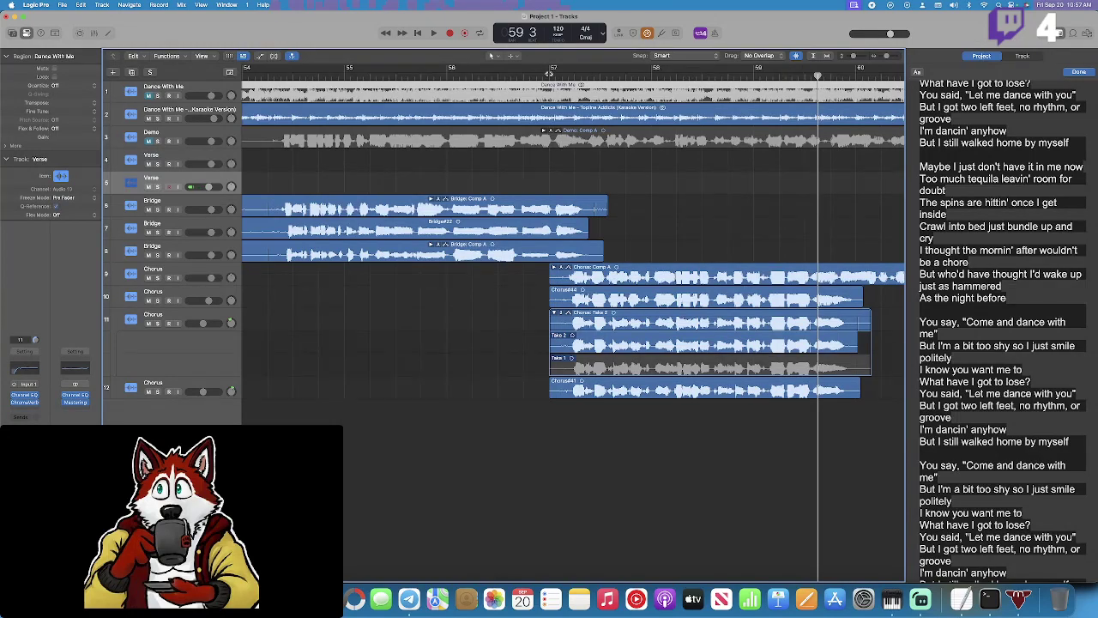
# Play the first chorus from about bar 24 for comparison, and replay it with only Chorus track 11 soloed.
pyautogui.hscroll(-15, 398, 108)
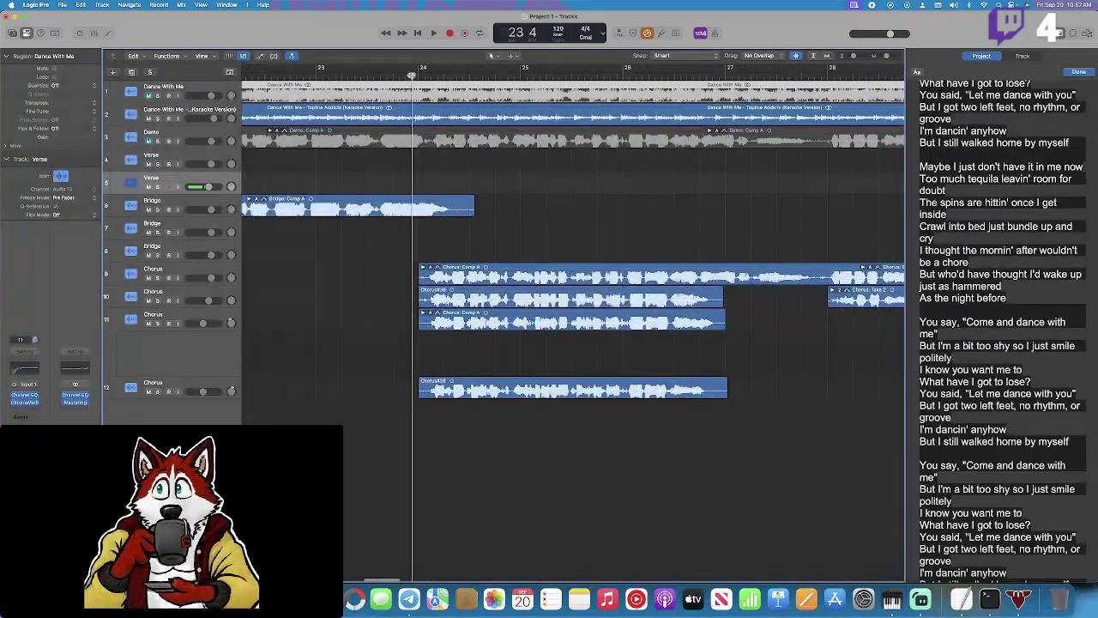
pyautogui.press('space')
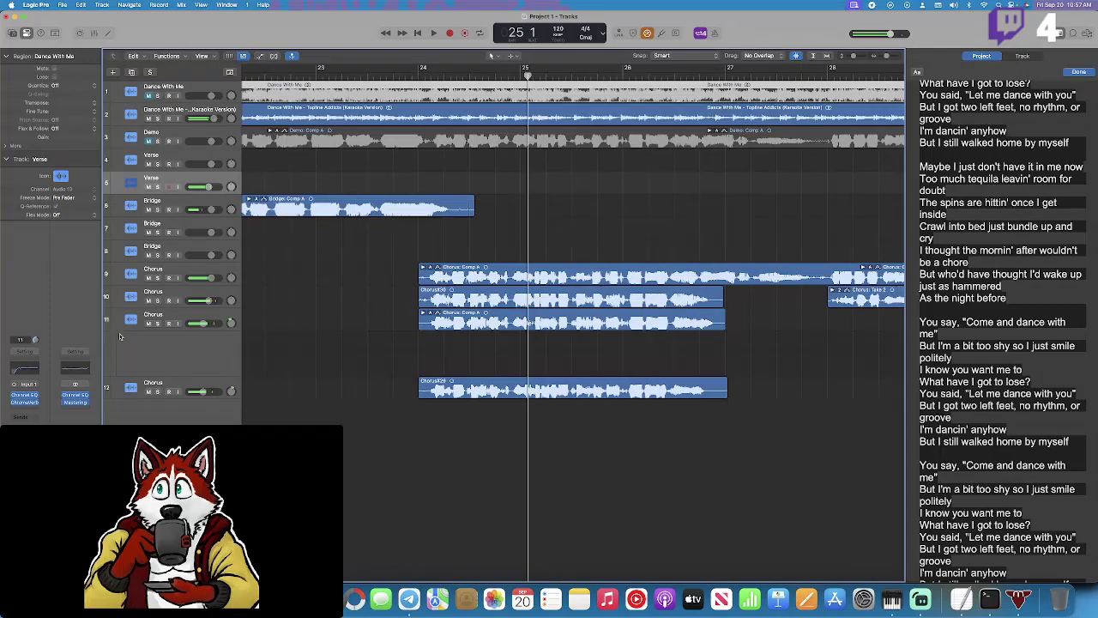
pyautogui.click(158, 323)
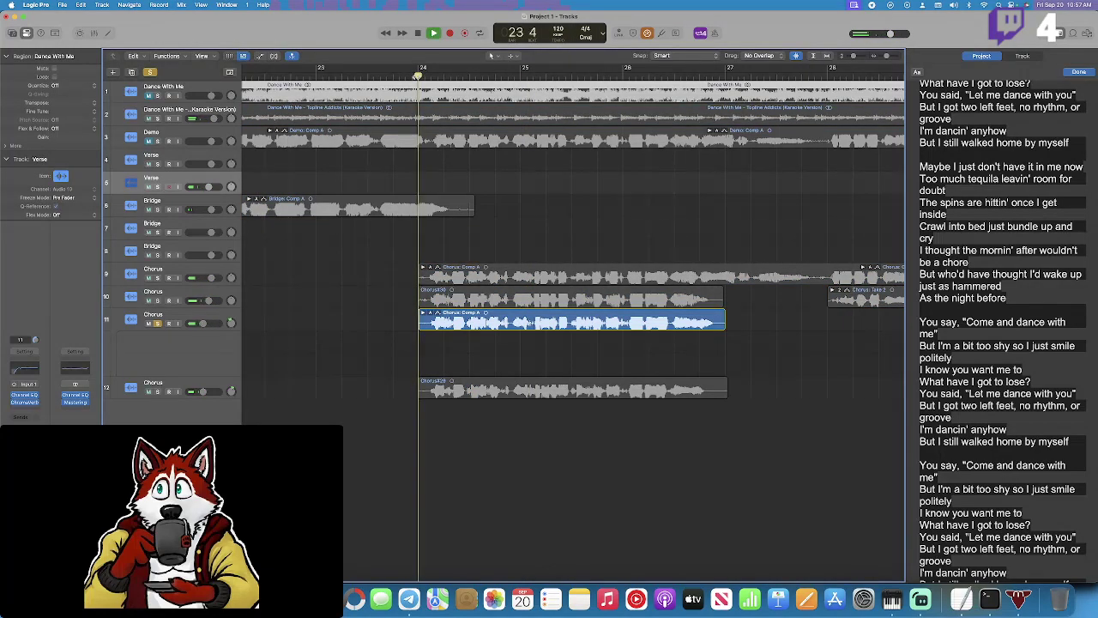
pyautogui.press('space')
# Play the soloed Chorus track 11 from about bar 57, and collapse its take folder there.
pyautogui.hscroll(5, 611, 233)
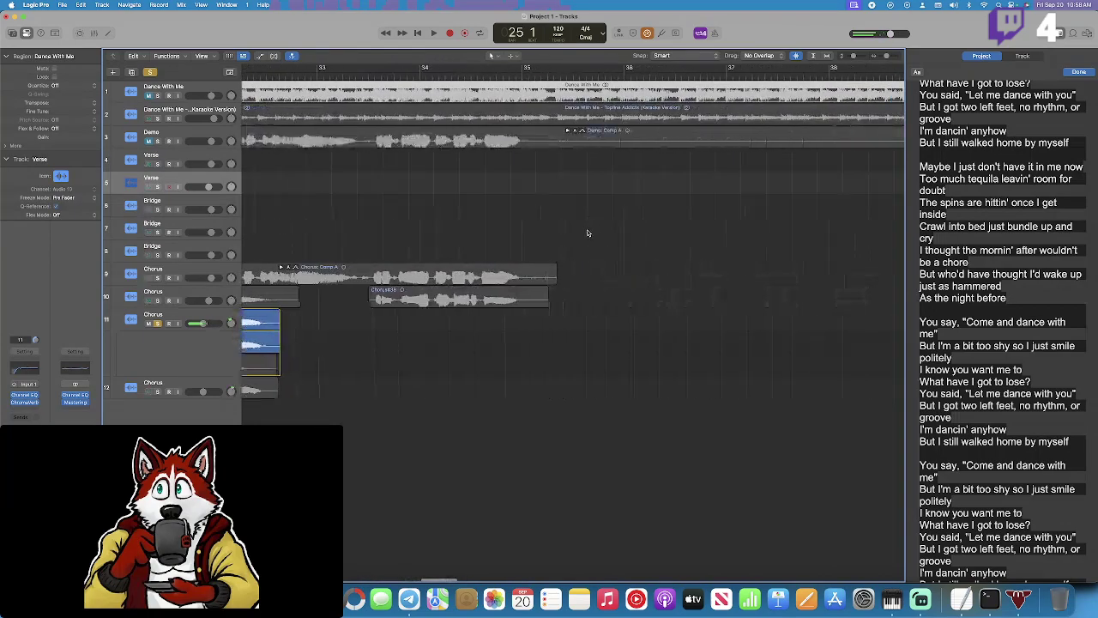
pyautogui.hscroll(20, 601, 234)
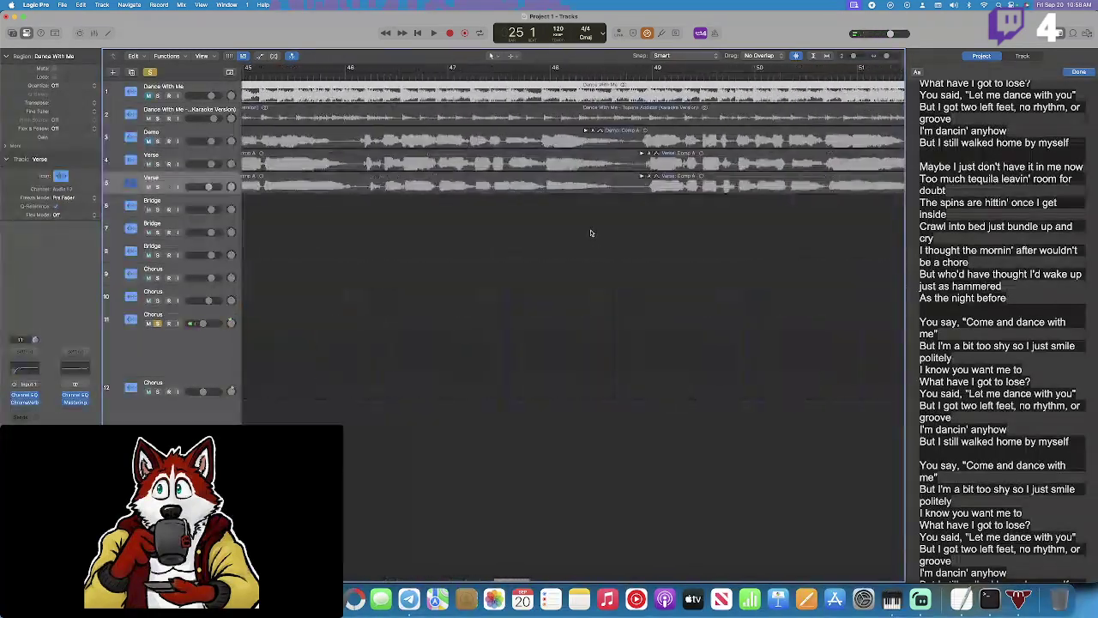
pyautogui.hscroll(-2, 617, 236)
pyautogui.press('space')
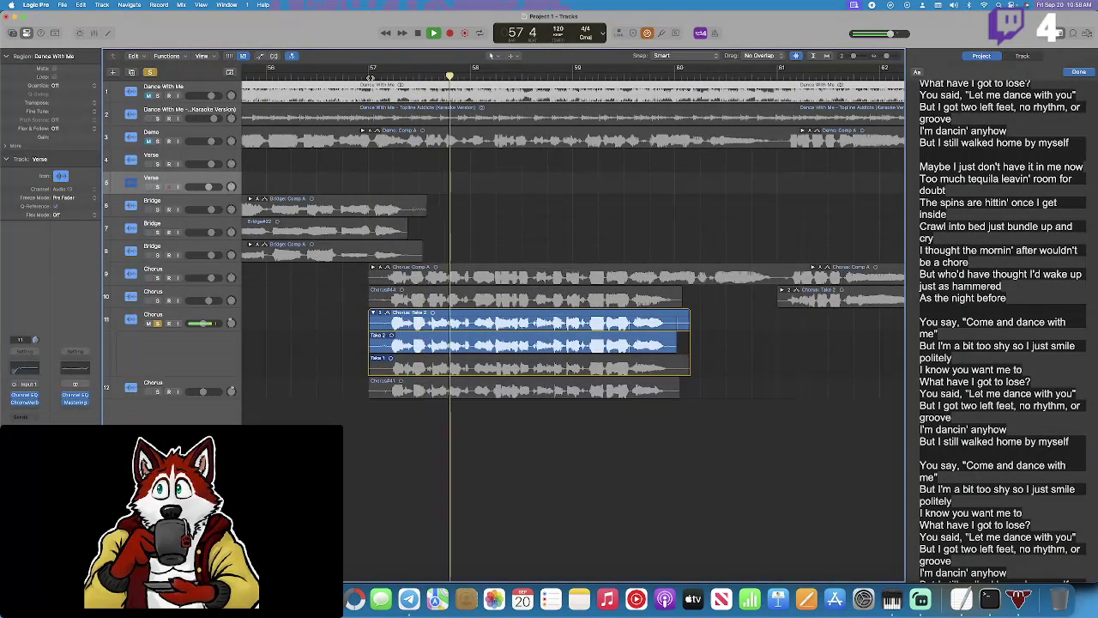
pyautogui.click(373, 317)
pyautogui.click(374, 316)
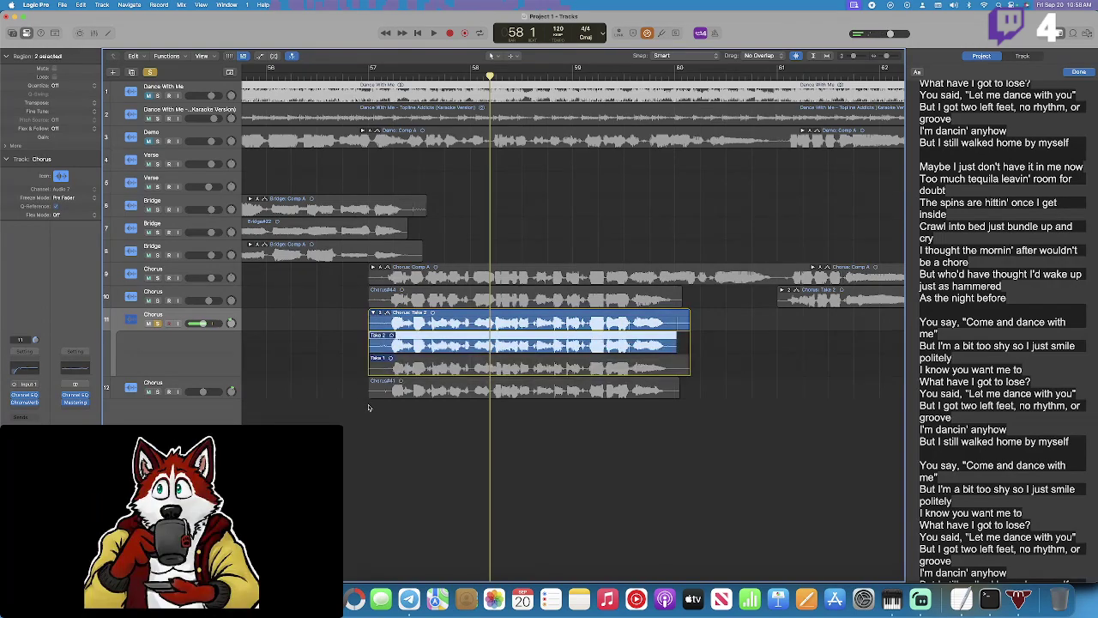
pyautogui.click(374, 315)
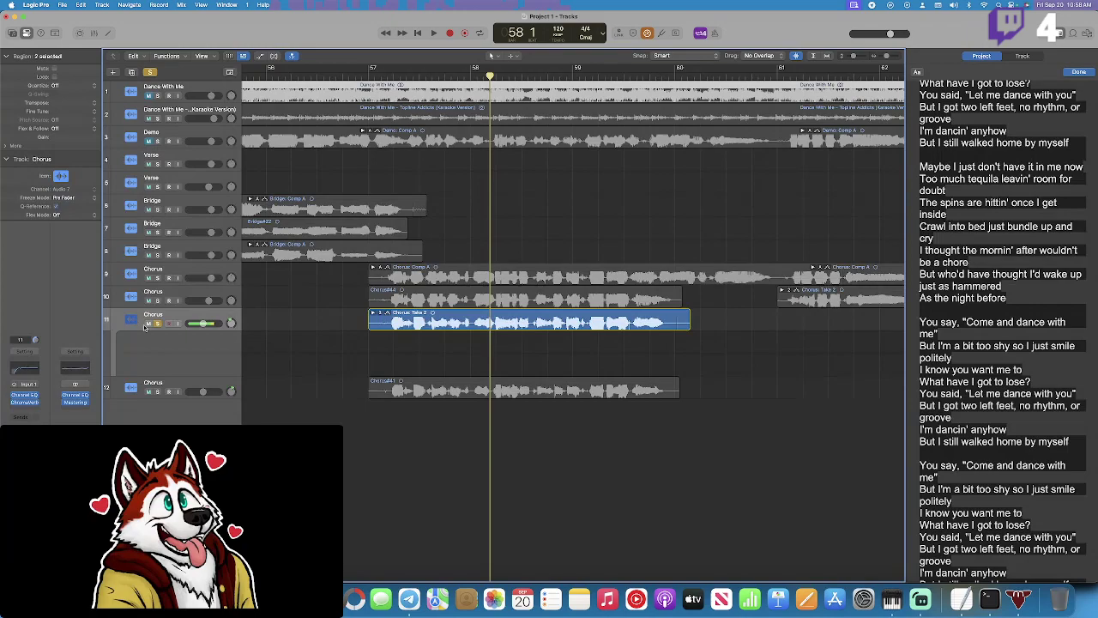
# Switch to the Vocal Remover page in Chrome and listen to the isolated vocals of "Dance With Me" around 01:54.
pyautogui.press('super+a')
pyautogui.press('super+Tab')
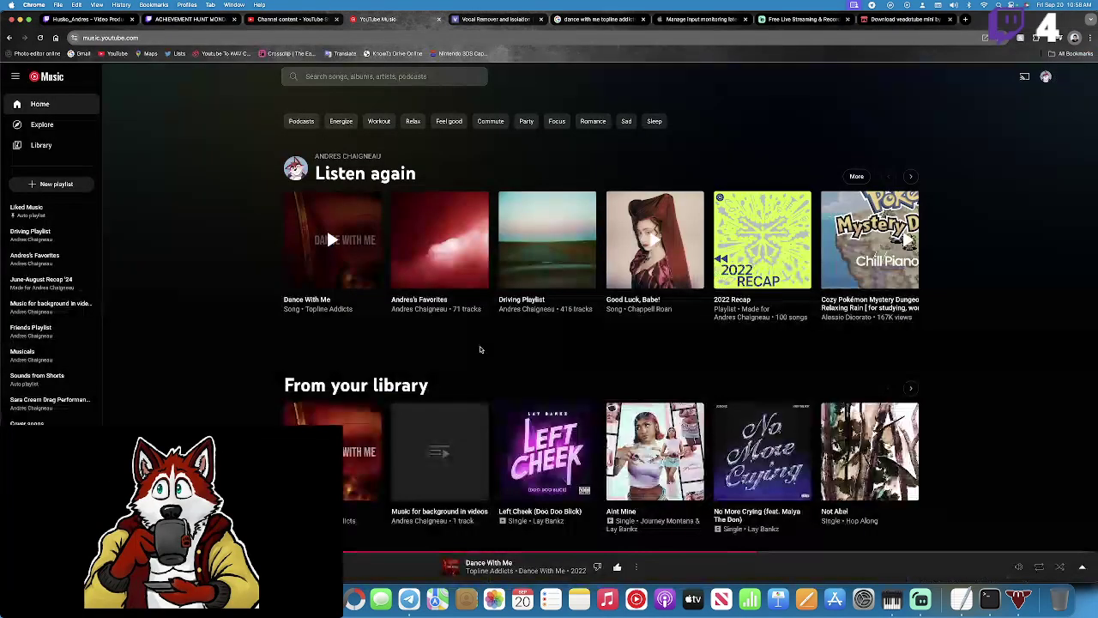
pyautogui.hotkey('ctrl', 'Tab')
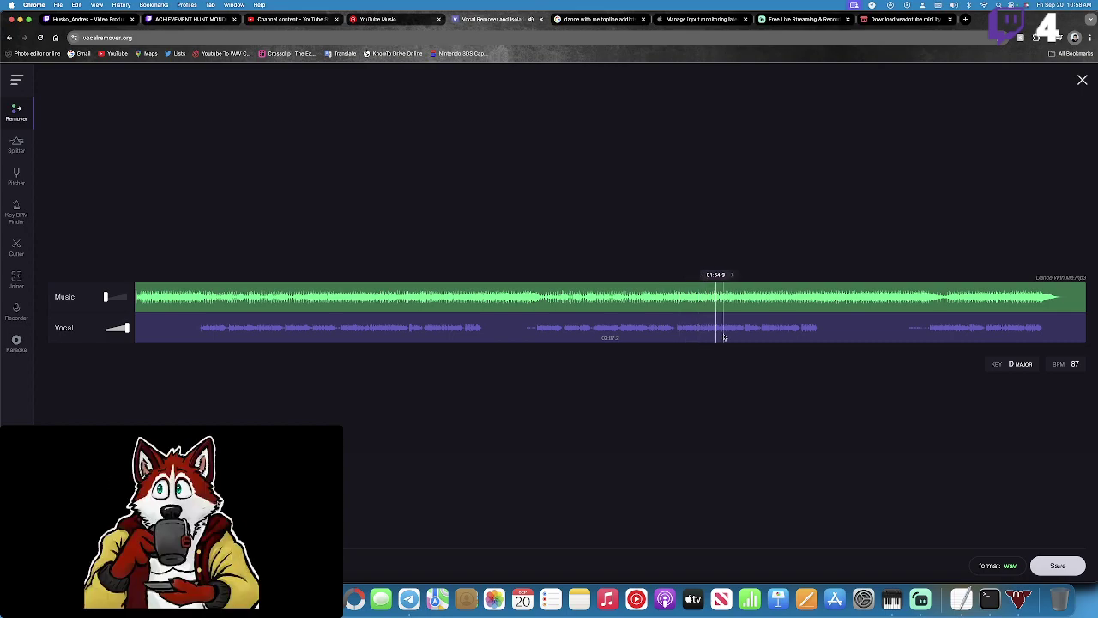
# Return to Logic Pro and play the song to bar 68, and replay the isolated vocals in Chrome's Vocal Remover from the second verse.
pyautogui.press('super+Tab')
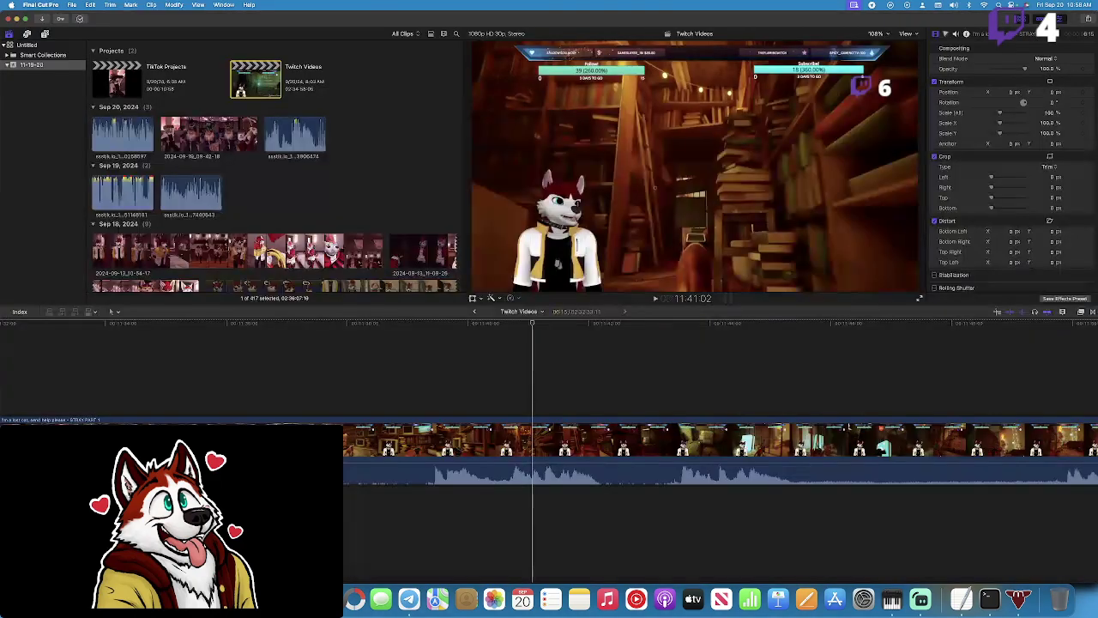
pyautogui.press('super+Tab')
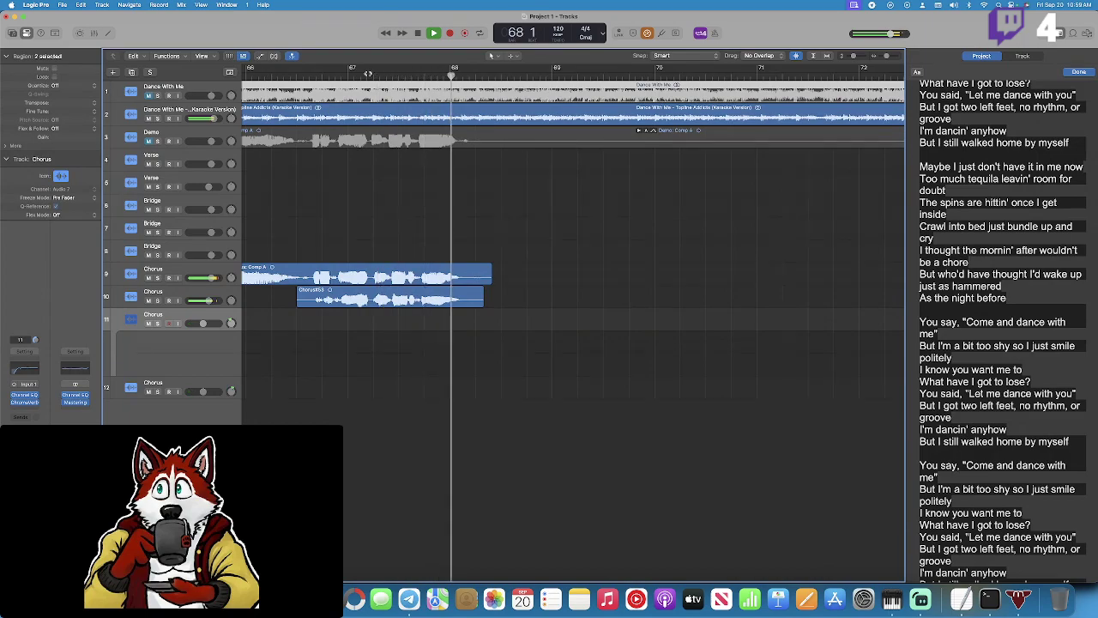
pyautogui.press('super+Tab')
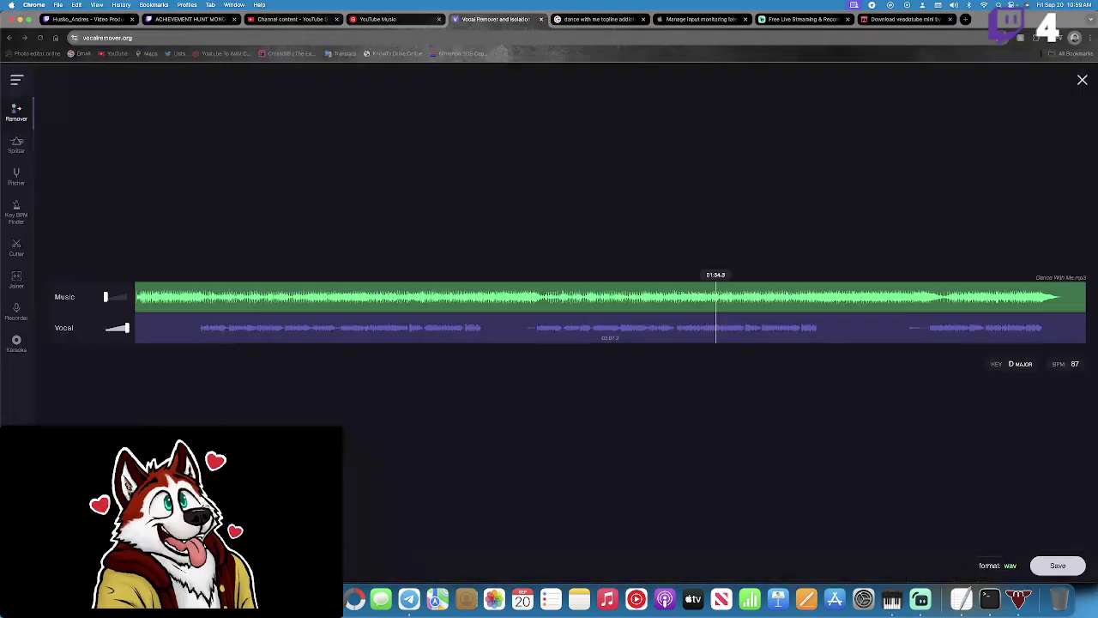
pyautogui.click(536, 333)
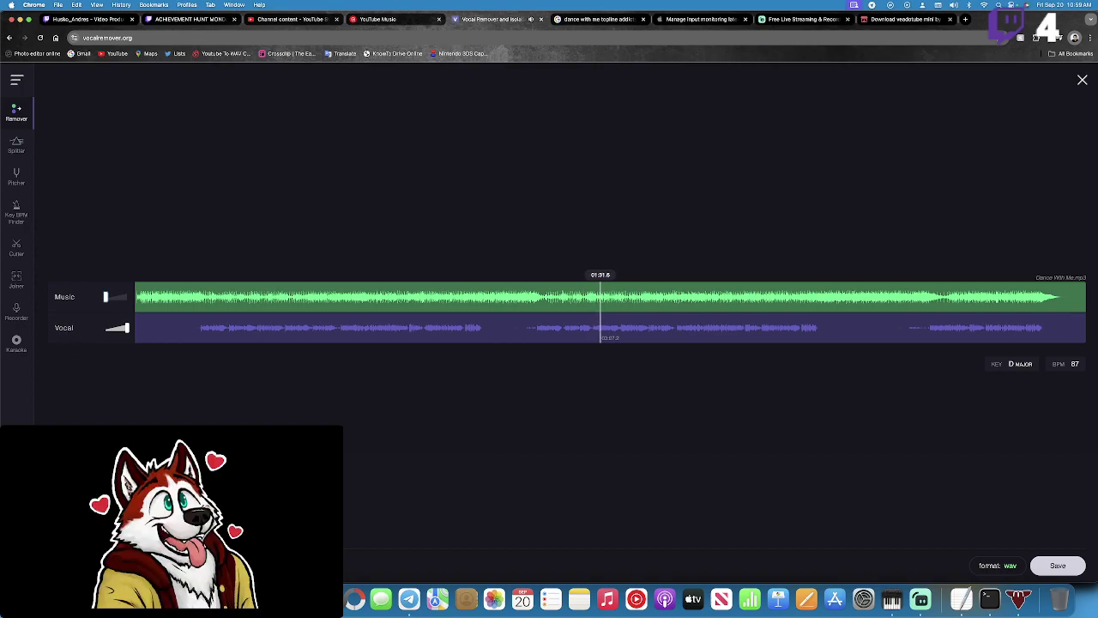
# Switch back to Logic Pro and play the end of the second verse from about bar 50.
pyautogui.press('super+Tab')
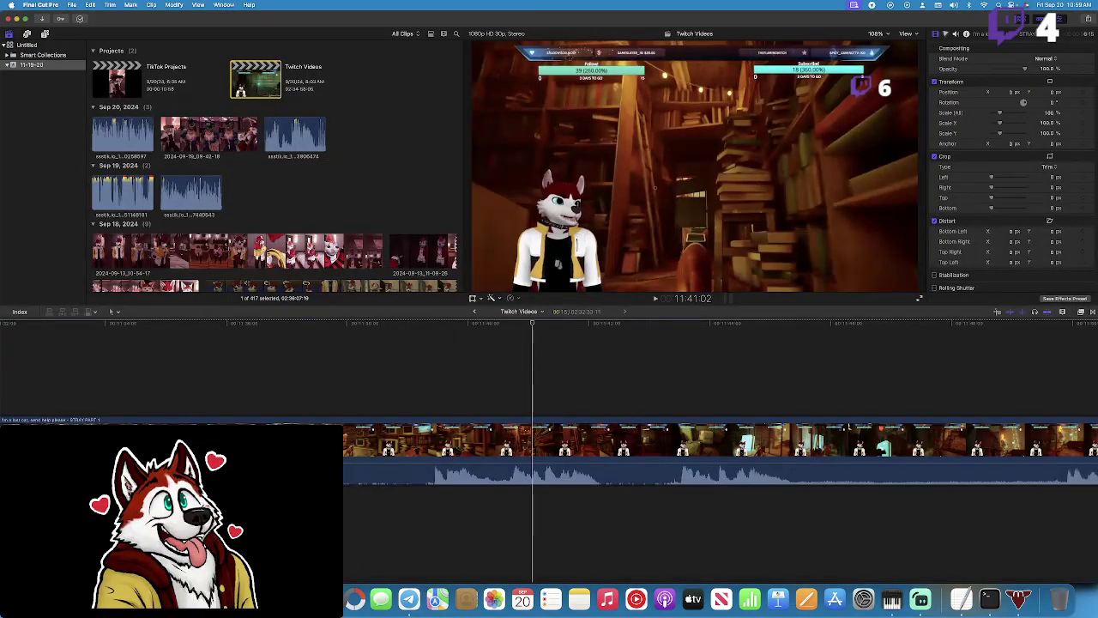
pyautogui.press('super+Tab')
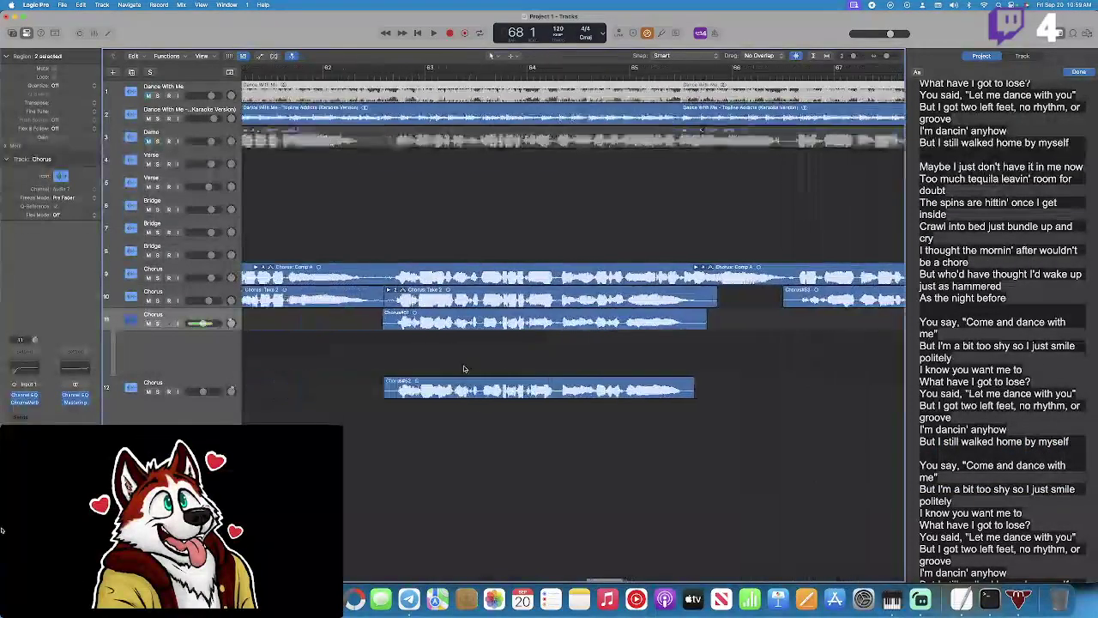
pyautogui.hscroll(-10, 464, 369)
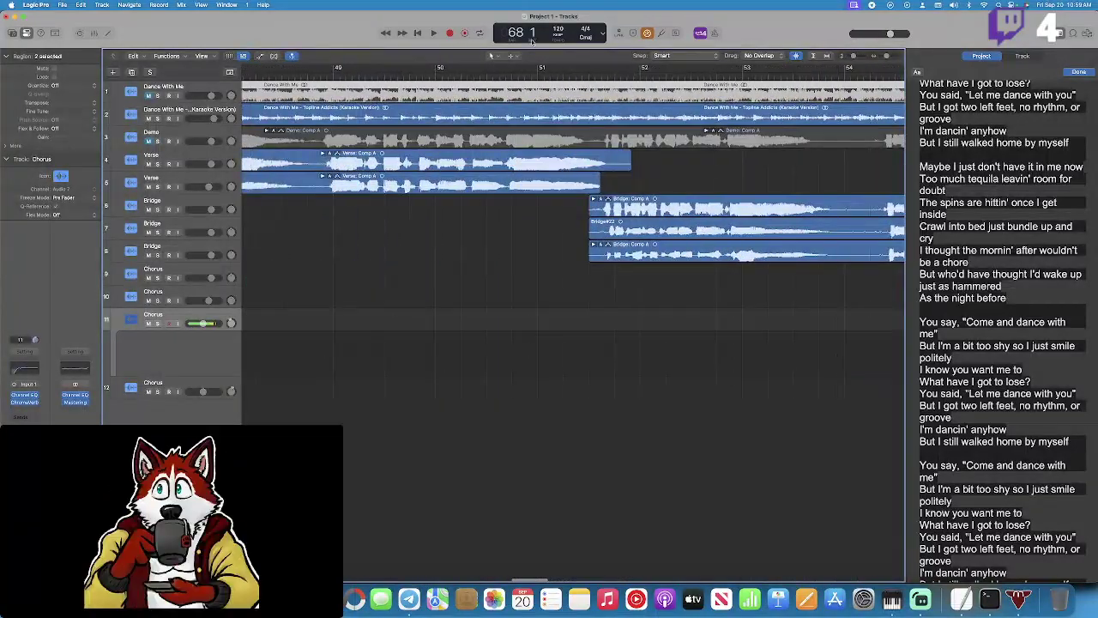
pyautogui.click(415, 77)
pyautogui.press('space')
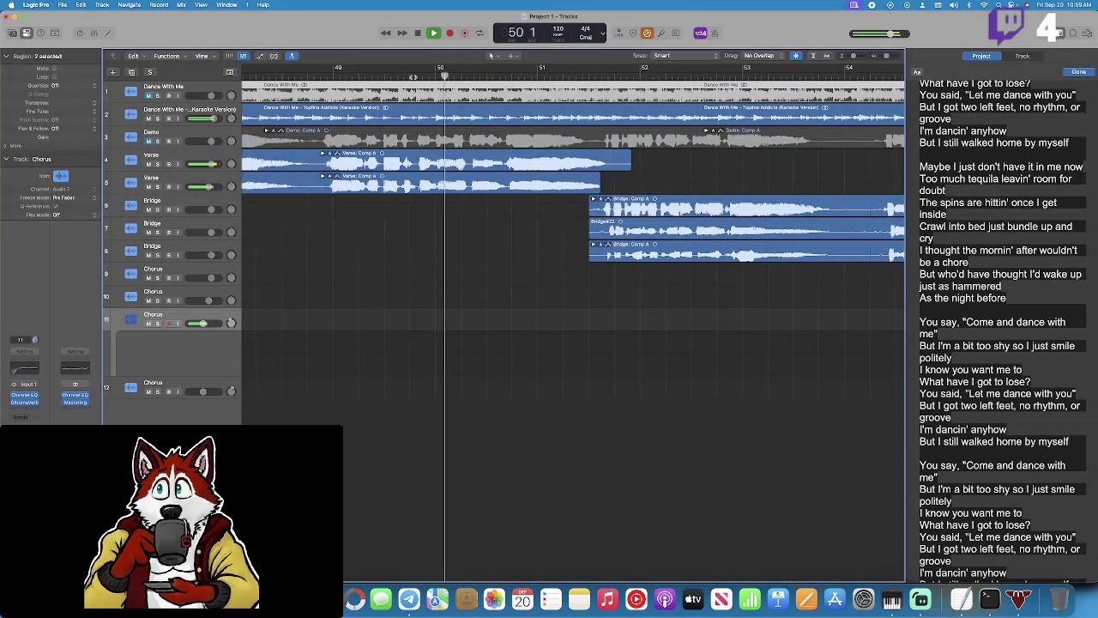
pyautogui.hscroll(-3, 442, 110)
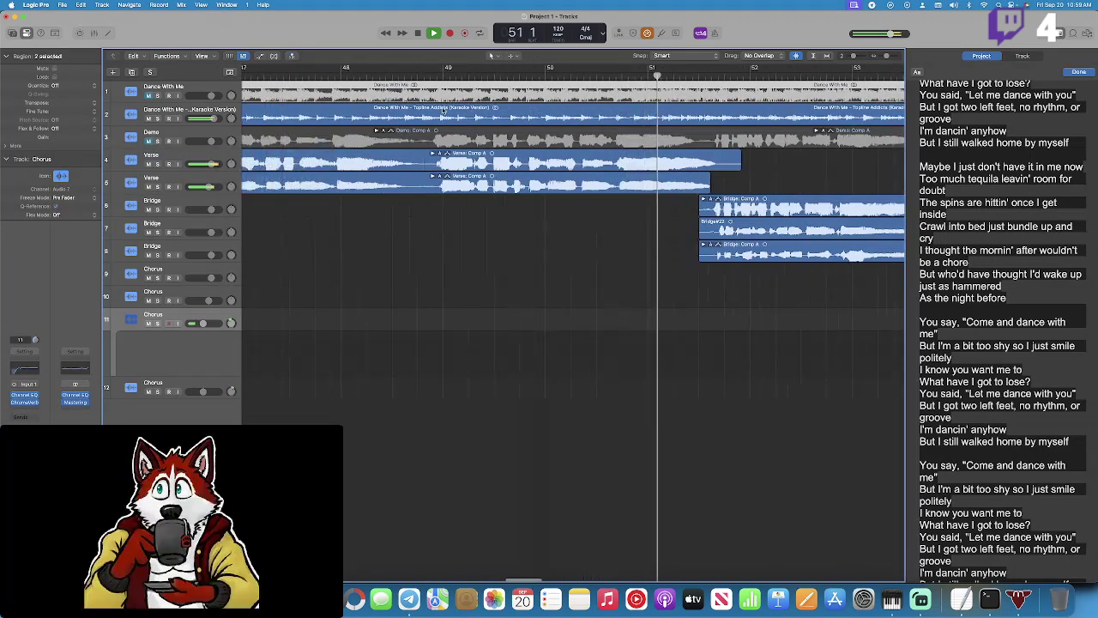
pyautogui.press('space')
# Play the second verse again from its opening at about bar 41 to check the two Verse layers.
pyautogui.hscroll(-20, 443, 111)
pyautogui.press('space')
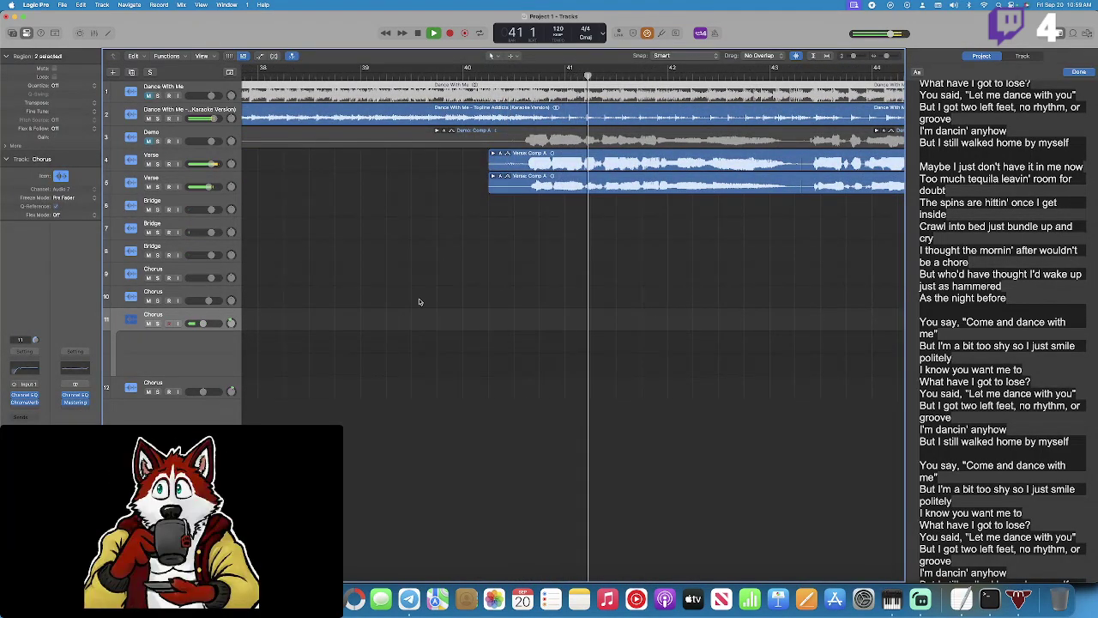
pyautogui.hscroll(6, 411, 289)
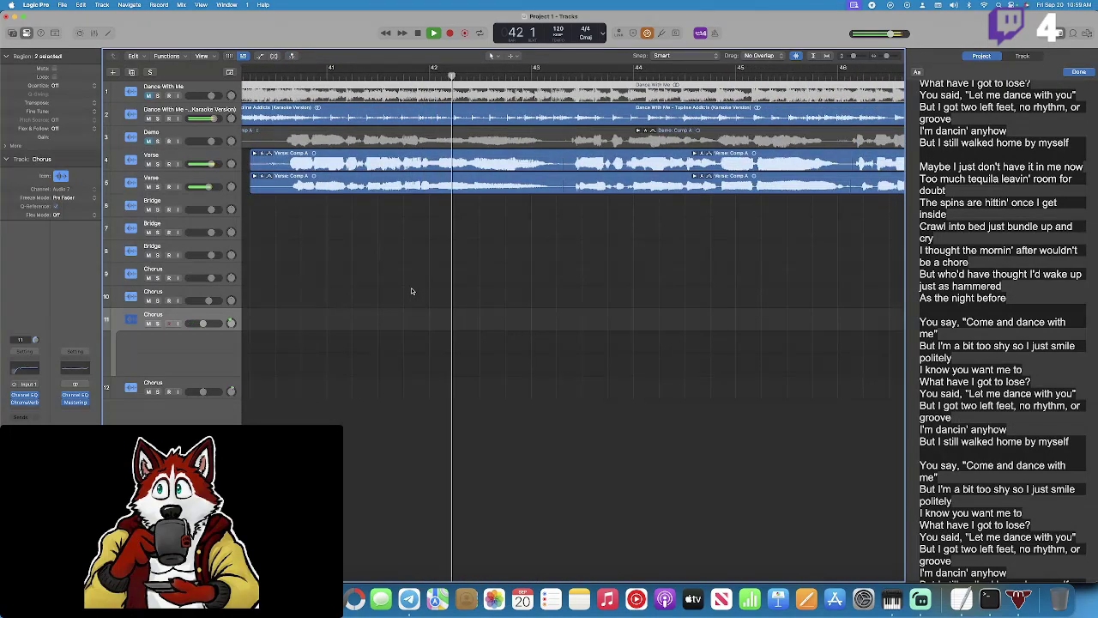
pyautogui.hscroll(2, 411, 287)
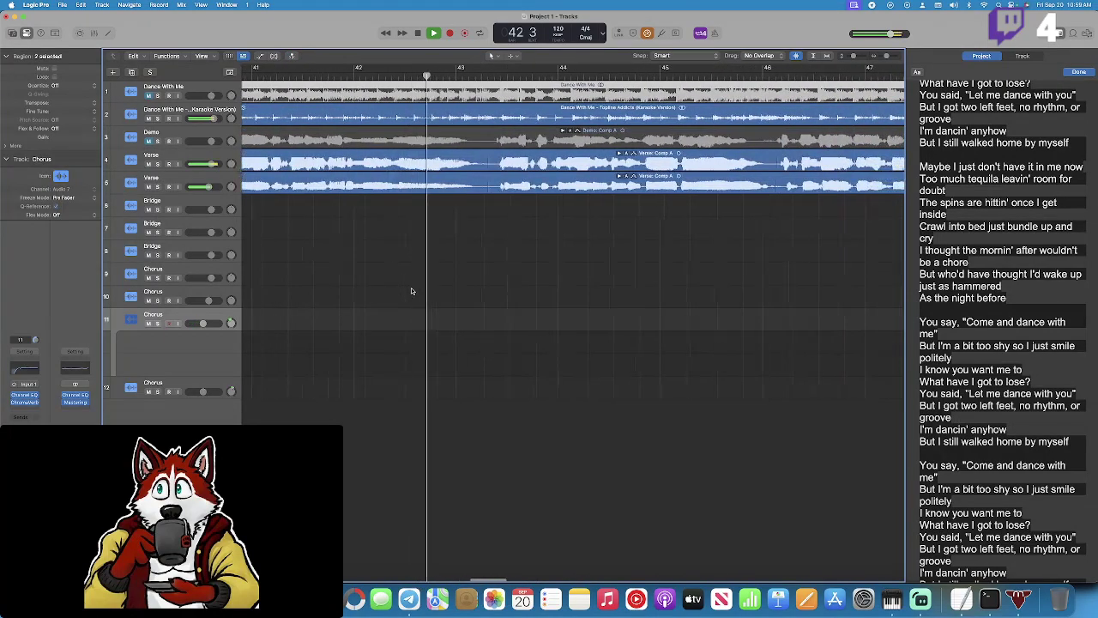
# Create an empty track with the same settings as Verse track 4 and move it below the last Chorus track.
pyautogui.click(212, 163)
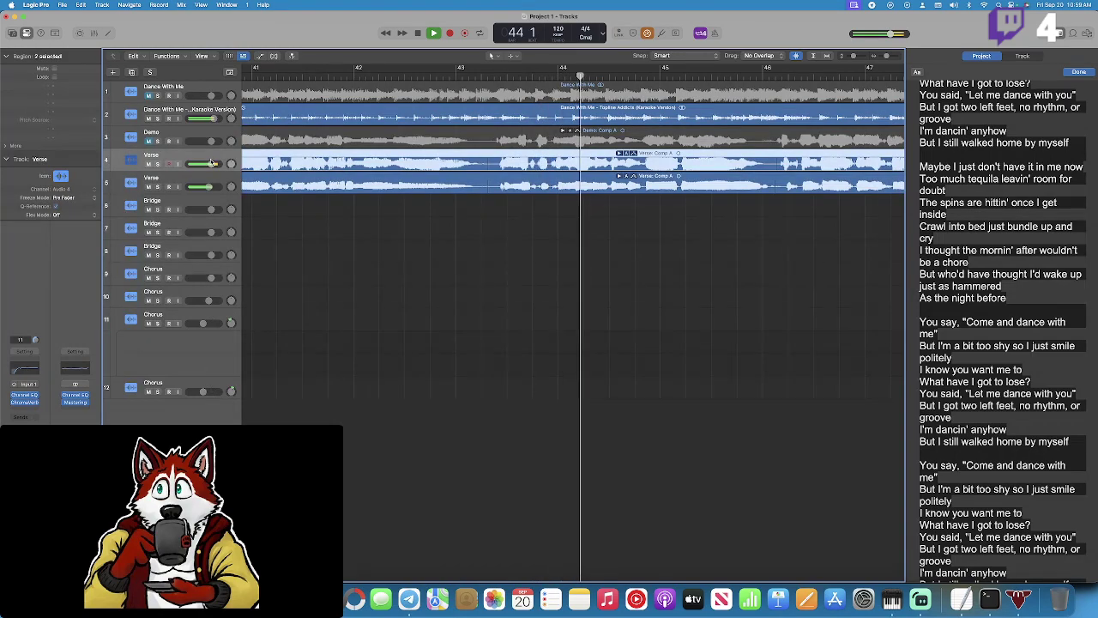
pyautogui.rightClick(213, 163)
pyautogui.click(258, 179)
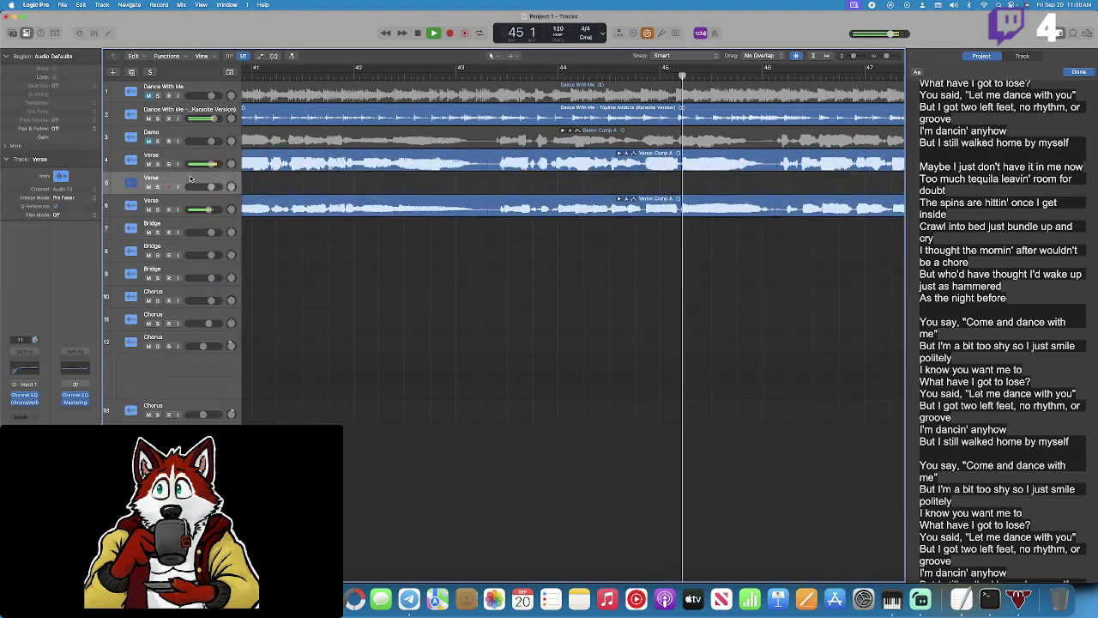
pyautogui.press('space')
pyautogui.press('super+BackSpace')
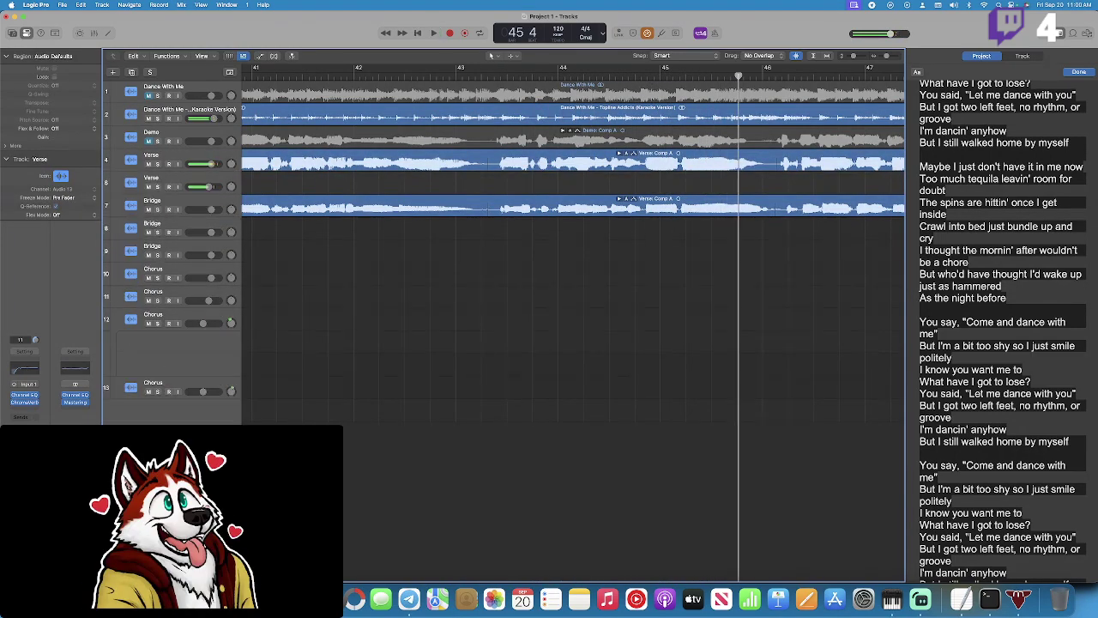
# Rehearse the second-verse line around bar 45, and record a backing vocal take from bar 45 on Verse track 13.
pyautogui.click(635, 74)
pyautogui.press('space')
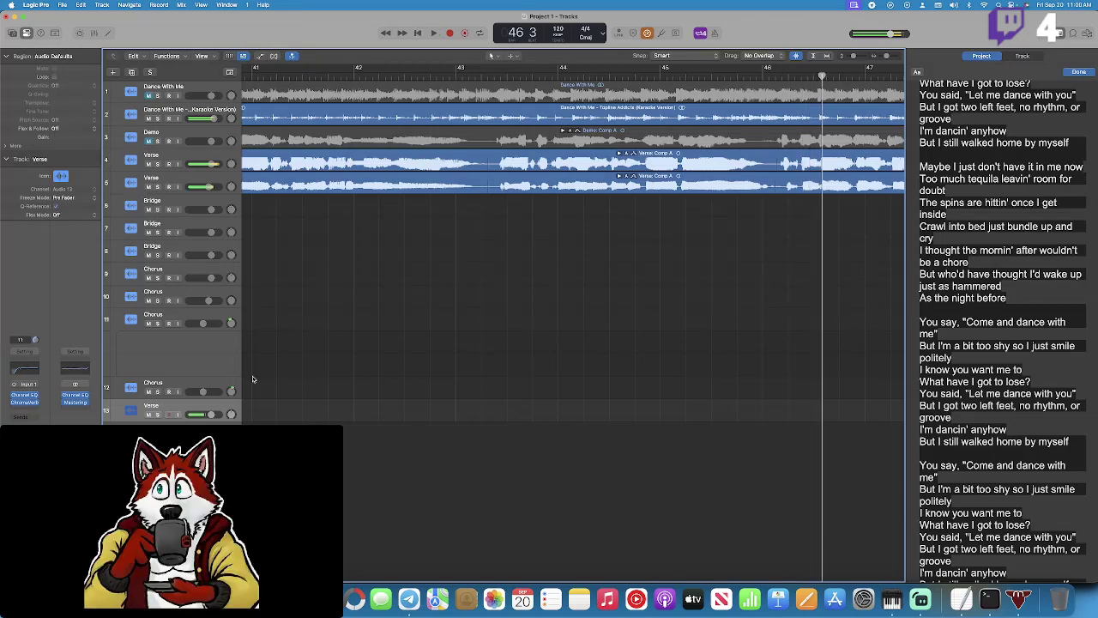
pyautogui.click(659, 79)
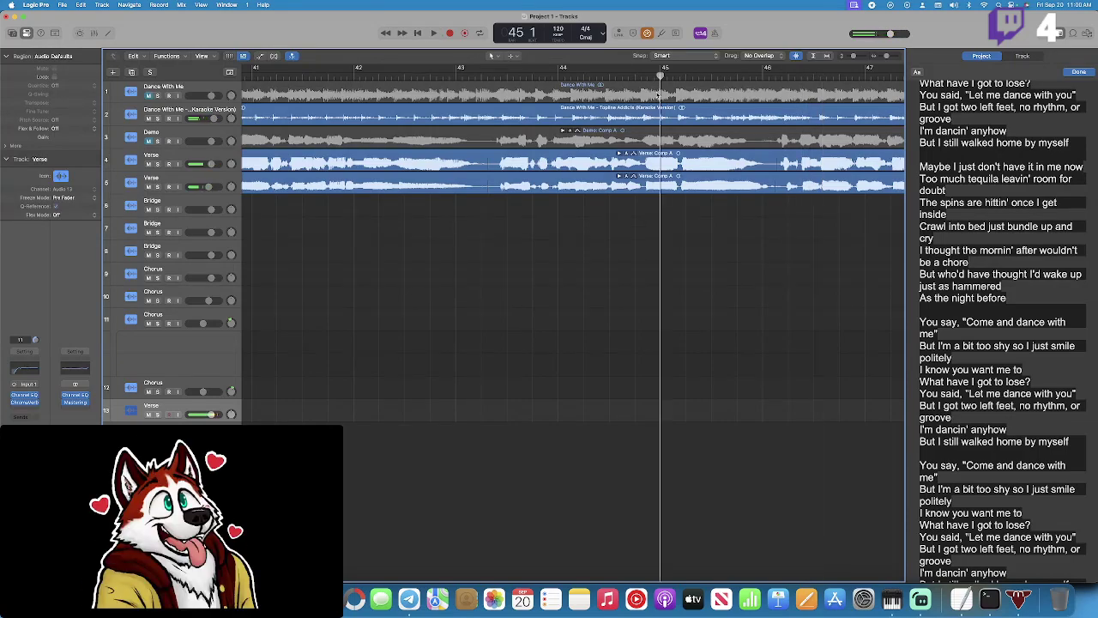
pyautogui.click(450, 34)
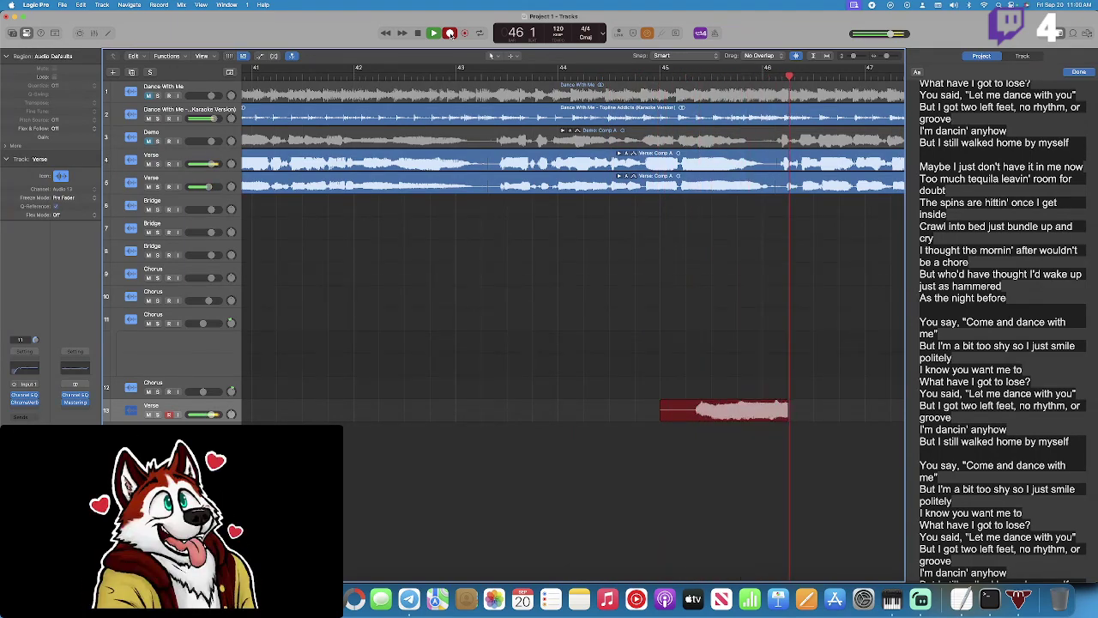
pyautogui.press('space')
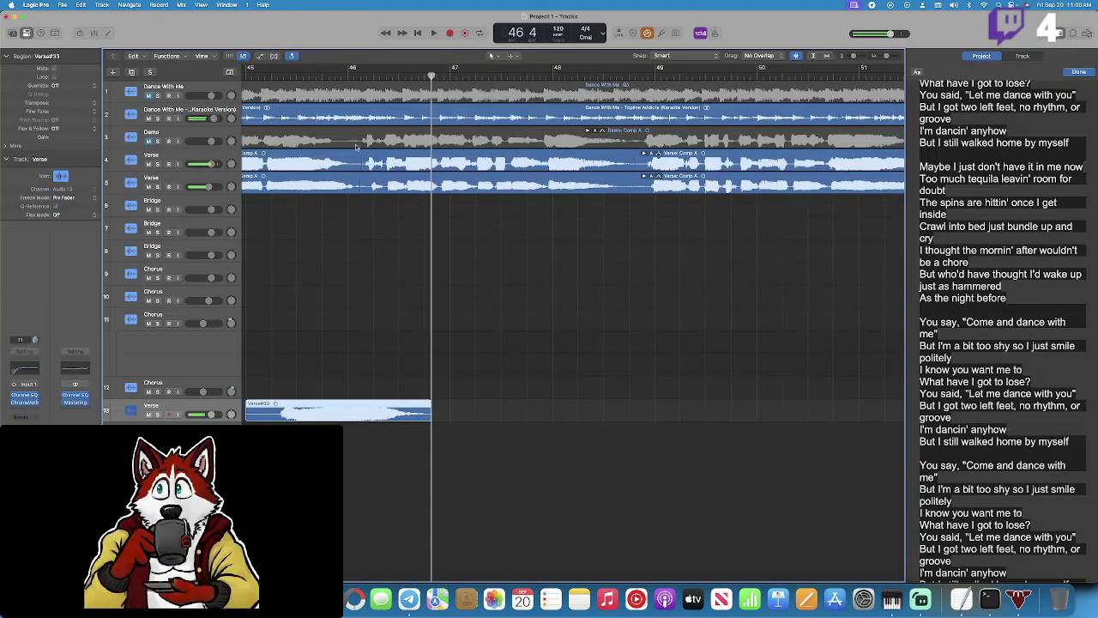
# Set the cycle range to about bars 45–47 around the new Verse take and play it in a loop.
pyautogui.hscroll(-5, 362, 134)
pyautogui.moveTo(496, 71); pyautogui.dragTo(657, 103)
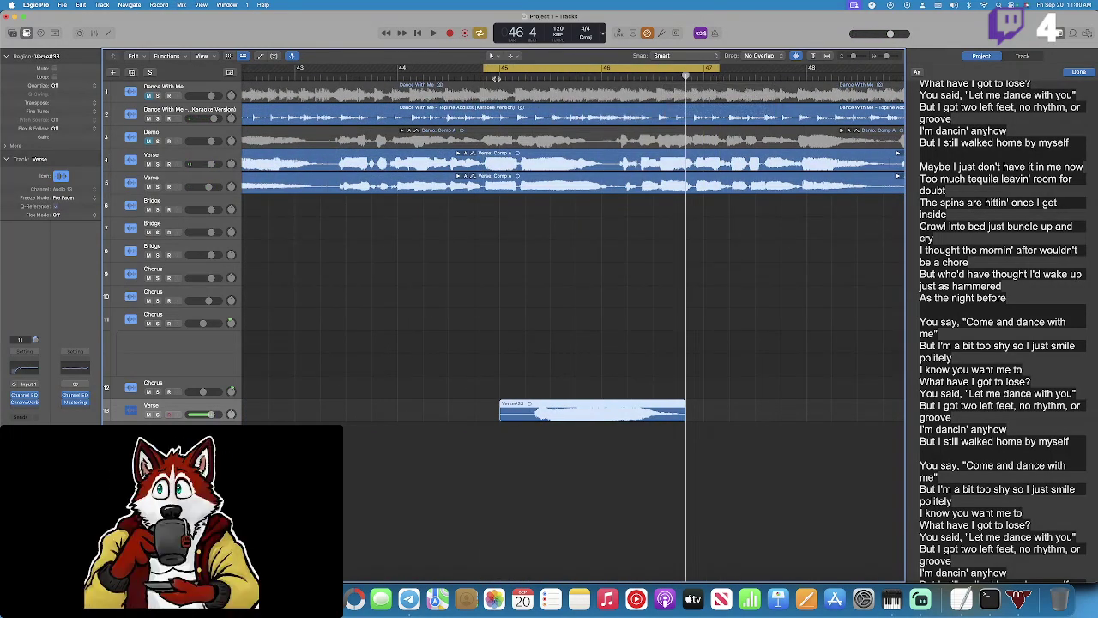
pyautogui.press('space')
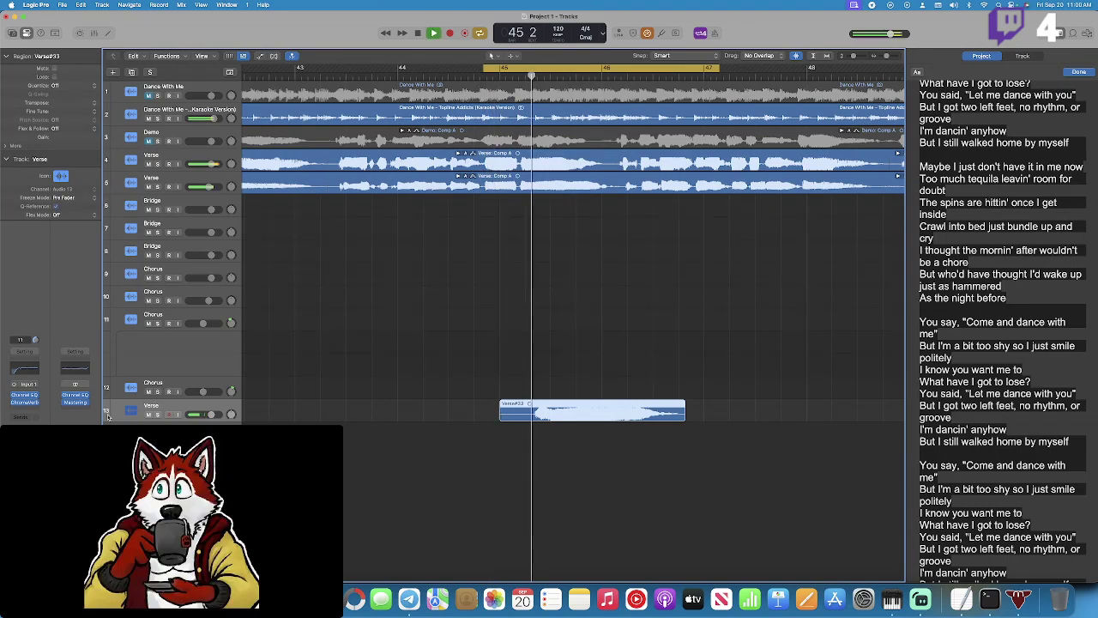
# Open ChromaVerb on Verse track 13 and try the 80s Nonlinear, Long Vocals and Reflective presets during loop playback.
pyautogui.click(25, 399)
pyautogui.click(446, 133)
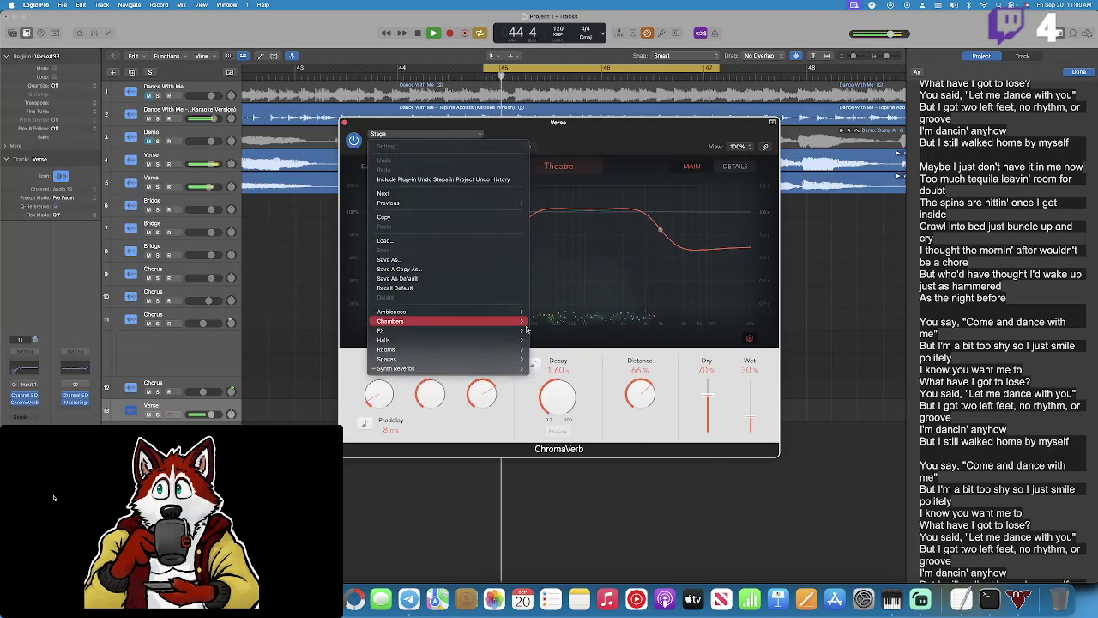
pyautogui.click(490, 208)
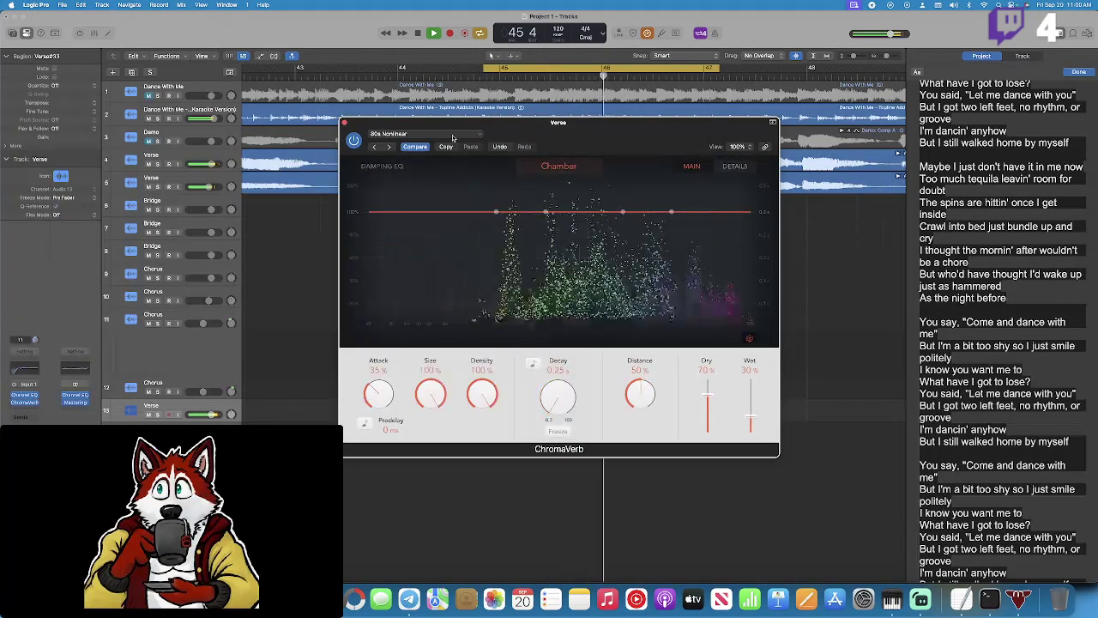
pyautogui.click(425, 133)
pyautogui.moveTo(446, 321)
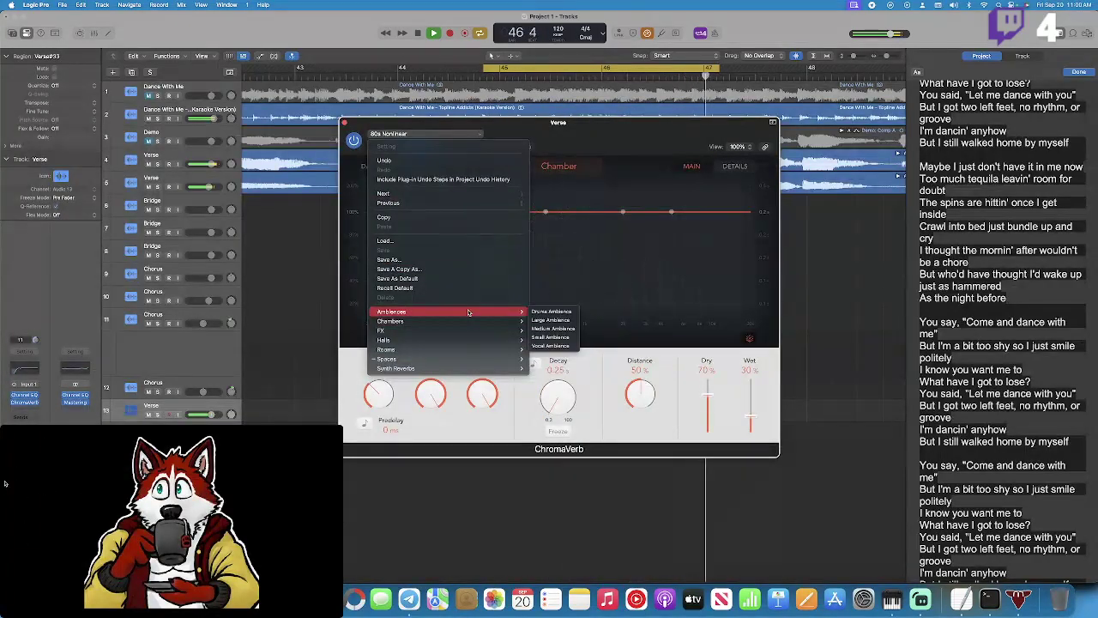
pyautogui.moveTo(476, 342)
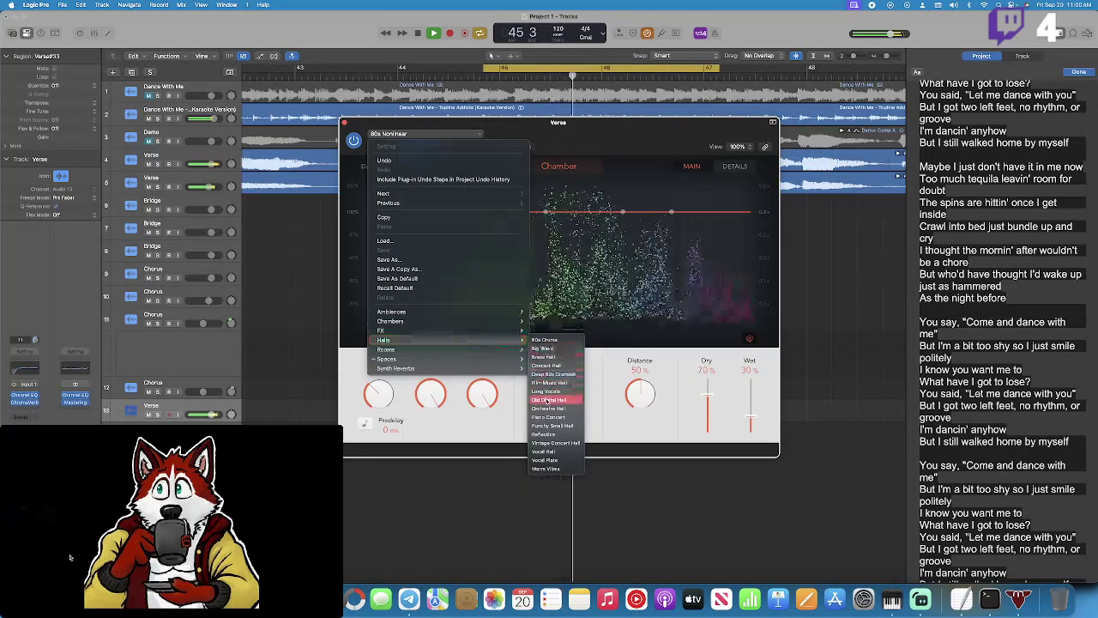
pyautogui.click(546, 391)
pyautogui.click(425, 133)
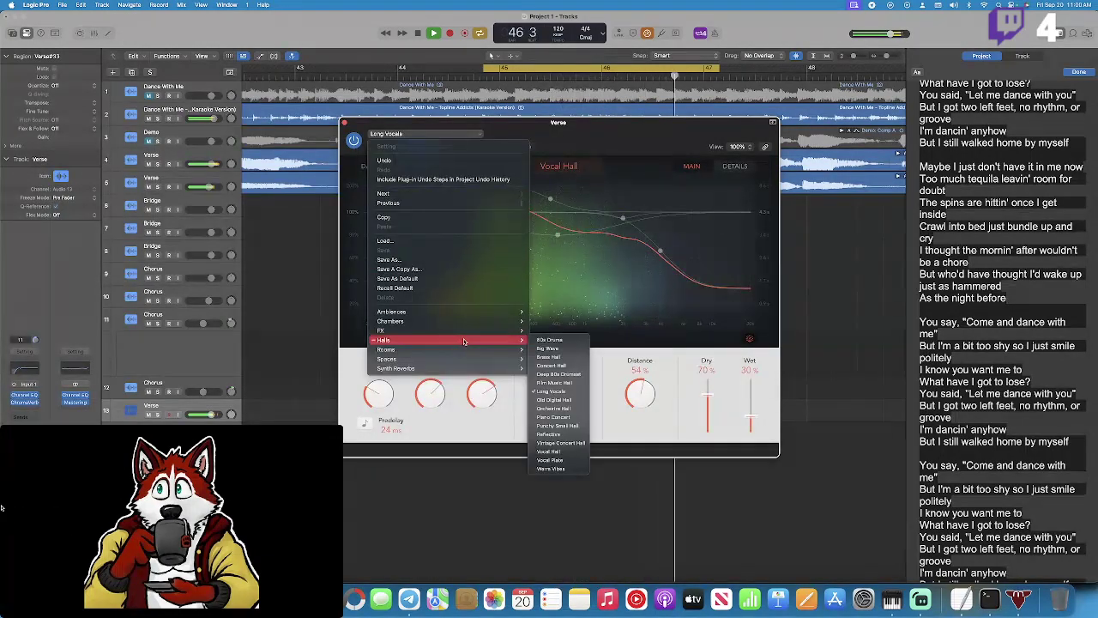
pyautogui.click(549, 434)
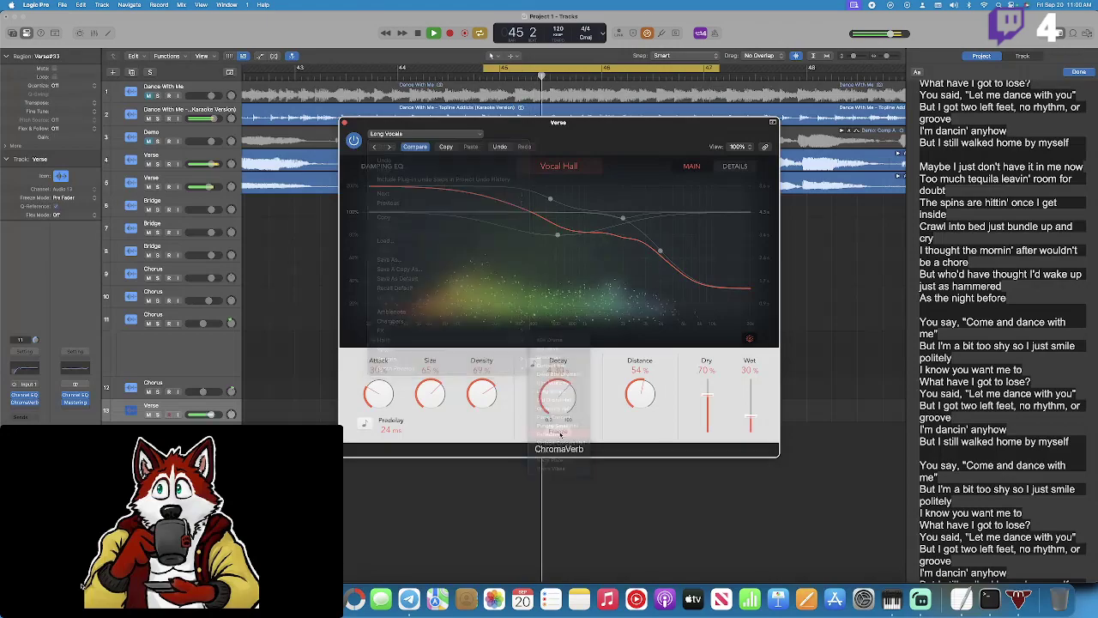
# Close the ChromaVerb window and lower the volume of Verse track 13.
pyautogui.click(425, 133)
pyautogui.moveTo(482, 338)
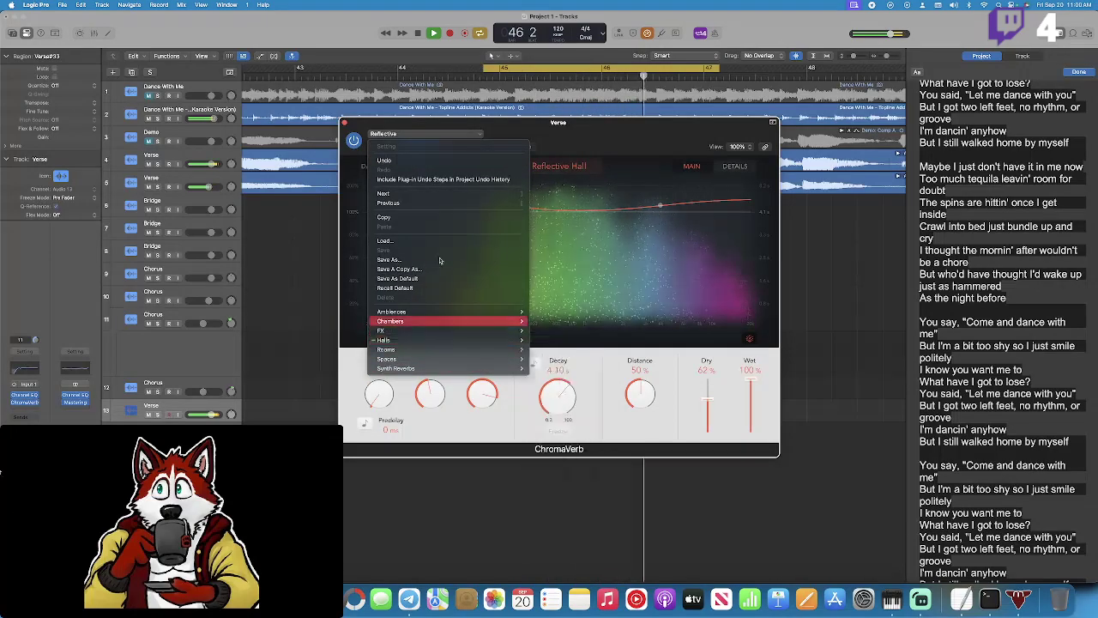
pyautogui.click(343, 123)
pyautogui.click(343, 123)
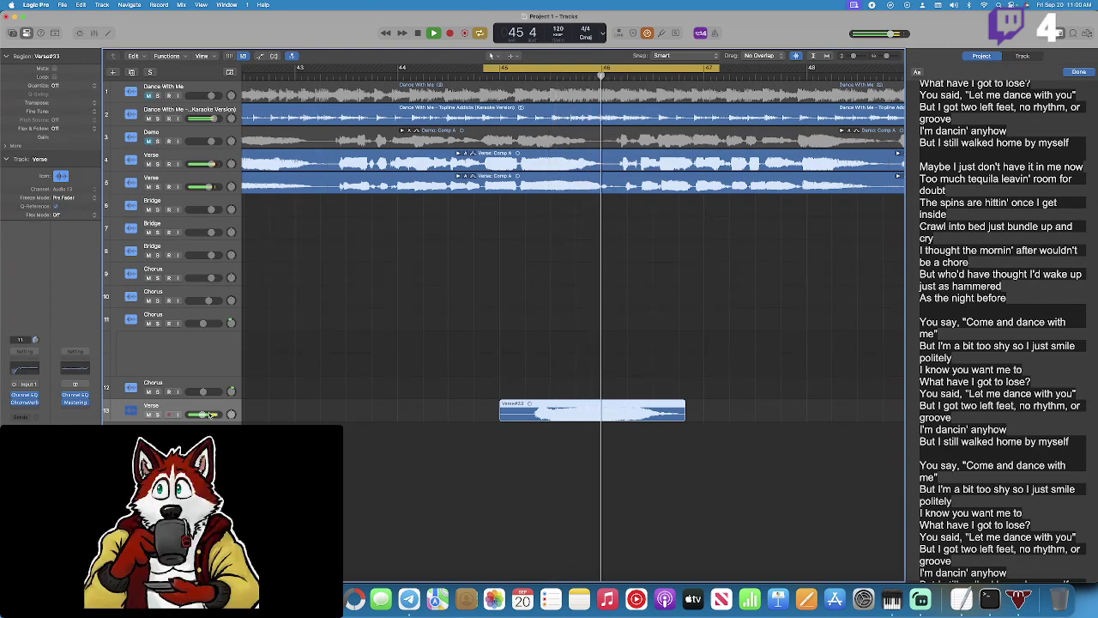
# Reopen ChromaVerb on Verse track 13 and try the Cathedral preset from the Spaces category.
pyautogui.click(23, 402)
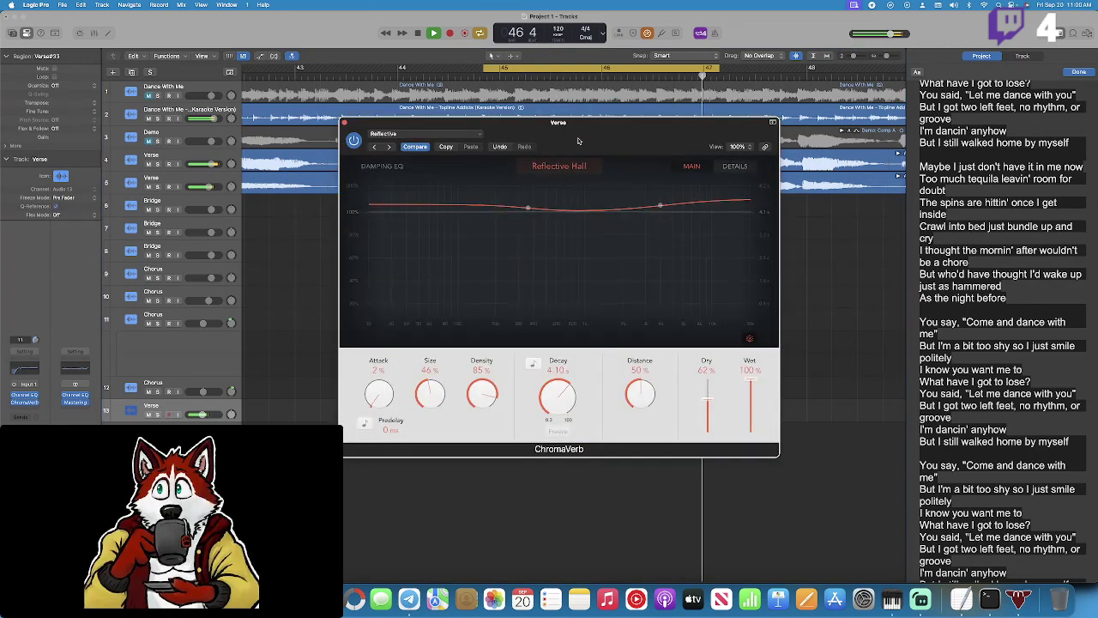
pyautogui.click(438, 136)
pyautogui.moveTo(448, 359)
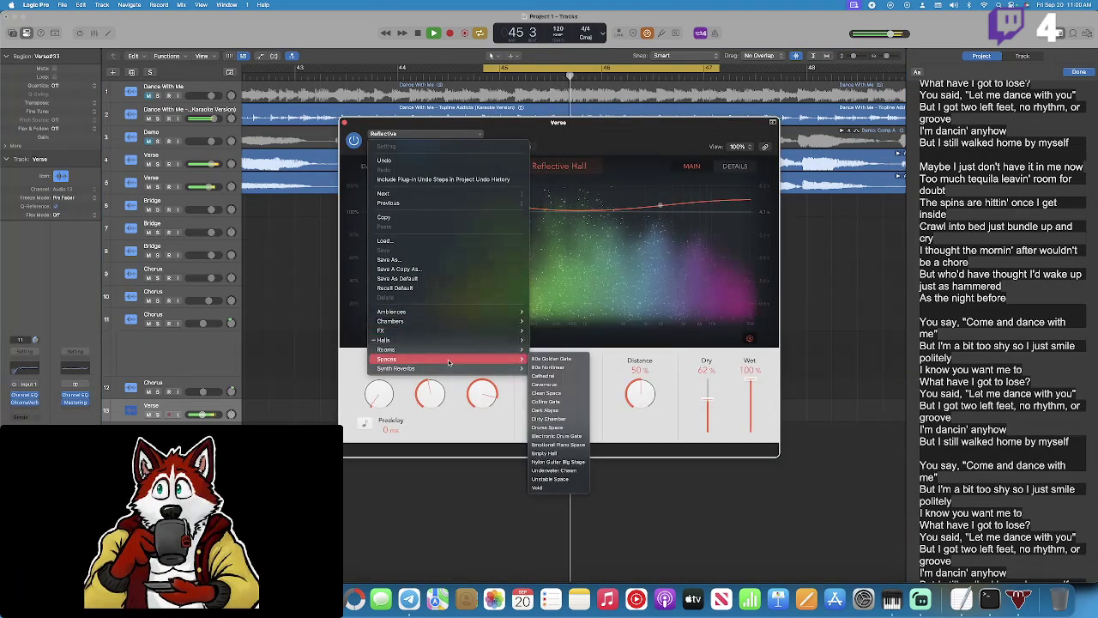
pyautogui.click(566, 377)
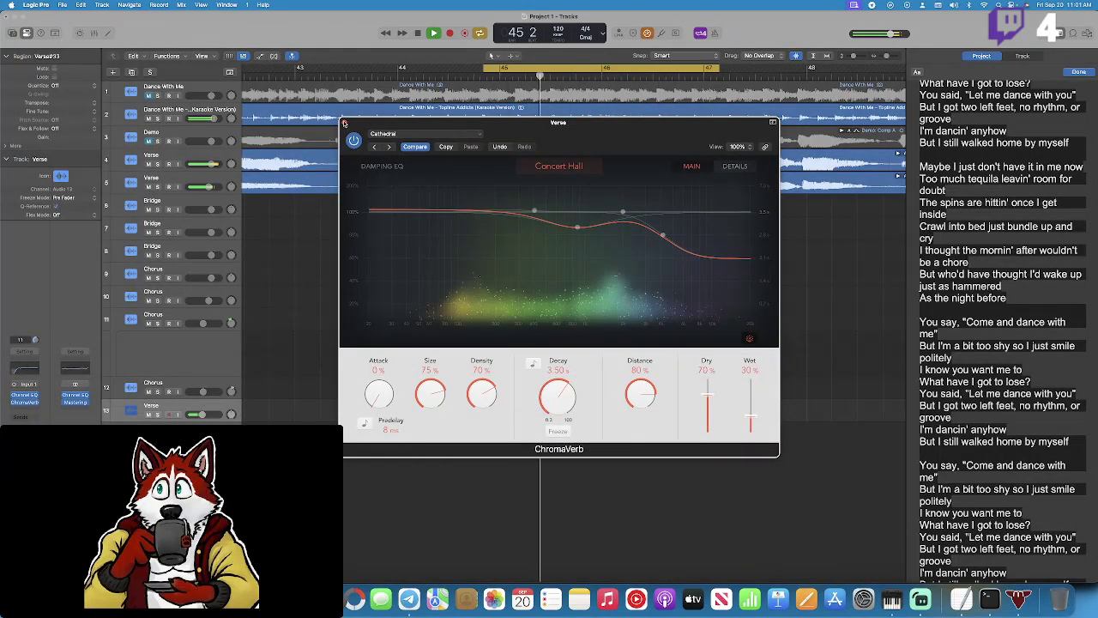
# Load the Cave preset from ChromaVerb's FX category on Verse track 13 and shorten its decay to 1.20 s.
pyautogui.click(401, 134)
pyautogui.moveTo(439, 370)
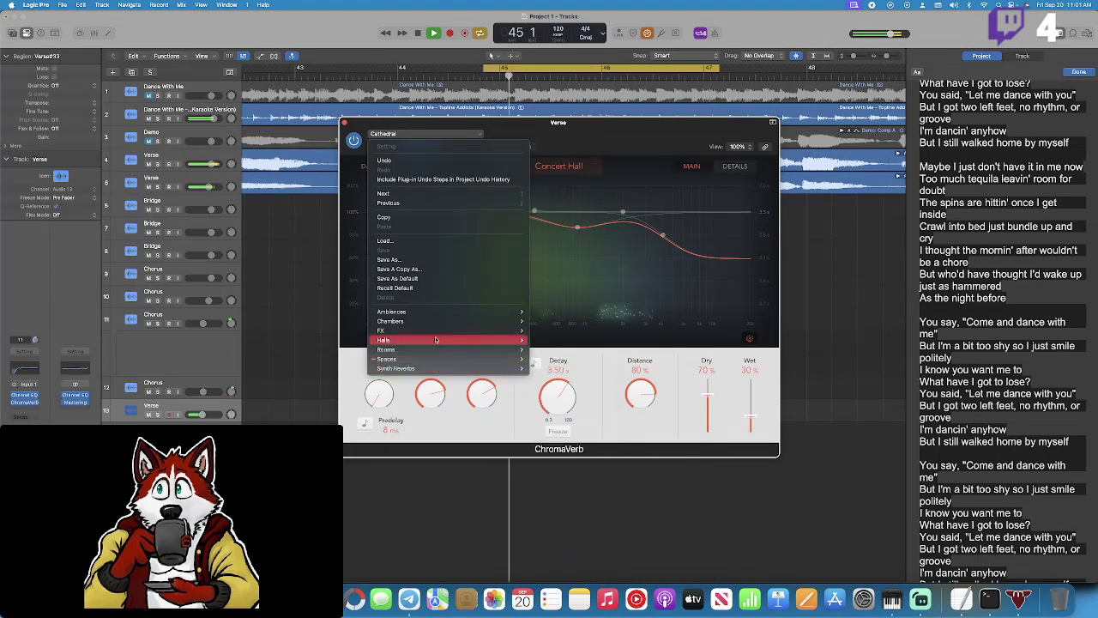
pyautogui.click(538, 331)
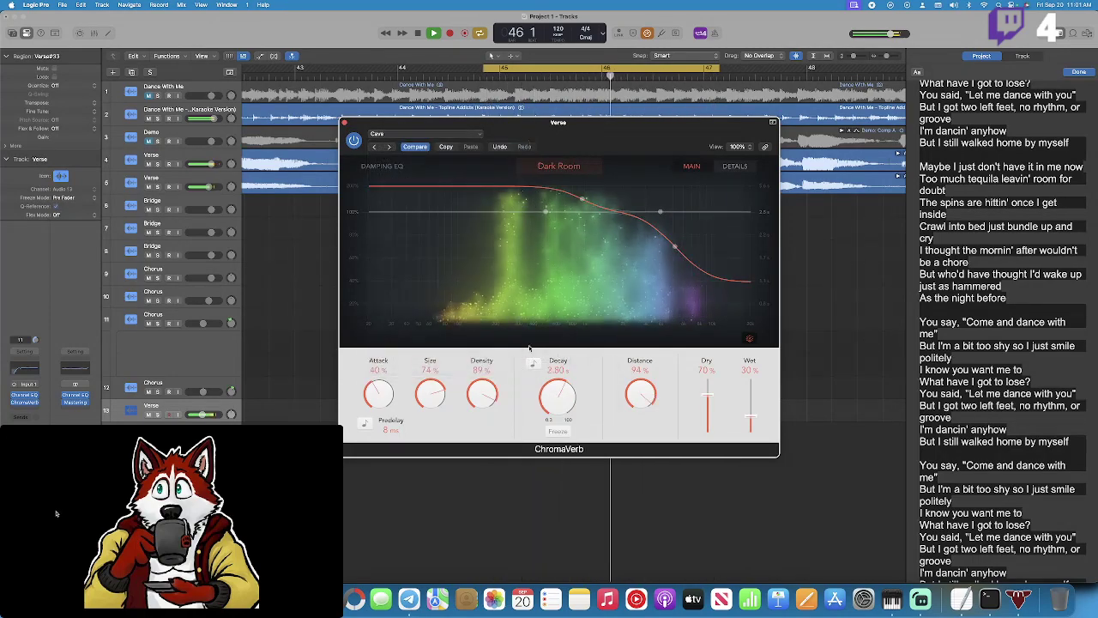
pyautogui.press('space')
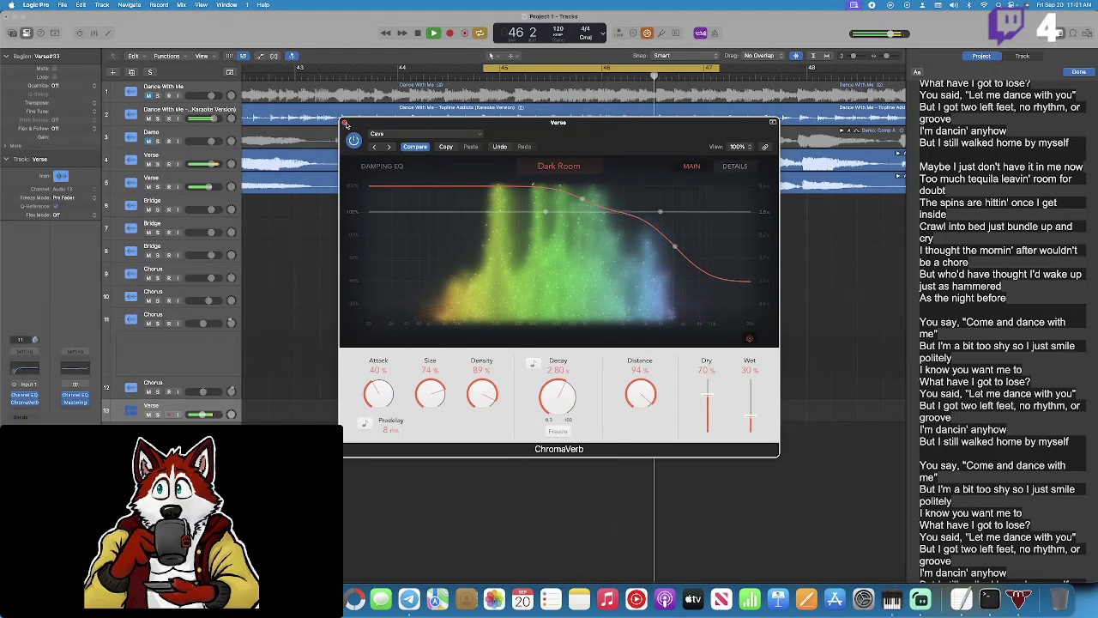
pyautogui.click(436, 138)
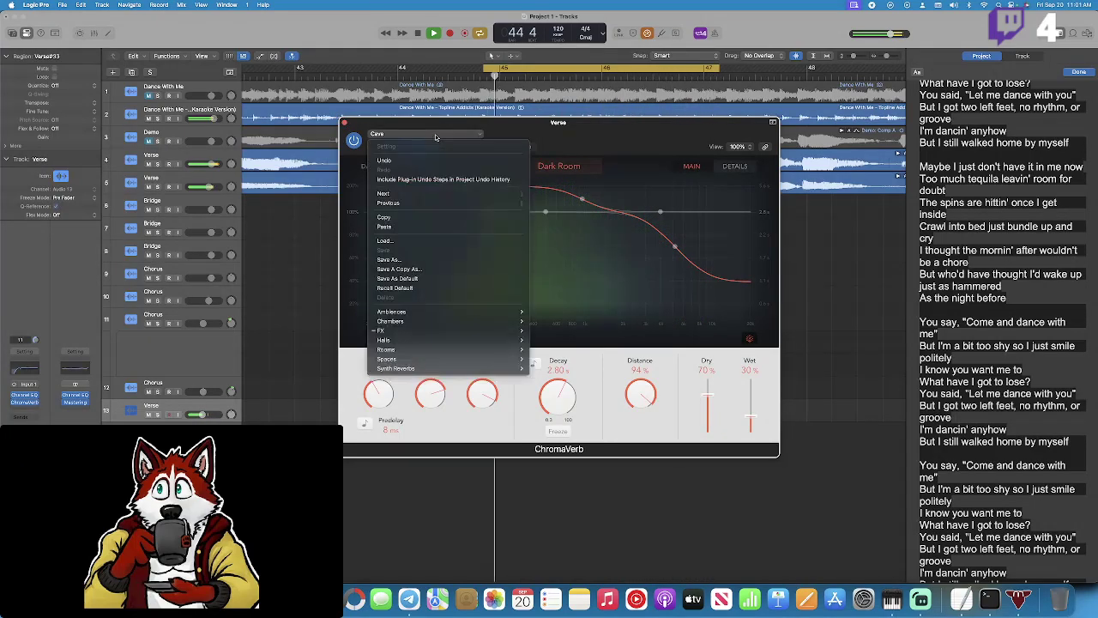
pyautogui.click(581, 142)
pyautogui.moveTo(562, 396); pyautogui.dragTo(562, 424)
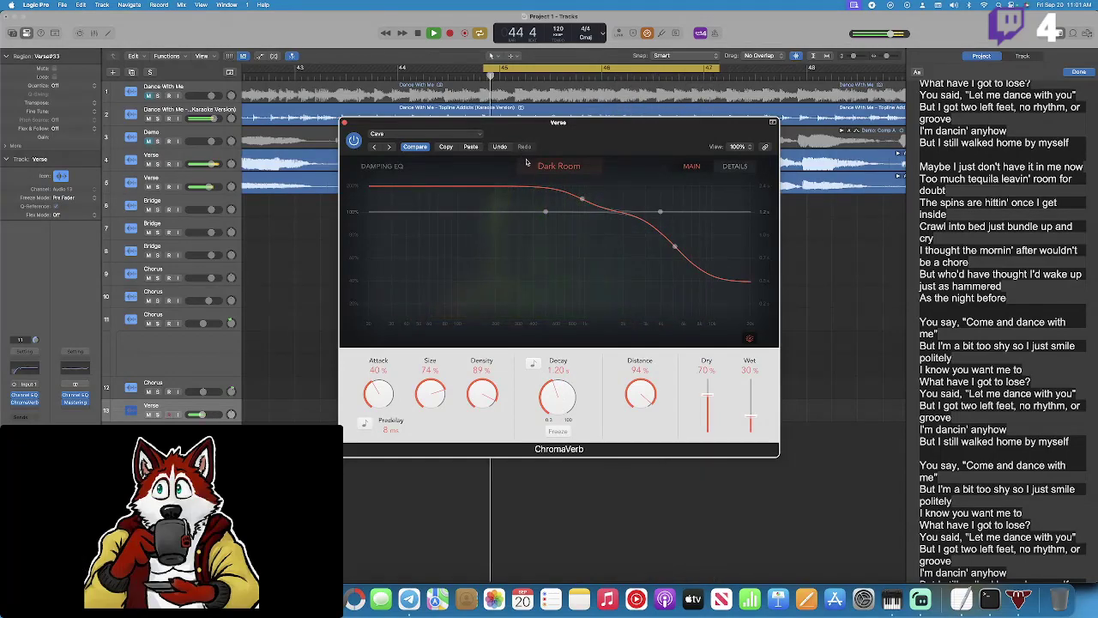
# Try ChromaVerb's Vocal Ambience and Spherical presets on Verse track 13 during loop playback.
pyautogui.click(381, 135)
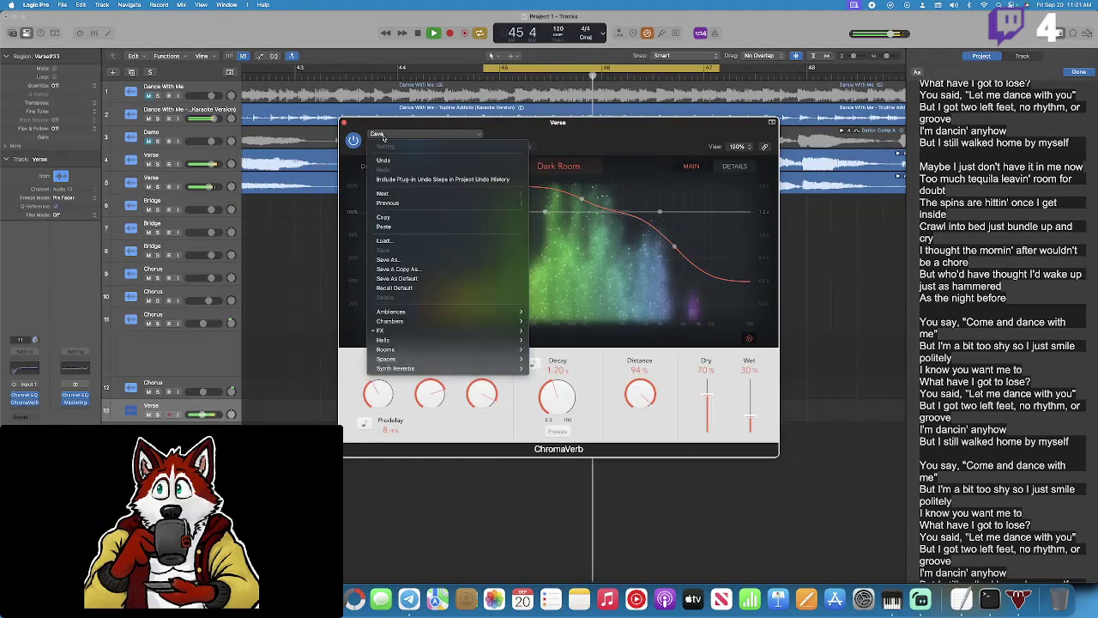
pyautogui.moveTo(482, 323)
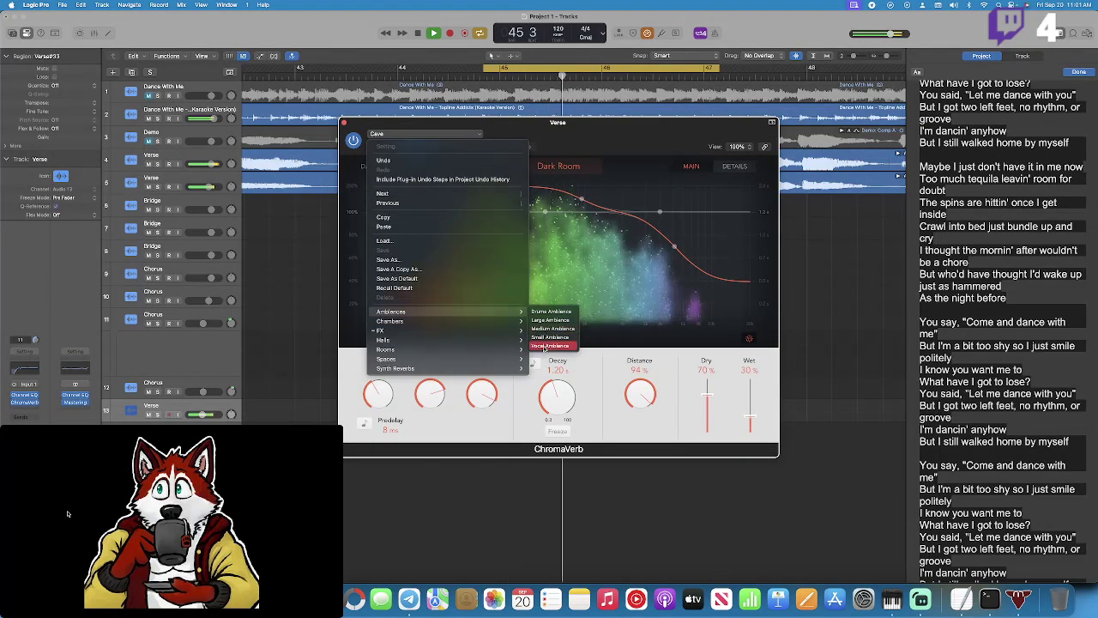
pyautogui.click(544, 347)
pyautogui.click(391, 134)
pyautogui.moveTo(433, 333)
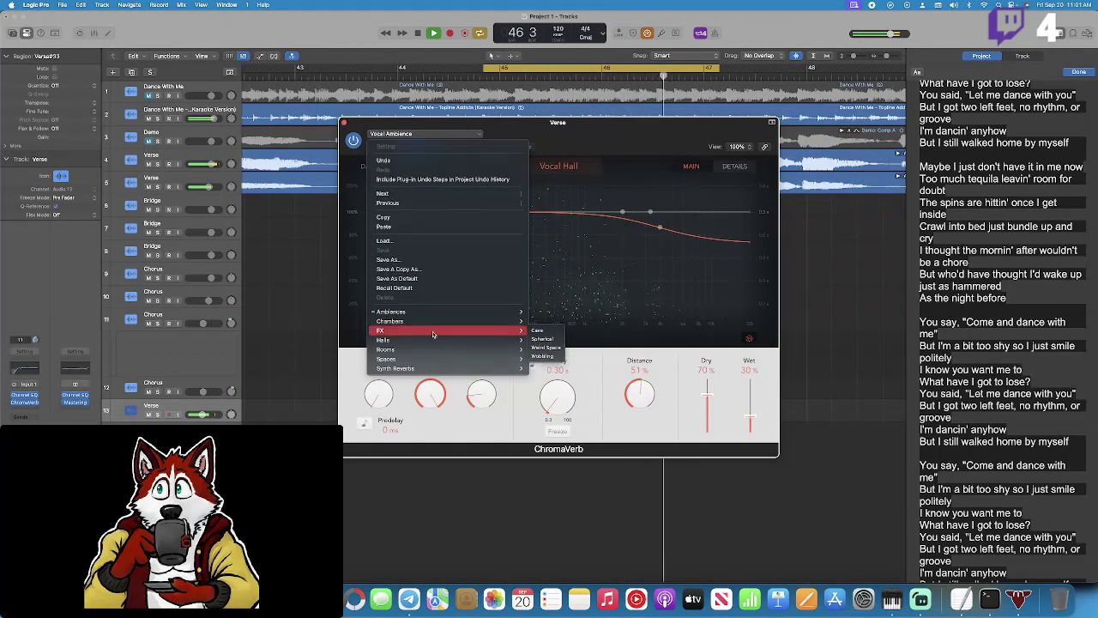
pyautogui.click(542, 346)
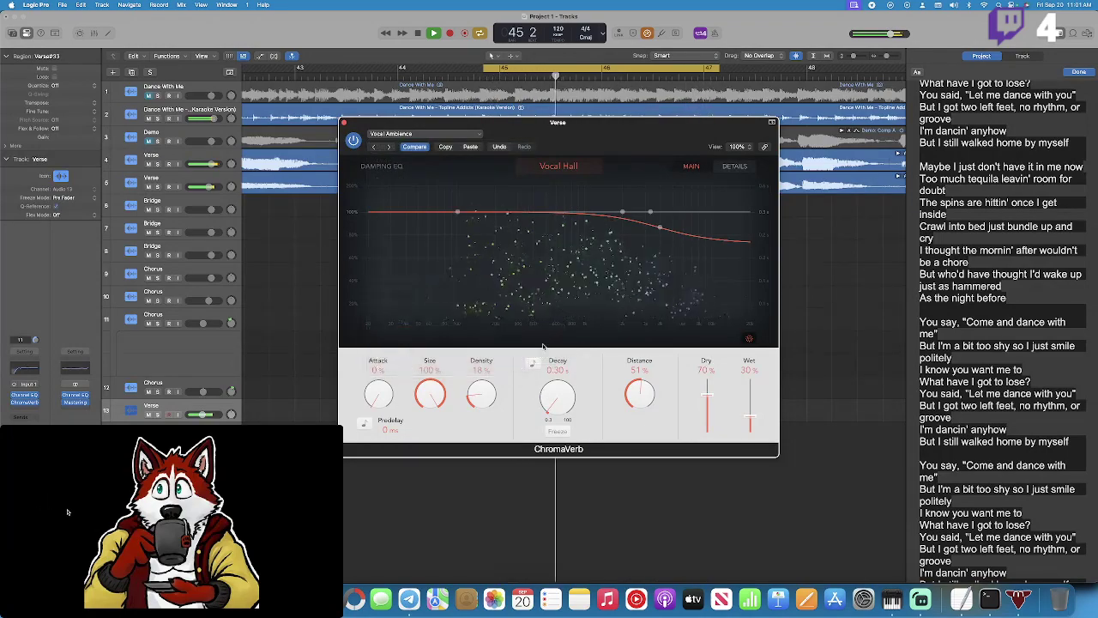
# Solo Verse track 13 and the original Dance With Me track, and compare them using ChromaVerb's Weird Space and Wobbling presets.
pyautogui.click(157, 415)
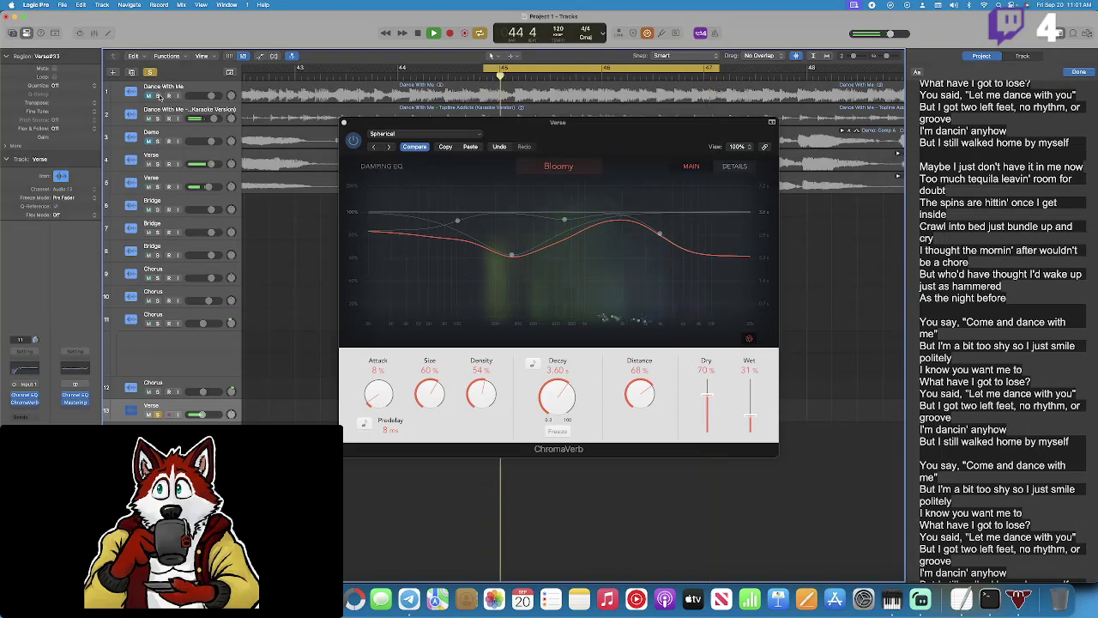
pyautogui.click(157, 95)
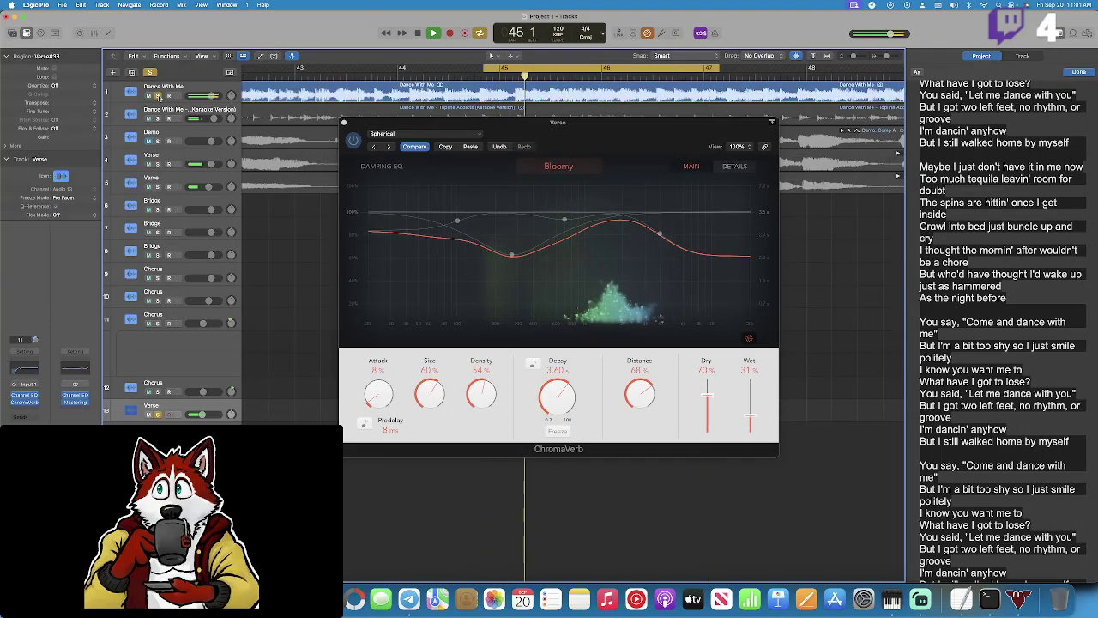
pyautogui.click(425, 134)
pyautogui.moveTo(447, 358)
pyautogui.moveTo(454, 331)
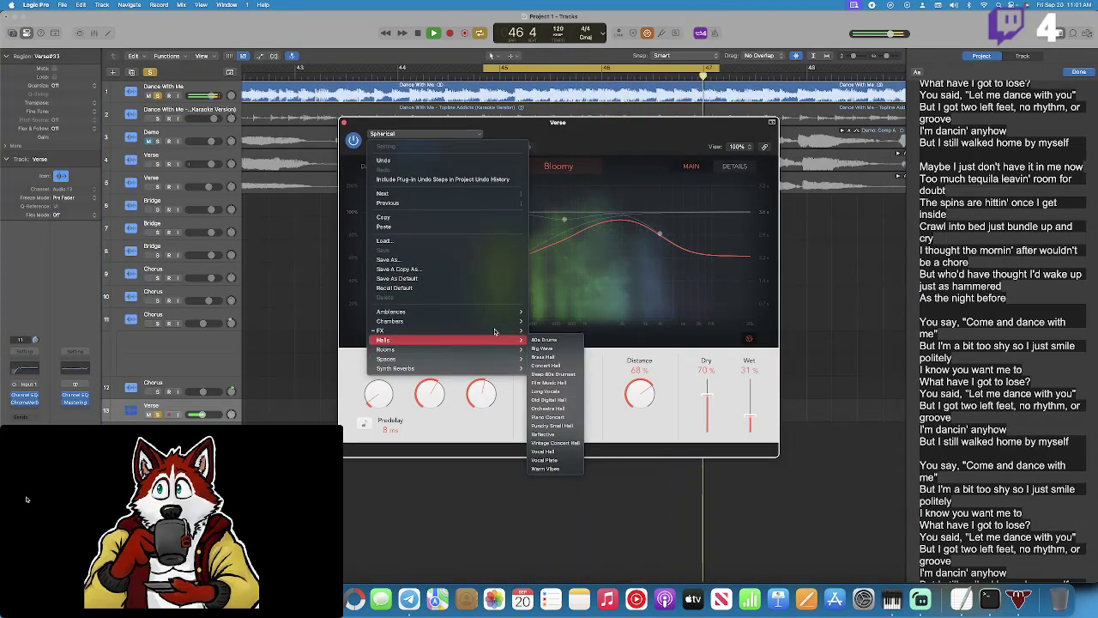
pyautogui.click(551, 346)
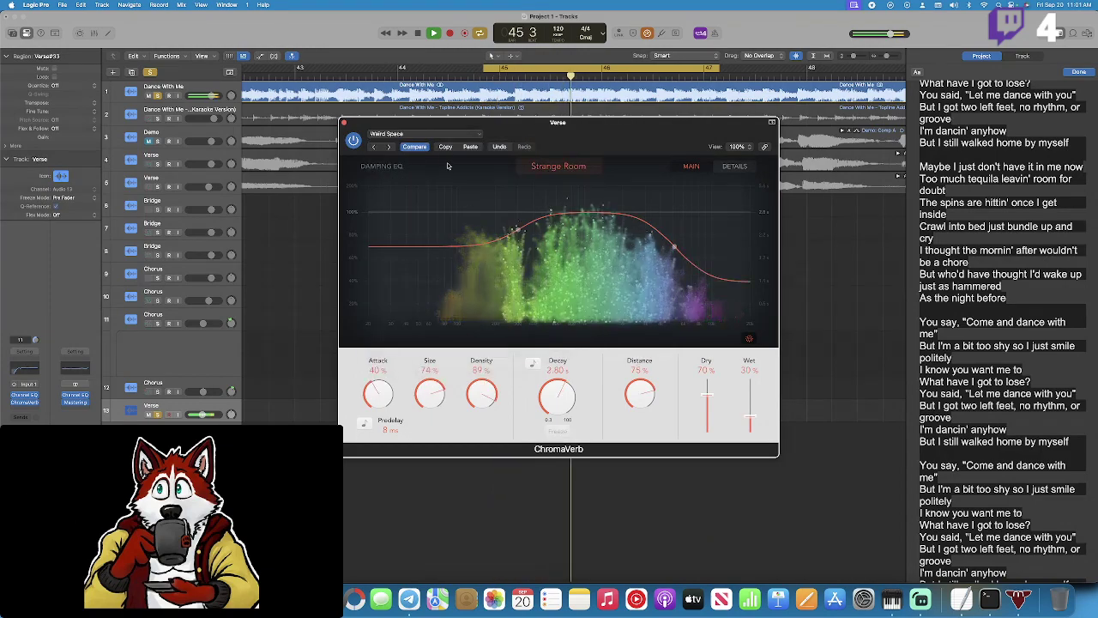
pyautogui.click(443, 135)
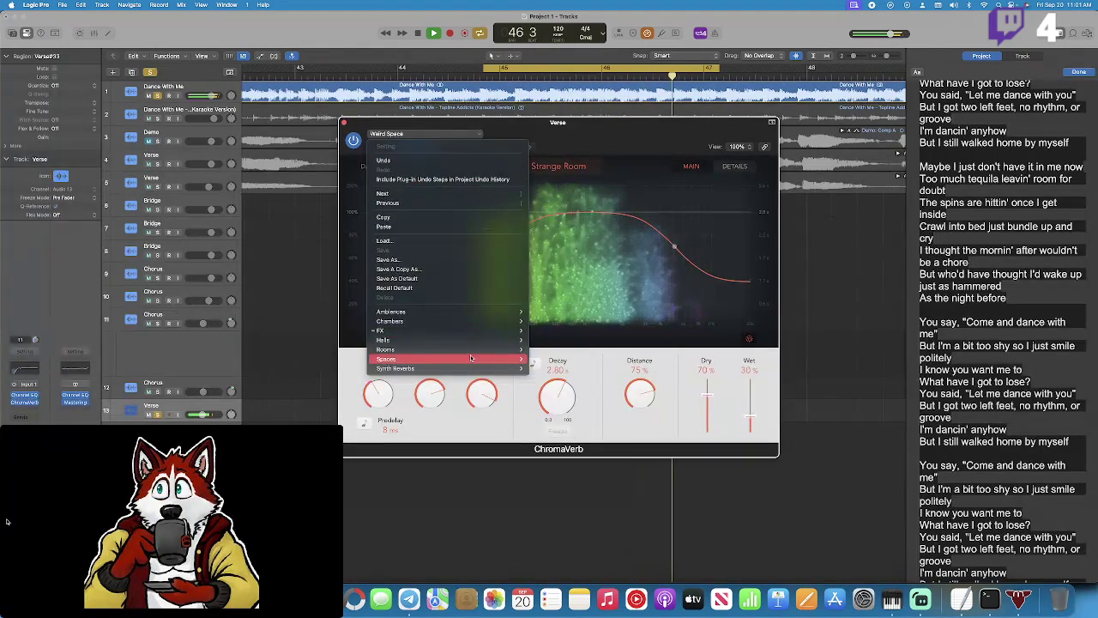
pyautogui.moveTo(477, 333)
pyautogui.click(551, 356)
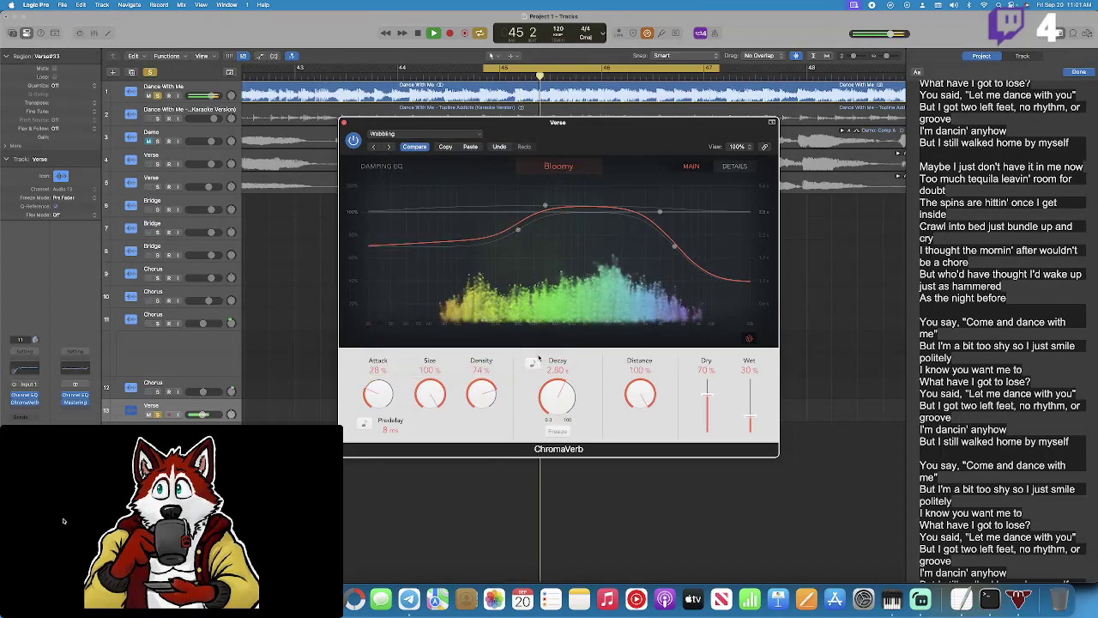
# Load the Grain Fx preset from ChromaVerb's Synth Reverbs category on Verse track 13 and close the plug-in window.
pyautogui.click(425, 134)
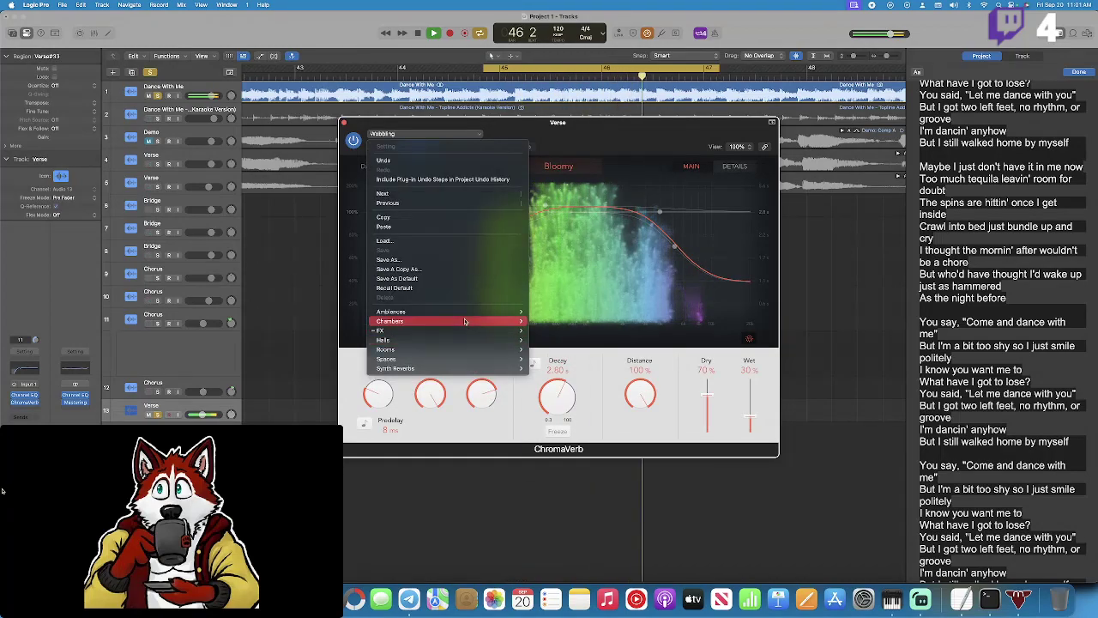
pyautogui.moveTo(465, 322)
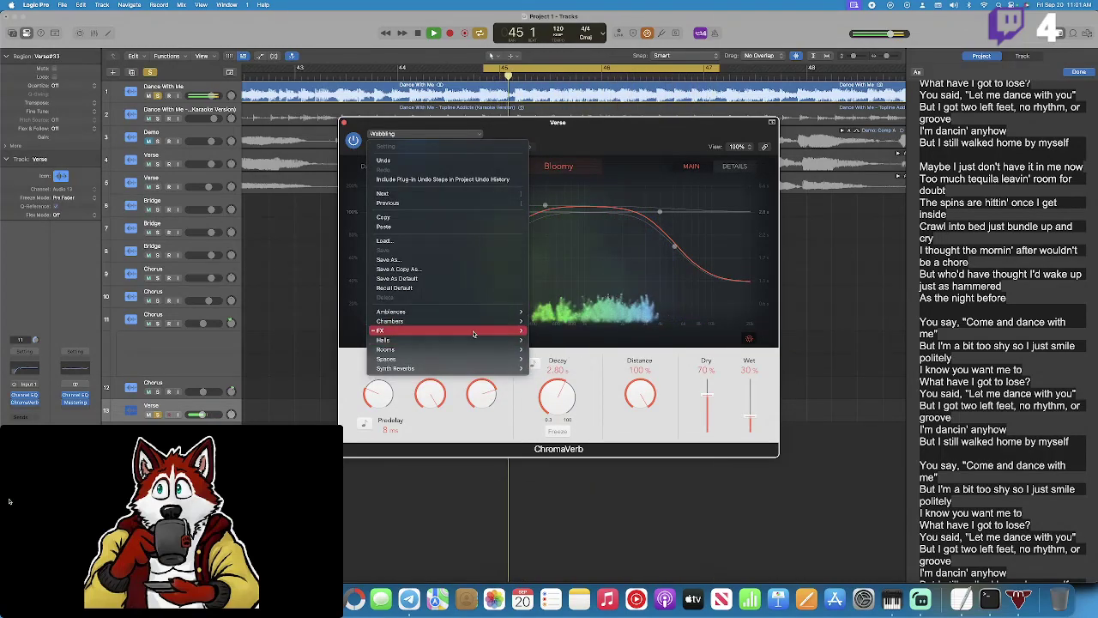
pyautogui.moveTo(481, 368)
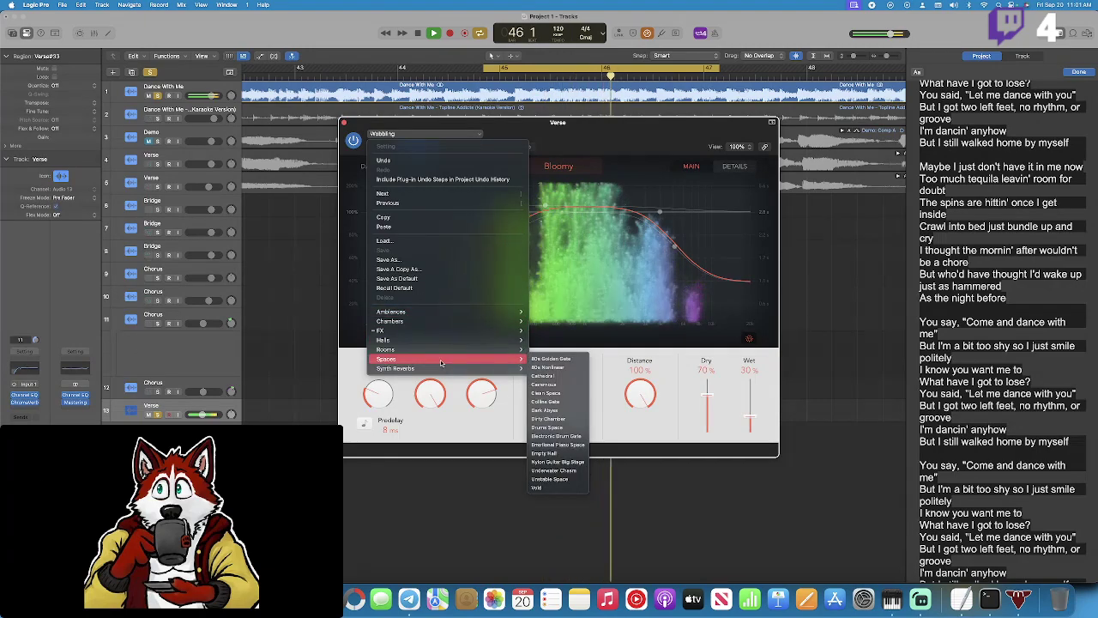
pyautogui.click(542, 445)
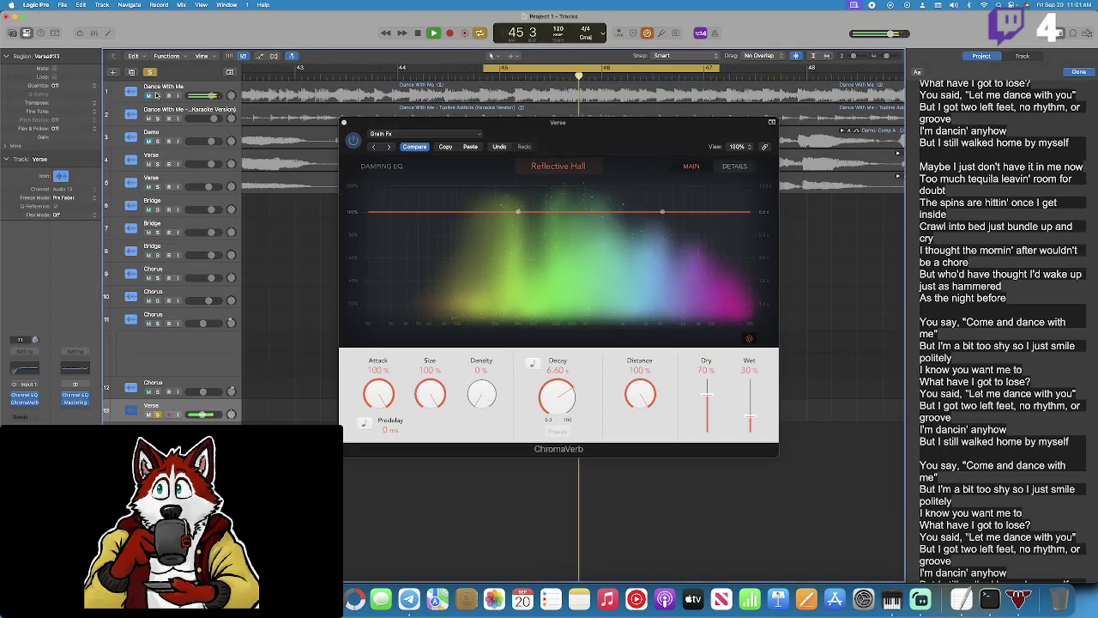
pyautogui.click(419, 134)
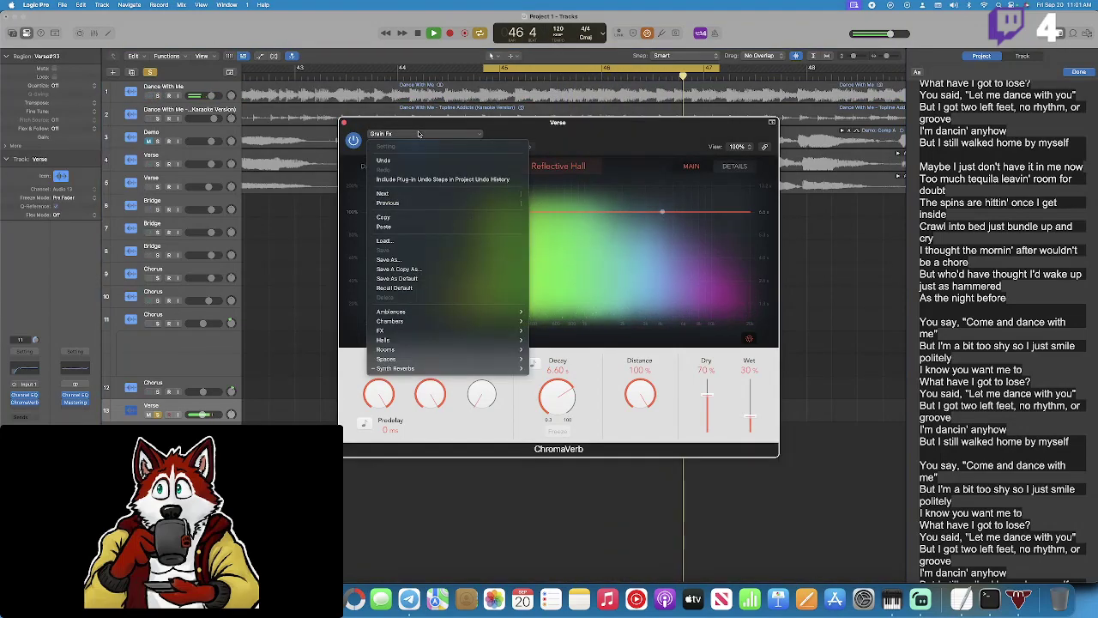
pyautogui.press('Escape')
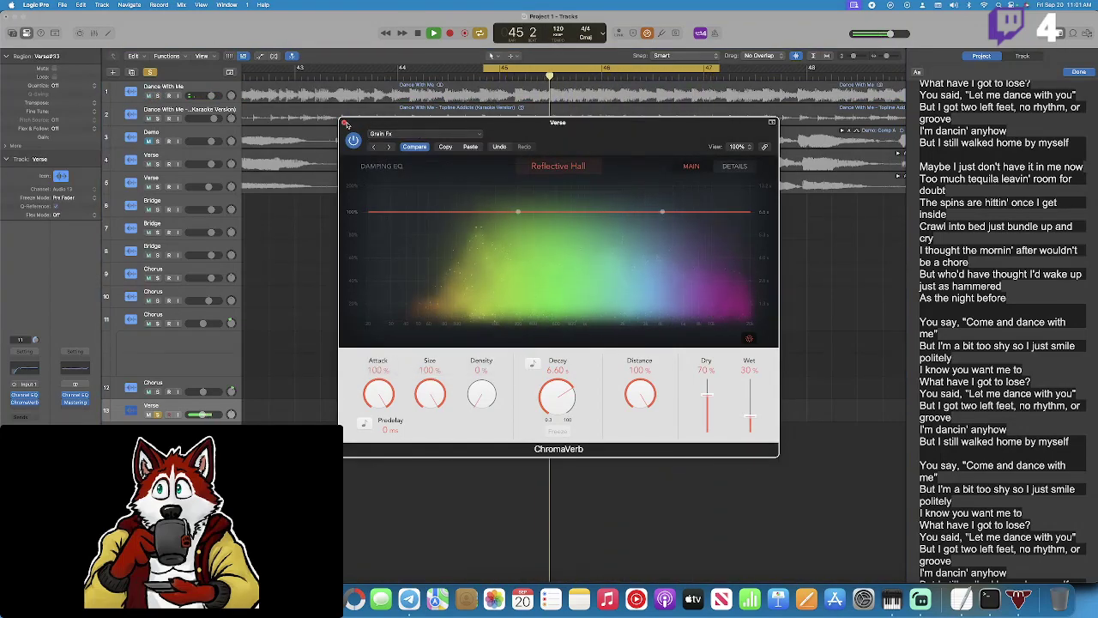
pyautogui.press('super+w')
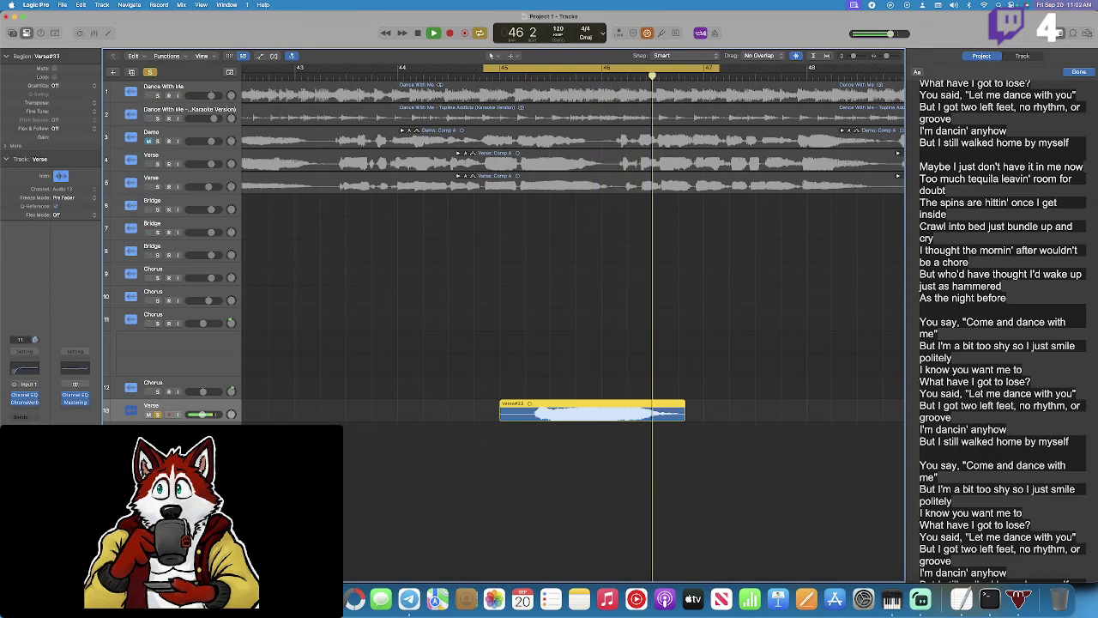
# Clear the solos and mute the original Dance With Me track to hear the full mix.
pyautogui.press('super+a')
pyautogui.click(159, 96)
pyautogui.press('super+a')
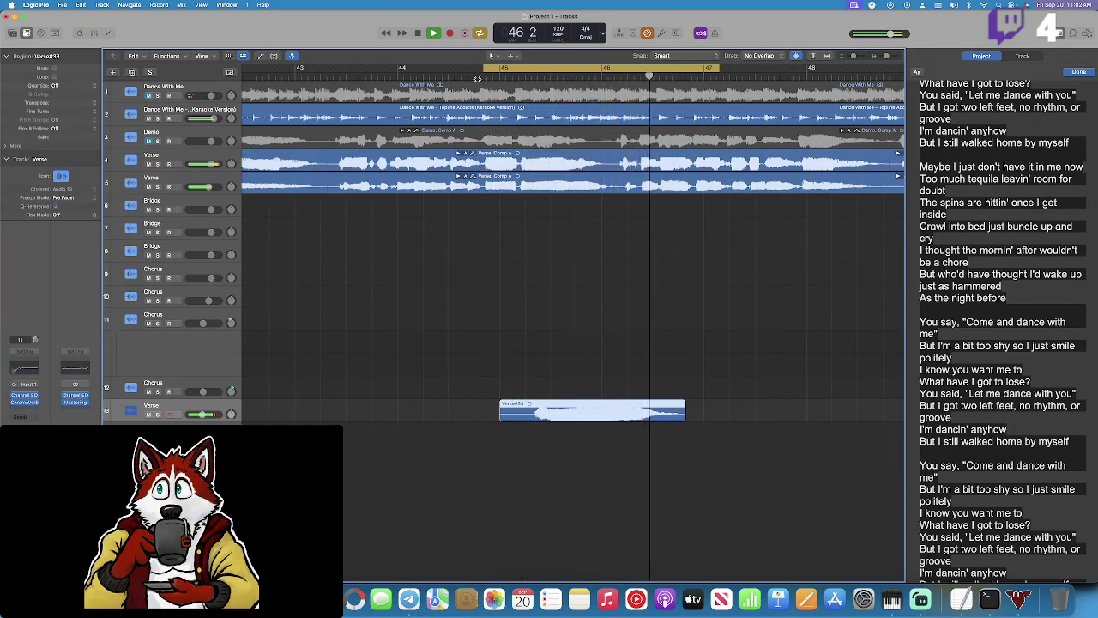
# Shift the Verse#33 region on track 13 slightly earlier and check its timing by playing from just before bar 45.
pyautogui.moveTo(591, 405); pyautogui.dragTo(579, 406)
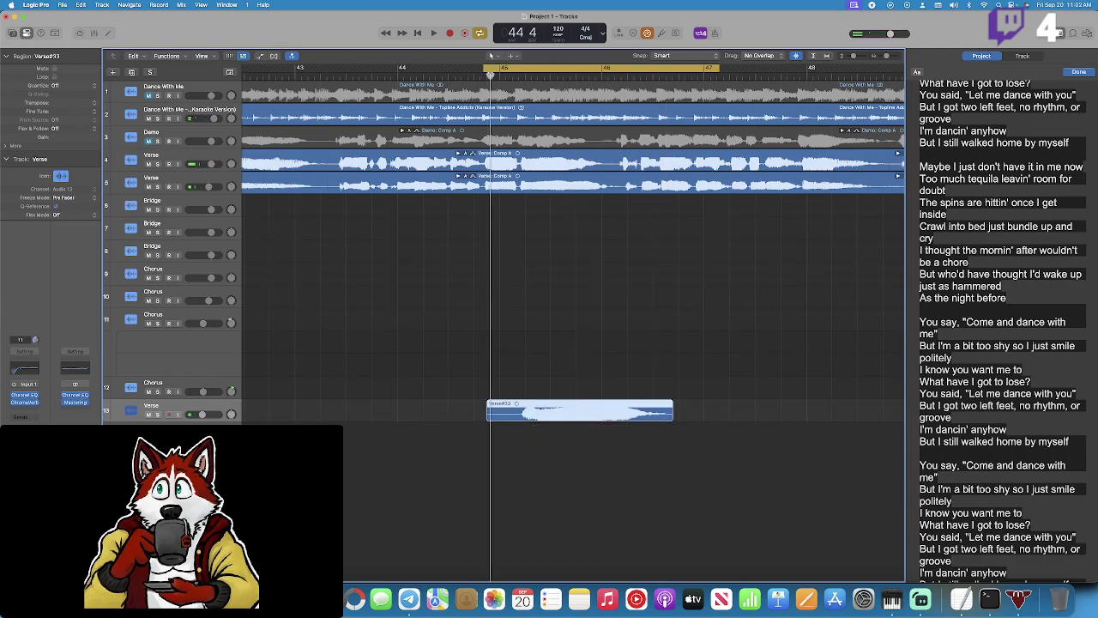
pyautogui.press('space')
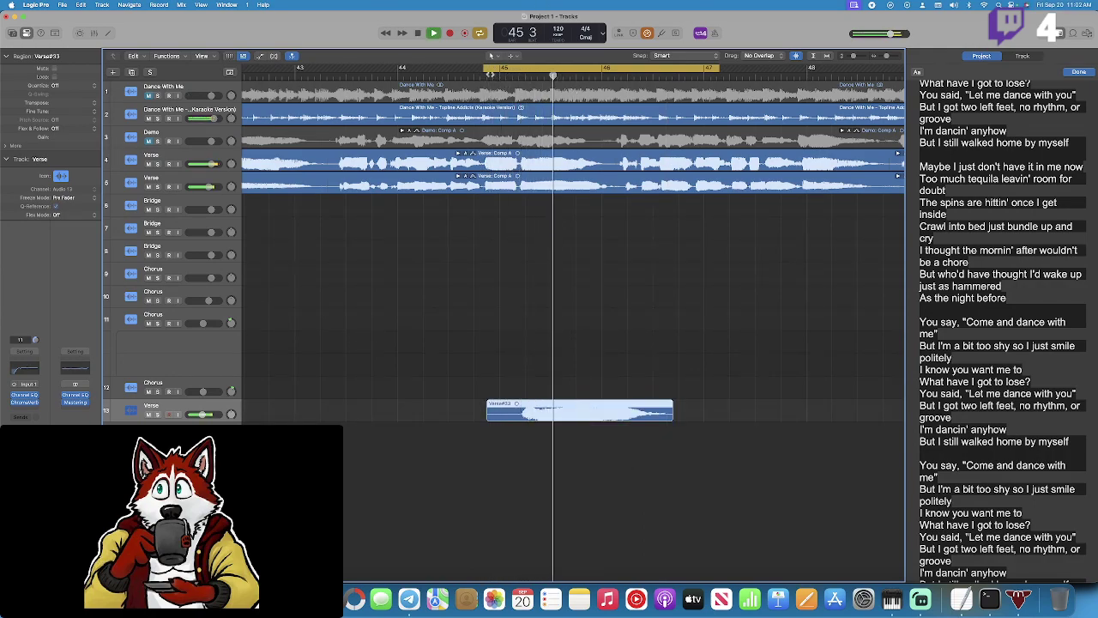
pyautogui.moveTo(533, 409); pyautogui.dragTo(540, 390)
pyautogui.click(486, 77)
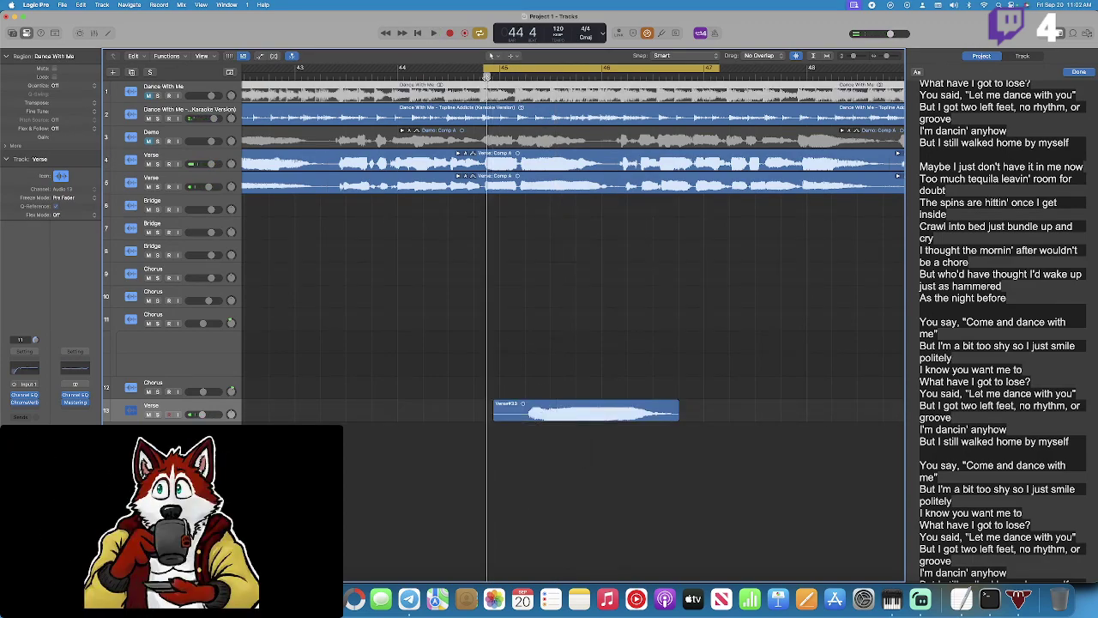
pyautogui.press('space')
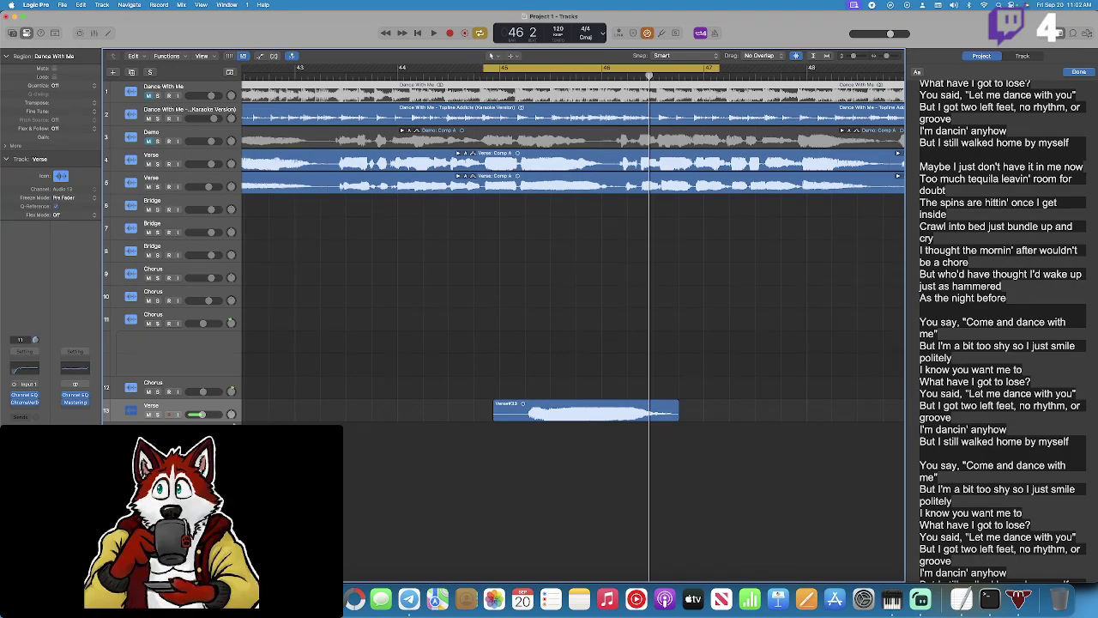
# Add a track with duplicate settings below Verse track 13, turn off cycling and record a second backing take from just before bar 45.
pyautogui.rightClick(213, 409)
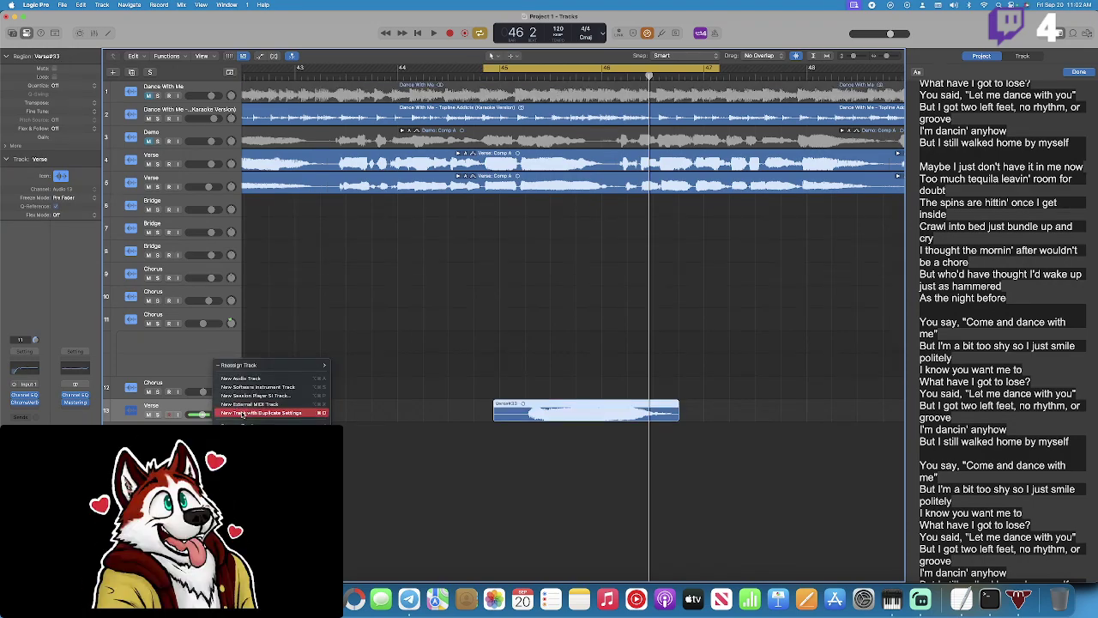
pyautogui.click(243, 414)
pyautogui.click(485, 76)
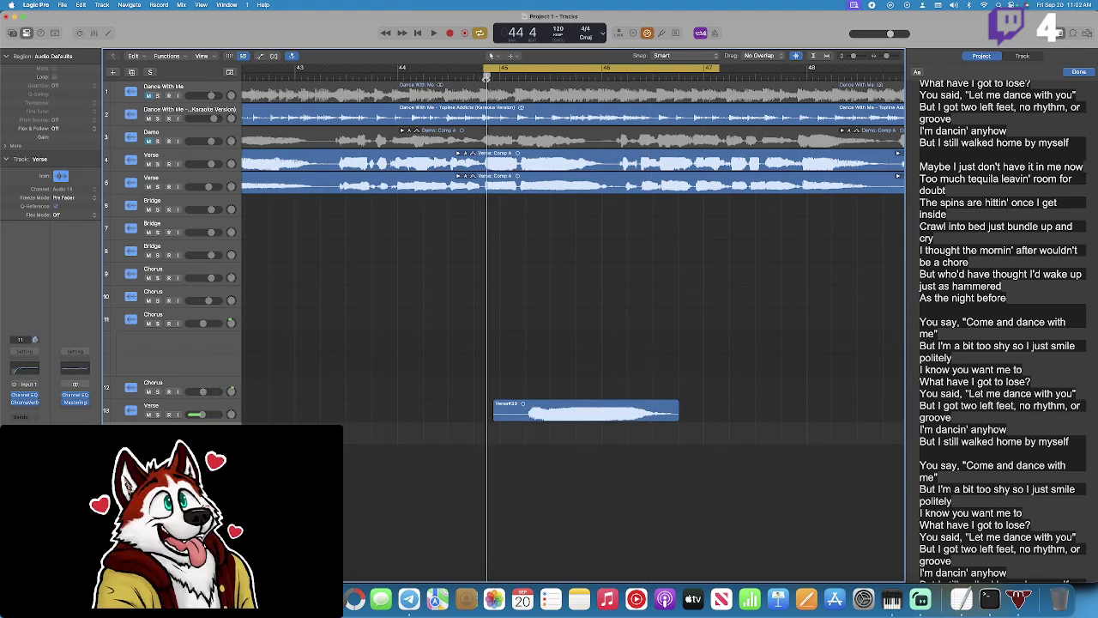
pyautogui.click(510, 67)
pyautogui.click(494, 75)
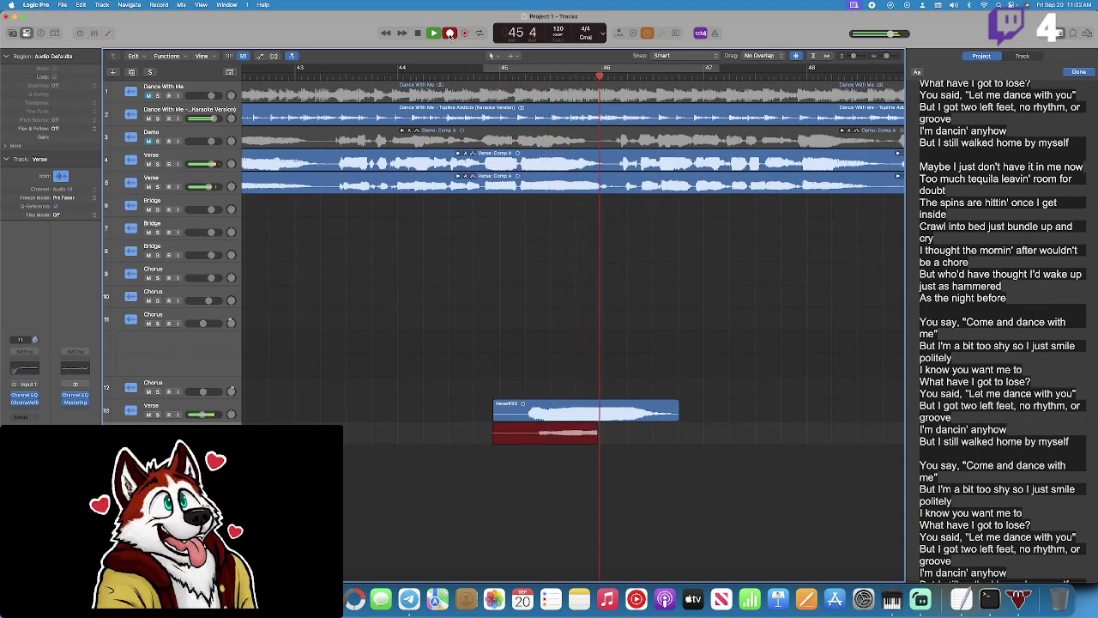
pyautogui.click(450, 34)
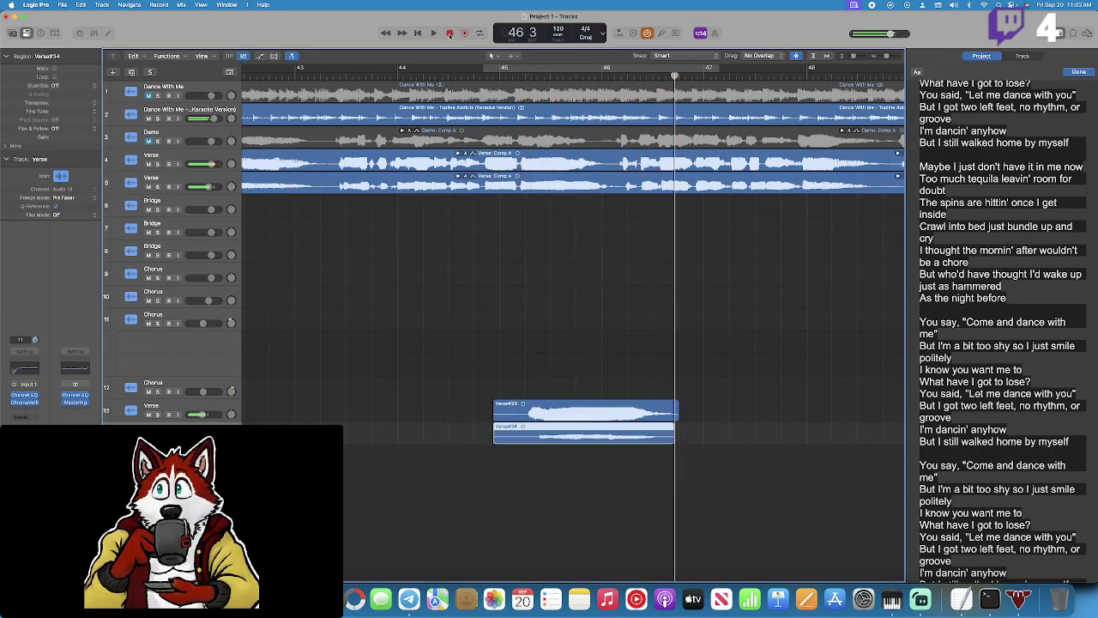
# Nudge the Verse#34 region to just before bar 45 and check its timing against the mix.
pyautogui.moveTo(573, 432); pyautogui.dragTo(564, 431)
pyautogui.click(506, 77)
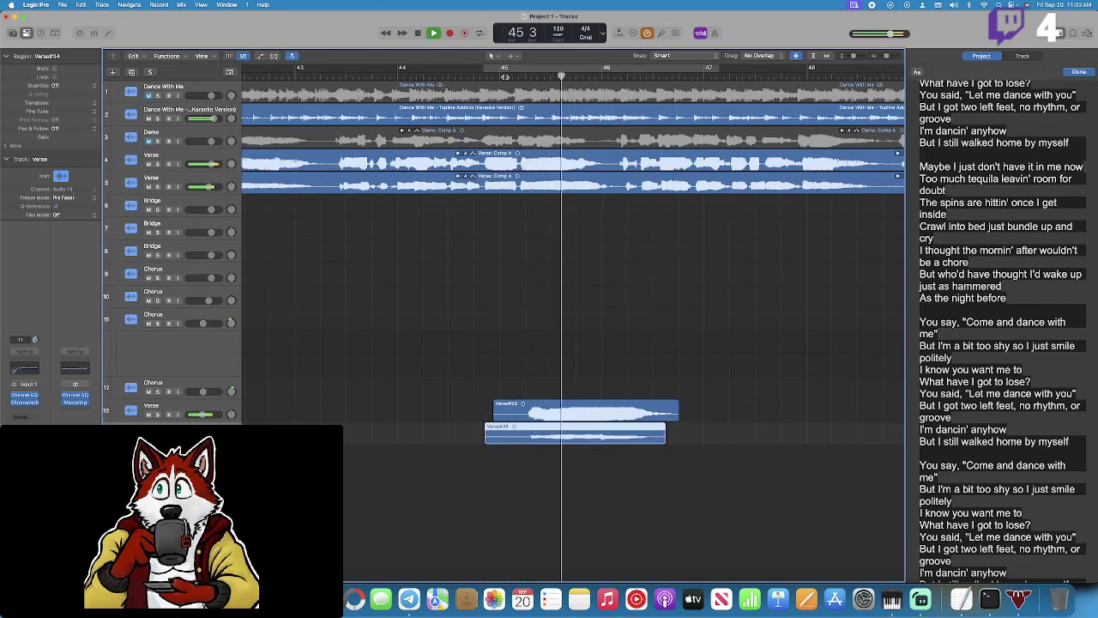
pyautogui.moveTo(595, 429); pyautogui.dragTo(598, 430)
pyautogui.click(486, 76)
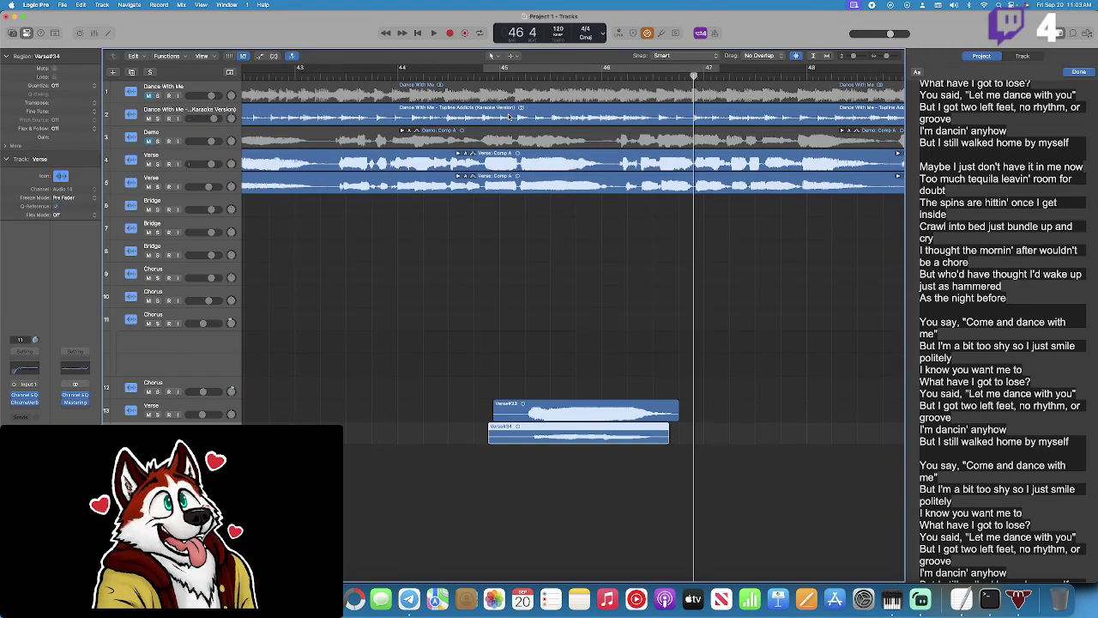
pyautogui.click(482, 75)
pyautogui.press('space')
# Add another track with duplicate settings directly below Verse track 13 and try recording a third backing take on it.
pyautogui.click(486, 77)
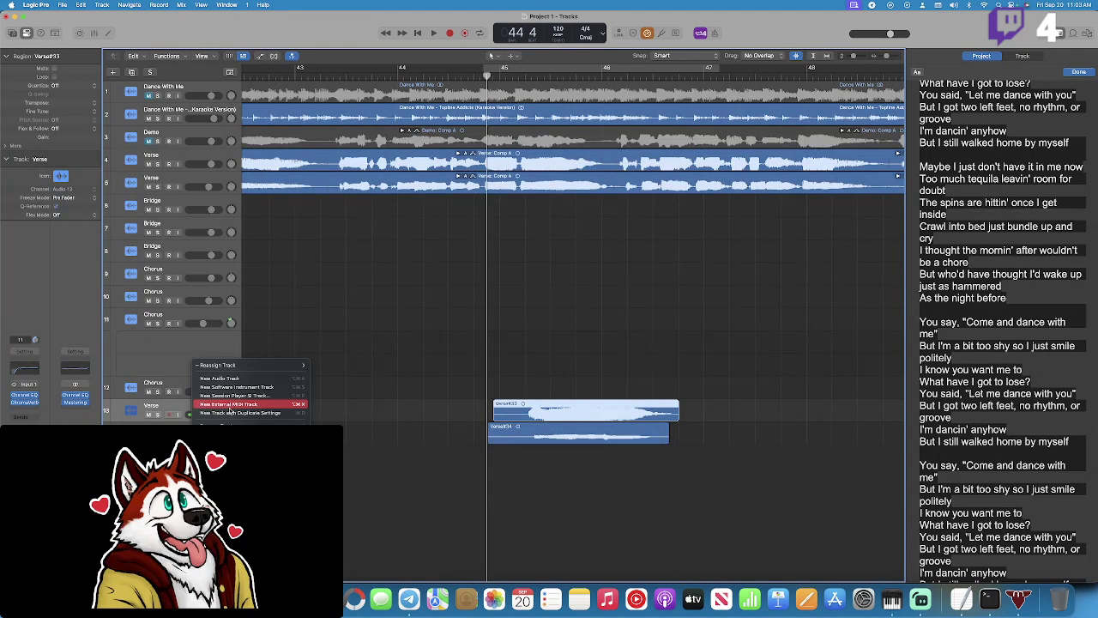
pyautogui.press('super+z')
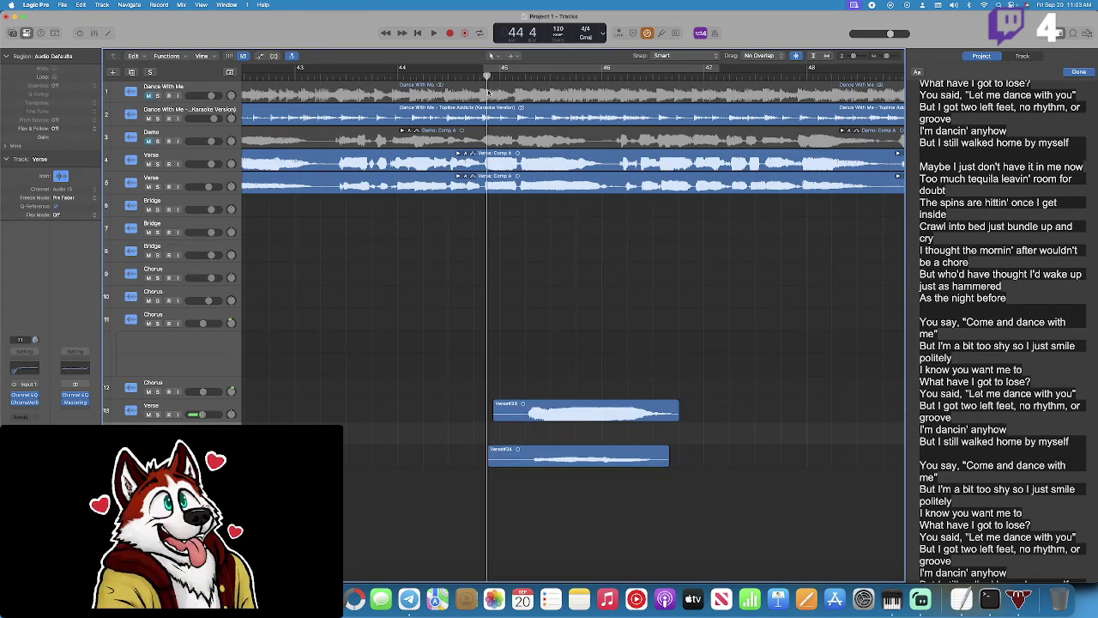
pyautogui.click(449, 33)
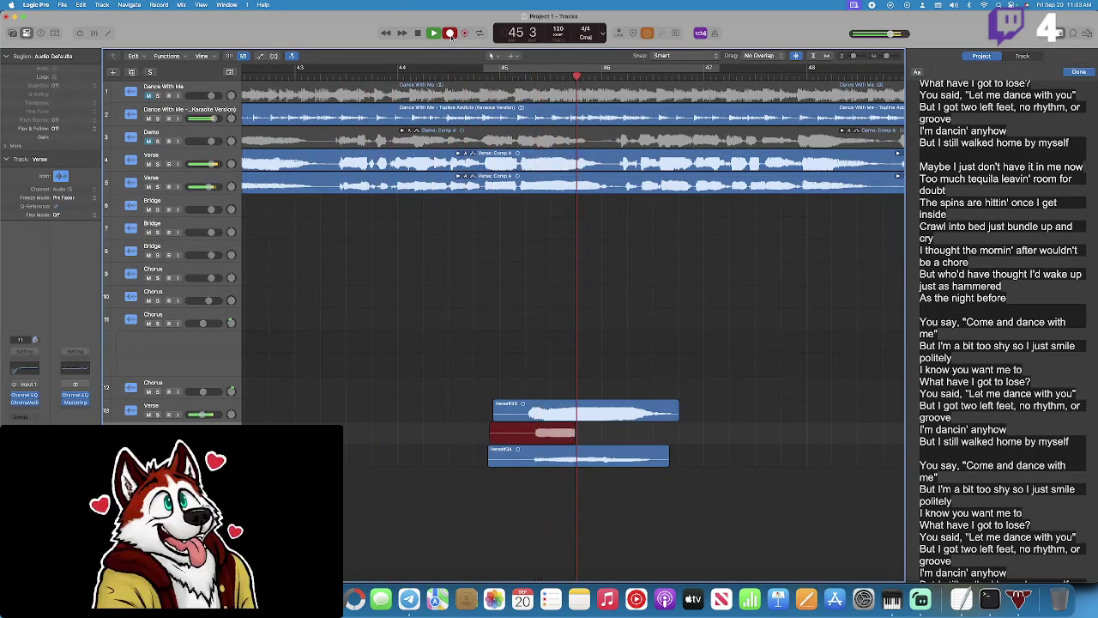
pyautogui.click(451, 36)
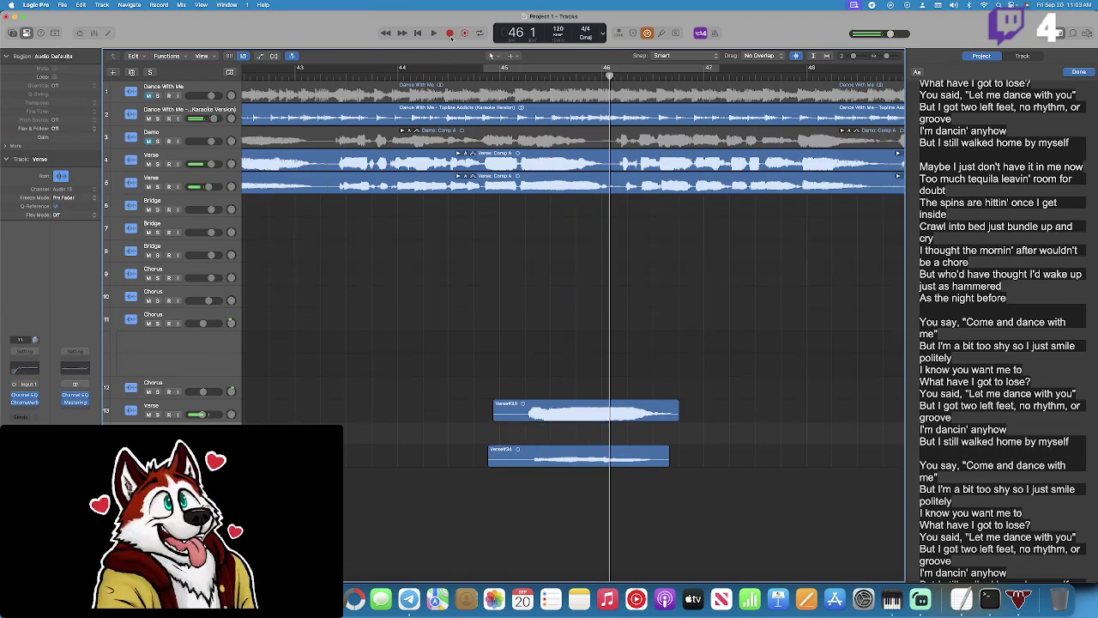
# Record a fresh third backing take on the newest Verse track from just before bar 45 to late in bar 46.
pyautogui.click(485, 73)
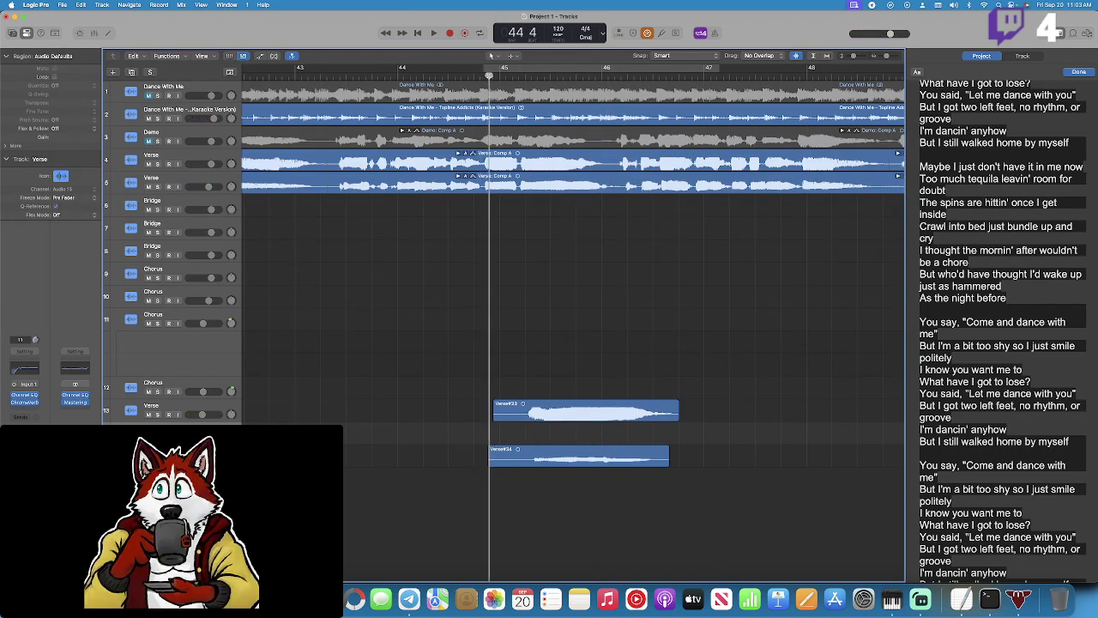
pyautogui.click(448, 34)
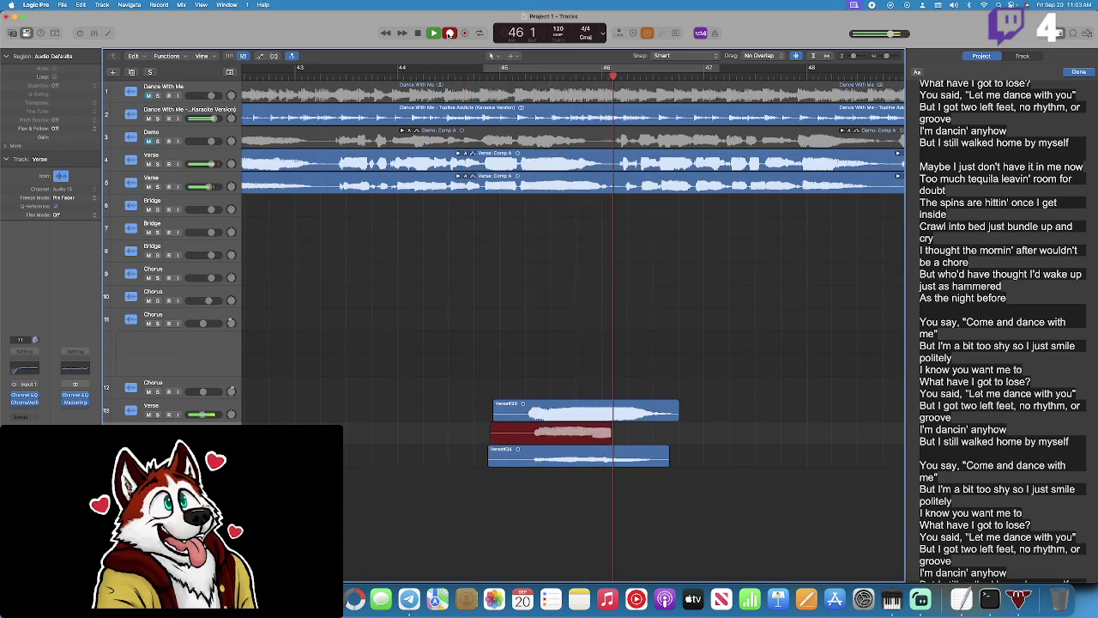
pyautogui.click(449, 33)
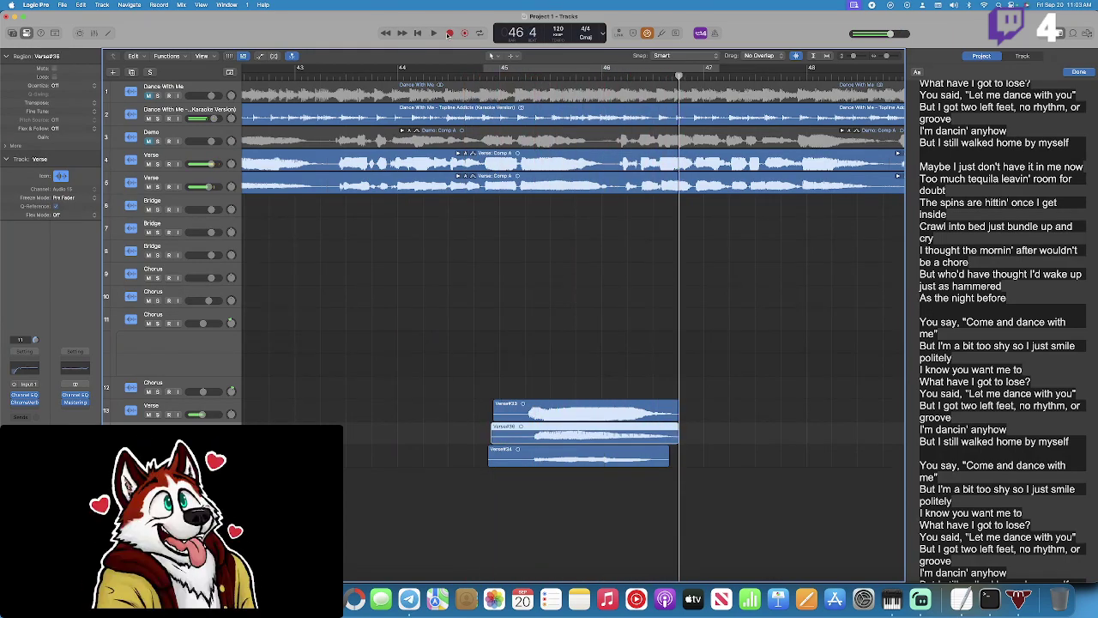
# Nudge the Verse#36 region slightly earlier before bar 45 and check its timing in playback.
pyautogui.moveTo(540, 431); pyautogui.dragTo(528, 431)
pyautogui.click(501, 72)
pyautogui.press('space')
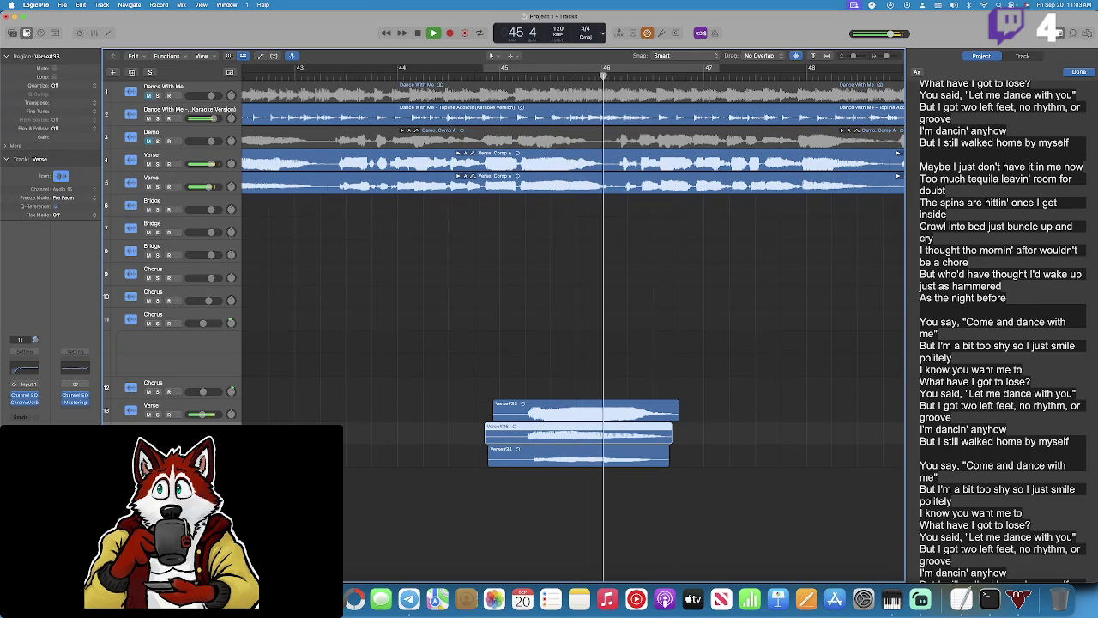
pyautogui.press('space')
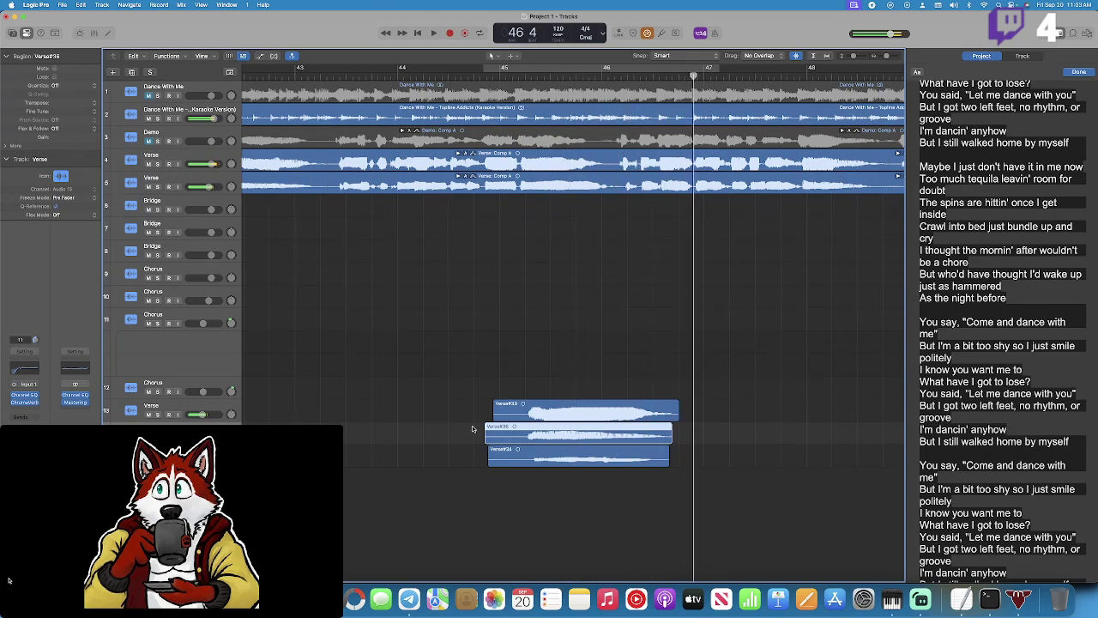
# Delete the Verse#36 region and audition the two remaining backing takes from just before bar 45.
pyautogui.press('Delete')
pyautogui.click(613, 210)
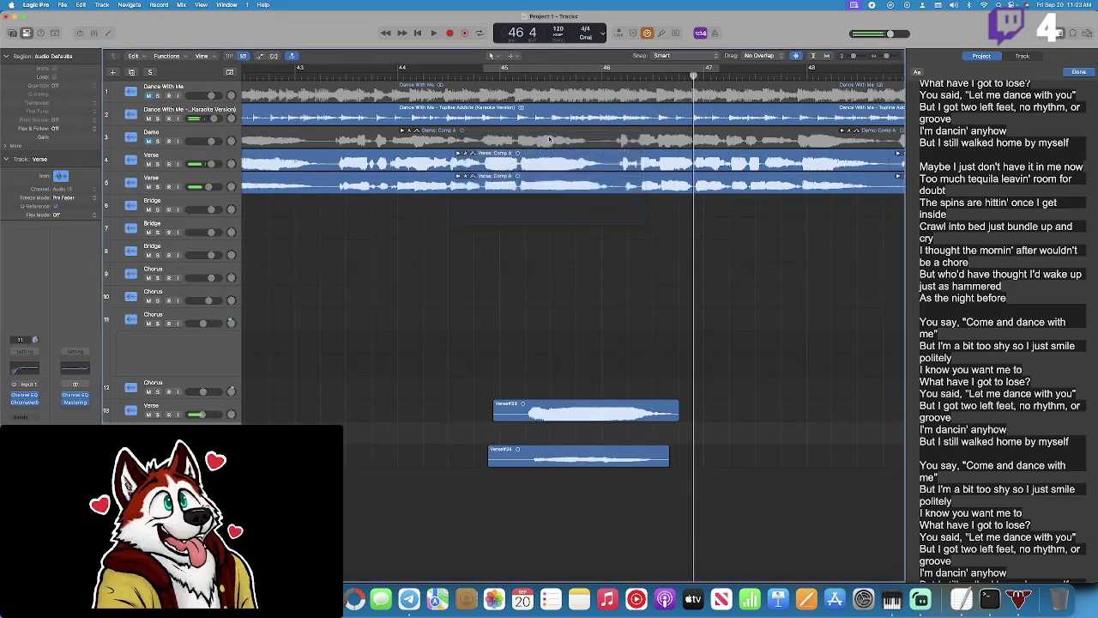
pyautogui.click(487, 69)
pyautogui.click(486, 75)
pyautogui.click(491, 69)
pyautogui.press('space')
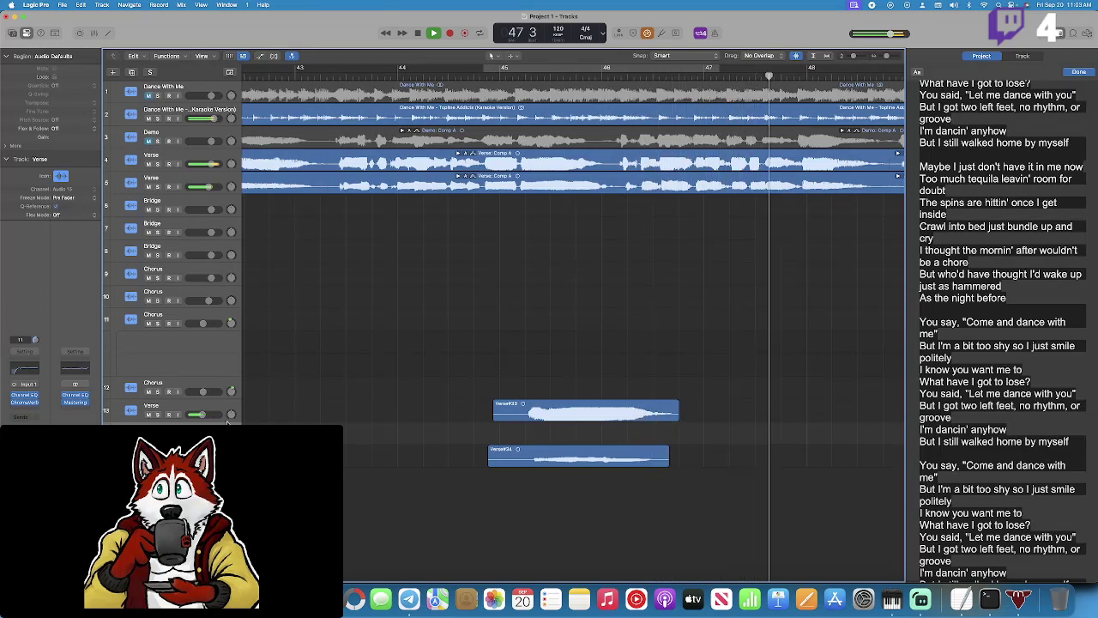
pyautogui.click(485, 76)
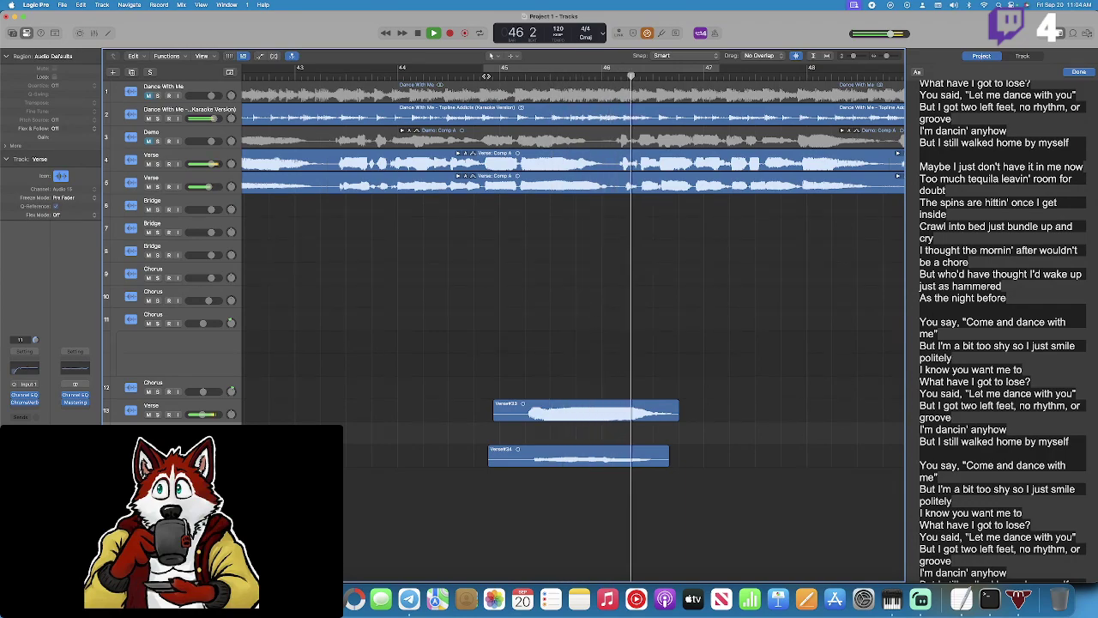
pyautogui.press('space')
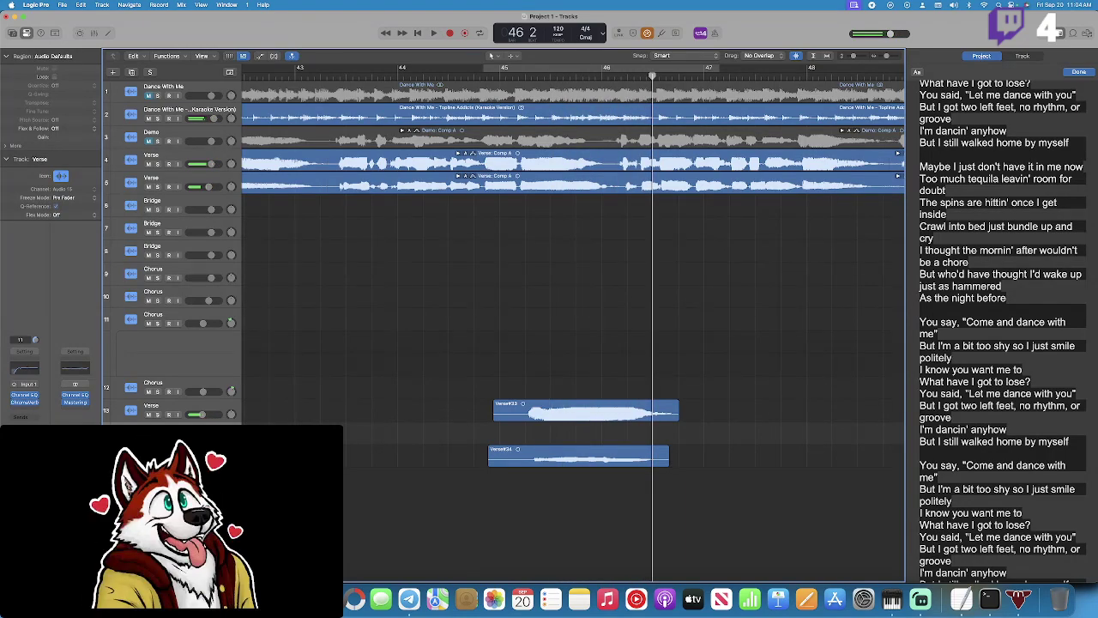
# Consult the isolated vocals in Chrome and record a backing take on Verse track 13 from late in bar 47 to bar 51.
pyautogui.press('super+Tab')
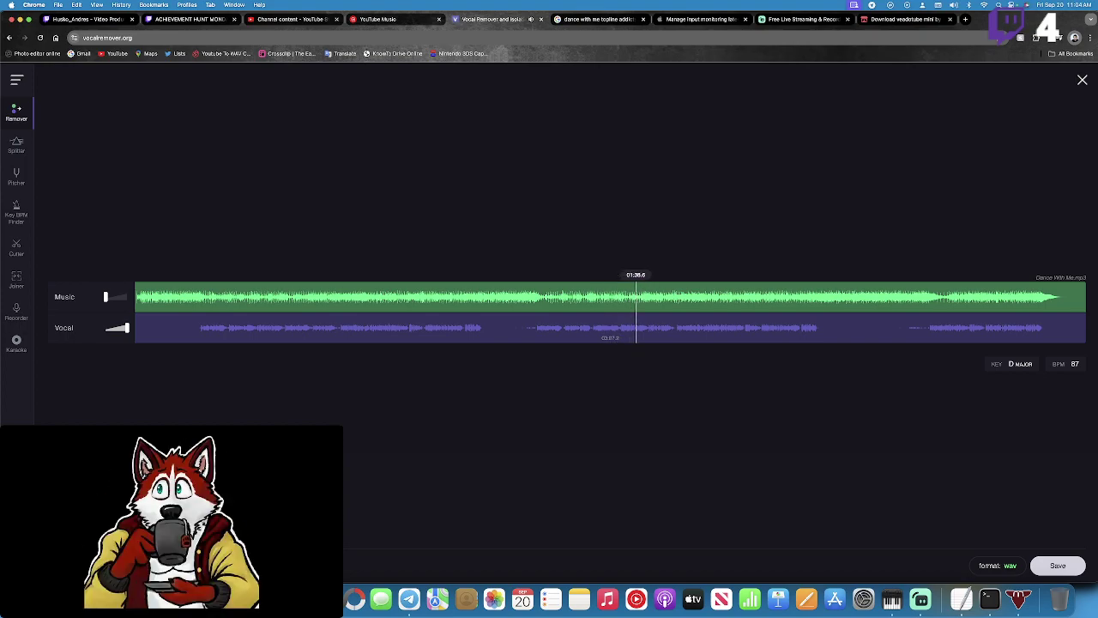
pyautogui.press('super+Tab')
pyautogui.click(203, 406)
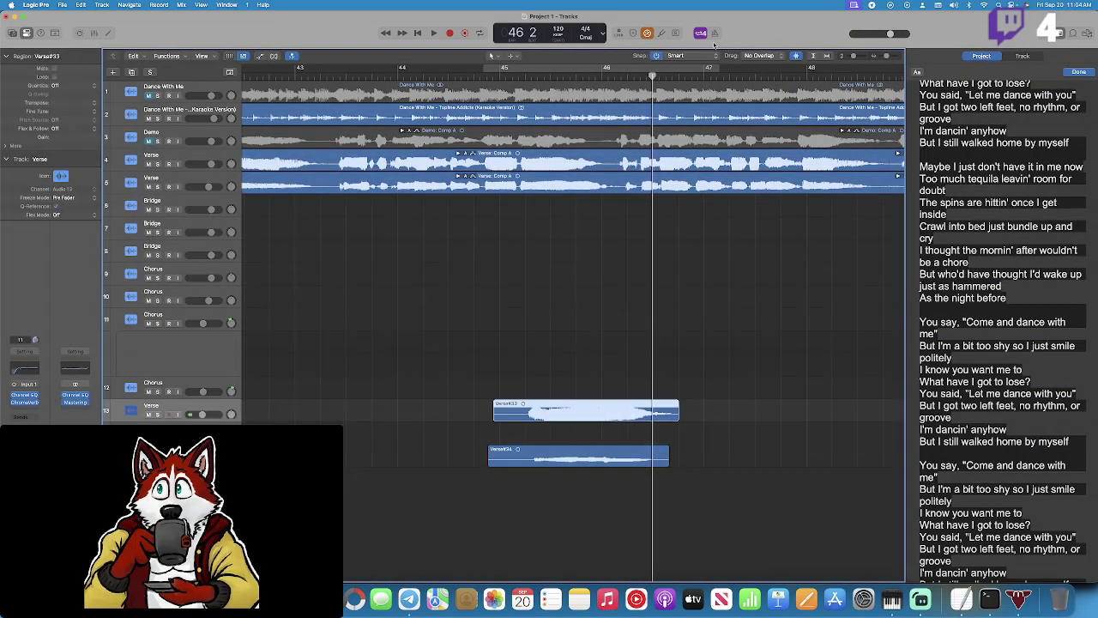
pyautogui.press('space')
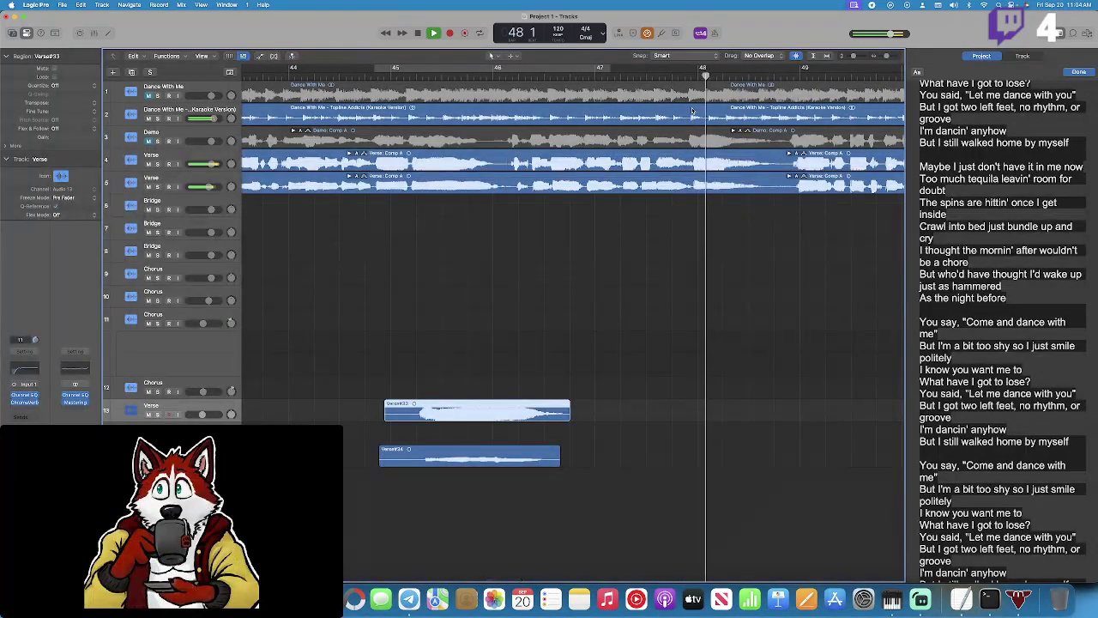
pyautogui.press('space')
pyautogui.moveTo(697, 76); pyautogui.dragTo(672, 78)
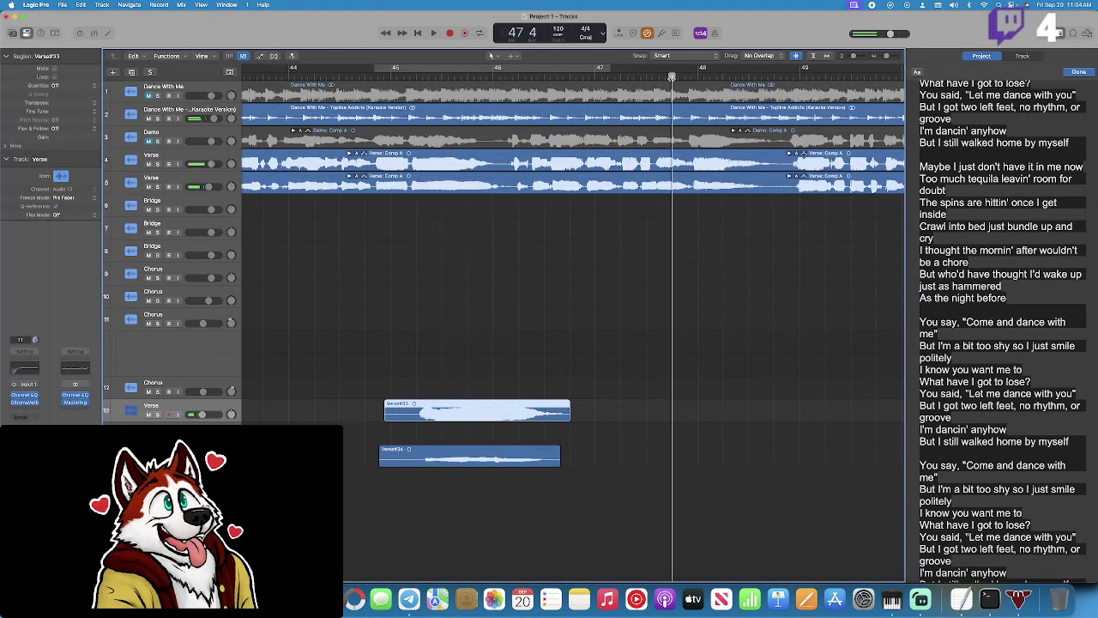
pyautogui.click(449, 33)
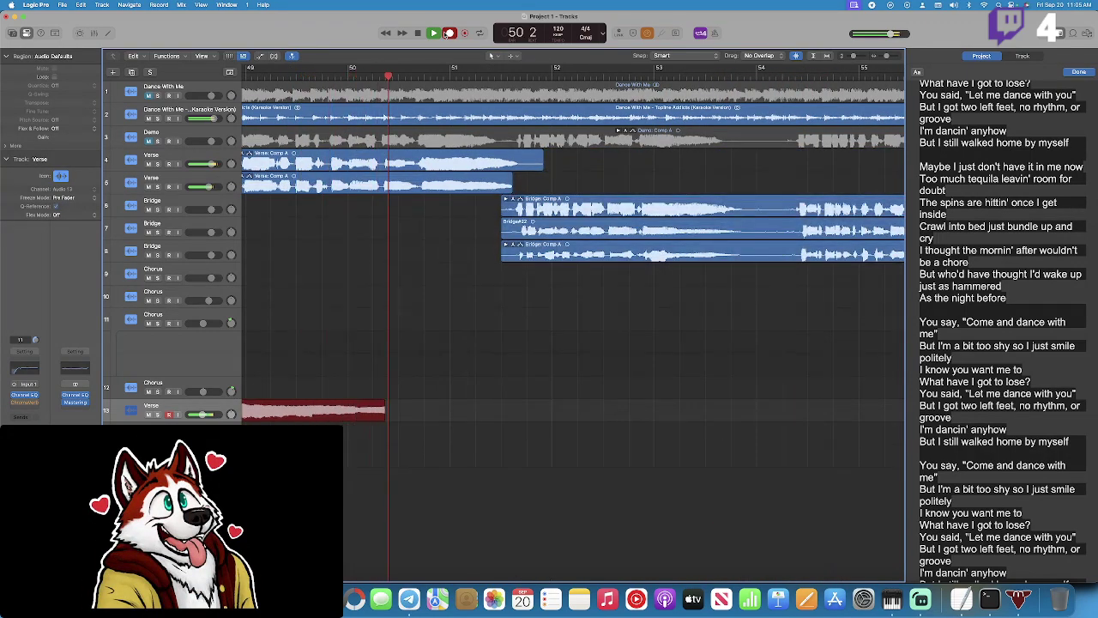
pyautogui.press('space')
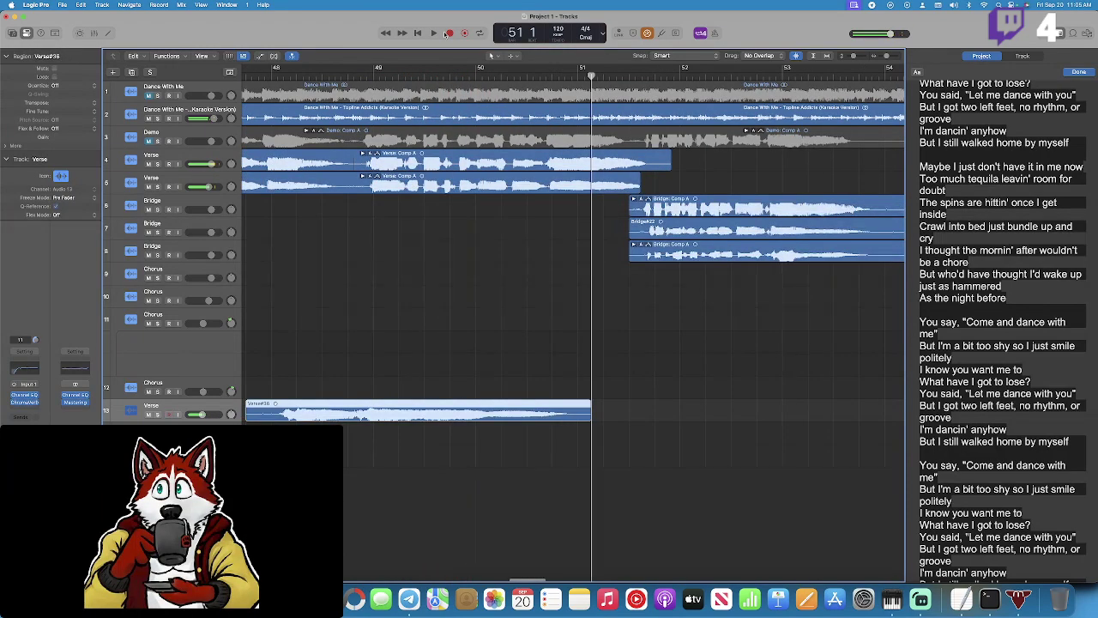
# Nudge the new take on Verse track 13 slightly earlier in bar 47 and check its timing against the mix.
pyautogui.hscroll(-5, 497, 215)
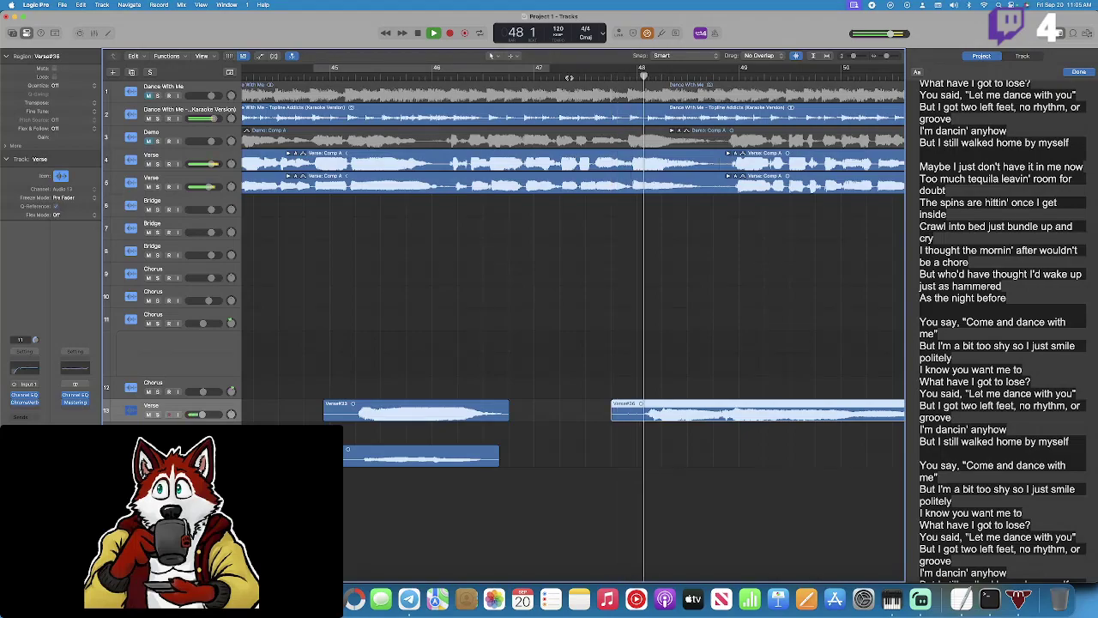
pyautogui.moveTo(690, 406); pyautogui.dragTo(683, 407)
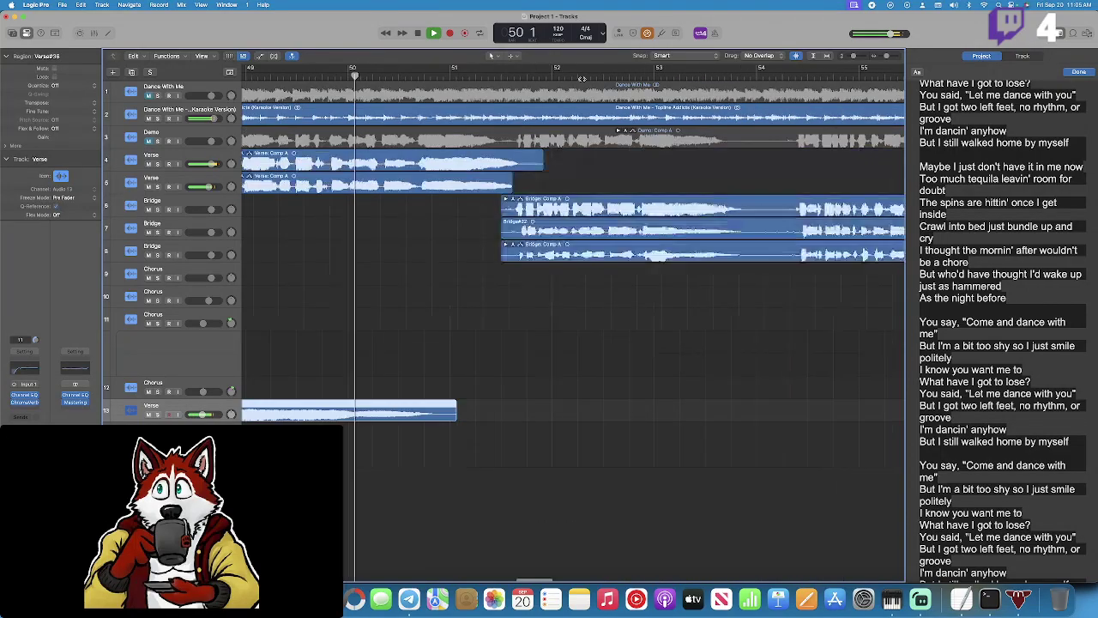
pyautogui.hscroll(-10, 515, 107)
pyautogui.click(693, 76)
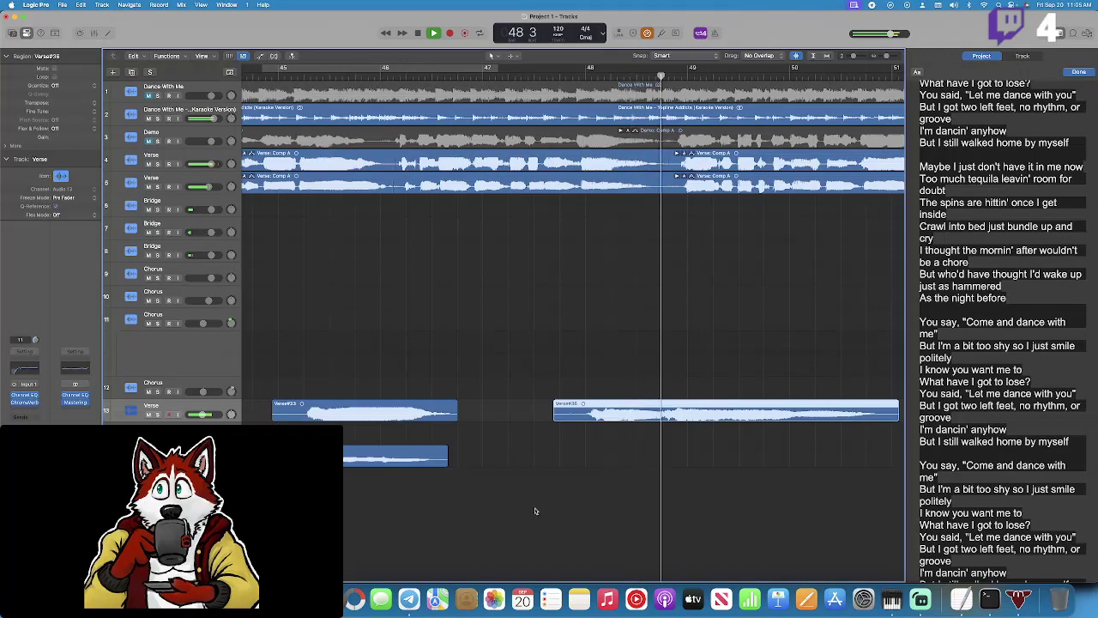
pyautogui.hscroll(3, 599, 459)
pyautogui.hscroll(1, 599, 459)
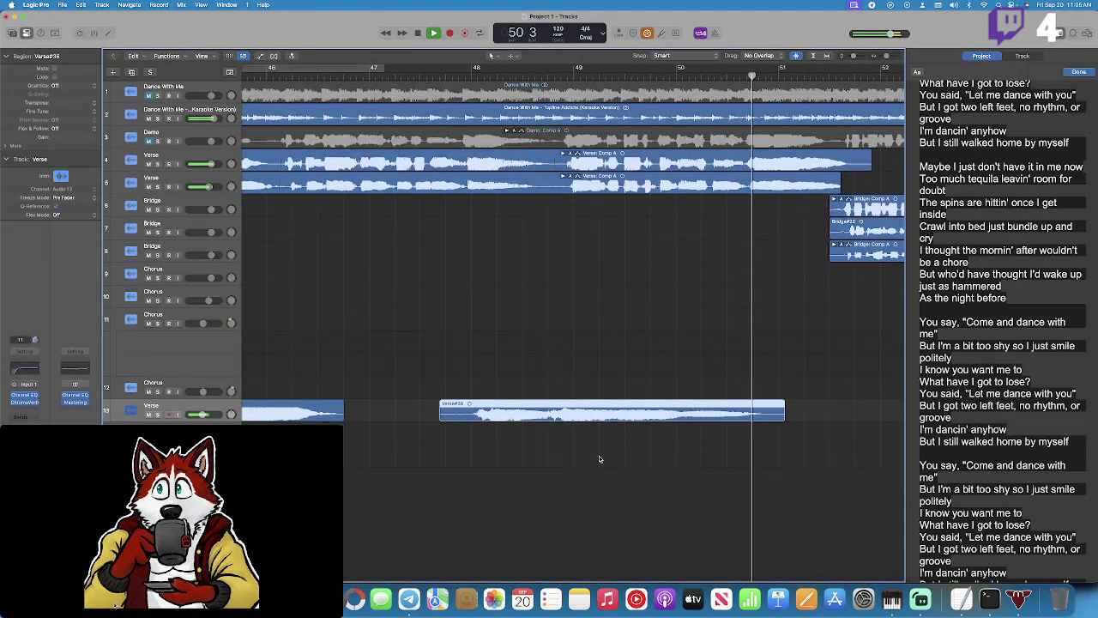
pyautogui.hscroll(5, 599, 459)
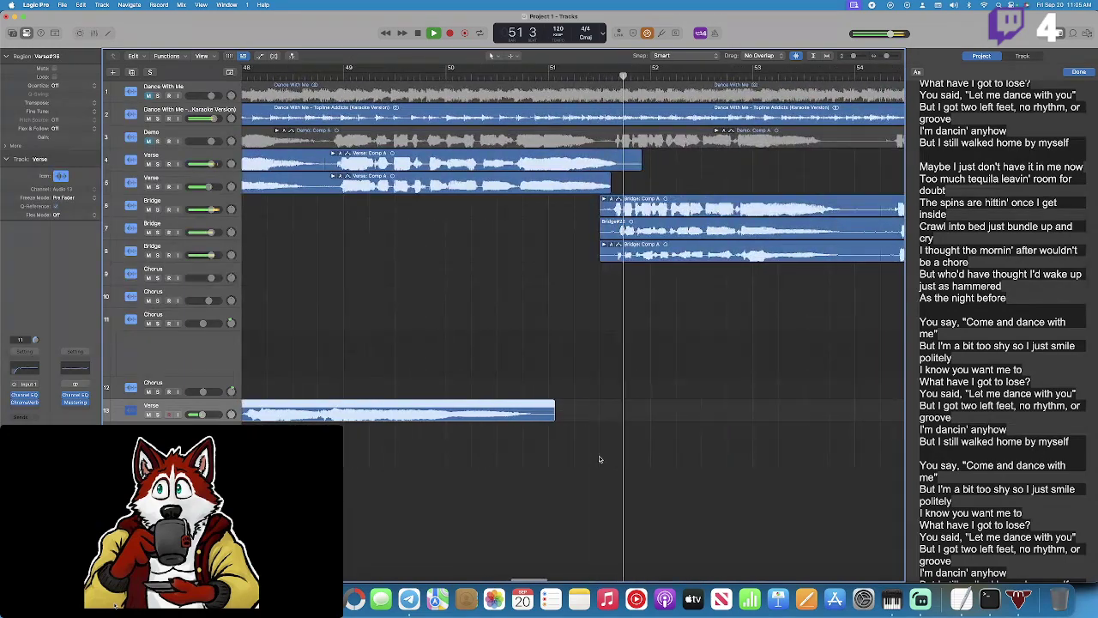
# Switch to Chrome to listen to the isolated original vocals on vocalremover.org and return to Logic Pro.
pyautogui.press('super+Tab')
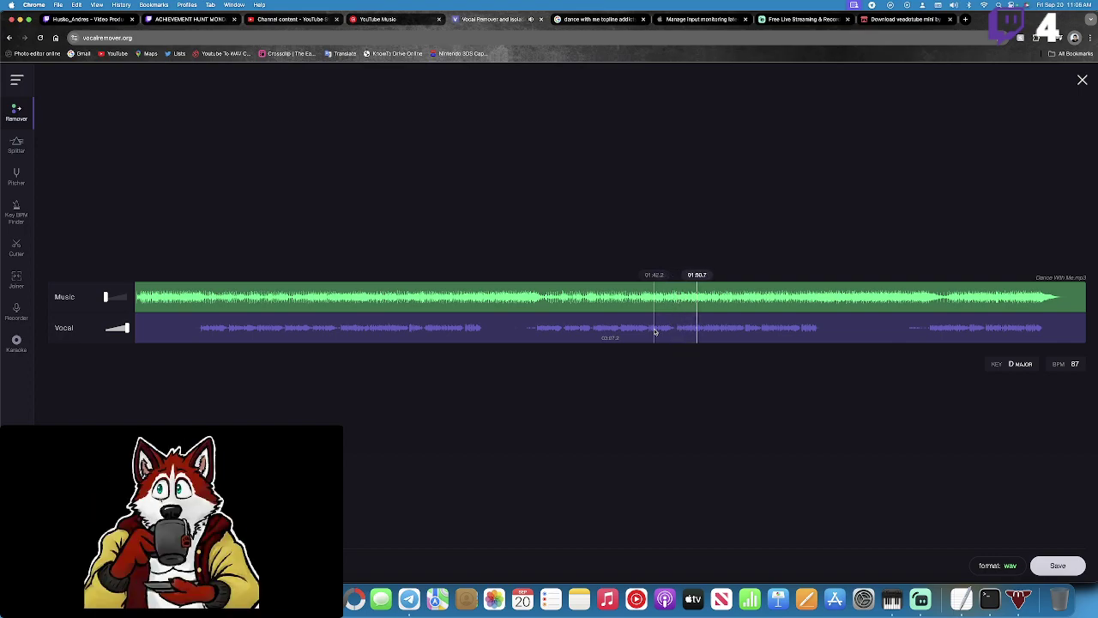
pyautogui.press('space')
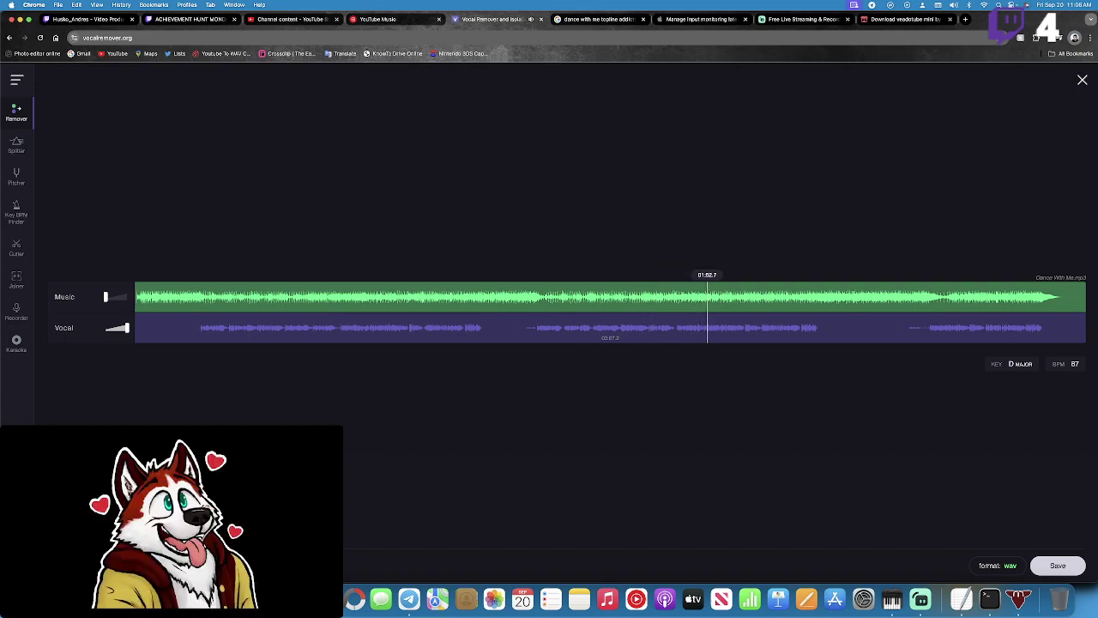
pyautogui.press('super+Tab')
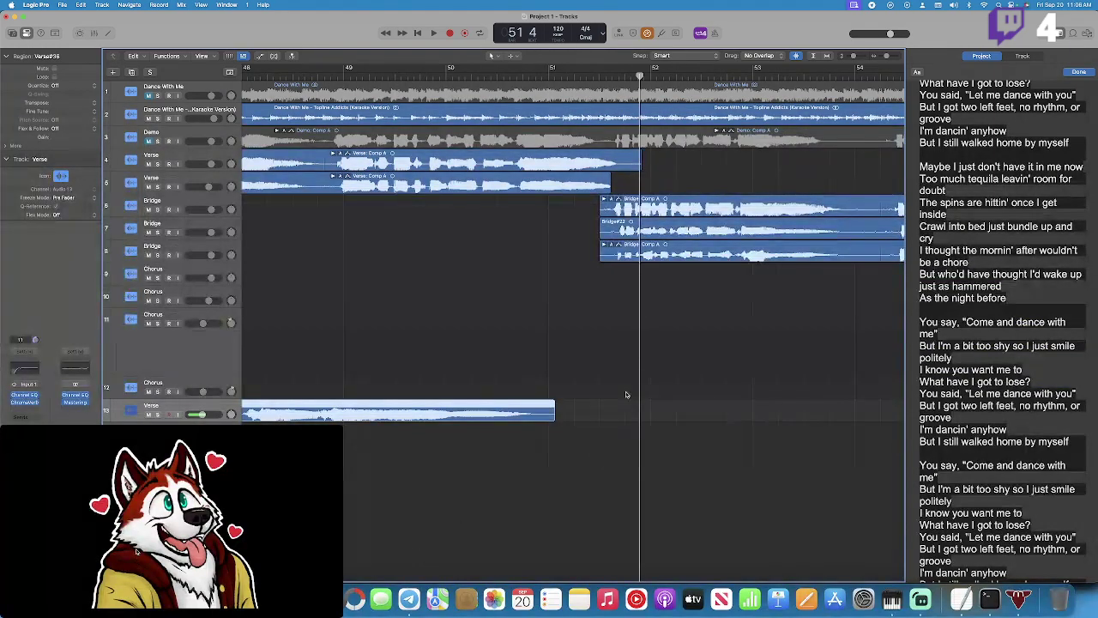
# Play the Bridge from around bar 51 into the Chorus entry at bar 57 and replay its final bars.
pyautogui.click(605, 72)
pyautogui.press('space')
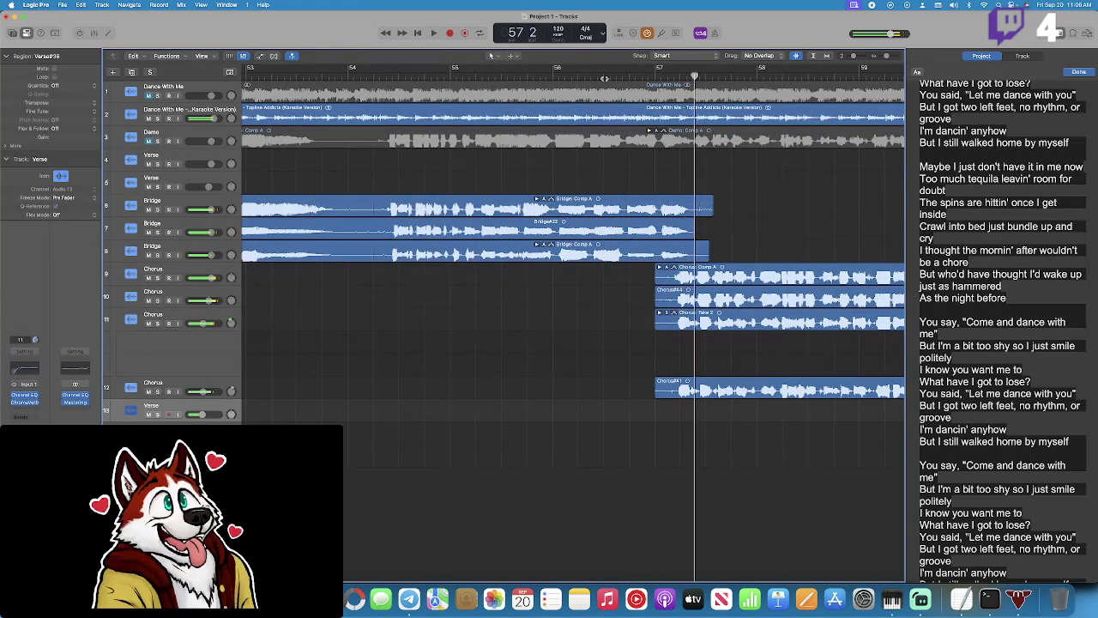
pyautogui.press('space')
pyautogui.hscroll(-5, 290, 73)
pyautogui.click(339, 75)
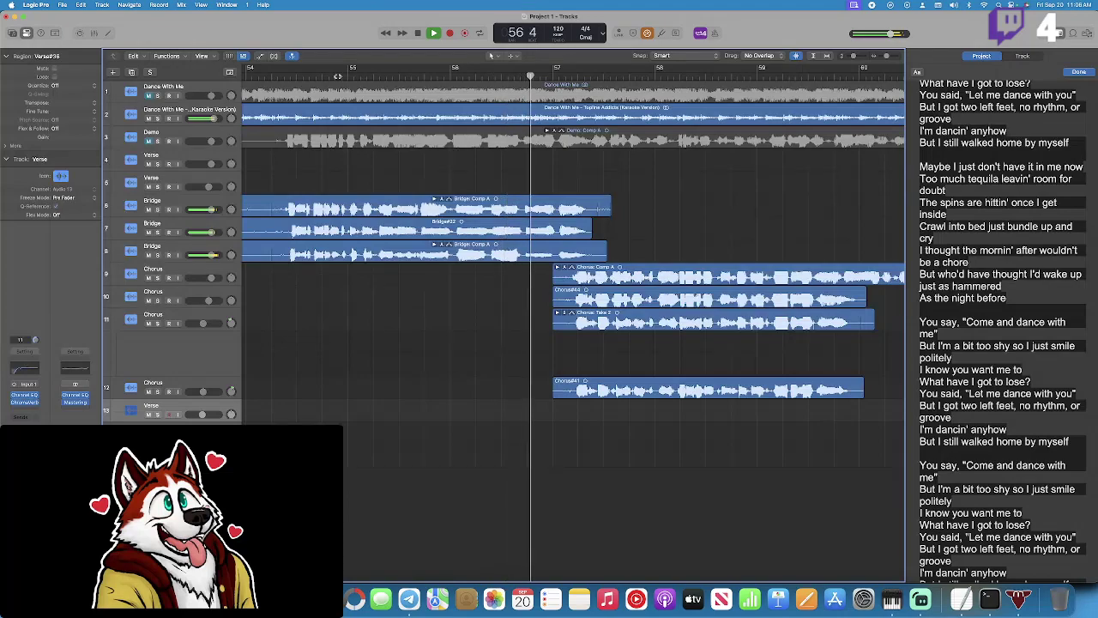
pyautogui.press('space')
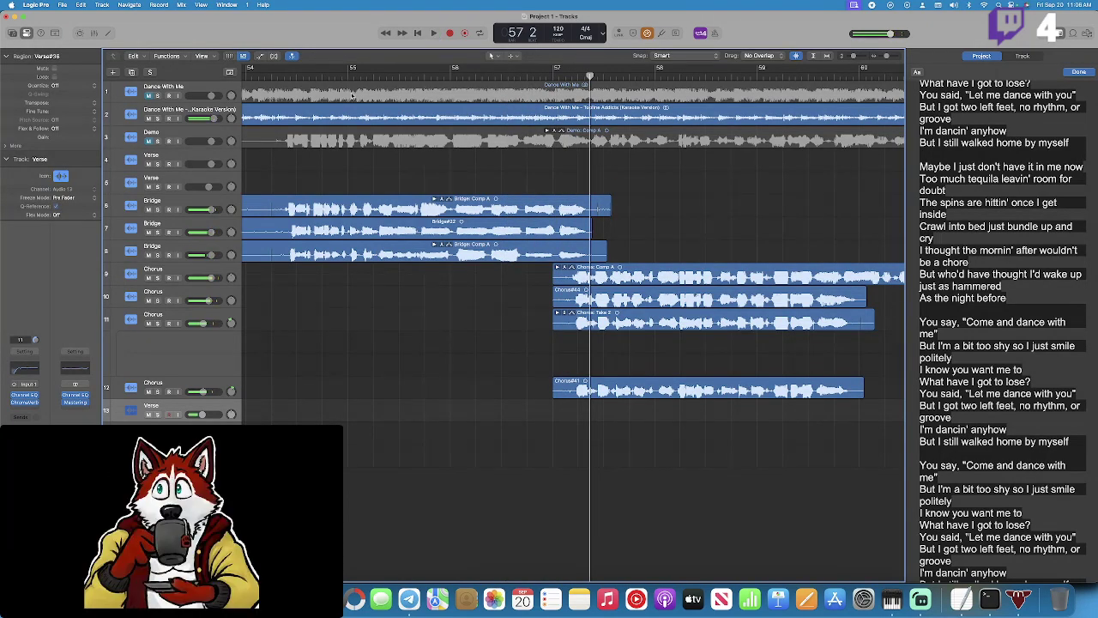
# Listen to the Verse backing take from around bar 48 and its transition into the Bridge.
pyautogui.hscroll(-10, 352, 94)
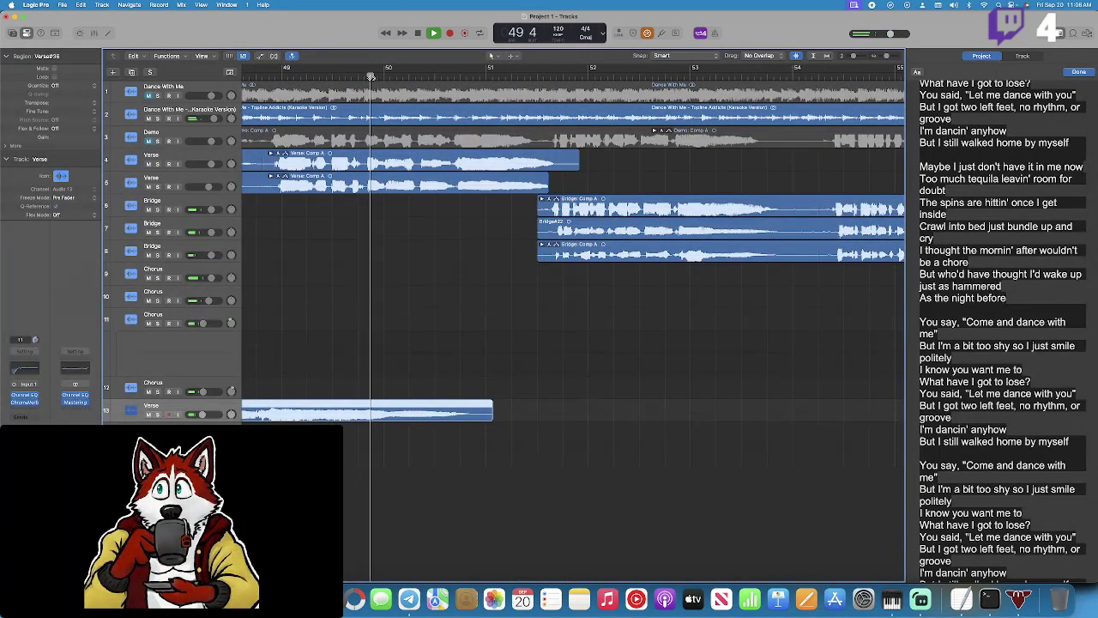
pyautogui.hscroll(-6, 459, 79)
pyautogui.click(459, 79)
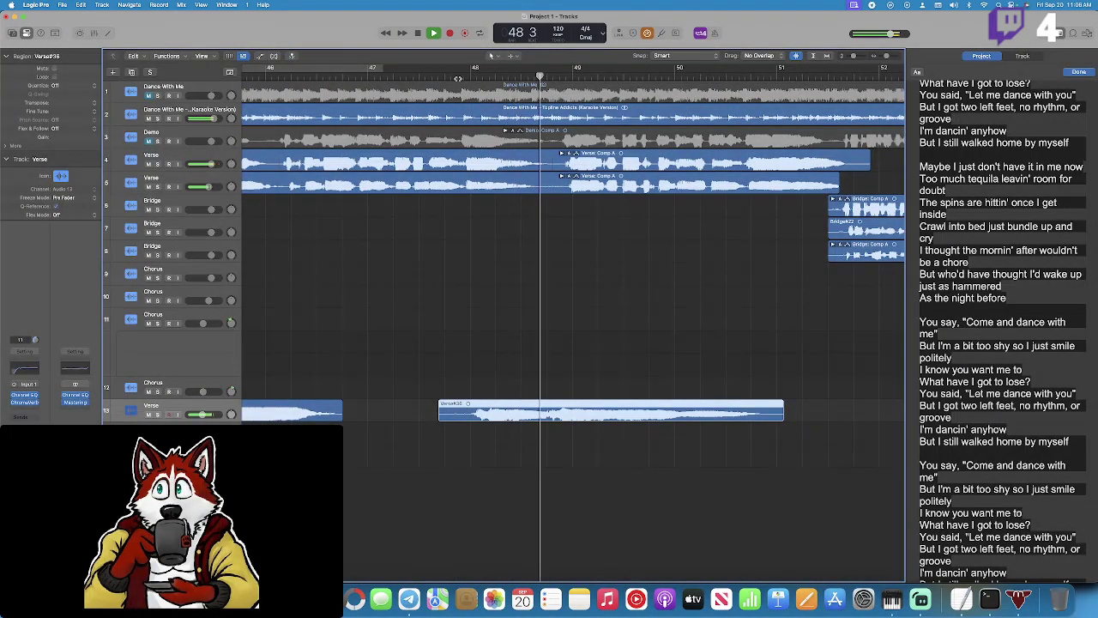
pyautogui.hscroll(3, 515, 85)
pyautogui.hscroll(2, 514, 84)
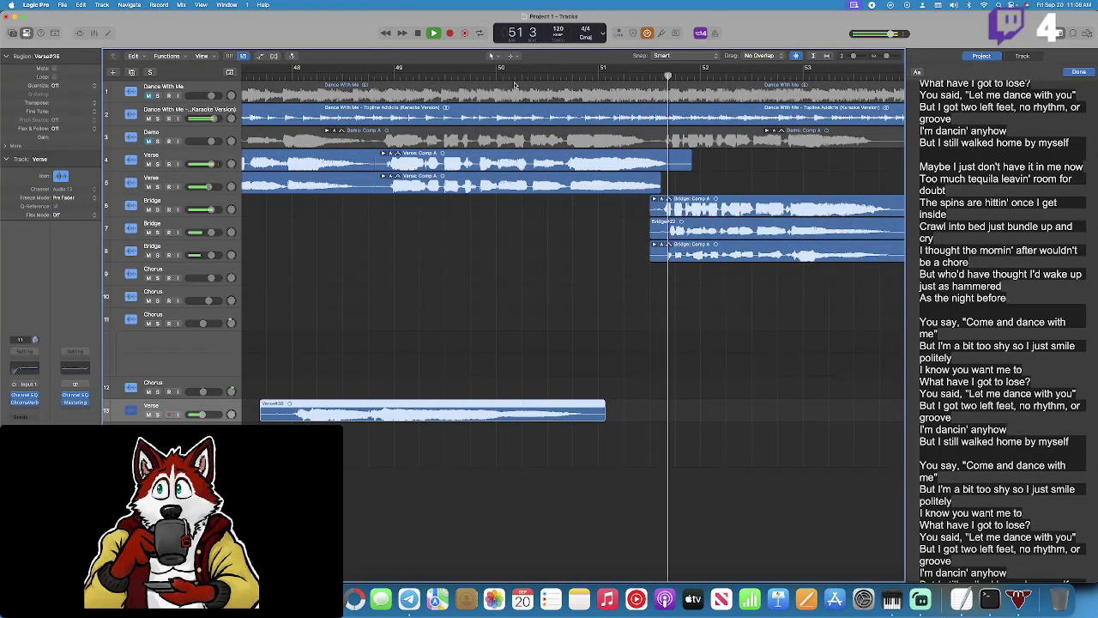
pyautogui.hscroll(2, 551, 118)
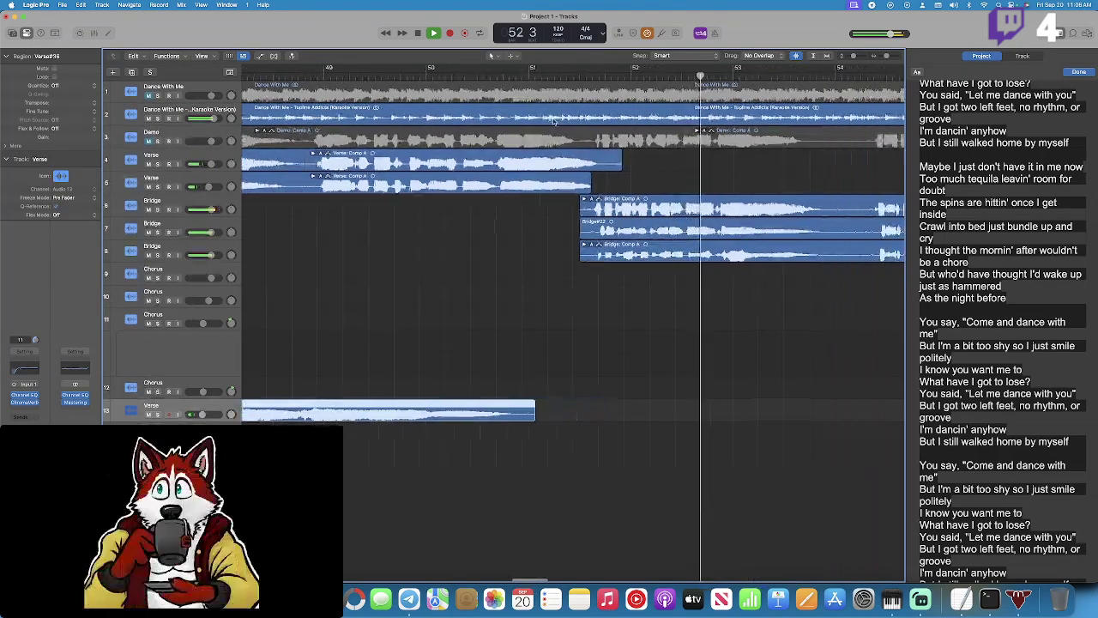
pyautogui.hscroll(5, 551, 117)
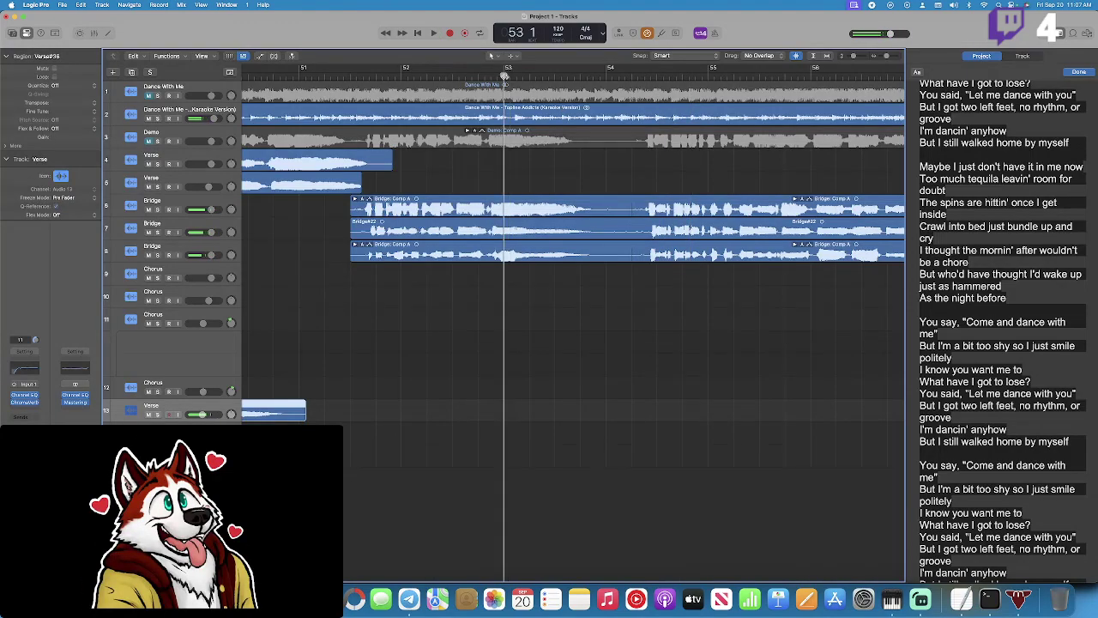
# Listen to the Bridge from bar 53 up to the Chorus entry and repeat the passage leading into bar 57.
pyautogui.press('space')
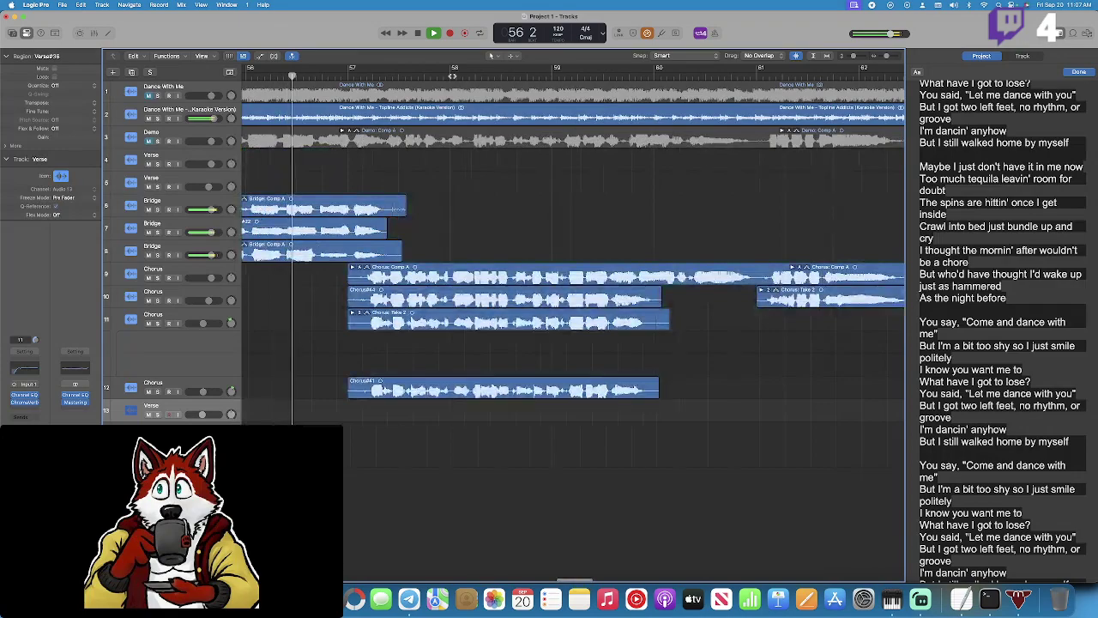
pyautogui.press('space')
pyautogui.hscroll(-10, 472, 102)
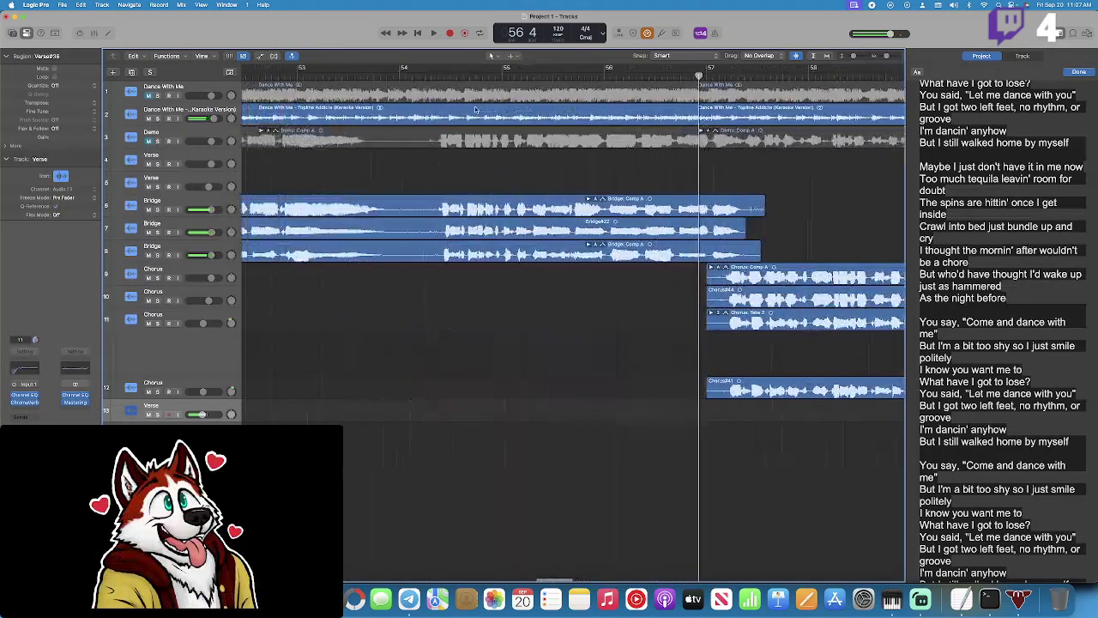
pyautogui.click(574, 73)
pyautogui.press('space')
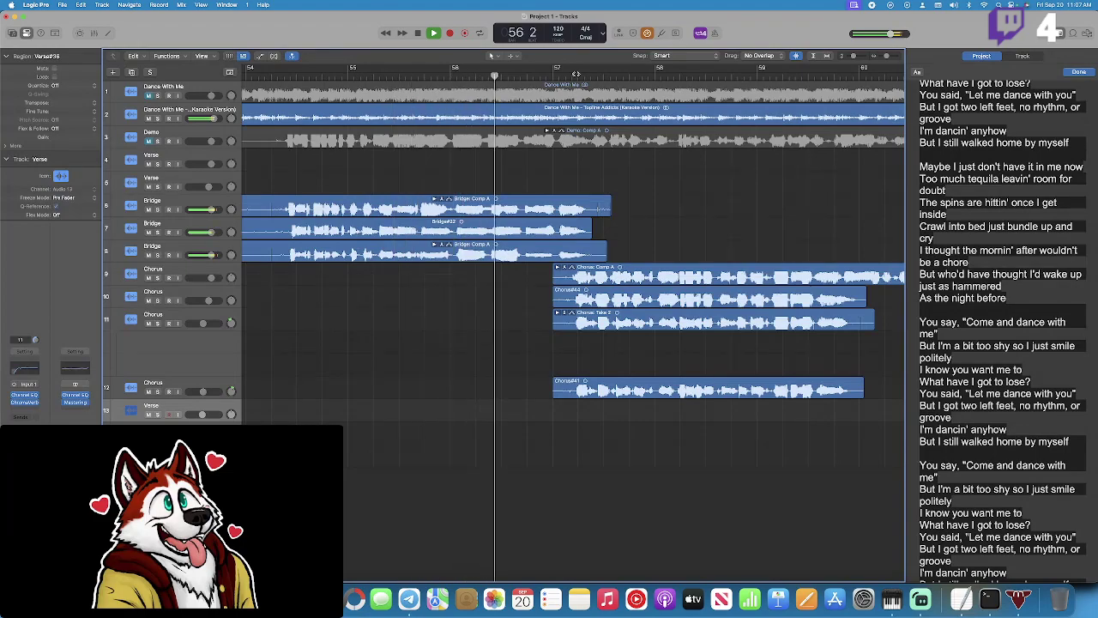
pyautogui.press('space')
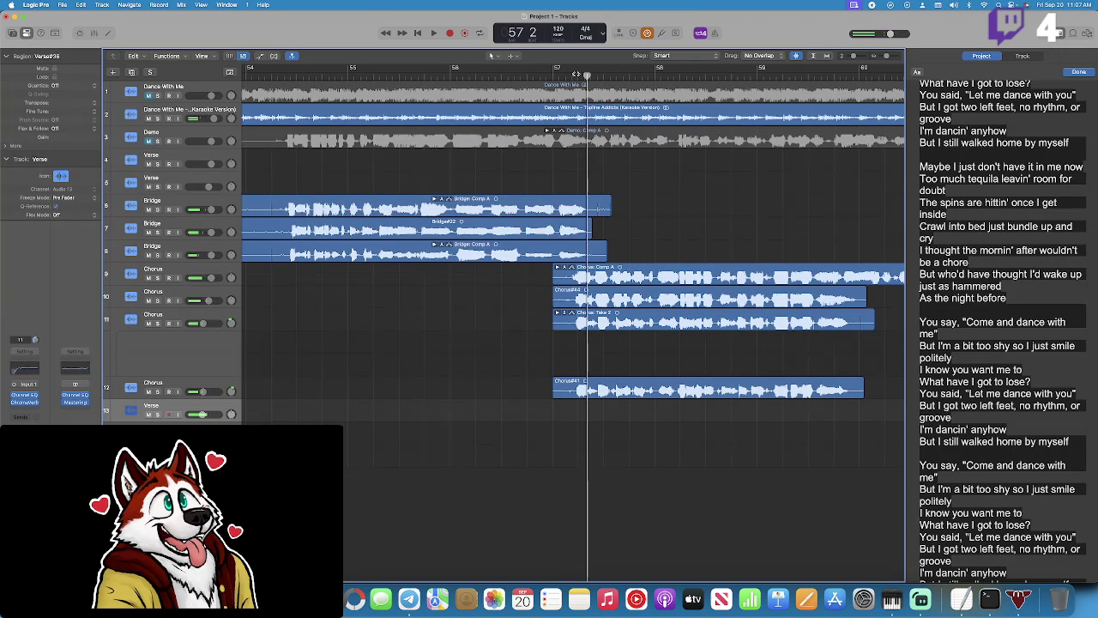
# Play the Bridge from bar 52 up to the Chorus entry at bar 57 and repeat its closing bars.
pyautogui.hscroll(-8, 575, 74)
pyautogui.click(421, 75)
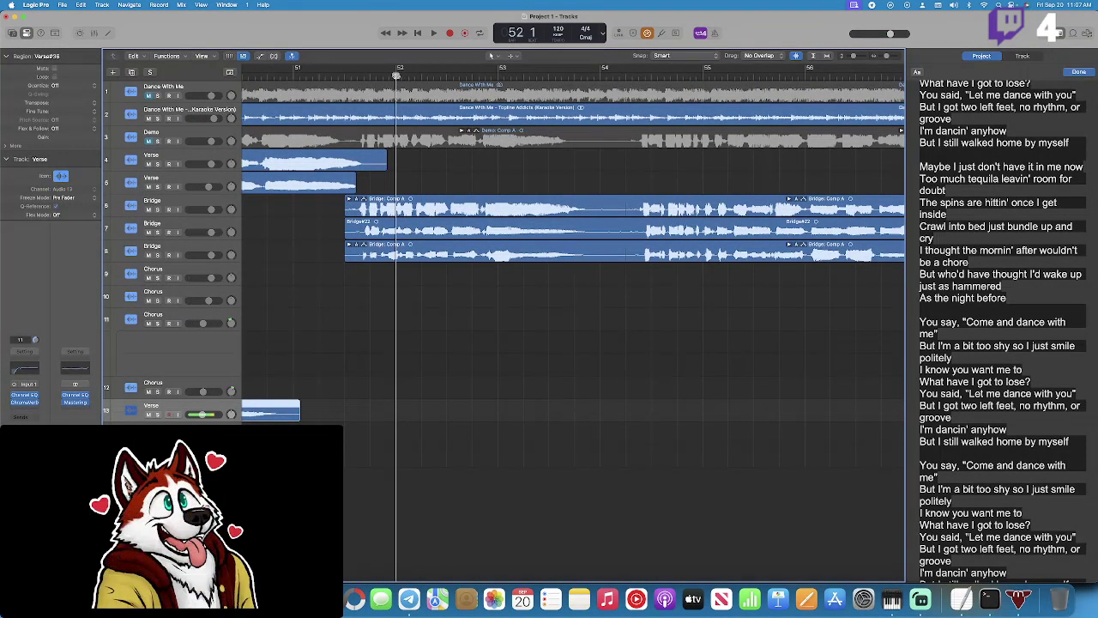
pyautogui.press('space')
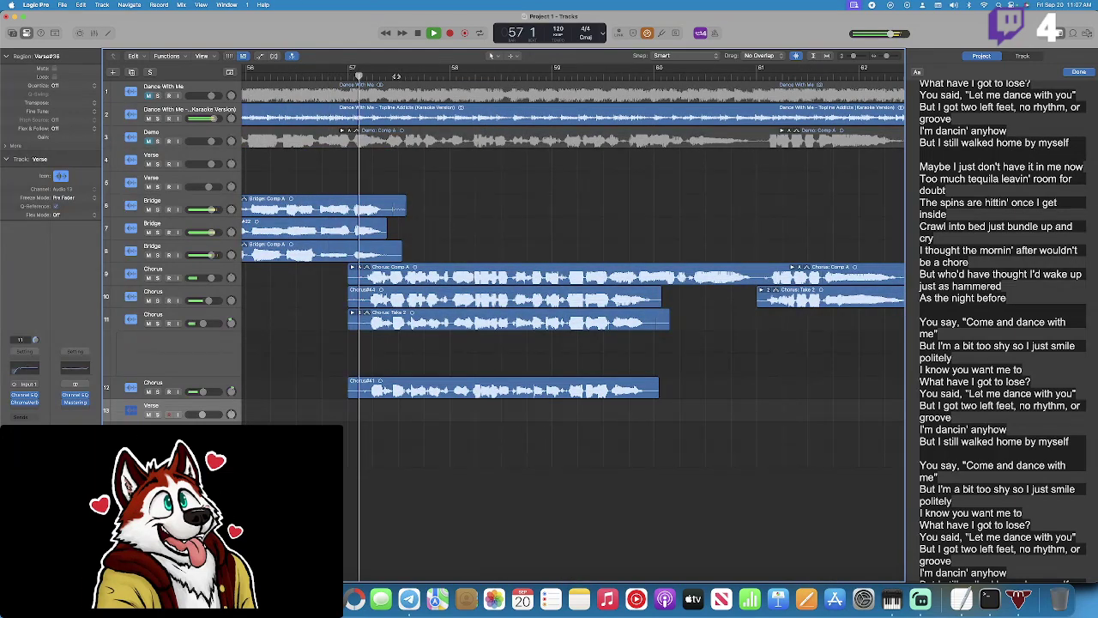
pyautogui.press('space')
pyautogui.hscroll(-10, 573, 326)
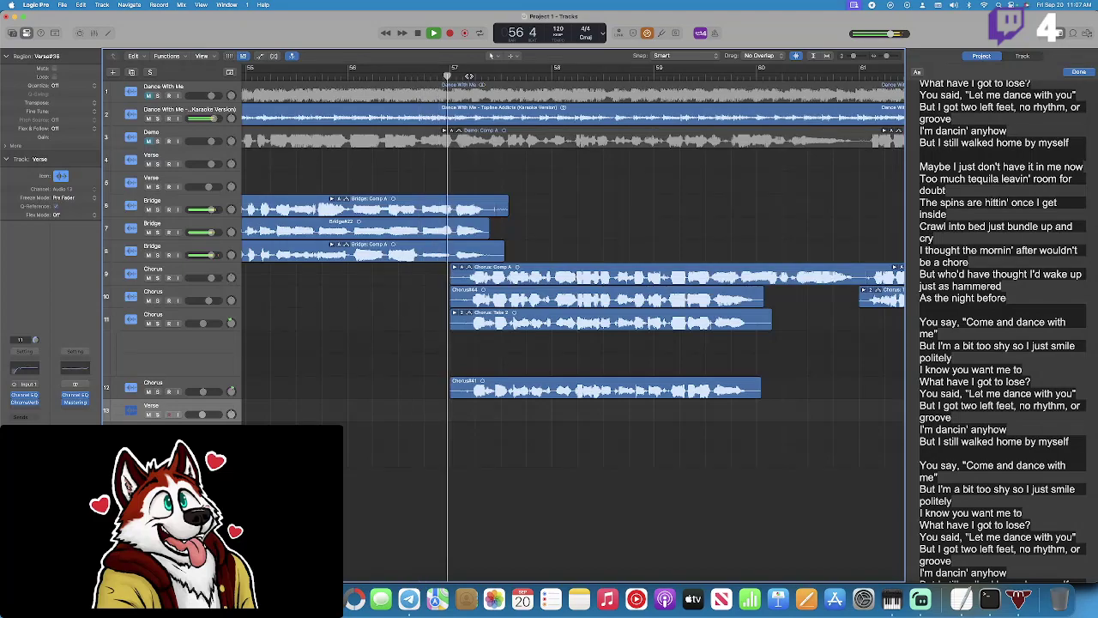
pyautogui.moveTo(469, 76); pyautogui.dragTo(333, 75)
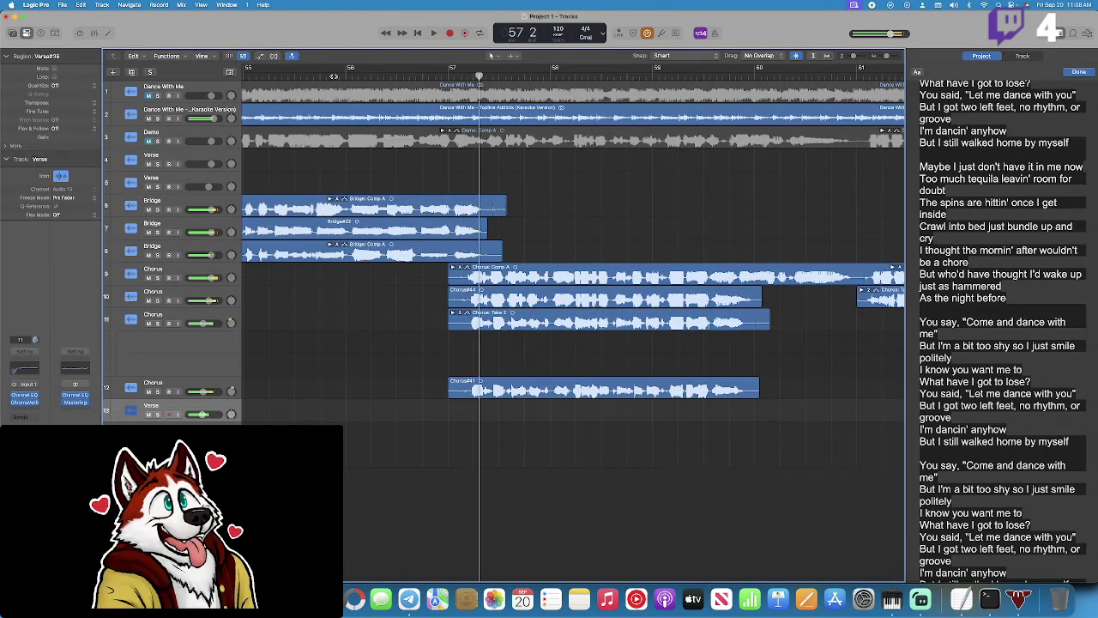
pyautogui.press('space')
# Replay the Bridge from around bar 51 through the Chorus entry several more times to work out a backing part.
pyautogui.hscroll(-2, 365, 113)
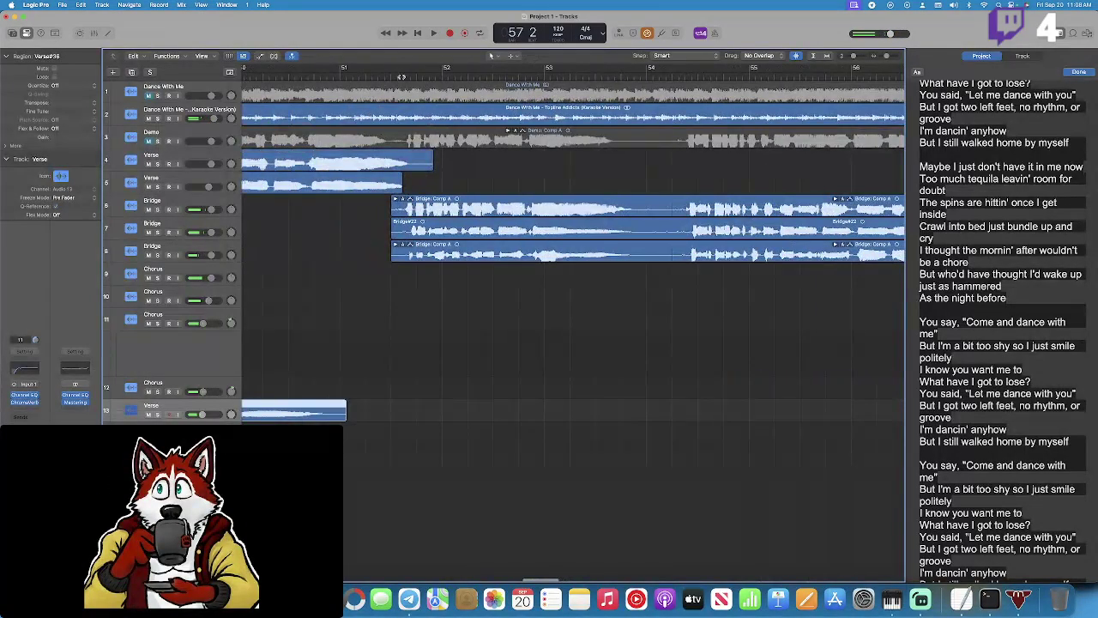
pyautogui.press('space')
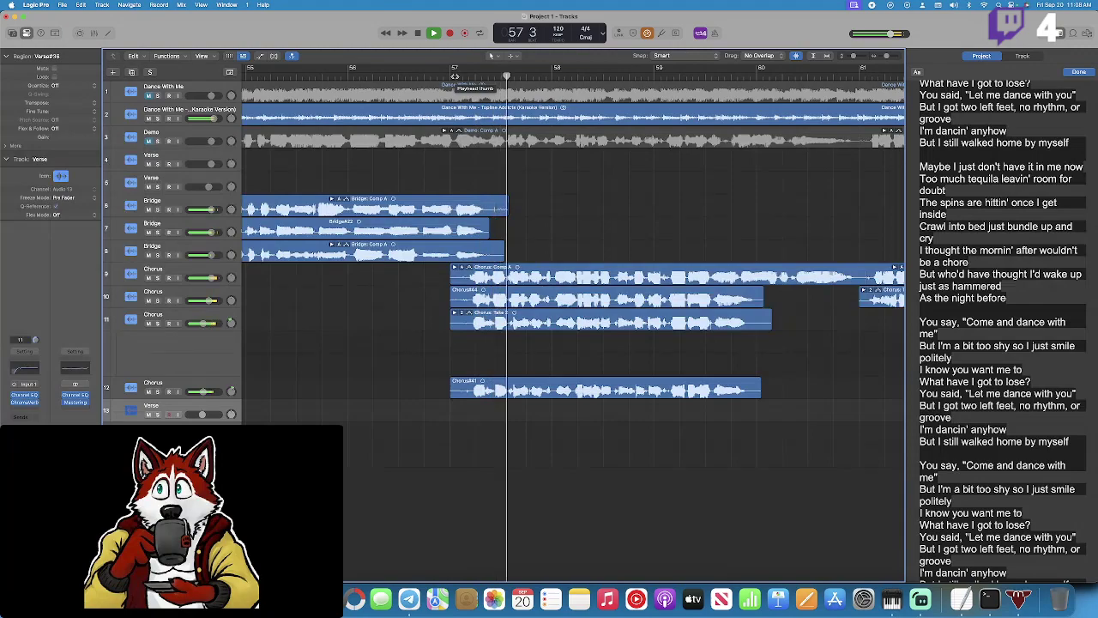
pyautogui.press('space')
pyautogui.hscroll(-10, 456, 77)
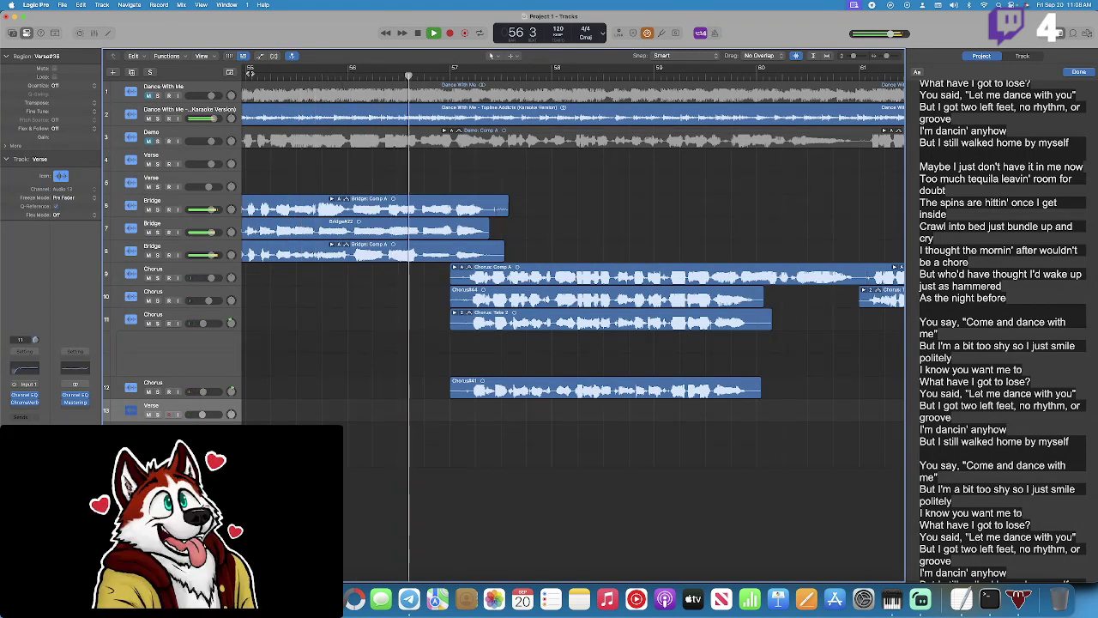
pyautogui.press('space')
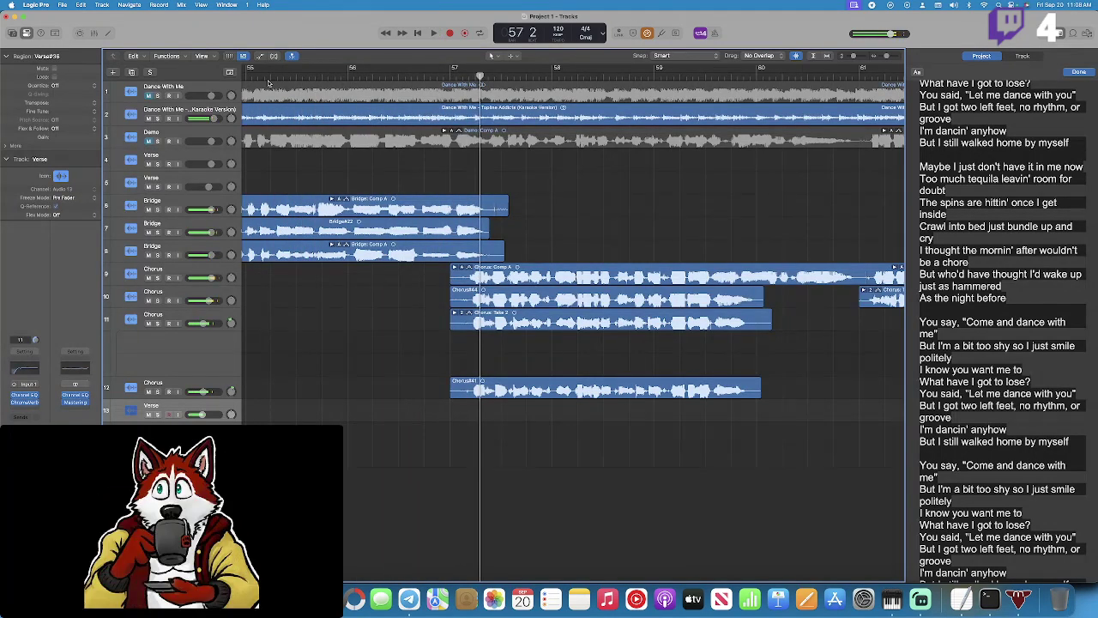
pyautogui.hscroll(-10, 412, 75)
pyautogui.click(412, 74)
pyautogui.press('space')
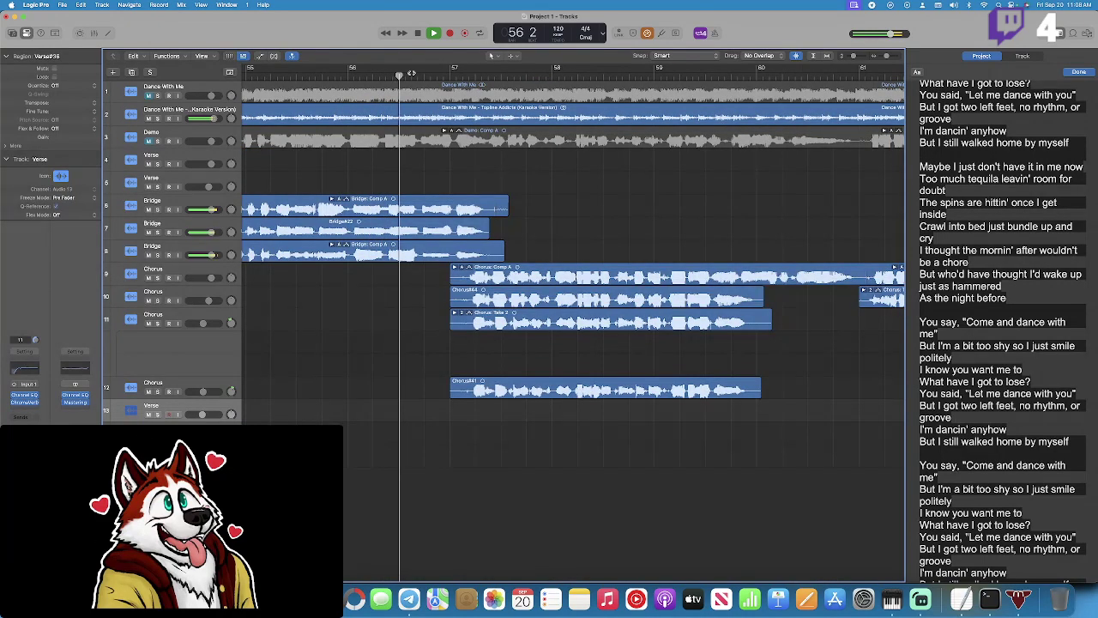
pyautogui.press('space')
pyautogui.hscroll(-10, 411, 72)
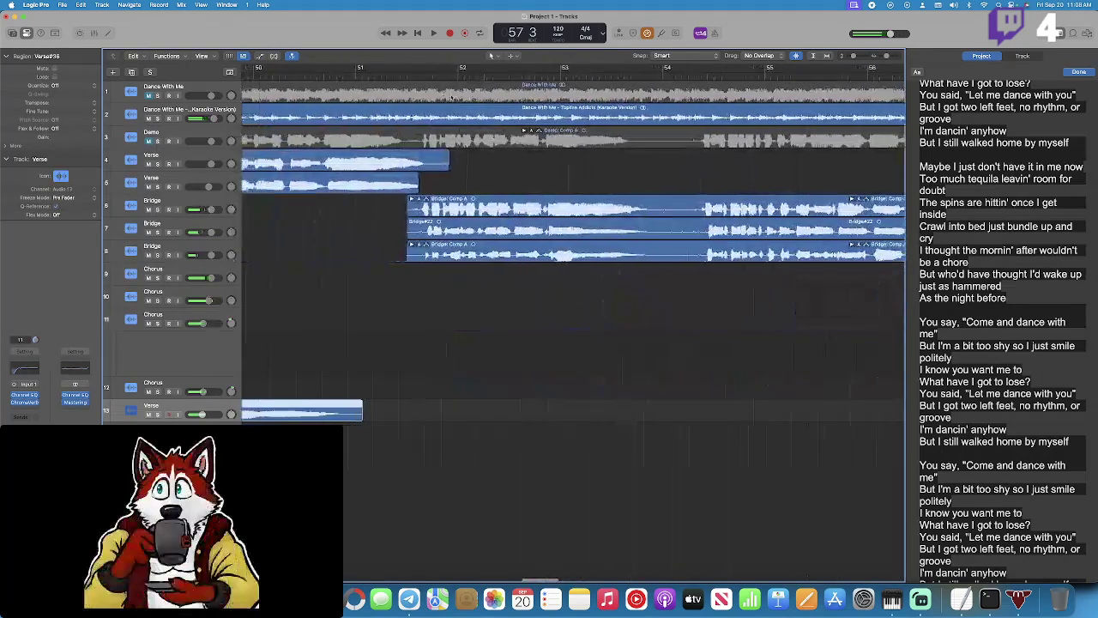
# Try a backing take on Verse track 13 from bar 51 beat 3 across the Bridge, and discard it with its audio file.
pyautogui.click(410, 74)
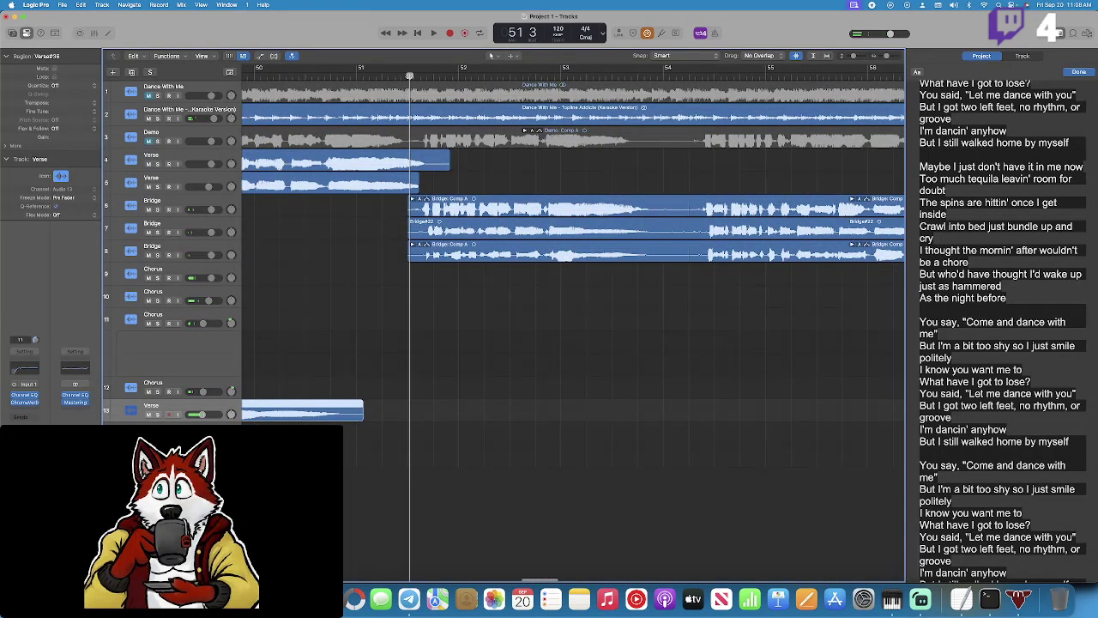
pyautogui.press('r')
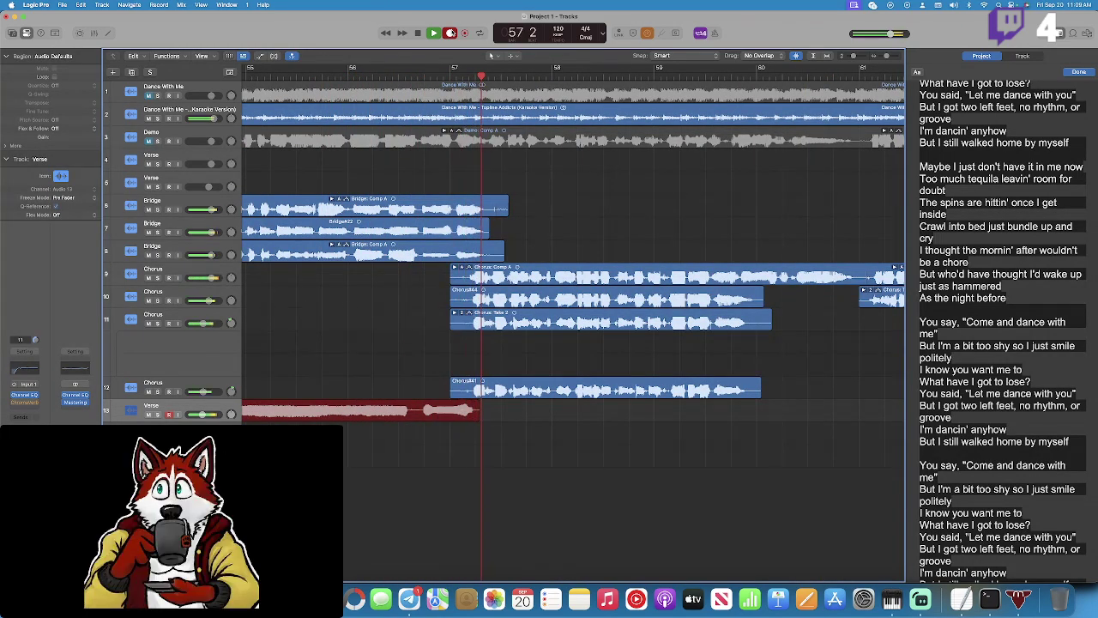
pyautogui.press('space')
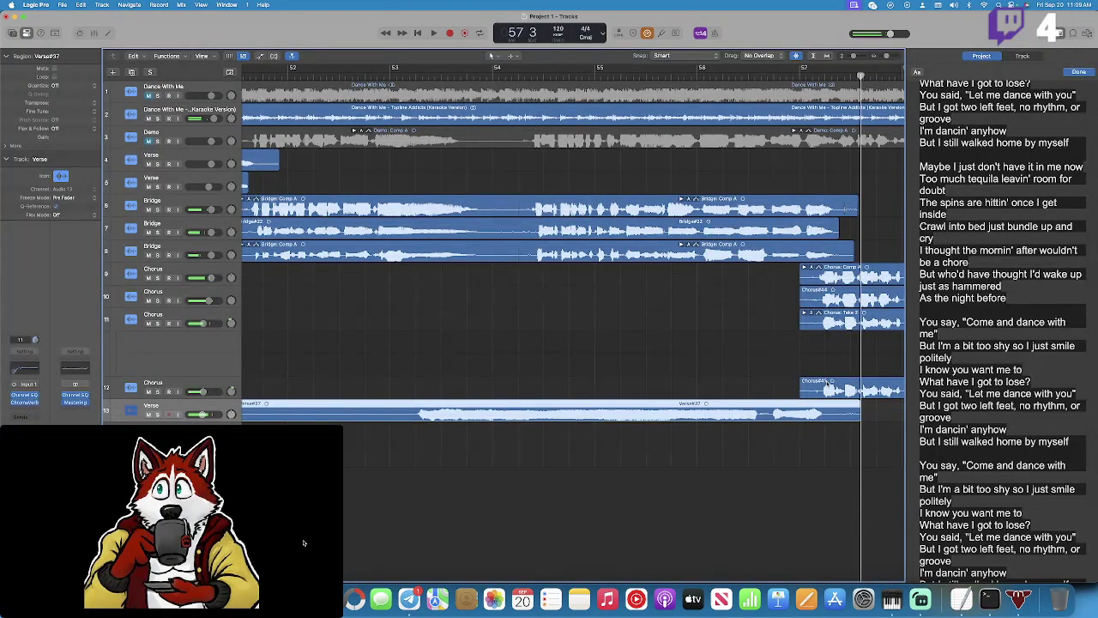
pyautogui.press('super+z')
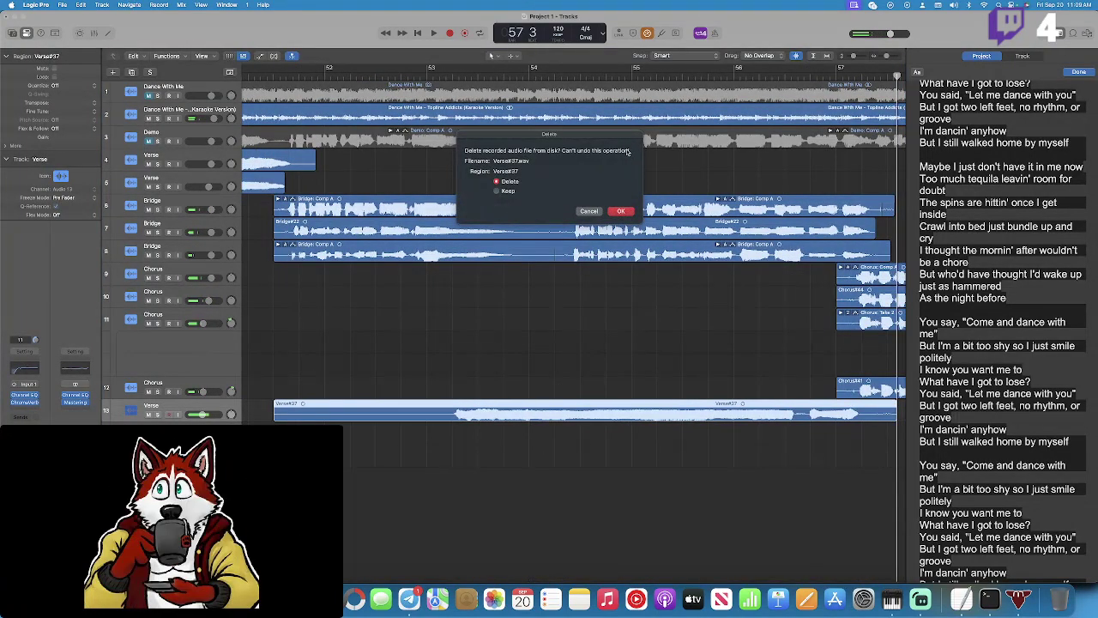
pyautogui.click(621, 211)
# Listen to the second half of the Bridge from around bar 55 into the Chorus entry.
pyautogui.click(680, 73)
pyautogui.press('space')
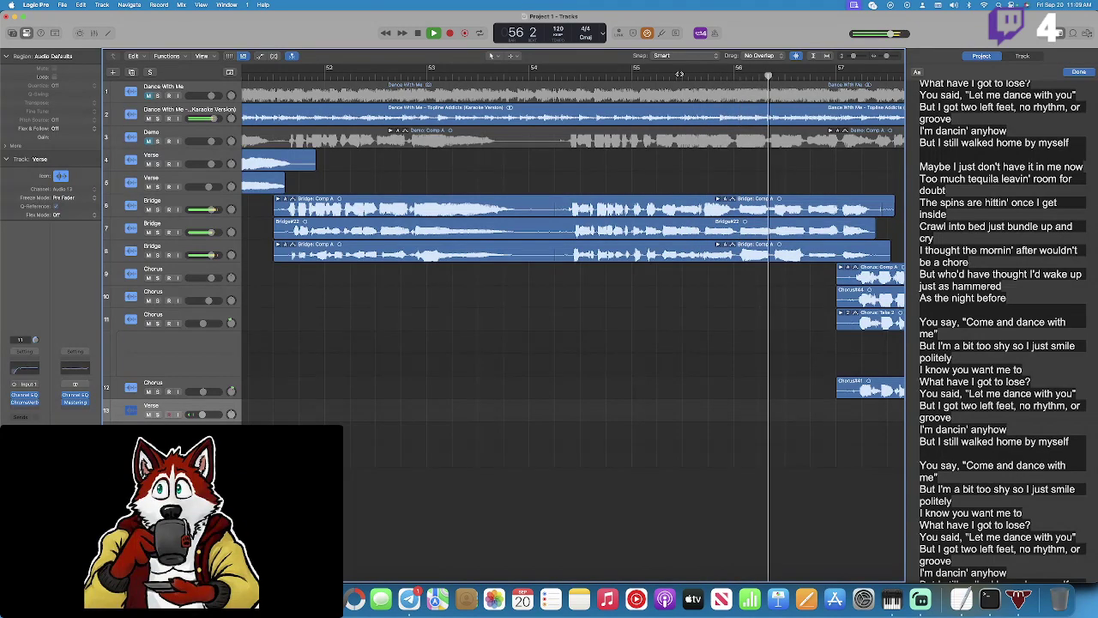
pyautogui.press('space')
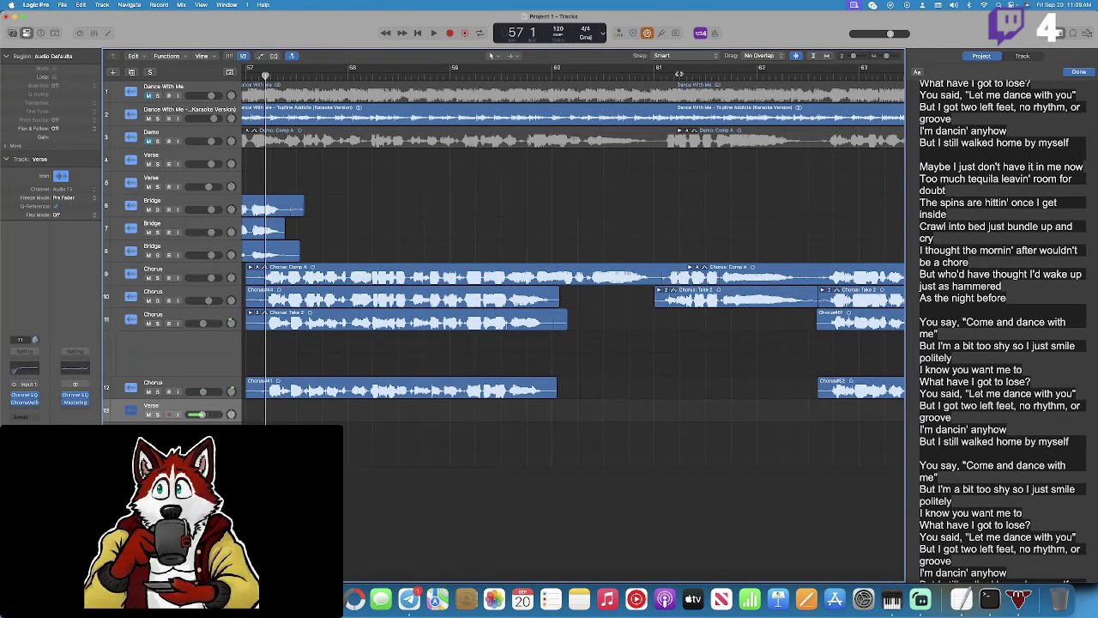
# Record a backing take on Verse track 13 under the Bridge, from about bar 52 beat 4 to bar 57 beat 3.
pyautogui.hscroll(-8, 634, 187)
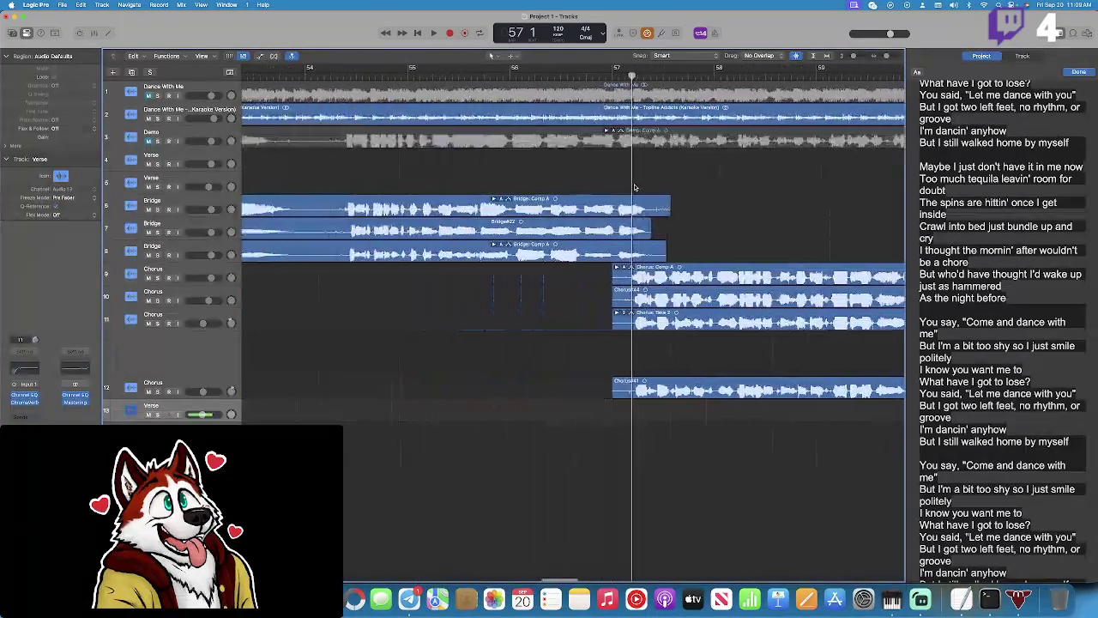
pyautogui.hscroll(-8, 635, 187)
pyautogui.moveTo(363, 76); pyautogui.dragTo(368, 76)
pyautogui.moveTo(516, 79); pyautogui.dragTo(504, 76)
pyautogui.click(451, 32)
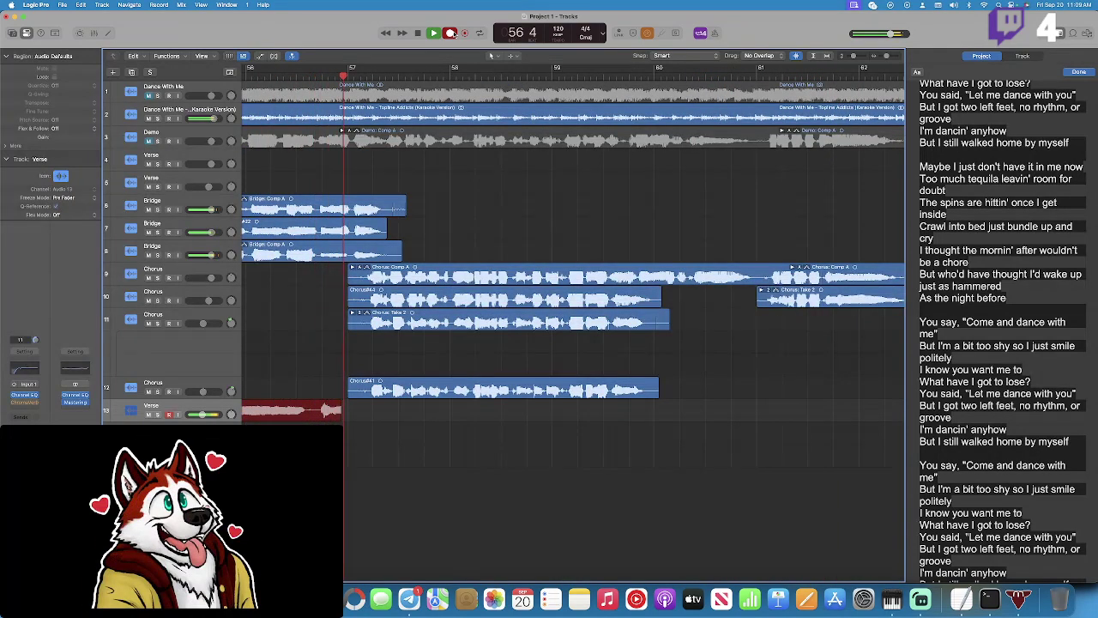
pyautogui.press('space')
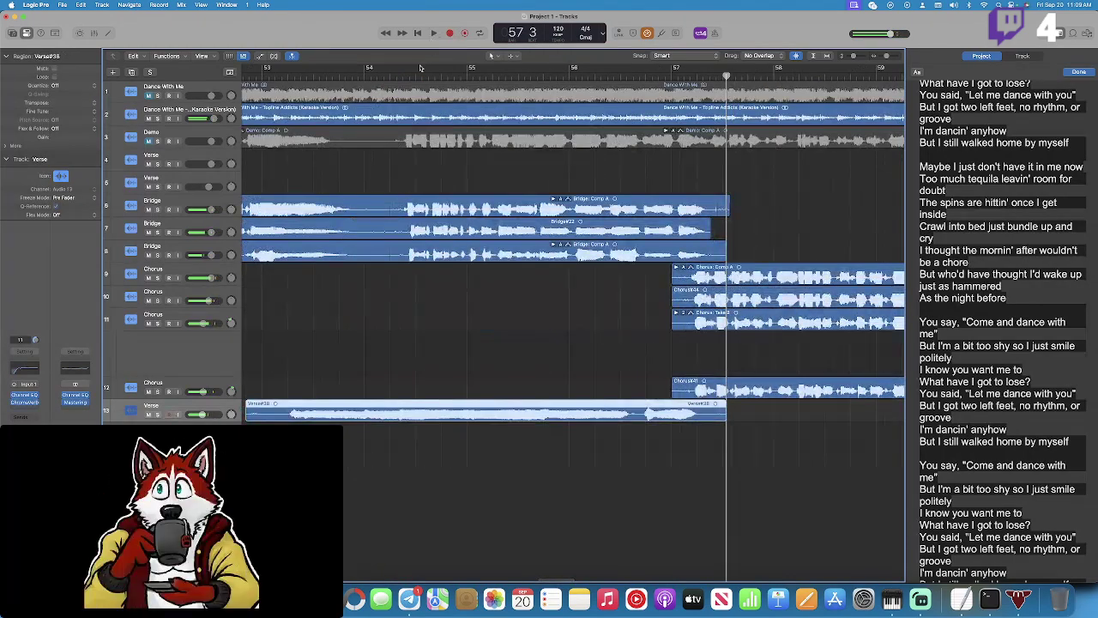
# Listen to the new Bridge backing take on Verse track 13 up to the Chorus entry.
pyautogui.click(581, 74)
pyautogui.press('space')
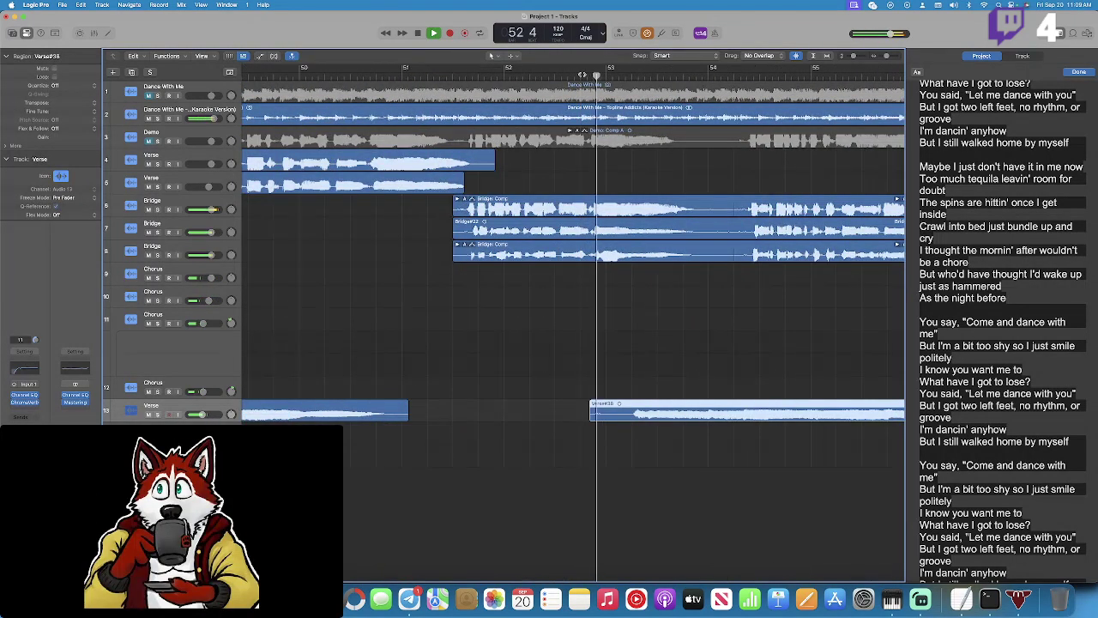
pyautogui.hscroll(5, 608, 156)
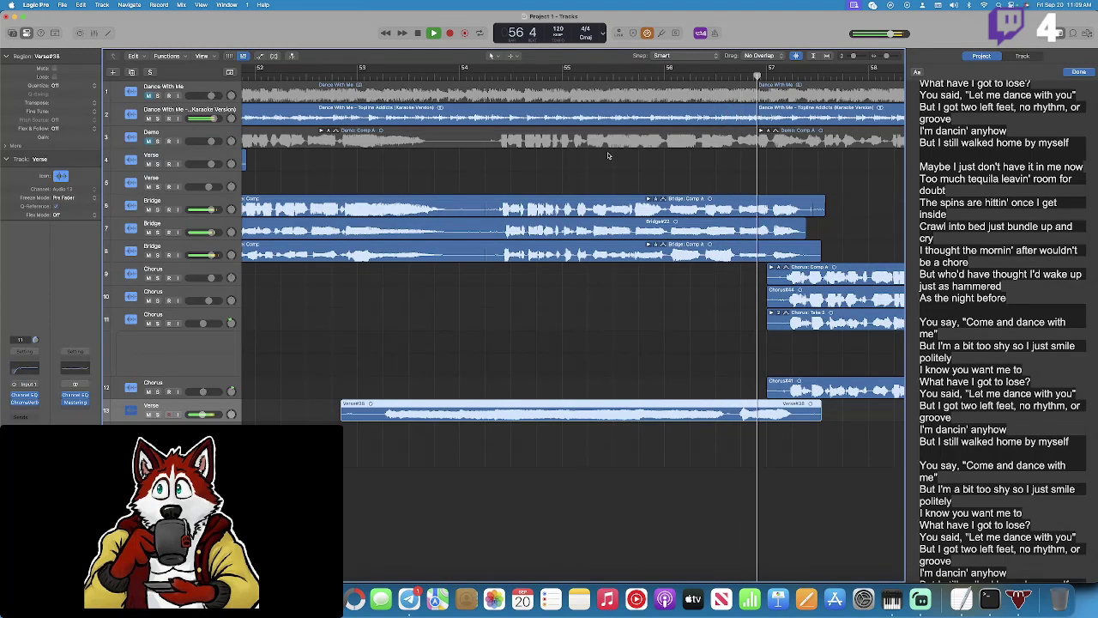
pyautogui.press('space')
# Add another Verse track below track 13 and record a second backing layer from bar 52 beat 4 to bar 57.
pyautogui.hscroll(-5, 557, 129)
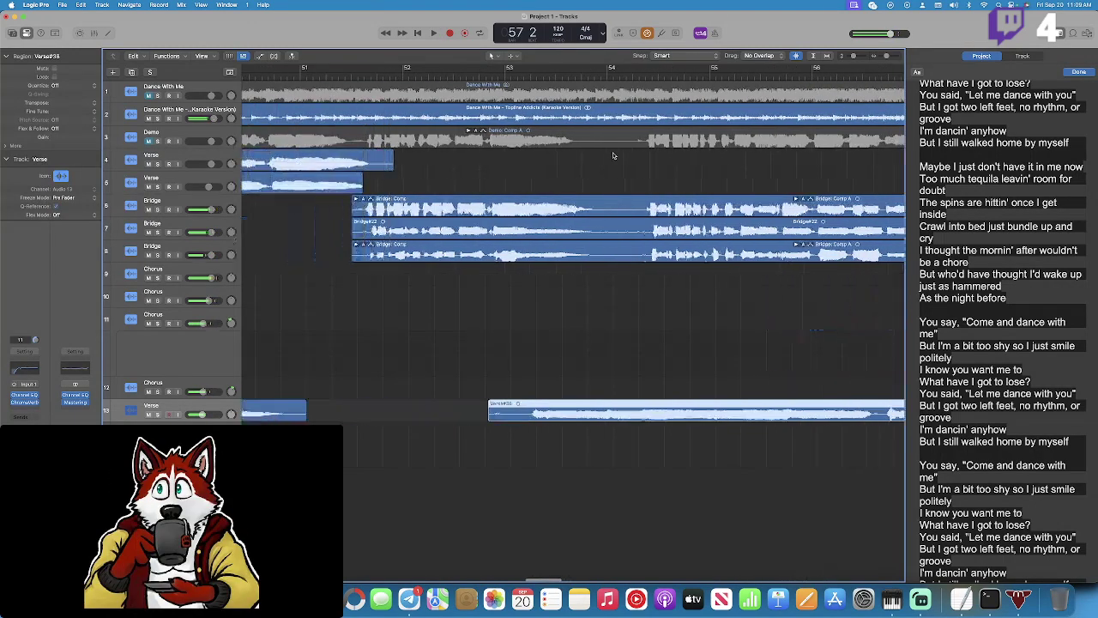
pyautogui.moveTo(497, 77); pyautogui.dragTo(504, 76)
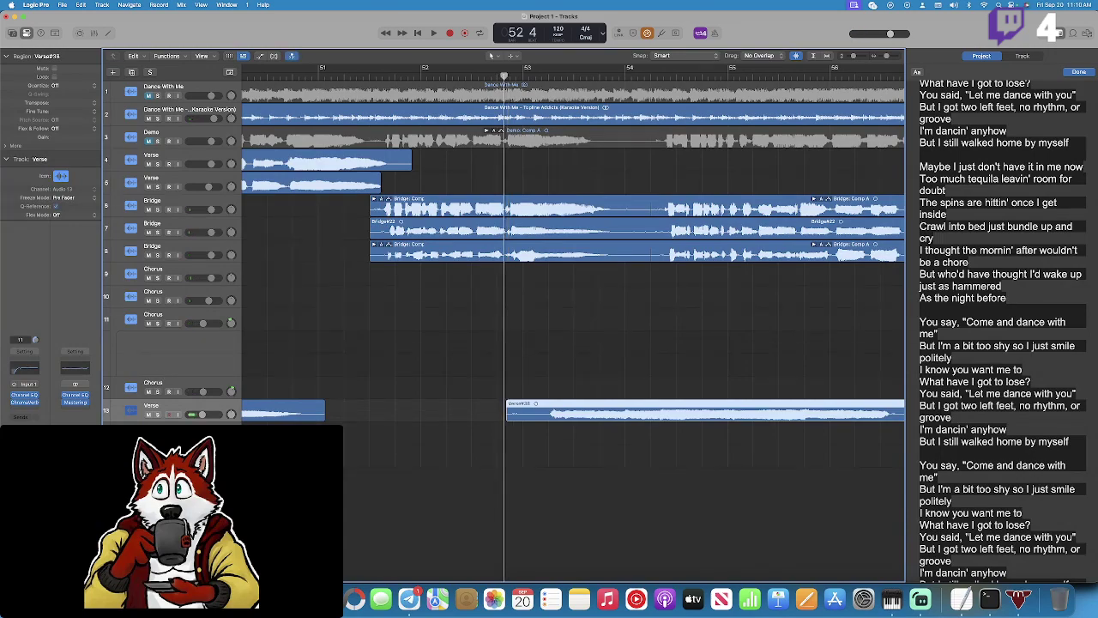
pyautogui.press('super+shift+a')
pyautogui.click(451, 33)
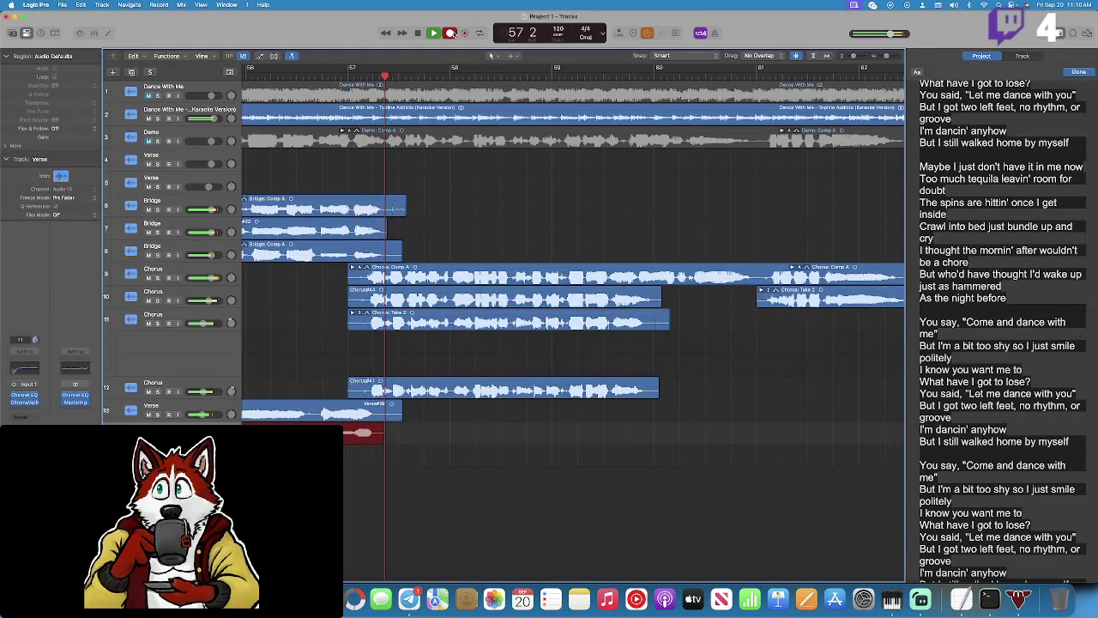
pyautogui.click(452, 33)
# Listen to both Bridge backing layers together from around bar 53.
pyautogui.press('space')
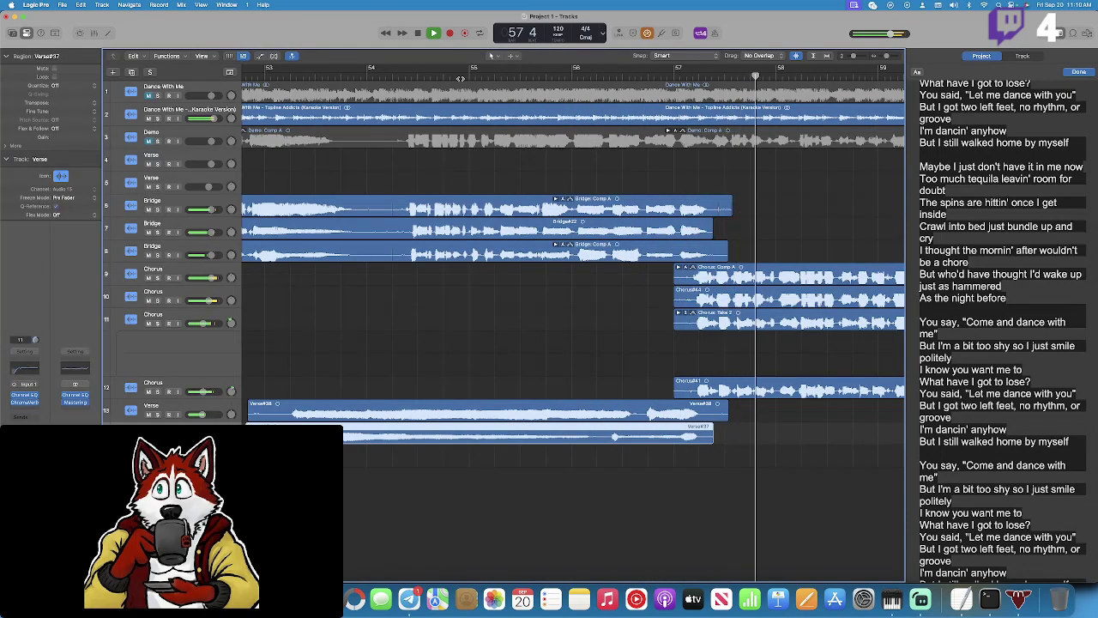
pyautogui.hscroll(-5, 428, 153)
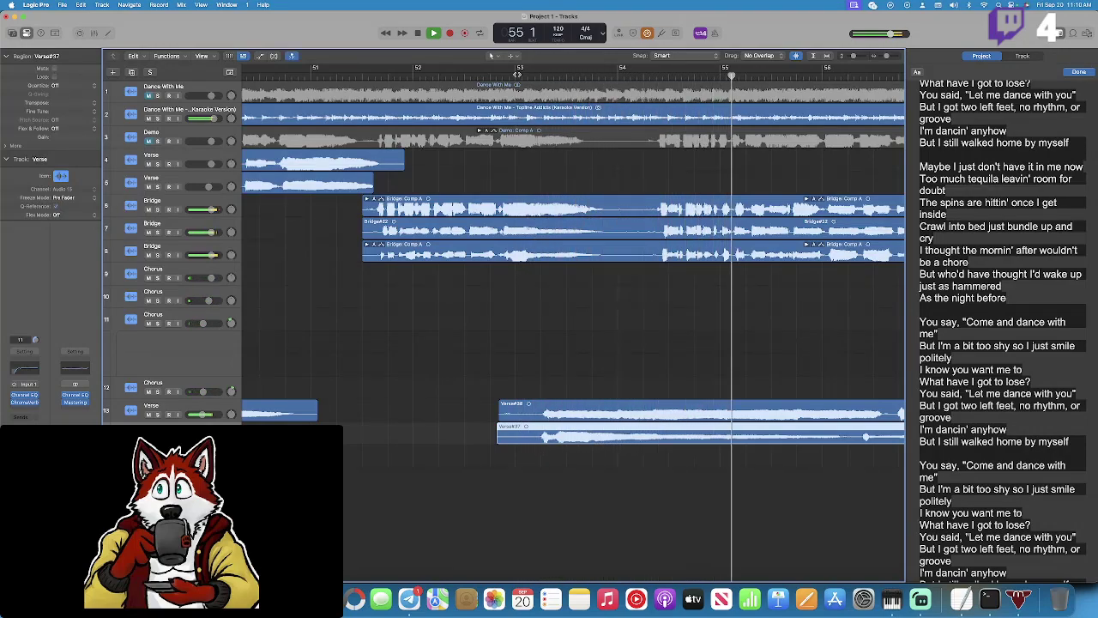
pyautogui.press('space')
# Record another take of the second backing layer on the added Verse track, from bar 52 beat 4 to bar 57 beat 3.
pyautogui.hscroll(2, 517, 75)
pyautogui.moveTo(454, 75); pyautogui.dragTo(464, 77)
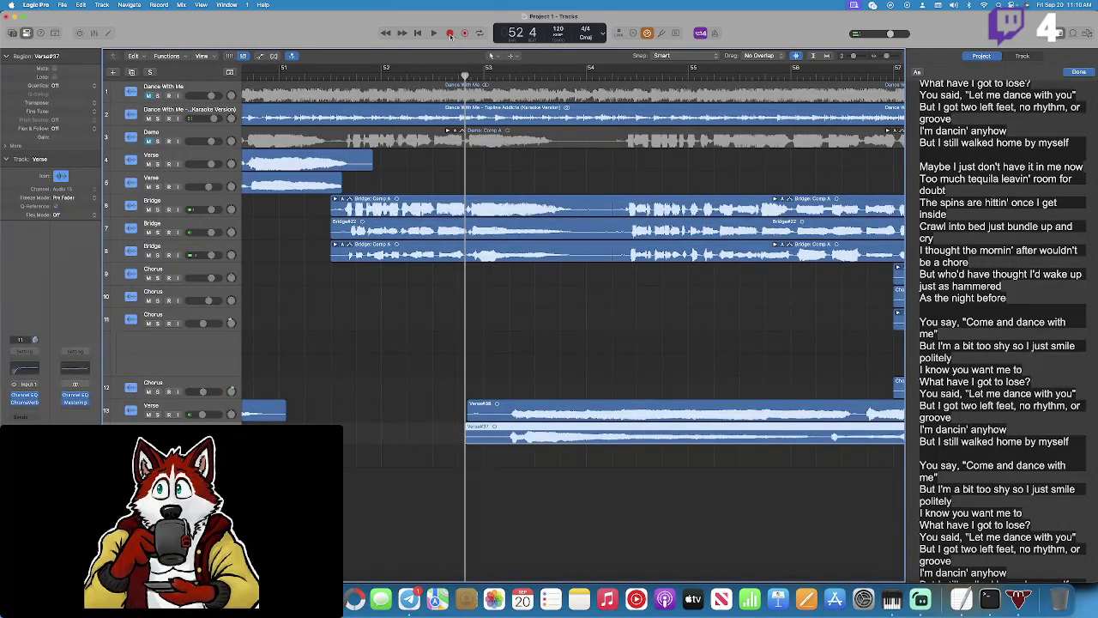
pyautogui.click(449, 34)
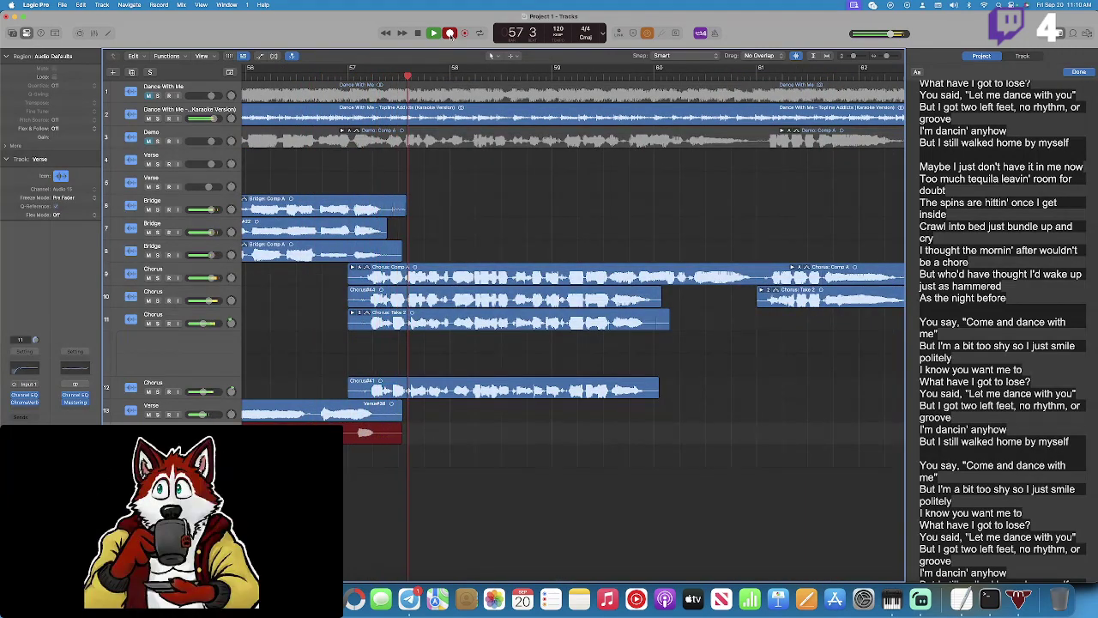
pyautogui.press('space')
# Play the Bridge from around bar 53 to check the second layer's new take against the first layer.
pyautogui.rightClick(451, 35)
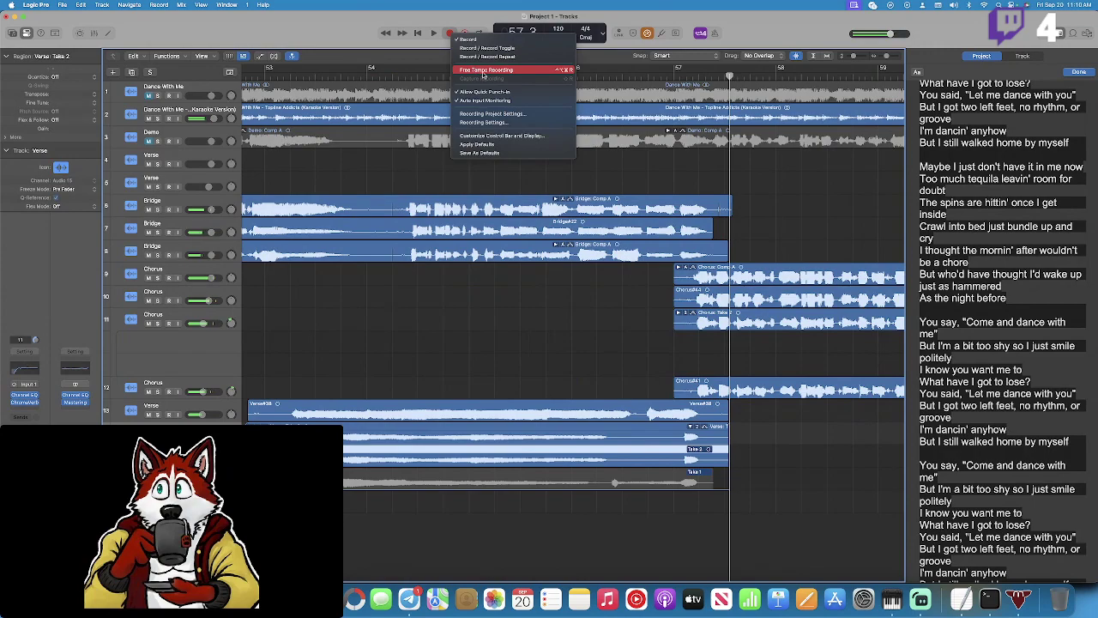
pyautogui.click(302, 76)
pyautogui.click(283, 76)
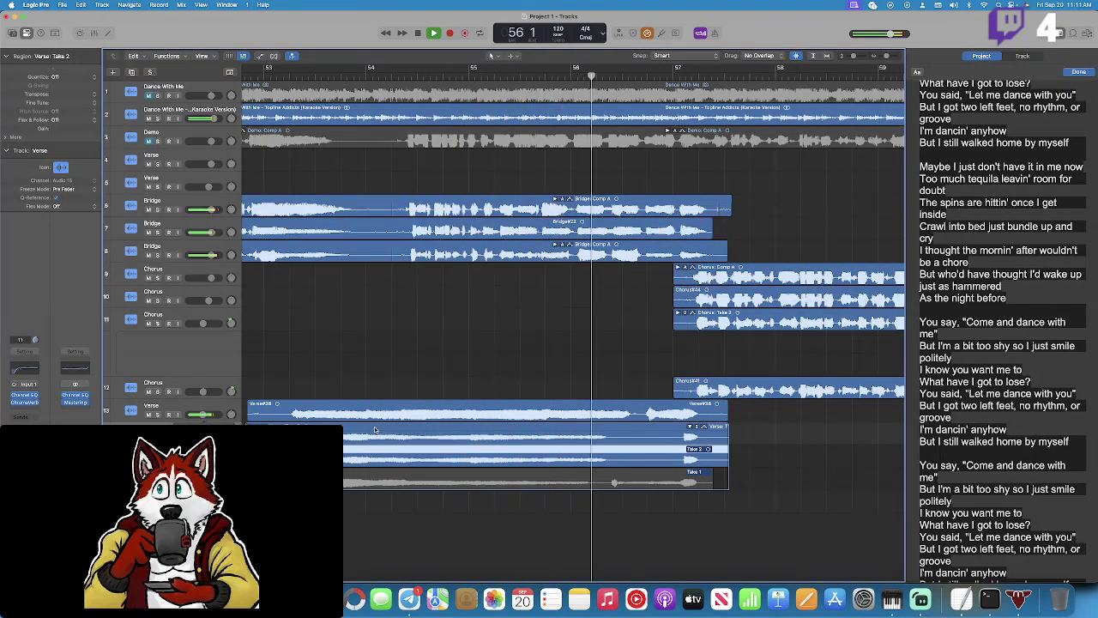
pyautogui.hscroll(-3, 422, 428)
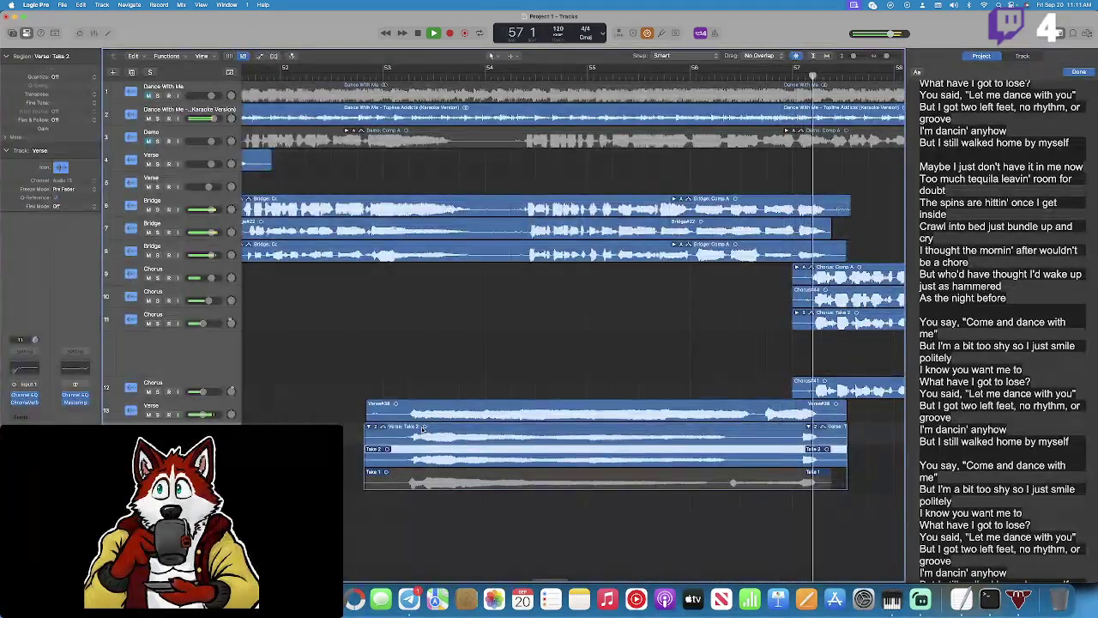
# Record another take of the first backing layer on Verse track 13, from bar 52 beat 4 to bar 57 beat 2.
pyautogui.click(364, 76)
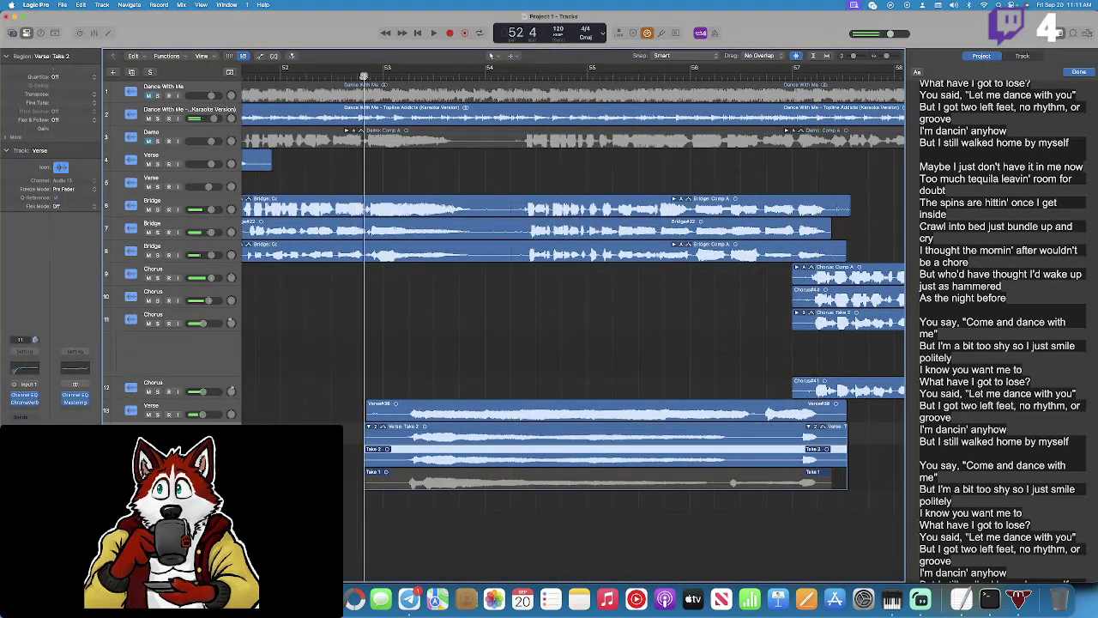
pyautogui.click(179, 412)
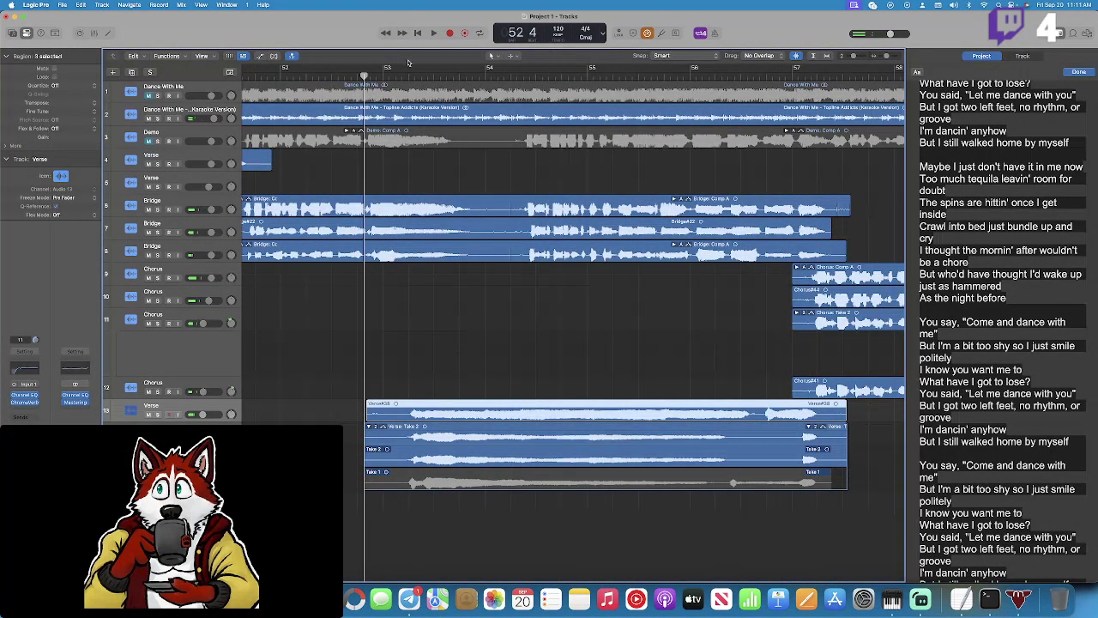
pyautogui.click(453, 33)
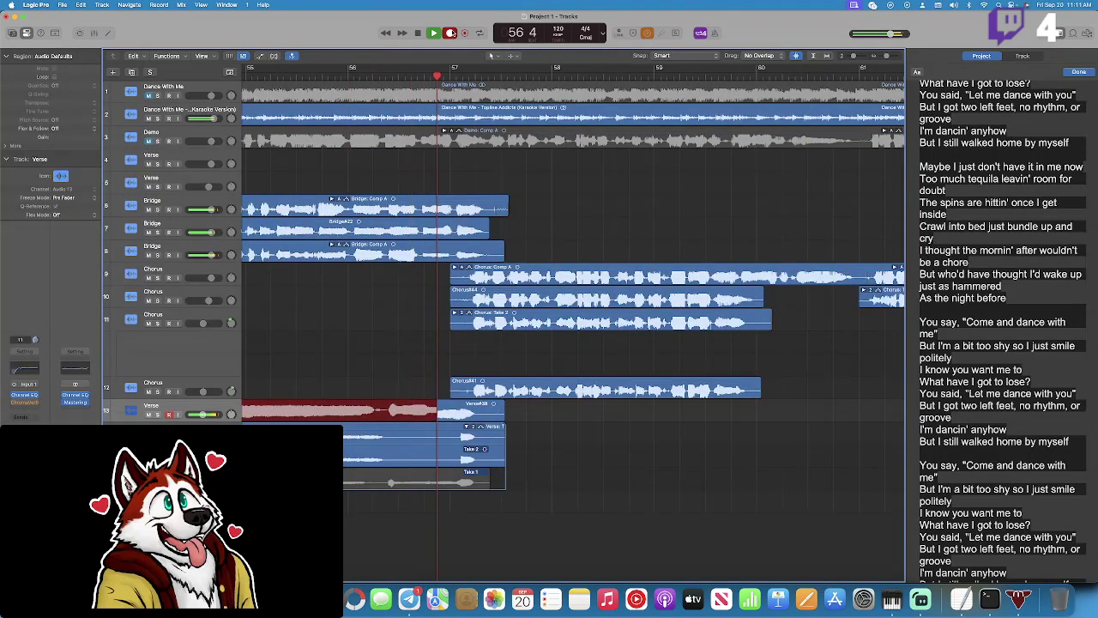
pyautogui.press('space')
pyautogui.hscroll(-3, 574, 327)
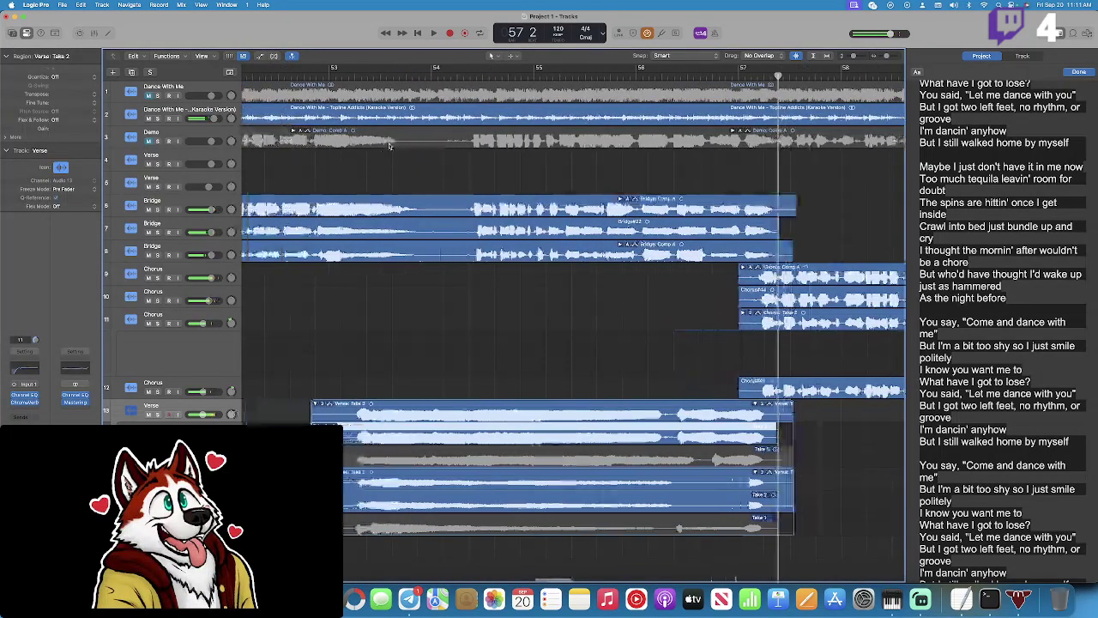
# Shift both Bridge backing take folders slightly earlier and replay the Bridge from around bar 53 to check their timing.
pyautogui.doubleClick(381, 75)
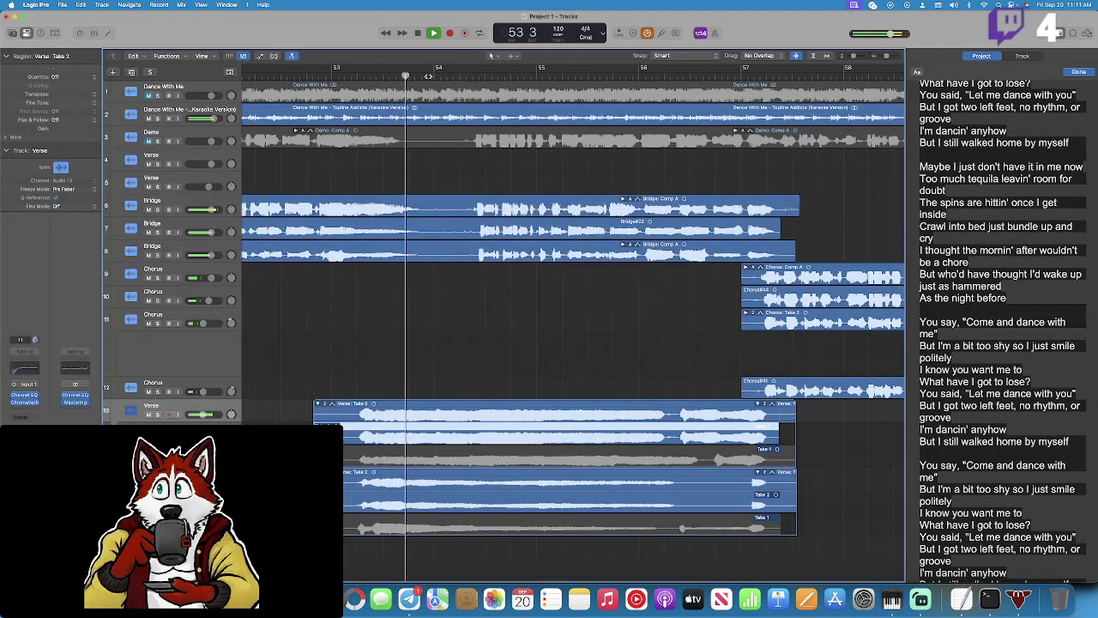
pyautogui.moveTo(433, 405); pyautogui.dragTo(427, 407)
pyautogui.moveTo(415, 472); pyautogui.dragTo(409, 472)
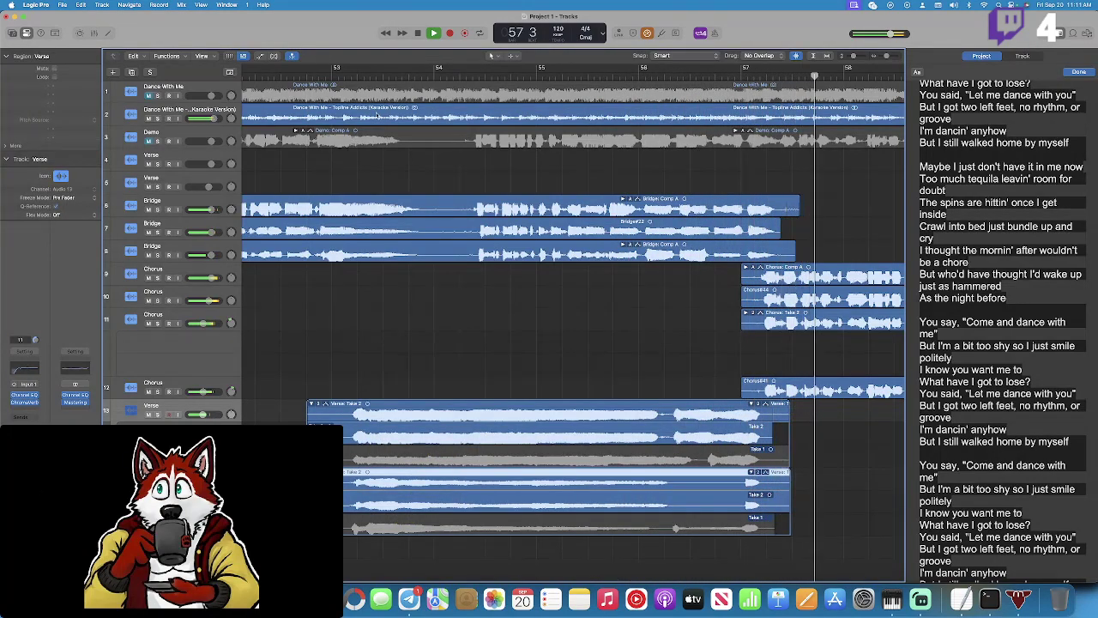
pyautogui.click(337, 72)
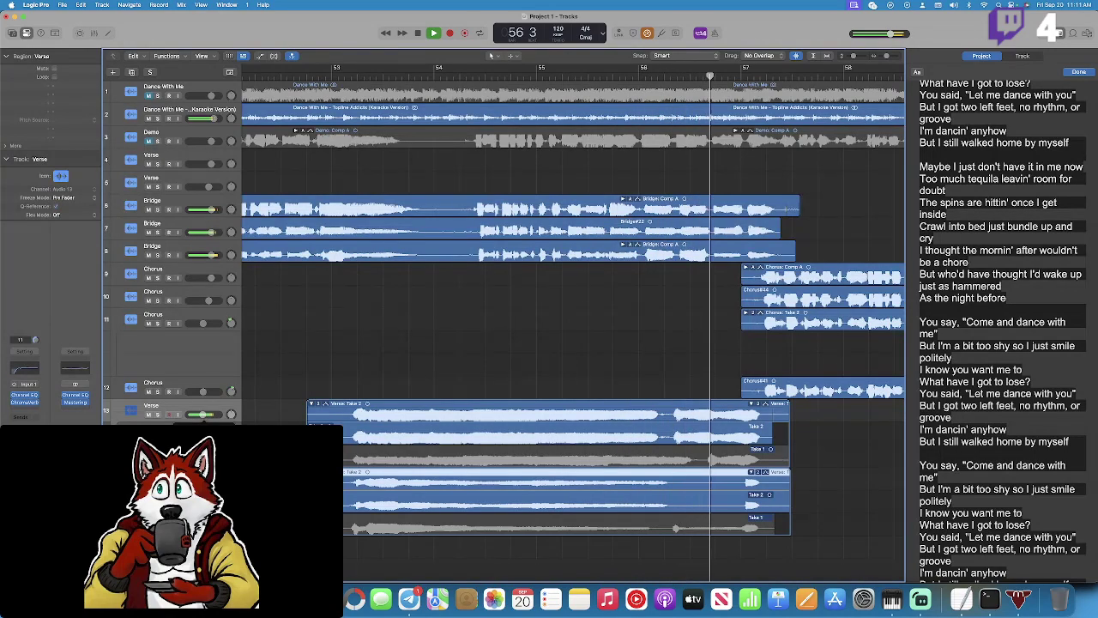
# Play the Verse from around bar 45 to bar 50 to review its existing backing layers.
pyautogui.hscroll(-10, 372, 415)
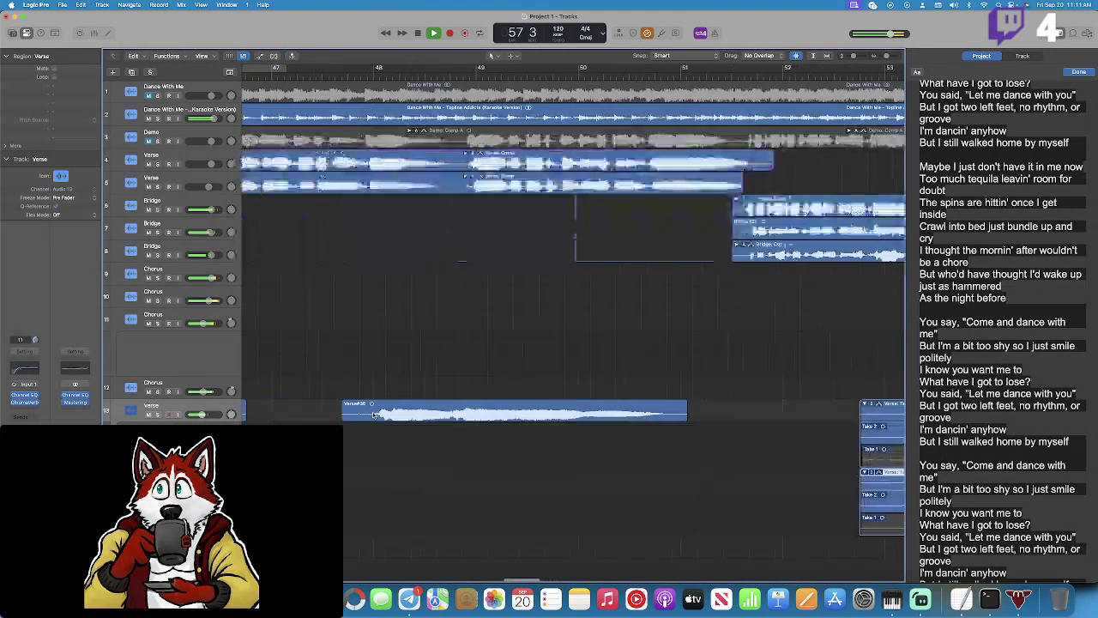
pyautogui.click(585, 76)
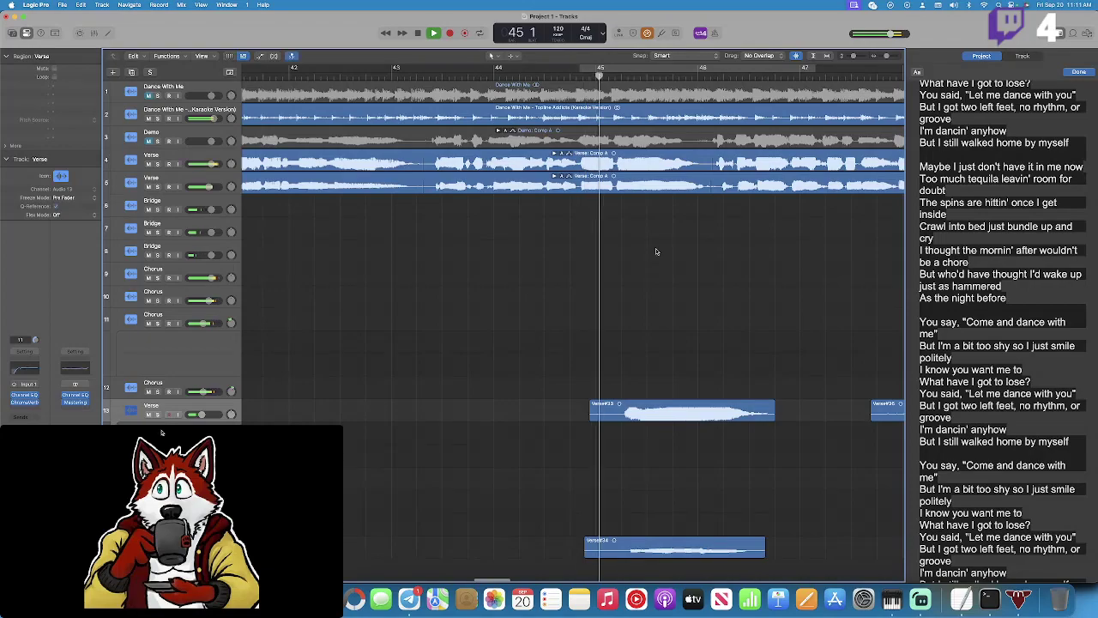
pyautogui.hscroll(5, 659, 254)
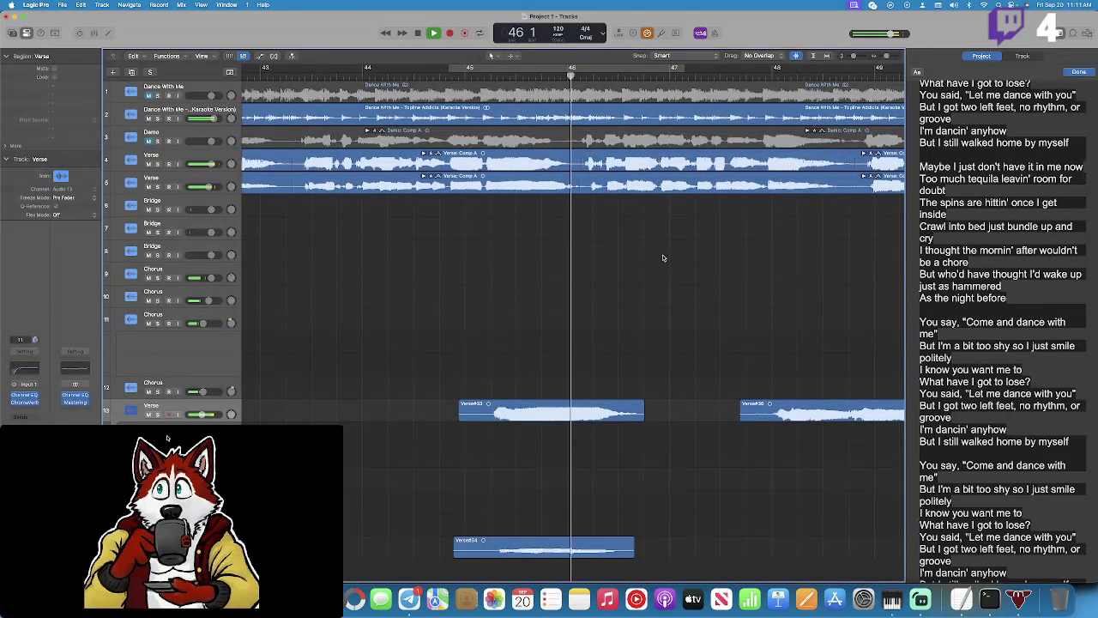
pyautogui.hscroll(10, 664, 258)
pyautogui.click(509, 77)
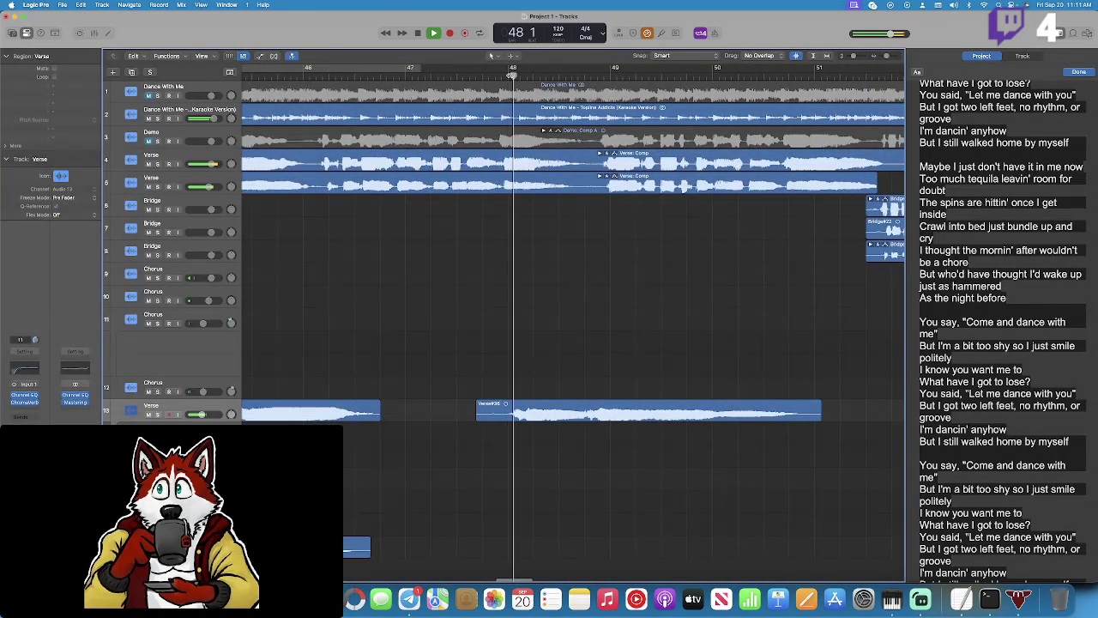
pyautogui.hscroll(5, 640, 373)
pyautogui.hscroll(8, 640, 374)
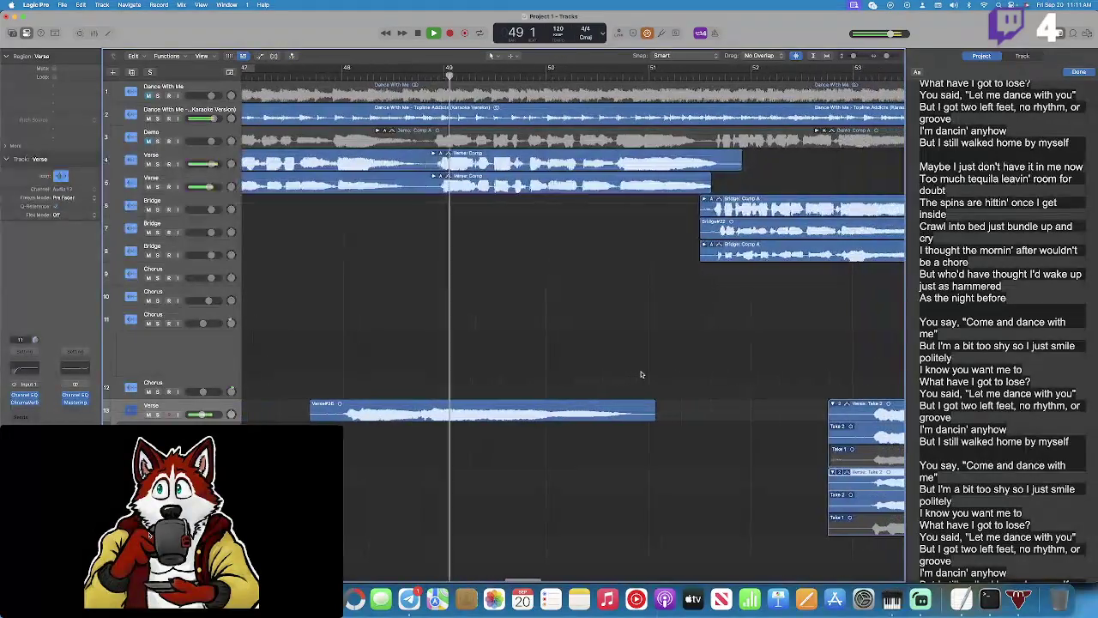
pyautogui.hscroll(-3, 640, 374)
pyautogui.hscroll(-6, 640, 374)
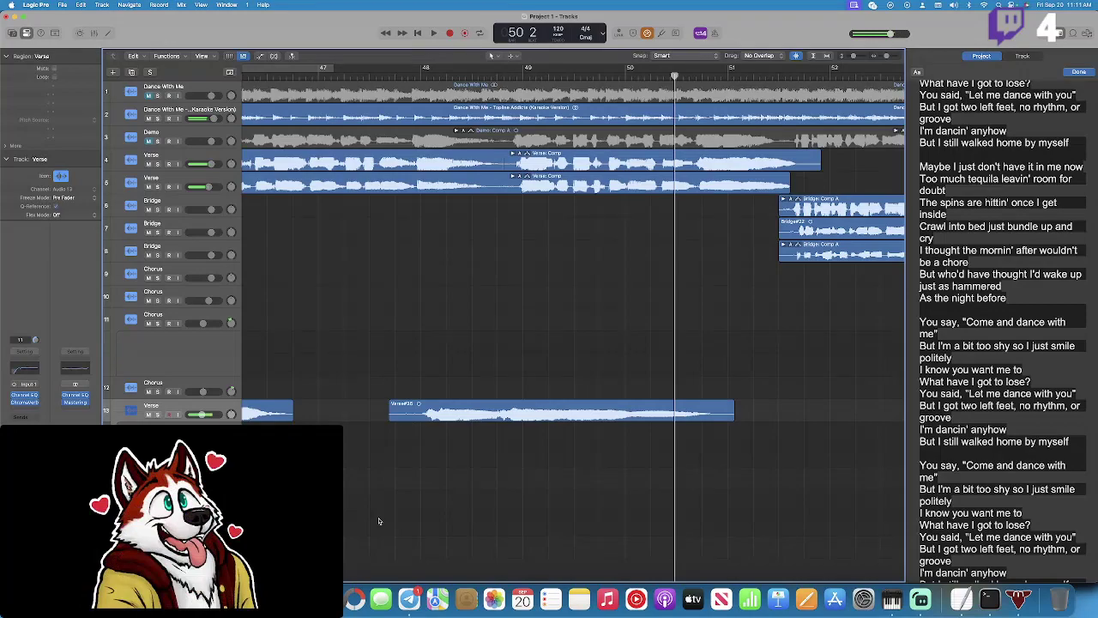
# Record a second backing layer on Verse track 15, from bar 47 beat 3 to bar 50 beat 4.
pyautogui.hscroll(-6, 380, 521)
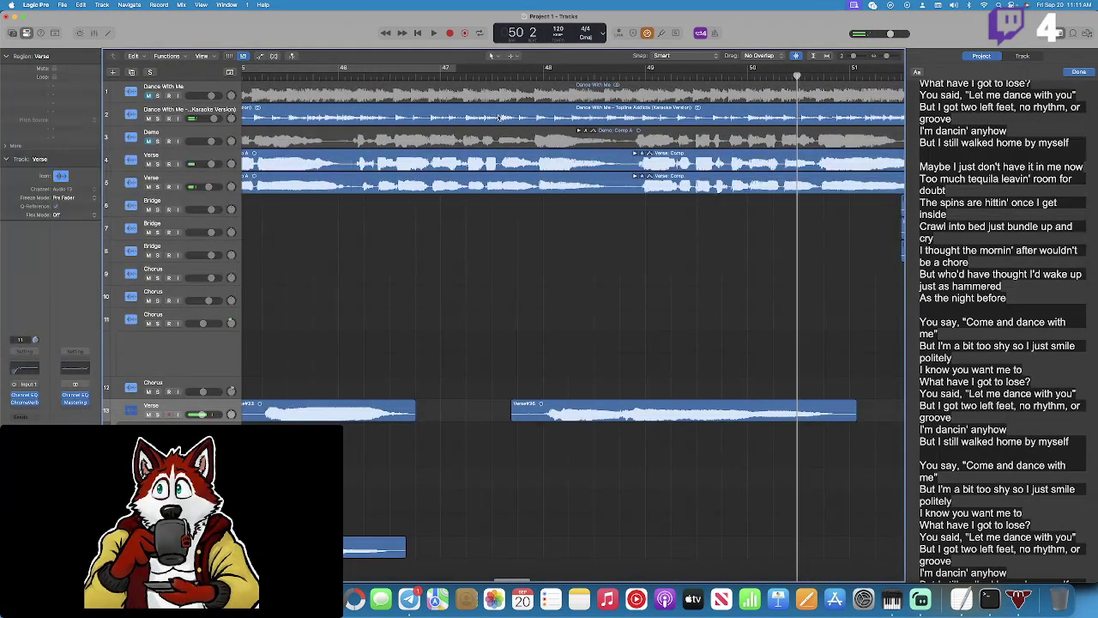
pyautogui.click(510, 75)
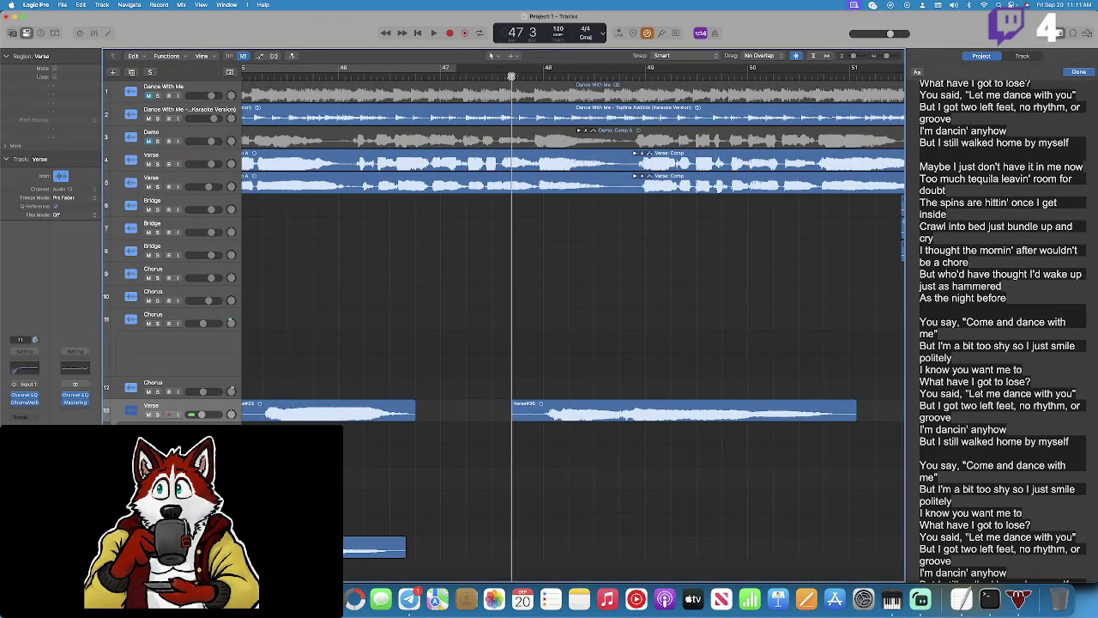
pyautogui.click(375, 546)
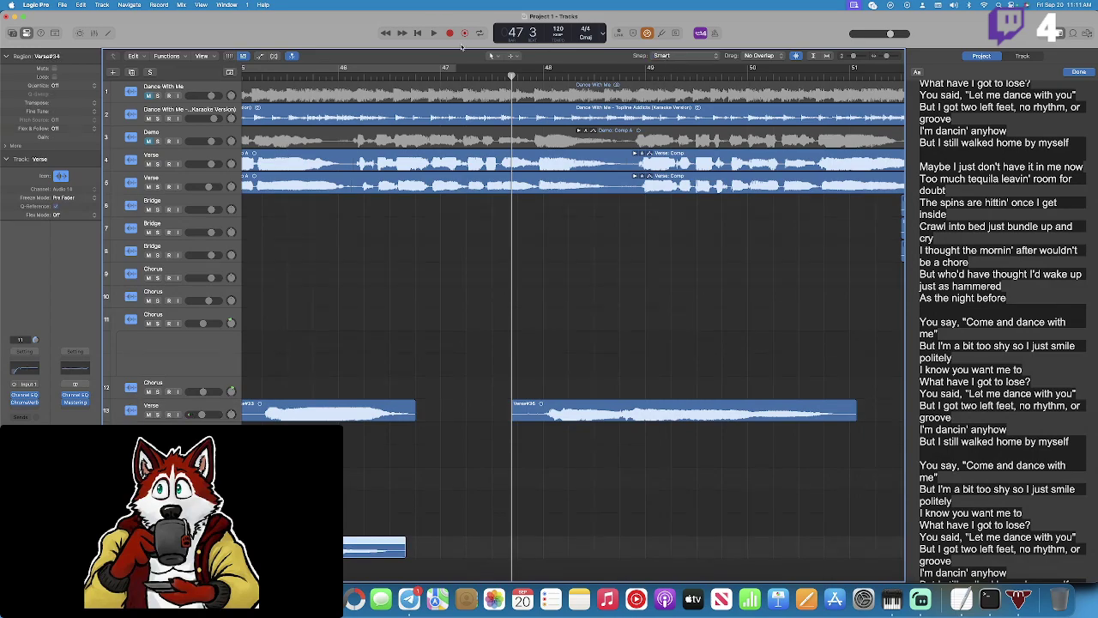
pyautogui.click(450, 34)
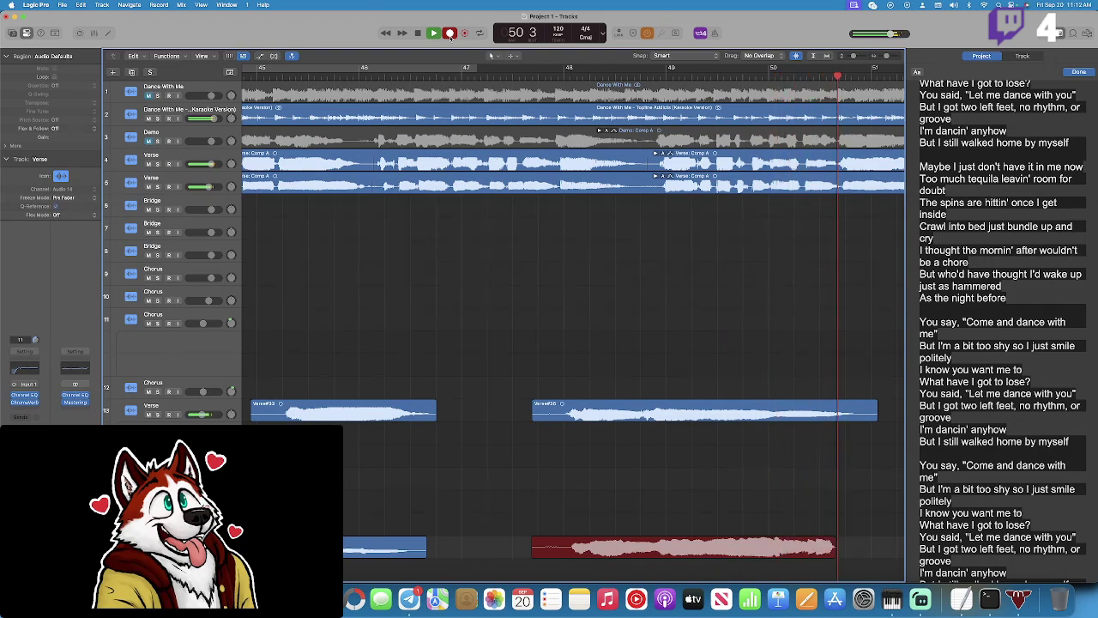
pyautogui.click(449, 35)
# Show the Smart Controls and collapse the Bridge backing take folders on Verse tracks 13 and 14.
pyautogui.press('n')
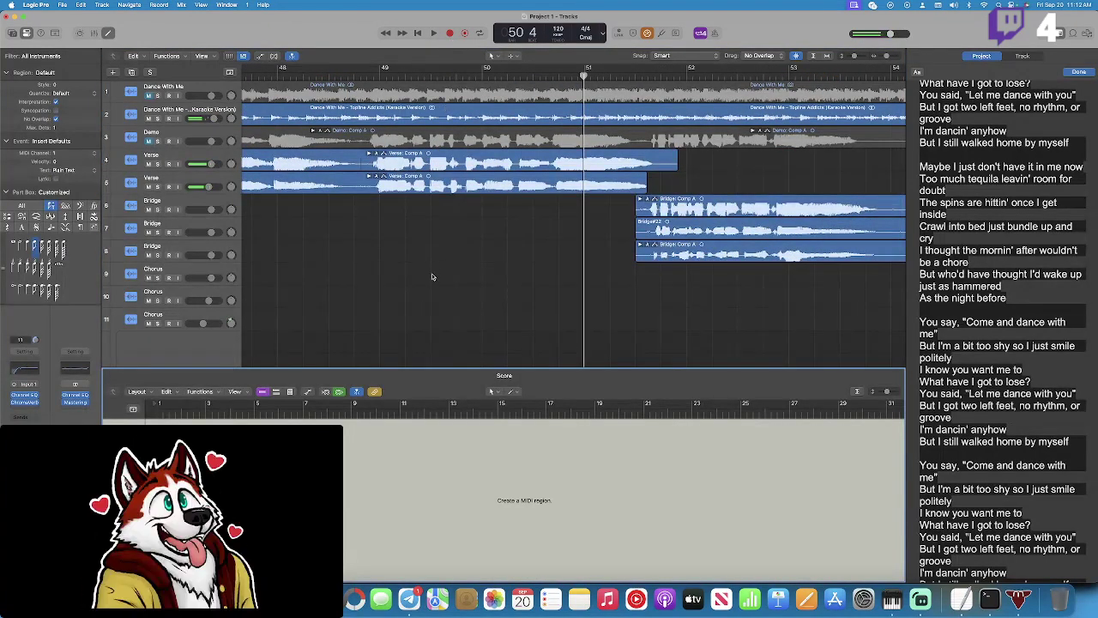
pyautogui.press('space')
pyautogui.press('b')
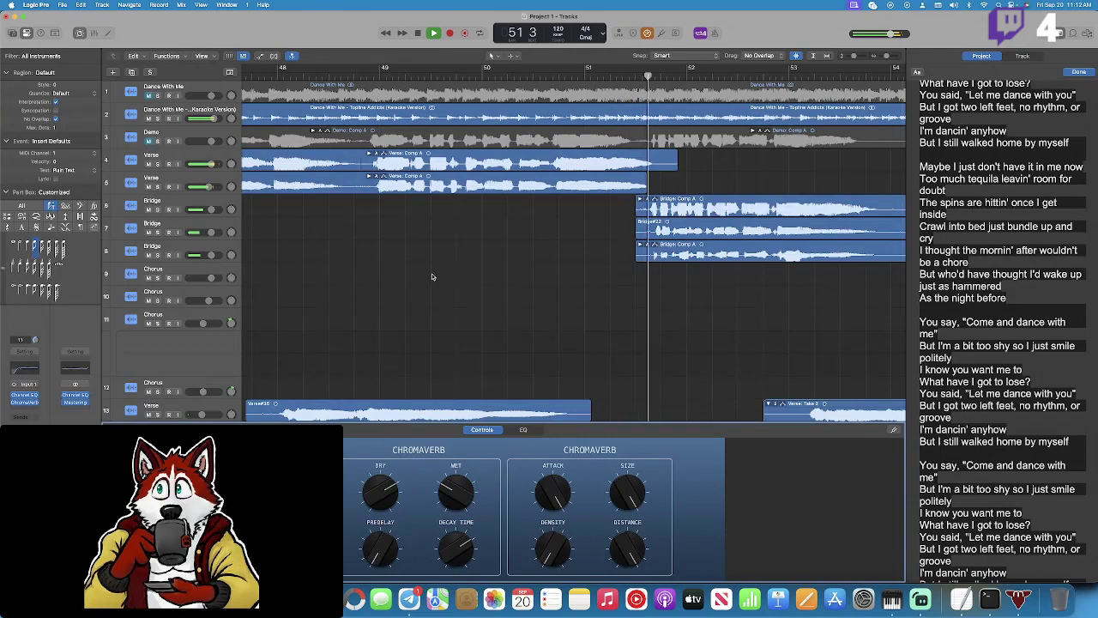
pyautogui.scroll(-5, 431, 272)
pyautogui.hscroll(2, 432, 272)
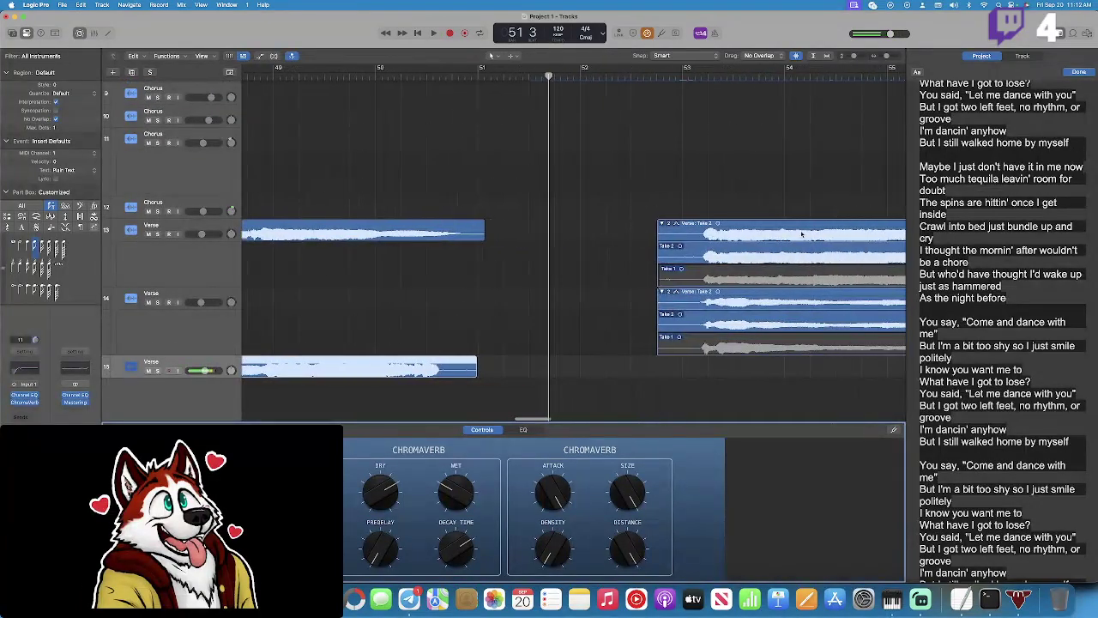
pyautogui.click(667, 224)
pyautogui.scroll(2, 642, 245)
pyautogui.hscroll(-3, 642, 245)
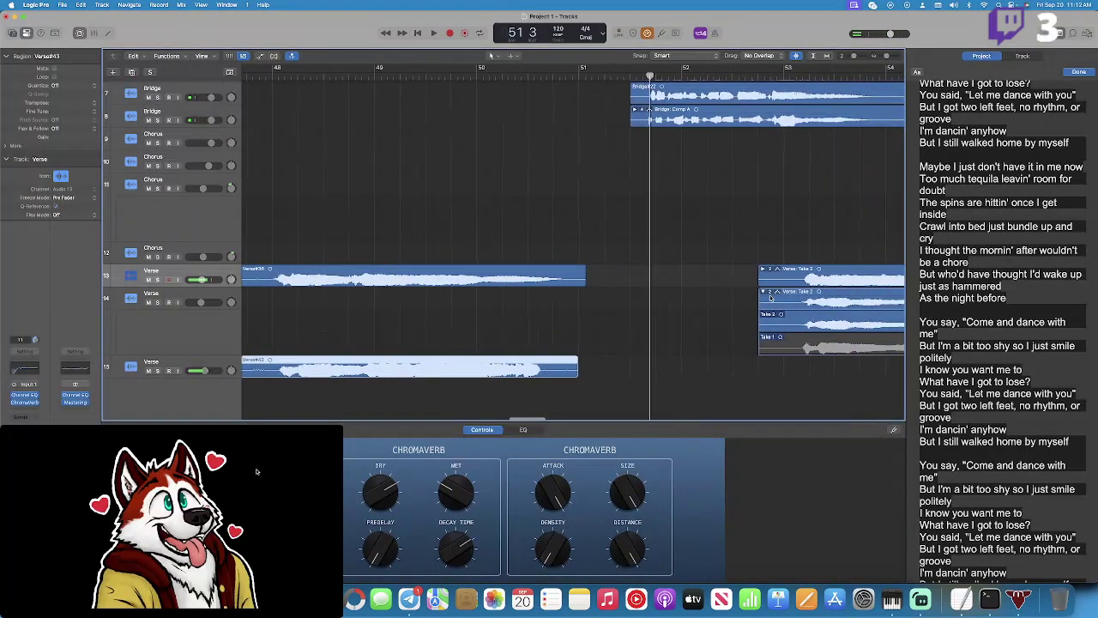
# Nudge the new backing region on Verse track 15 slightly earlier against the track 13 layer during playback.
pyautogui.scroll(2, 419, 371)
pyautogui.hscroll(-3, 418, 371)
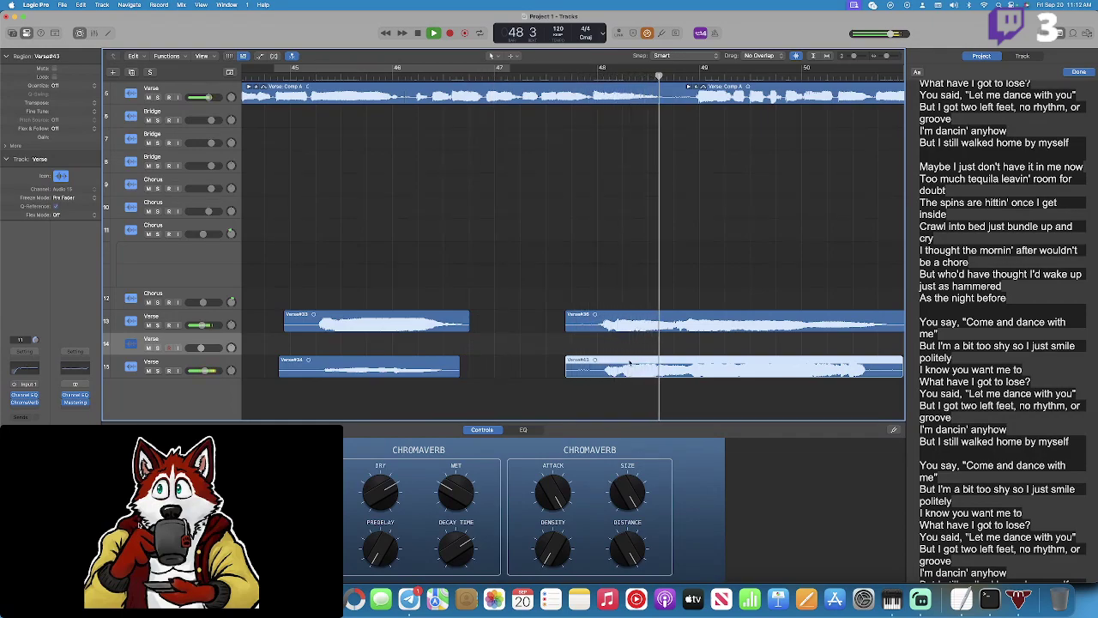
pyautogui.moveTo(630, 363); pyautogui.dragTo(633, 360)
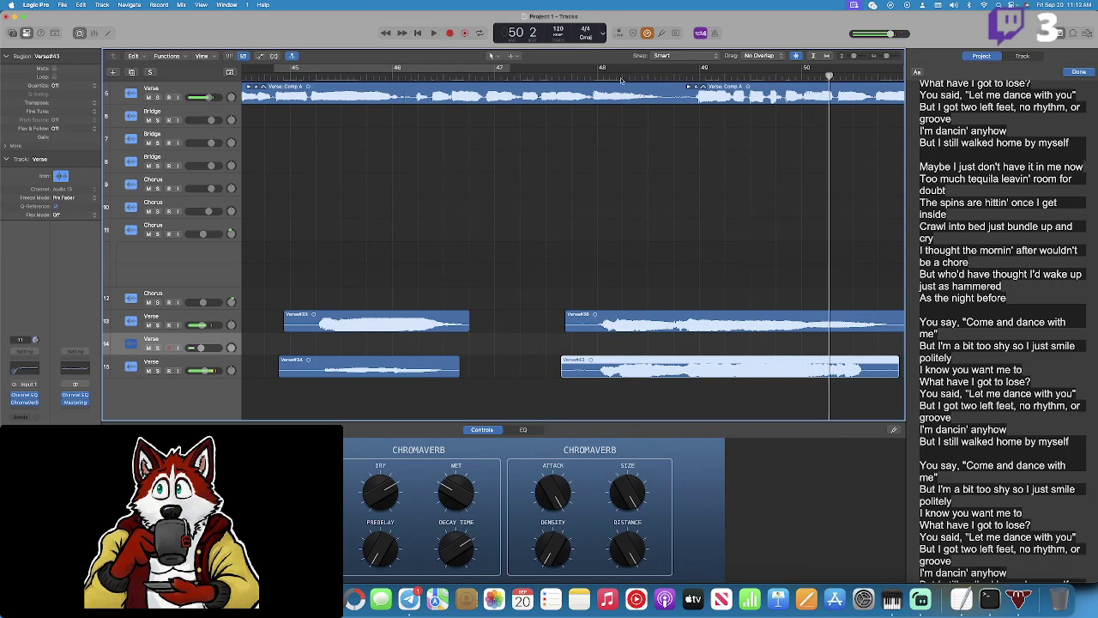
pyautogui.click(549, 77)
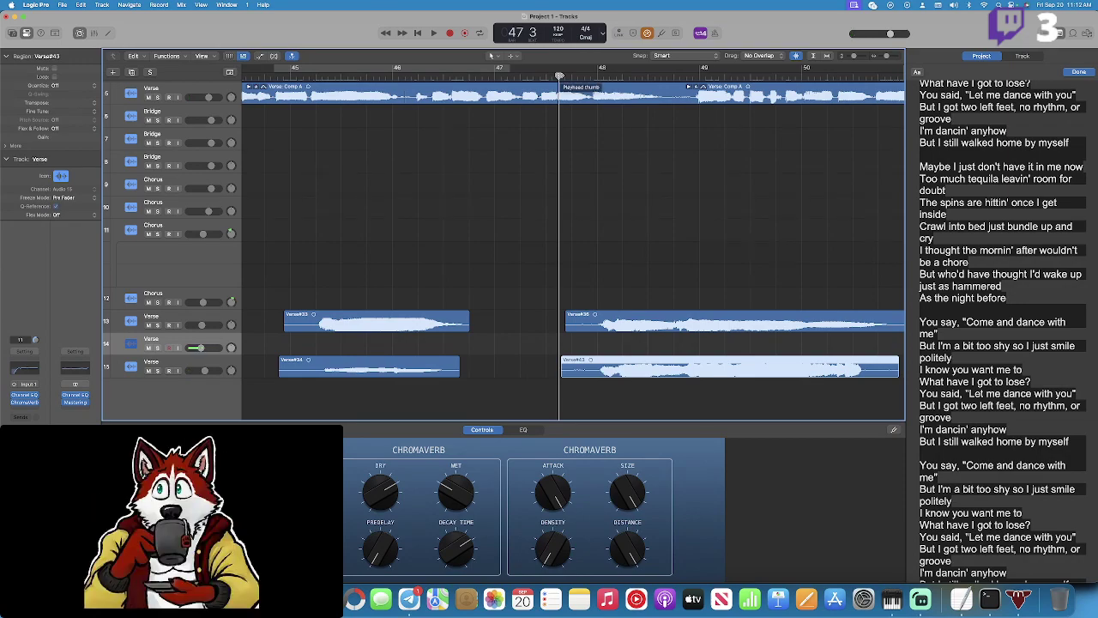
pyautogui.click(450, 33)
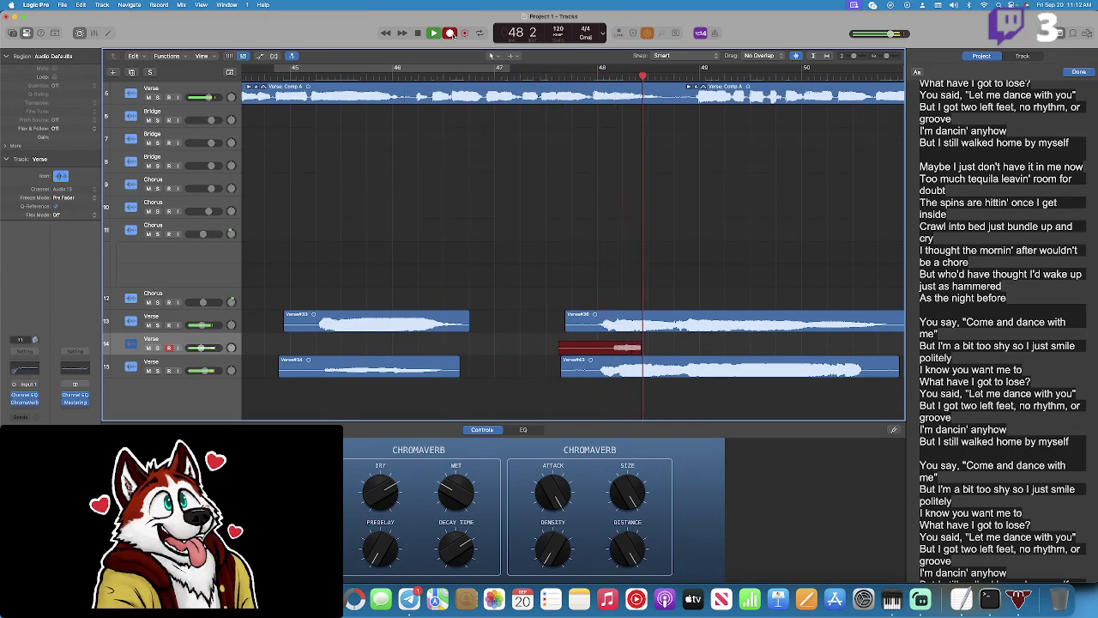
pyautogui.click(453, 35)
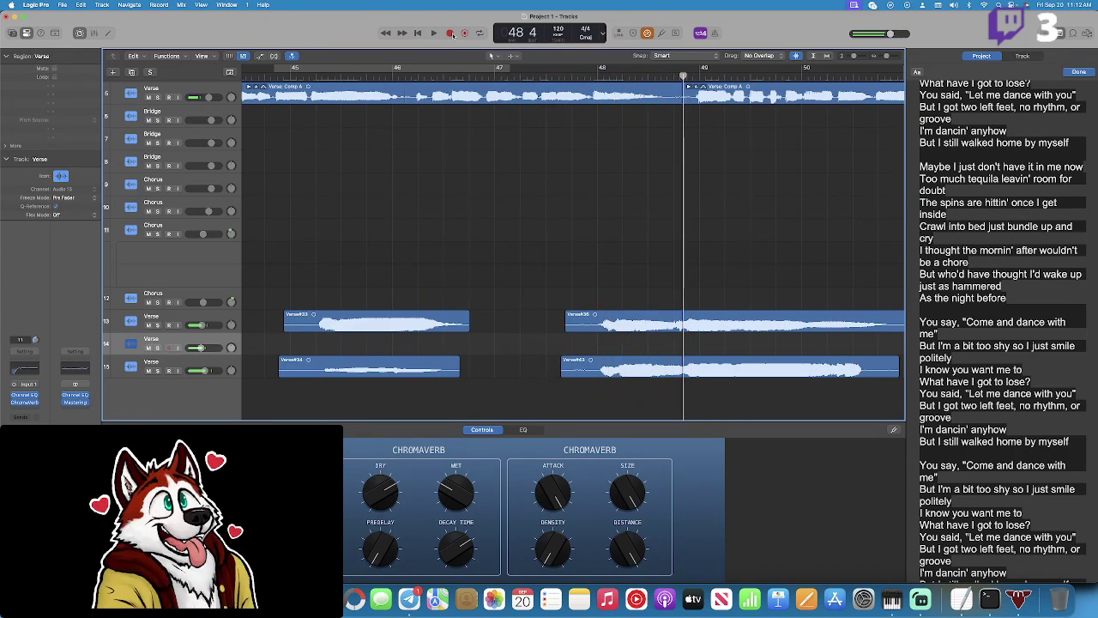
# Record a second take of the backing layer on Verse track 15, from bar 47 beat 3 to bar 51 beat 2.
pyautogui.click(559, 72)
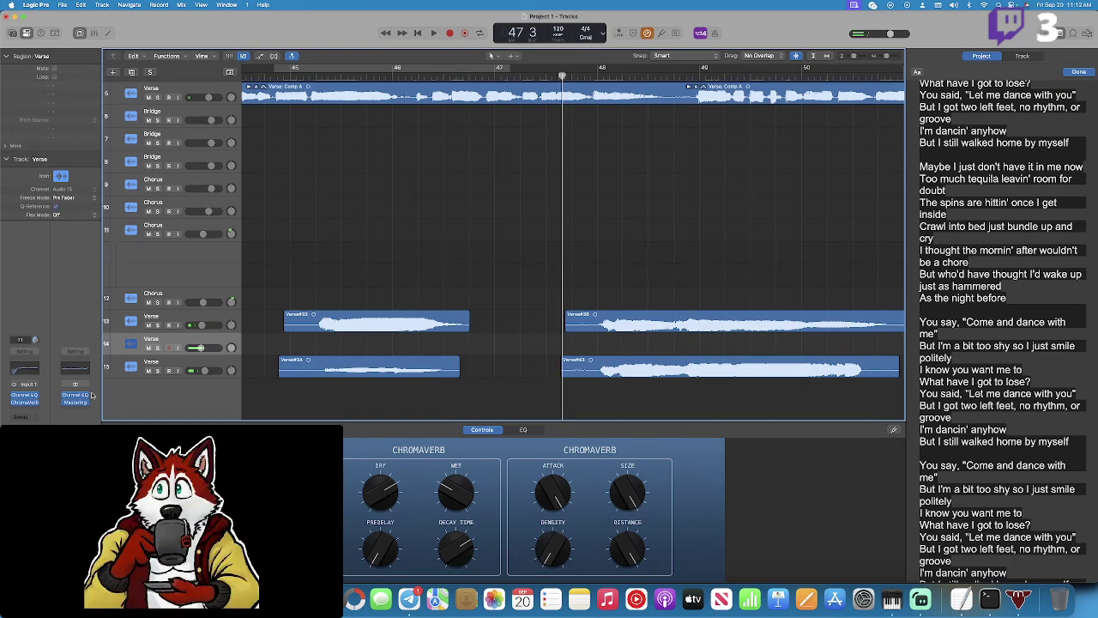
pyautogui.click(177, 369)
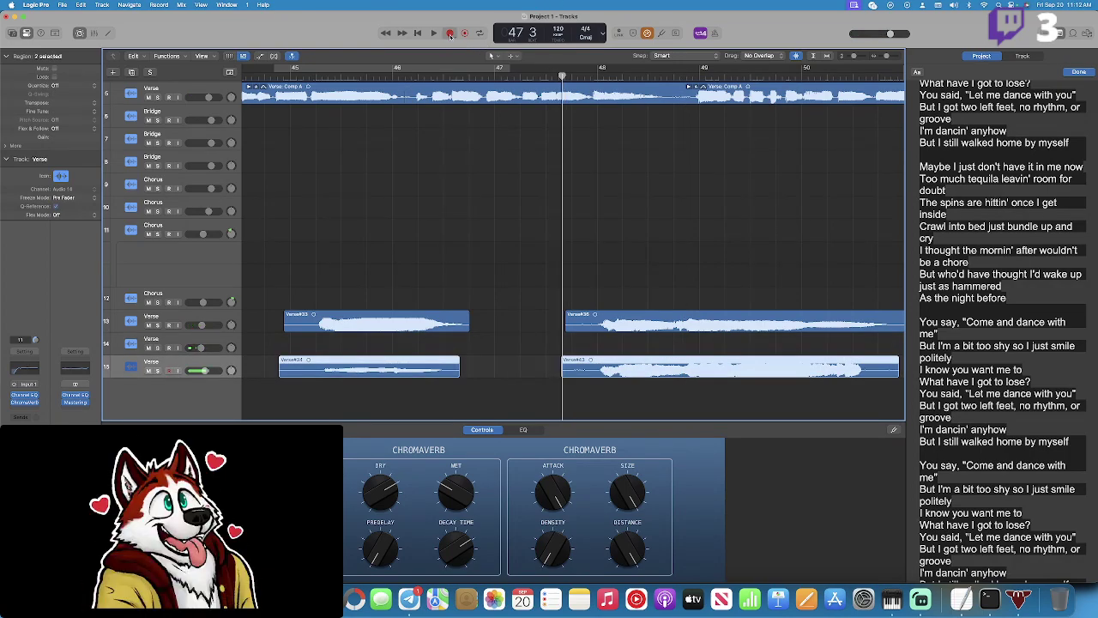
pyautogui.click(450, 33)
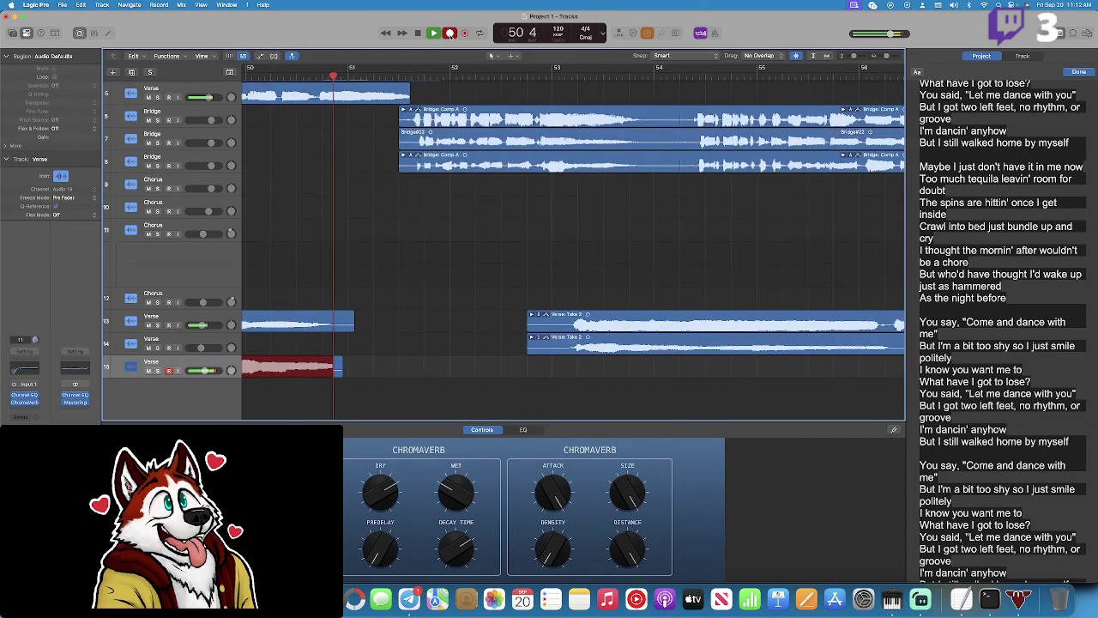
pyautogui.click(450, 34)
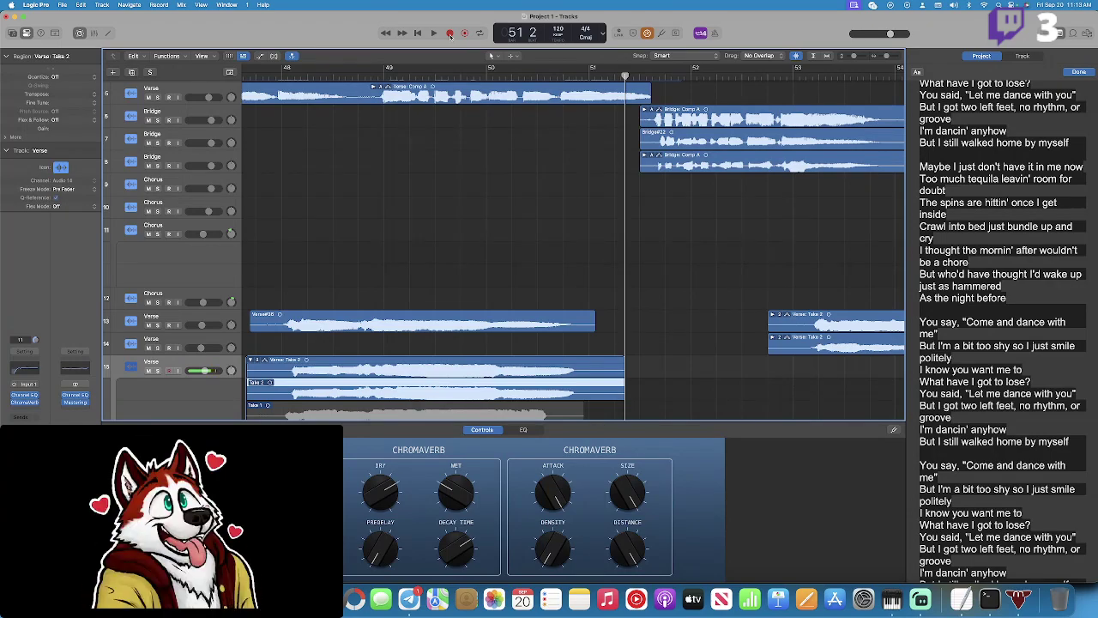
# Play from bar 47 beat 3 to check the second take on track 15 against the track 13 layer.
pyautogui.scroll(-1, 526, 126)
pyautogui.hscroll(-3, 527, 125)
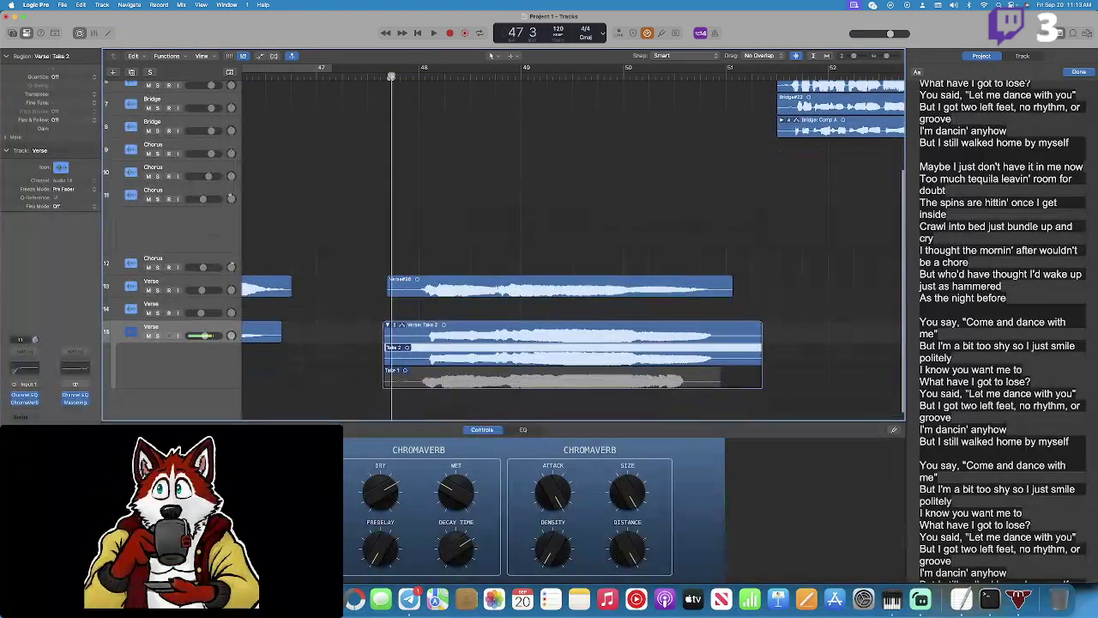
pyautogui.press('space')
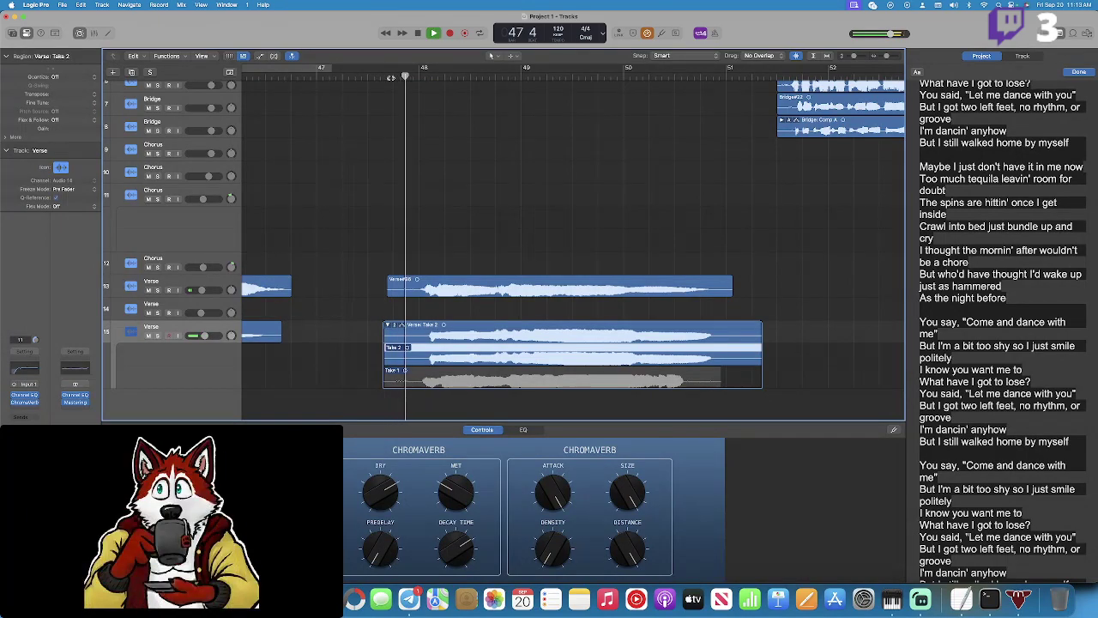
pyautogui.hscroll(-3, 574, 242)
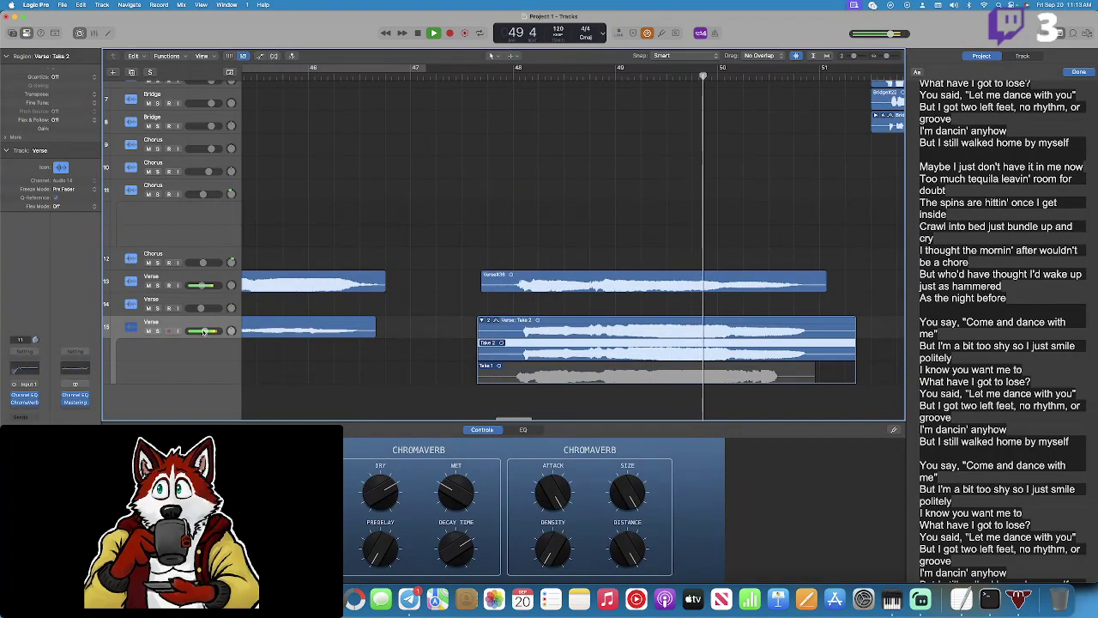
pyautogui.click(495, 75)
pyautogui.press('space')
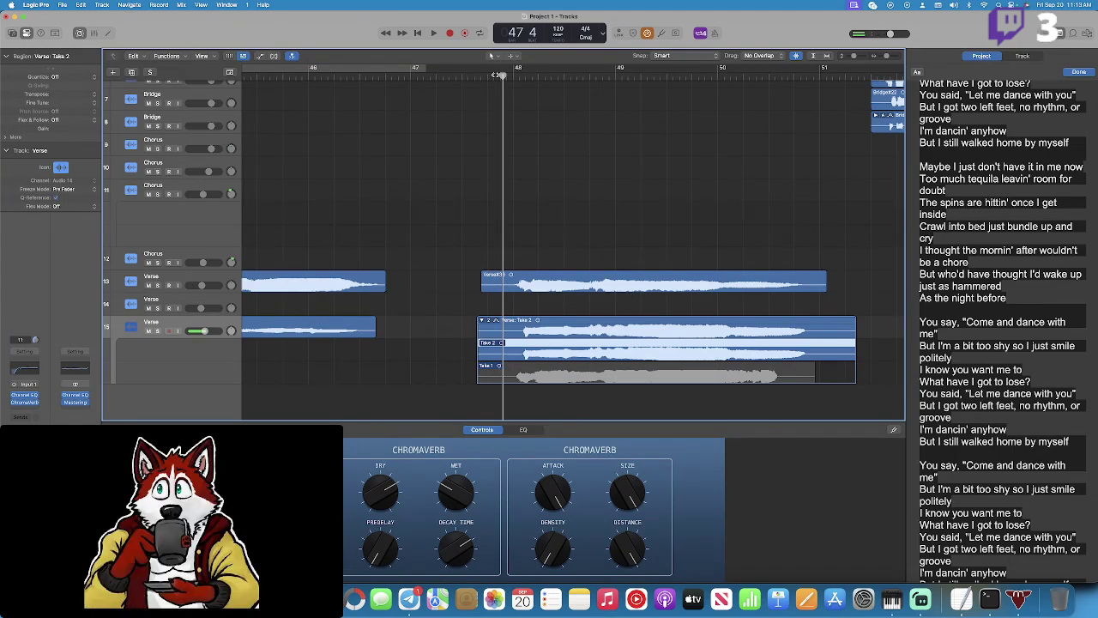
# Record a third take on Verse track 15, from bar 47 beat 3 to bar 51 beat 2, and play it back.
pyautogui.hscroll(3, 464, 77)
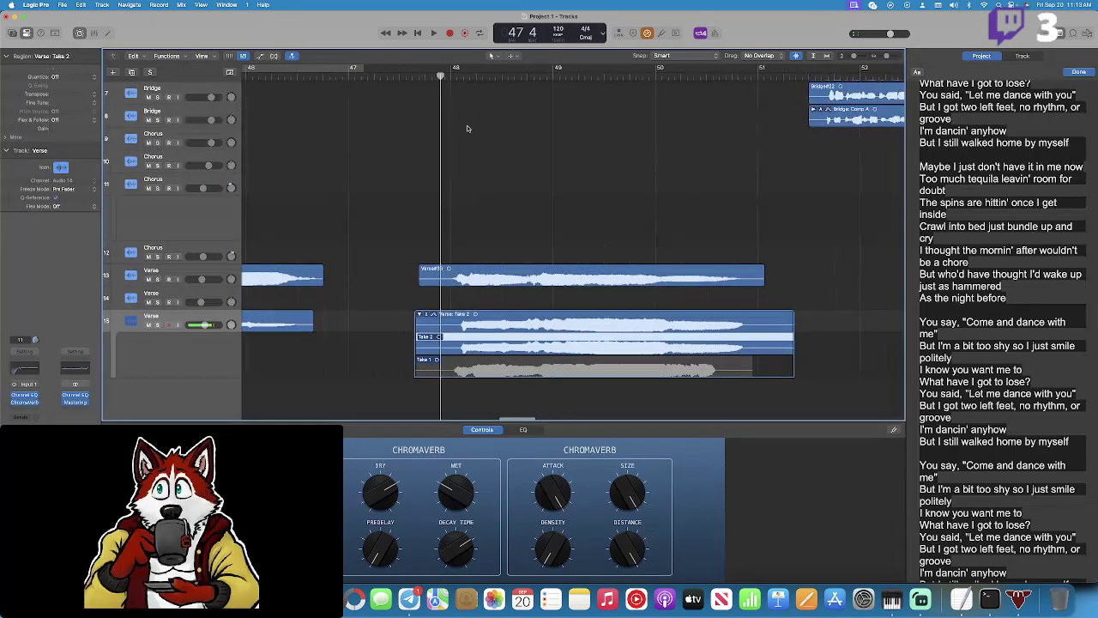
pyautogui.click(417, 75)
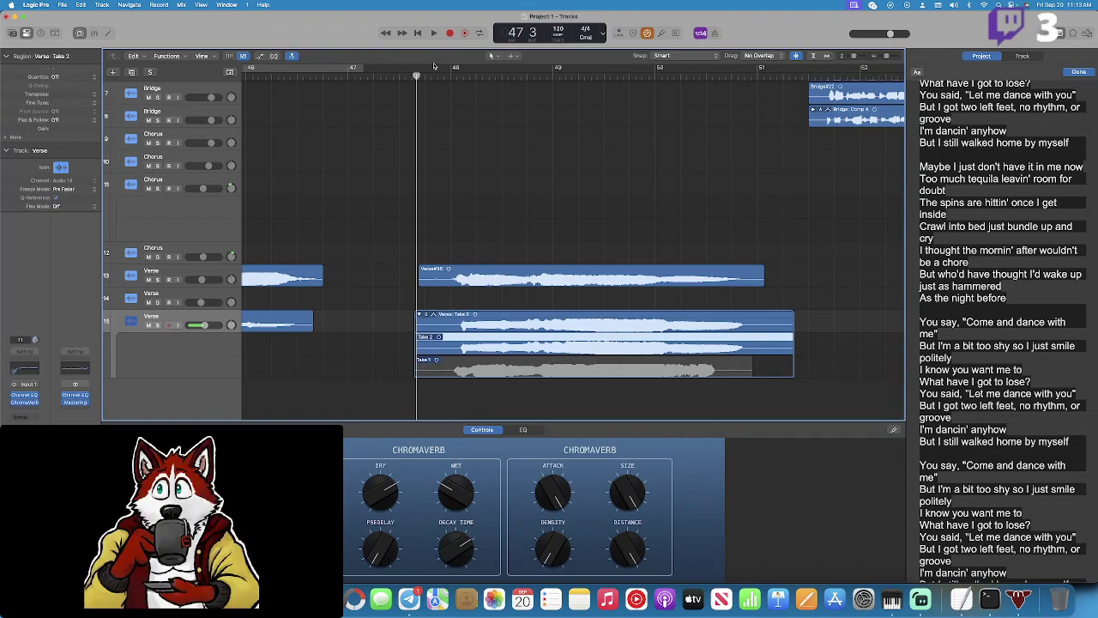
pyautogui.click(449, 33)
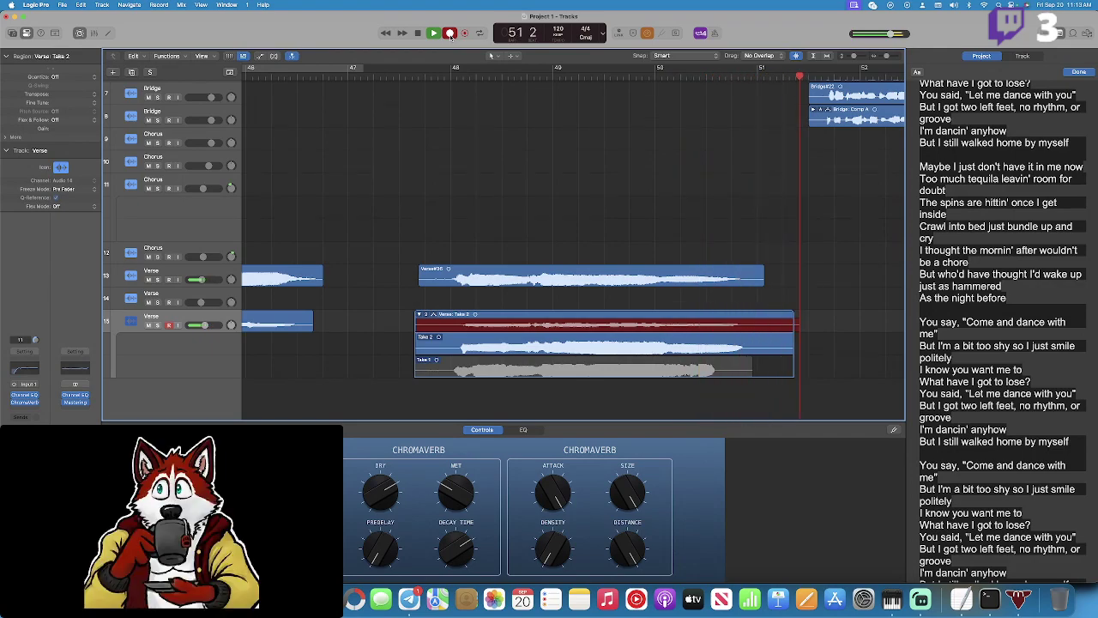
pyautogui.click(449, 32)
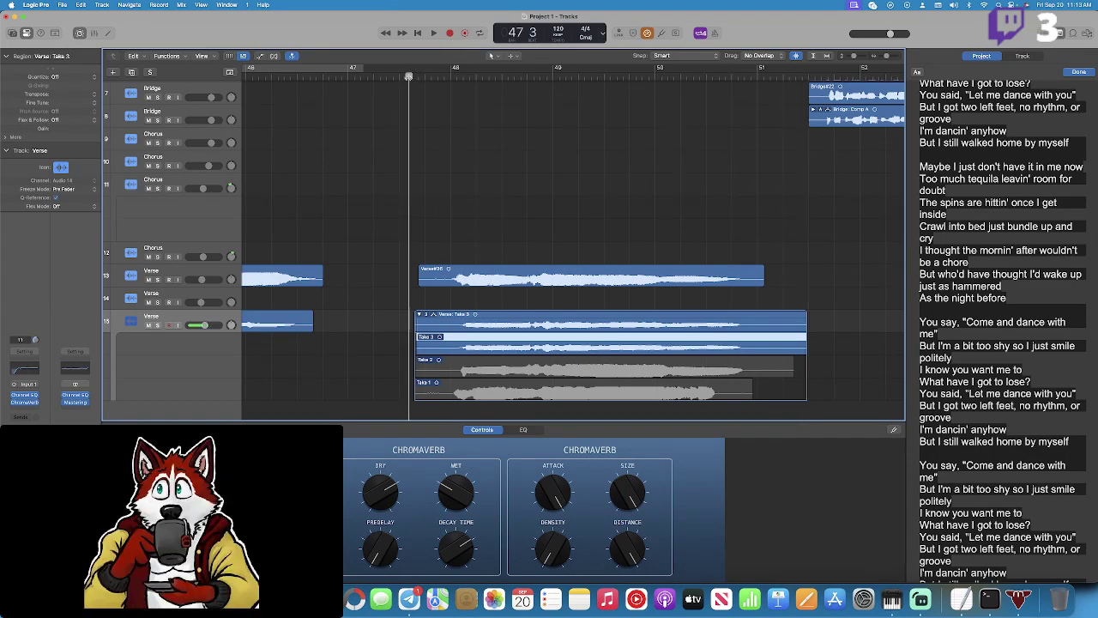
pyautogui.press('space')
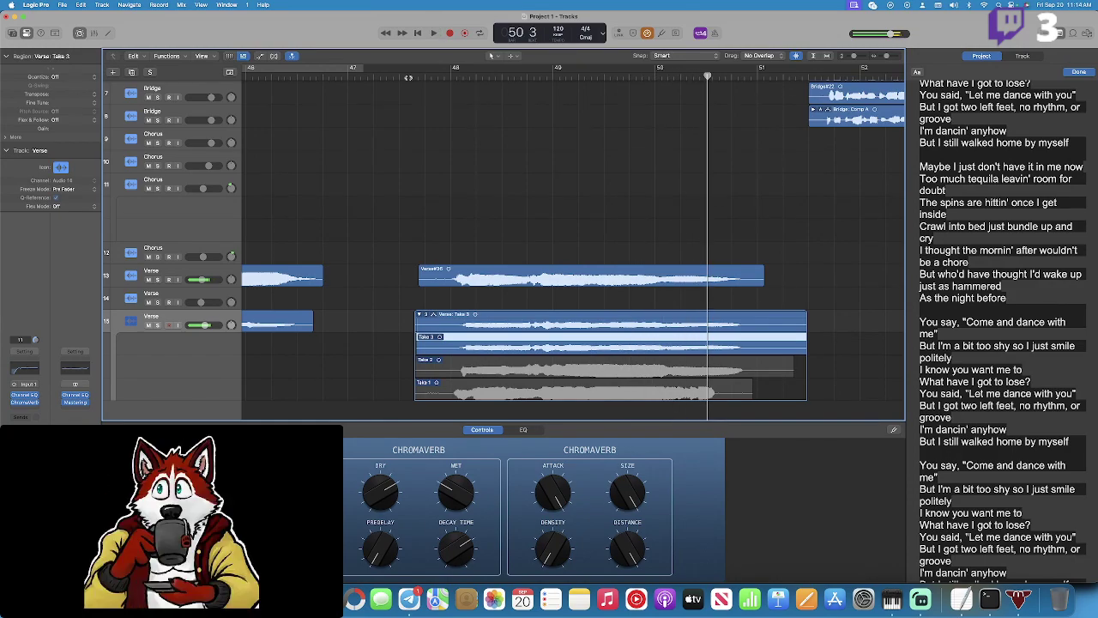
pyautogui.moveTo(409, 77); pyautogui.dragTo(413, 77)
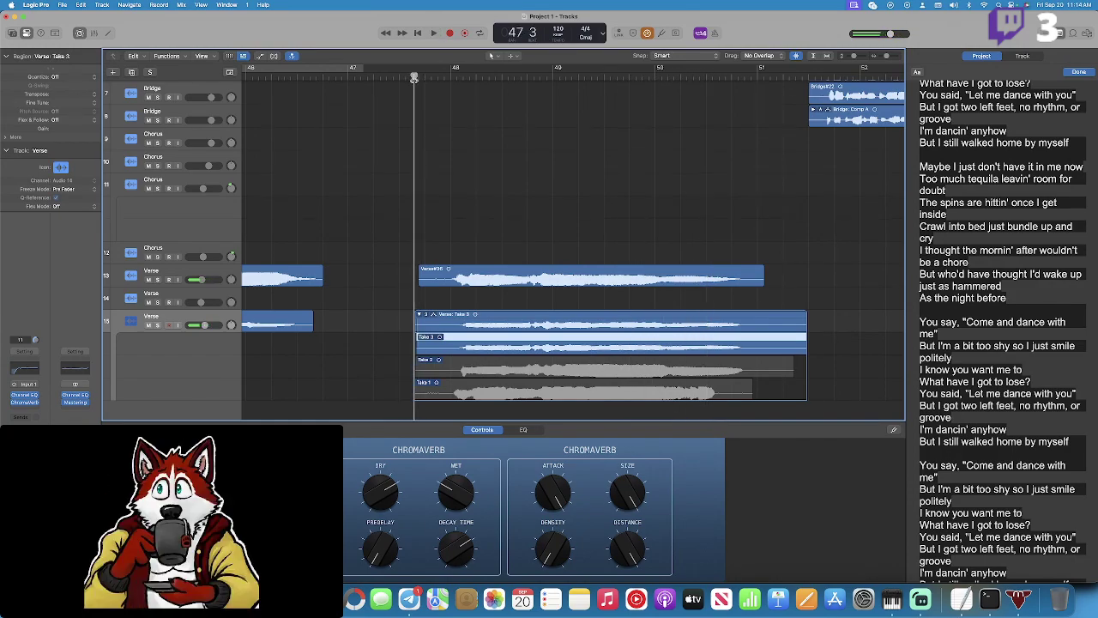
pyautogui.click(450, 33)
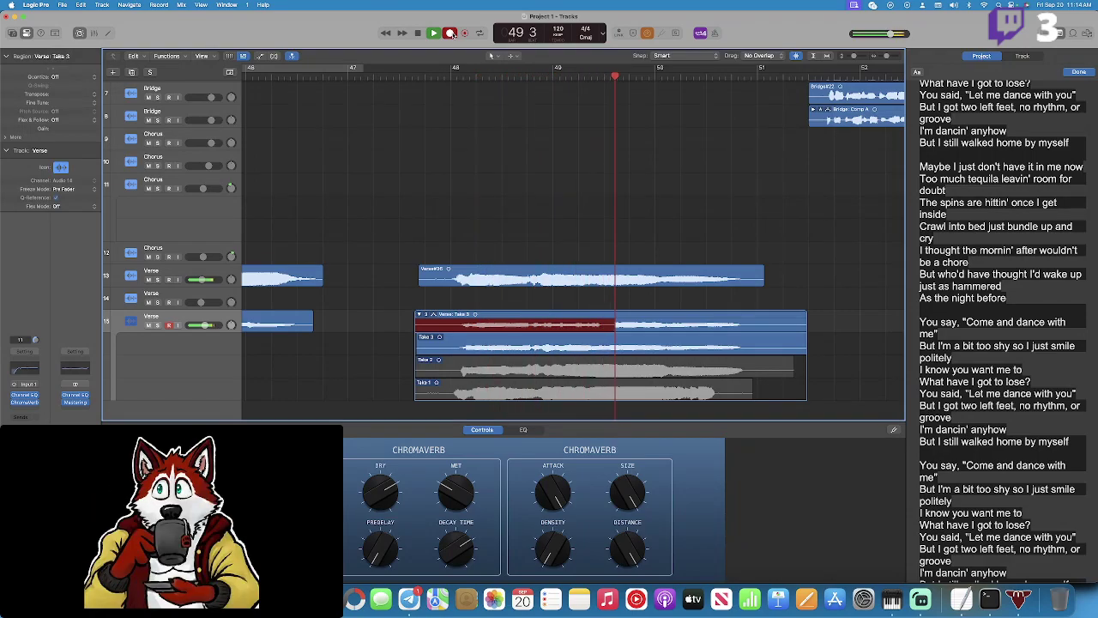
pyautogui.click(450, 32)
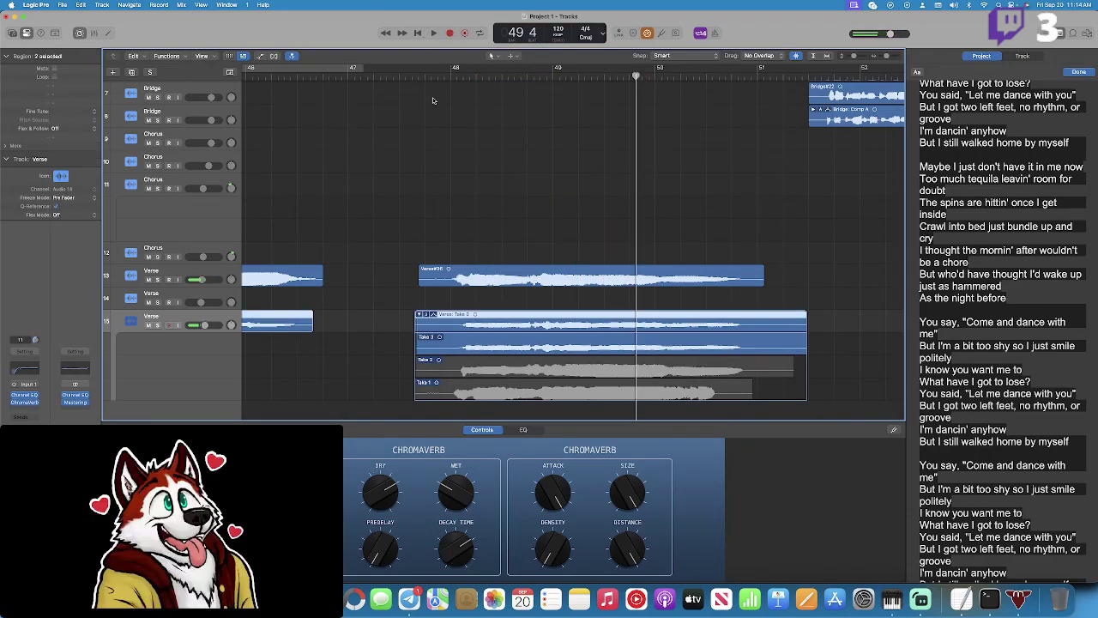
# Record a fourth take of the backing layer on Verse track 15, from bar 47 beat 3 to bar 51 beat 2.
pyautogui.moveTo(451, 76); pyautogui.dragTo(412, 75)
pyautogui.click(450, 34)
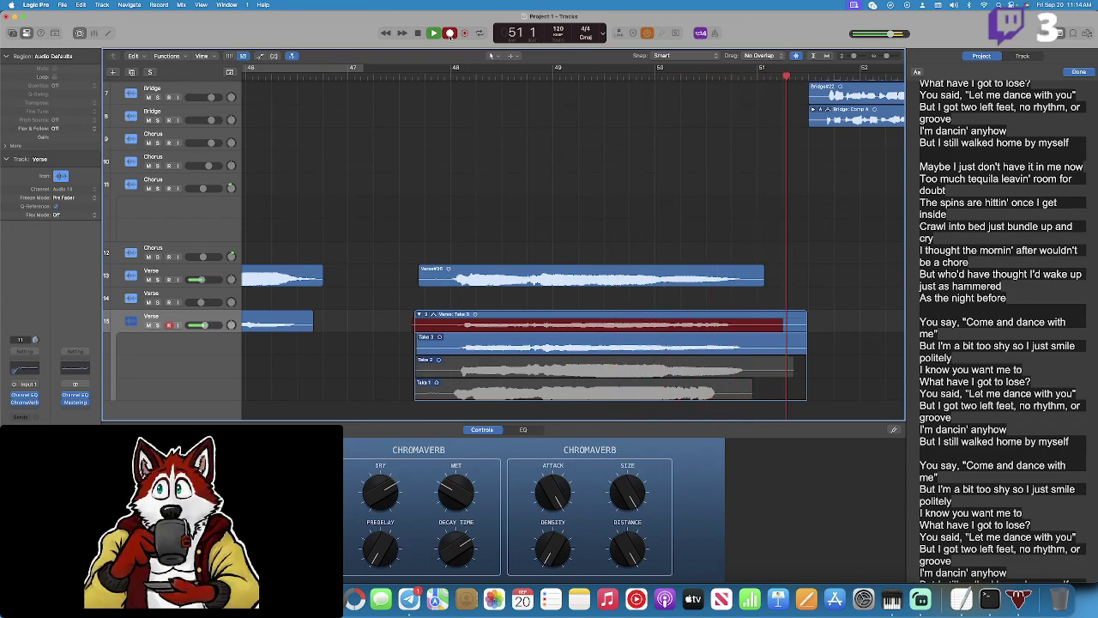
pyautogui.click(450, 34)
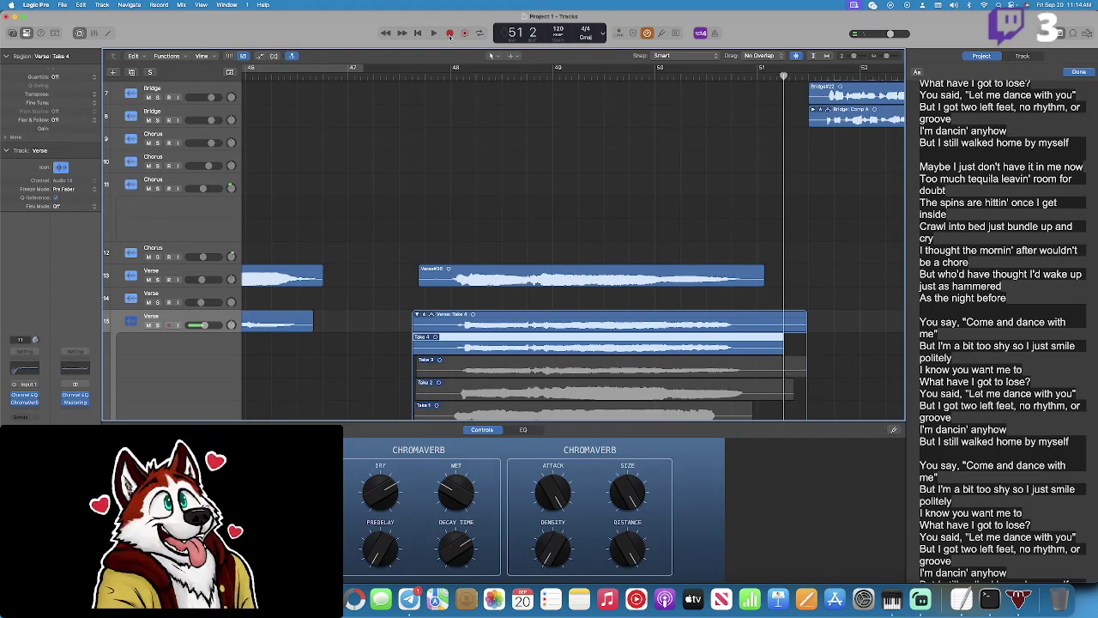
# Play back the fourth take on Verse track 15 and set the track's volume to -7.8 dB.
pyautogui.click(425, 82)
pyautogui.press('space')
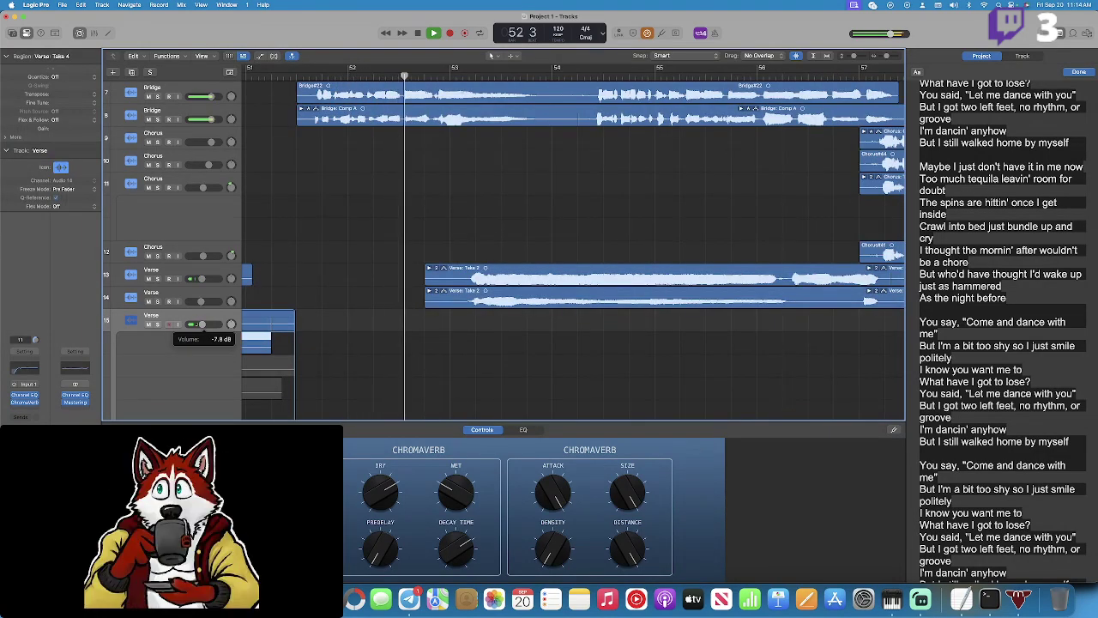
pyautogui.hscroll(-10, 440, 315)
pyautogui.click(440, 78)
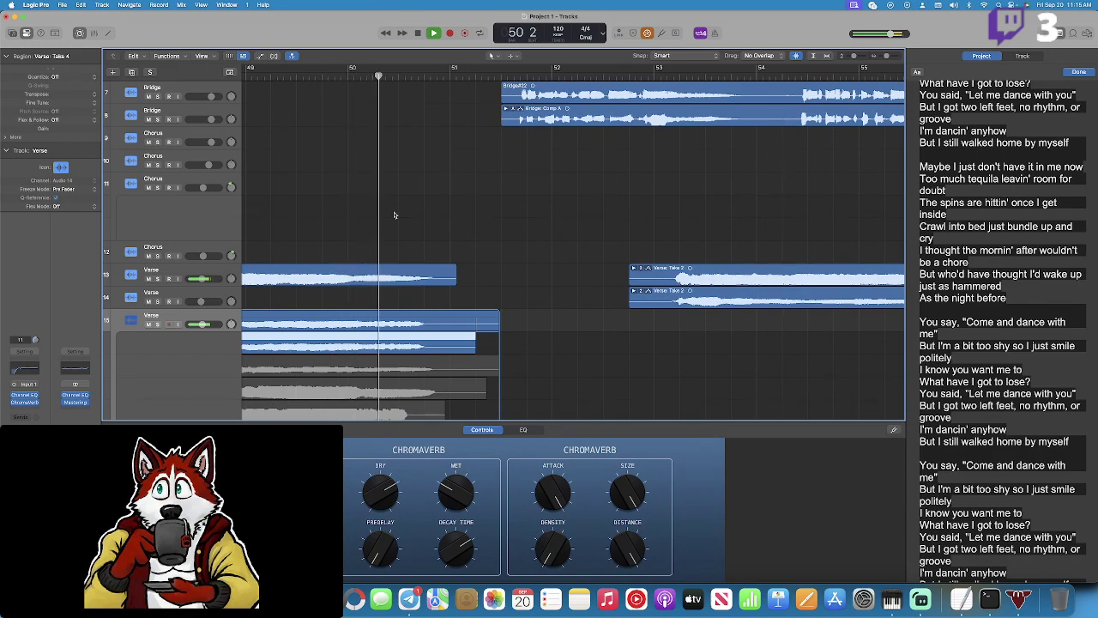
# Follow the playback through the Bridge into the Chorus, up to bar 58 beat 4, to check the backing layers.
pyautogui.hscroll(5, 451, 172)
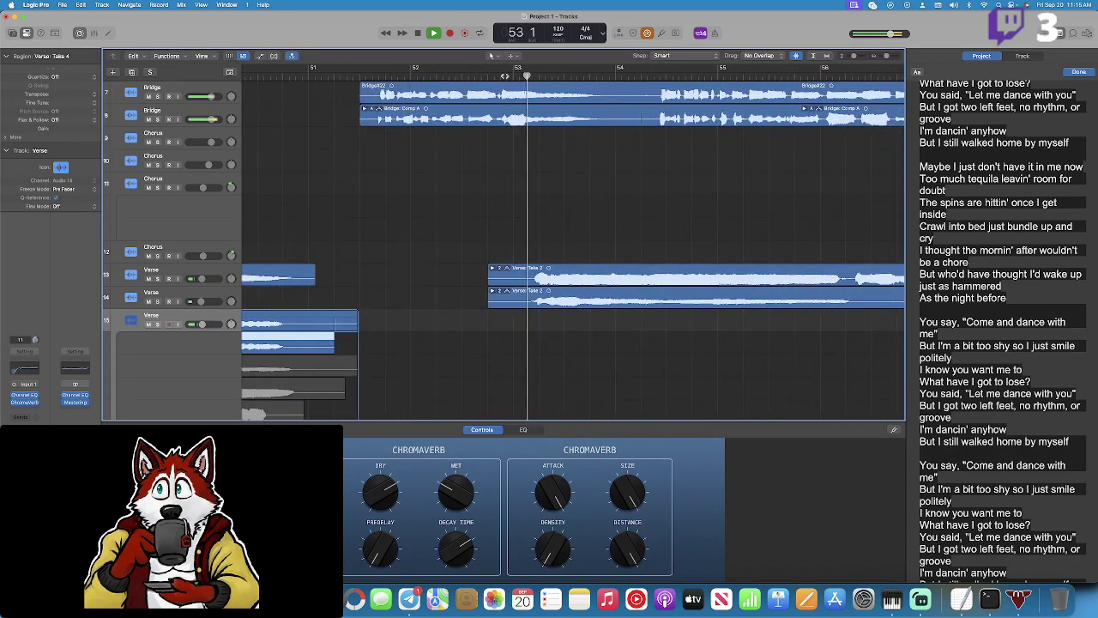
pyautogui.hscroll(1, 538, 93)
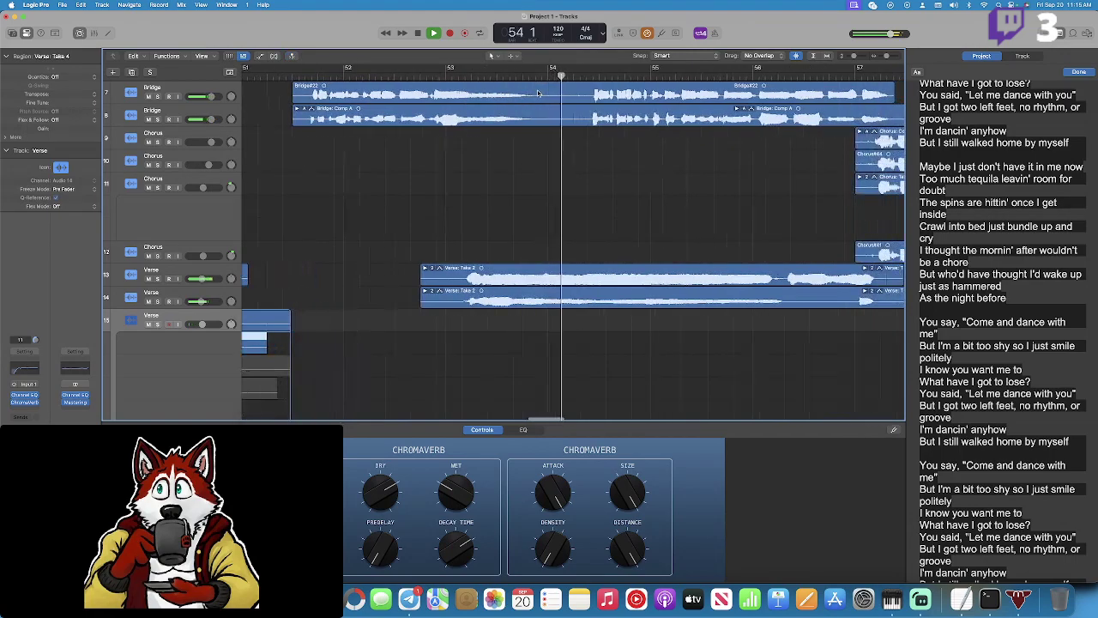
pyautogui.hscroll(9, 538, 92)
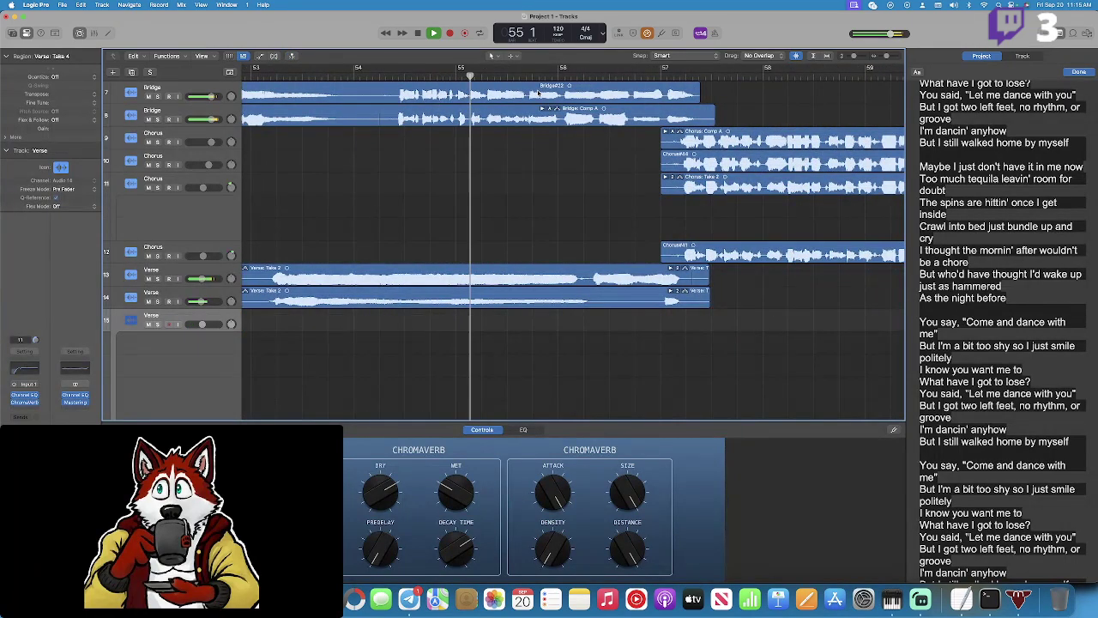
pyautogui.hscroll(-15, 538, 90)
pyautogui.hscroll(20, 537, 89)
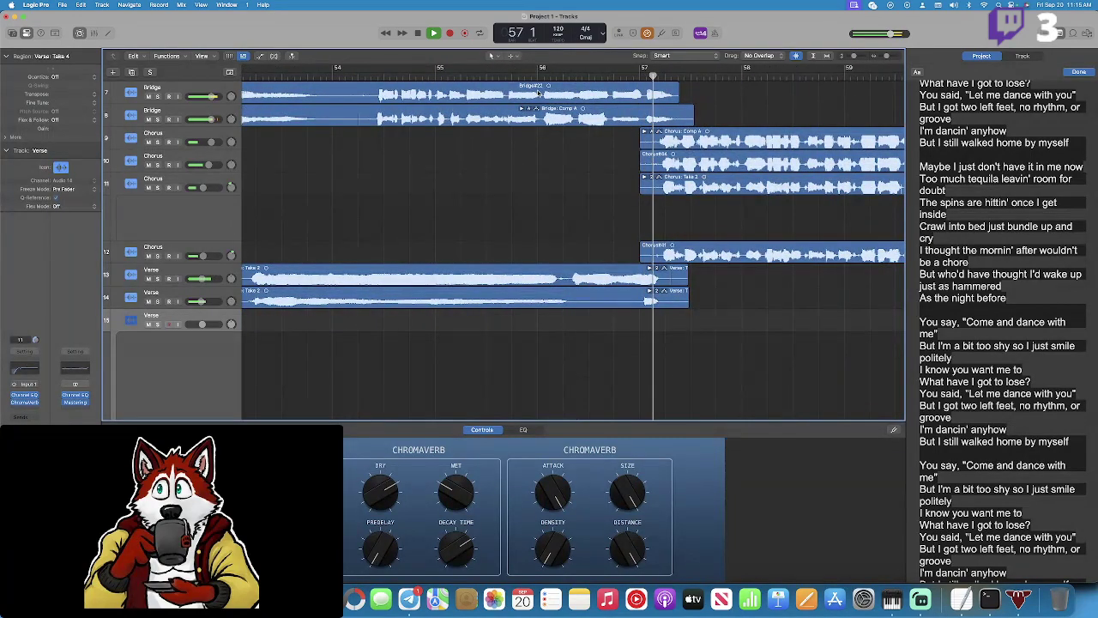
pyautogui.hscroll(6, 583, 129)
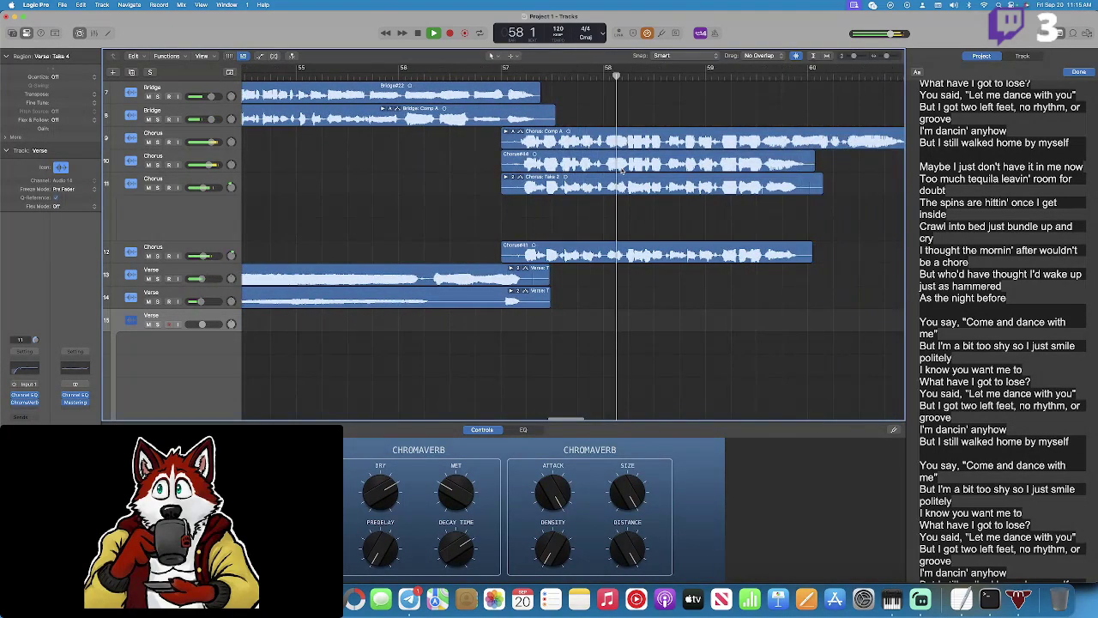
pyautogui.press('space')
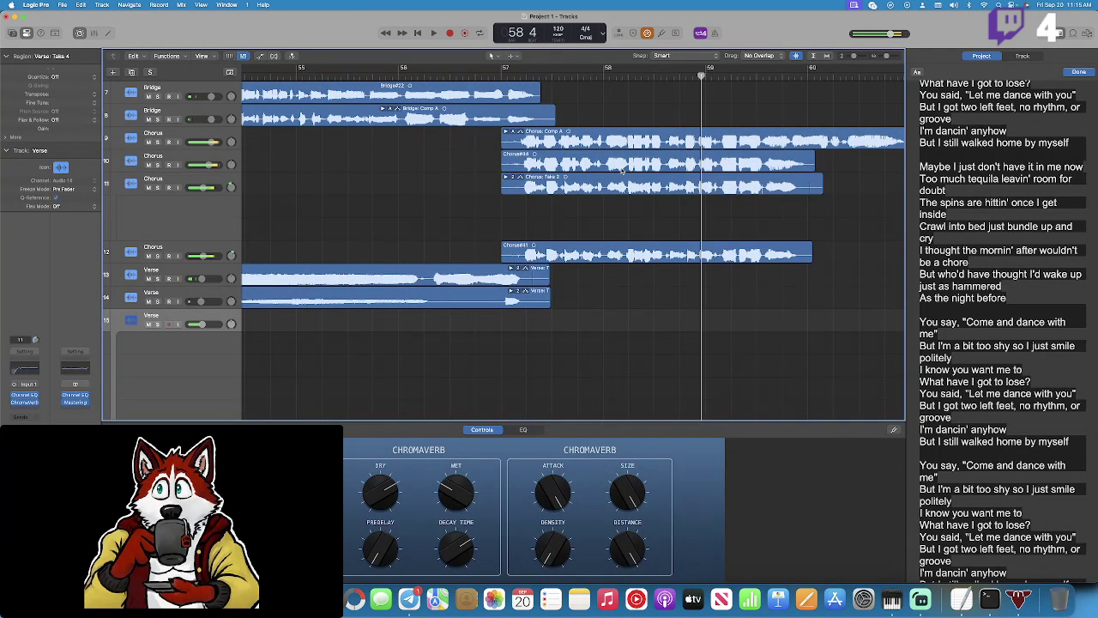
# Switch to Chrome to consult the separated vocal of "Dance With Me" on vocalremover.org, and return to Logic Pro.
pyautogui.click(409, 598)
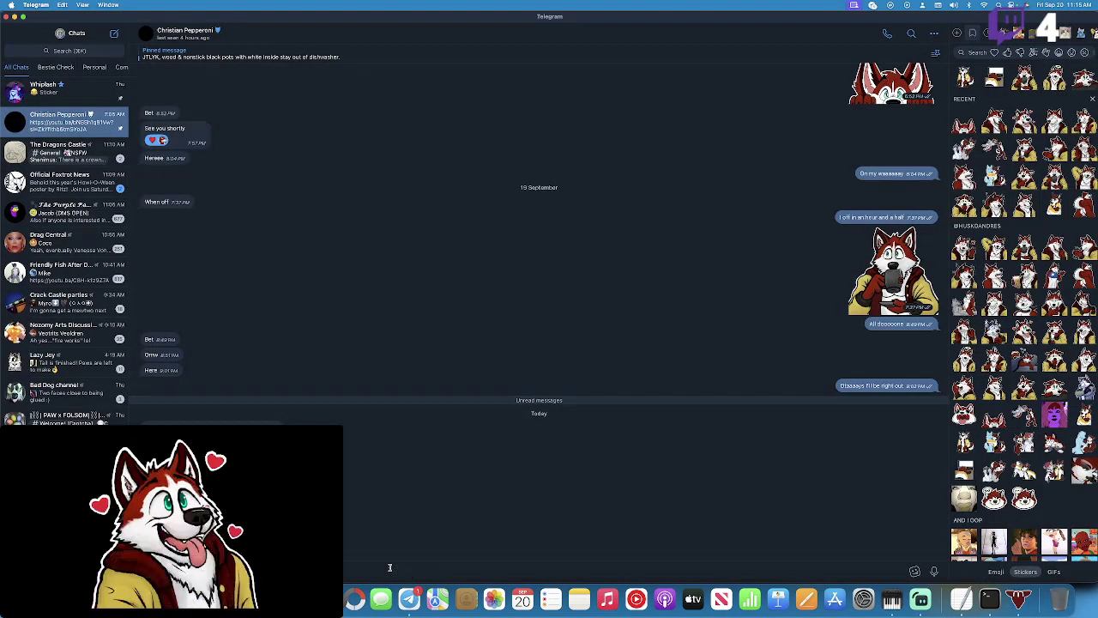
pyautogui.press('super+Tab')
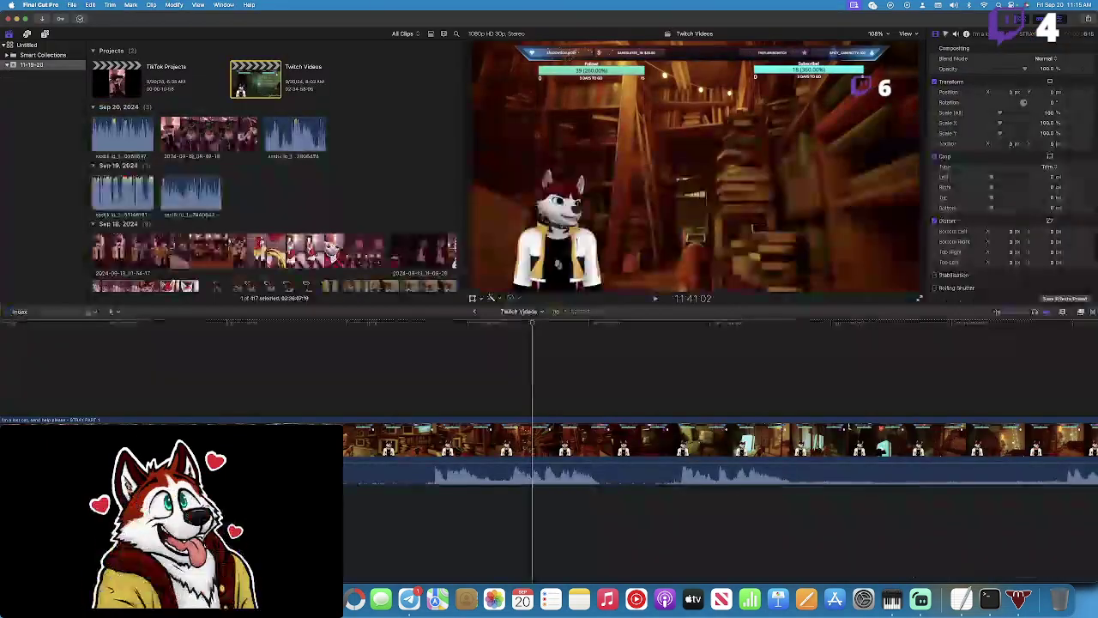
pyautogui.press('super+Tab')
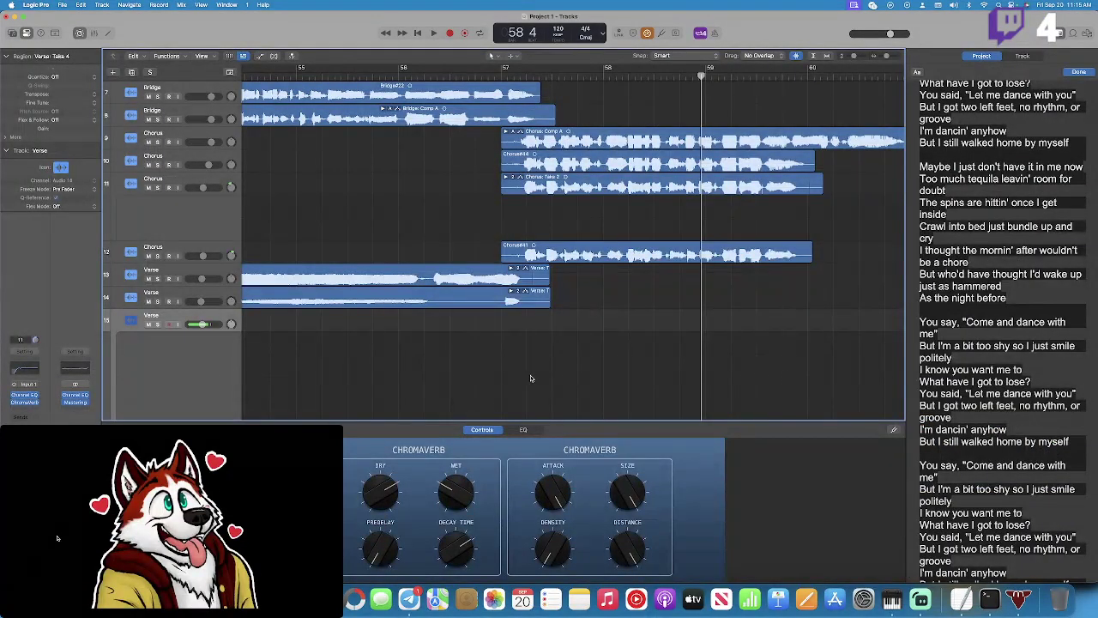
pyautogui.press('super+Tab')
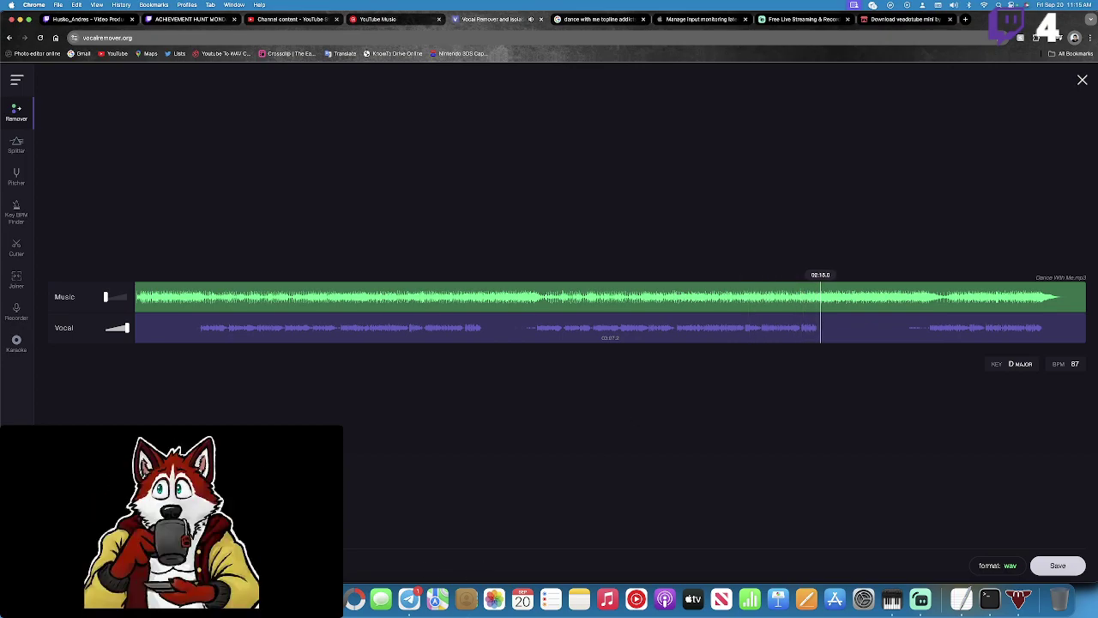
pyautogui.press('super+Tab')
# Play the end of the Chorus around bars 66 to 67 to check the layers on tracks 9 and 10.
pyautogui.click(600, 77)
pyautogui.press('space')
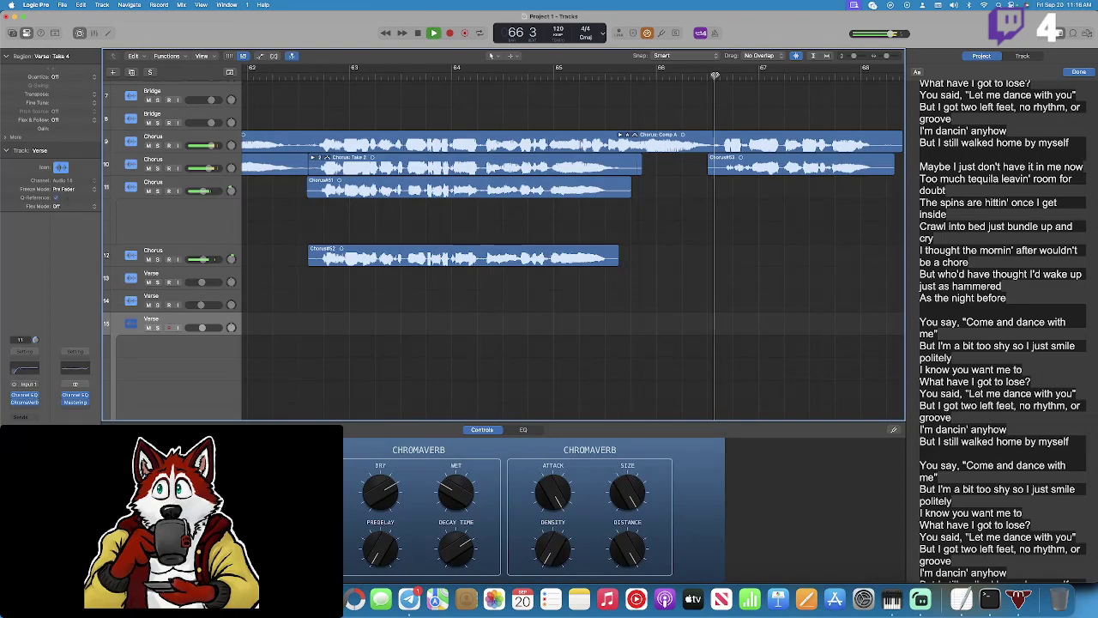
pyautogui.click(712, 75)
pyautogui.press('space')
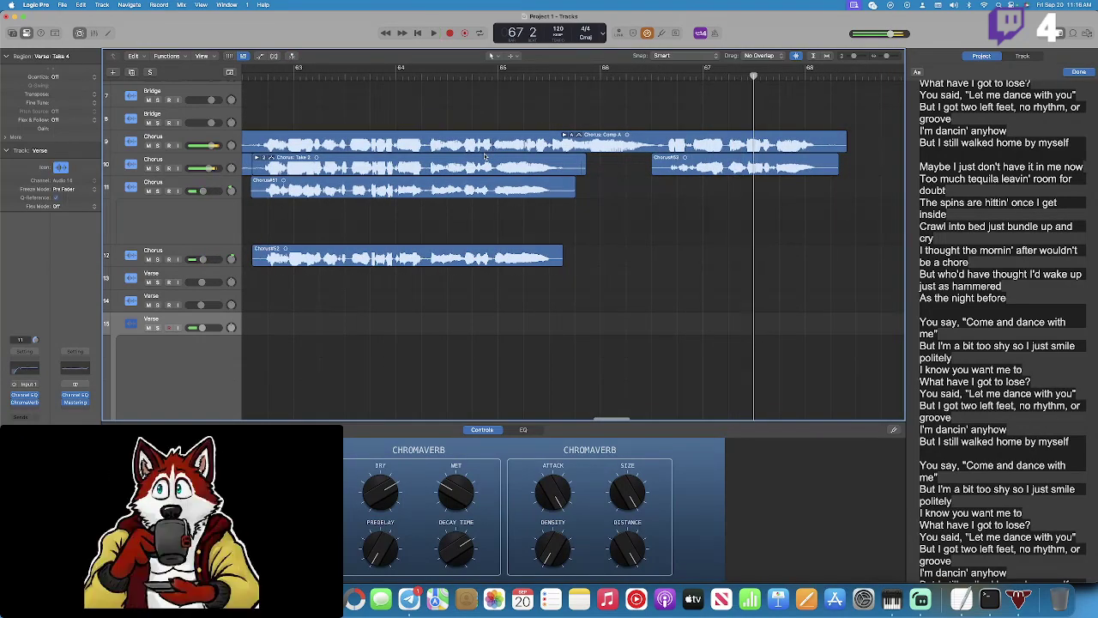
pyautogui.click(182, 180)
pyautogui.press('space')
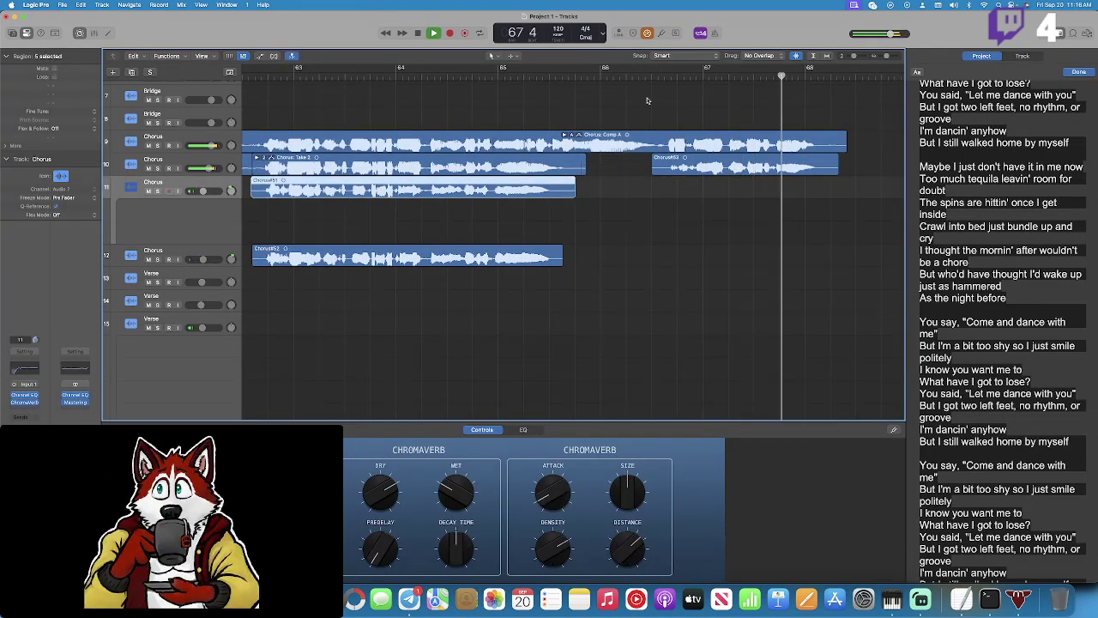
pyautogui.click(646, 77)
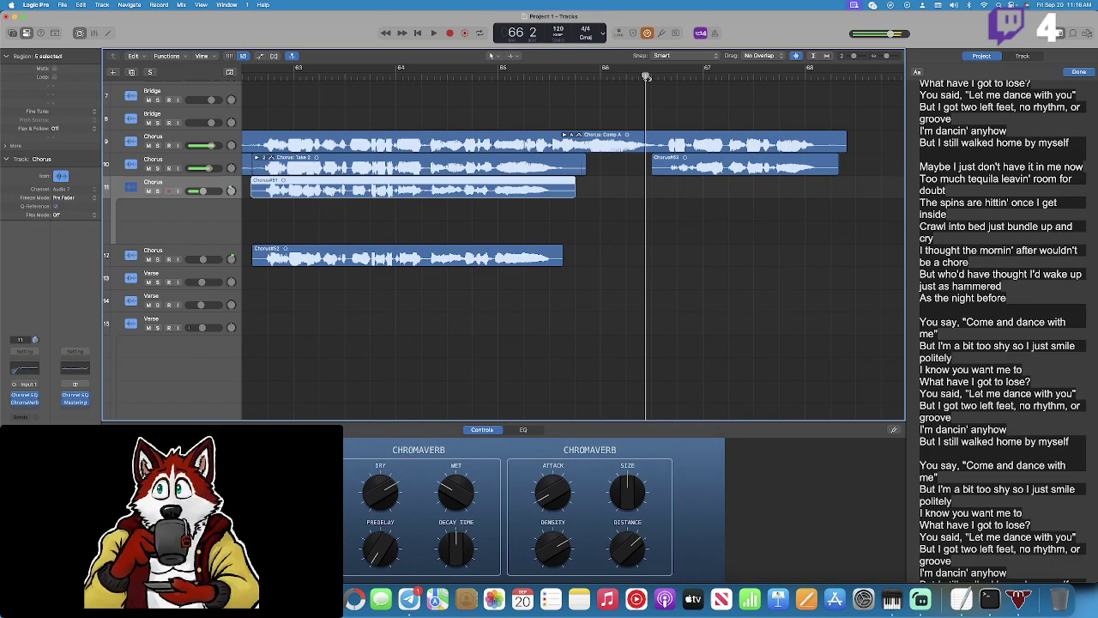
# Record a backing layer on Chorus track 11 from bar 66 beat 3 to bar 68 beat 2, and play it back.
pyautogui.click(196, 276)
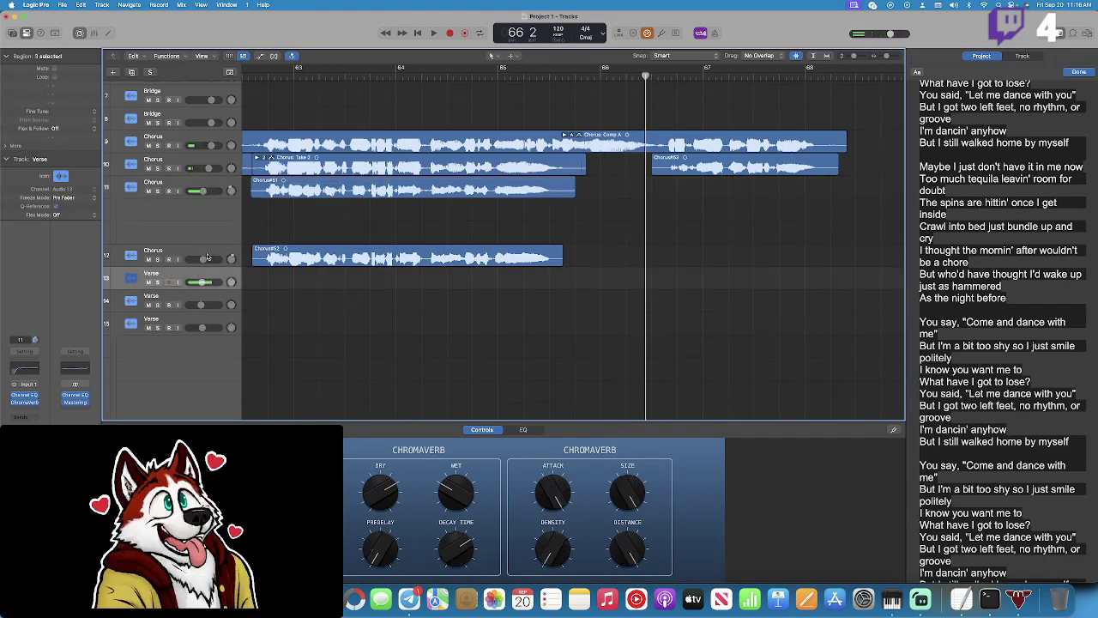
pyautogui.scroll(2, 207, 255)
pyautogui.hscroll(3, 378, 310)
pyautogui.hscroll(2, 338, 309)
pyautogui.moveTo(532, 73); pyautogui.dragTo(536, 76)
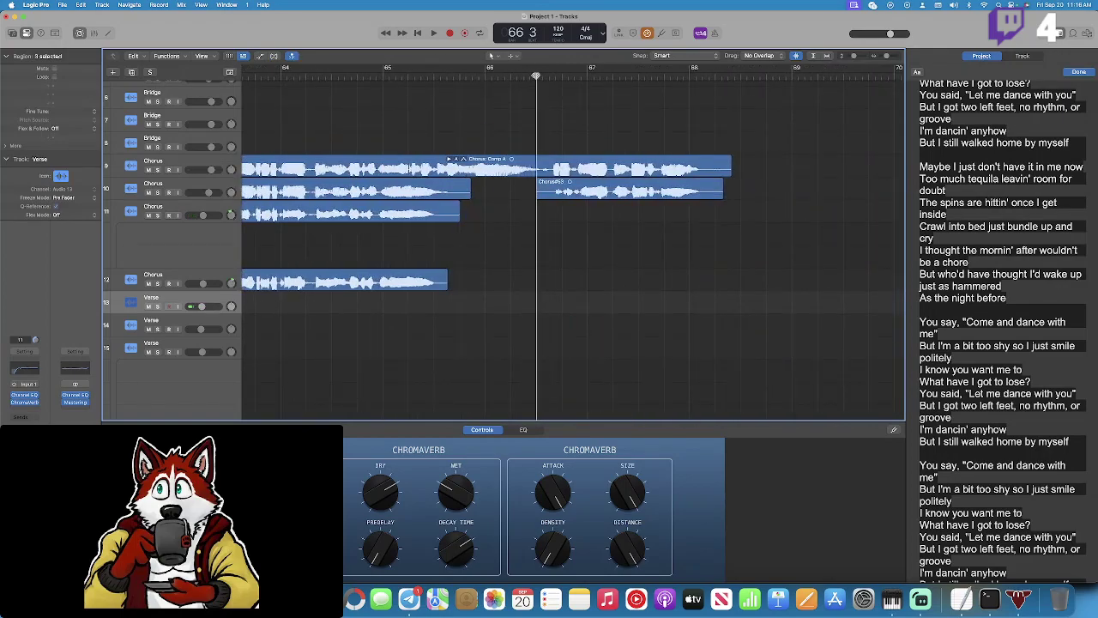
pyautogui.click(177, 210)
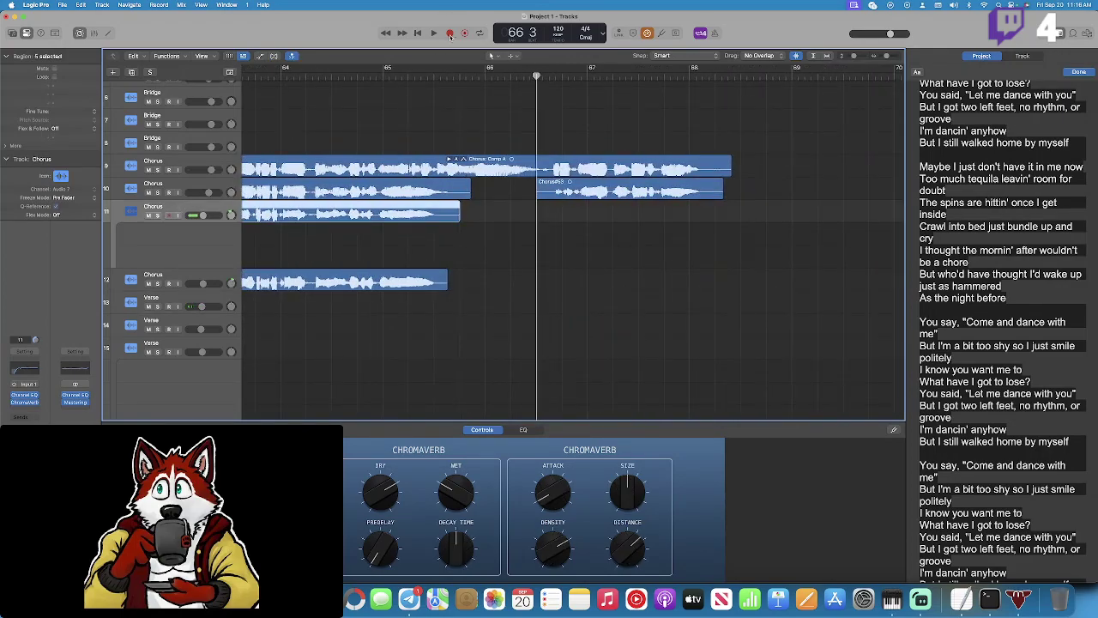
pyautogui.click(450, 35)
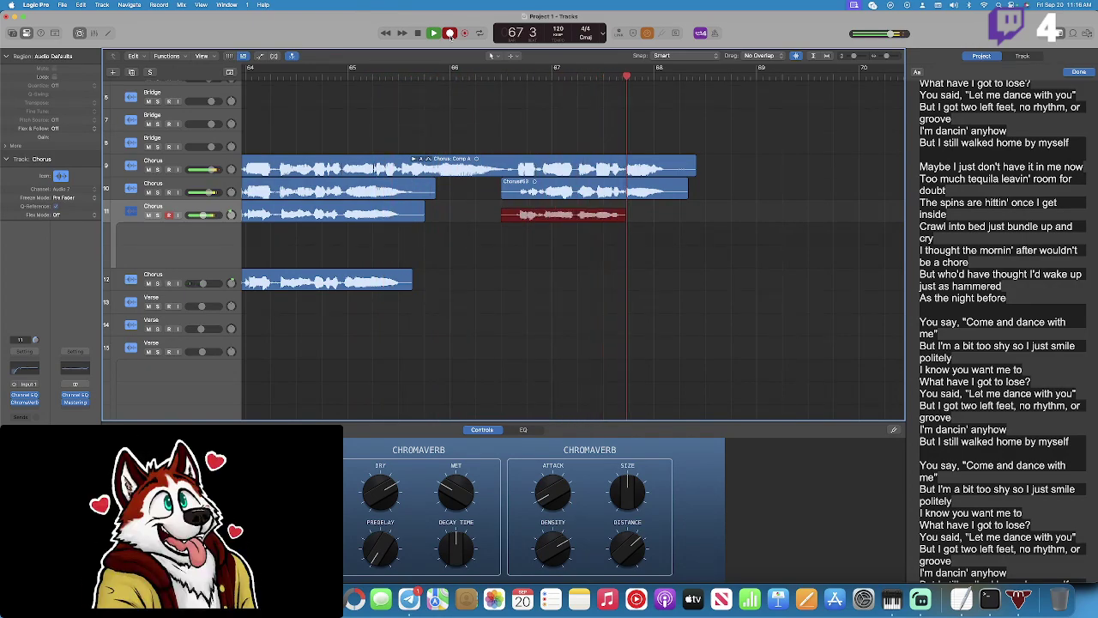
pyautogui.press('space')
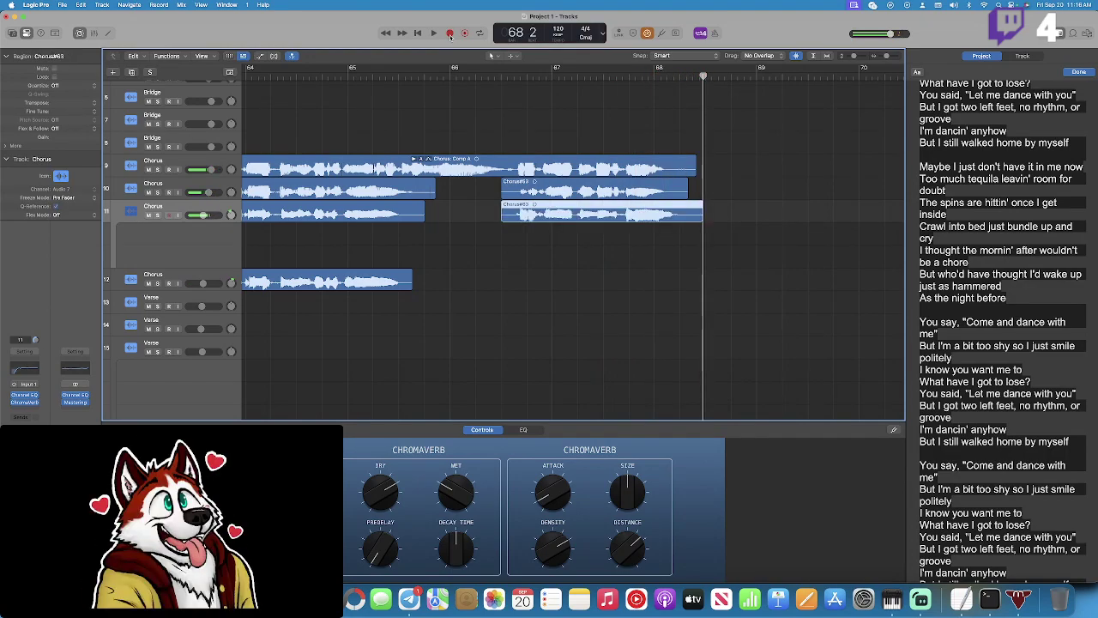
pyautogui.click(505, 73)
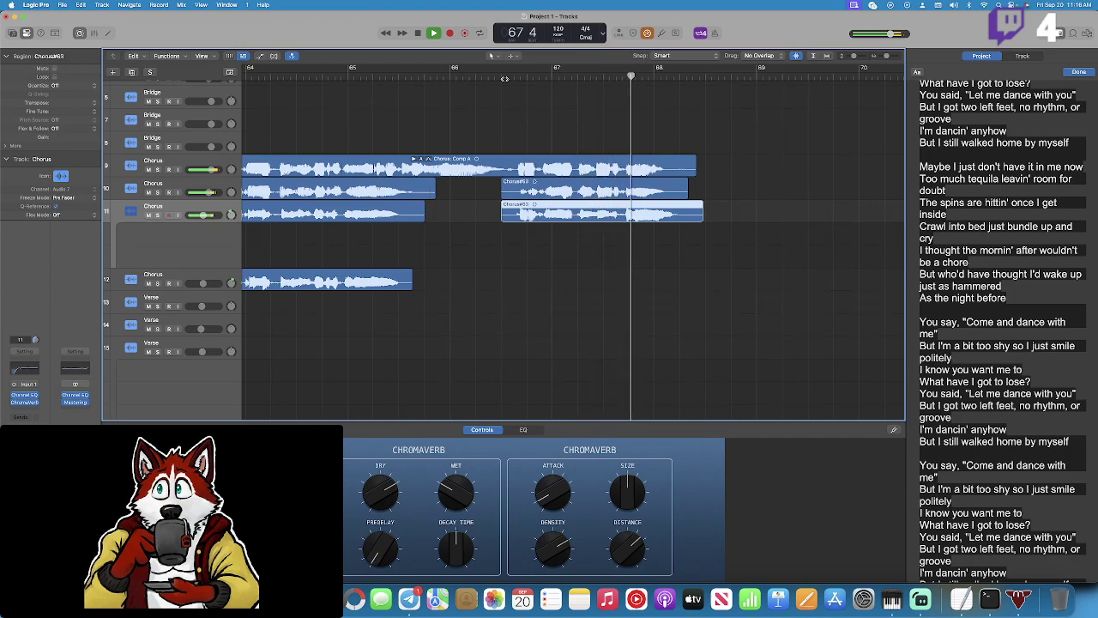
pyautogui.press('space')
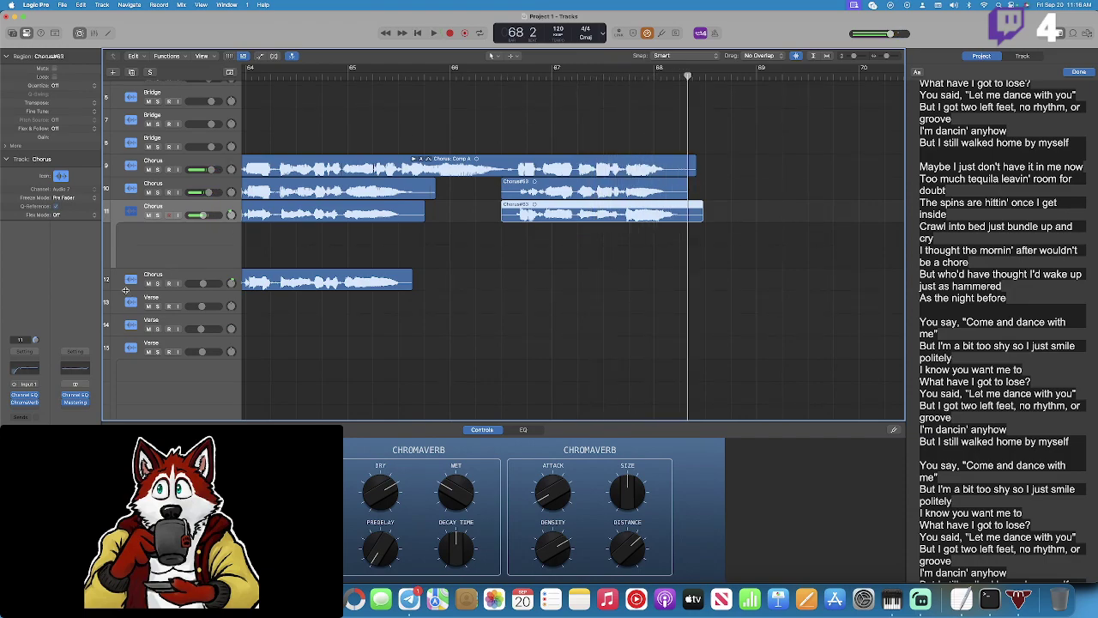
# Record a matching backing layer on Chorus track 12 from bar 66 beat 3 to bar 68 beat 2, and play it back.
pyautogui.click(204, 273)
pyautogui.press('space')
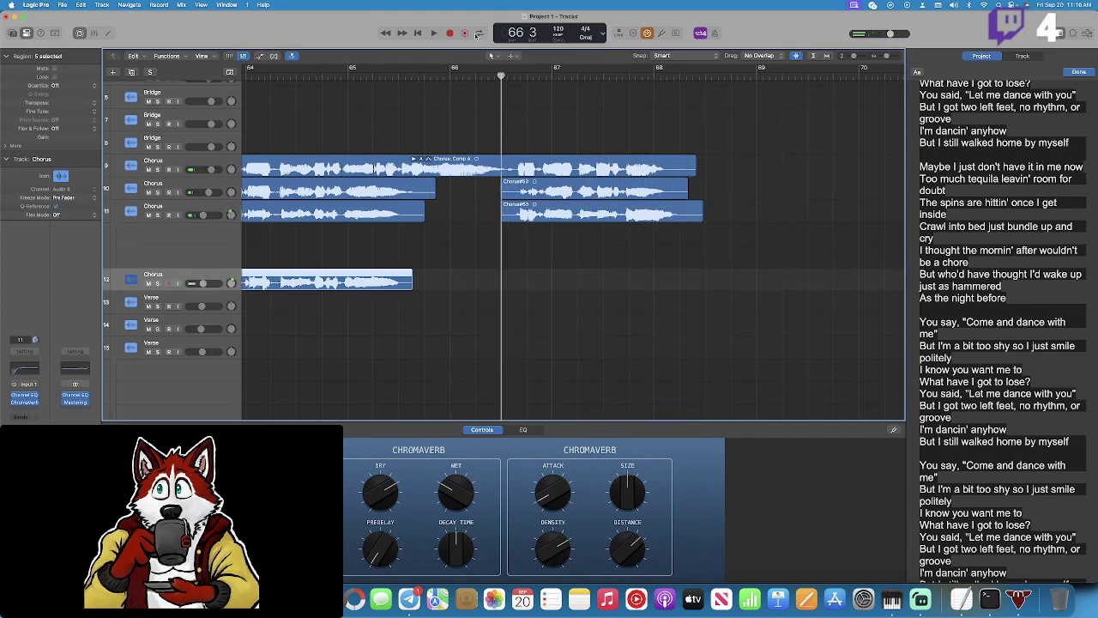
pyautogui.click(448, 32)
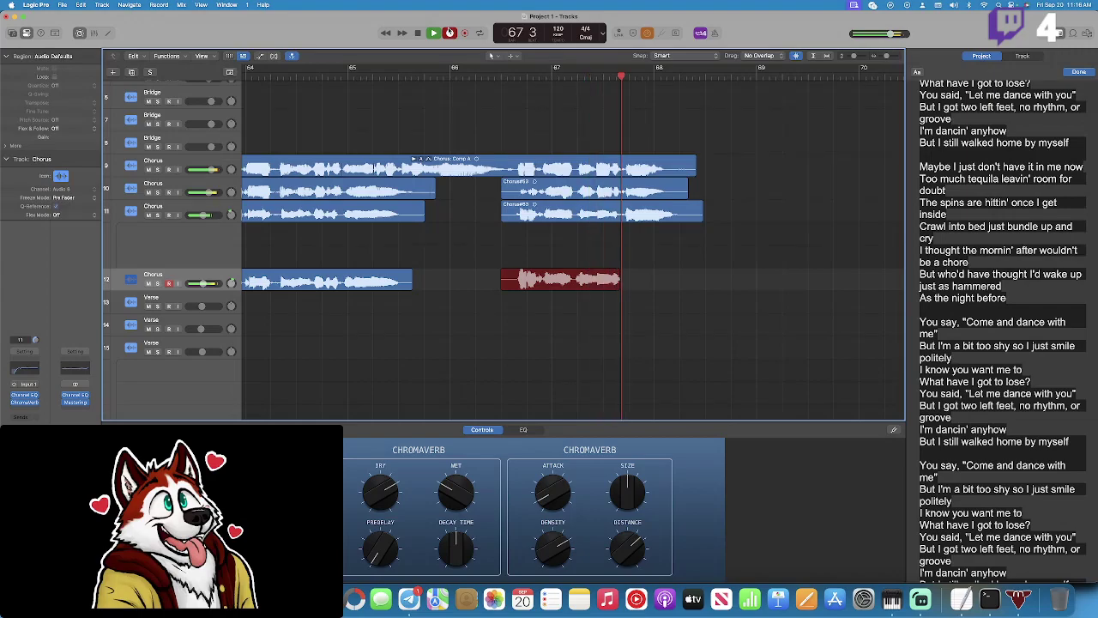
pyautogui.press('space')
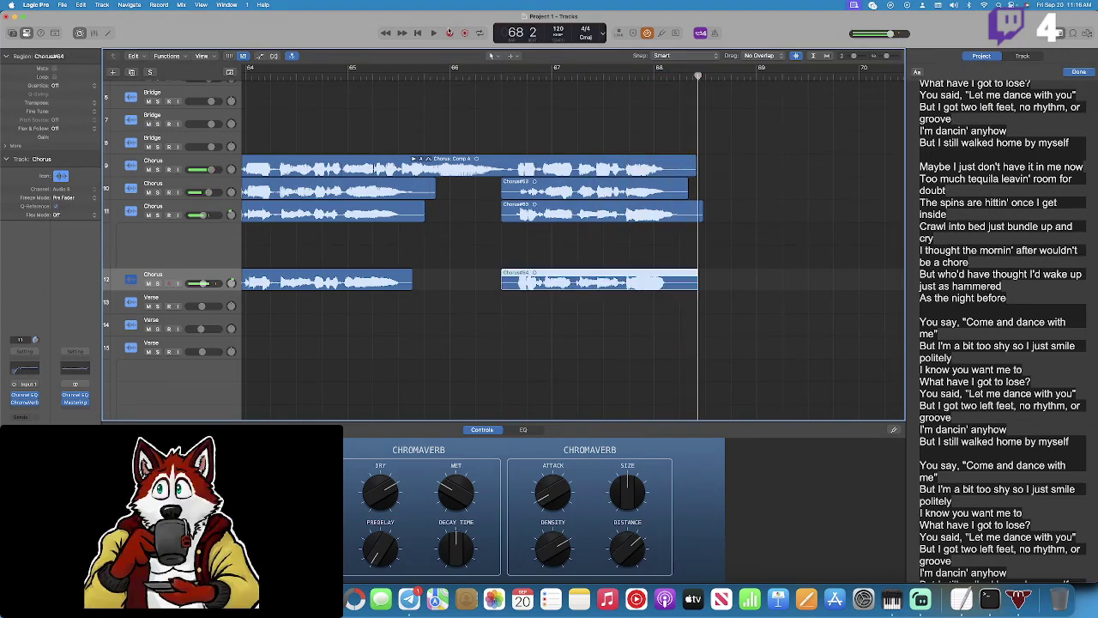
pyautogui.click(507, 76)
pyautogui.press('space')
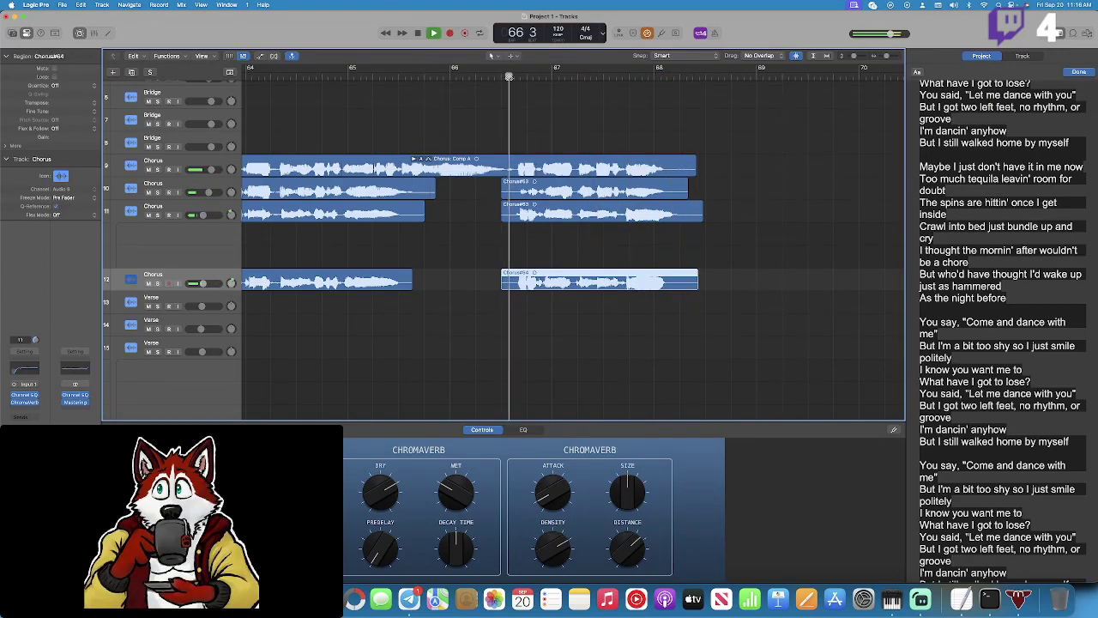
# Record a second take on Chorus track 11 from bar 66 beat 3 to bar 68 beat 2.
pyautogui.click(288, 201)
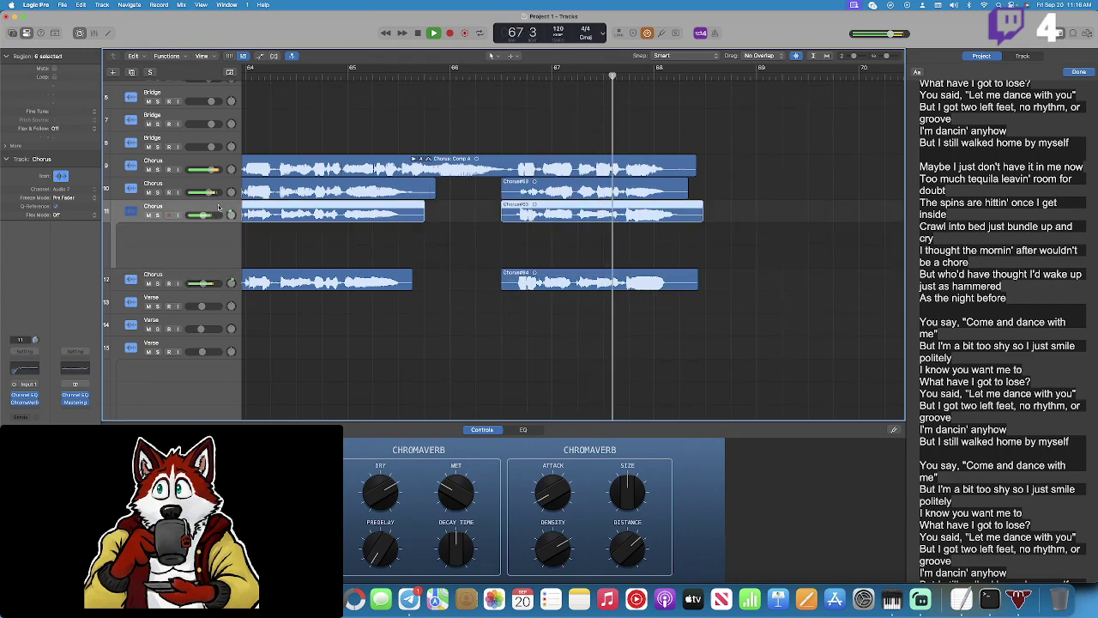
pyautogui.press('space')
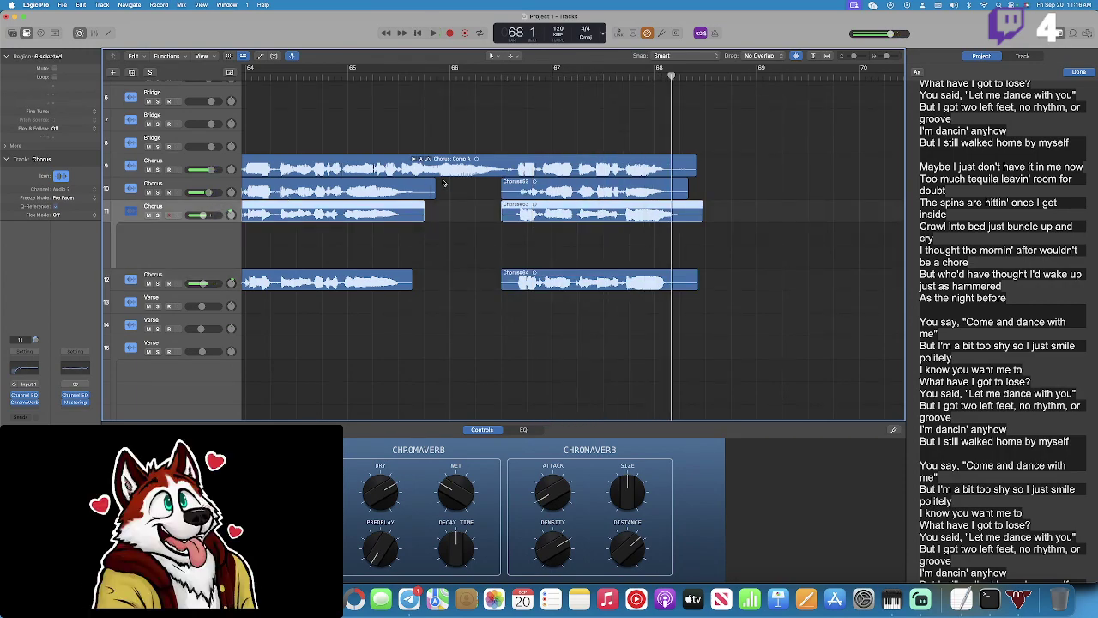
pyautogui.click(502, 75)
pyautogui.click(449, 34)
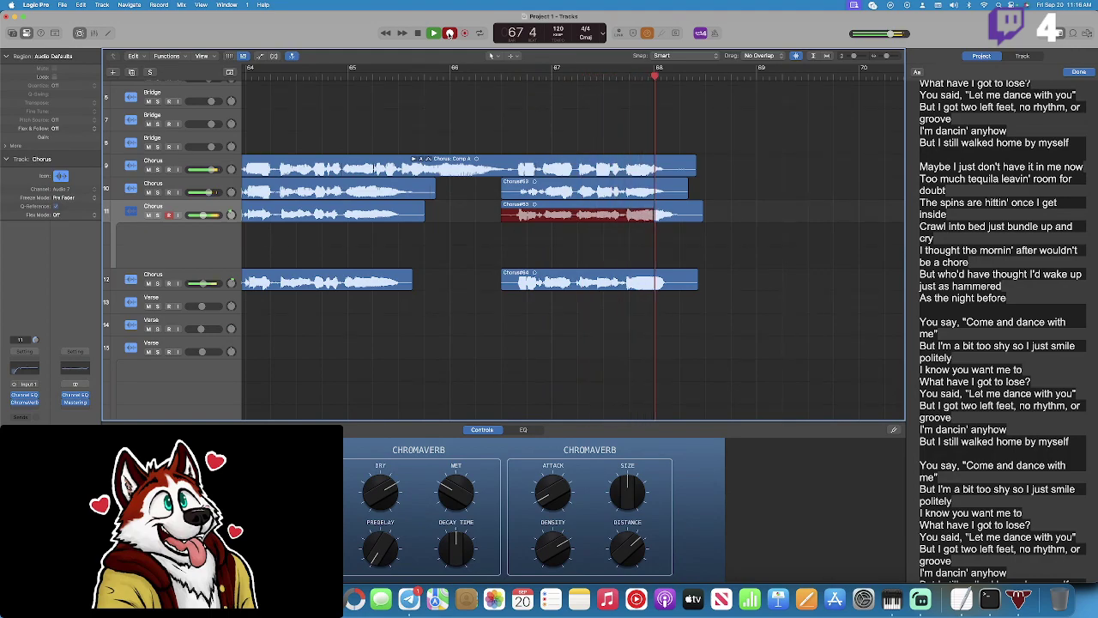
pyautogui.press('space')
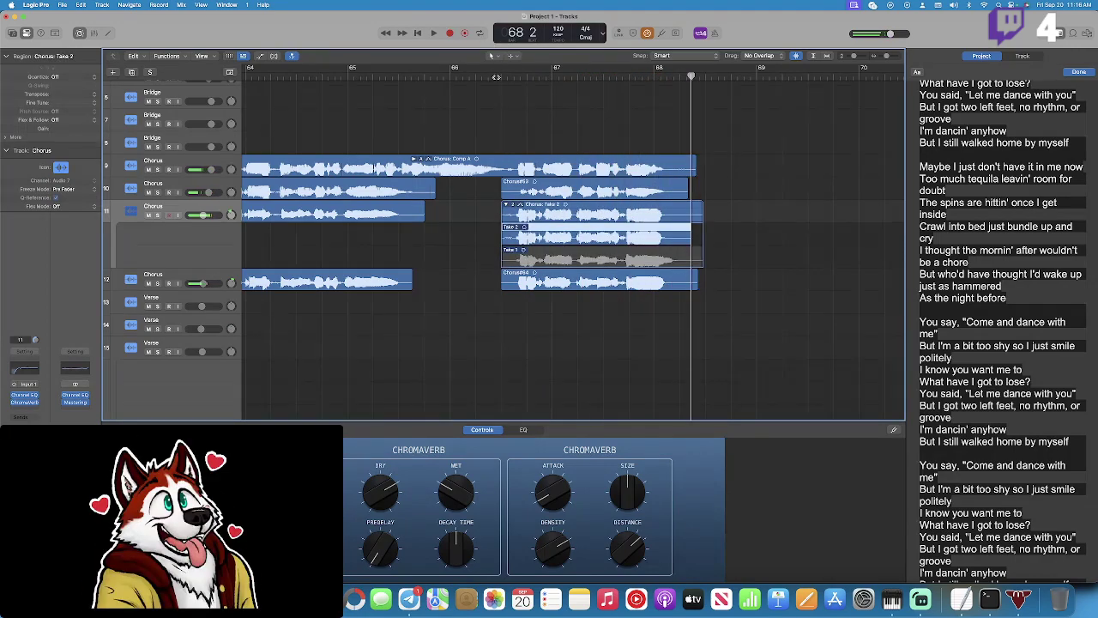
# Play back the new take with the other Chorus layers from bar 66, and collapse track 11's take folder.
pyautogui.click(496, 77)
pyautogui.press('space')
pyautogui.scroll(-1, 496, 77)
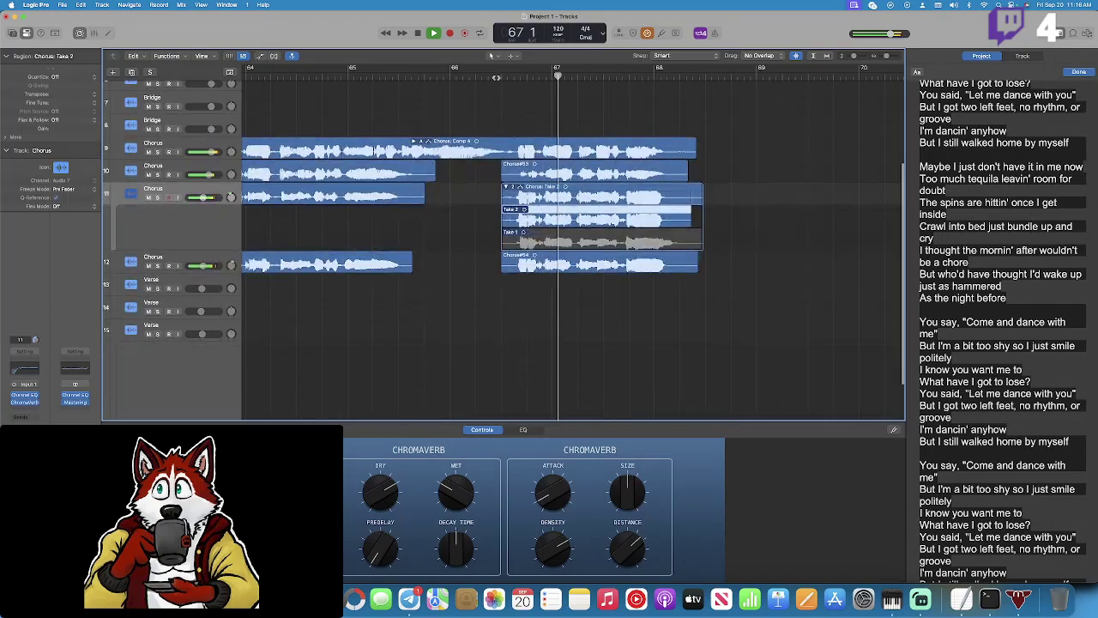
pyautogui.scroll(2, 496, 129)
pyautogui.click(496, 209)
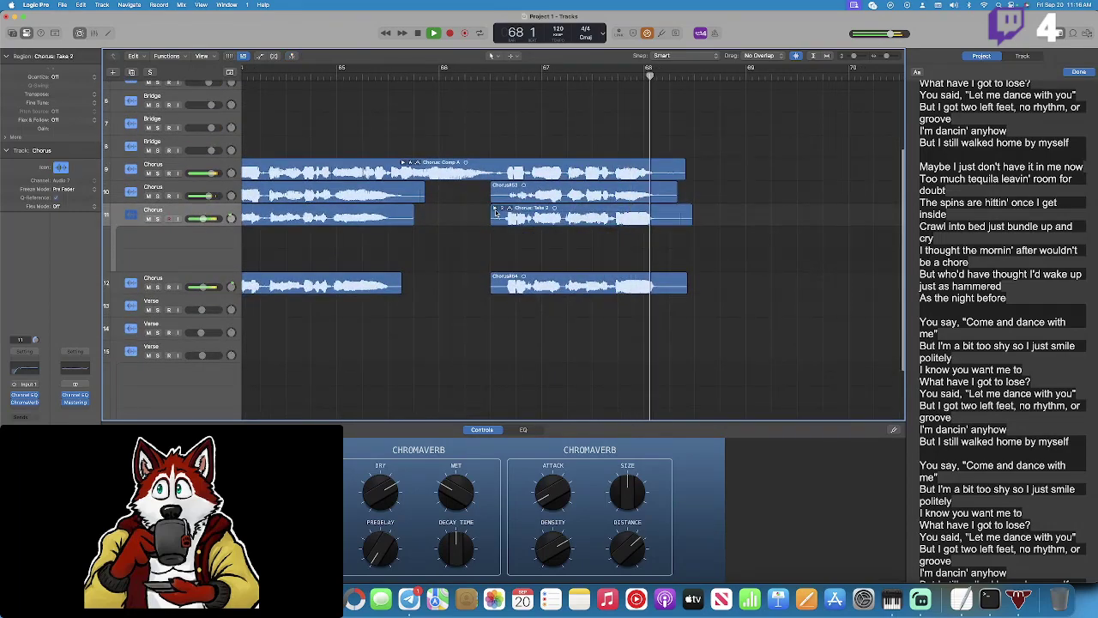
# Add a track with duplicate settings below Chorus track 9, and record a layer on it from bar 66 beat 3 to bar 68.
pyautogui.rightClick(201, 165)
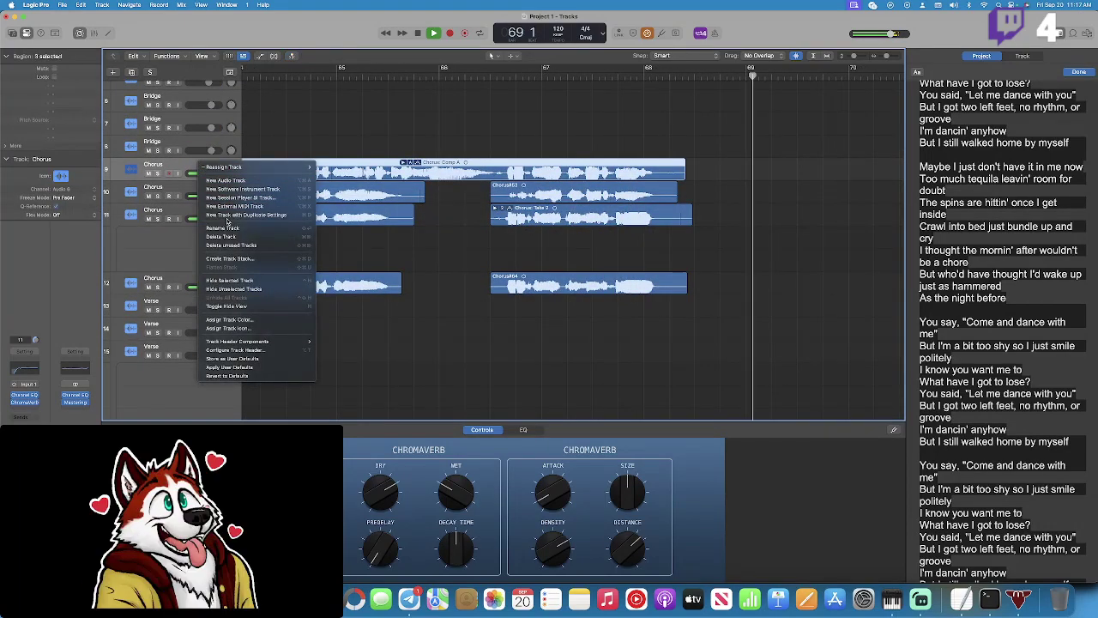
pyautogui.click(227, 215)
pyautogui.scroll(3, 500, 112)
pyautogui.click(496, 74)
pyautogui.click(449, 33)
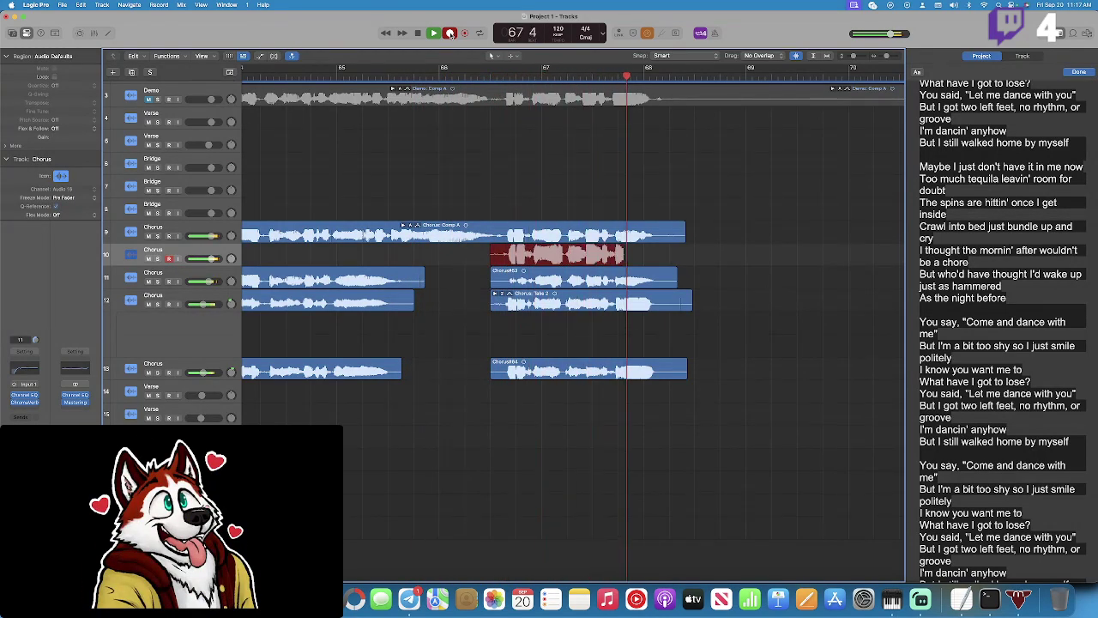
pyautogui.press('space')
# Play back the layered Chorus ending from bar 66 beat 3 to bar 69 with the new track 10 layer.
pyautogui.click(490, 75)
pyautogui.press('space')
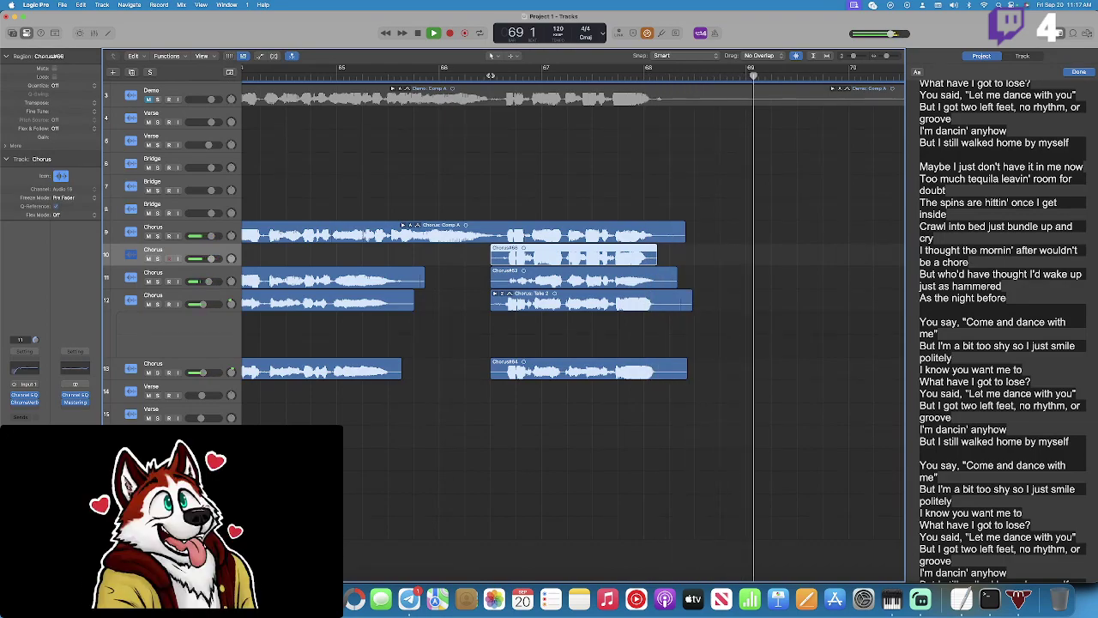
pyautogui.press('space')
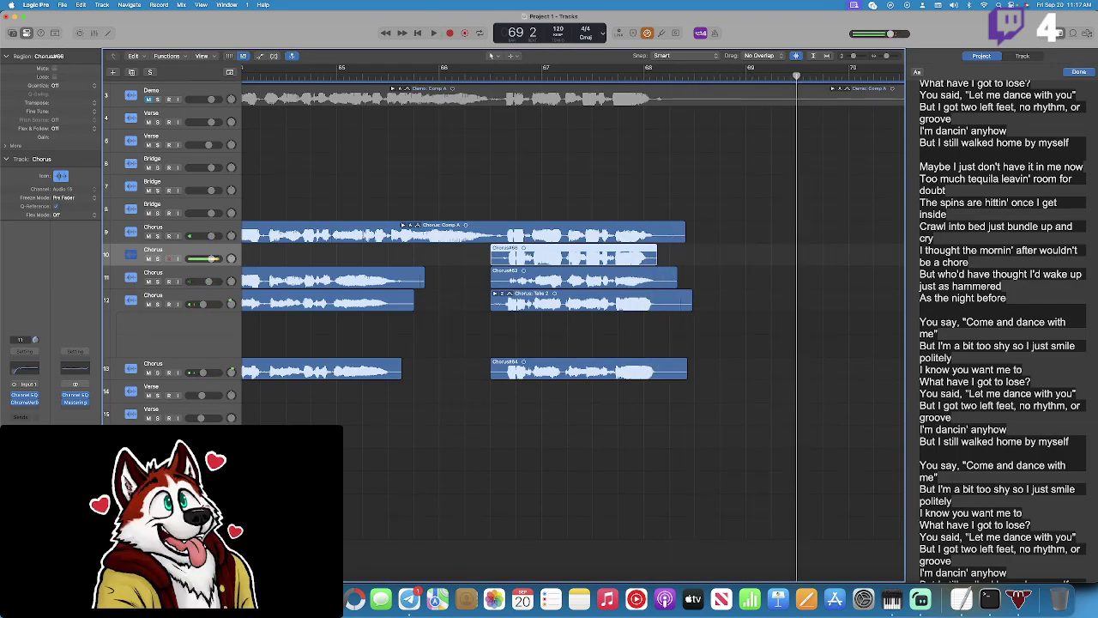
# Consult the separated vocal in Chrome, return to Logic Pro, and record a layer on Chorus track 12 from bar 88 beat 3 to bar 90 beat 3.
pyautogui.press('super+Tab')
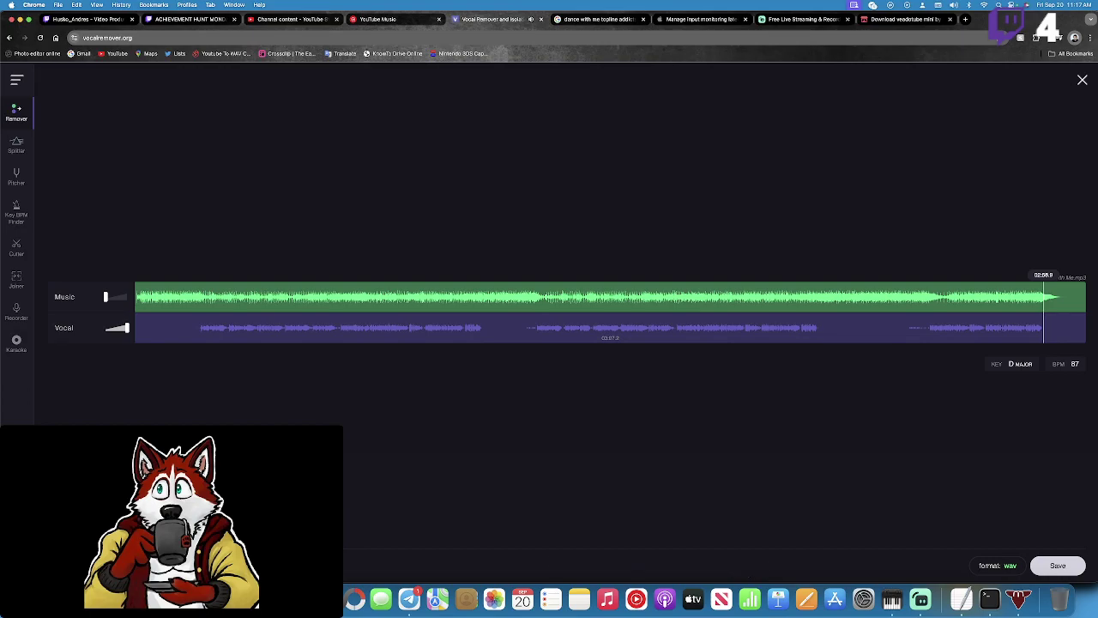
pyautogui.press('super+Tab')
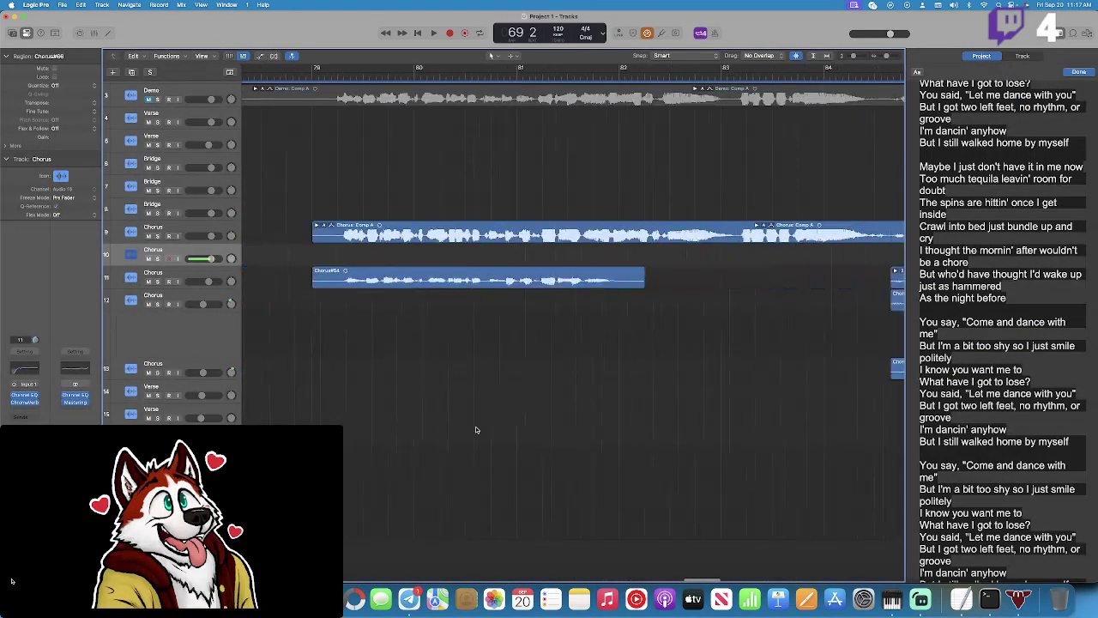
pyautogui.click(228, 275)
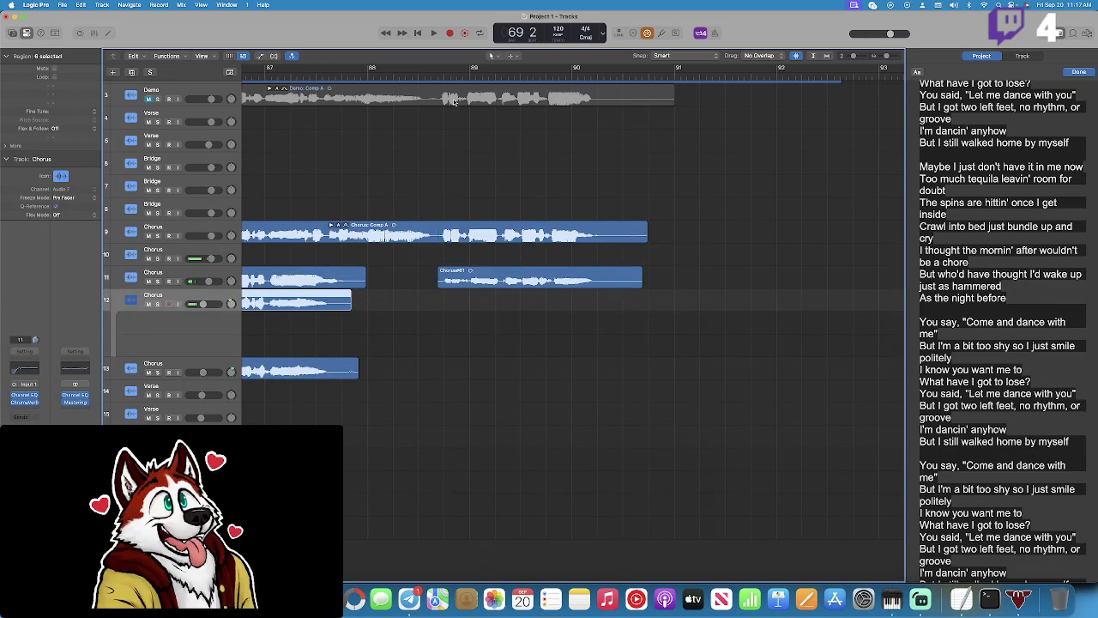
pyautogui.click(450, 32)
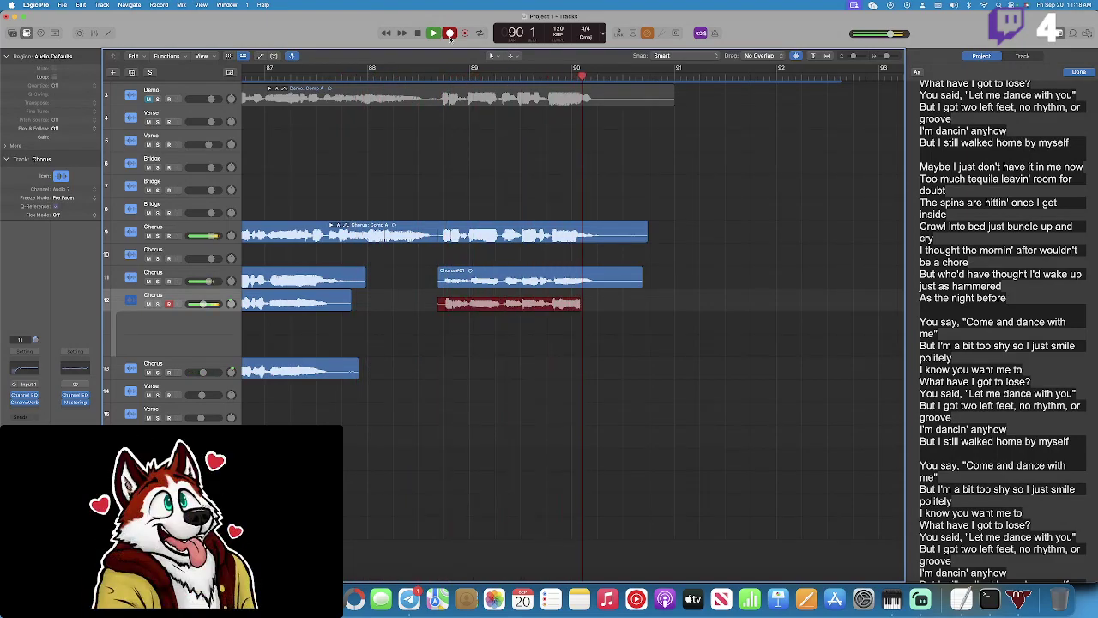
pyautogui.press('space')
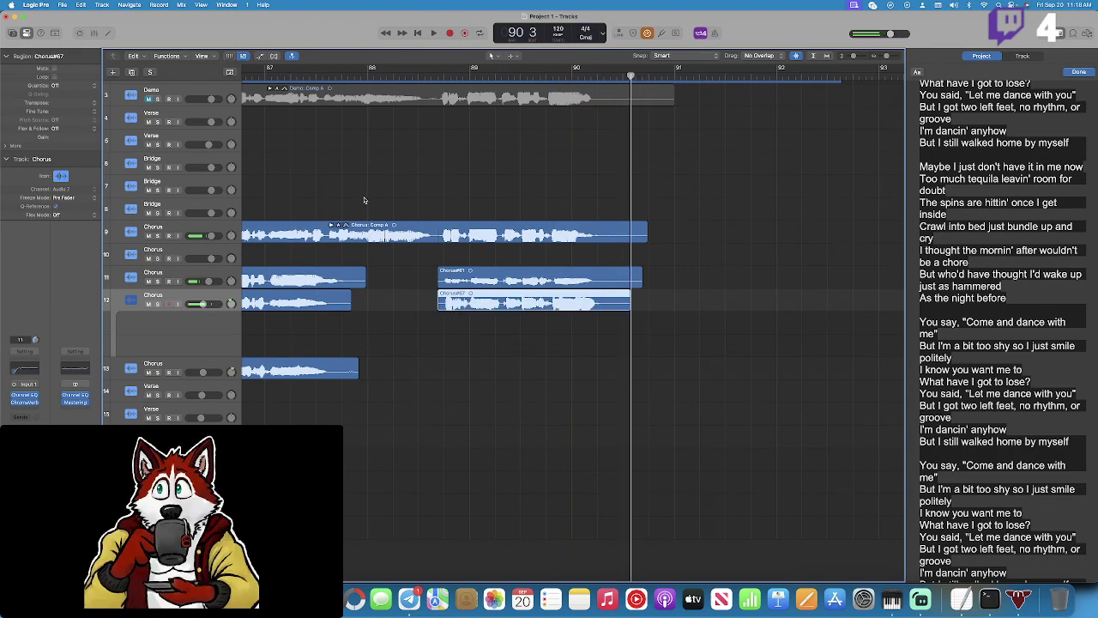
# Record a backing layer on Chorus track 10 from bar 88 beat 3 to bar 90 beat 2.
pyautogui.click(197, 250)
pyautogui.moveTo(443, 69); pyautogui.dragTo(438, 75)
pyautogui.click(450, 34)
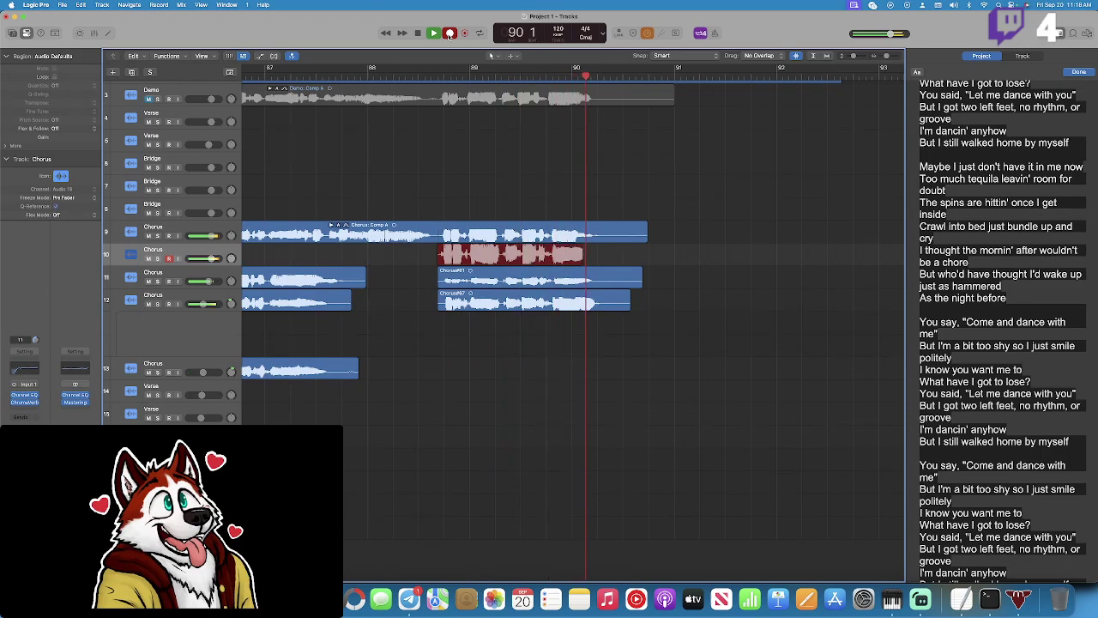
pyautogui.press('space')
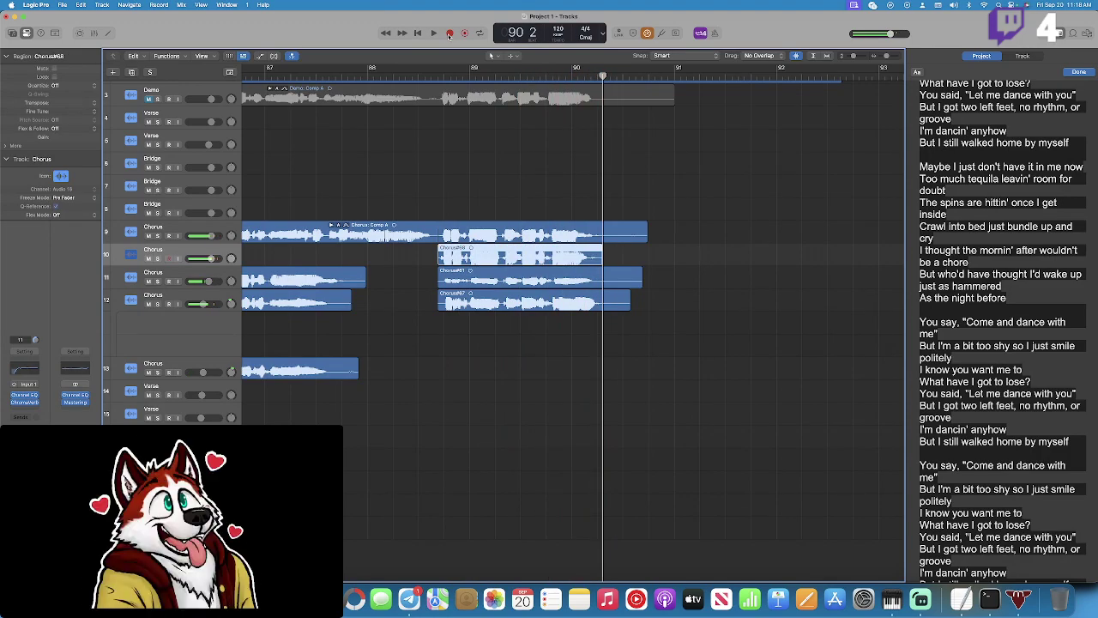
# Record a backing layer on Chorus track 13 from bar 88 beat 3 to bar 90 beat 3, and play back the layered ending.
pyautogui.click(210, 367)
pyautogui.click(438, 75)
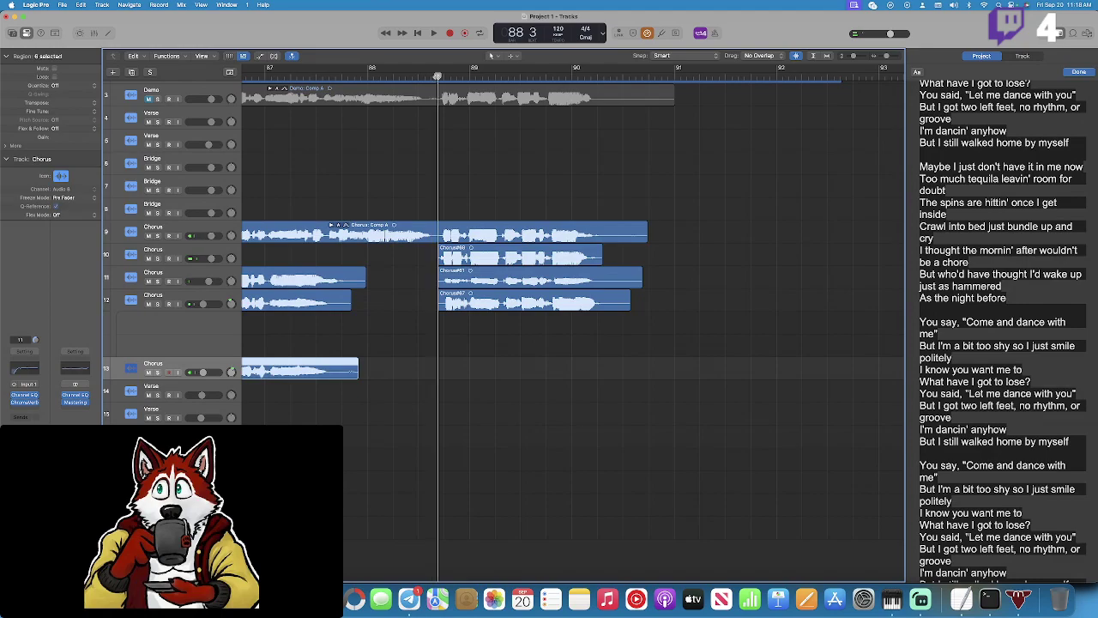
pyautogui.click(449, 34)
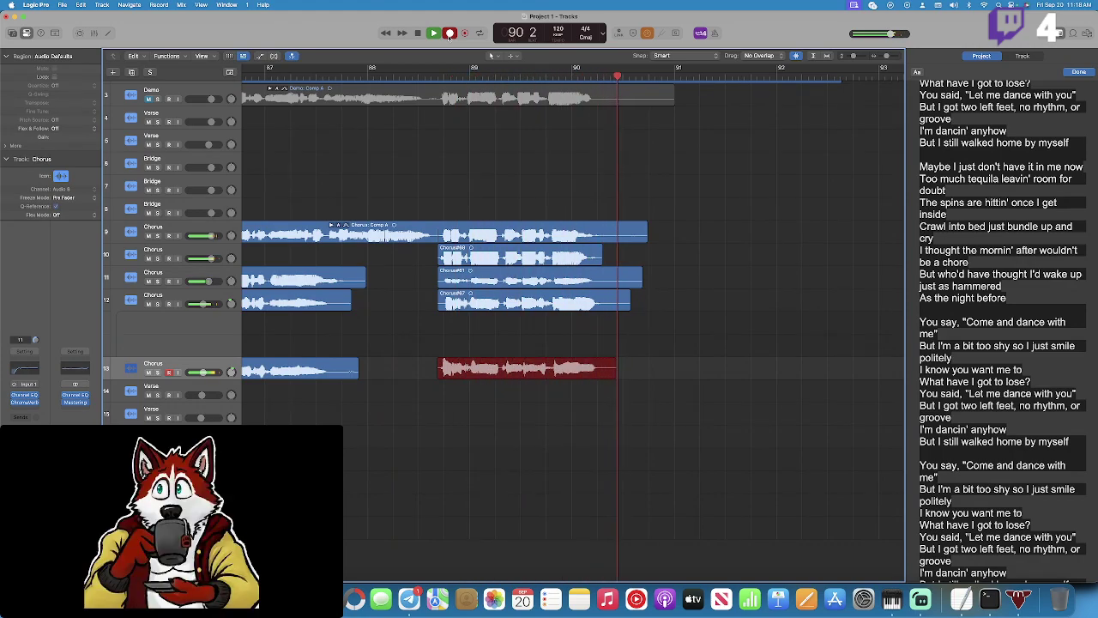
pyautogui.click(449, 34)
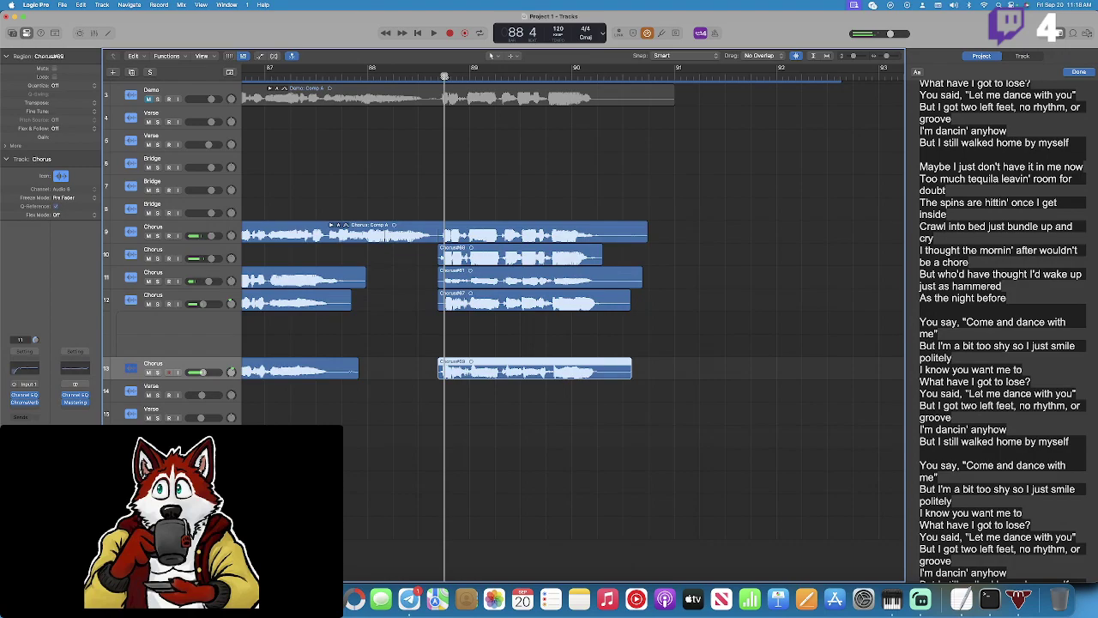
pyautogui.press('space')
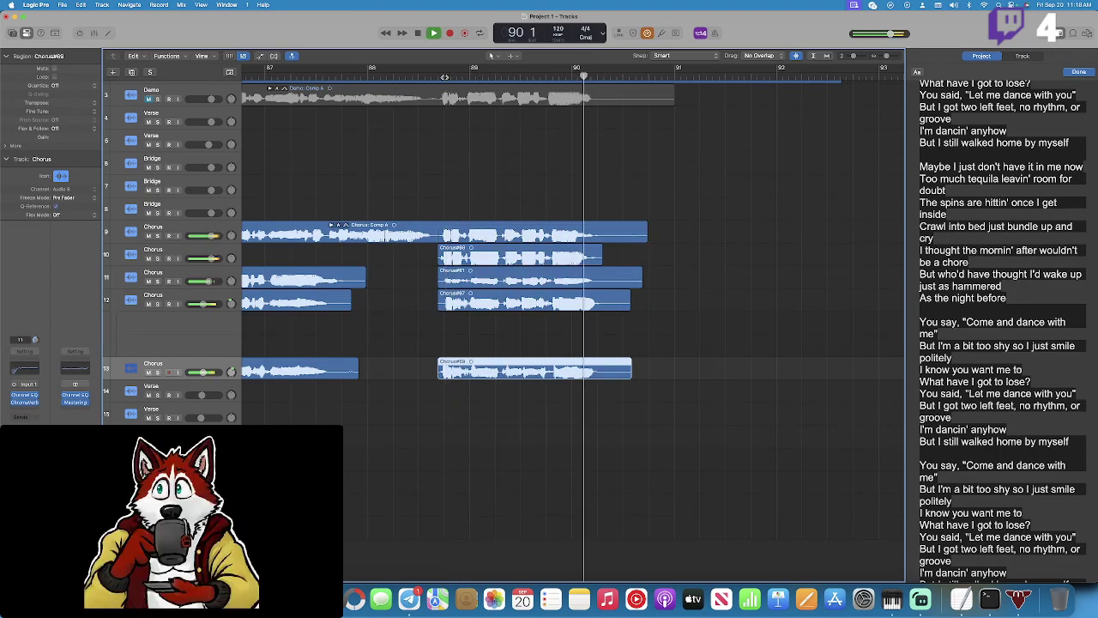
pyautogui.press('space')
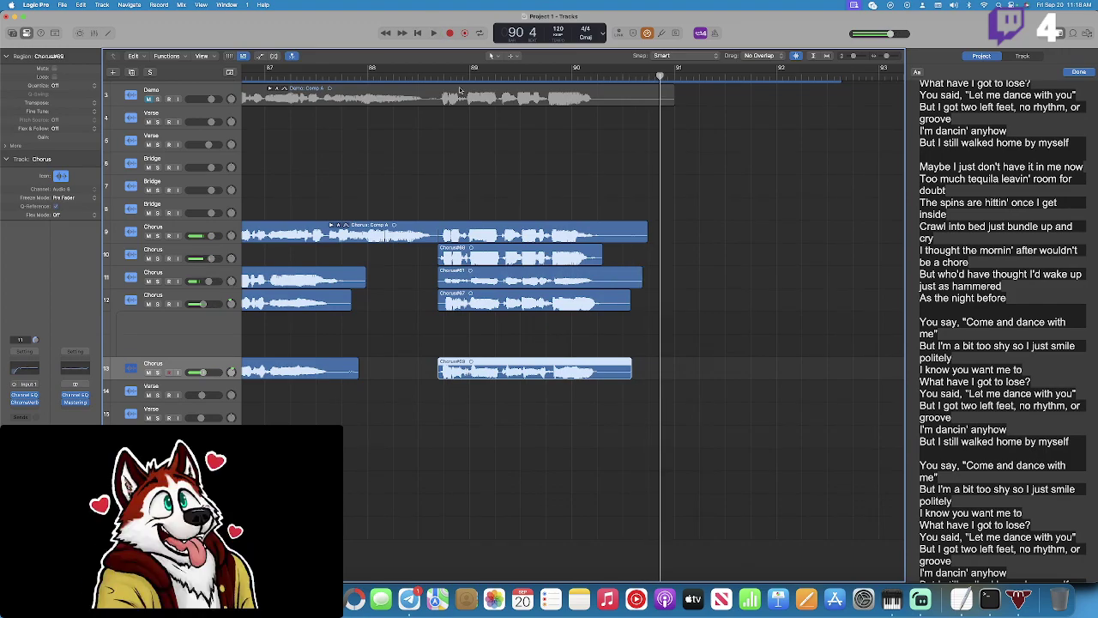
# Play the song from bar 1 to bar 22 to review the Verse and Bridge vocals.
pyautogui.hscroll(-15, 573, 184)
pyautogui.scroll(2, 573, 183)
pyautogui.hscroll(-20, 573, 184)
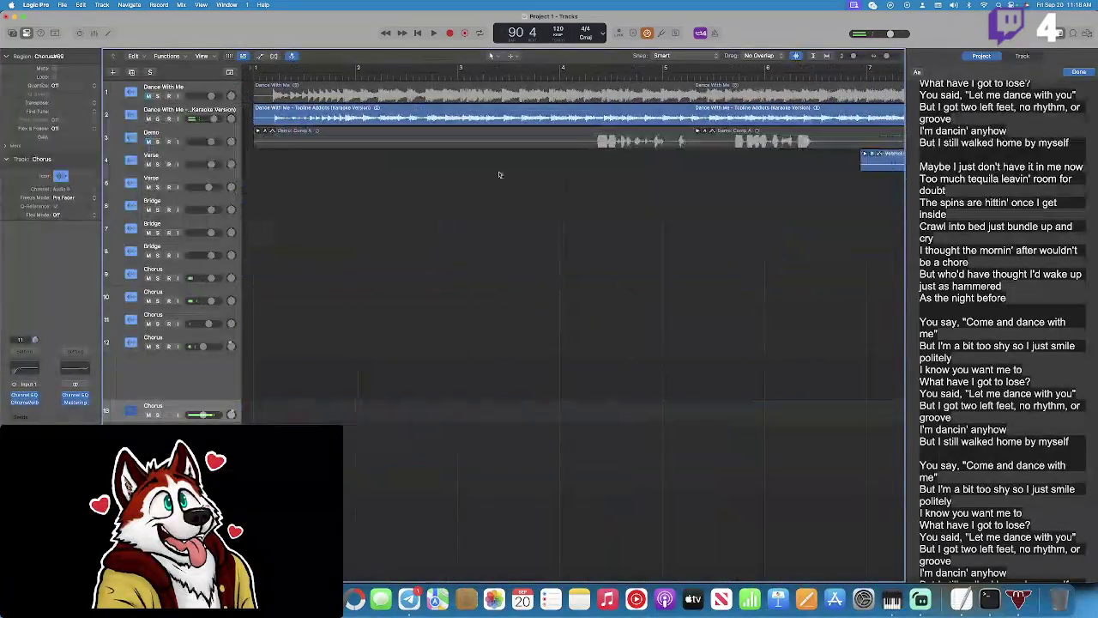
pyautogui.click(417, 33)
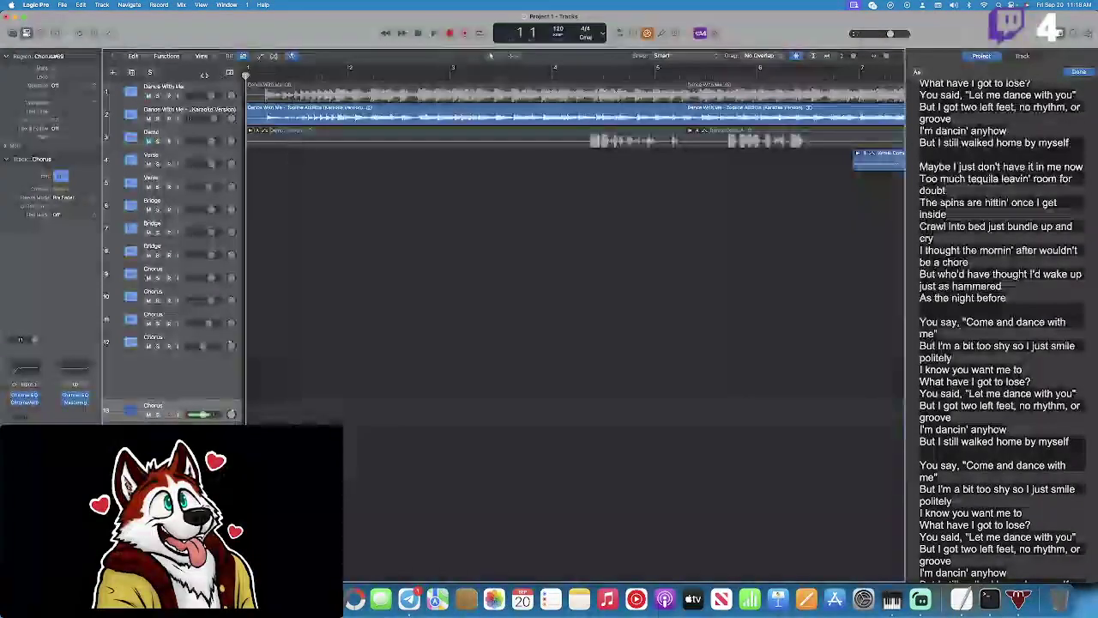
pyautogui.click(433, 34)
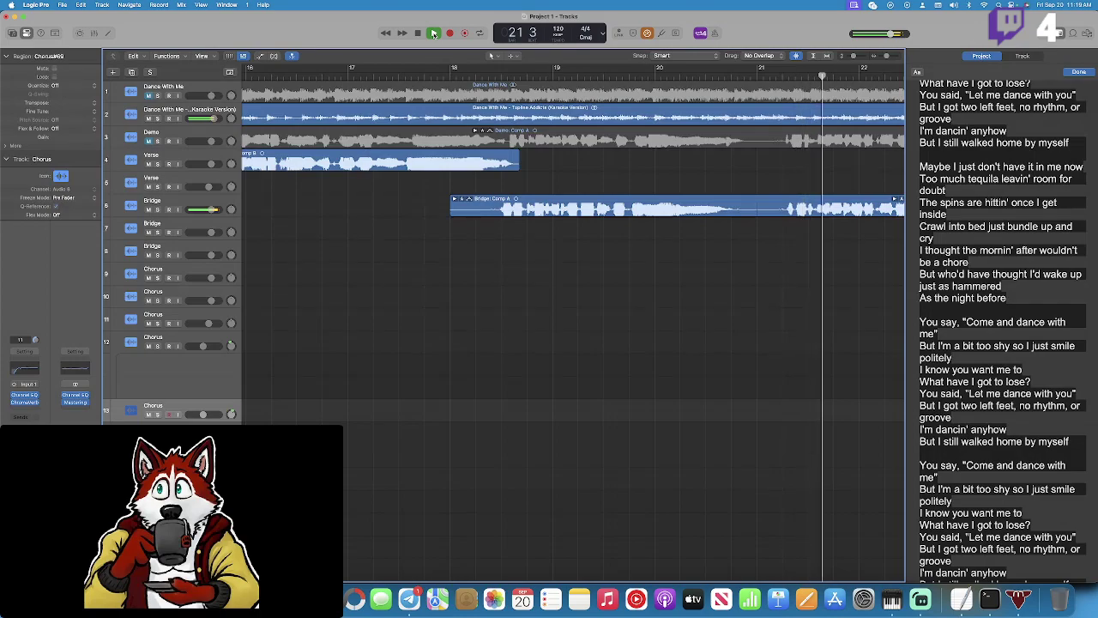
pyautogui.click(433, 33)
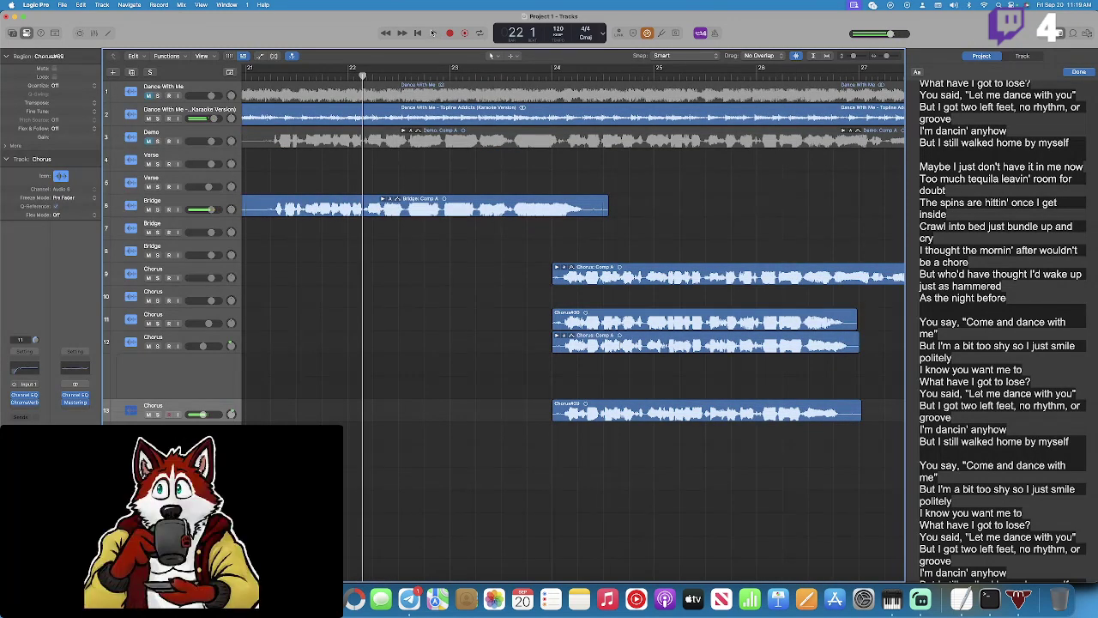
# Record a new take over the first line of Bridge track 6 from bar 18 to bar 20 beat 3.
pyautogui.hscroll(-10, 471, 127)
pyautogui.click(447, 76)
pyautogui.press('space')
pyautogui.moveTo(457, 76); pyautogui.dragTo(429, 77)
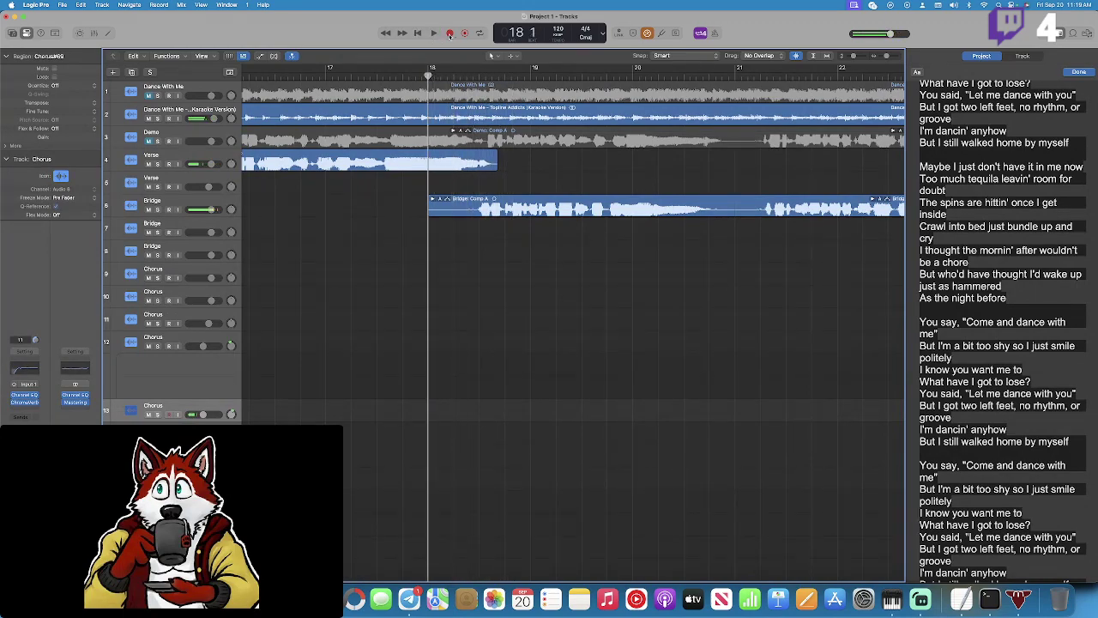
pyautogui.click(224, 204)
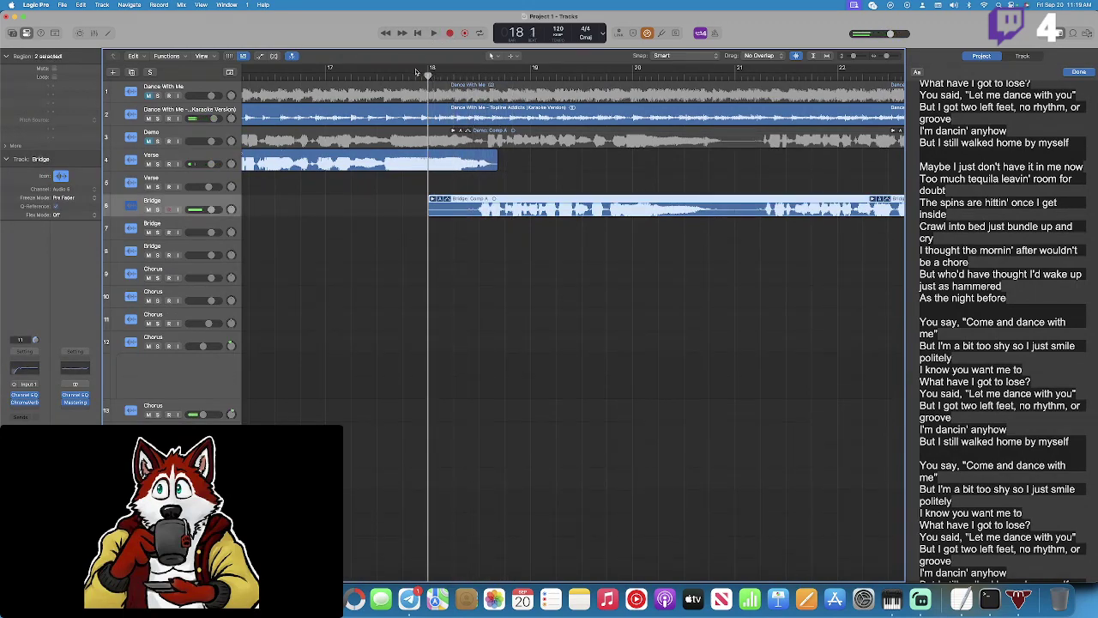
pyautogui.click(452, 32)
pyautogui.scroll(5, 967, 269)
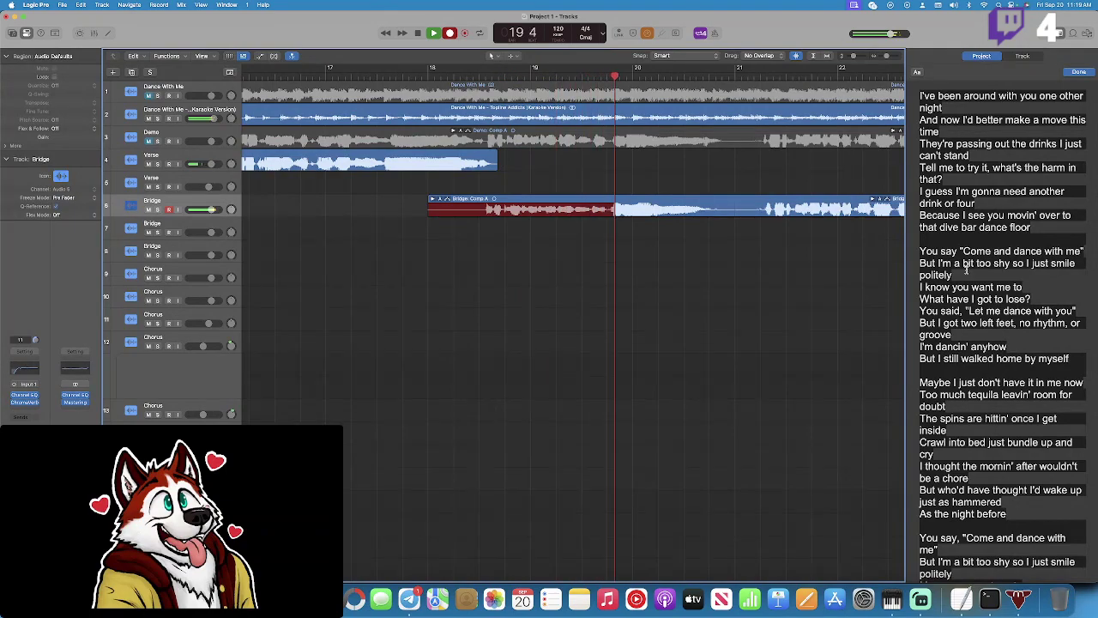
pyautogui.press('space')
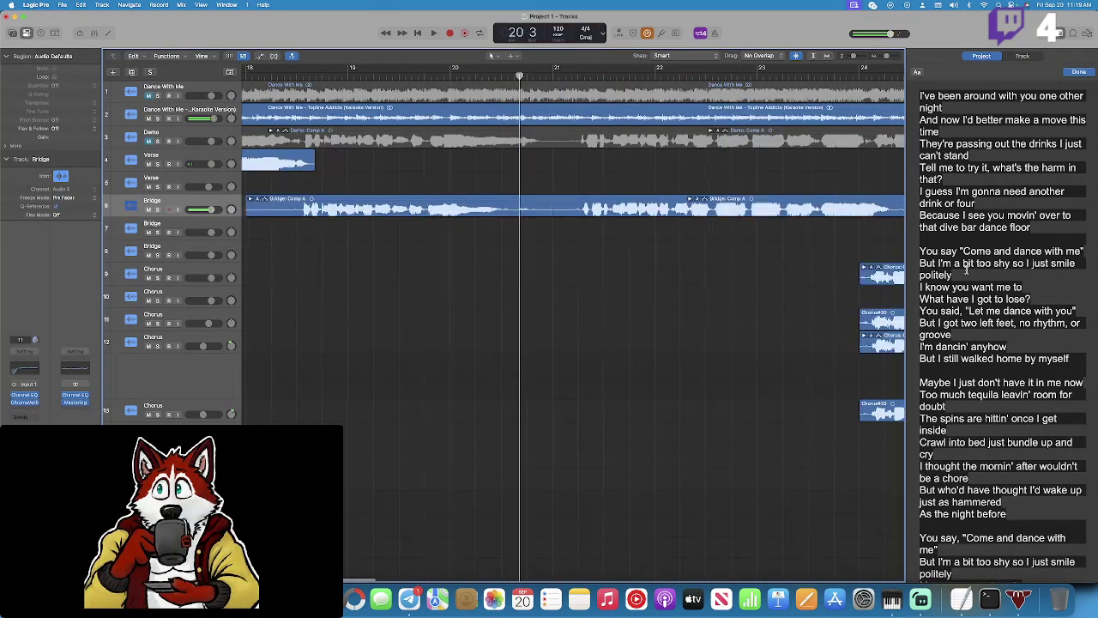
# Play back the new Bridge take on track 6 from around bar 18.
pyautogui.hscroll(-3, 556, 100)
pyautogui.click(433, 68)
pyautogui.press('space')
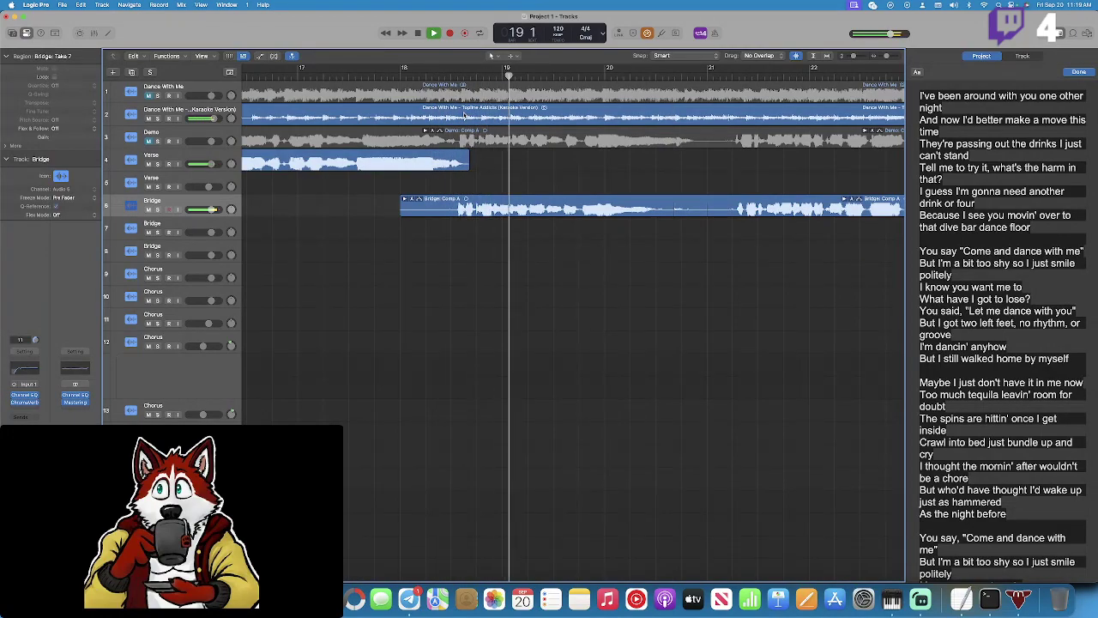
# Record another take of the first Bridge line on track 6 from bar 18, and play it back.
pyautogui.moveTo(423, 76); pyautogui.dragTo(399, 76)
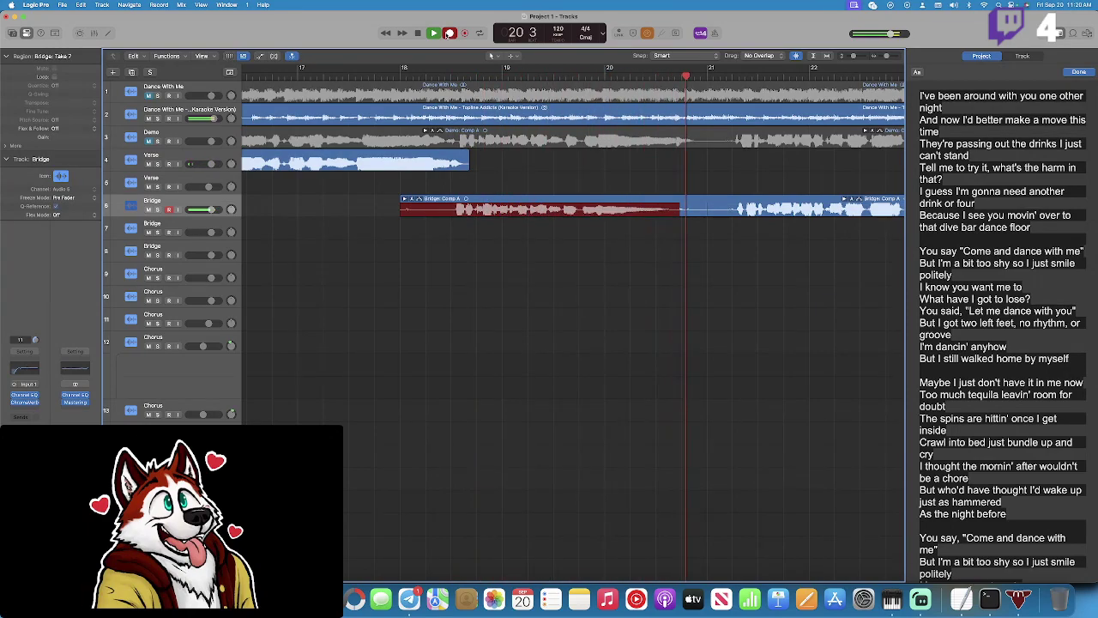
pyautogui.press('space')
pyautogui.click(383, 75)
pyautogui.press('space')
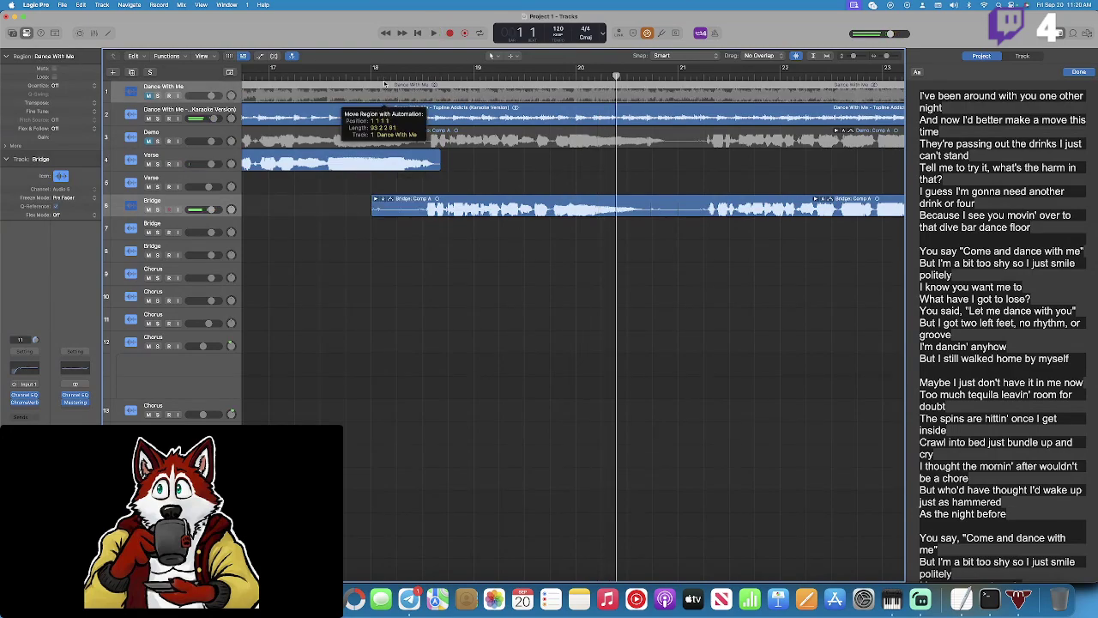
# Record one more take of the first Bridge line on track 6 from bar 18 to bar 20 beat 4.
pyautogui.click(371, 75)
pyautogui.click(450, 34)
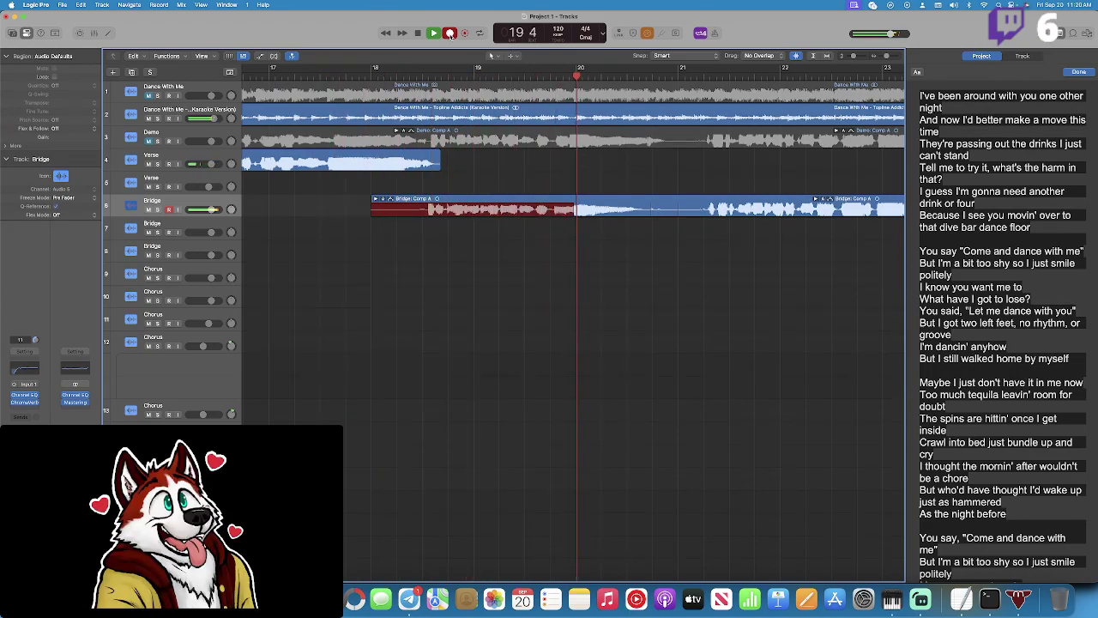
pyautogui.press('space')
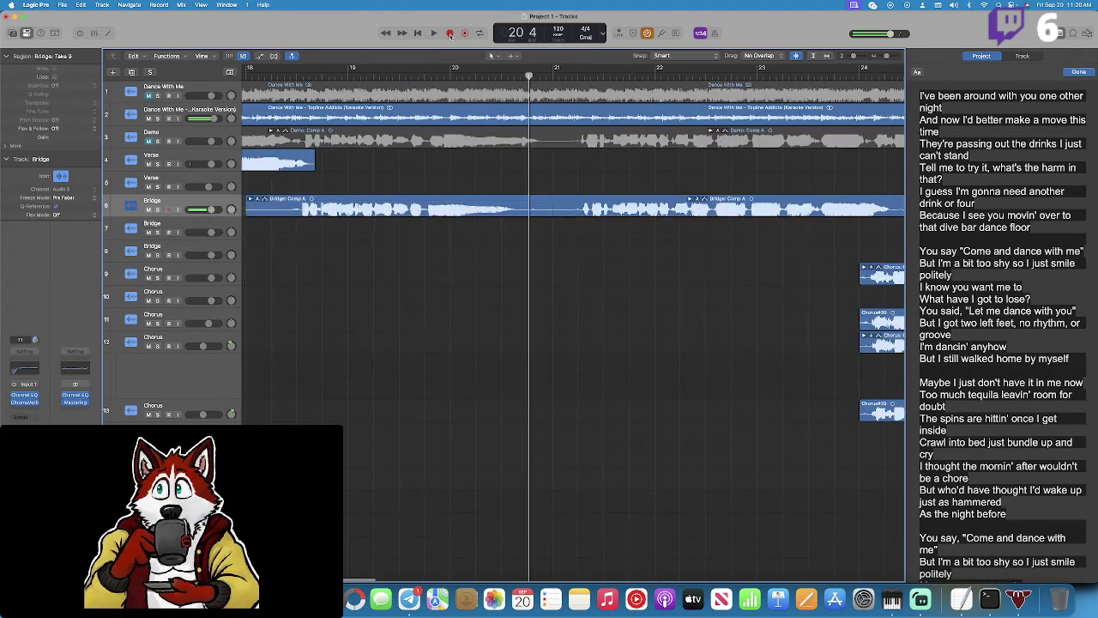
# Play back the song from around bar 19 to bar 31 to review the Bridge takes and the layered Chorus.
pyautogui.click(394, 76)
pyautogui.press('space')
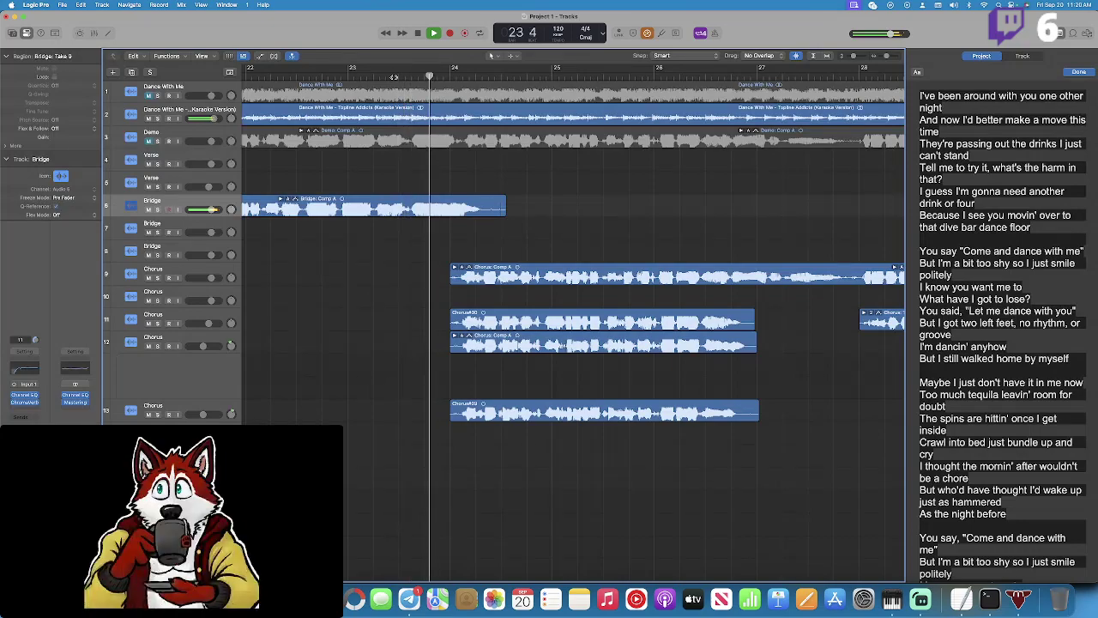
pyautogui.press('space')
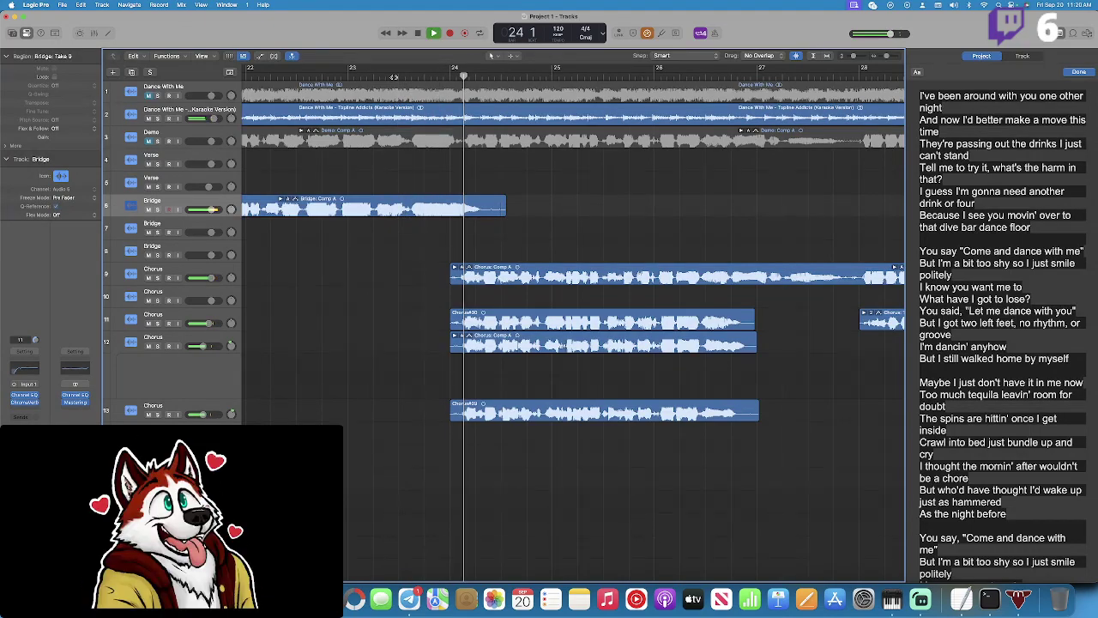
pyautogui.press('space')
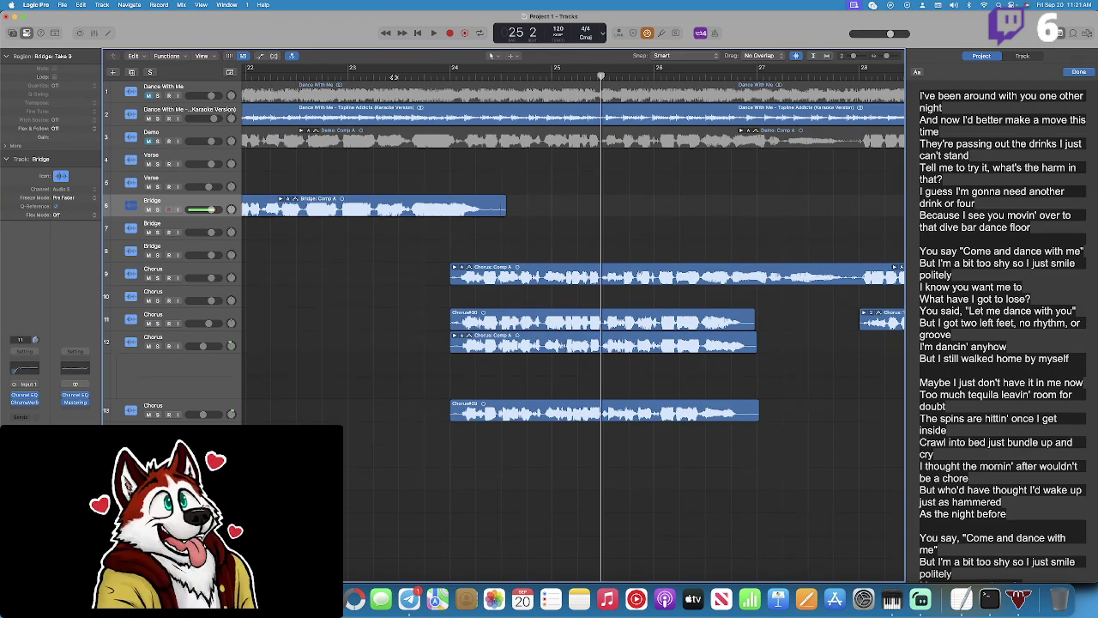
pyautogui.press('space')
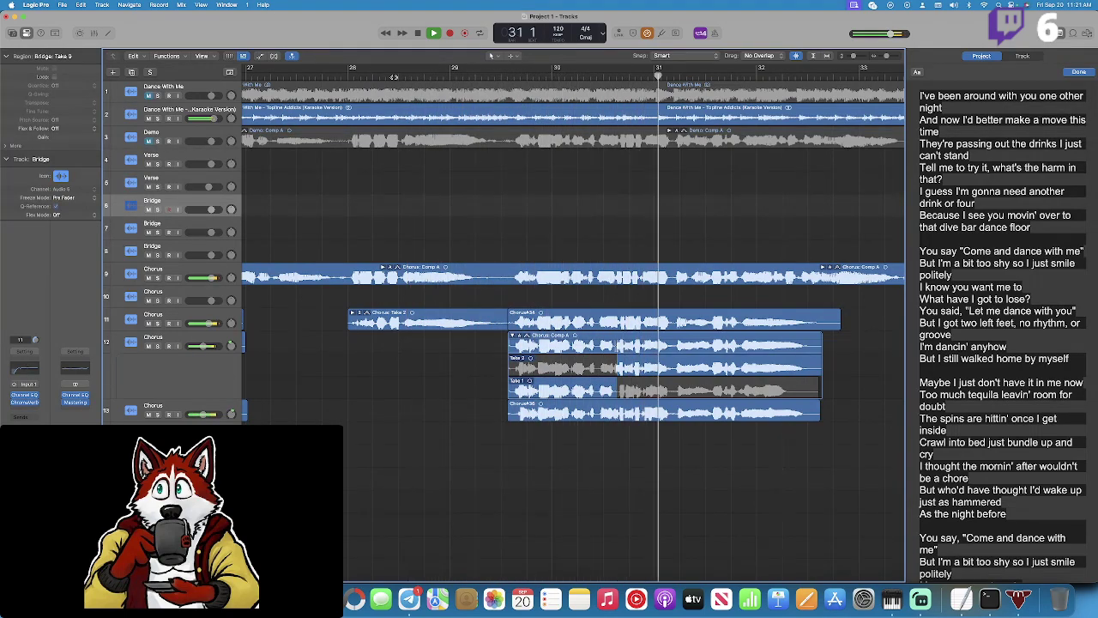
pyautogui.press('space')
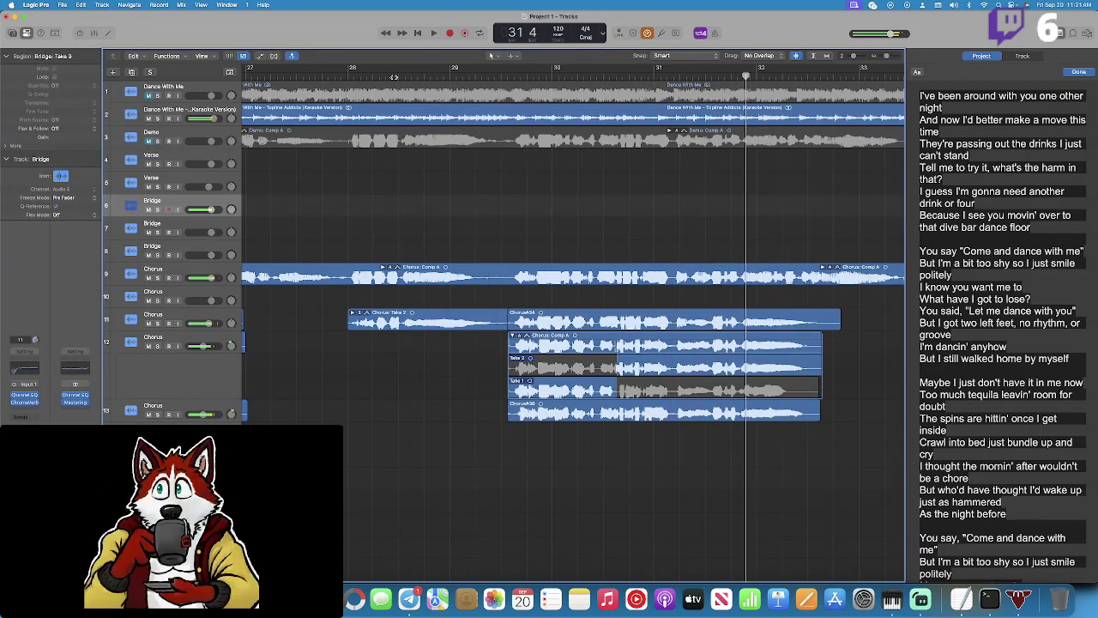
# Collapse the take folder on Chorus track 12 and play back the Chorus from bar 27 beat 3 through its ending.
pyautogui.click(143, 342)
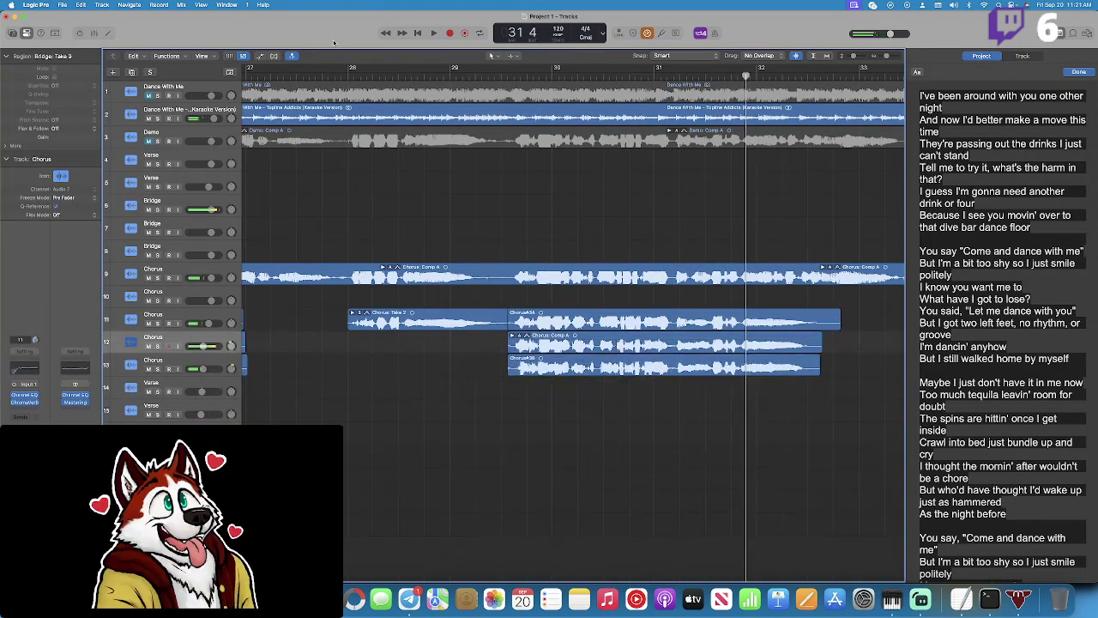
pyautogui.hscroll(-3, 329, 108)
pyautogui.click(360, 76)
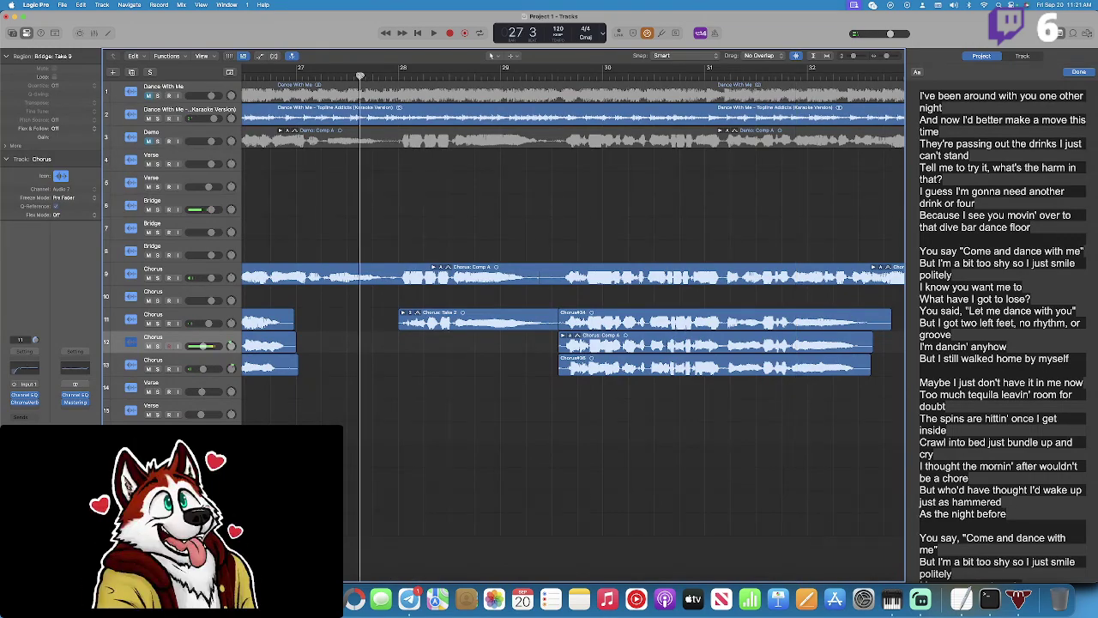
pyautogui.press('space')
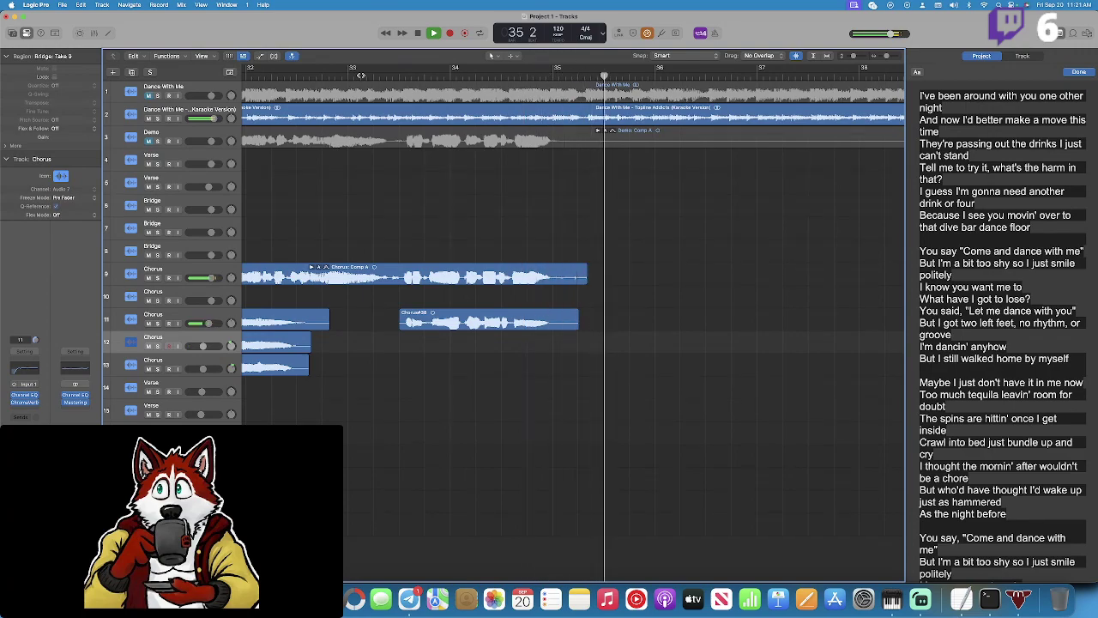
# Trim the silent tails of the last Chorus regions on tracks 9 and 11 to just past bar 35.
pyautogui.rightClick(361, 75)
pyautogui.click(506, 290)
pyautogui.click(564, 284)
pyautogui.moveTo(589, 278); pyautogui.dragTo(566, 279)
pyautogui.click(574, 325)
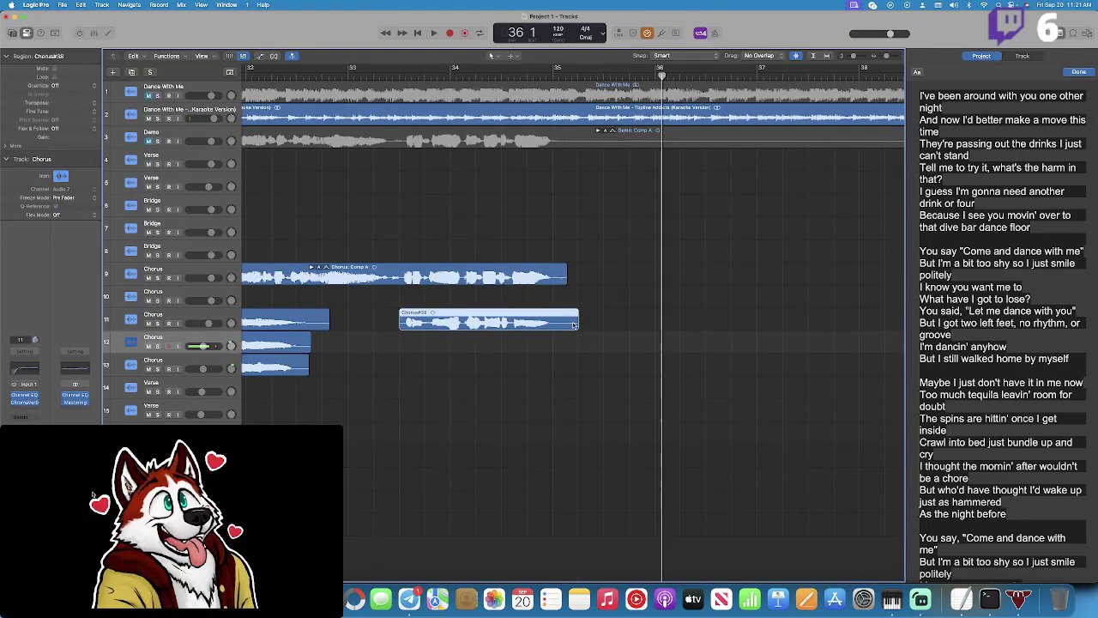
pyautogui.moveTo(579, 322); pyautogui.dragTo(568, 324)
# Play back the song from around bar 34 to bar 54 to review the trimmed Chorus endings and following sections.
pyautogui.click(471, 75)
pyautogui.press('space')
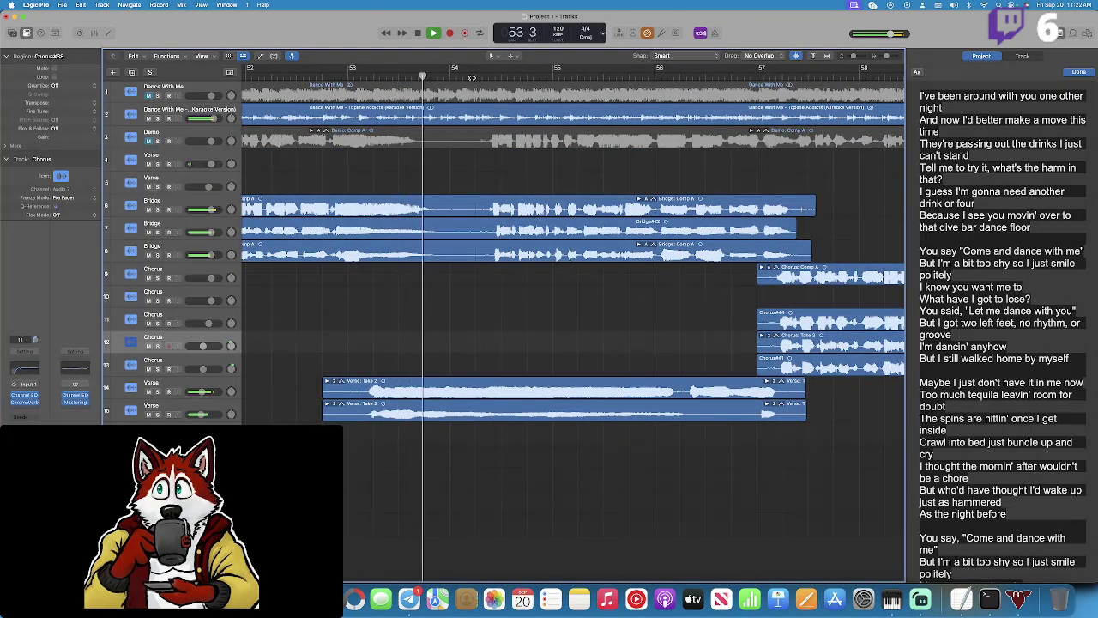
pyautogui.press('space')
# Replay the Bridge with the Verse layers on tracks 14 and 15 from bar 52 beat 3.
pyautogui.moveTo(396, 411); pyautogui.dragTo(394, 382)
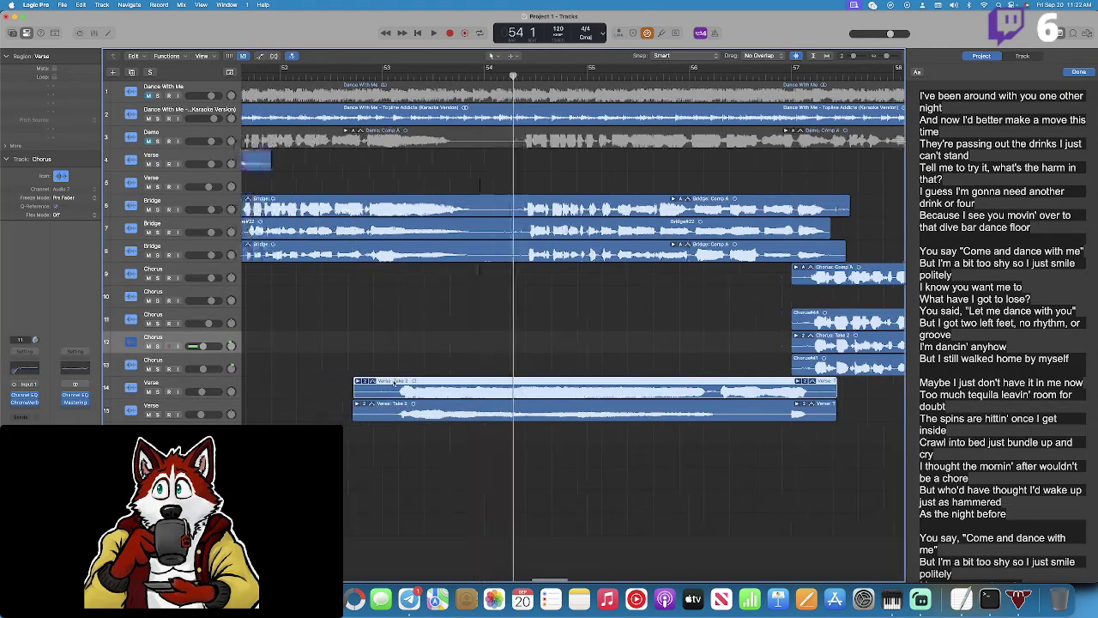
pyautogui.hscroll(-3, 378, 232)
pyautogui.click(364, 84)
pyautogui.click(369, 76)
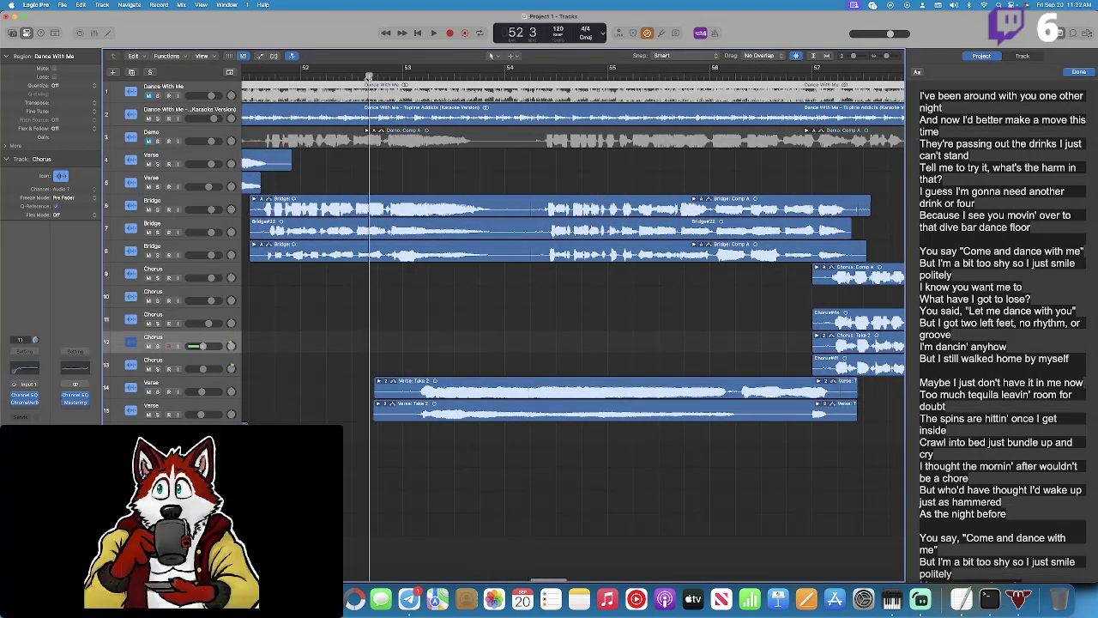
pyautogui.press('space')
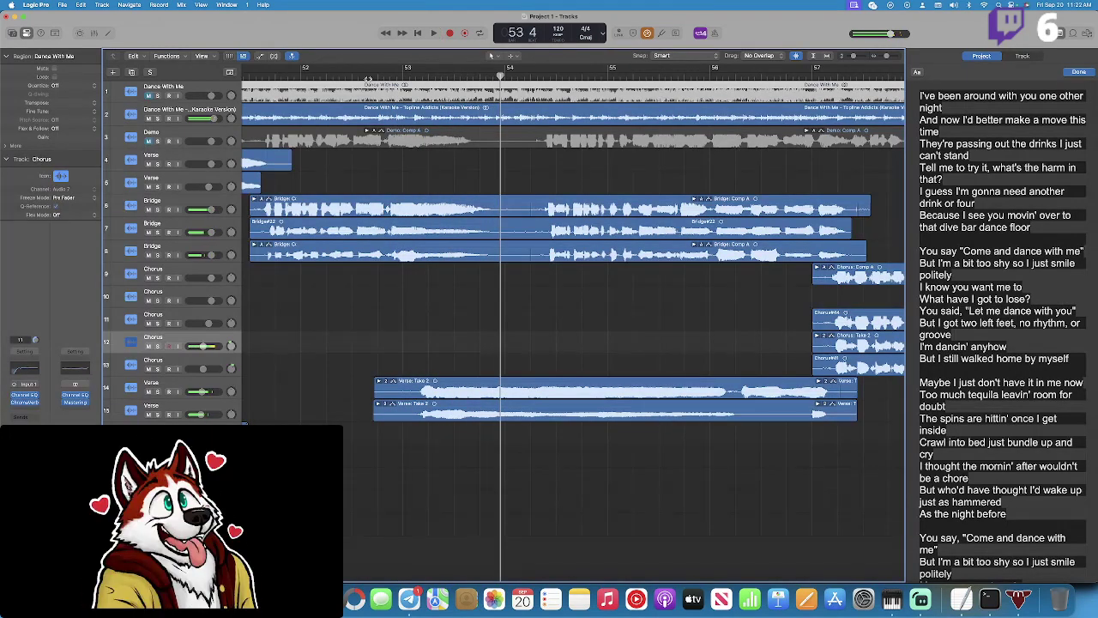
# Shift the two Verse: Take 2 regions on tracks 14 and 15 slightly later and play them back from bar 53.
pyautogui.moveTo(465, 384); pyautogui.dragTo(464, 404)
pyautogui.click(404, 77)
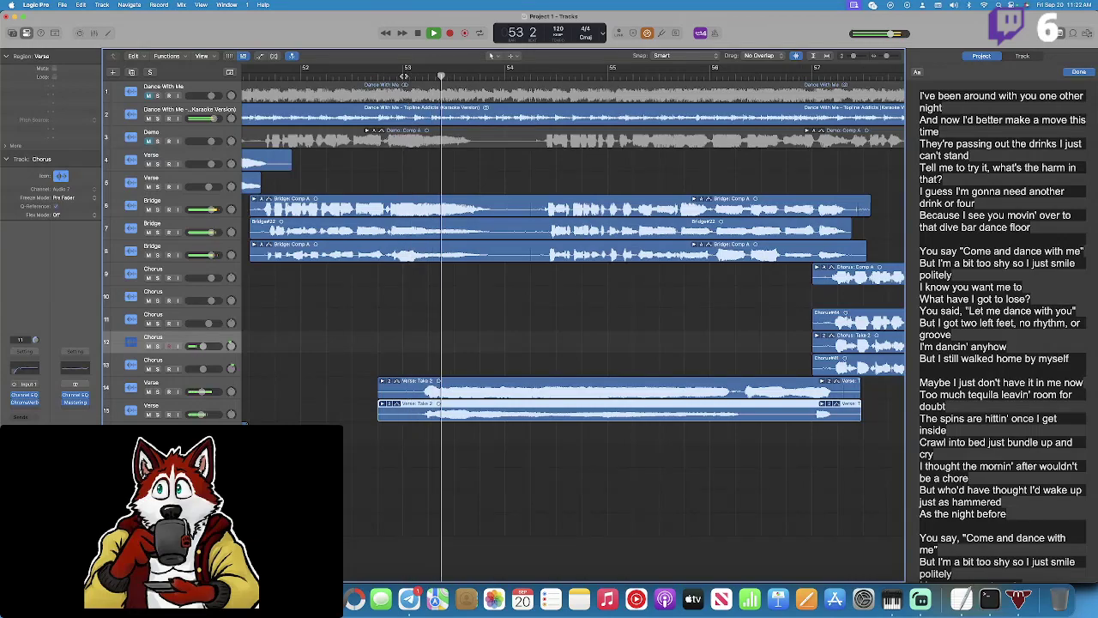
pyautogui.press('space')
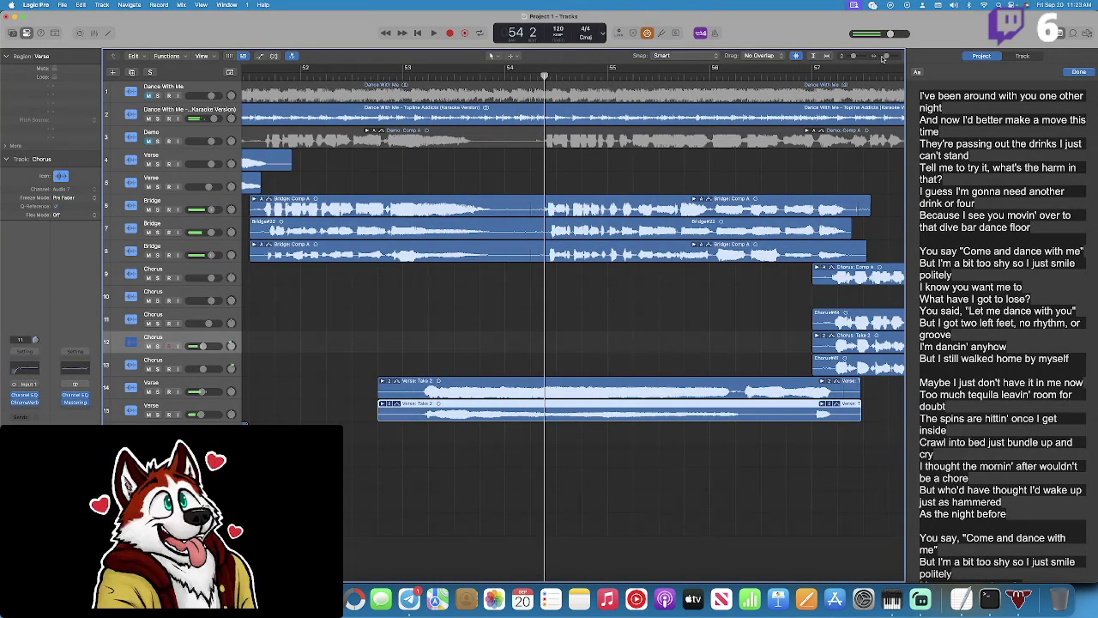
# Fine-tune the timing of the two Verse: Take 2 regions at close zoom and audition the passage around bar 54.
pyautogui.moveTo(882, 58); pyautogui.dragTo(892, 57)
pyautogui.hscroll(-10, 421, 361)
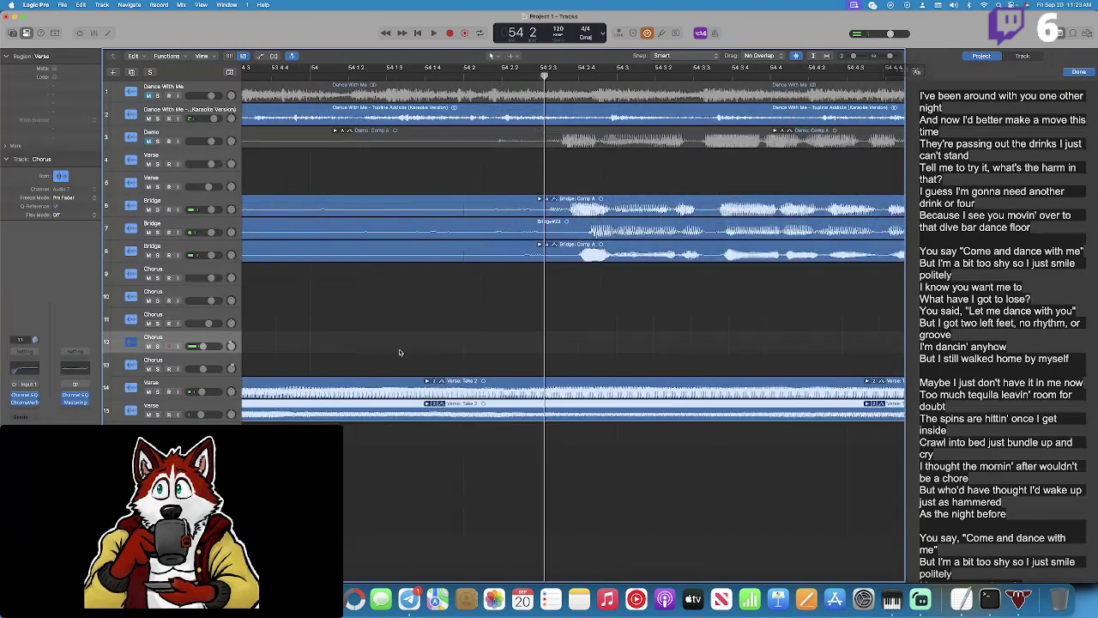
pyautogui.moveTo(470, 384); pyautogui.dragTo(475, 405)
pyautogui.press('space')
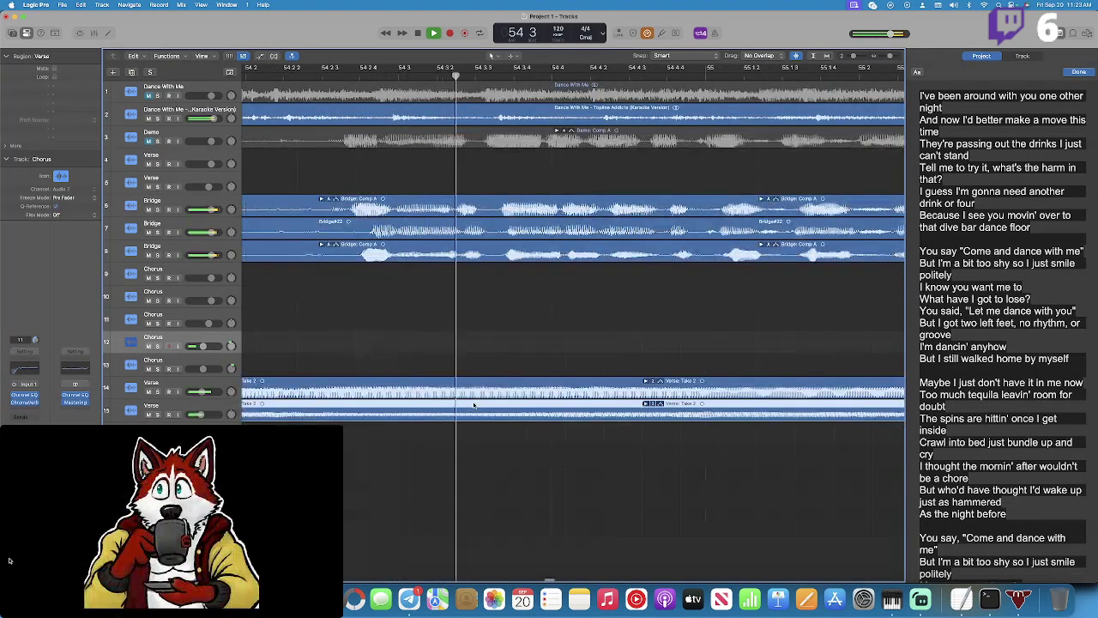
pyautogui.press('space')
# Play back the entry of the two Verse: Take 2 regions around bar 53 to check their timing.
pyautogui.hscroll(-10, 489, 410)
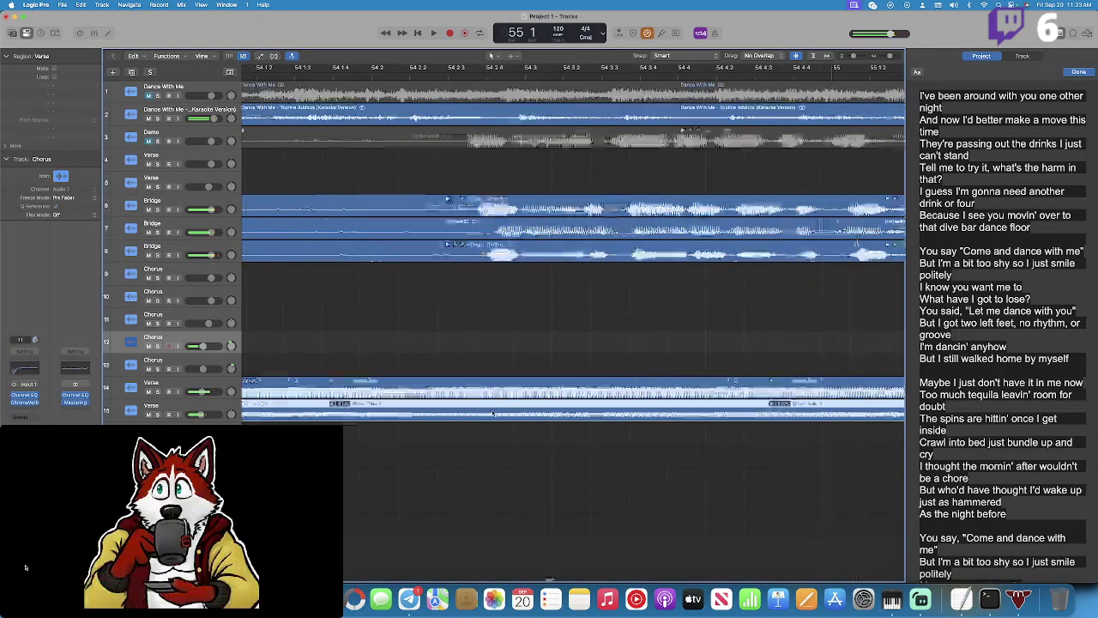
pyautogui.hscroll(-5, 501, 413)
pyautogui.press('space')
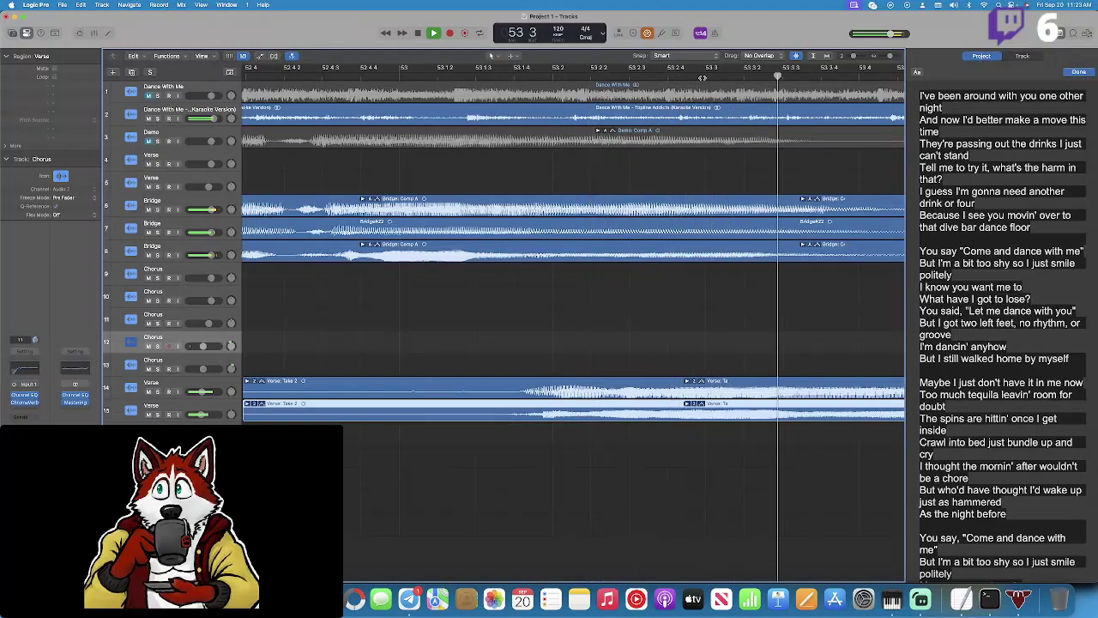
pyautogui.press('space')
# Readjust the two Verse: Take 2 regions starting just before bar 53 and play the song from there through to its end.
pyautogui.hscroll(-5, 675, 127)
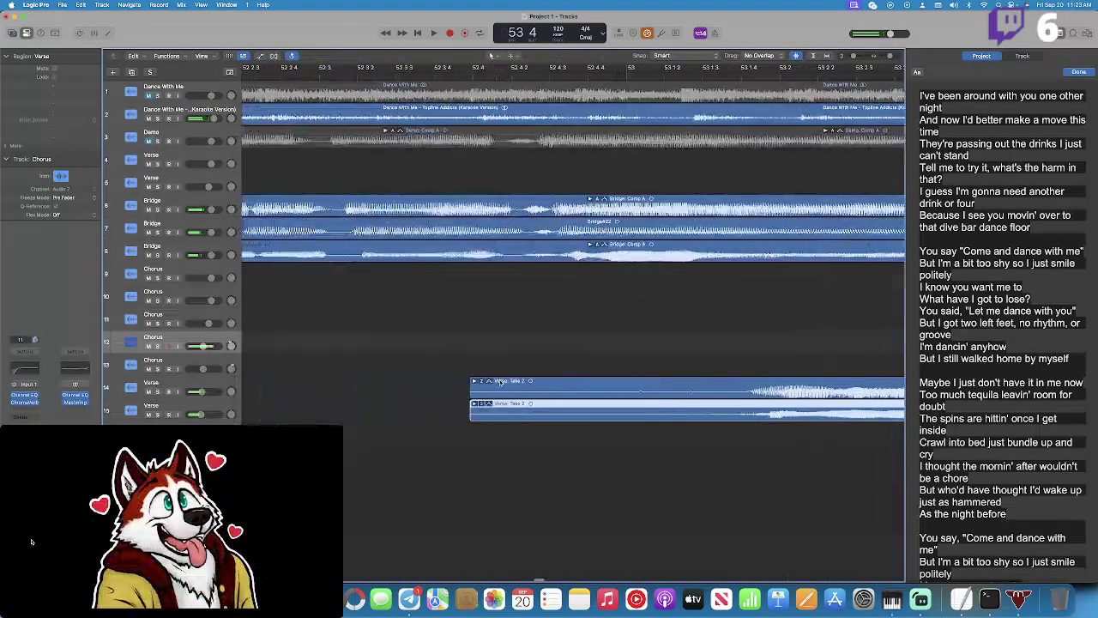
pyautogui.click(504, 382)
pyautogui.moveTo(504, 381); pyautogui.dragTo(503, 405)
pyautogui.hscroll(-3, 363, 86)
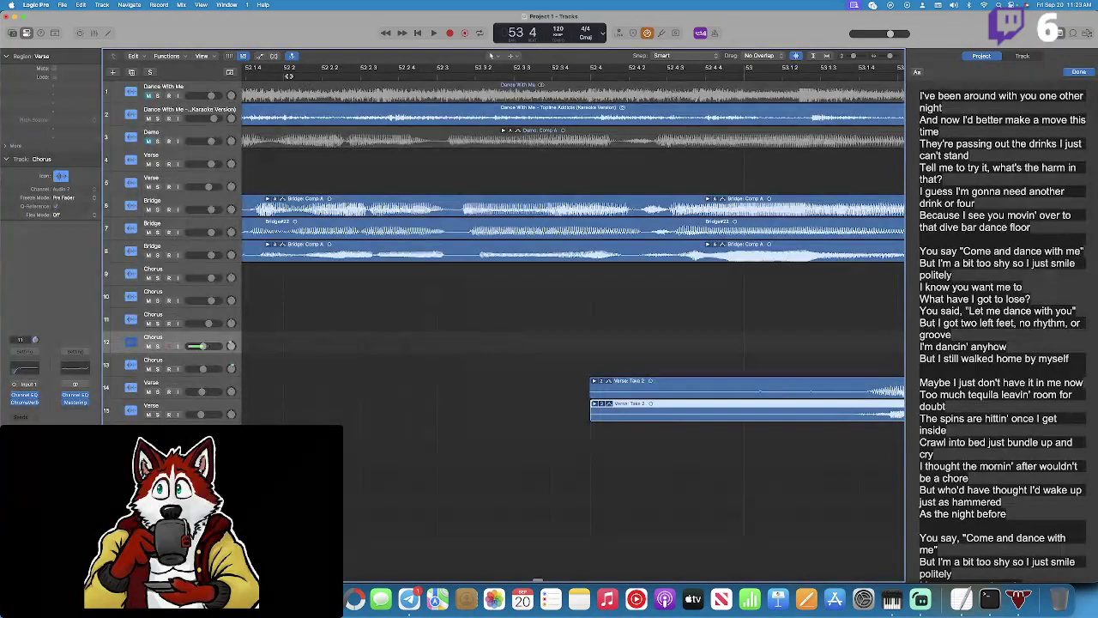
pyautogui.moveTo(891, 56); pyautogui.dragTo(887, 60)
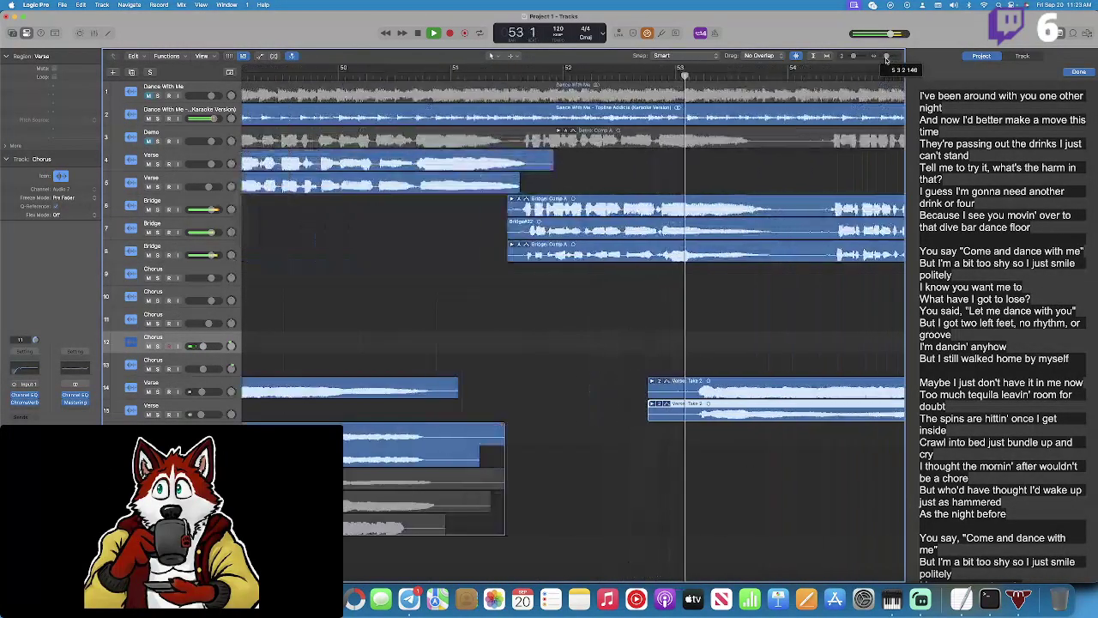
pyautogui.hscroll(5, 791, 269)
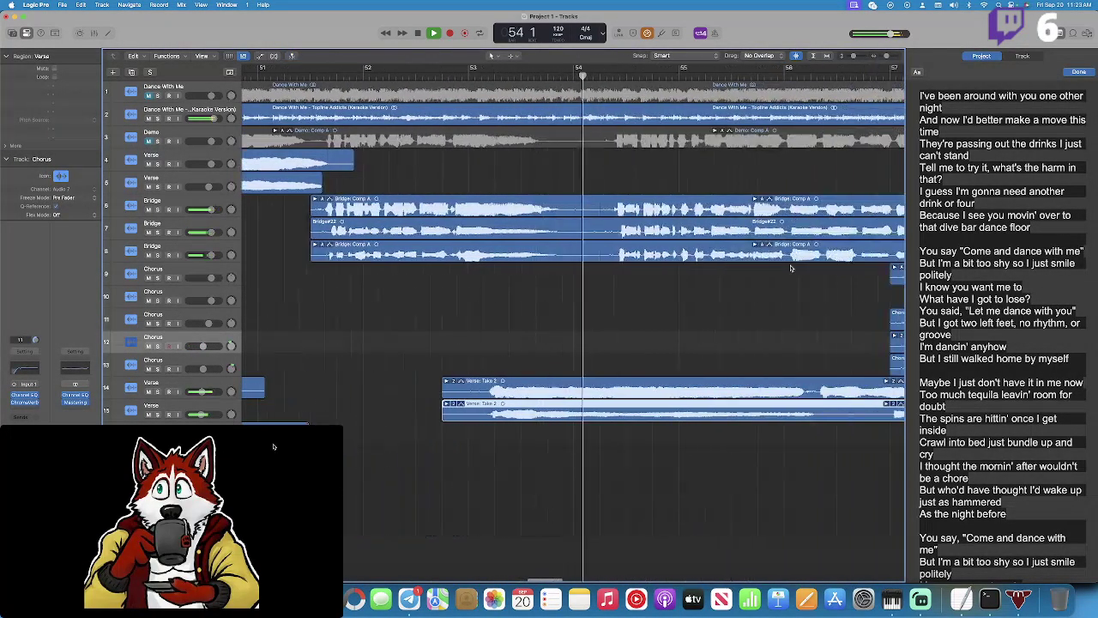
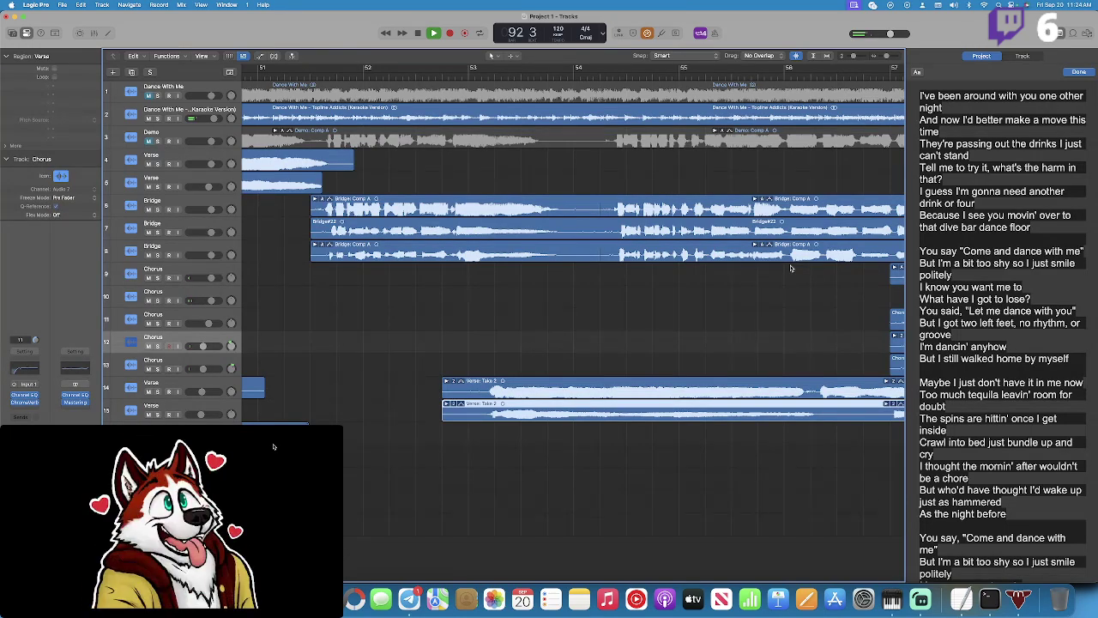
pyautogui.press('space')
# Switch to Streamlabs Desktop to check the stream chat, and return to Logic Pro.
pyautogui.hscroll(-2, 706, 278)
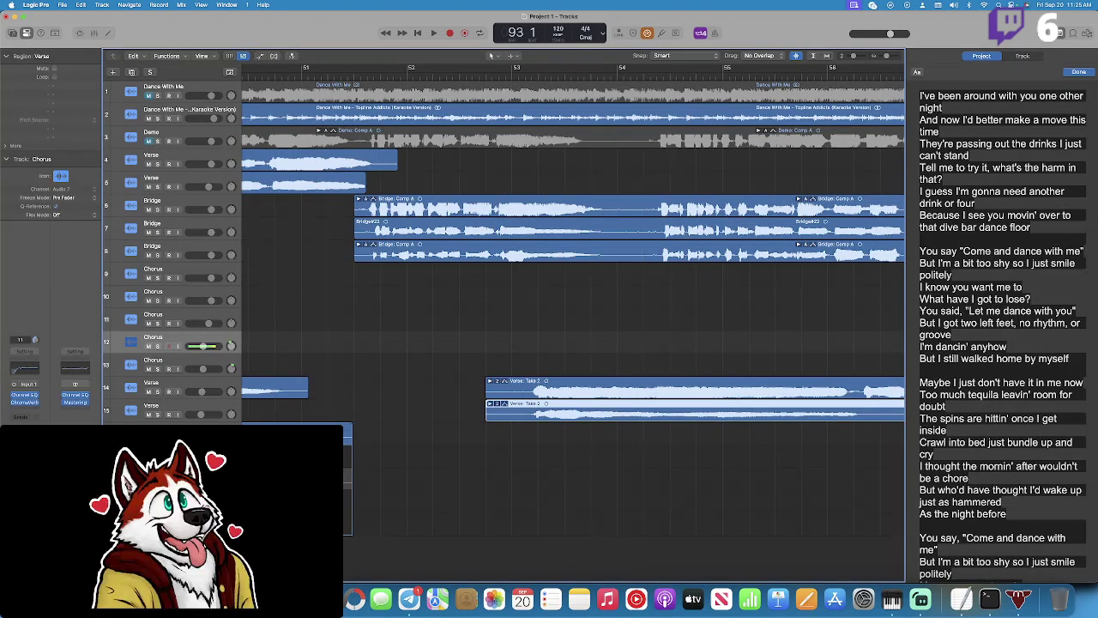
pyautogui.press('super+Tab')
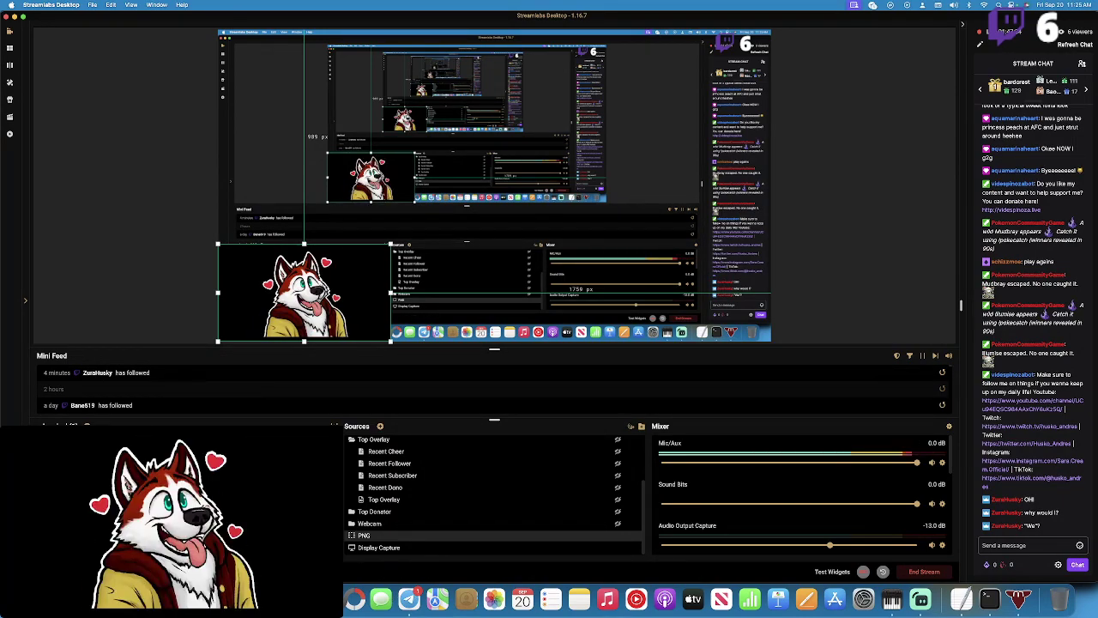
pyautogui.press('super+Tab')
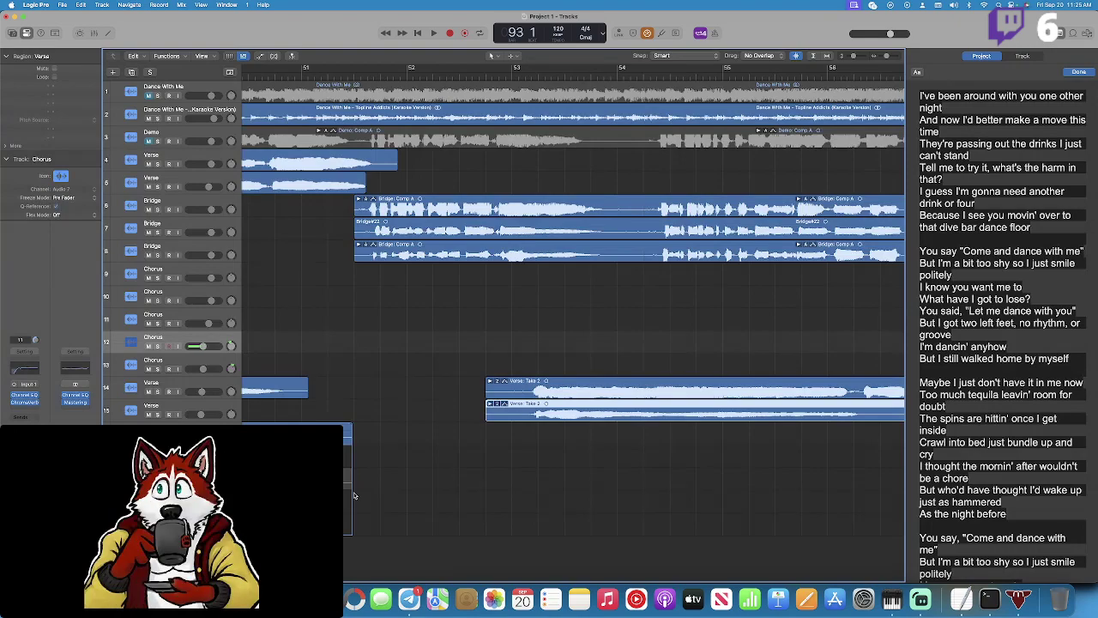
# Play back the transition from the first verse into the bridge, starting at about bar 17, beat 3.
pyautogui.hscroll(-15, 366, 494)
pyautogui.hscroll(3, 365, 494)
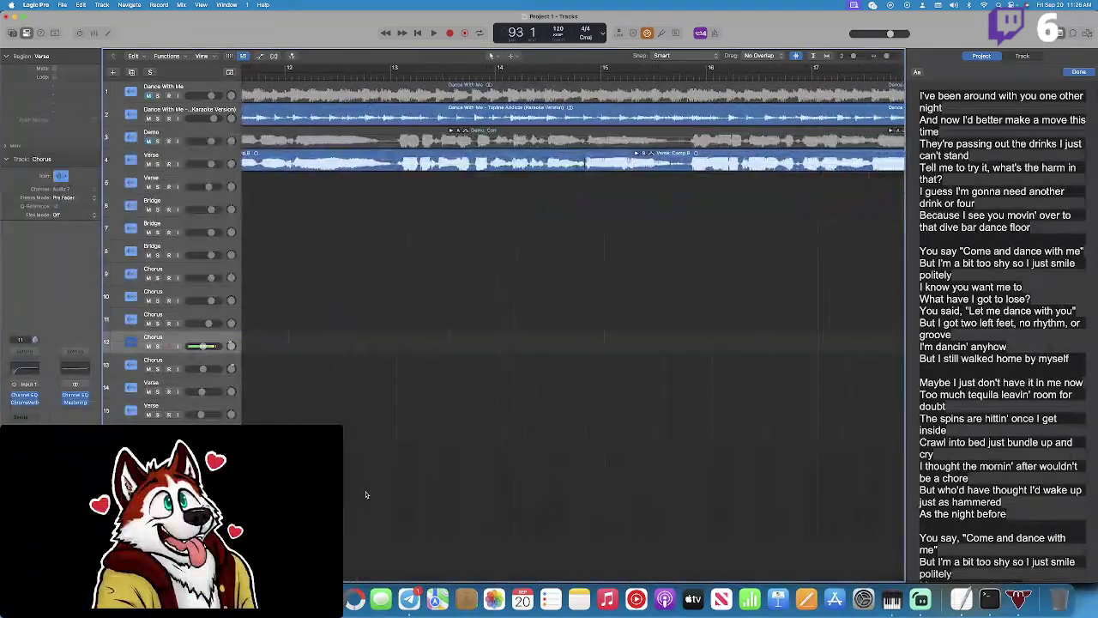
pyautogui.click(339, 76)
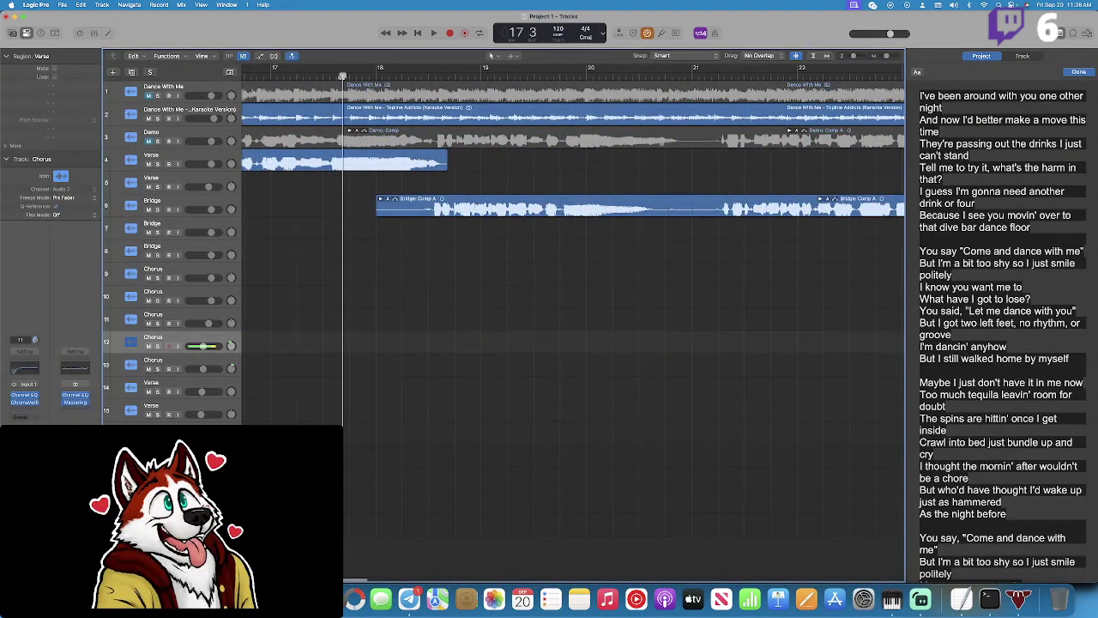
pyautogui.press('space')
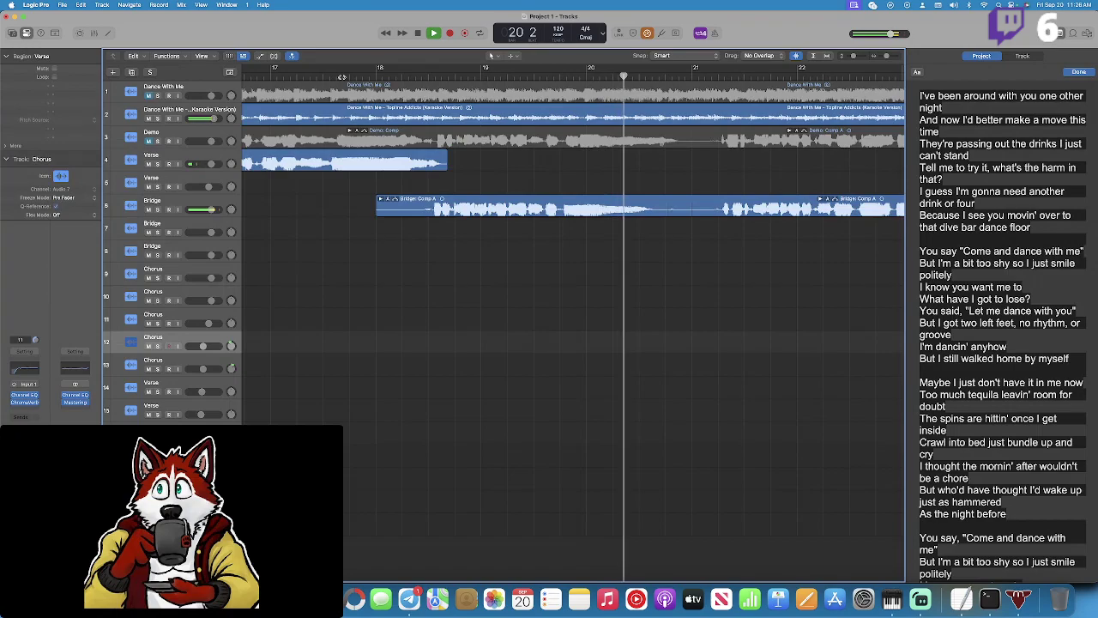
pyautogui.press('space')
pyautogui.hscroll(3, 541, 185)
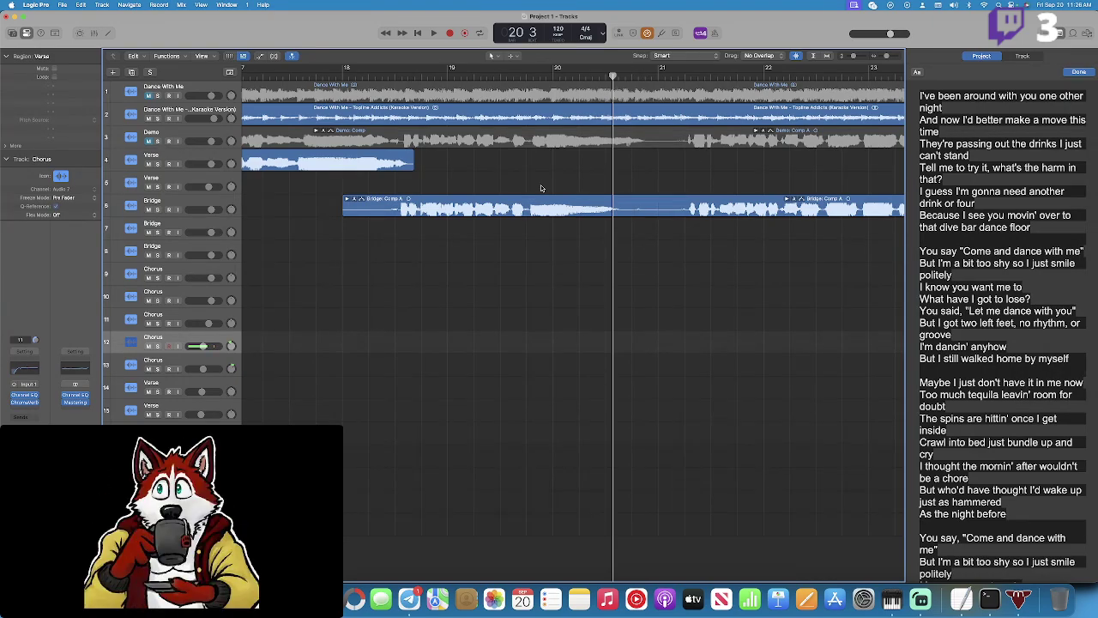
# Return the playhead to the beginning of the project at bar 1.
pyautogui.hscroll(-10, 527, 177)
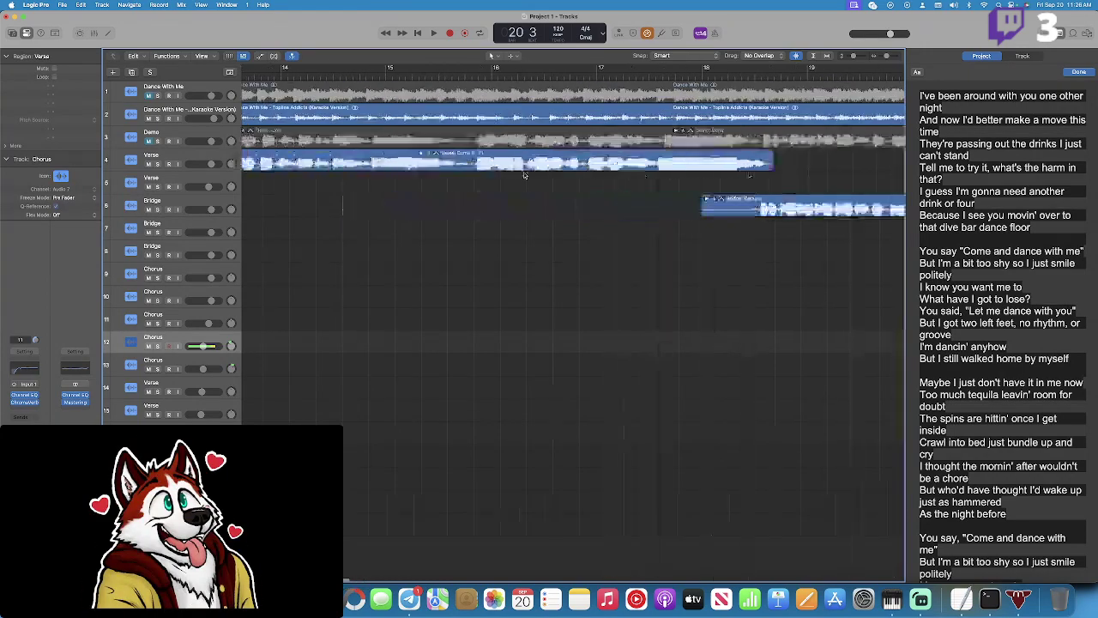
pyautogui.hscroll(-10, 364, 133)
pyautogui.press('Return')
pyautogui.click(128, 5)
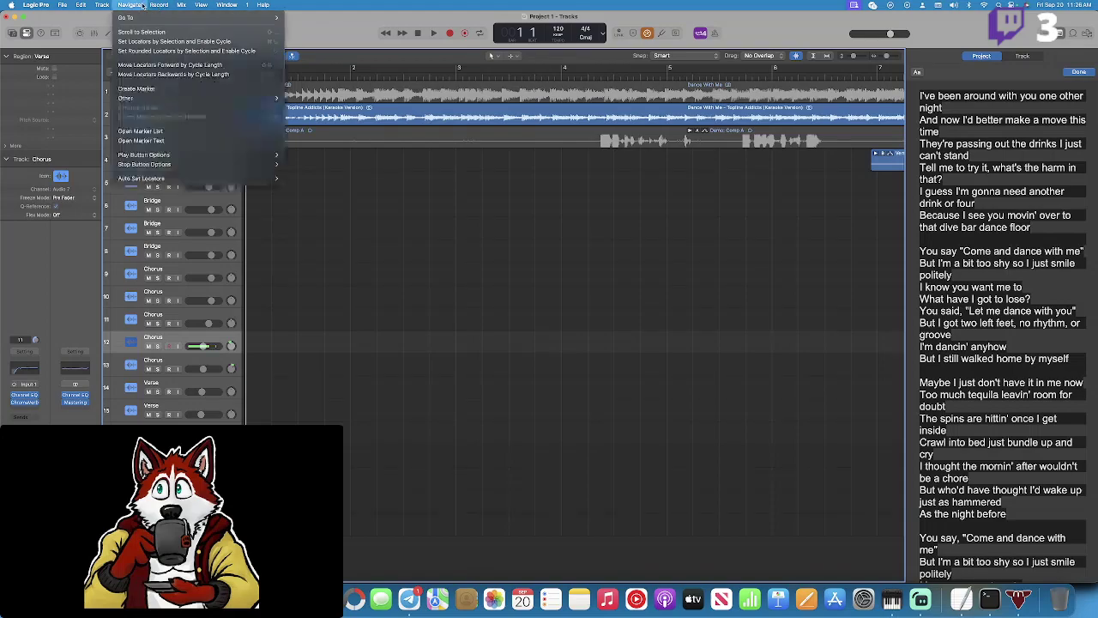
pyautogui.moveTo(105, 4)
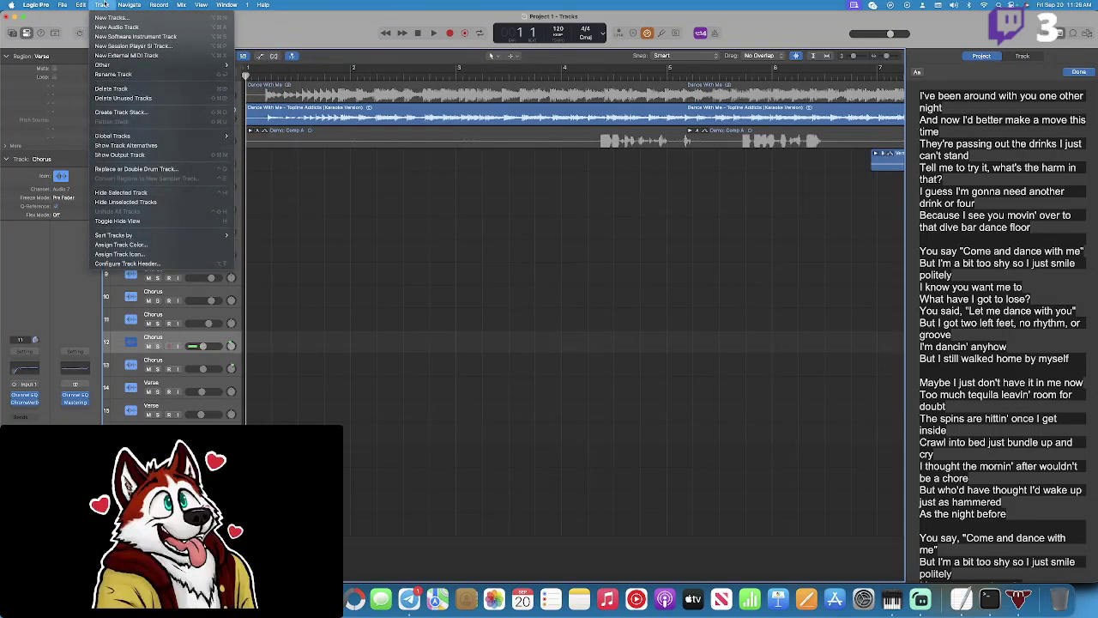
pyautogui.moveTo(63, 4)
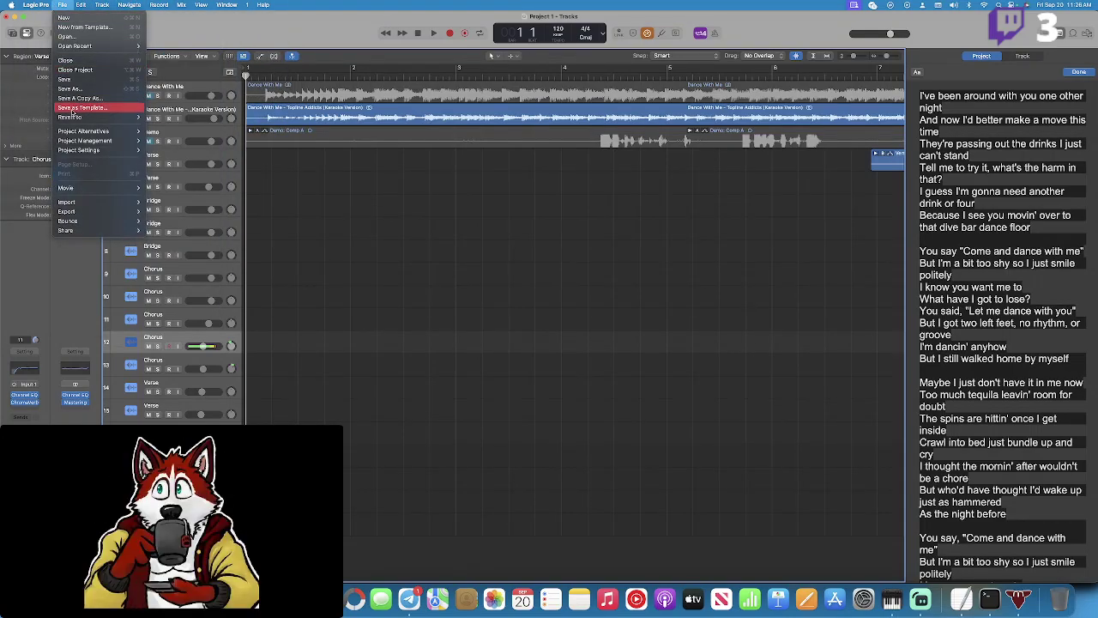
pyautogui.moveTo(90, 220)
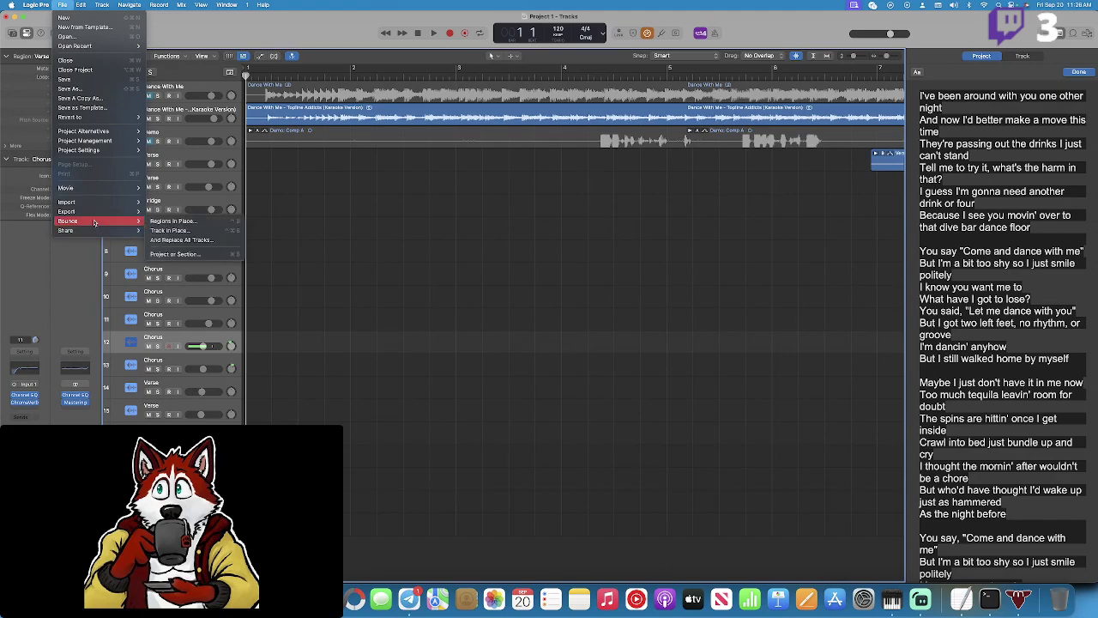
pyautogui.click(175, 254)
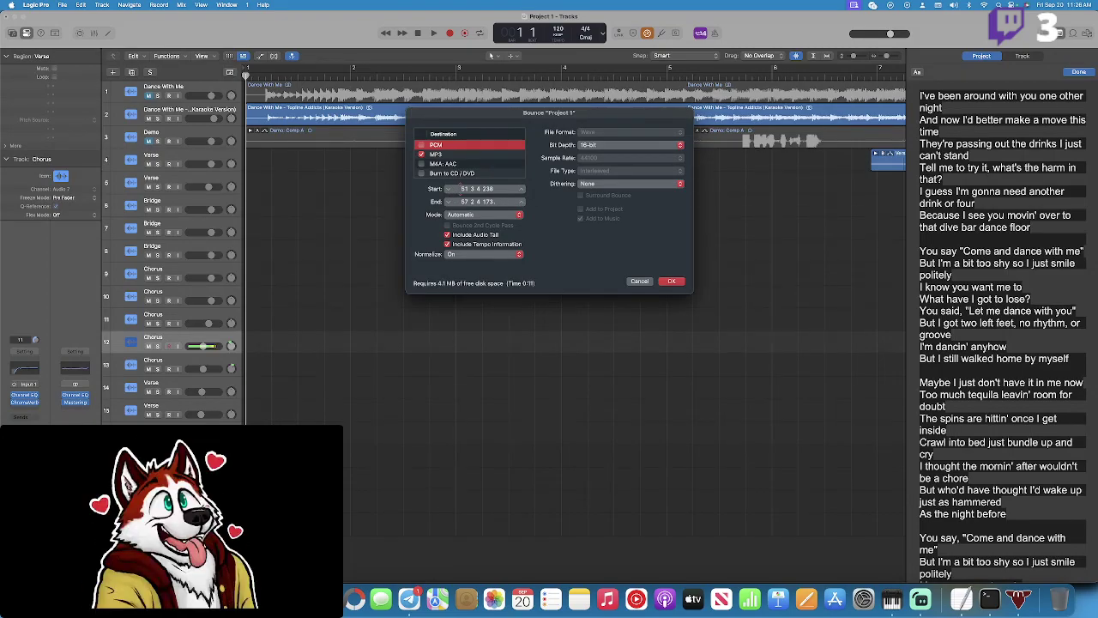
pyautogui.moveTo(467, 188); pyautogui.dragTo(467, 223)
pyautogui.click(640, 283)
# Move the project end marker back to about bar 95, just past the last region, and return the playhead to bar 1.
pyautogui.hscroll(15, 637, 243)
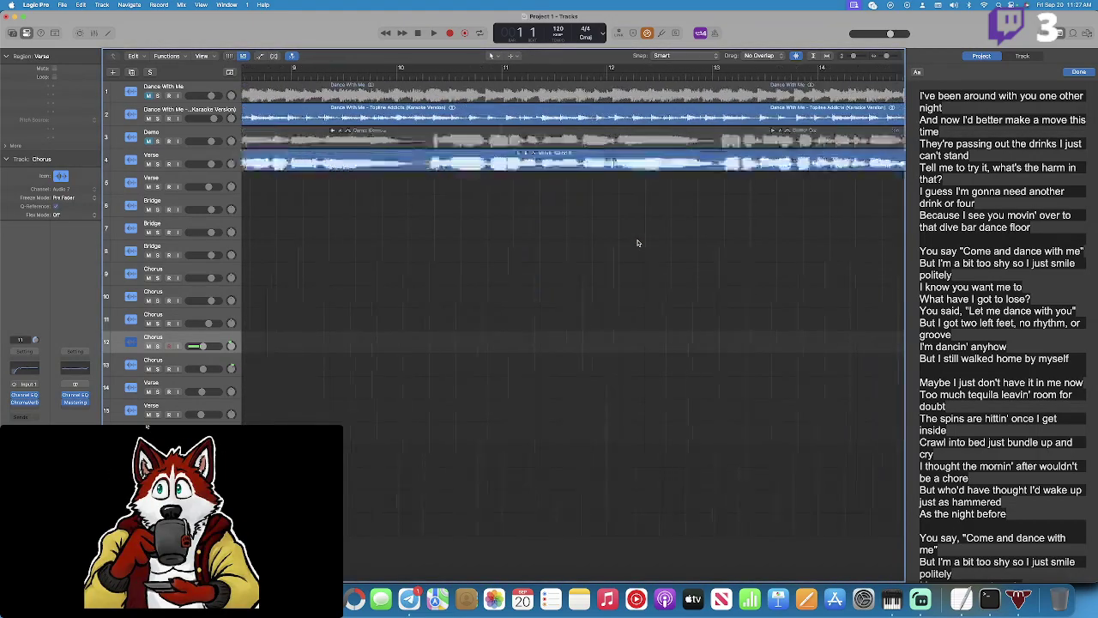
pyautogui.hscroll(20, 638, 243)
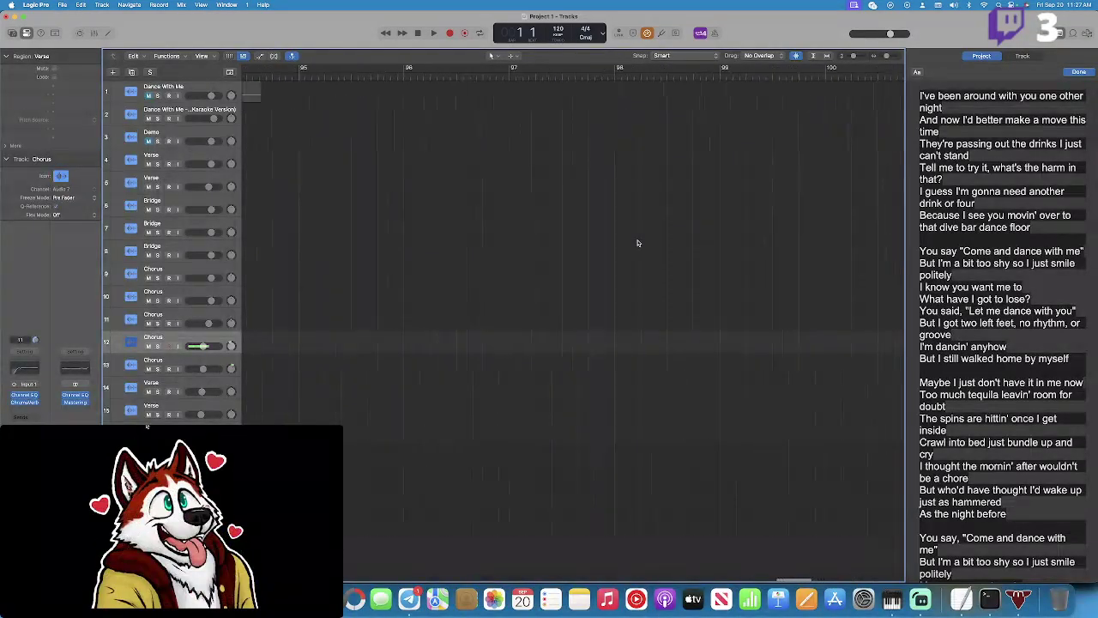
pyautogui.hscroll(15, 637, 243)
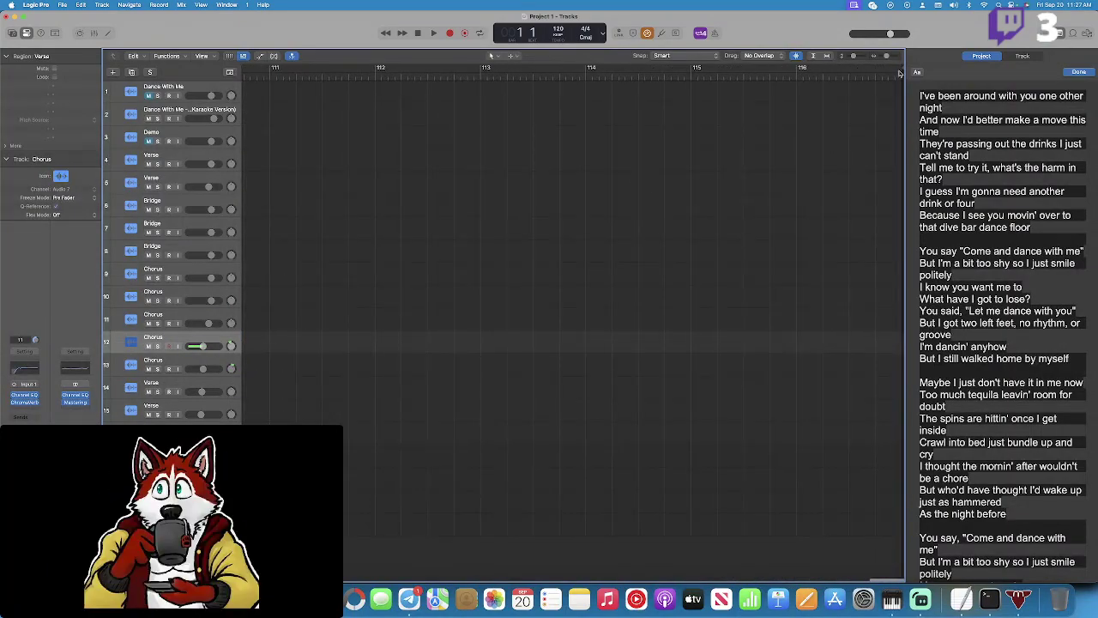
pyautogui.moveTo(903, 68); pyautogui.dragTo(279, 79)
pyautogui.hscroll(2, 468, 110)
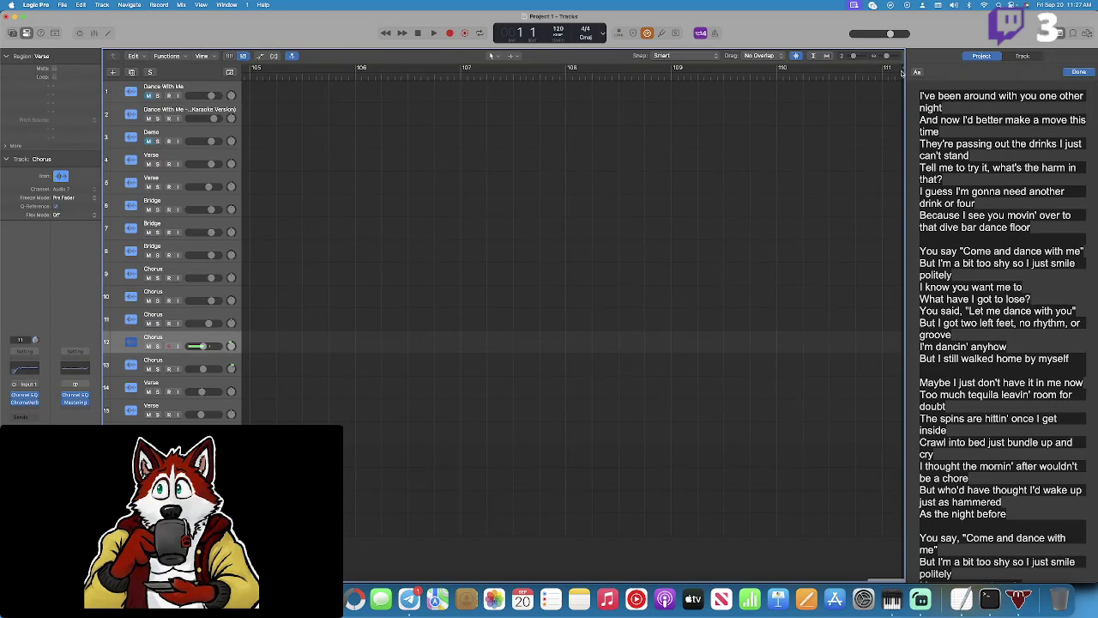
pyautogui.hscroll(-5, 903, 69)
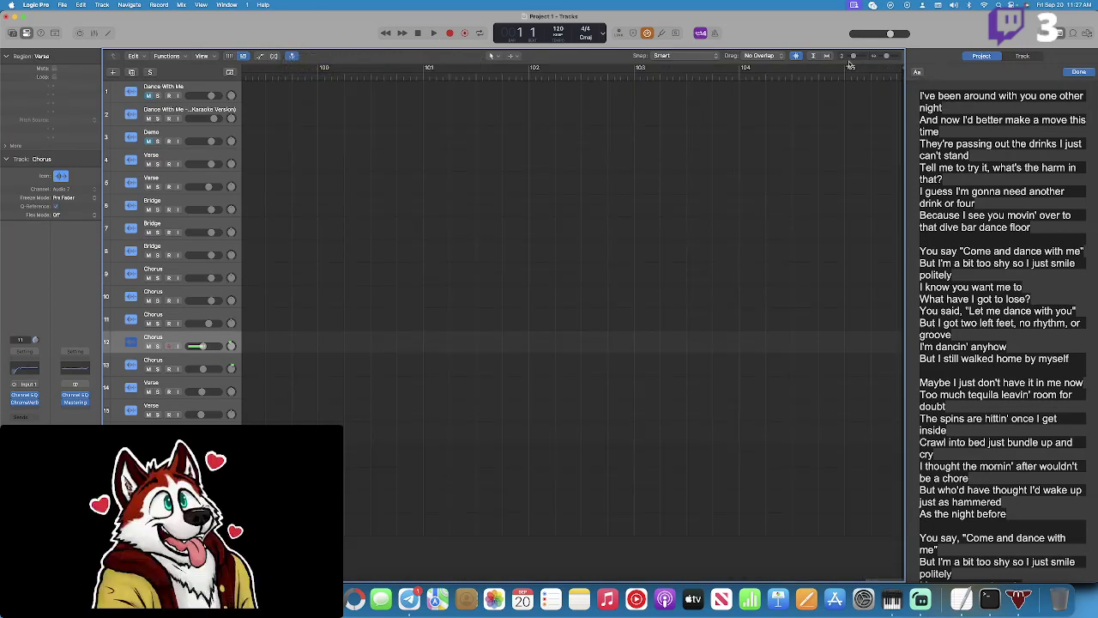
pyautogui.moveTo(908, 72); pyautogui.dragTo(429, 72)
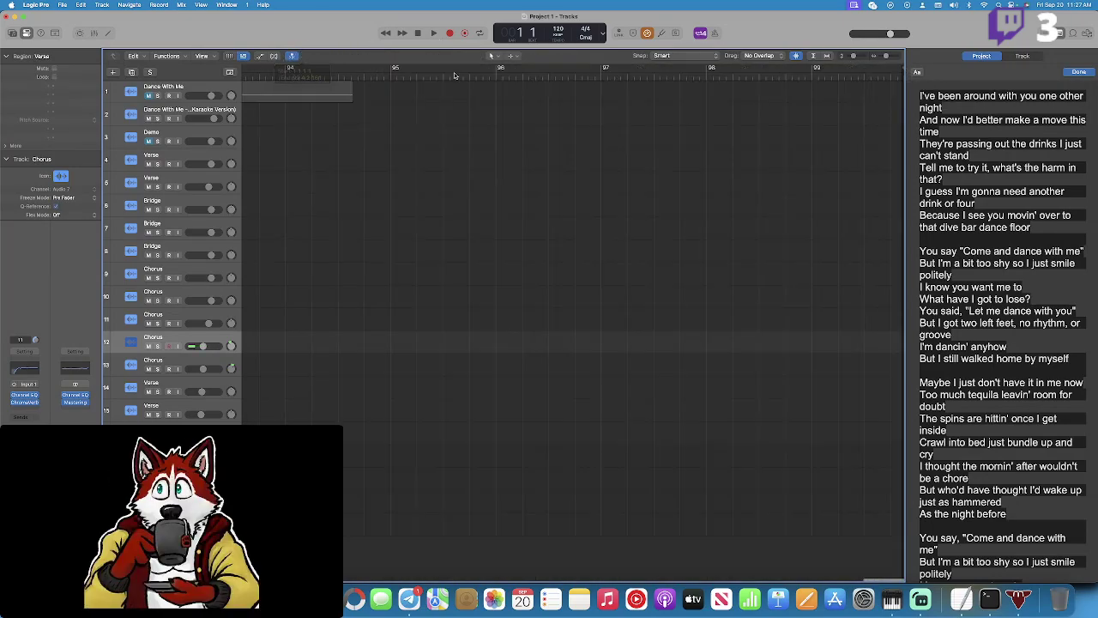
pyautogui.scroll(-10, 892, 60)
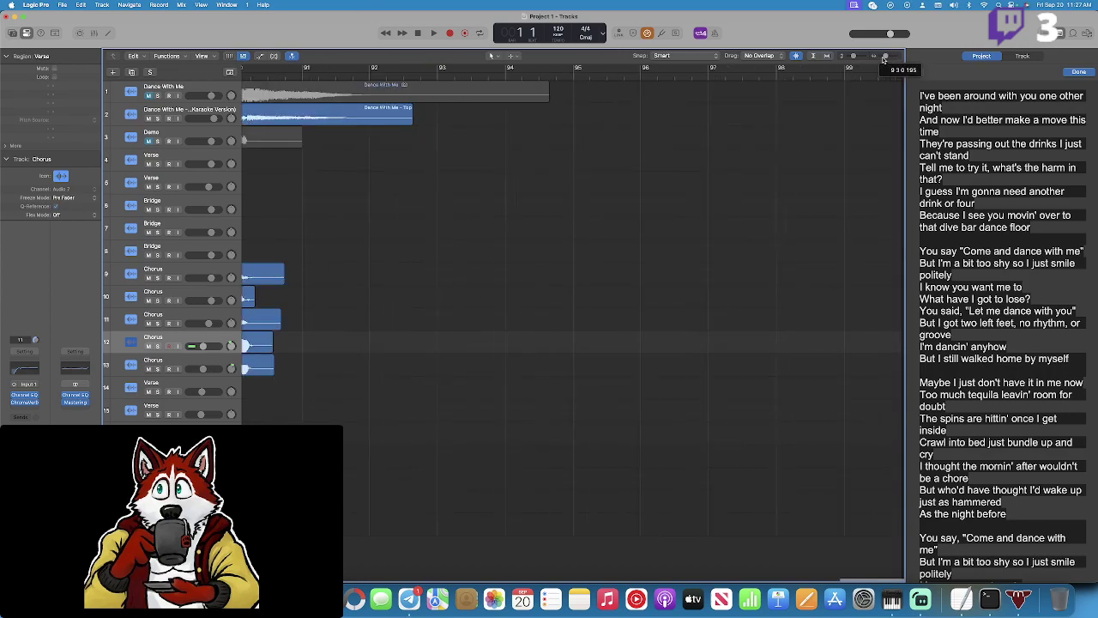
pyautogui.moveTo(874, 69); pyautogui.dragTo(790, 69)
pyautogui.scroll(5, 851, 92)
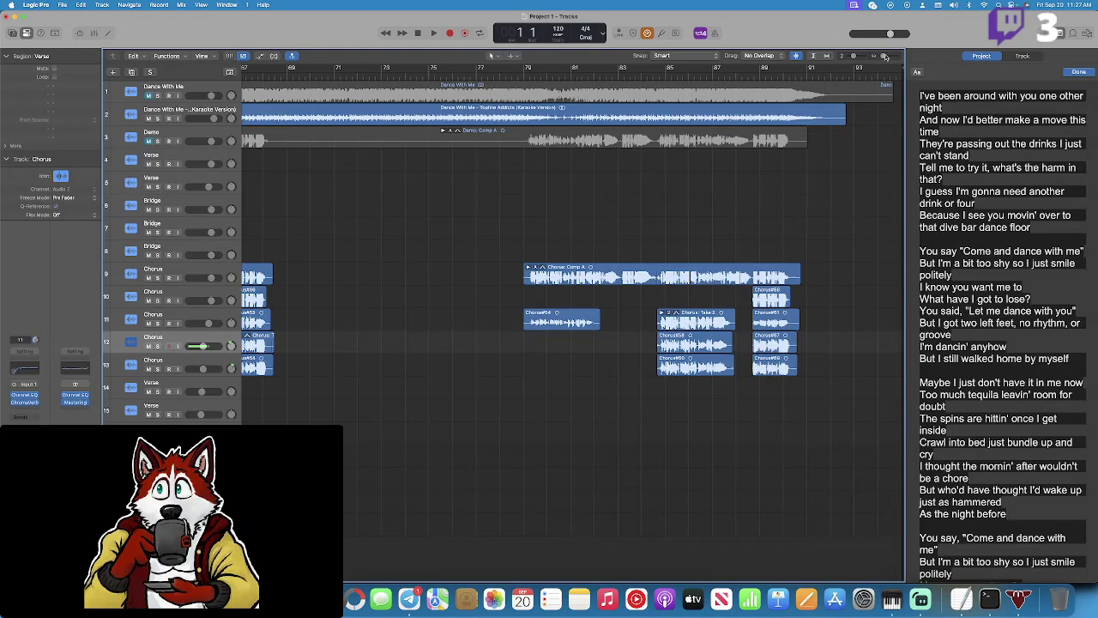
pyautogui.hscroll(-2, 851, 92)
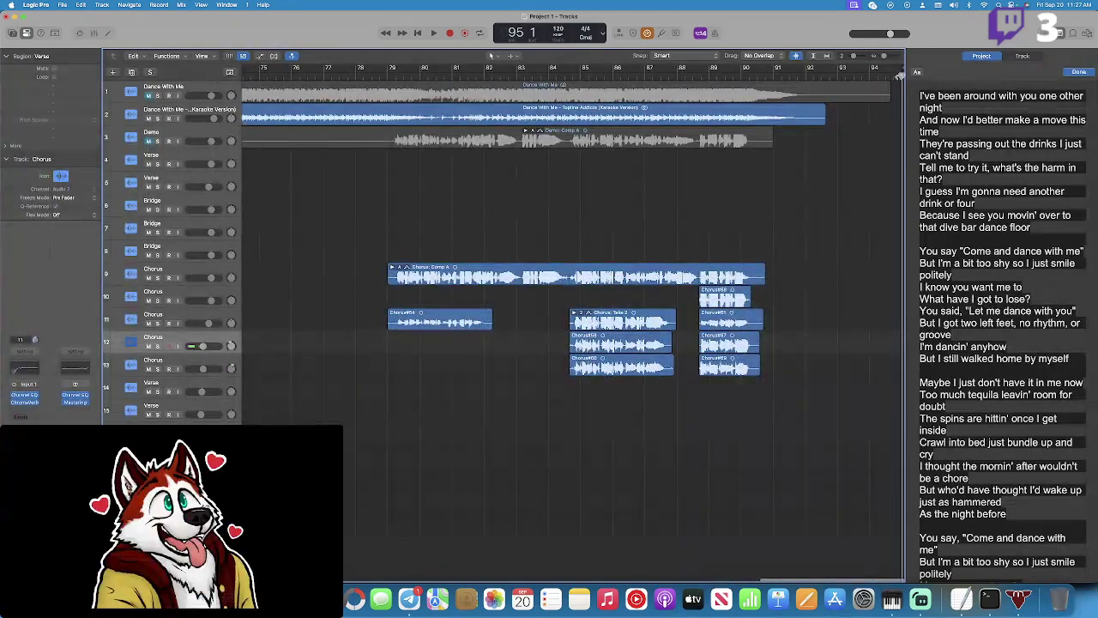
pyautogui.hscroll(-20, 673, 95)
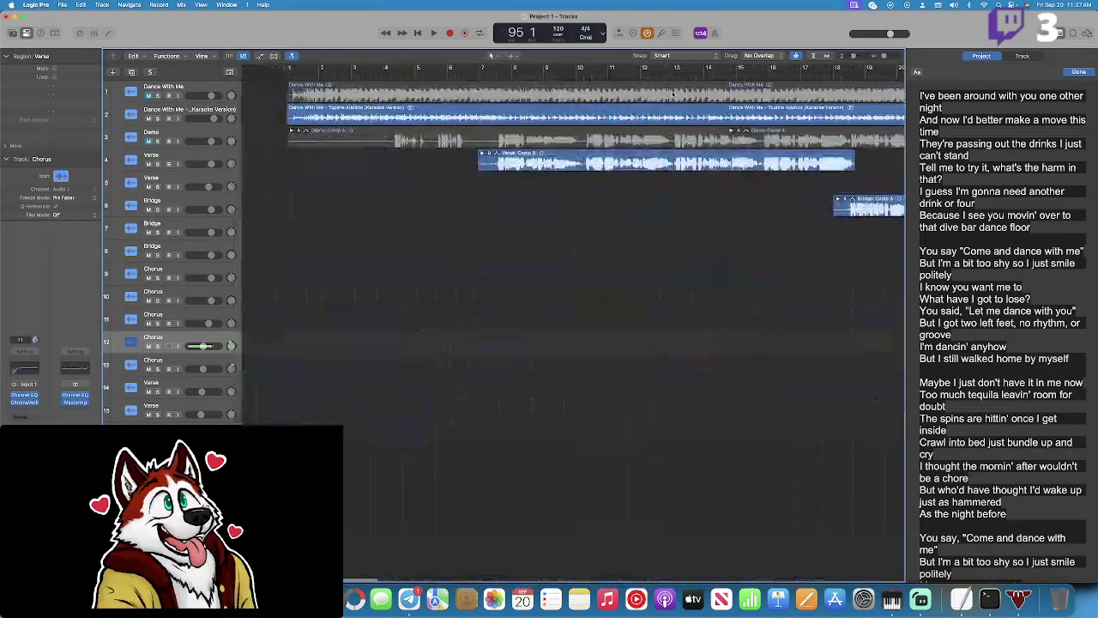
pyautogui.press('Return')
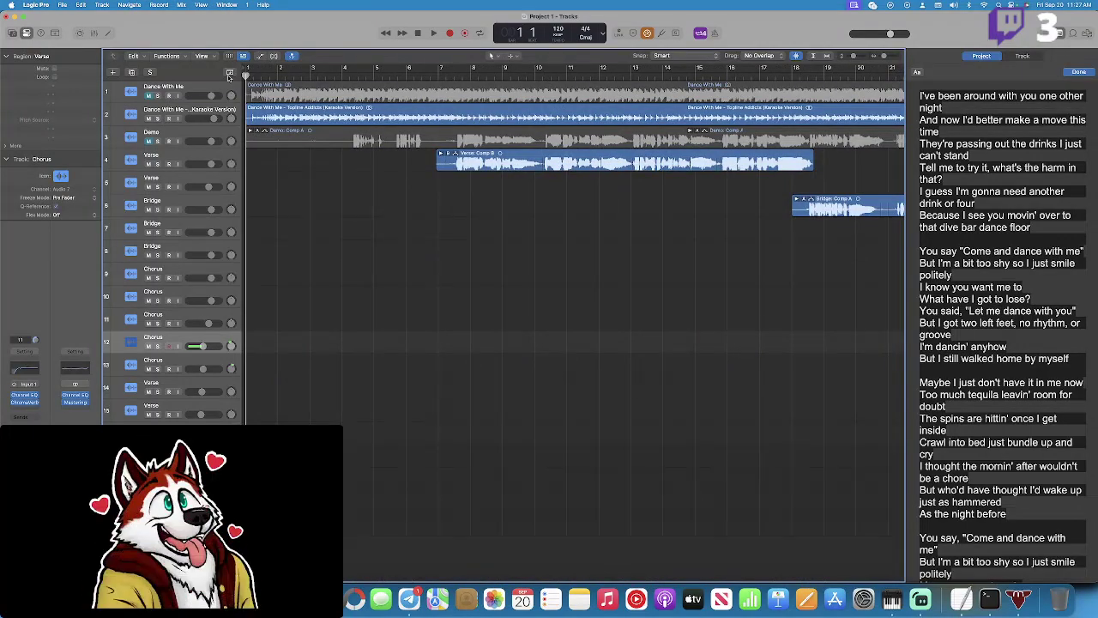
# Select all regions and bounce the project as an MP3 named "Dance with Me cover" into the Bounces folder.
pyautogui.click(196, 86)
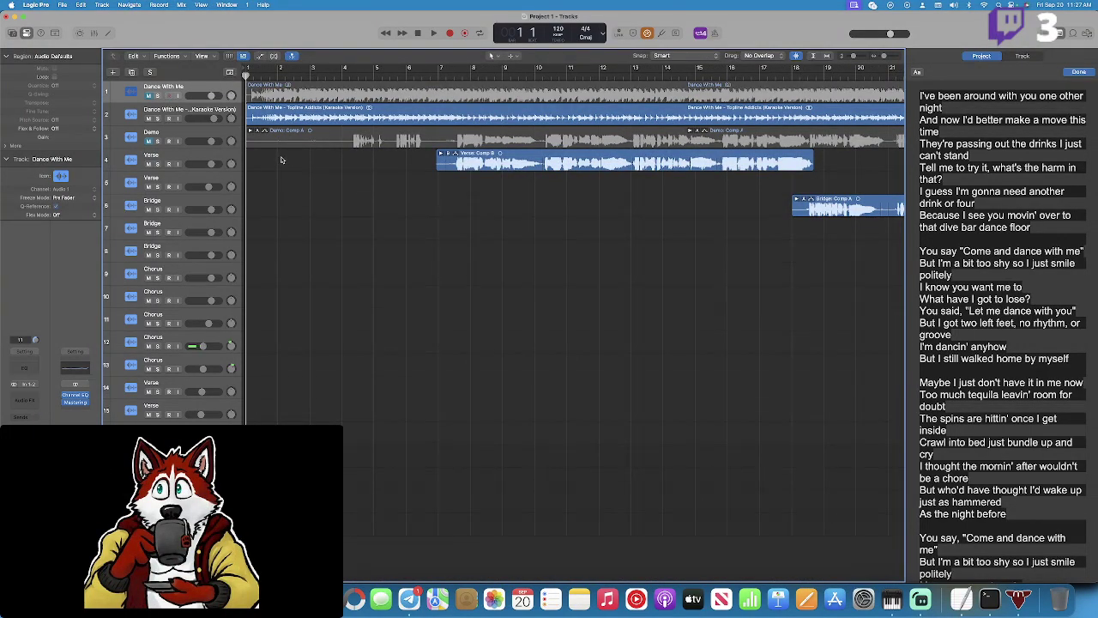
pyautogui.click(198, 88)
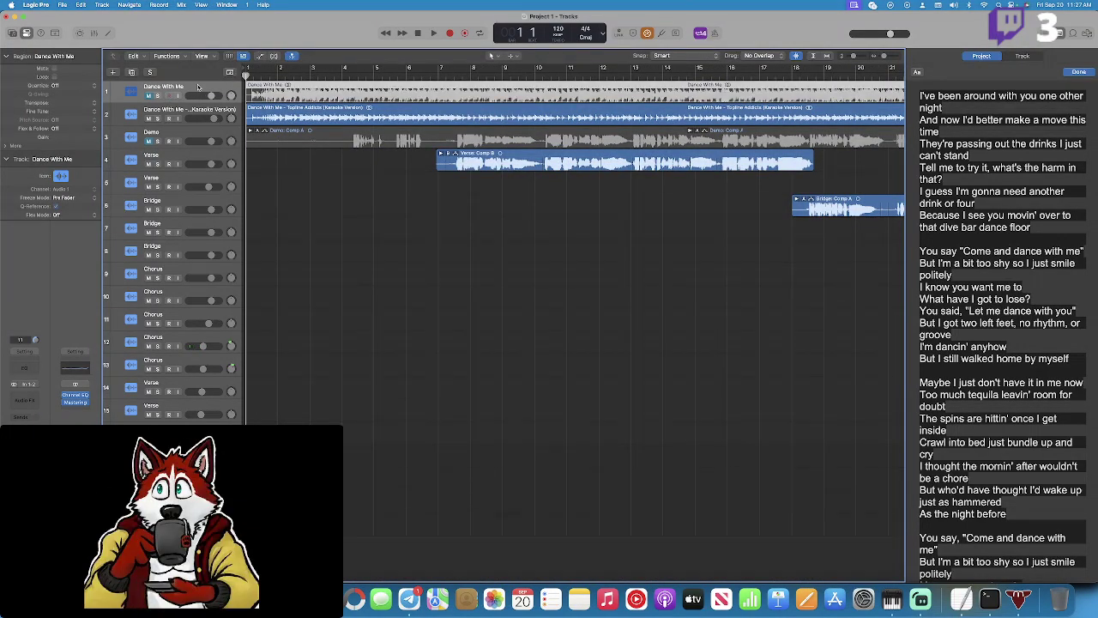
pyautogui.press('super+a')
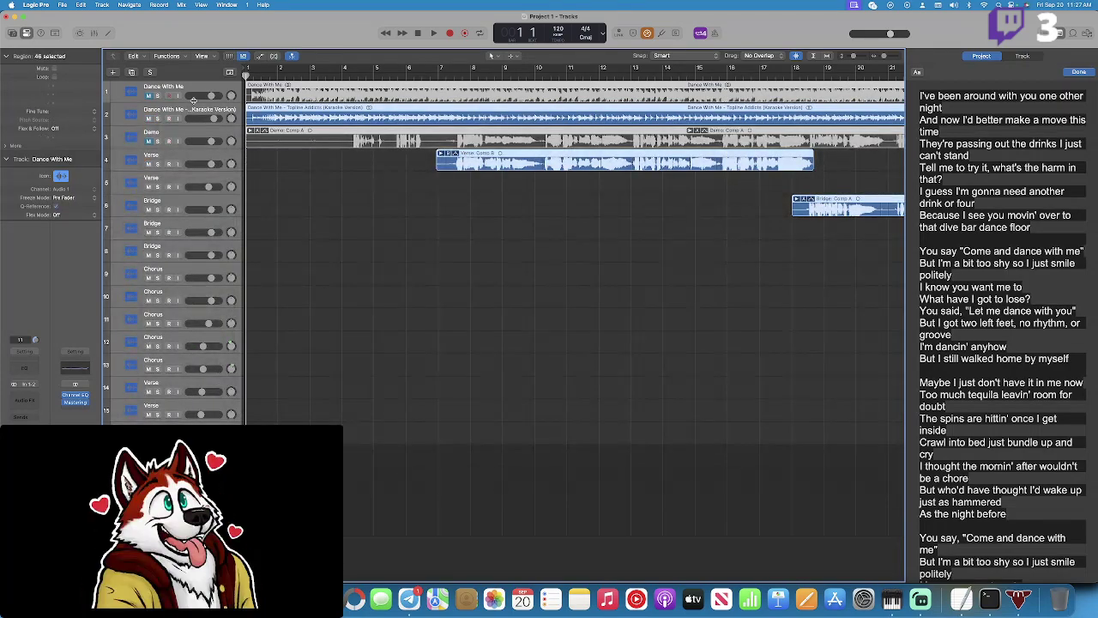
pyautogui.click(62, 6)
pyautogui.moveTo(85, 220)
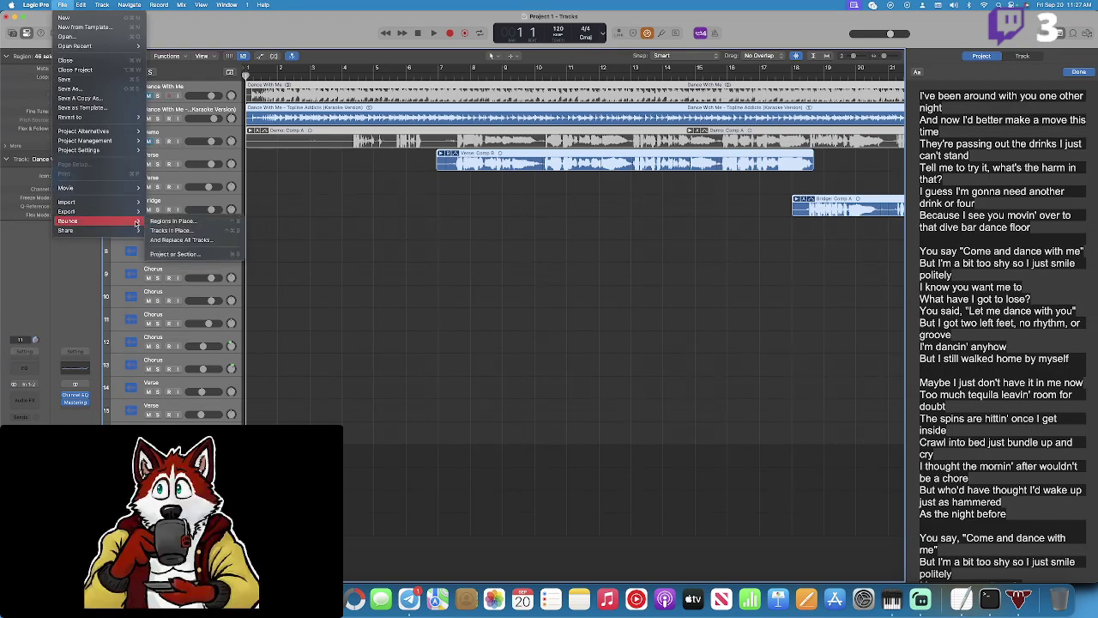
pyautogui.click(183, 255)
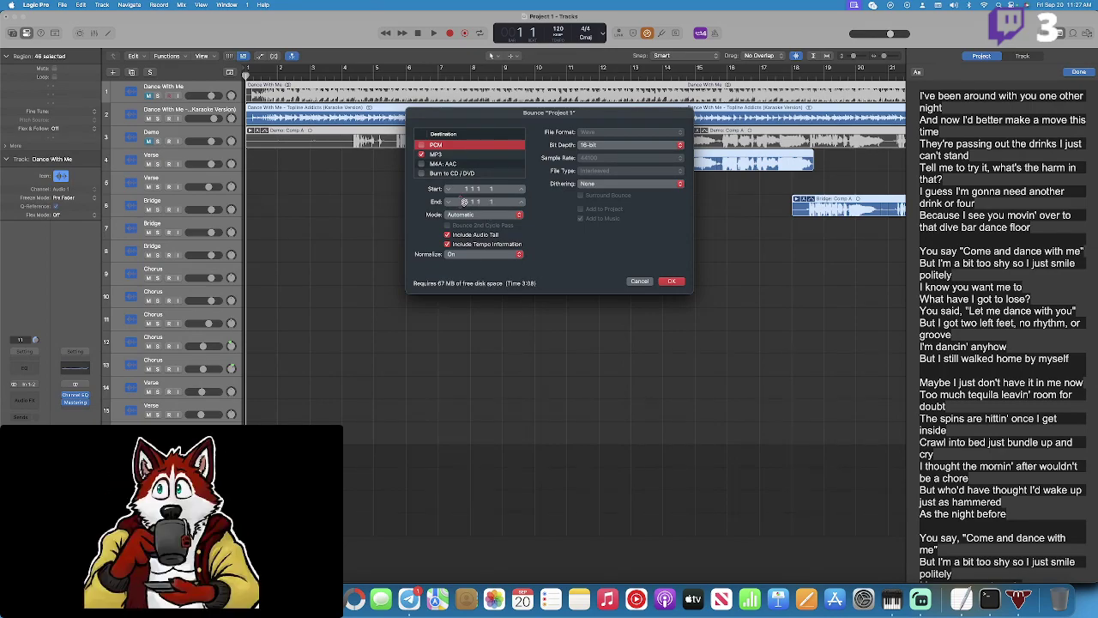
pyautogui.click(480, 154)
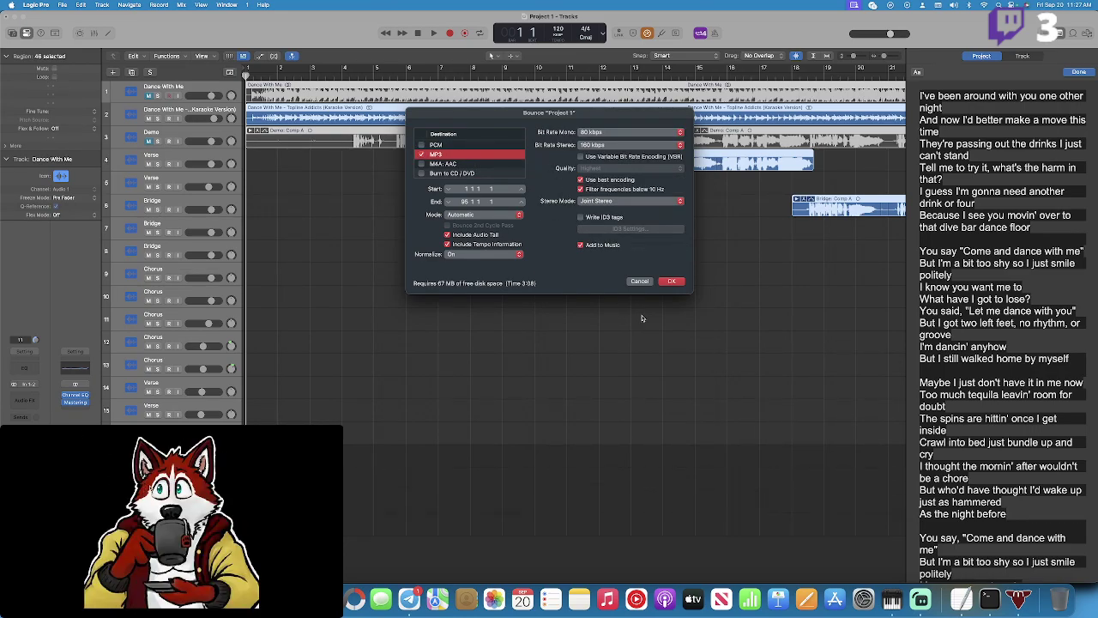
pyautogui.click(671, 281)
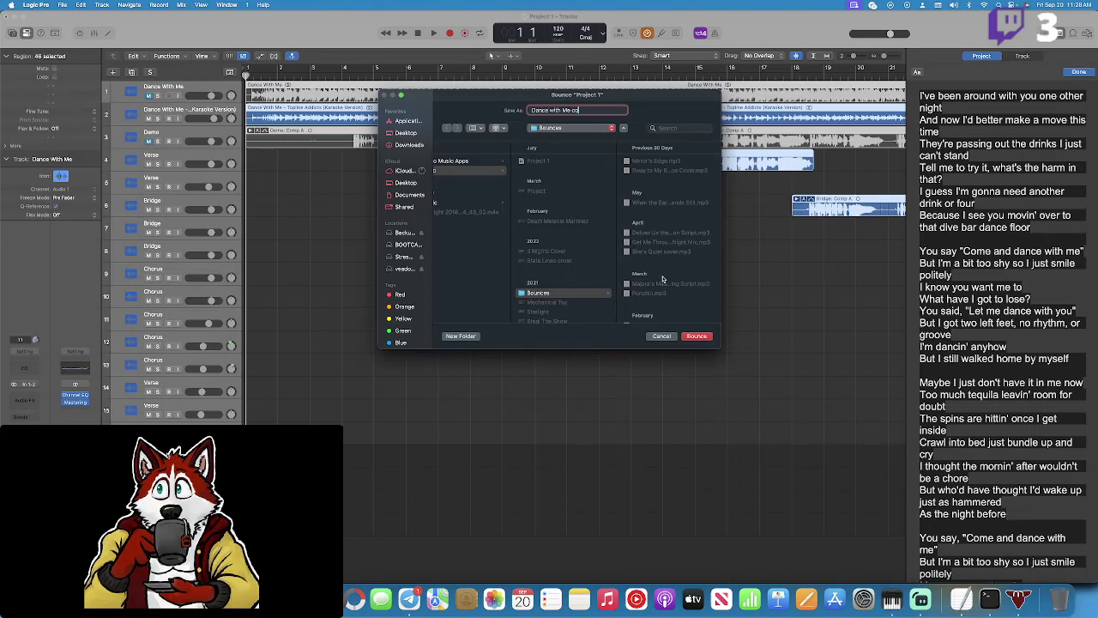
pyautogui.press('Return')
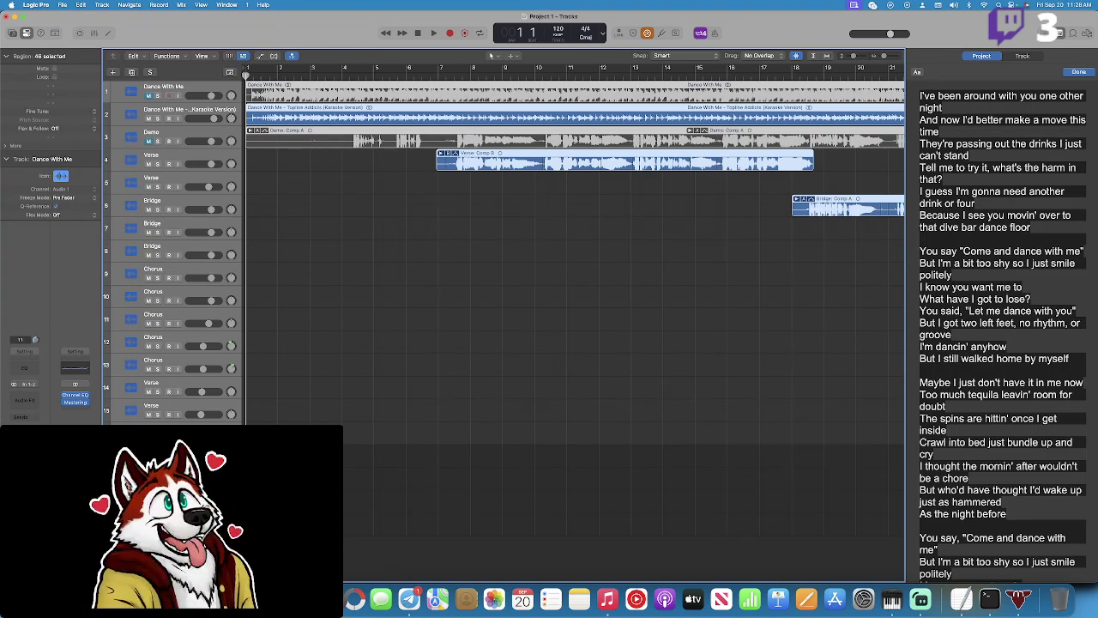
# Switch to Finder and close the open veadotube mini, Streamlabs Desktop installer and Downloads windows.
pyautogui.press('super+Tab')
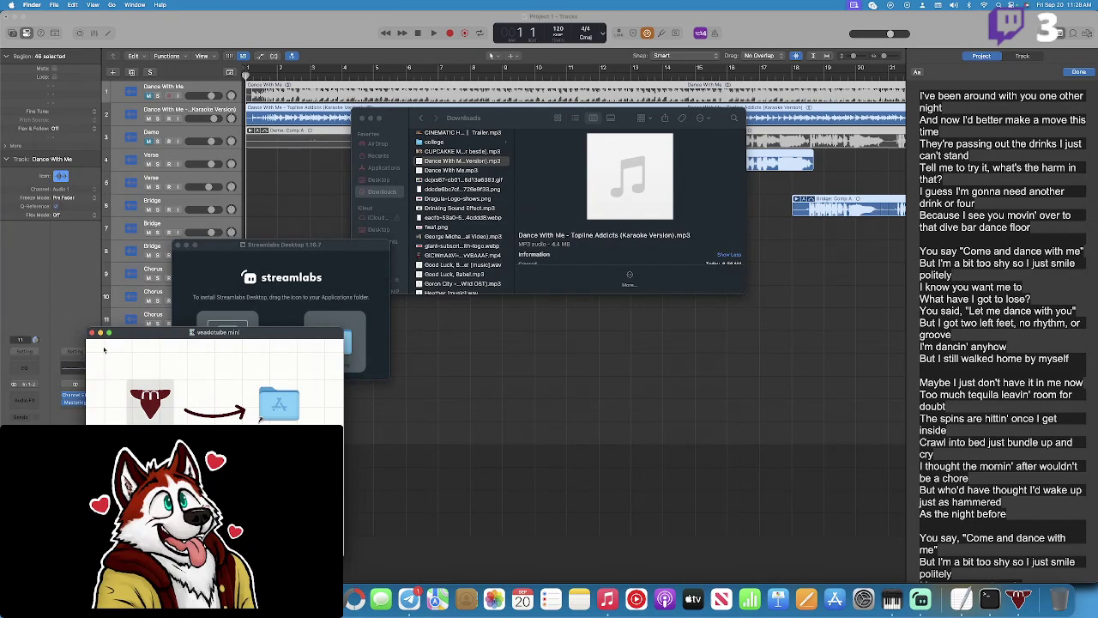
pyautogui.click(92, 333)
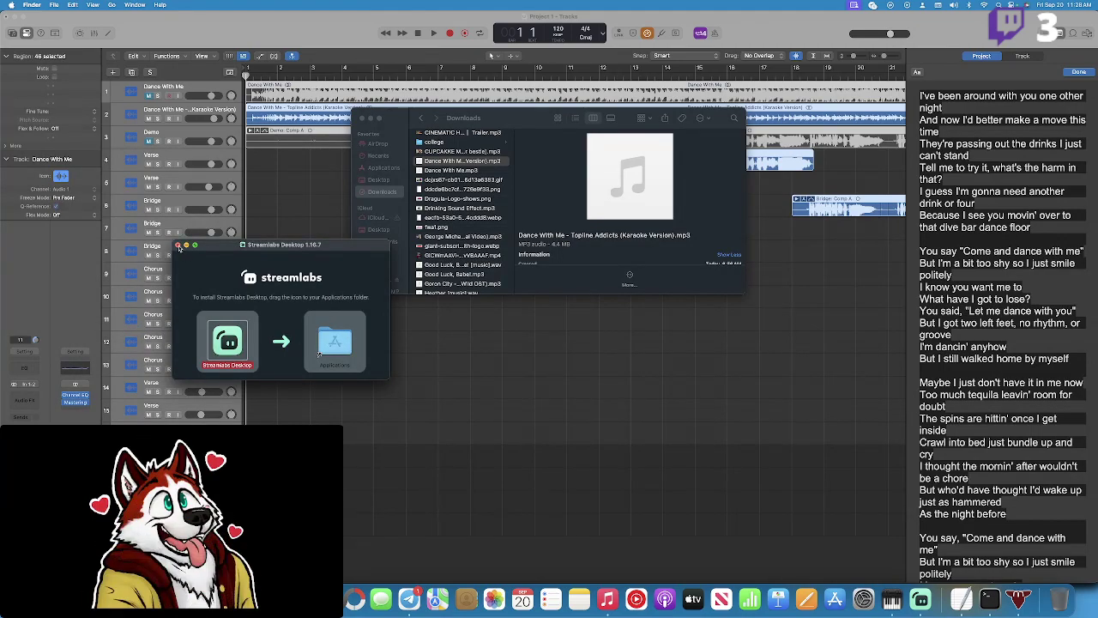
pyautogui.click(178, 245)
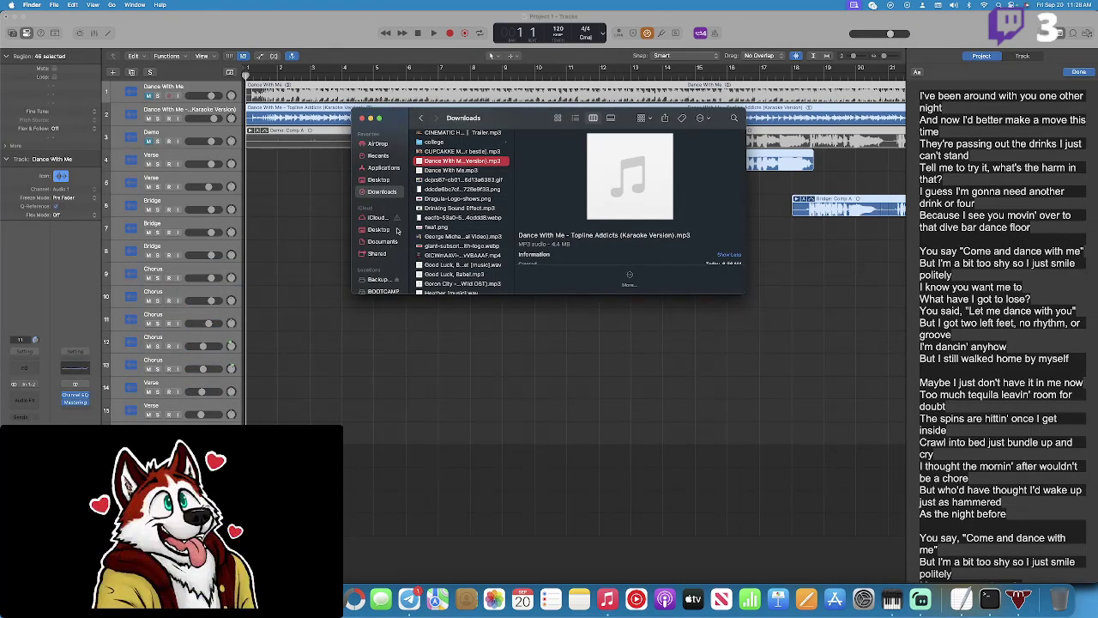
pyautogui.scroll(5, 446, 198)
pyautogui.click(420, 118)
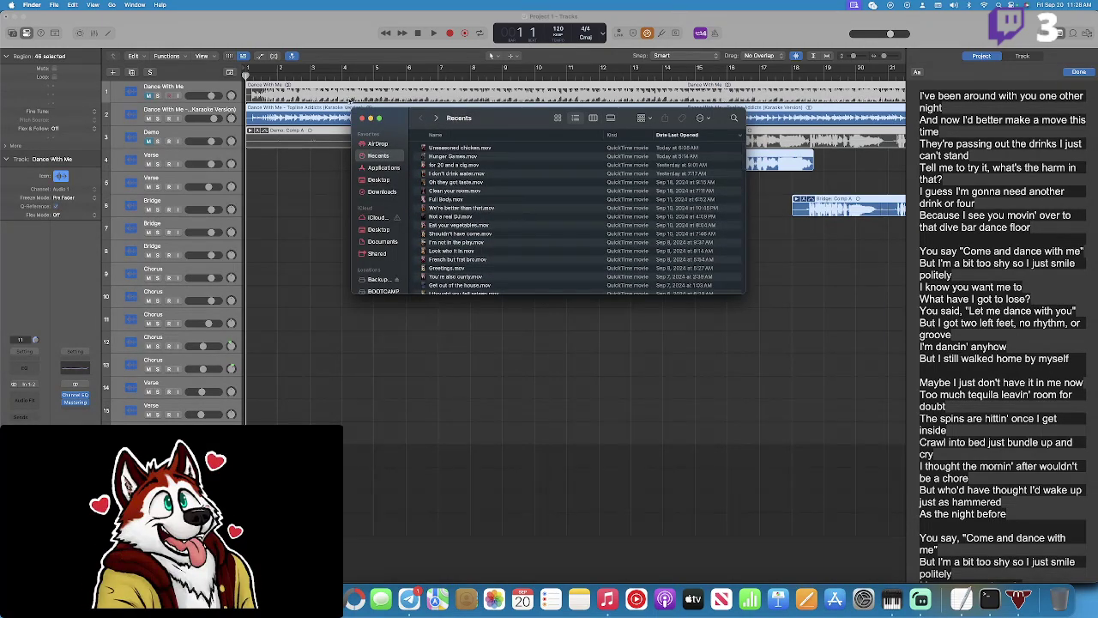
pyautogui.click(362, 117)
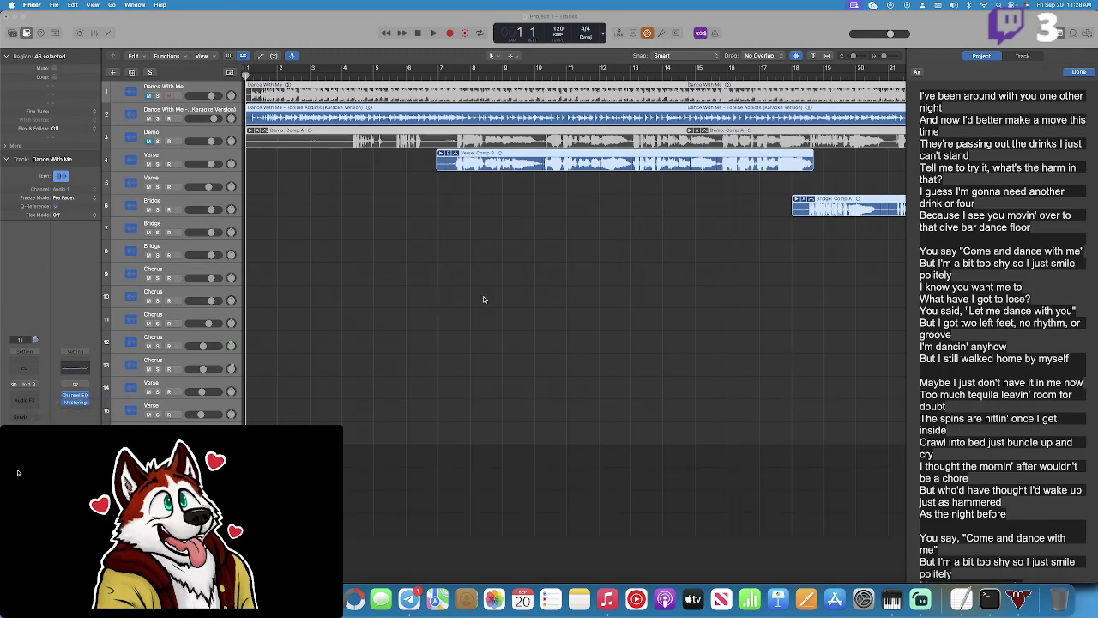
pyautogui.press('super+shift+g')
pyautogui.click(538, 169)
pyautogui.scroll(-3, 542, 204)
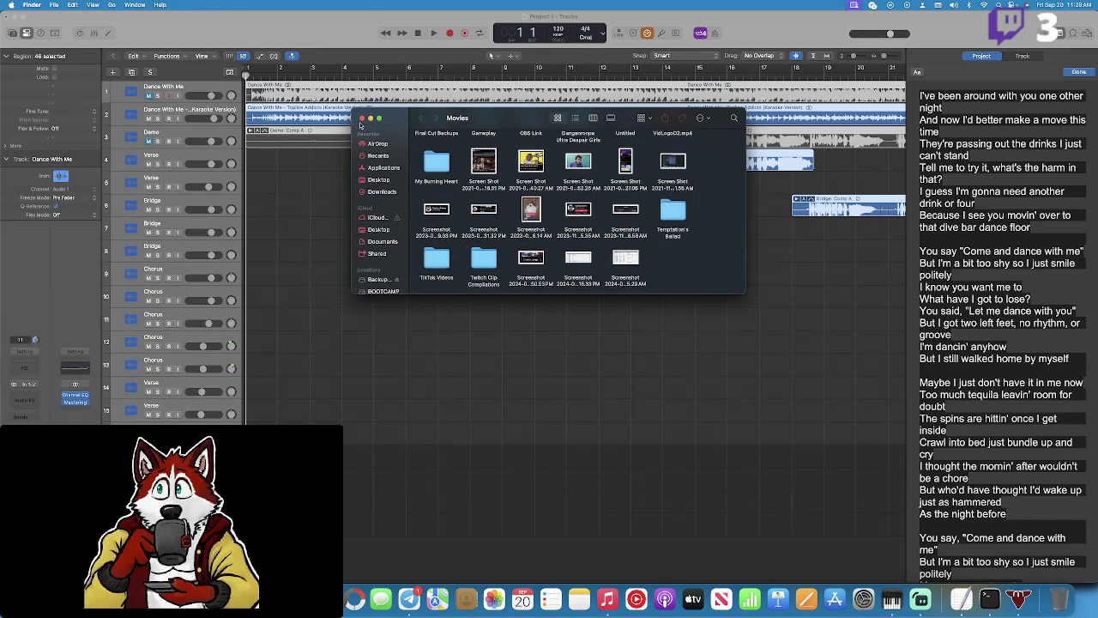
pyautogui.press('super+w')
pyautogui.rightClick(53, 599)
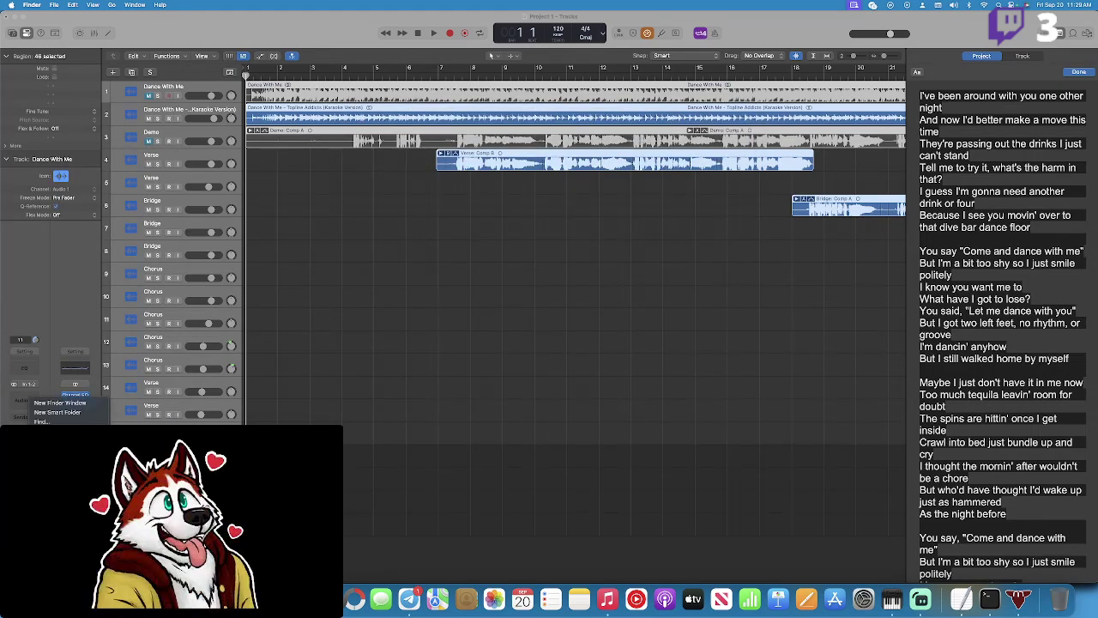
pyautogui.press('Escape')
# Go to the user's home folder in Finder by shortening the Movies folder path.
pyautogui.press('shift+super+g')
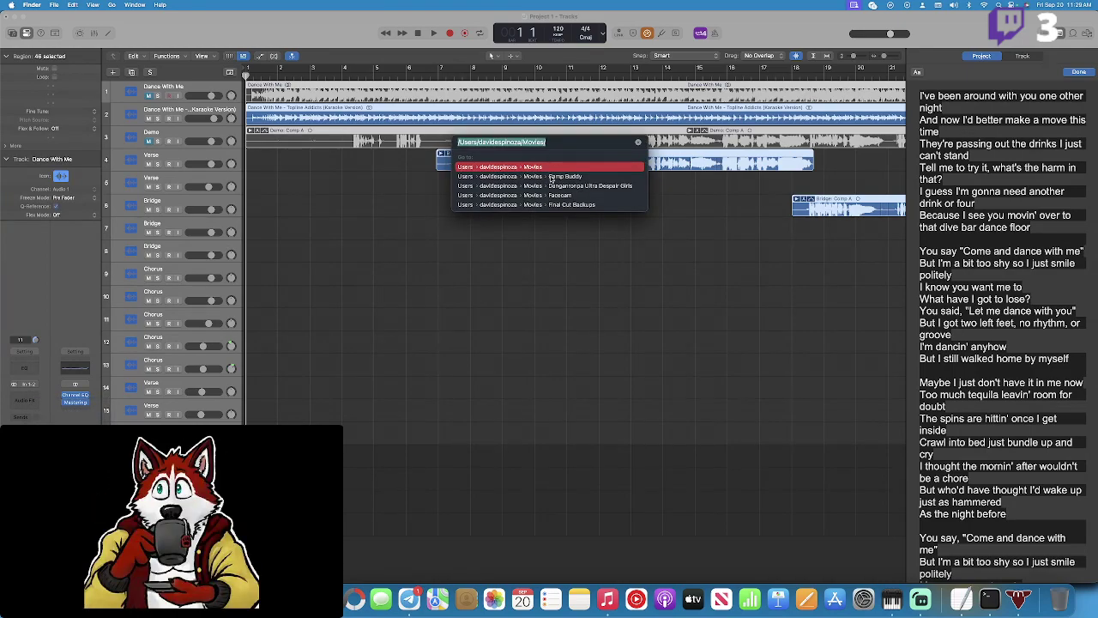
pyautogui.click(511, 142)
pyautogui.tripleClick(522, 145)
pyautogui.click(523, 142)
pyautogui.press('BackSpace')
pyautogui.press('Return')
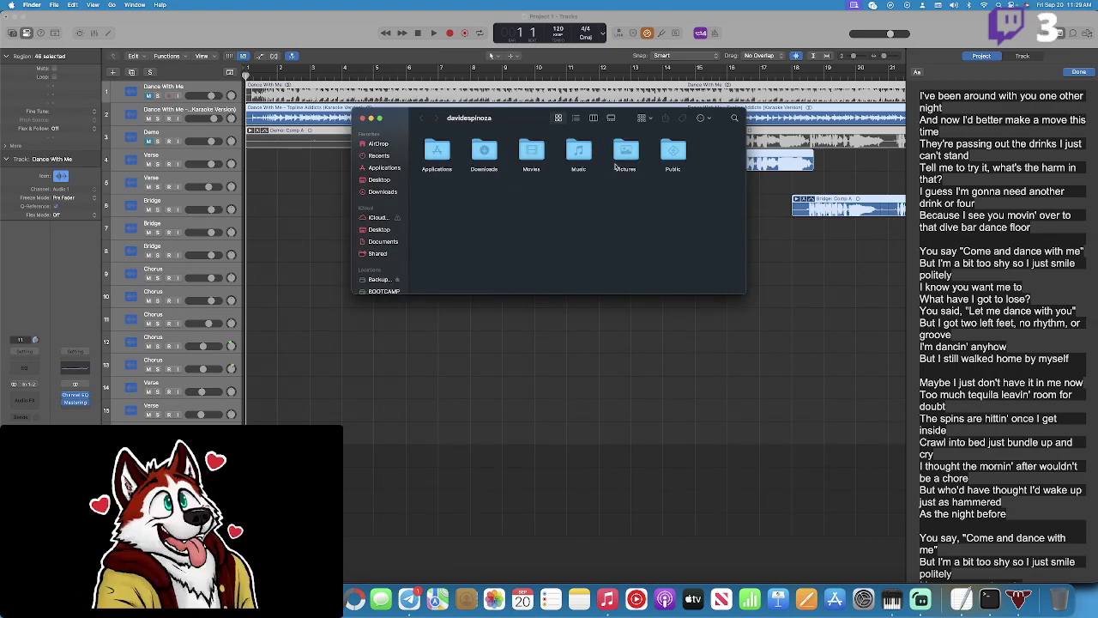
pyautogui.doubleClick(586, 156)
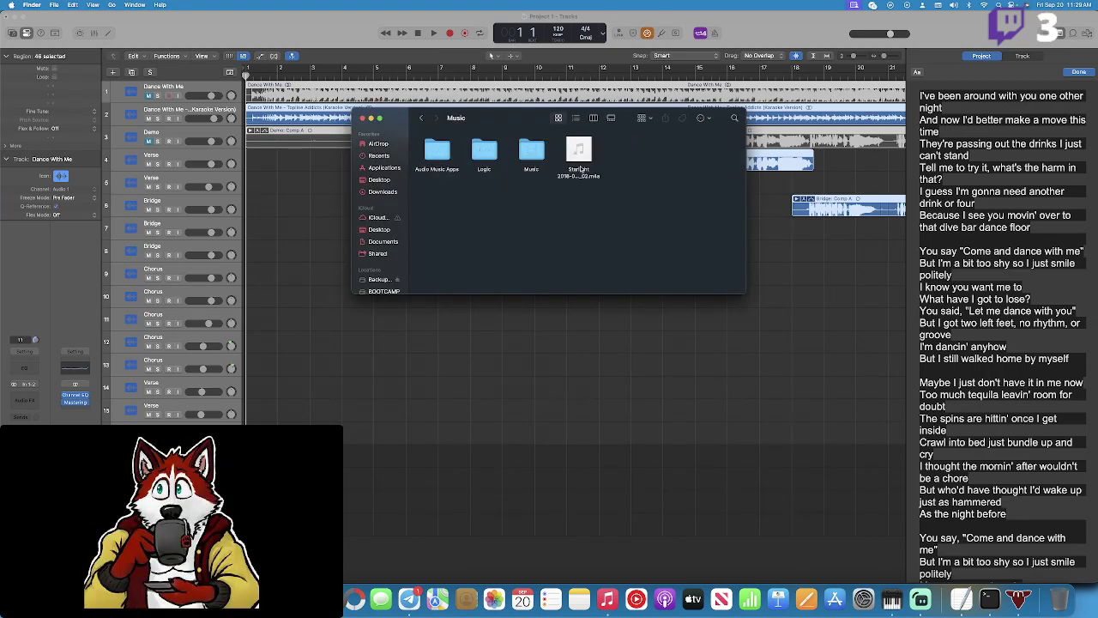
pyautogui.doubleClick(532, 154)
pyautogui.click(446, 158)
pyautogui.doubleClick(445, 158)
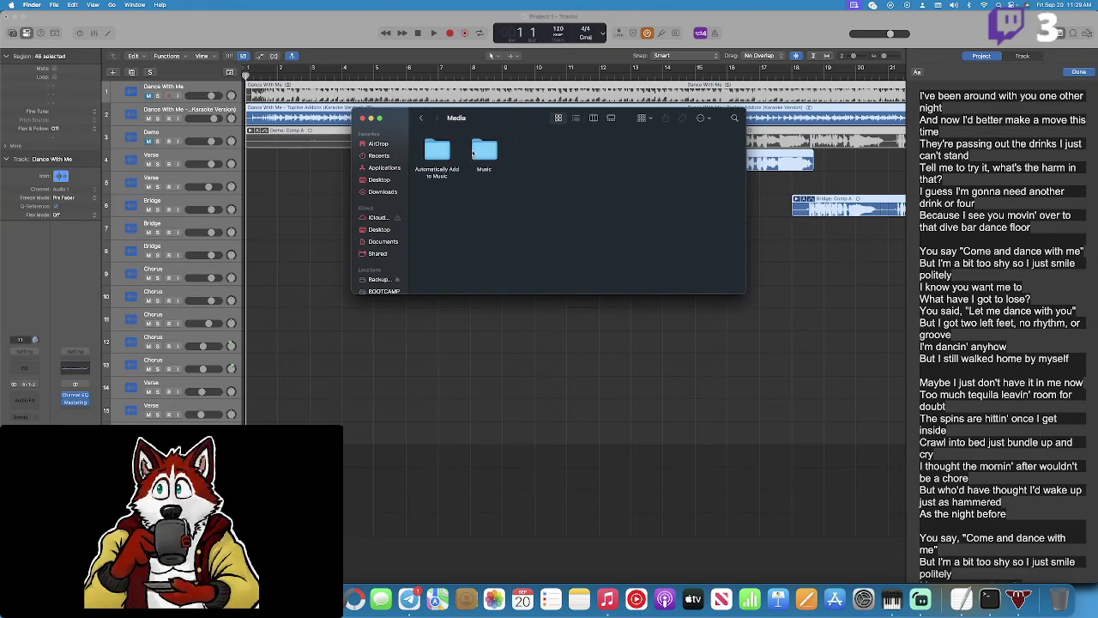
pyautogui.doubleClick(440, 152)
pyautogui.click(422, 118)
pyautogui.click(422, 118)
pyautogui.click(421, 118)
pyautogui.click(421, 118)
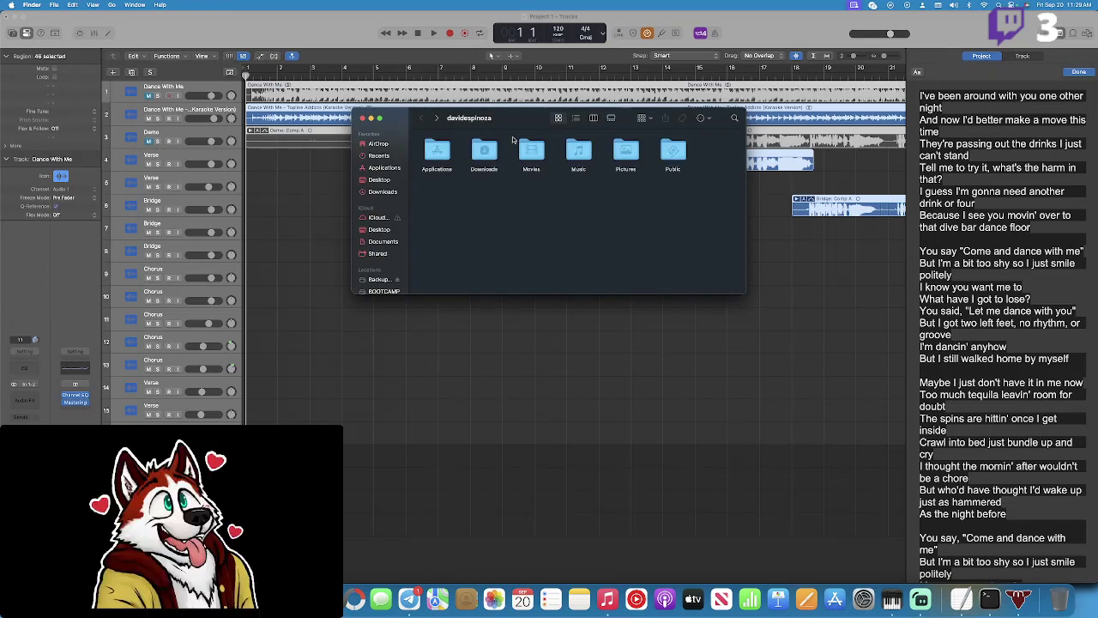
# Open the Bounces folder inside Music > Logic and look through the bounced audio files.
pyautogui.doubleClick(579, 153)
pyautogui.click(472, 152)
pyautogui.doubleClick(475, 151)
pyautogui.click(480, 151)
pyautogui.doubleClick(484, 150)
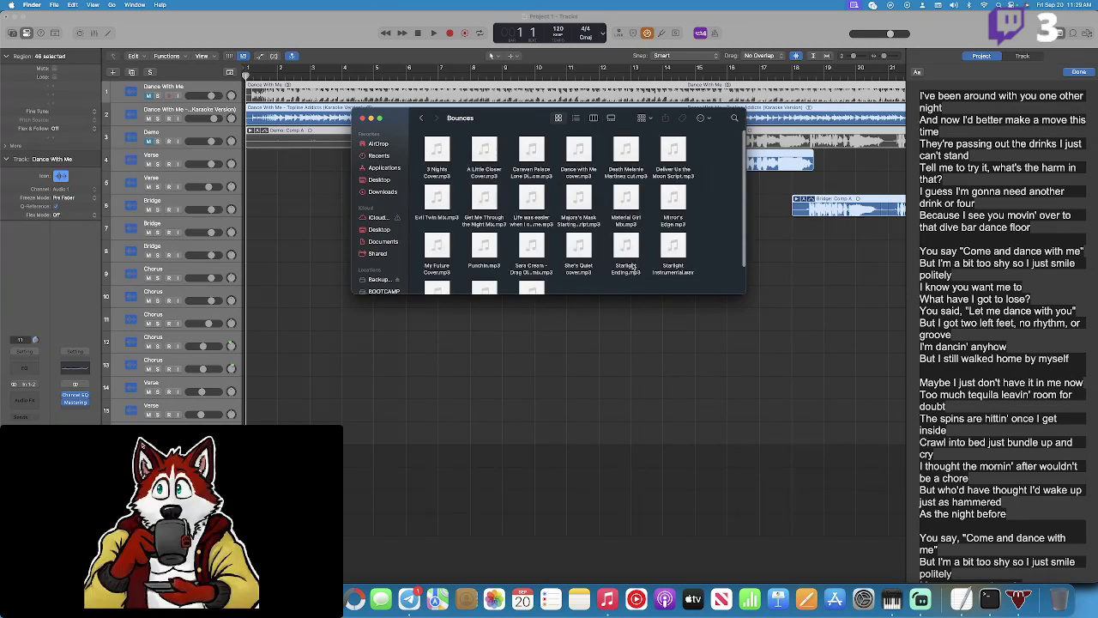
pyautogui.scroll(-3, 632, 266)
pyautogui.click(485, 287)
pyautogui.click(617, 265)
pyautogui.scroll(2, 617, 266)
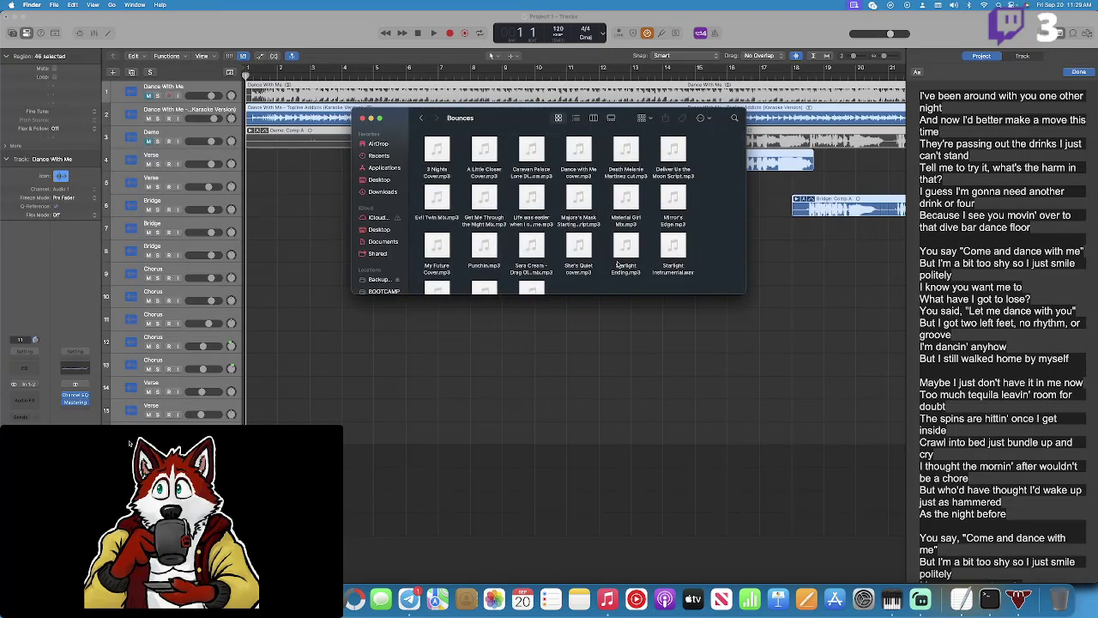
# Share "Dance with Me cover.mp3" to the user's own device through AirDrop and return to Logic Pro.
pyautogui.rightClick(571, 169)
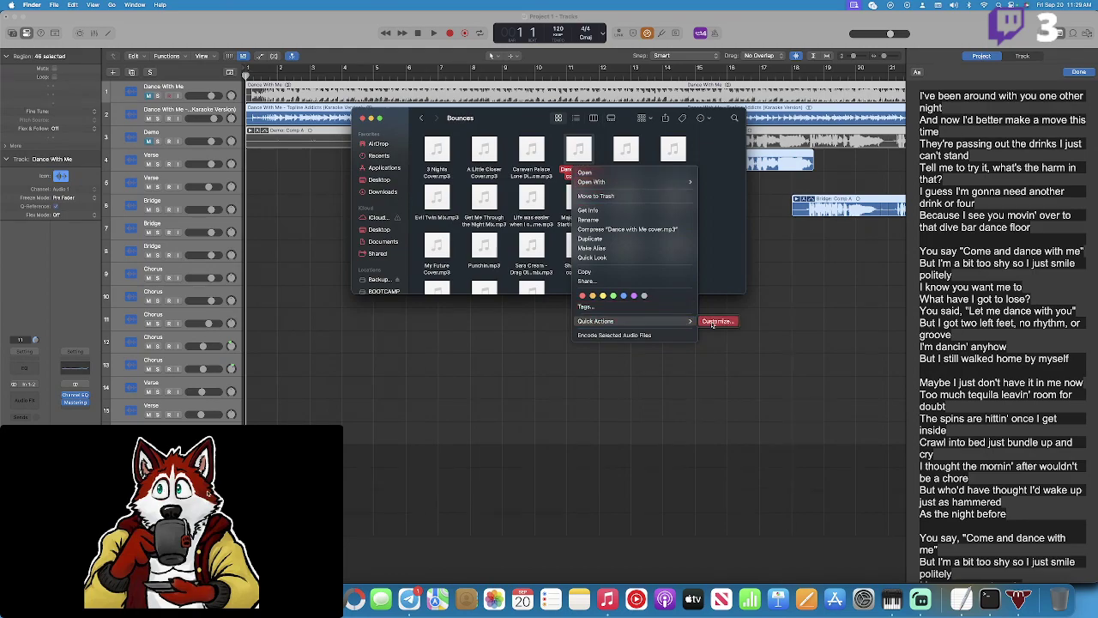
pyautogui.click(611, 280)
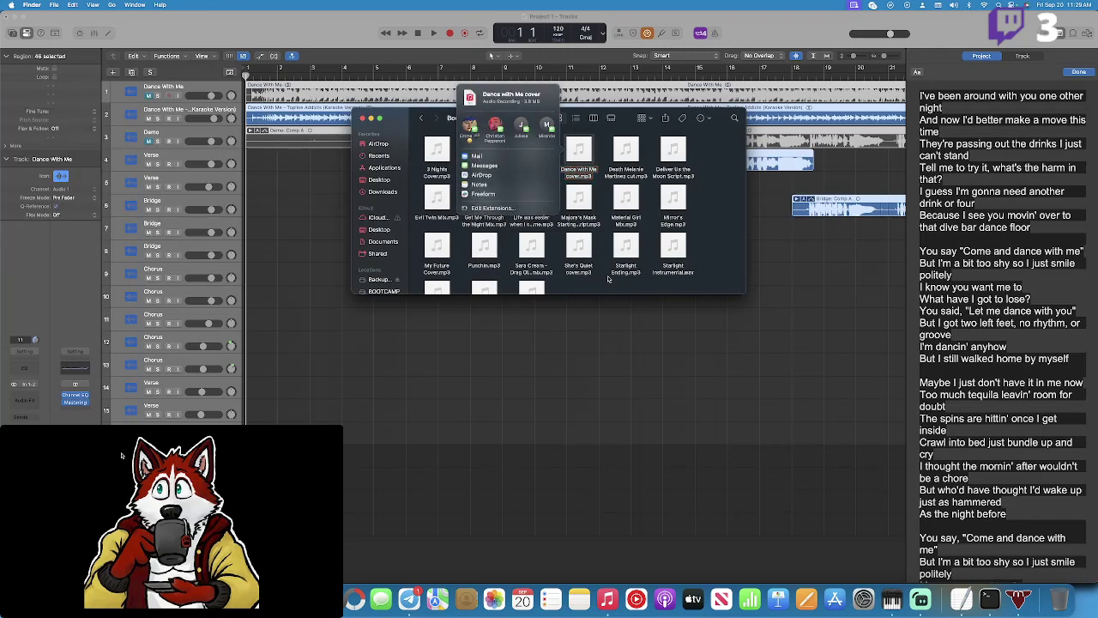
pyautogui.click(490, 178)
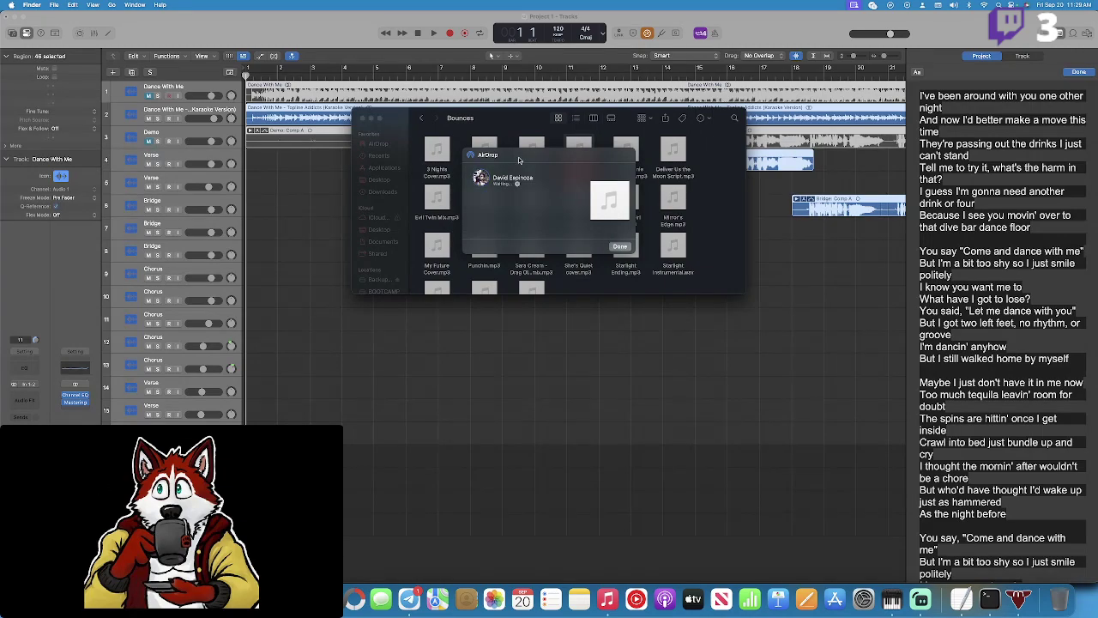
pyautogui.click(618, 246)
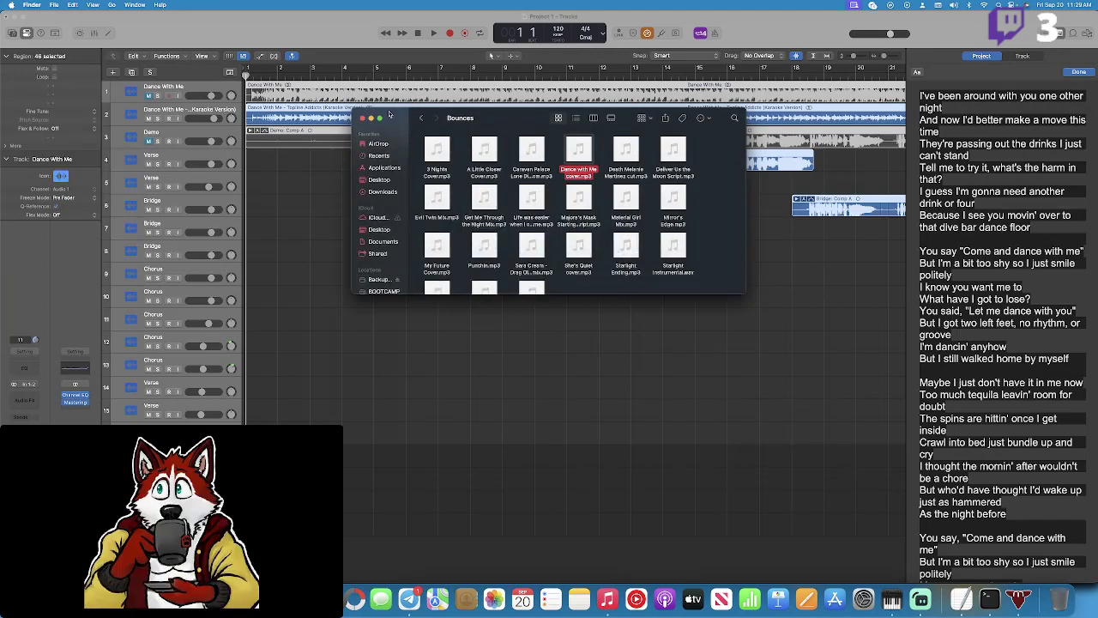
pyautogui.click(362, 117)
pyautogui.click(530, 315)
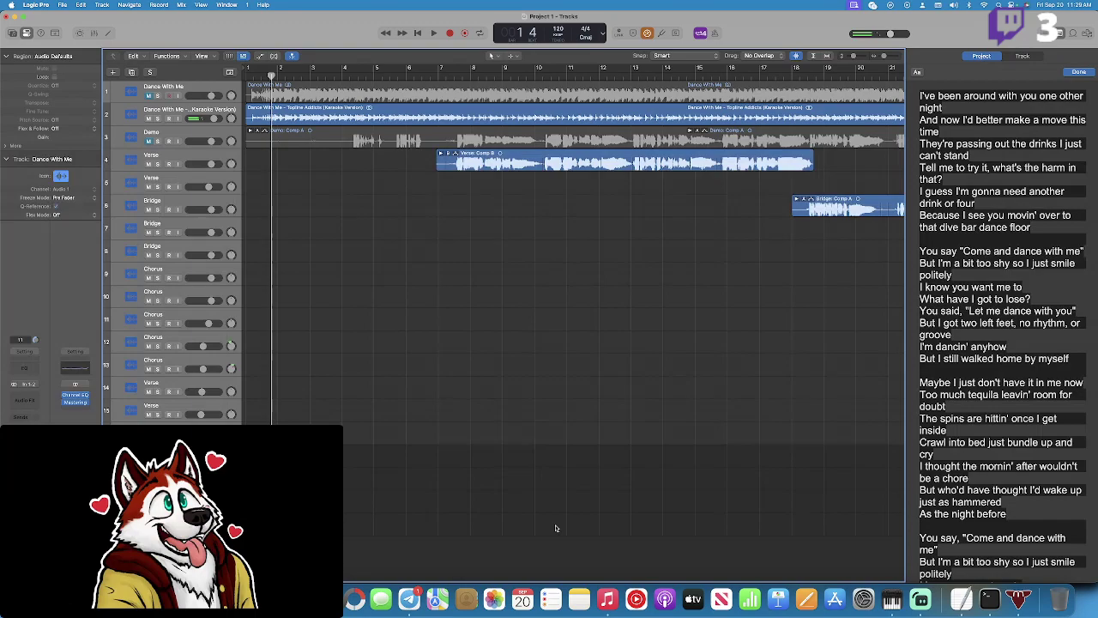
pyautogui.rightClick(295, 424)
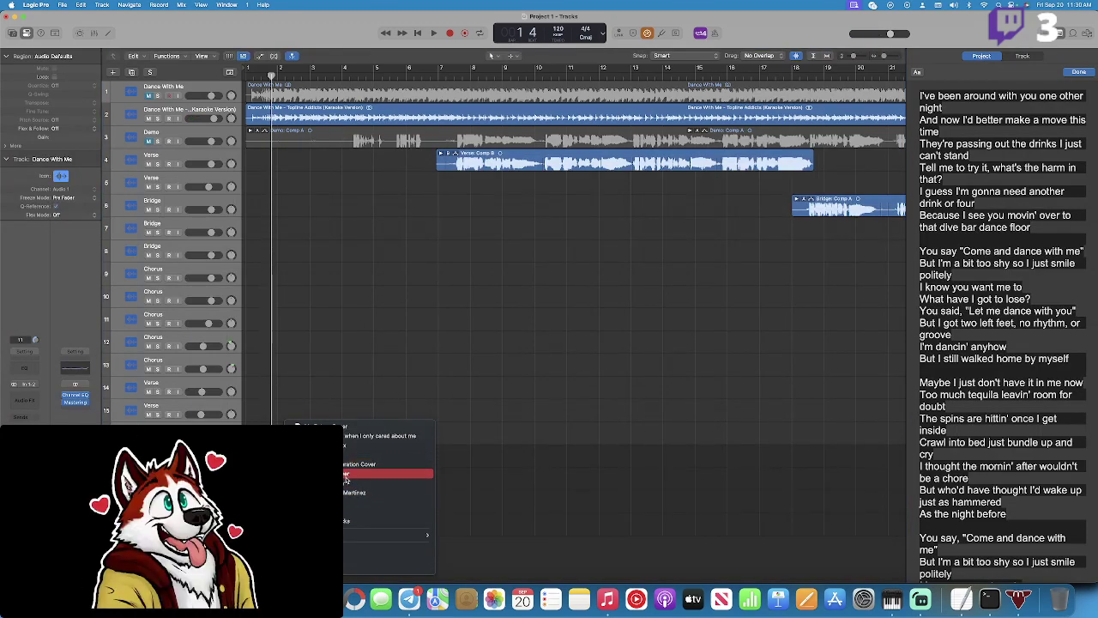
pyautogui.moveTo(350, 539)
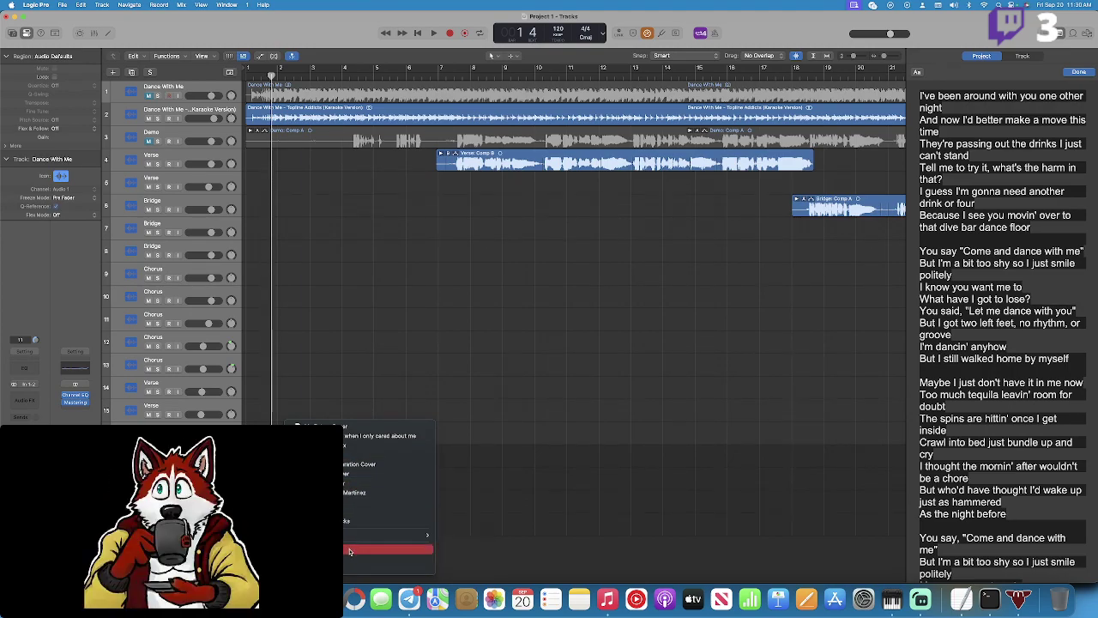
pyautogui.click(350, 551)
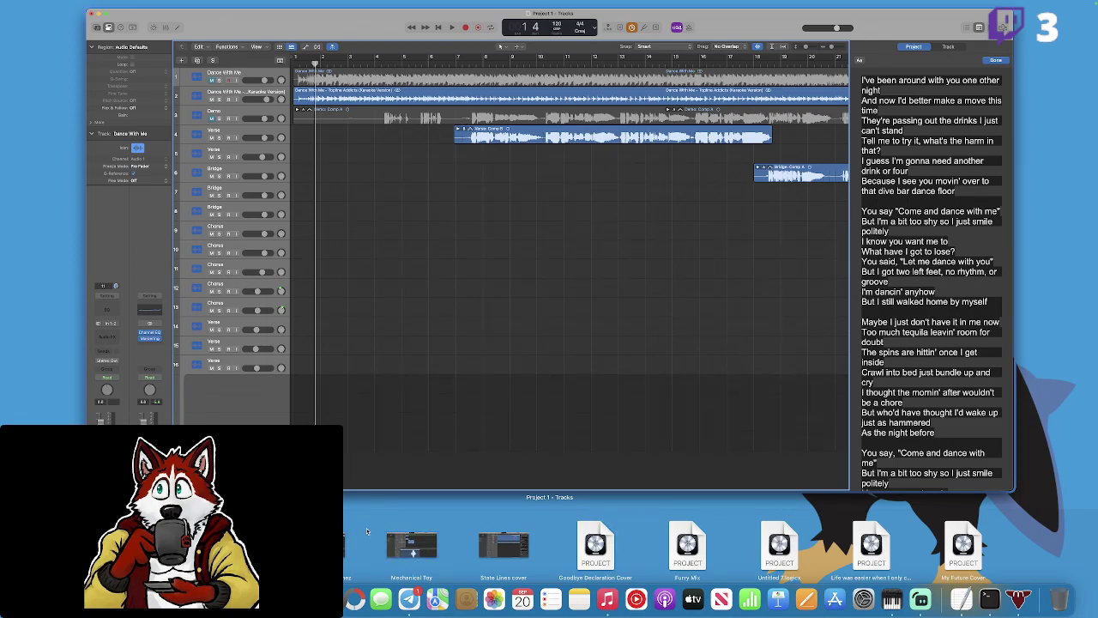
pyautogui.click(515, 334)
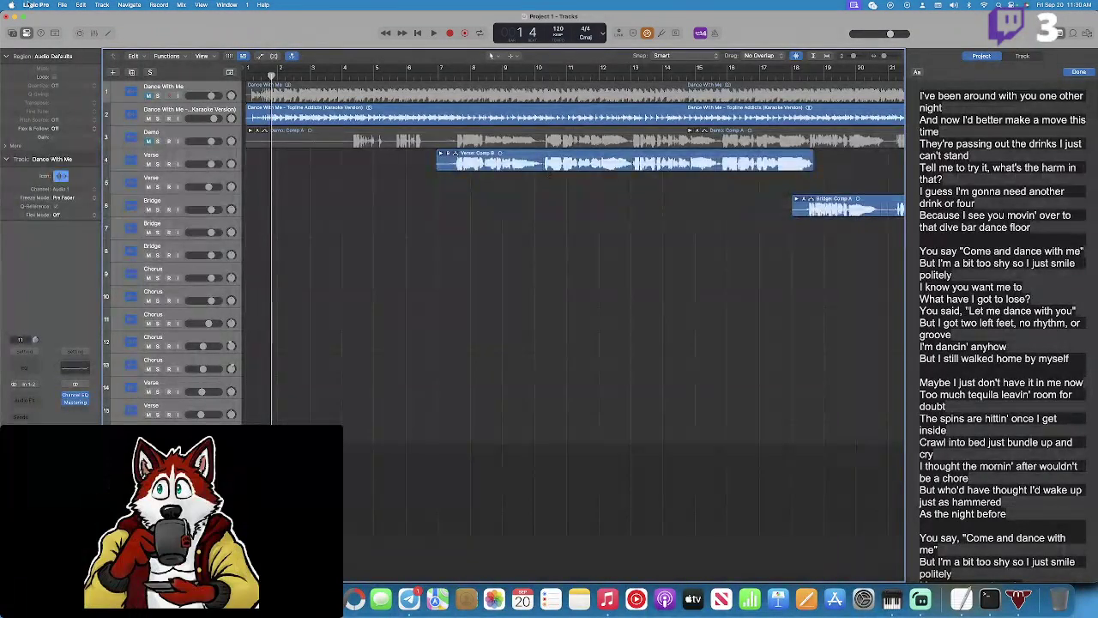
# Open the "Steal The Show" project from the Music > Logic folder and close the current "Project 1".
pyautogui.click(62, 5)
pyautogui.click(68, 36)
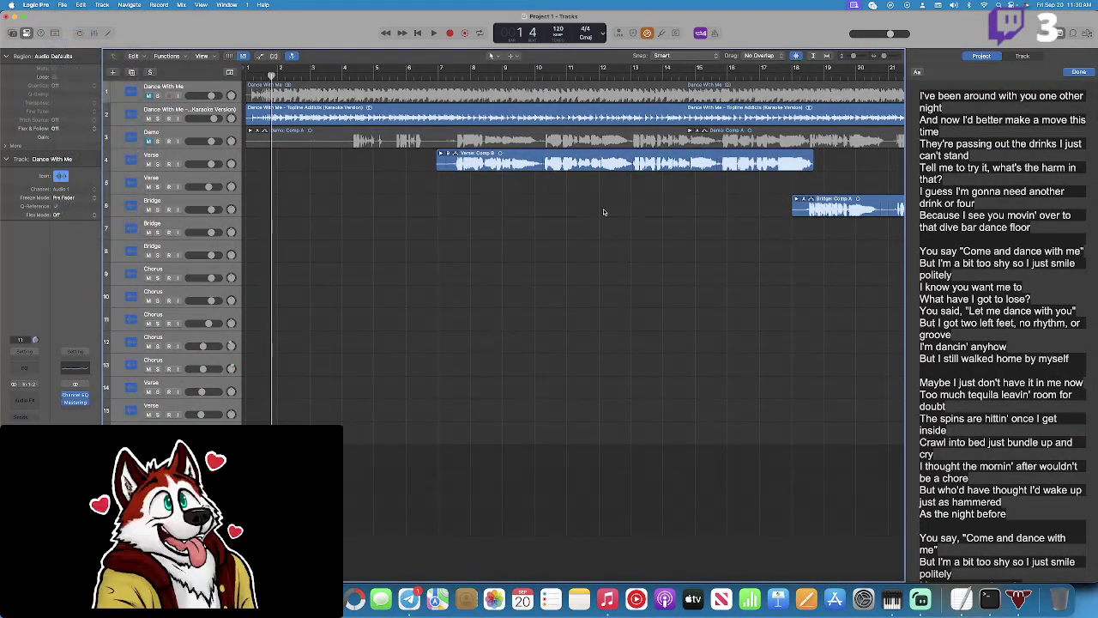
pyautogui.click(631, 284)
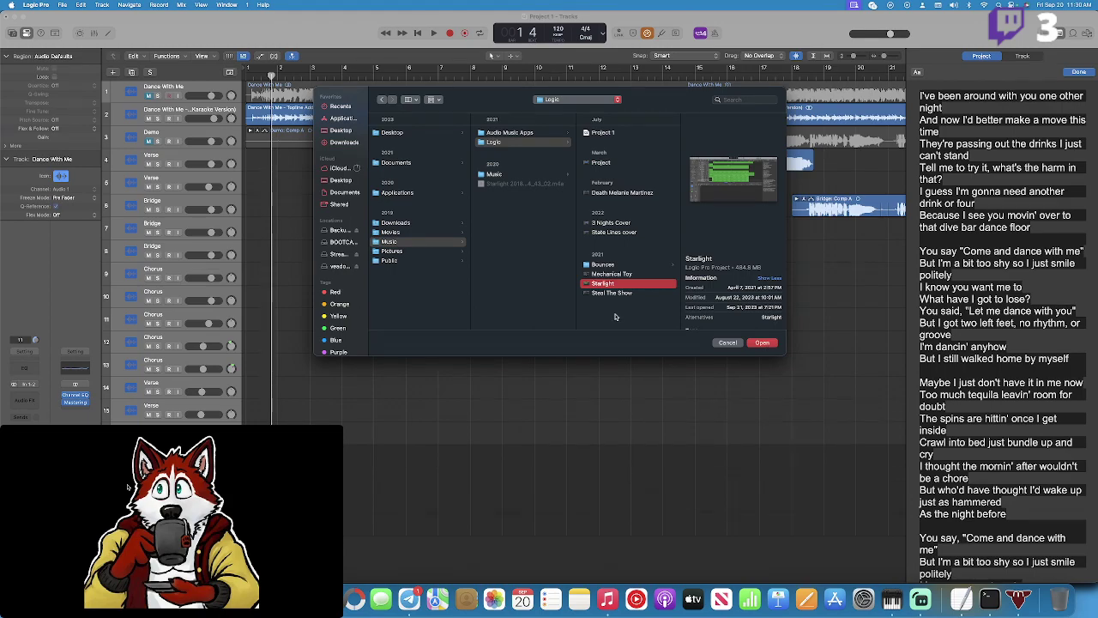
pyautogui.click(621, 294)
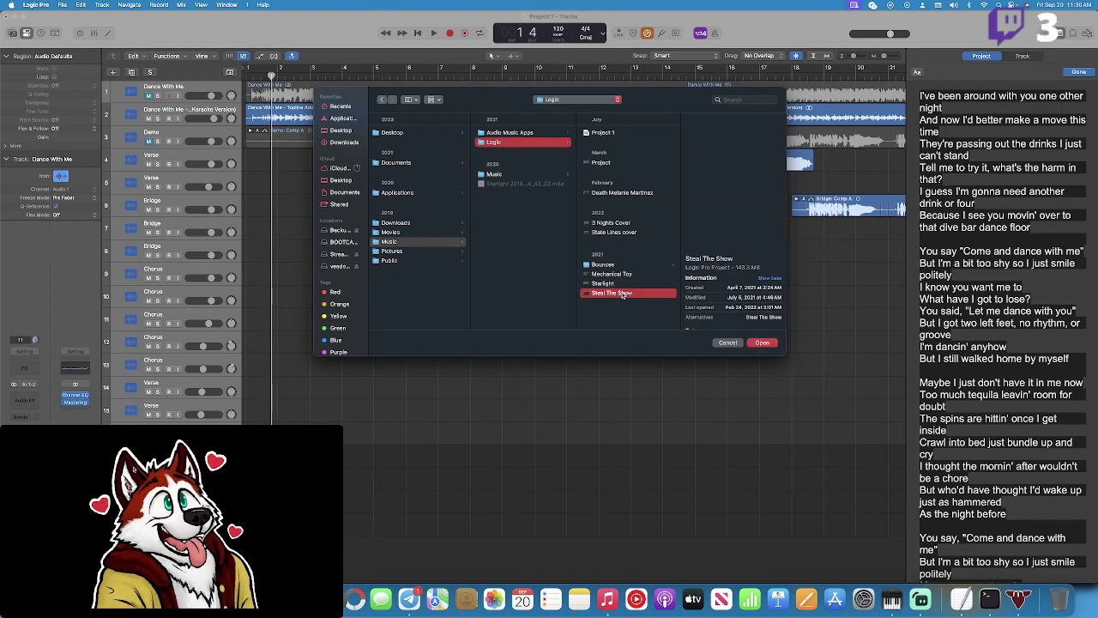
pyautogui.click(767, 343)
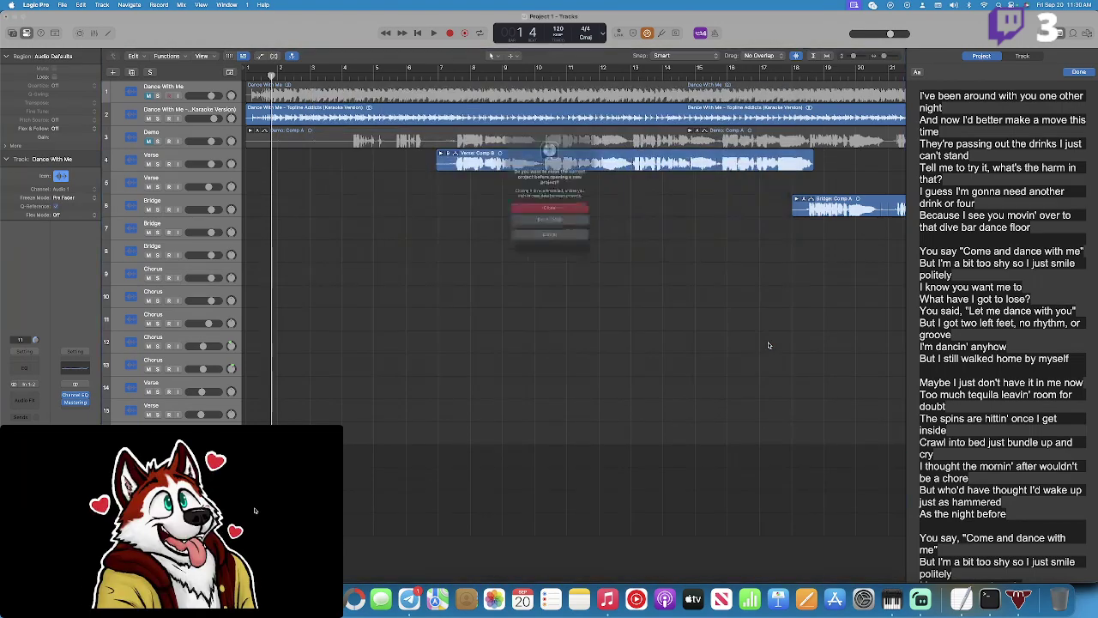
pyautogui.click(572, 213)
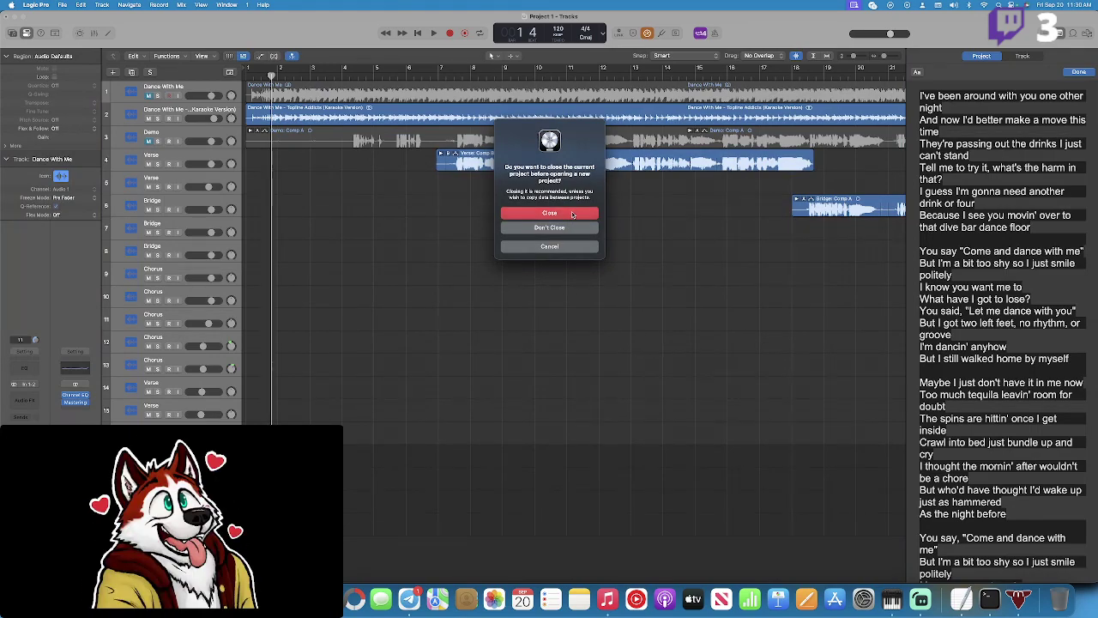
pyautogui.click(549, 213)
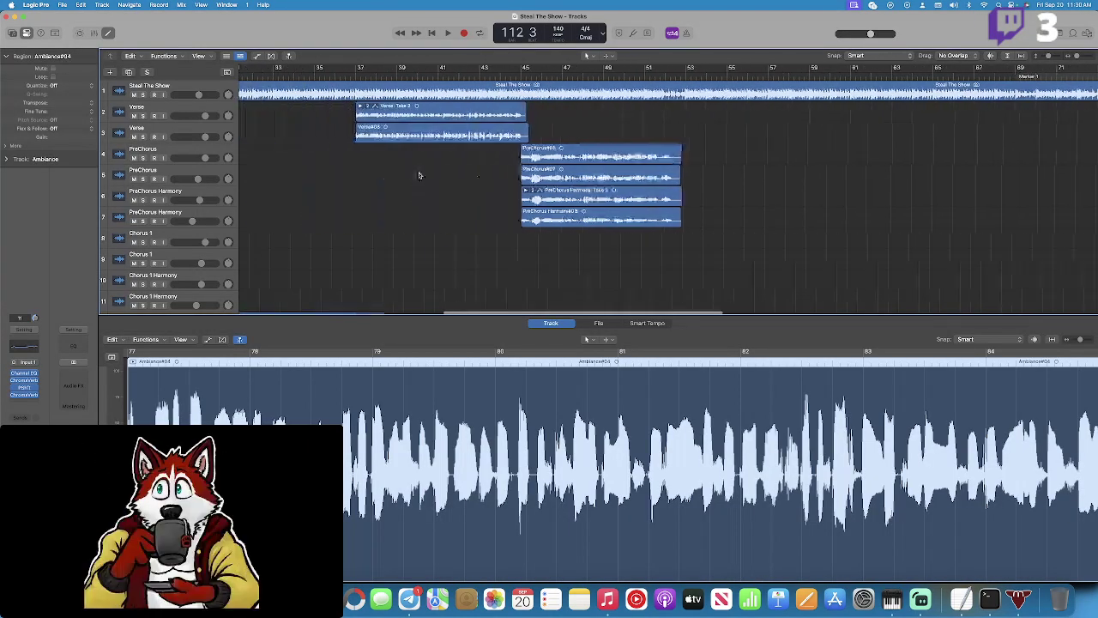
# Play the song from bar 1 to listen to the intro and the start of the verse.
pyautogui.press('space')
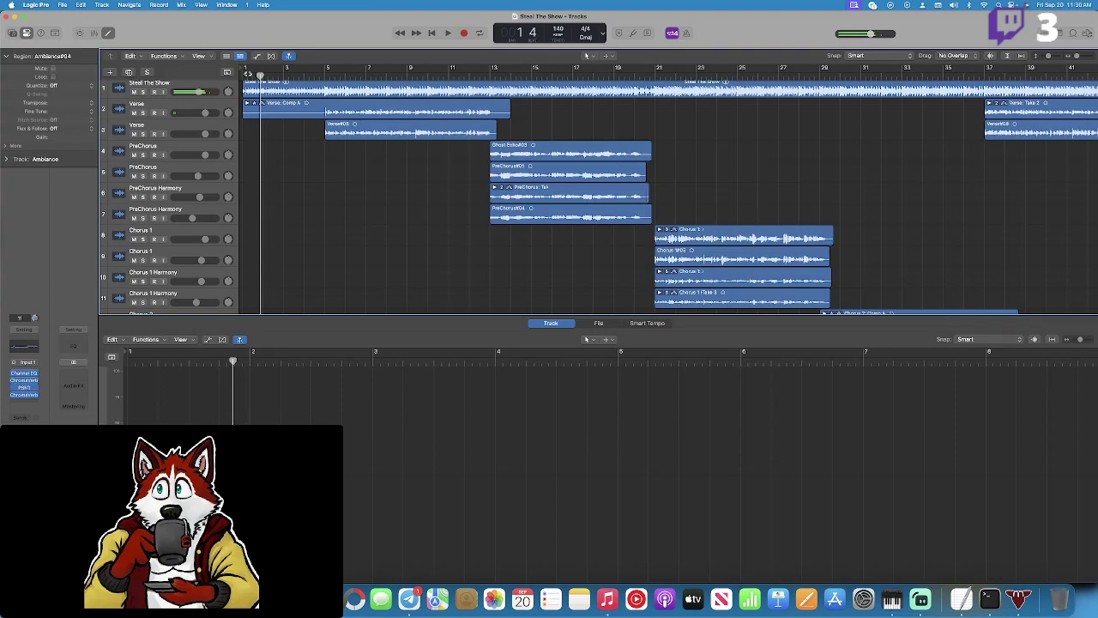
pyautogui.press('space')
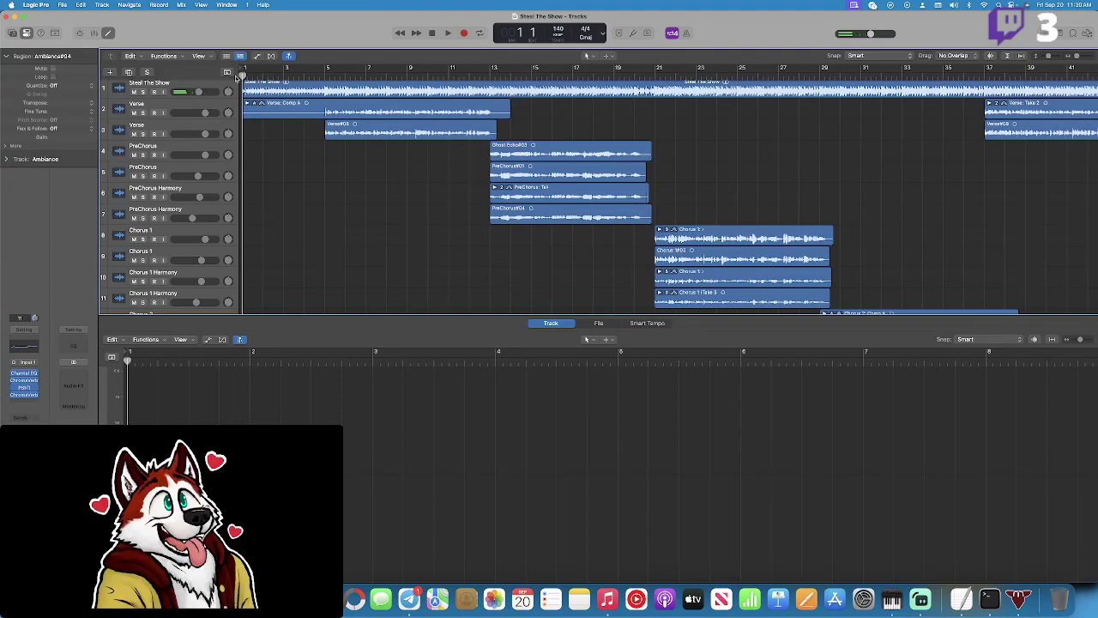
pyautogui.press('space')
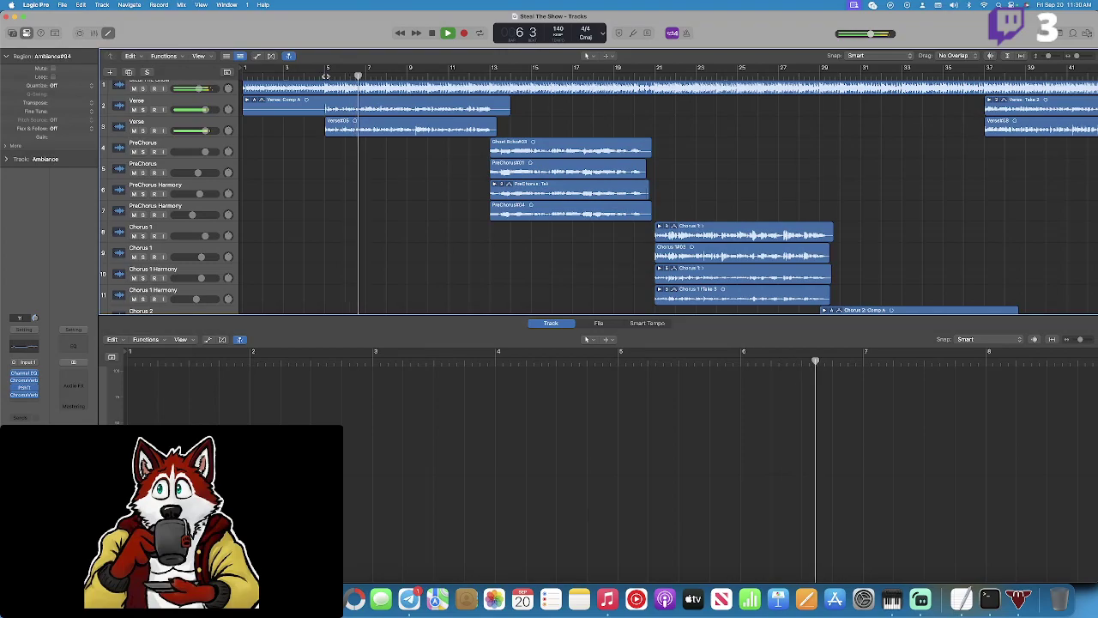
pyautogui.press('space')
# Inspect the first Verse track's ChromaVerb and its preset categories while cycling bars 5 to 14 with the track soloed.
pyautogui.click(207, 102)
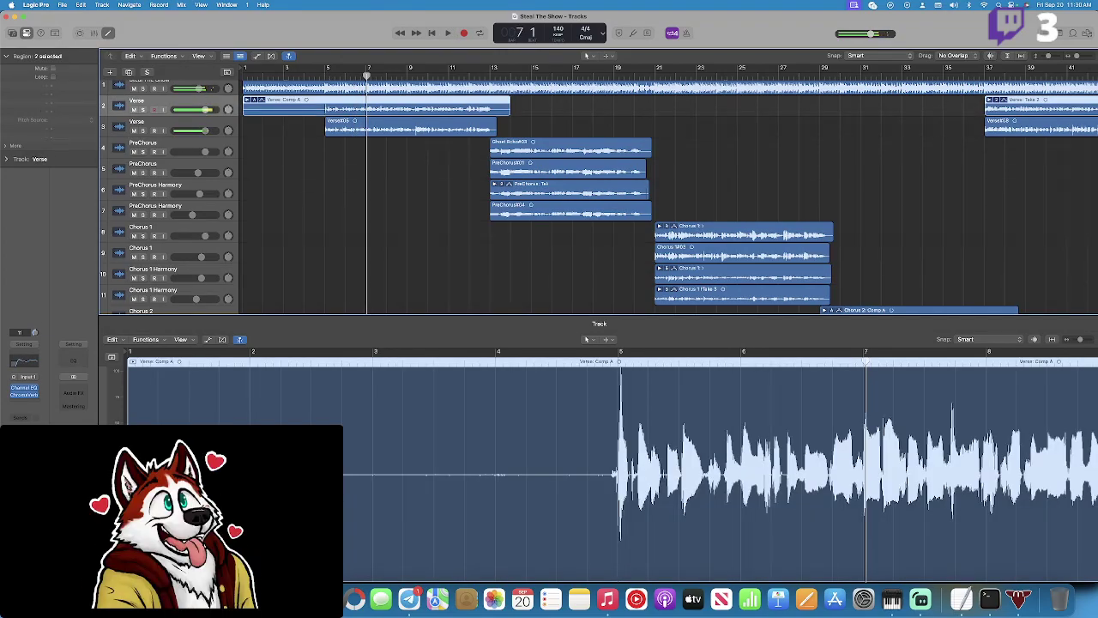
pyautogui.click(24, 394)
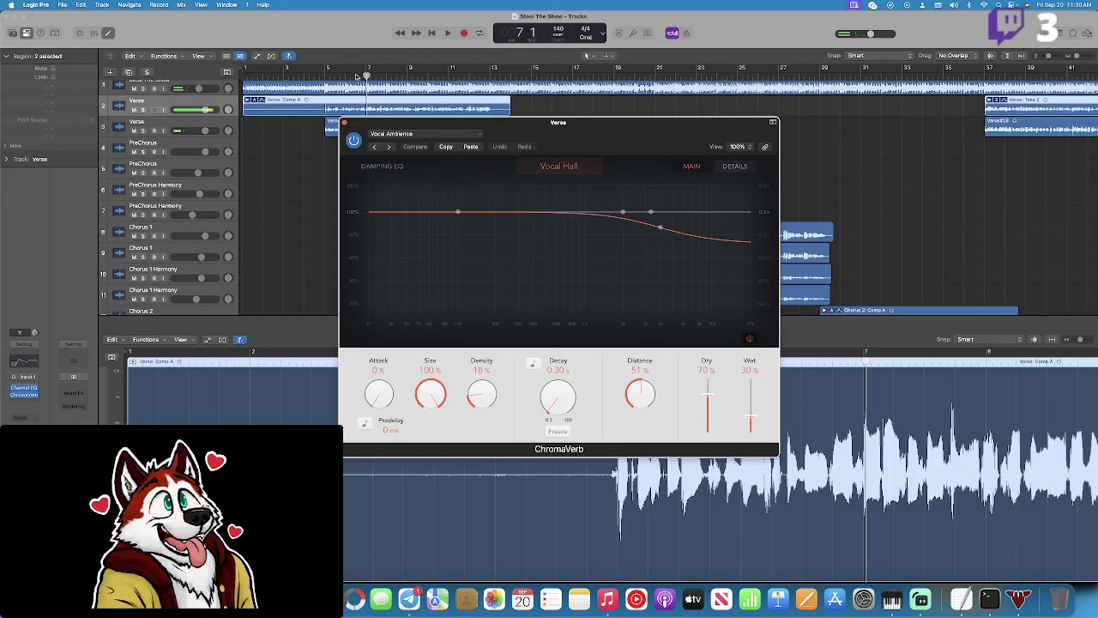
pyautogui.moveTo(328, 69); pyautogui.dragTo(510, 69)
pyautogui.press('space')
pyautogui.click(425, 134)
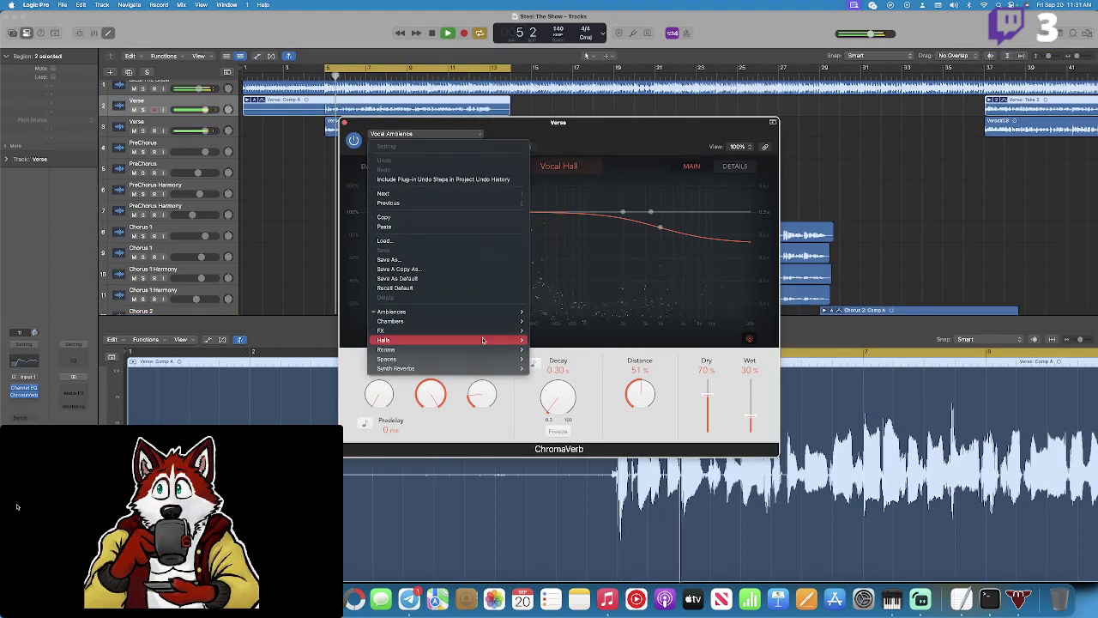
pyautogui.moveTo(478, 314)
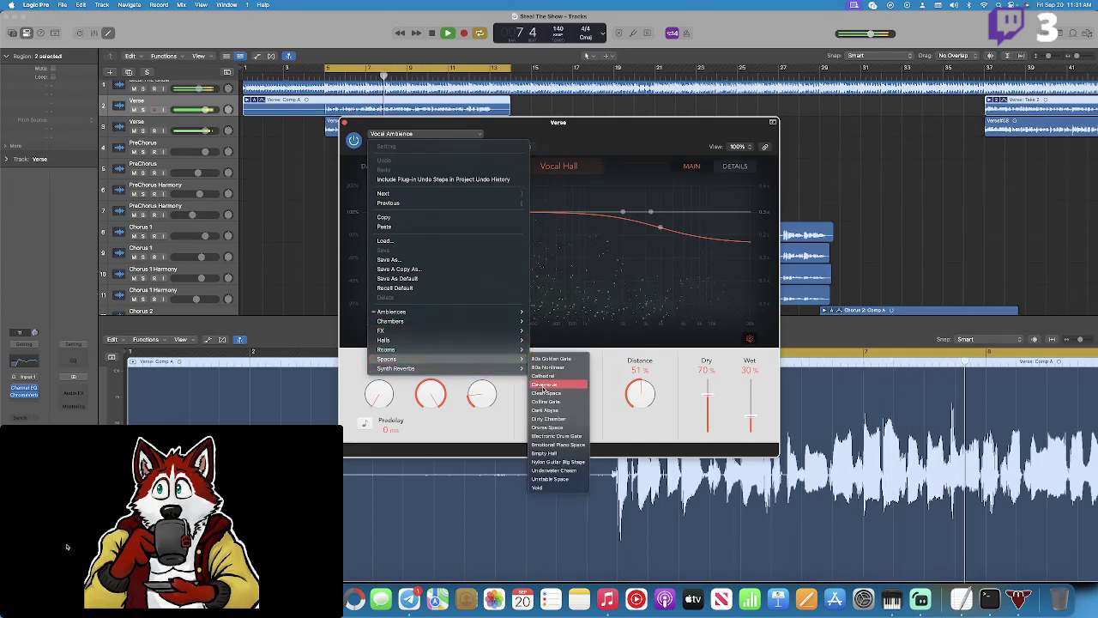
pyautogui.click(390, 279)
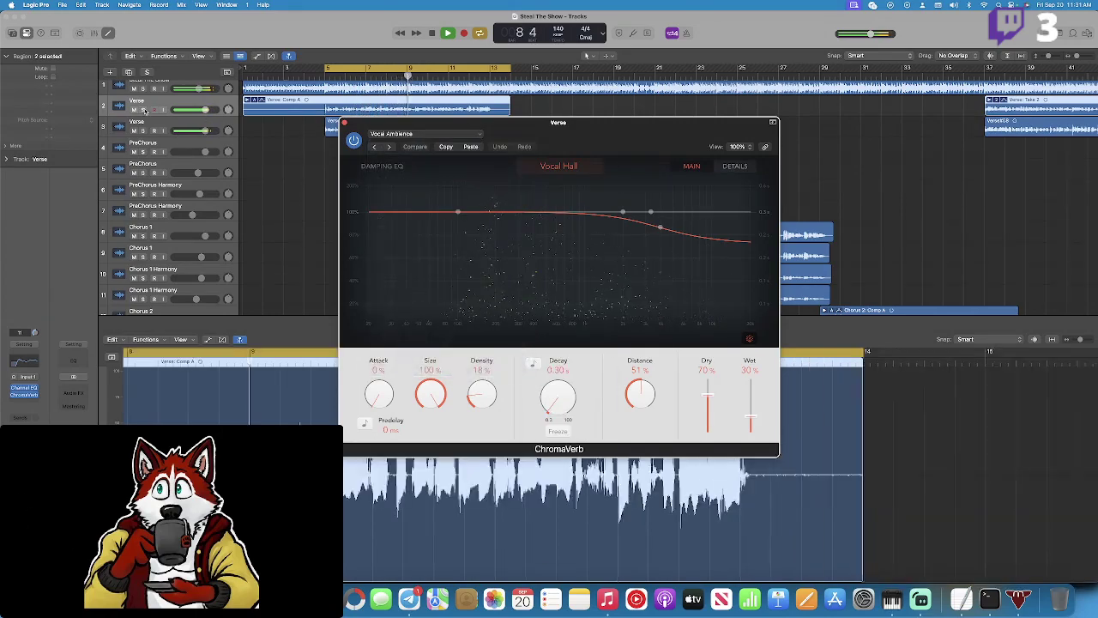
pyautogui.click(425, 134)
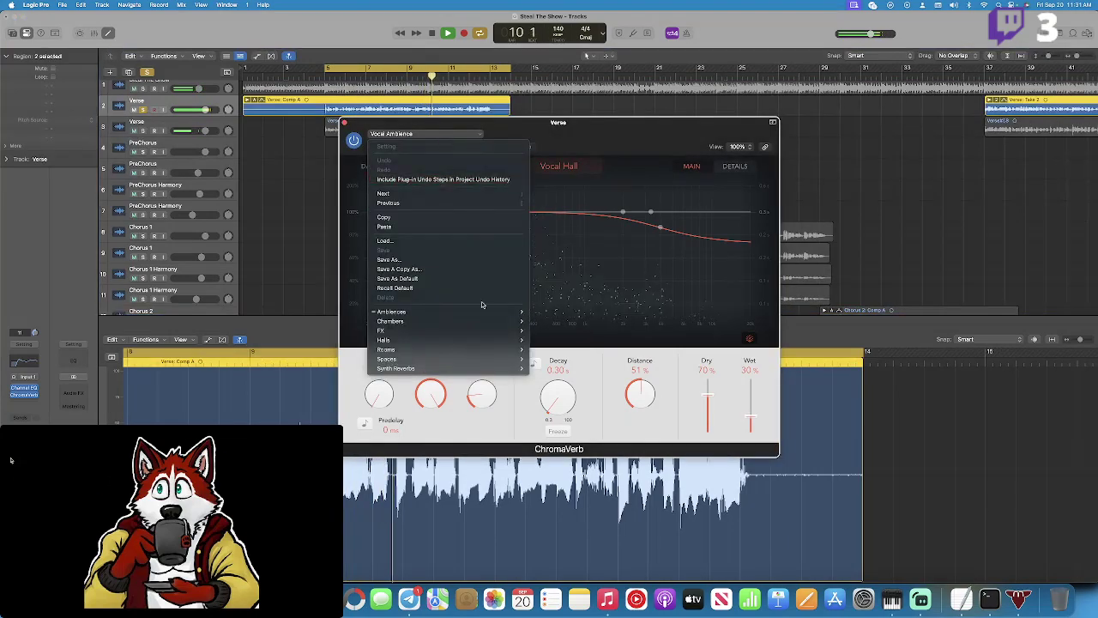
pyautogui.press('Escape')
# Set the Verse track's Channel EQ to the Male Lead Vocal preset after trying Final Mix - Pop, and close both plug-in windows.
pyautogui.click(24, 387)
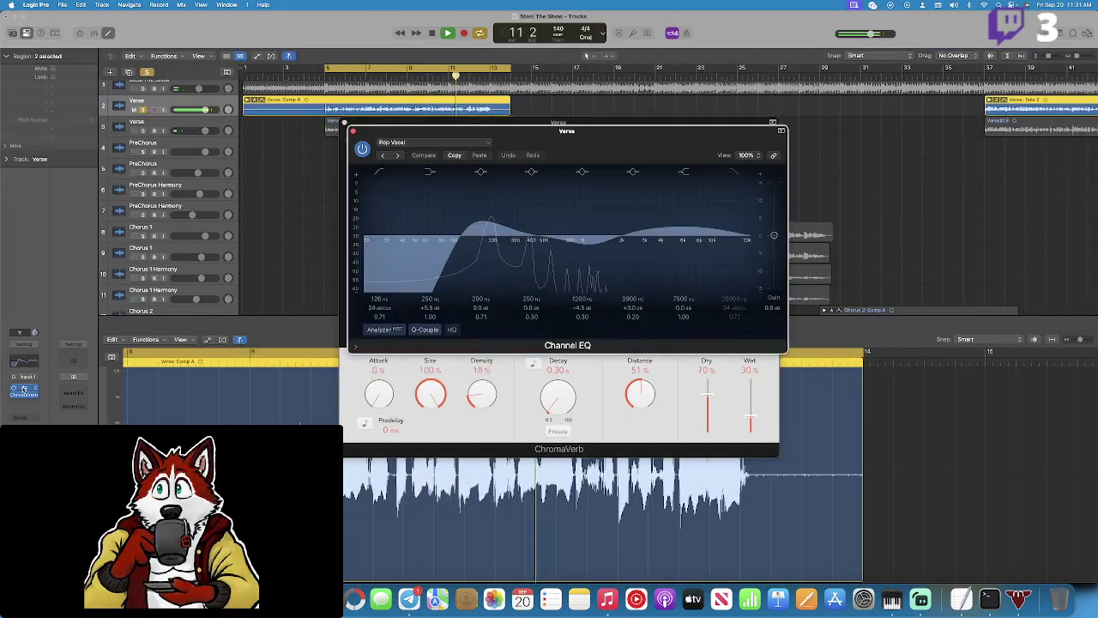
pyautogui.click(396, 143)
pyautogui.moveTo(517, 357)
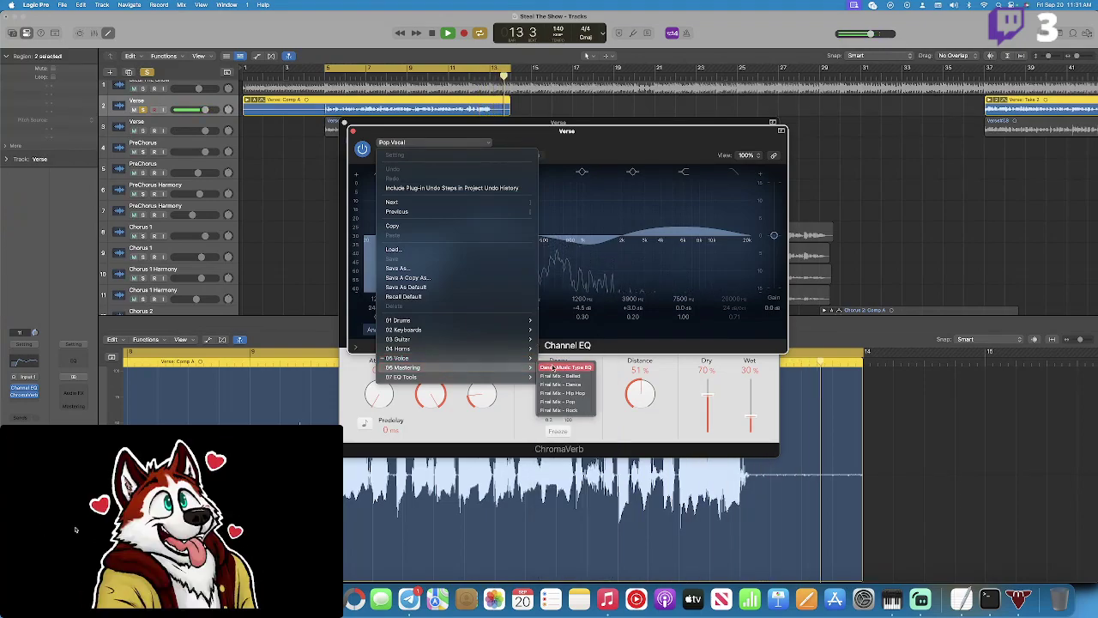
pyautogui.click(571, 401)
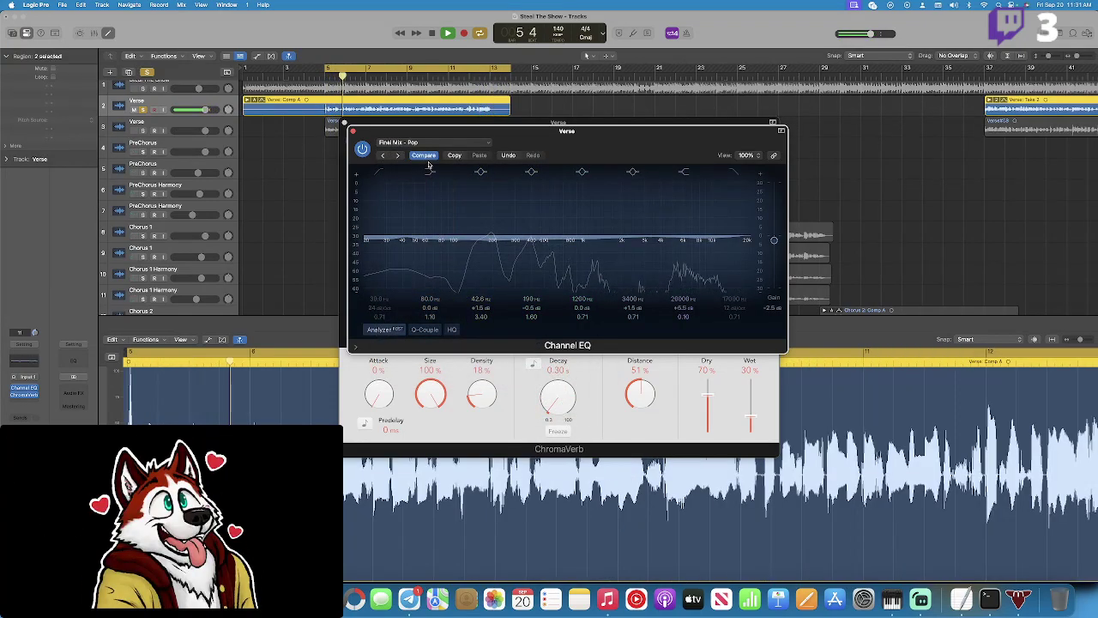
pyautogui.click(404, 142)
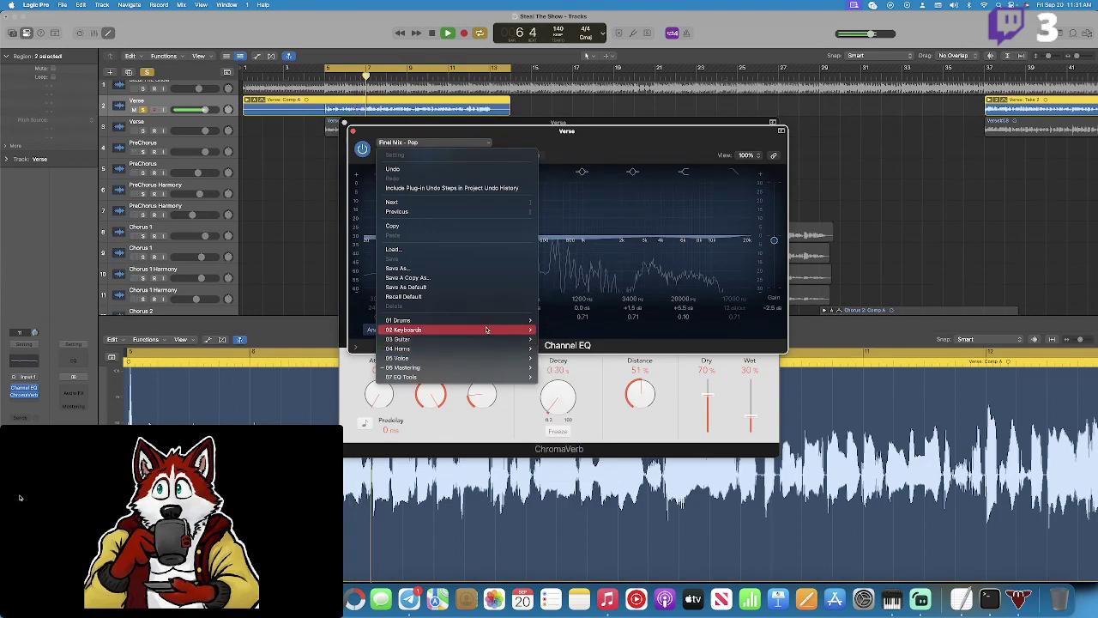
pyautogui.moveTo(481, 357)
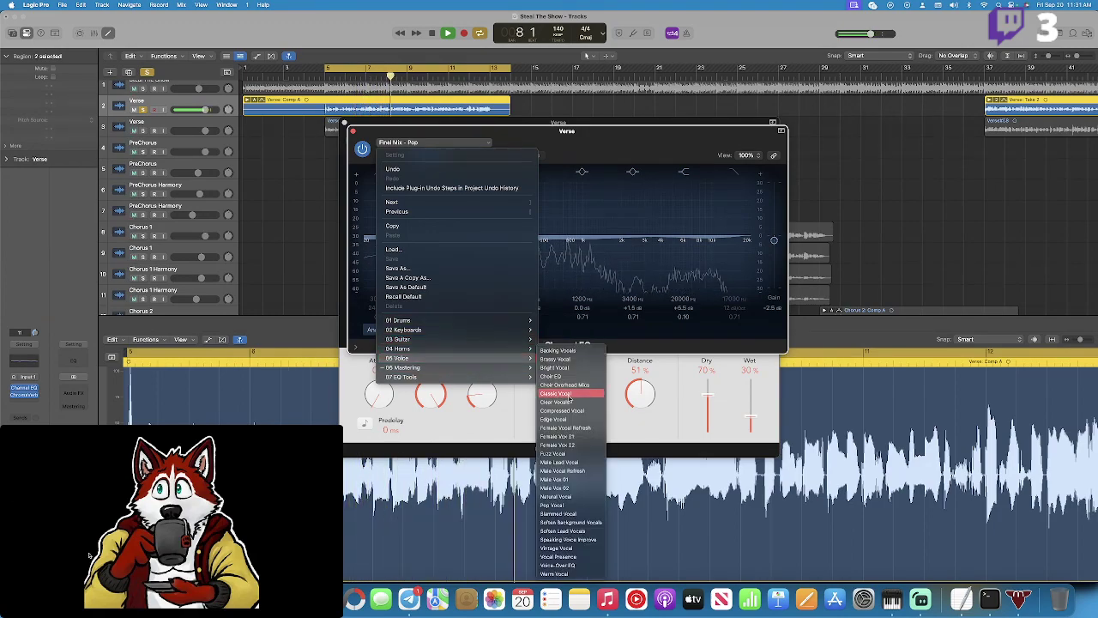
pyautogui.click(562, 462)
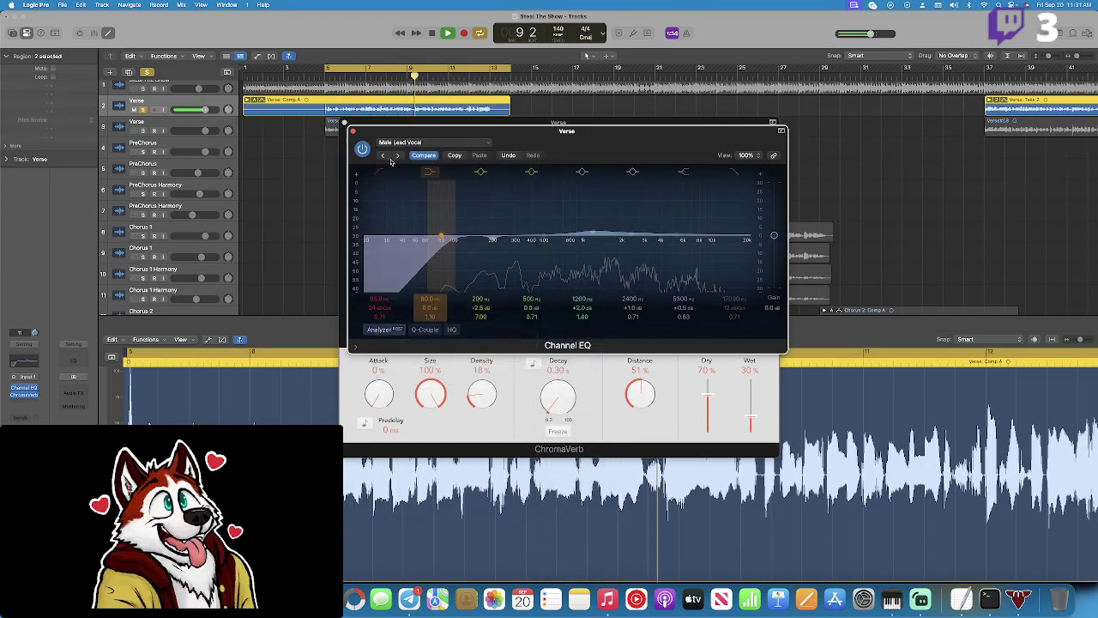
pyautogui.click(353, 131)
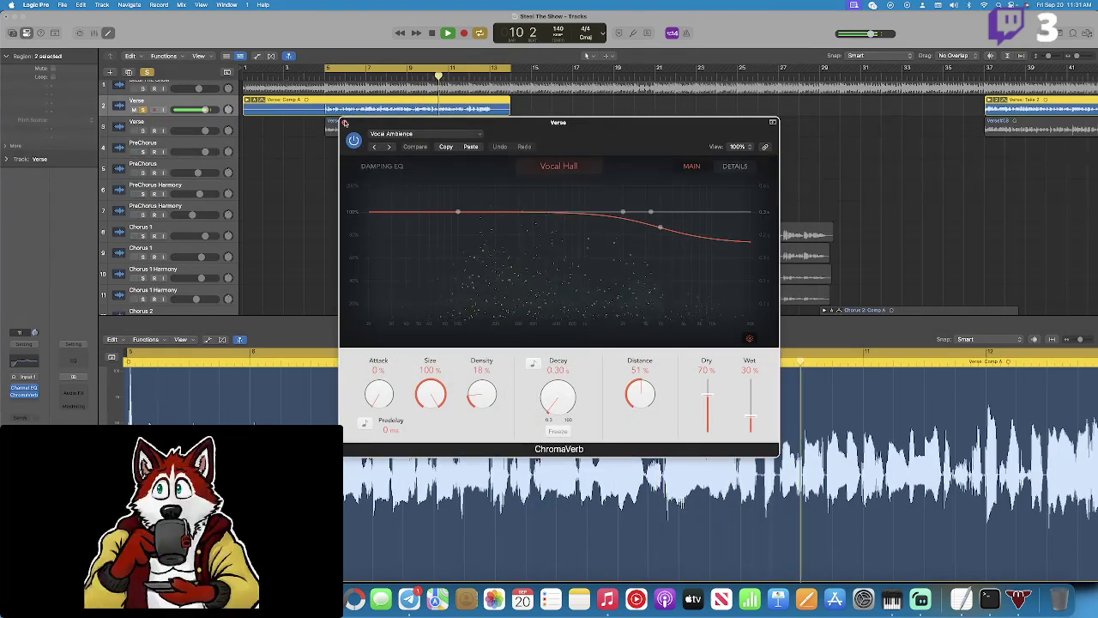
pyautogui.click(344, 122)
# Turn off the cycle range and the first Verse track's solo, and play the full mix from the start of the verse.
pyautogui.press('space')
pyautogui.click(344, 69)
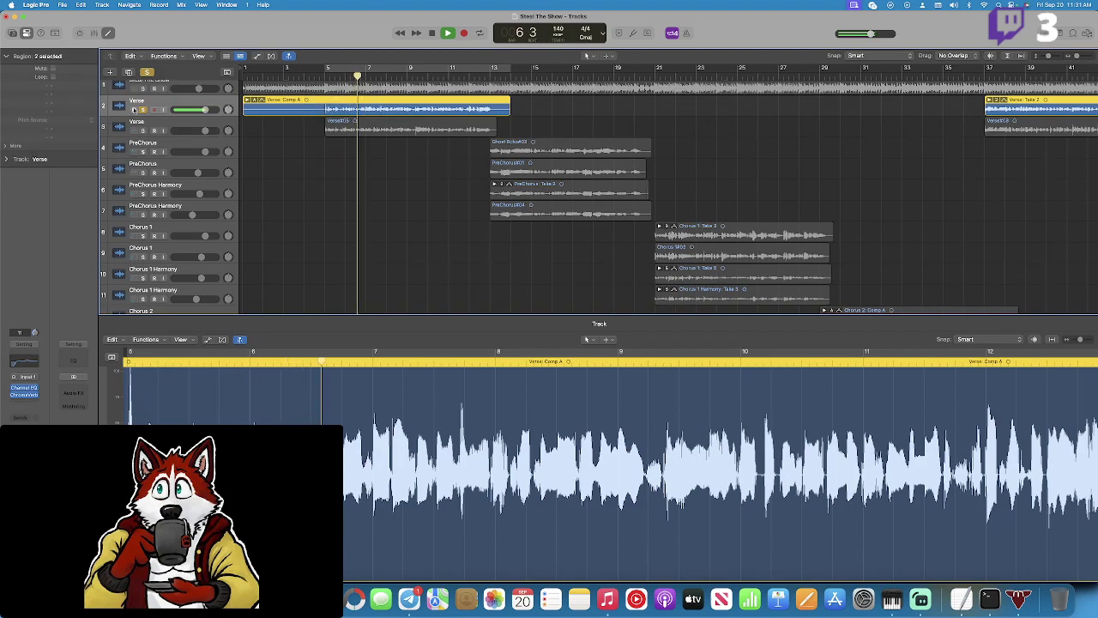
pyautogui.hotkey('ctrl', 's')
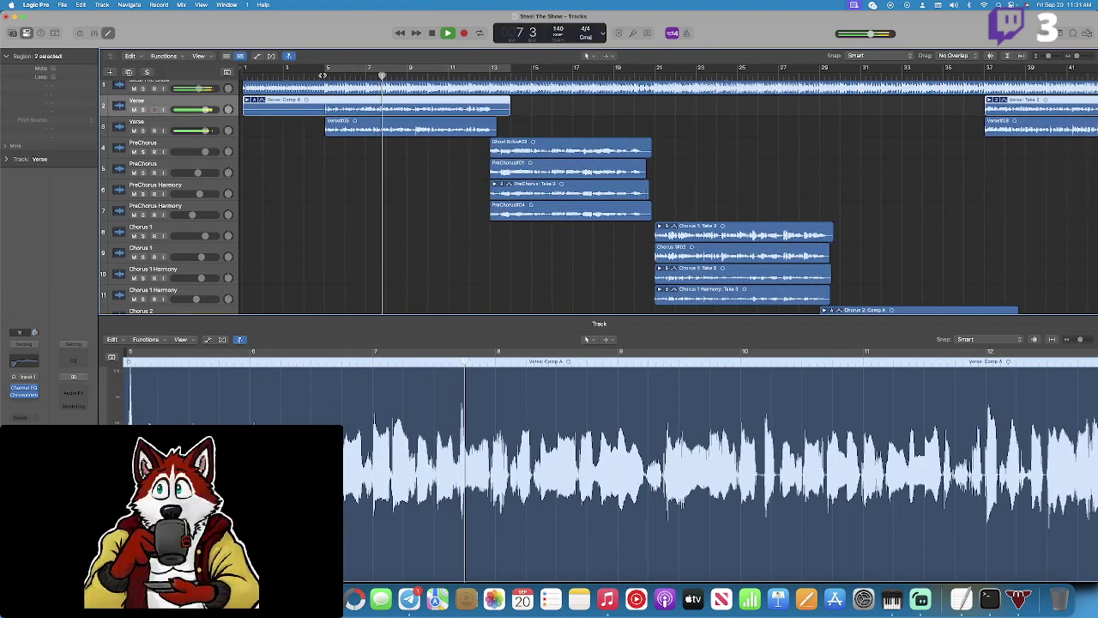
# Record a new take on the first Verse track from bar 5 to bar 13.
pyautogui.press('space')
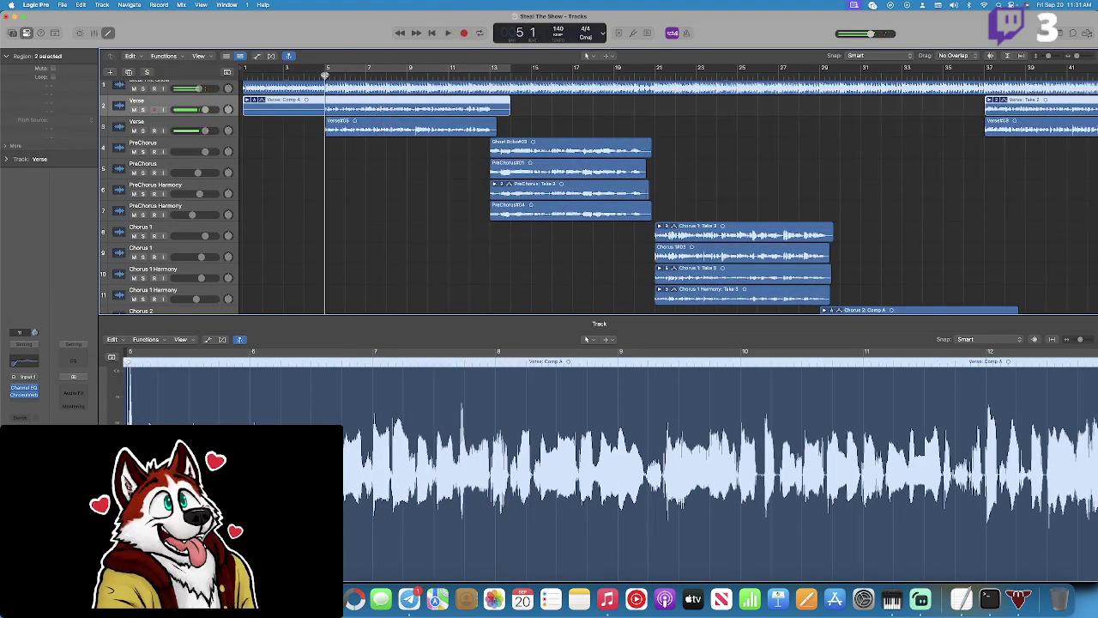
pyautogui.click(465, 33)
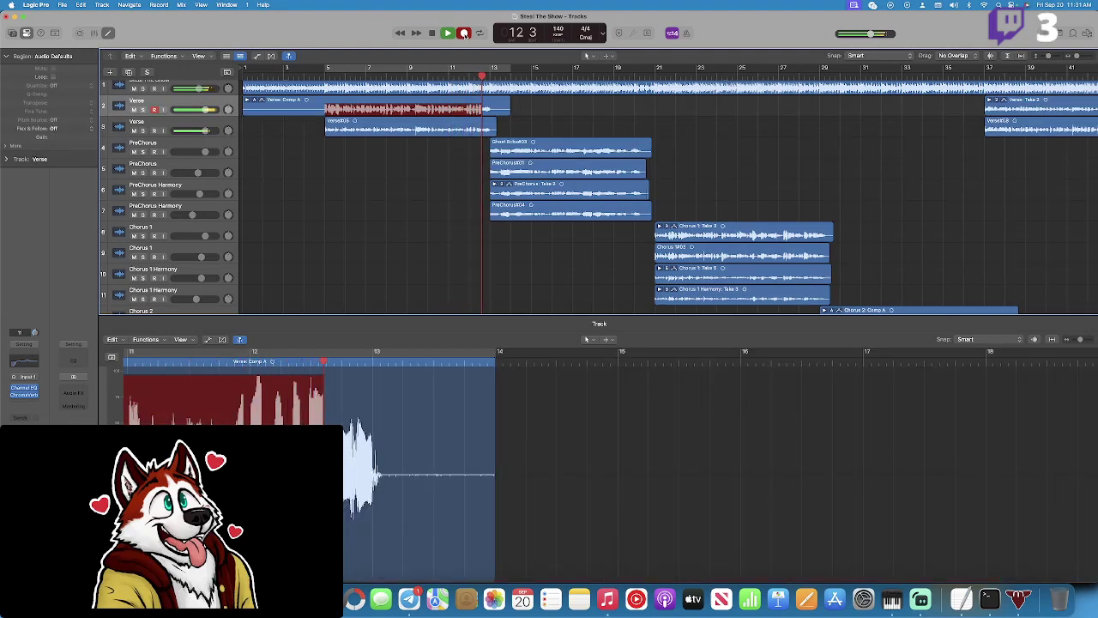
pyautogui.press('space')
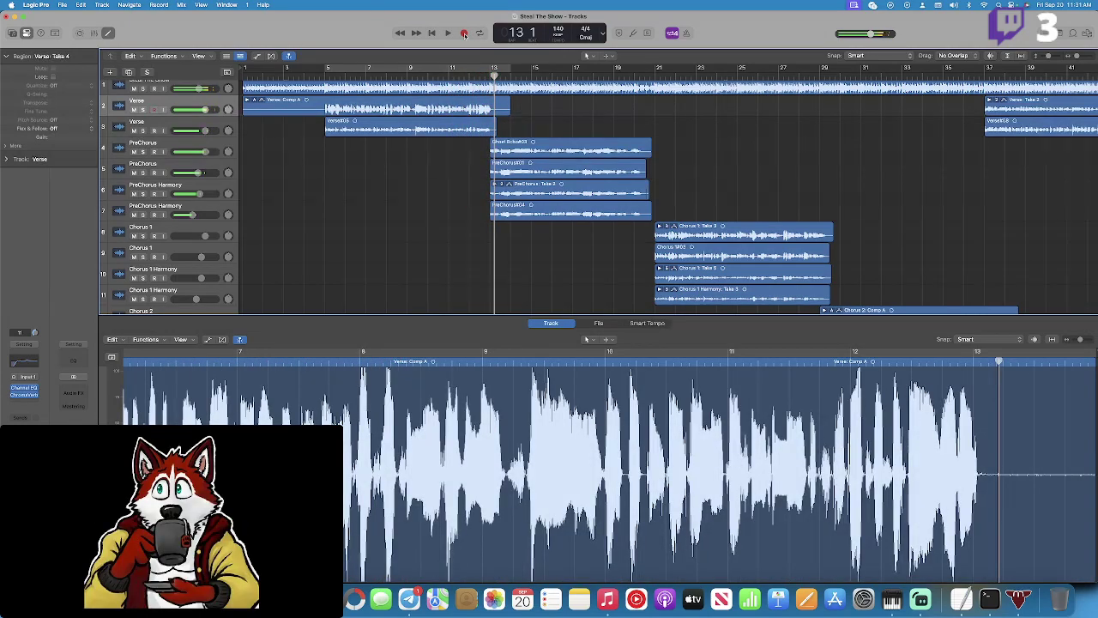
# Play back the new verse take from bar 5, with the Smart Controls shown instead of the audio editor and the global tracks hidden.
pyautogui.click(320, 74)
pyautogui.press('b')
pyautogui.press('g')
pyautogui.press('space')
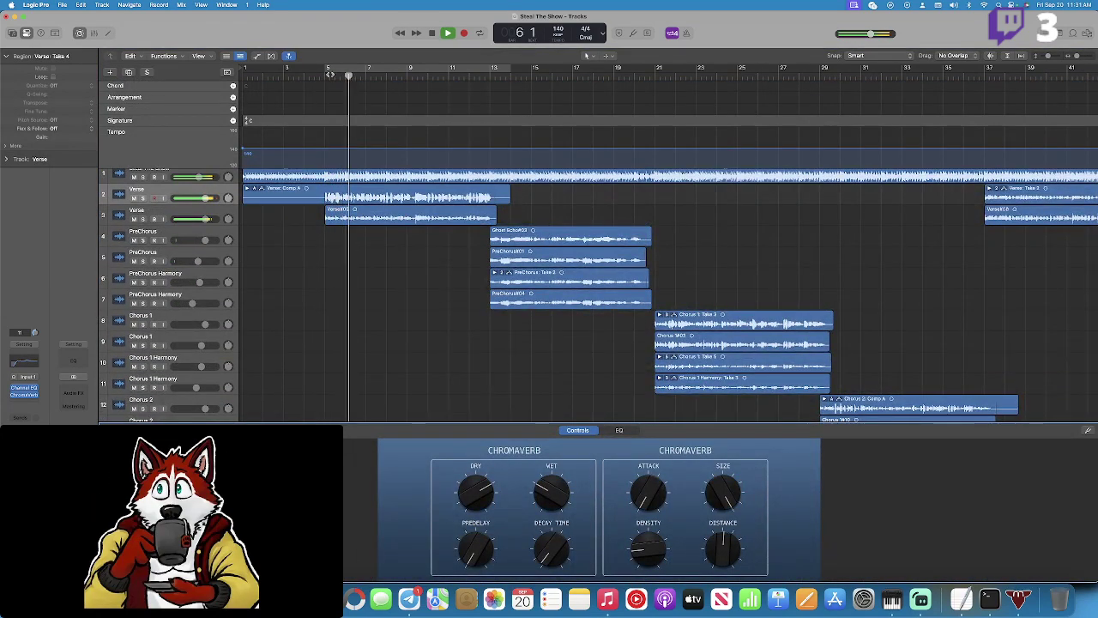
pyautogui.press('g')
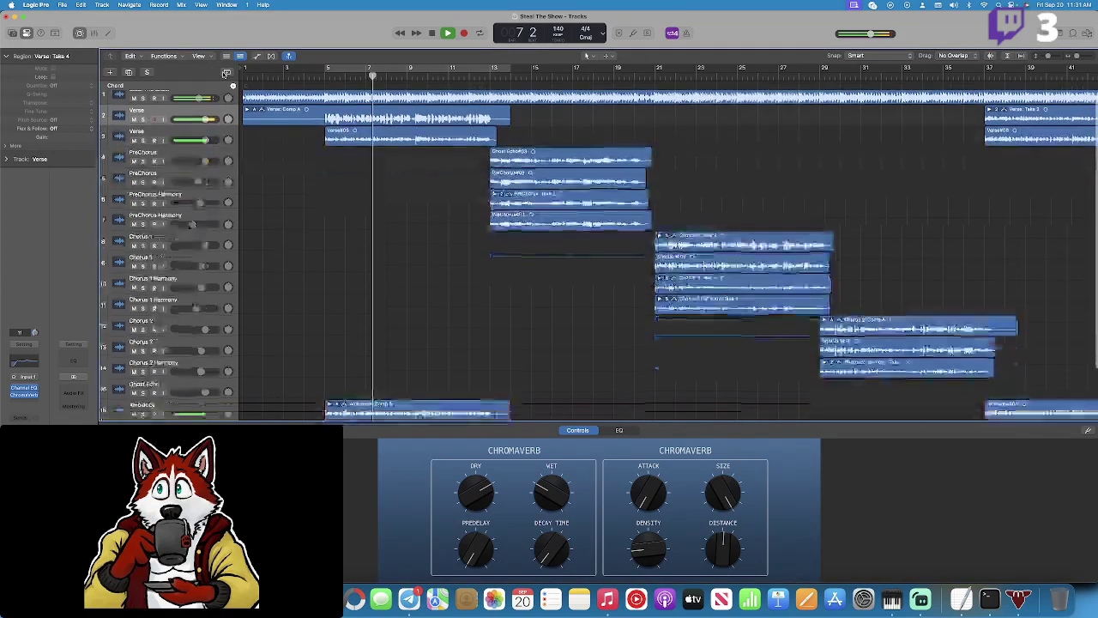
pyautogui.hotkey('shift', 'Return')
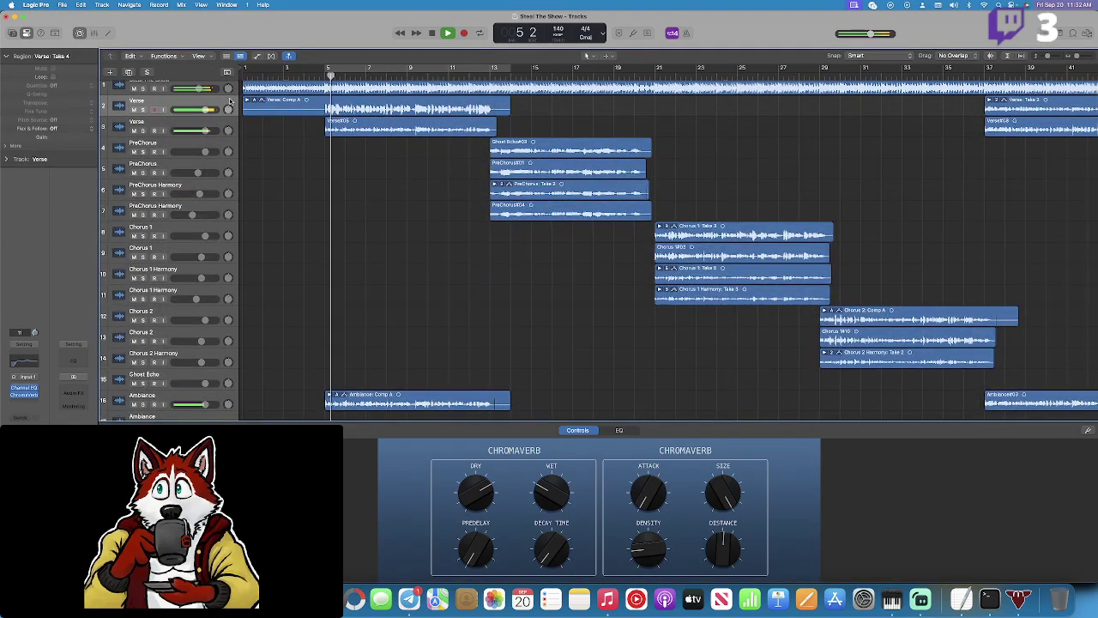
# Set the volume of the Steal The Show backing track to 0.0 dB.
pyautogui.click(201, 87)
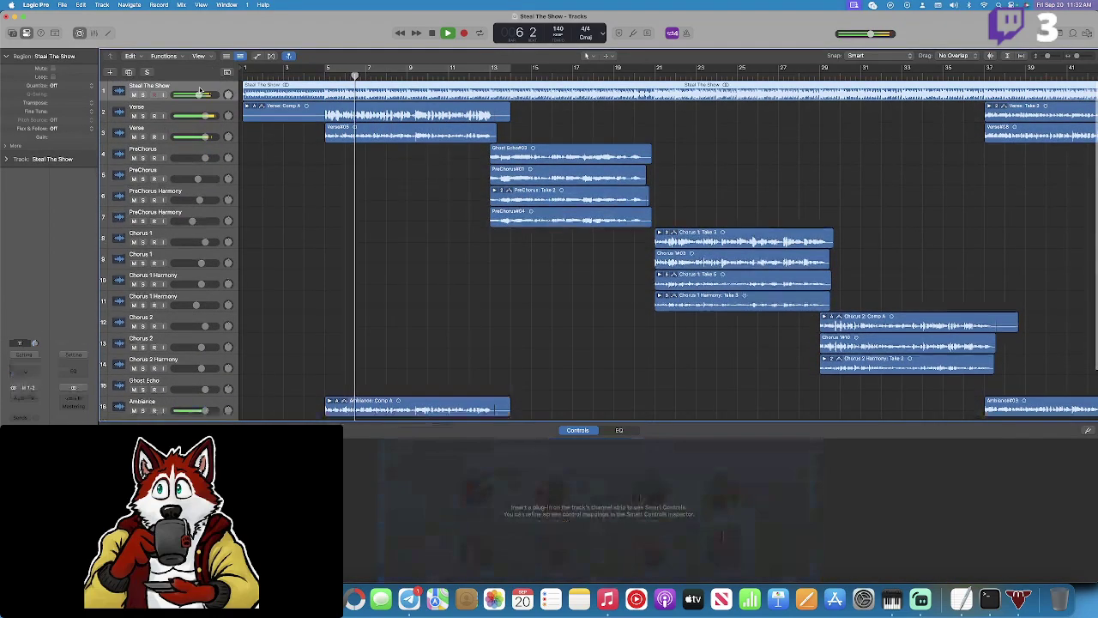
pyautogui.moveTo(204, 94)
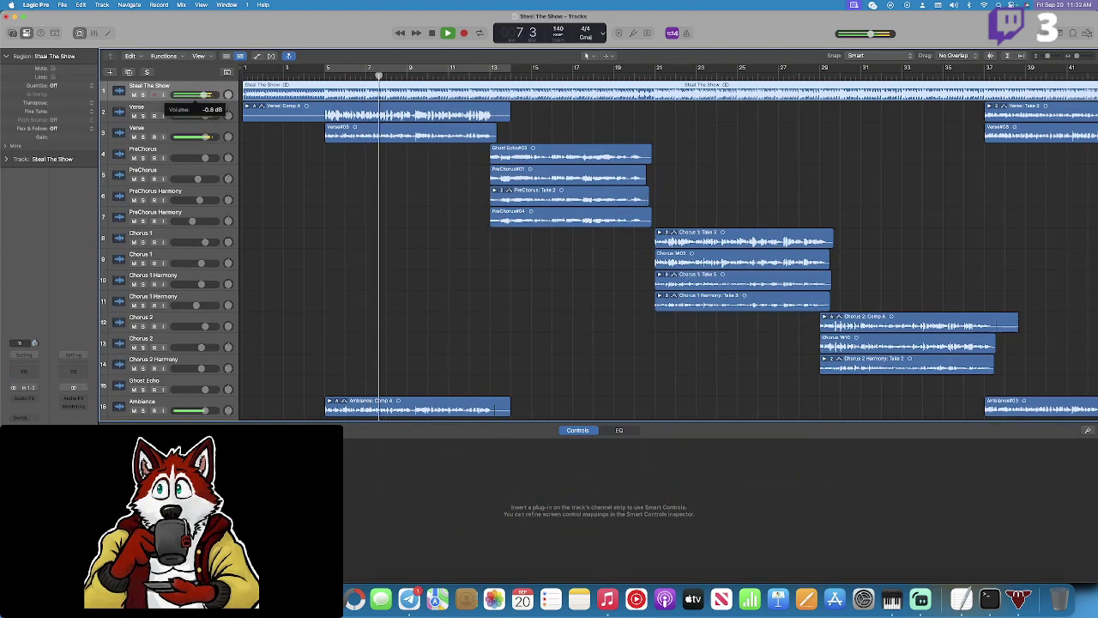
pyautogui.keyDown('alt'); pyautogui.click(203, 93); pyautogui.keyUp('alt')
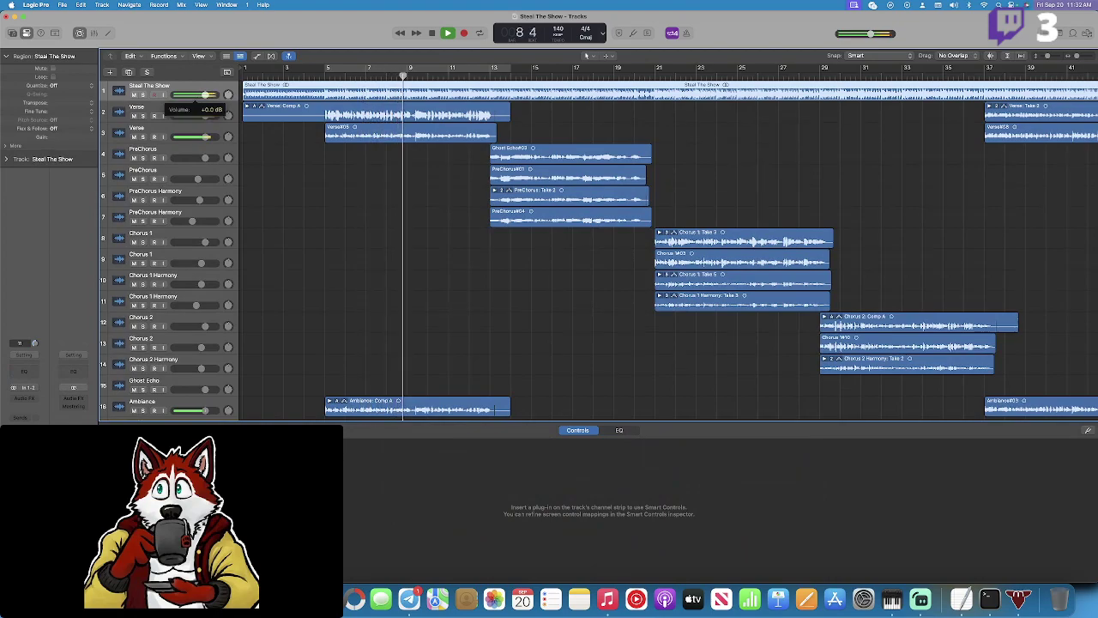
pyautogui.click(325, 76)
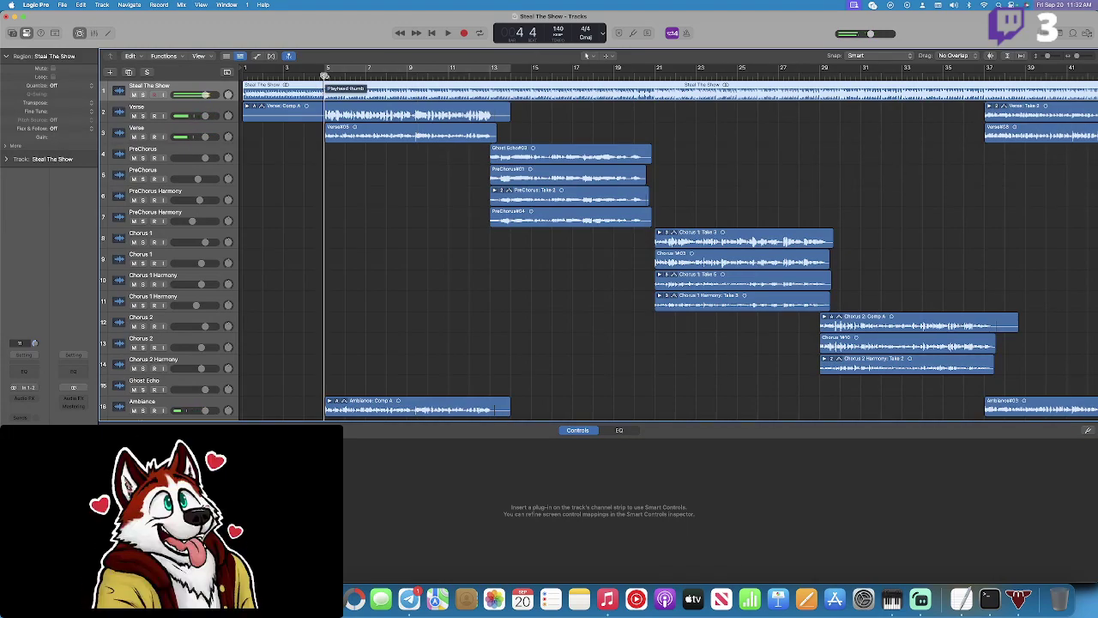
pyautogui.click(464, 32)
pyautogui.press('space')
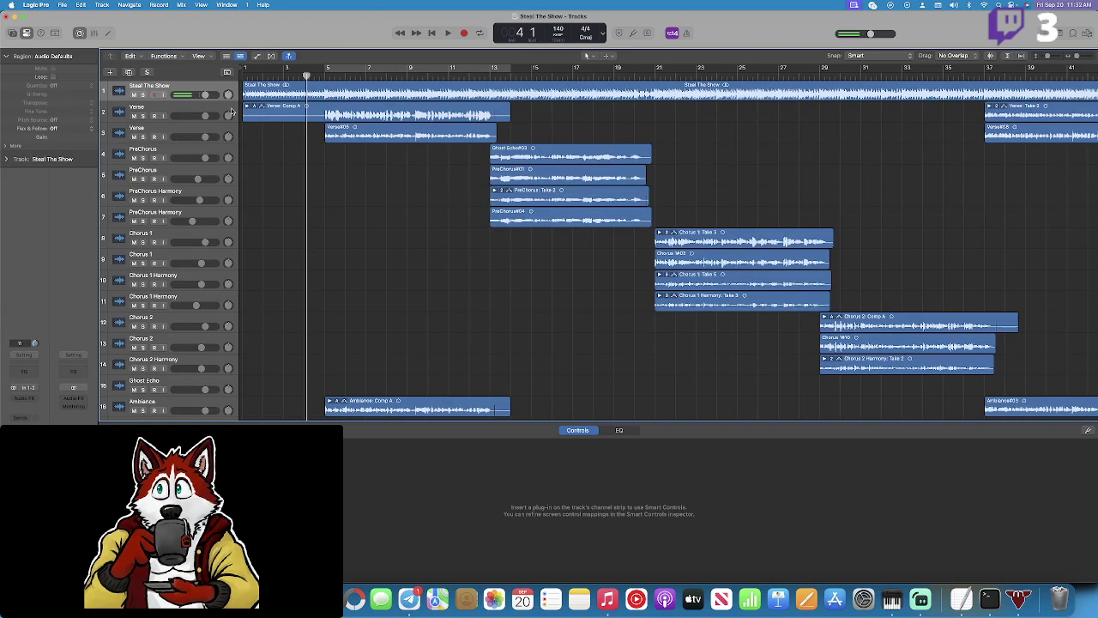
# Record another take on the first Verse track from bar 5 to about bar 13.
pyautogui.click(231, 112)
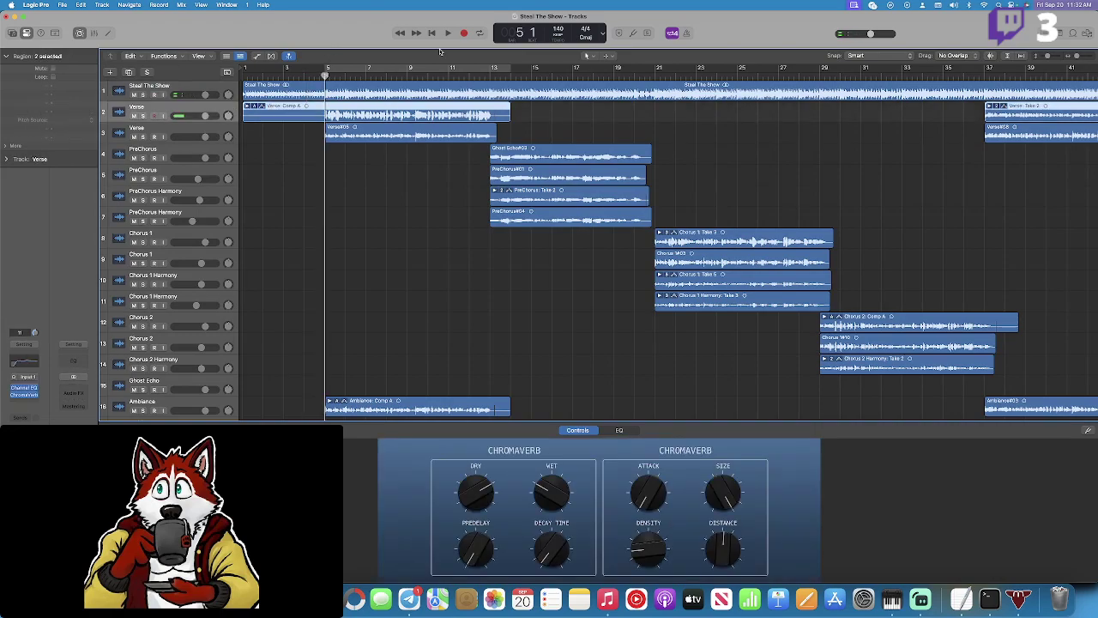
pyautogui.click(462, 35)
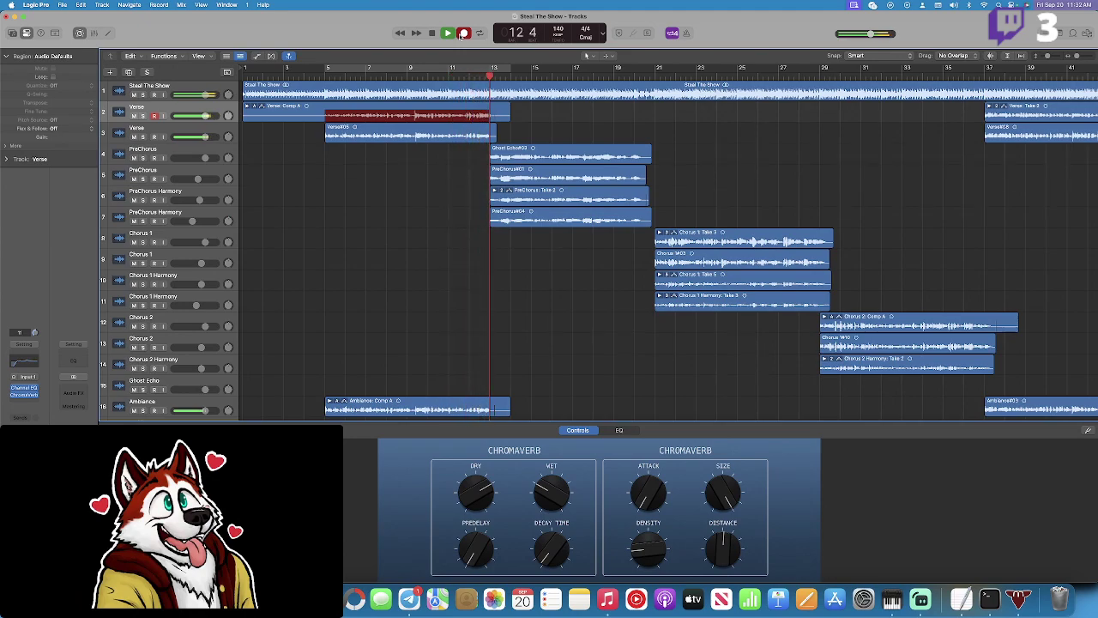
pyautogui.press('space')
pyautogui.click(328, 77)
pyautogui.click(204, 131)
pyautogui.click(324, 76)
pyautogui.click(464, 33)
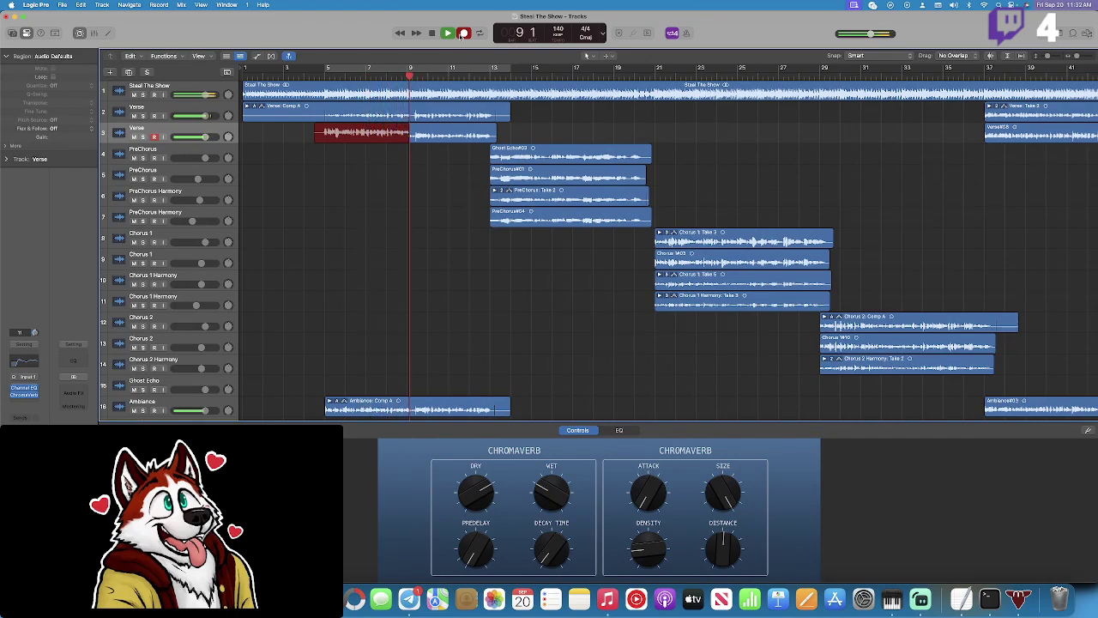
pyautogui.press('space')
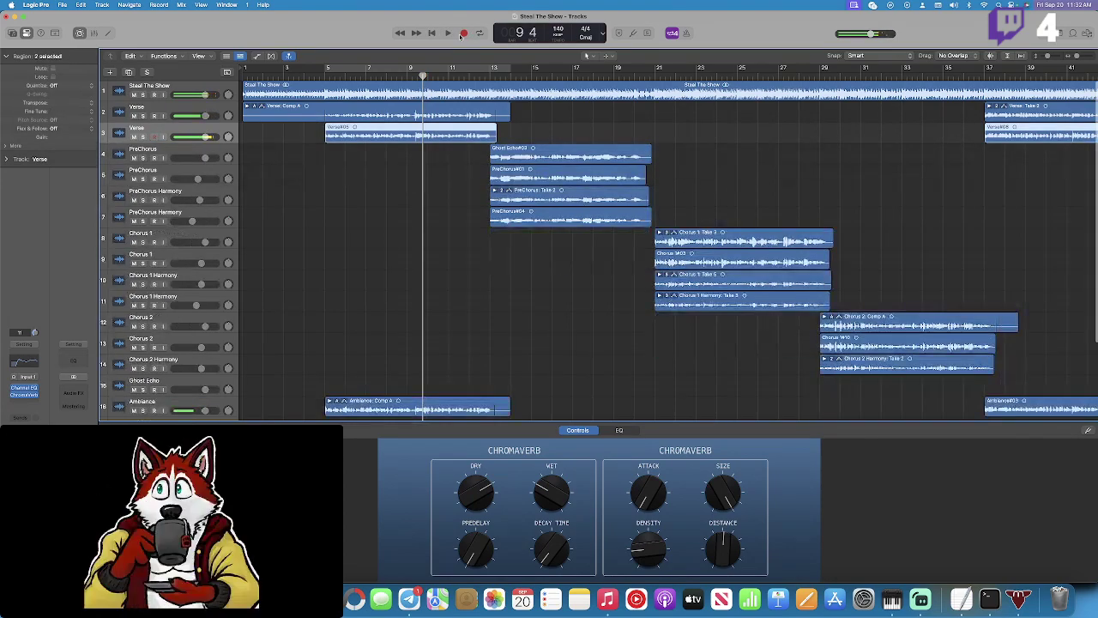
# Solo the second Verse track to hear its existing vocal, return to bar 5 and turn the solo off.
pyautogui.click(144, 136)
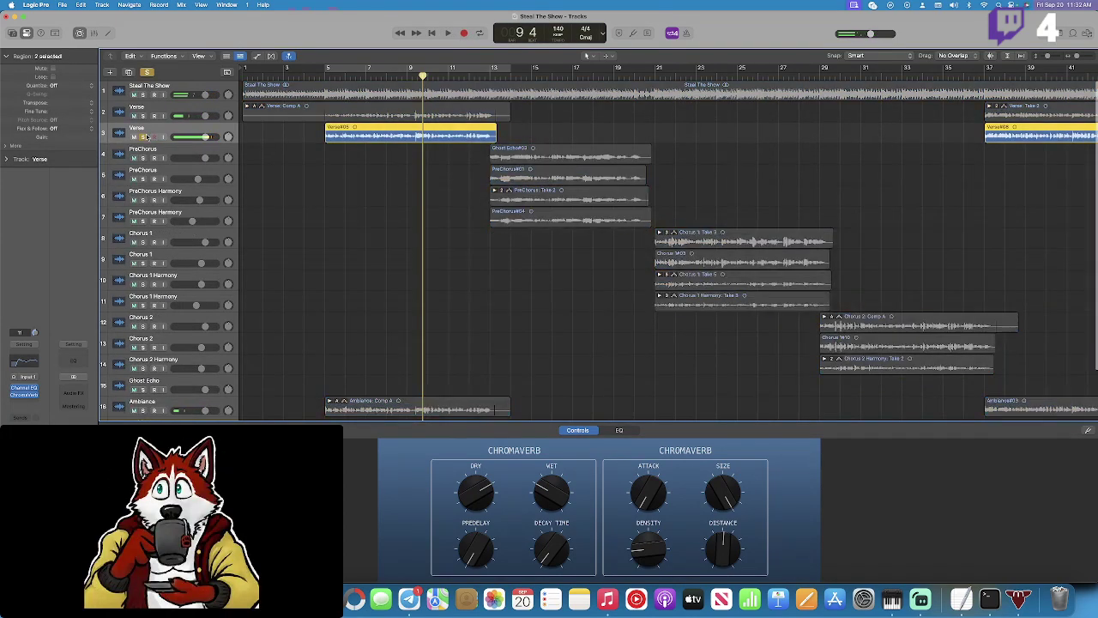
pyautogui.press('space')
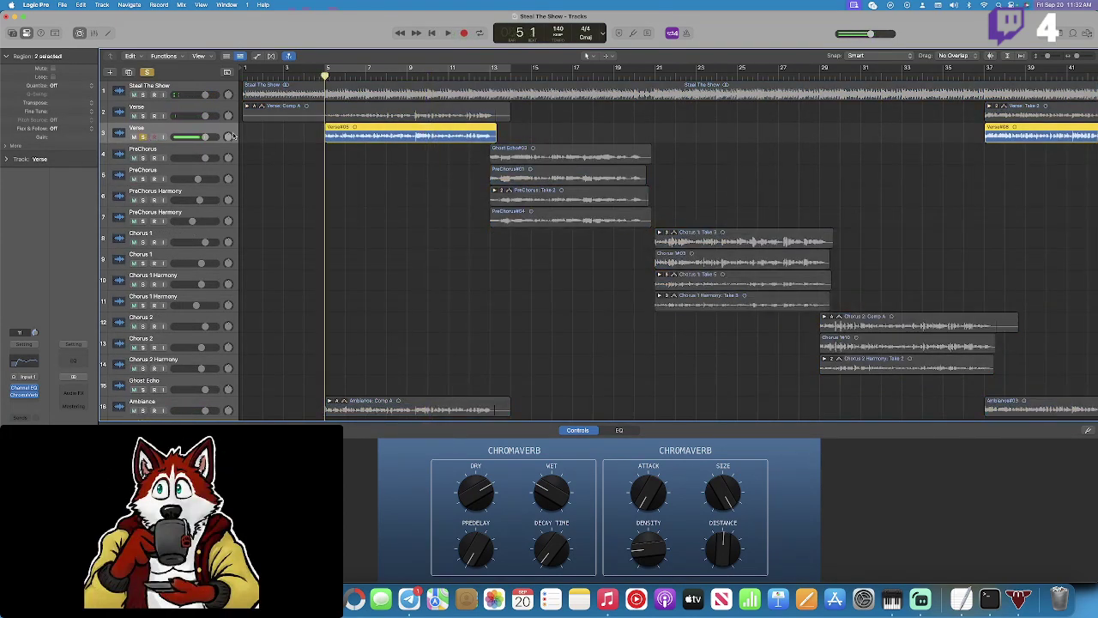
pyautogui.click(144, 137)
# Record a new take on the second Verse track from bar 5 to about bar 13 and collapse its take folder.
pyautogui.click(464, 33)
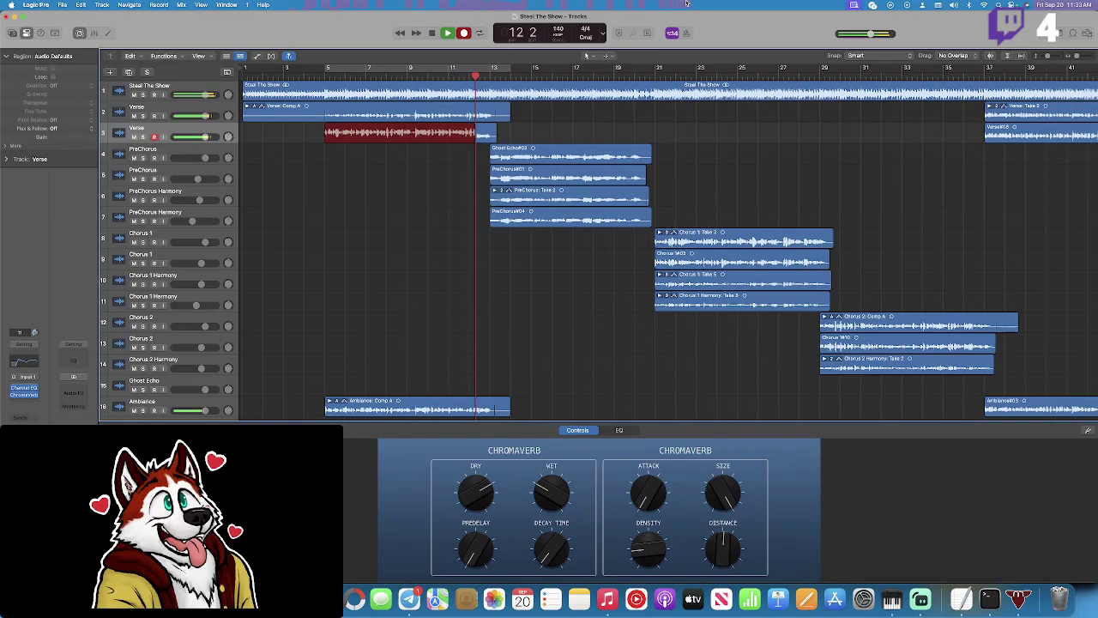
pyautogui.press('space')
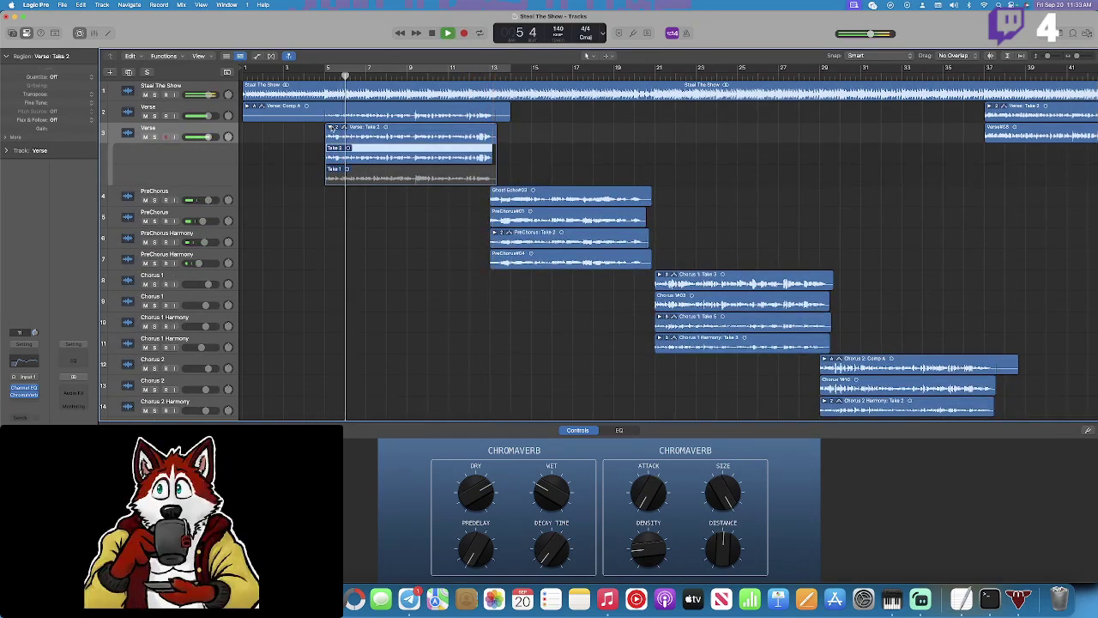
pyautogui.click(333, 127)
# Record a new take on the first Ambiance track from bar 5 to just past bar 13.
pyautogui.scroll(-3, 214, 344)
pyautogui.click(214, 344)
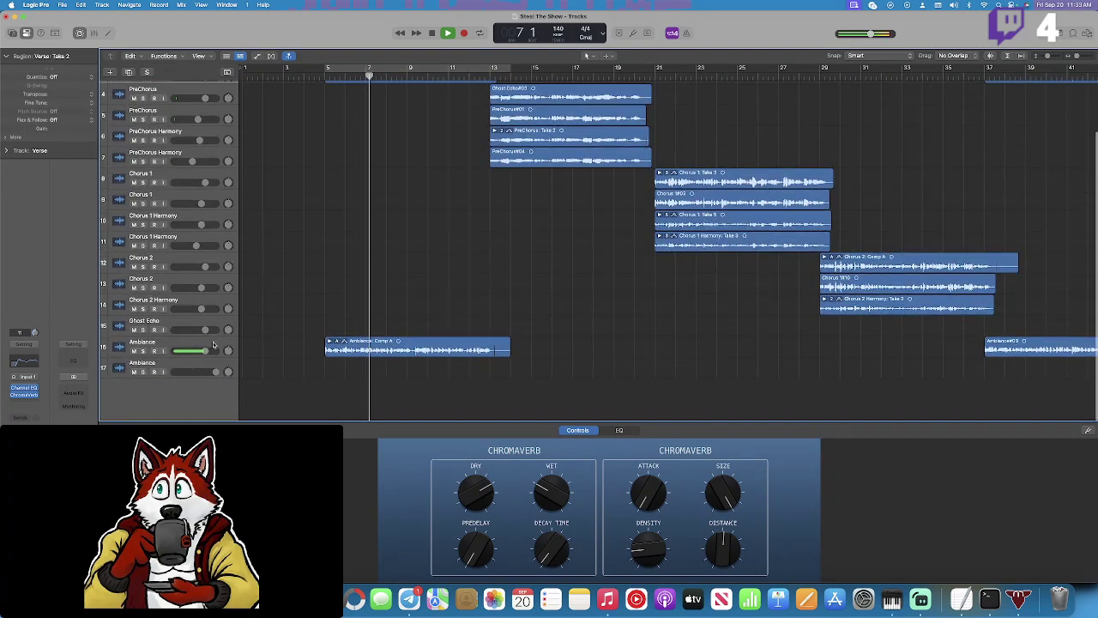
pyautogui.click(333, 349)
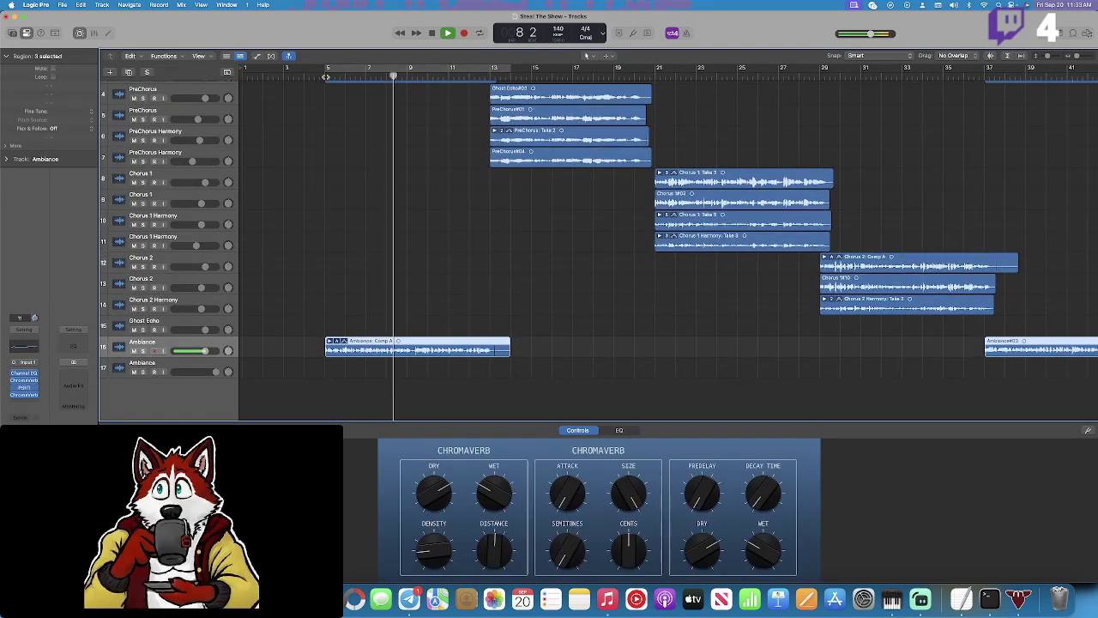
pyautogui.press('space')
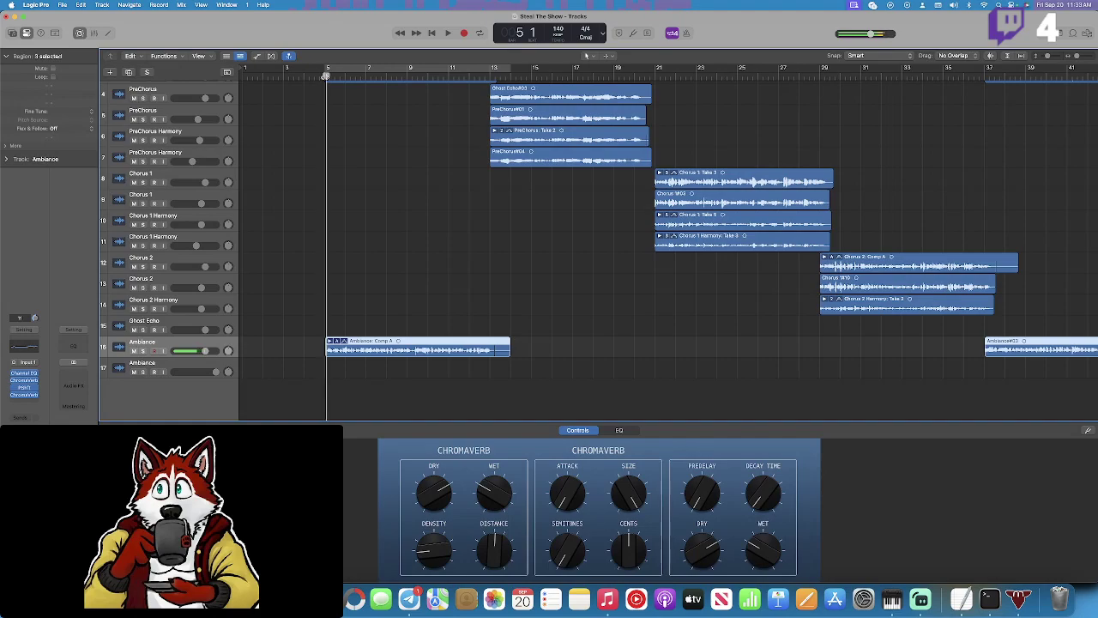
pyautogui.click(460, 34)
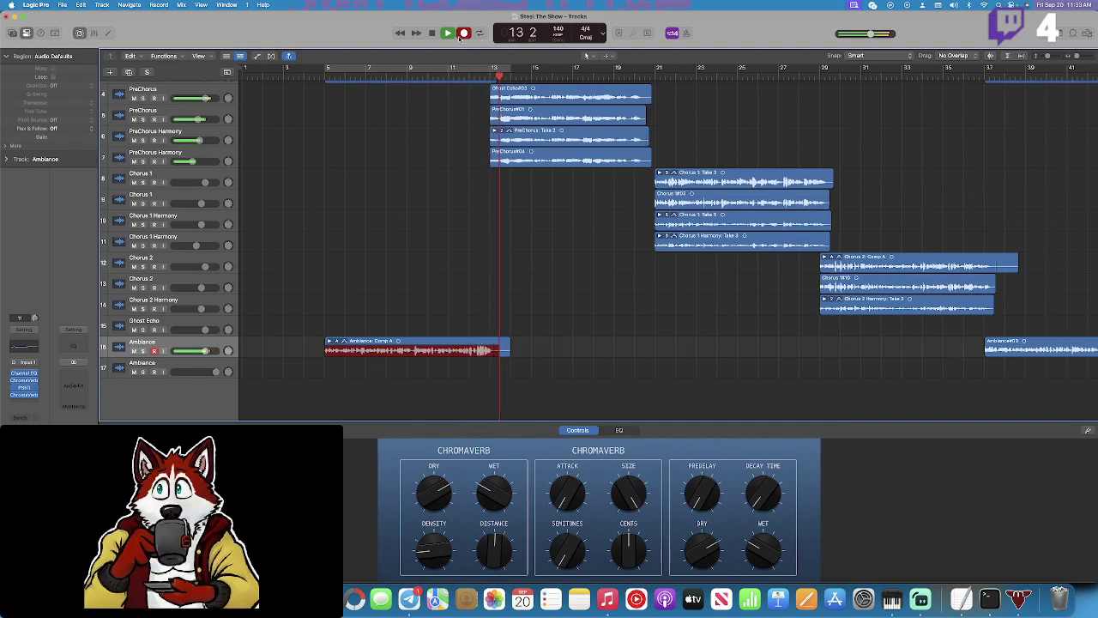
pyautogui.press('space')
# Play the mix from the start of the verse into the pre-chorus and check the second PreChorus track soloed.
pyautogui.click(330, 74)
pyautogui.press('space')
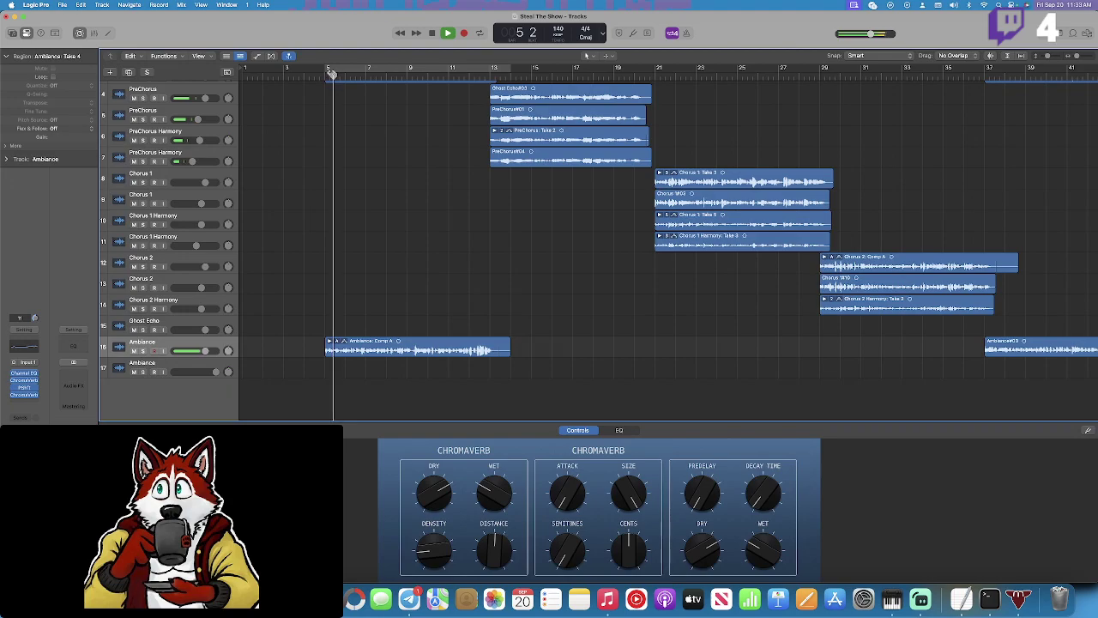
pyautogui.click(144, 339)
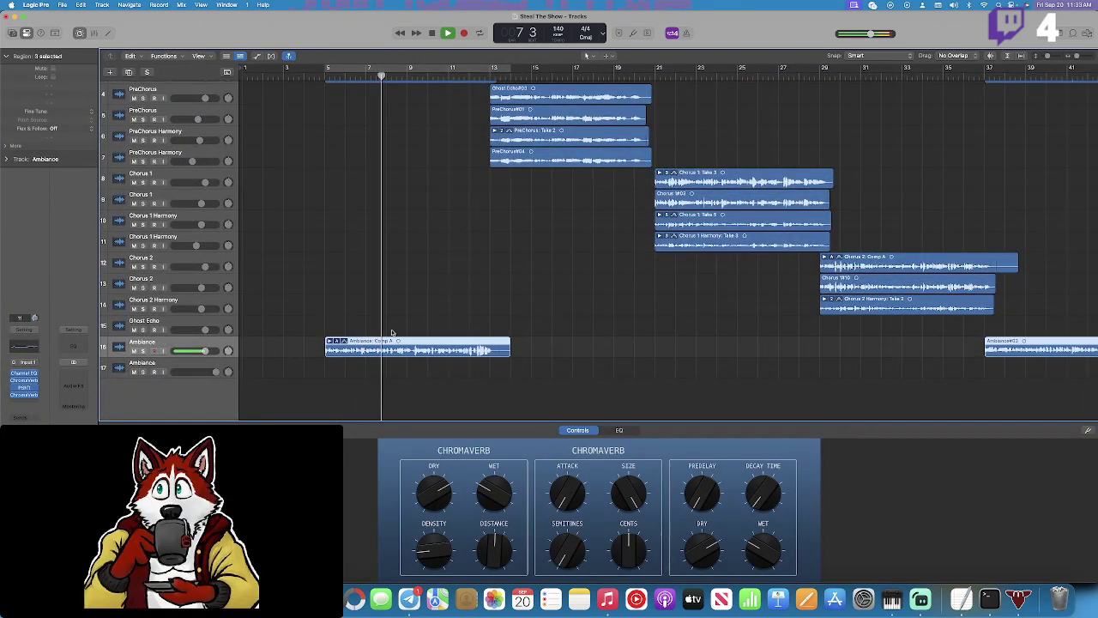
pyautogui.scroll(3, 391, 332)
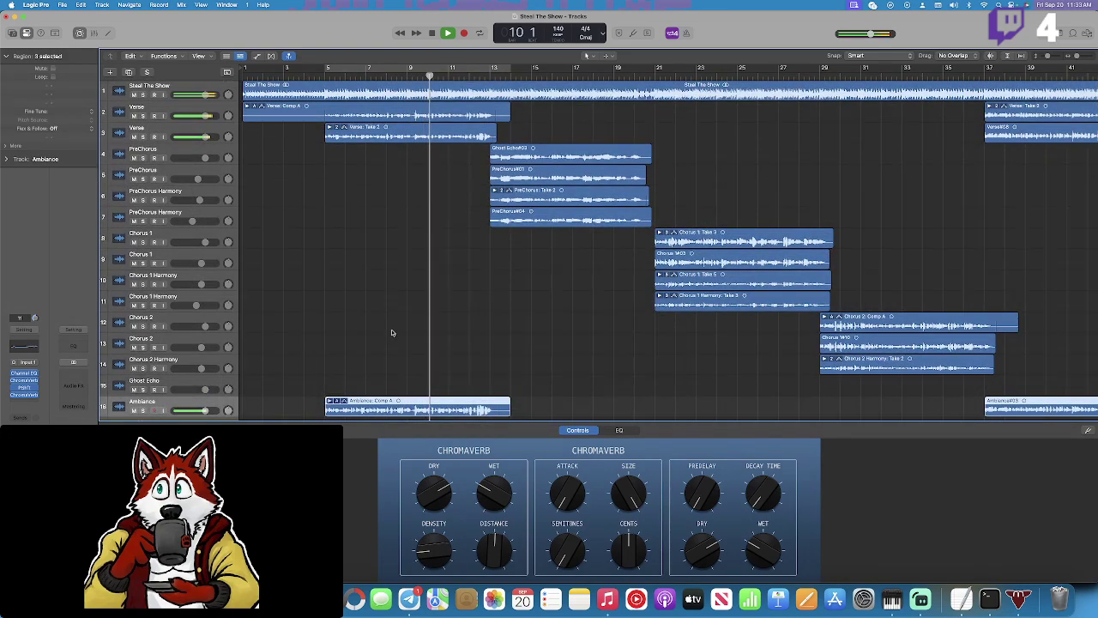
pyautogui.scroll(-2, 391, 333)
pyautogui.hscroll(2, 391, 333)
pyautogui.scroll(1, 391, 333)
pyautogui.hscroll(1, 391, 333)
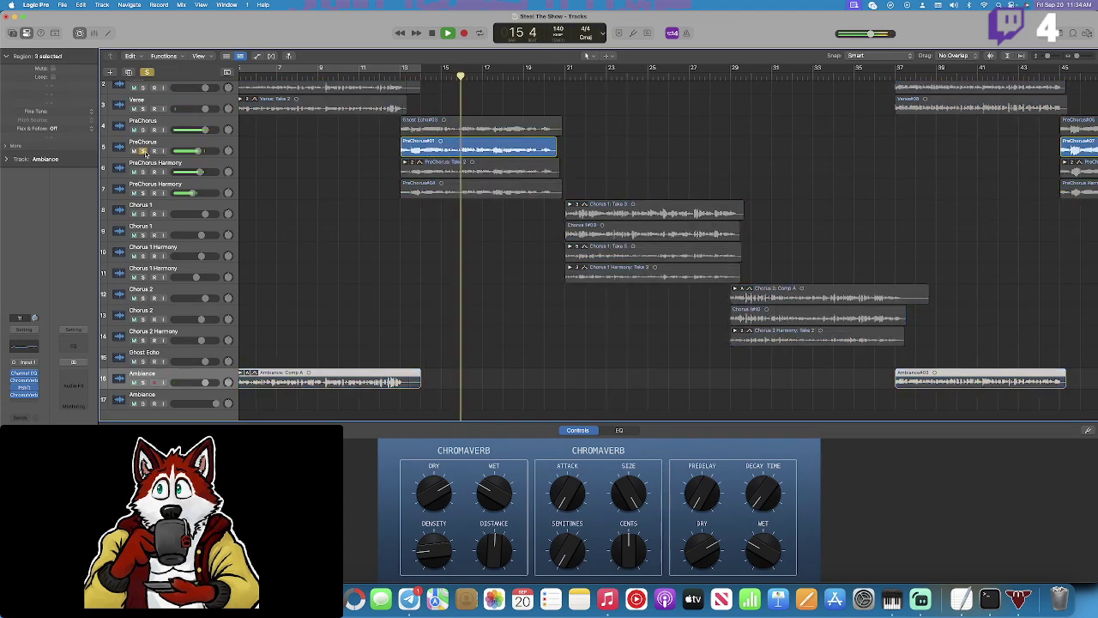
pyautogui.press('space')
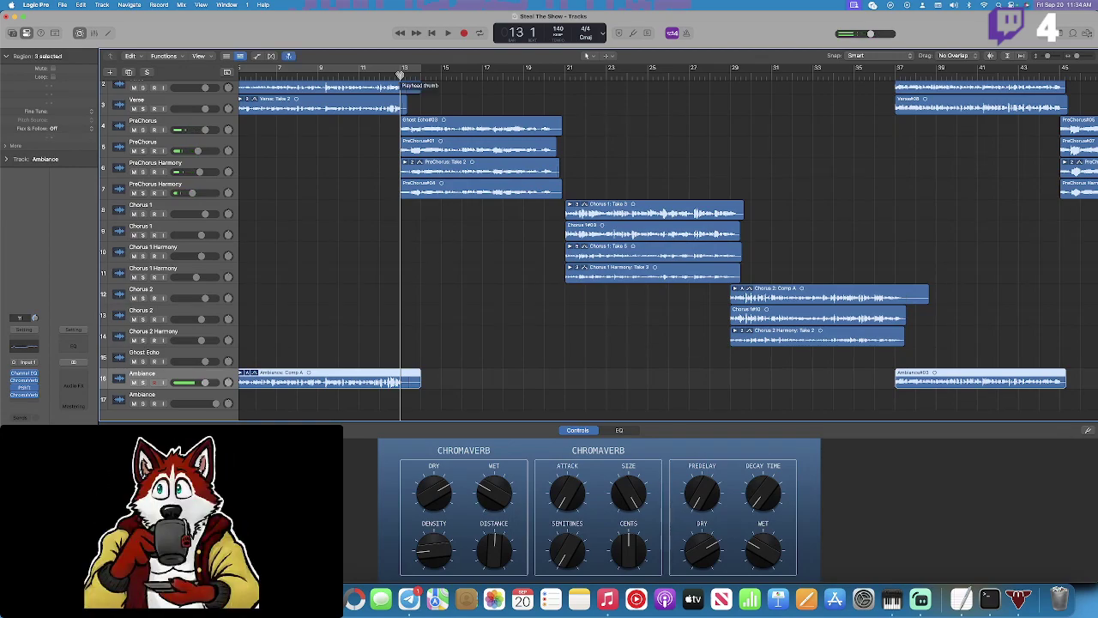
pyautogui.click(463, 32)
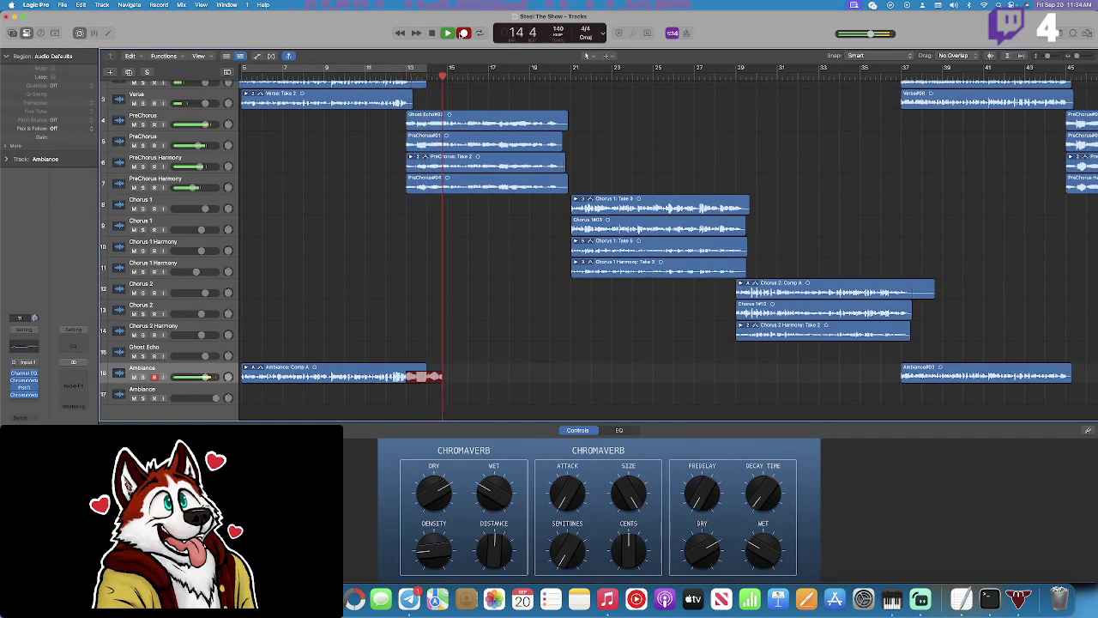
pyautogui.click(463, 32)
pyautogui.click(406, 68)
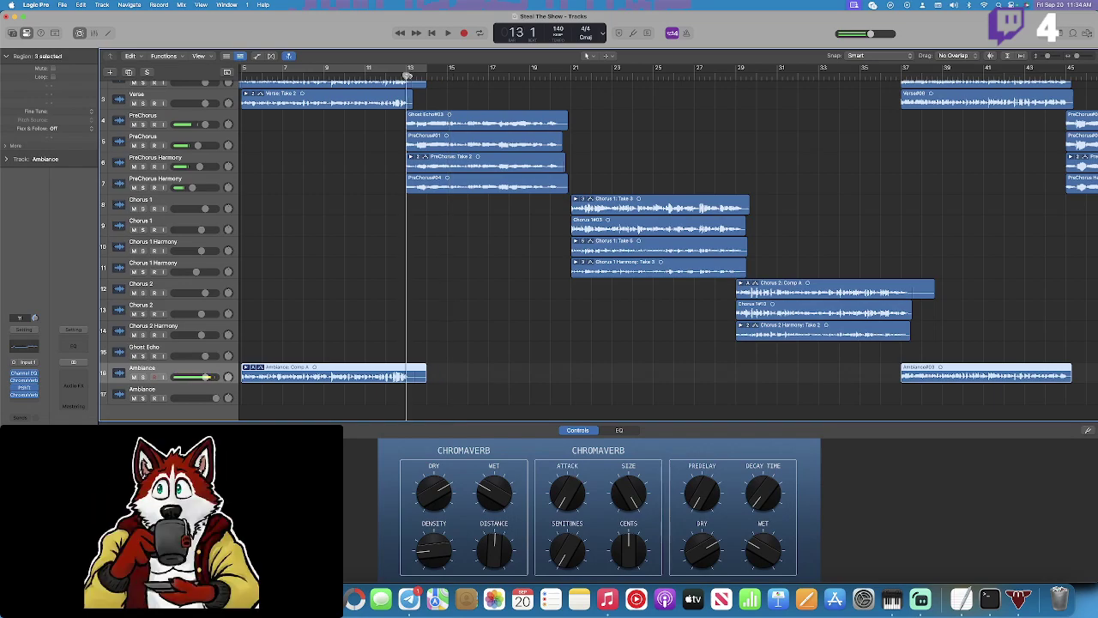
# Try to record a new take on the second PreChorus track from bar 13 to about bar 20.
pyautogui.click(191, 142)
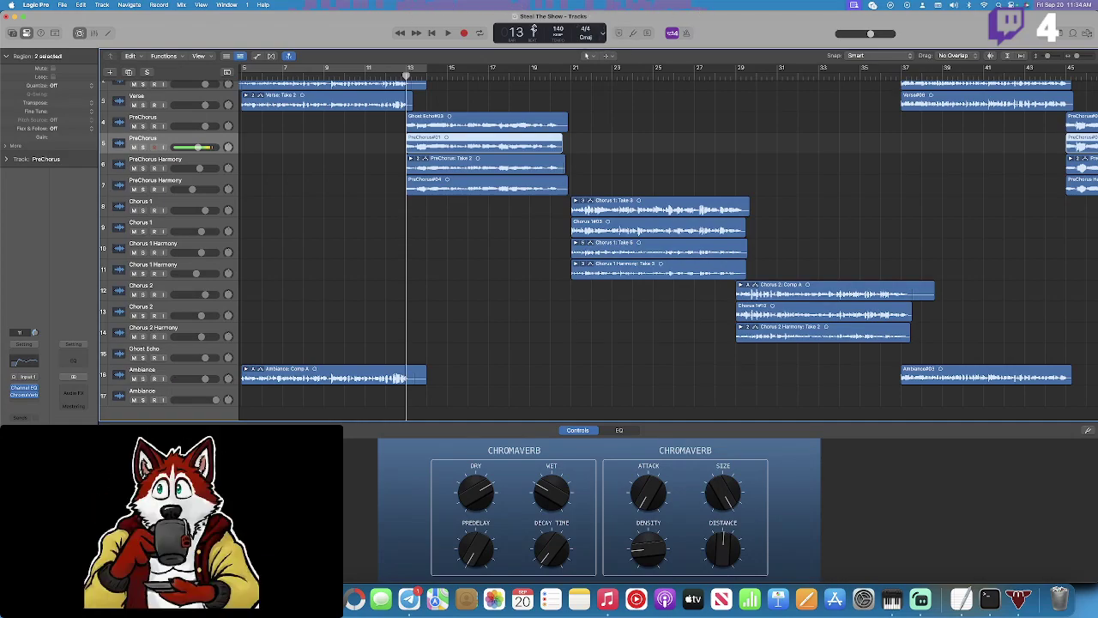
pyautogui.click(465, 33)
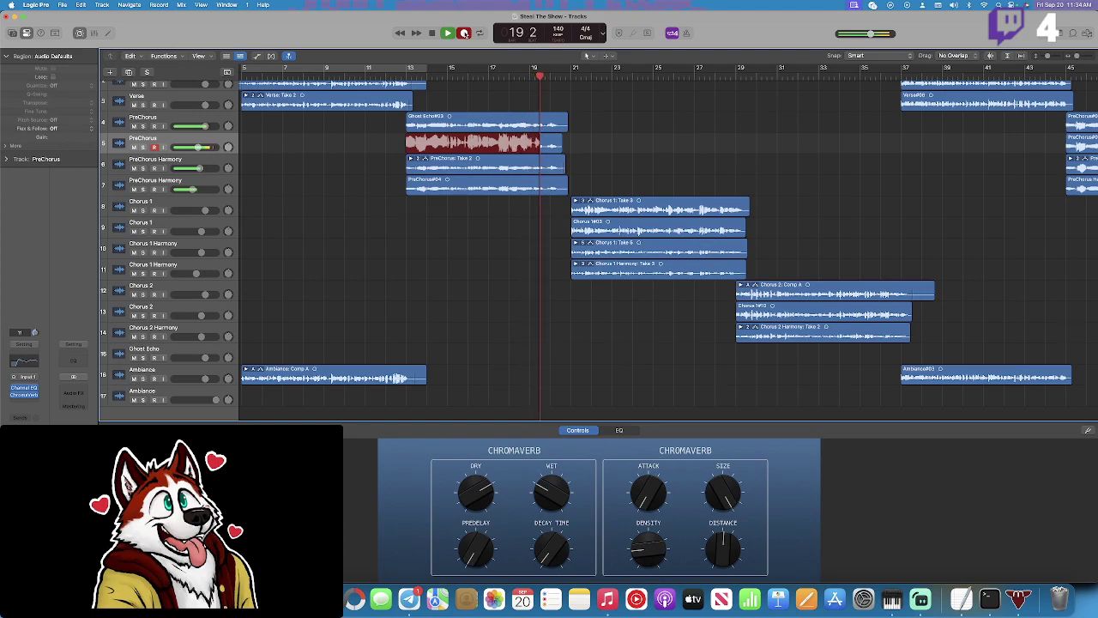
pyautogui.press('space')
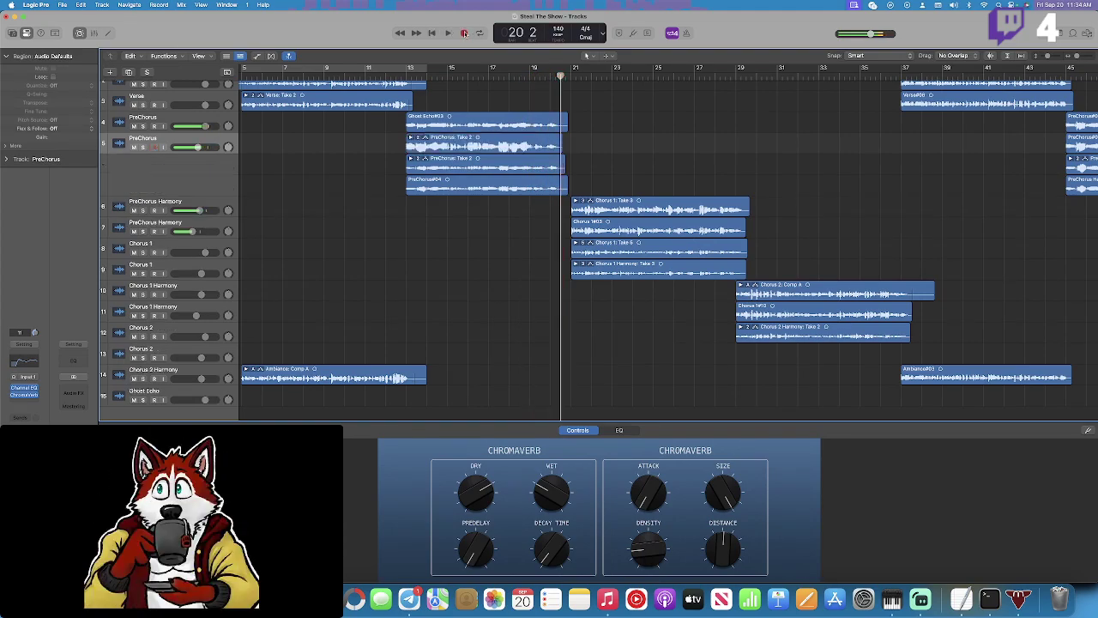
# Re-record the second PreChorus track from bar 13 to about bar 20 and play the take back.
pyautogui.click(406, 76)
pyautogui.click(461, 38)
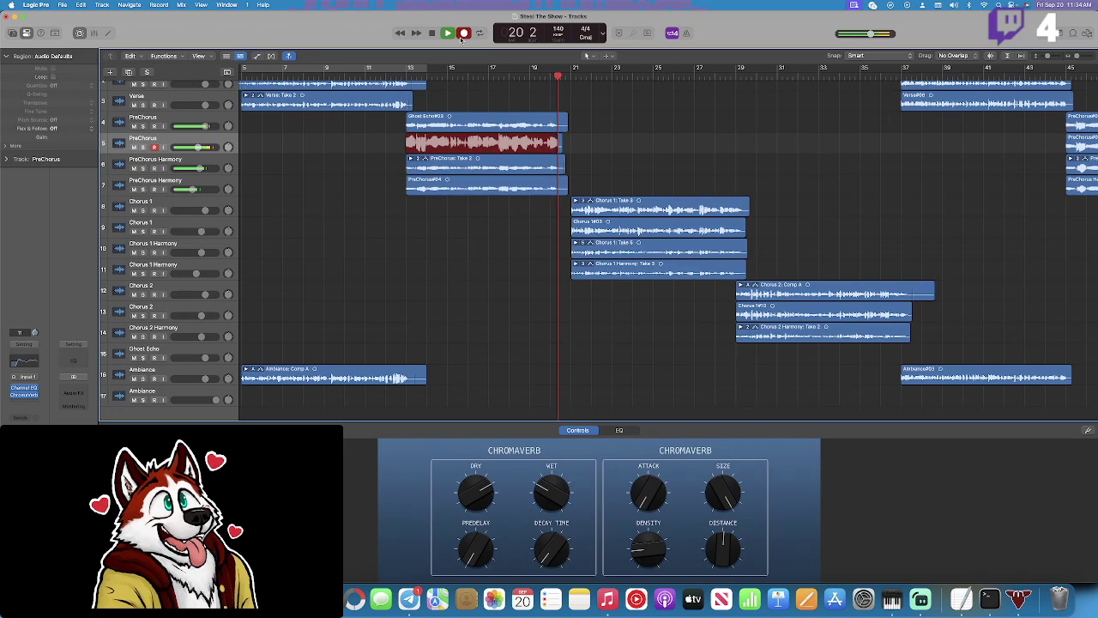
pyautogui.press('space')
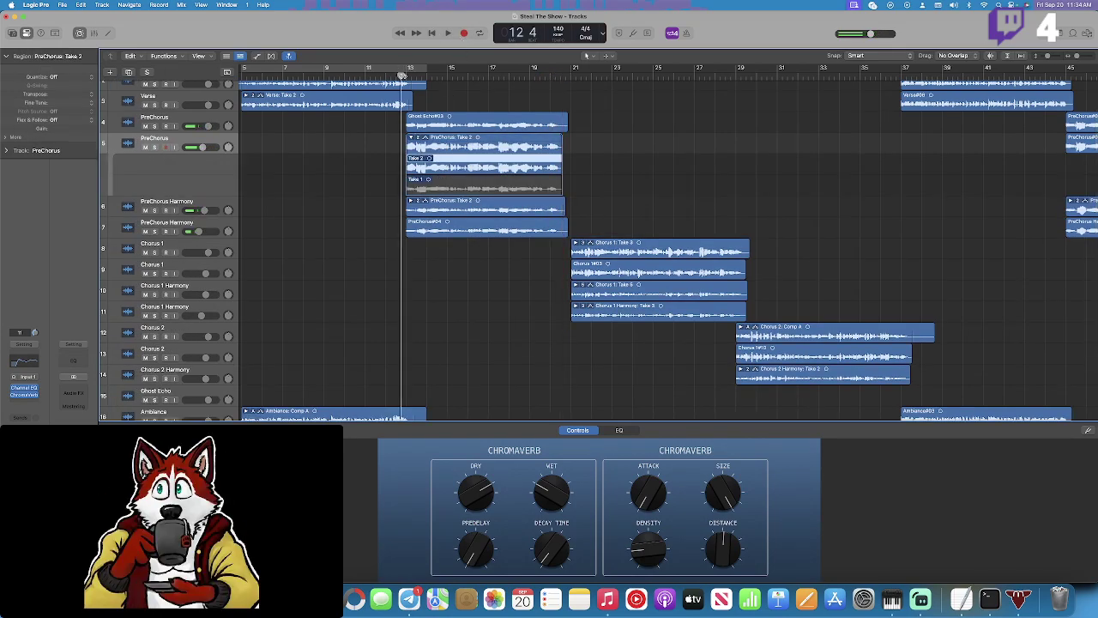
pyautogui.press('space')
# Record a new take on the first PreChorus track from bar 13 to about bar 20.
pyautogui.click(215, 117)
pyautogui.scroll(1, 341, 126)
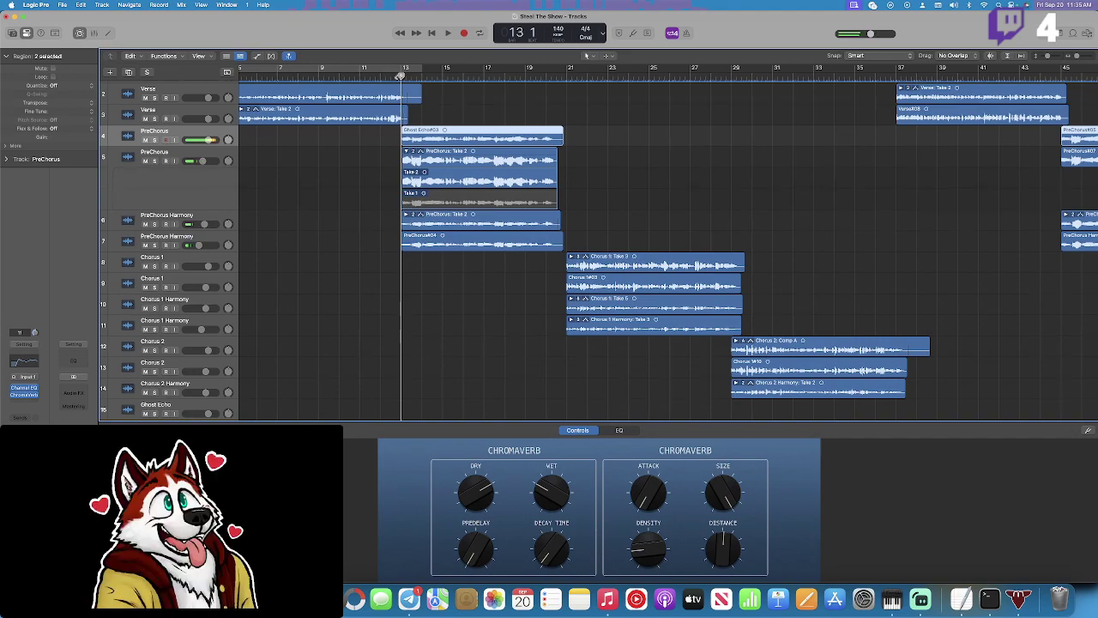
pyautogui.click(464, 33)
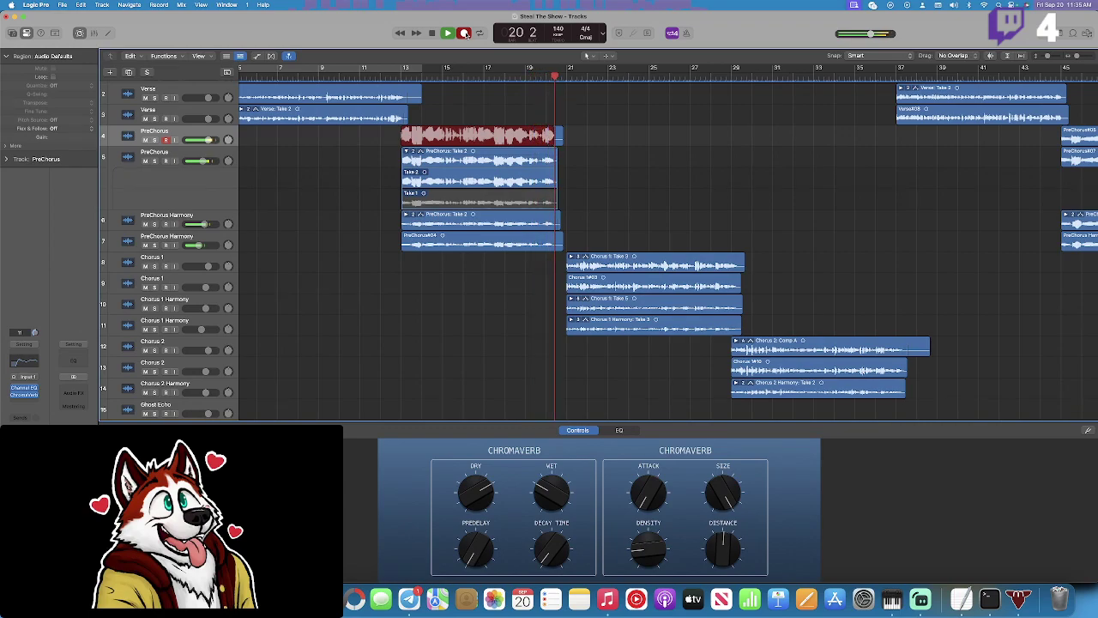
pyautogui.click(432, 32)
# Play back the pre-chorus from bar 13 and collapse the take folders on both PreChorus tracks.
pyautogui.click(401, 75)
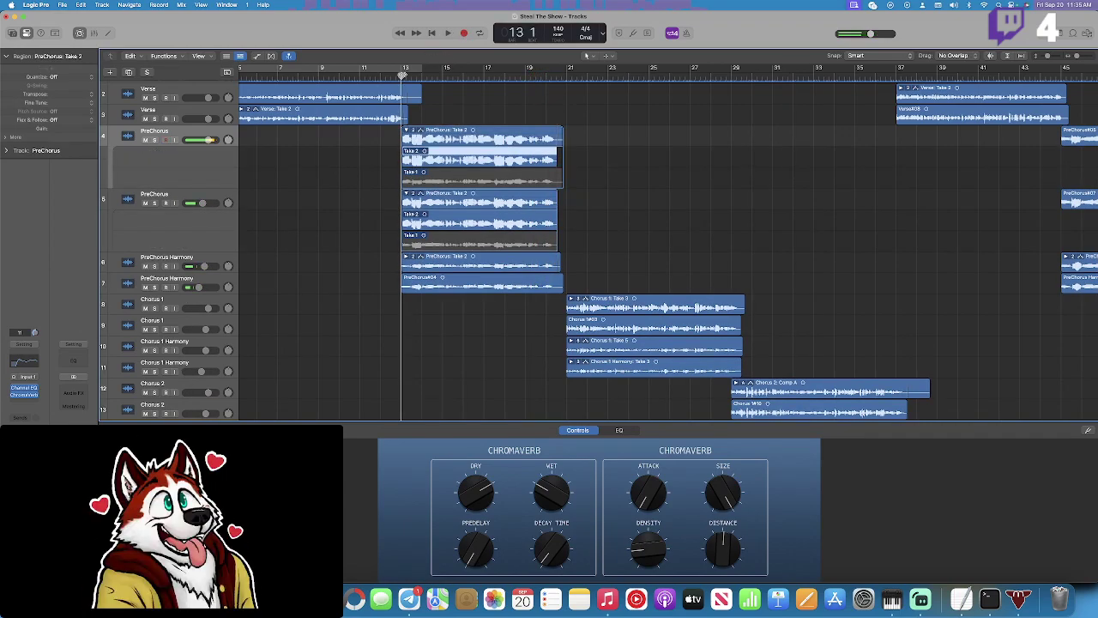
pyautogui.press('space')
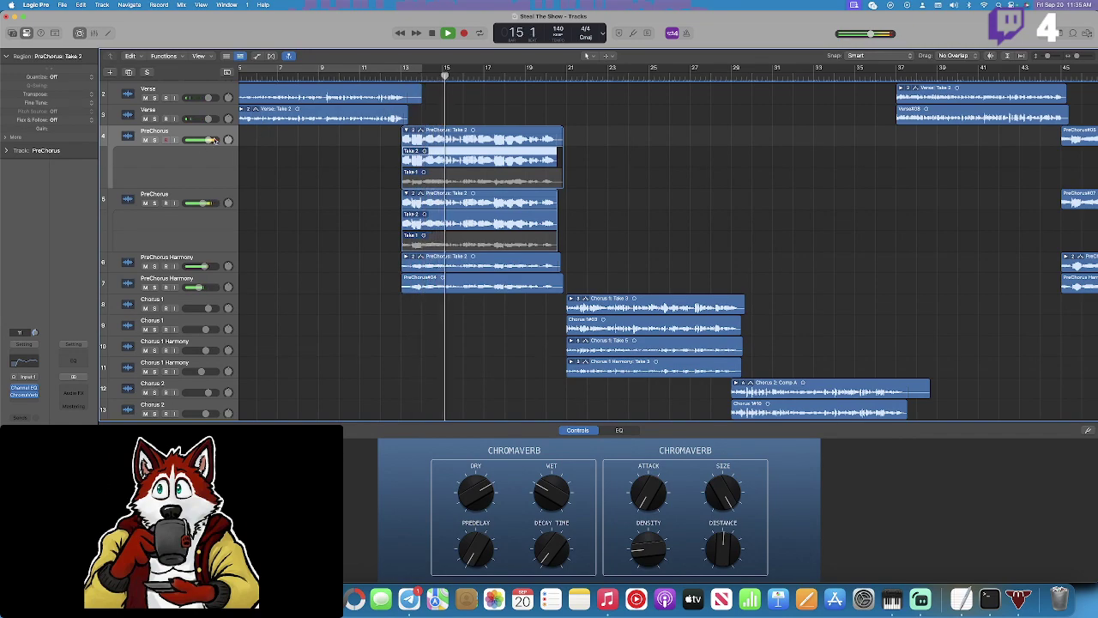
pyautogui.click(405, 131)
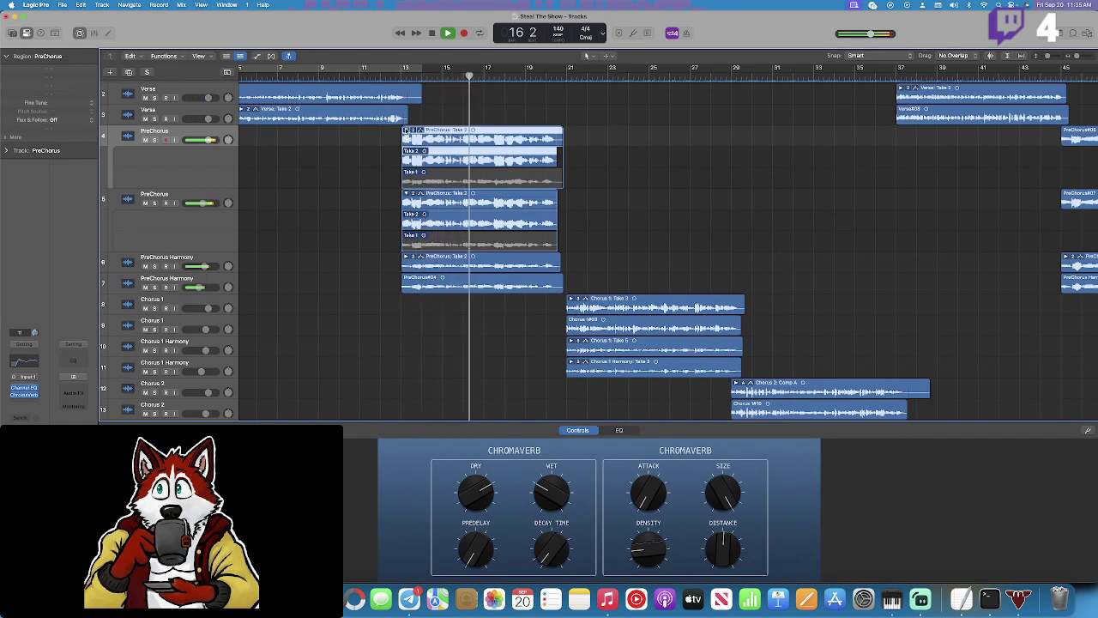
pyautogui.click(406, 131)
pyautogui.click(406, 151)
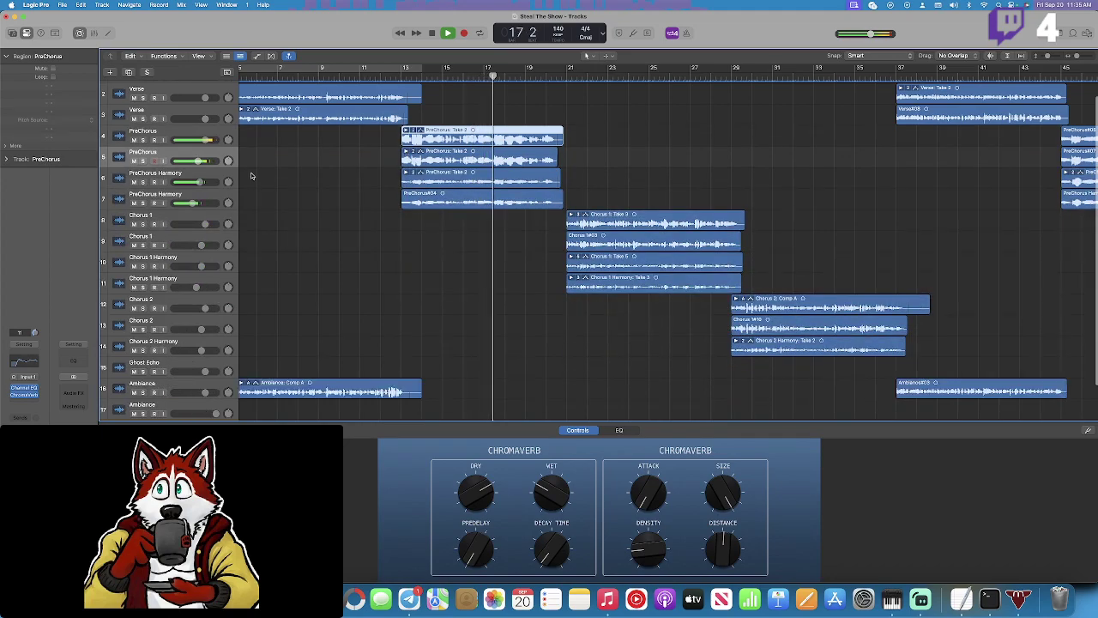
# Listen to the first PreChorus Harmony track soloed from bar 13, return to bar 13 and turn the solo off.
pyautogui.click(194, 176)
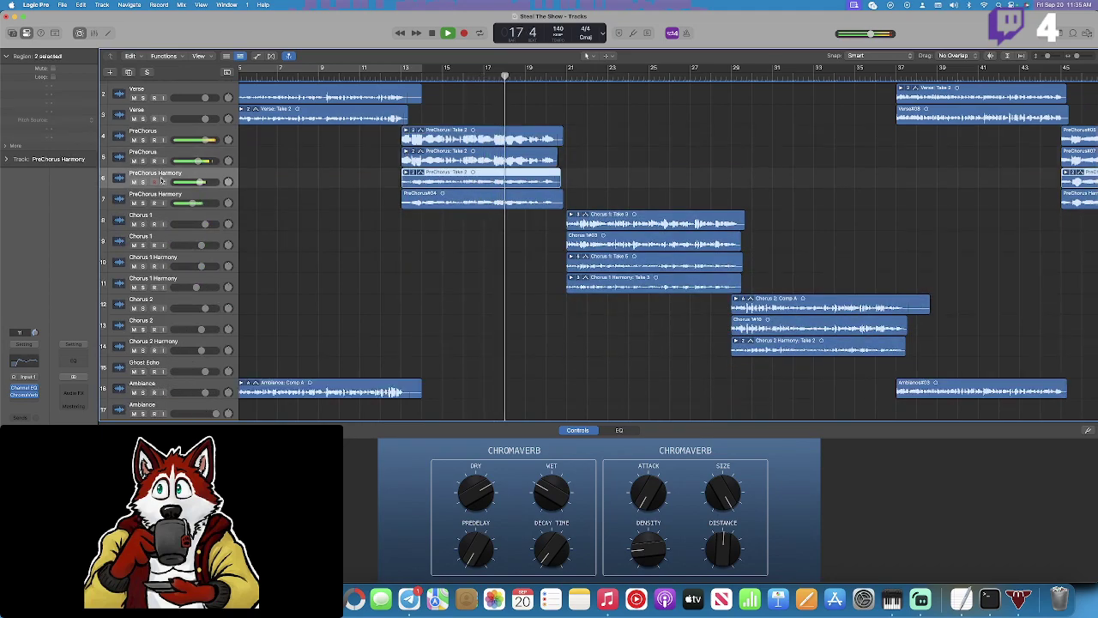
pyautogui.click(401, 76)
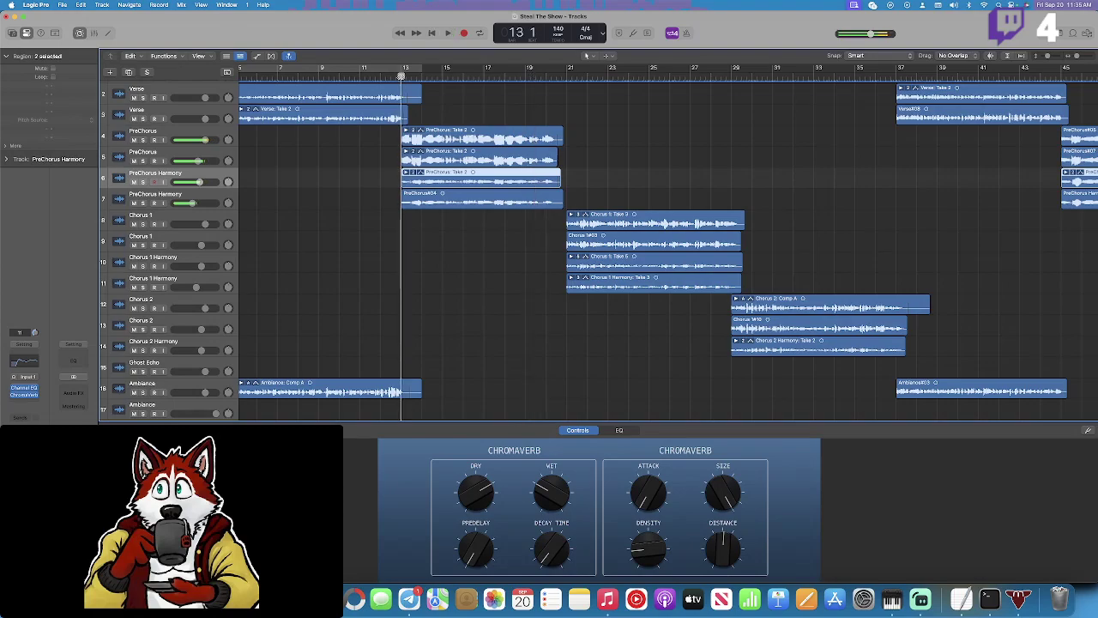
pyautogui.click(143, 182)
pyautogui.press('space')
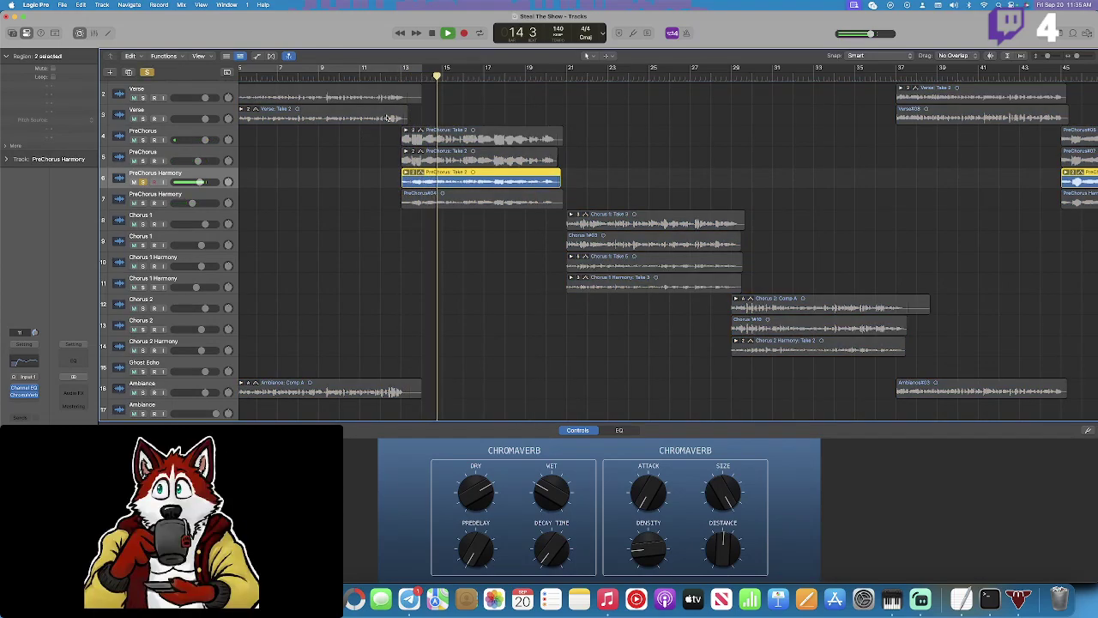
pyautogui.press('space')
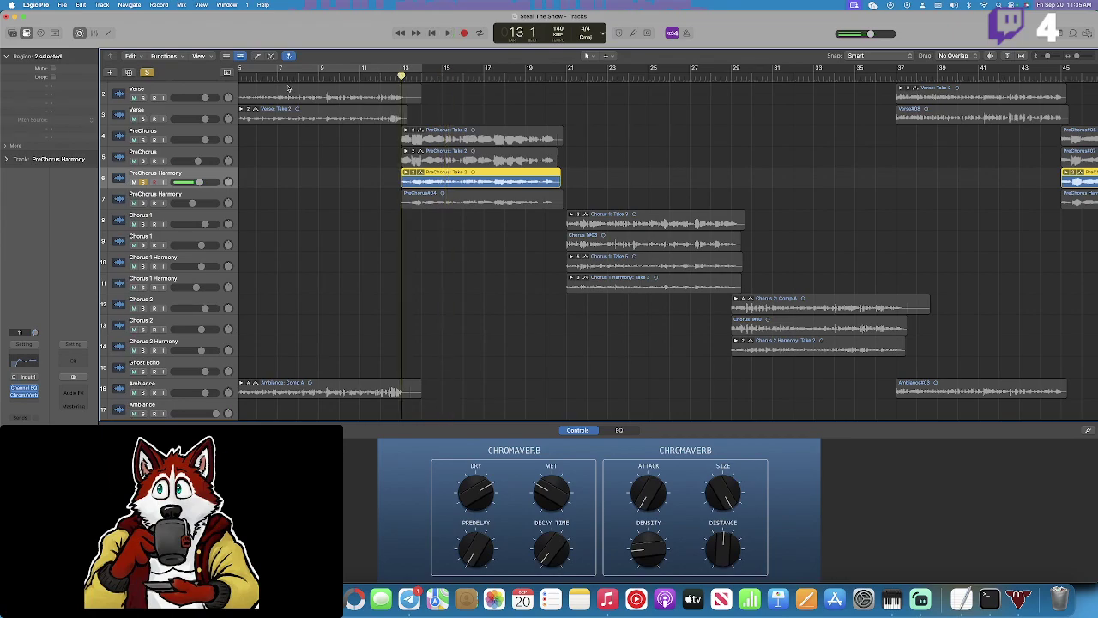
pyautogui.click(144, 182)
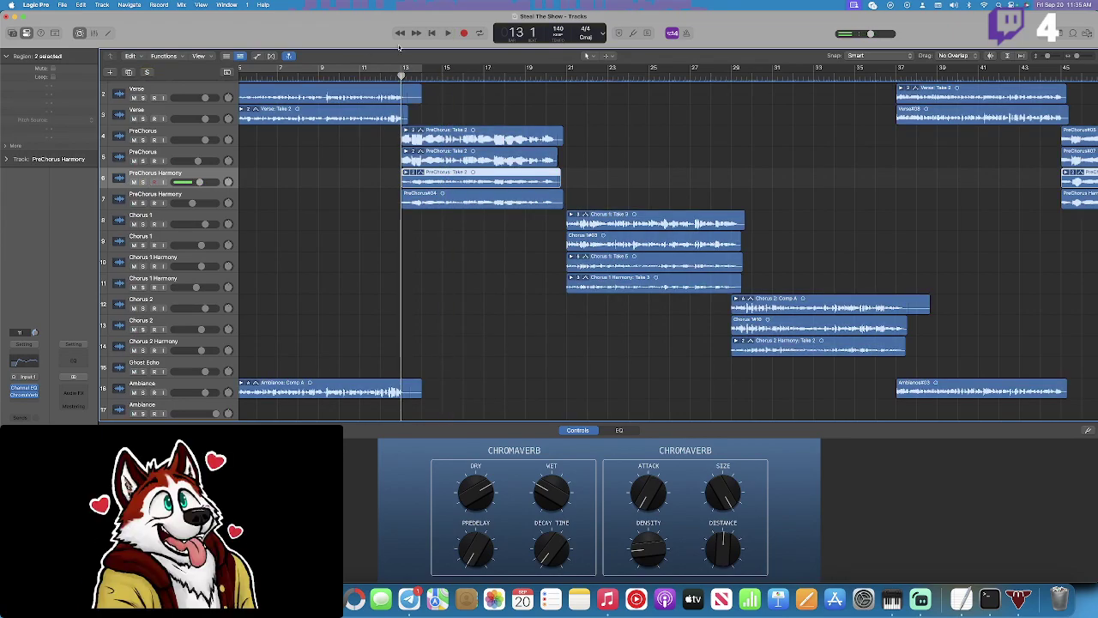
# Record a new take on the first PreChorus Harmony track from bar 13 to about bar 20 and play it back.
pyautogui.click(464, 32)
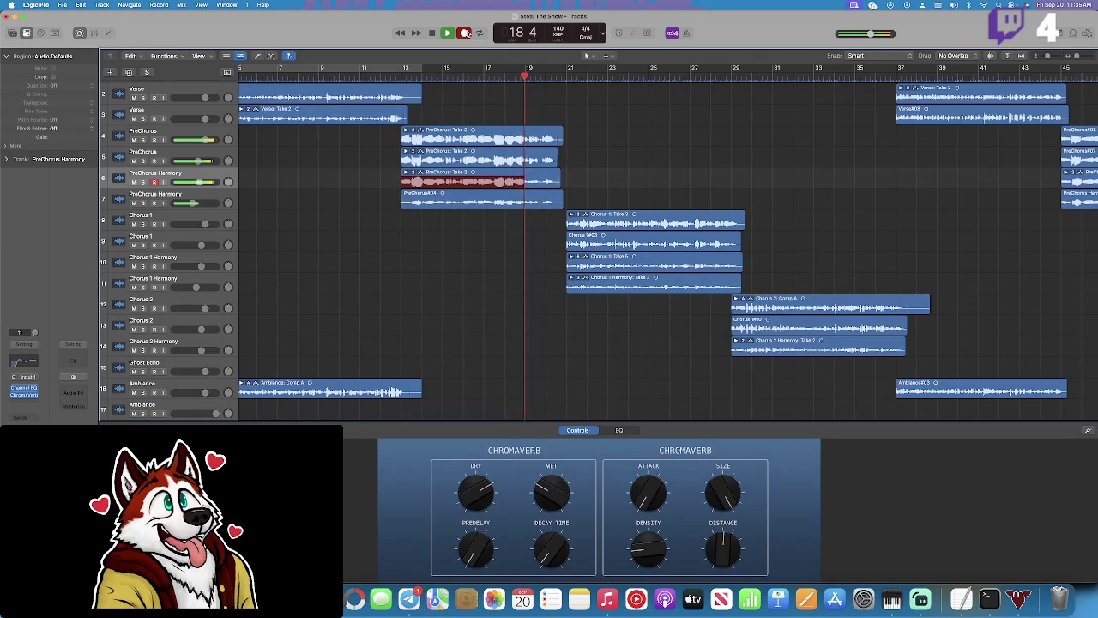
pyautogui.click(465, 32)
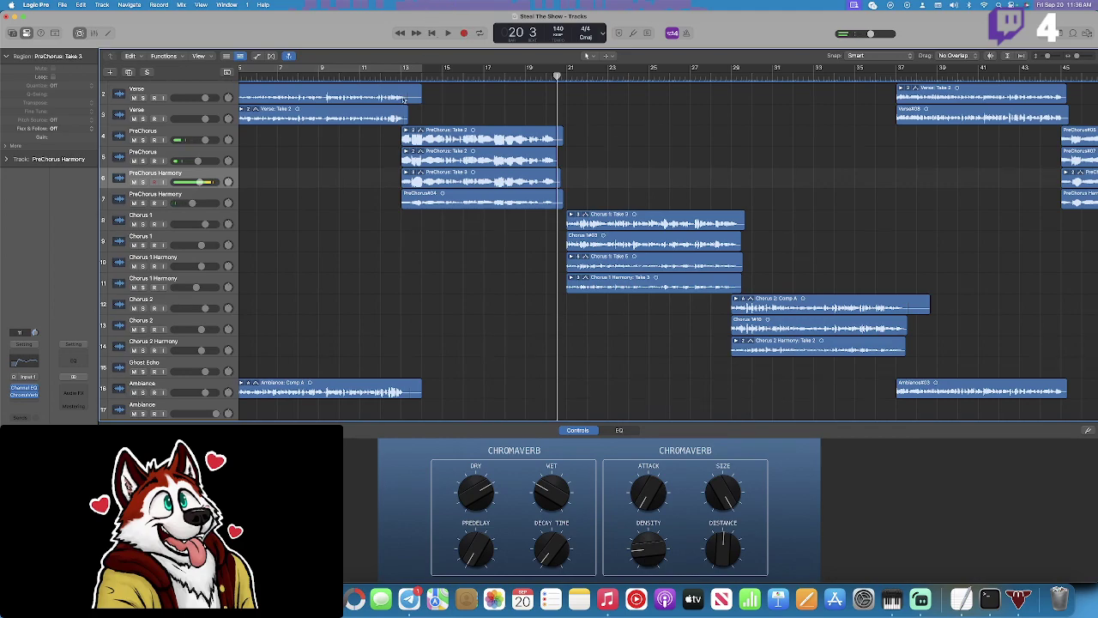
pyautogui.click(400, 75)
pyautogui.press('space')
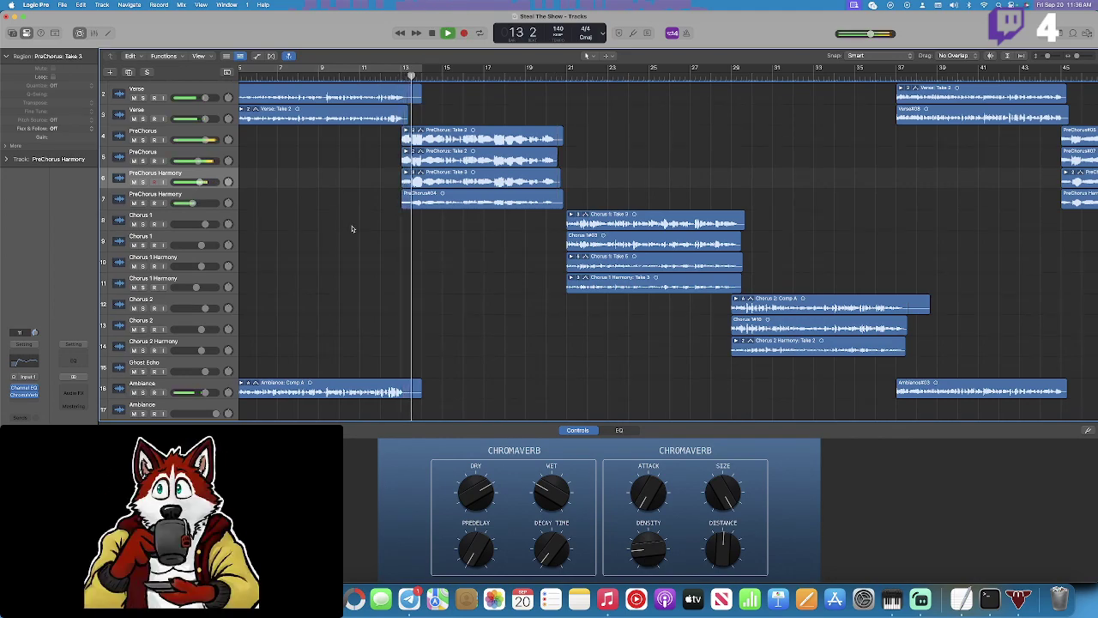
# Listen to the second PreChorus Harmony track soloed from bar 13, turn the solo off and return to bar 13.
pyautogui.keyDown('shift'); pyautogui.click(213, 197); pyautogui.keyUp('shift')
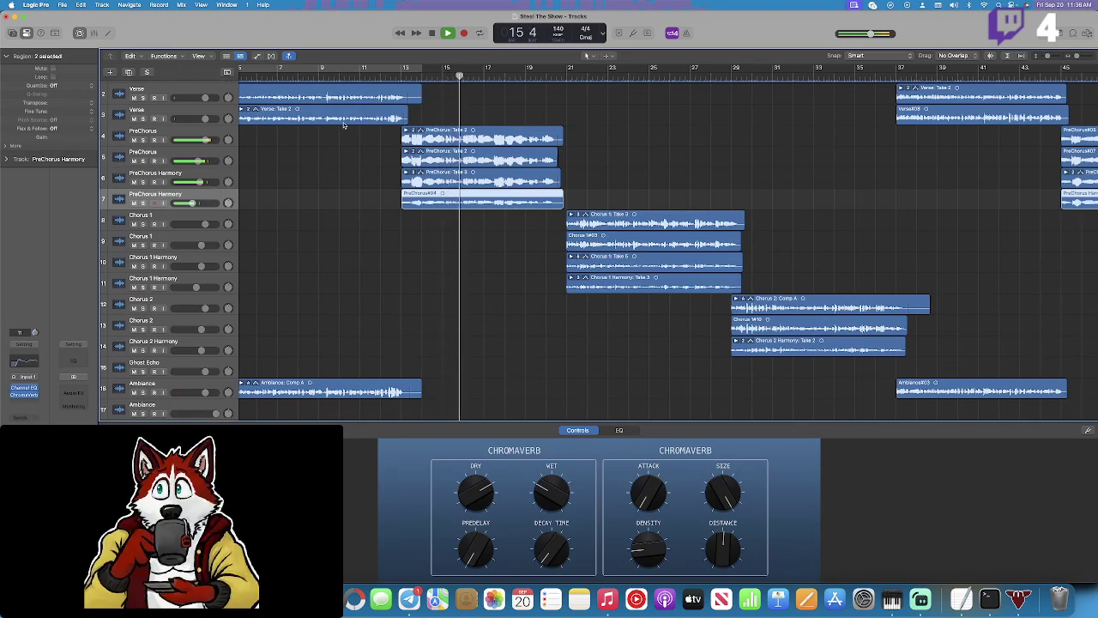
pyautogui.press('space')
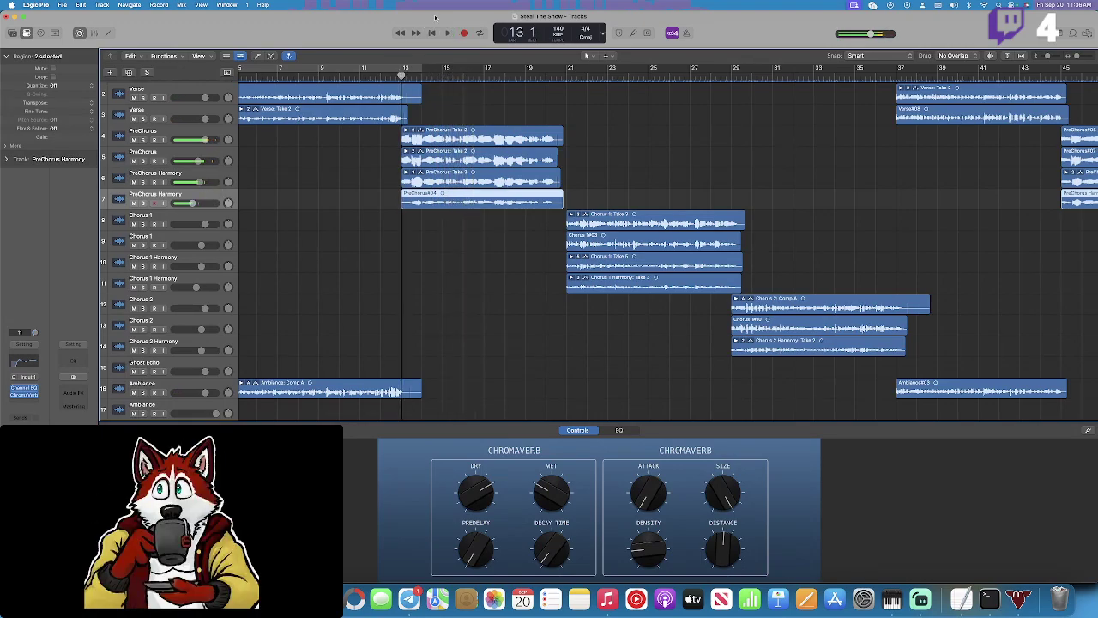
pyautogui.click(144, 204)
pyautogui.press('space')
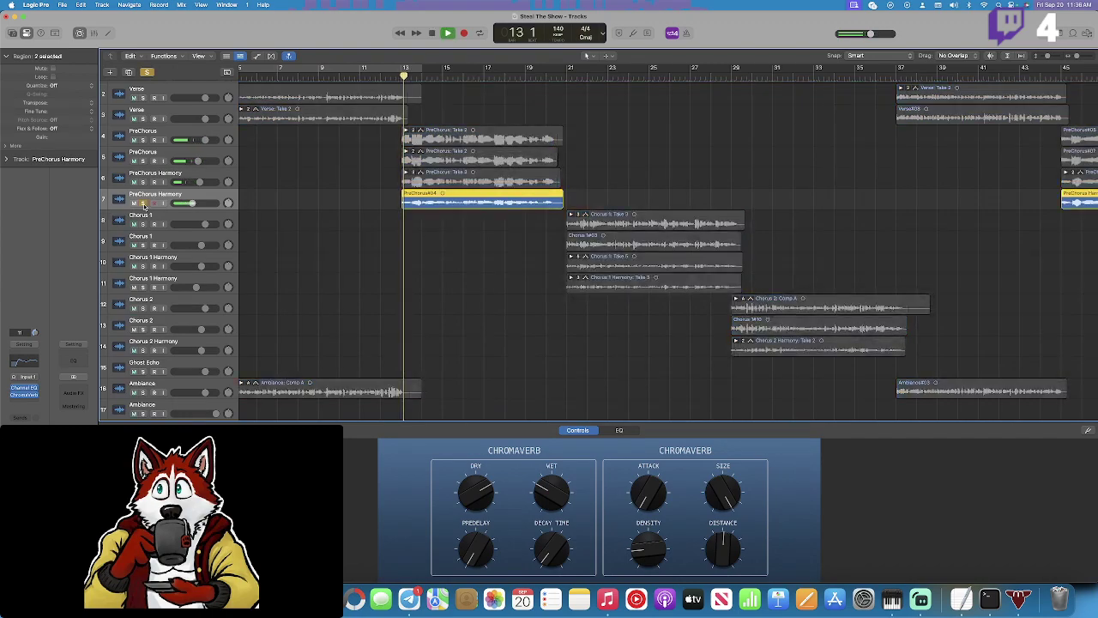
pyautogui.click(144, 204)
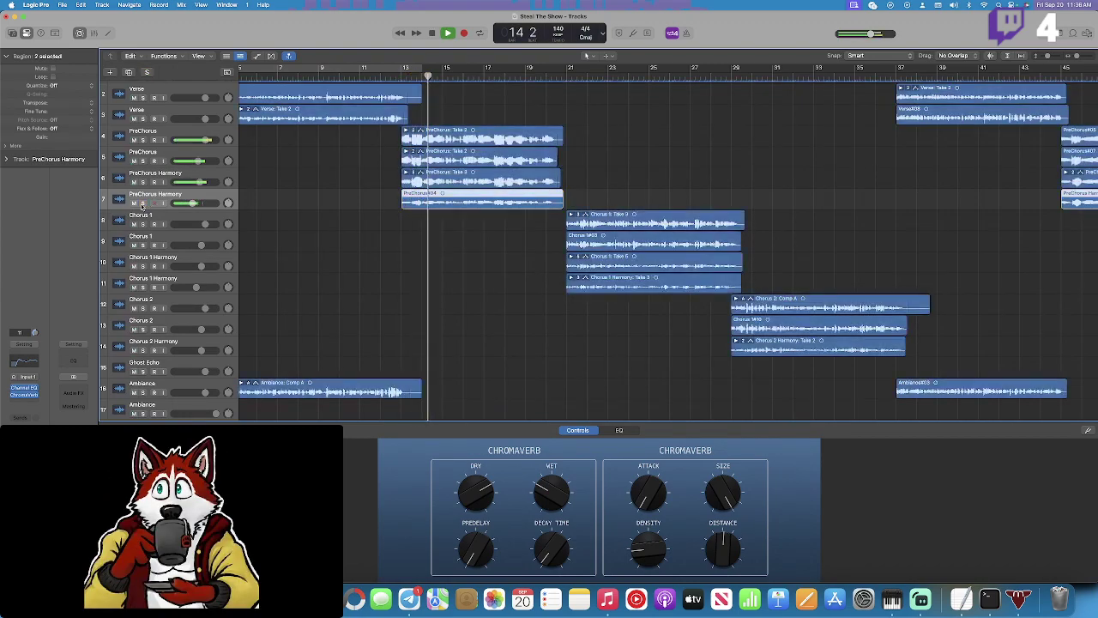
pyautogui.click(399, 77)
pyautogui.press('space')
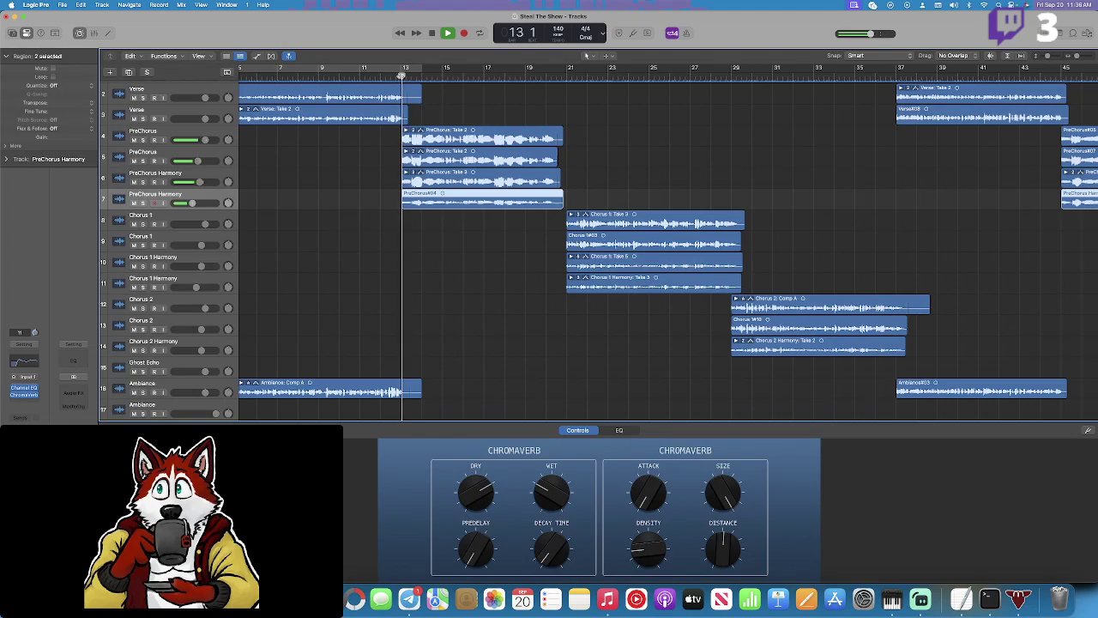
# Re-record the second PreChorus Harmony track from bar 13 to about bar 20, play the take back and return to bar 13.
pyautogui.click(463, 33)
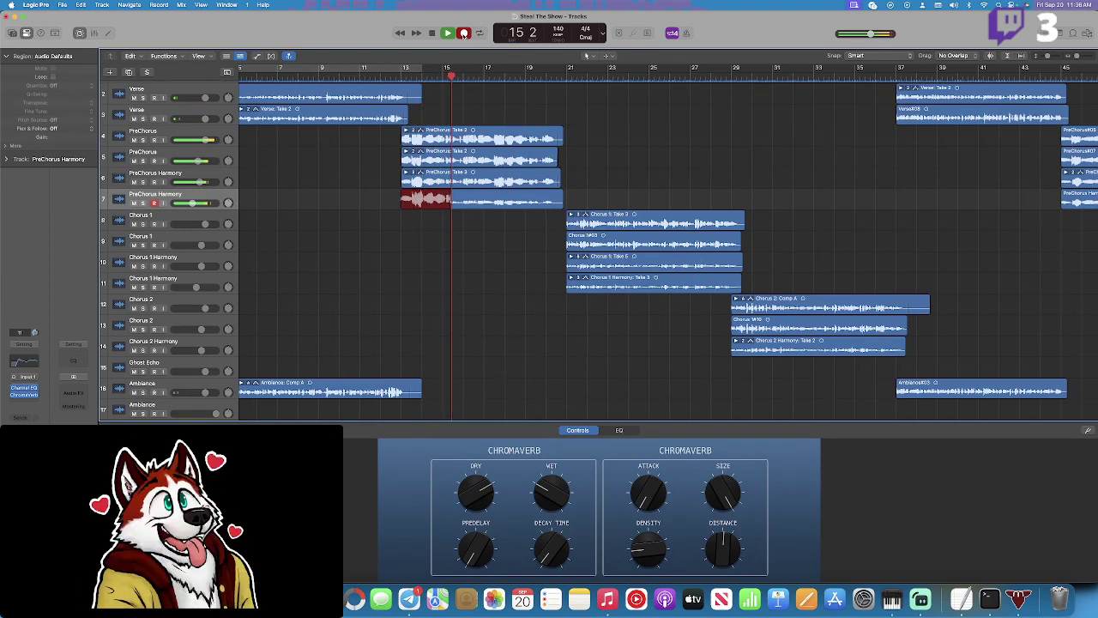
pyautogui.press('space')
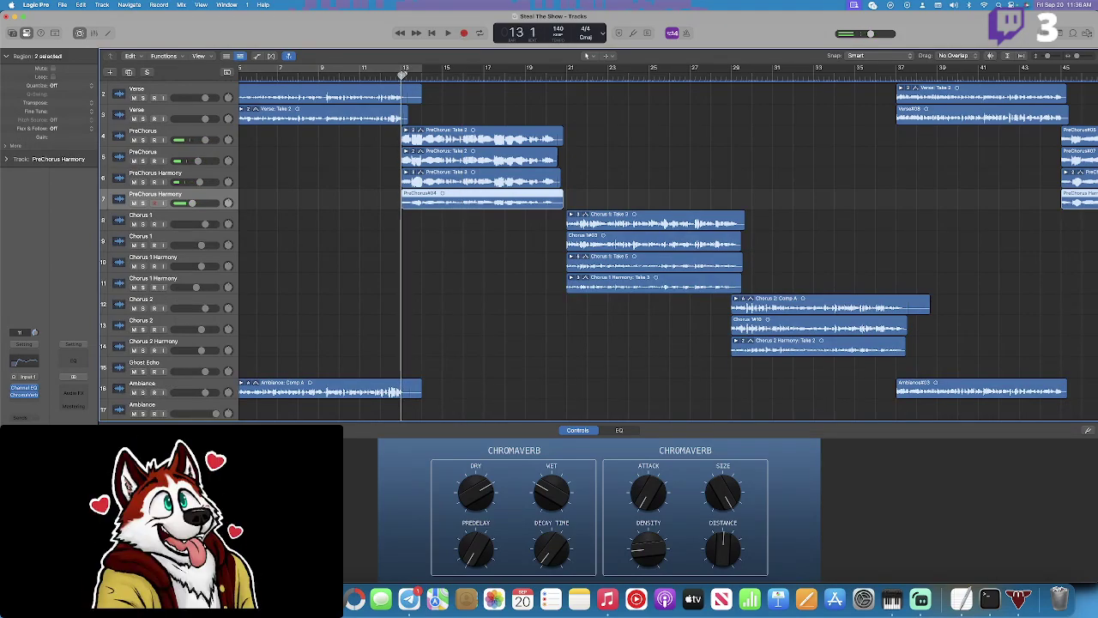
pyautogui.click(462, 33)
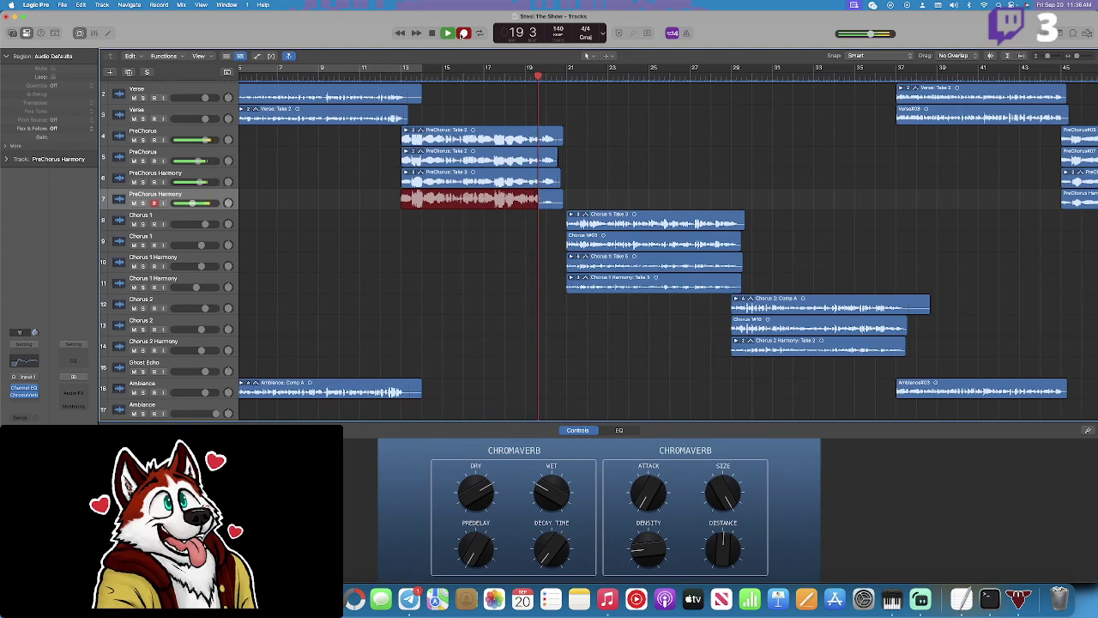
pyautogui.press('space')
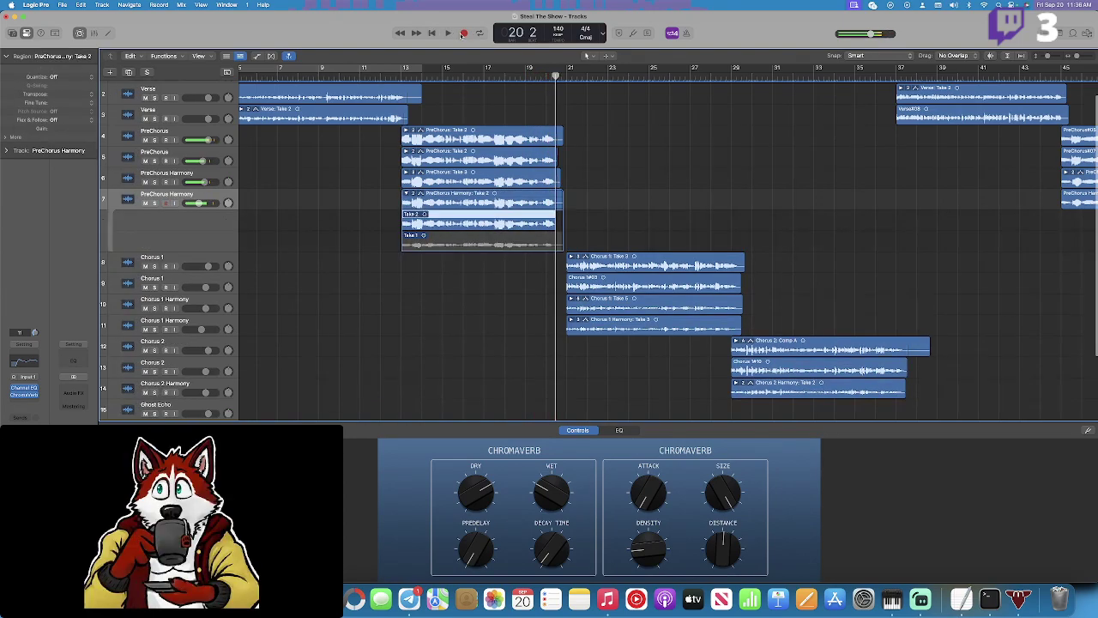
pyautogui.press('space')
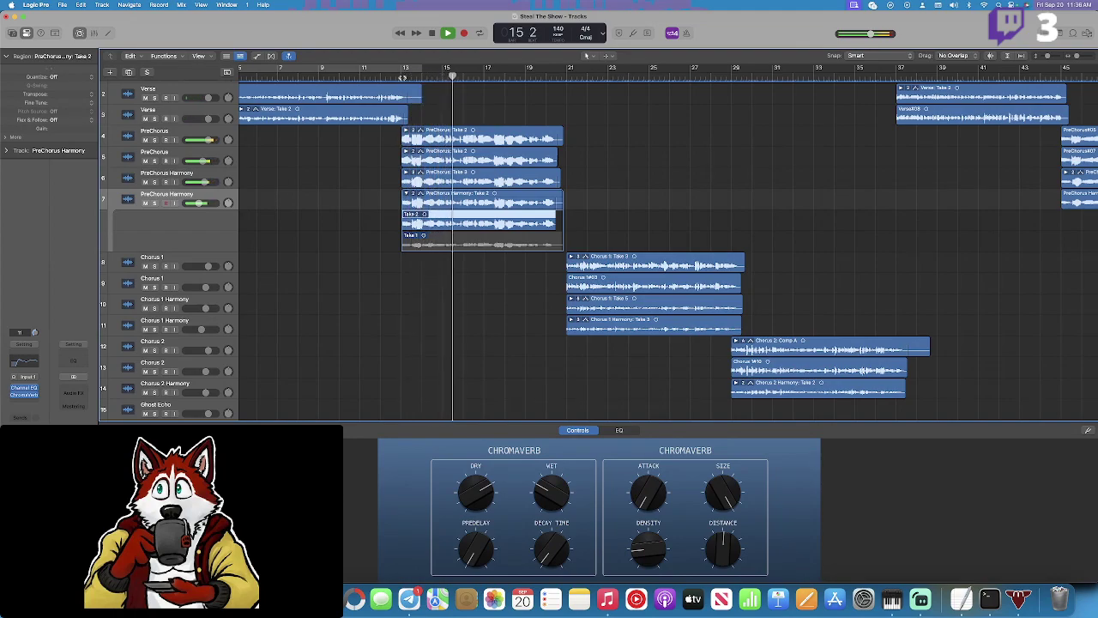
pyautogui.scroll(-1, 416, 138)
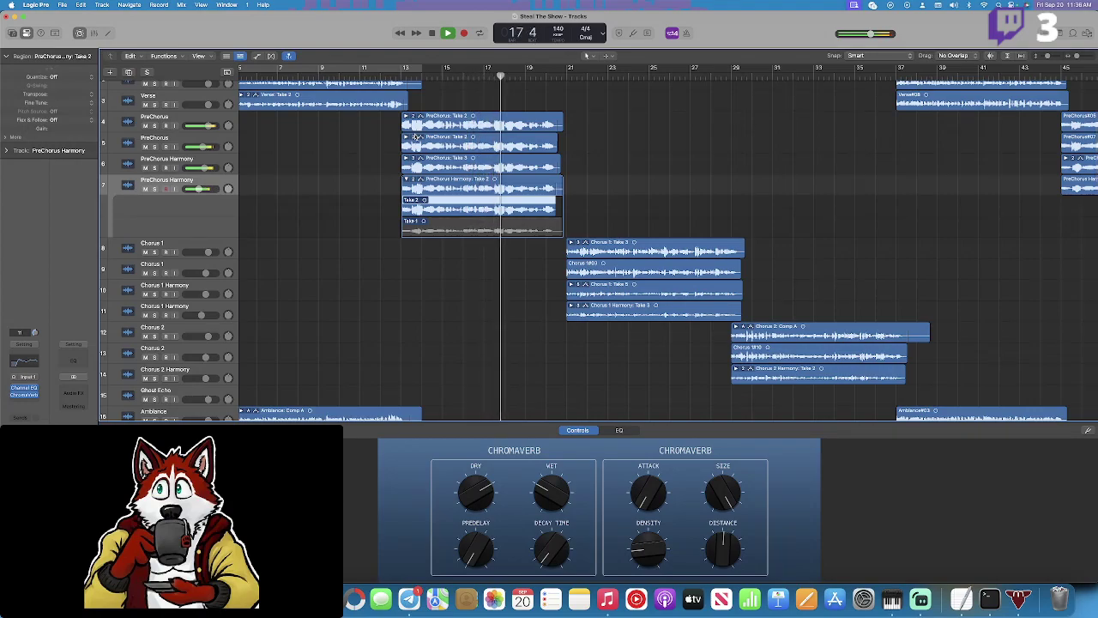
pyautogui.click(404, 76)
pyautogui.press('space')
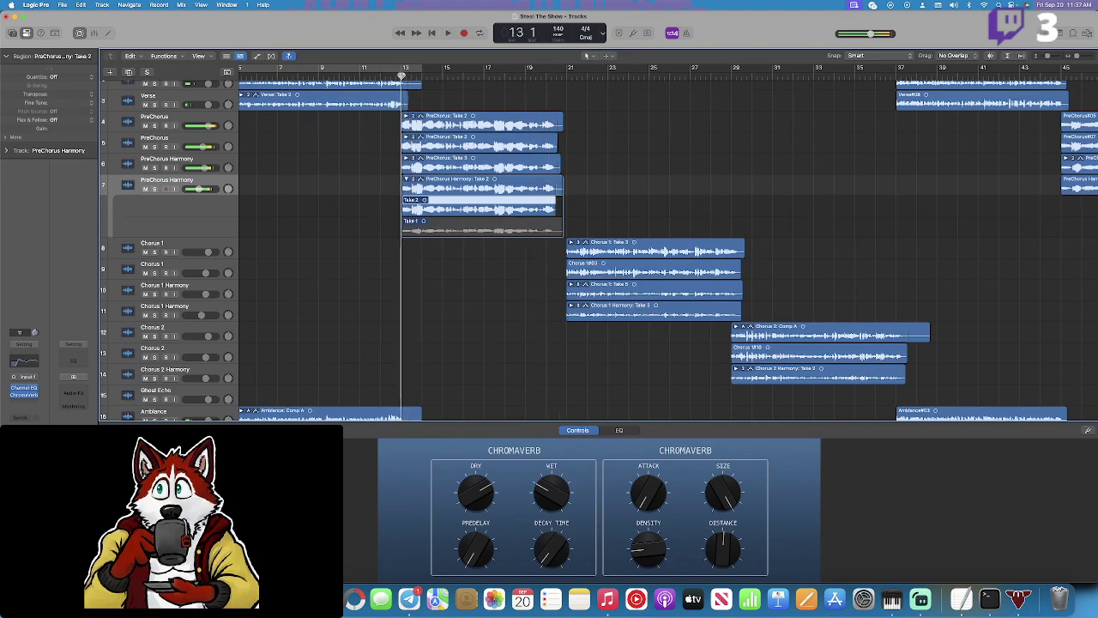
# Record another take on the first PreChorus track from bar 13 to about bar 20 and play back its opening.
pyautogui.click(196, 116)
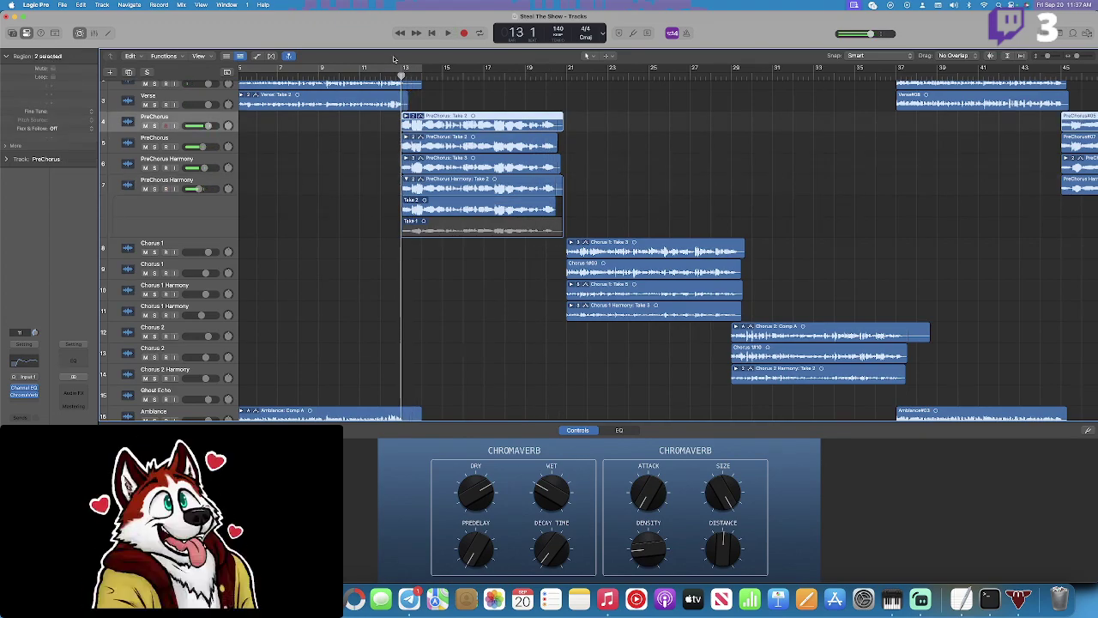
pyautogui.click(465, 32)
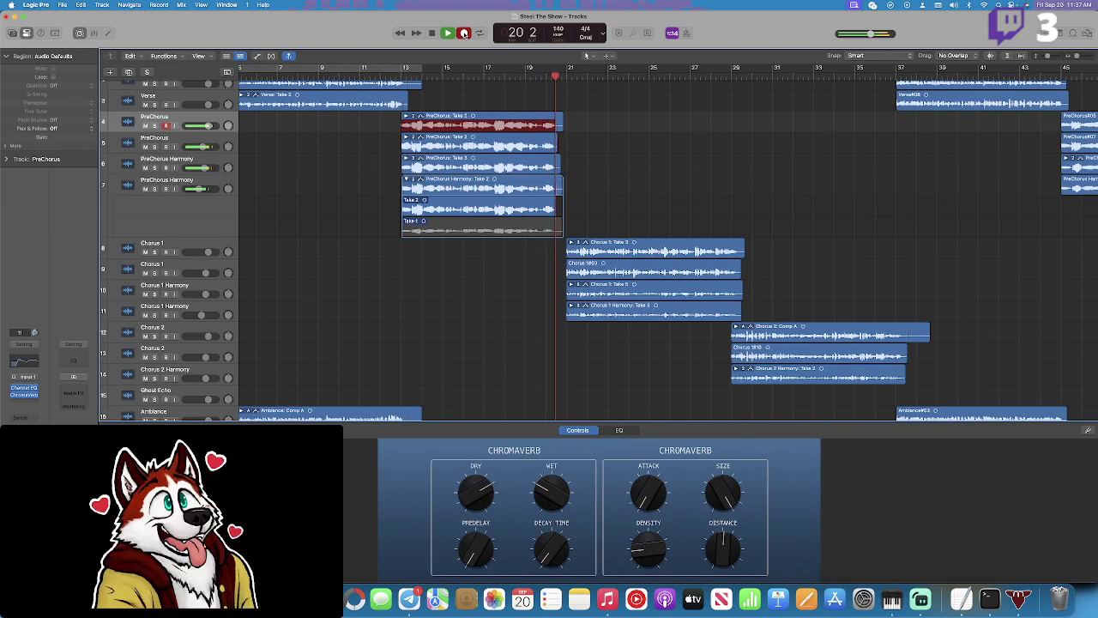
pyautogui.click(464, 33)
pyautogui.click(402, 76)
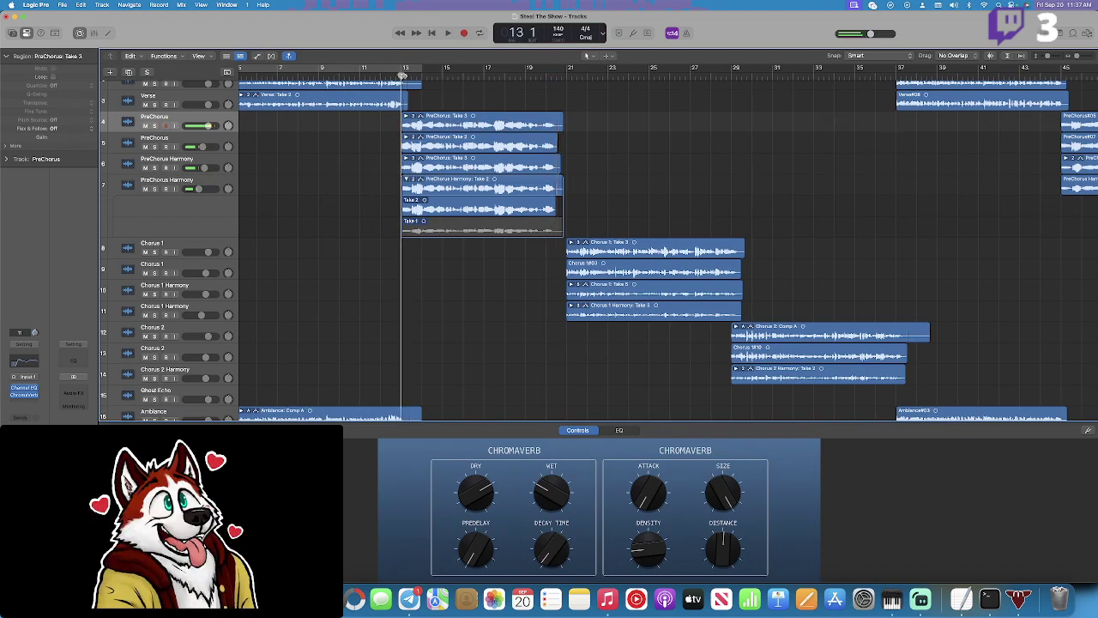
pyautogui.press('space')
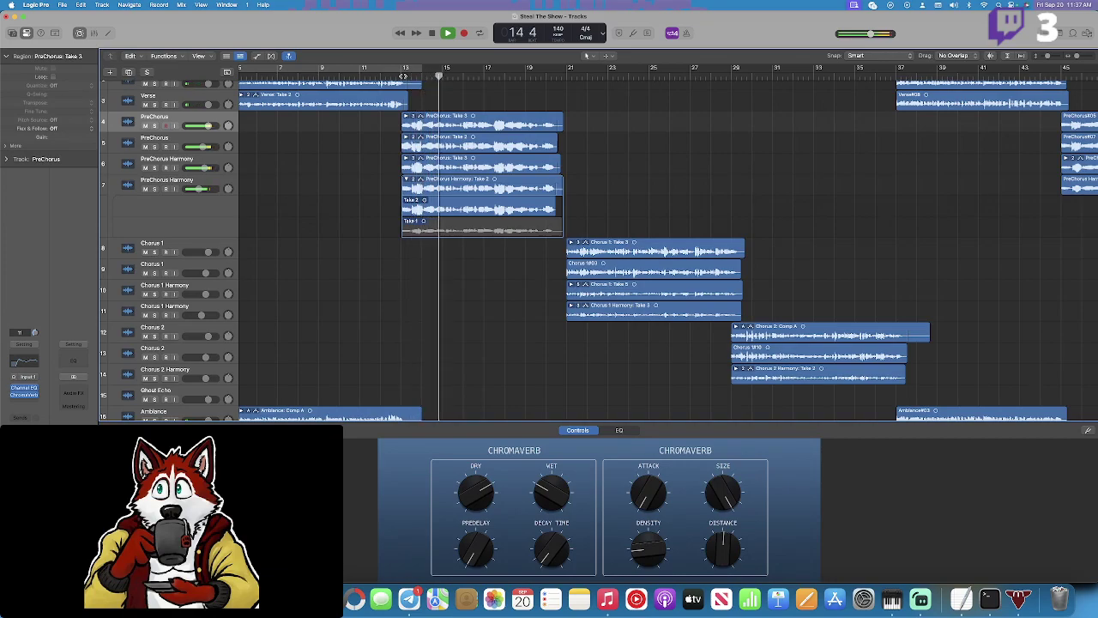
pyautogui.press('space')
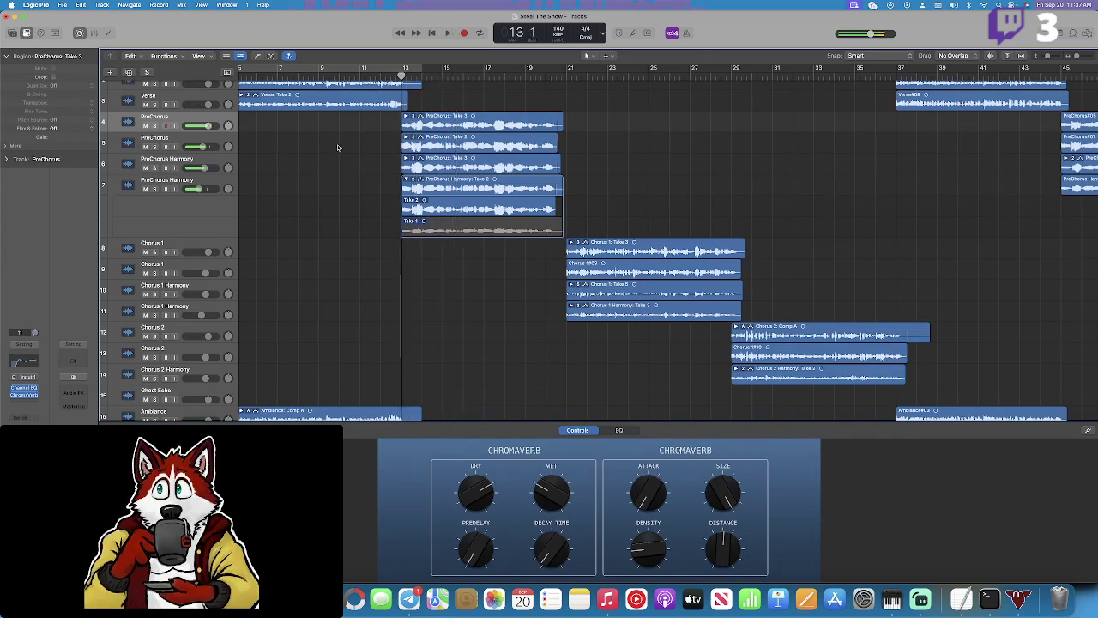
# Record another take on the second PreChorus track from bar 13 to about bar 20 and play it back from bar 13.
pyautogui.click(199, 139)
pyautogui.click(464, 32)
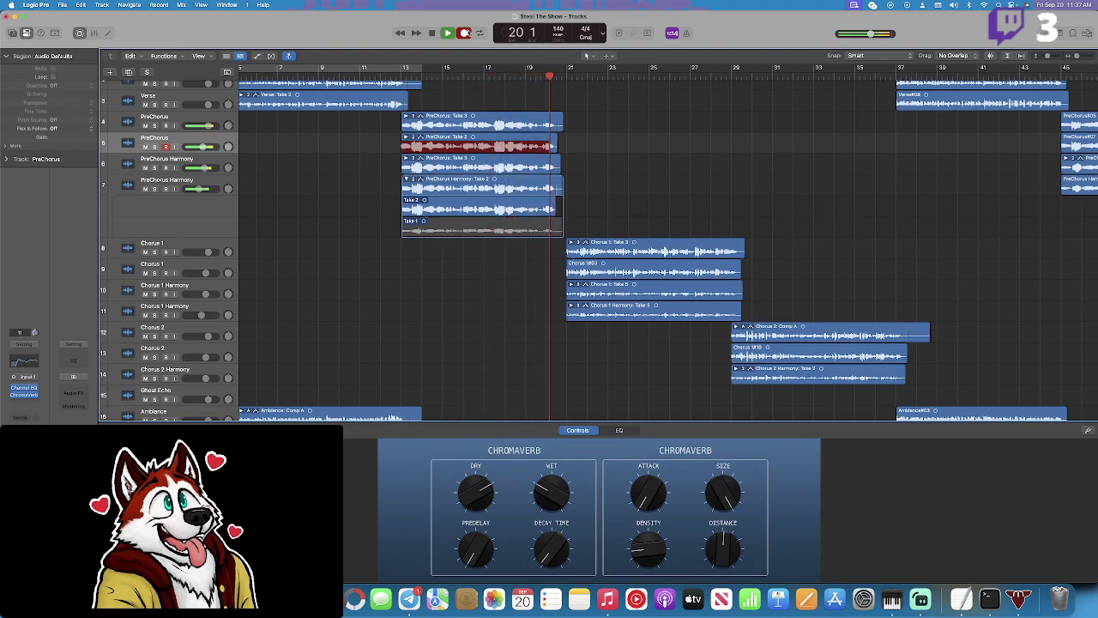
pyautogui.click(465, 33)
pyautogui.click(403, 72)
pyautogui.press('space')
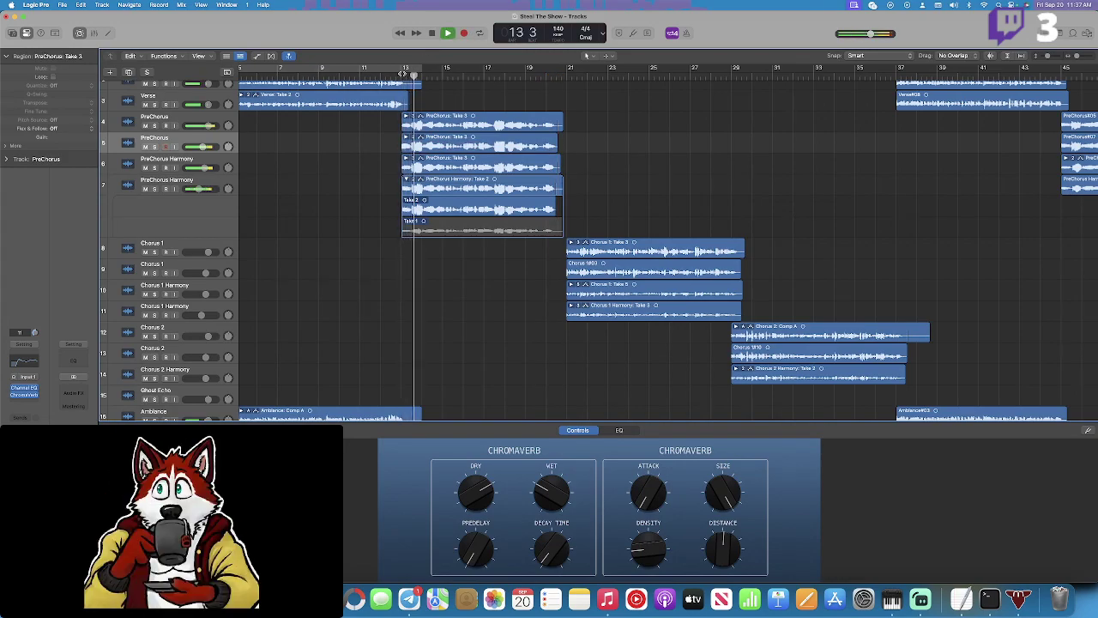
pyautogui.scroll(-1, 403, 128)
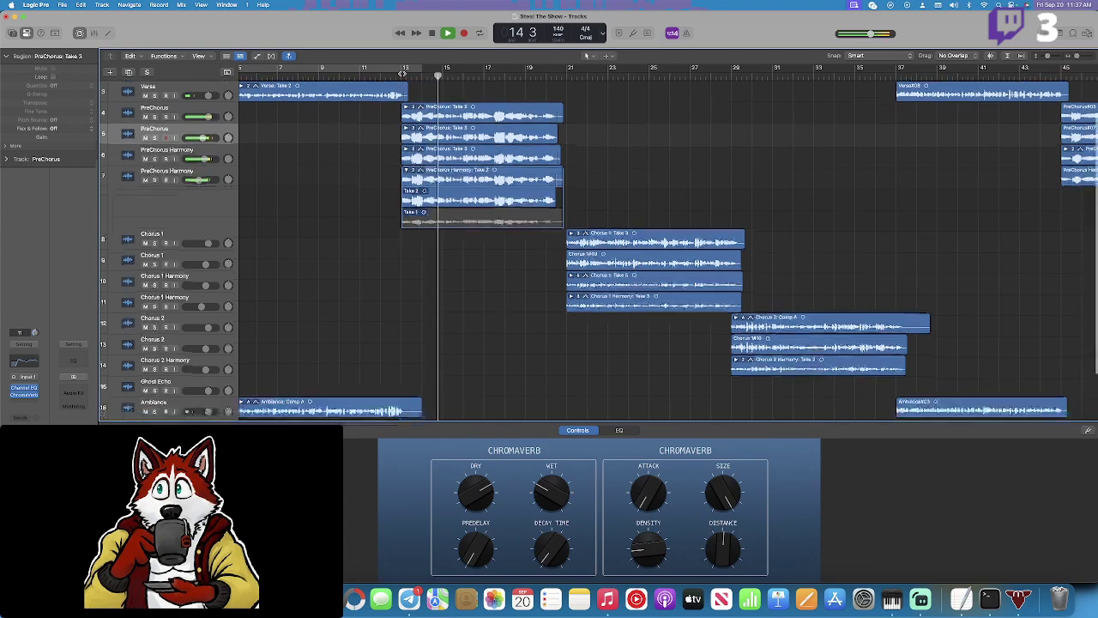
# Shift the second PreChorus and second PreChorus Harmony take folders about two beats later and play the result from bar 13.
pyautogui.moveTo(400, 163); pyautogui.dragTo(435, 165)
pyautogui.press('space')
pyautogui.moveTo(410, 121); pyautogui.dragTo(409, 121)
pyautogui.click(378, 86)
pyautogui.press('space')
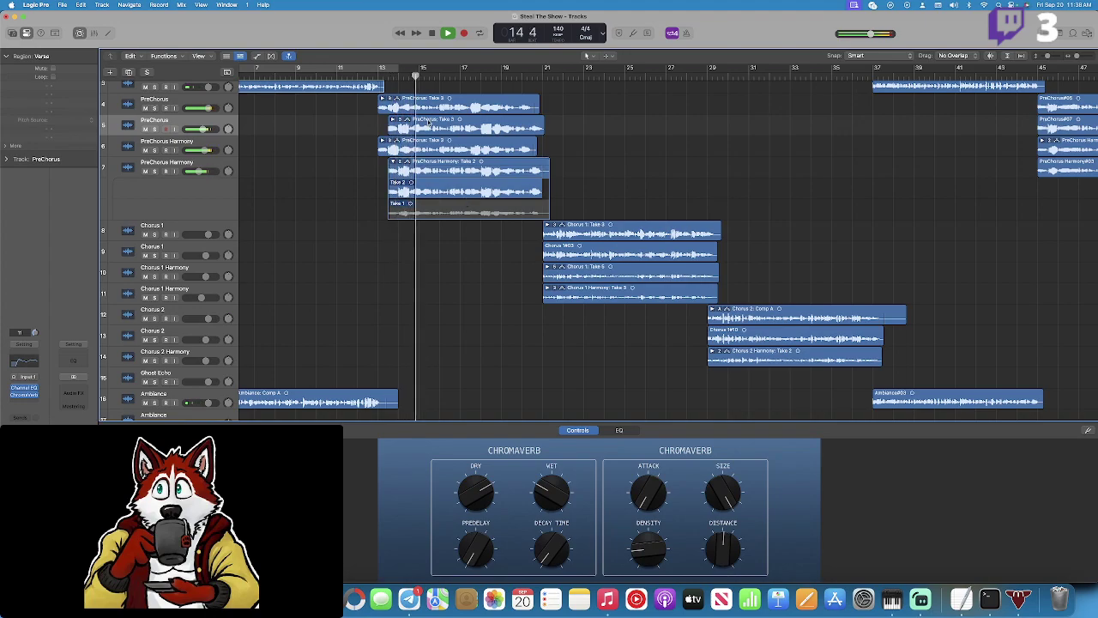
pyautogui.press('space')
# Reposition both shifted take folders about one beat after bar 13, lower the second PreChorus volume to -5.6 dB and reduce the second harmony's volume during playback.
pyautogui.moveTo(429, 123); pyautogui.dragTo(423, 161)
pyautogui.doubleClick(378, 75)
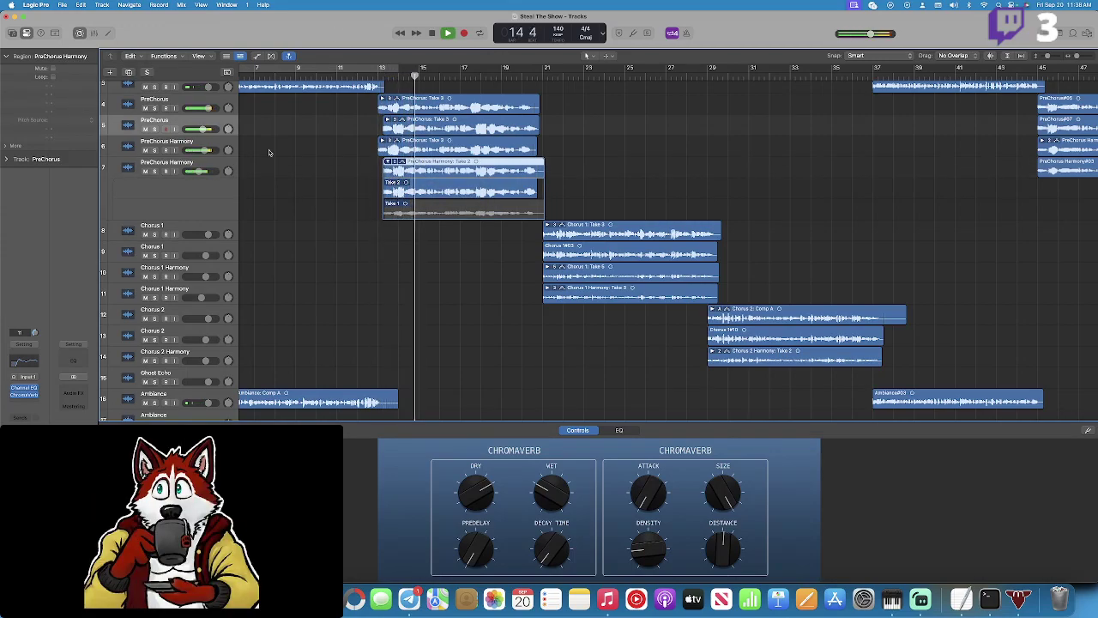
pyautogui.moveTo(203, 147)
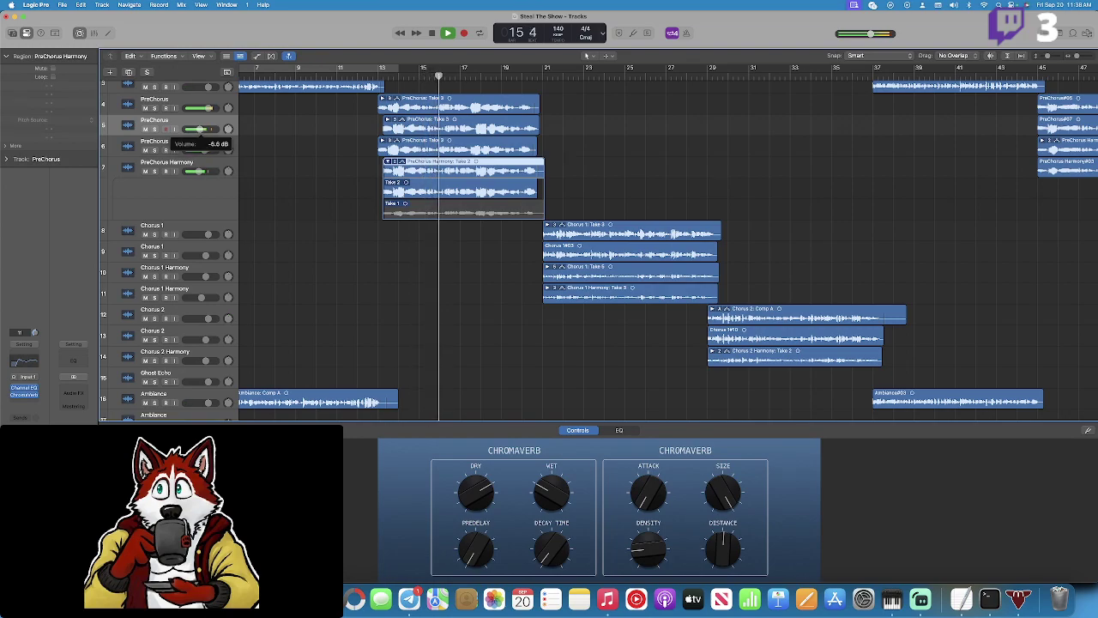
pyautogui.moveTo(199, 177)
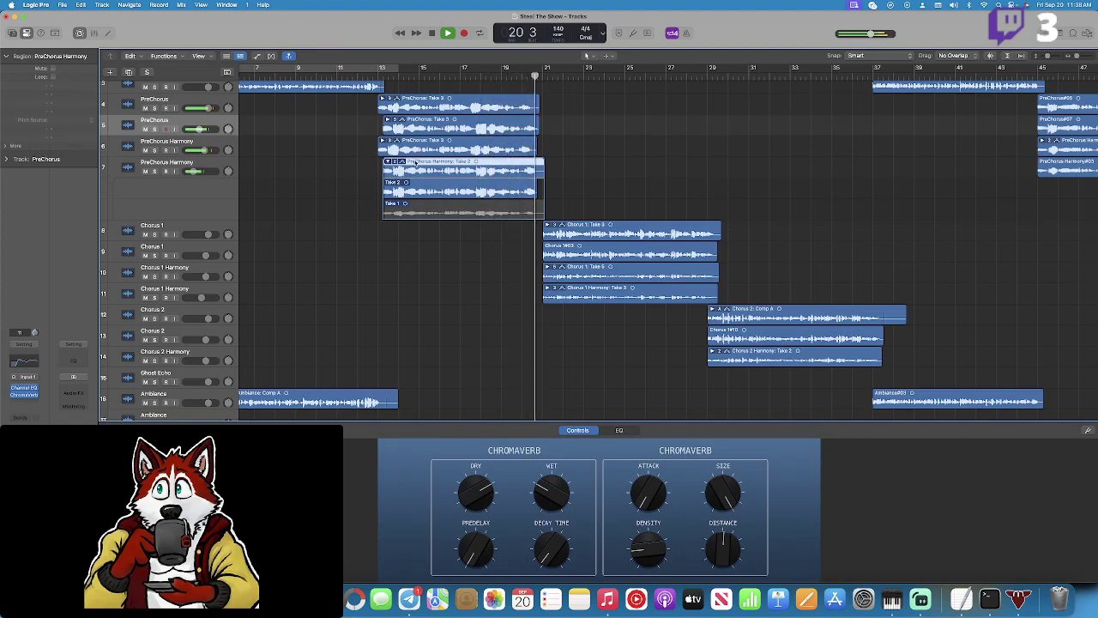
# Move the second PreChorus Harmony take folder back to bar 13 and play the opening of the pre-chorus.
pyautogui.click(397, 120)
pyautogui.click(398, 120)
pyautogui.click(379, 80)
pyautogui.click(415, 181)
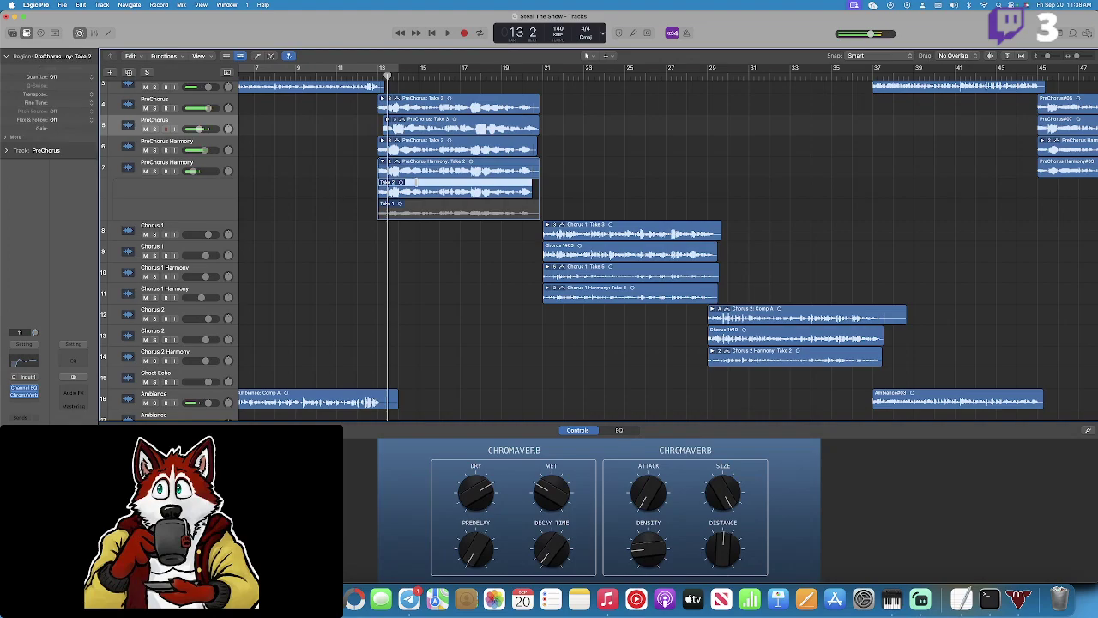
pyautogui.click(401, 163)
pyautogui.click(353, 151)
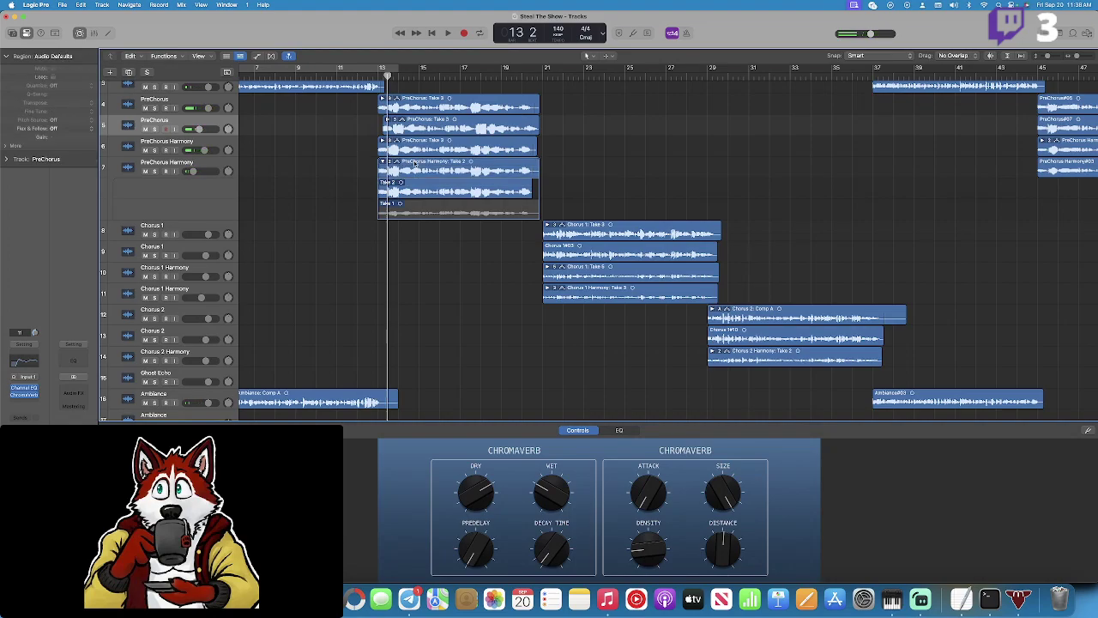
# Collapse the second PreChorus Harmony take folder, shift it about two beats later and play from just before bar 13.
pyautogui.click(384, 162)
pyautogui.moveTo(429, 164); pyautogui.dragTo(437, 165)
pyautogui.click(373, 76)
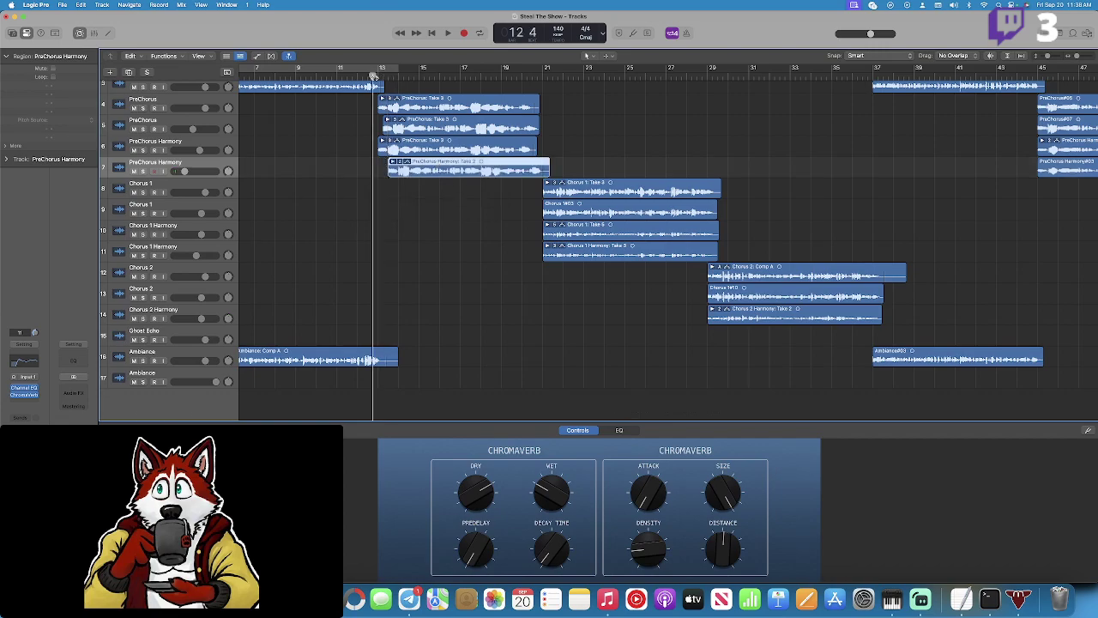
pyautogui.press('space')
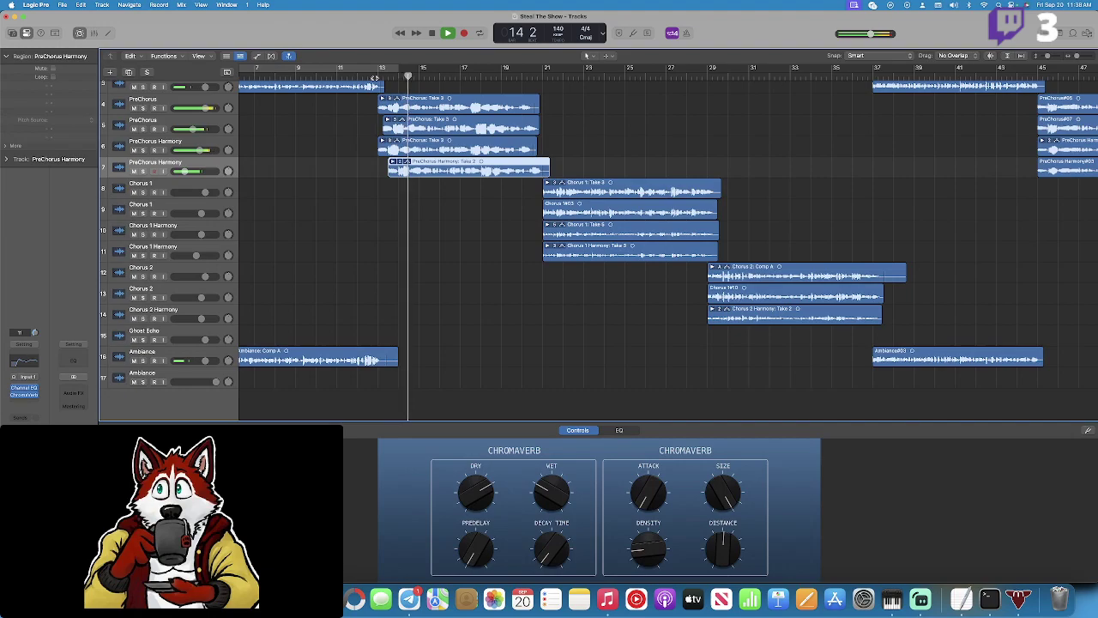
pyautogui.press('space')
# Align the second PreChorus and second PreChorus Harmony take folders to bar 13 and set that harmony track's volume to -7.2 dB.
pyautogui.click(423, 120)
pyautogui.click(423, 120)
pyautogui.moveTo(417, 164); pyautogui.dragTo(415, 162)
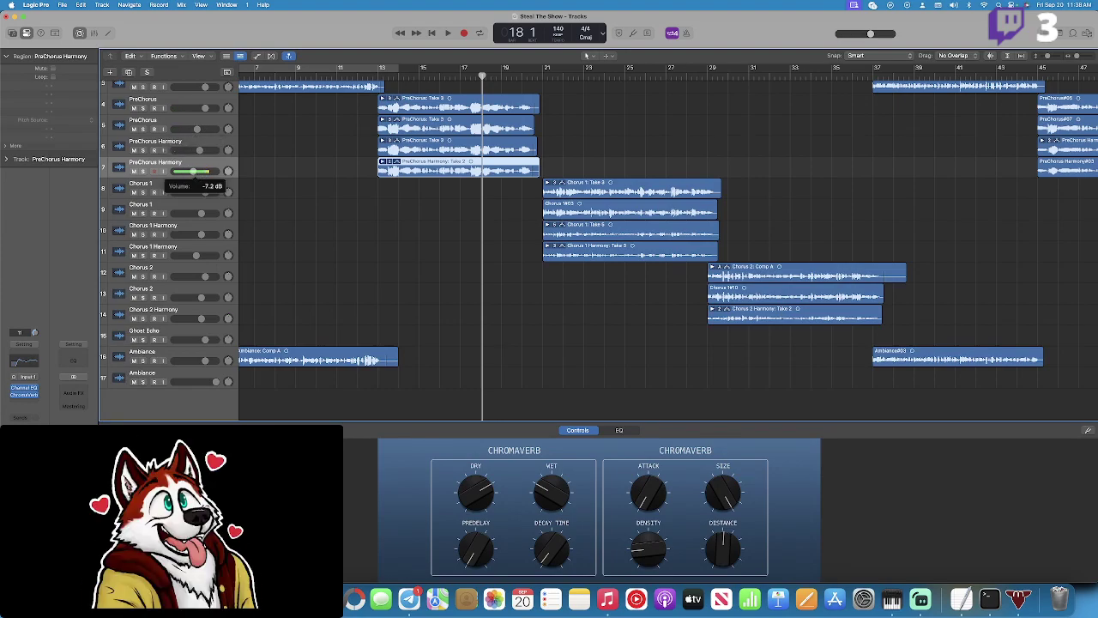
# Play back the realigned pre-chorus, set the second PreChorus track's volume to -5.0 dB and clear the region selection.
pyautogui.hotkey('shift', 'Return')
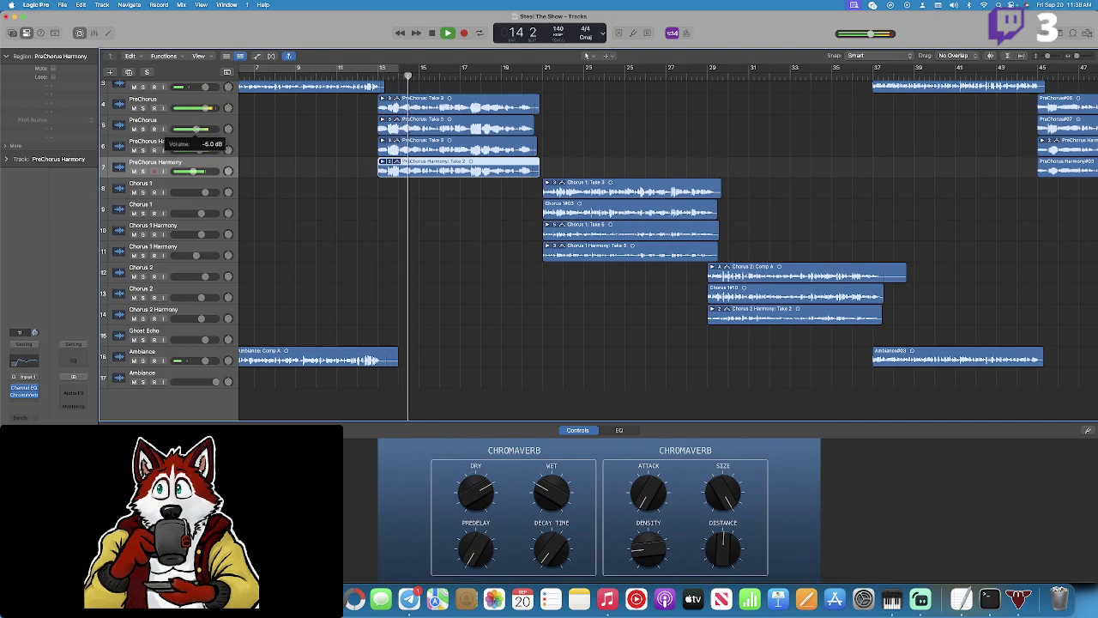
pyautogui.press('space')
pyautogui.rightClick(384, 143)
pyautogui.click(376, 131)
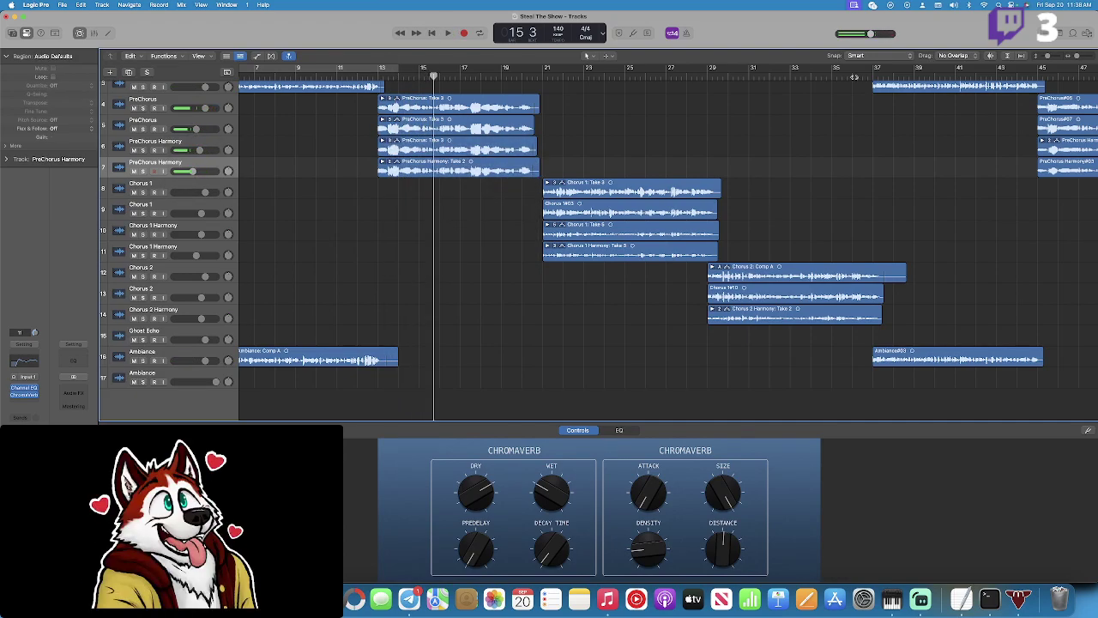
# Play the song from bar 13 to check the realigned pre-chorus and its transition into the first chorus.
pyautogui.press('super+Right')
pyautogui.hscroll(-10, 519, 123)
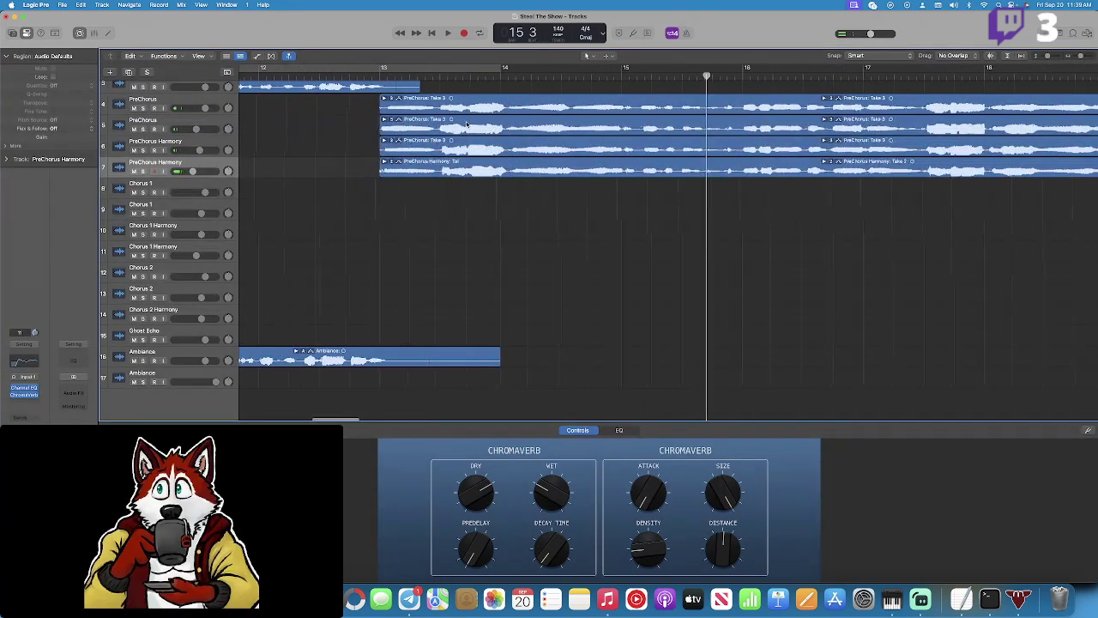
pyautogui.doubleClick(384, 72)
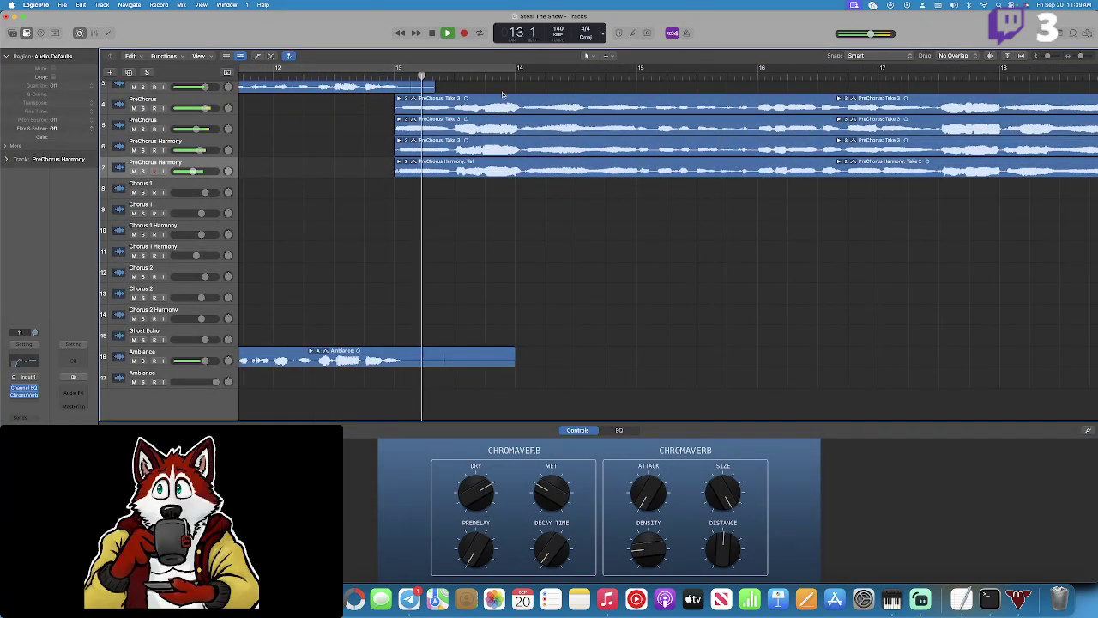
pyautogui.moveTo(1080, 55); pyautogui.dragTo(1071, 58)
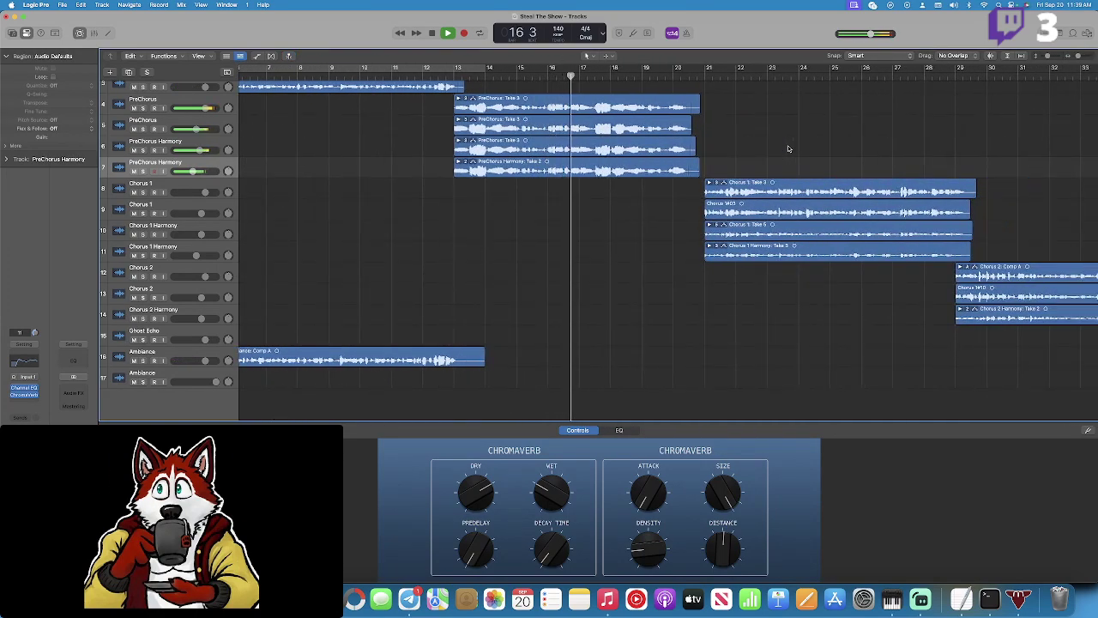
pyautogui.hscroll(3, 788, 145)
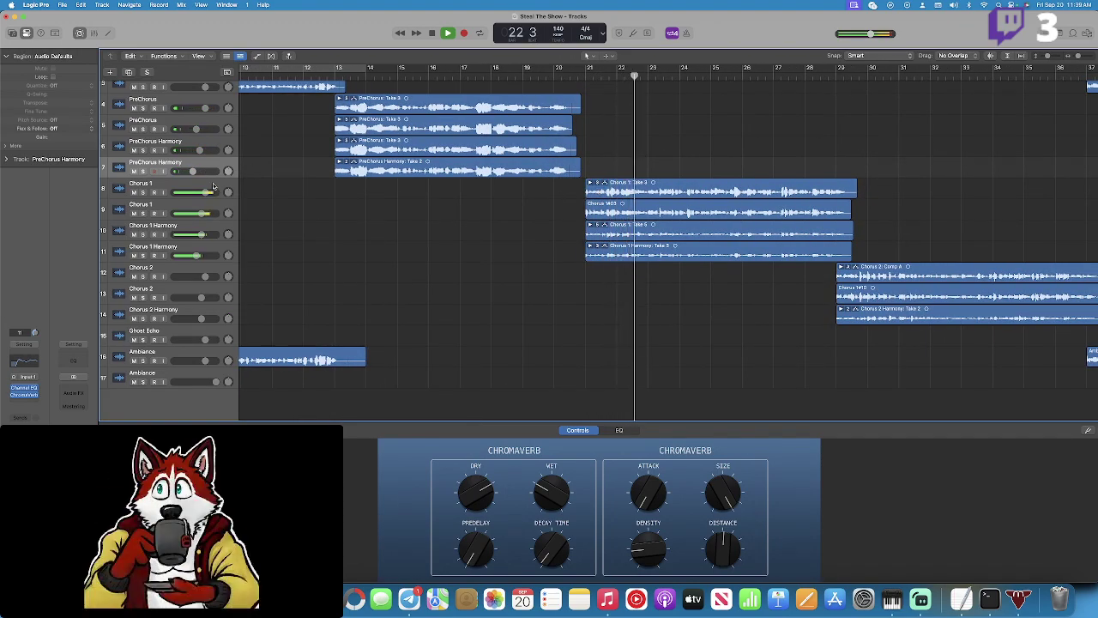
# Record a new take on the first Chorus 1 track from bar 21 to just past bar 29.
pyautogui.click(594, 187)
pyautogui.press('space')
pyautogui.click(585, 79)
pyautogui.click(463, 33)
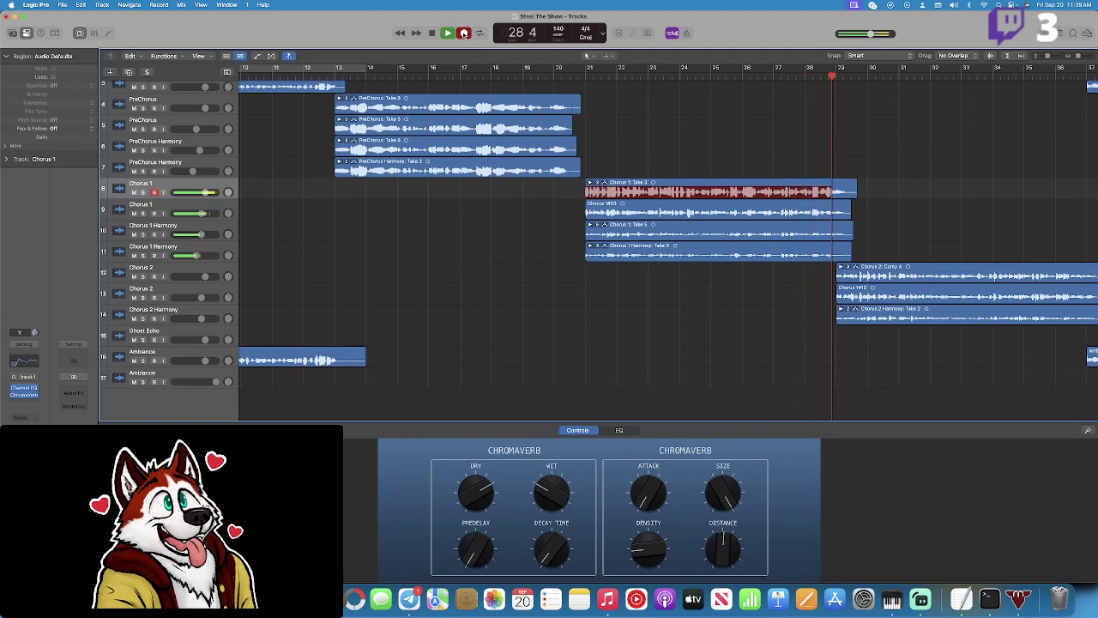
pyautogui.press('space')
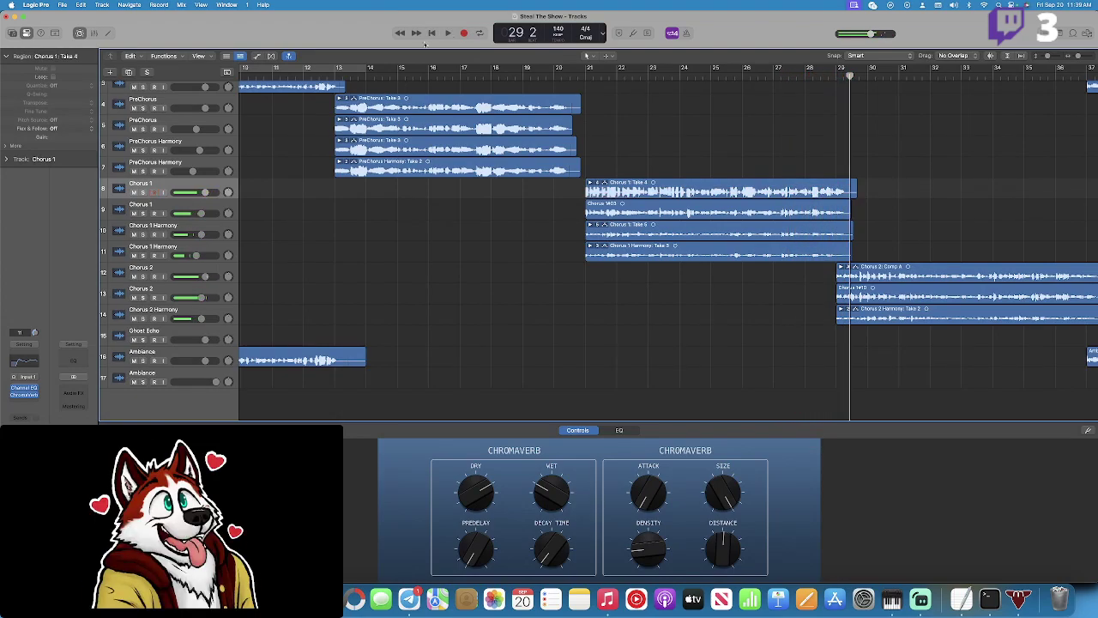
# Play back the new chorus take, record another on the second Chorus 1 track from bar 21 and collapse its take folder.
pyautogui.press('space')
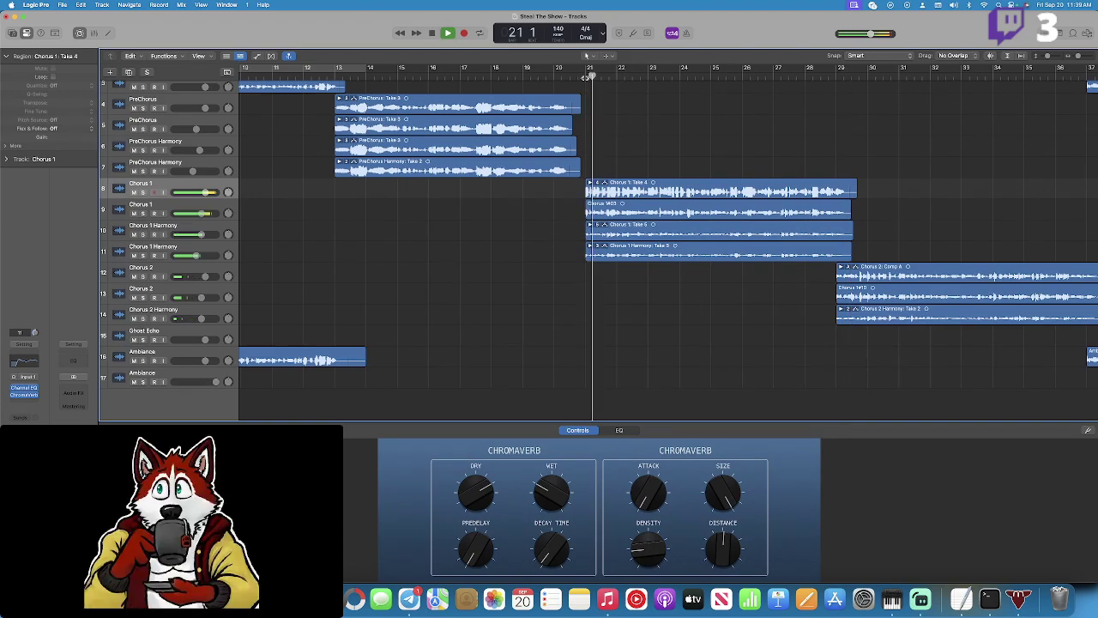
pyautogui.click(215, 204)
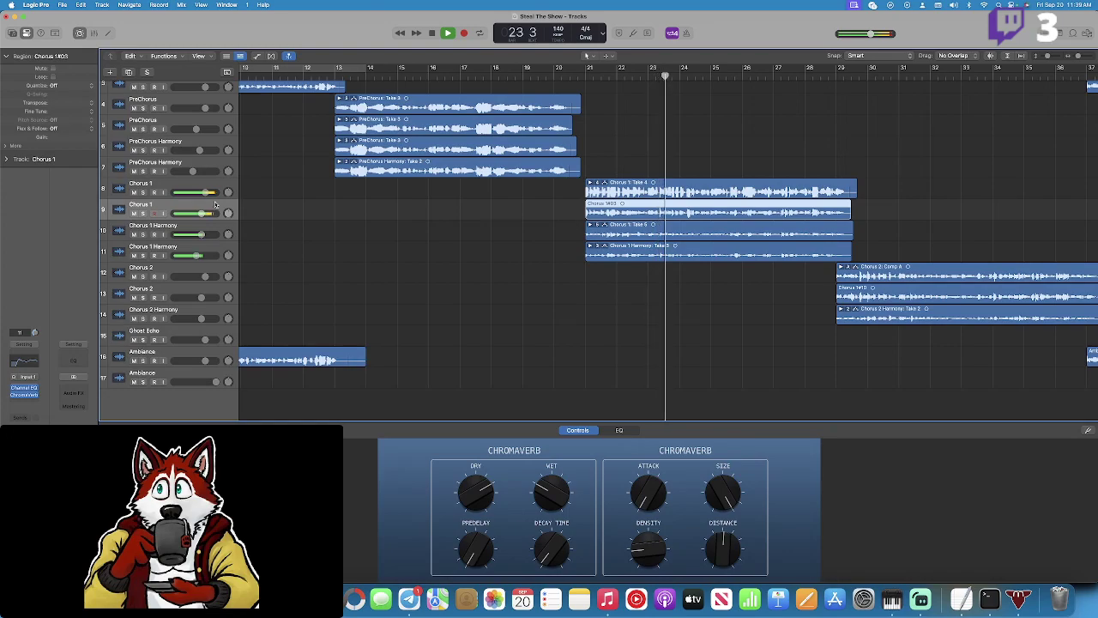
pyautogui.press('space')
pyautogui.click(464, 36)
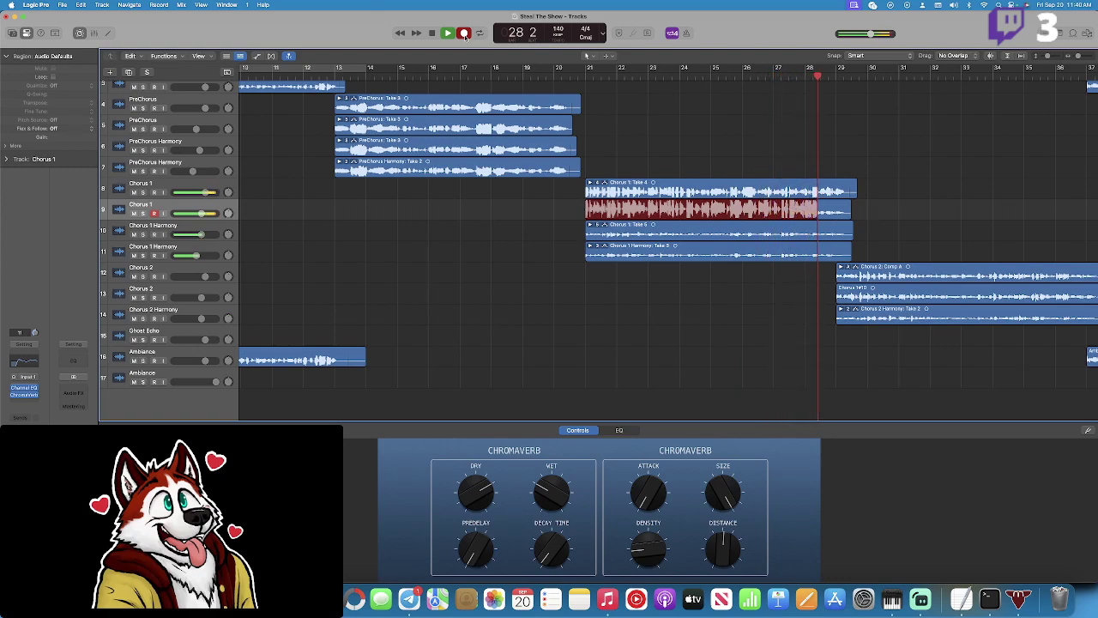
pyautogui.click(464, 33)
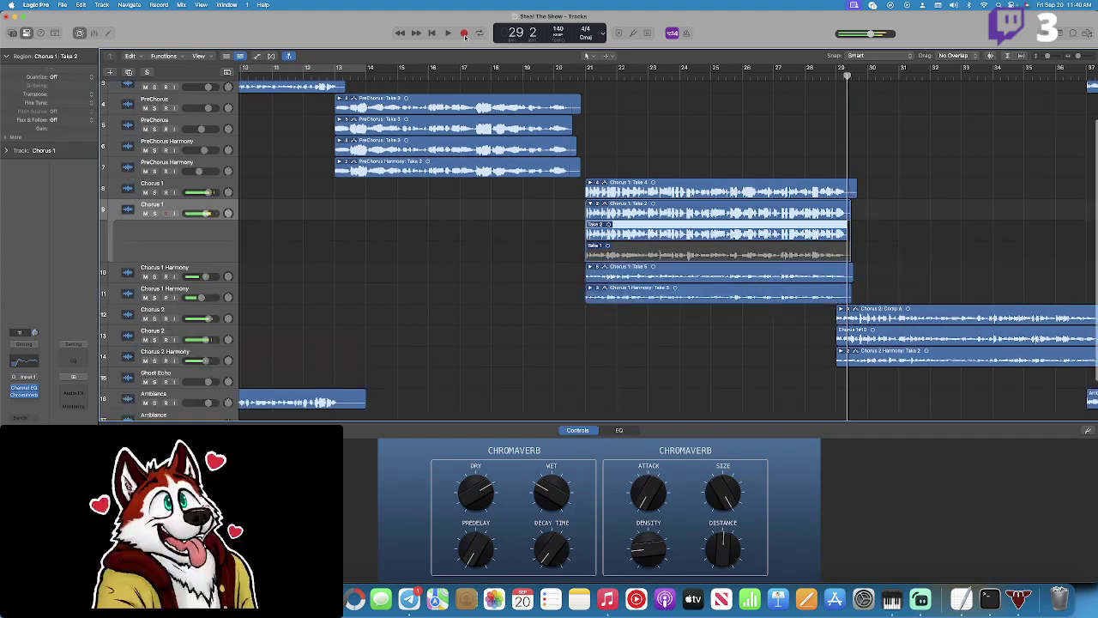
pyautogui.click(589, 203)
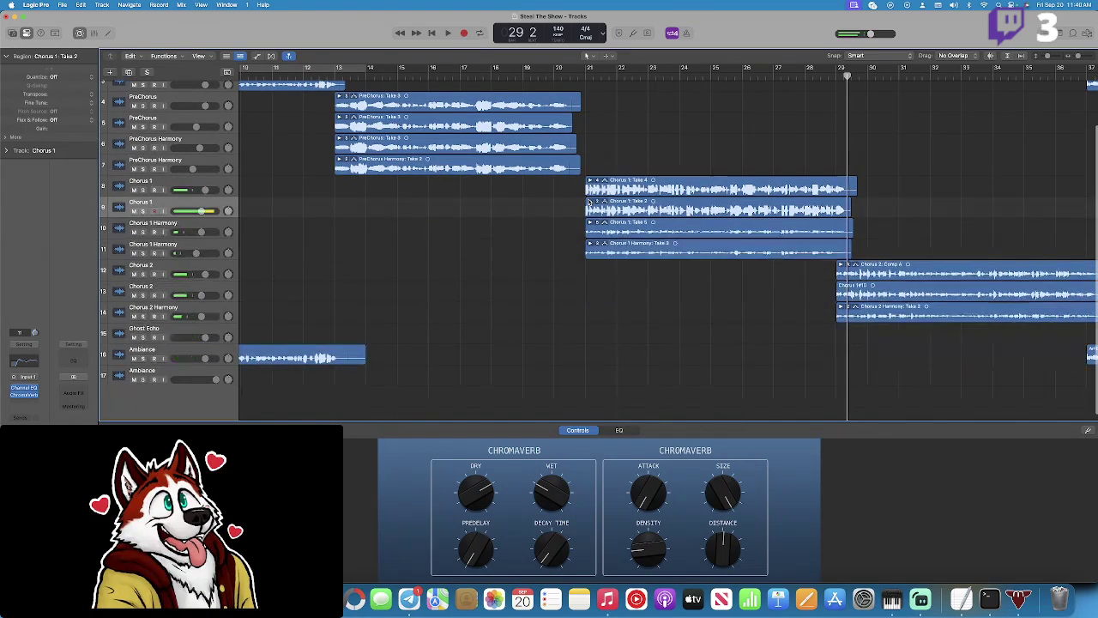
# Play the chorus from bar 21 and comp the second Chorus 1 take folder entirely from Take 1.
pyautogui.click(584, 72)
pyautogui.press('space')
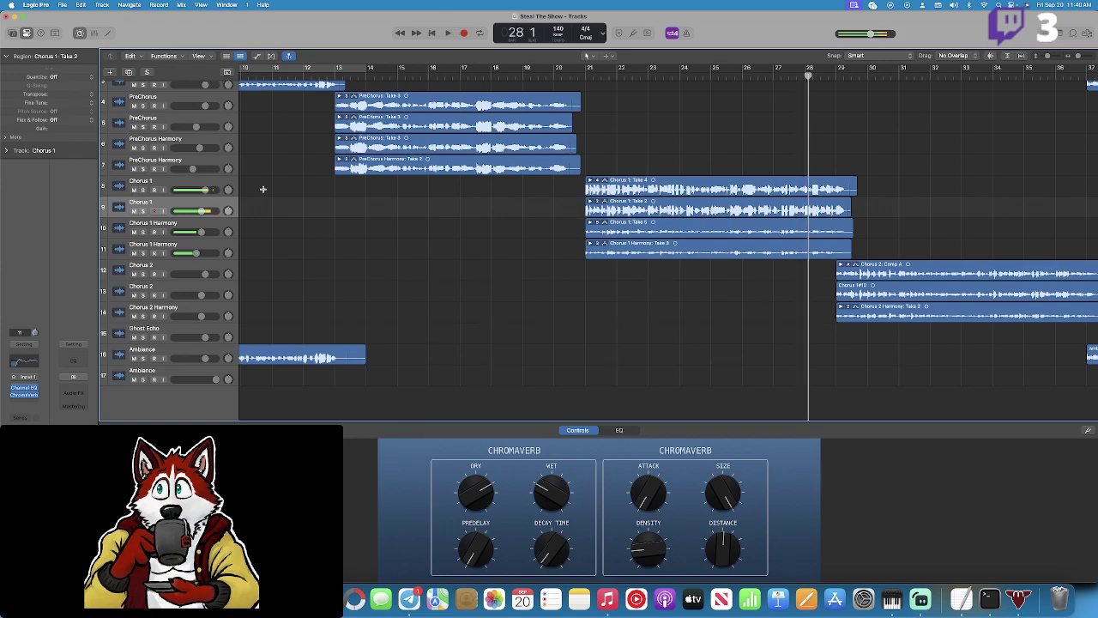
pyautogui.hotkey('alt', 'f')
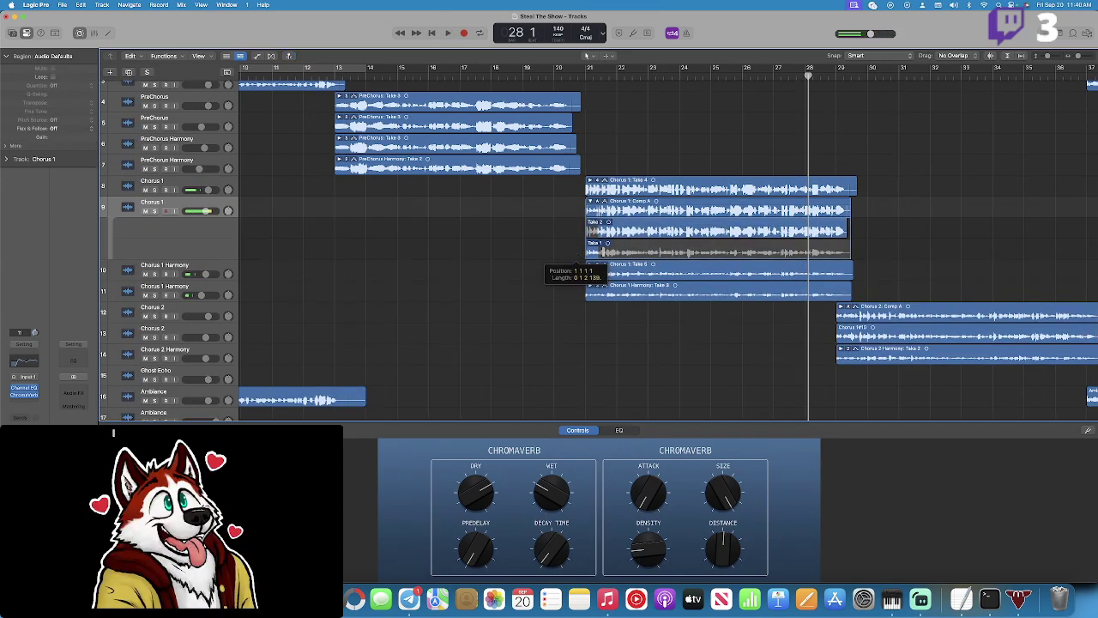
pyautogui.click(592, 252)
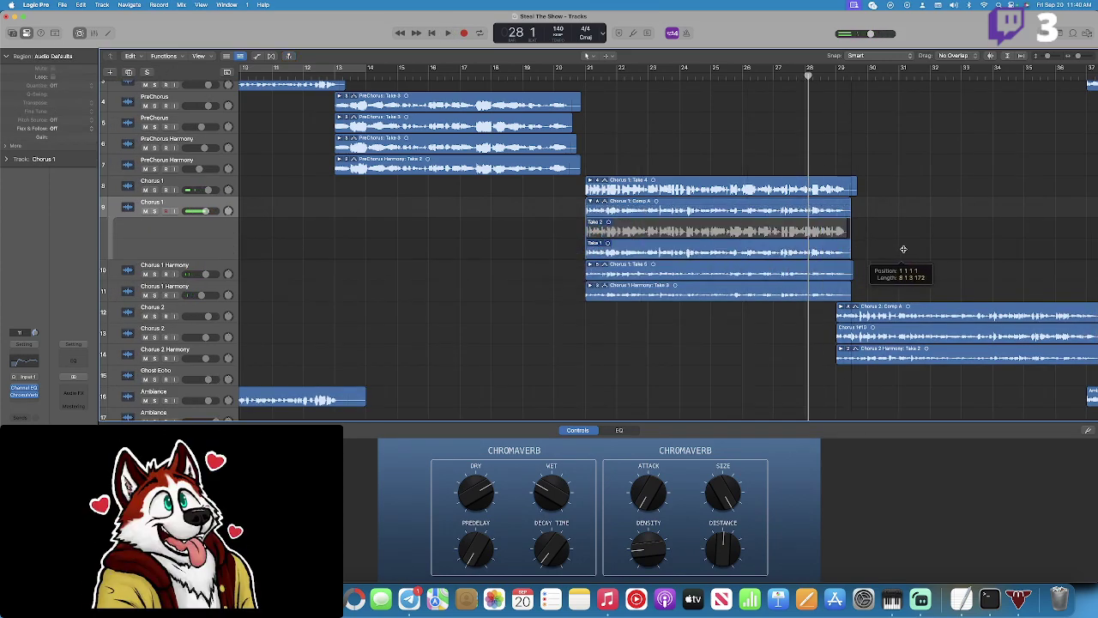
# Audition the second Chorus 1 track soloed from bar 21, unsolo it and collapse its take folder.
pyautogui.click(156, 211)
pyautogui.doubleClick(594, 72)
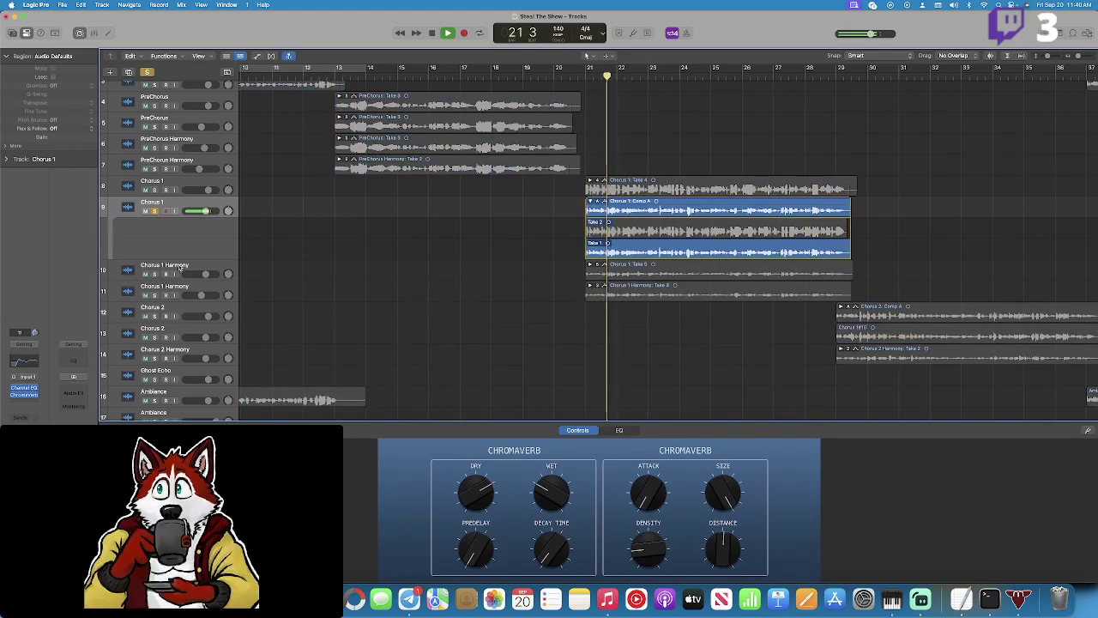
pyautogui.press('s')
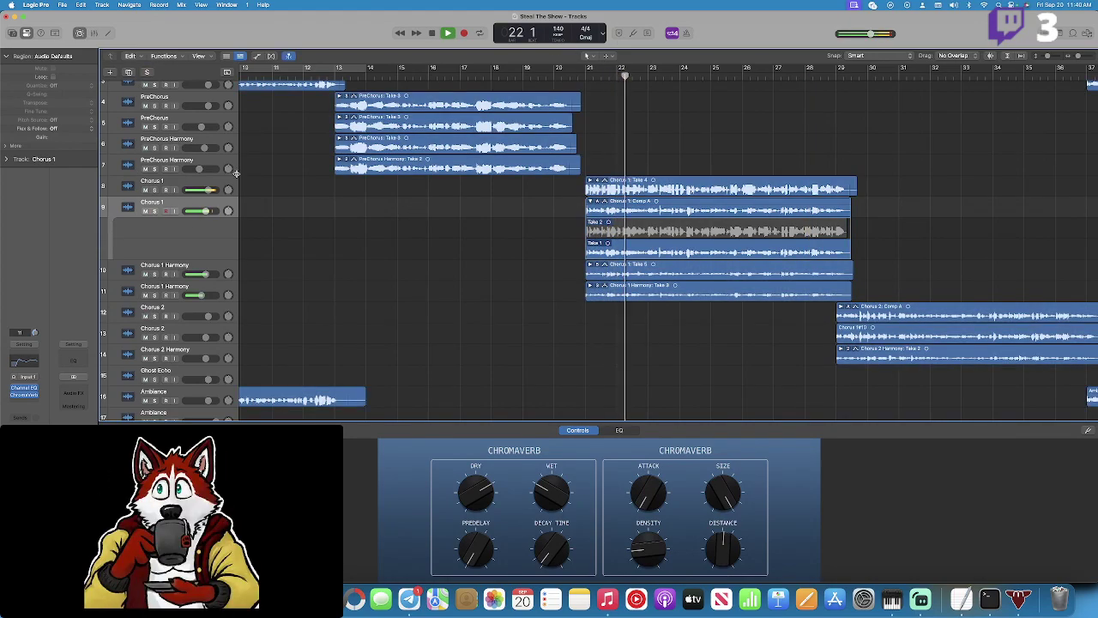
pyautogui.click(589, 201)
pyautogui.click(589, 201)
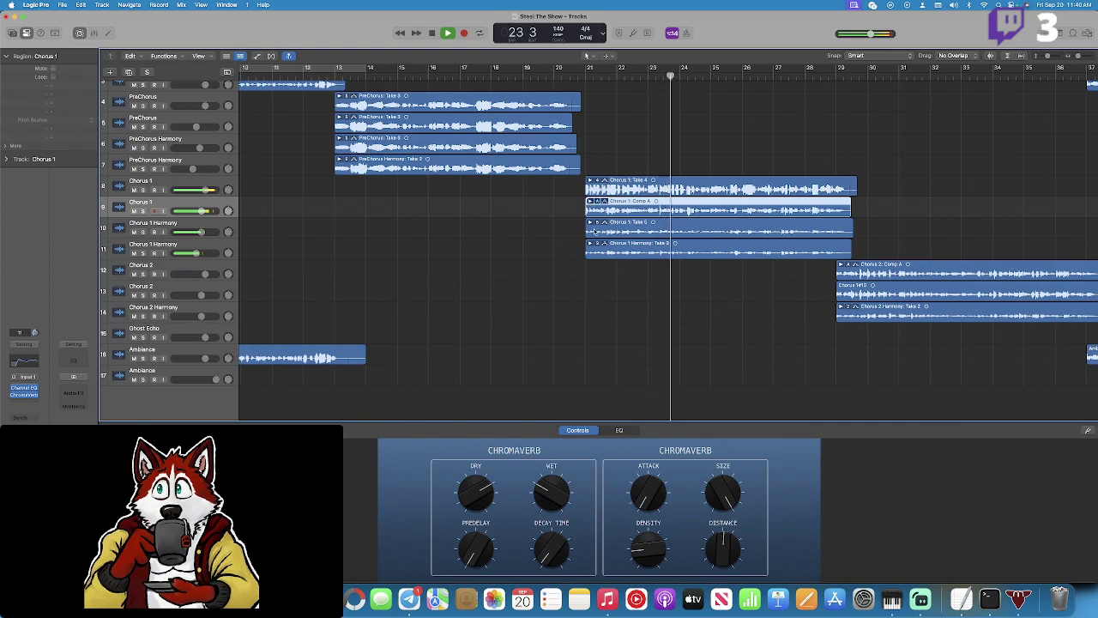
# Listen to the first Chorus 1 Harmony track soloed from bar 21, then in the full mix.
pyautogui.click(143, 232)
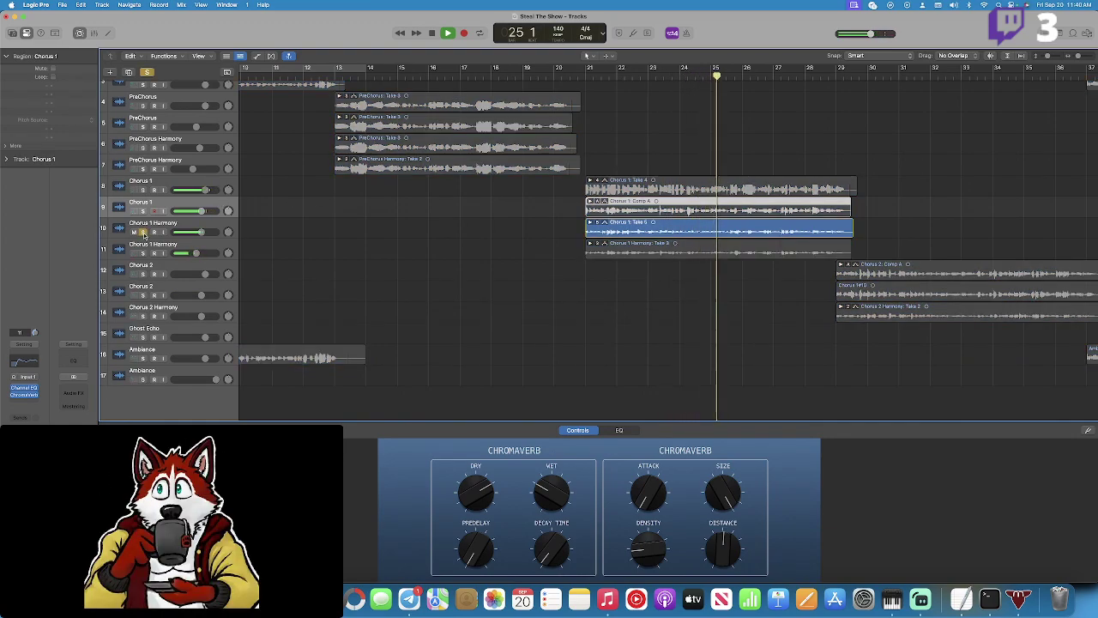
pyautogui.click(585, 74)
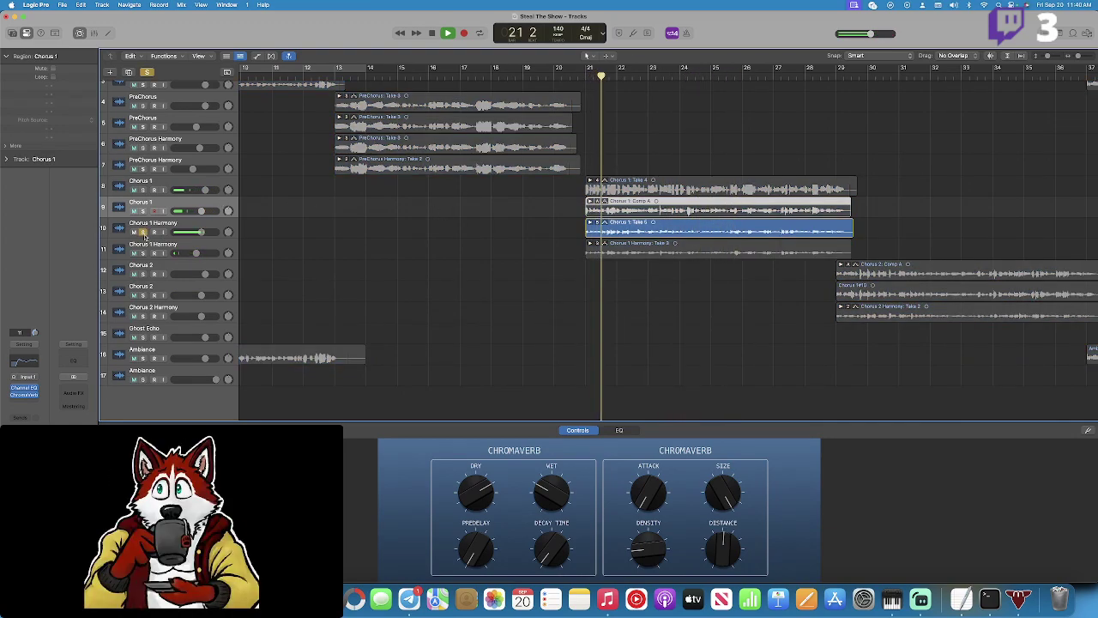
pyautogui.press('s')
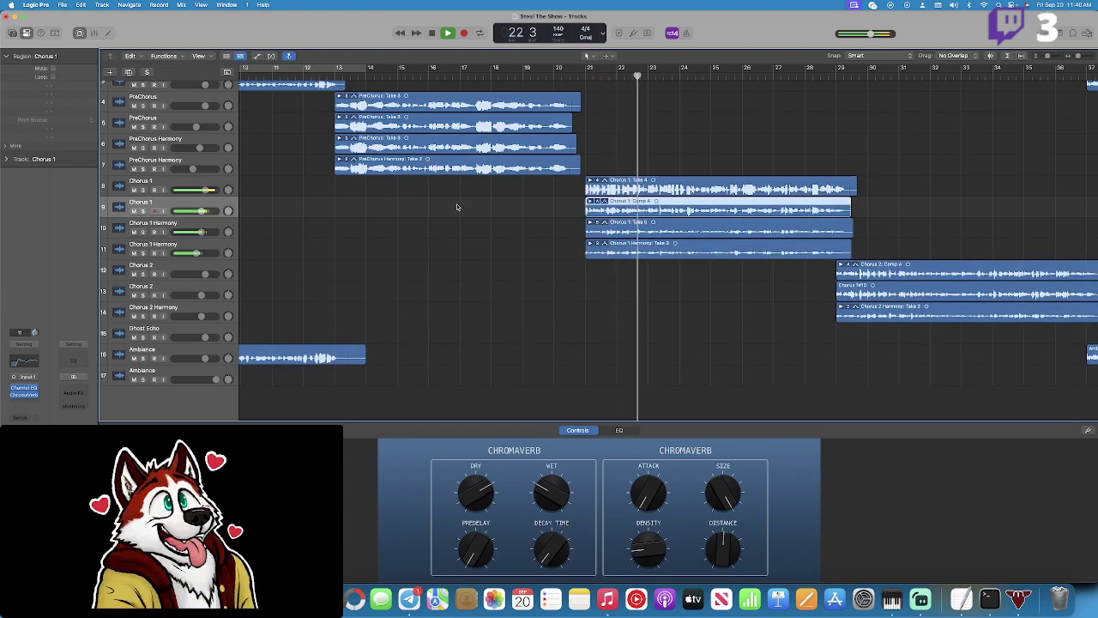
# Try to record a new take on the first Chorus 1 Harmony track from bar 21.
pyautogui.click(192, 225)
pyautogui.press('space')
pyautogui.click(465, 33)
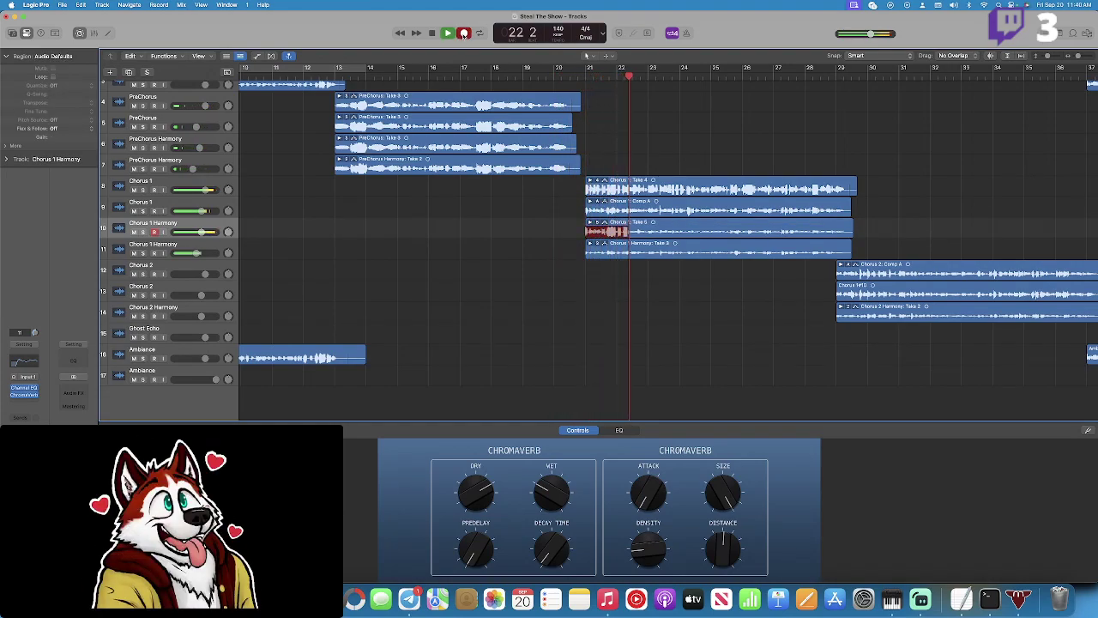
pyautogui.press('space')
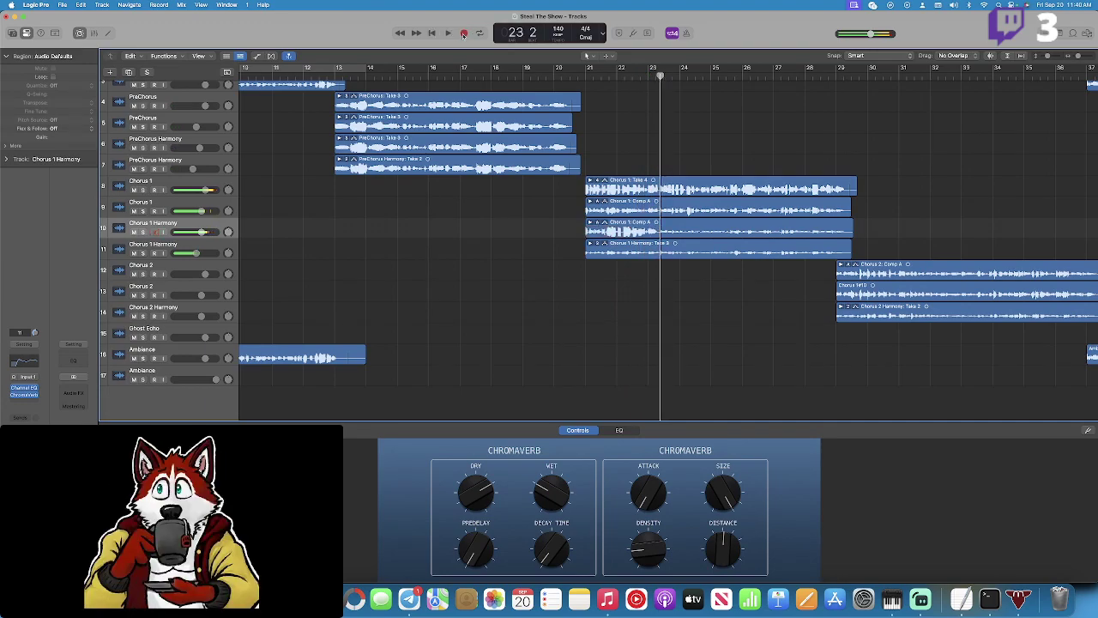
# Play the first chorus repeatedly from bar 21 to rehearse the harmony part.
pyautogui.click(587, 75)
pyautogui.press('space')
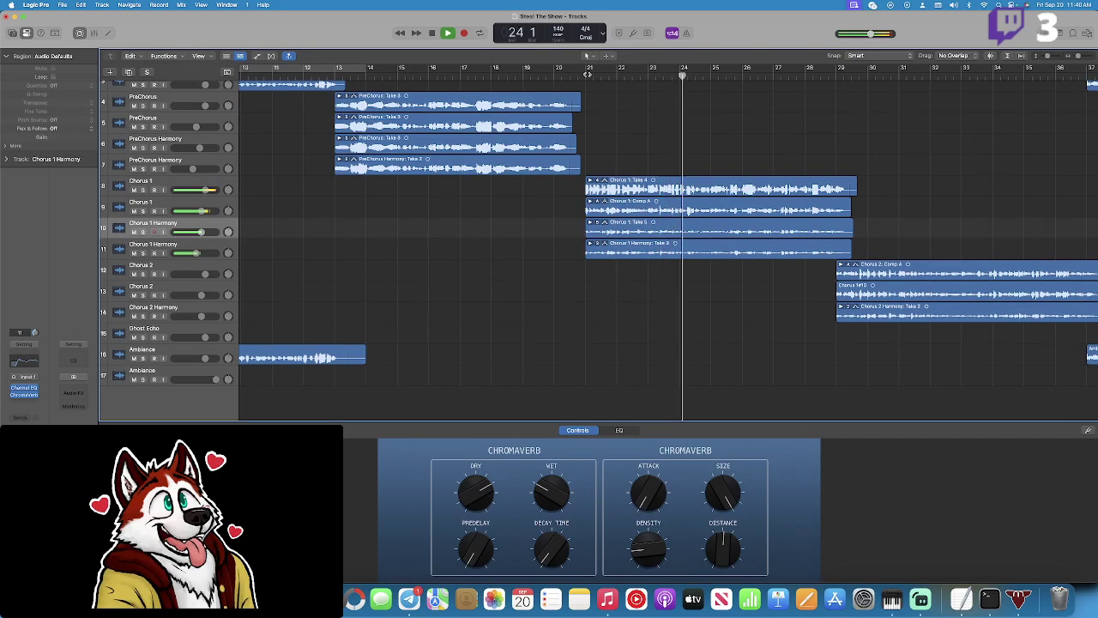
pyautogui.press('space')
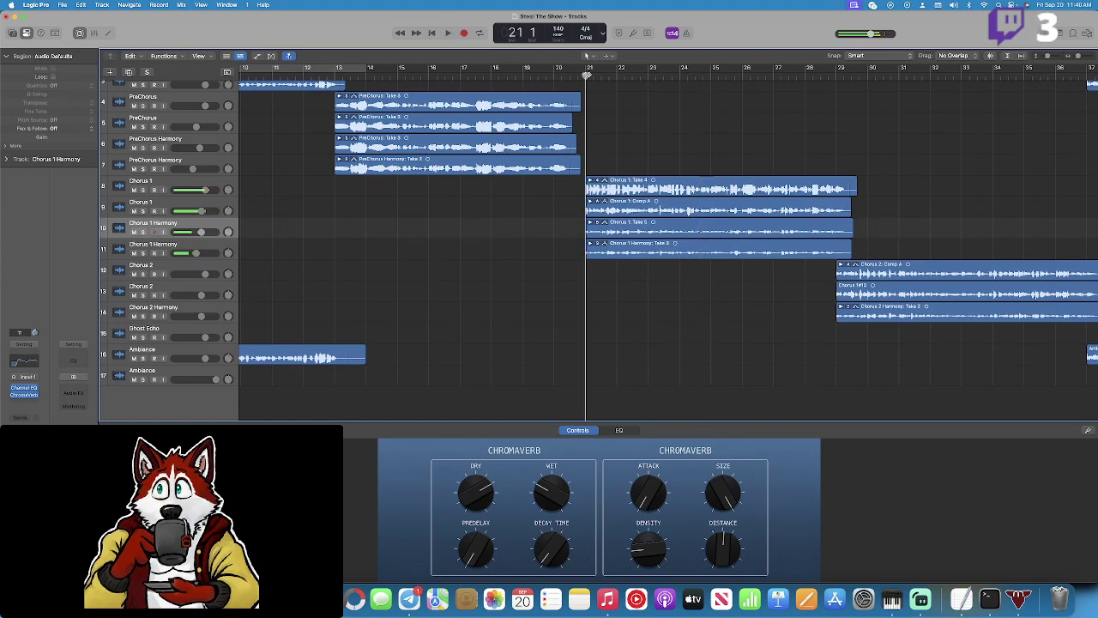
pyautogui.press('space')
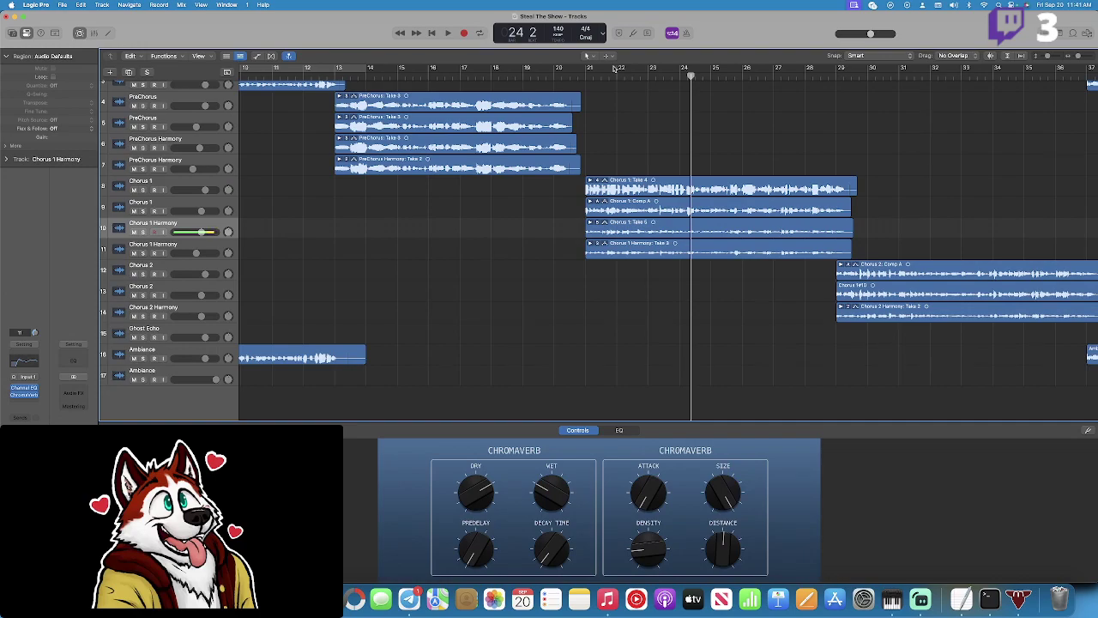
pyautogui.press('space')
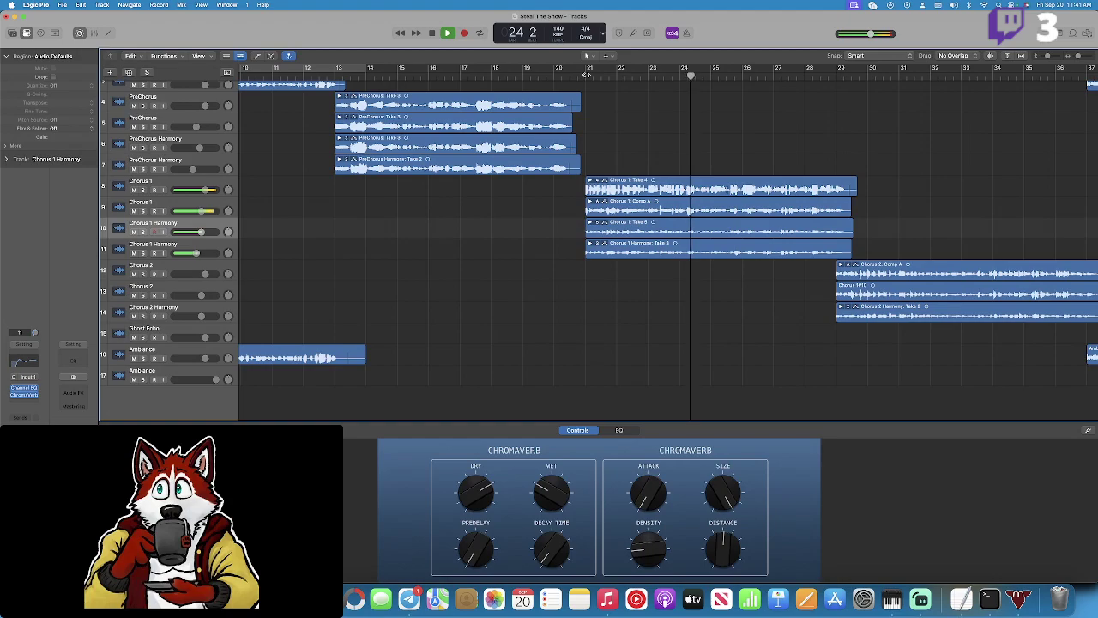
pyautogui.press('space')
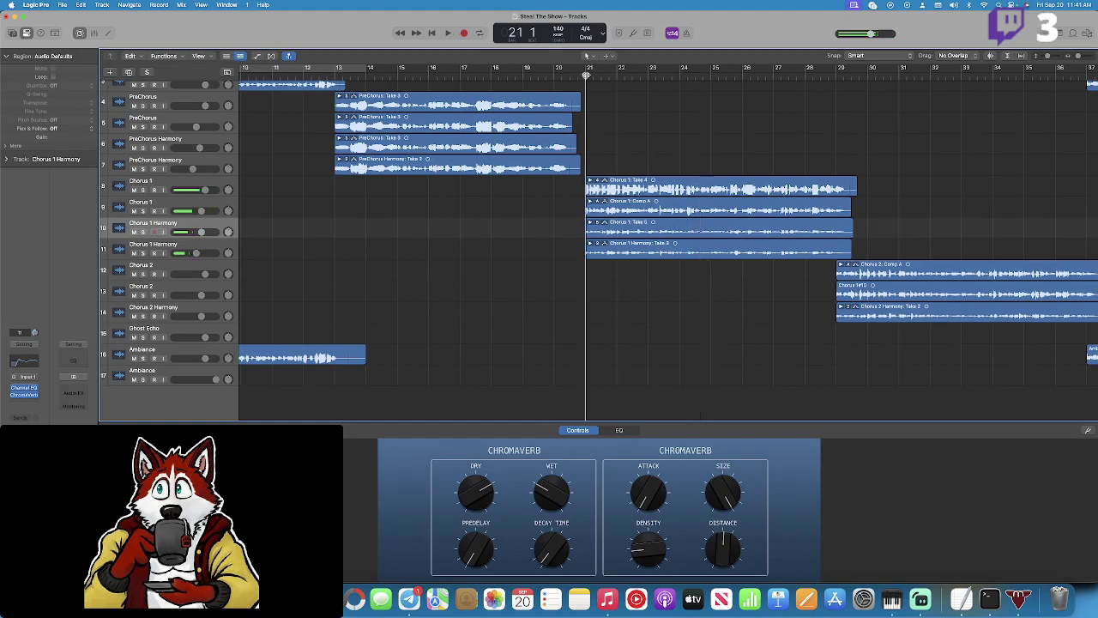
pyautogui.press('space')
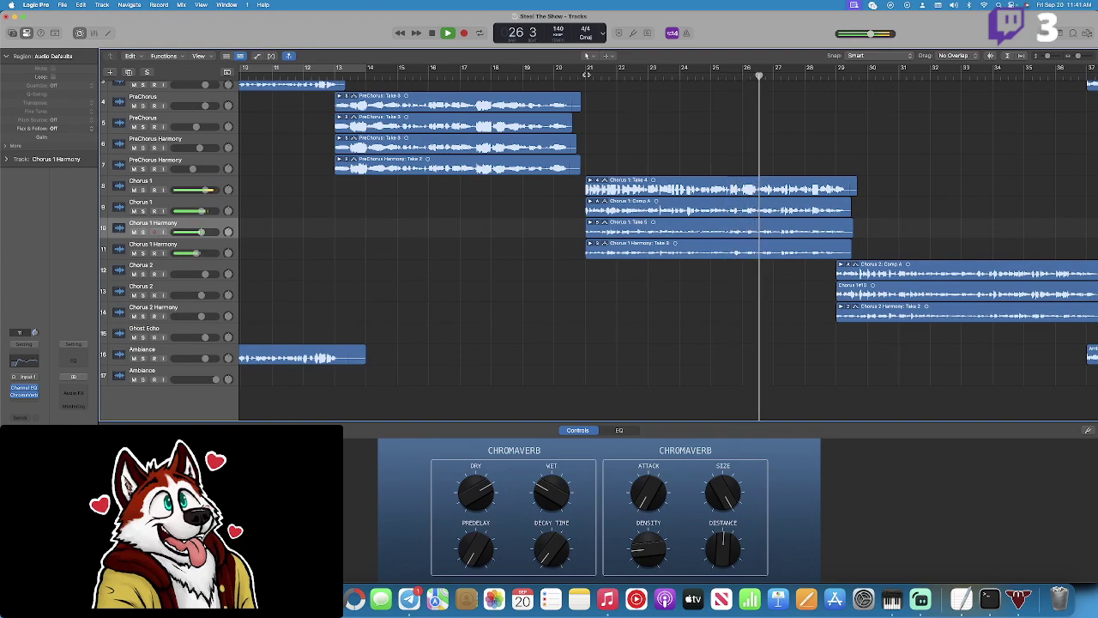
pyautogui.press('space')
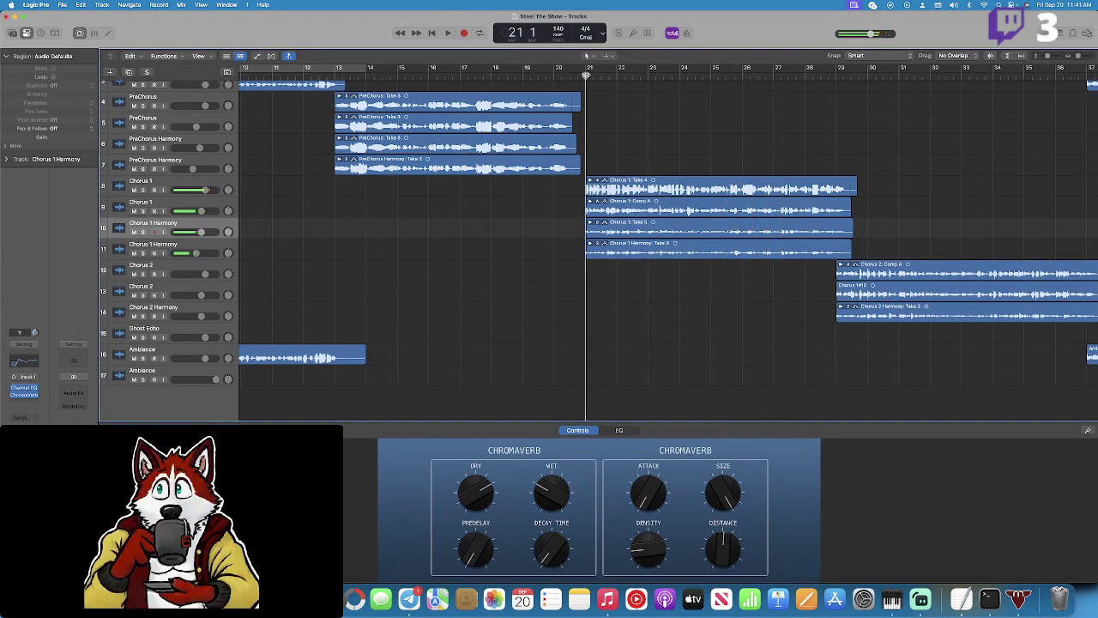
pyautogui.press('space')
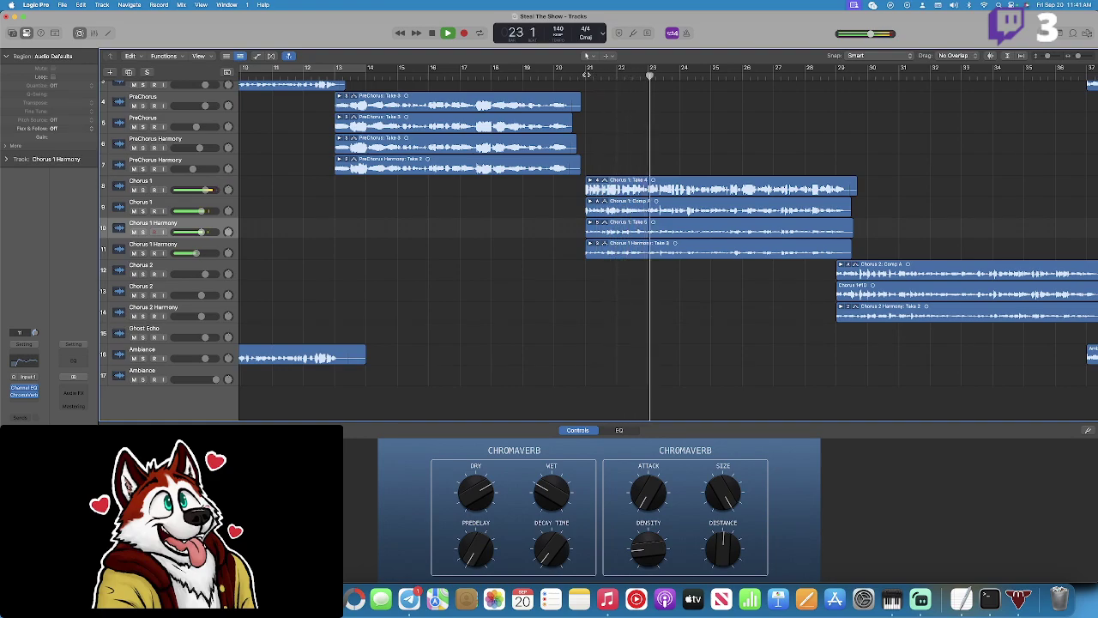
pyautogui.press('space')
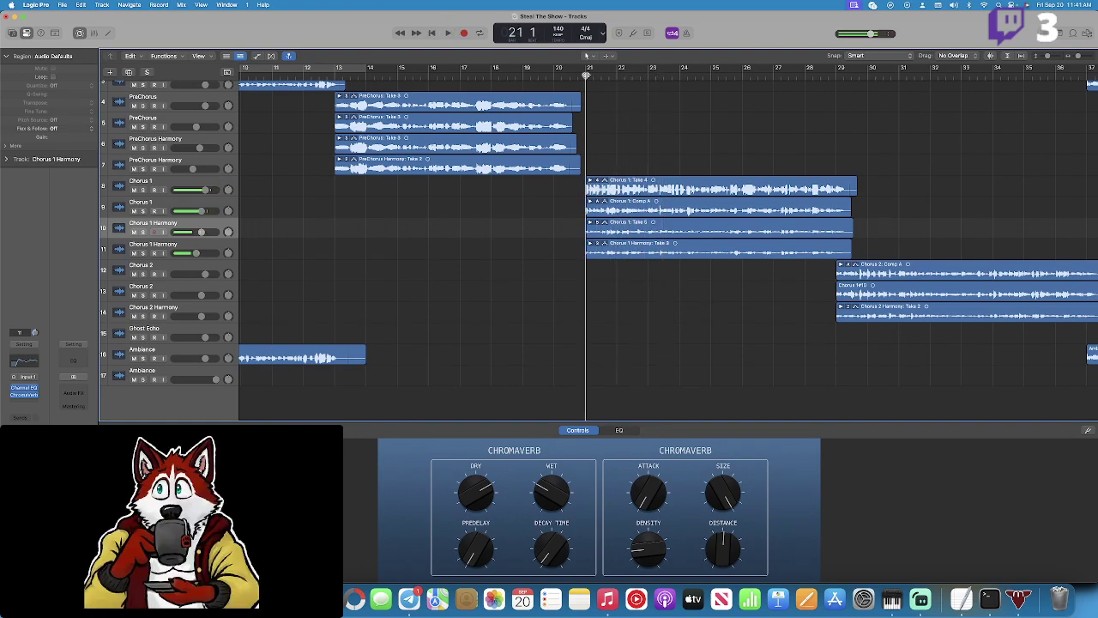
pyautogui.press('space')
pyautogui.press('space')
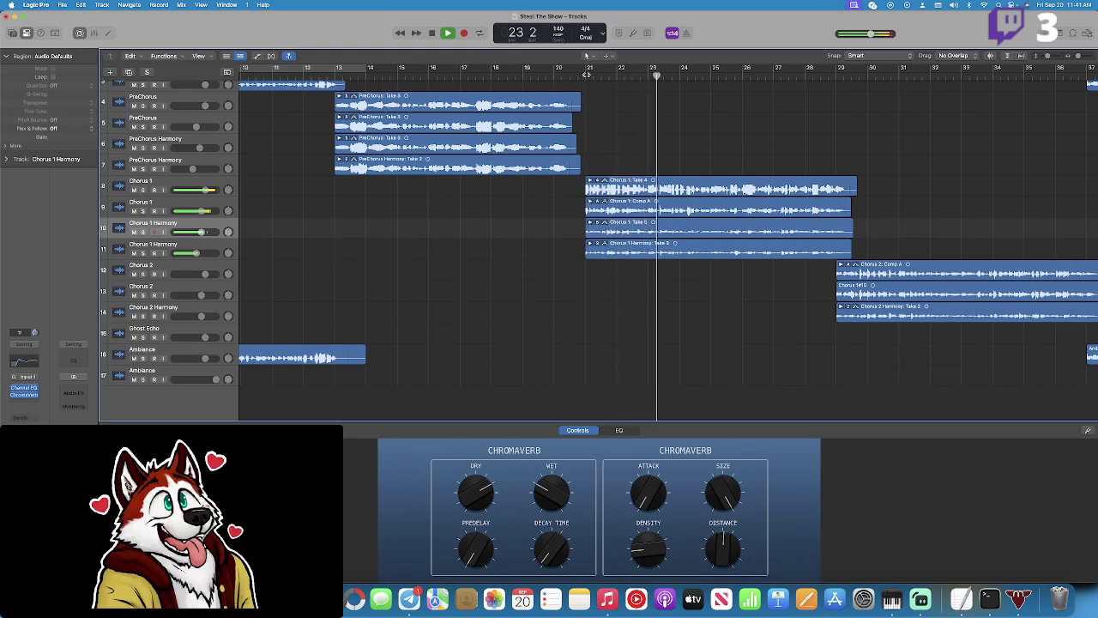
# Record a new full take on the first Chorus 1 Harmony track from bar 21 to just past bar 29.
pyautogui.press('space')
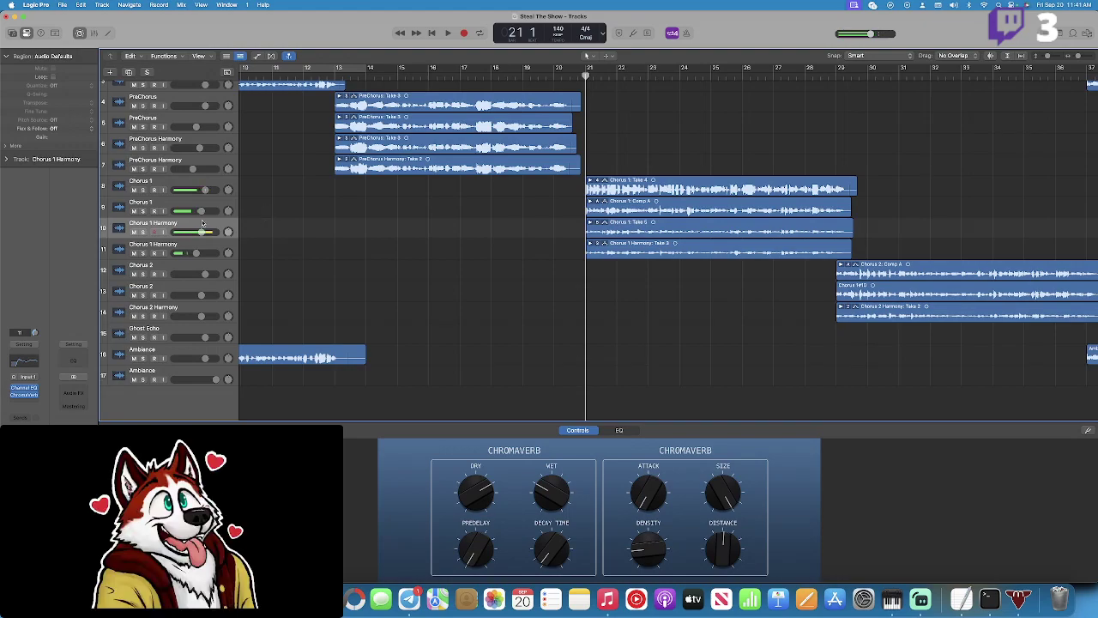
pyautogui.click(464, 33)
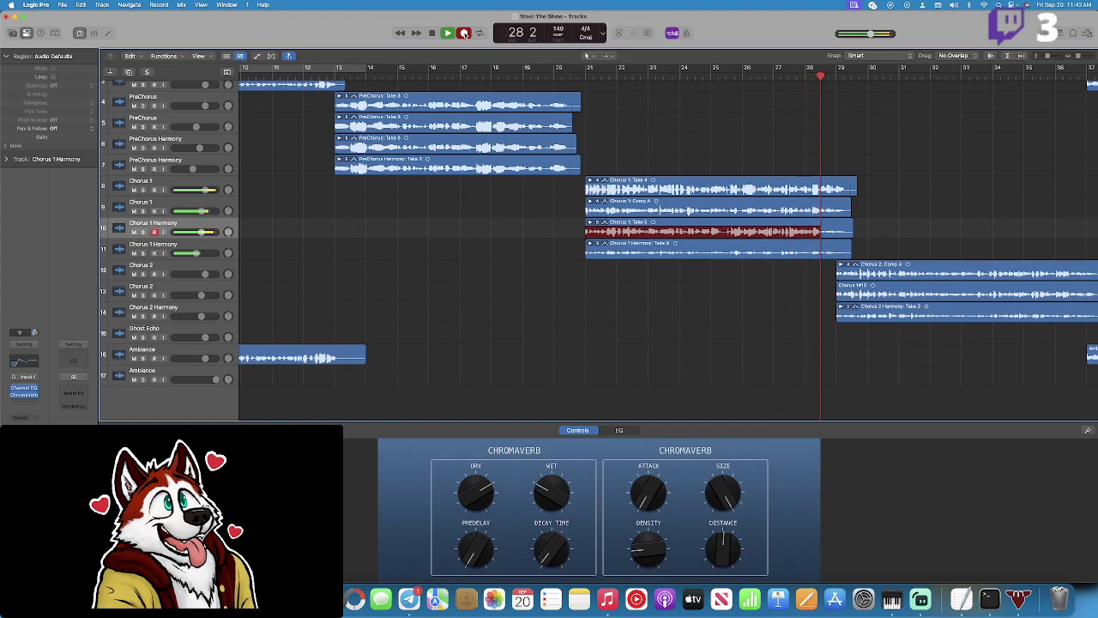
pyautogui.press('space')
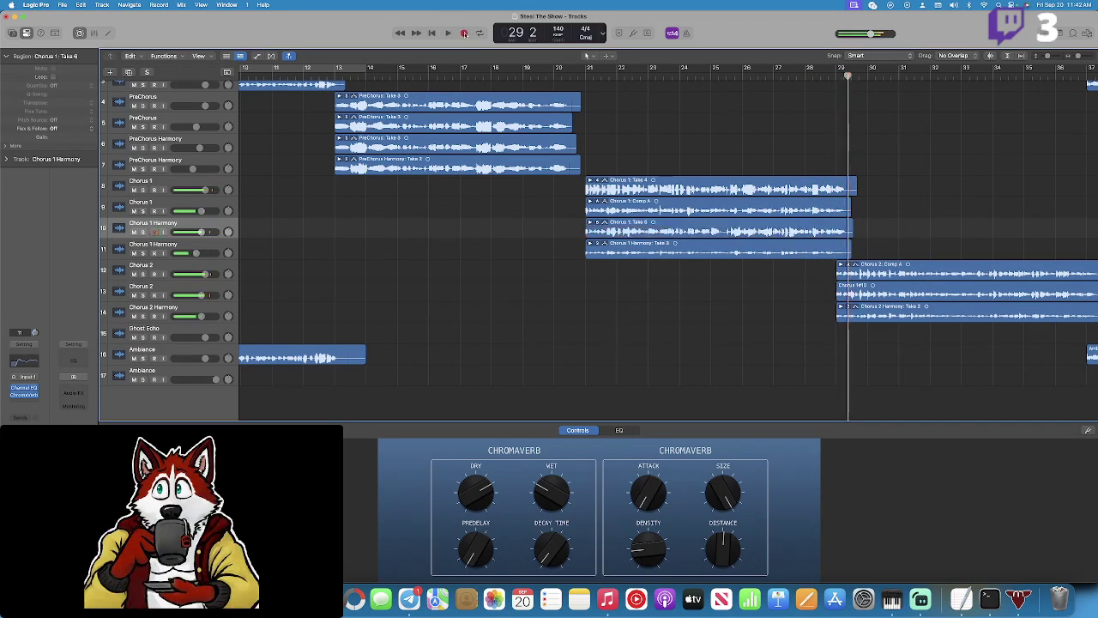
# Record another full take on the first Chorus 1 Harmony track from bar 21 to just past bar 29 and play it back.
pyautogui.click(585, 75)
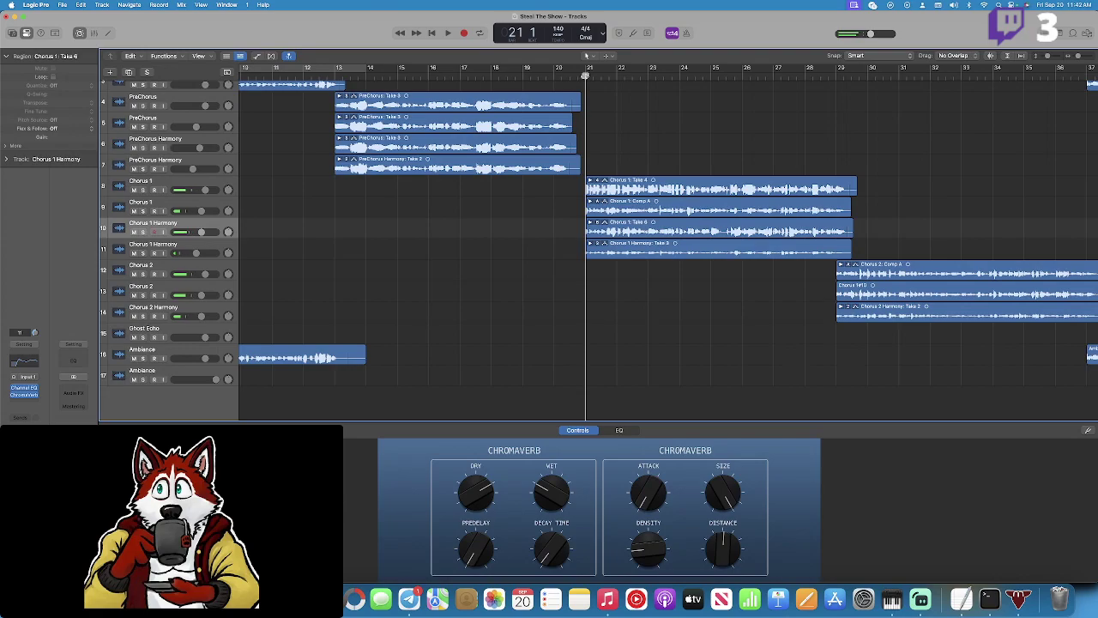
pyautogui.click(463, 33)
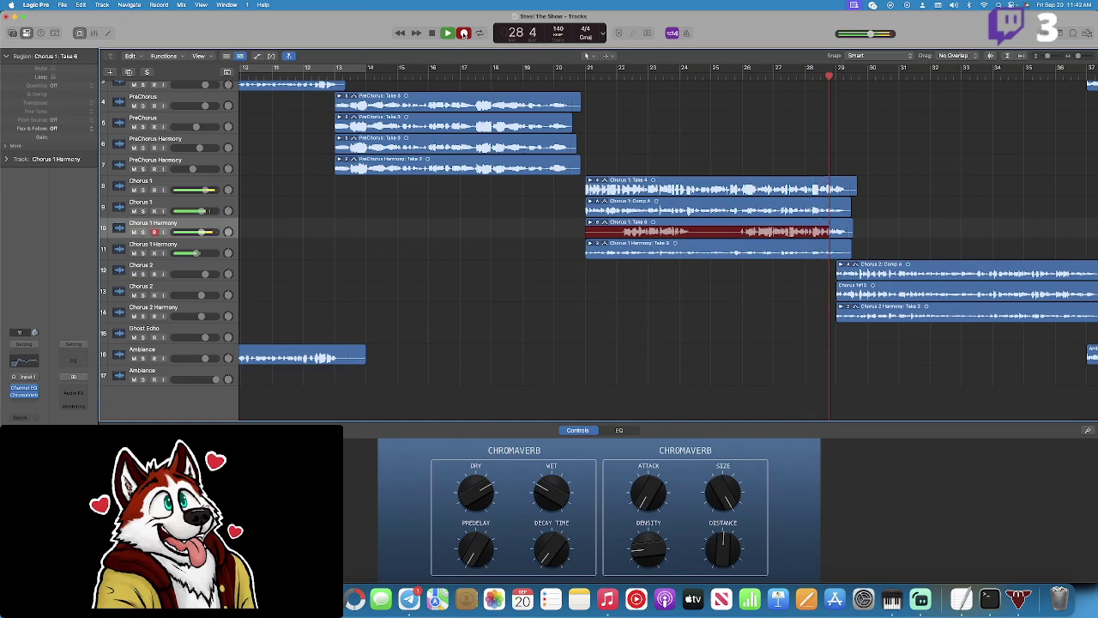
pyautogui.press('space')
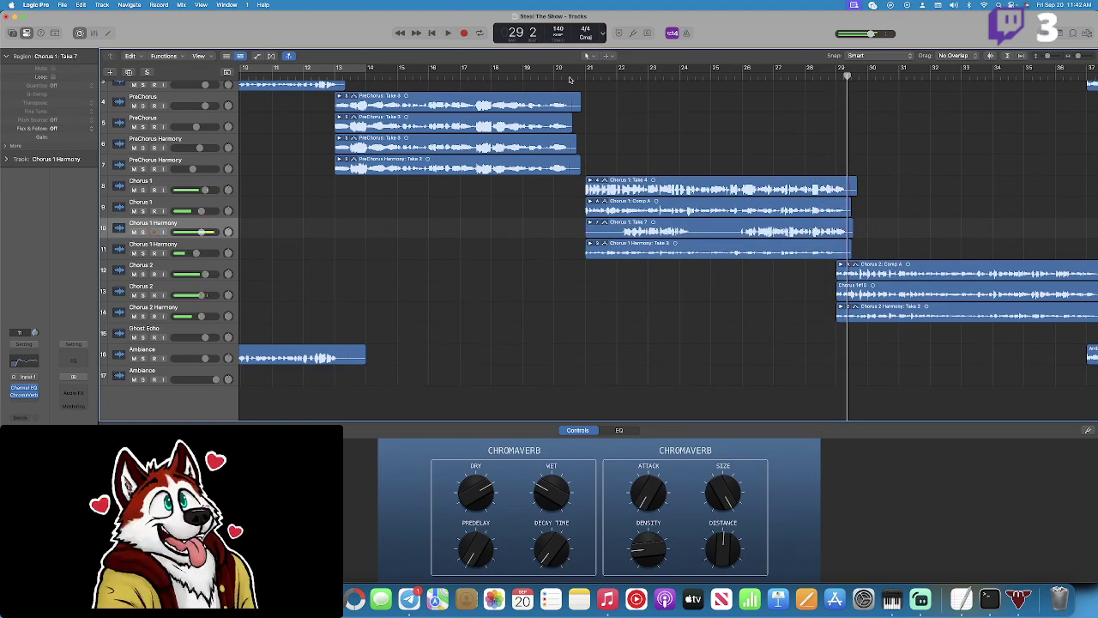
pyautogui.click(603, 73)
pyautogui.press('space')
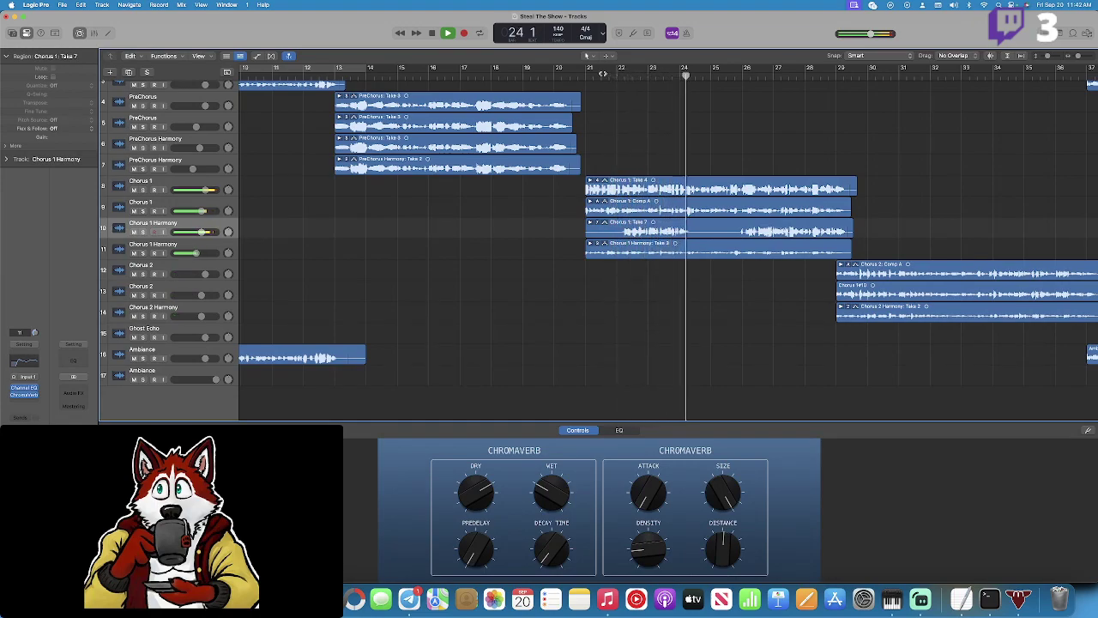
# Try repeatedly to record a further take on the first Chorus 1 Harmony track from bar 21.
pyautogui.click(603, 74)
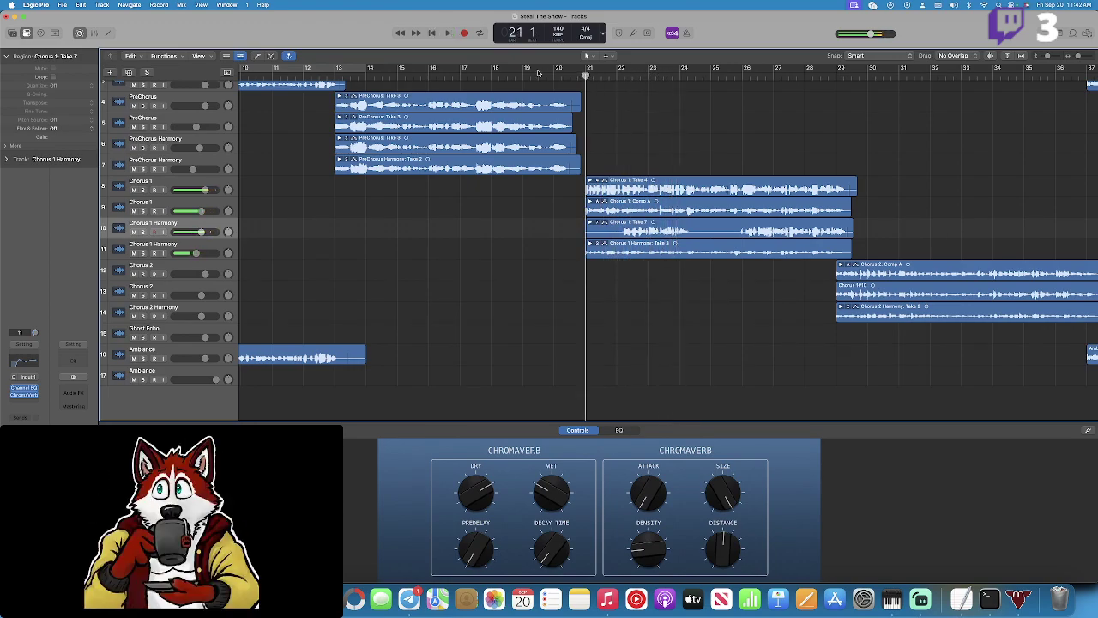
pyautogui.click(463, 33)
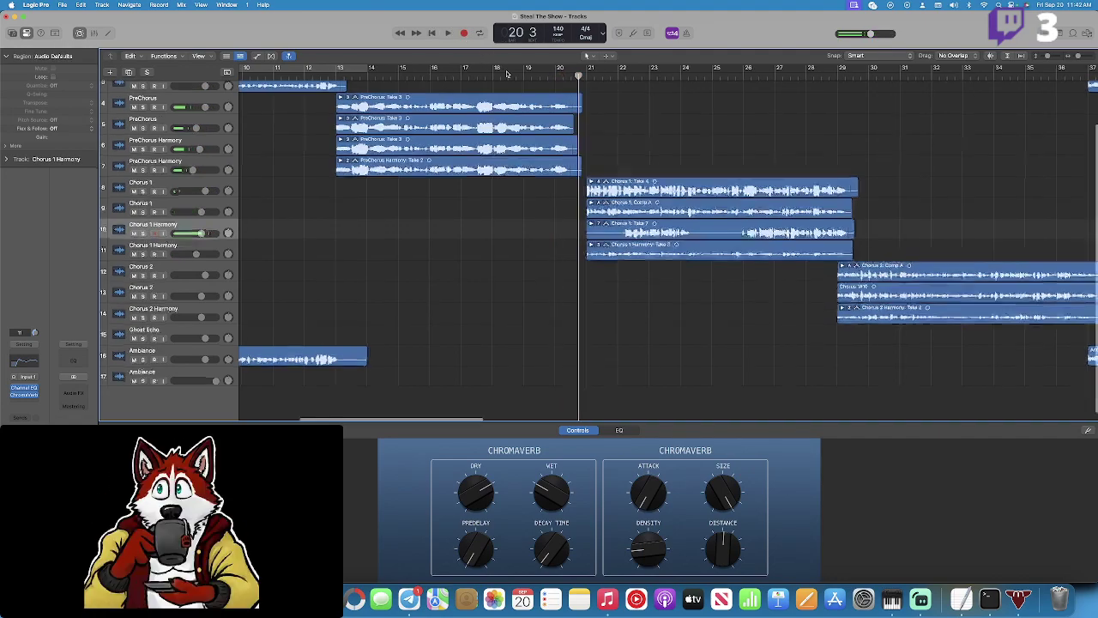
pyautogui.scroll(1, 507, 74)
pyautogui.click(207, 227)
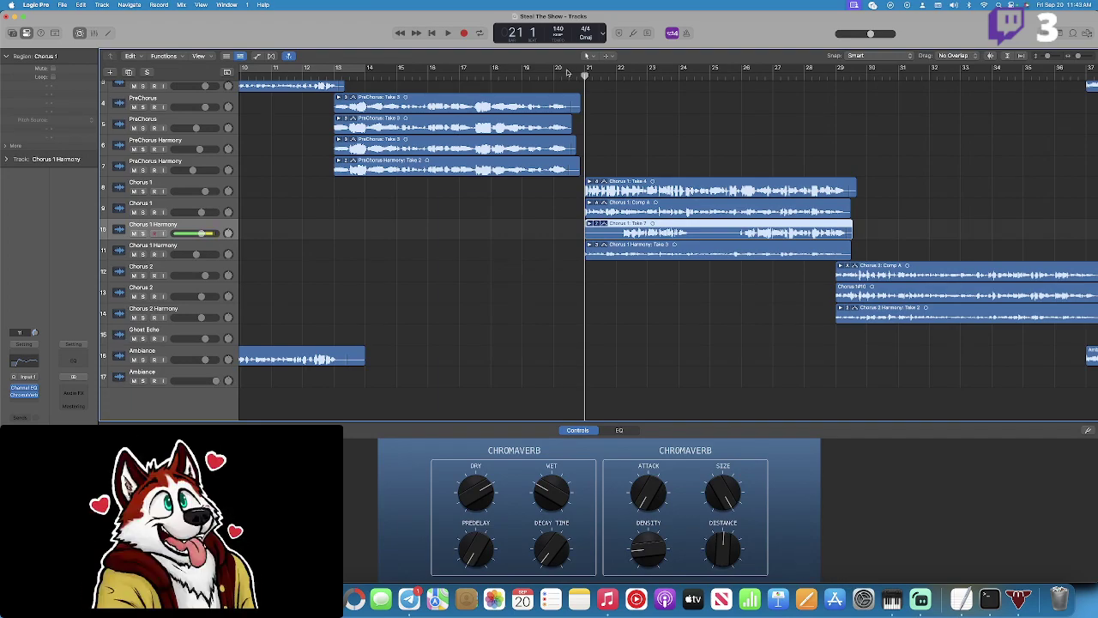
pyautogui.click(464, 33)
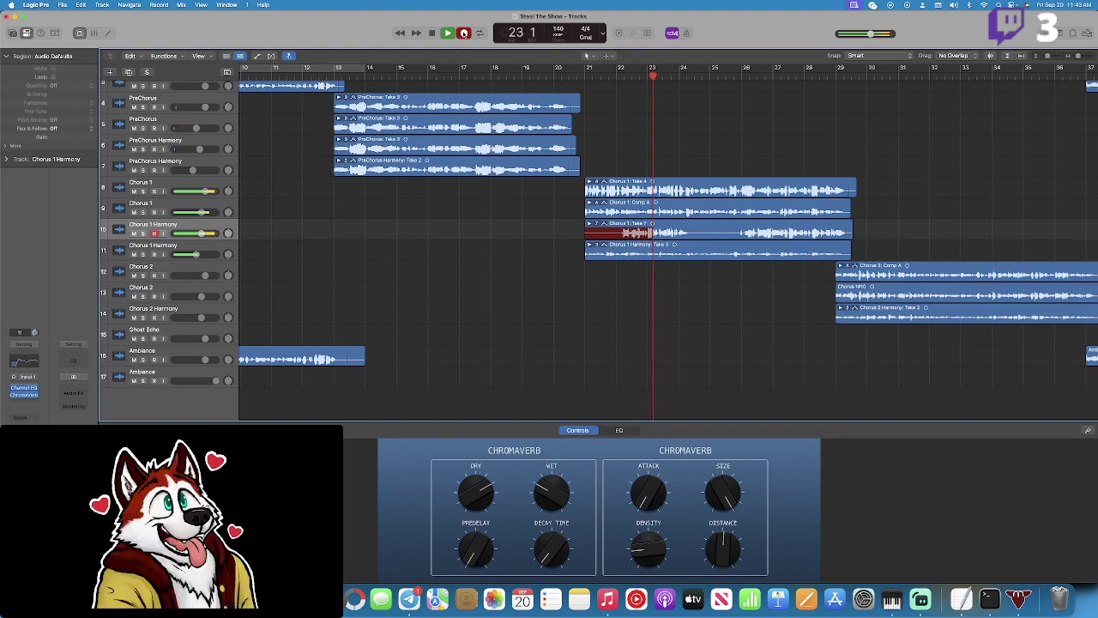
pyautogui.press('space')
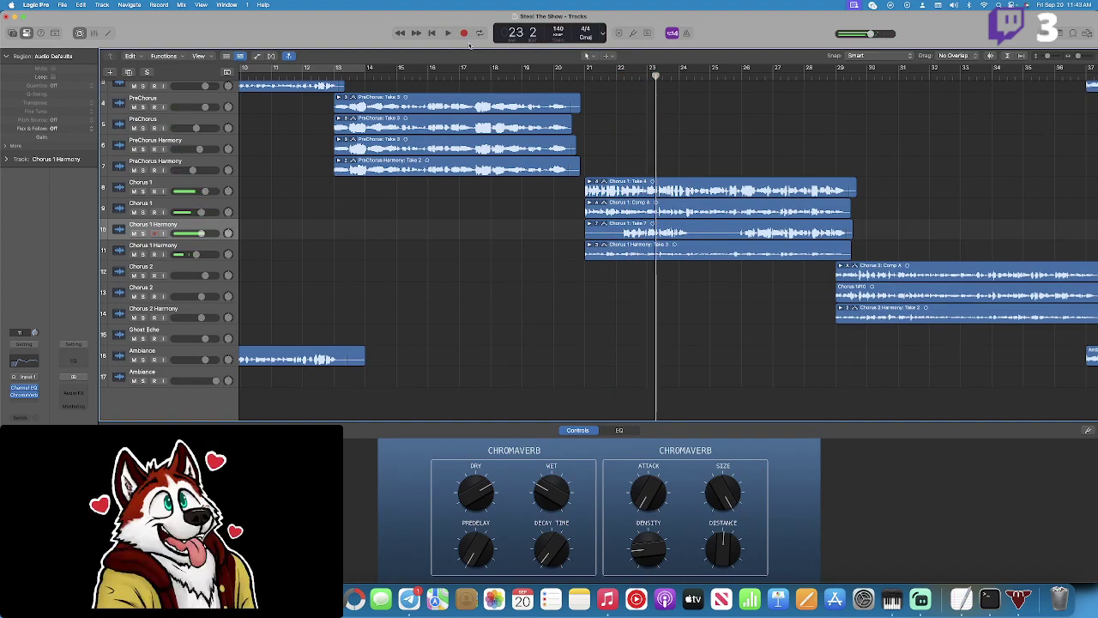
pyautogui.click(585, 75)
pyautogui.click(464, 33)
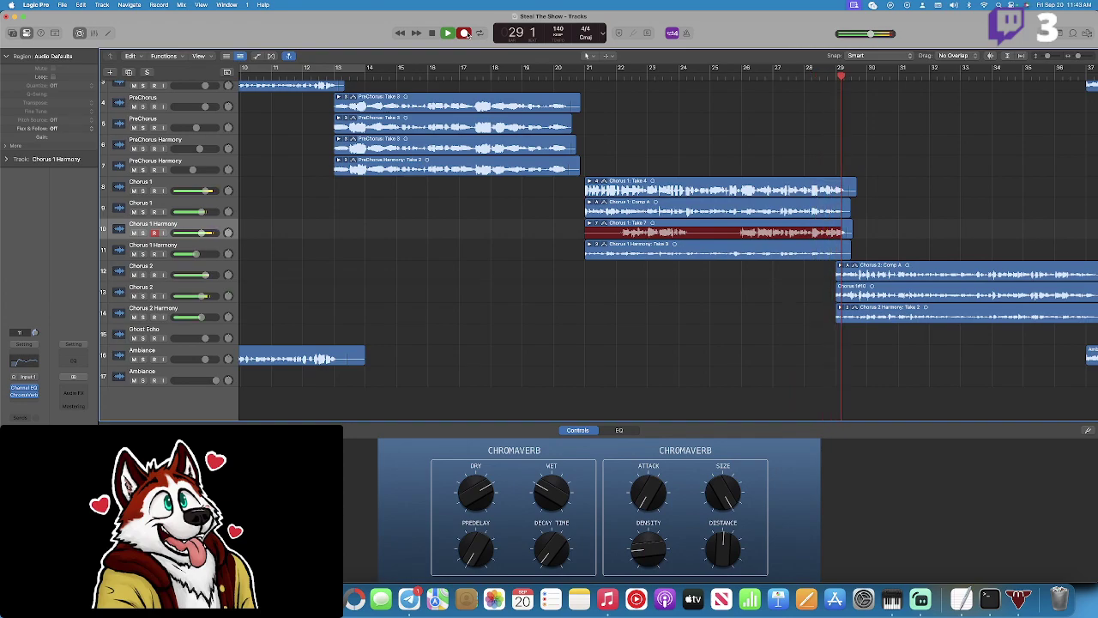
pyautogui.press('space')
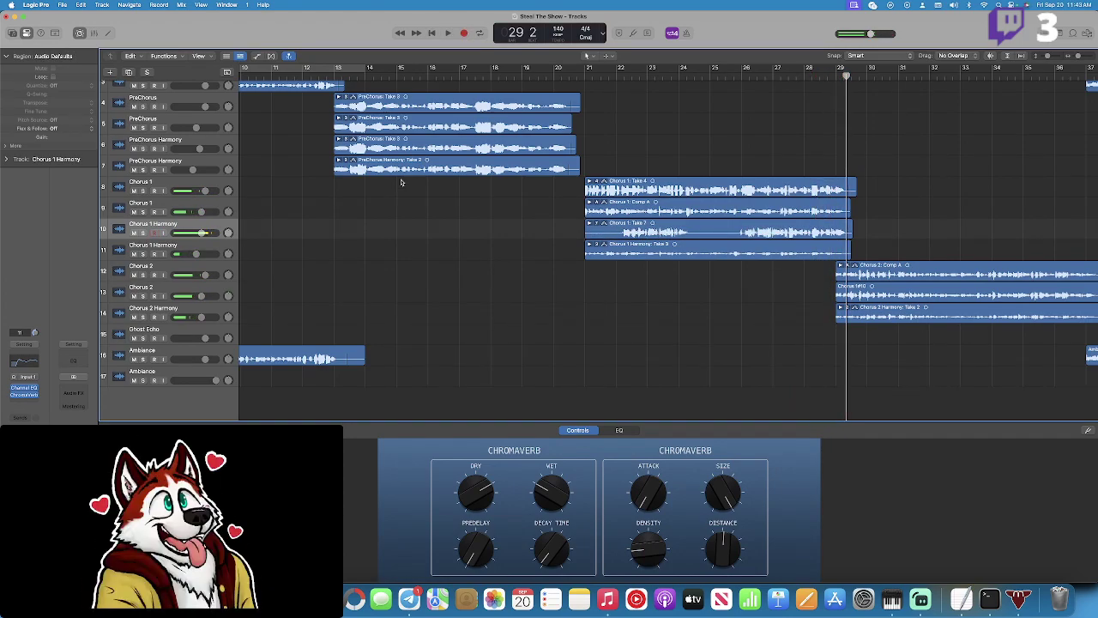
# Listen to the second half of the first Chorus 1 Harmony track in the mix, then soloed from bar 25 beat 4.
pyautogui.press('space')
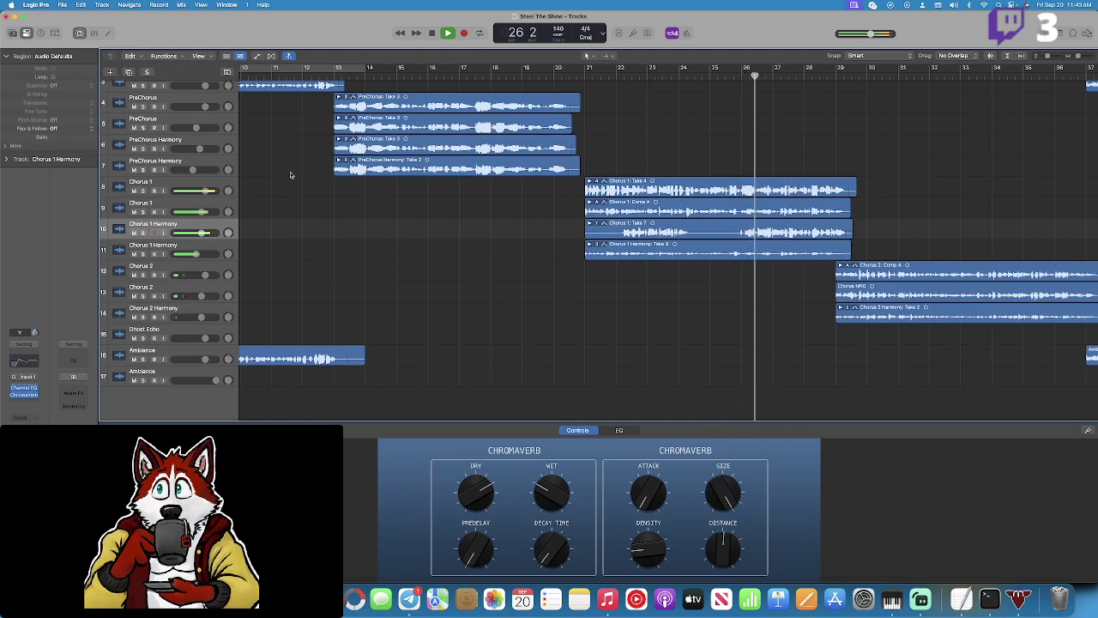
pyautogui.click(143, 232)
pyautogui.click(738, 76)
pyautogui.press('space')
pyautogui.click(142, 233)
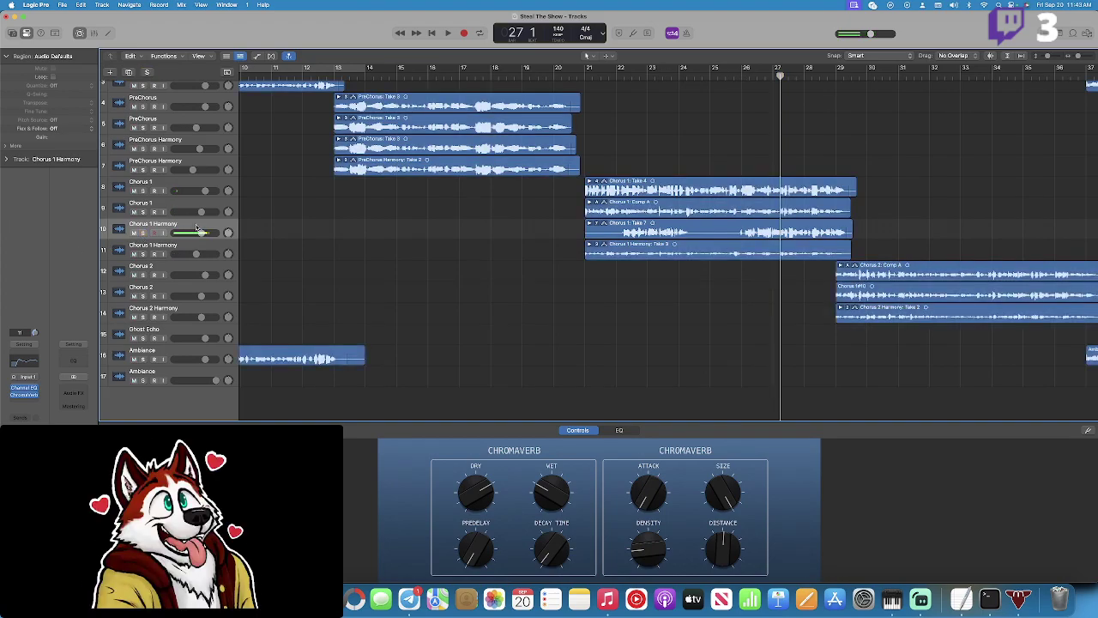
# Record a partial take on the first Chorus 1 Harmony track from bar 25 beat 4 to past bar 29 and listen back.
pyautogui.click(738, 77)
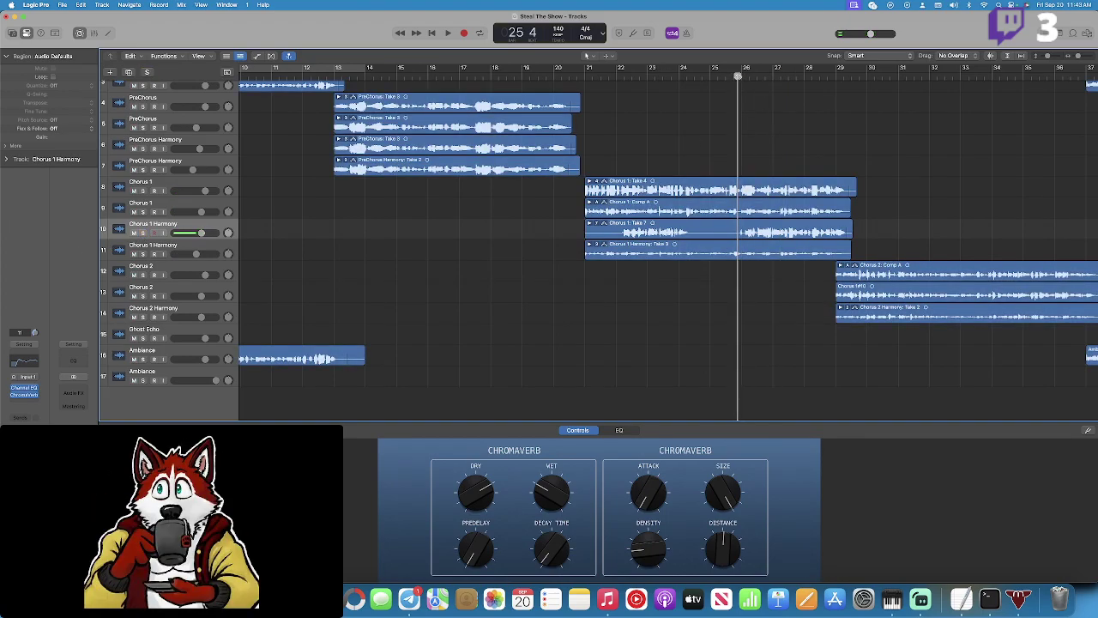
pyautogui.click(463, 33)
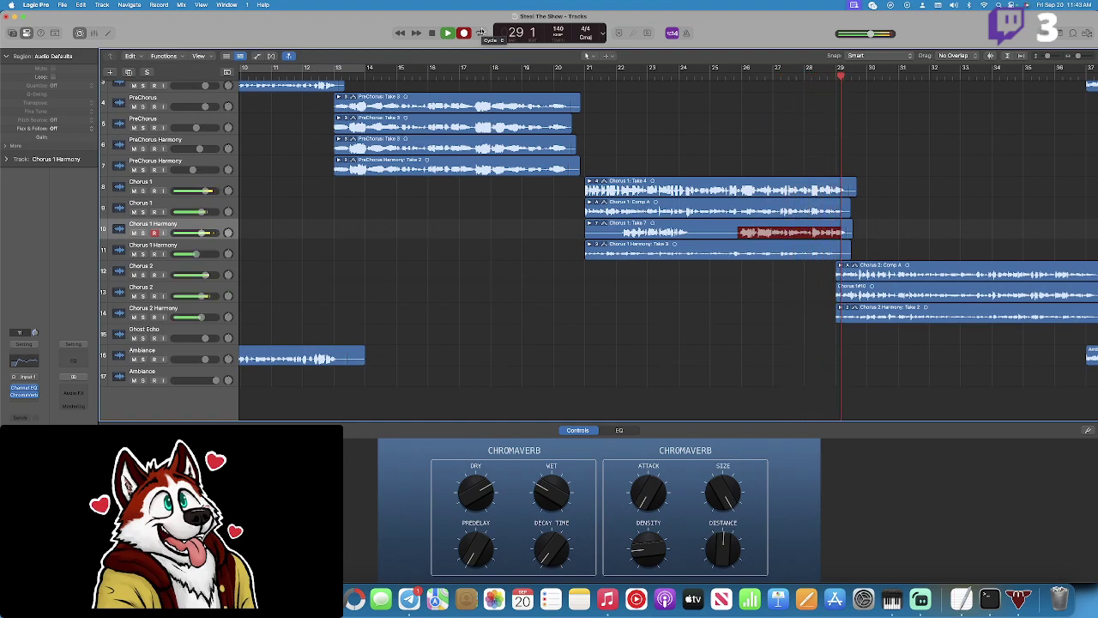
pyautogui.press('space')
pyautogui.click(734, 74)
pyautogui.press('space')
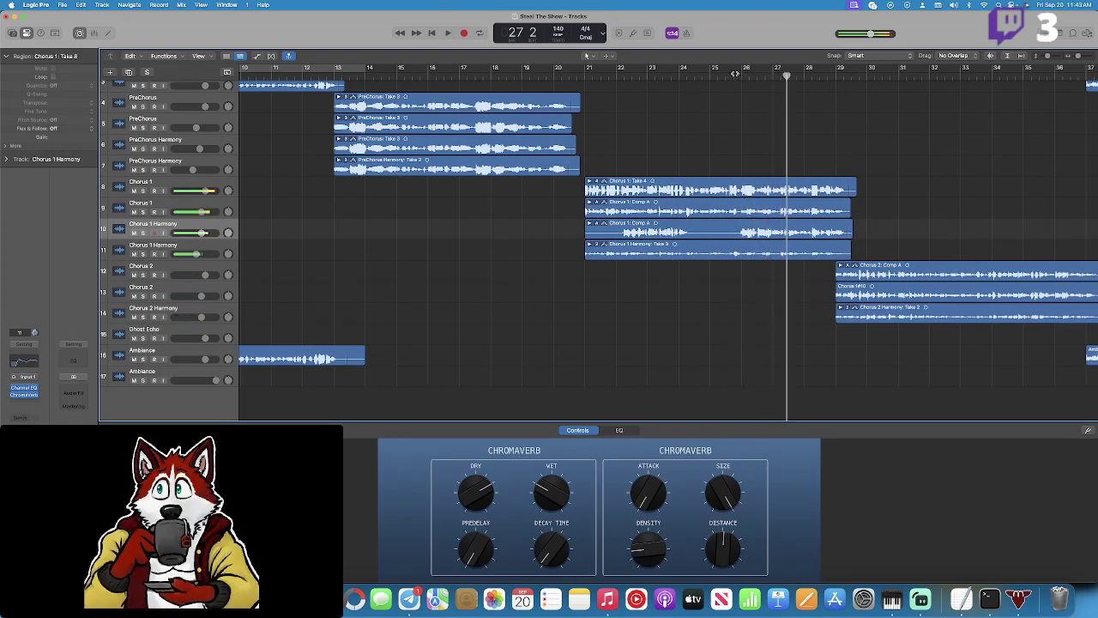
pyautogui.click(736, 74)
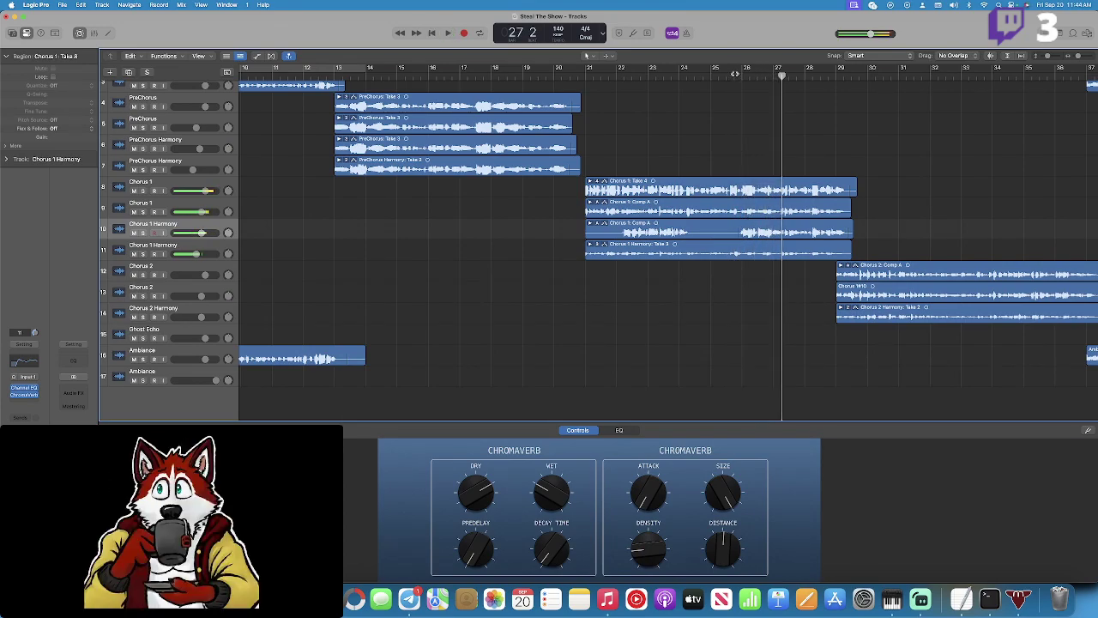
pyautogui.press('space')
# Re-record the second half of the first Chorus 1 Harmony track from bar 25 beat 3 to past bar 29 and play it back.
pyautogui.scroll(-1, 660, 129)
pyautogui.click(586, 76)
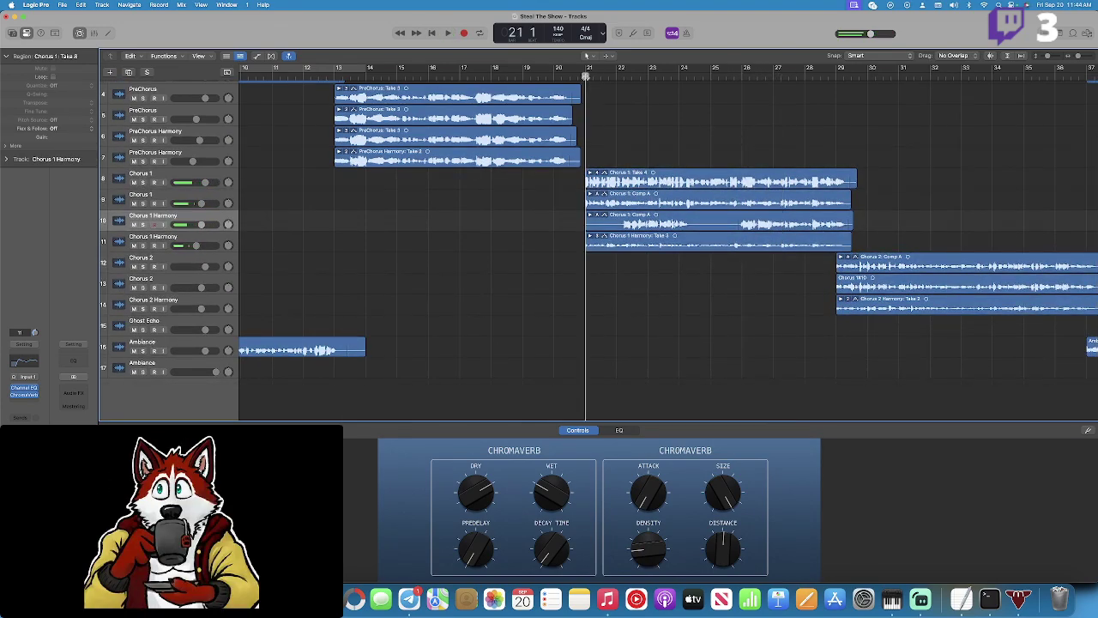
pyautogui.click(728, 76)
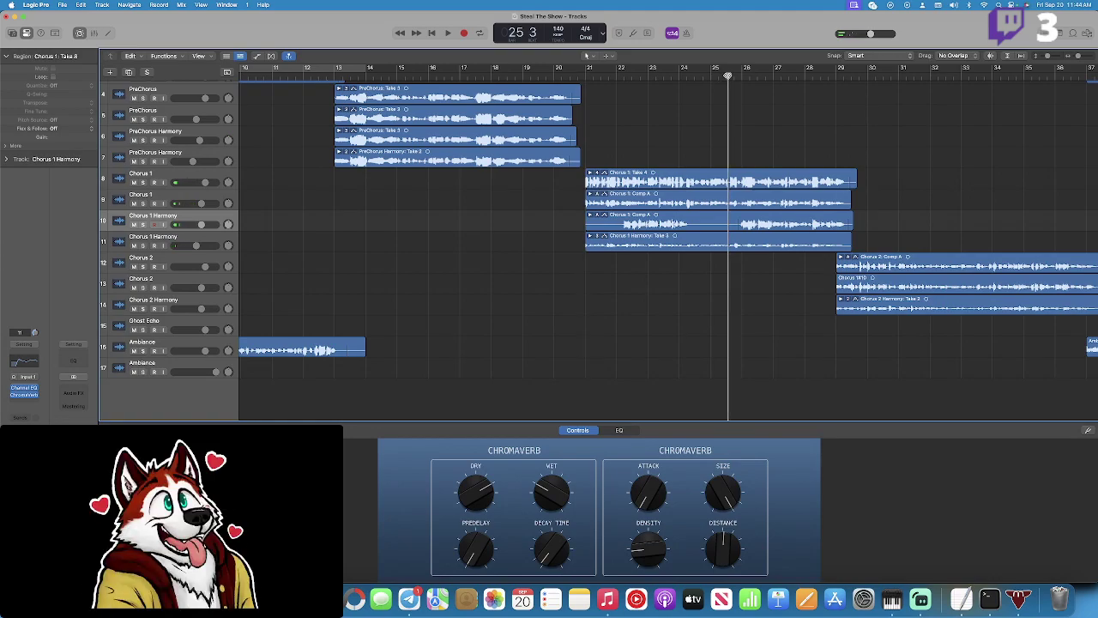
pyautogui.click(464, 32)
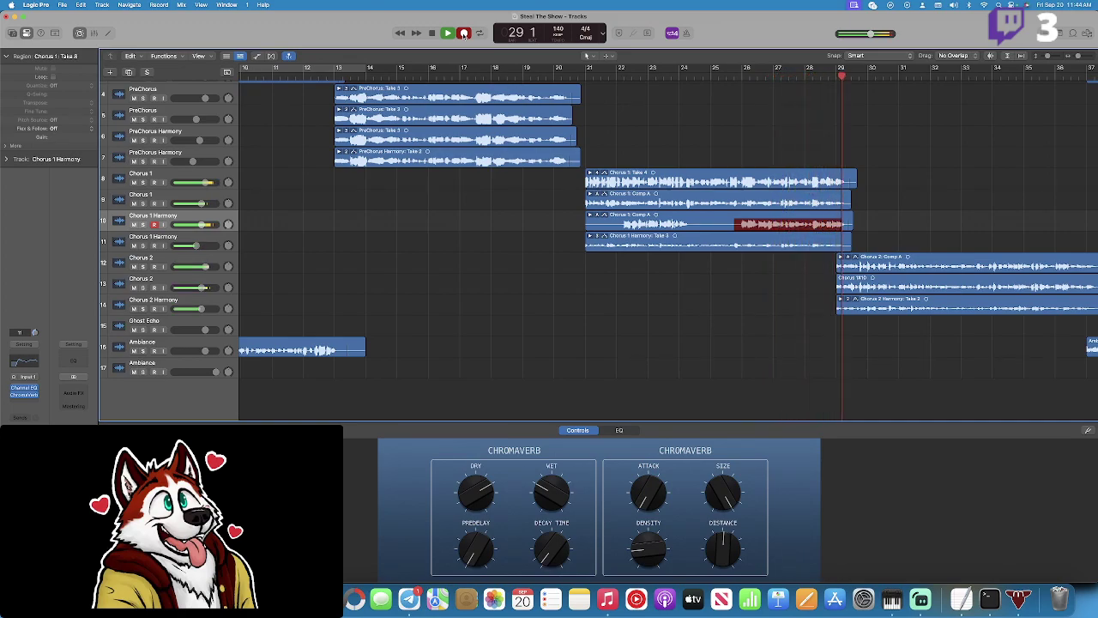
pyautogui.press('space')
pyautogui.press('space')
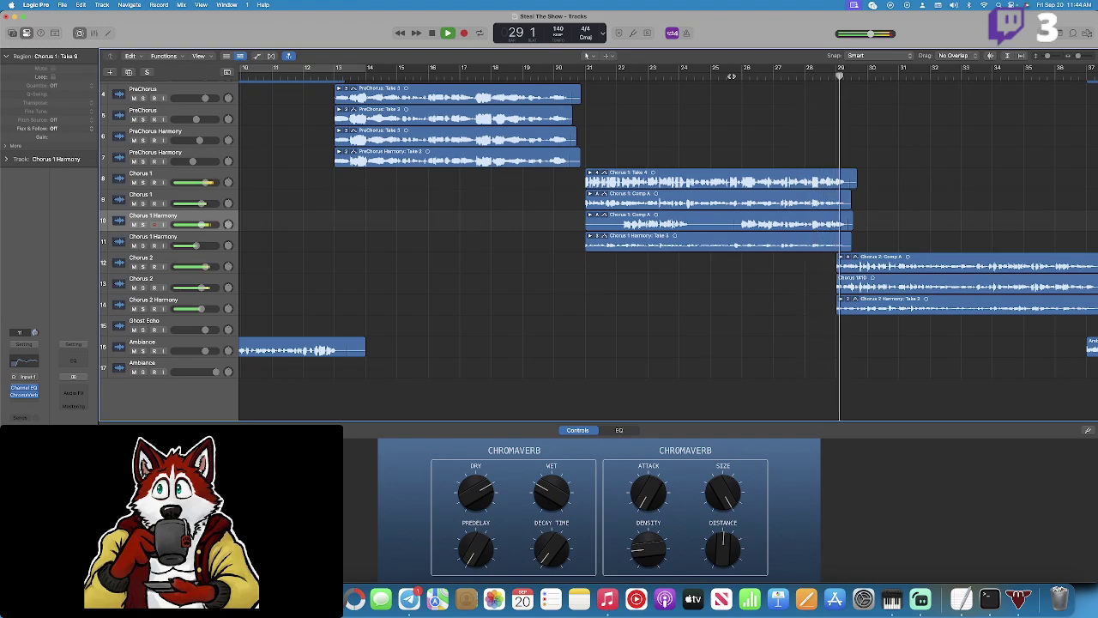
# Record a full take on the second Chorus 1 Harmony track from bar 21 to just past bar 29 and play back the chorus.
pyautogui.click(586, 75)
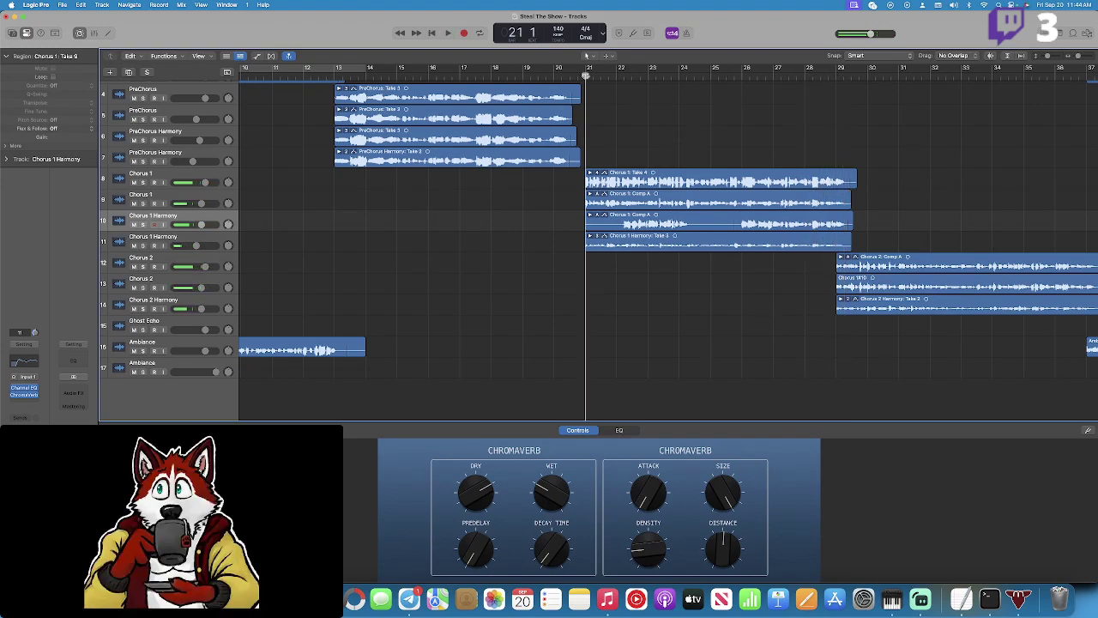
pyautogui.click(224, 242)
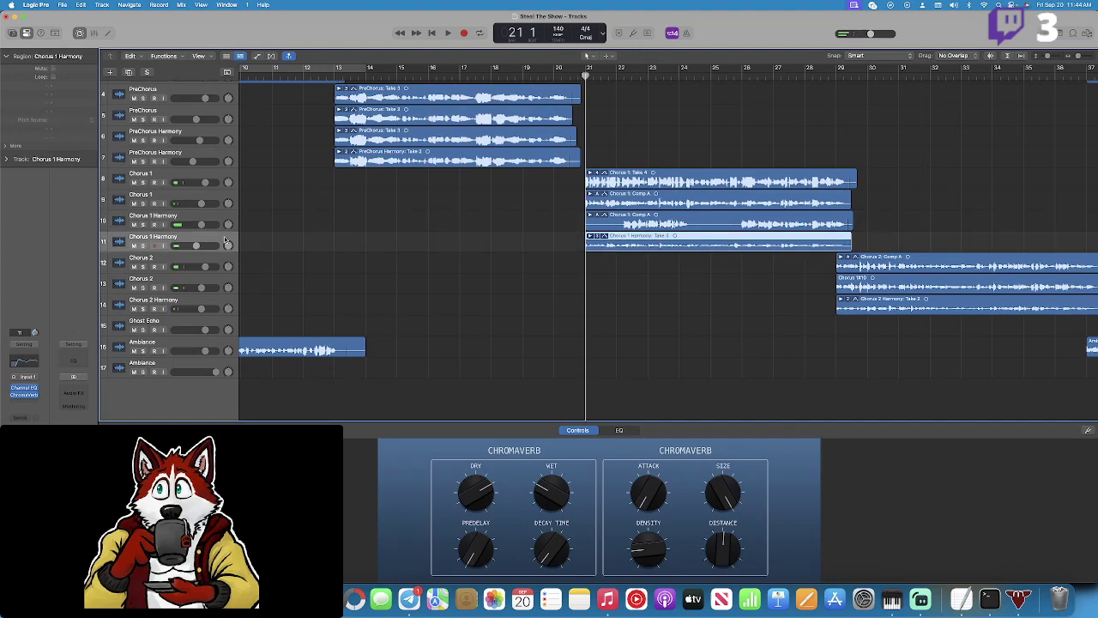
pyautogui.click(464, 33)
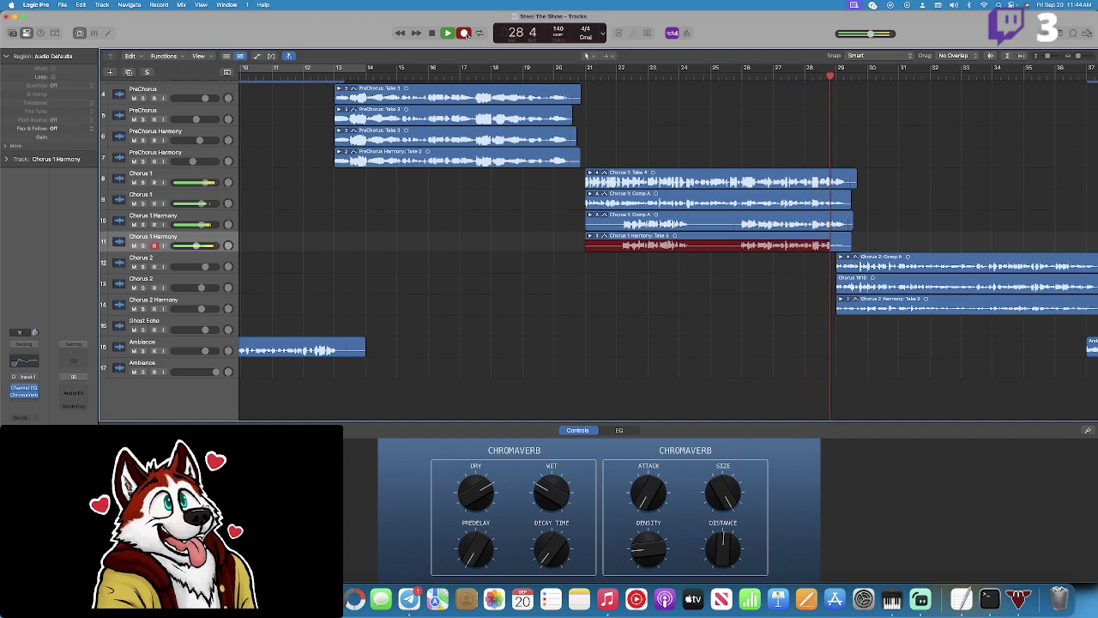
pyautogui.press('space')
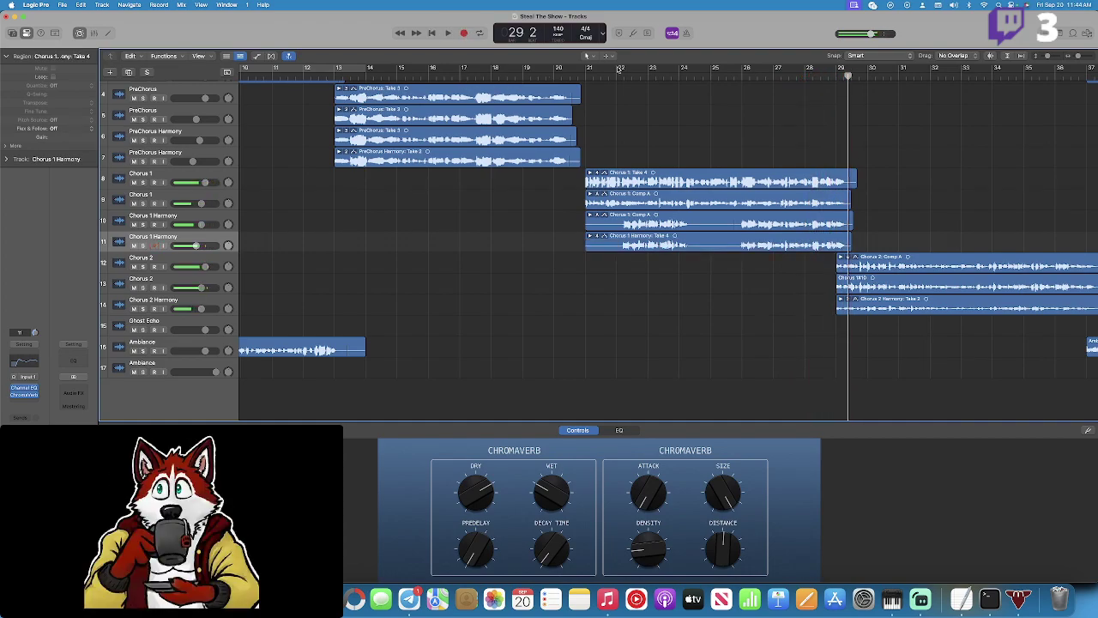
pyautogui.press('space')
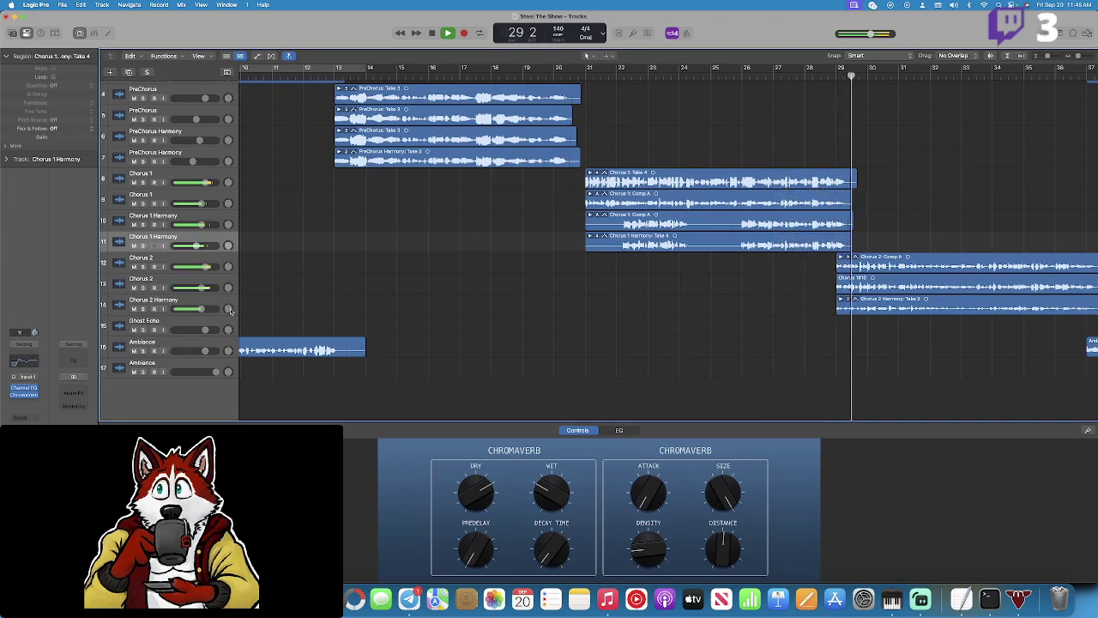
# Record a vocal region on the first Ambiance track from bar 21 to just past bar 29.
pyautogui.click(167, 348)
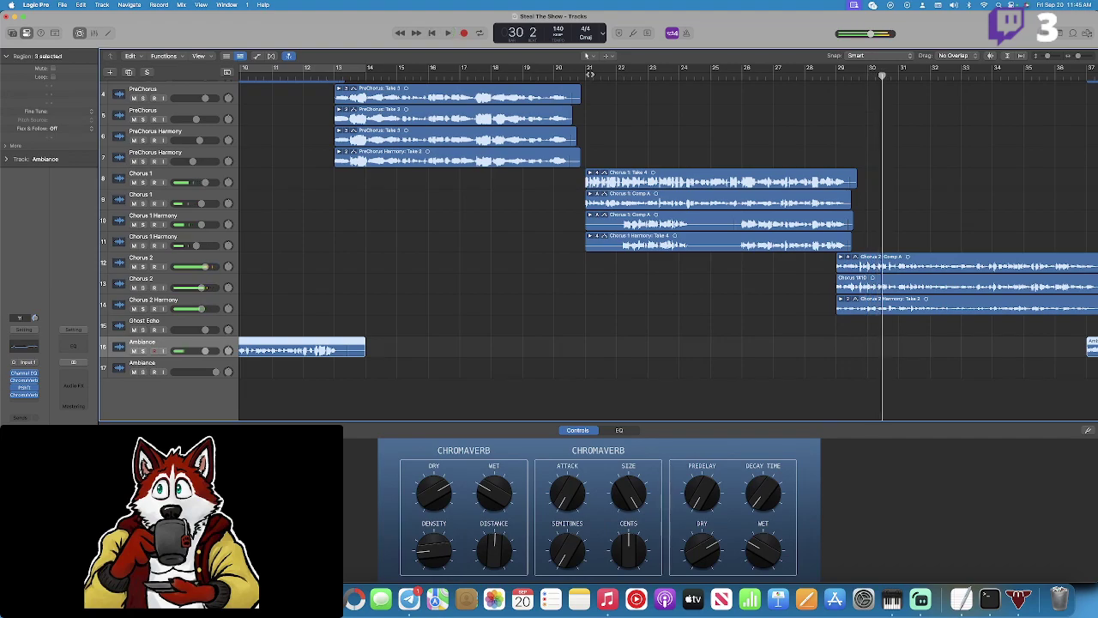
pyautogui.press('space')
pyautogui.click(588, 74)
pyautogui.click(464, 34)
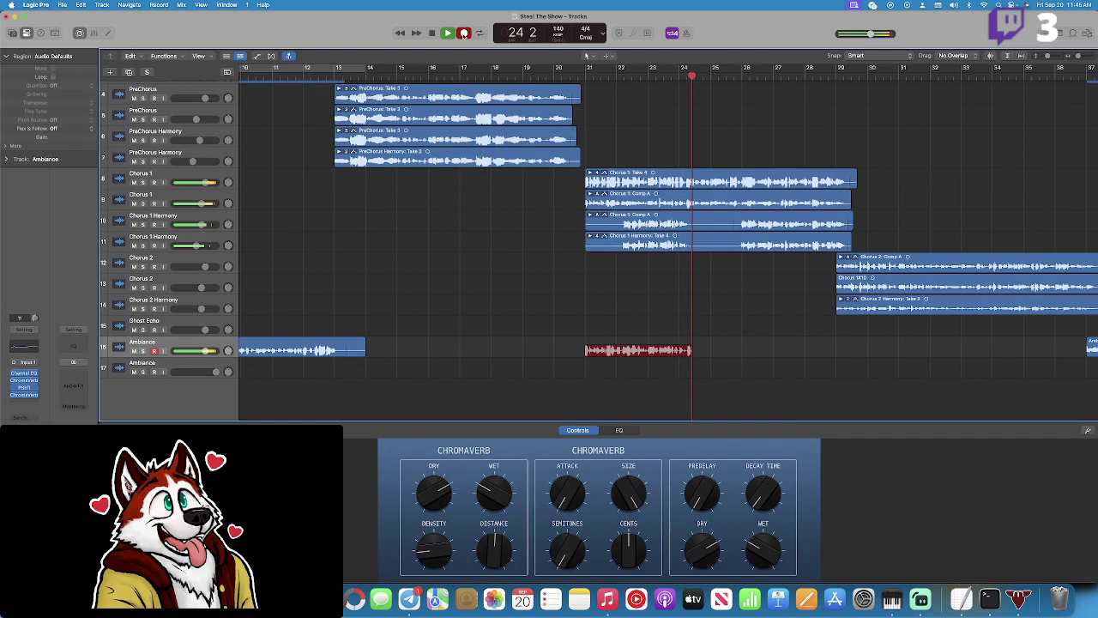
pyautogui.hscroll(15, 385, 264)
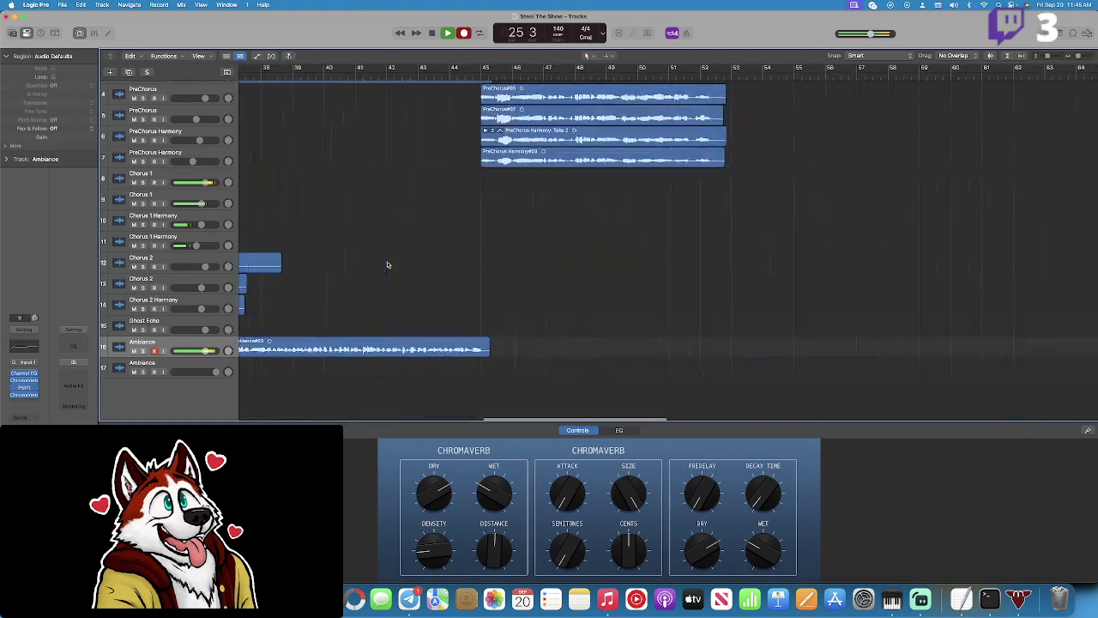
pyautogui.hscroll(-15, 387, 264)
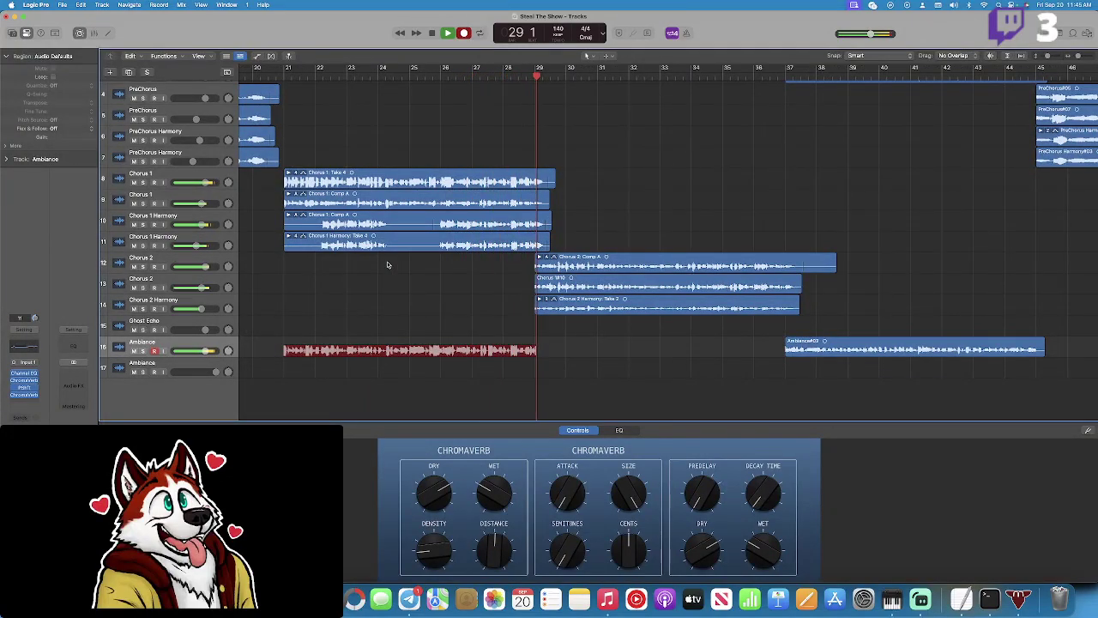
pyautogui.press('space')
# Play back the new Ambiance region, then undo the recording and delete its audio file from disk.
pyautogui.click(311, 77)
pyautogui.press('space')
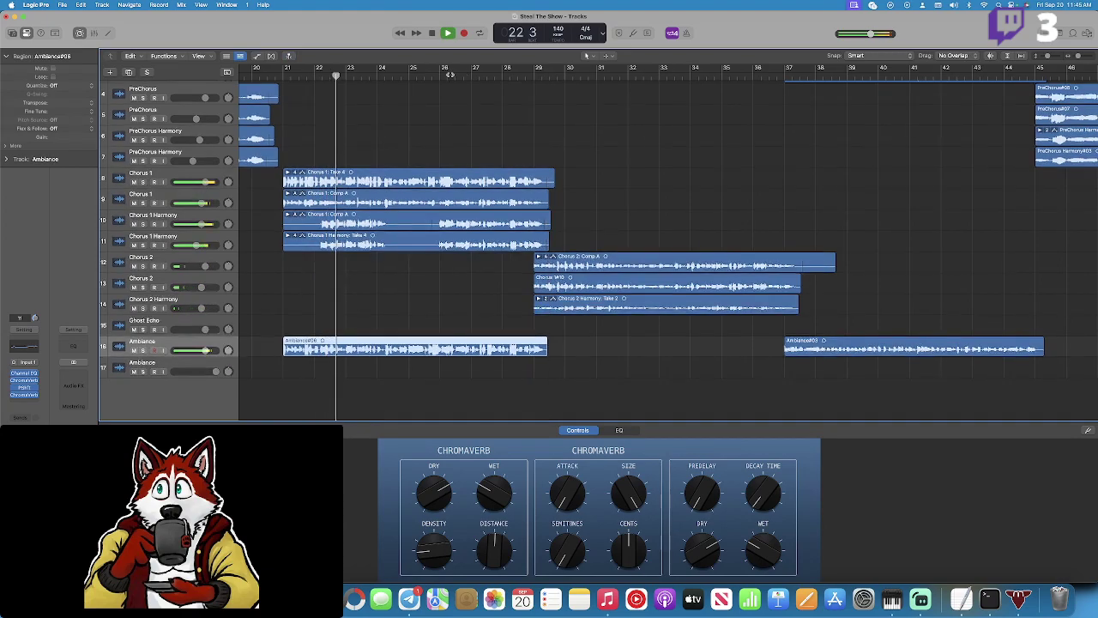
pyautogui.press('super+z')
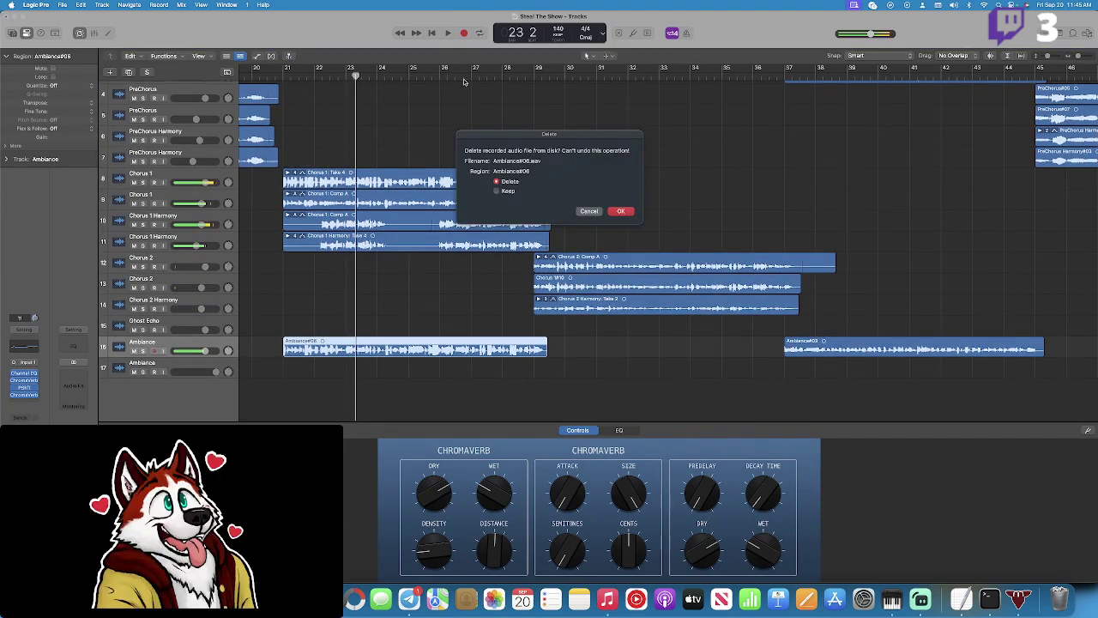
pyautogui.click(620, 213)
# Listen to the start of the second verse around bar 37 and return the playhead to bar 37.
pyautogui.hscroll(2, 557, 257)
pyautogui.click(736, 76)
pyautogui.press('space')
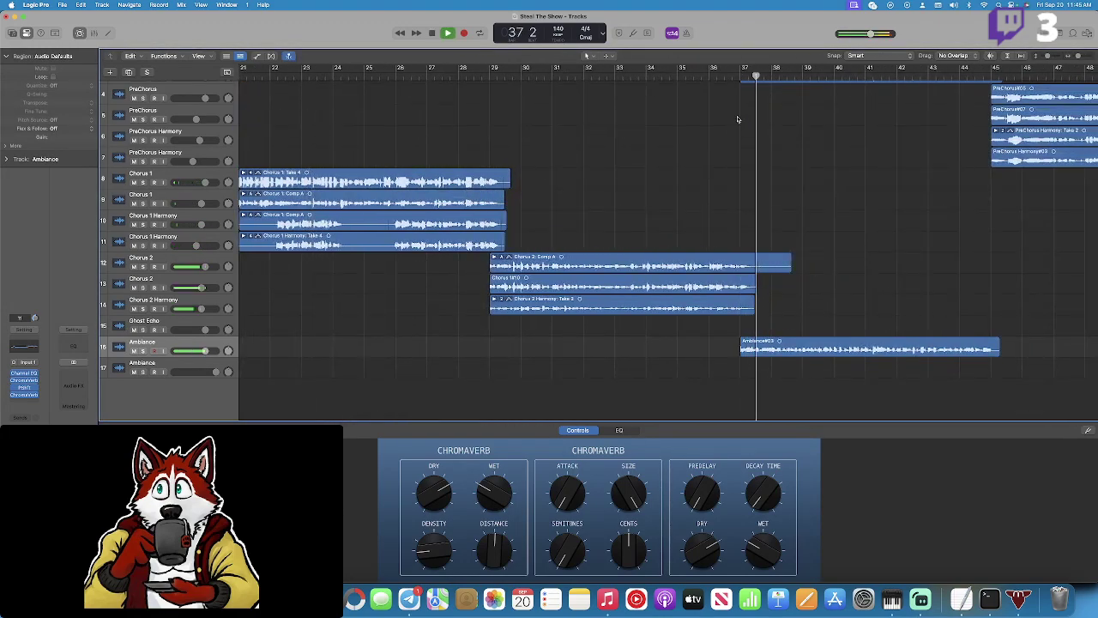
pyautogui.scroll(3, 736, 120)
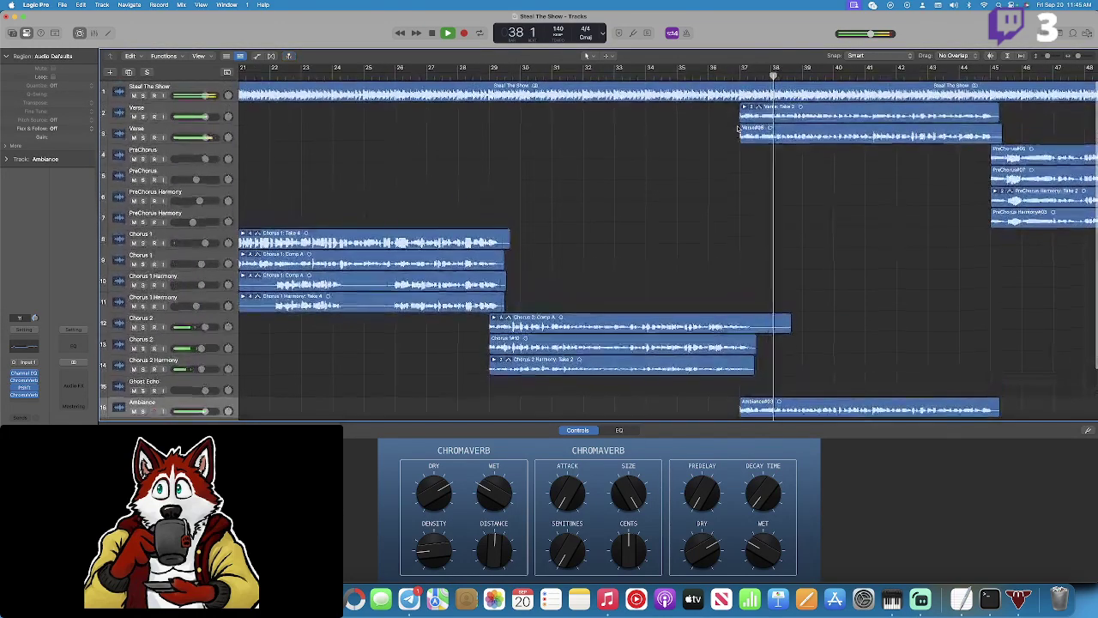
pyautogui.press('space')
pyautogui.click(740, 74)
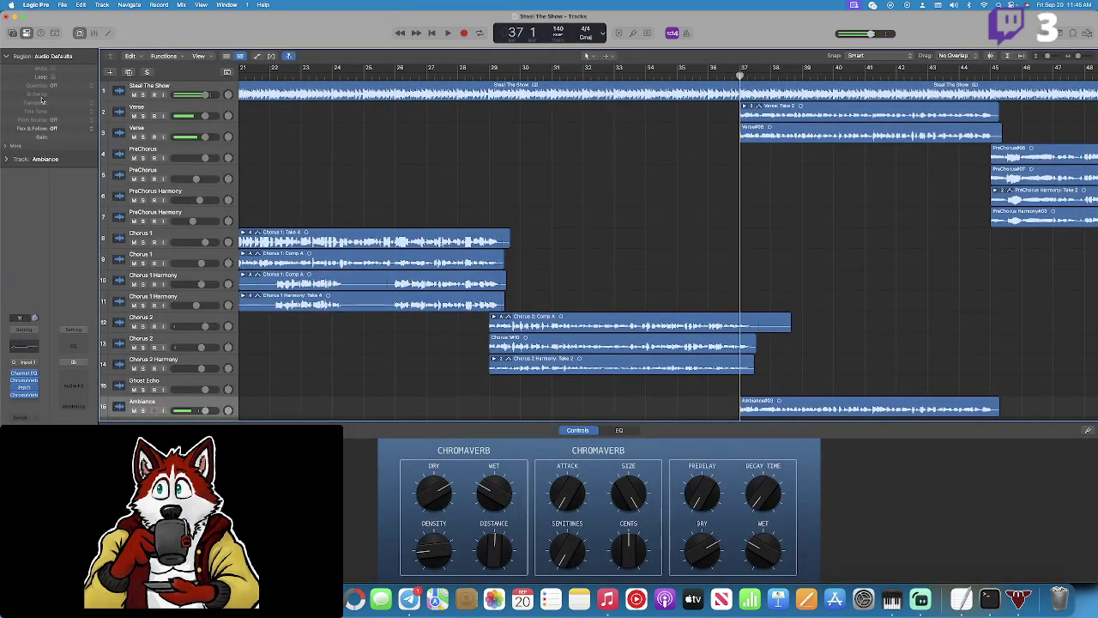
# Record a new take on the first Verse track from bar 37 to just past bar 45.
pyautogui.click(215, 108)
pyautogui.click(464, 33)
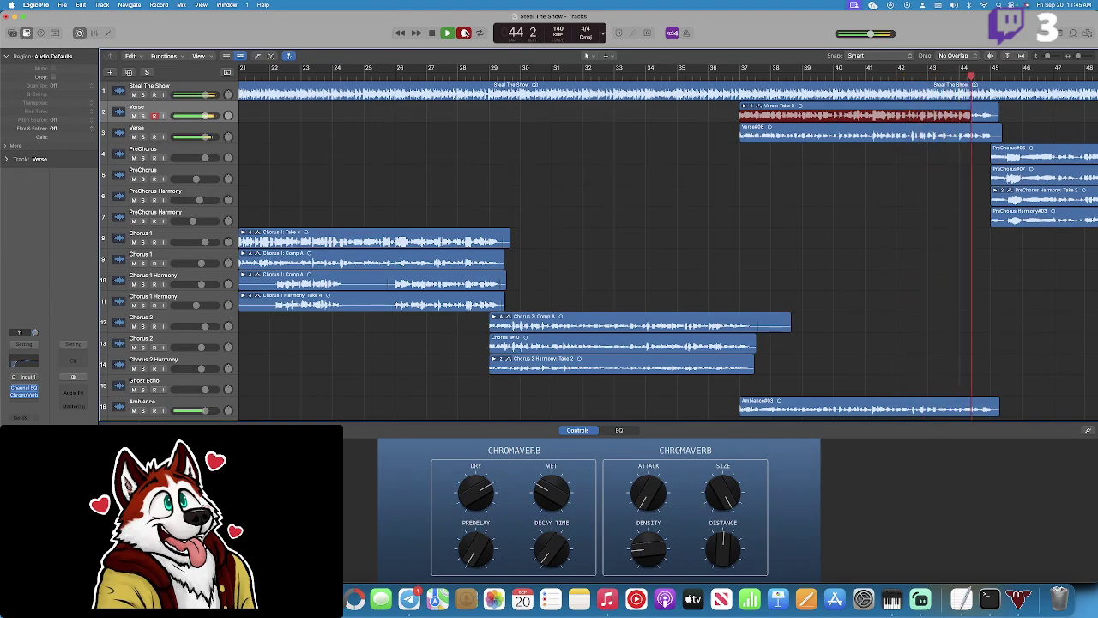
pyautogui.click(448, 34)
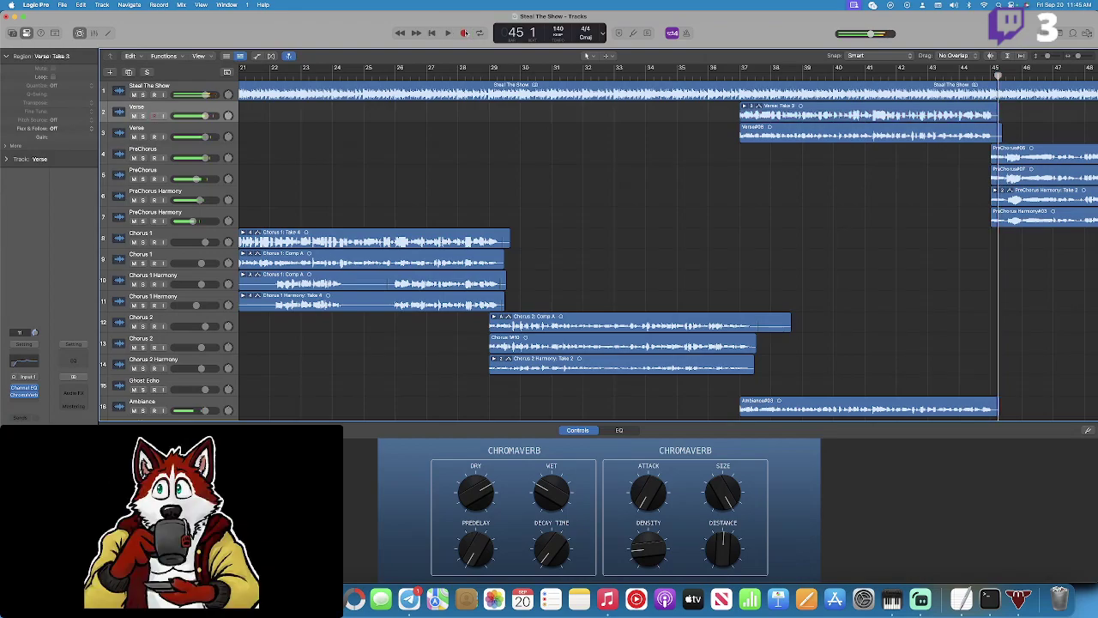
# Record a second take on the second Verse track from bar 37 to bar 45 and collapse its take folder.
pyautogui.click(740, 77)
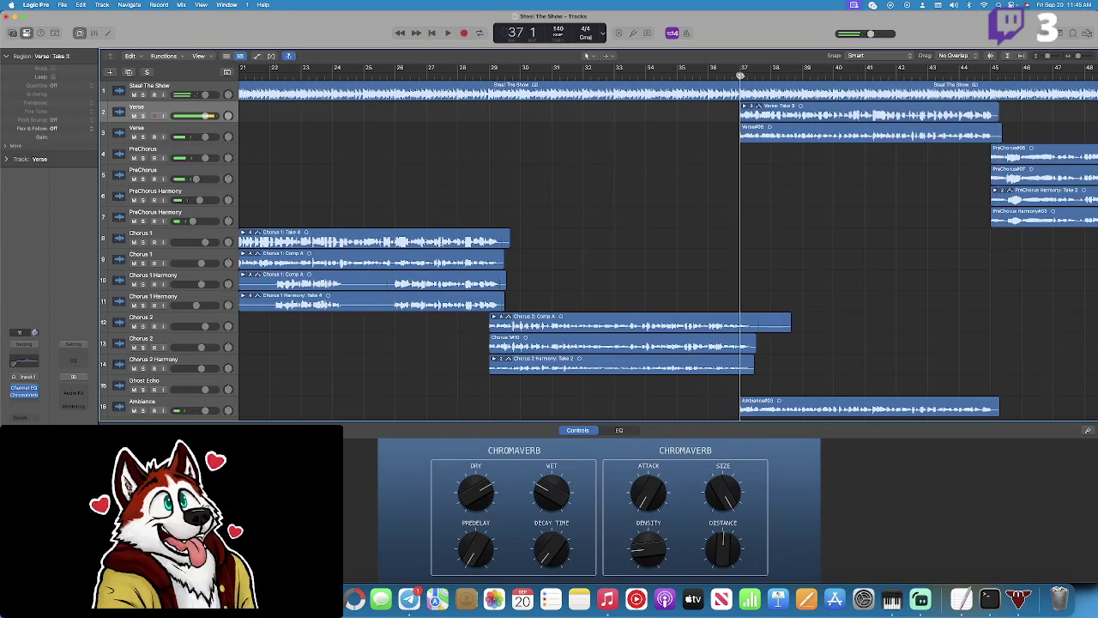
pyautogui.click(219, 128)
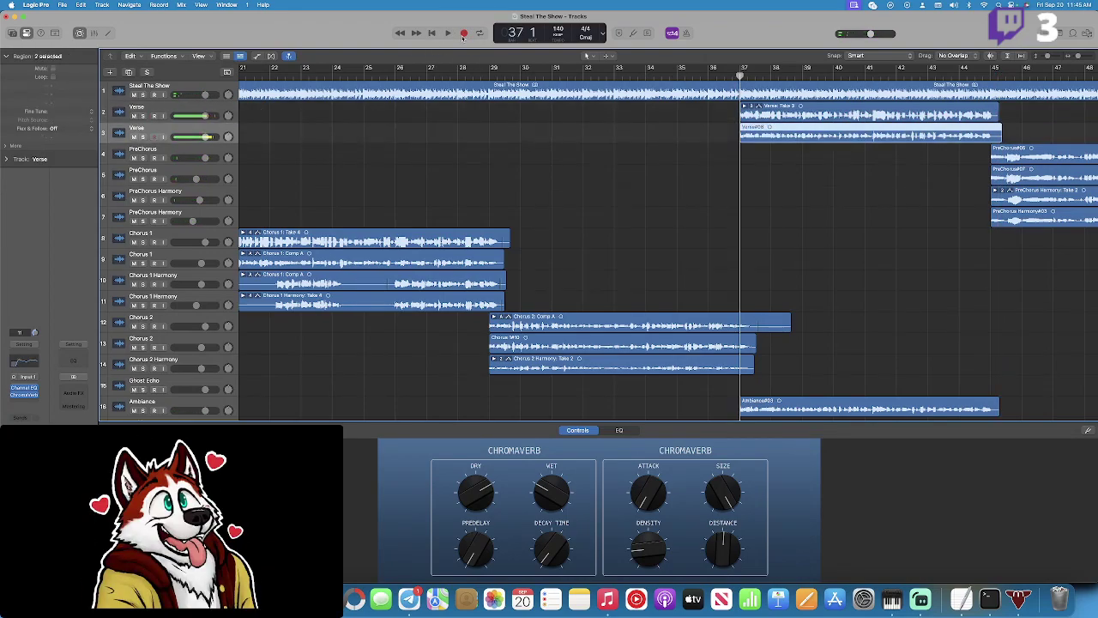
pyautogui.click(464, 33)
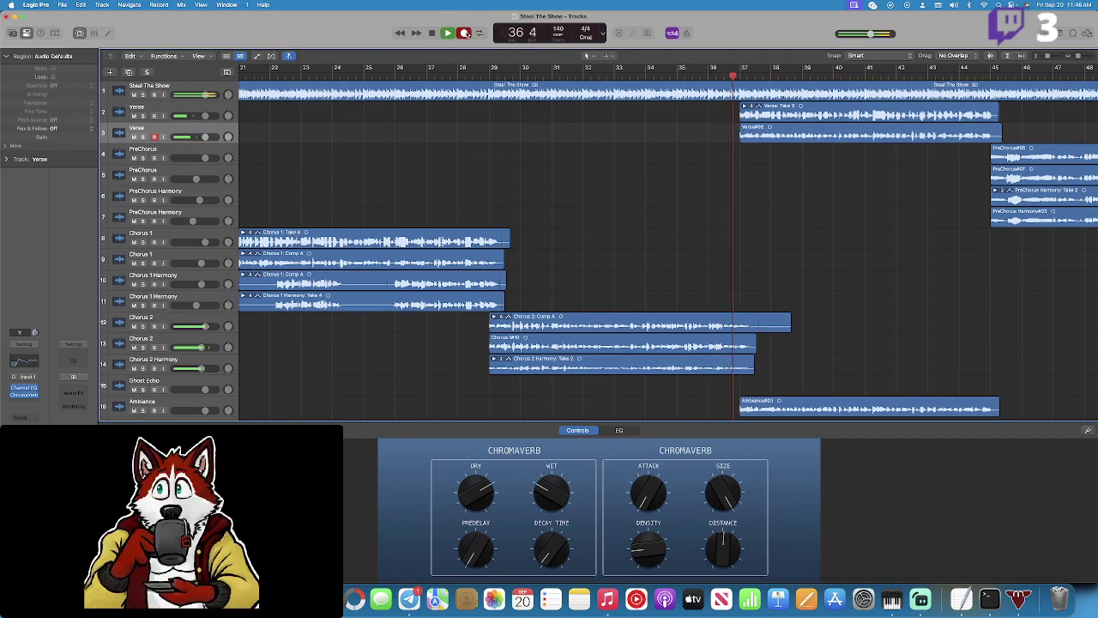
pyautogui.click(464, 33)
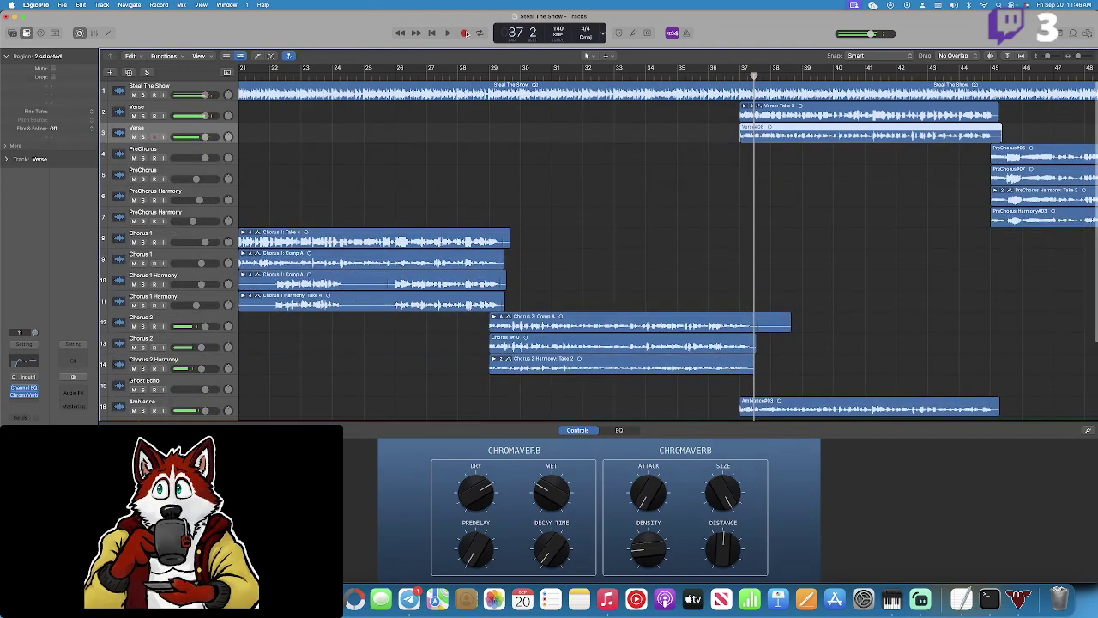
pyautogui.click(463, 32)
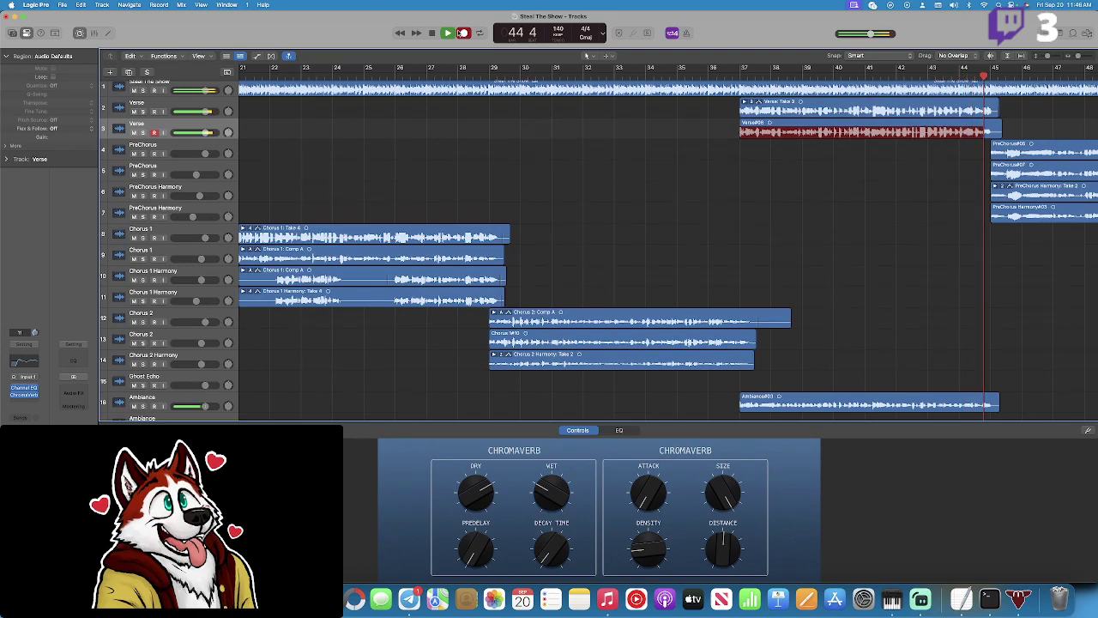
pyautogui.press('space')
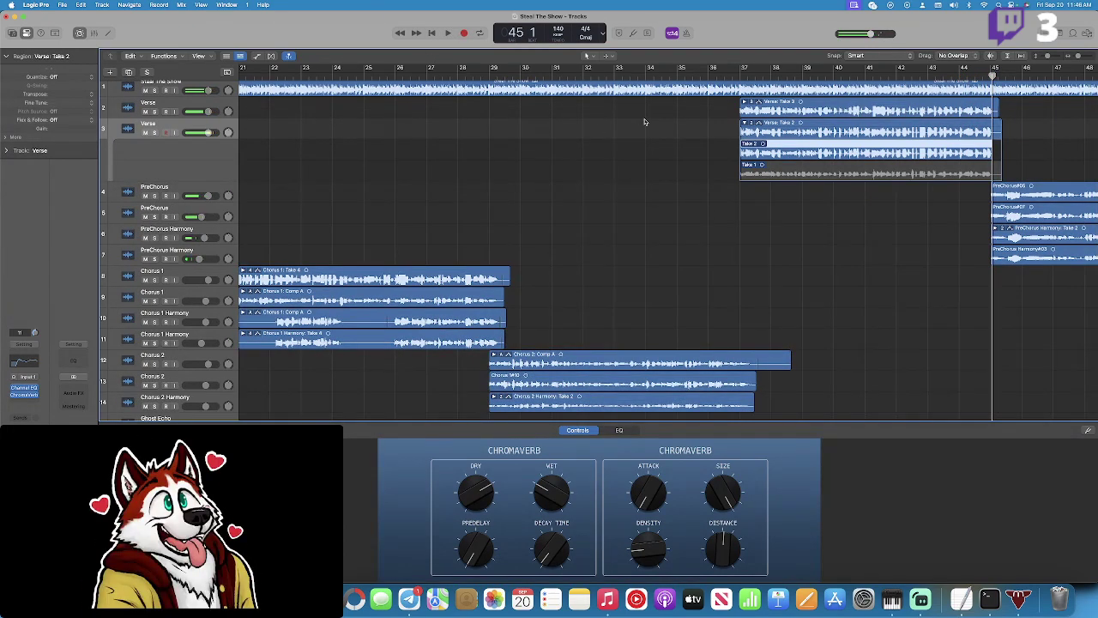
pyautogui.hscroll(-1, 694, 121)
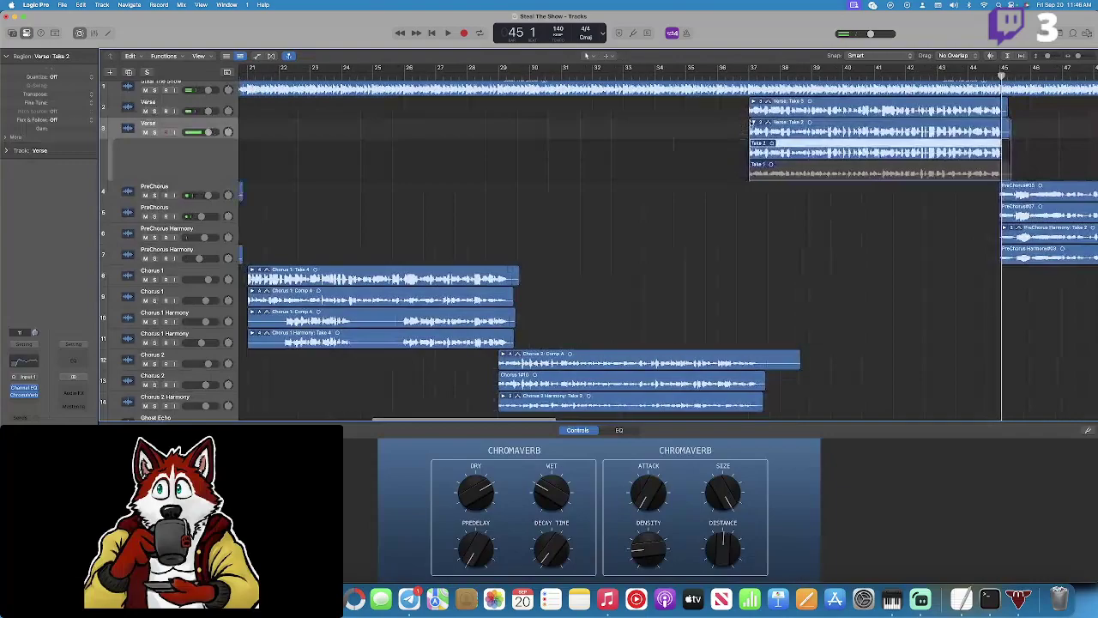
pyautogui.click(753, 122)
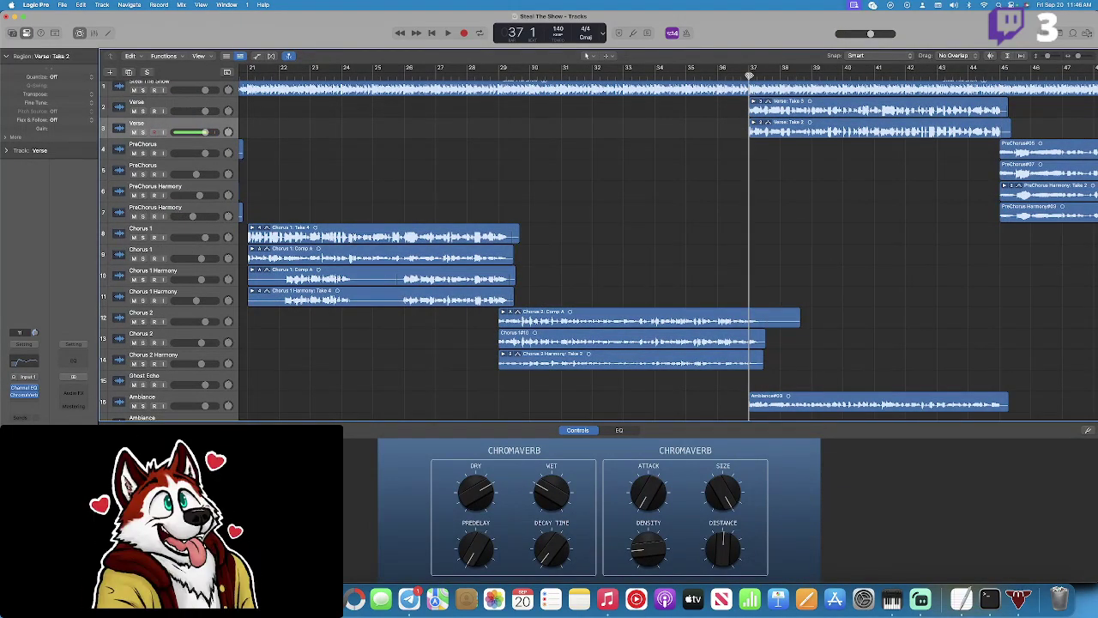
# Record a fourth take on the first Verse track from bar 37 to just past bar 45 and play back its opening.
pyautogui.click(148, 98)
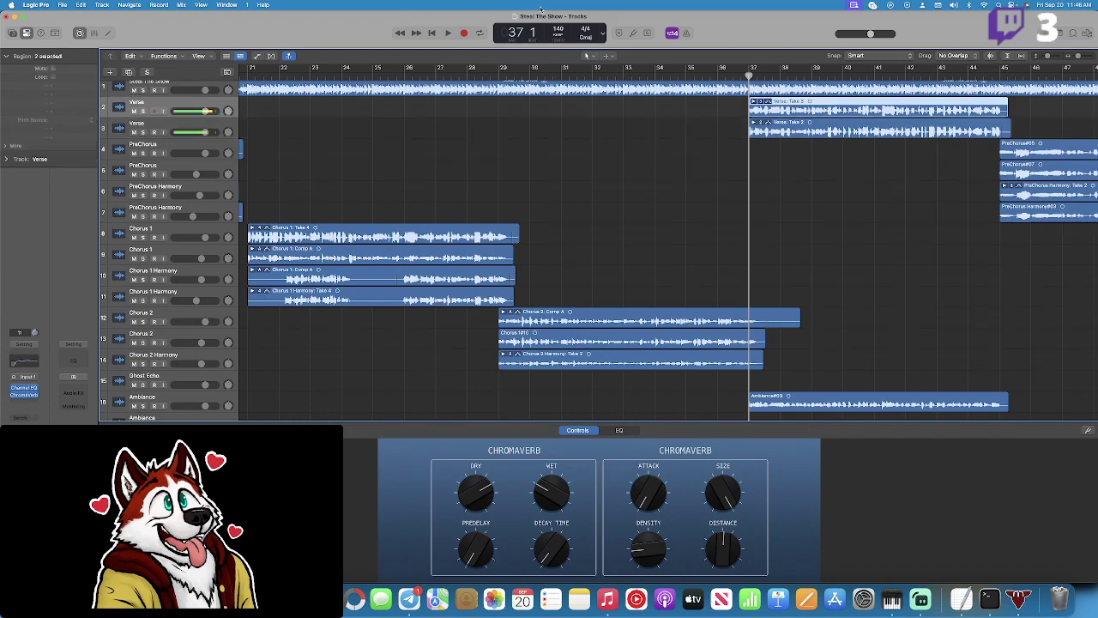
pyautogui.click(464, 34)
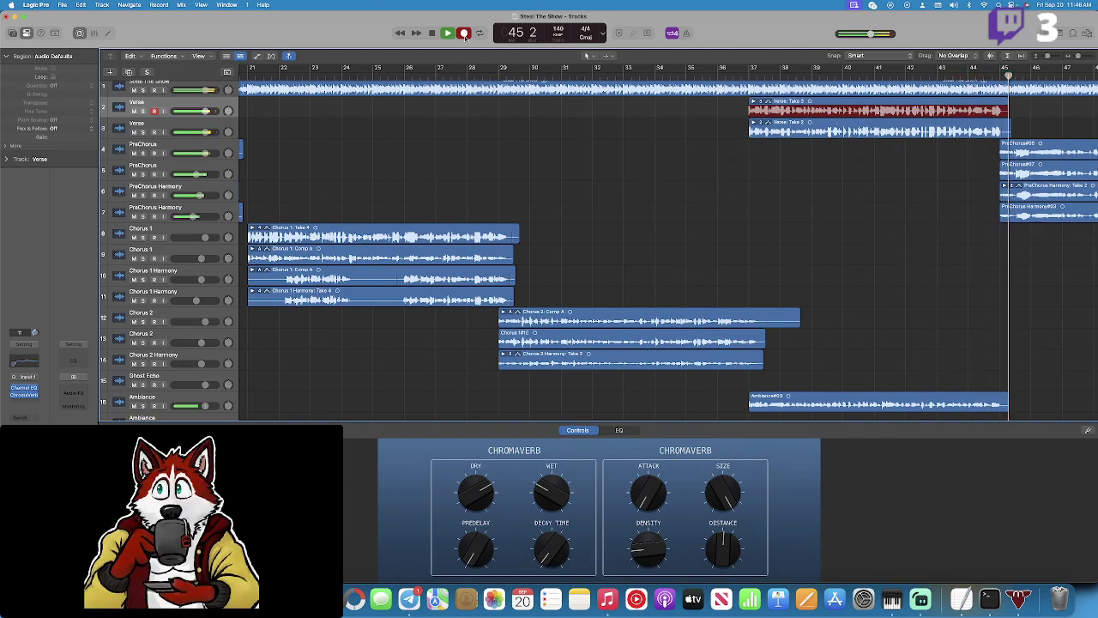
pyautogui.click(464, 34)
pyautogui.click(752, 74)
pyautogui.press('space')
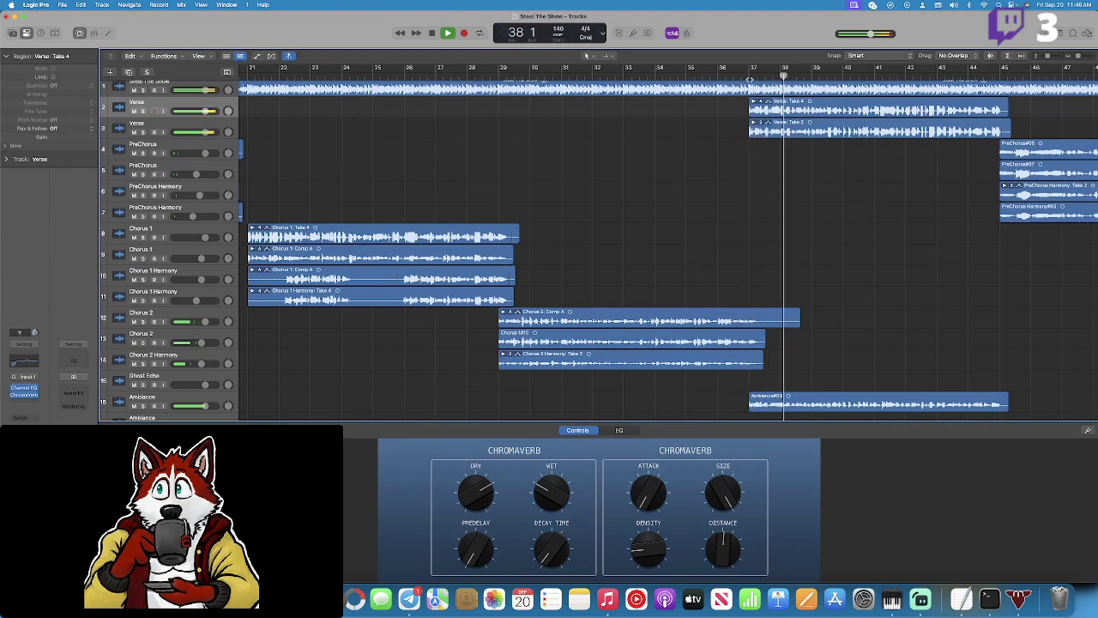
pyautogui.press('space')
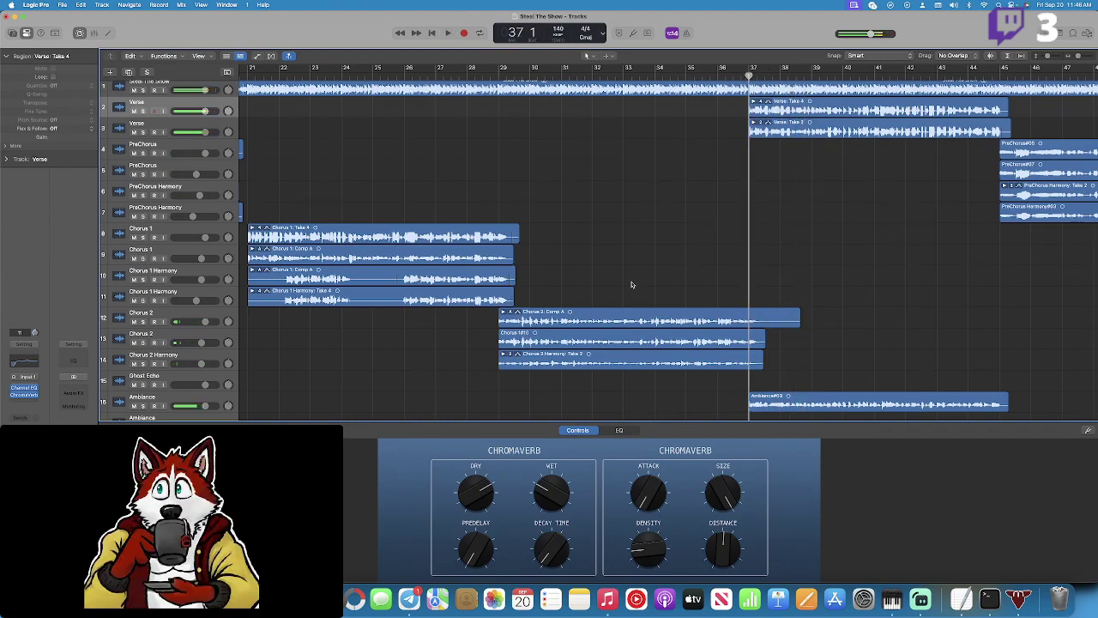
# Record a second take on the first Ambiance track from bar 37 to just past bar 45.
pyautogui.click(142, 397)
pyautogui.click(464, 35)
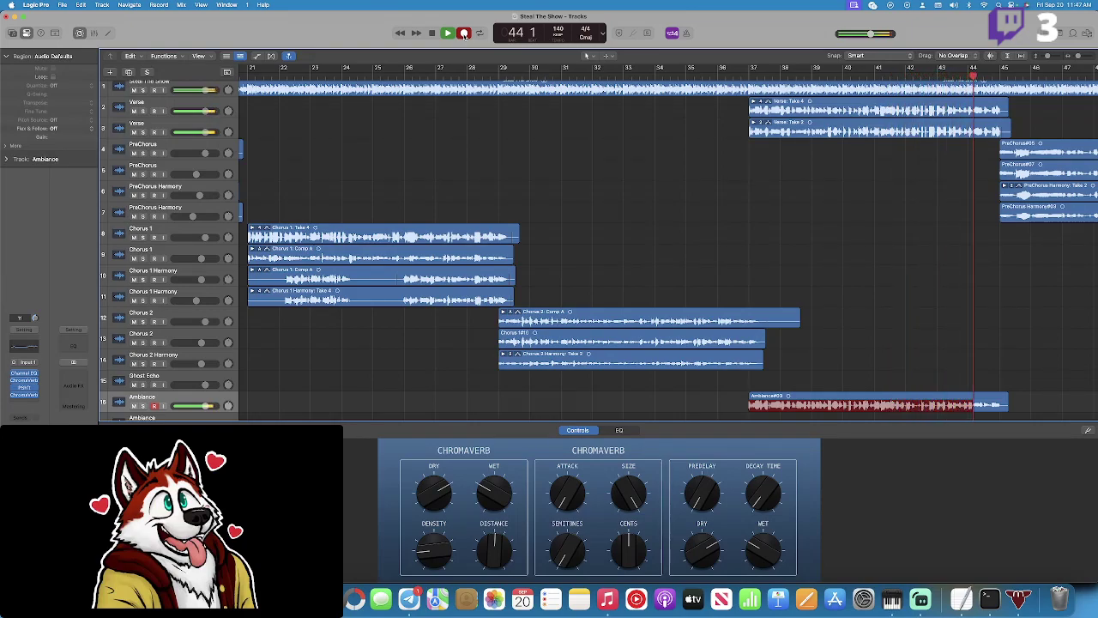
pyautogui.press('space')
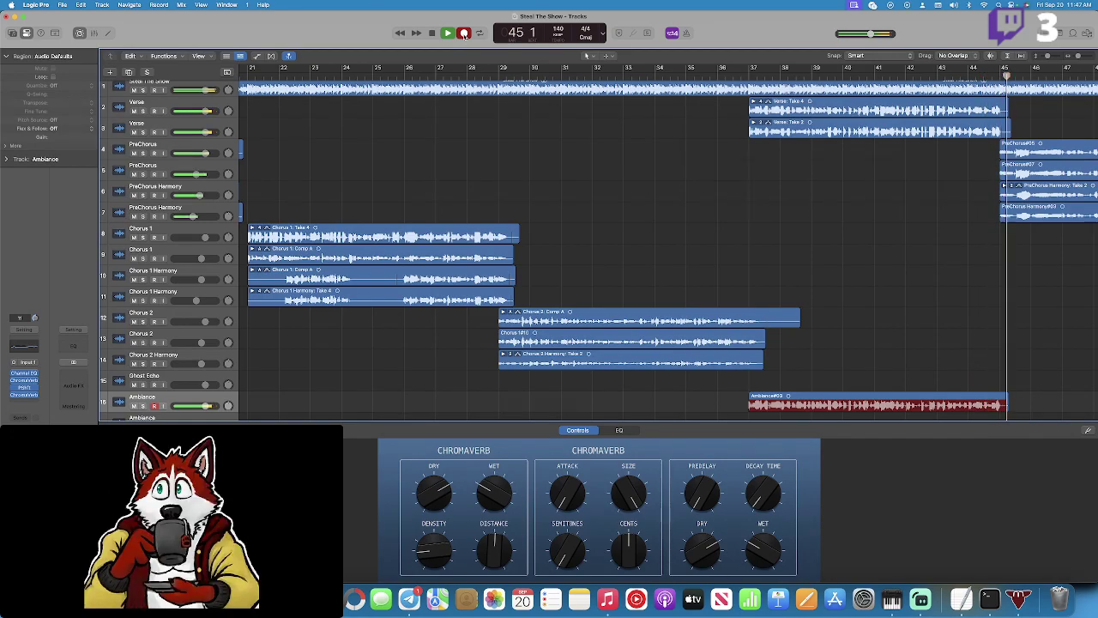
# Play back the second verse with the new Ambiance take from bar 37 into the pre-chorus at bar 45.
pyautogui.click(753, 77)
pyautogui.press('space')
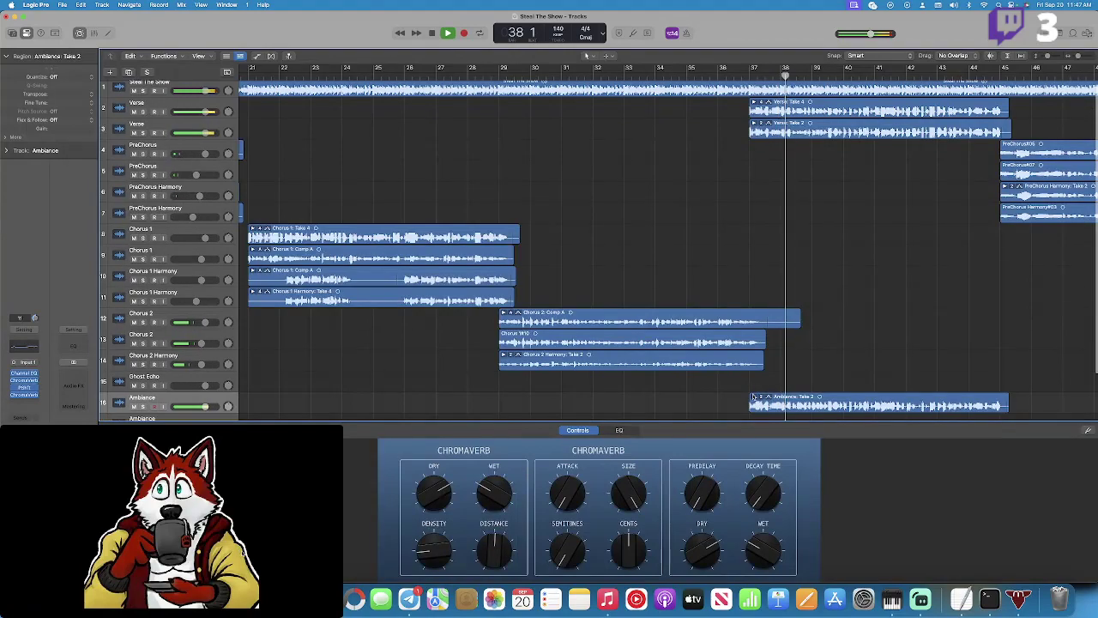
pyautogui.press('super+d')
pyautogui.hscroll(3, 788, 391)
pyautogui.scroll(1, 788, 391)
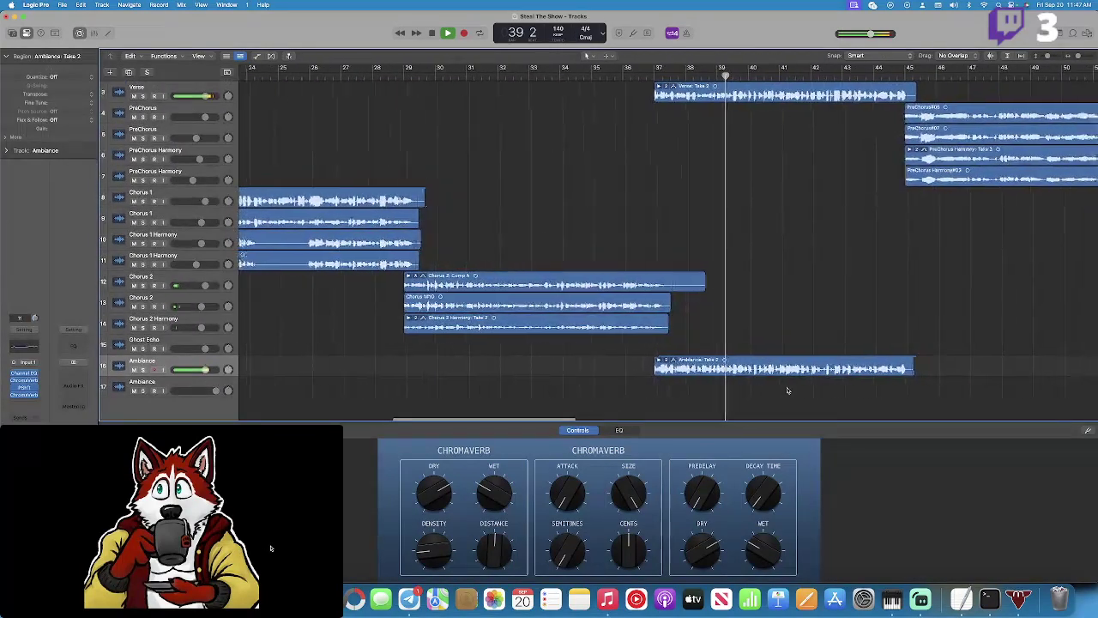
pyautogui.hscroll(2, 787, 391)
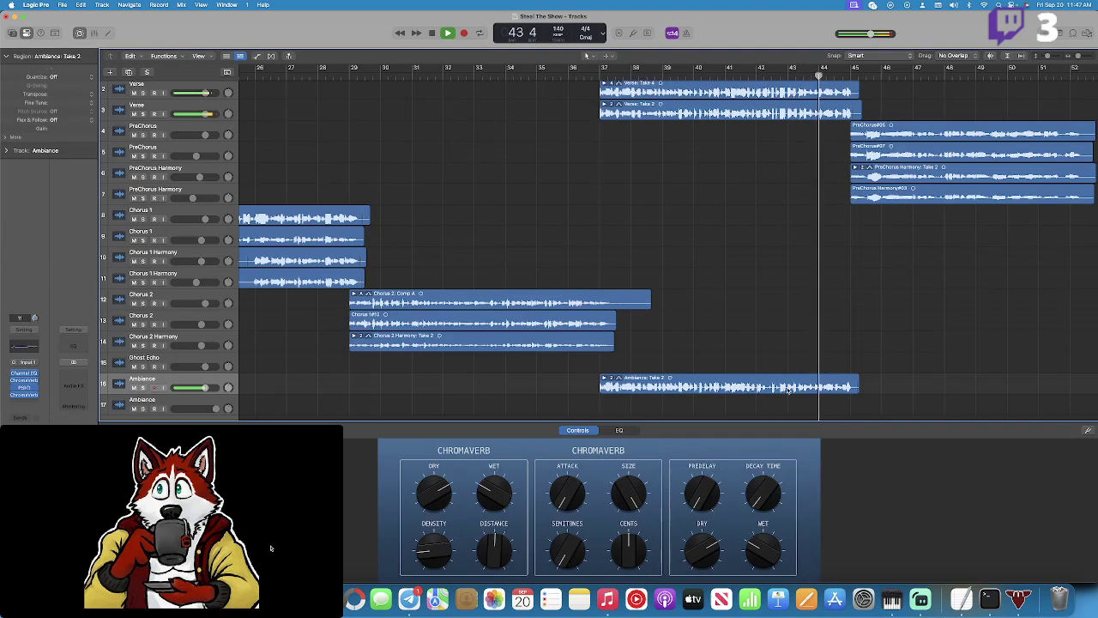
pyautogui.hscroll(5, 787, 390)
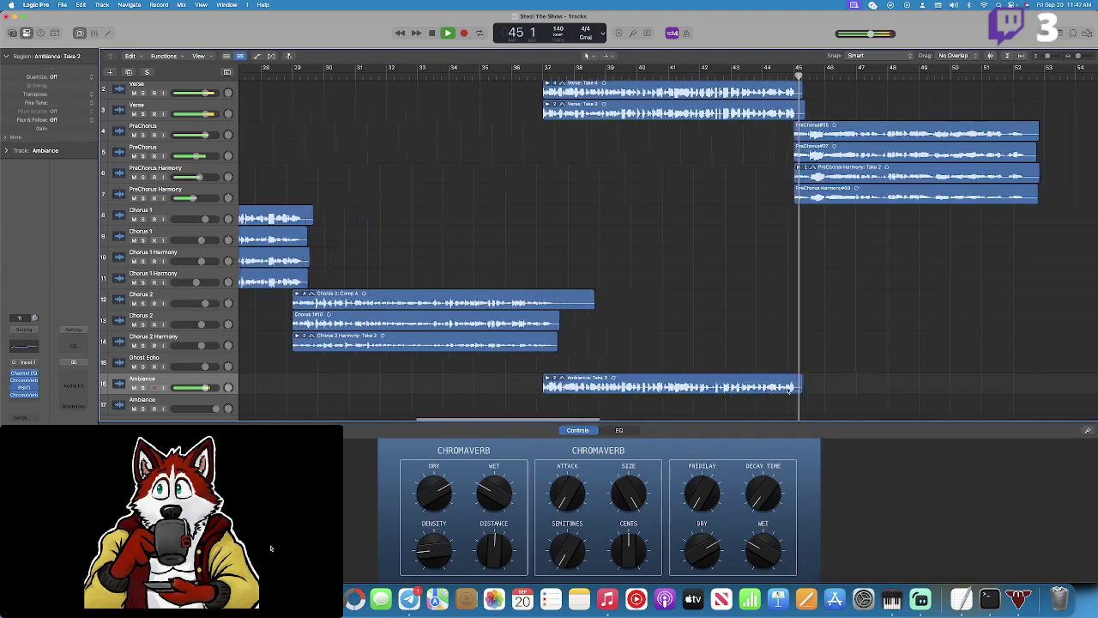
pyautogui.hscroll(4, 788, 390)
# Record a second take on the first PreChorus track from bar 45 to past bar 52 and play back its opening.
pyautogui.click(652, 131)
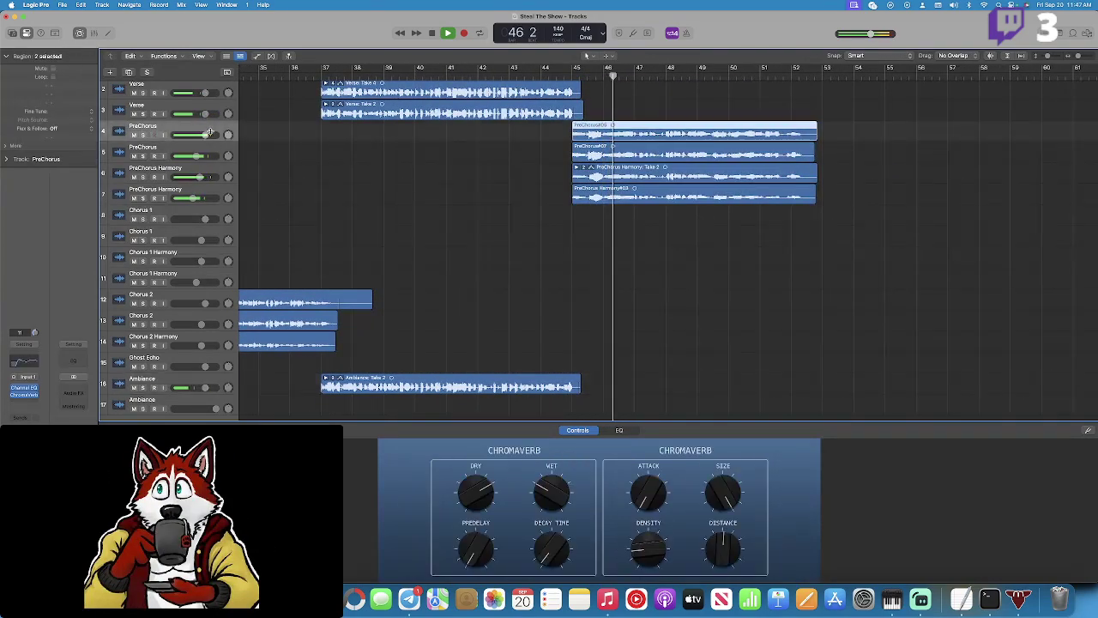
pyautogui.click(462, 33)
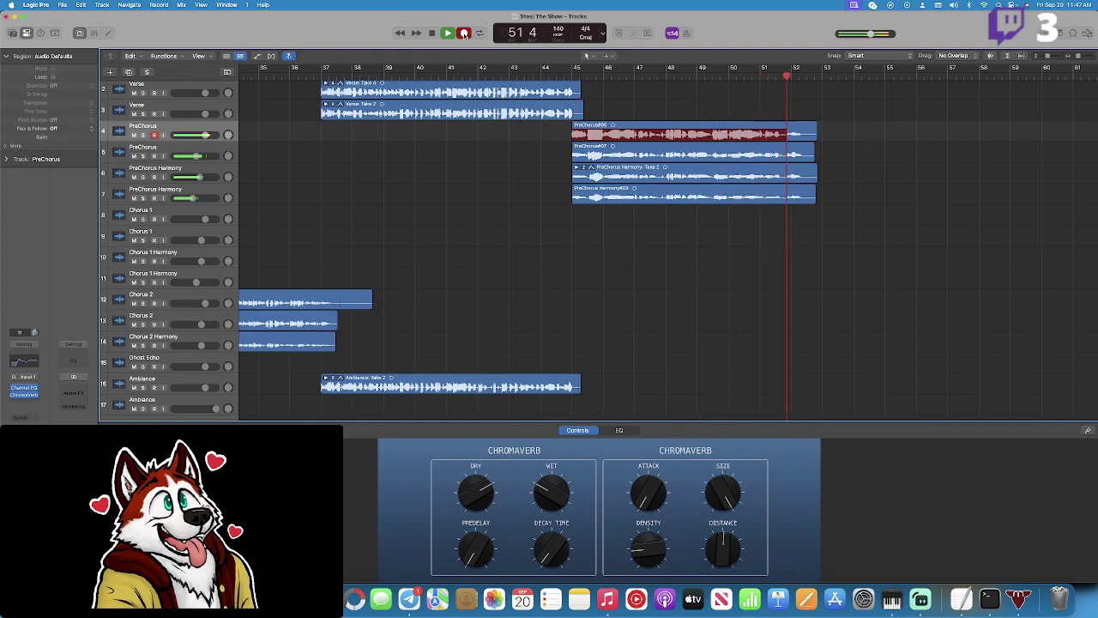
pyautogui.click(463, 33)
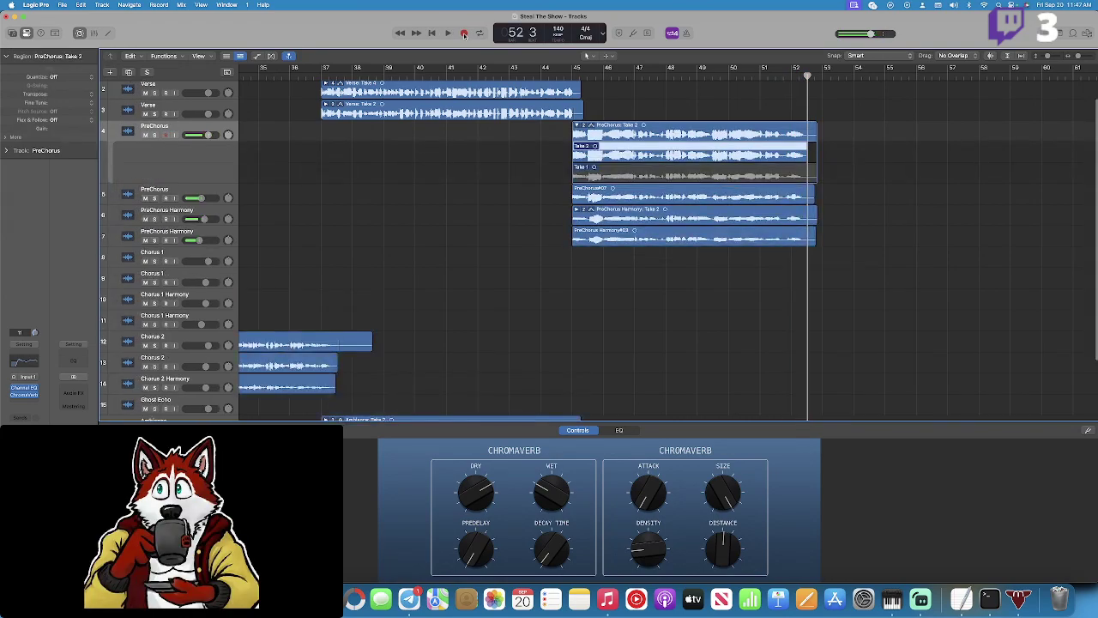
pyautogui.click(582, 126)
pyautogui.press('space')
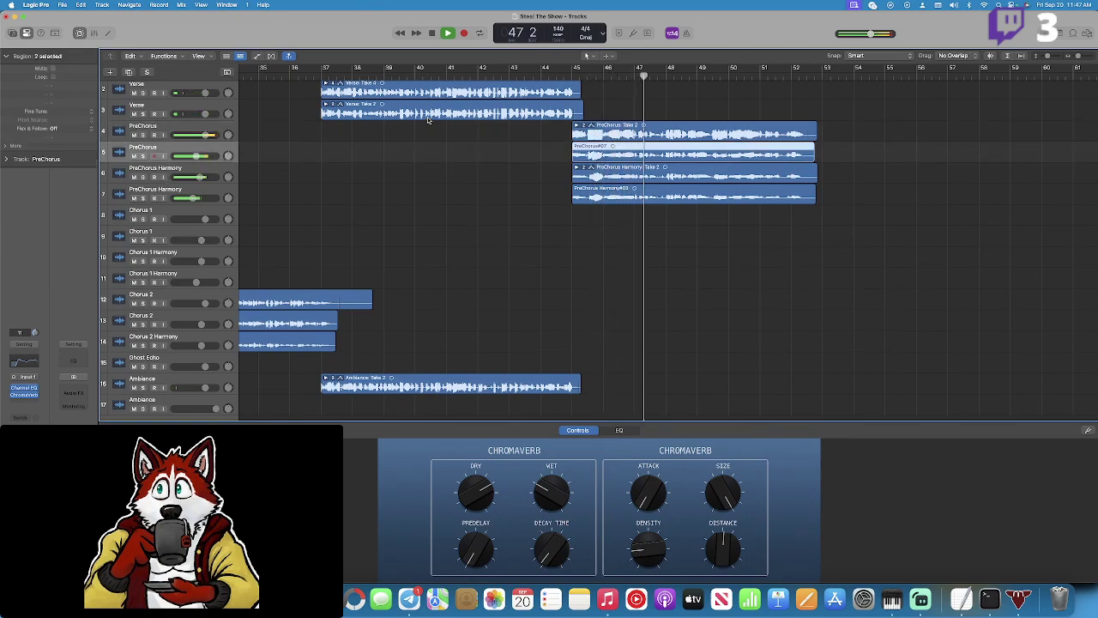
pyautogui.press('space')
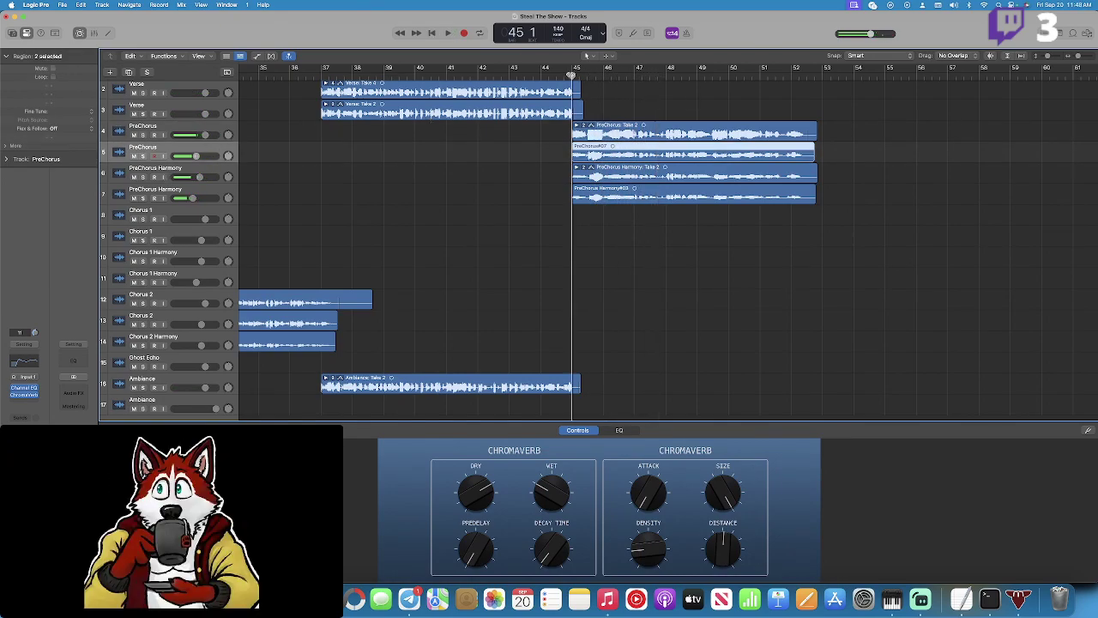
# Record a second take on the second PreChorus track from bar 45 to past bar 52, play it back and collapse its take folder.
pyautogui.click(464, 33)
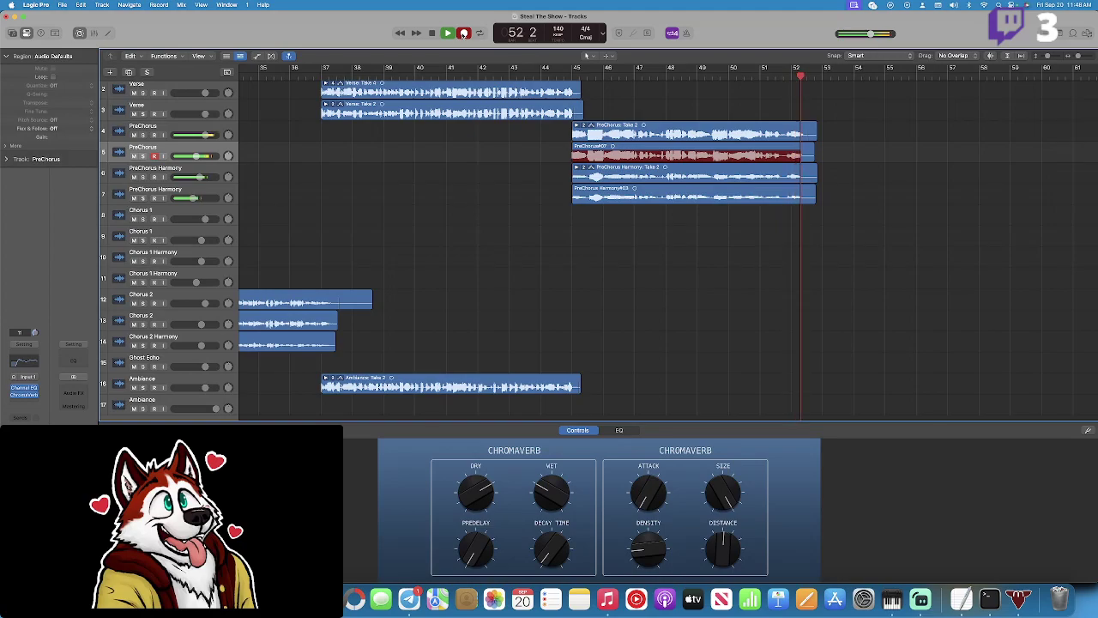
pyautogui.press('space')
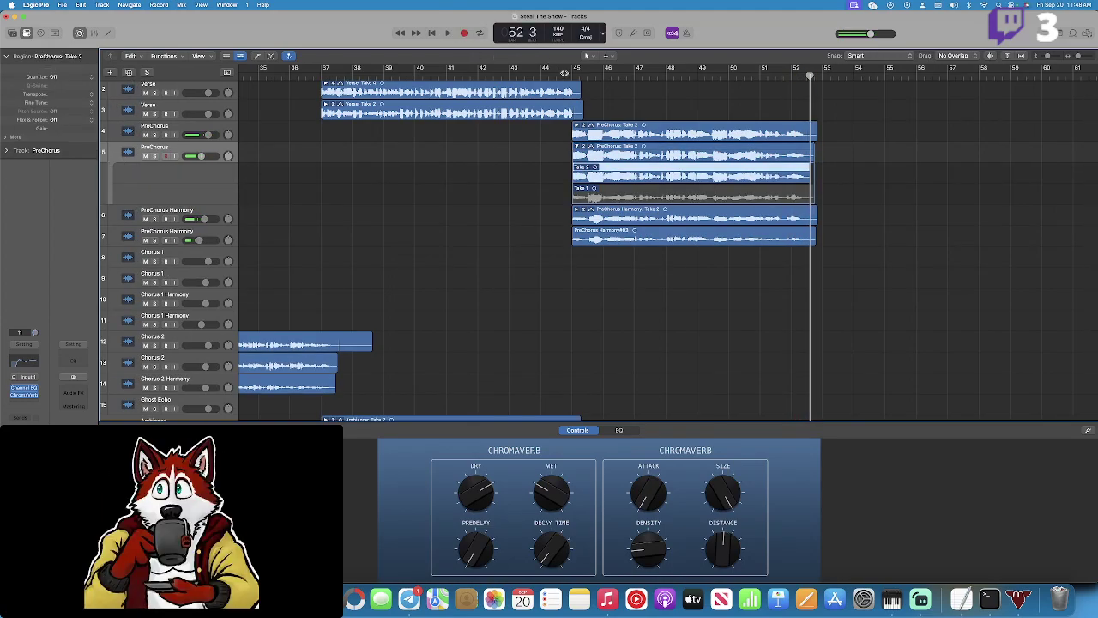
pyautogui.click(575, 75)
pyautogui.press('space')
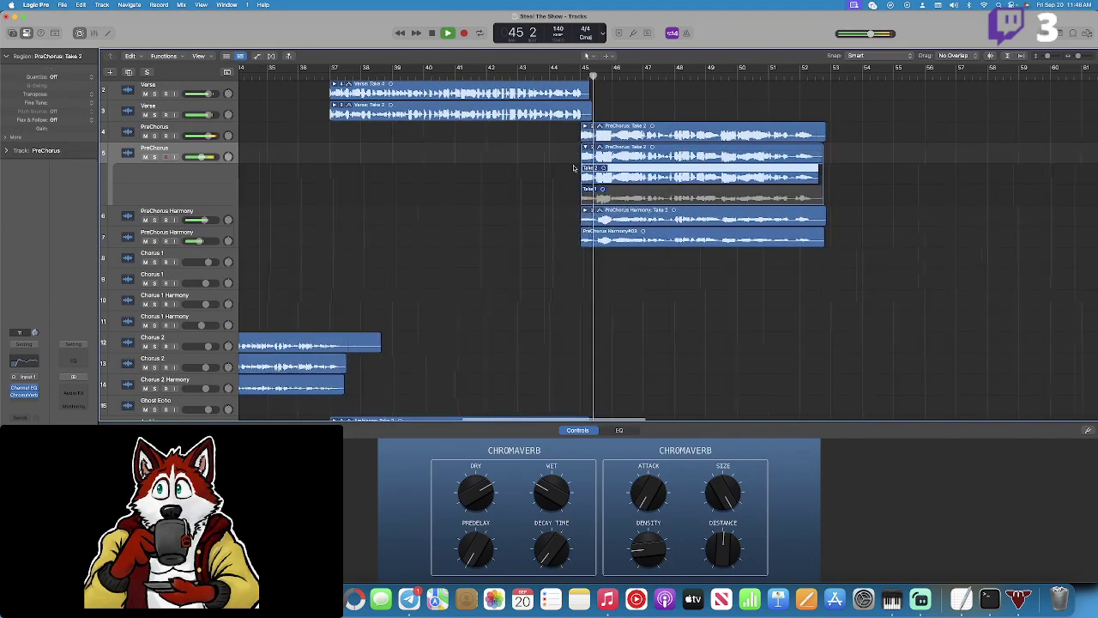
pyautogui.click(584, 148)
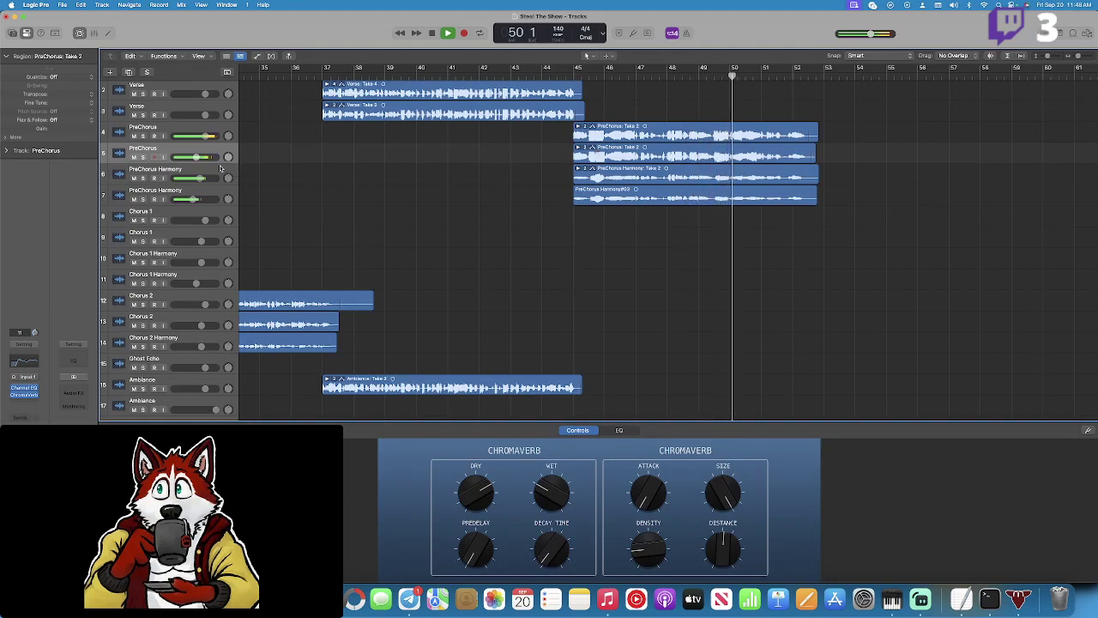
# Try to record another take on the first PreChorus Harmony track from bar 45.
pyautogui.press('Down')
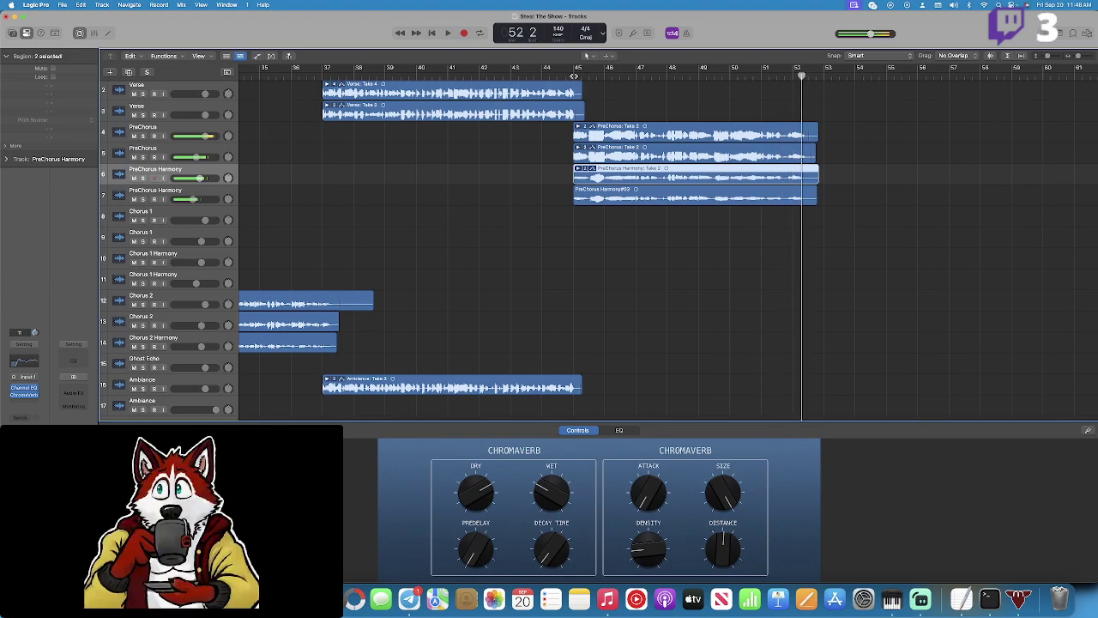
pyautogui.click(574, 76)
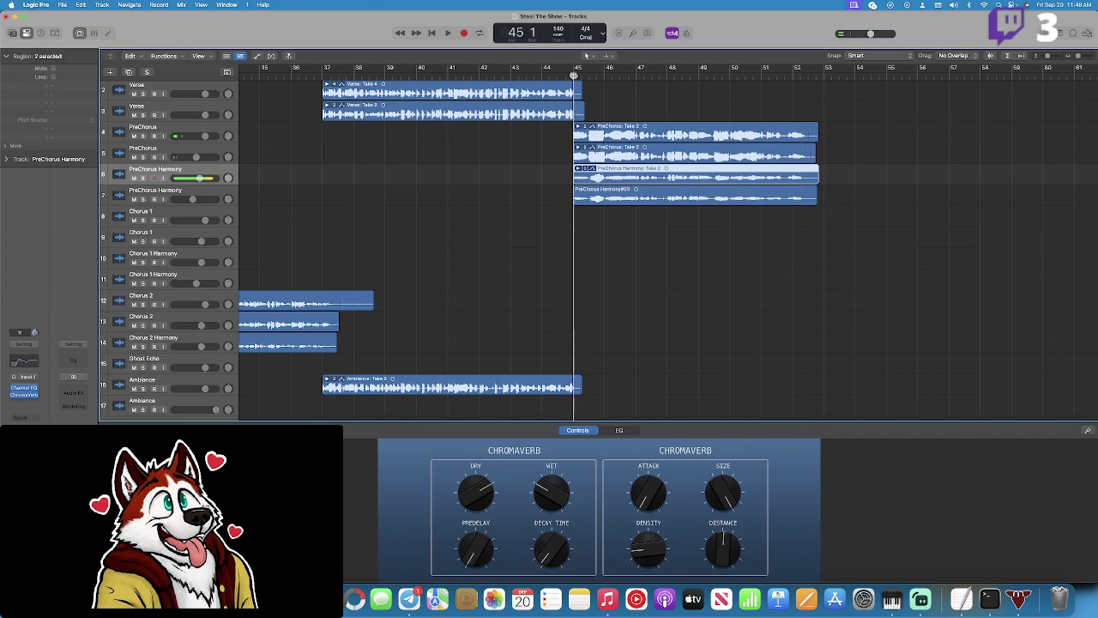
pyautogui.click(464, 33)
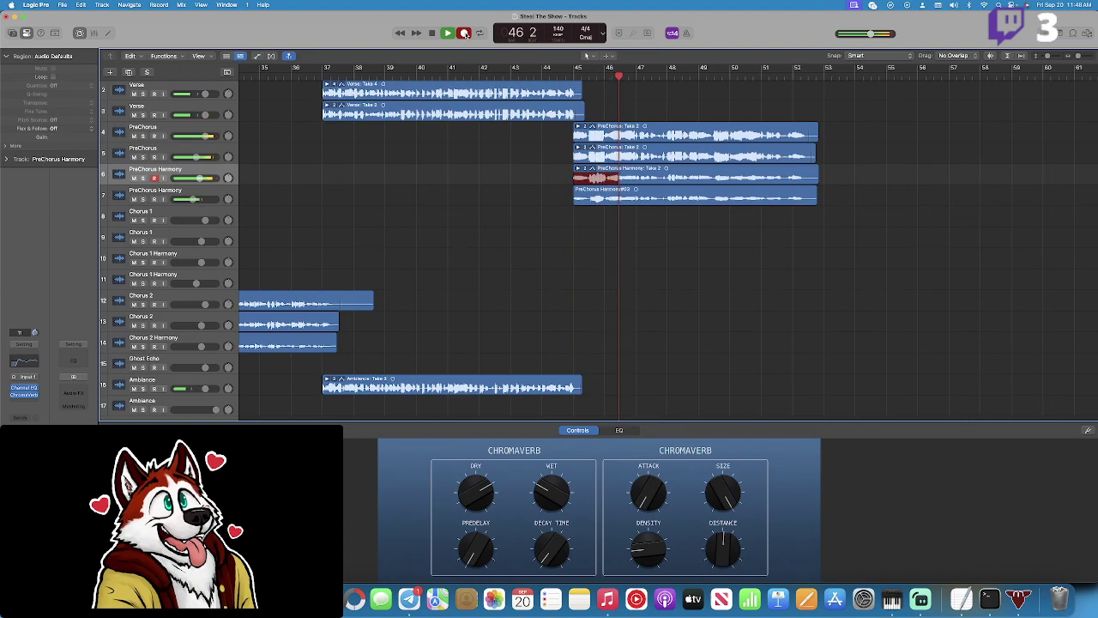
pyautogui.click(464, 32)
# Listen to the first pre-chorus from bar 13 as a harmony reference and return to the pre-chorus regions at bar 45.
pyautogui.hscroll(-5, 345, 140)
pyautogui.hscroll(-15, 345, 140)
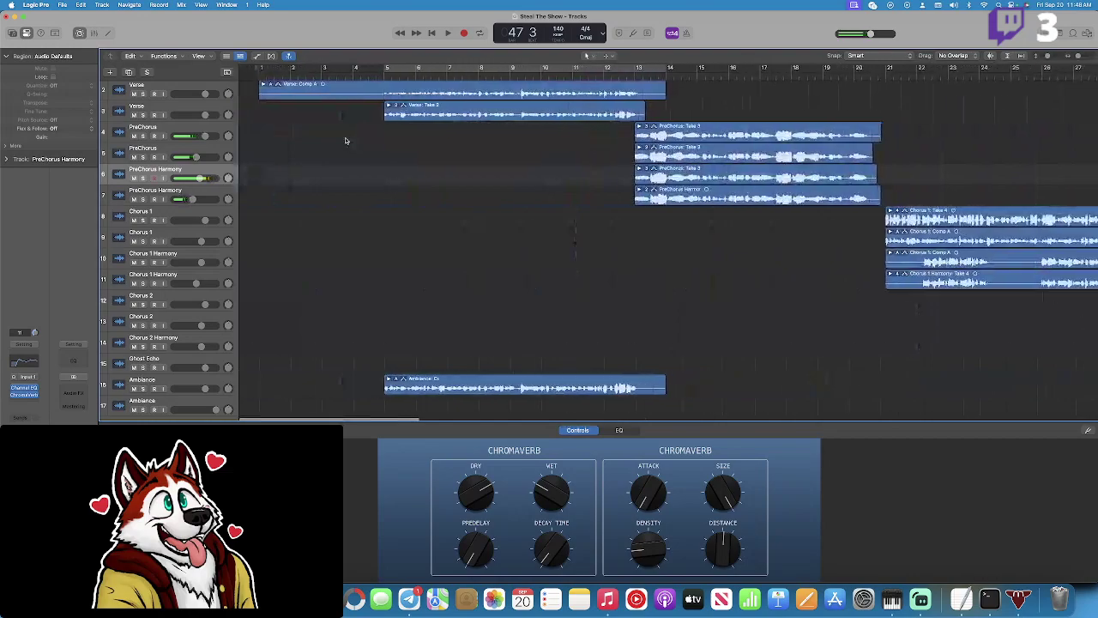
pyautogui.press('space')
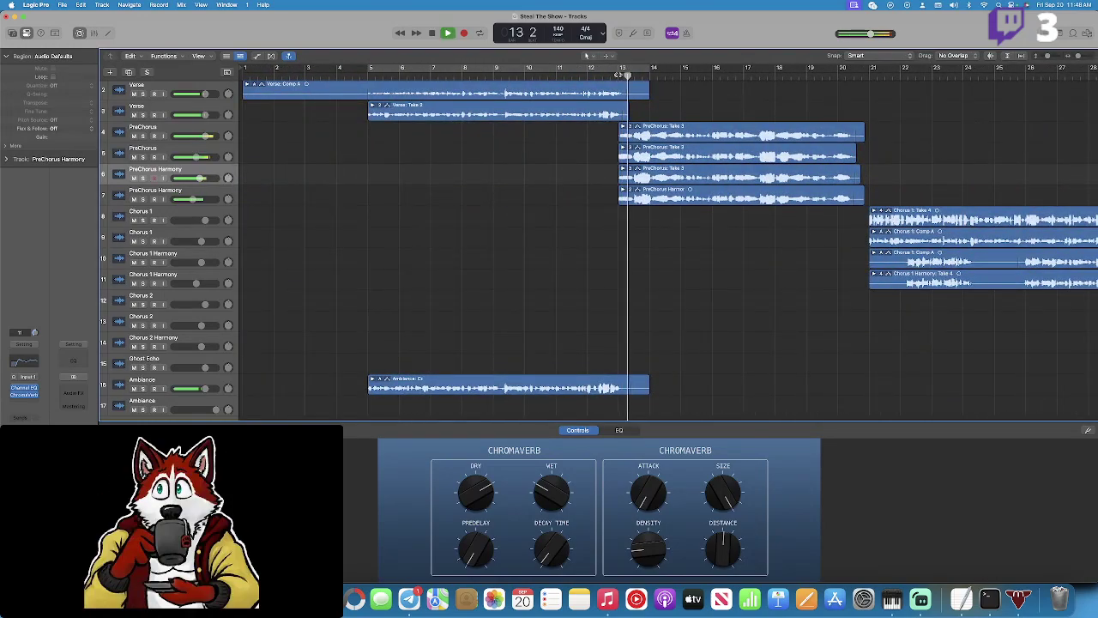
pyautogui.hscroll(20, 618, 74)
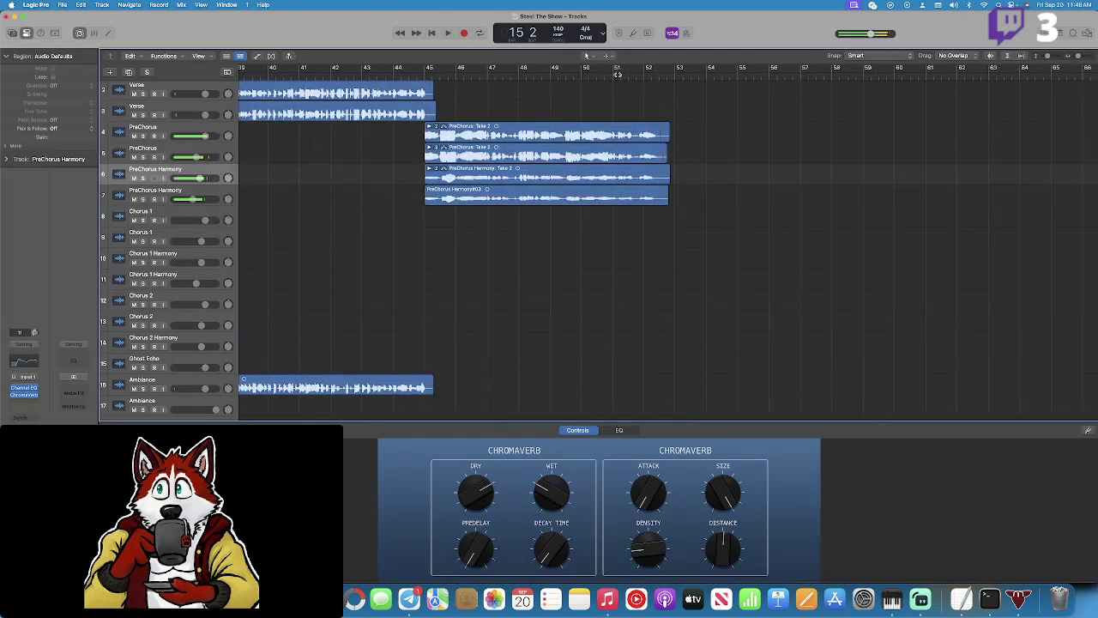
# Record a third take on the first PreChorus Harmony track from bar 45 to past bar 52 and play back its opening.
pyautogui.click(464, 33)
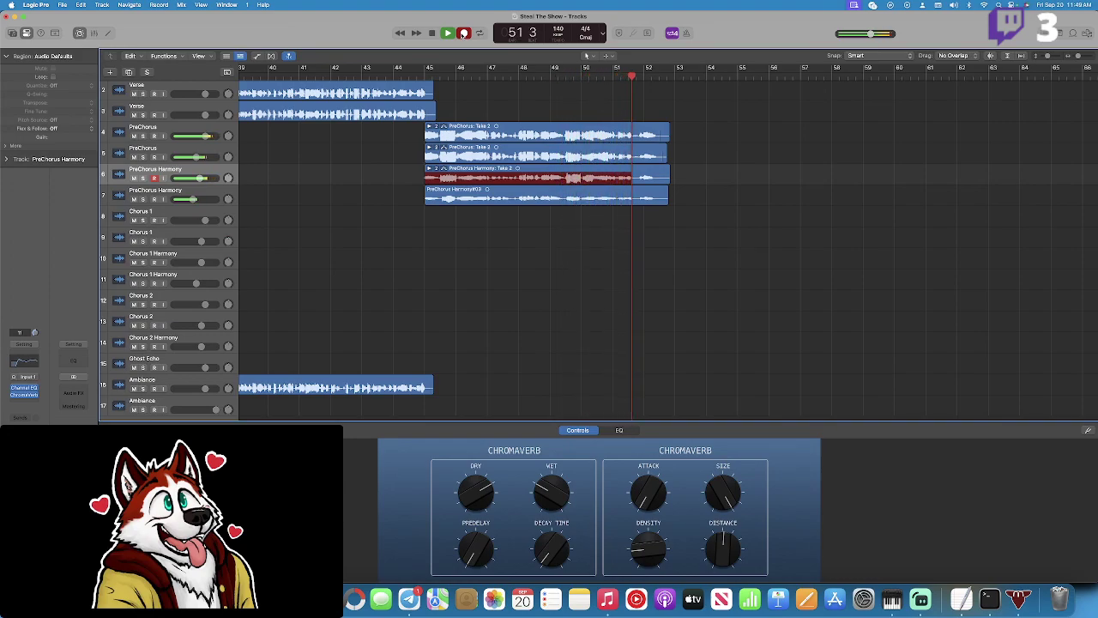
pyautogui.press('space')
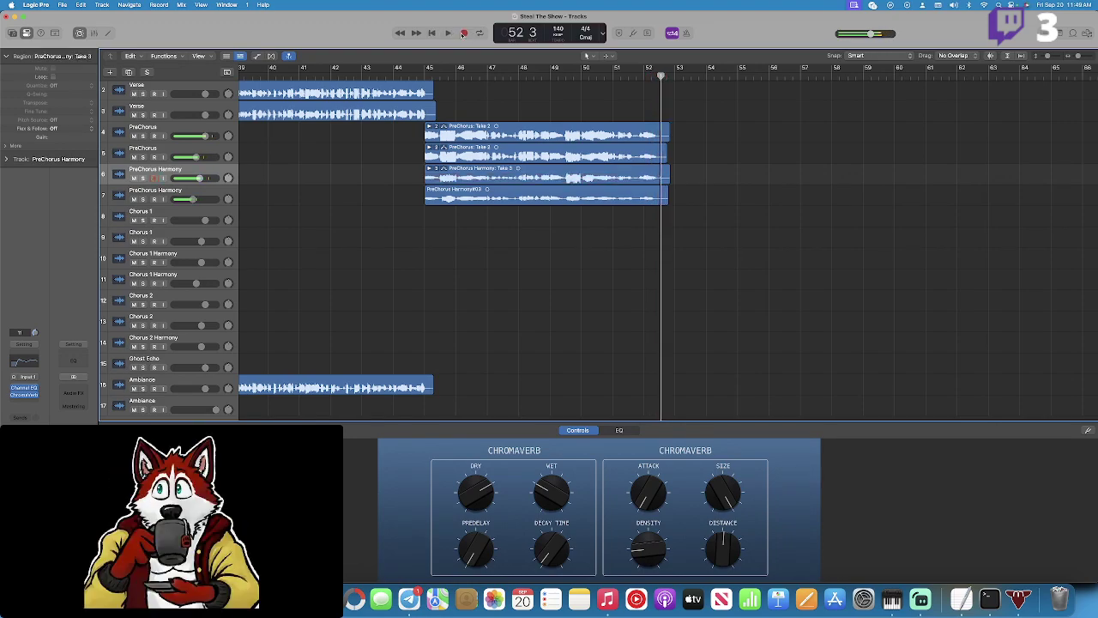
pyautogui.click(426, 75)
pyautogui.press('space')
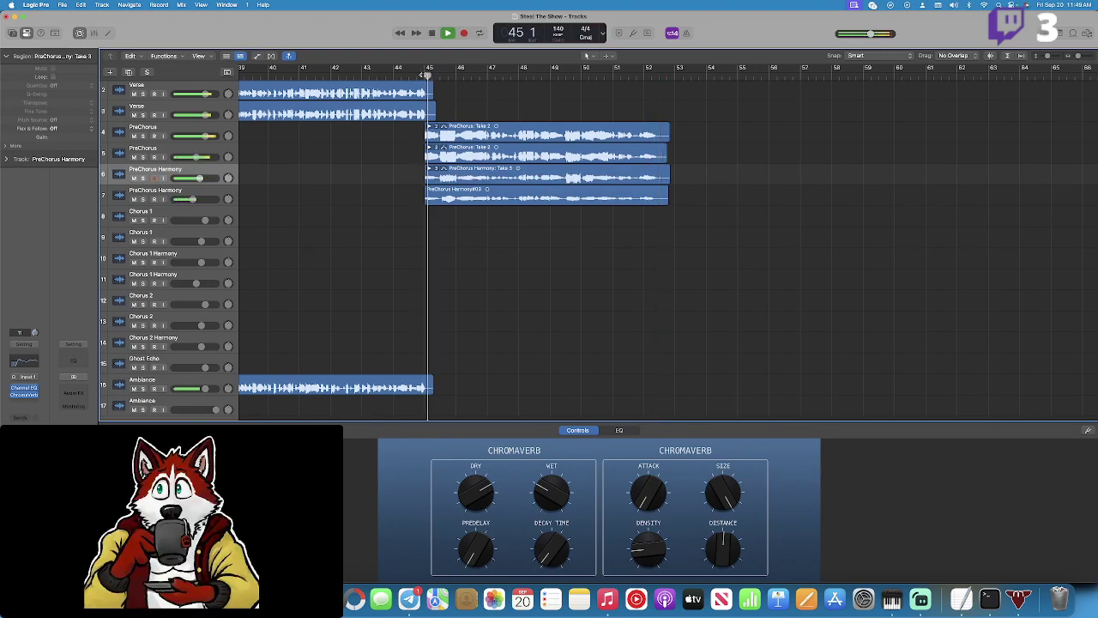
# Record a second take on the second PreChorus Harmony track from bar 45 to past bar 52 and collapse its take folder.
pyautogui.click(209, 192)
pyautogui.scroll(-1, 275, 186)
pyautogui.press('space')
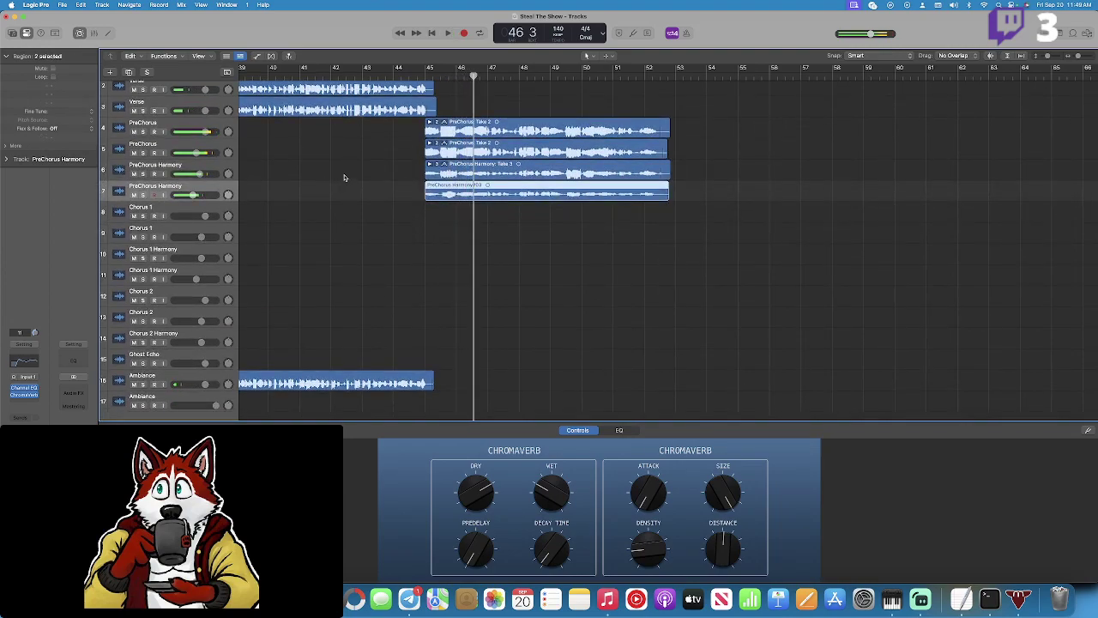
pyautogui.click(423, 73)
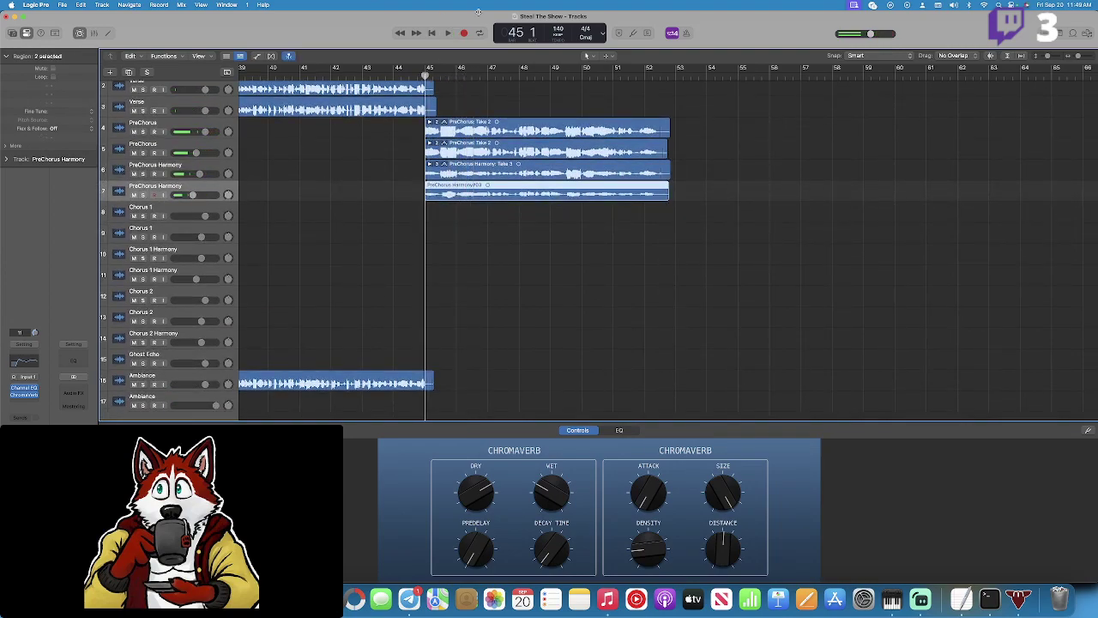
pyautogui.press('r')
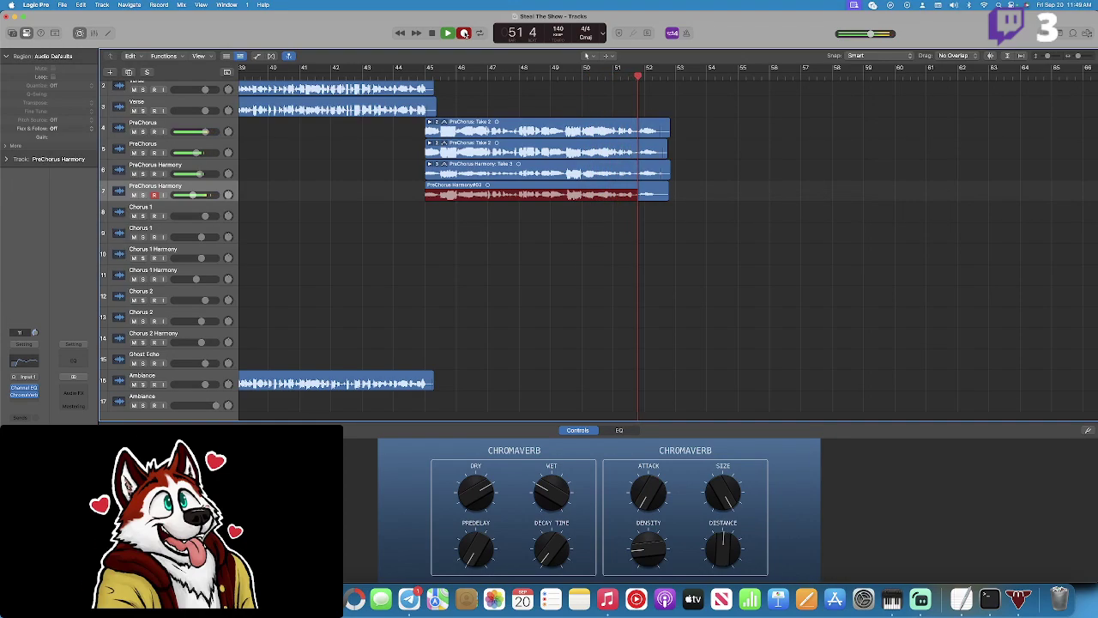
pyautogui.click(464, 33)
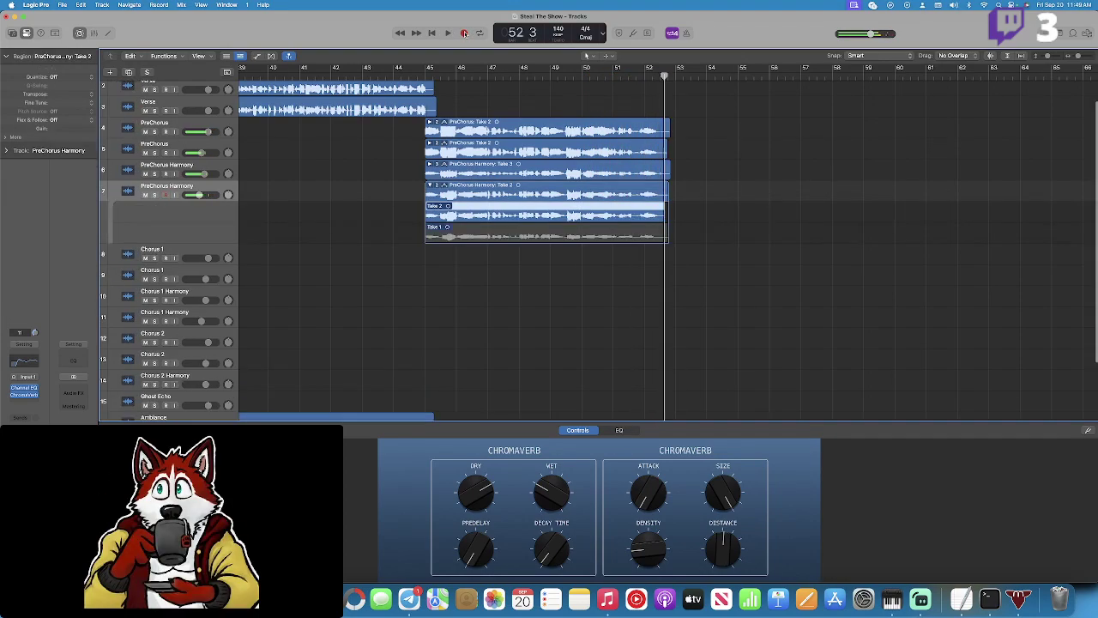
pyautogui.click(429, 185)
# Play the song from bar 45 through the pre-chorus takes and on to the Ghost Echo and Ambiance regions, stopping at bar 82.
pyautogui.click(425, 75)
pyautogui.press('space')
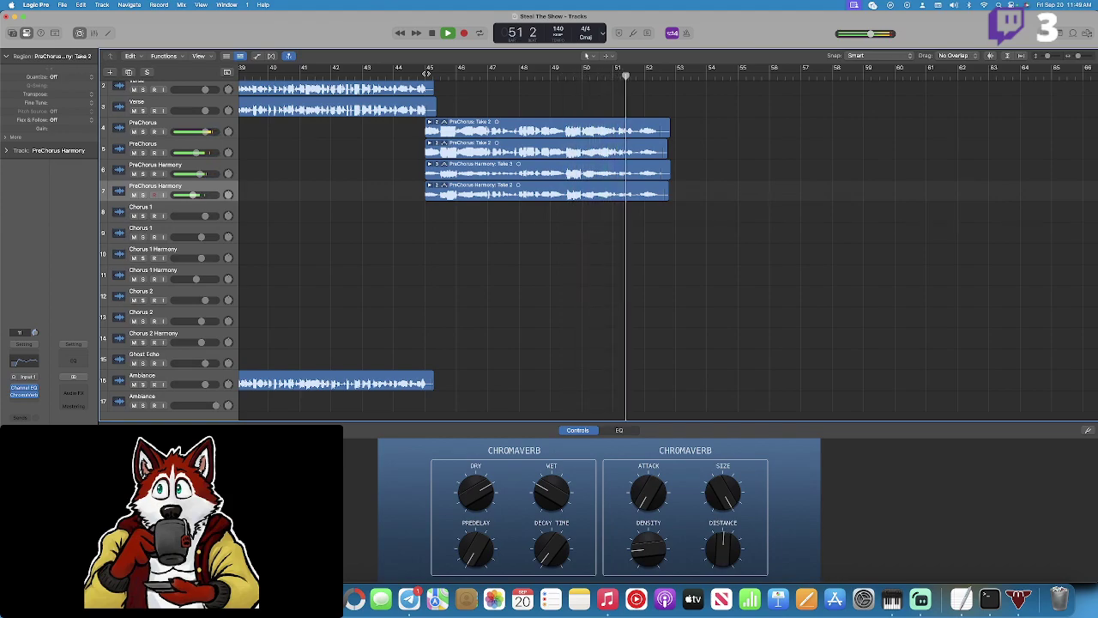
pyautogui.scroll(-2, 424, 77)
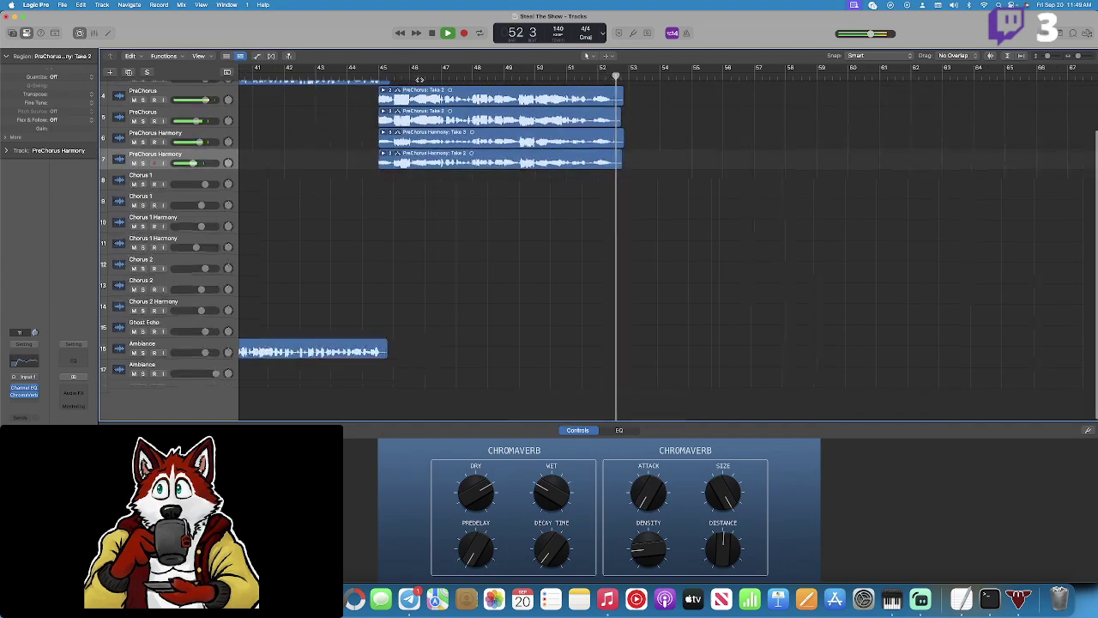
pyautogui.hscroll(5, 608, 155)
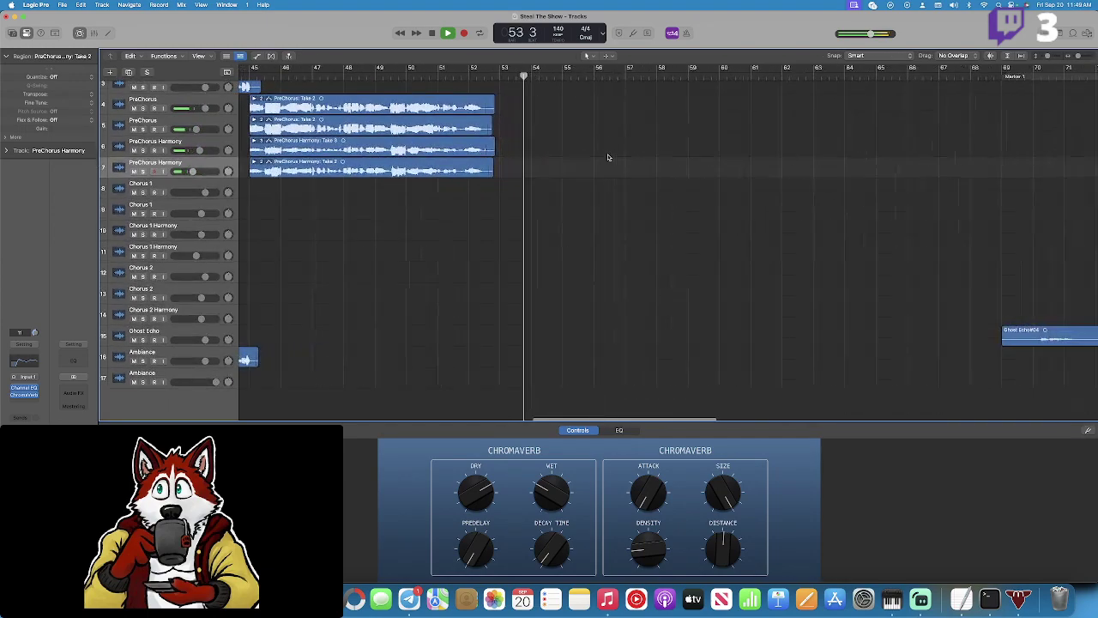
pyautogui.scroll(3, 609, 157)
pyautogui.hscroll(4, 608, 157)
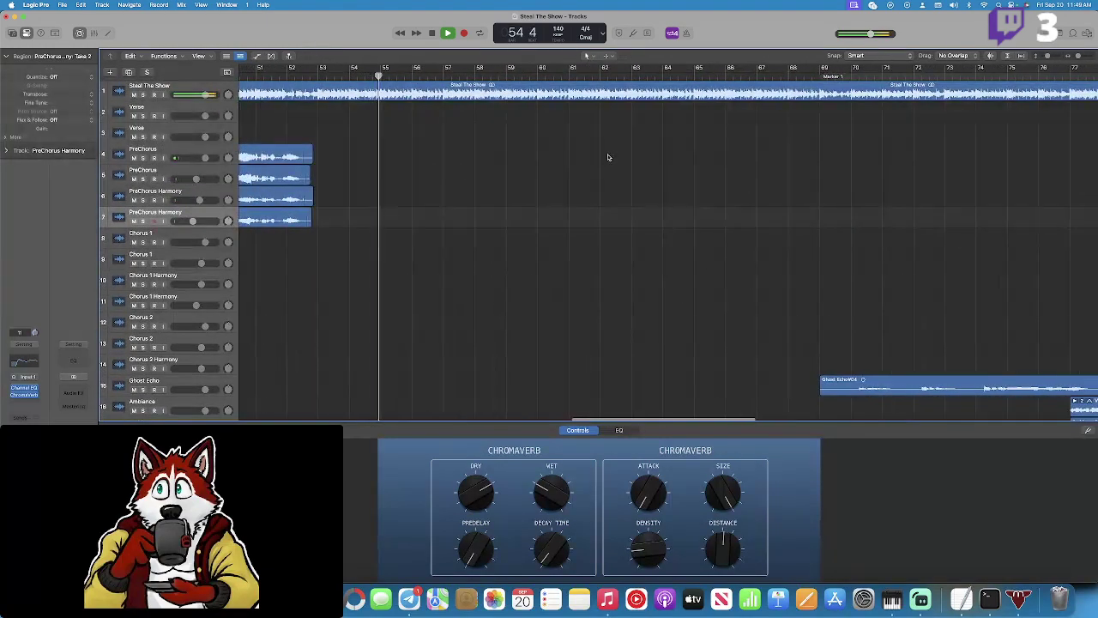
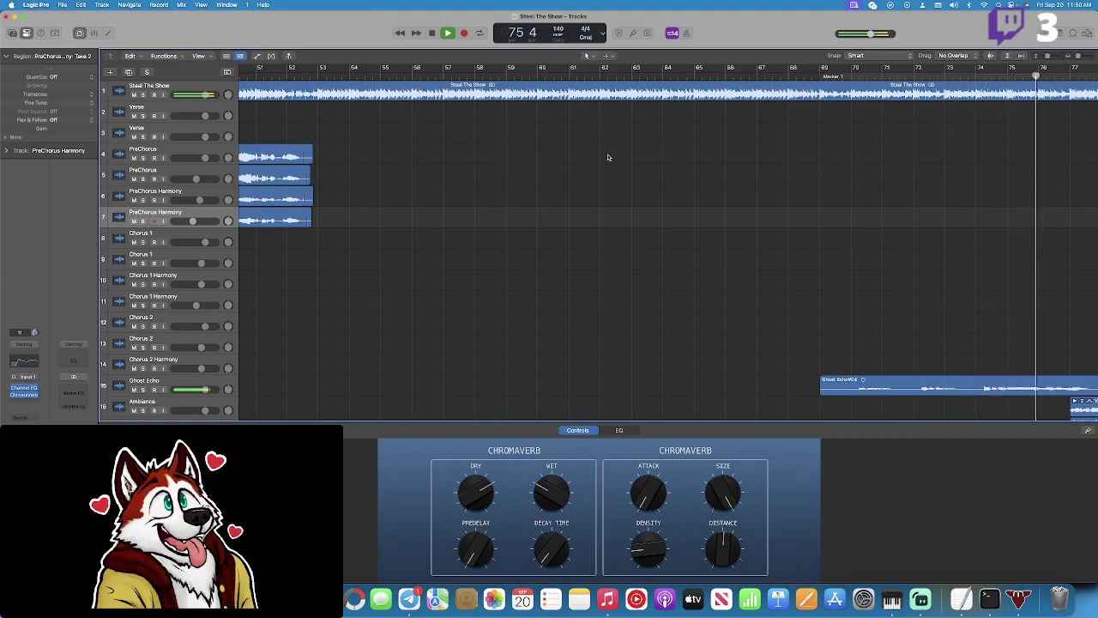
pyautogui.hscroll(10, 600, 160)
pyautogui.scroll(-1, 662, 197)
pyautogui.scroll(-2, 665, 197)
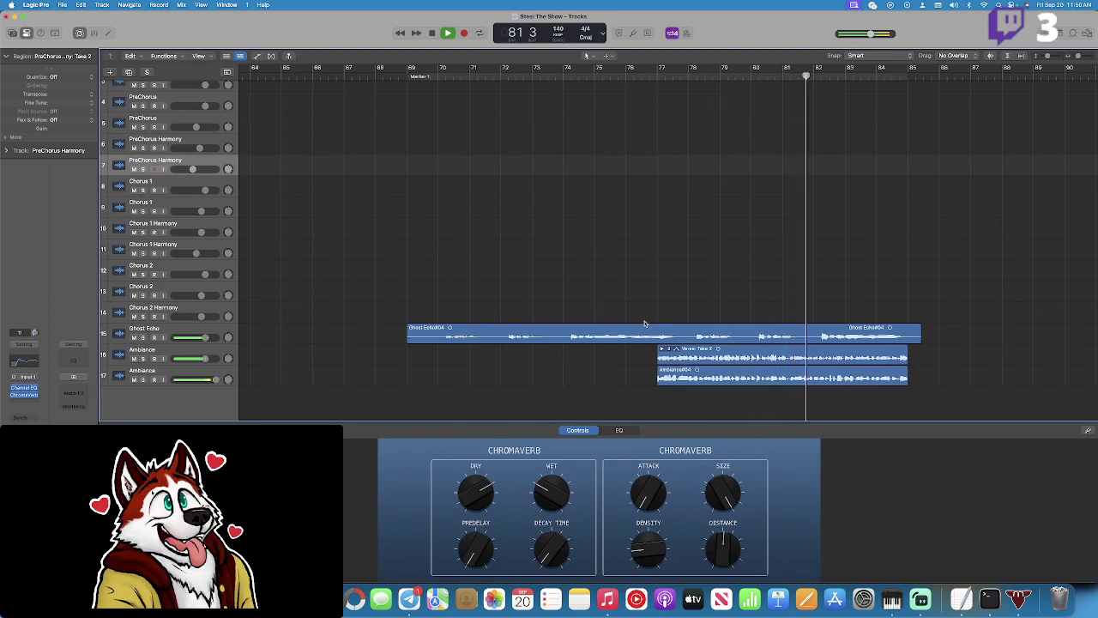
pyautogui.press('space')
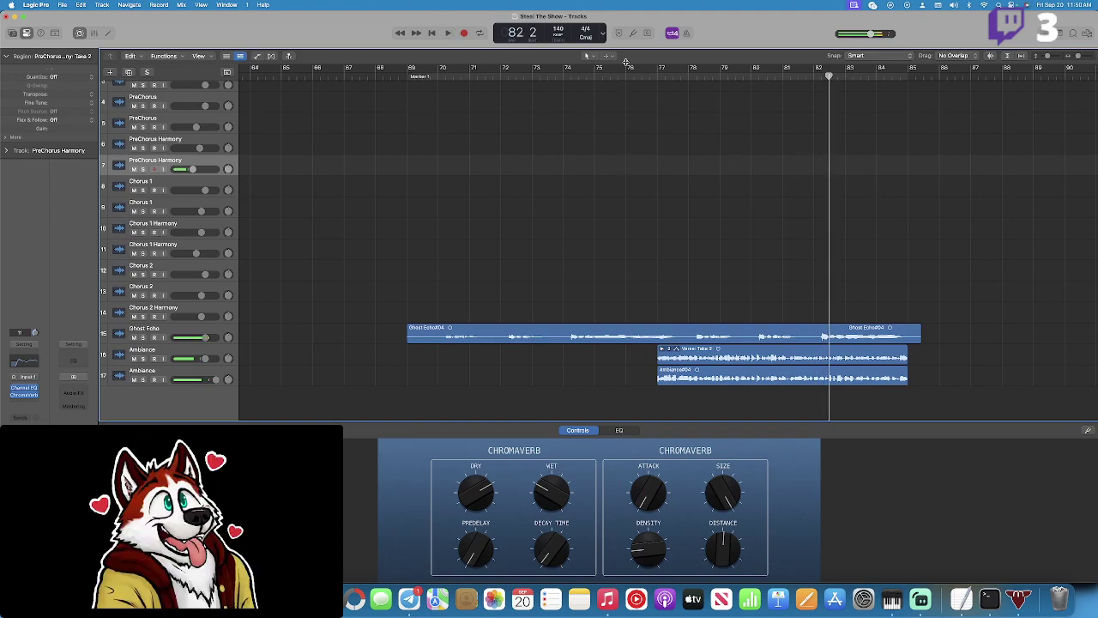
# Record a third take on the first Ambiance track from bar 77 to bar 85 and play back its opening.
pyautogui.click(658, 75)
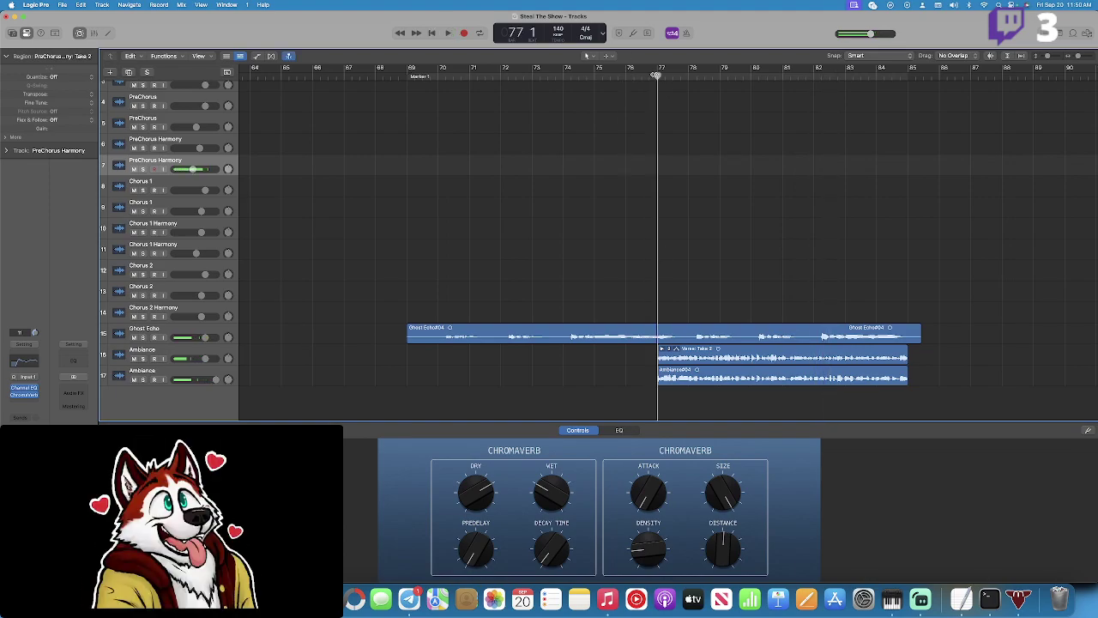
pyautogui.click(181, 349)
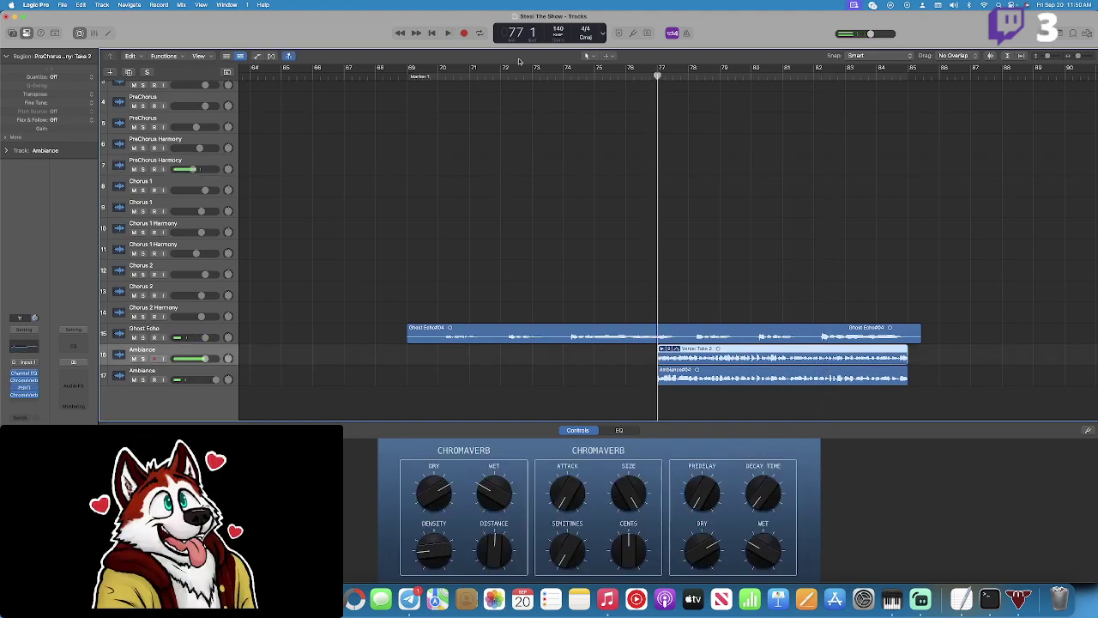
pyautogui.click(463, 32)
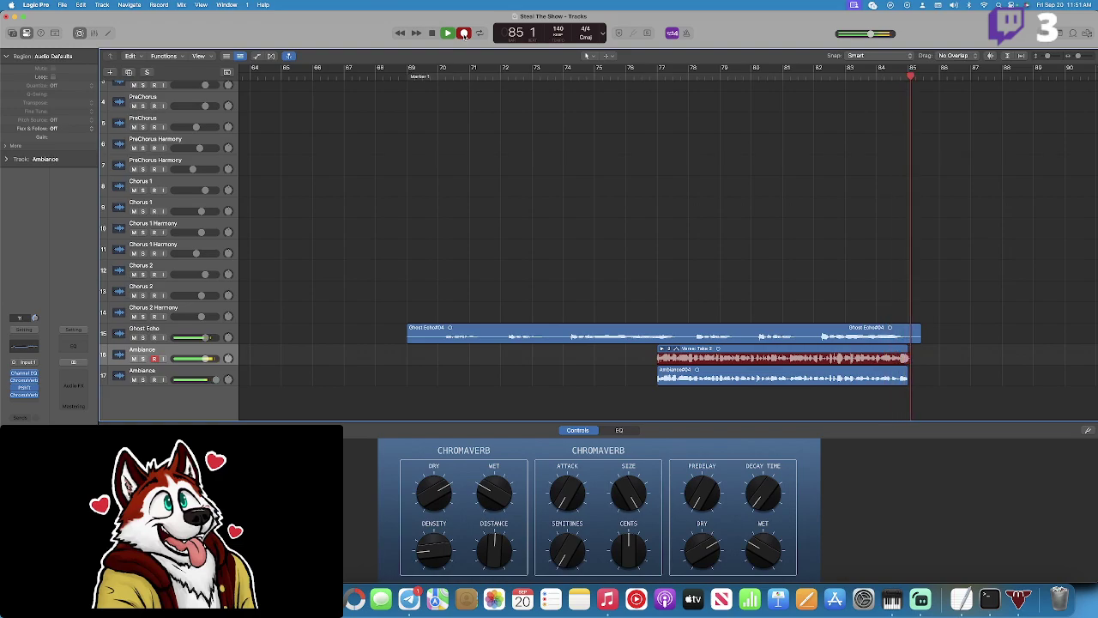
pyautogui.press('space')
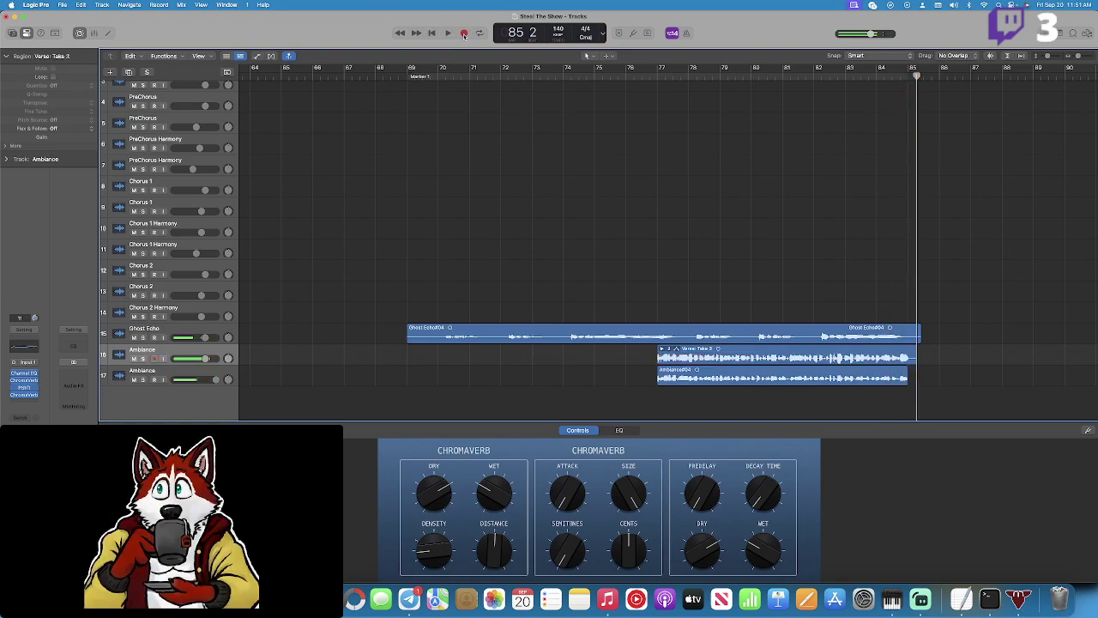
pyautogui.click(656, 75)
pyautogui.press('space')
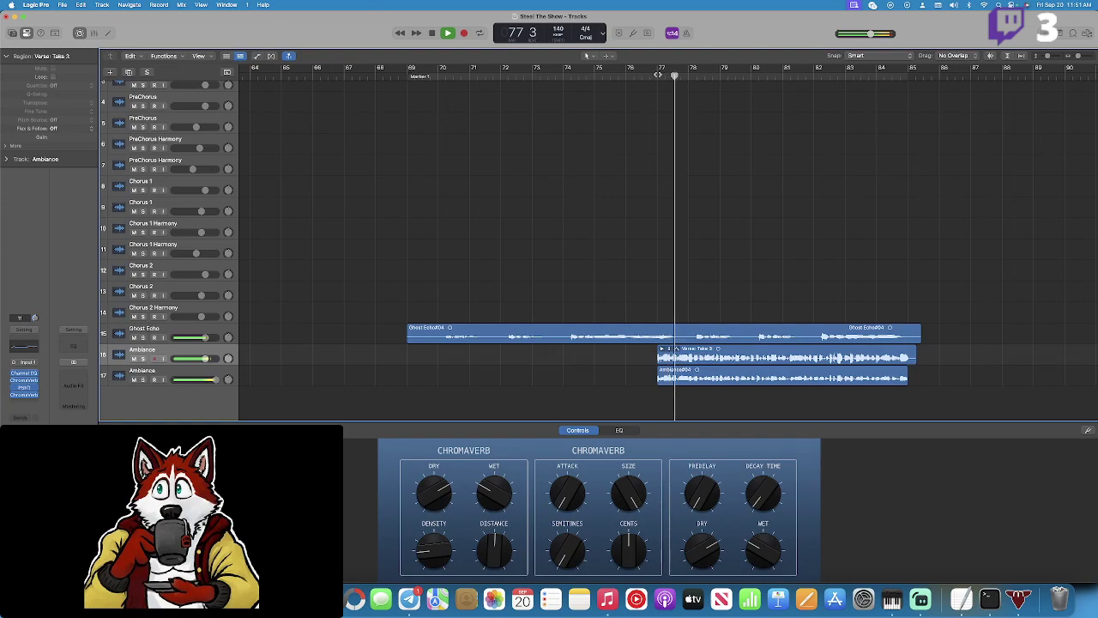
# Record a second take on the second Ambiance track from bar 77 to bar 85.
pyautogui.scroll(-1, 412, 219)
pyautogui.click(168, 364)
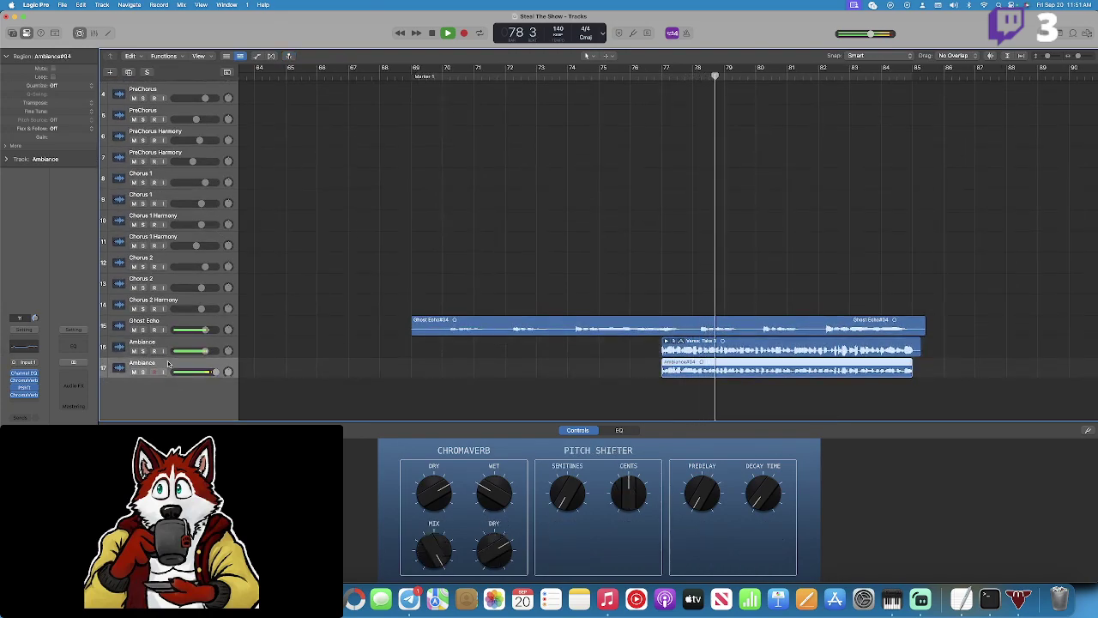
pyautogui.press('space')
pyautogui.click(645, 76)
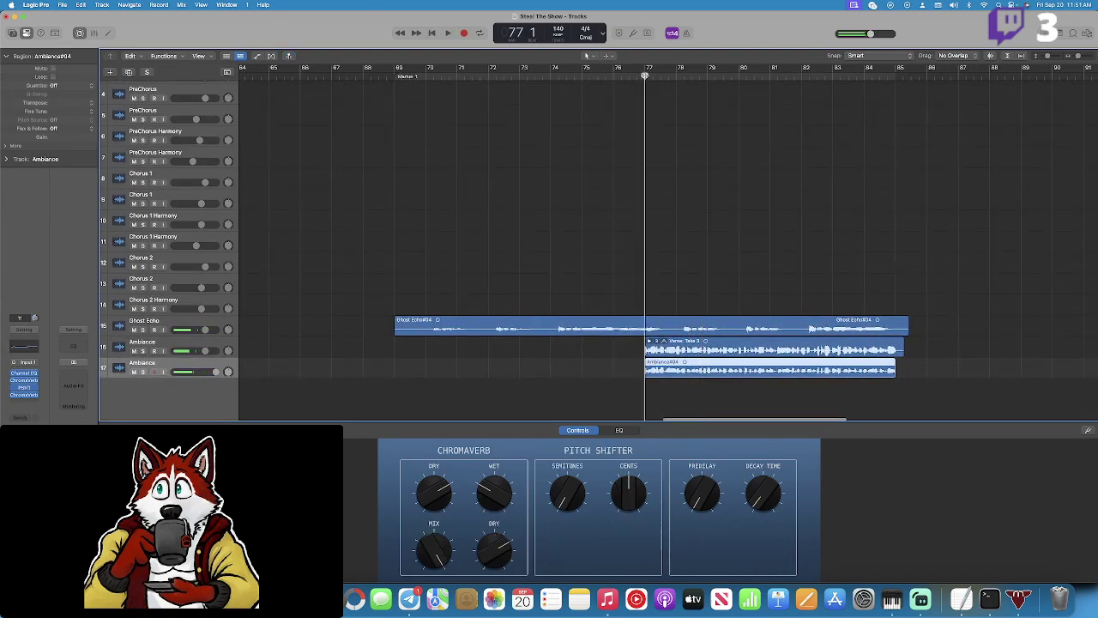
pyautogui.click(466, 36)
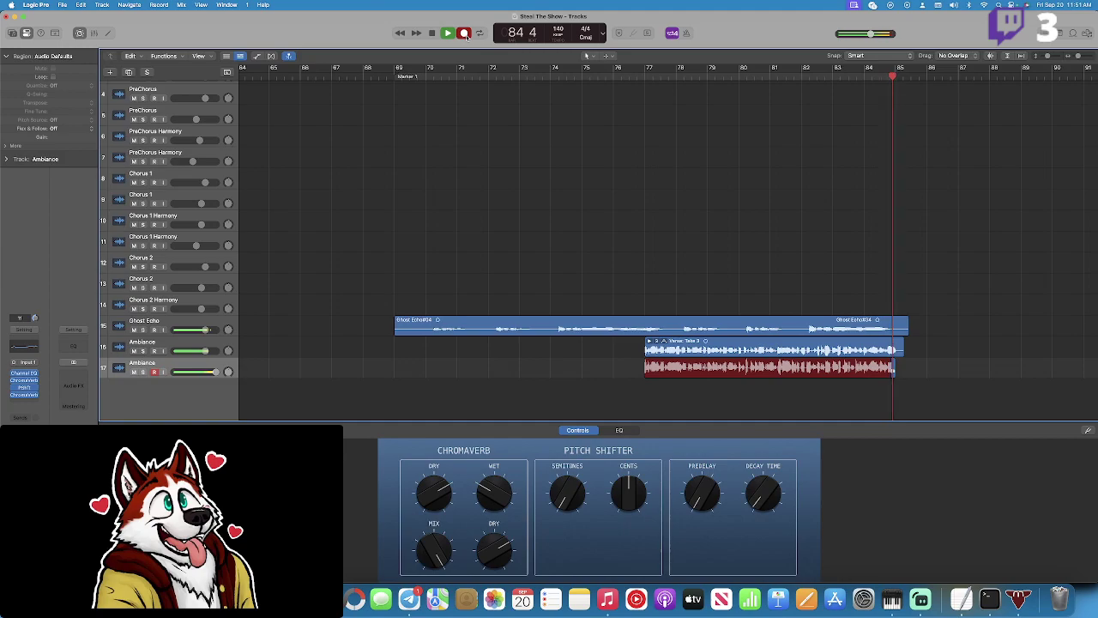
pyautogui.click(464, 34)
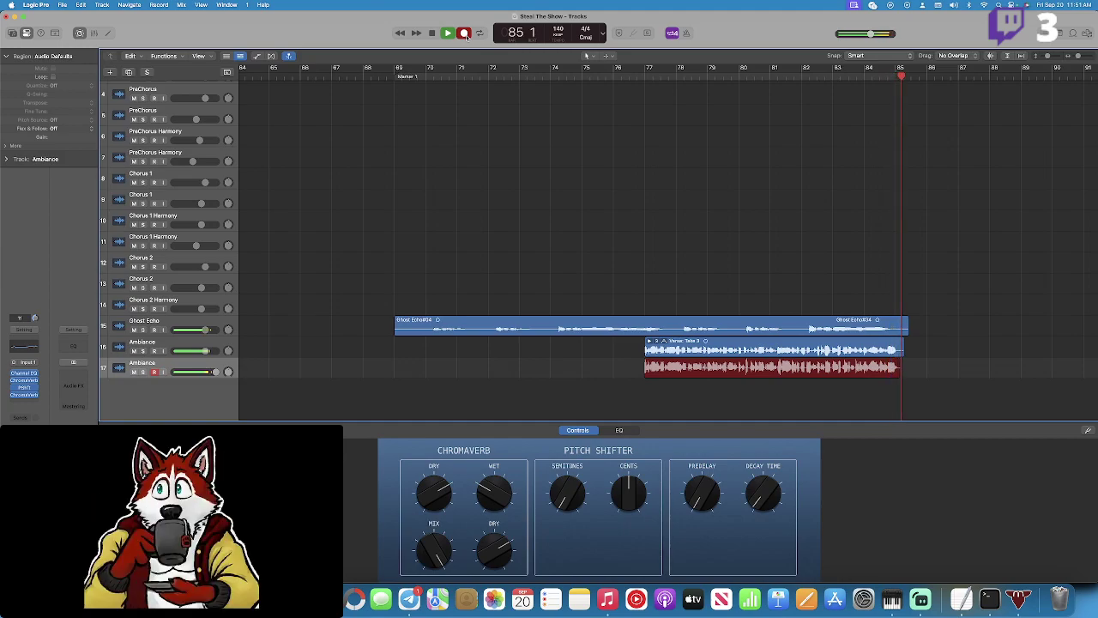
# Play back both Ambiance takes from just before bar 77 to bar 85 and collapse the second track's take folder.
pyautogui.click(629, 73)
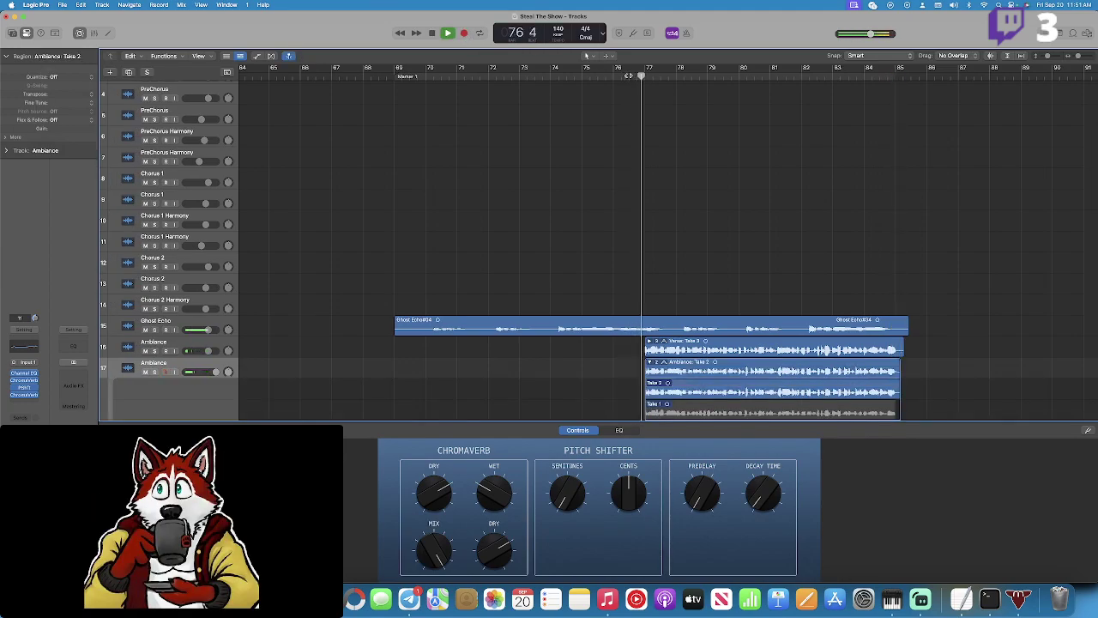
pyautogui.scroll(-1, 365, 253)
pyautogui.scroll(-3, 292, 344)
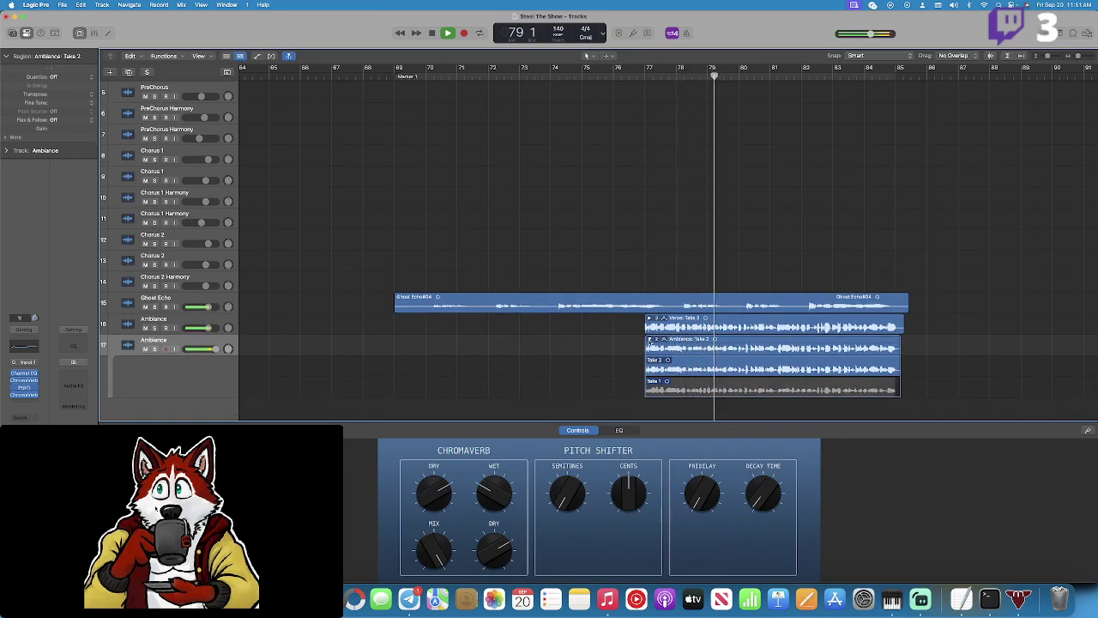
pyautogui.click(649, 340)
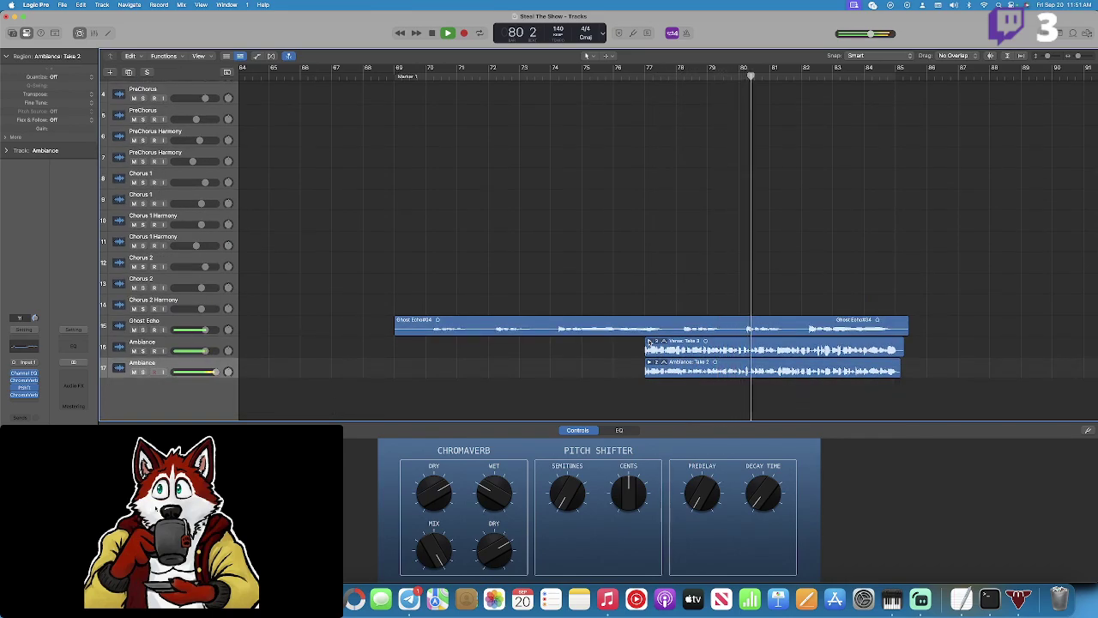
pyautogui.scroll(2, 644, 294)
pyautogui.scroll(2, 645, 292)
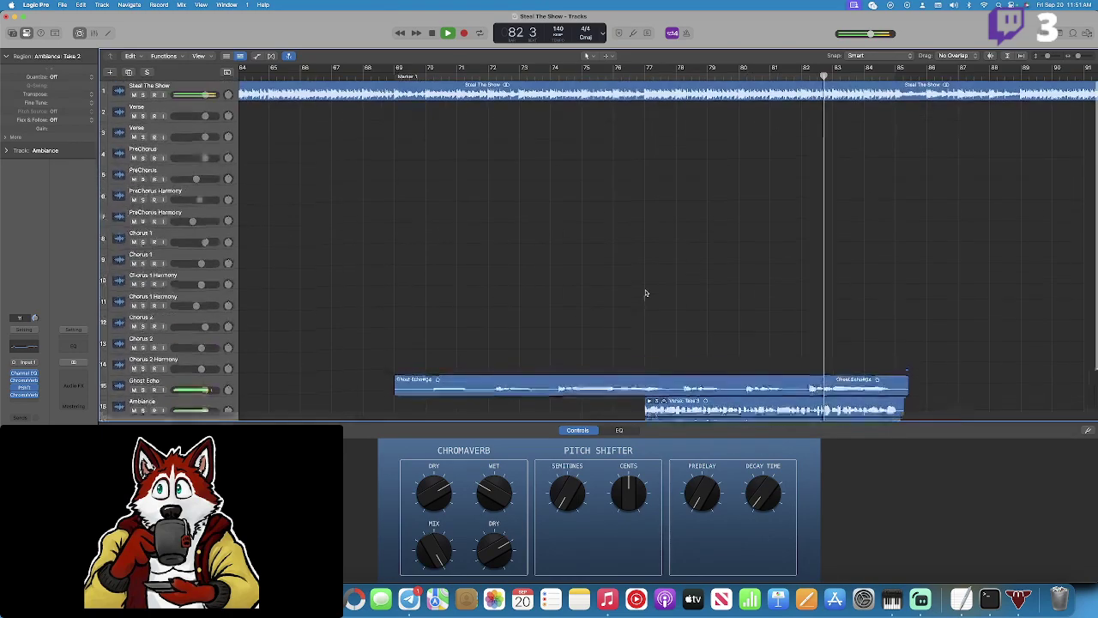
pyautogui.scroll(-4, 646, 293)
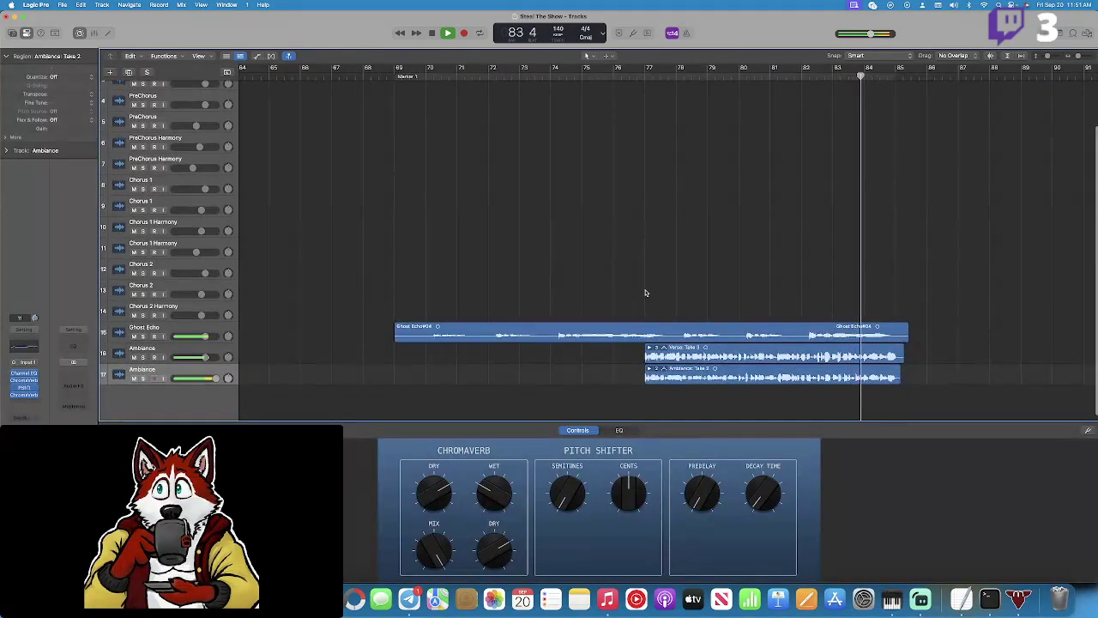
pyautogui.scroll(1, 646, 292)
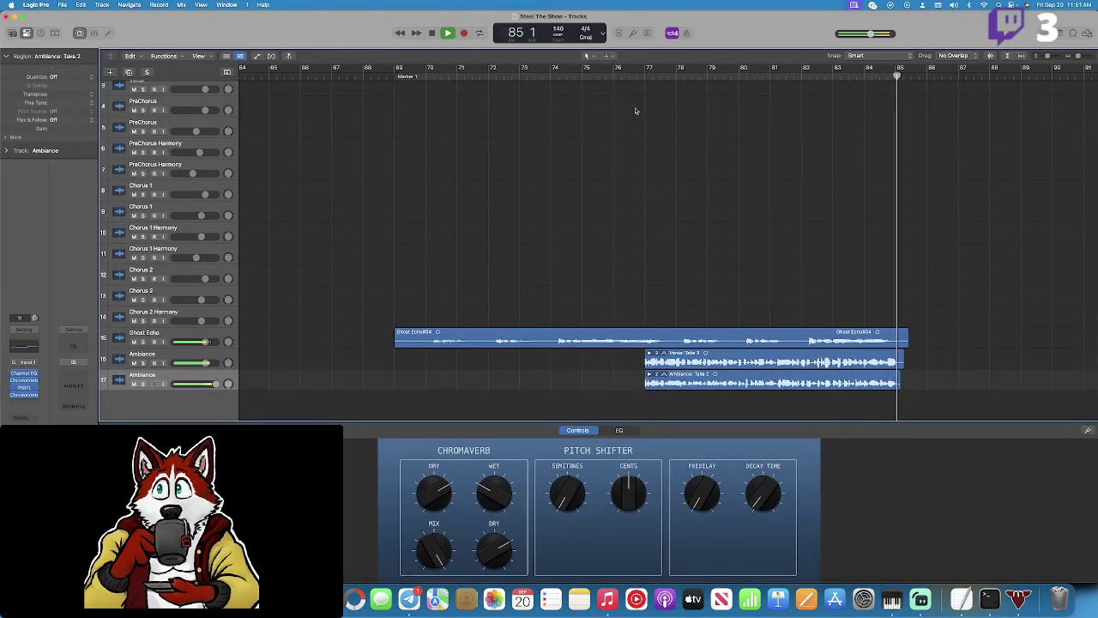
# Replay the Ambiance section from bar 77, lower the second Ambiance track's volume to about +0.6 dB and listen again.
pyautogui.click(642, 75)
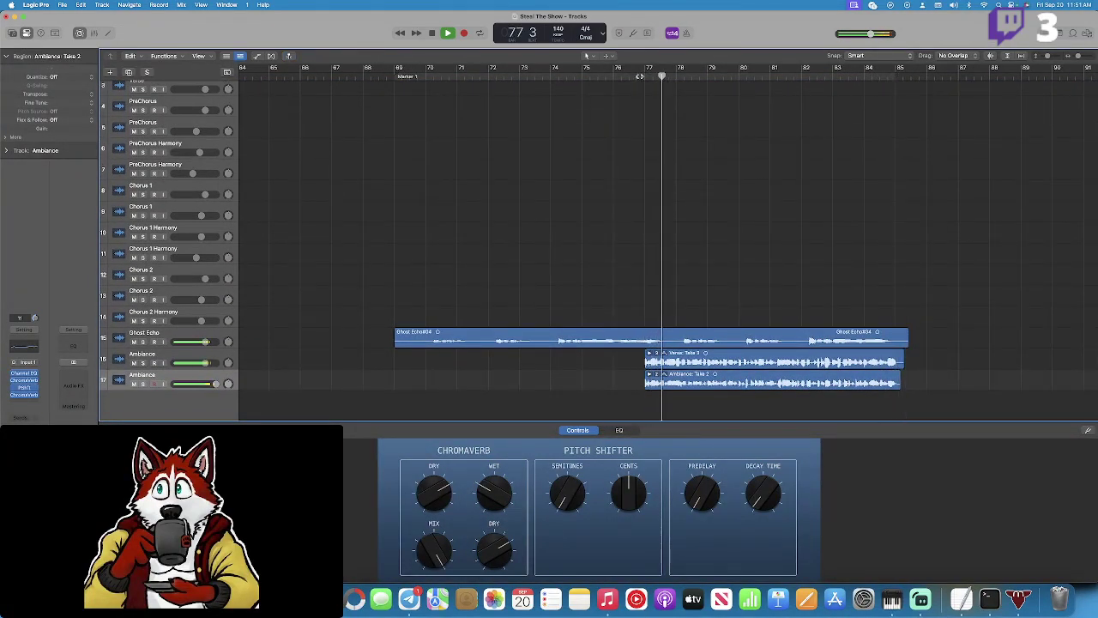
pyautogui.hscroll(3, 697, 374)
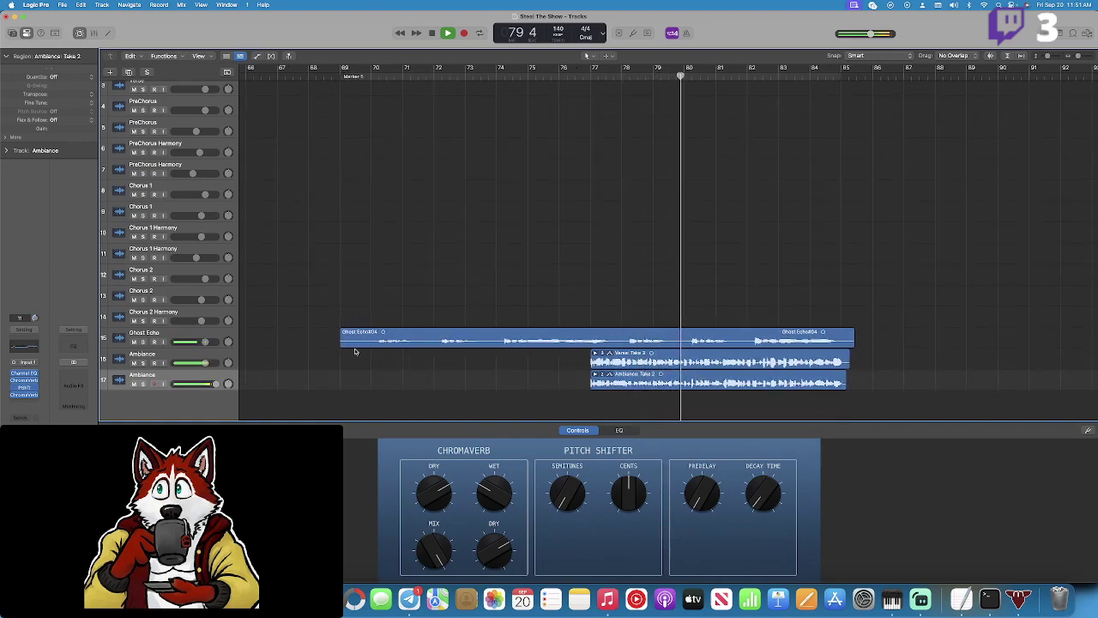
pyautogui.scroll(-1, 343, 352)
pyautogui.scroll(3, 241, 356)
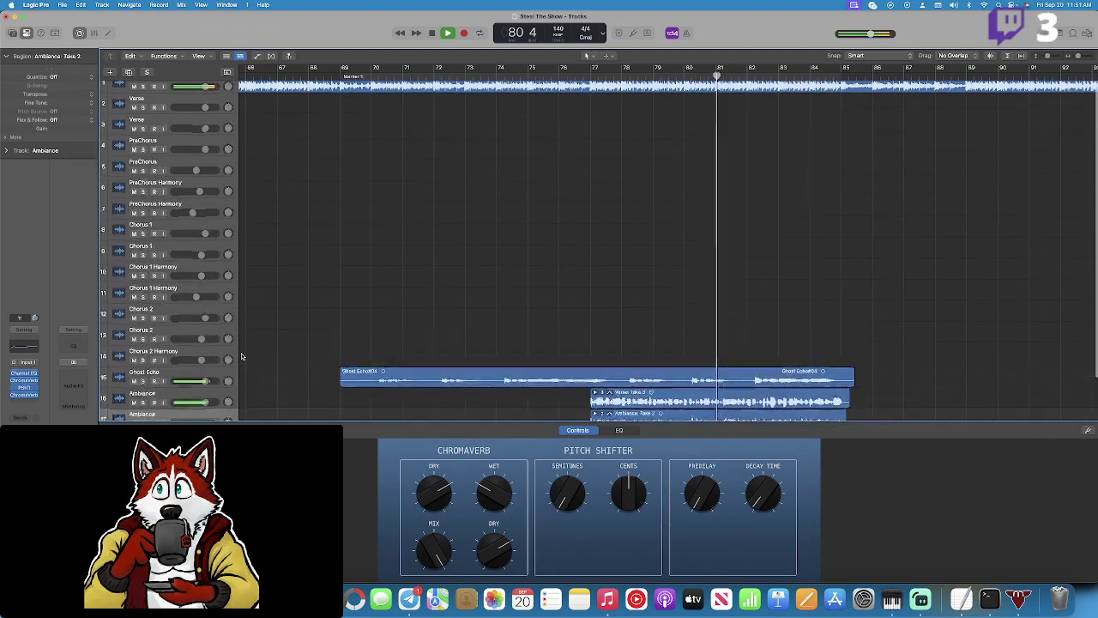
pyautogui.scroll(-1, 241, 356)
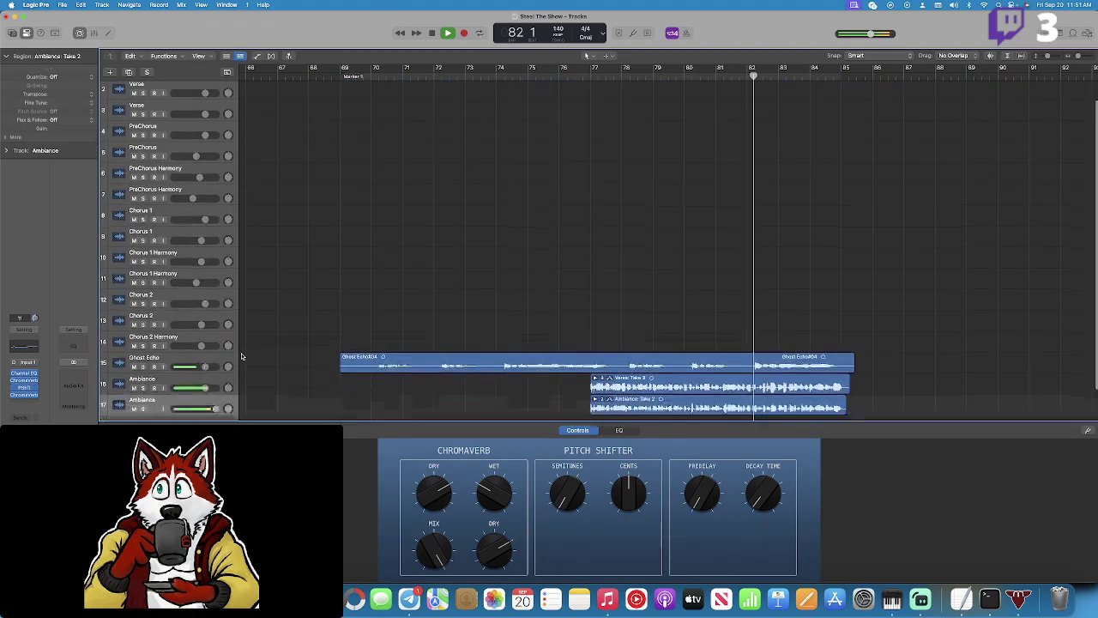
pyautogui.scroll(-2, 241, 356)
pyautogui.moveTo(216, 392); pyautogui.dragTo(204, 393)
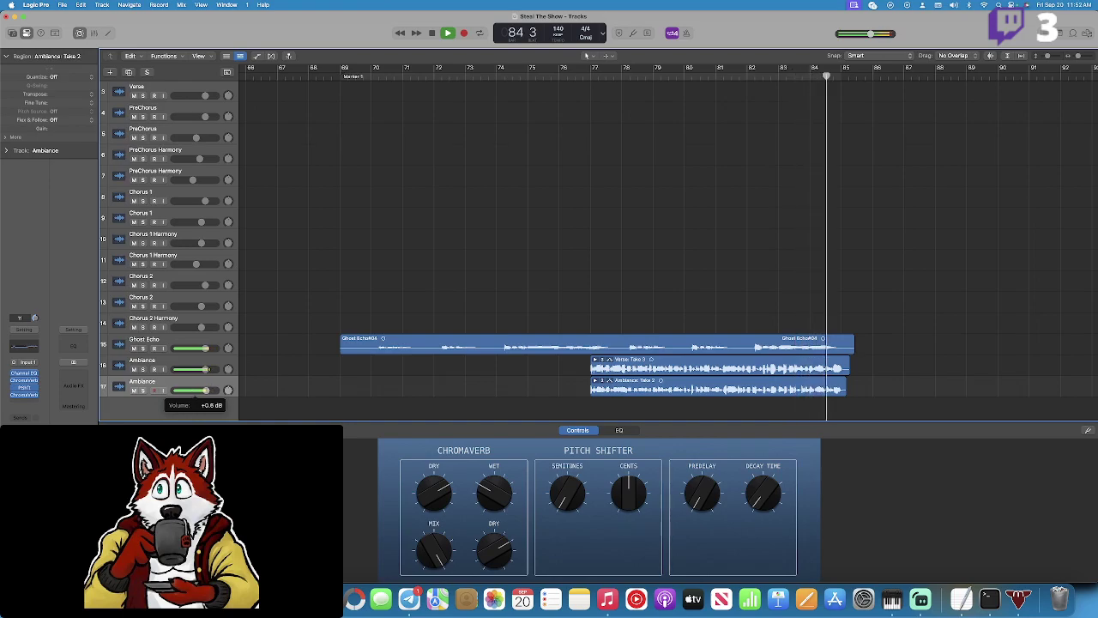
pyautogui.click(585, 76)
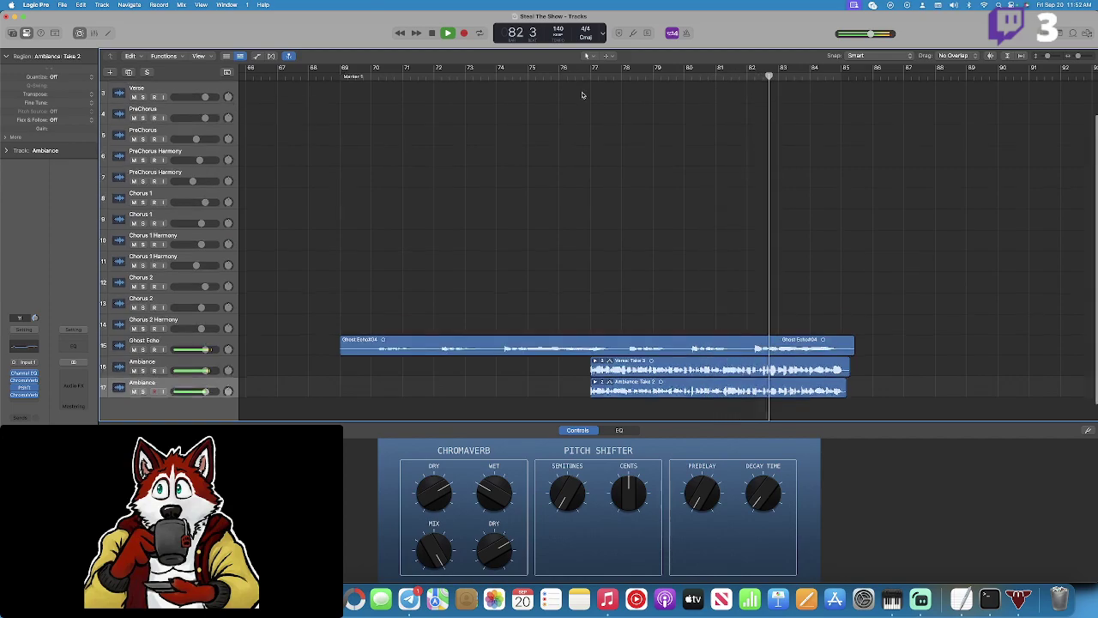
# Record a second take on the Ghost Echo track from bar 69 to bar 85.
pyautogui.scroll(2, 583, 95)
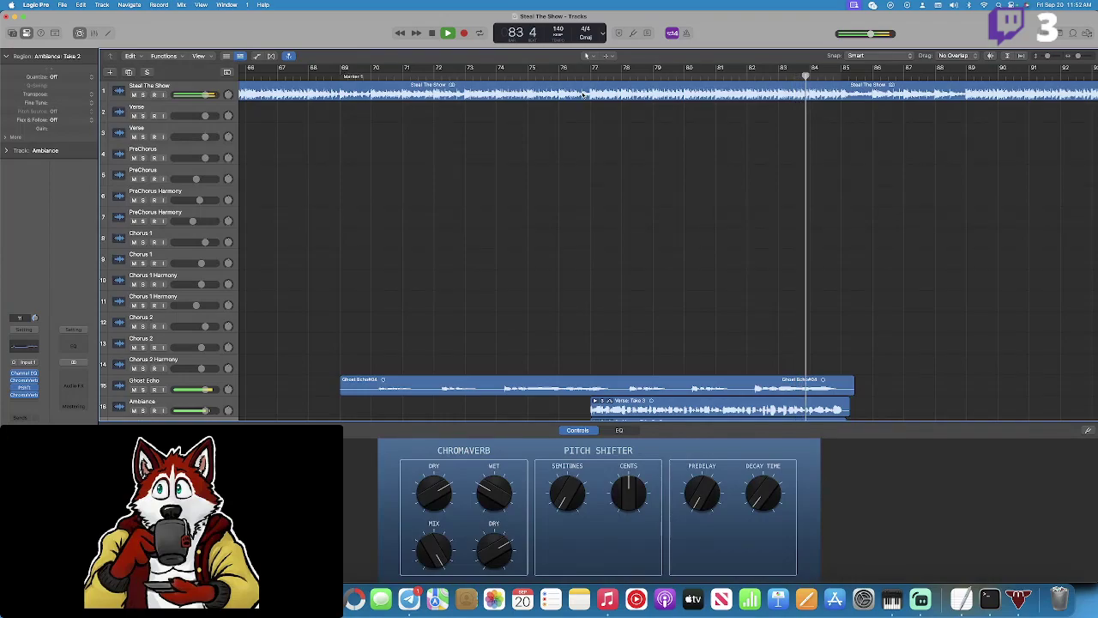
pyautogui.click(345, 72)
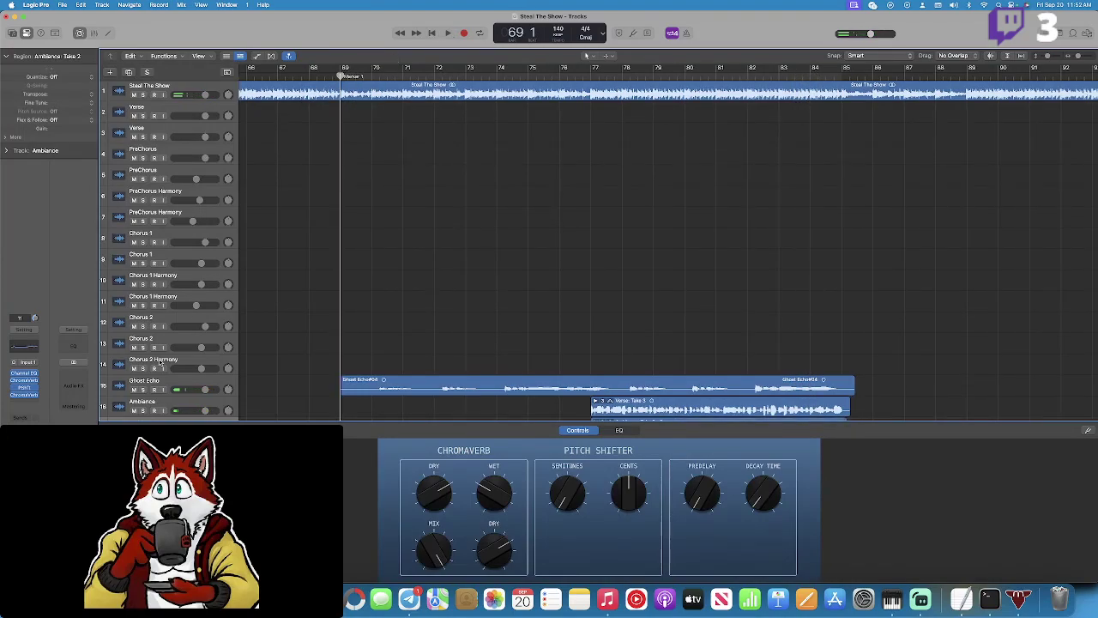
pyautogui.click(180, 382)
pyautogui.click(463, 32)
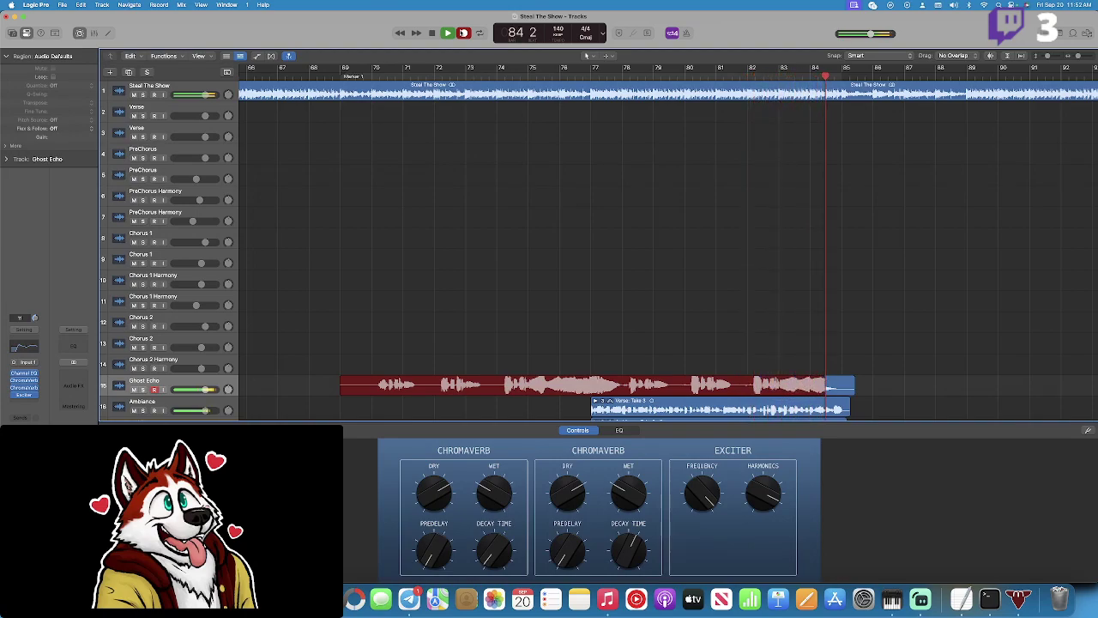
pyautogui.press('space')
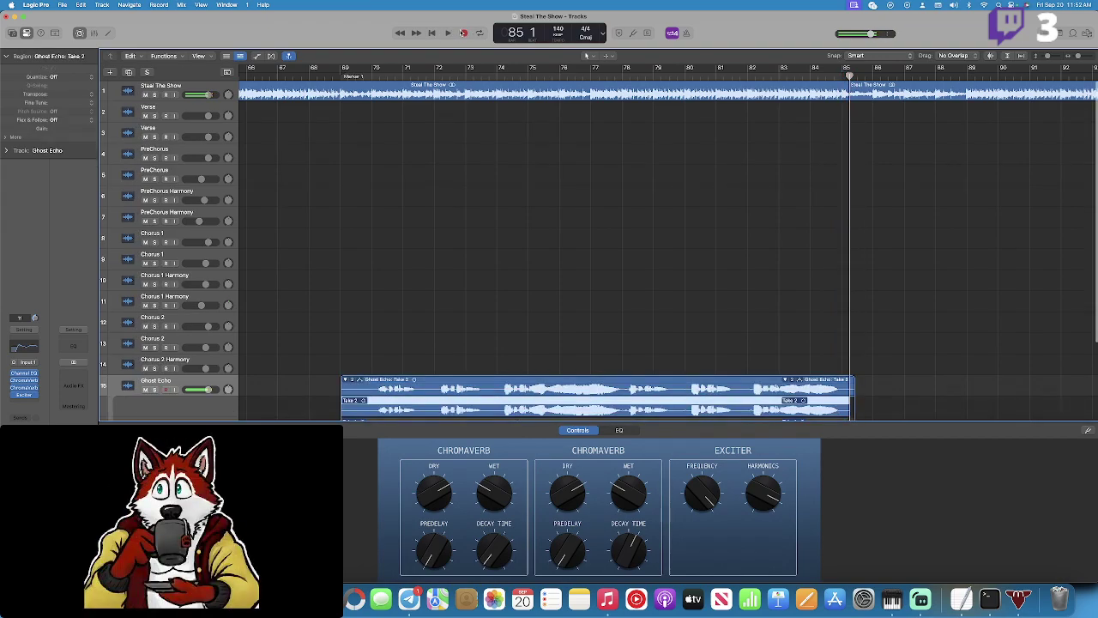
# Play back the second Ghost Echo take from bar 69 to bar 80.
pyautogui.click(352, 77)
pyautogui.press('space')
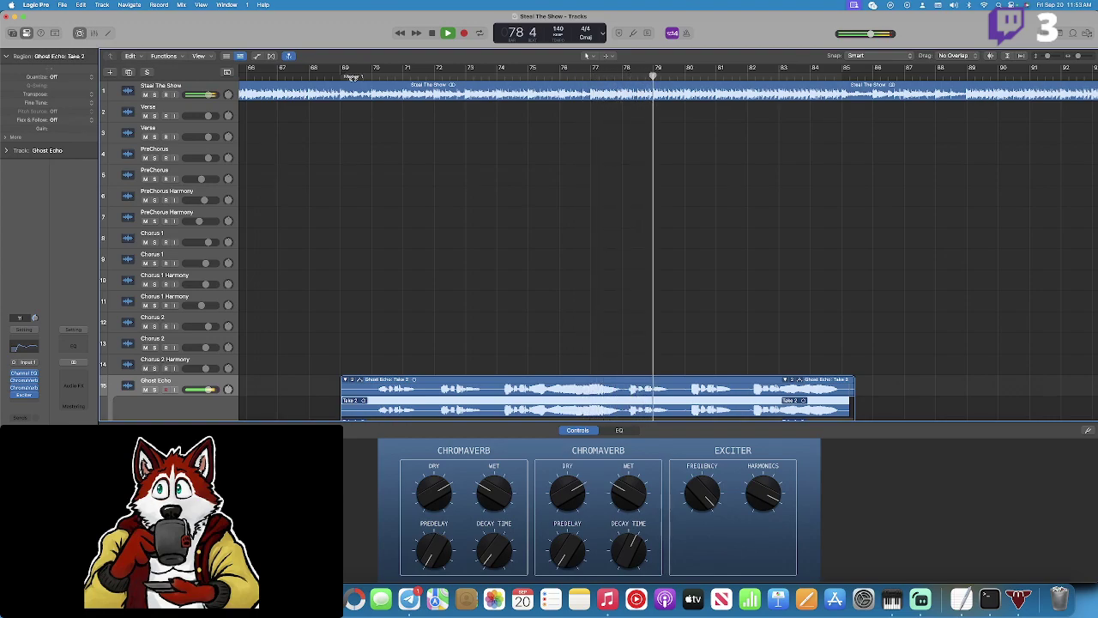
pyautogui.press('space')
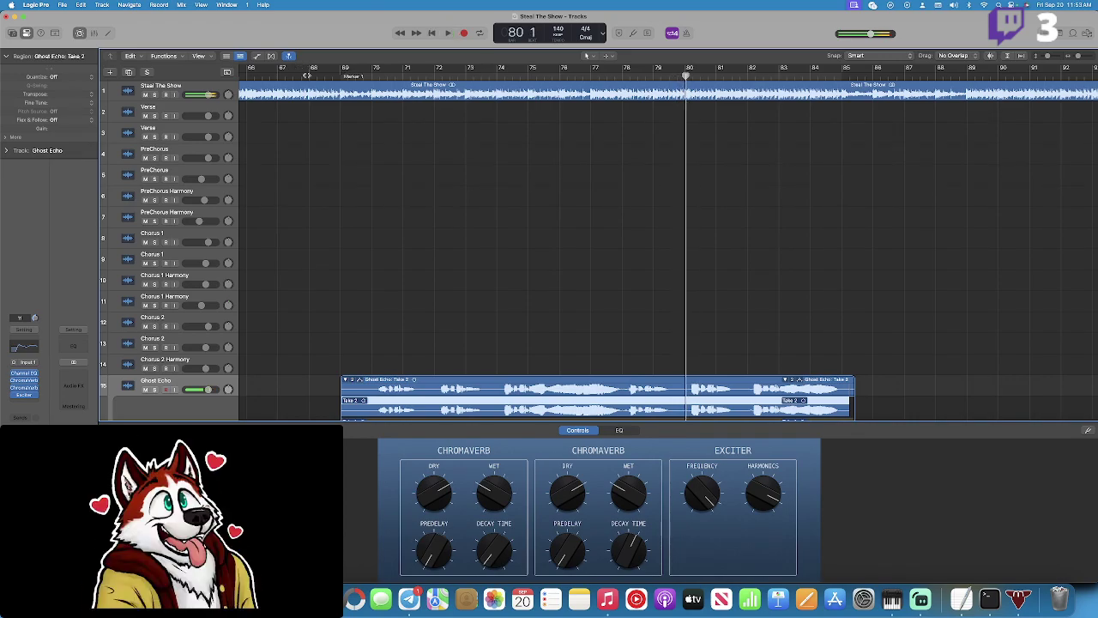
# Record a third Ghost Echo take over the passage from bar 74 to bar 78.
pyautogui.click(473, 65)
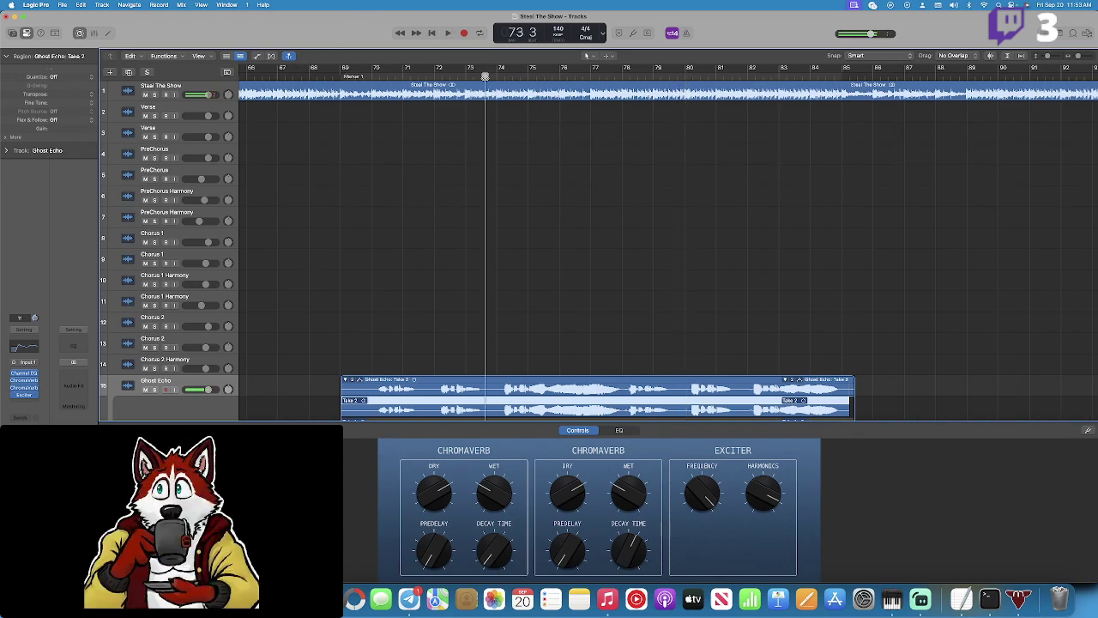
pyautogui.click(463, 32)
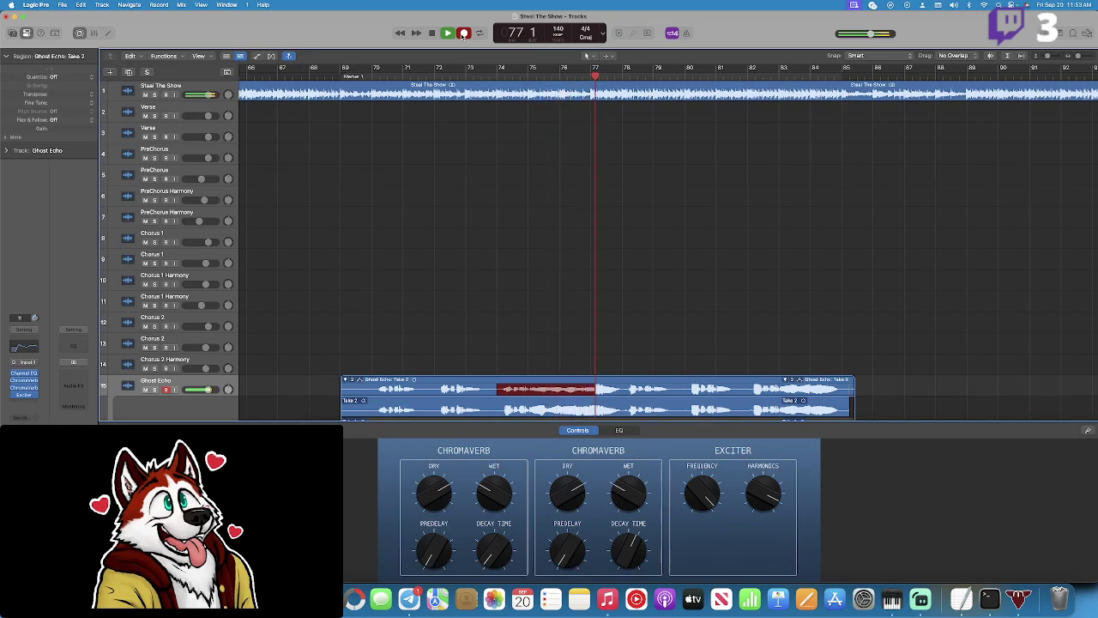
pyautogui.click(462, 34)
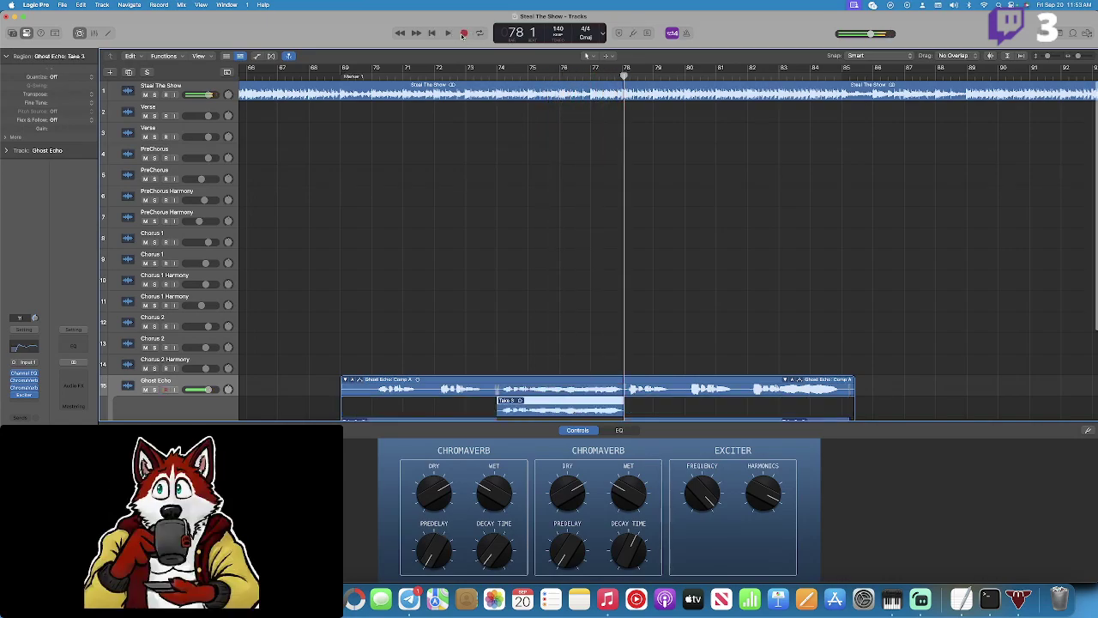
# Play back the comped Ghost Echo takes from about bar 73 to past the section's end at bar 85.
pyautogui.click(478, 77)
pyautogui.press('space')
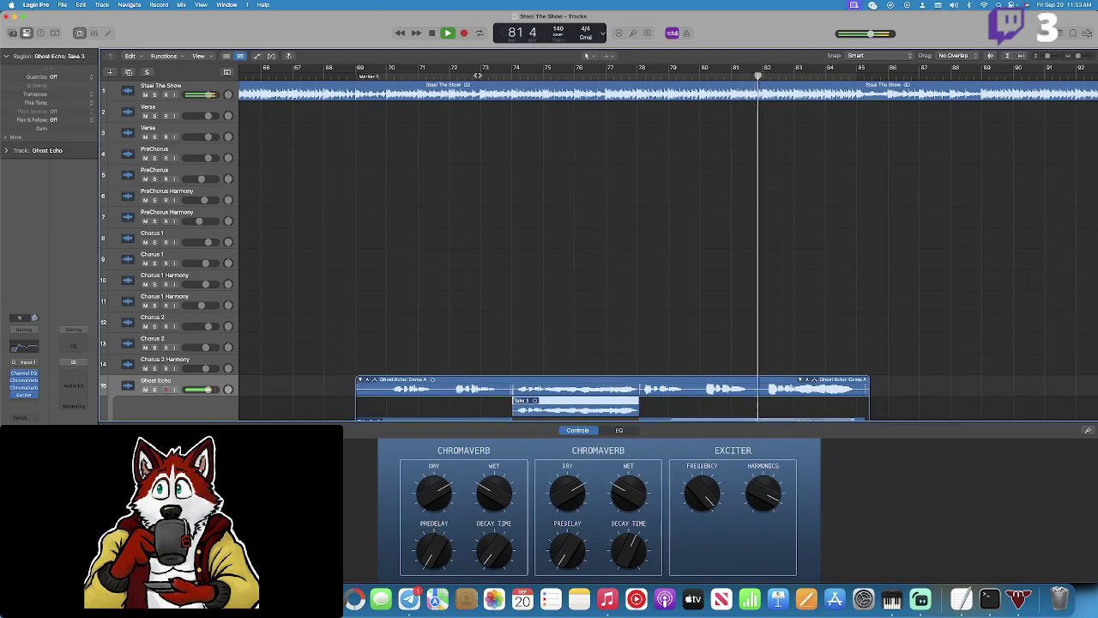
pyautogui.hotkey('alt', 'f')
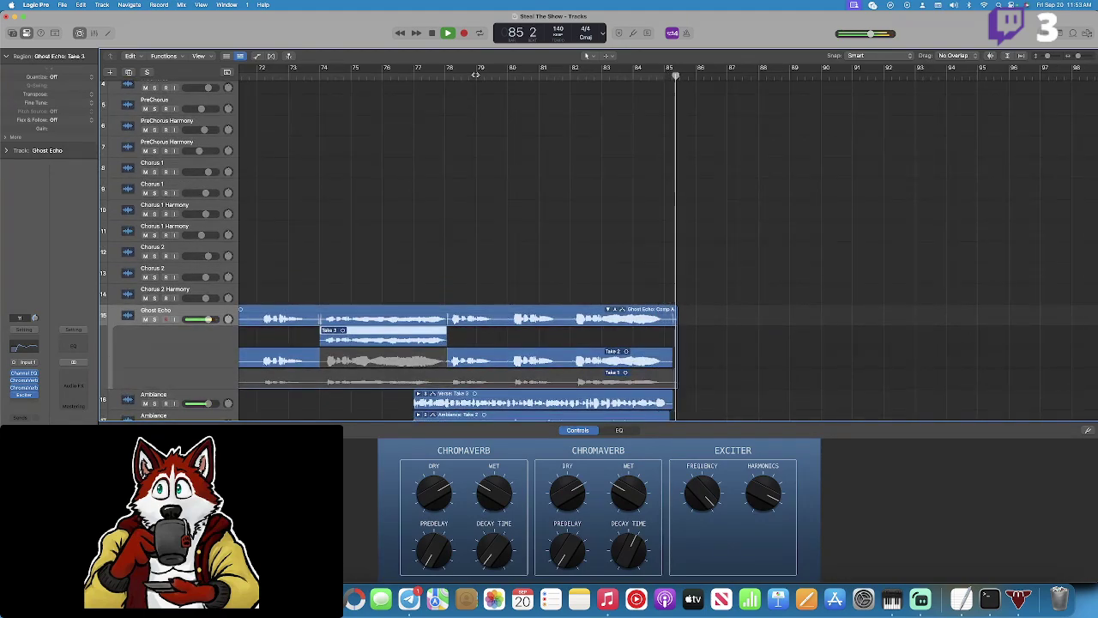
pyautogui.scroll(3, 394, 86)
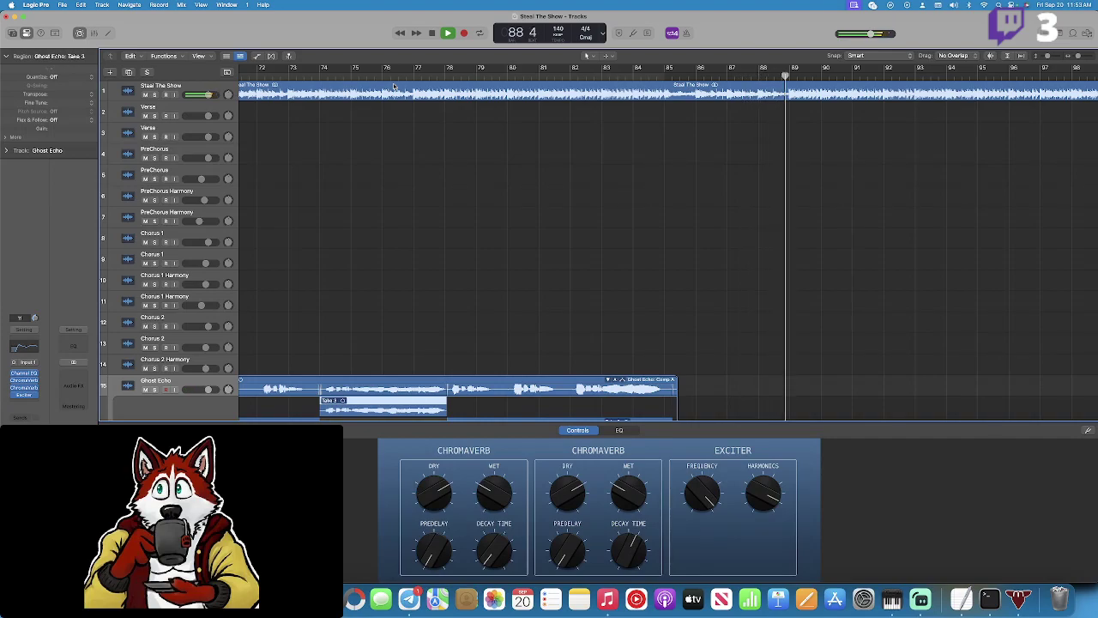
pyautogui.hscroll(-5, 394, 89)
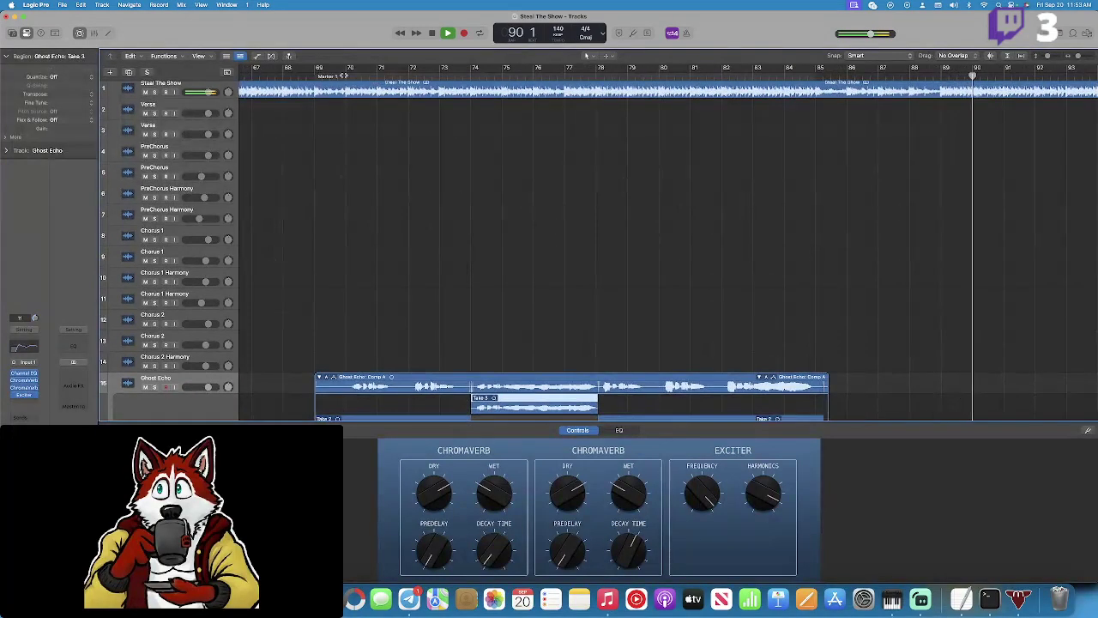
# Replay the section from bar 69, lower the Ghost Echo track's volume to -2.0 dB and listen again.
pyautogui.scroll(-3, 470, 130)
pyautogui.scroll(-2, 470, 131)
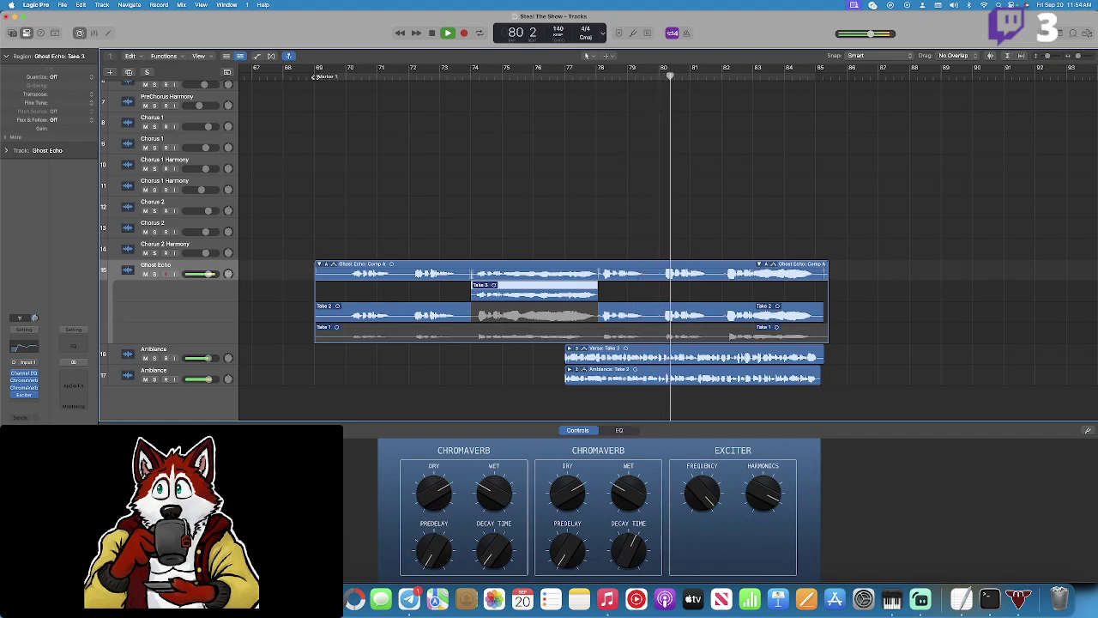
pyautogui.scroll(3, 458, 115)
pyautogui.scroll(-2, 459, 117)
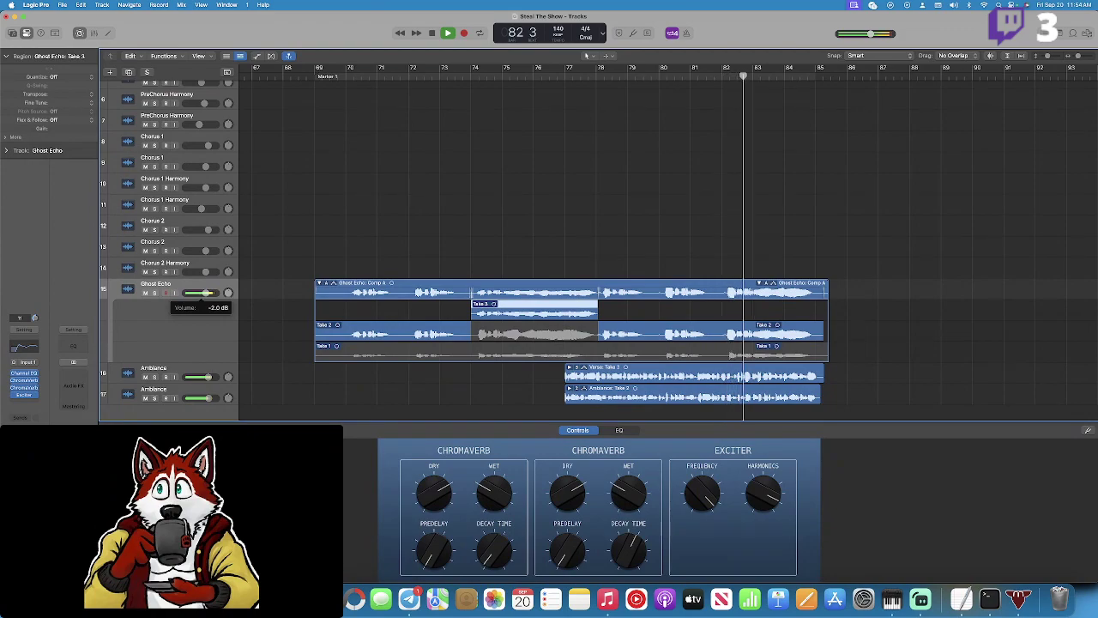
pyautogui.click(318, 75)
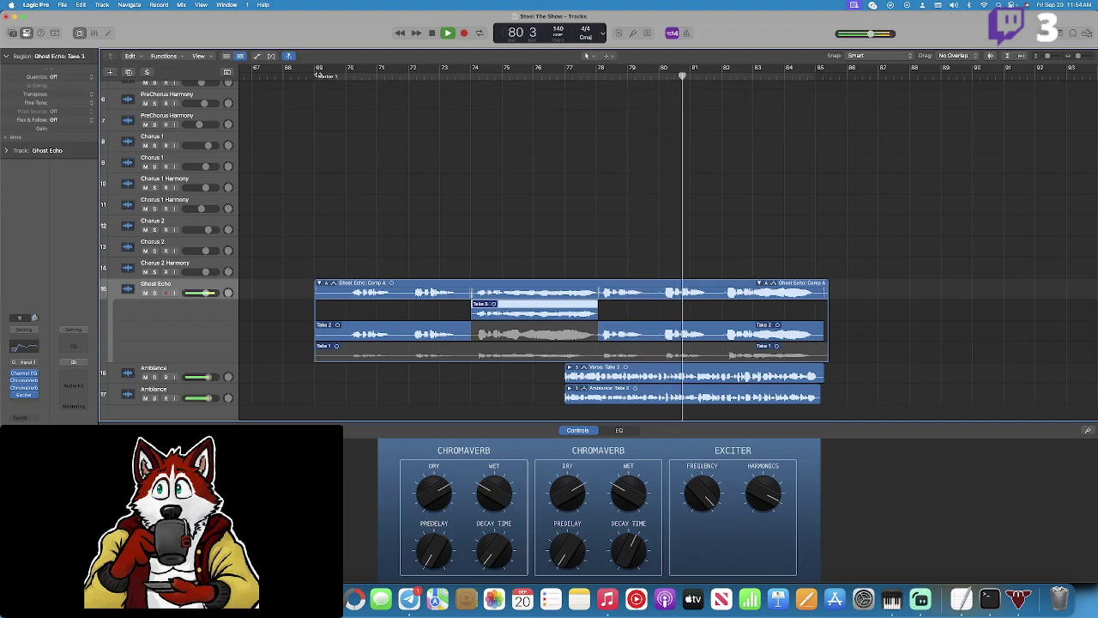
# Record a fifth take on the first Ambiance track from bar 5 to bar 13, restarting after a false start.
pyautogui.hscroll(-20, 352, 103)
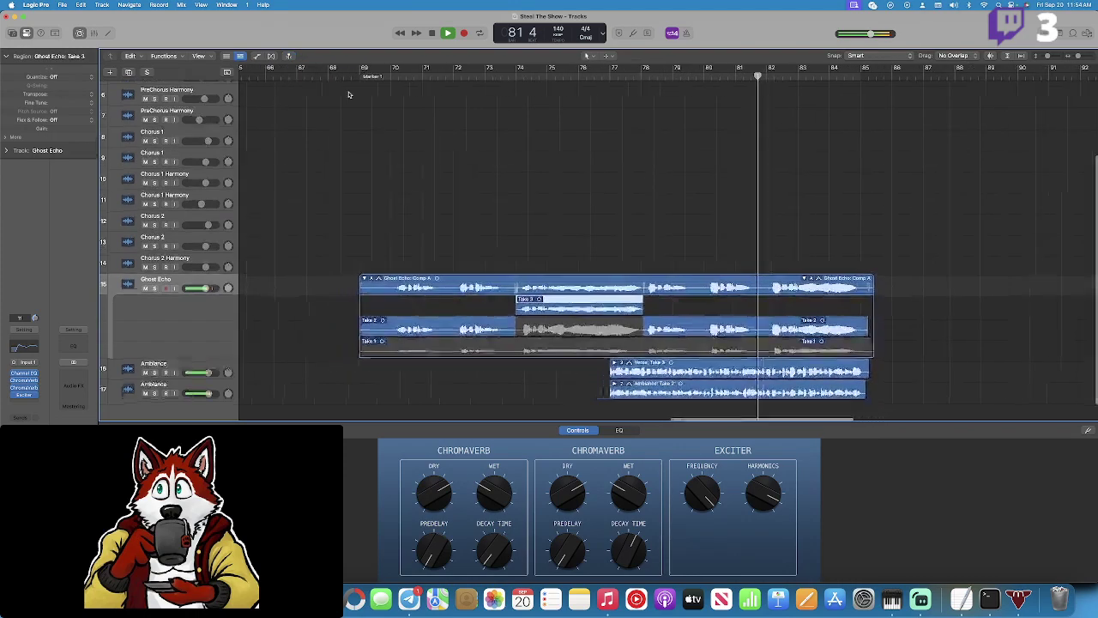
pyautogui.hscroll(-2, 363, 121)
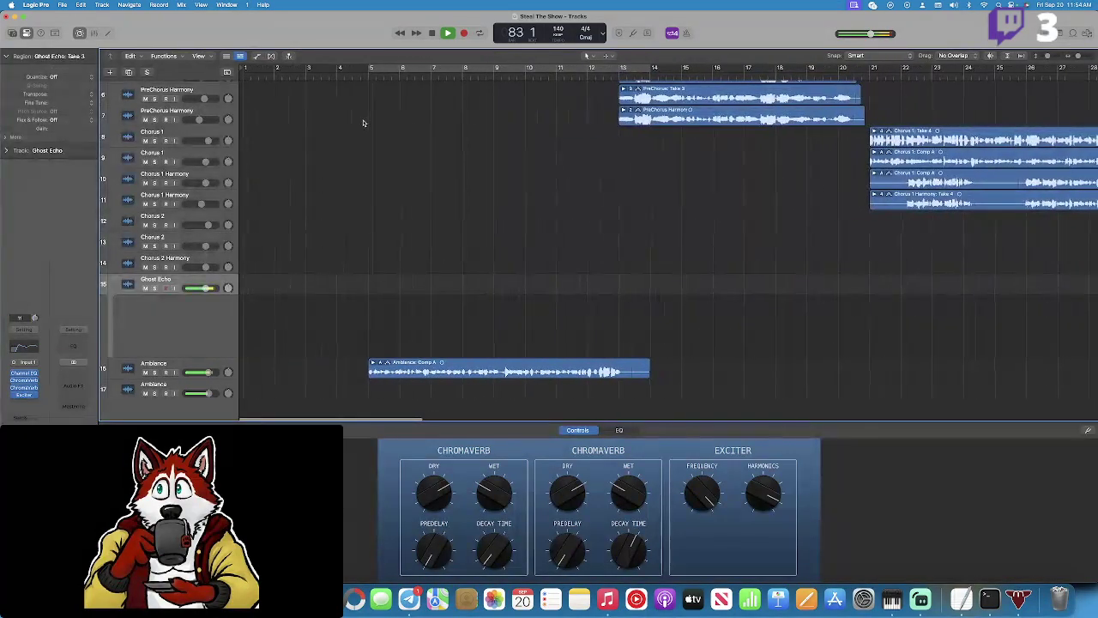
pyautogui.click(370, 69)
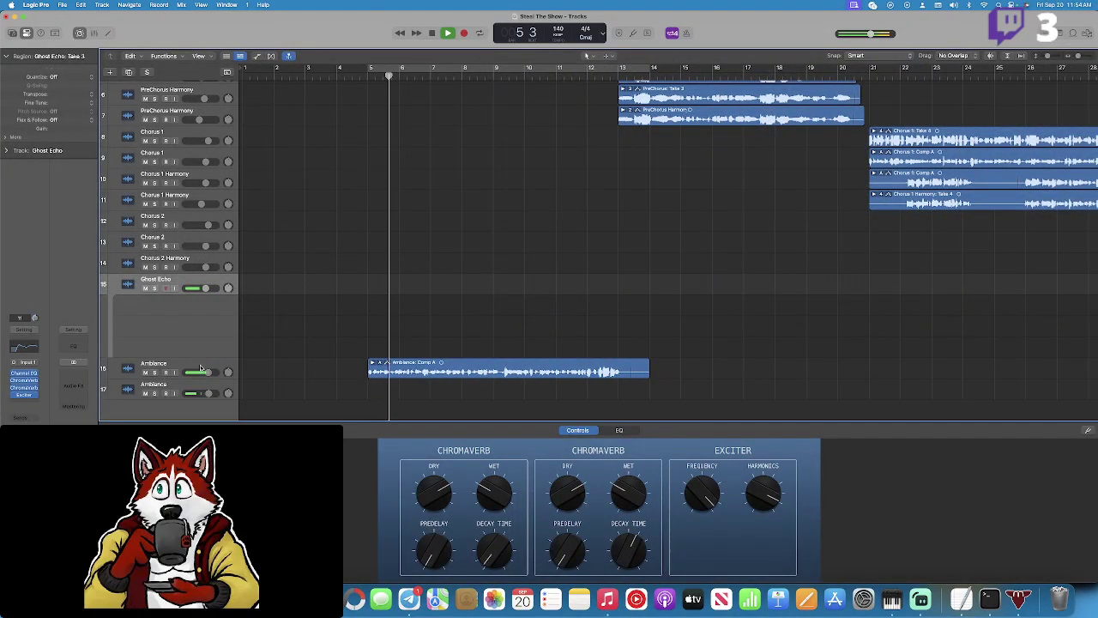
pyautogui.click(159, 364)
pyautogui.click(371, 76)
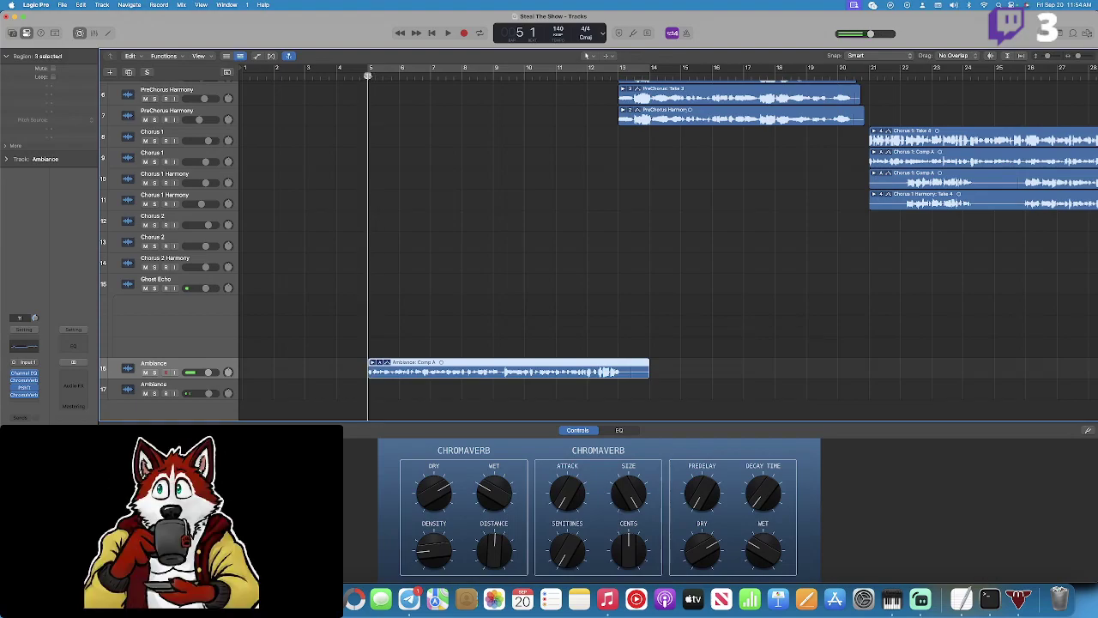
pyautogui.click(464, 33)
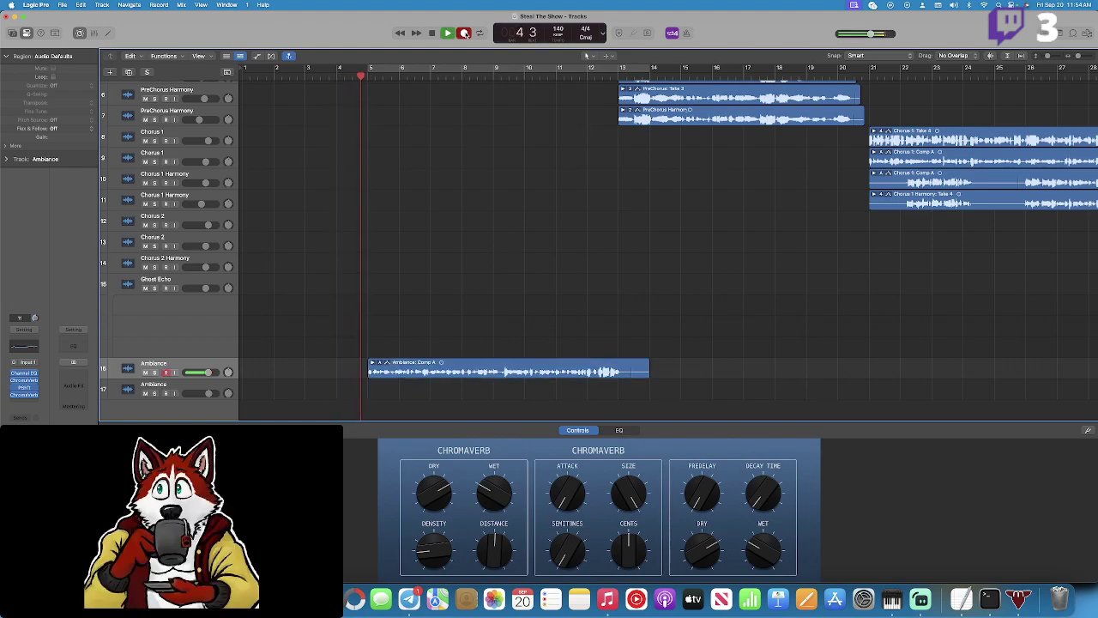
pyautogui.click(464, 33)
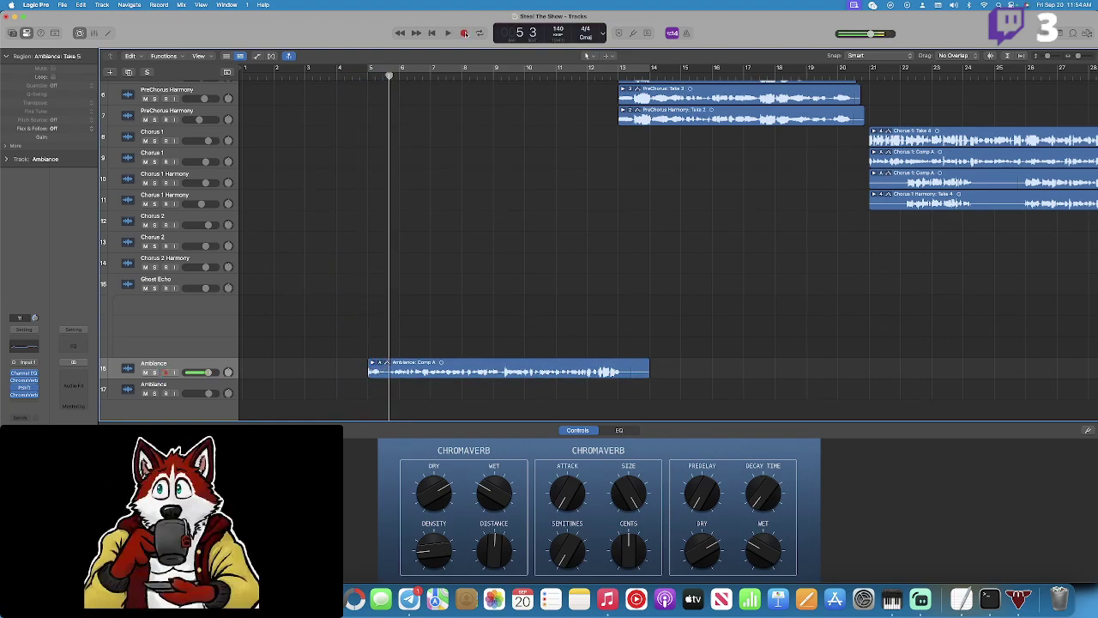
pyautogui.click(367, 75)
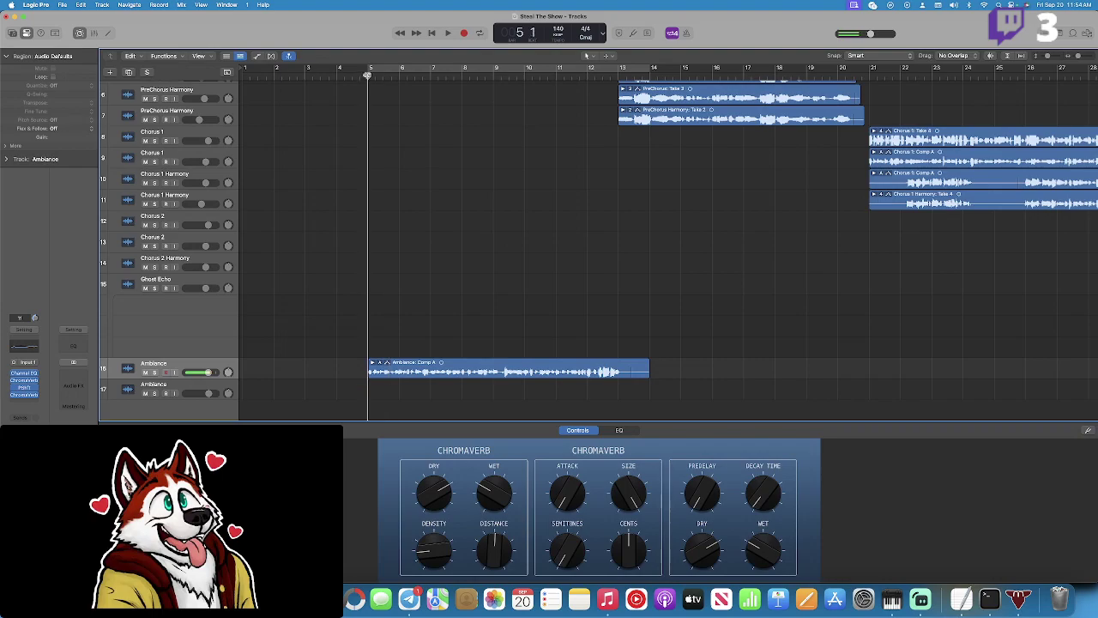
pyautogui.click(464, 32)
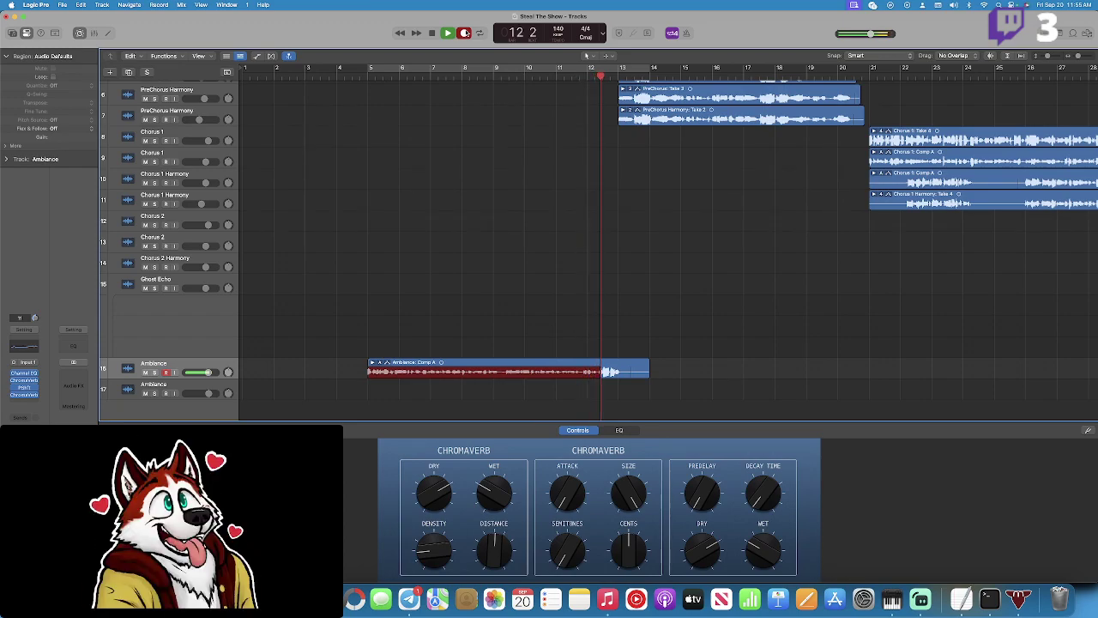
pyautogui.click(432, 33)
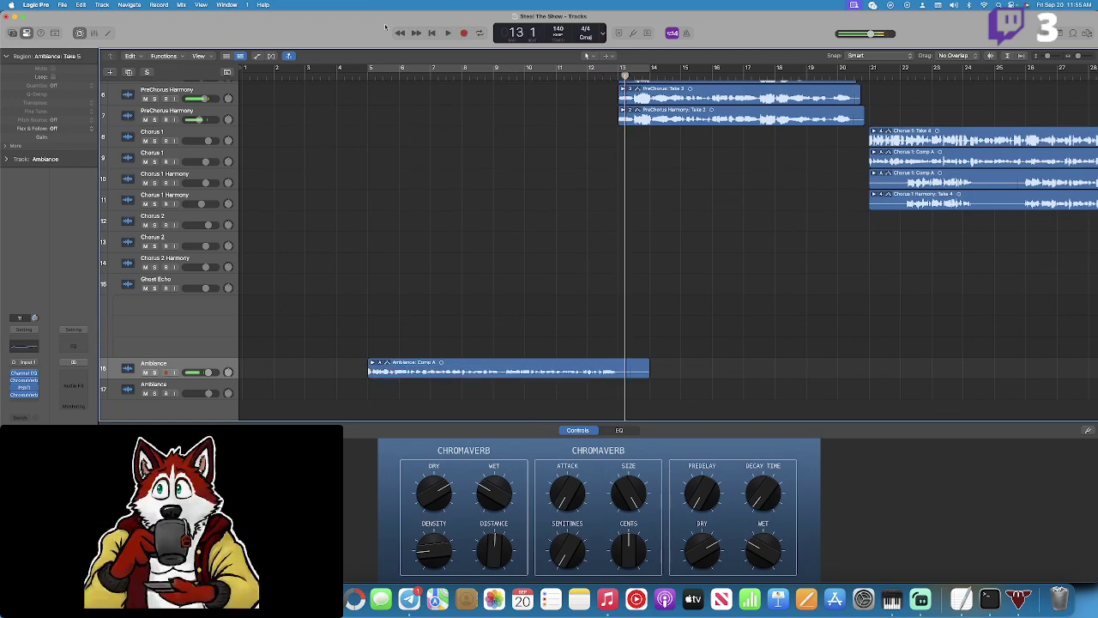
# Play back the fifth Ambiance take from bar 5 and solo the first Ambiance track.
pyautogui.click(377, 76)
pyautogui.press('space')
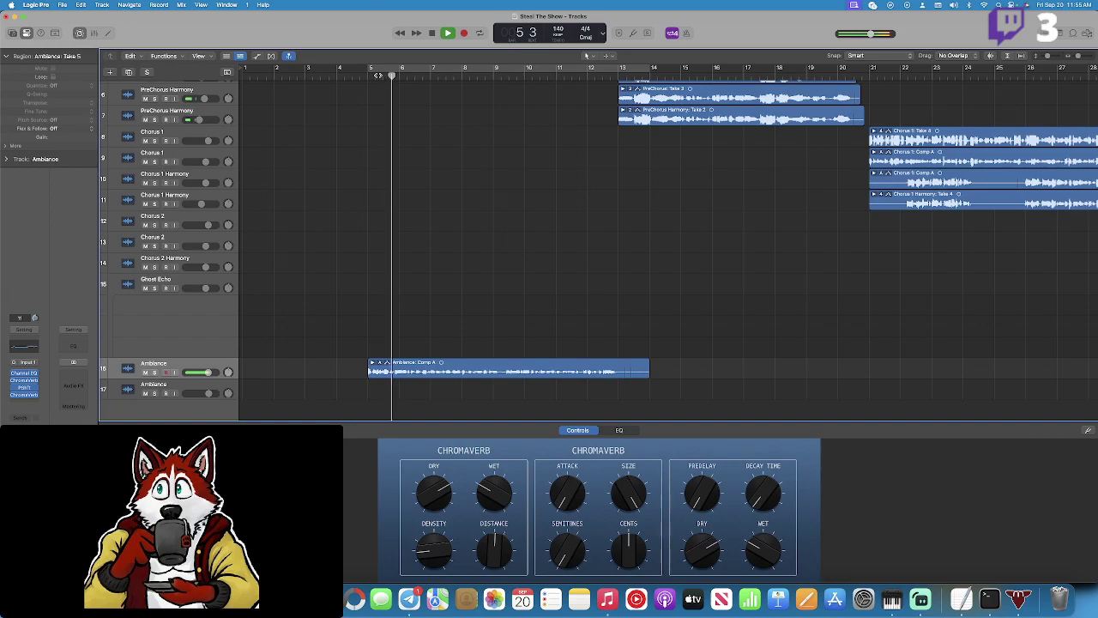
pyautogui.click(154, 372)
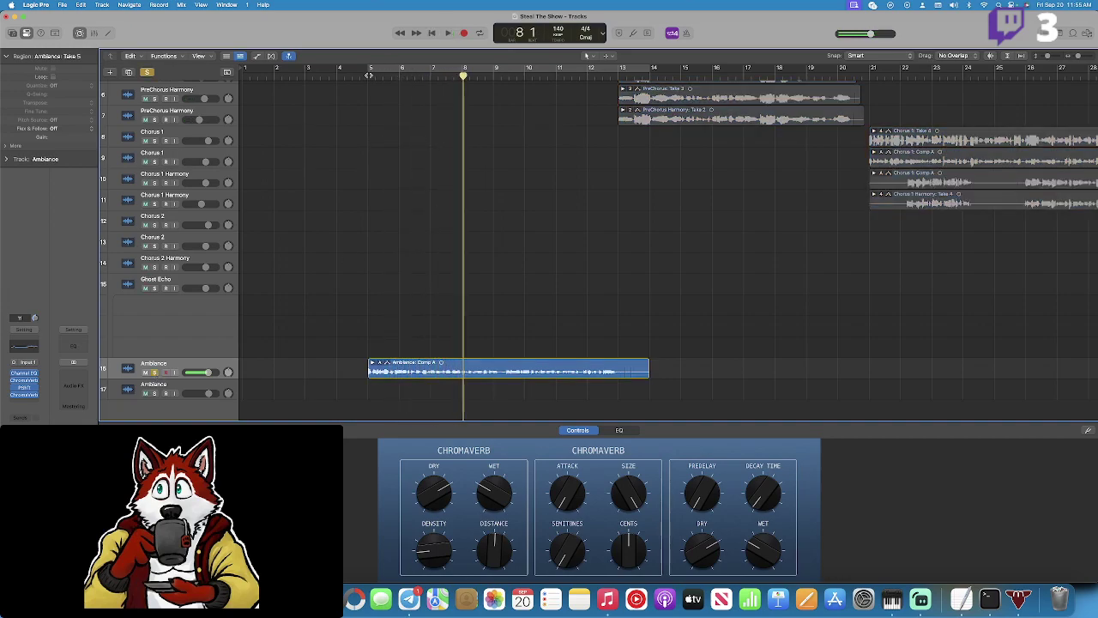
# Record a sixth take on the soloed first Ambiance track from bar 5 to bar 13.
pyautogui.press('space')
pyautogui.click(463, 34)
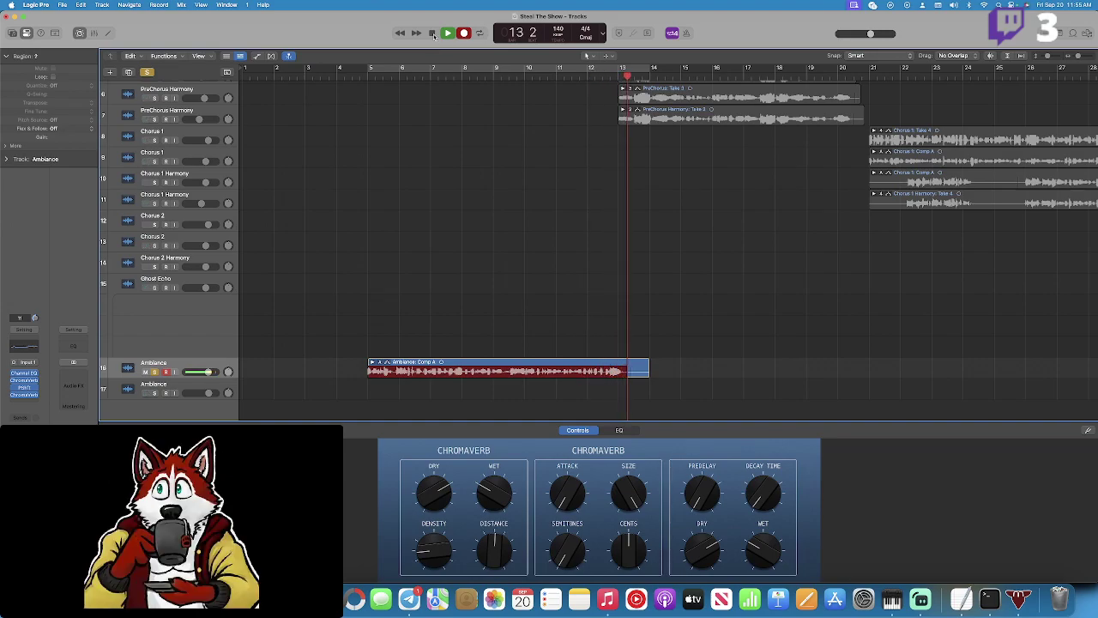
pyautogui.click(433, 34)
# Play back the start of the sixth Ambiance take and turn off the track's solo to hear it in the mix.
pyautogui.click(398, 81)
pyautogui.press('space')
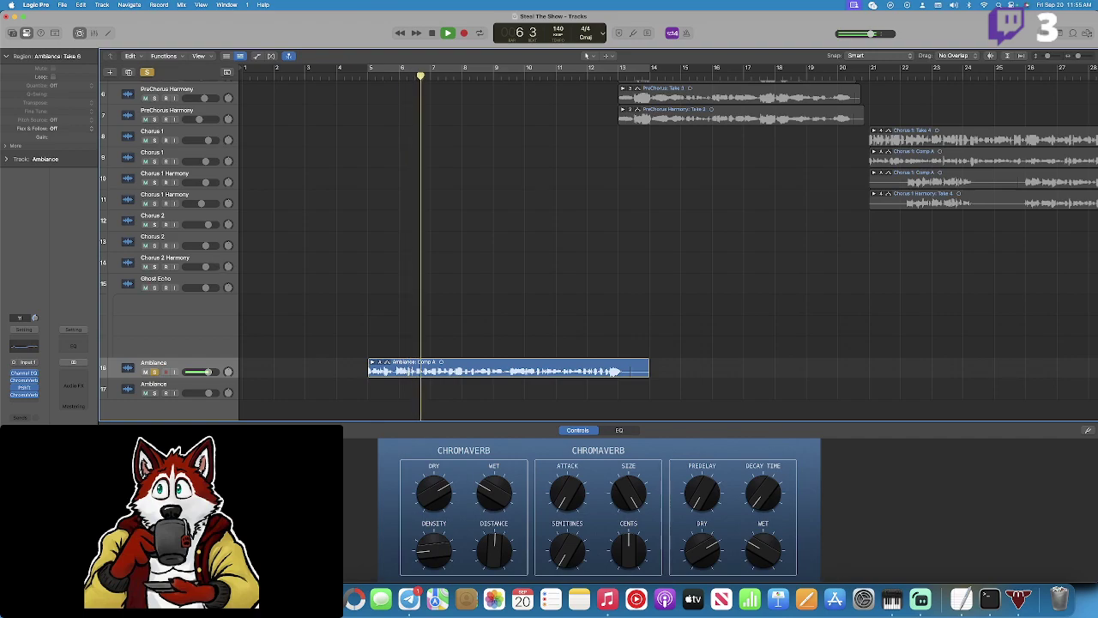
pyautogui.press('super+a')
pyautogui.scroll(3, 312, 305)
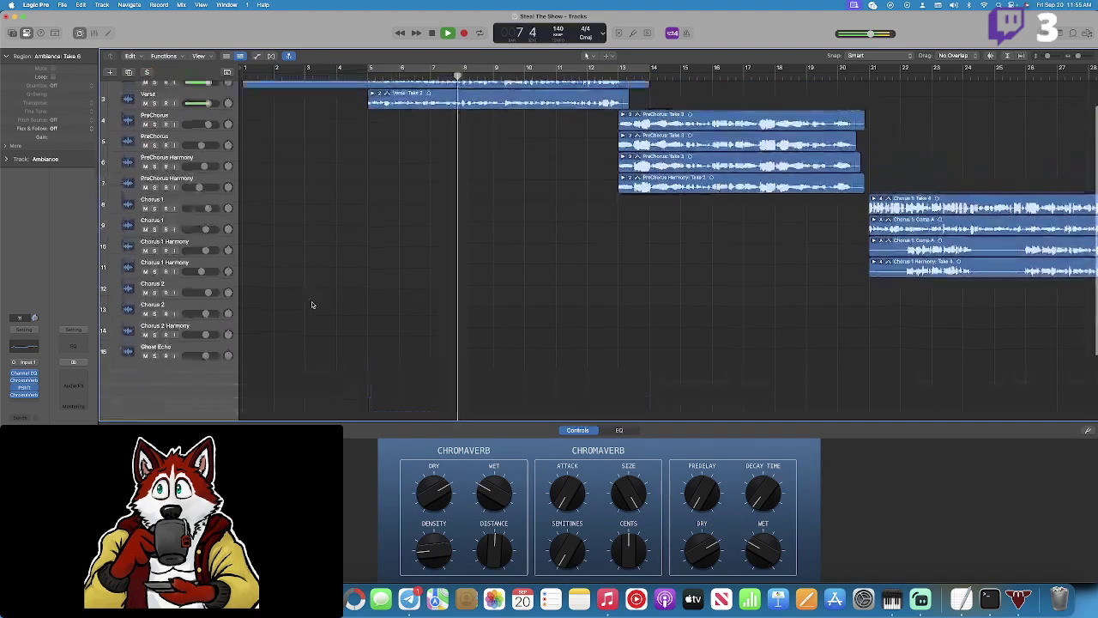
pyautogui.press('space')
# Record a seventh take on the first Ambiance track from bar 5 to bar 13.
pyautogui.click(366, 76)
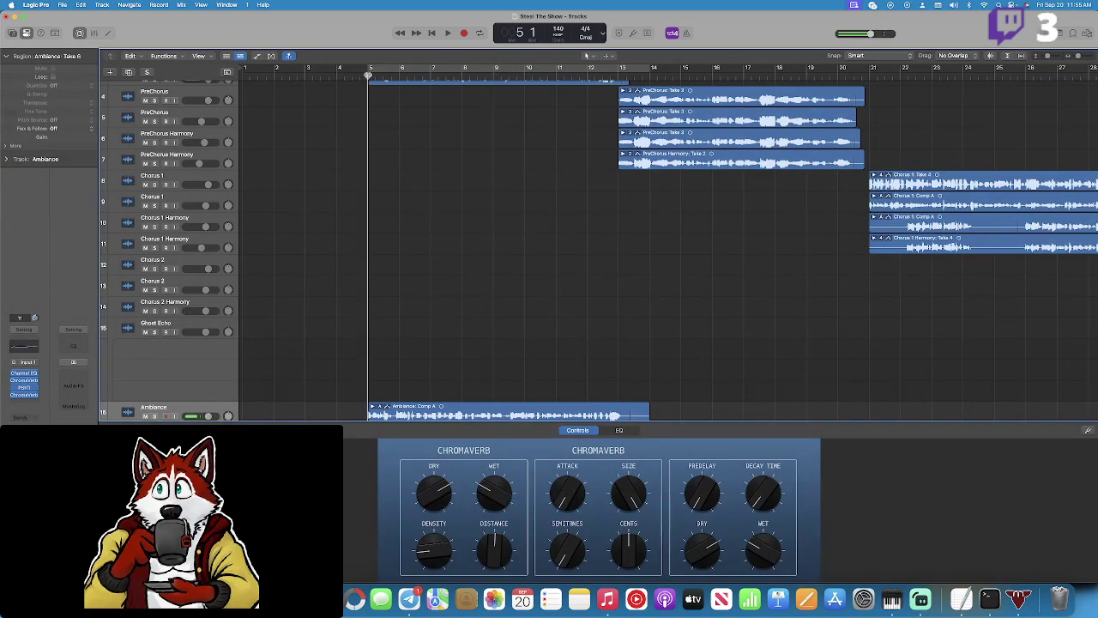
pyautogui.click(464, 34)
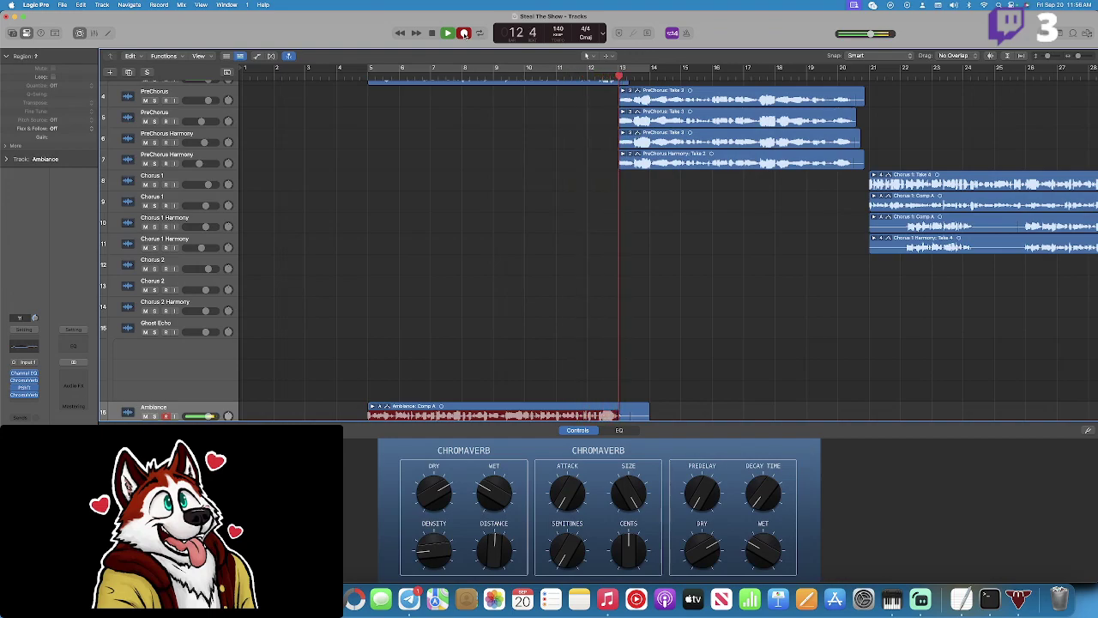
pyautogui.press('space')
pyautogui.press('super+u')
# Play back the seventh Ambiance take with the full mix from bar 5 through the pre-chorus to bar 20.
pyautogui.click(371, 74)
pyautogui.press('space')
pyautogui.click(389, 67)
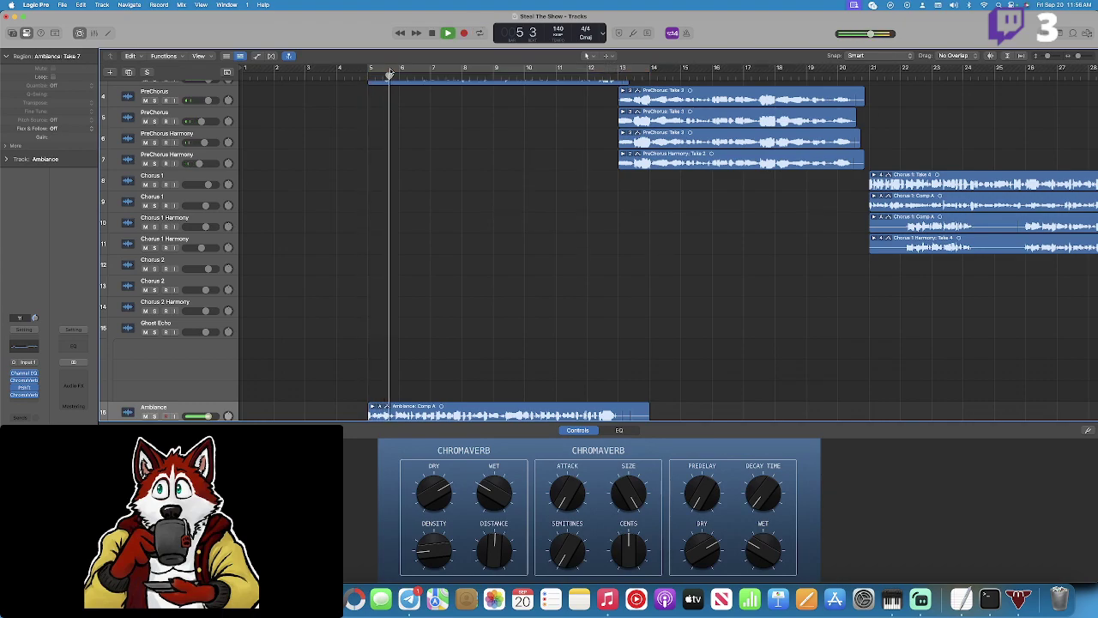
pyautogui.scroll(3, 393, 100)
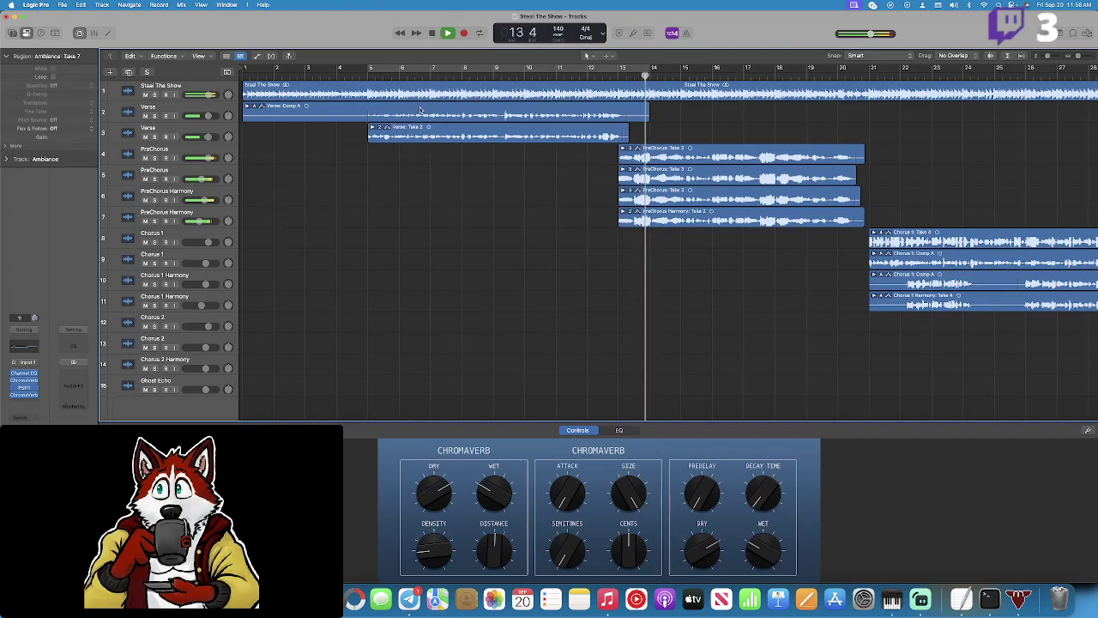
pyautogui.hscroll(3, 532, 172)
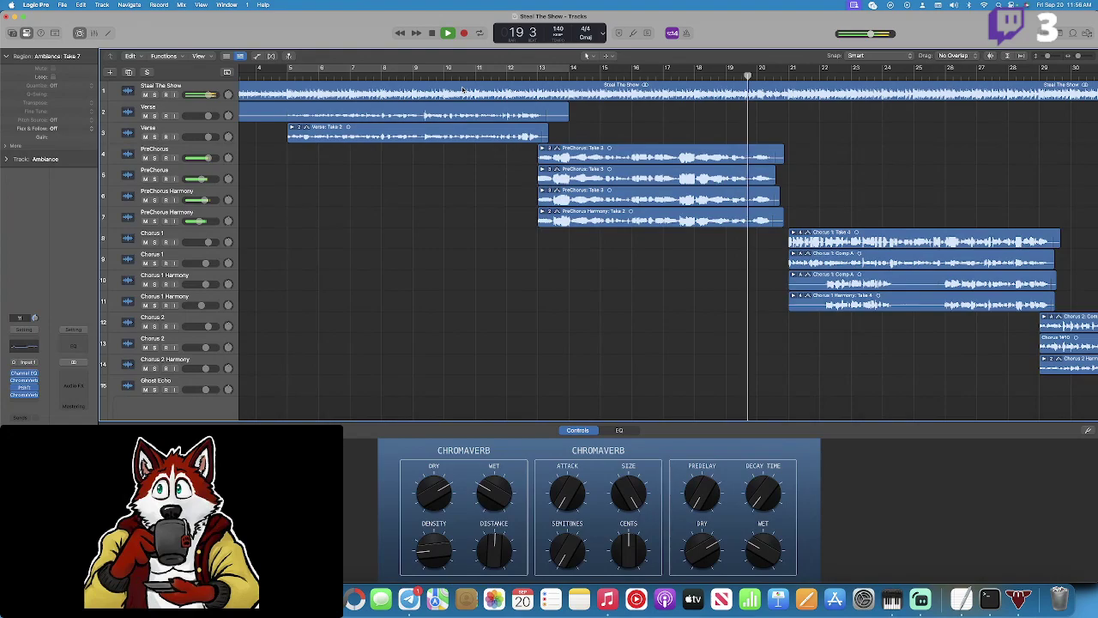
pyautogui.click(432, 34)
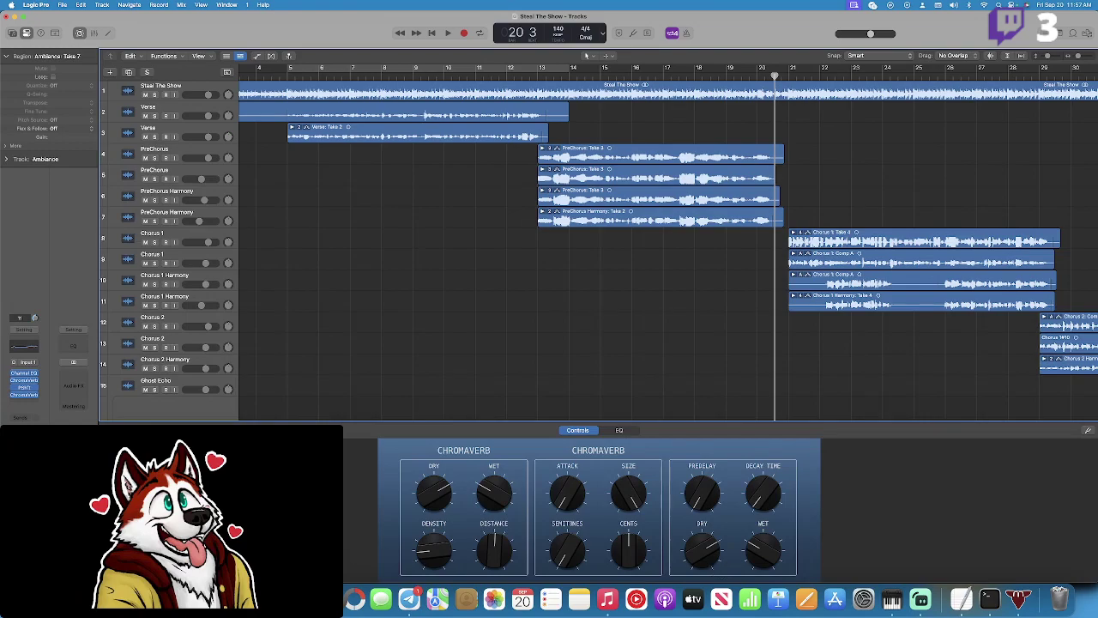
pyautogui.press('super+Tab')
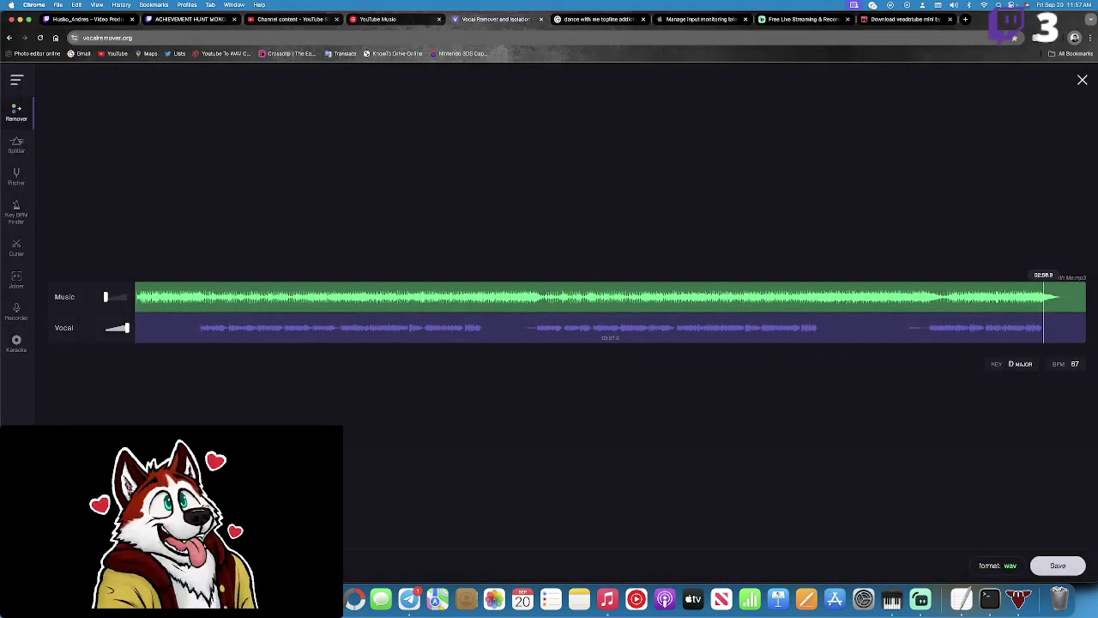
pyautogui.press('super+Tab')
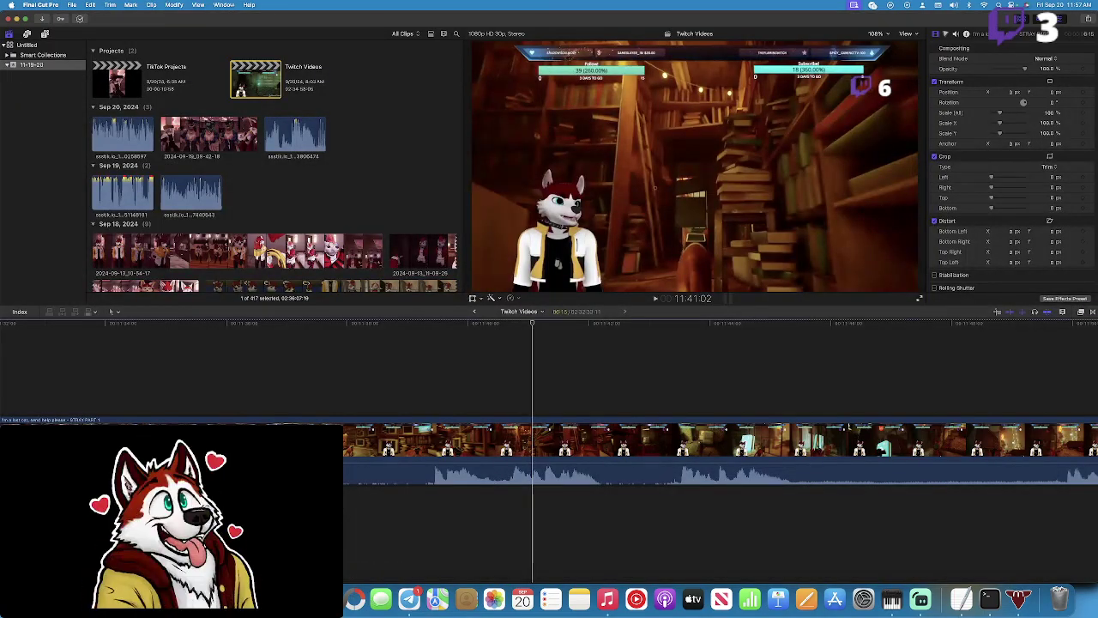
pyautogui.press('super+Tab')
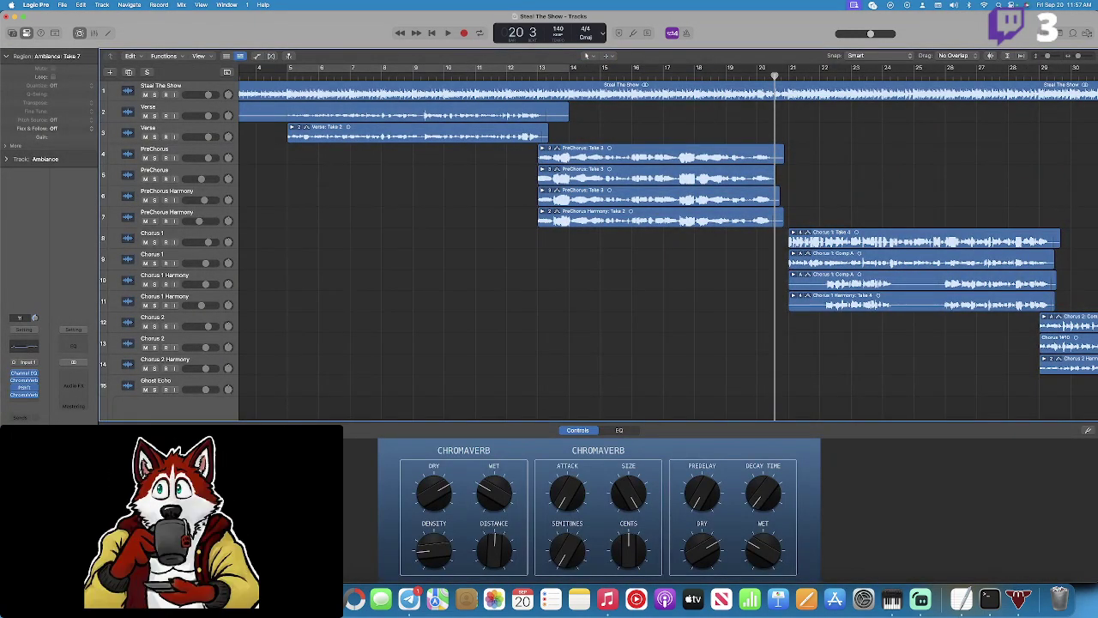